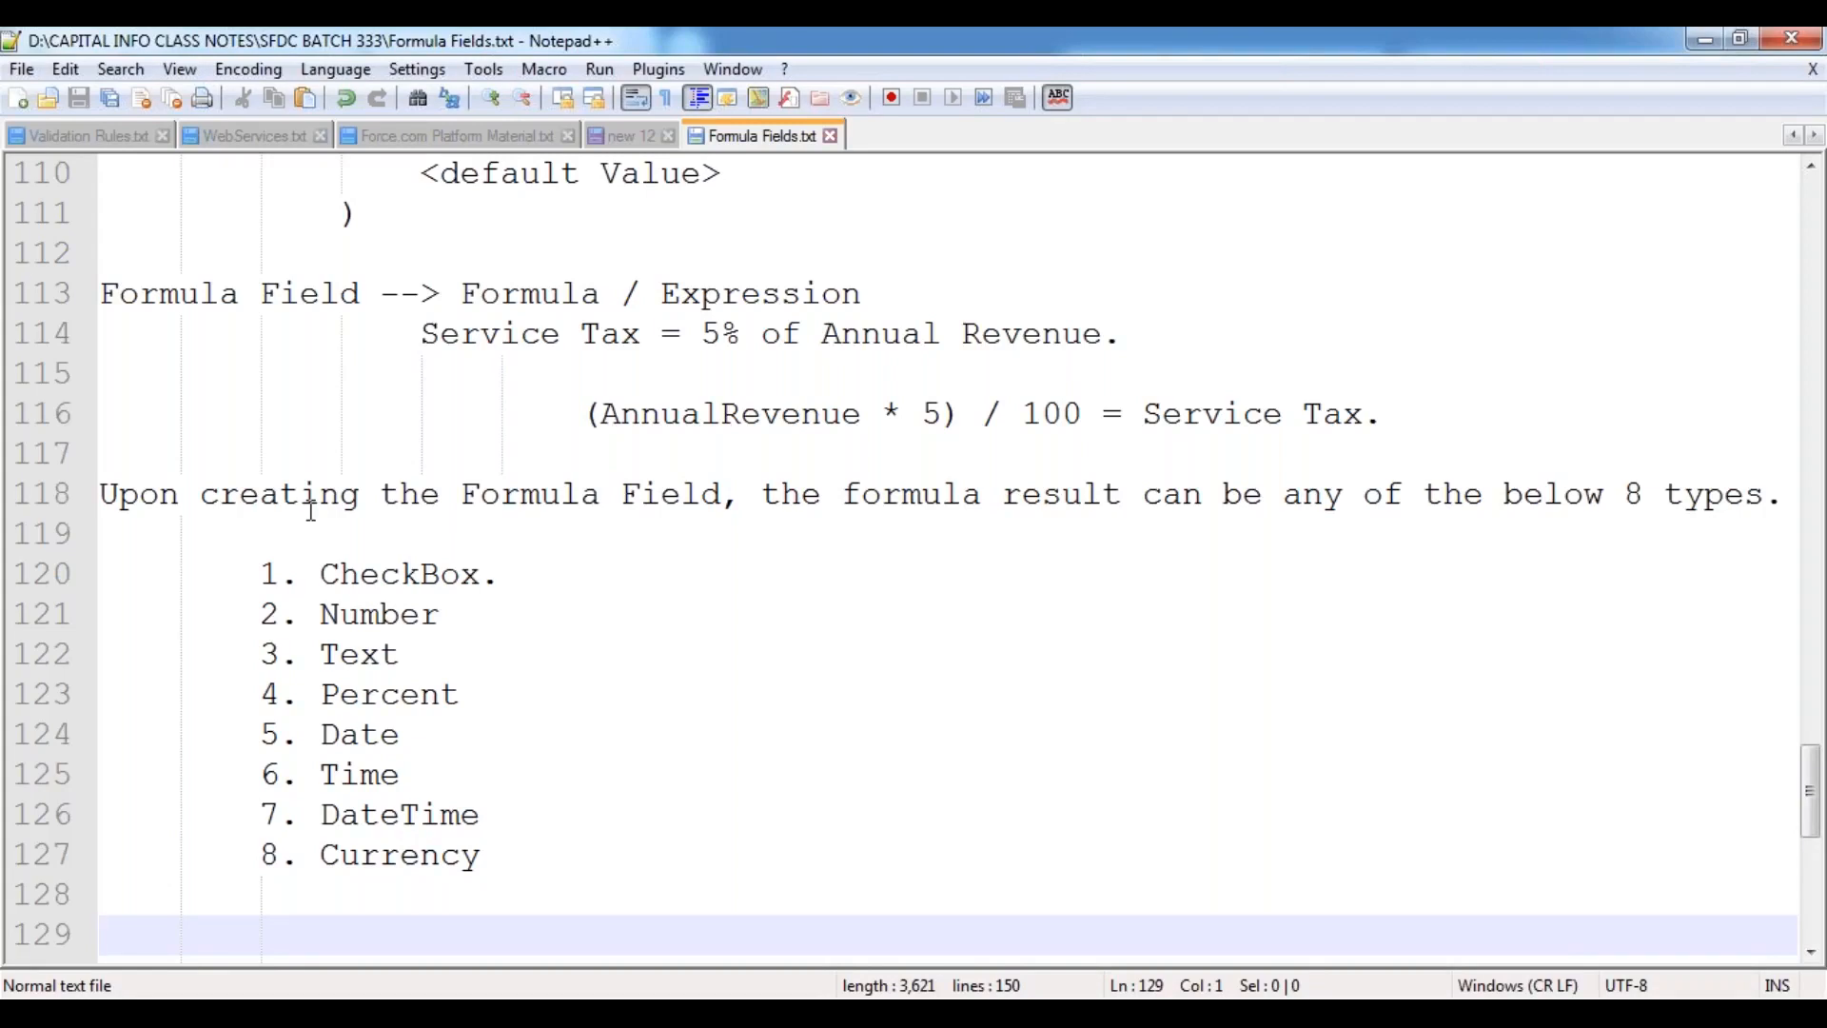
Step: Review the list of eight formula result types in the notes, from CheckBox through Currency
{"action": "double_click", "coordinate": [404, 571]}
{"action": "double_click", "coordinate": [385, 614]}
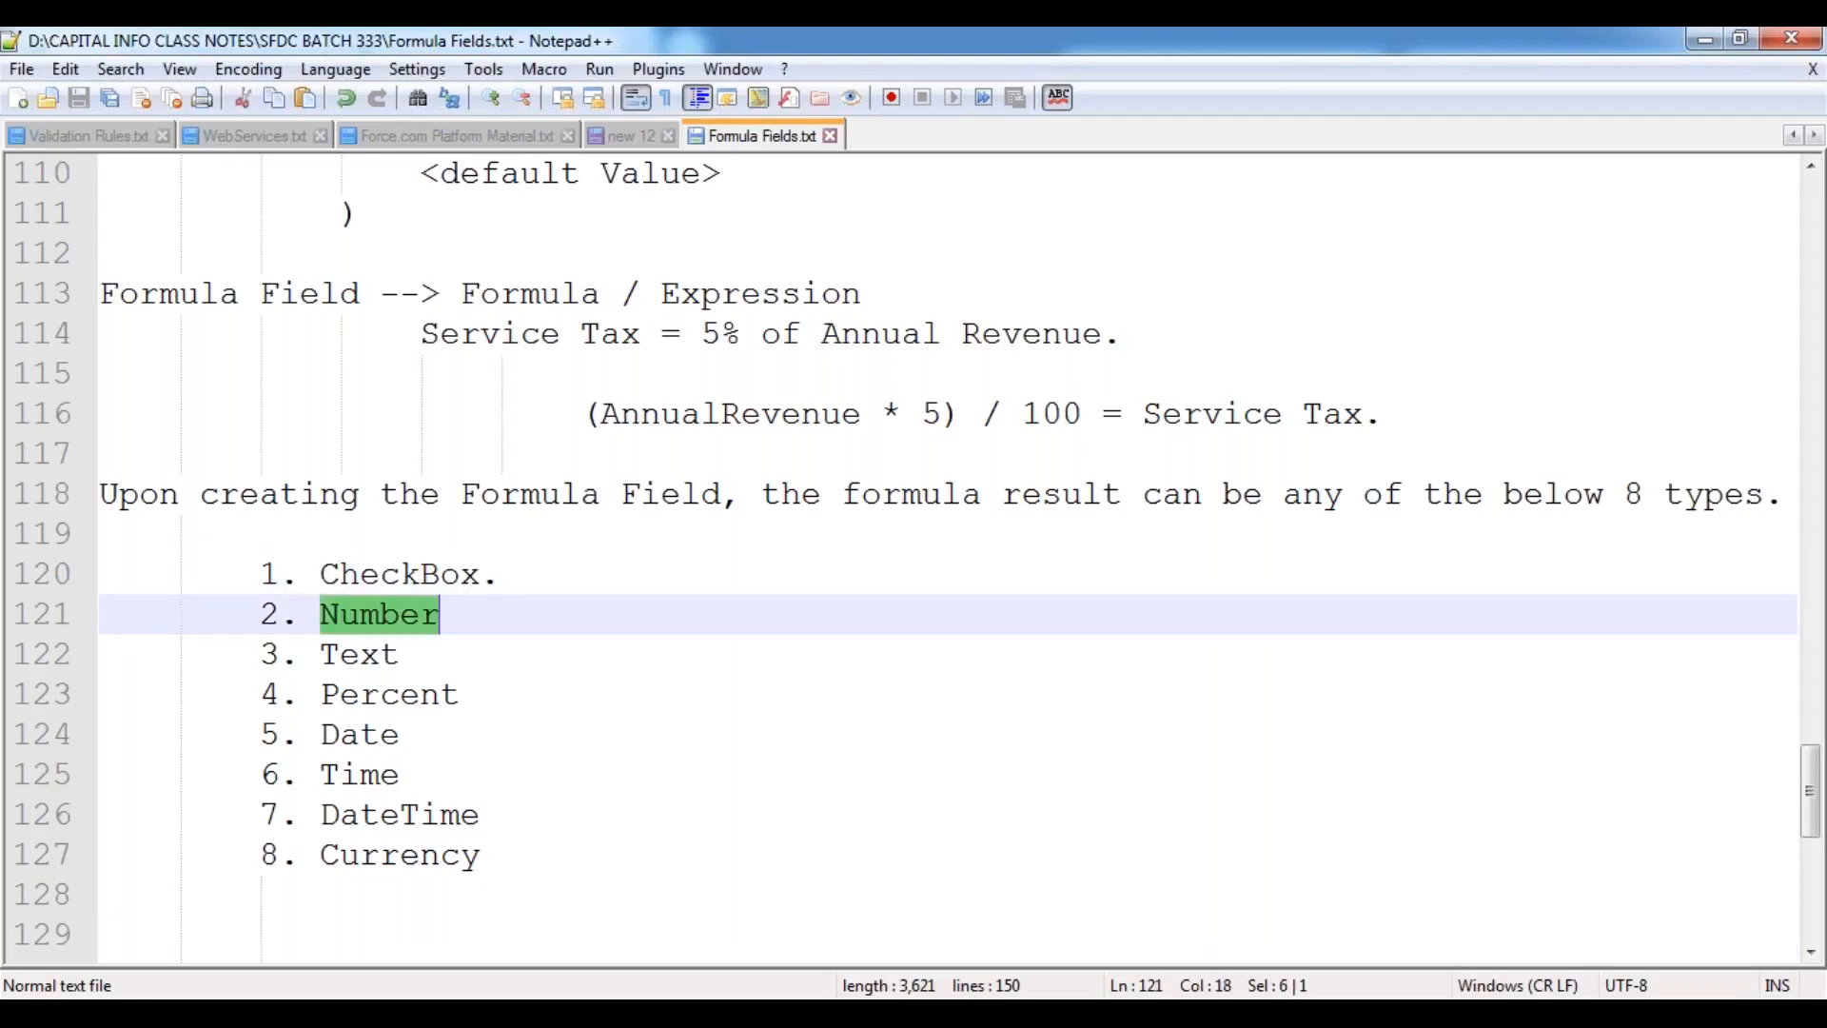
{"action": "double_click", "coordinate": [362, 654]}
{"action": "double_click", "coordinate": [381, 686]}
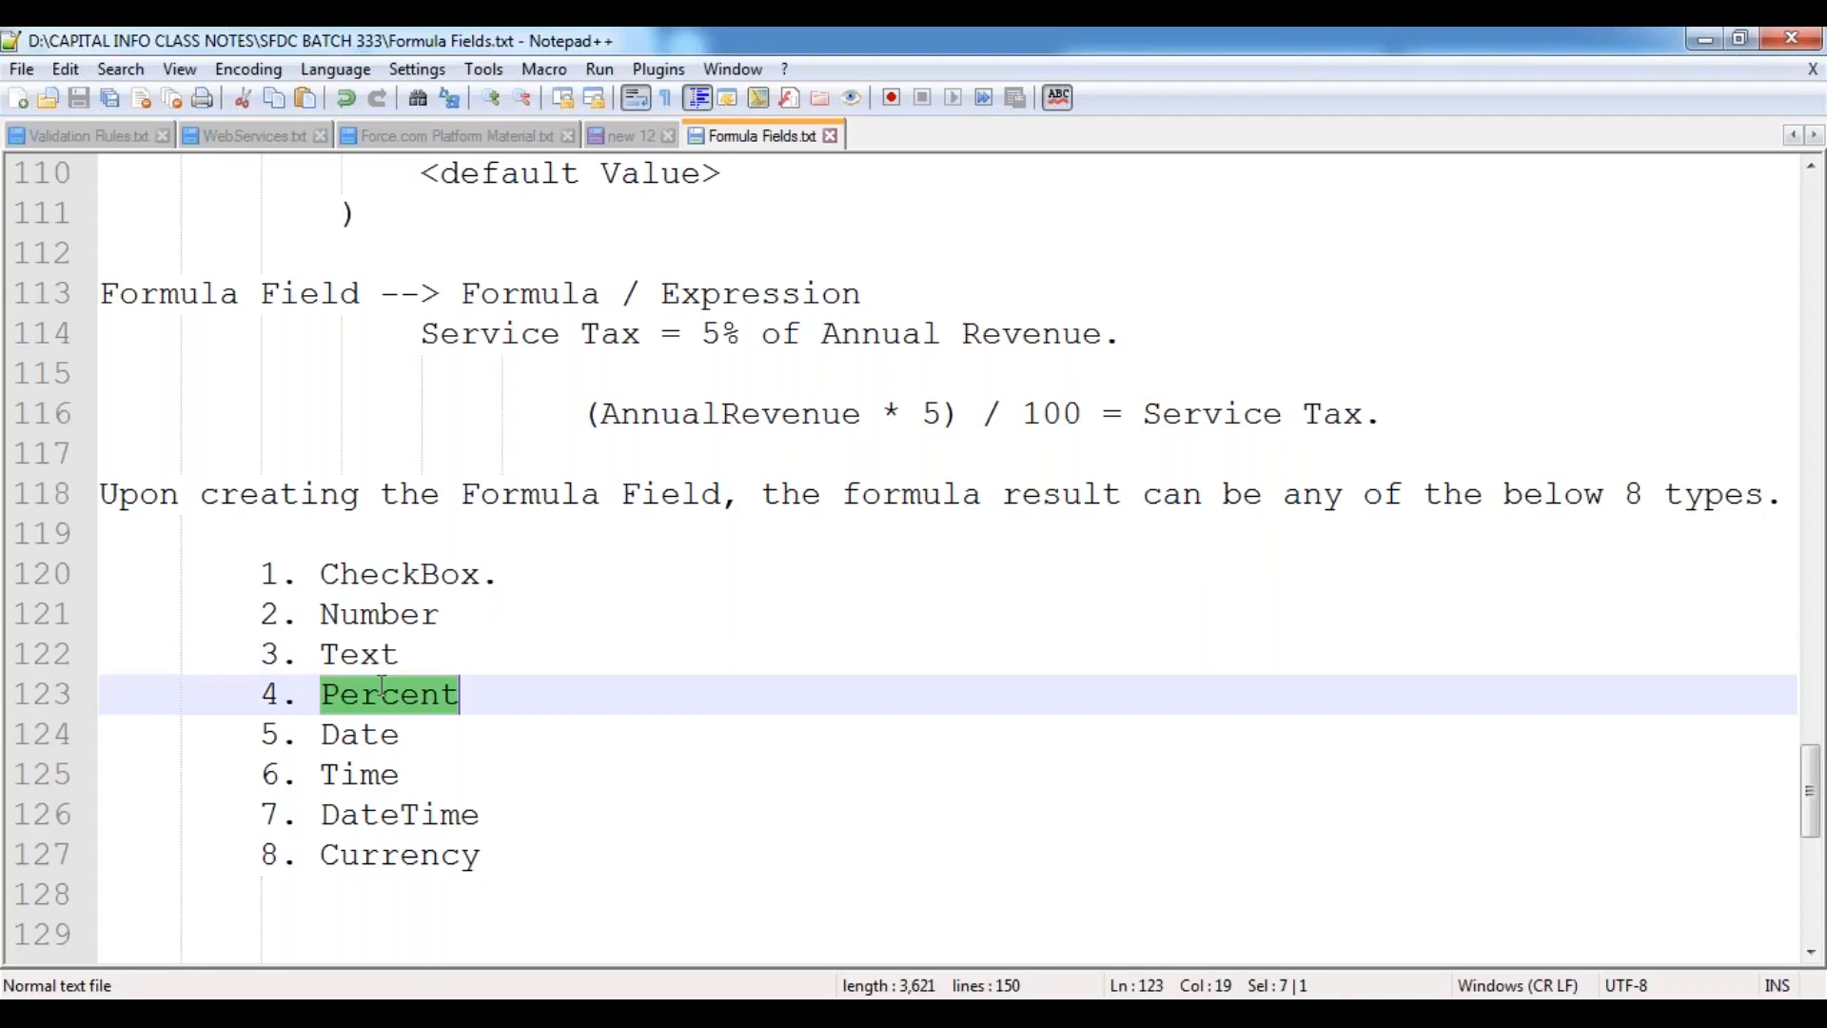
{"action": "left_click", "coordinate": [365, 739]}
{"action": "double_click", "coordinate": [365, 738]}
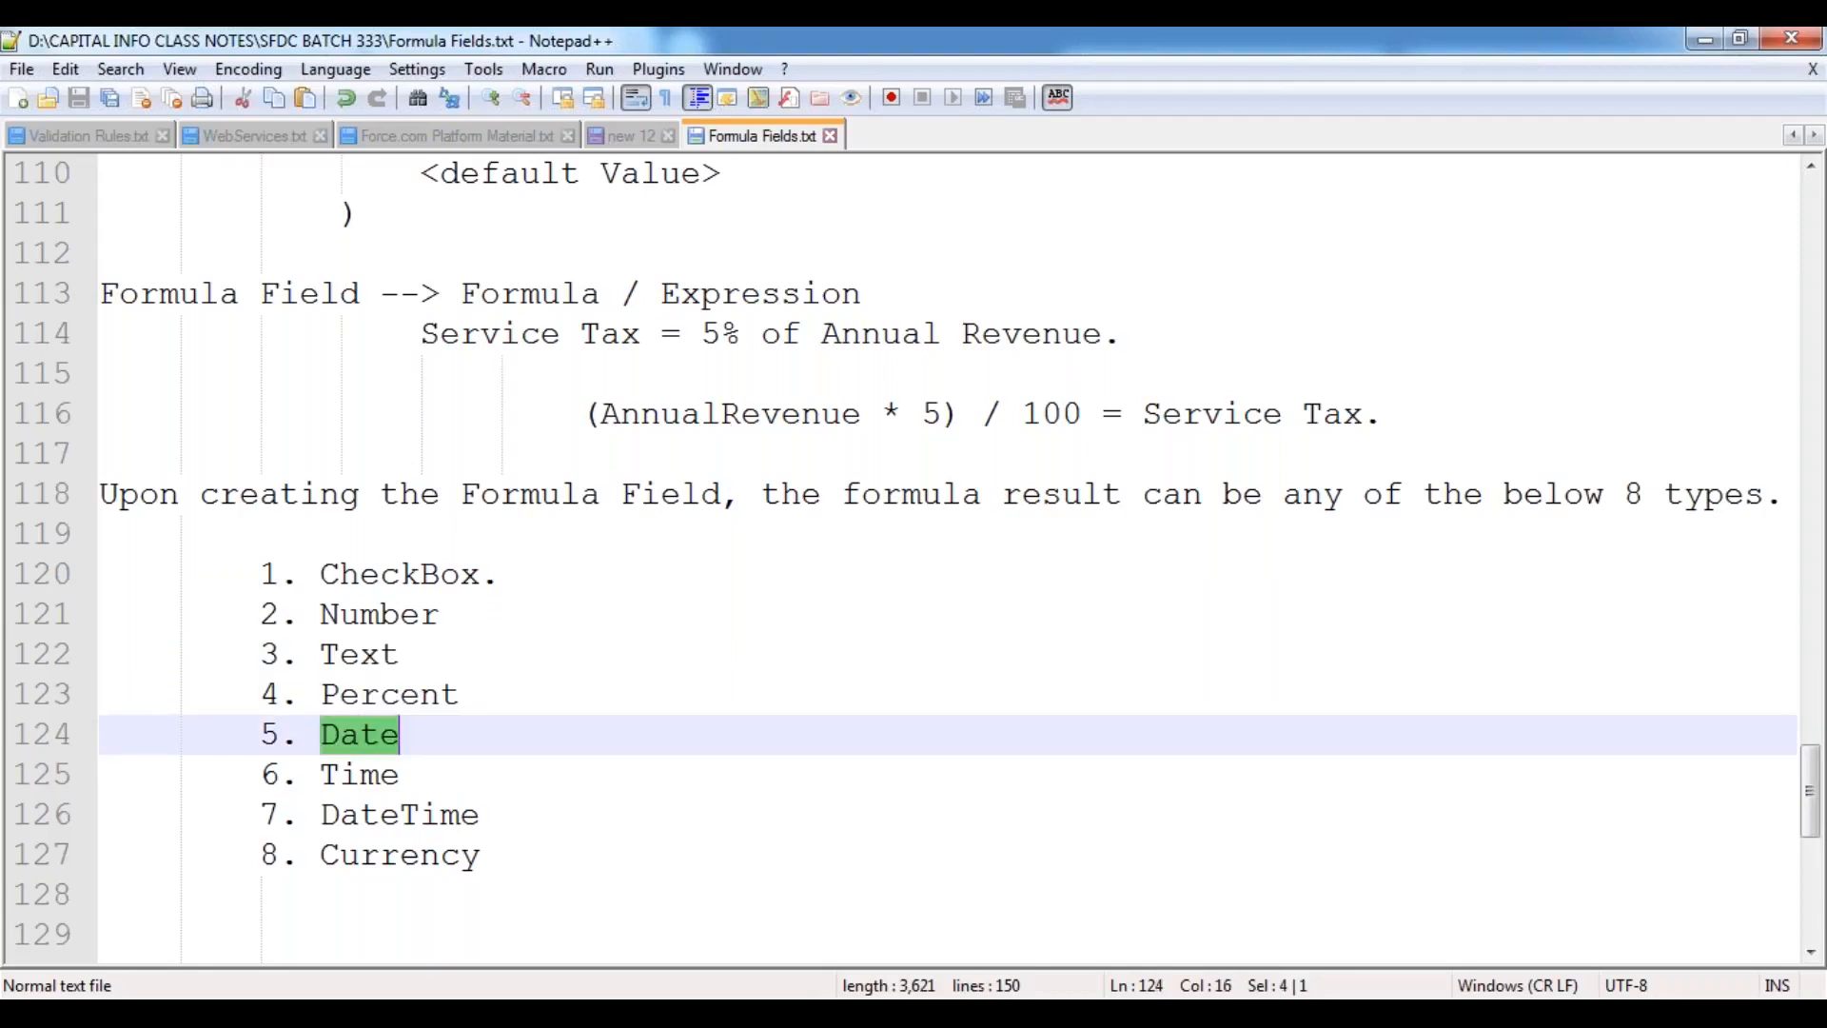
{"action": "double_click", "coordinate": [364, 773]}
{"action": "double_click", "coordinate": [405, 815]}
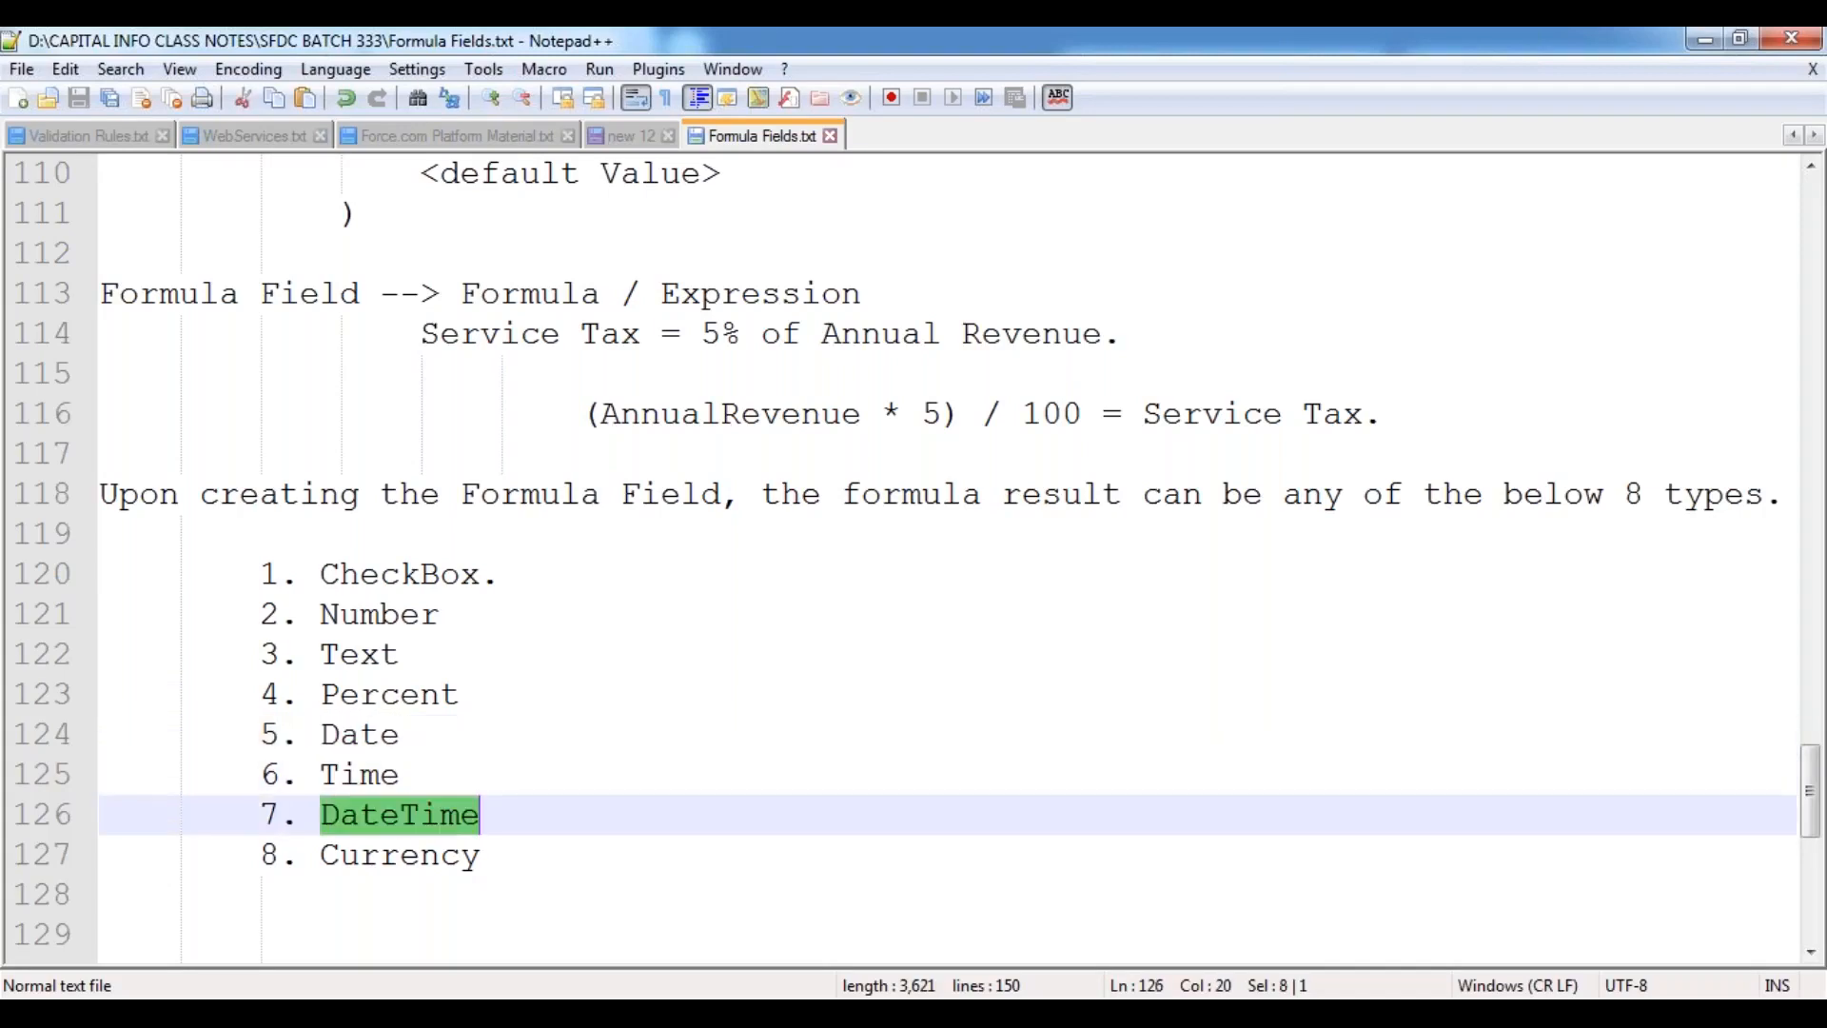
{"action": "double_click", "coordinate": [413, 852]}
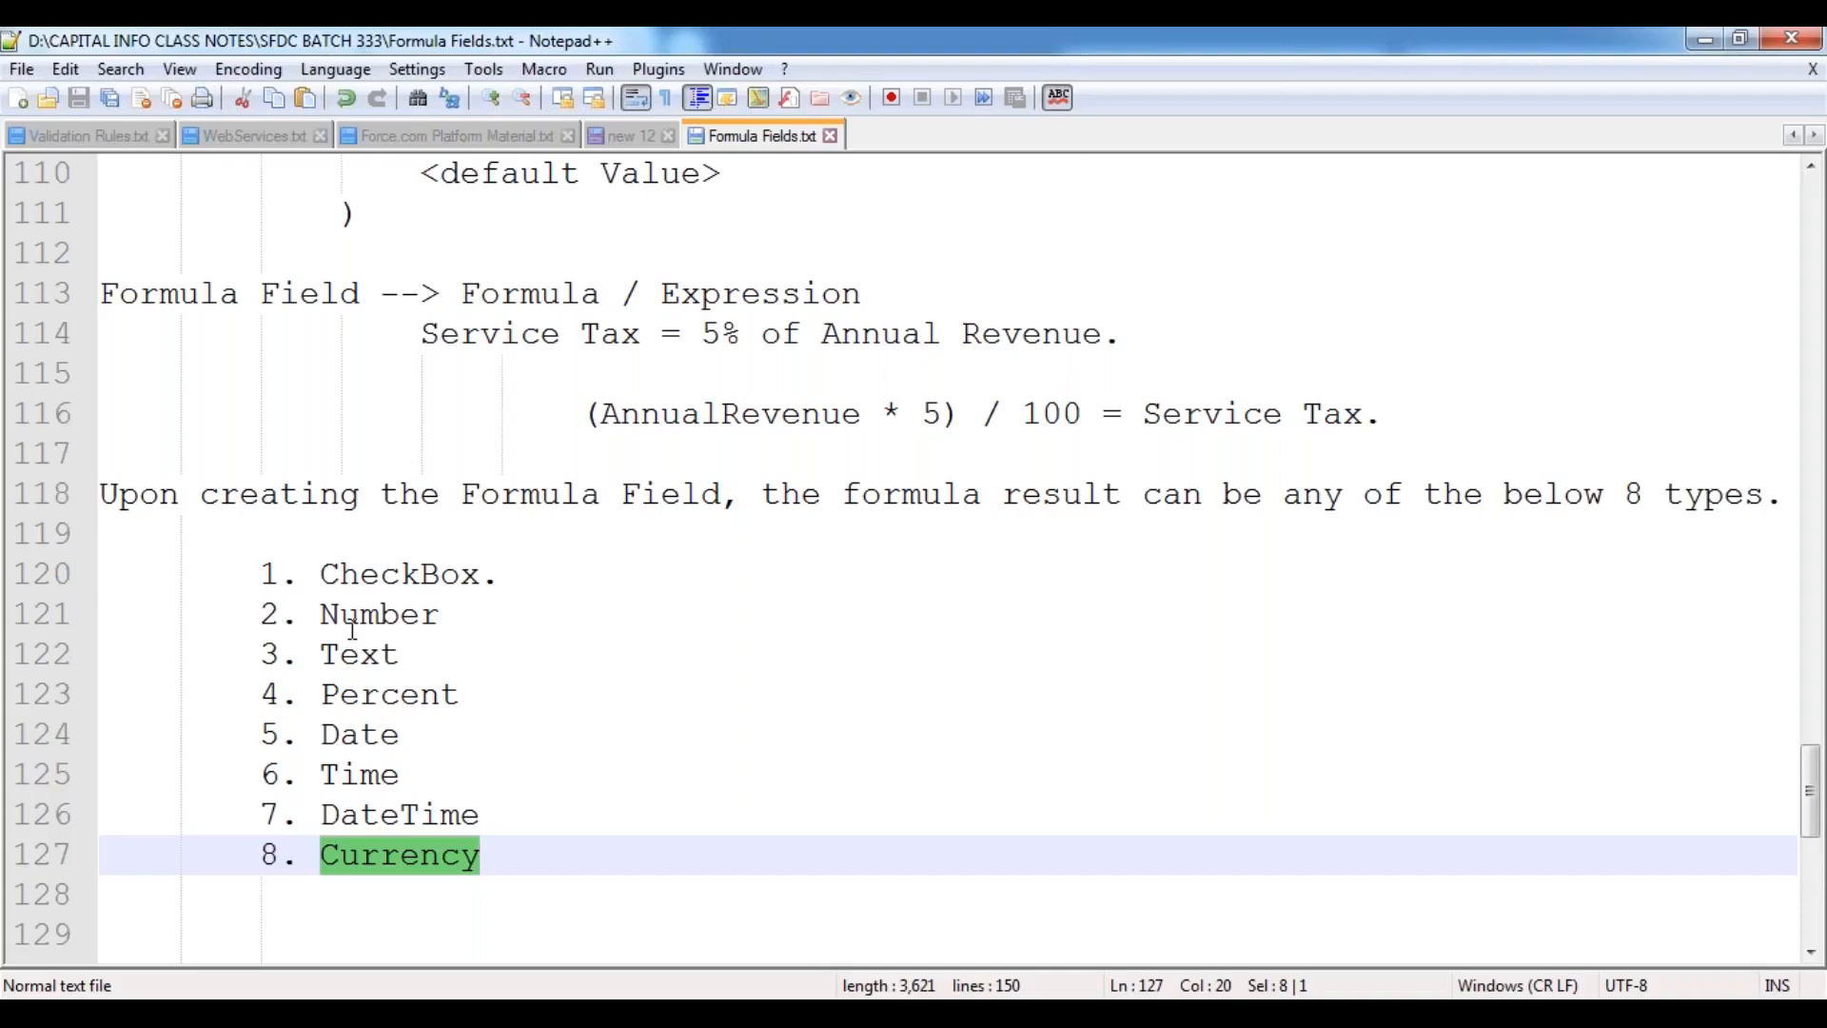
{"action": "left_click_drag", "start_coordinate": [253, 560], "coordinate": [510, 856]}
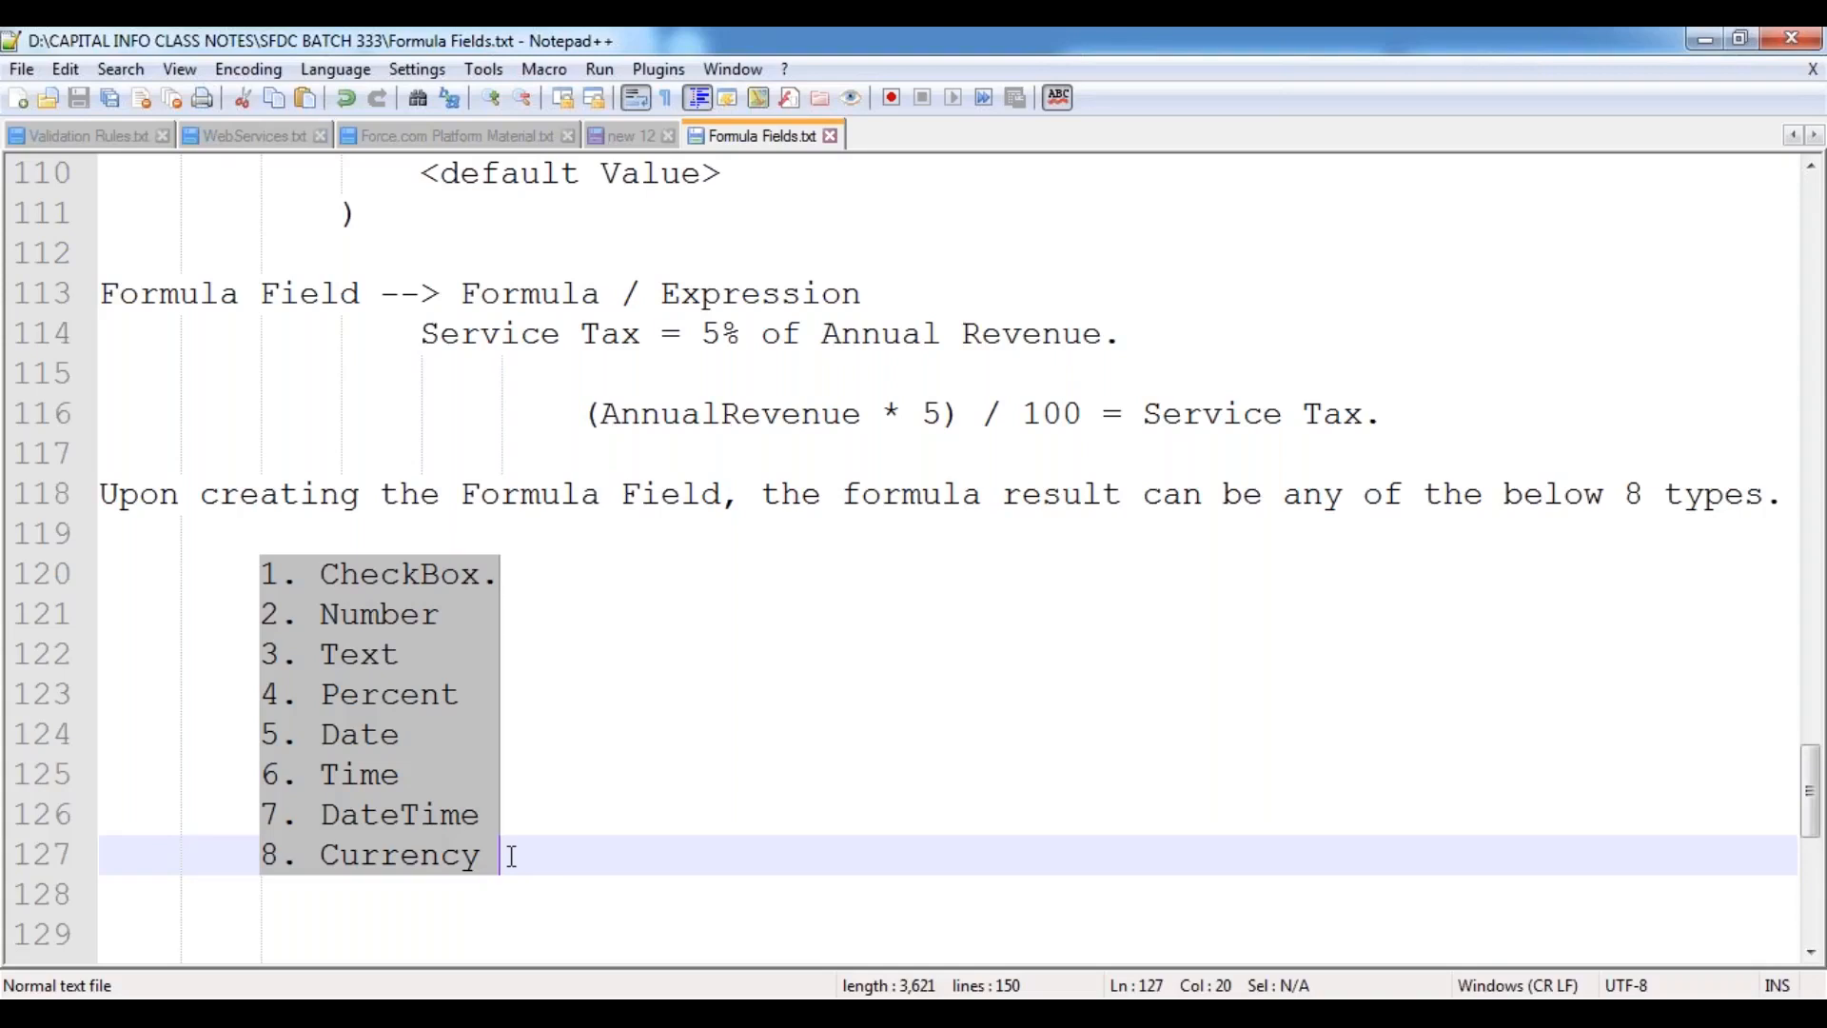
{"action": "left_click", "coordinate": [262, 574]}
{"action": "mouse_move", "coordinate": [262, 573]}
{"action": "left_mouse_down"}
{"action": "mouse_move", "coordinate": [510, 852]}
{"action": "mouse_move", "coordinate": [481, 851]}
{"action": "mouse_move", "coordinate": [263, 572]}
{"action": "left_mouse_up"}
{"action": "left_click", "coordinate": [544, 771]}
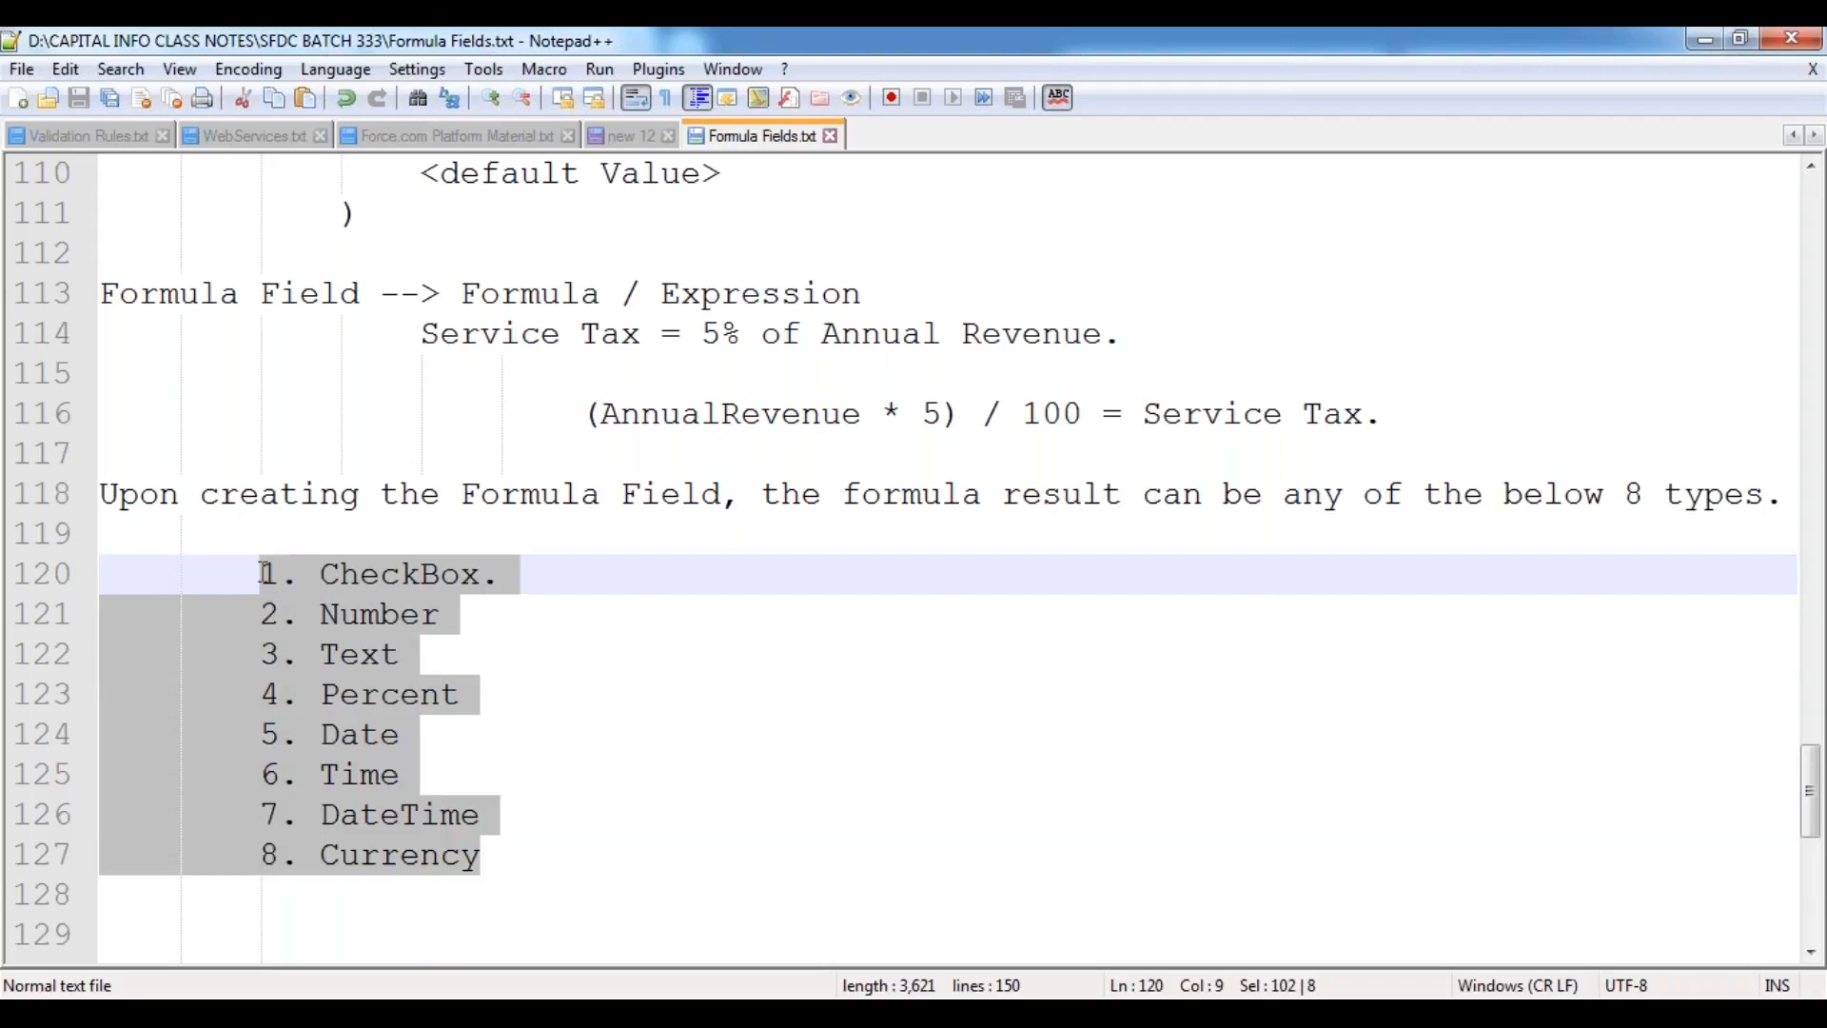
{"action": "left_click", "coordinate": [542, 854]}
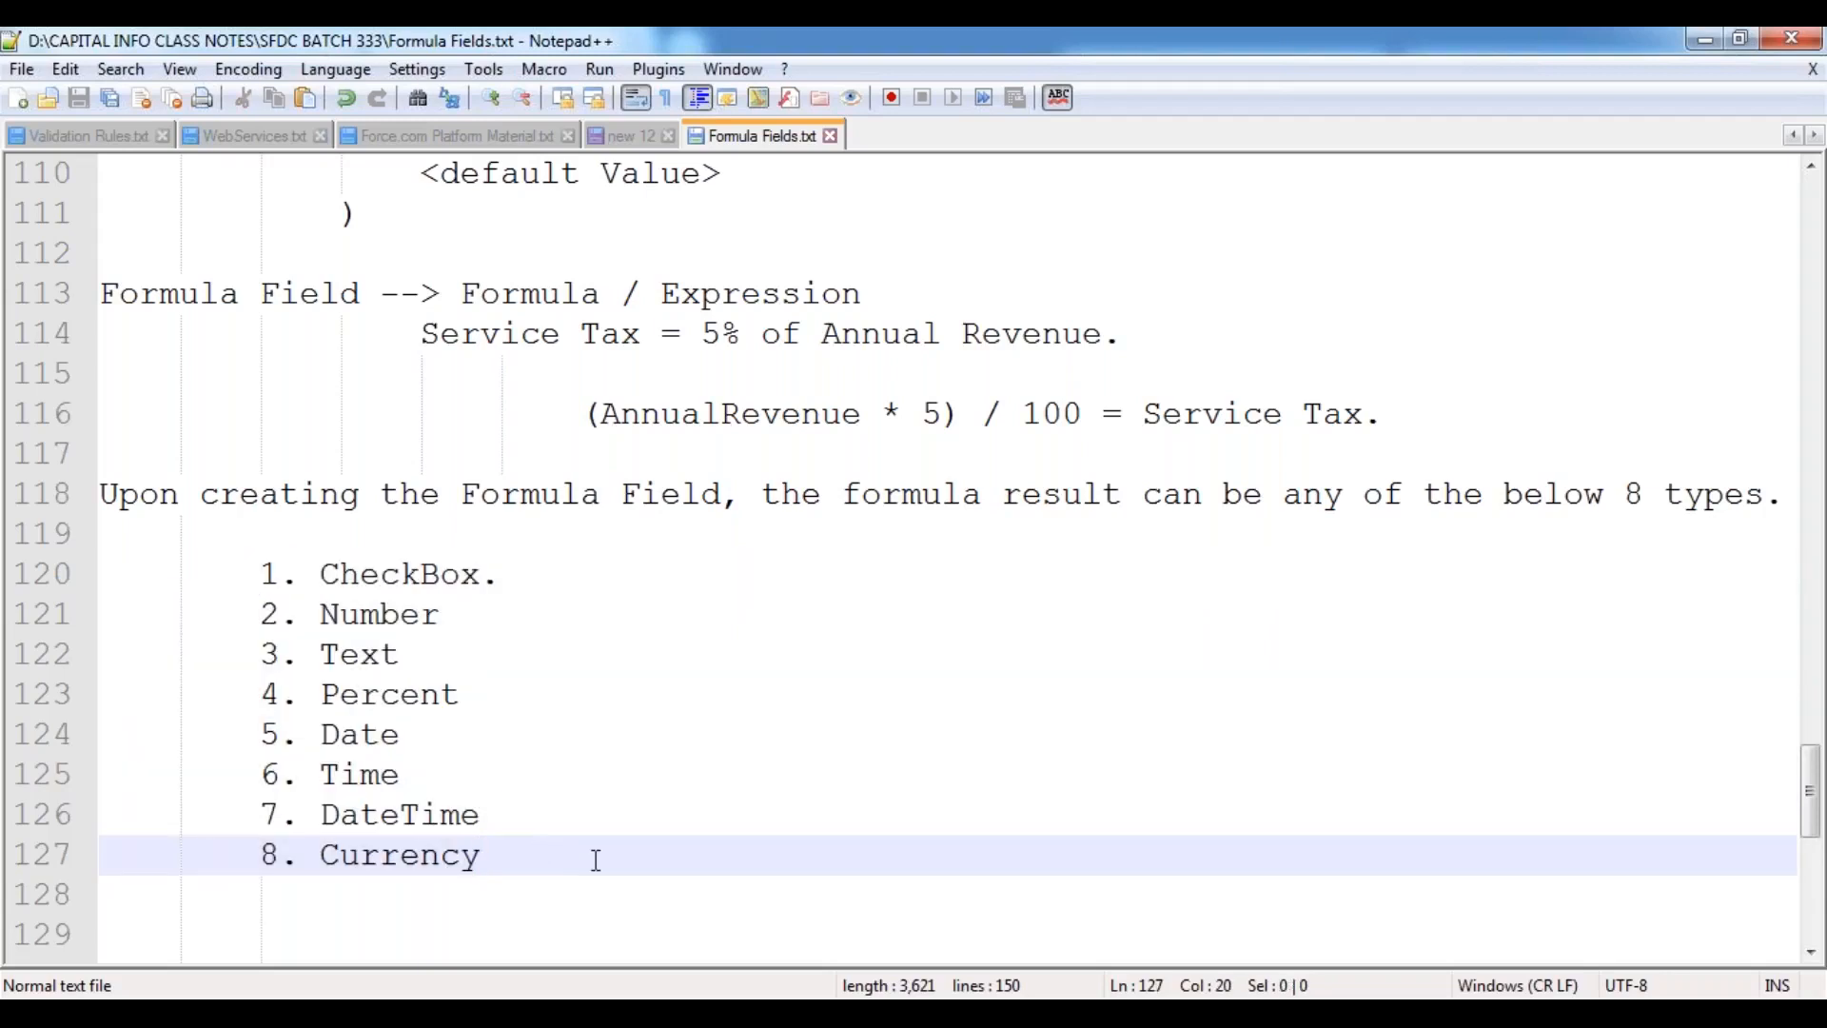
Step: Add blank lines after the Currency item and save the notes file
{"action": "key", "text": "Return"}
{"action": "key", "text": "Return"}
{"action": "key", "text": "BackSpace"}
{"action": "key", "text": "BackSpace"}
{"action": "key", "text": "ctrl+s"}
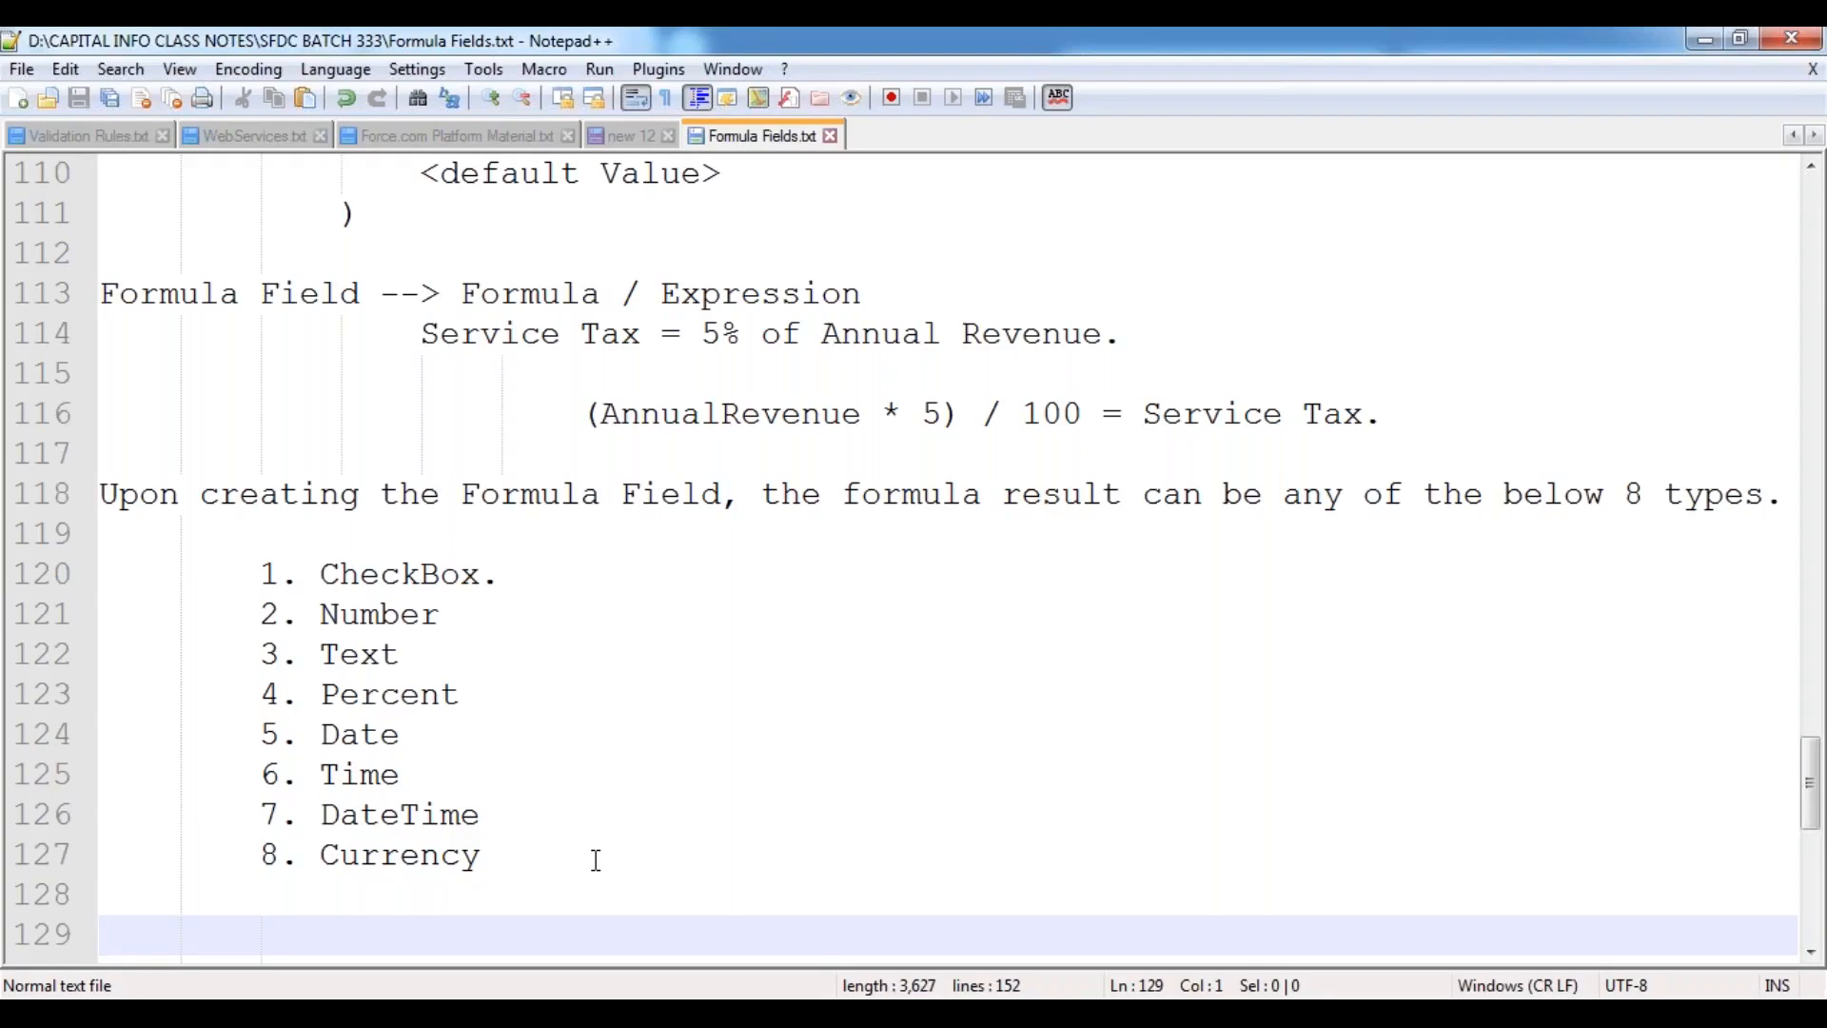
Step: Add the heading "UseCase:" below the list, underline it with equals signs, and start an indented line beneath it
{"action": "scroll", "coordinate": [373, 735], "scroll_direction": "down", "scroll_amount": 3}
{"action": "scroll", "coordinate": [345, 570], "scroll_direction": "down", "scroll_amount": 2}
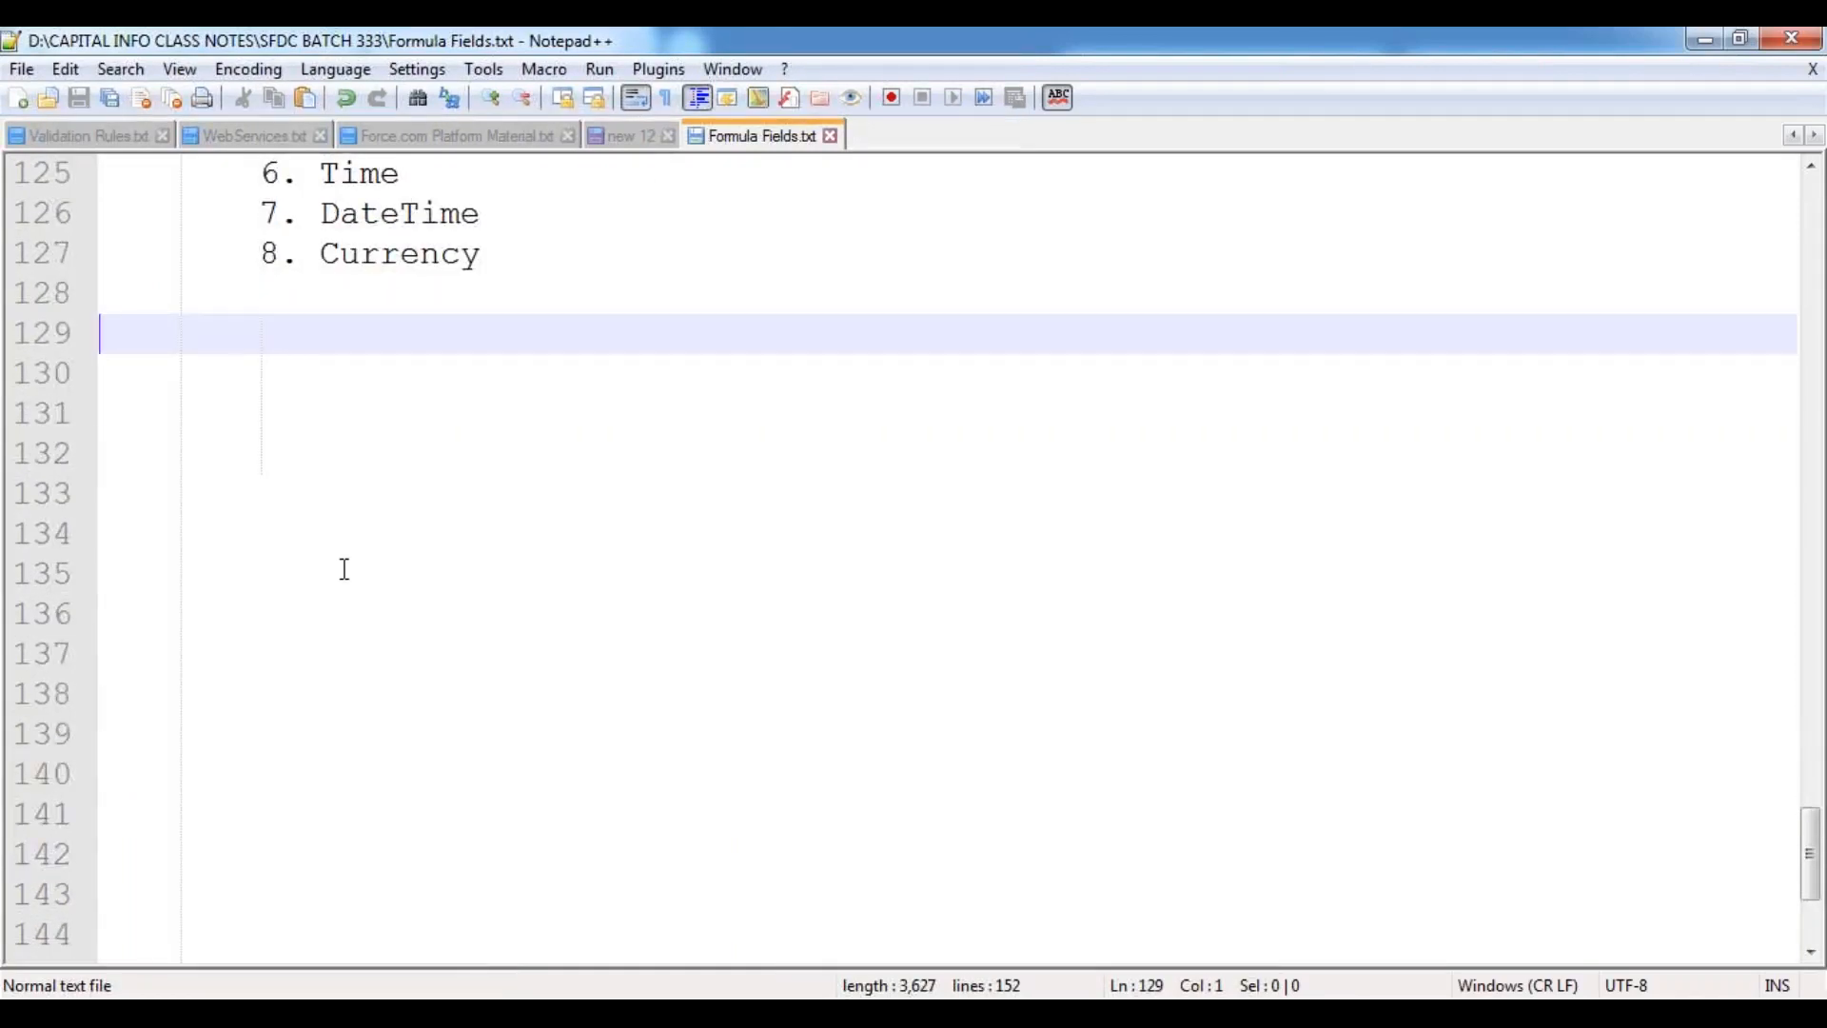
{"action": "type", "text": "UseCase:"}
{"action": "key", "text": "Return"}
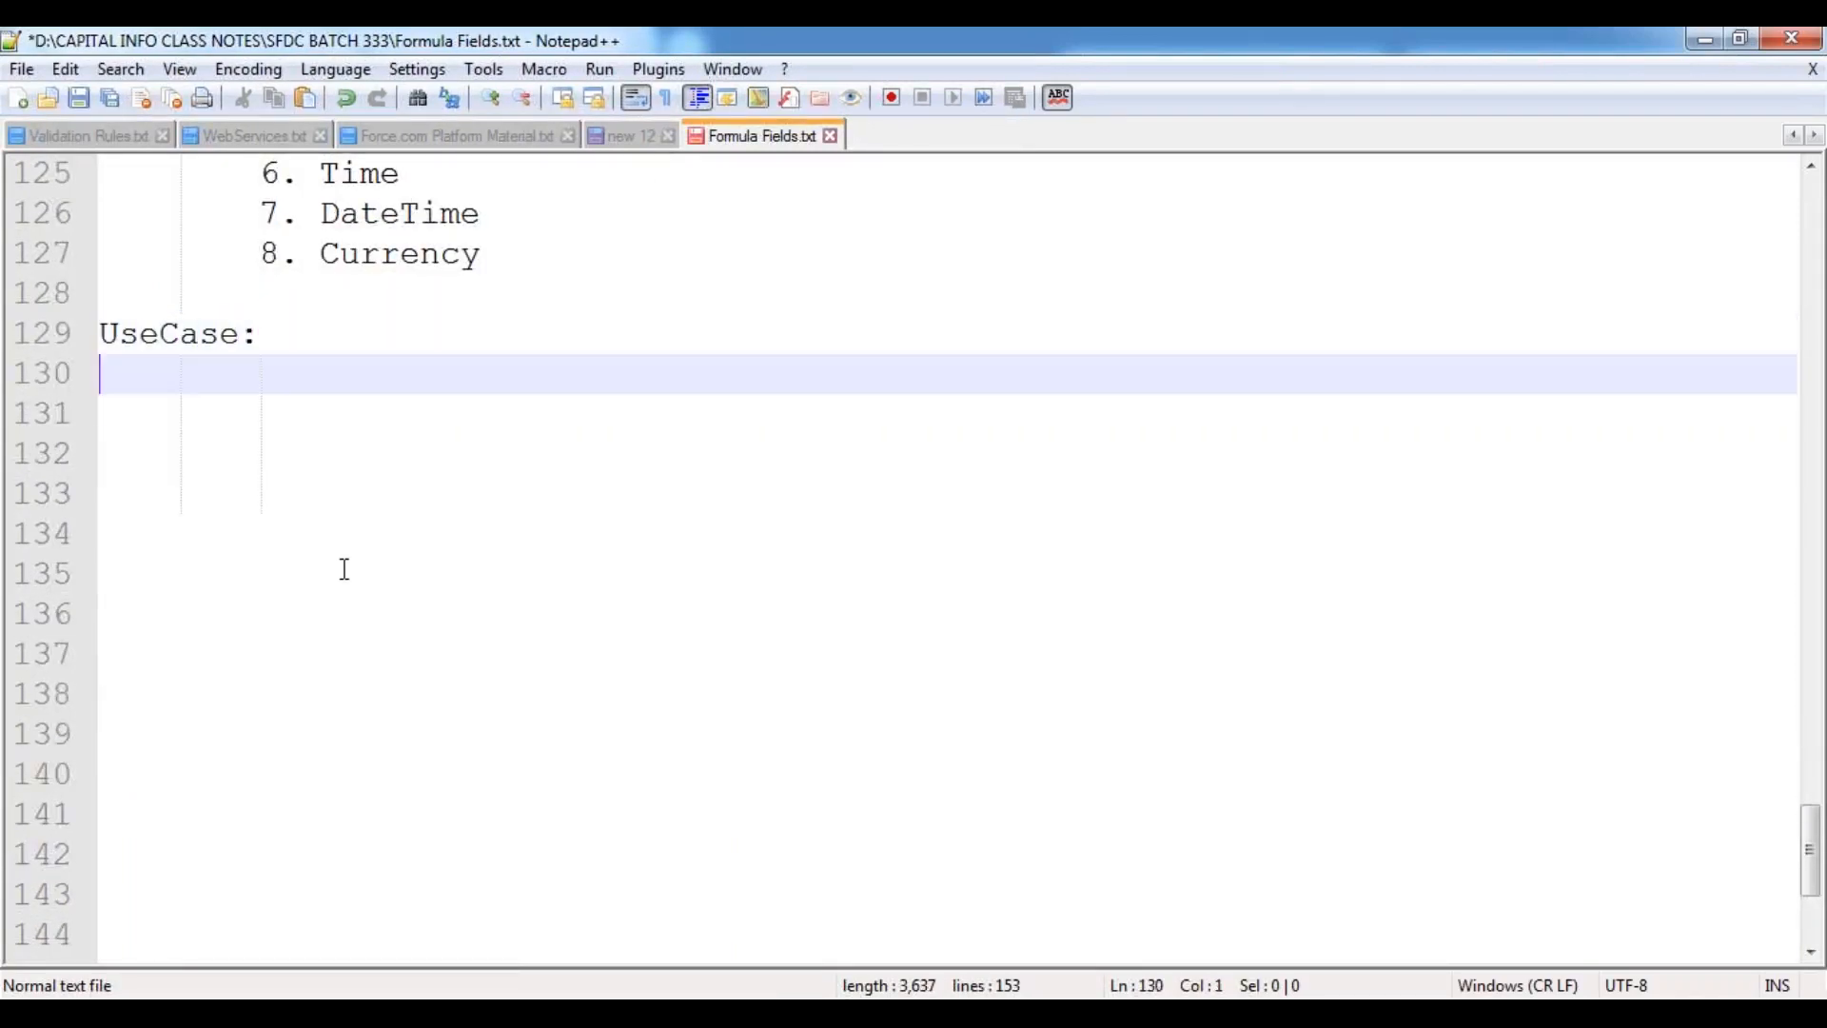
{"action": "type", "text": "========"}
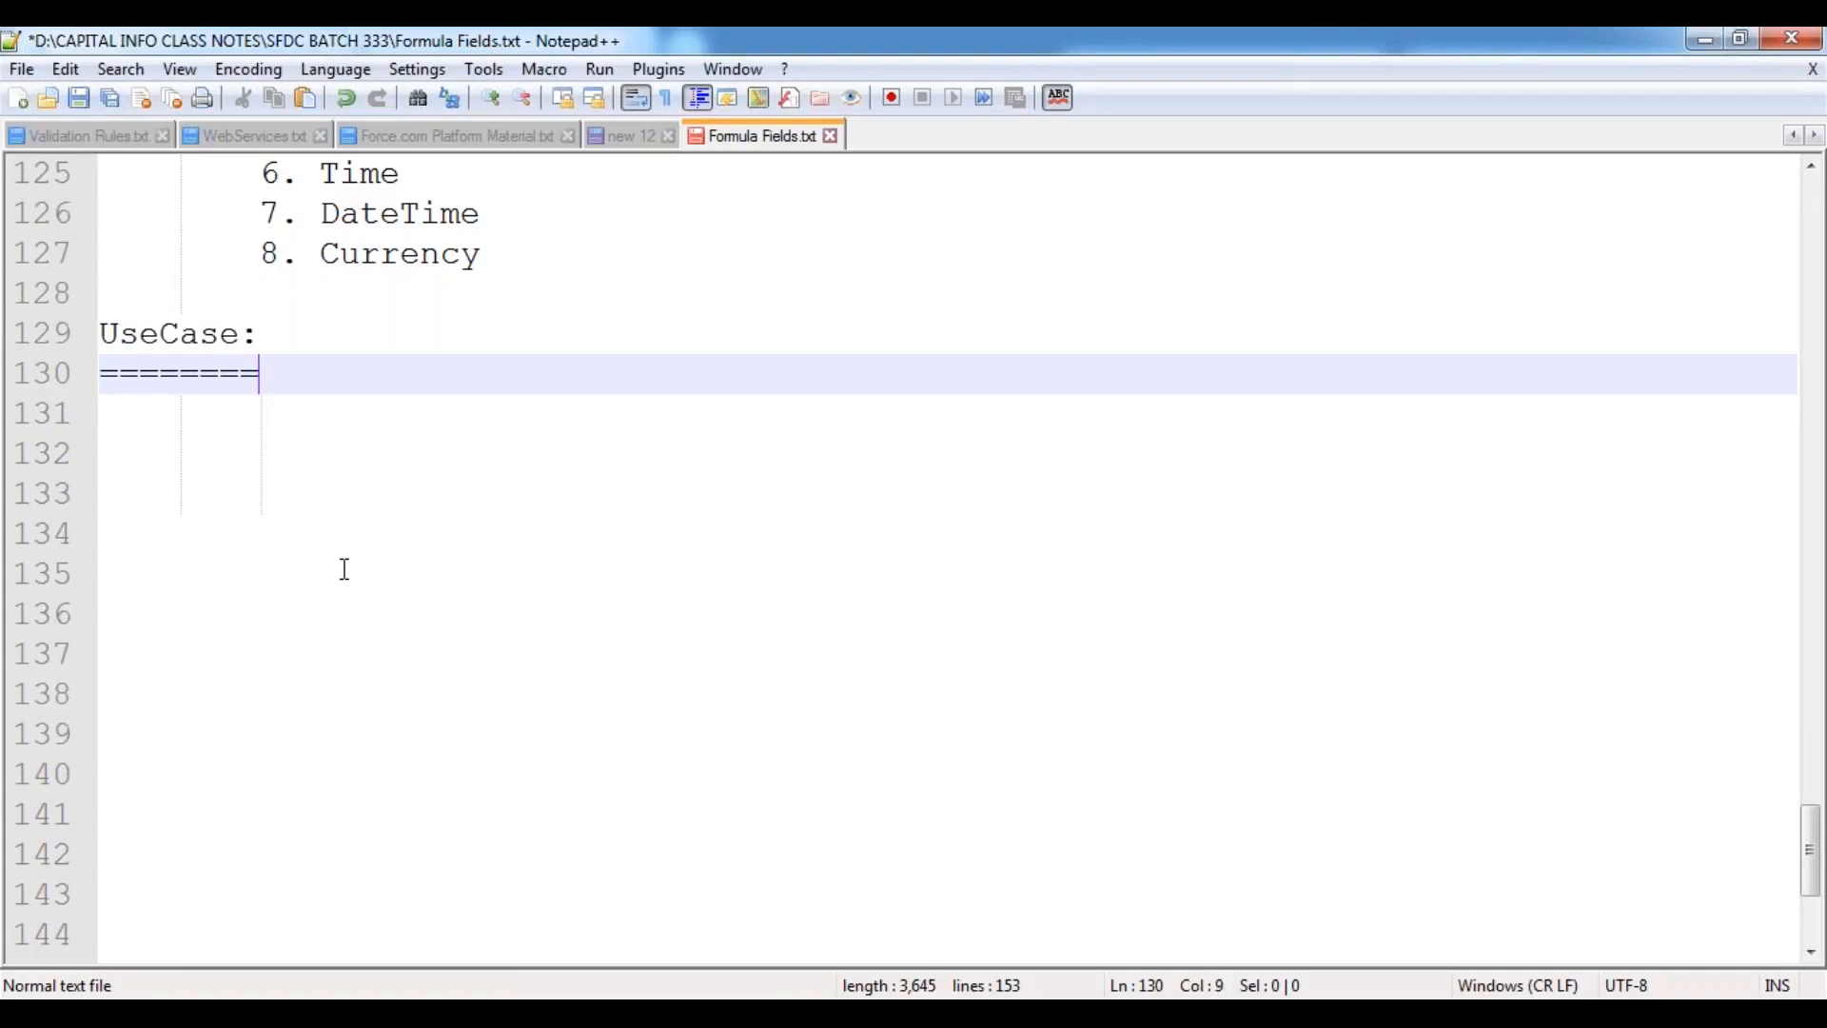
{"action": "key", "text": "Return"}
{"action": "key", "text": "Tab"}
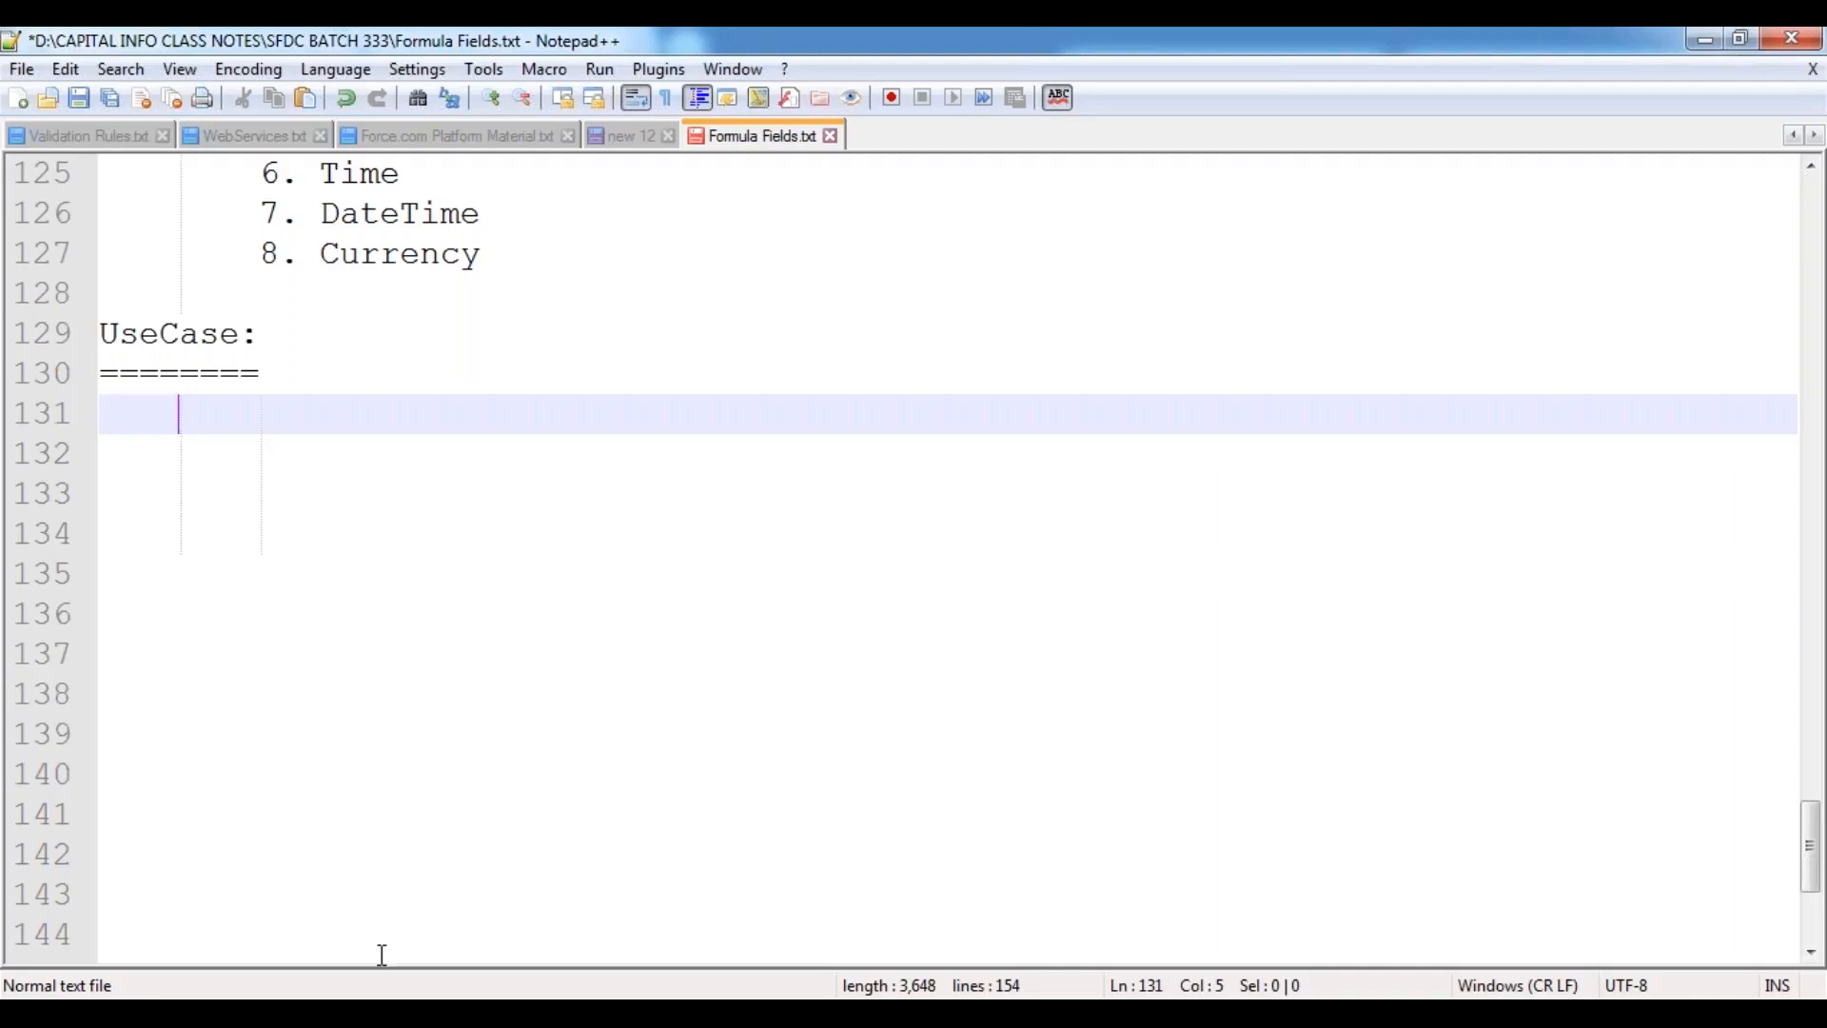
Step: Switch to Salesforce in Chrome and examine the Annual Revenue column of the recent accounts
{"action": "left_click", "coordinate": [368, 1012]}
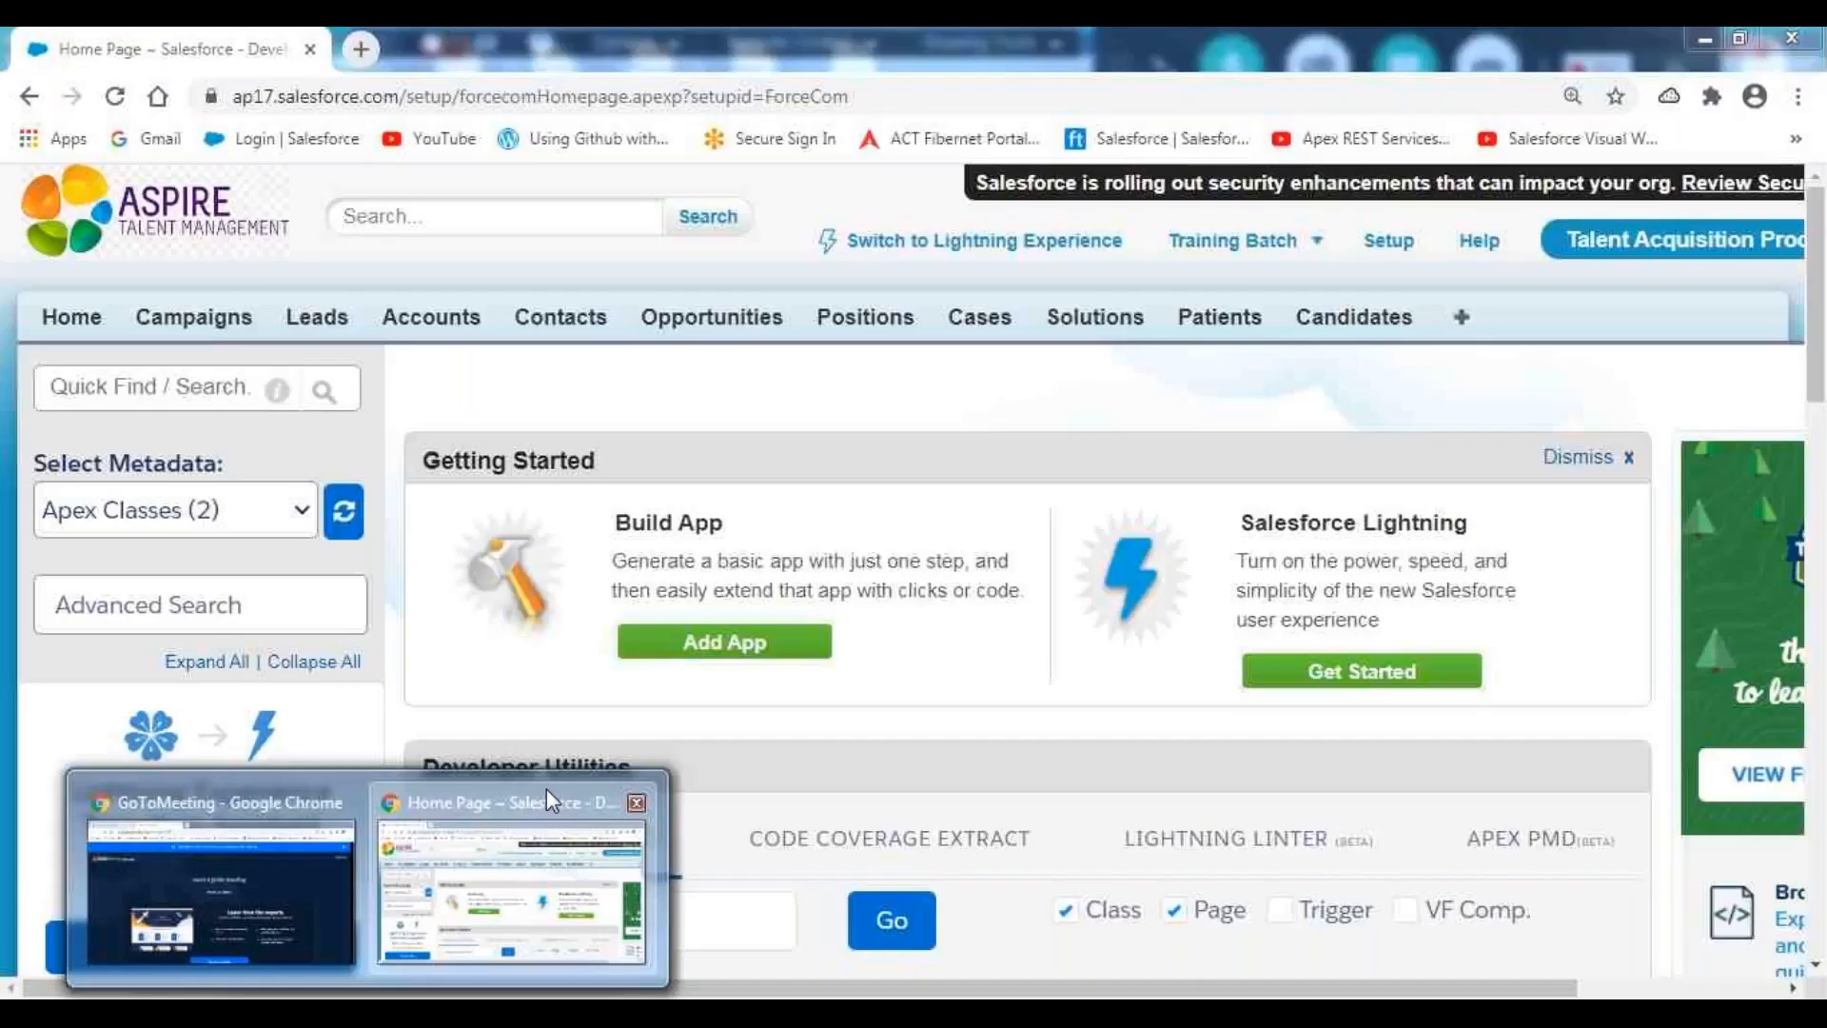
{"action": "left_click", "coordinate": [546, 788]}
{"action": "left_click", "coordinate": [429, 323]}
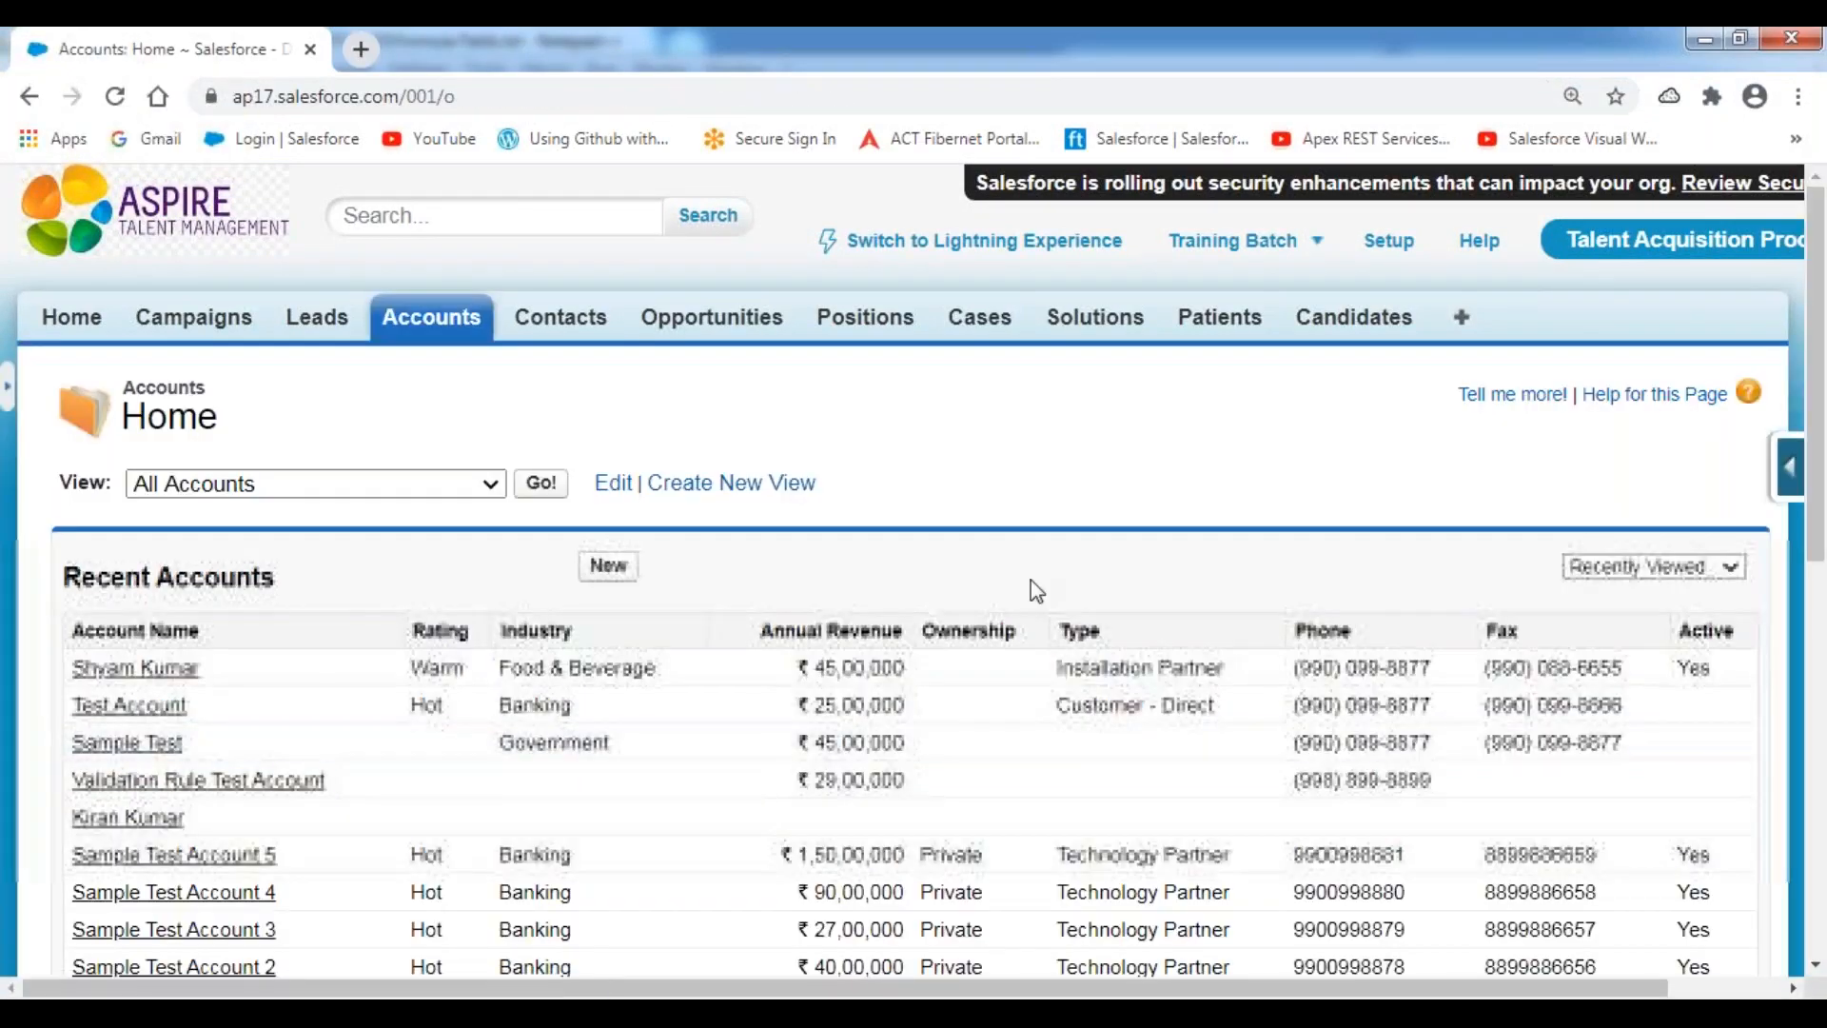
{"action": "scroll", "coordinate": [307, 493], "scroll_direction": "down", "scroll_amount": 3}
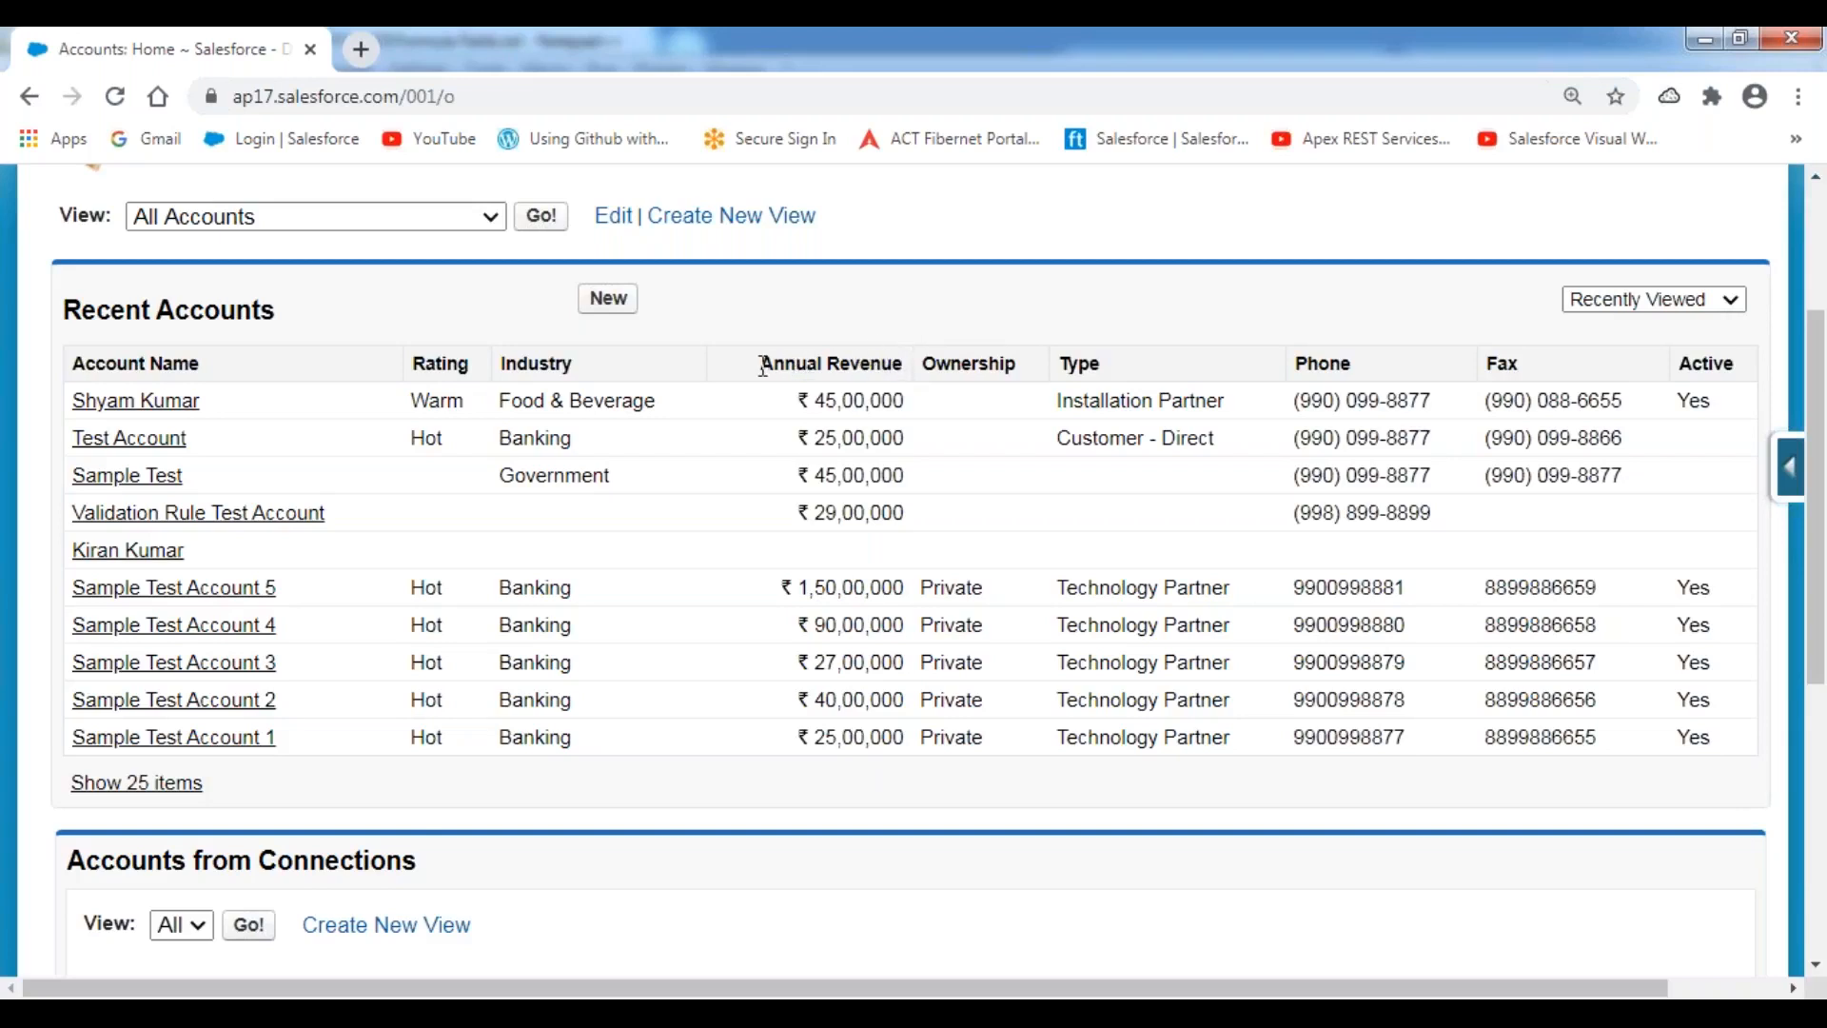
{"action": "left_click_drag", "start_coordinate": [762, 365], "coordinate": [913, 374]}
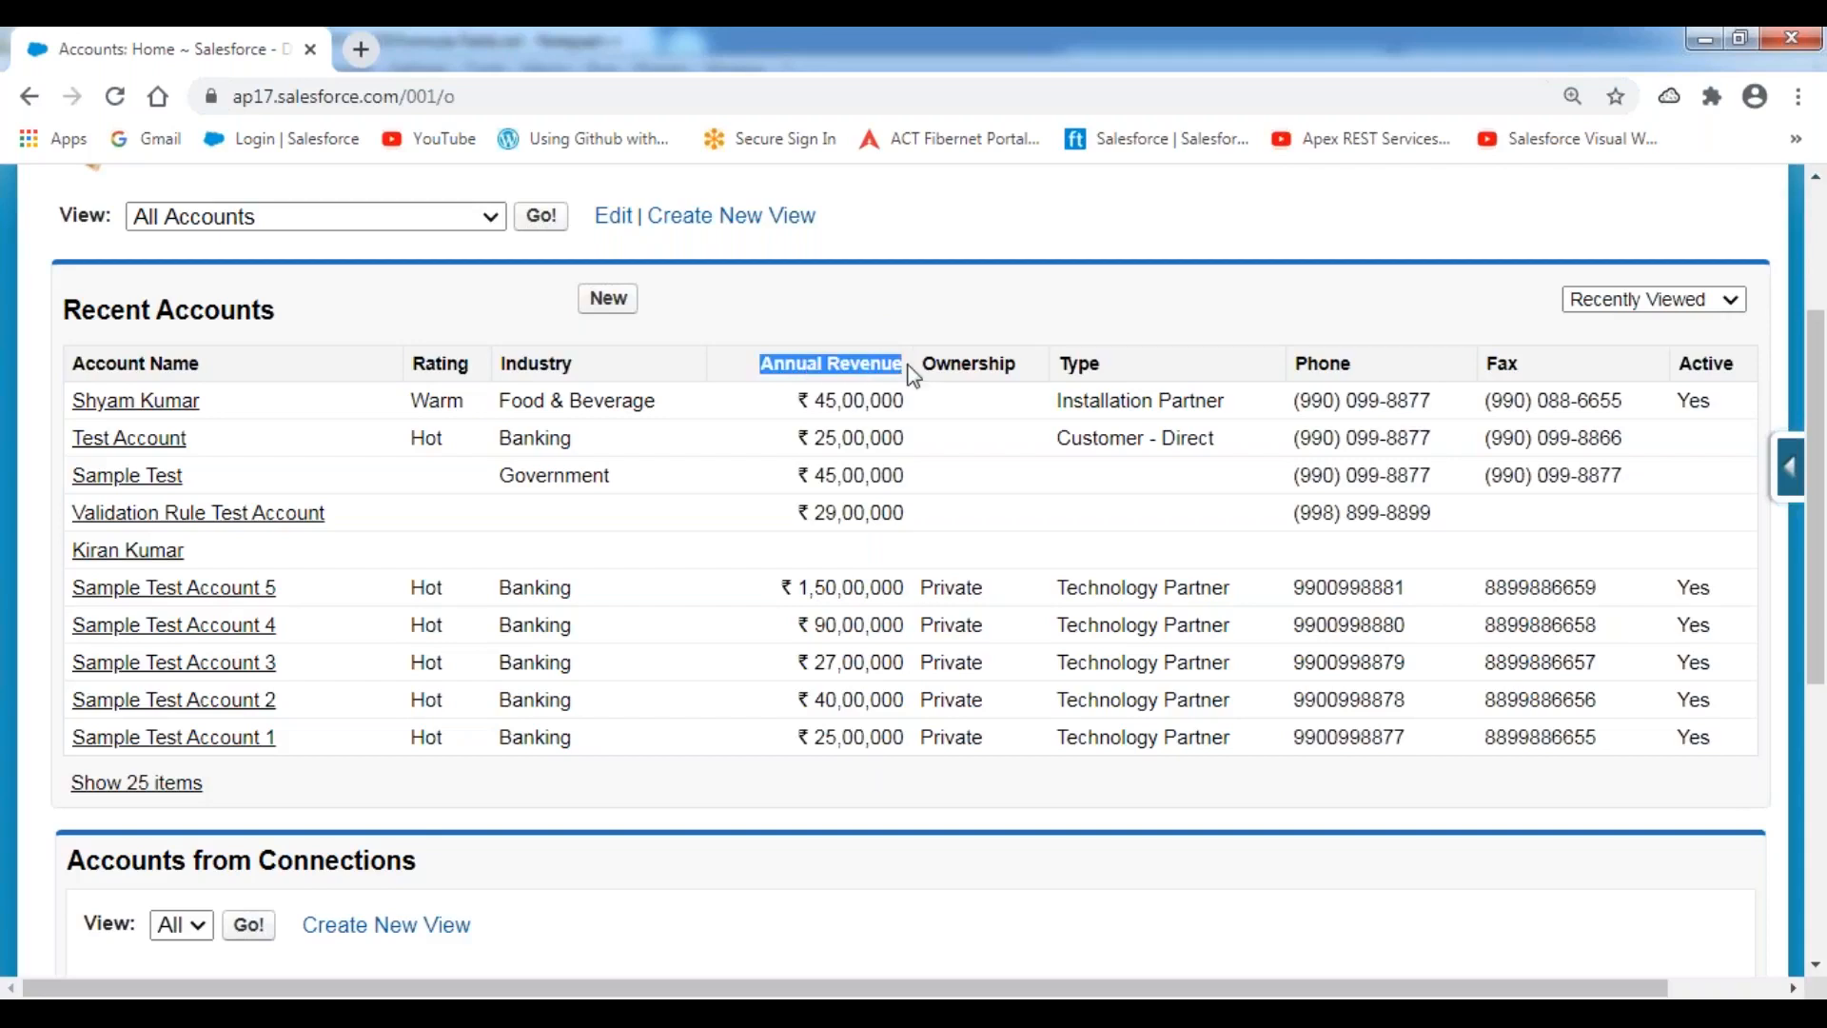
{"action": "left_click_drag", "start_coordinate": [810, 400], "coordinate": [923, 419]}
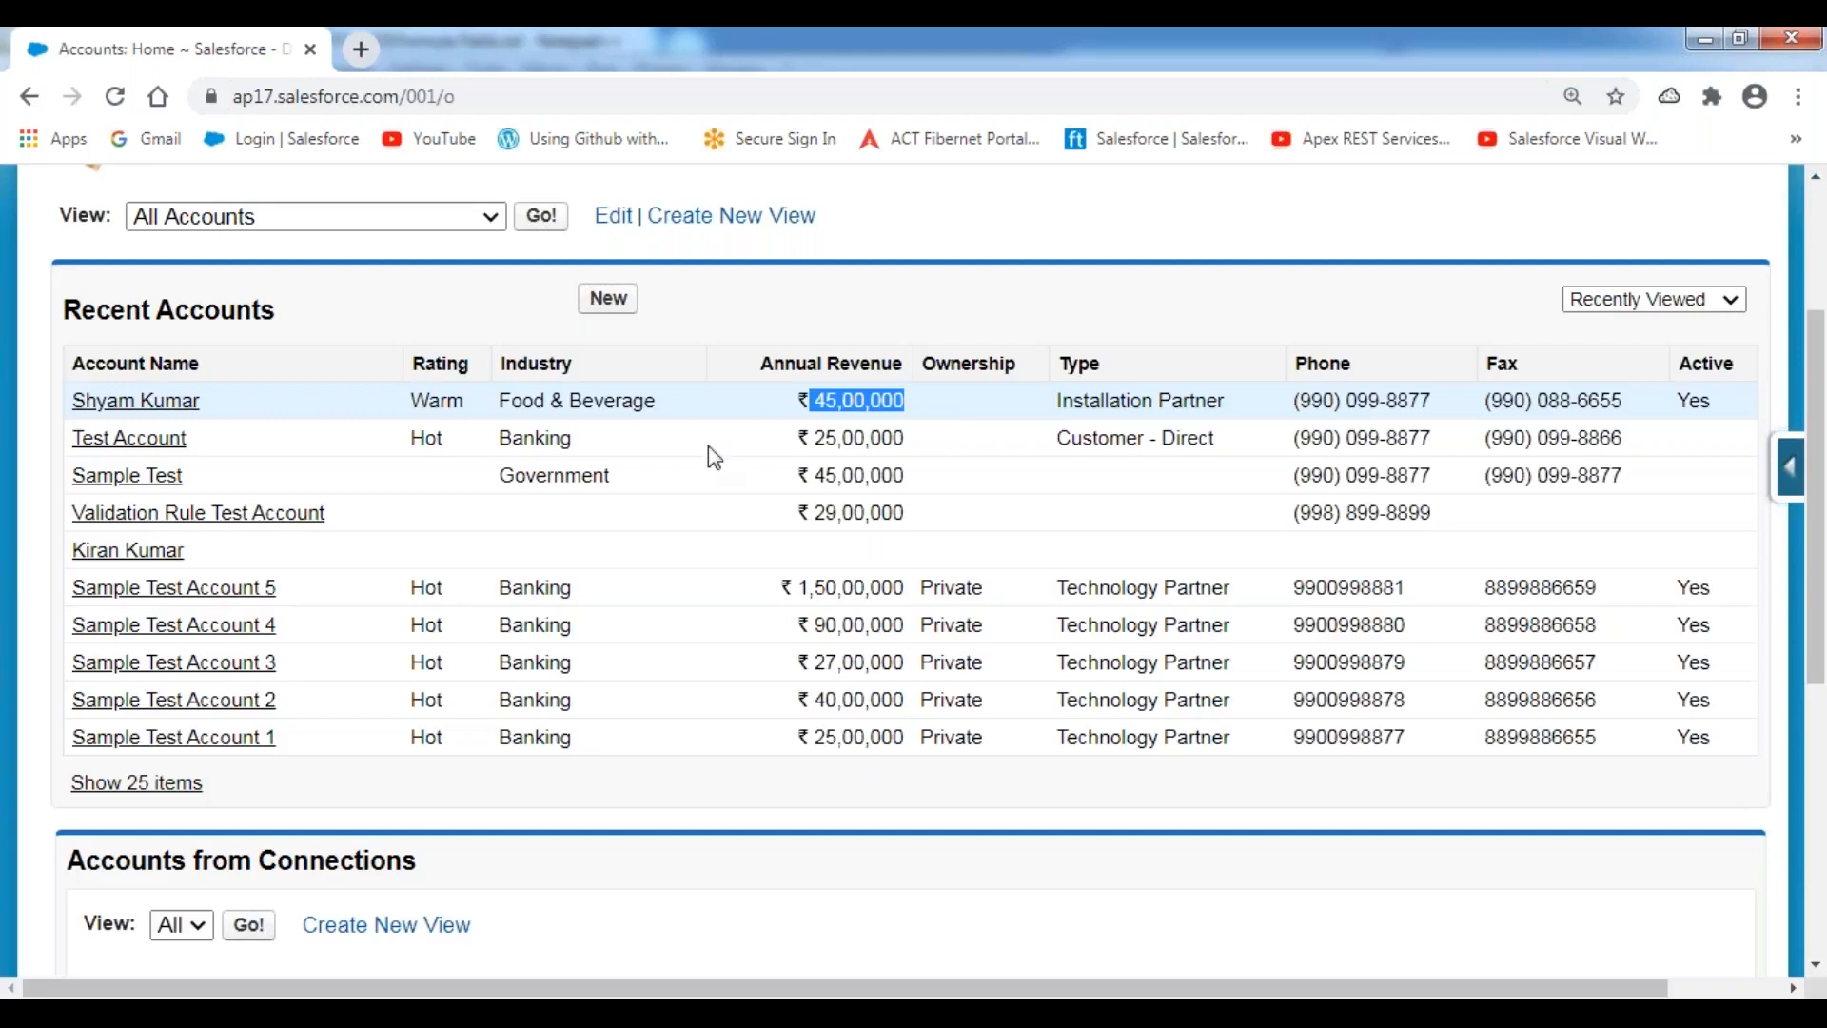
{"action": "scroll", "coordinate": [715, 485], "scroll_direction": "down", "scroll_amount": 4}
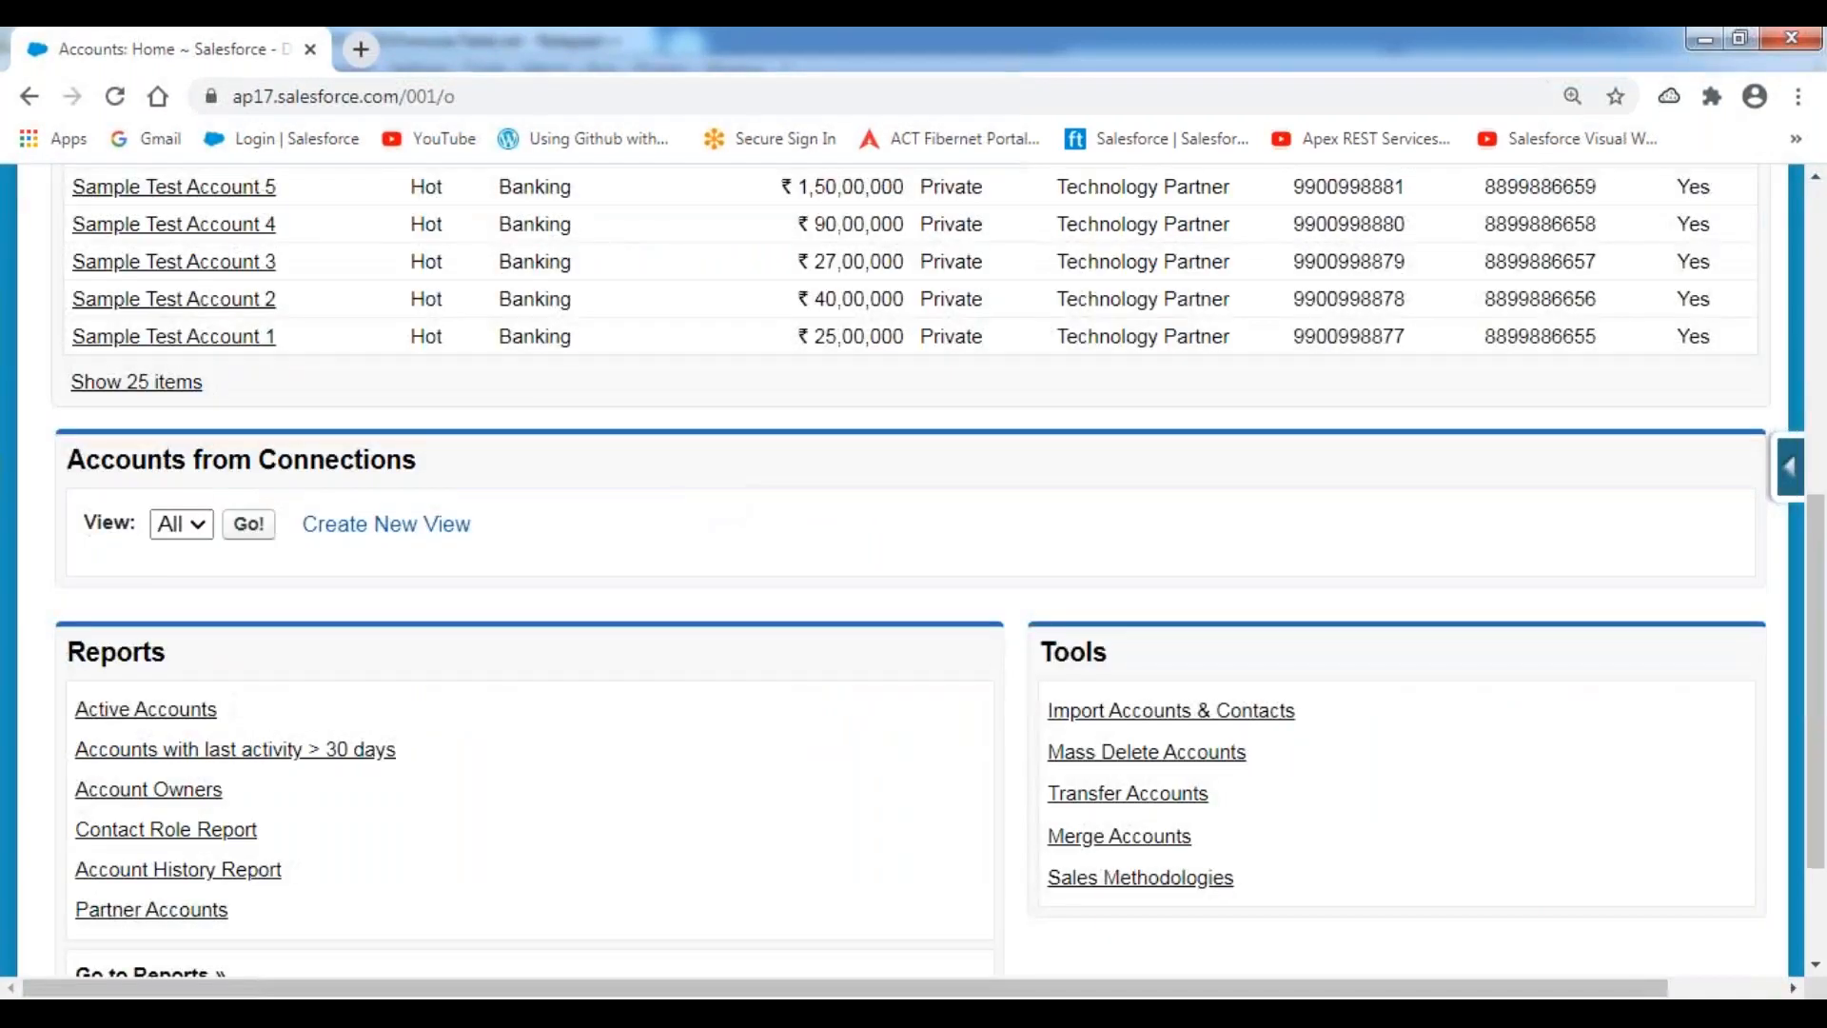
Step: Return to the Notepad++ notes and write "Create a Formula field, to Calculate the 7% of Service Tax based on the Annual Revenue." under the heading
{"action": "key", "text": "alt+Tab"}
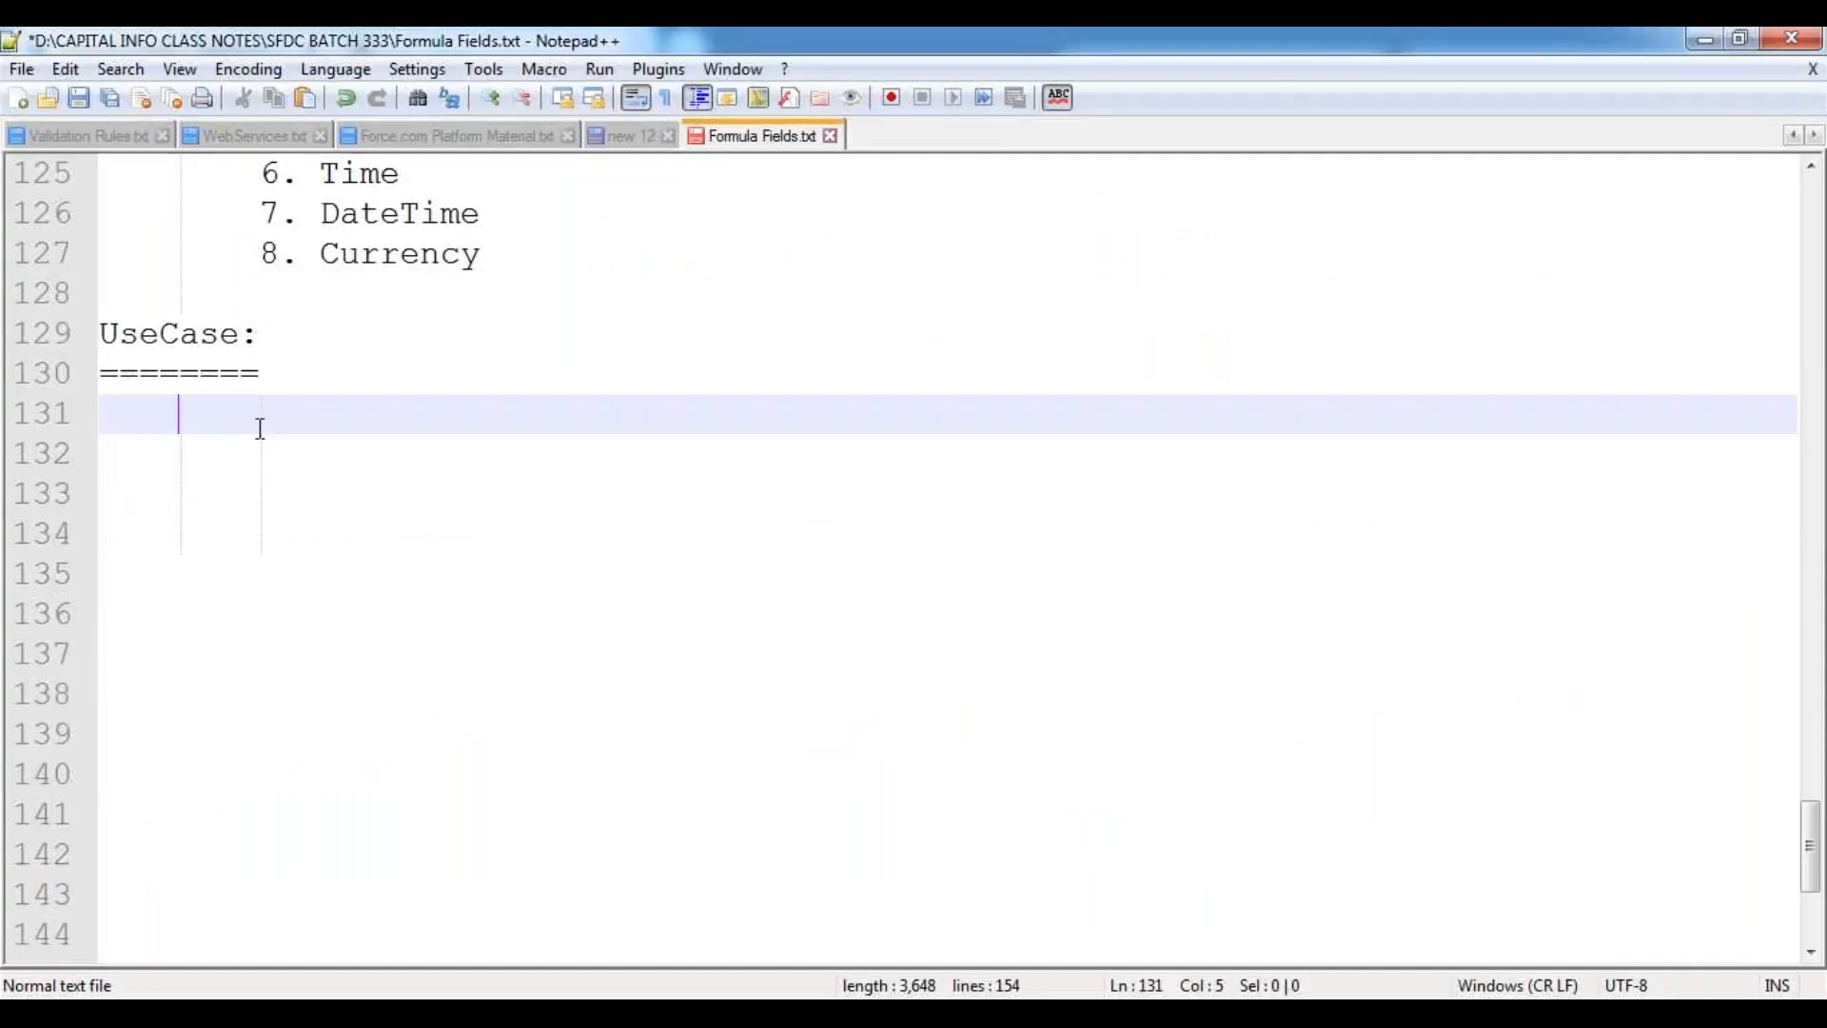
{"action": "scroll", "coordinate": [260, 428], "scroll_direction": "down", "scroll_amount": 1}
{"action": "type", "text": "Create a Fo"}
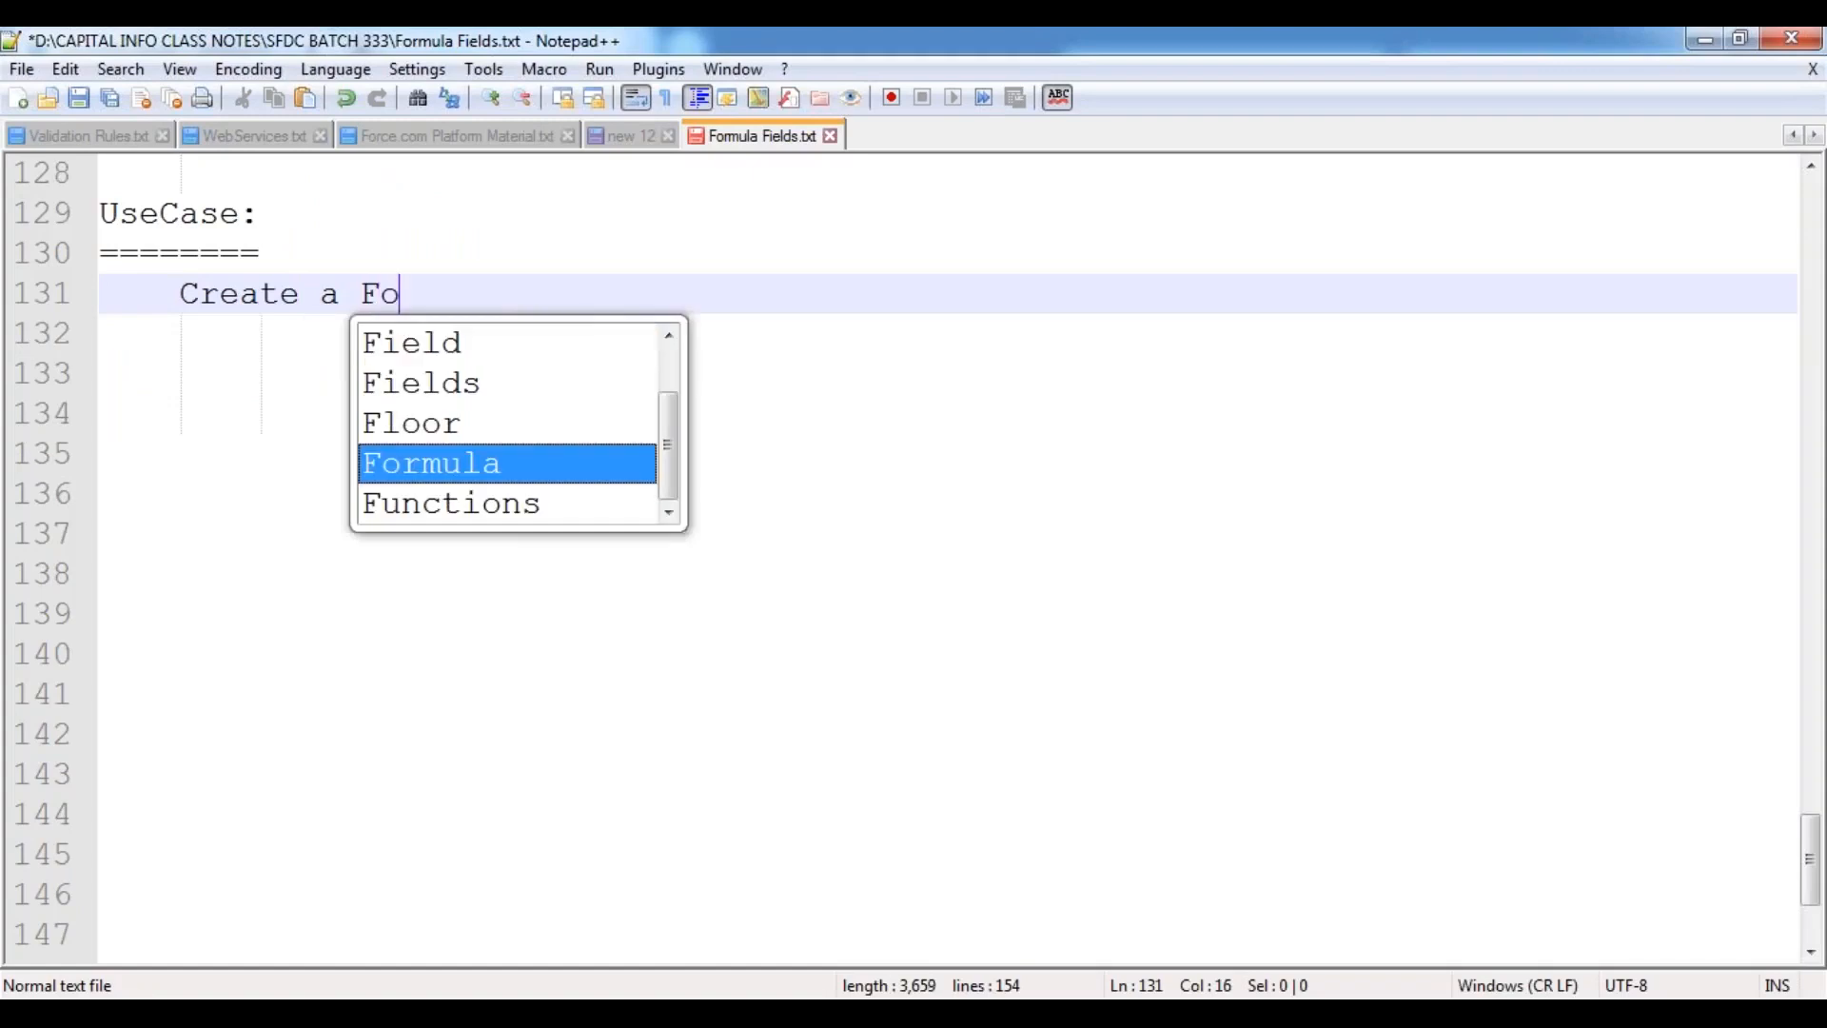
{"action": "type", "text": "rmula field, t"}
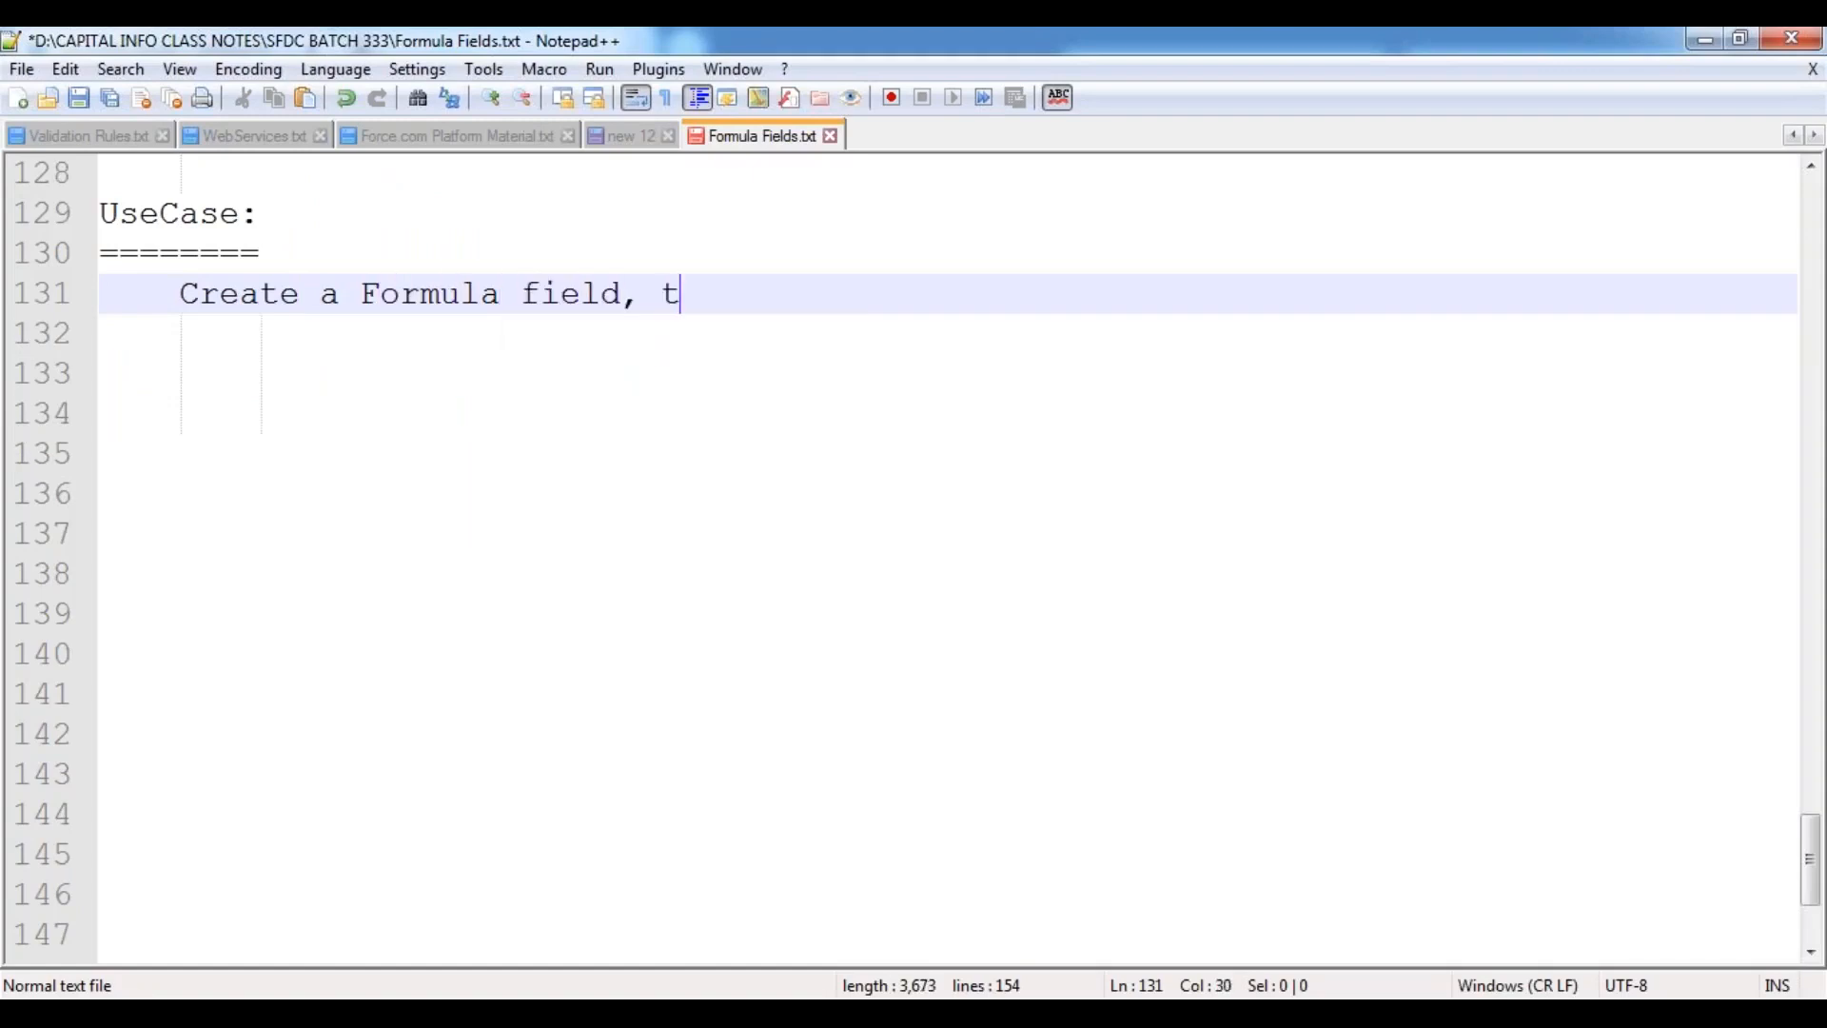
{"action": "type", "text": "o Ca"}
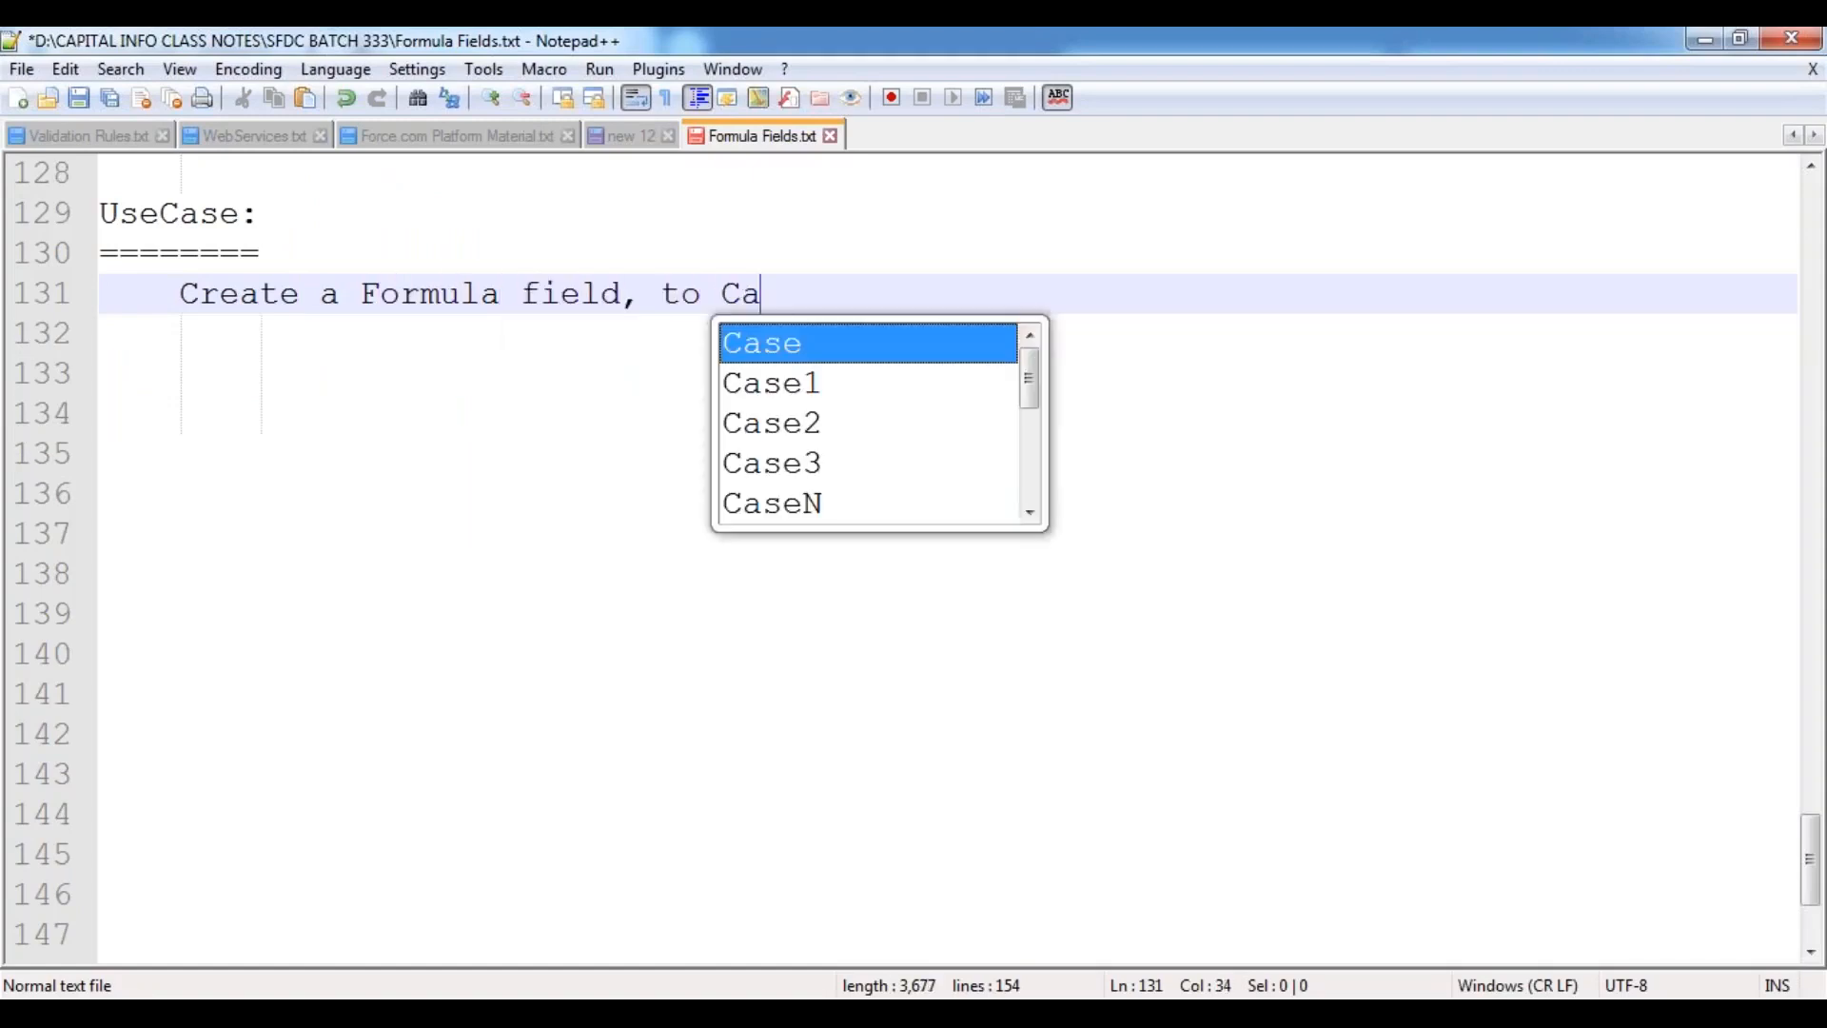
{"action": "type", "text": "lculate the "}
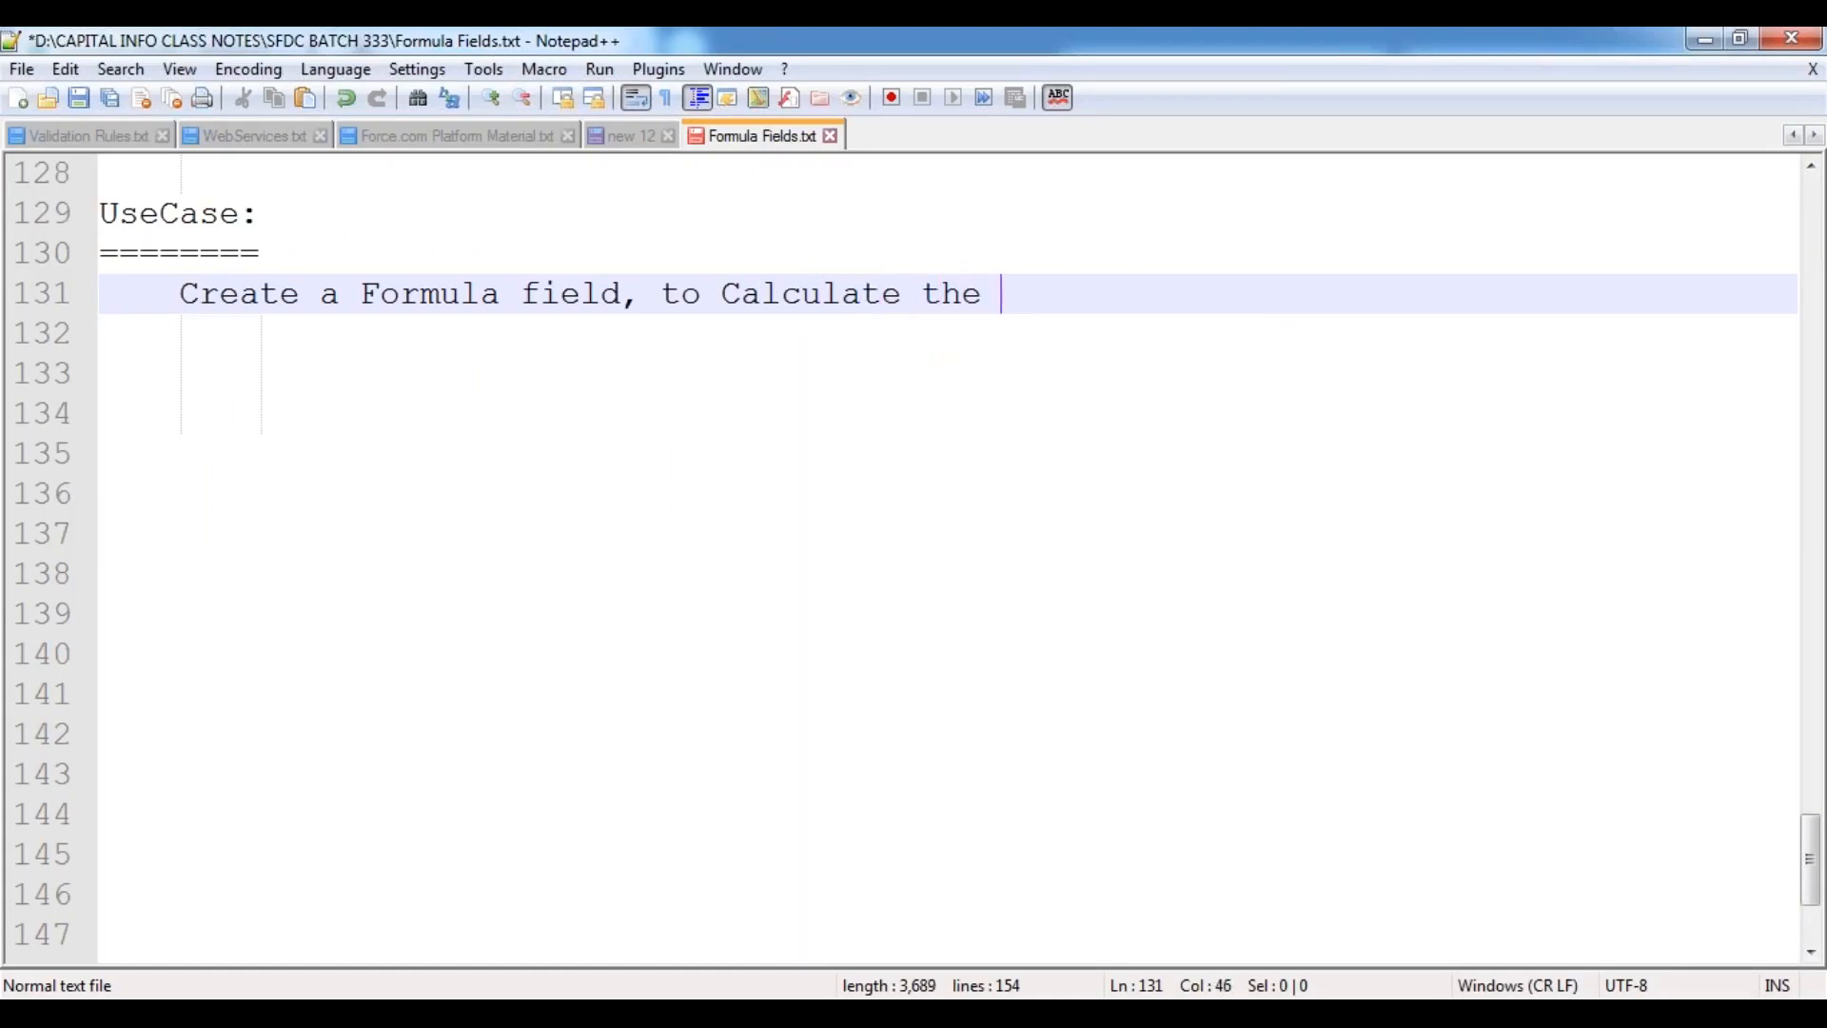
{"action": "type", "text": "7% of"}
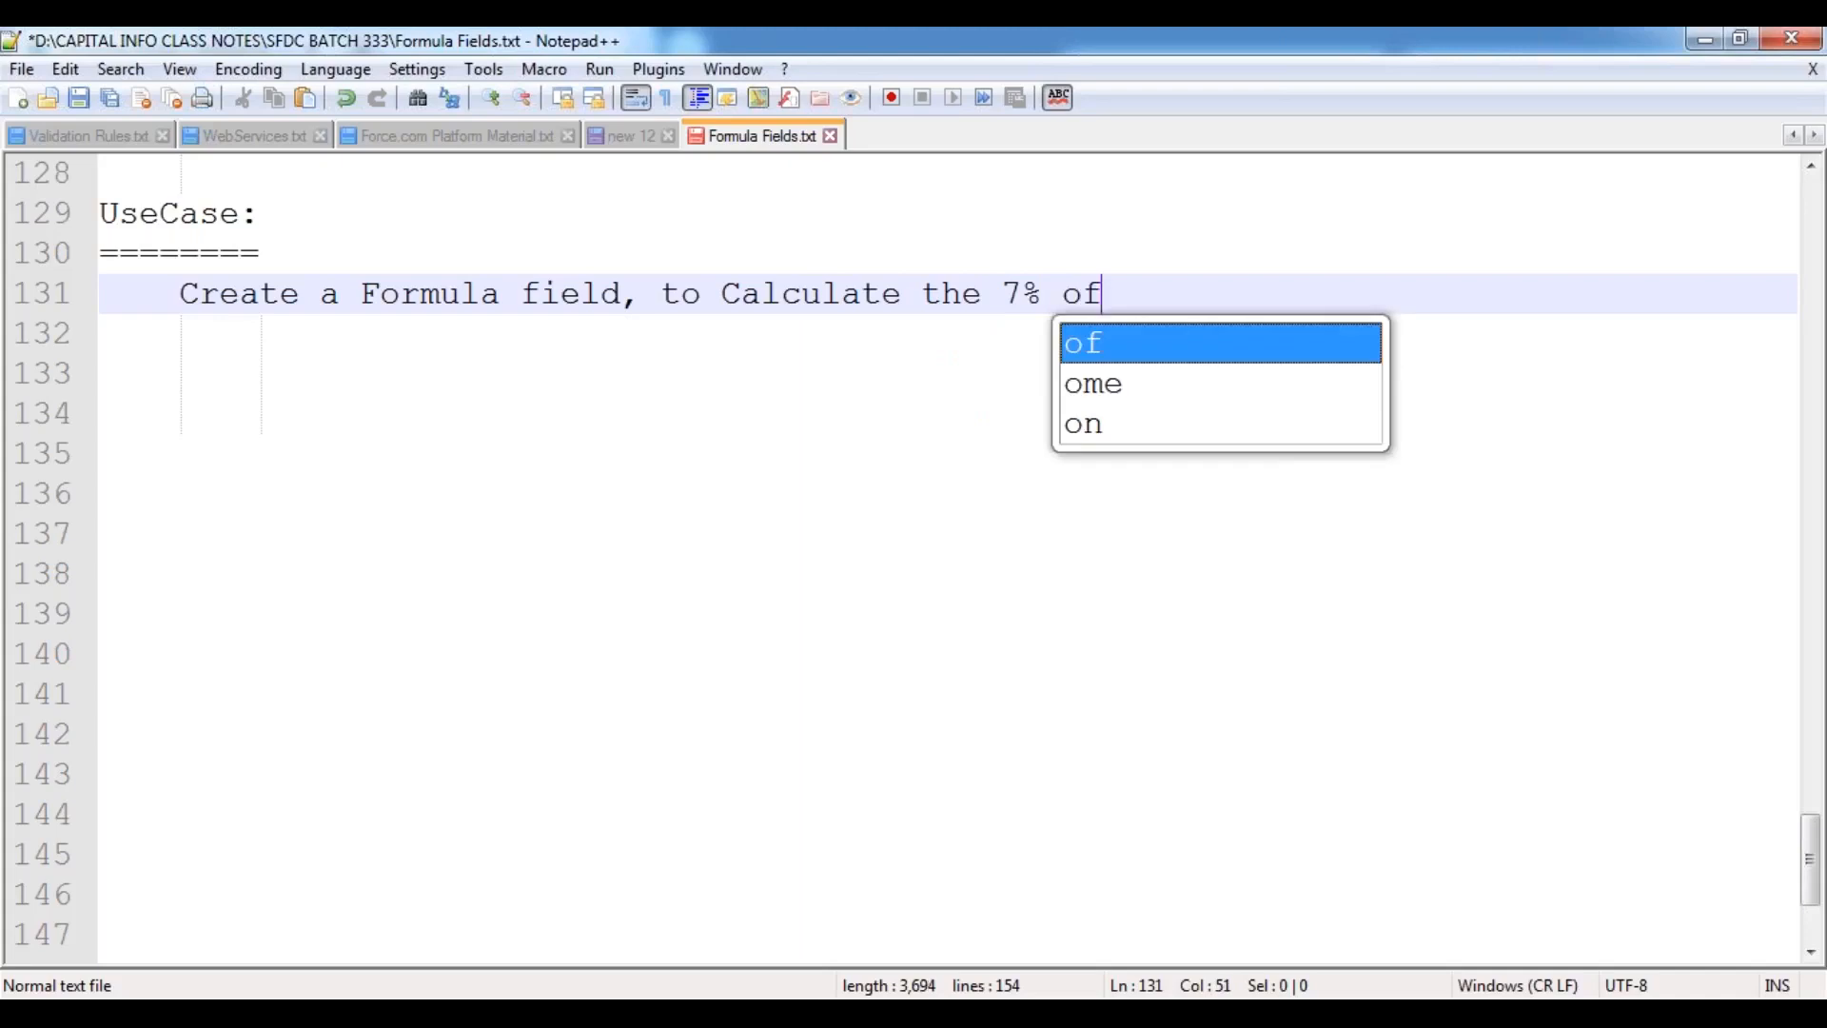
{"action": "type", "text": " Service"}
{"action": "key", "text": "BackSpace"}
{"action": "type", "text": "ce Tabs"}
{"action": "key", "text": "BackSpace"}
{"action": "key", "text": "BackSpace"}
{"action": "type", "text": "x ba"}
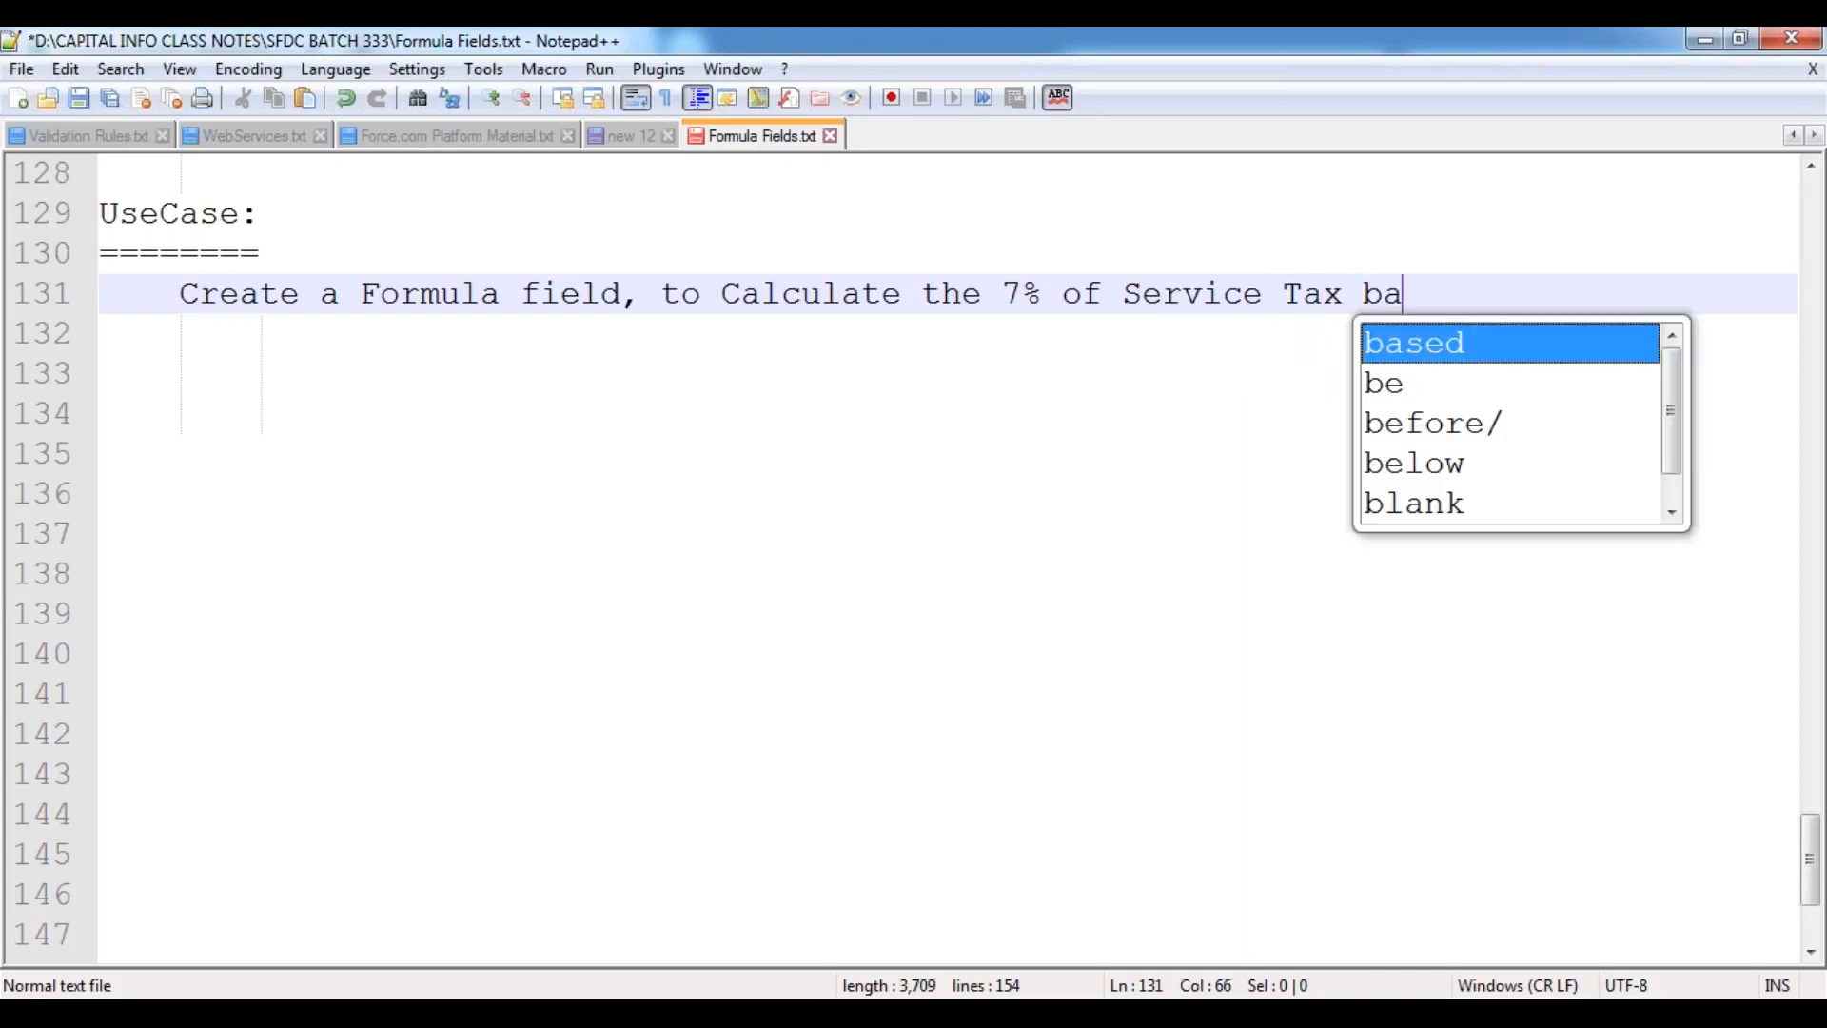
{"action": "type", "text": "sed on the "}
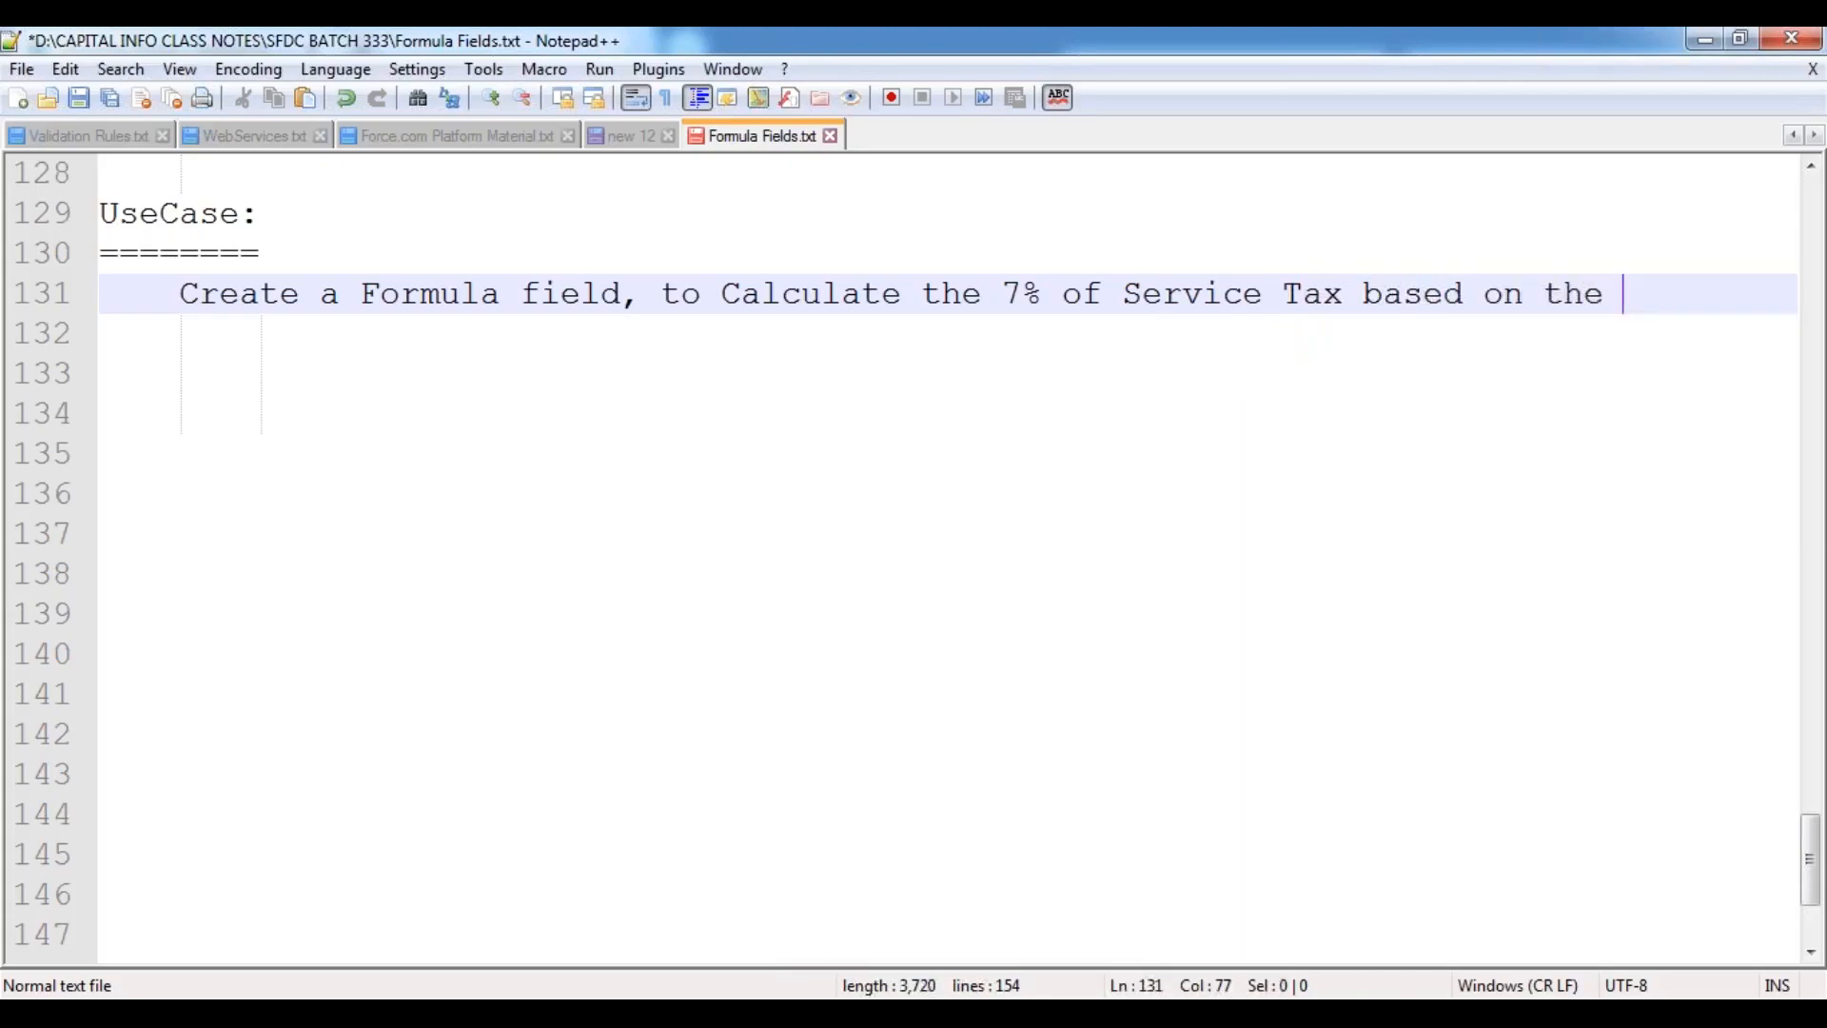
{"action": "type", "text": "Annual Revenue."}
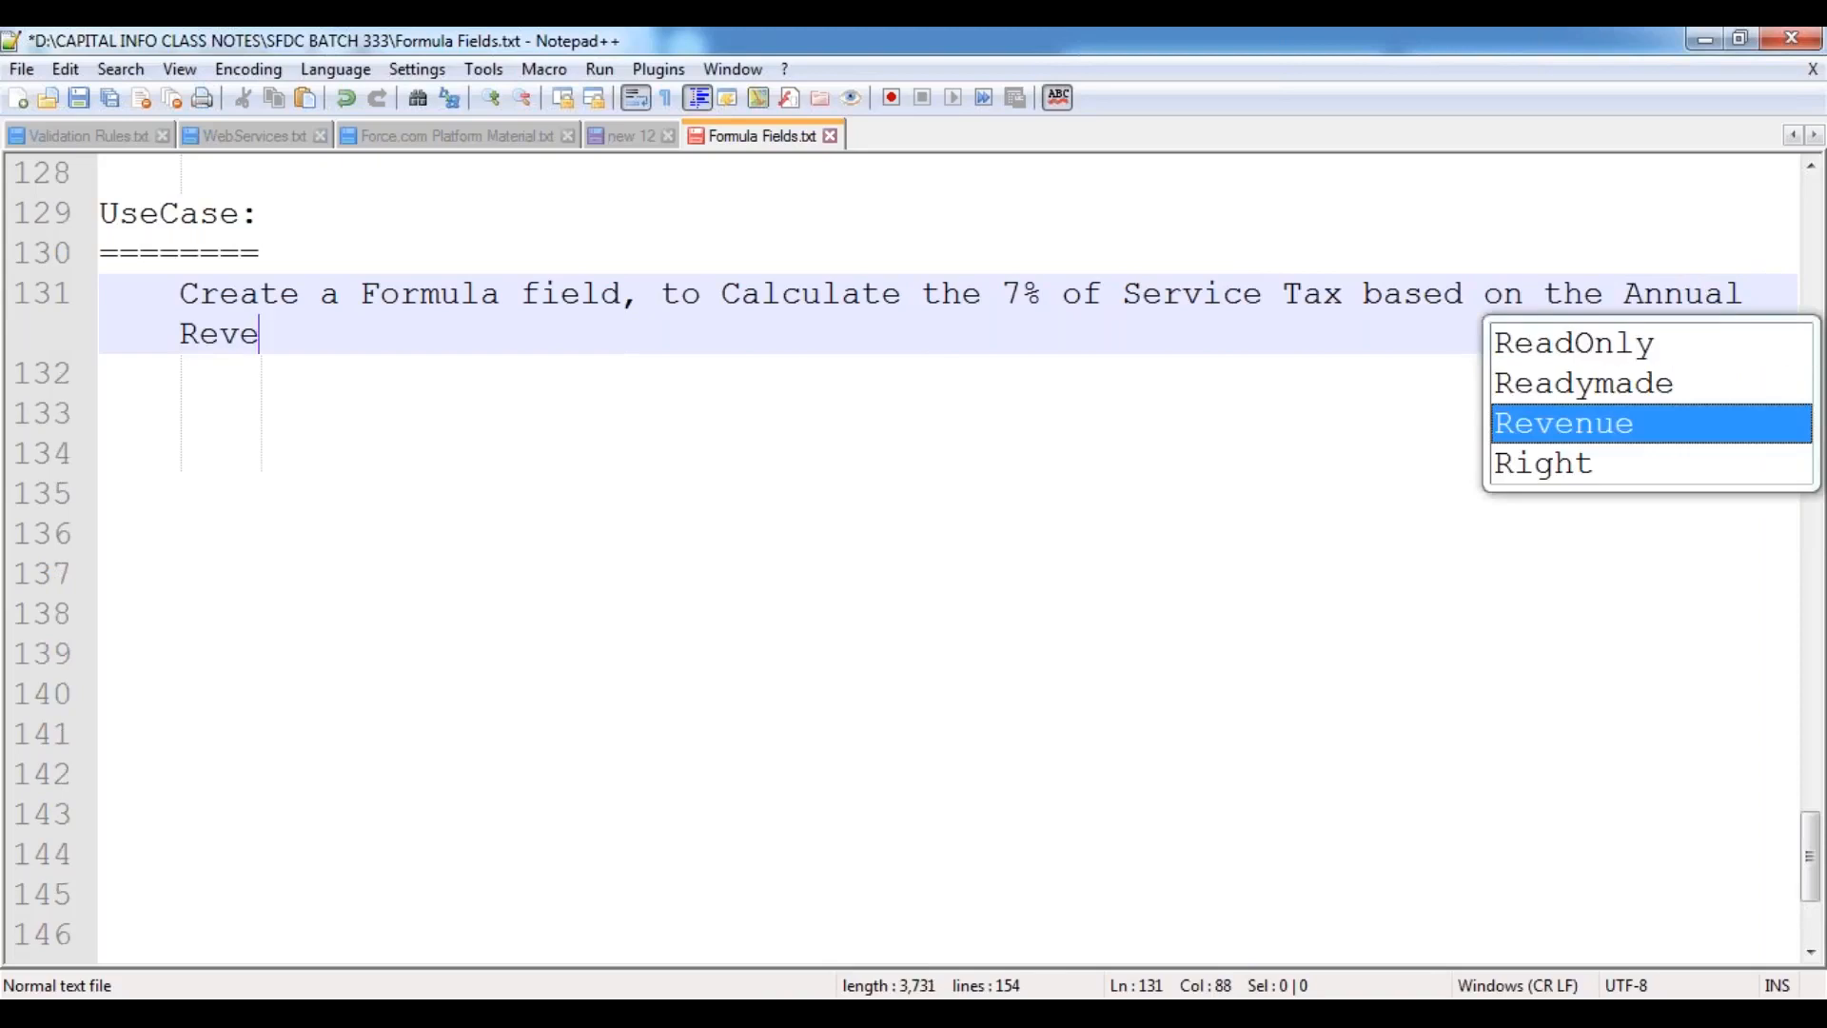
{"action": "key", "text": "Return"}
{"action": "key", "text": "Return"}
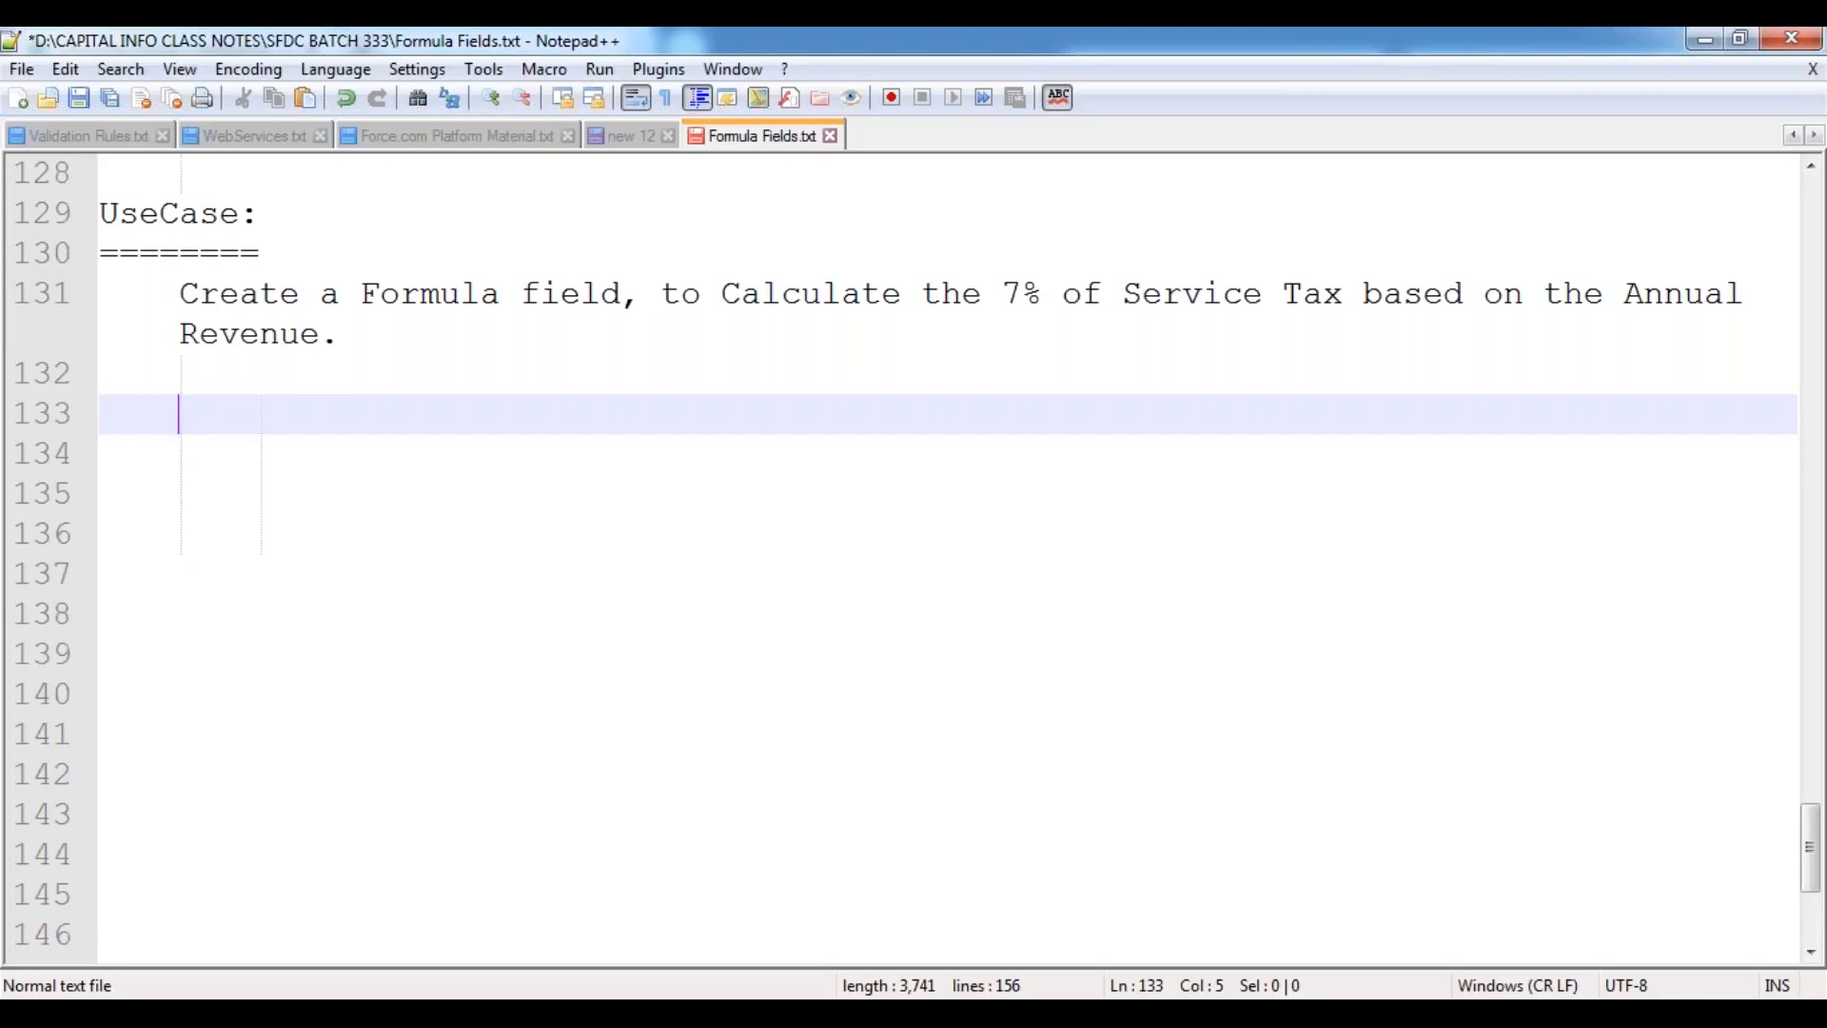
Step: Add the indented instruction "Click on the Required Object's Tab (Ex: Accounts)" below the use case sentence
{"action": "key", "text": "Tab"}
{"action": "type", "text": "Click on the"}
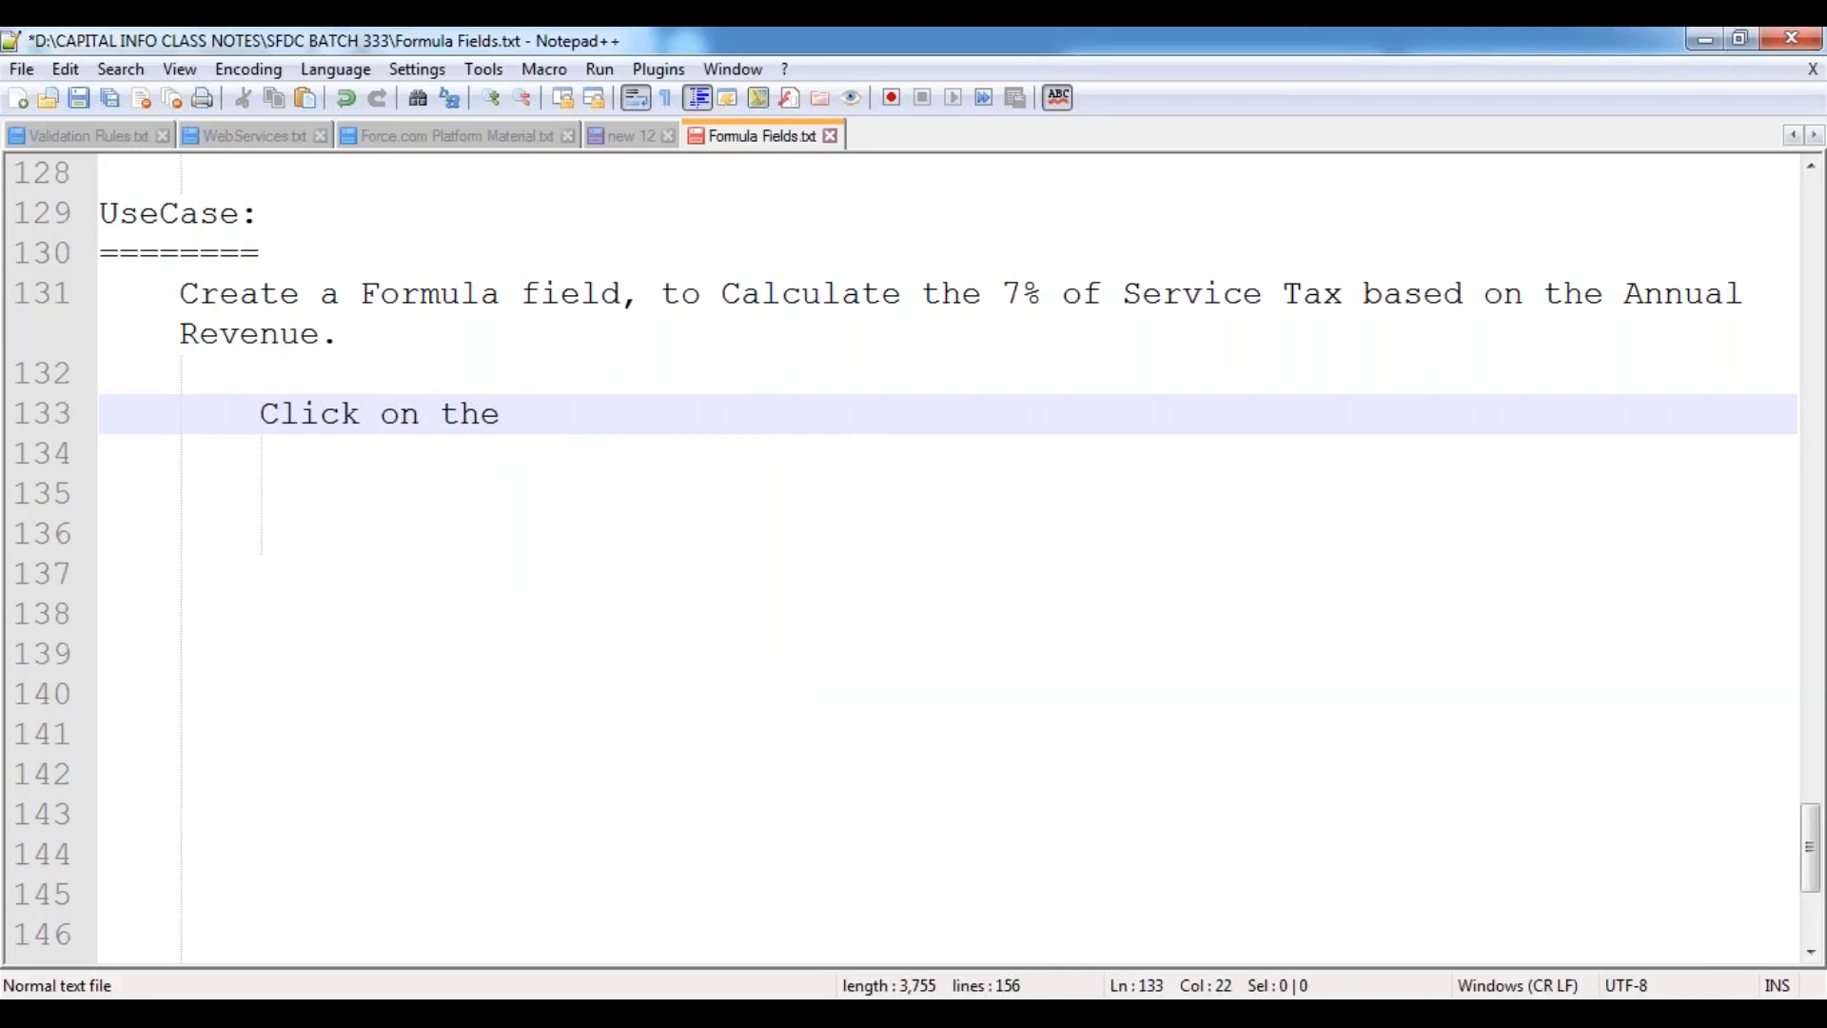
{"action": "type", "text": "Requird"}
{"action": "key", "text": "BackSpace"}
{"action": "key", "text": "BackSpace"}
{"action": "type", "text": "ed Object's Tab (Ex"}
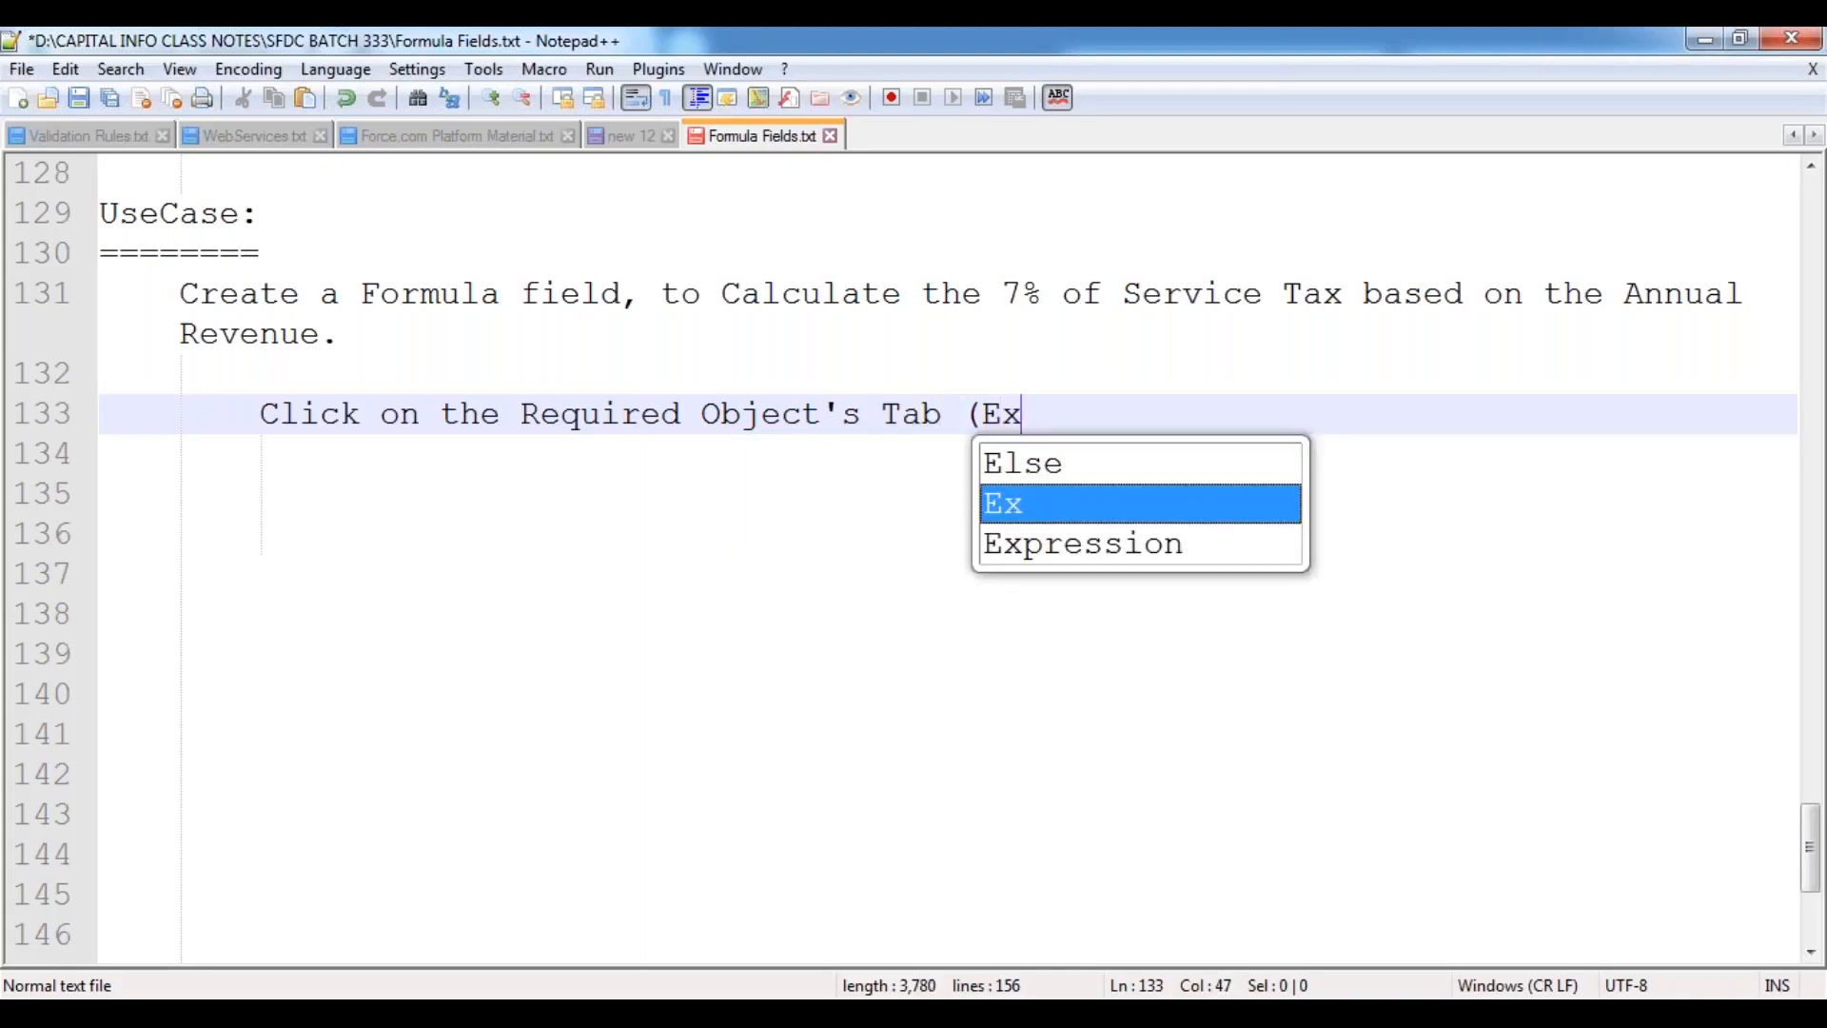
{"action": "type", "text": ": Accounts)"}
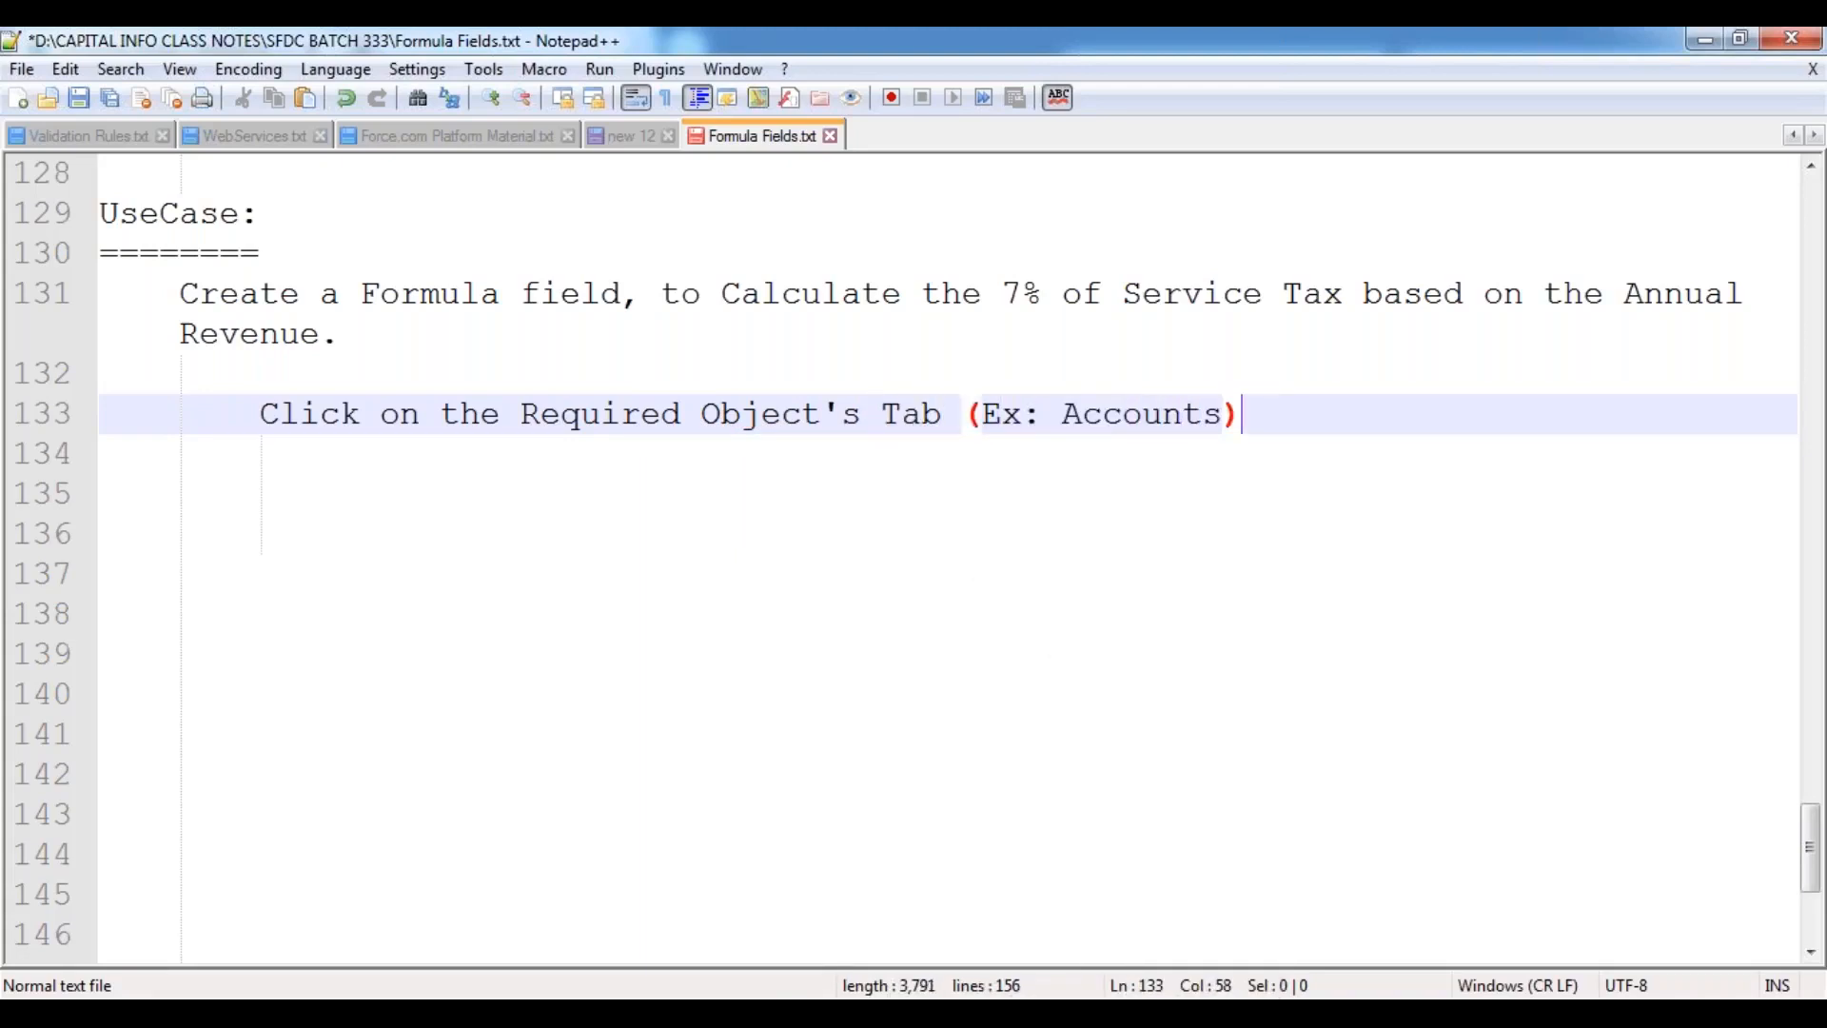
Step: Start an indented numbered list below the Accounts tab instruction with item 1, 'Expand the "Force.com Quick Access Menu".'
{"action": "key", "text": "Return"}
{"action": "key", "text": "Tab"}
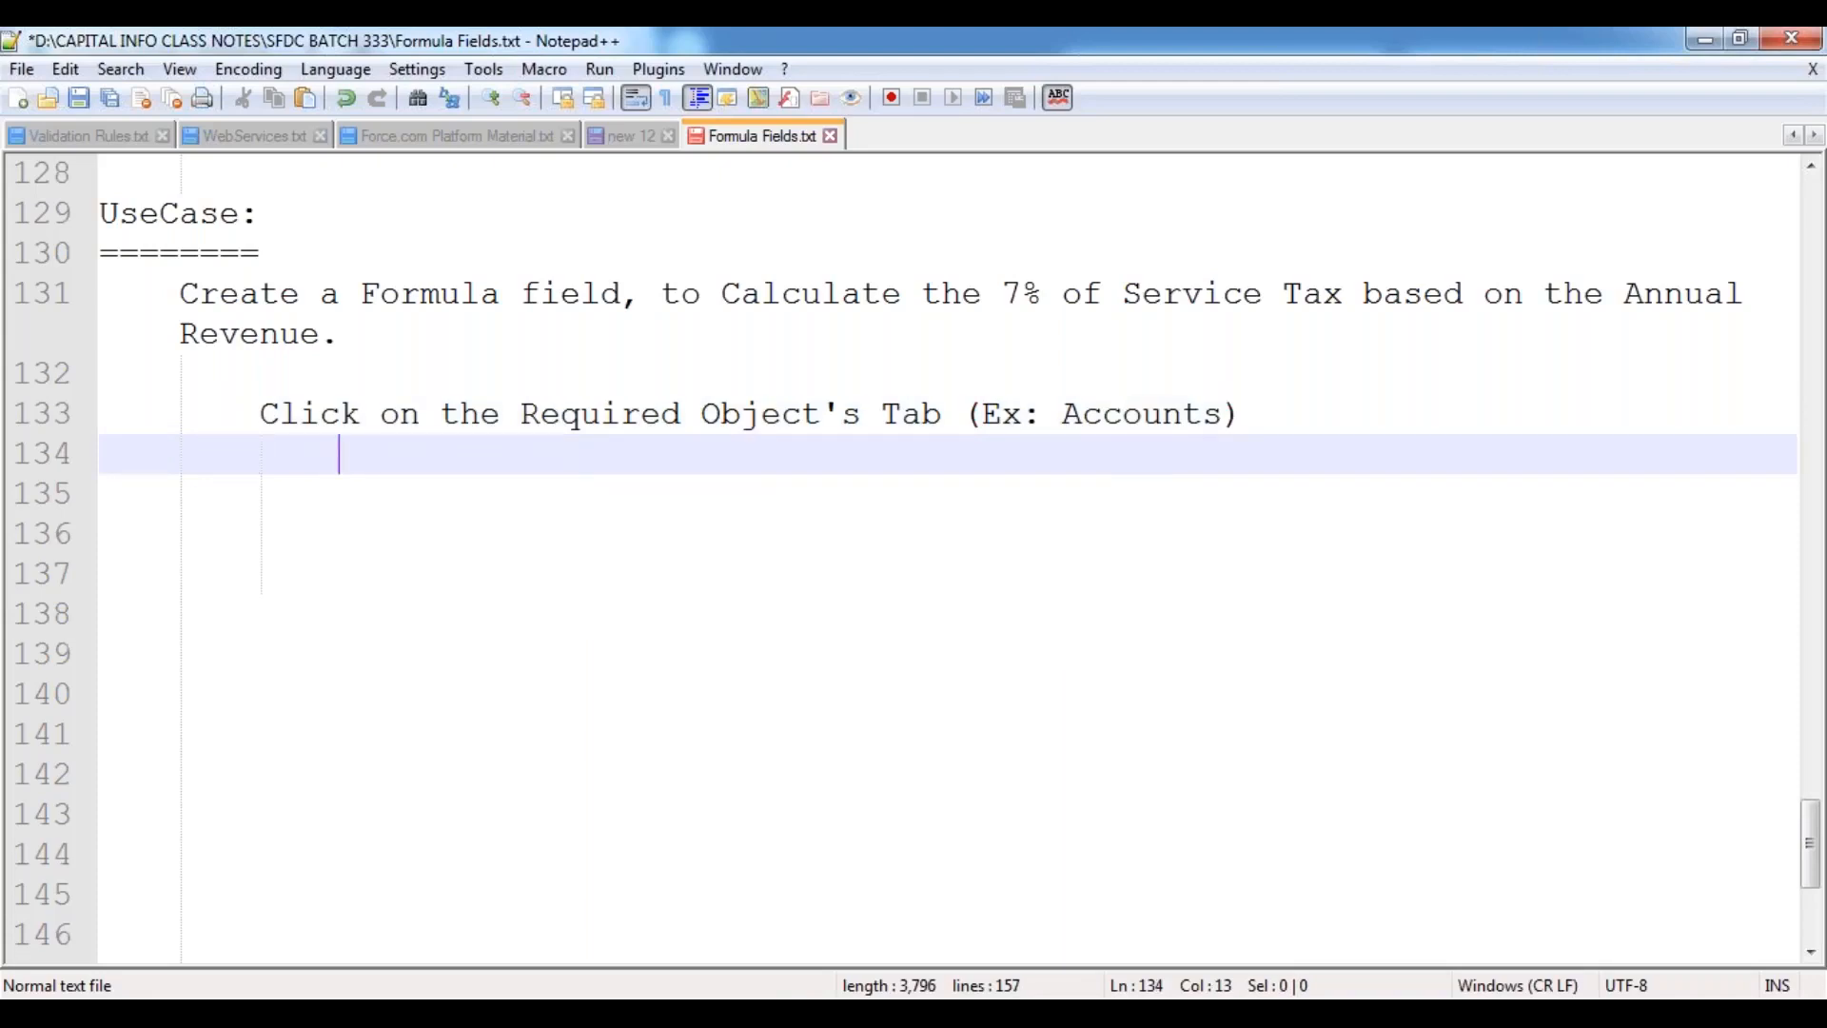
{"action": "type", "text": "1. E"}
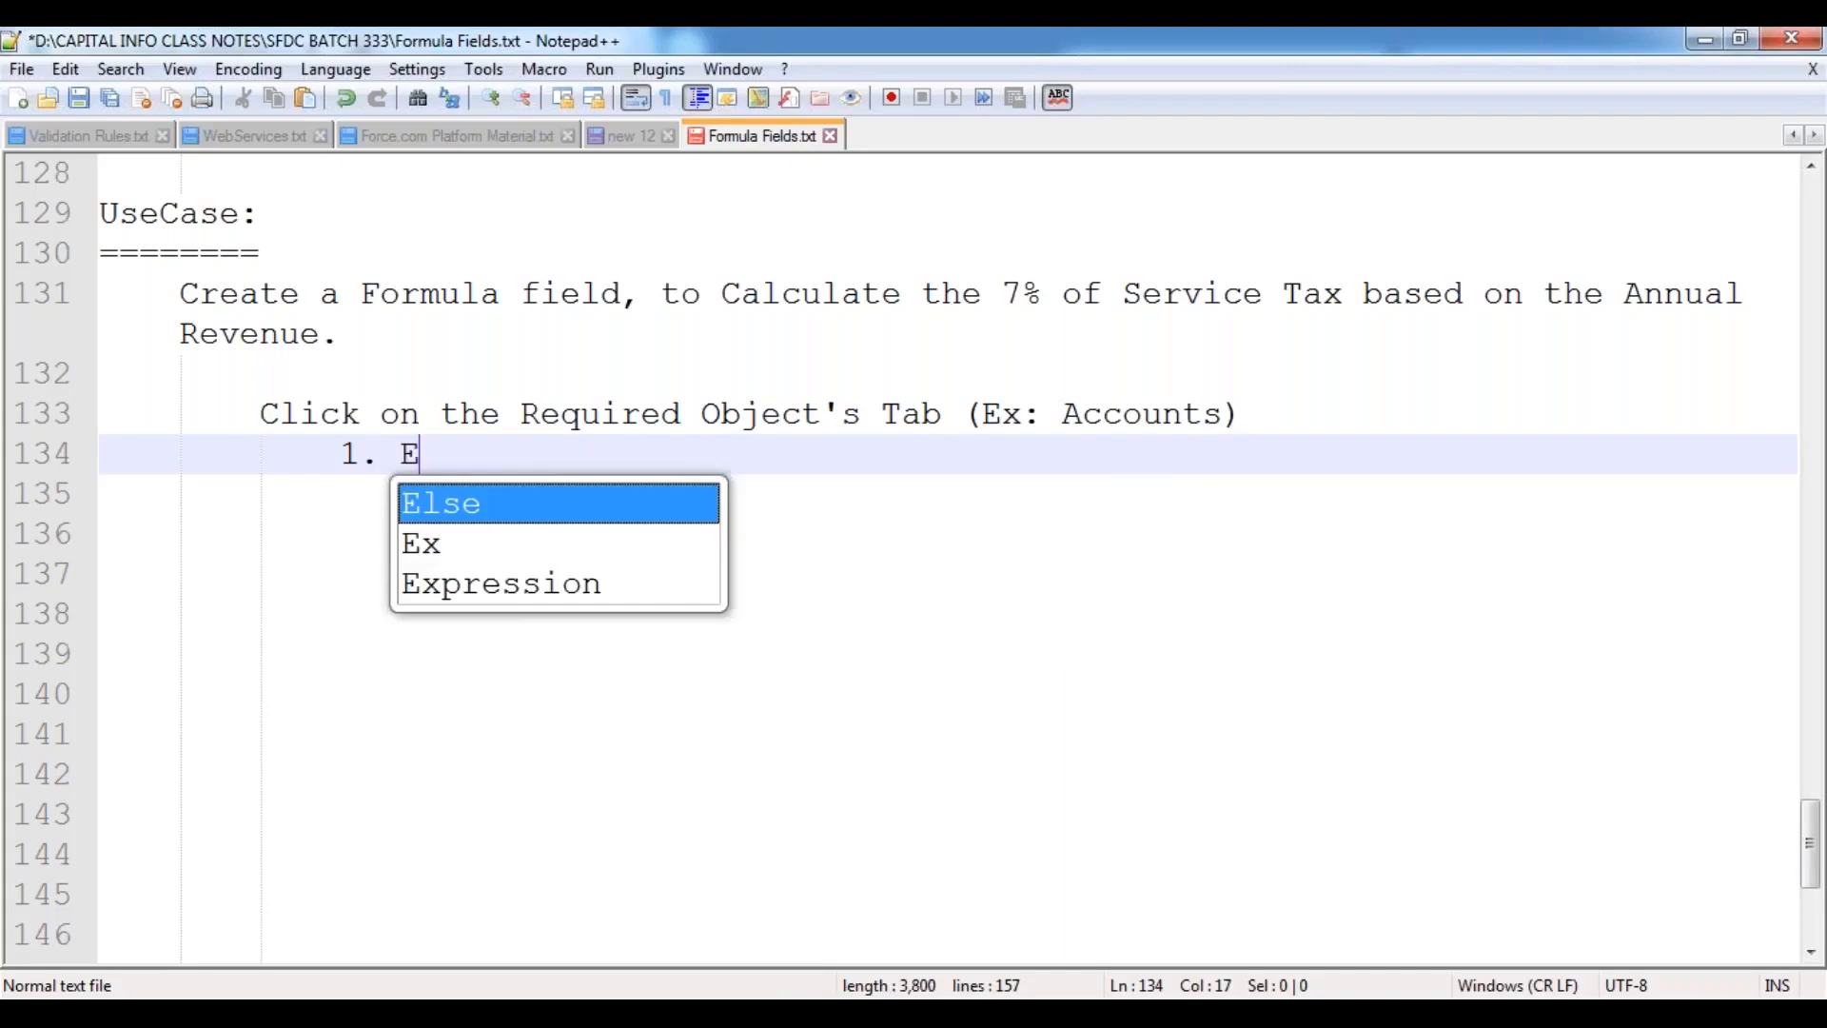
{"action": "type", "text": "xpand the "}
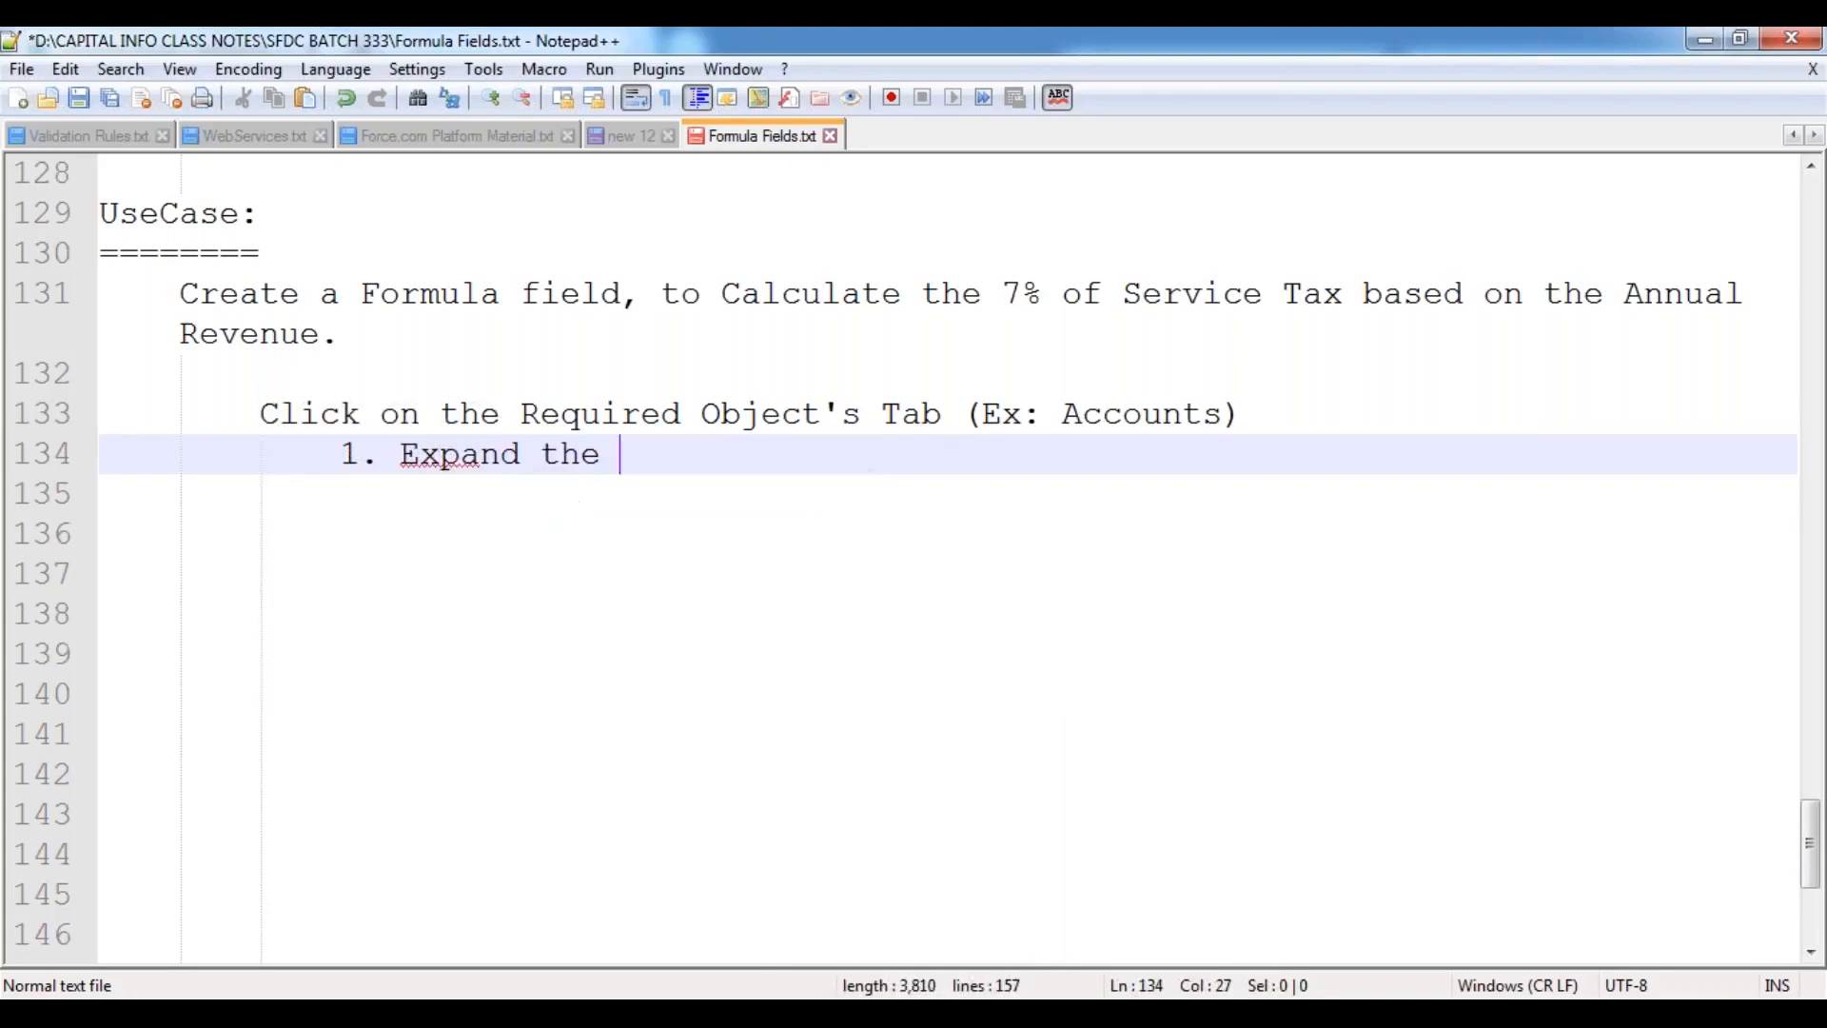
{"action": "type", "text": "\"Force.com Qui"}
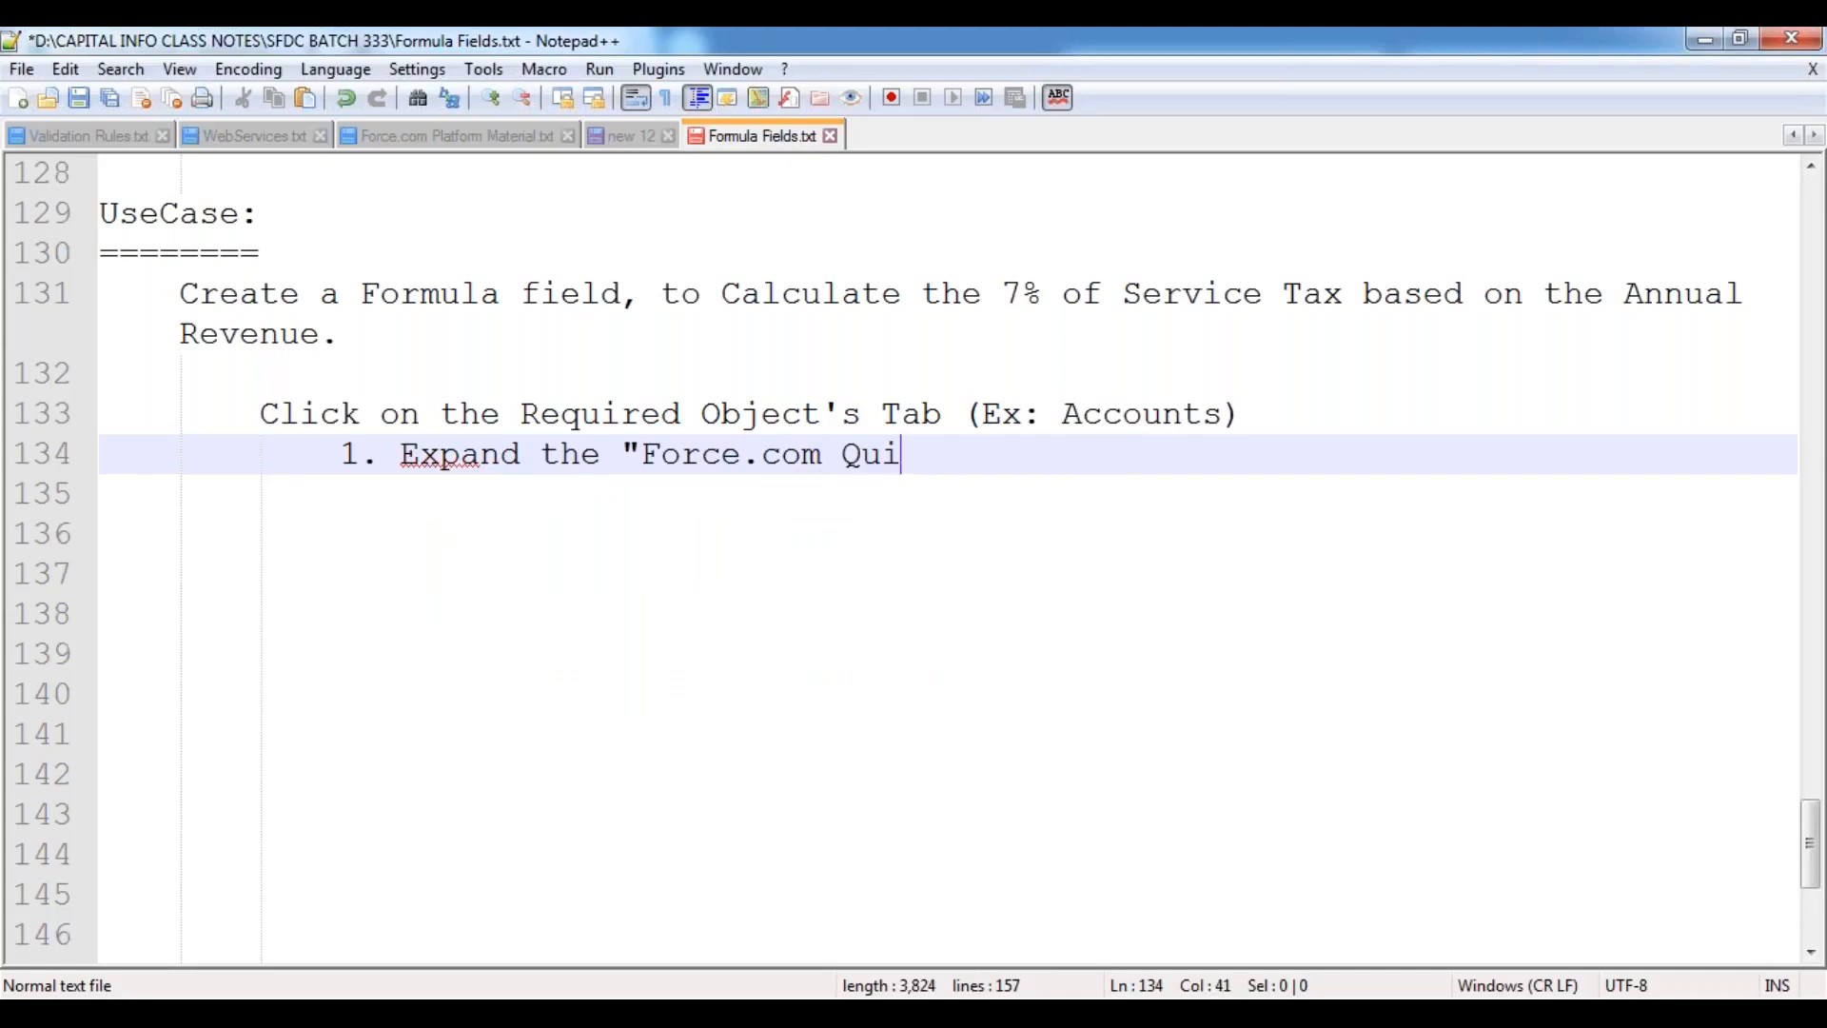
{"action": "key", "text": "Return"}
{"action": "key", "text": "Up"}
{"action": "key", "text": "End"}
{"action": "type", "text": "ck Access "}
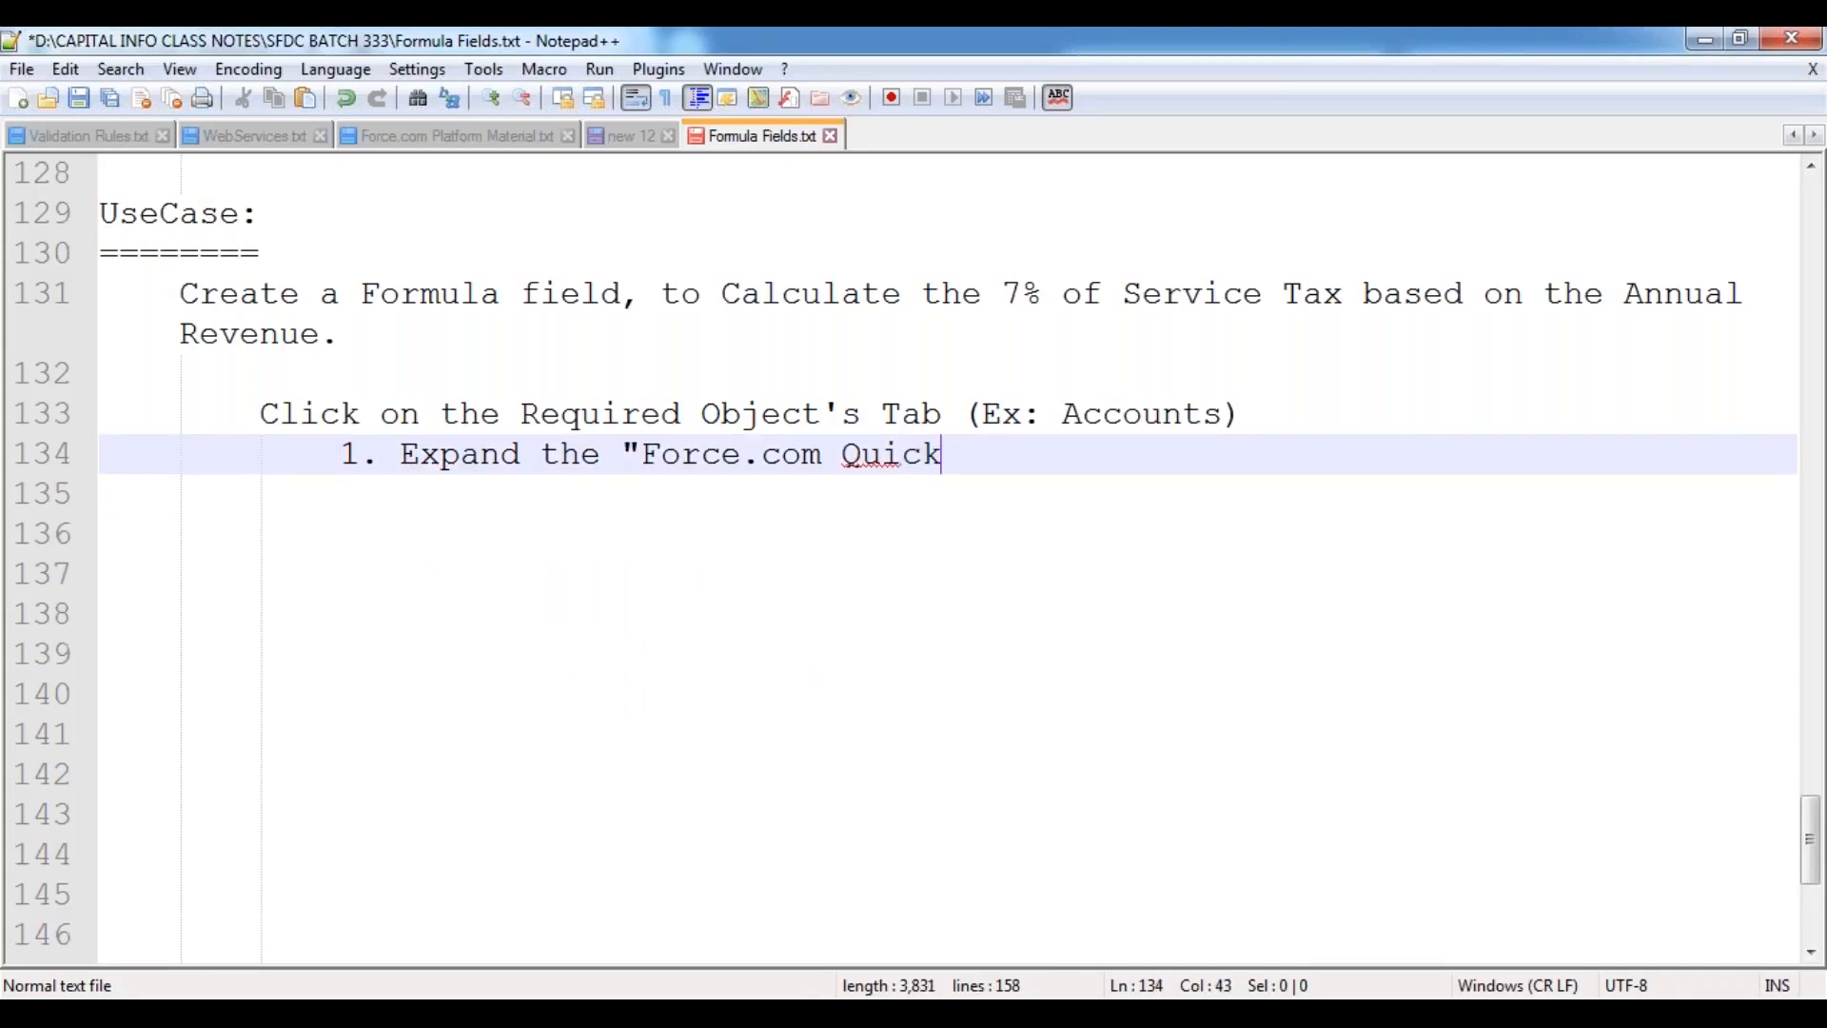
{"action": "type", "text": "Menu\"."}
Step: Add item 2 to the numbered list, reading 'Click on "View Fields" link.'
{"action": "key", "text": "Return"}
{"action": "type", "text": "2. Click "}
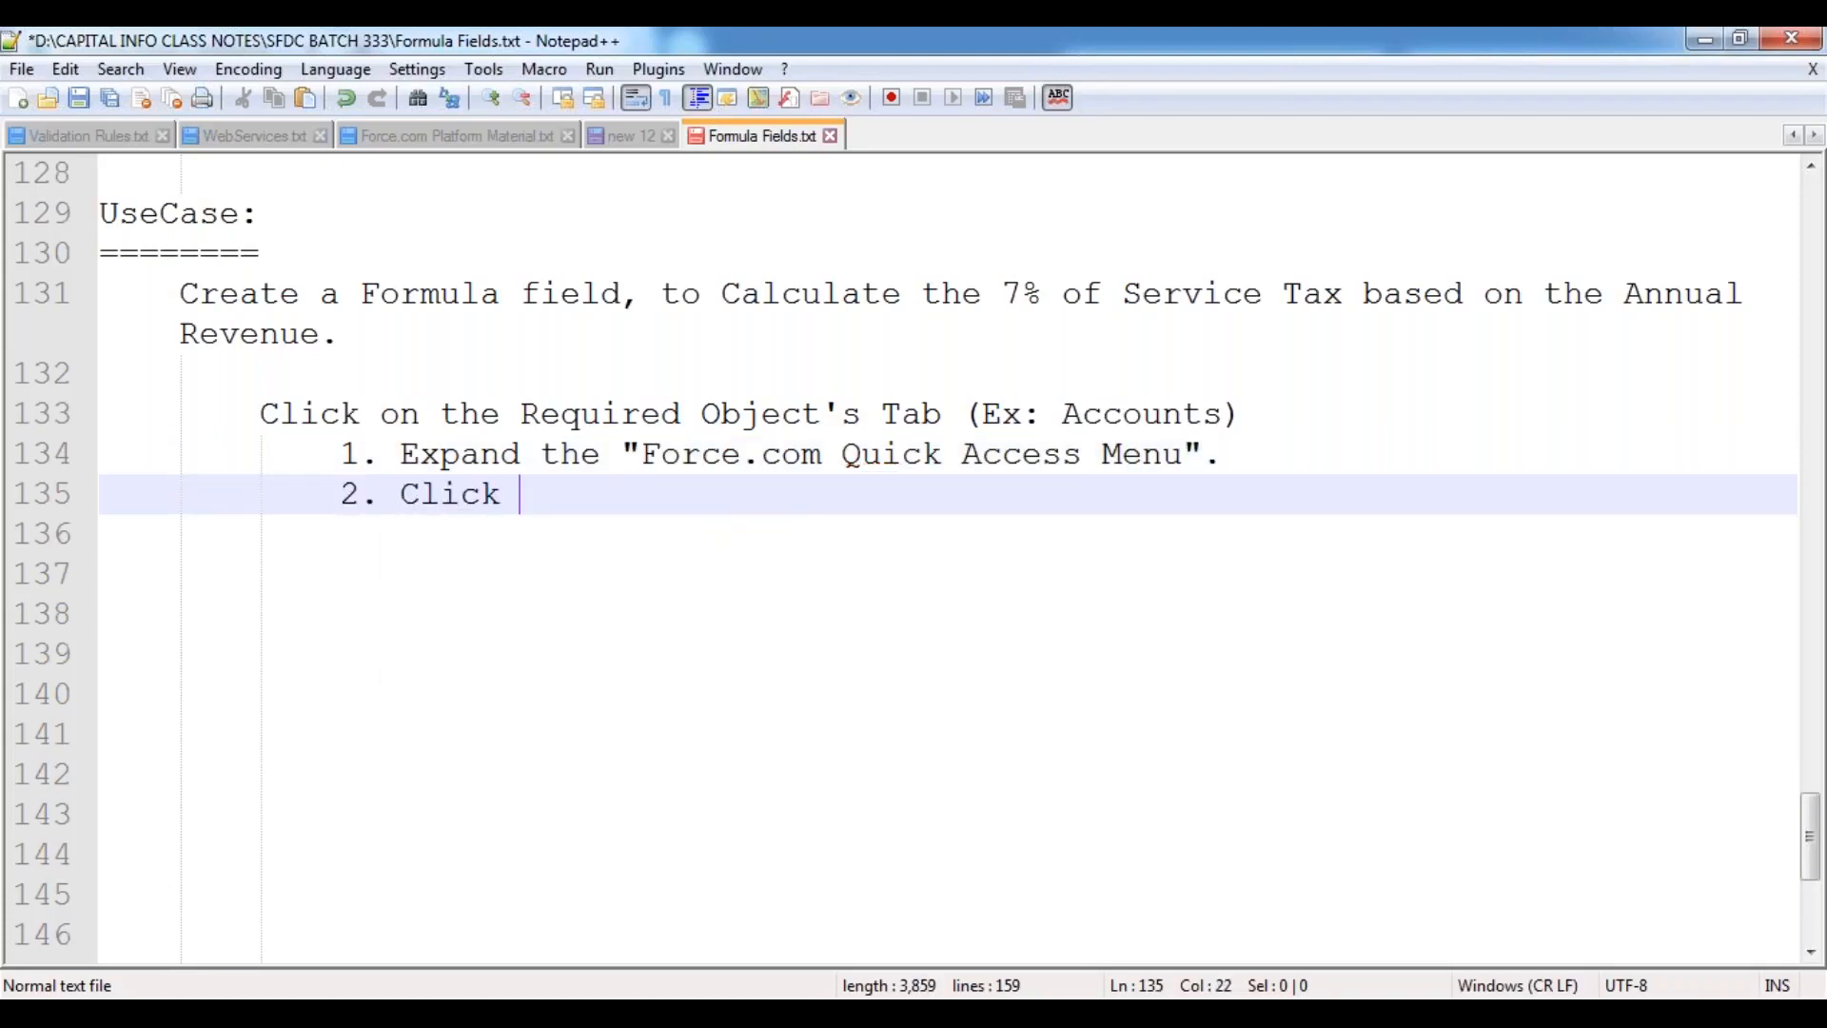
{"action": "type", "text": "on \"View Field"}
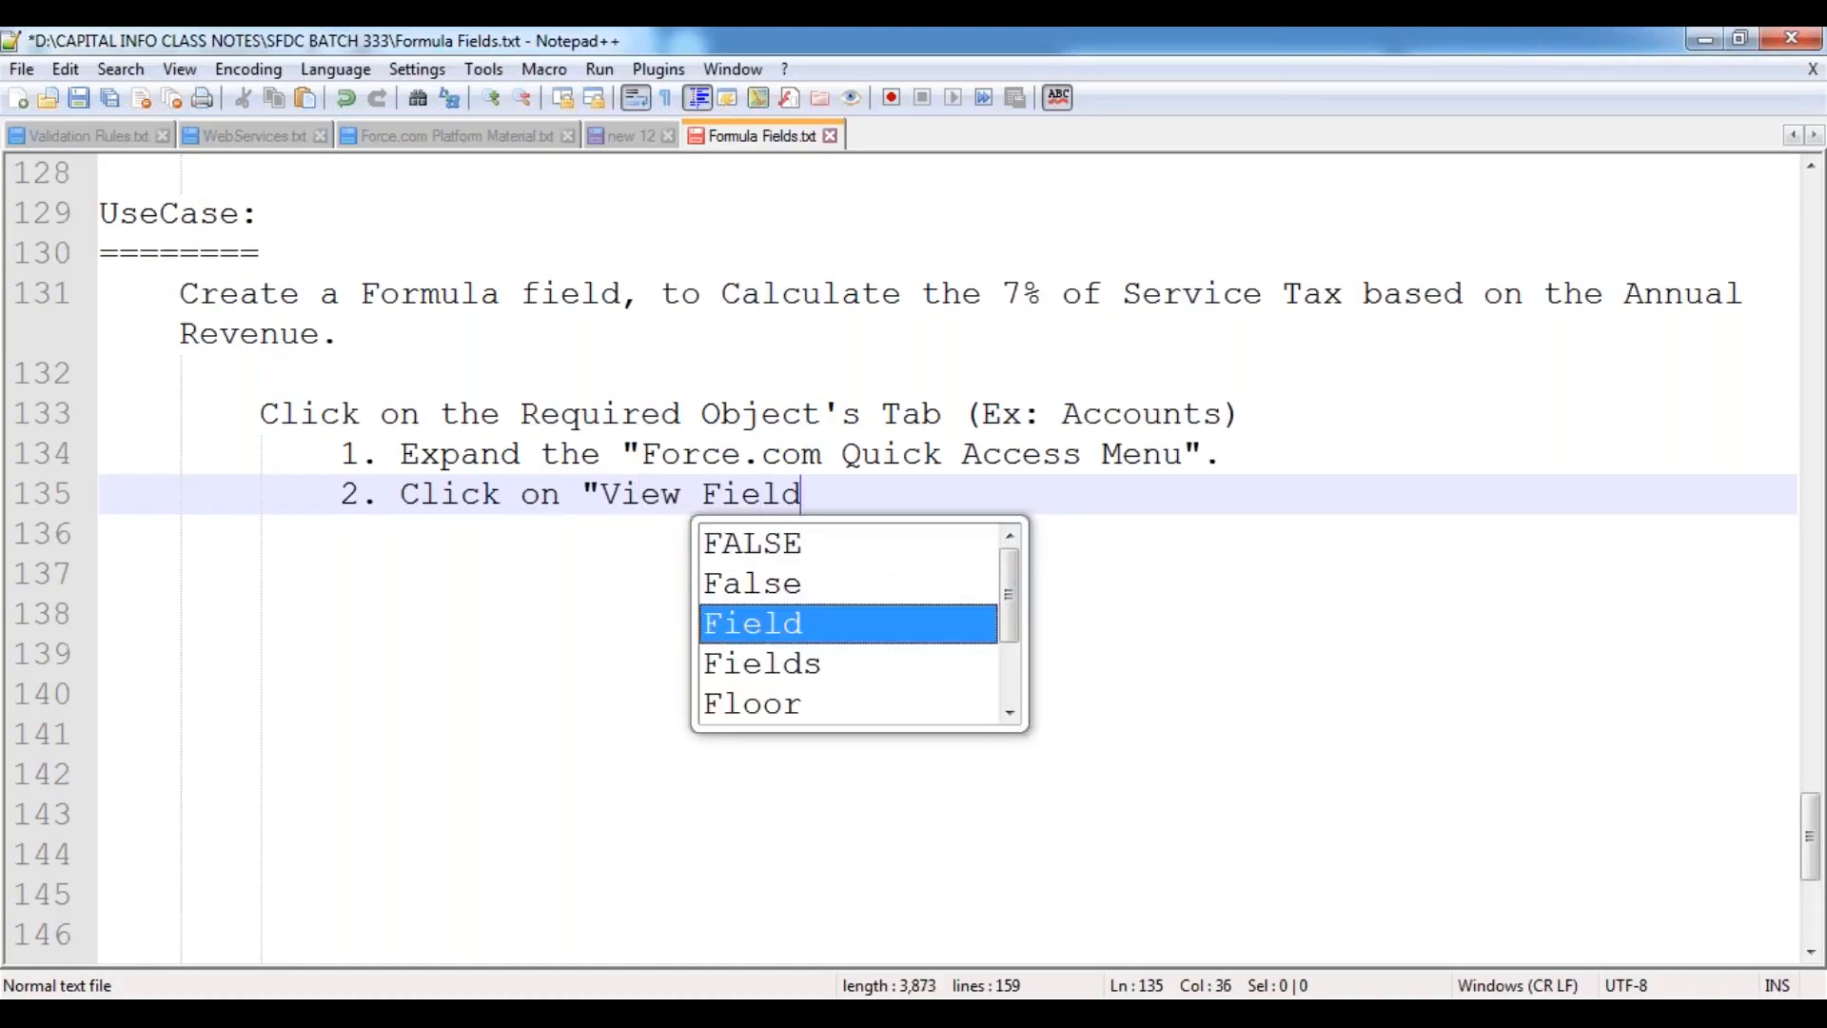
{"action": "type", "text": "s\" link."}
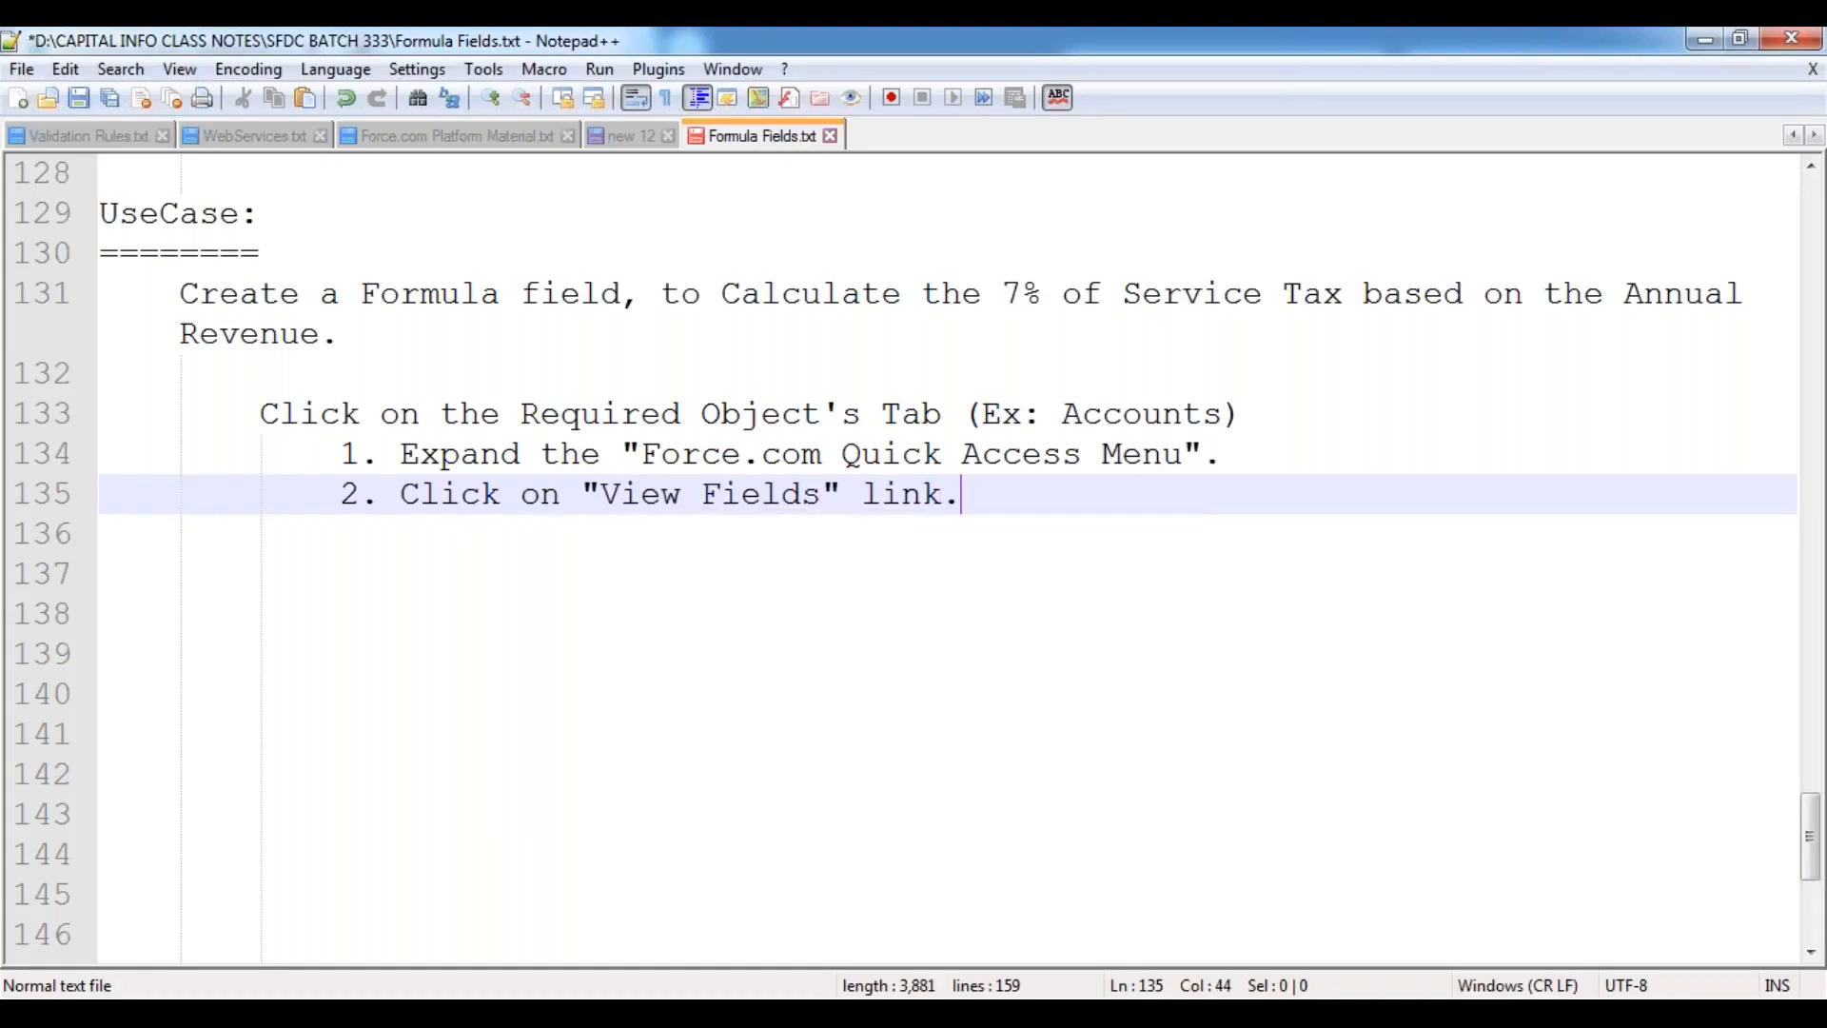
Step: Add item 3 to the numbered list, reading 'Goto the "Custom Fields & Relationships" section.'
{"action": "key", "text": "Return"}
{"action": "type", "text": "3. "}
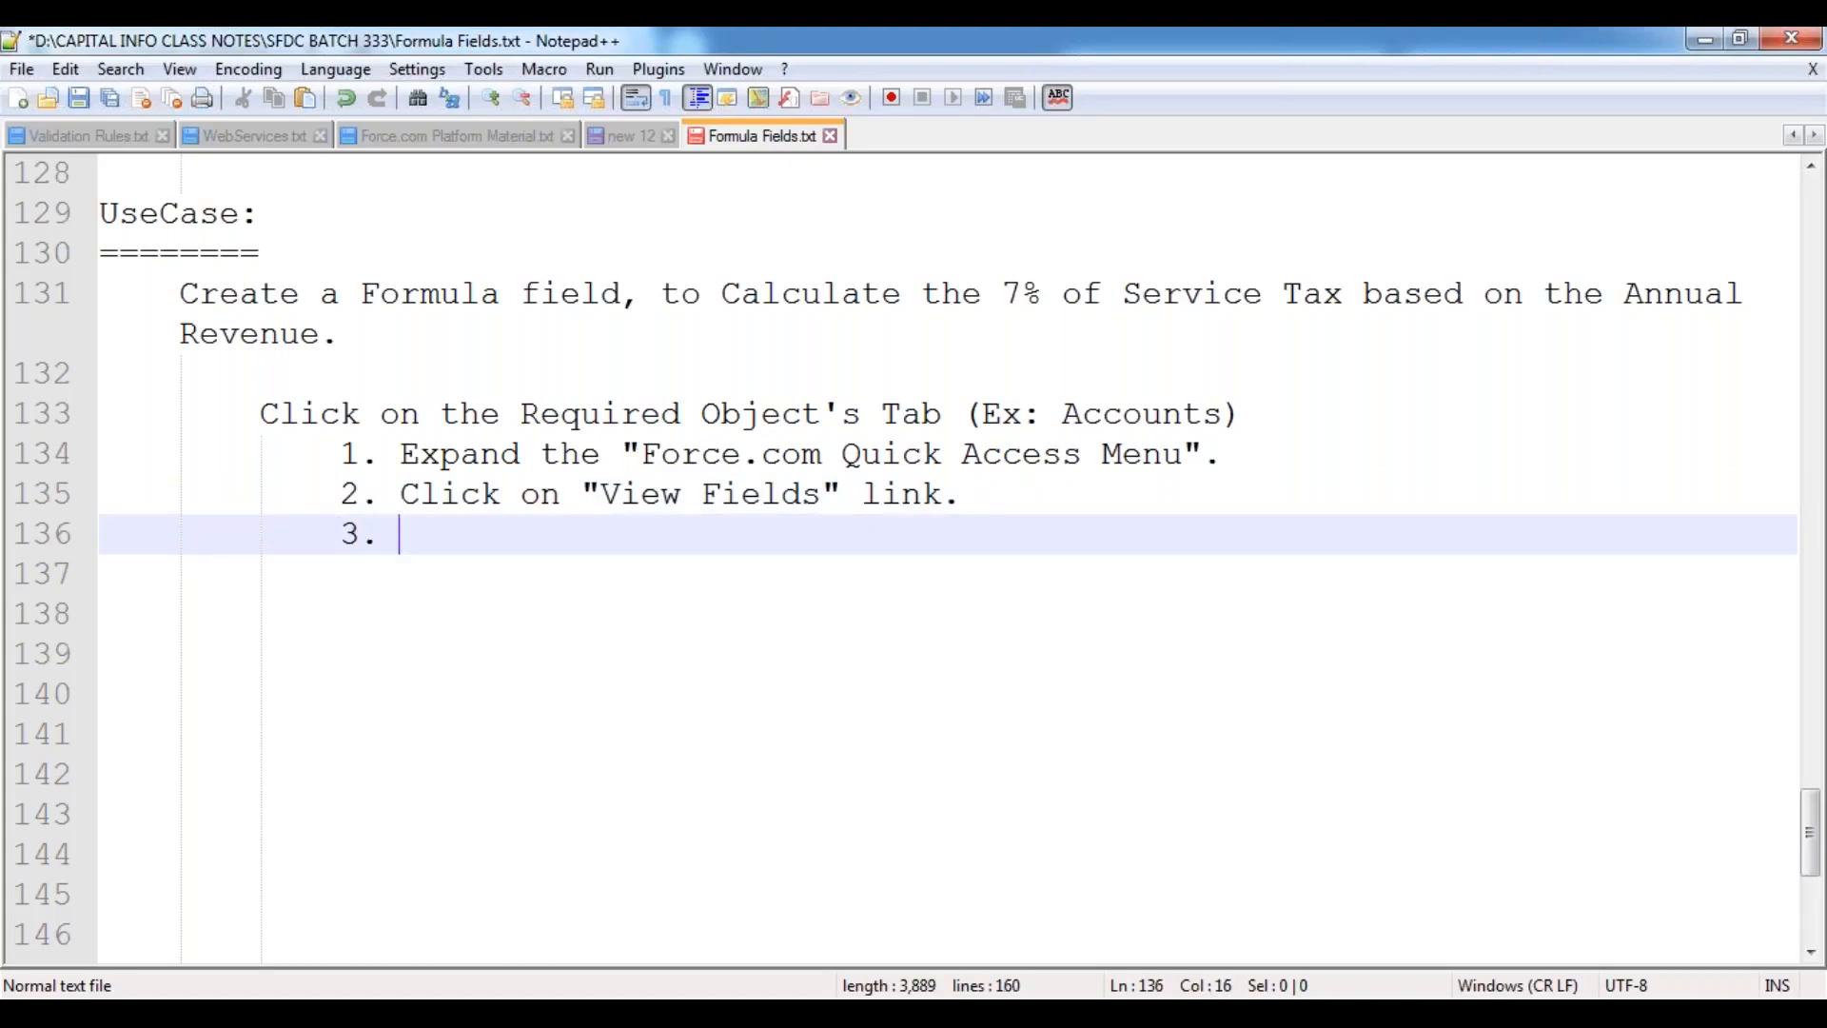
{"action": "type", "text": "Goto the \"Custo"}
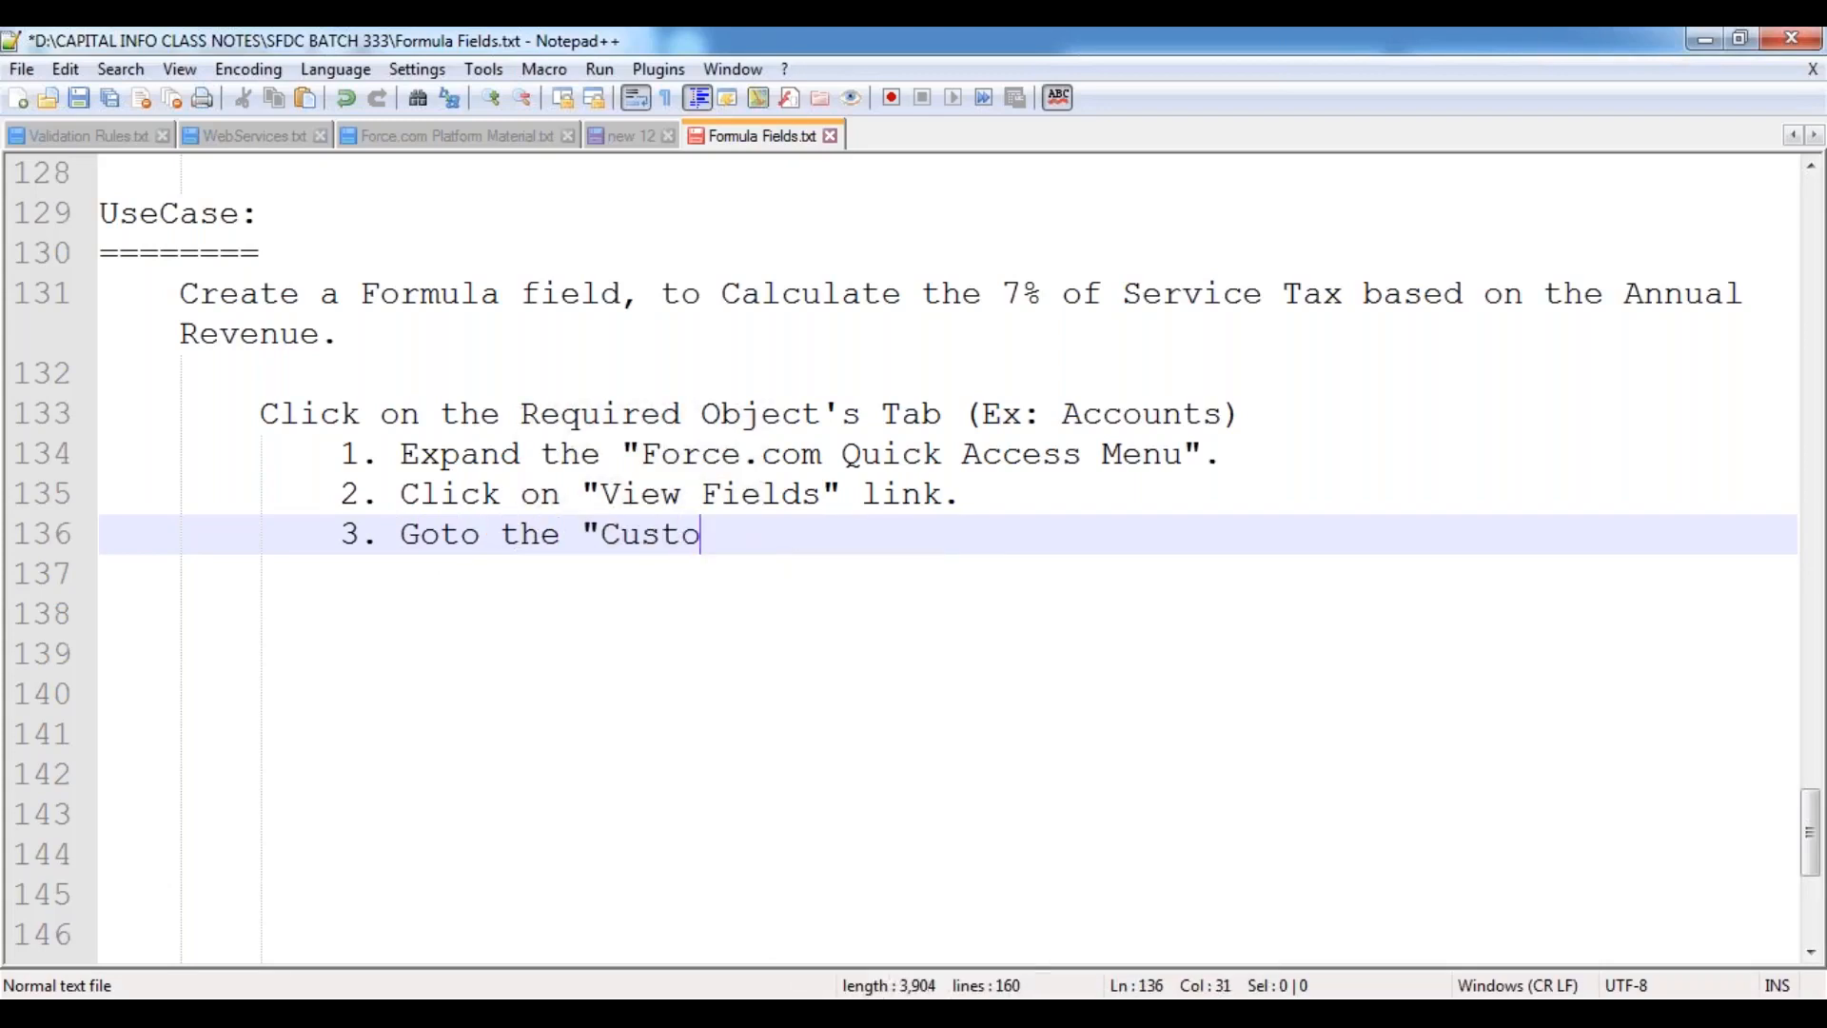
{"action": "type", "text": "m Fields & "}
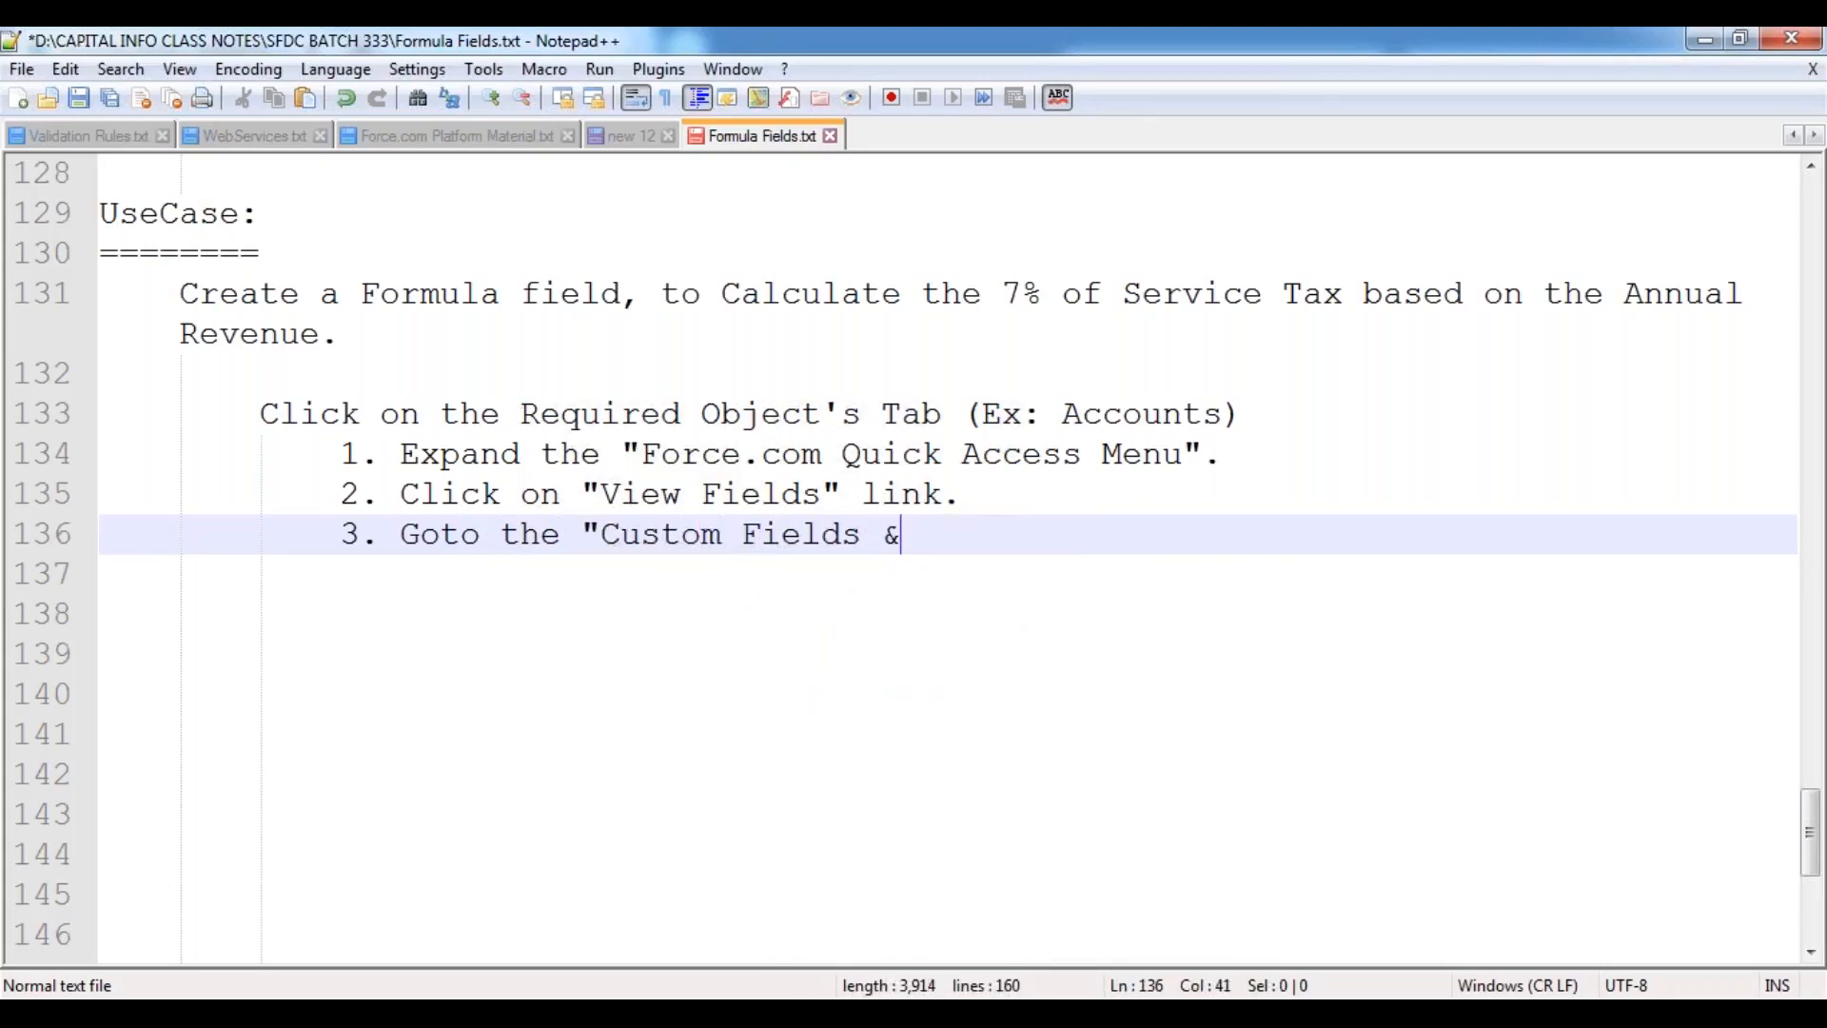
{"action": "type", "text": "Relationsh"}
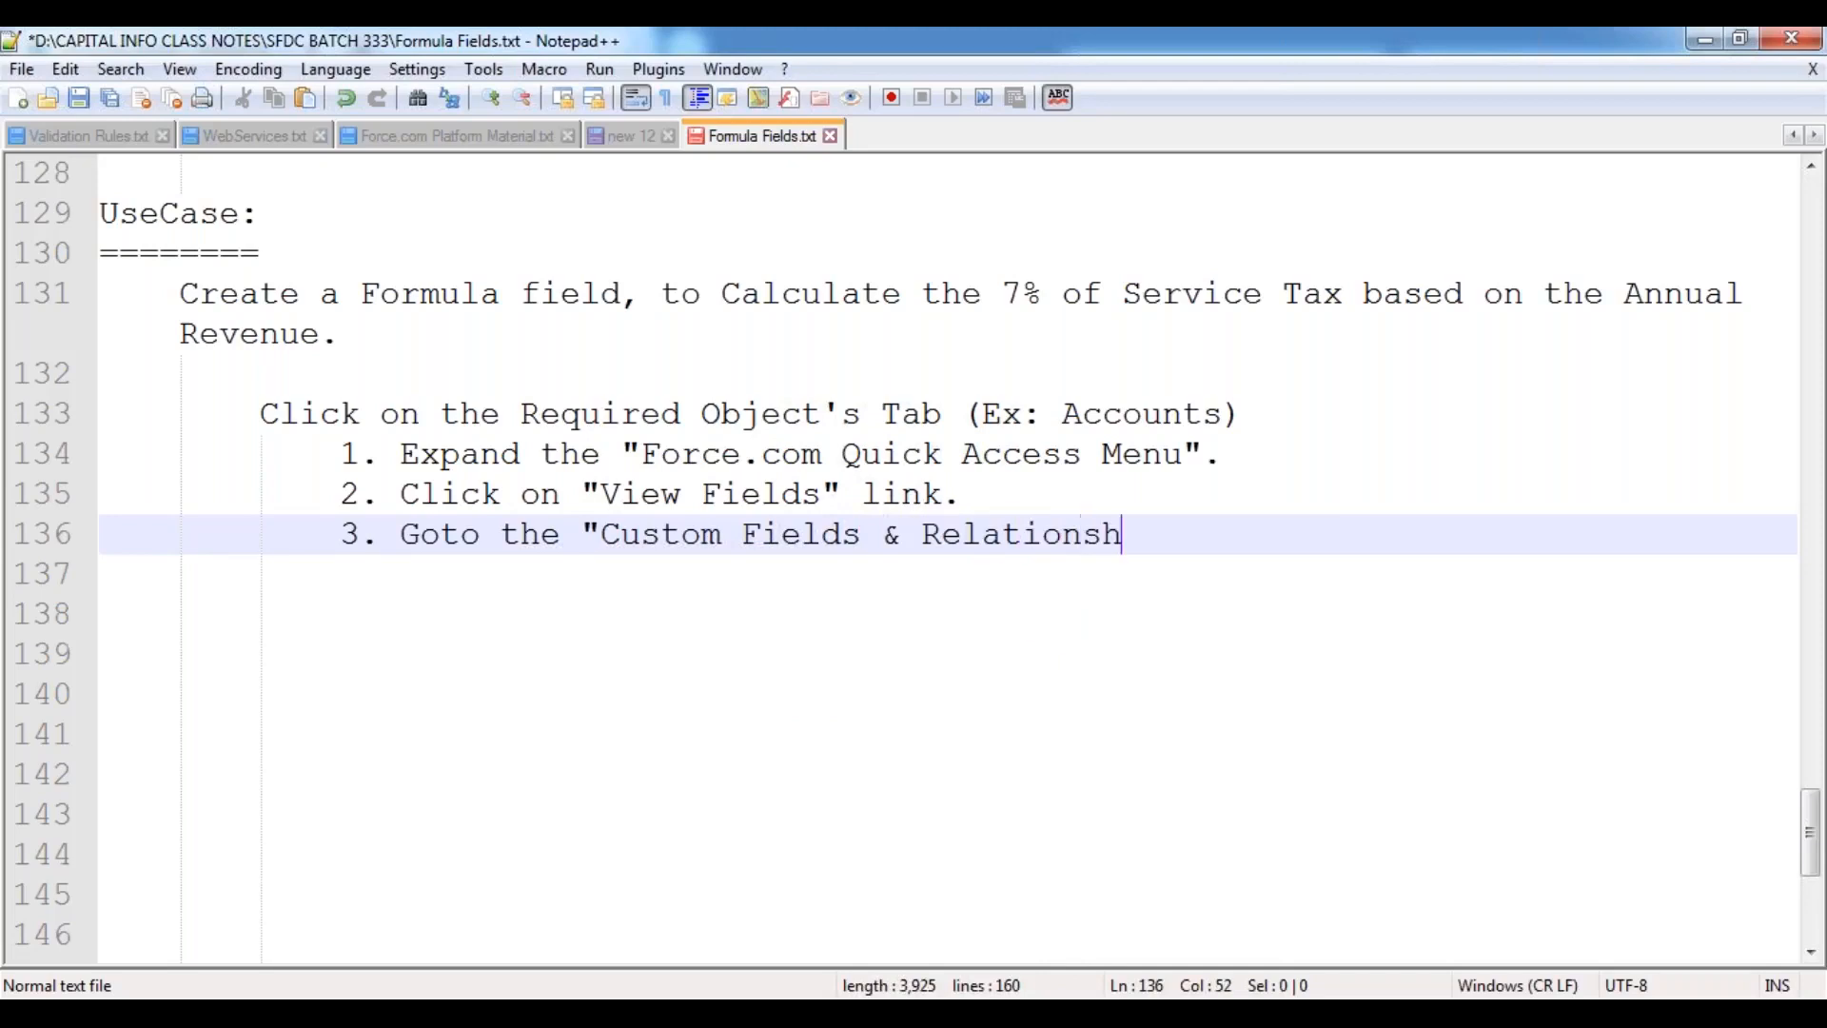
{"action": "type", "text": "ips\" sectio"}
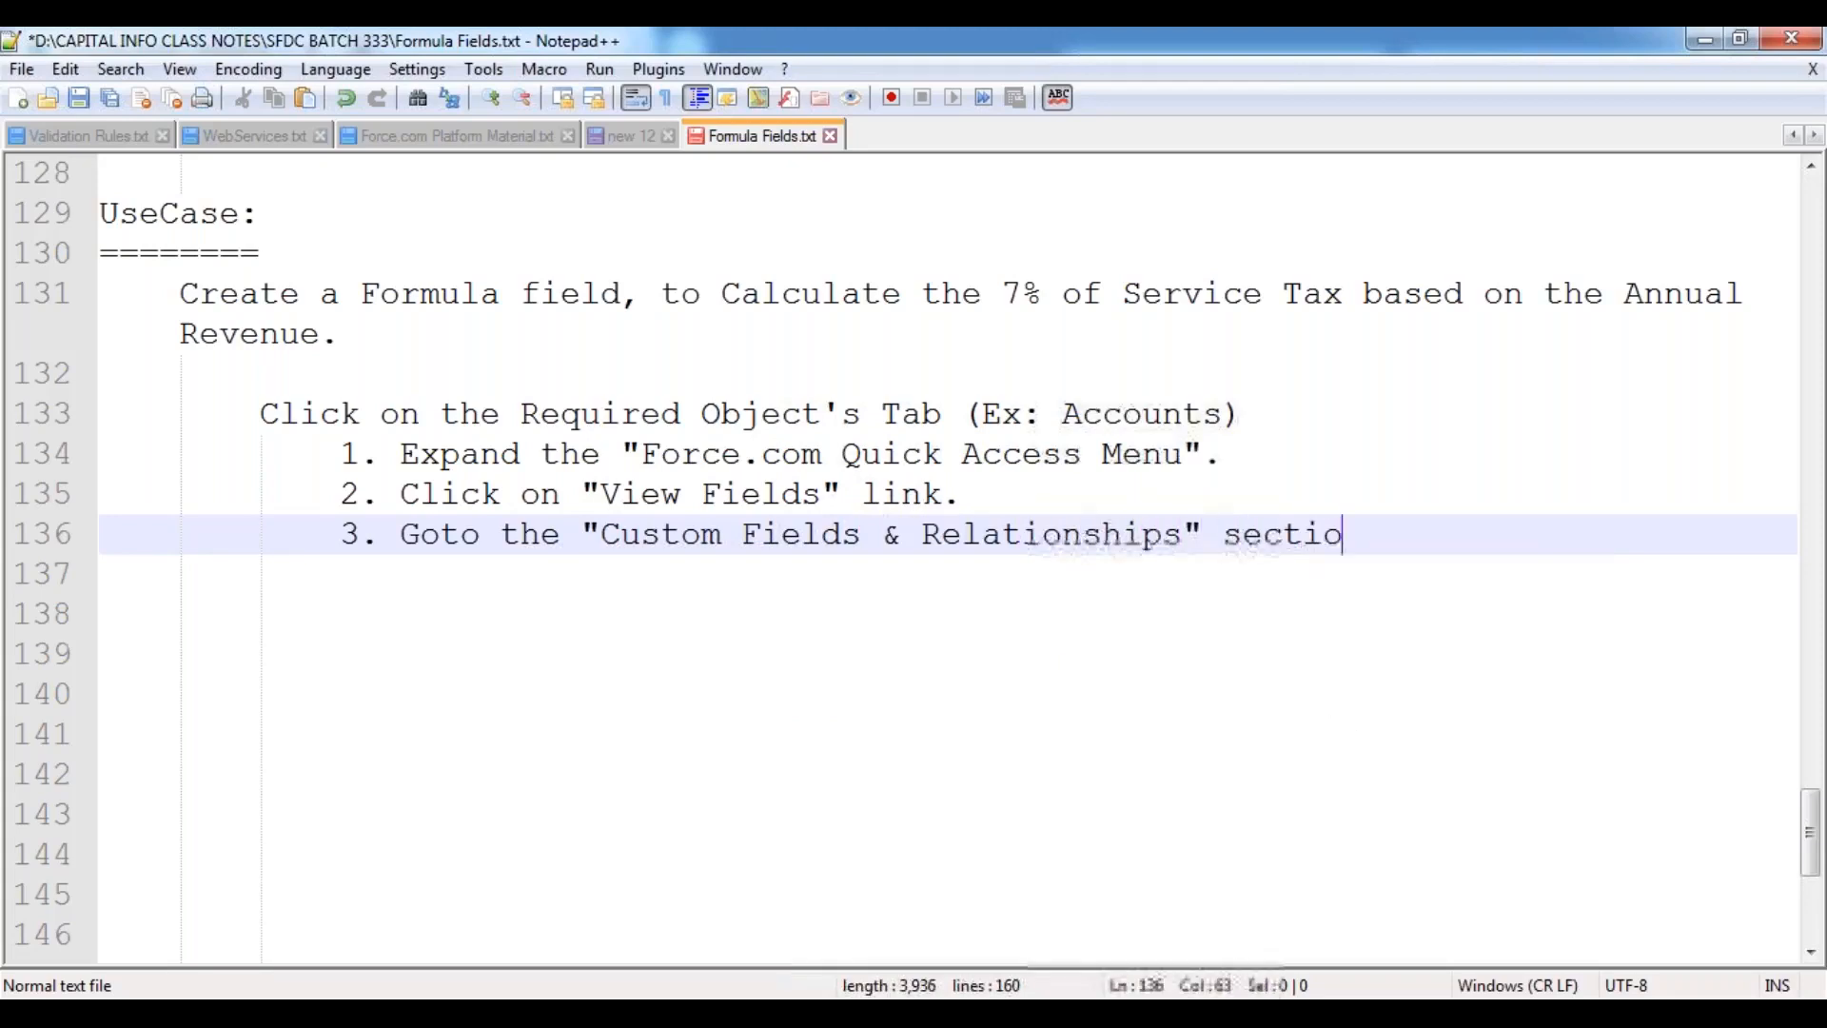
{"action": "type", "text": "n."}
Step: Add item 4 to the numbered list, reading 'Click on "New" button.'
{"action": "key", "text": "Return"}
{"action": "type", "text": "4."}
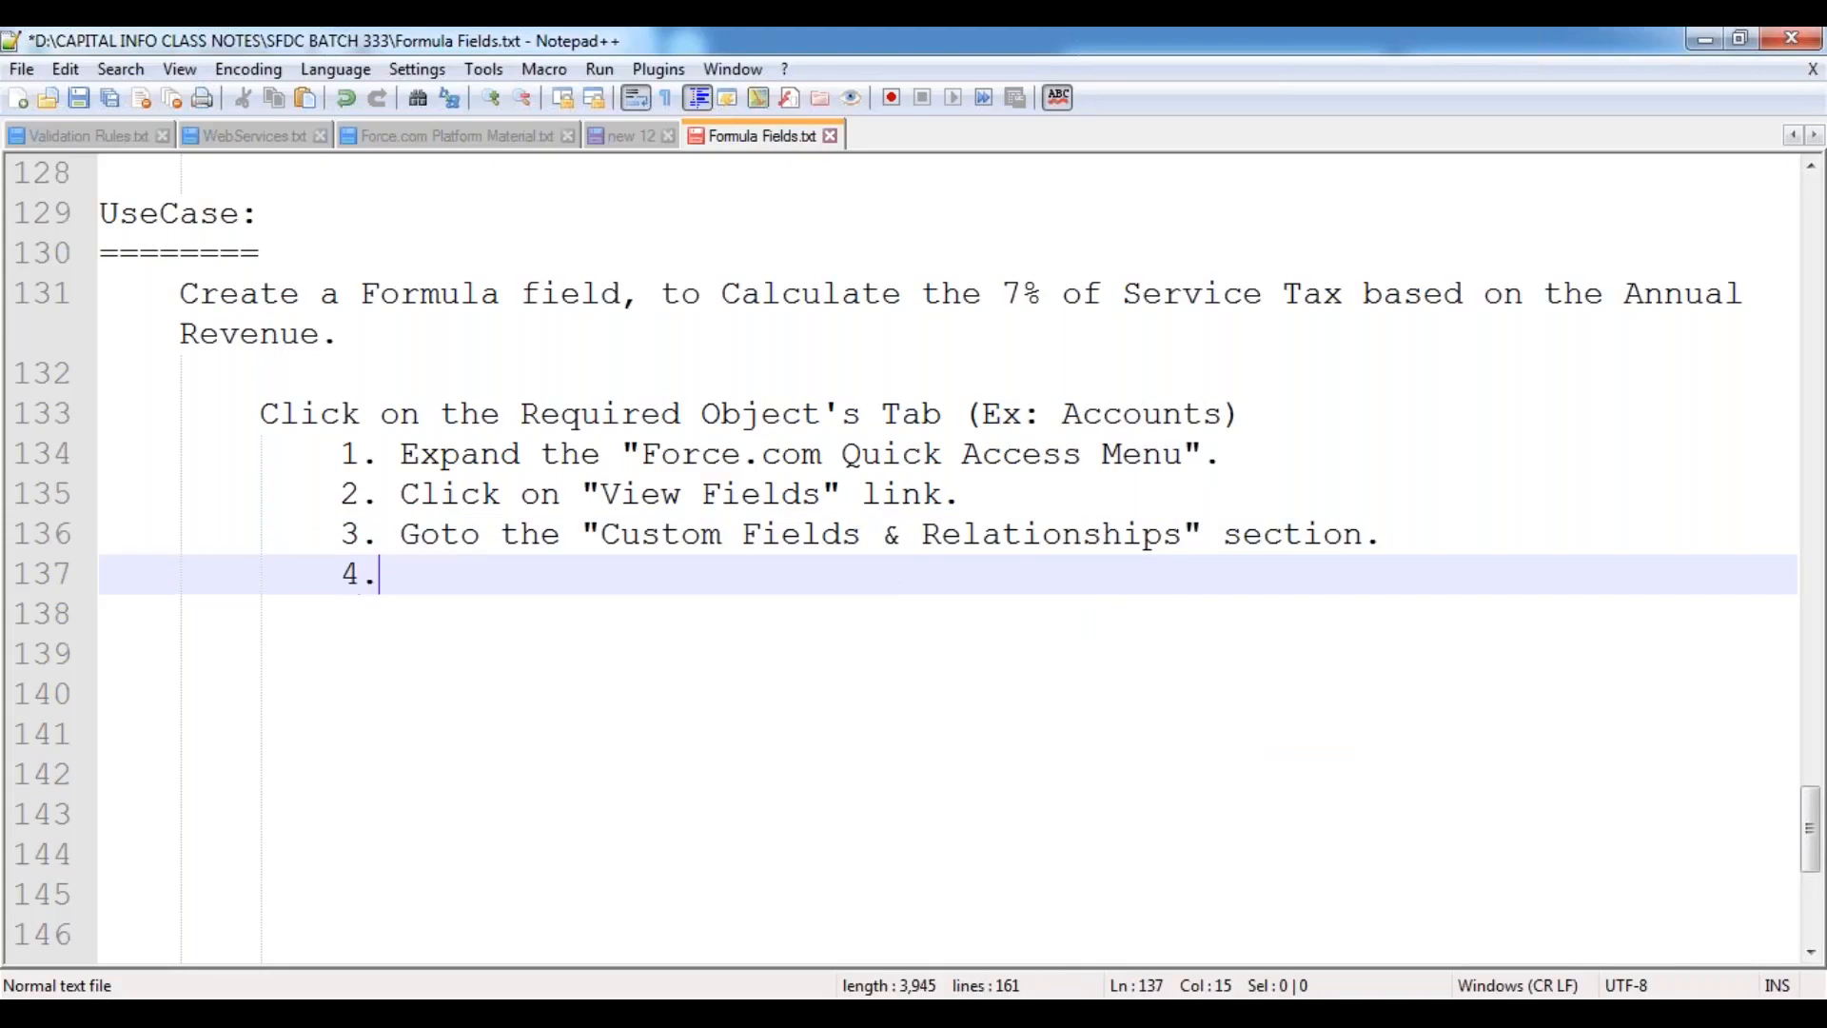
{"action": "type", "text": " Click on "}
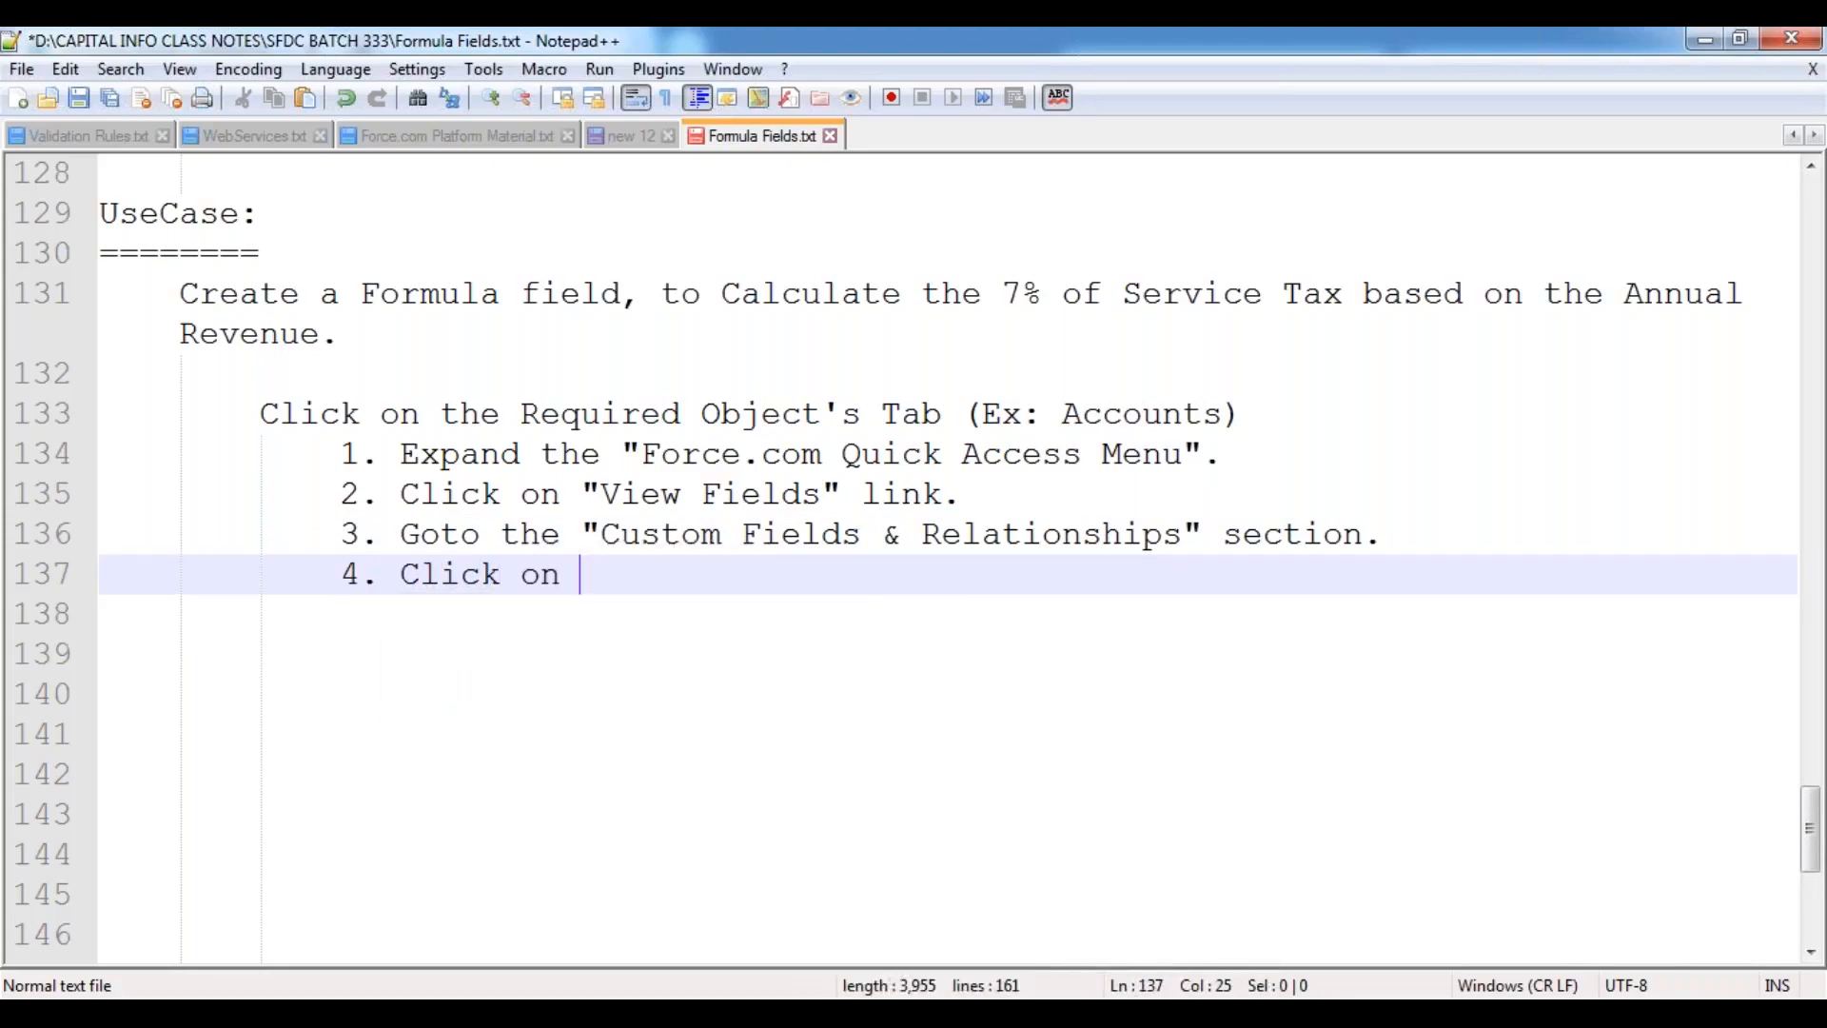
{"action": "type", "text": "\"New\" but"}
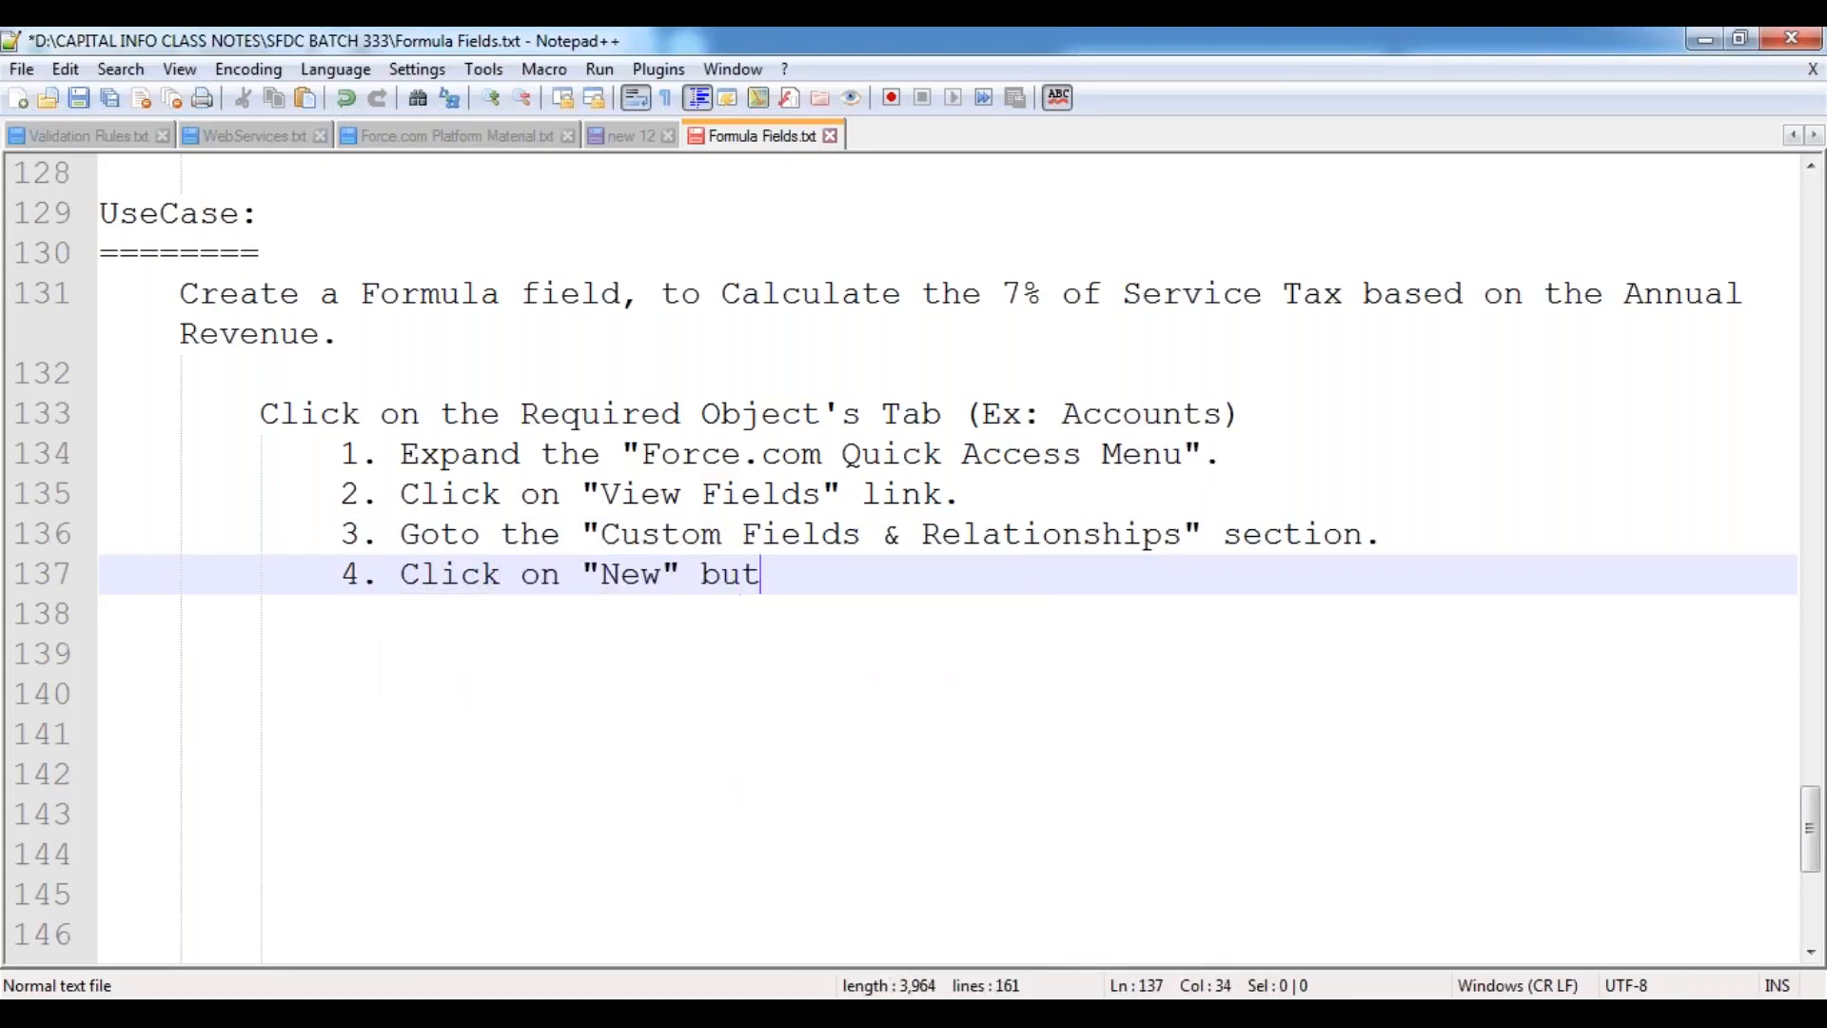
{"action": "type", "text": "ton."}
Step: Add item 5, 'Select the DataType as "Formula".', and item 6, 'Click on "Next" button.', to the numbered list
{"action": "key", "text": "Return"}
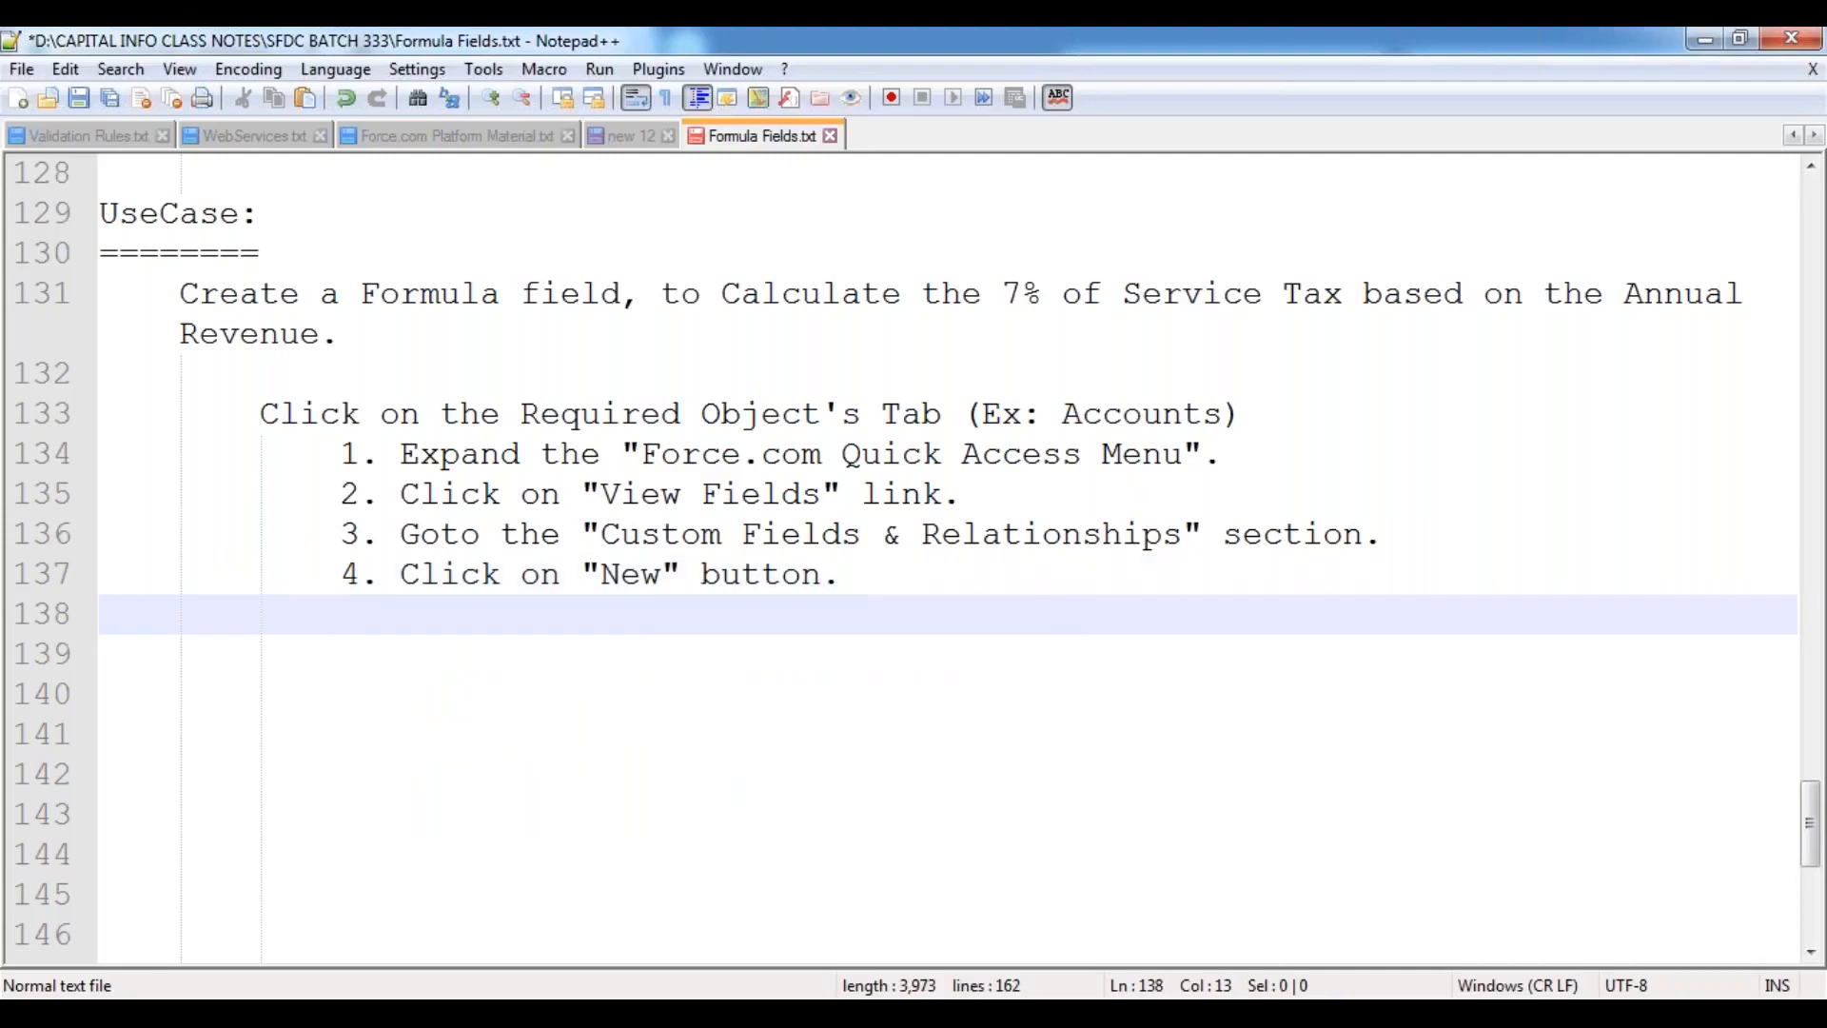
{"action": "type", "text": "5. Select t"}
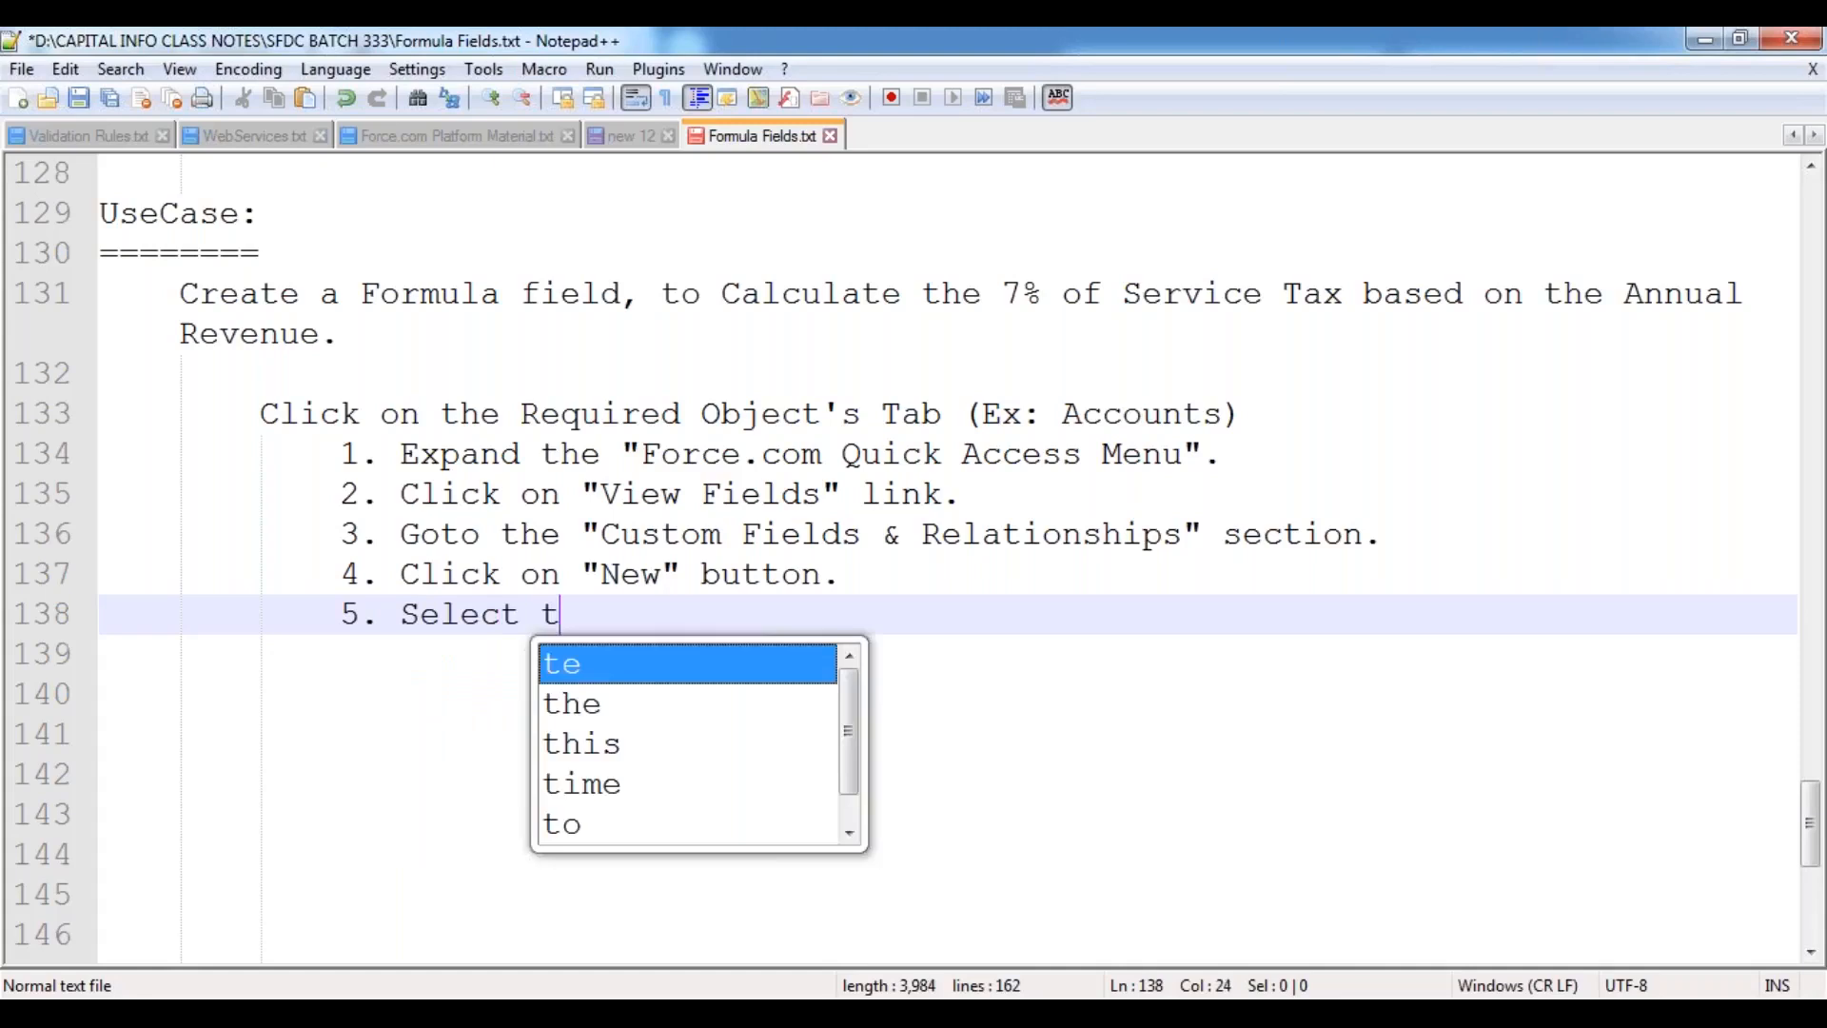
{"action": "type", "text": "he Data"}
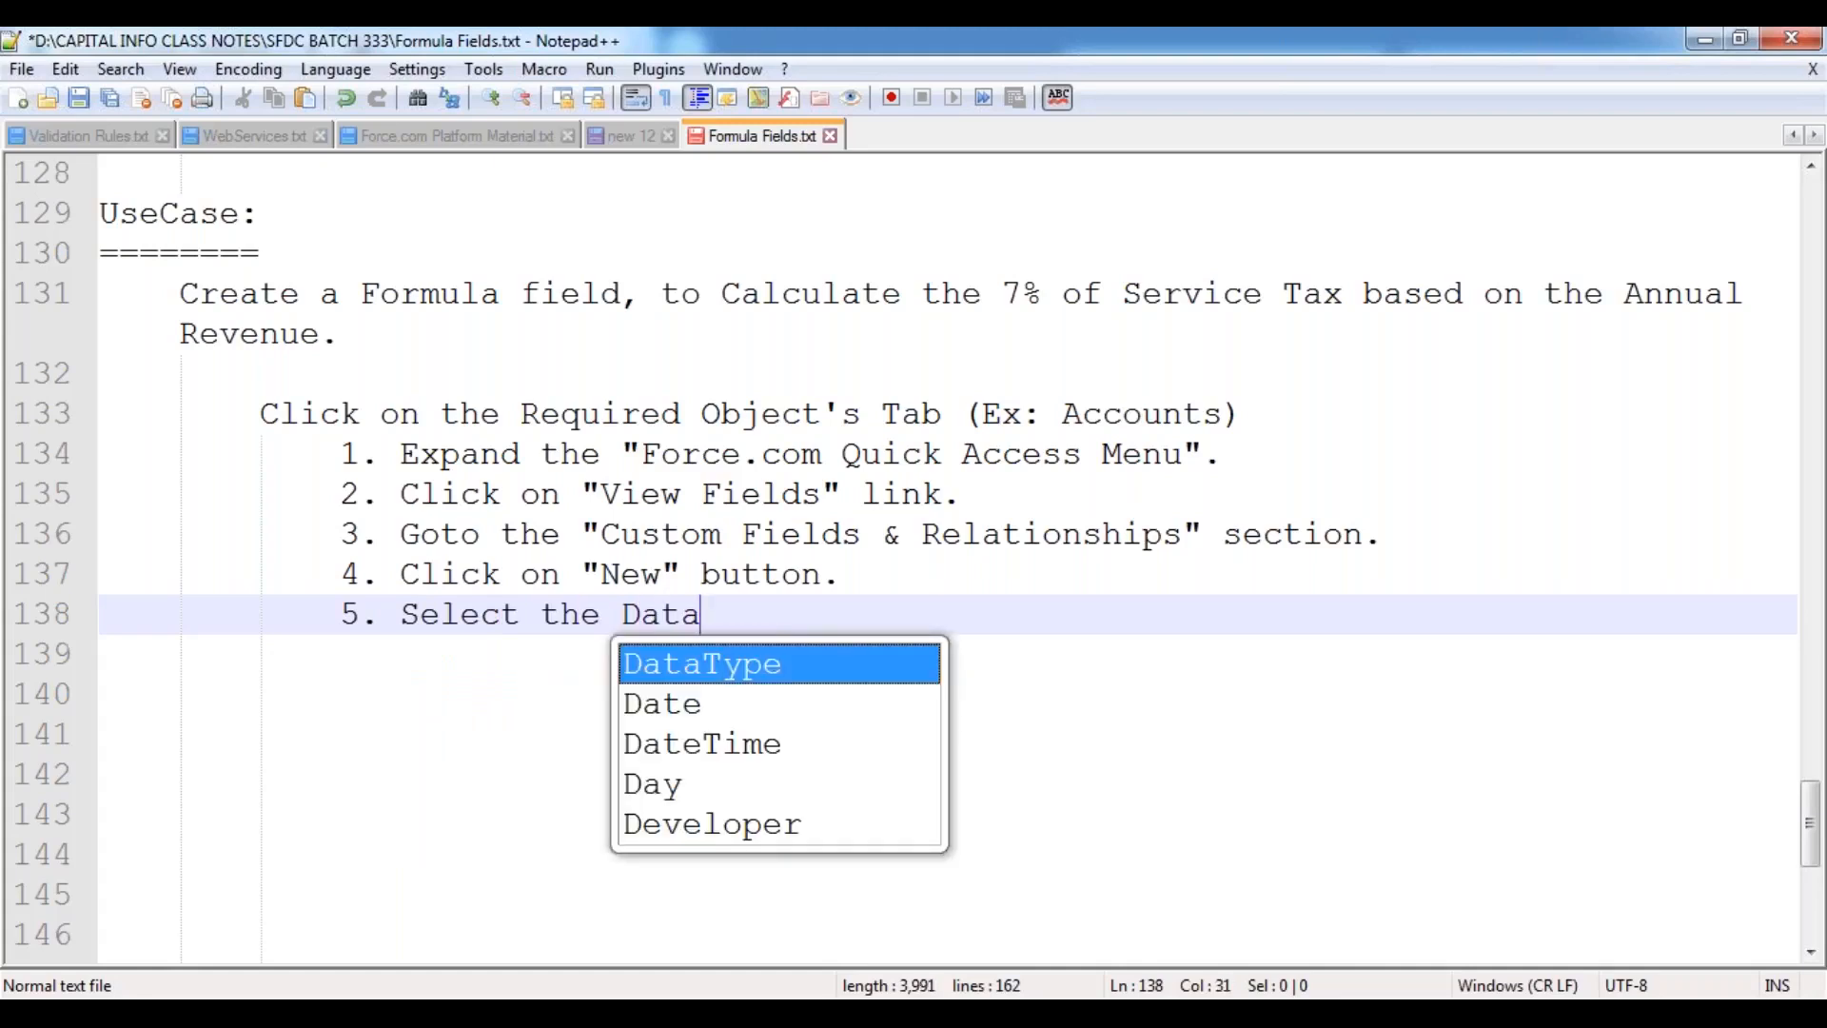
{"action": "type", "text": "Type as \"Formula\"."}
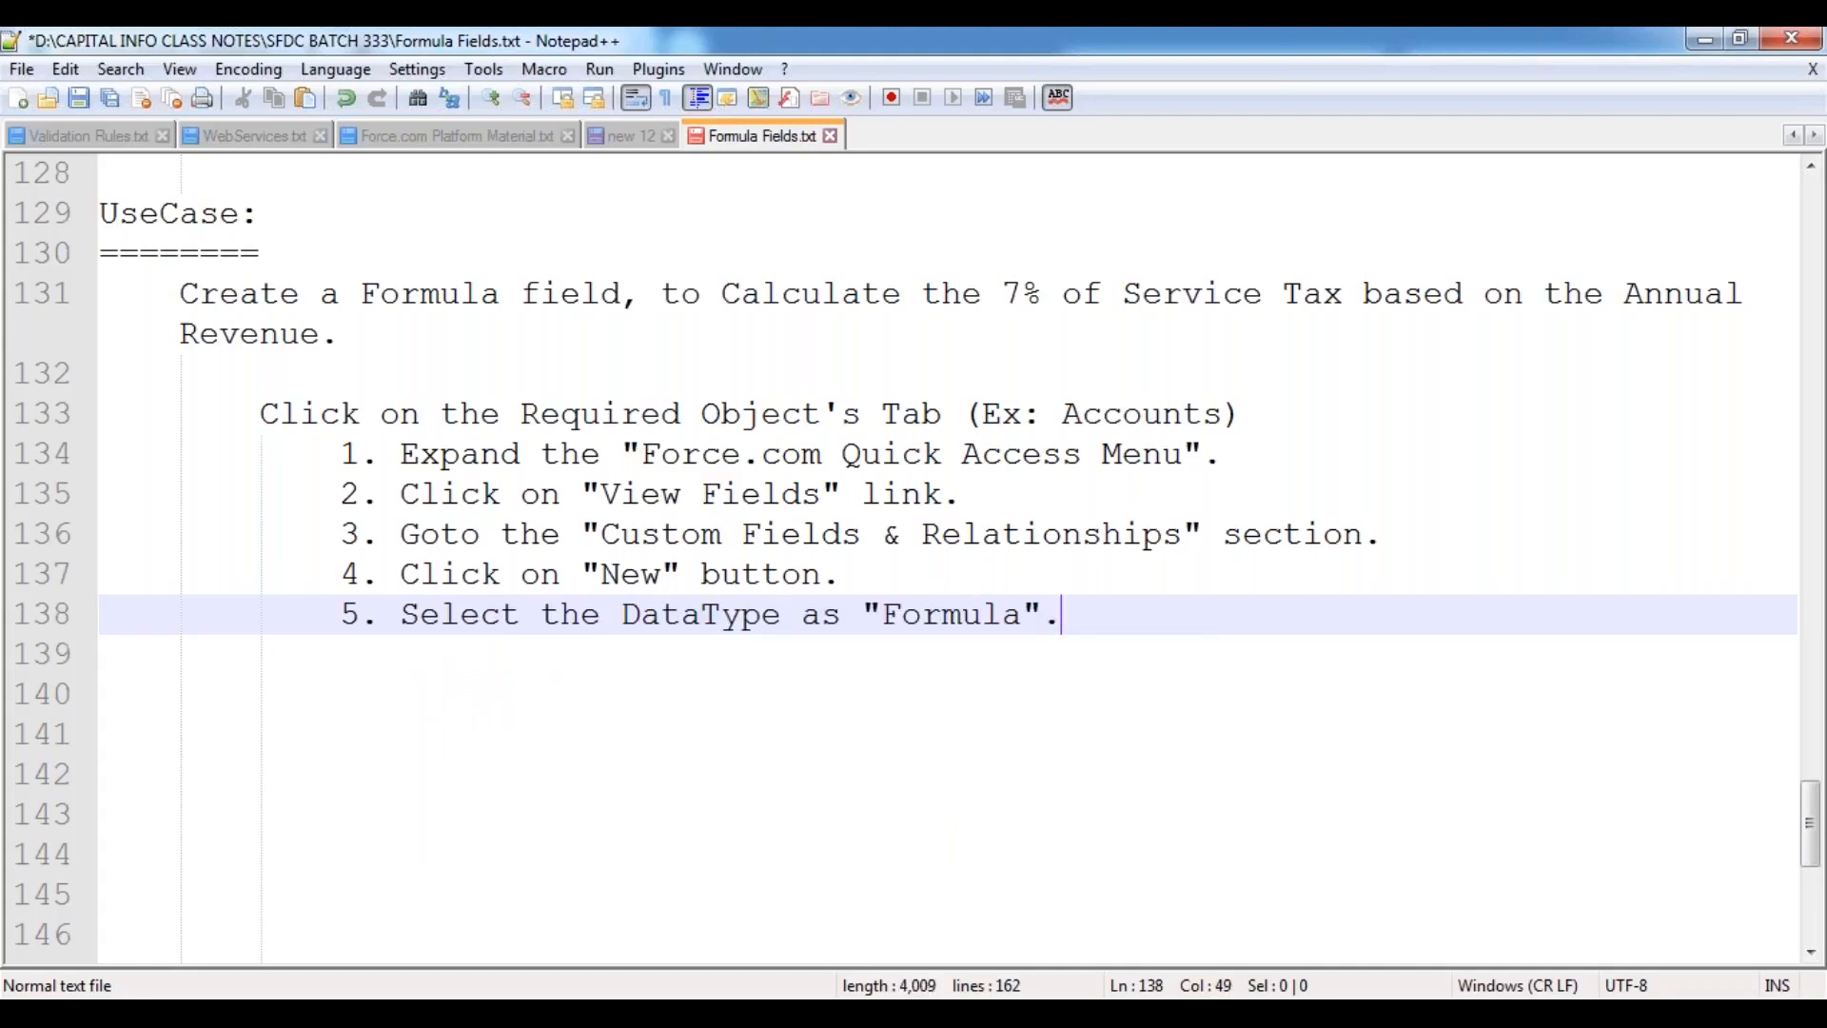
{"action": "key", "text": "Return"}
{"action": "type", "text": "6. "}
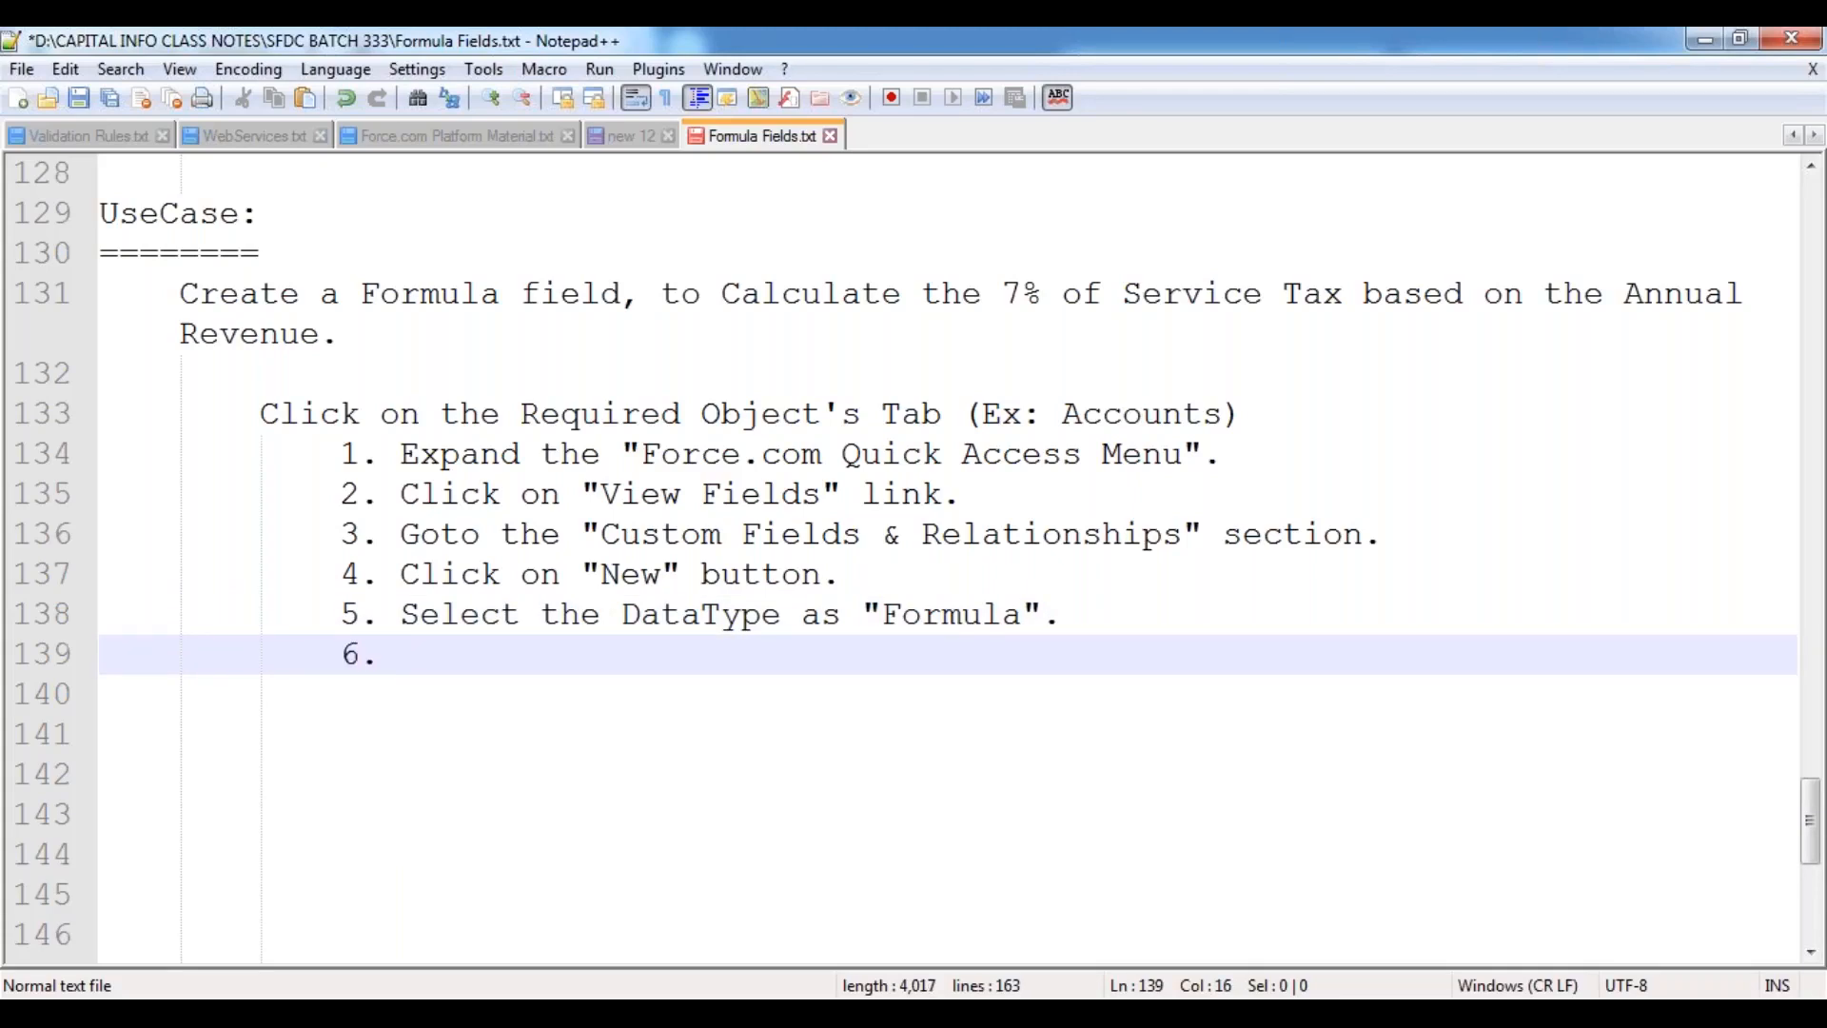
{"action": "type", "text": "Click on "}
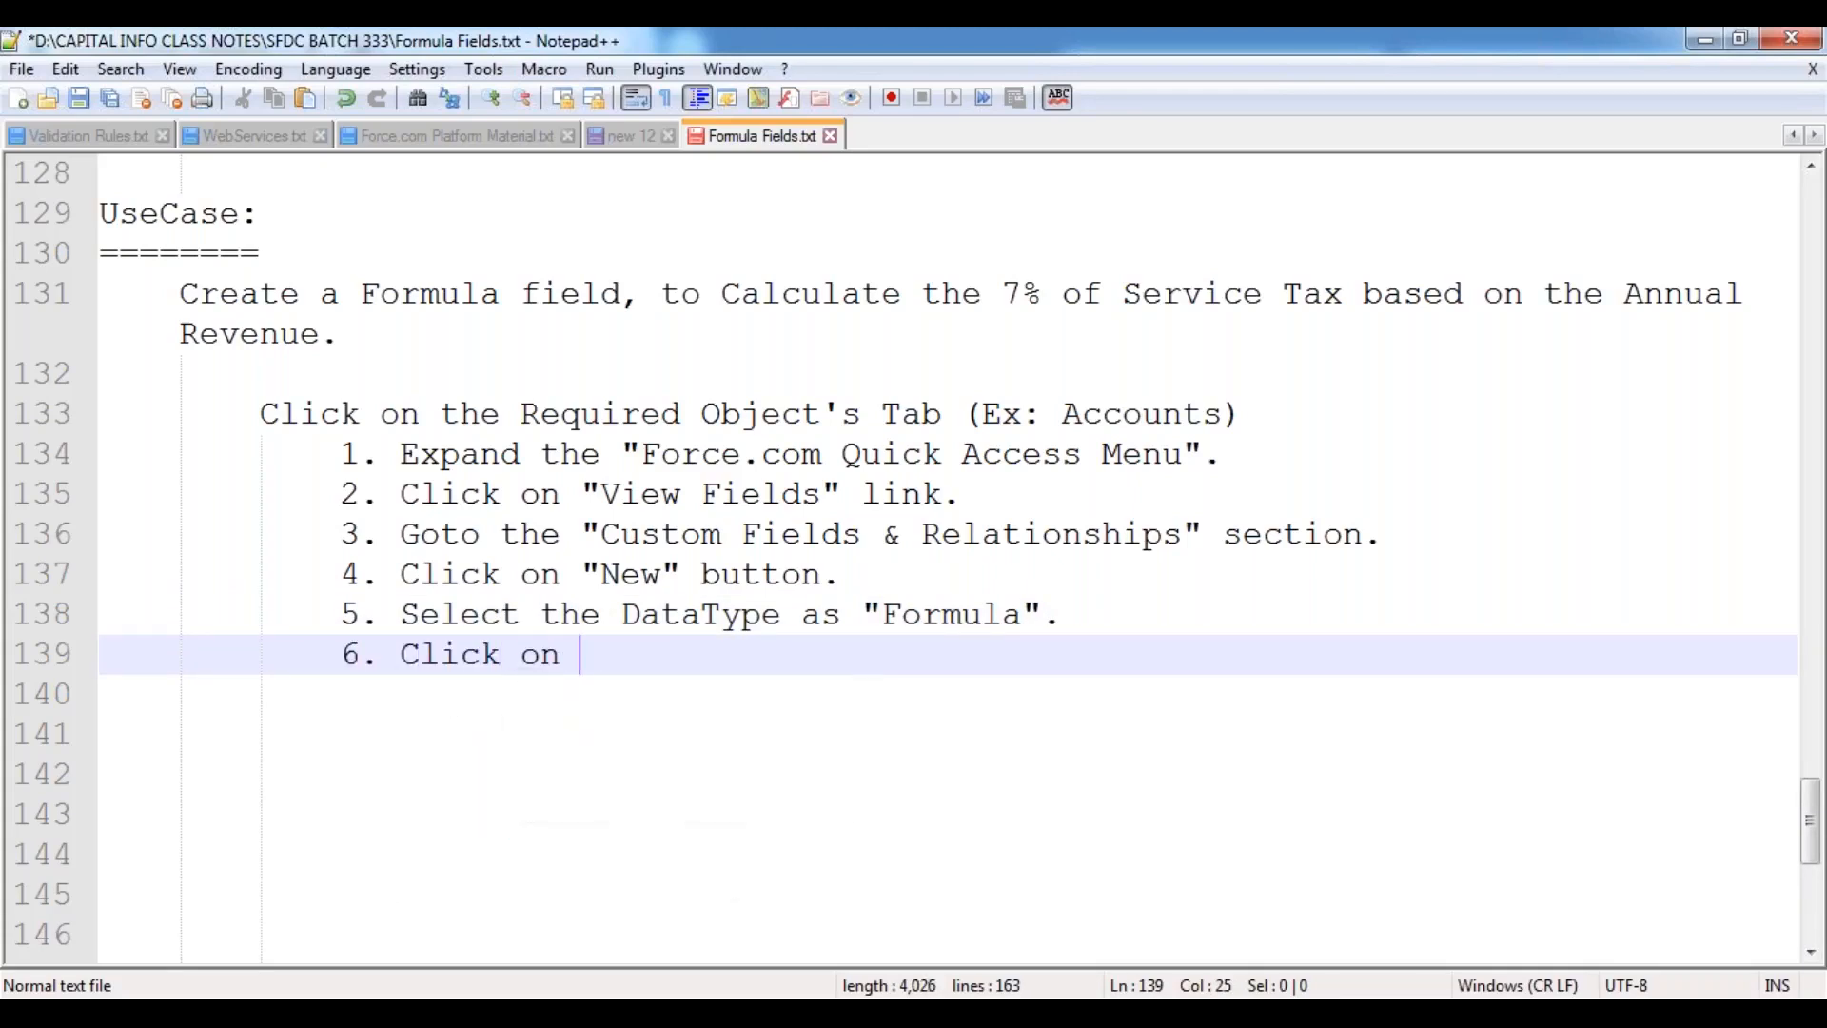
{"action": "type", "text": "\"Next\" button."}
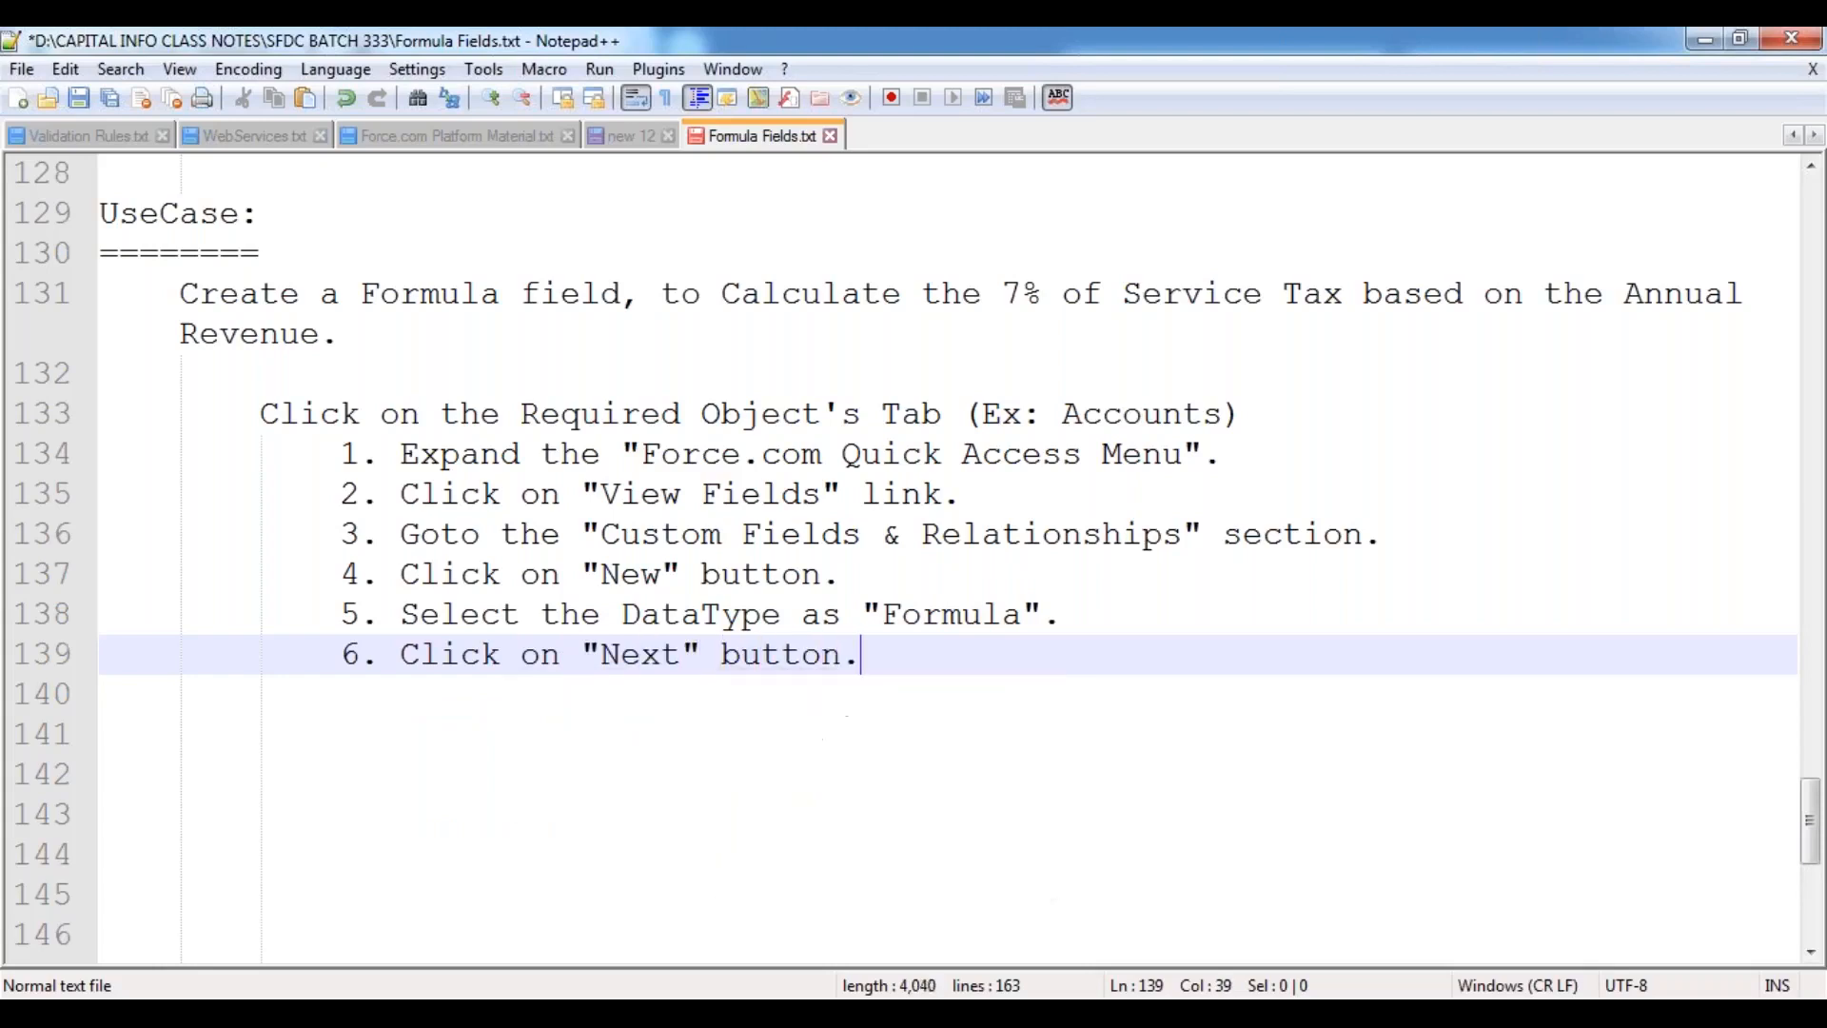
Step: Add item 7 to the numbered list, reading 'Enter the Formula Field Label and Name.'
{"action": "key", "text": "Return"}
{"action": "type", "text": "7. Enter the Fo"}
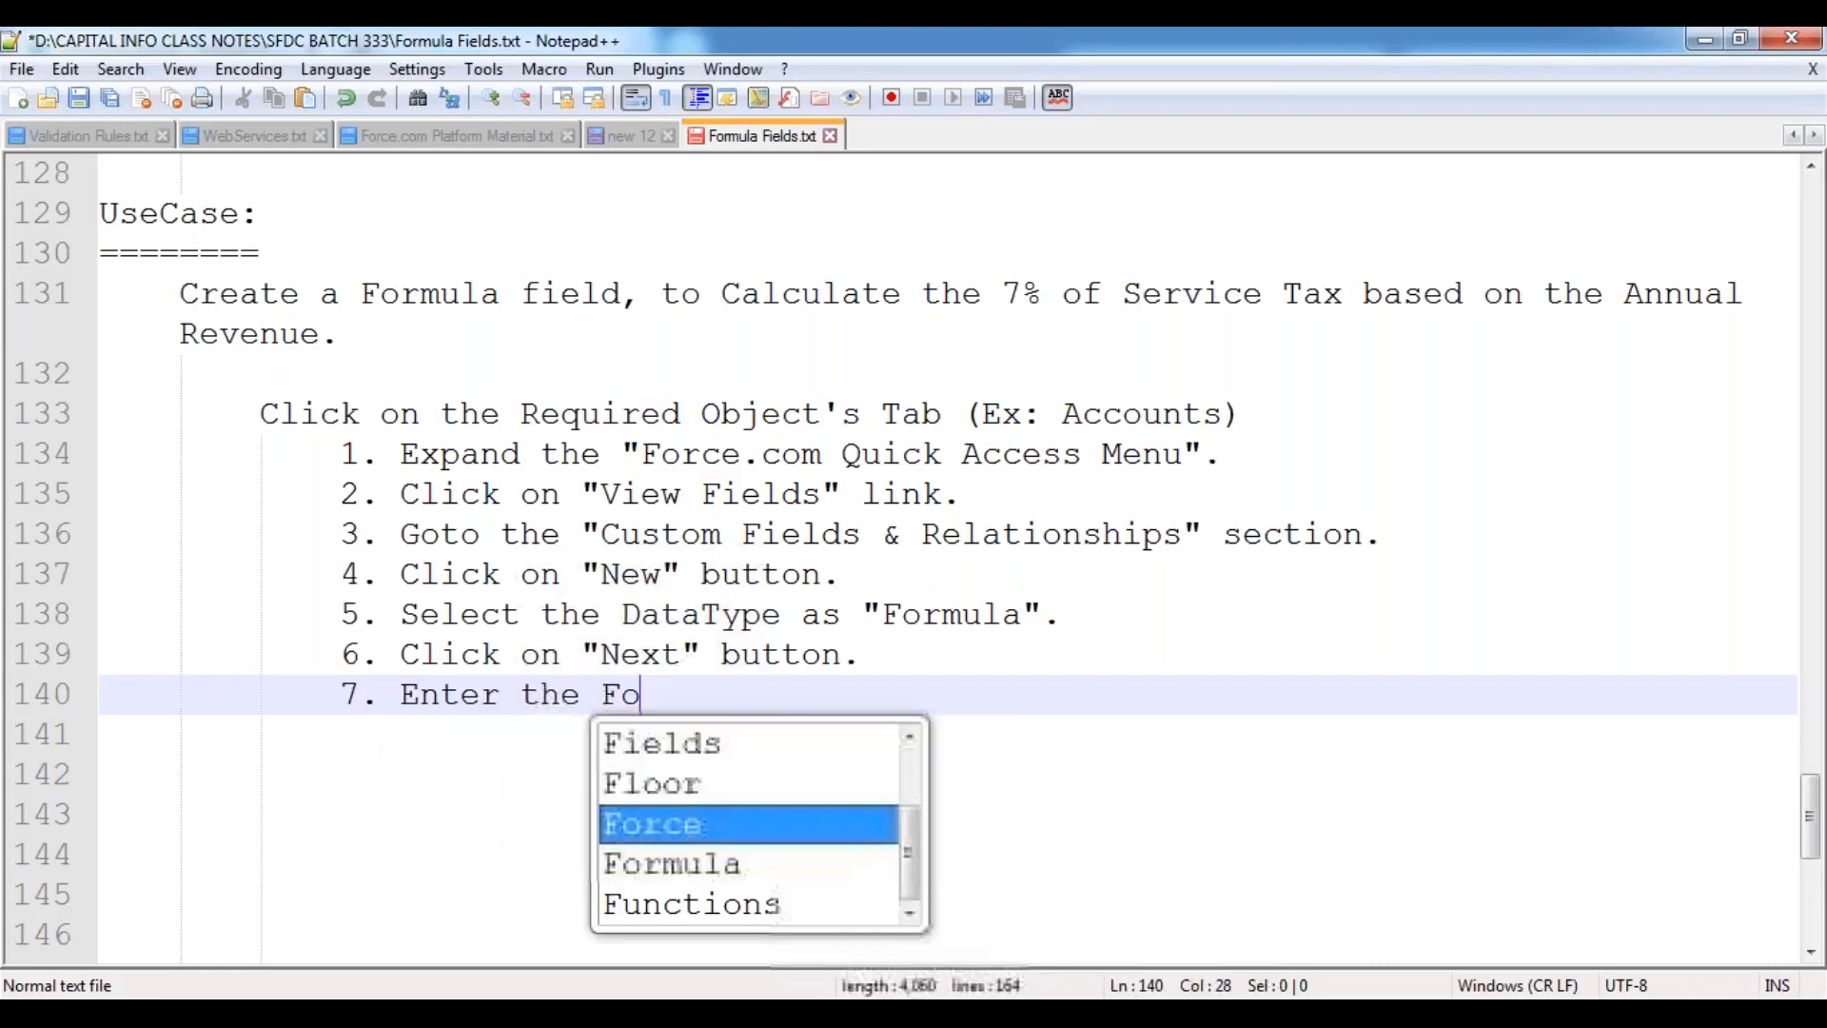
{"action": "type", "text": "rmula Field "}
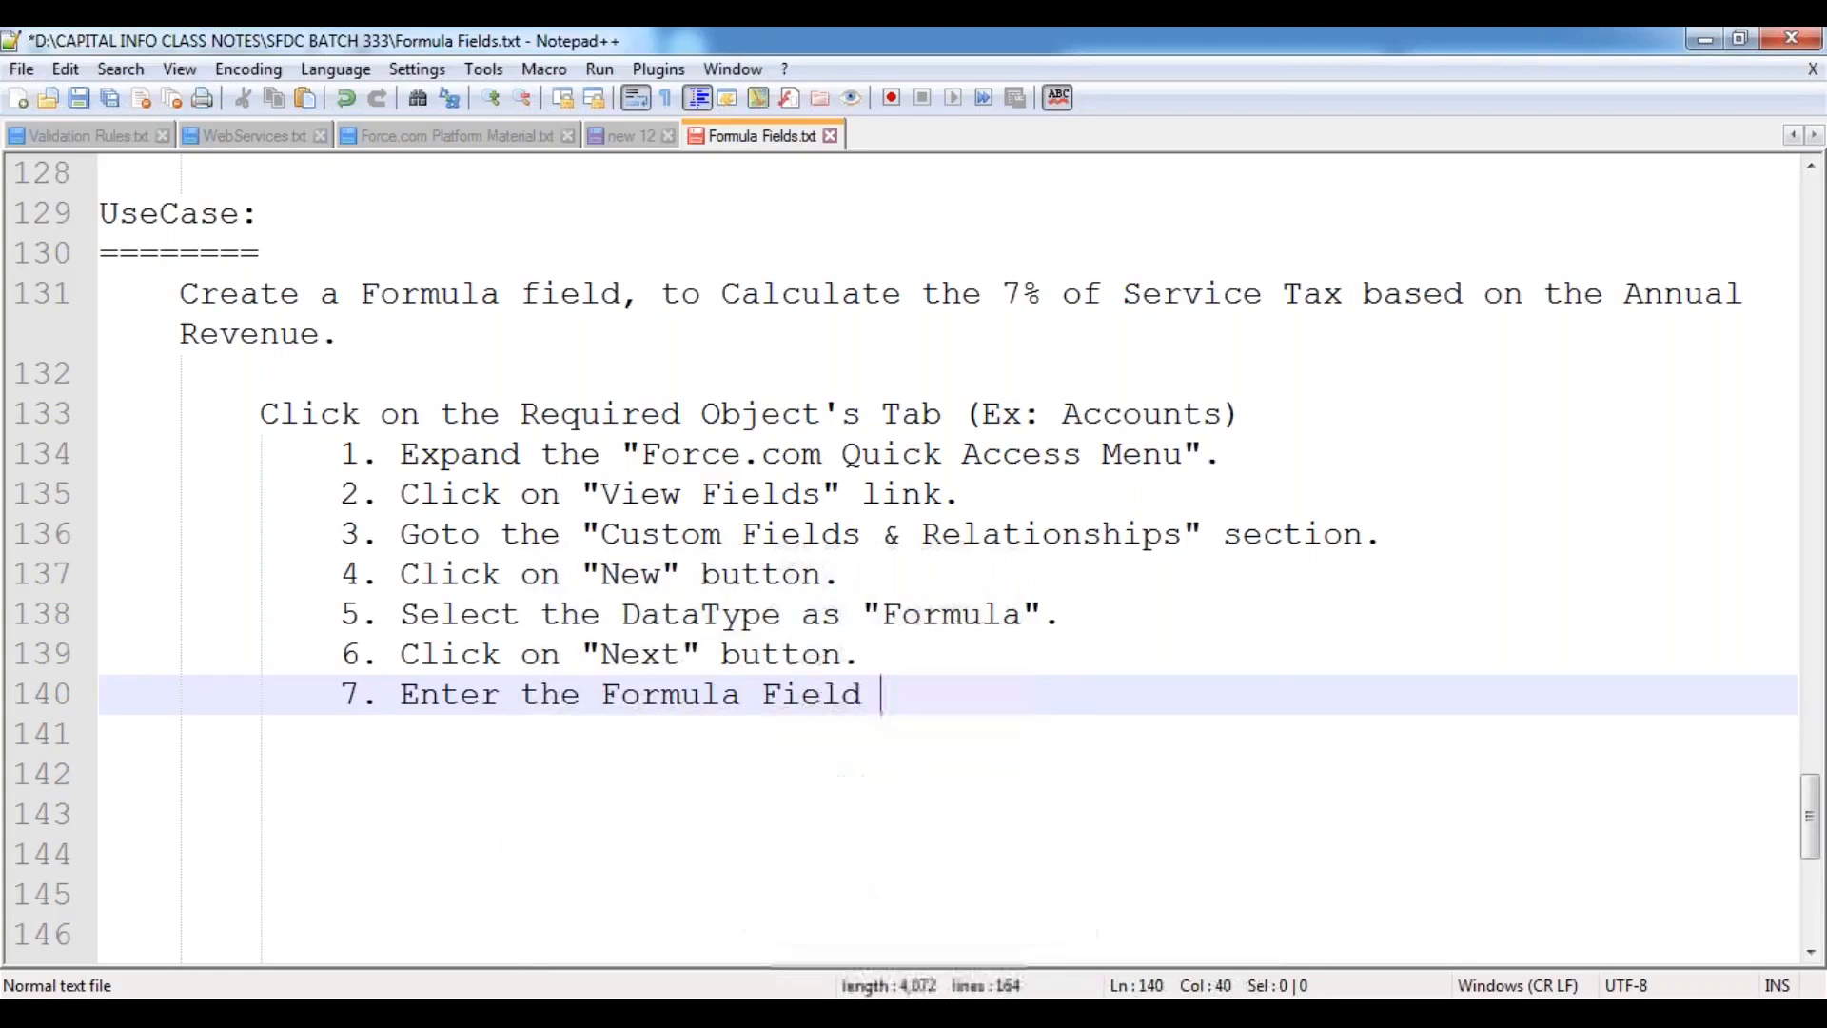
{"action": "type", "text": "Label and Name."}
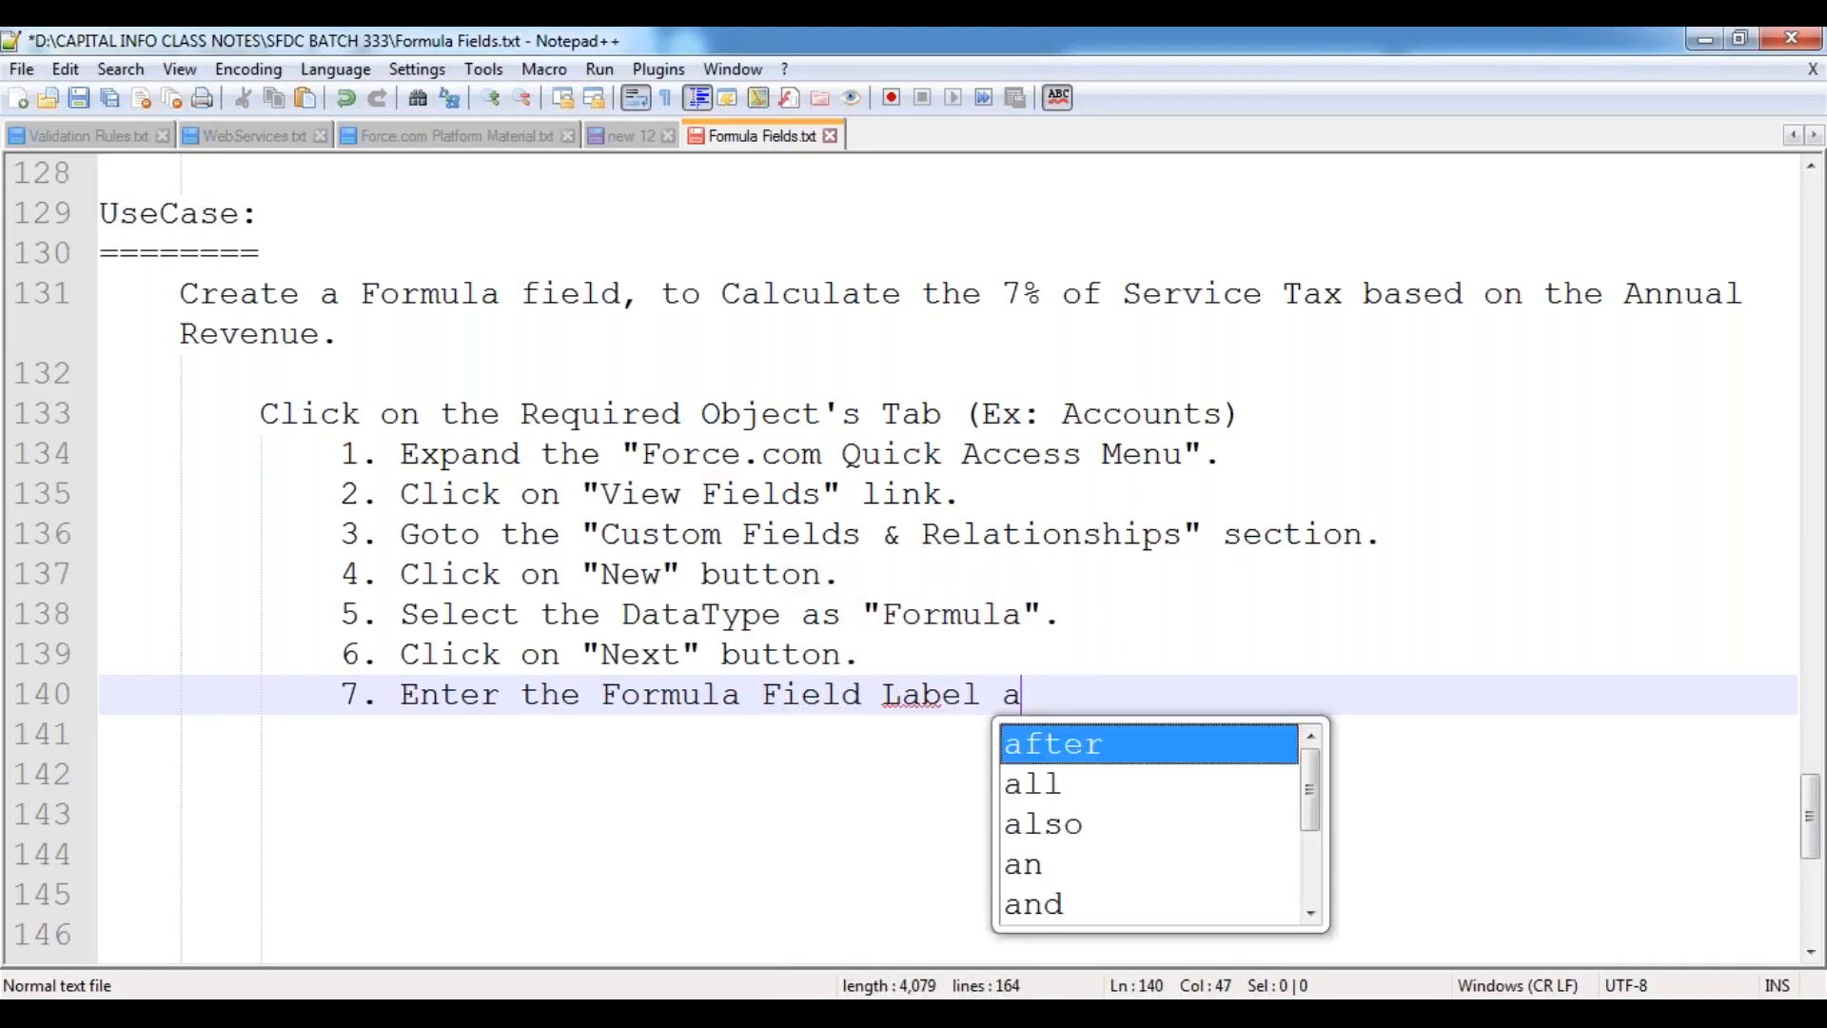
Step: Add item 8 to the numbered list, reading 'Select the Formula Return Type.'
{"action": "key", "text": "Return"}
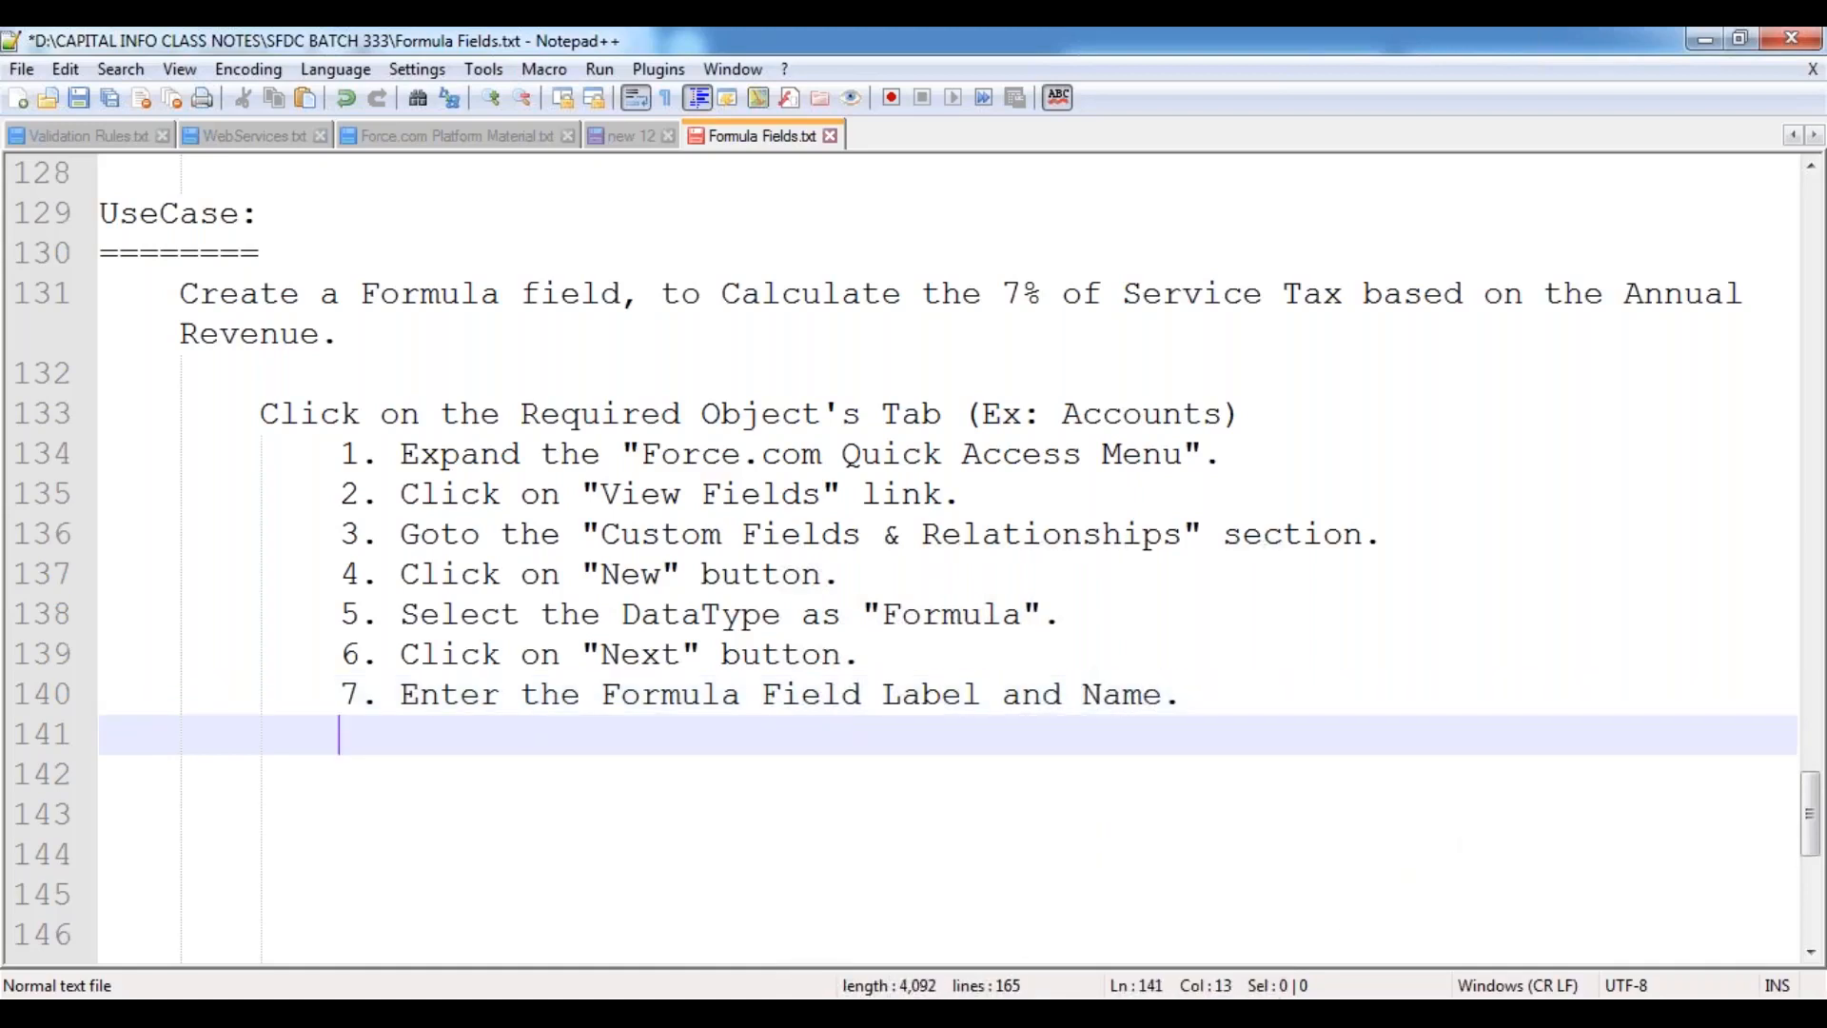
{"action": "type", "text": "8. Select the "}
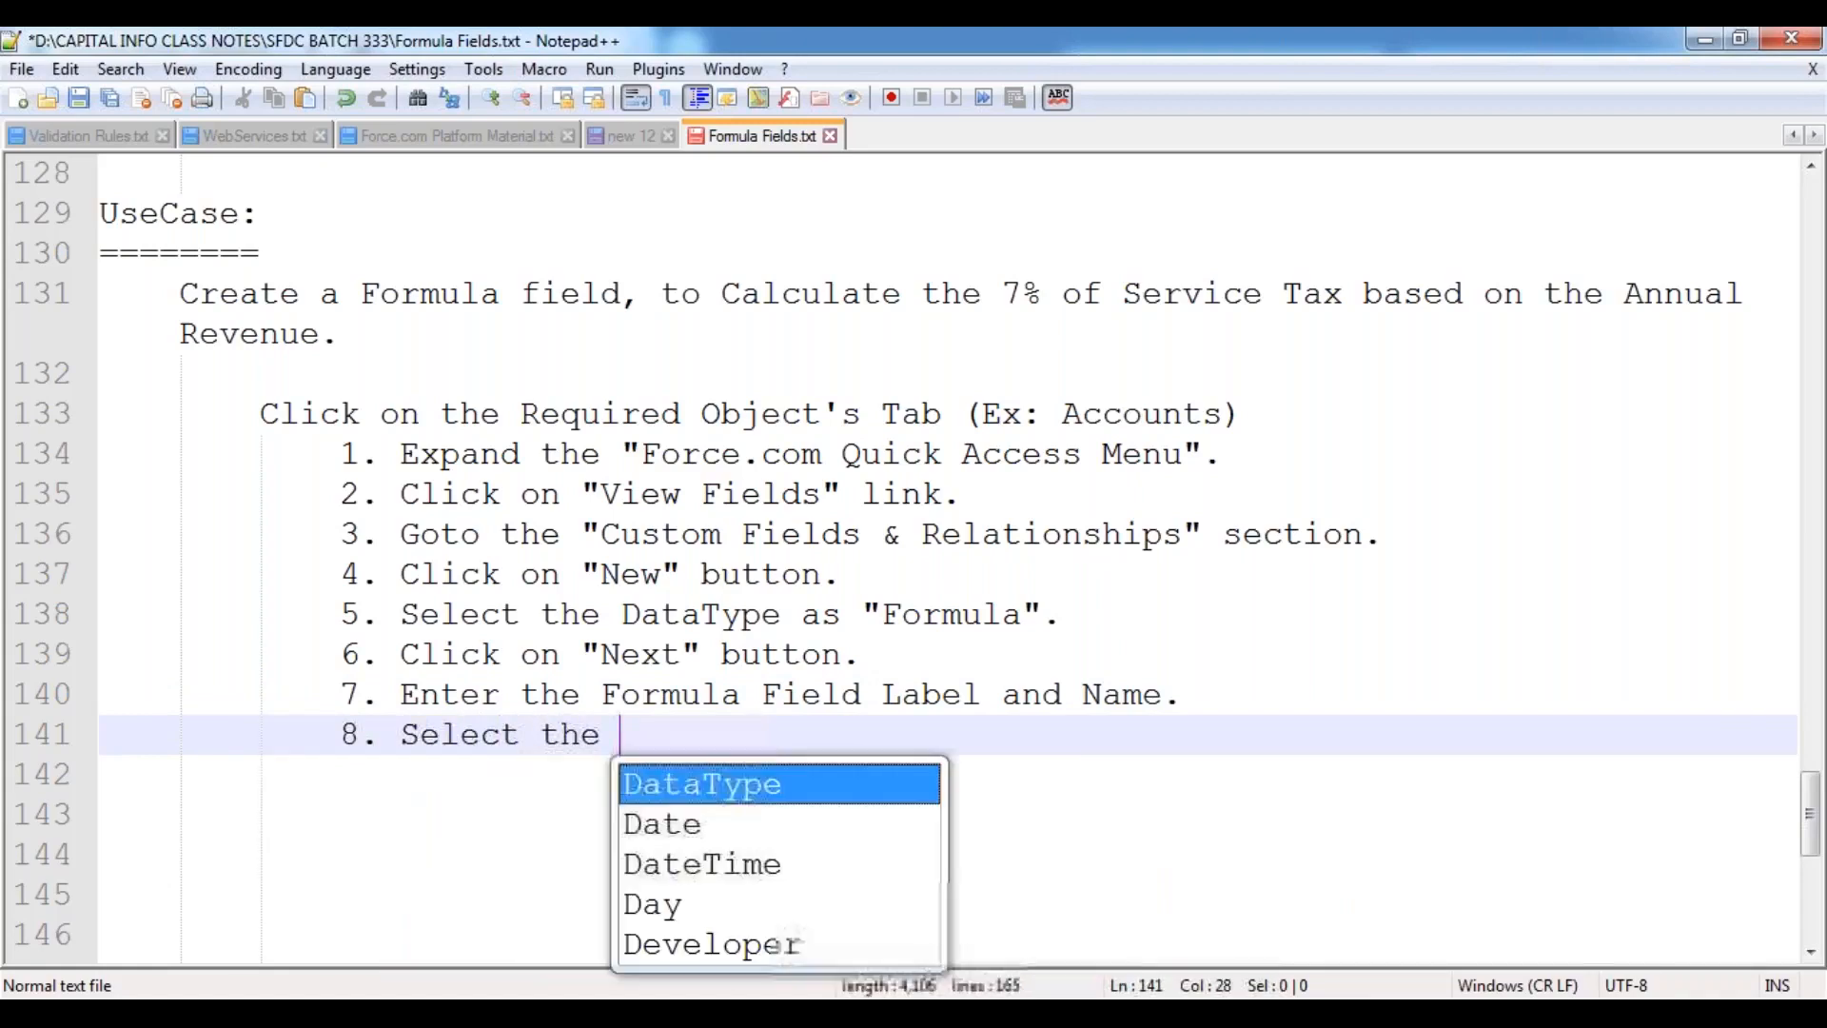
{"action": "type", "text": "Formula"}
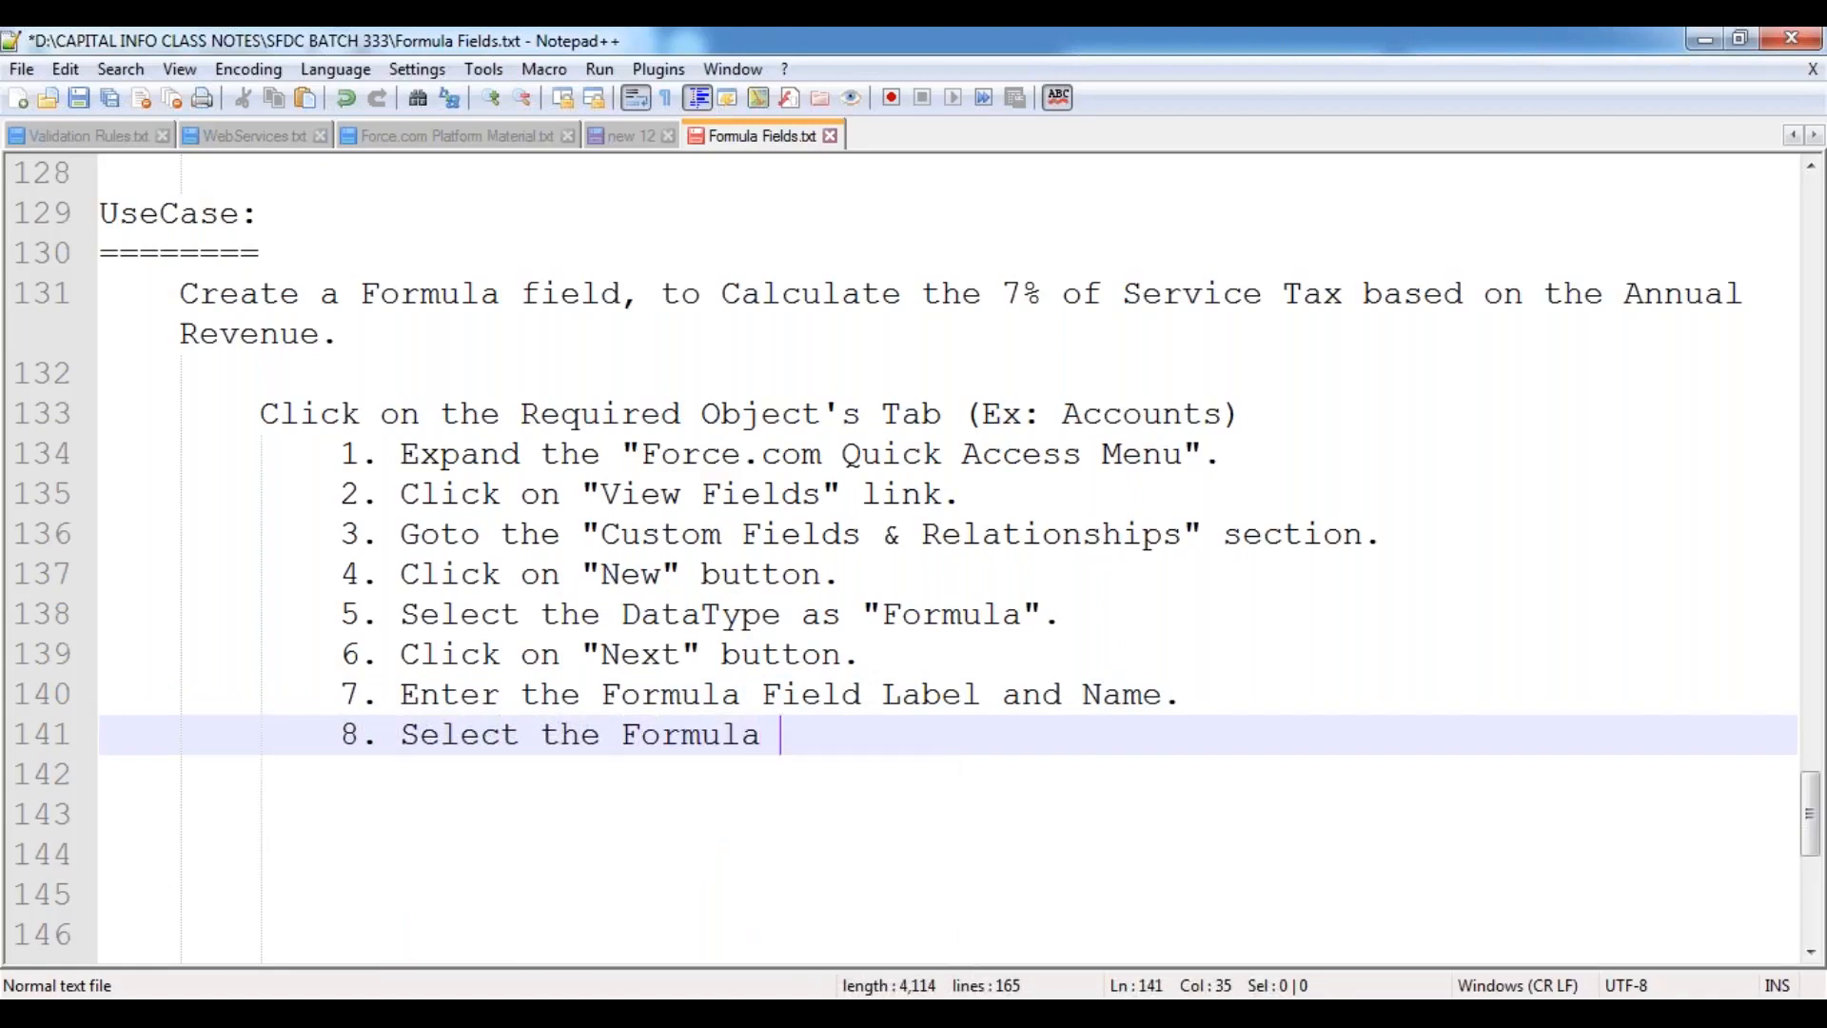
{"action": "type", "text": " Return"}
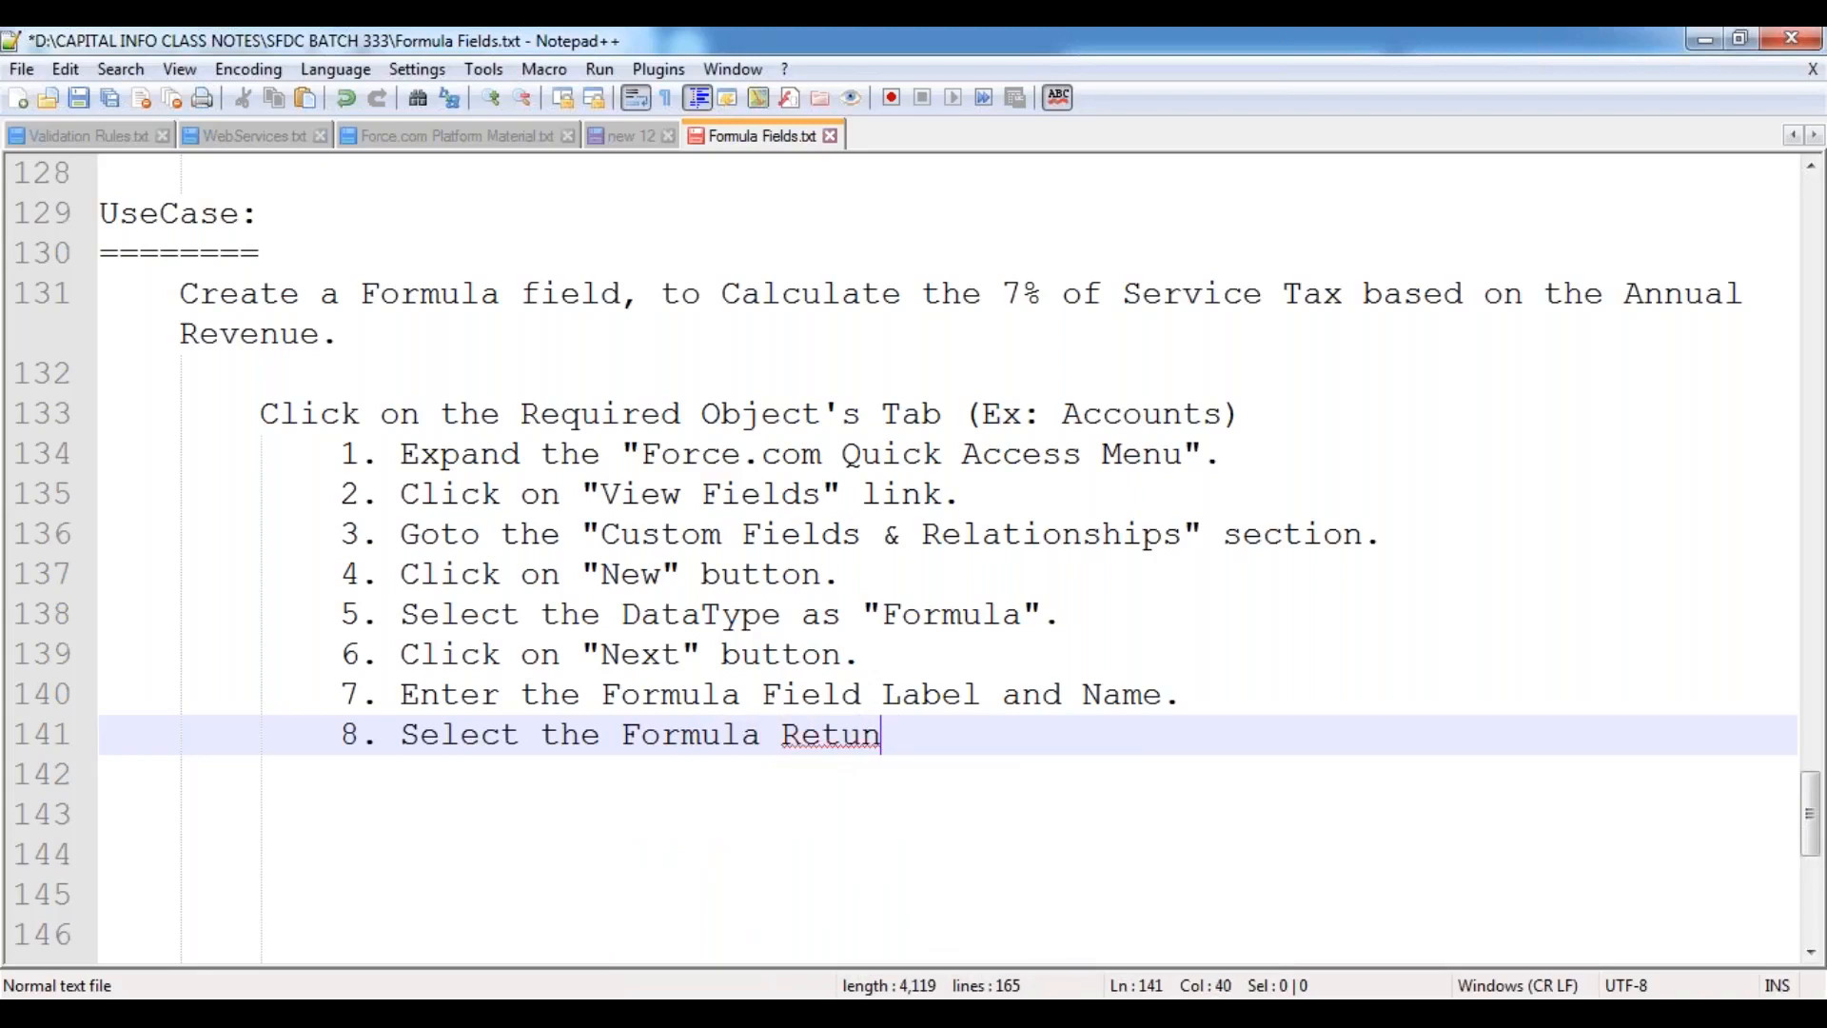
{"action": "type", "text": " Type"}
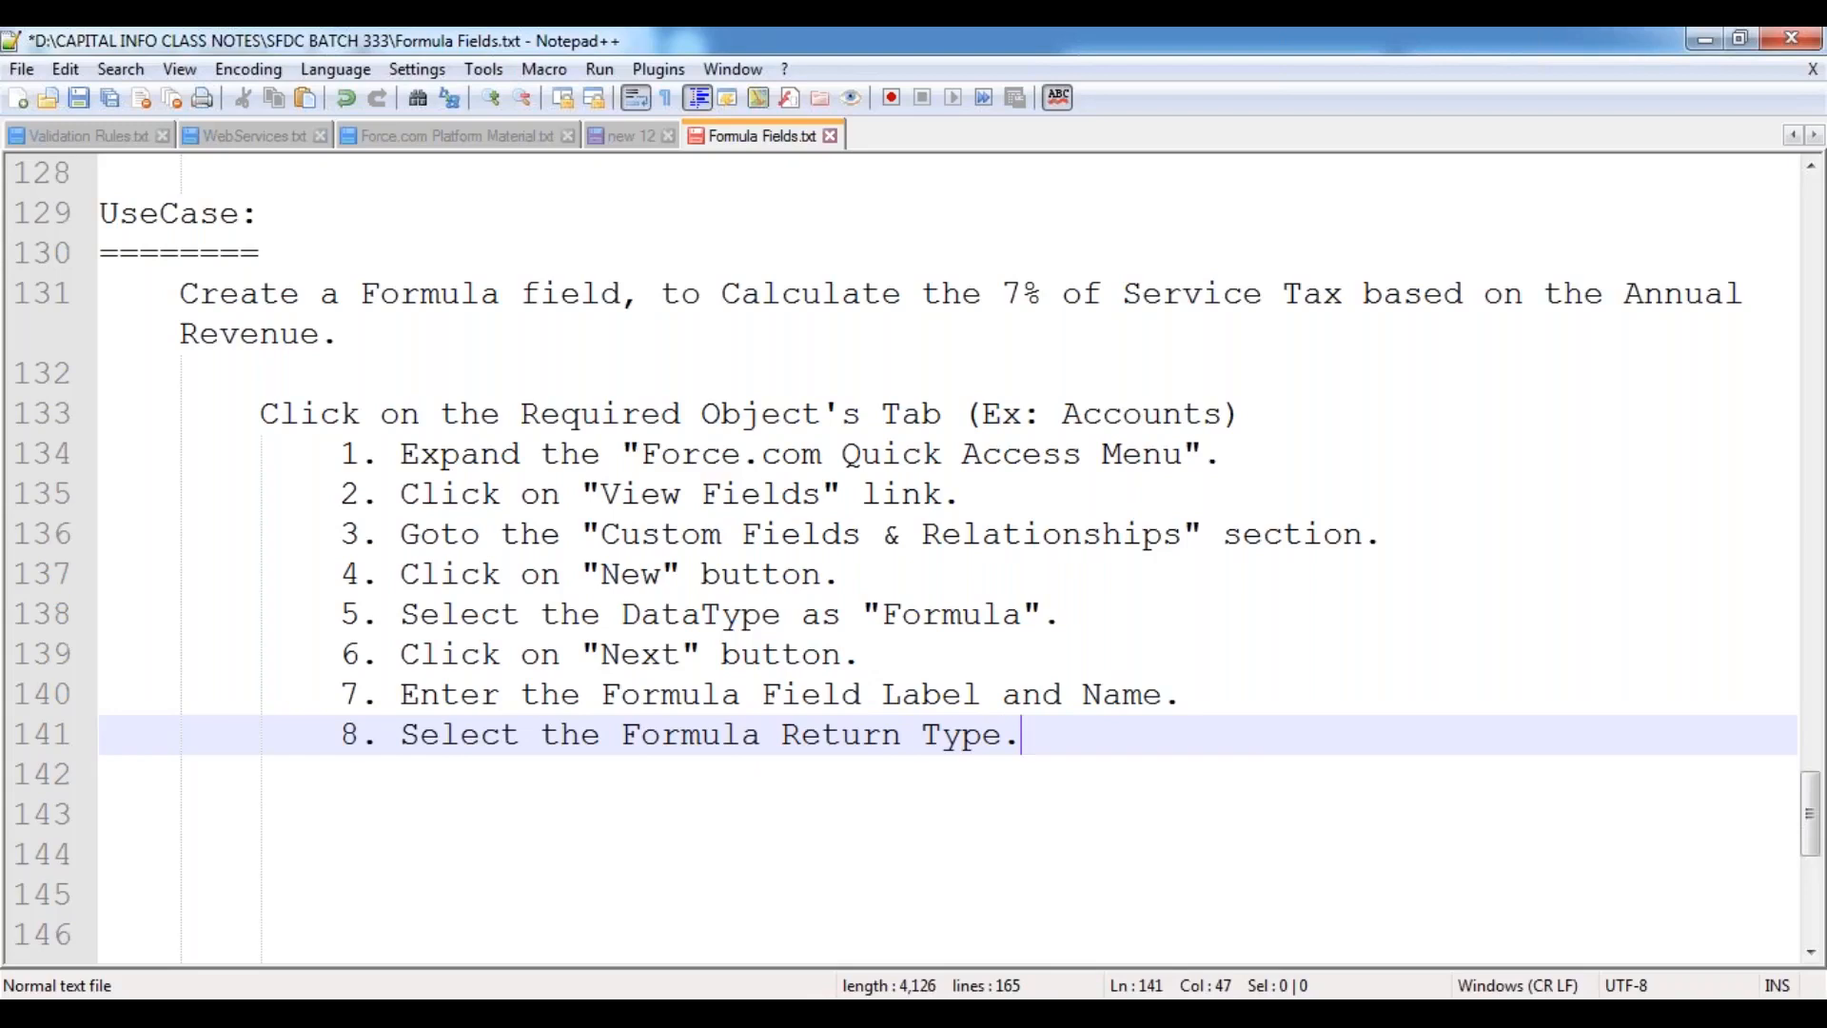
{"action": "type", "text": "."}
Step: Add item 9 to the numbered list, reading 'Click on "Next" button.'
{"action": "key", "text": "Return"}
{"action": "type", "text": "8"}
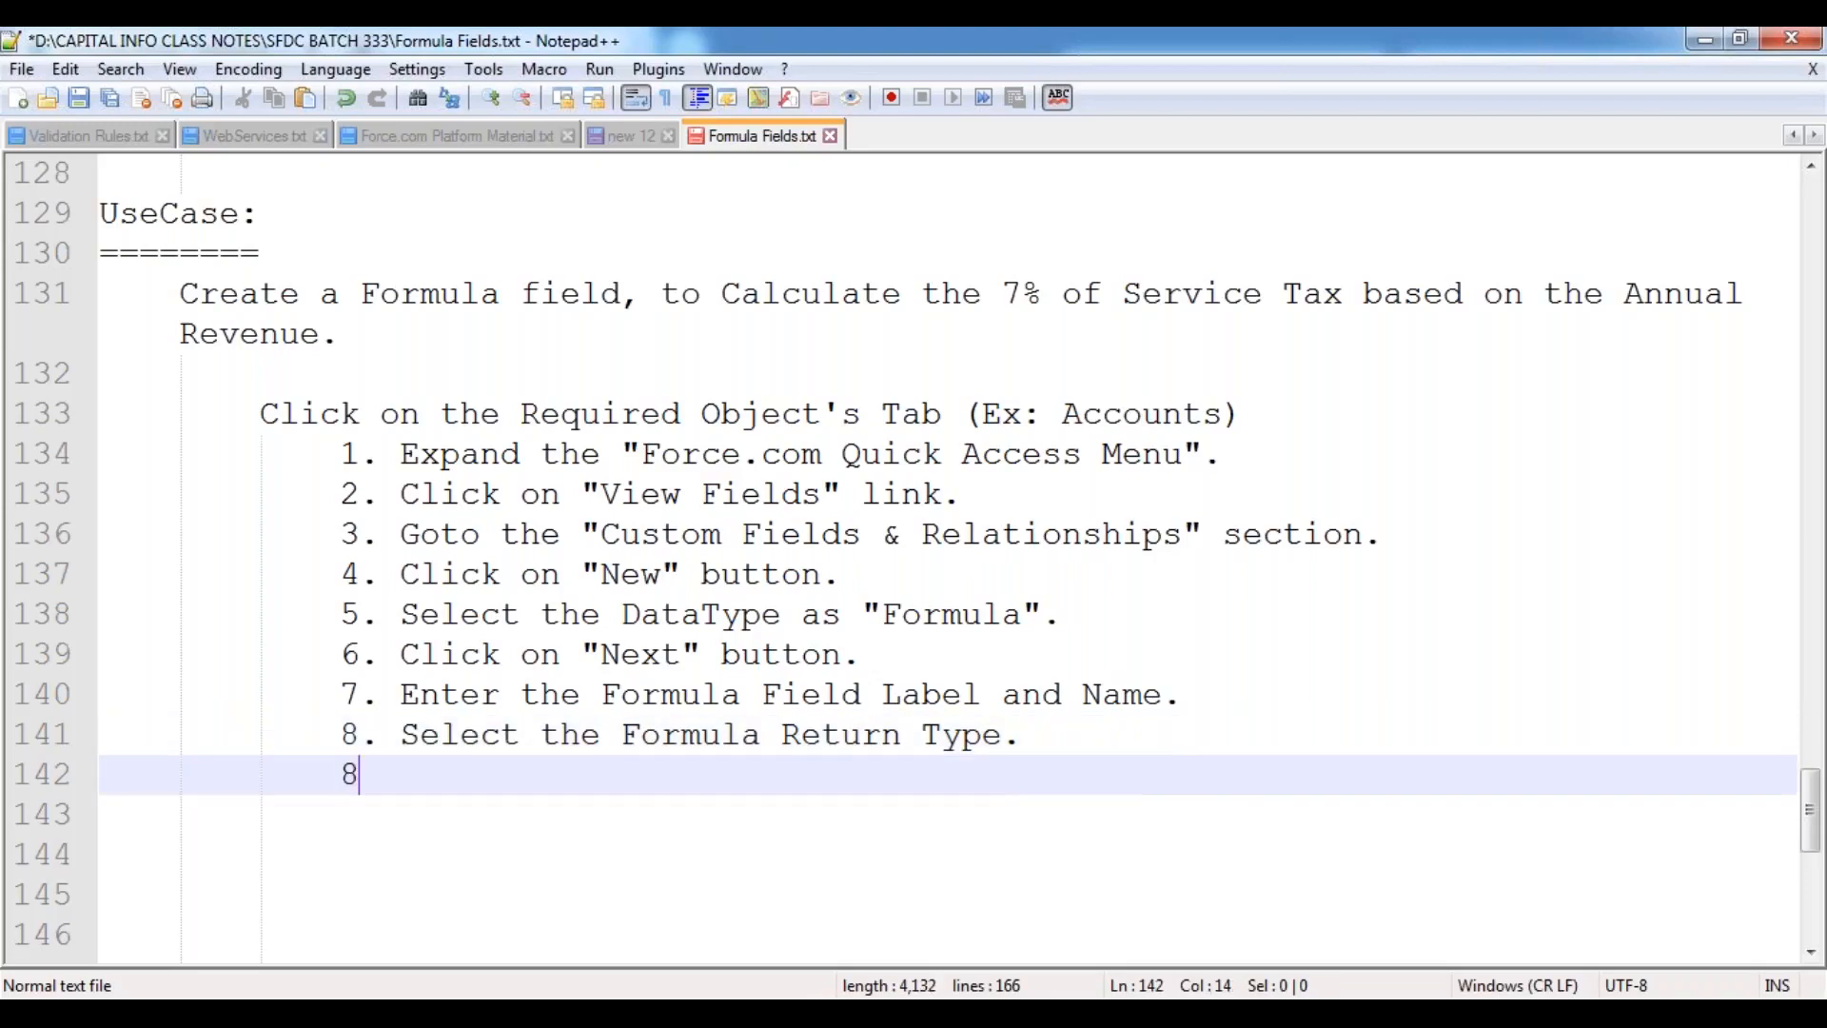
{"action": "key", "text": "BackSpace"}
{"action": "type", "text": "9. Clic"}
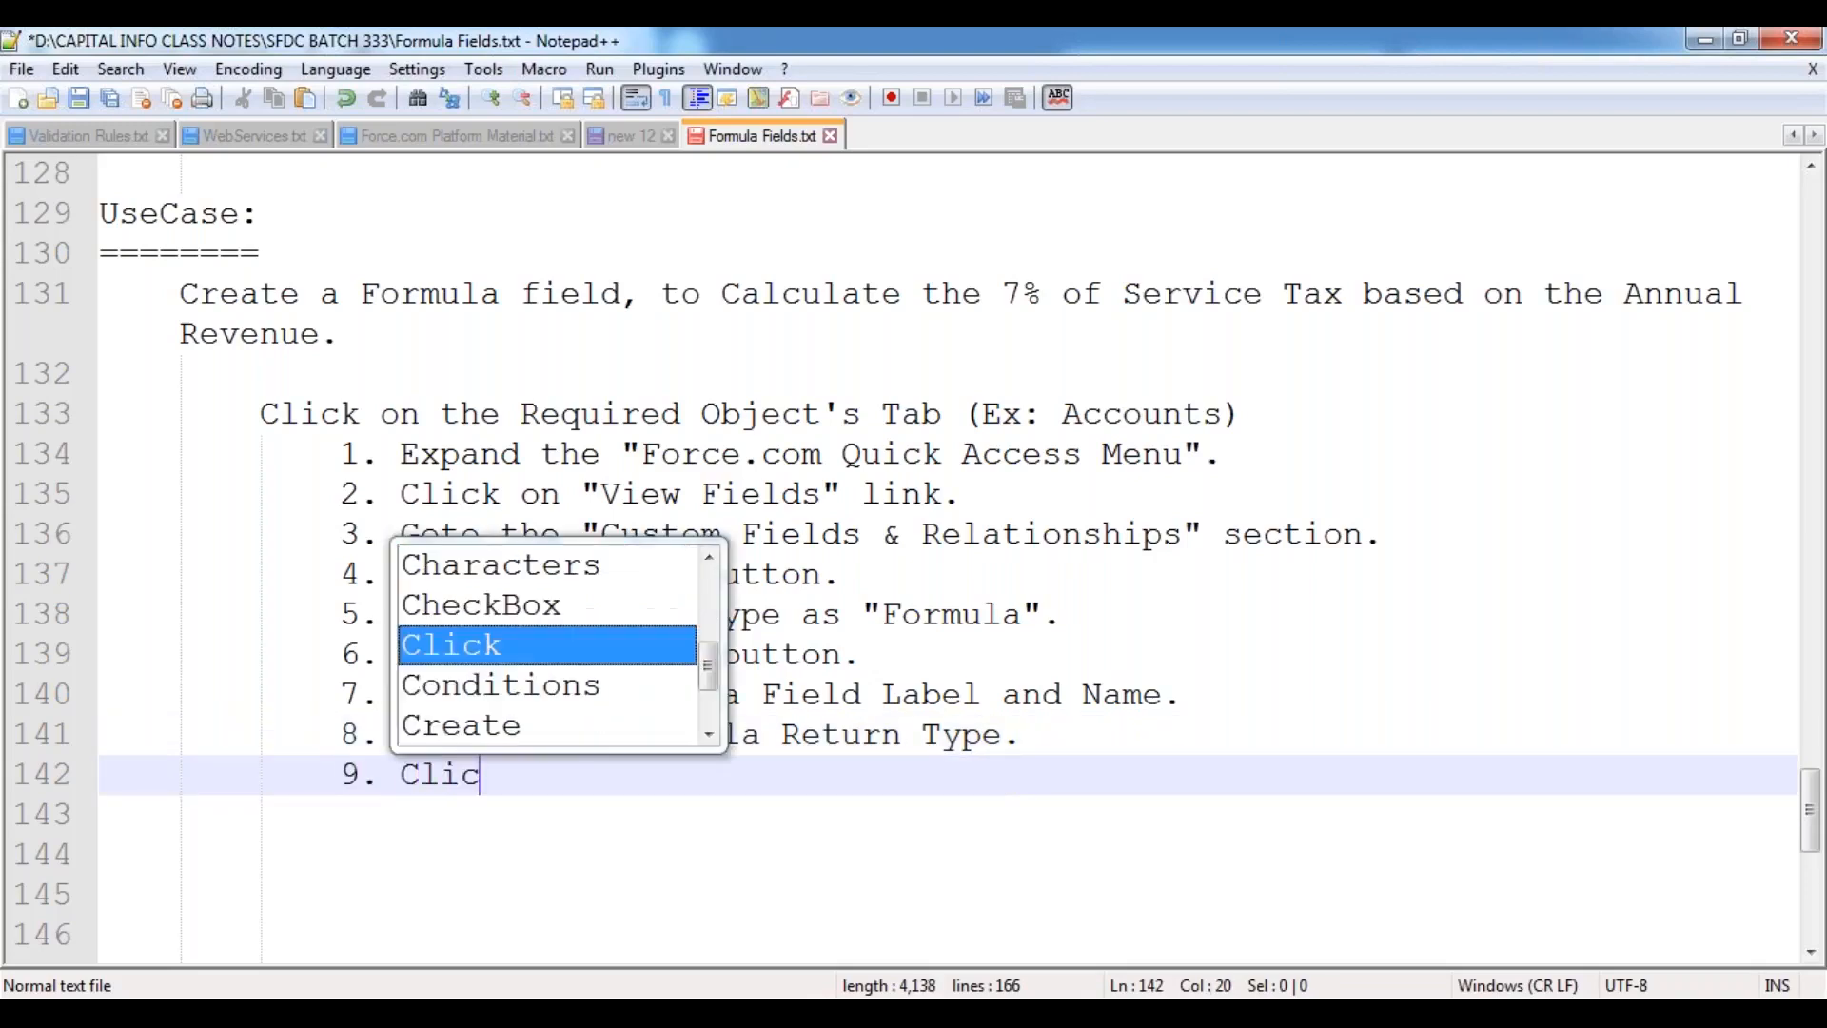
{"action": "key", "text": "BackSpace"}
{"action": "type", "text": "k on \"Ne"}
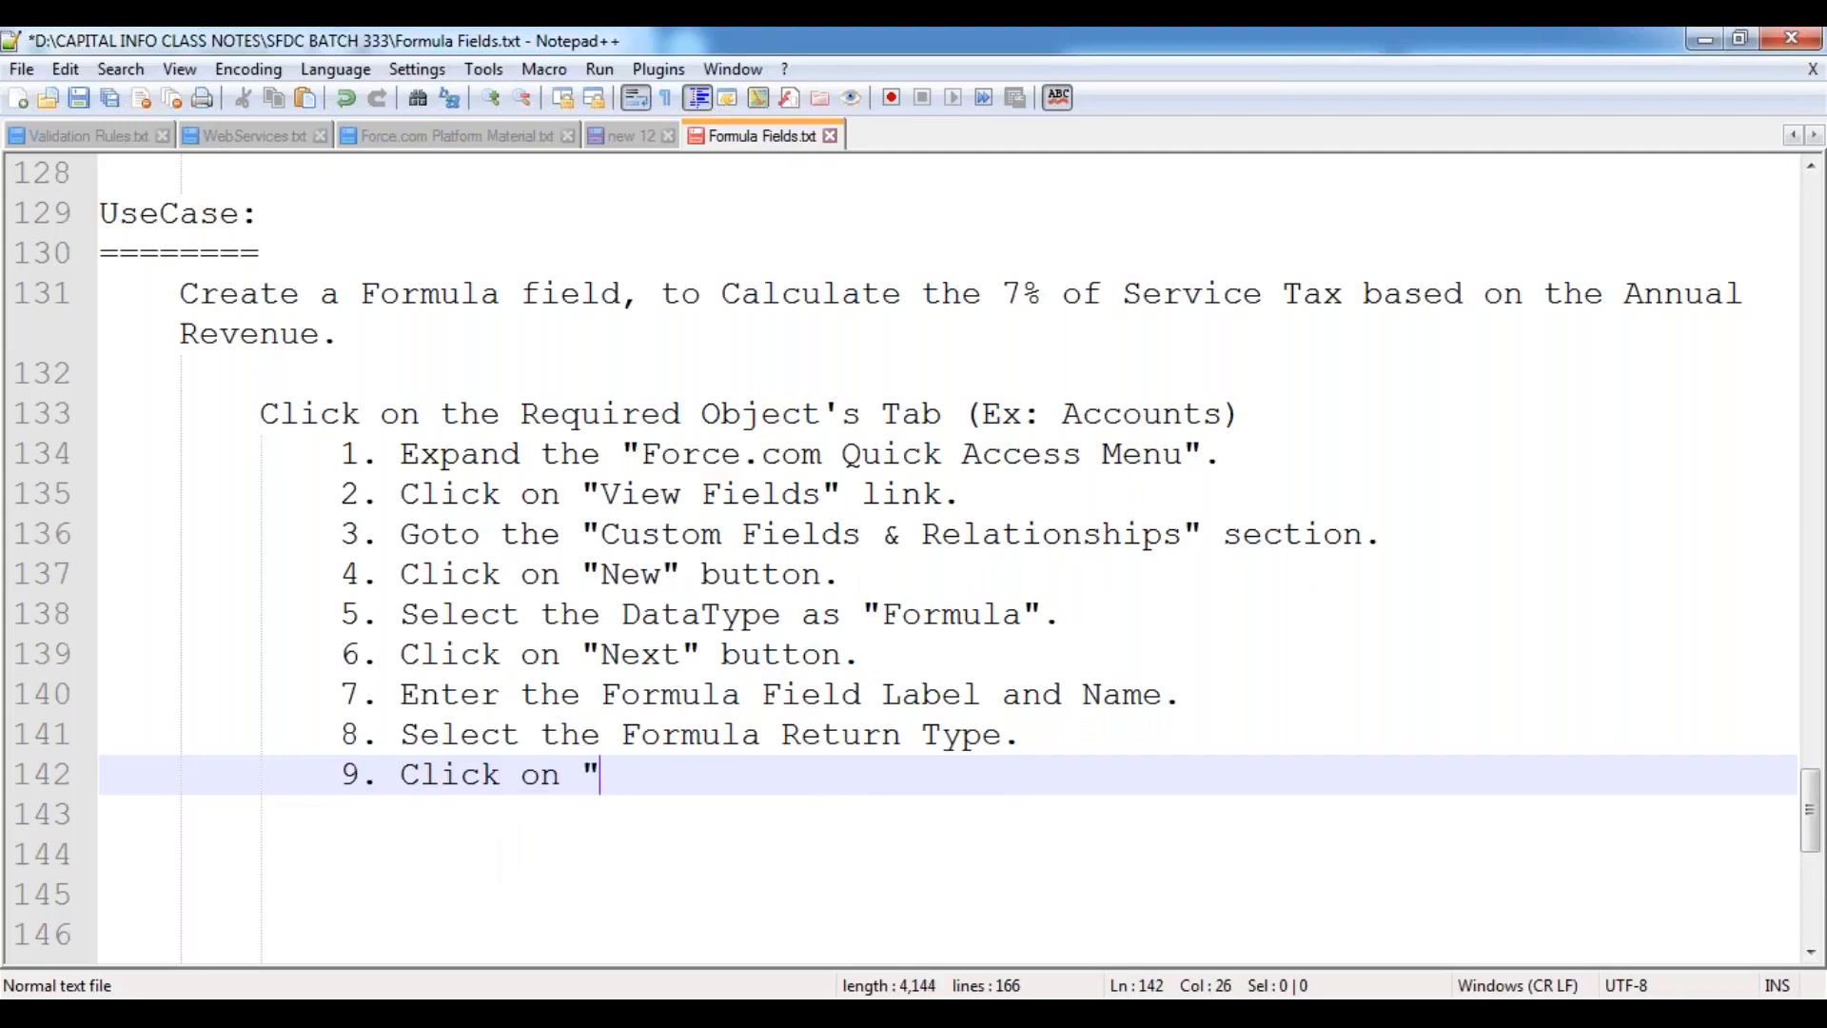
{"action": "type", "text": "xt\" b"}
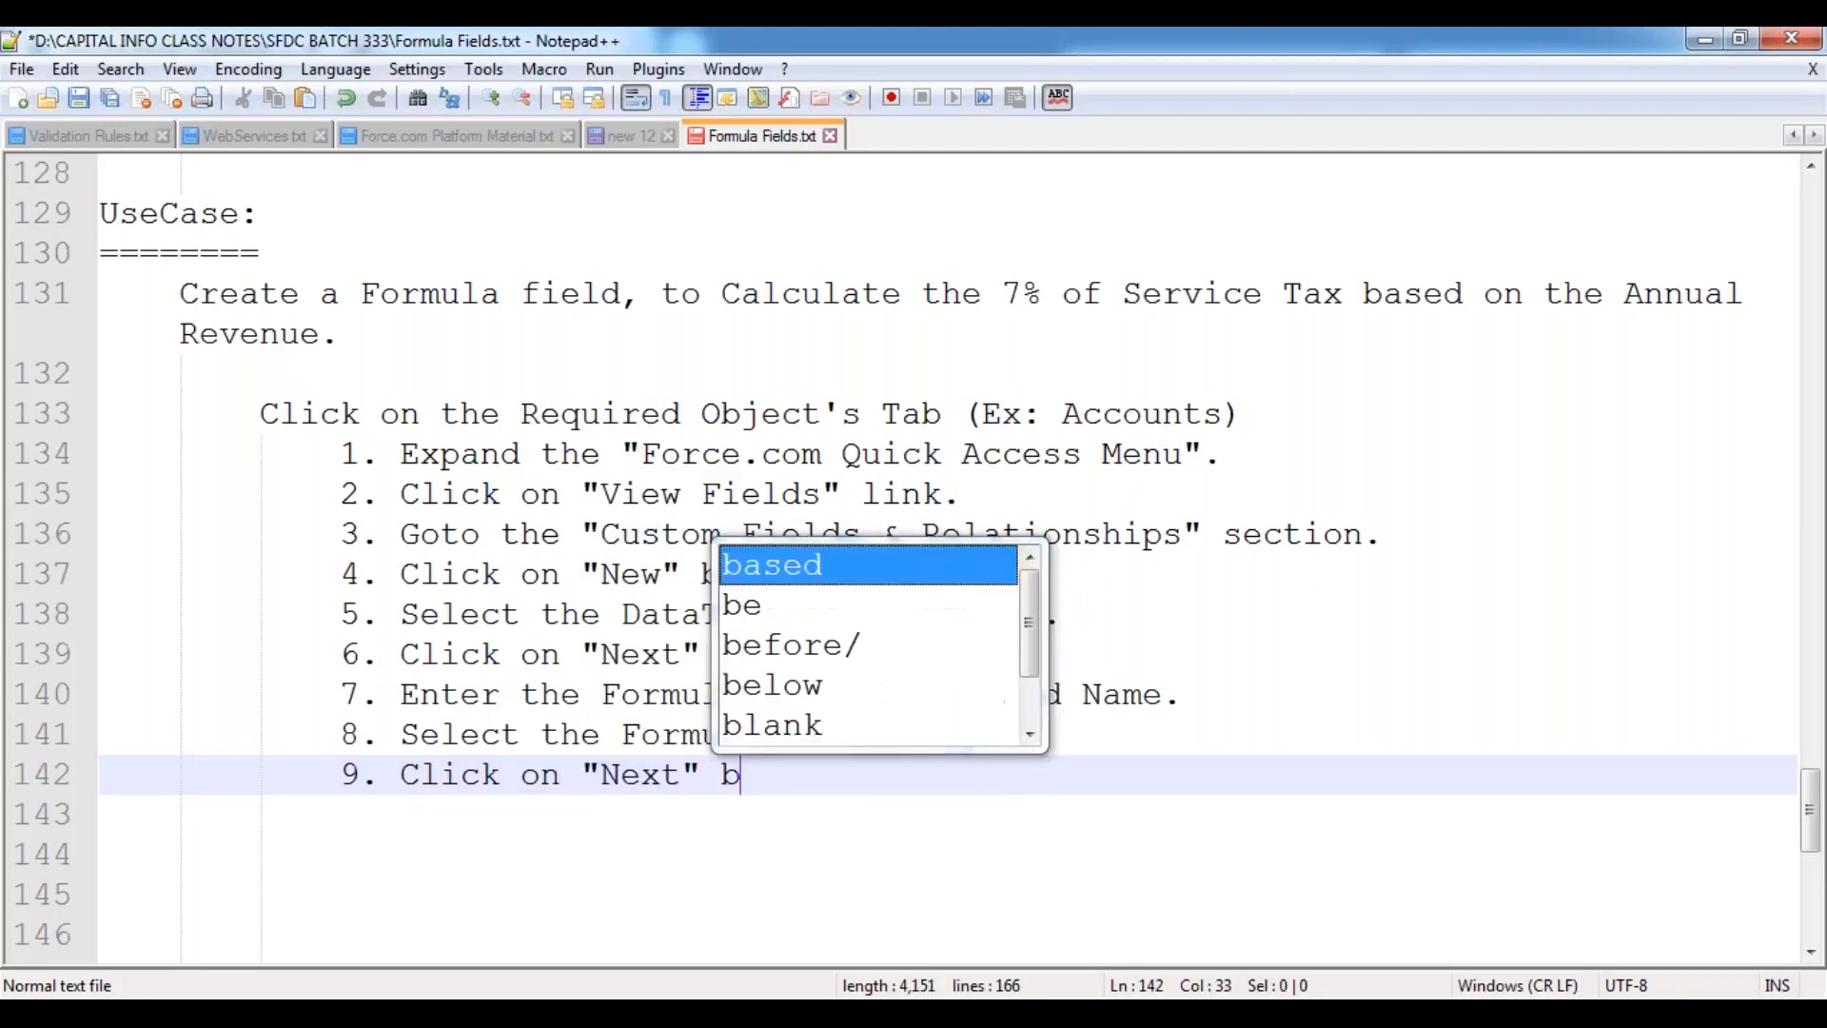
{"action": "type", "text": "utton."}
Step: Add item 10 to the numbered list, reading 'Enter the Formula, inside the Formula Editor.'
{"action": "key", "text": "Return"}
{"action": "type", "text": "10"}
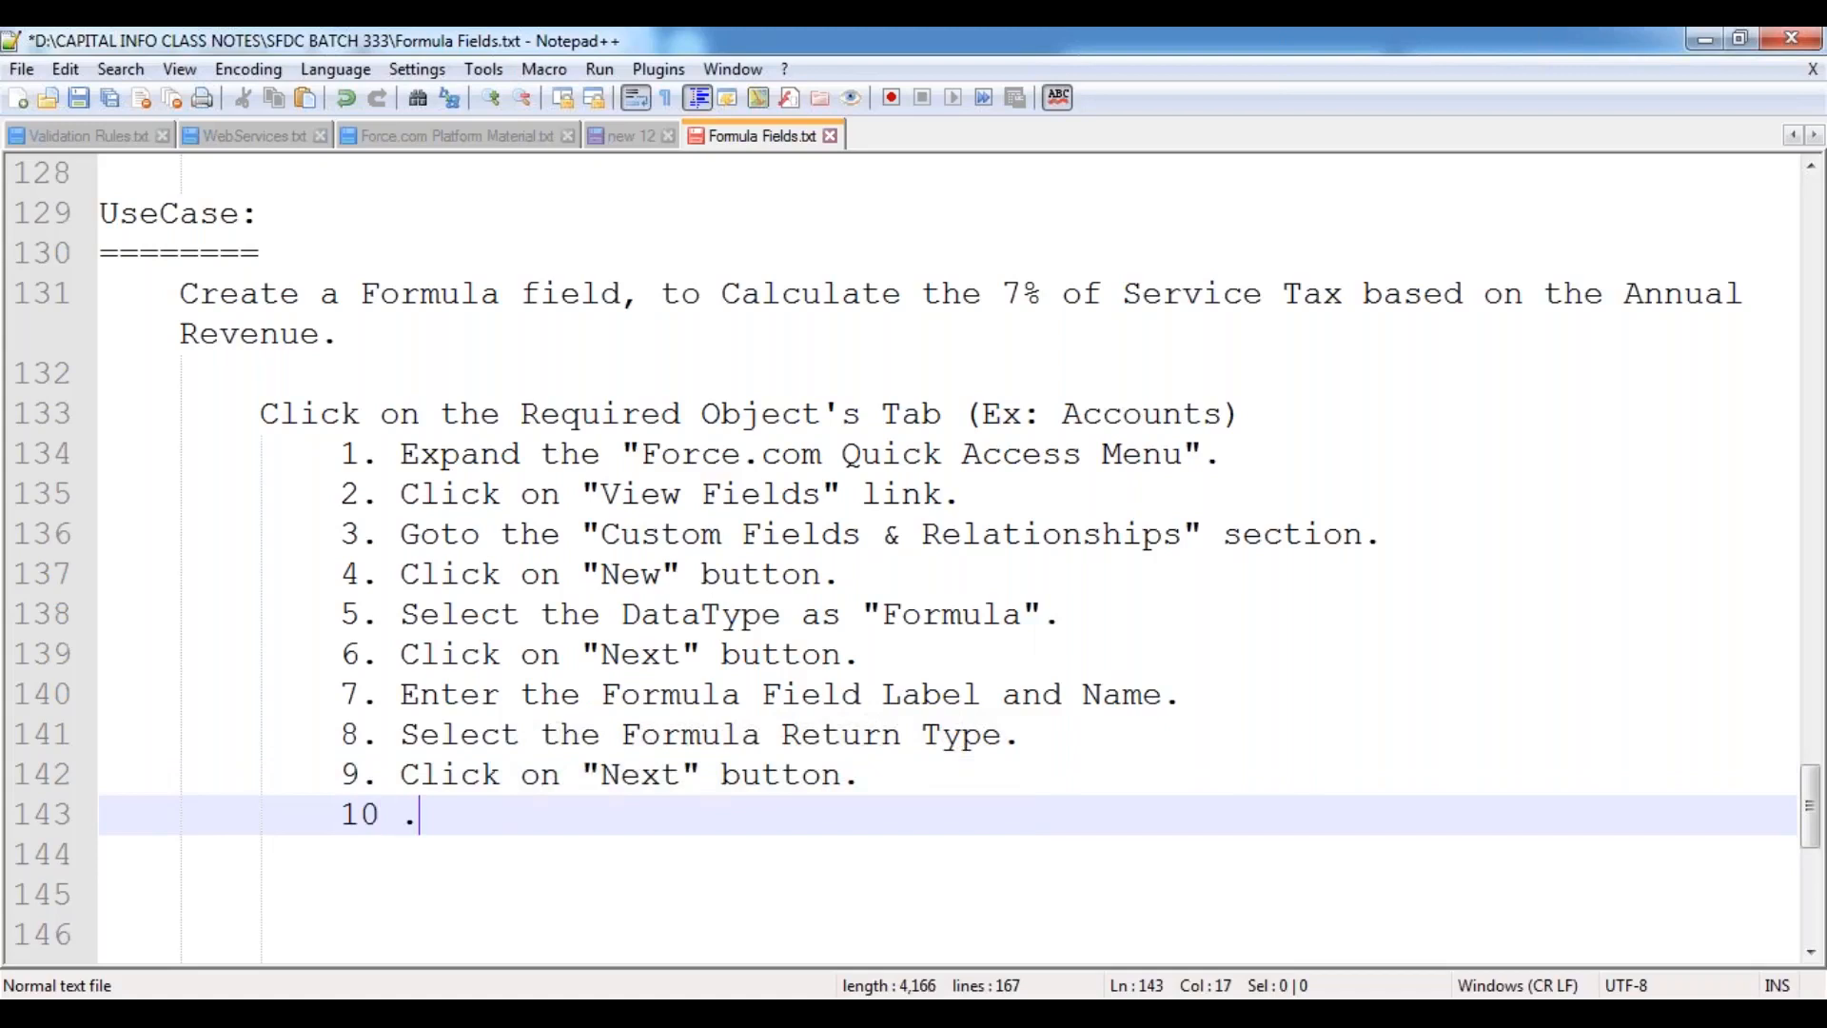
{"action": "key", "text": "BackSpace"}
{"action": "type", "text": ". Ente rthe"}
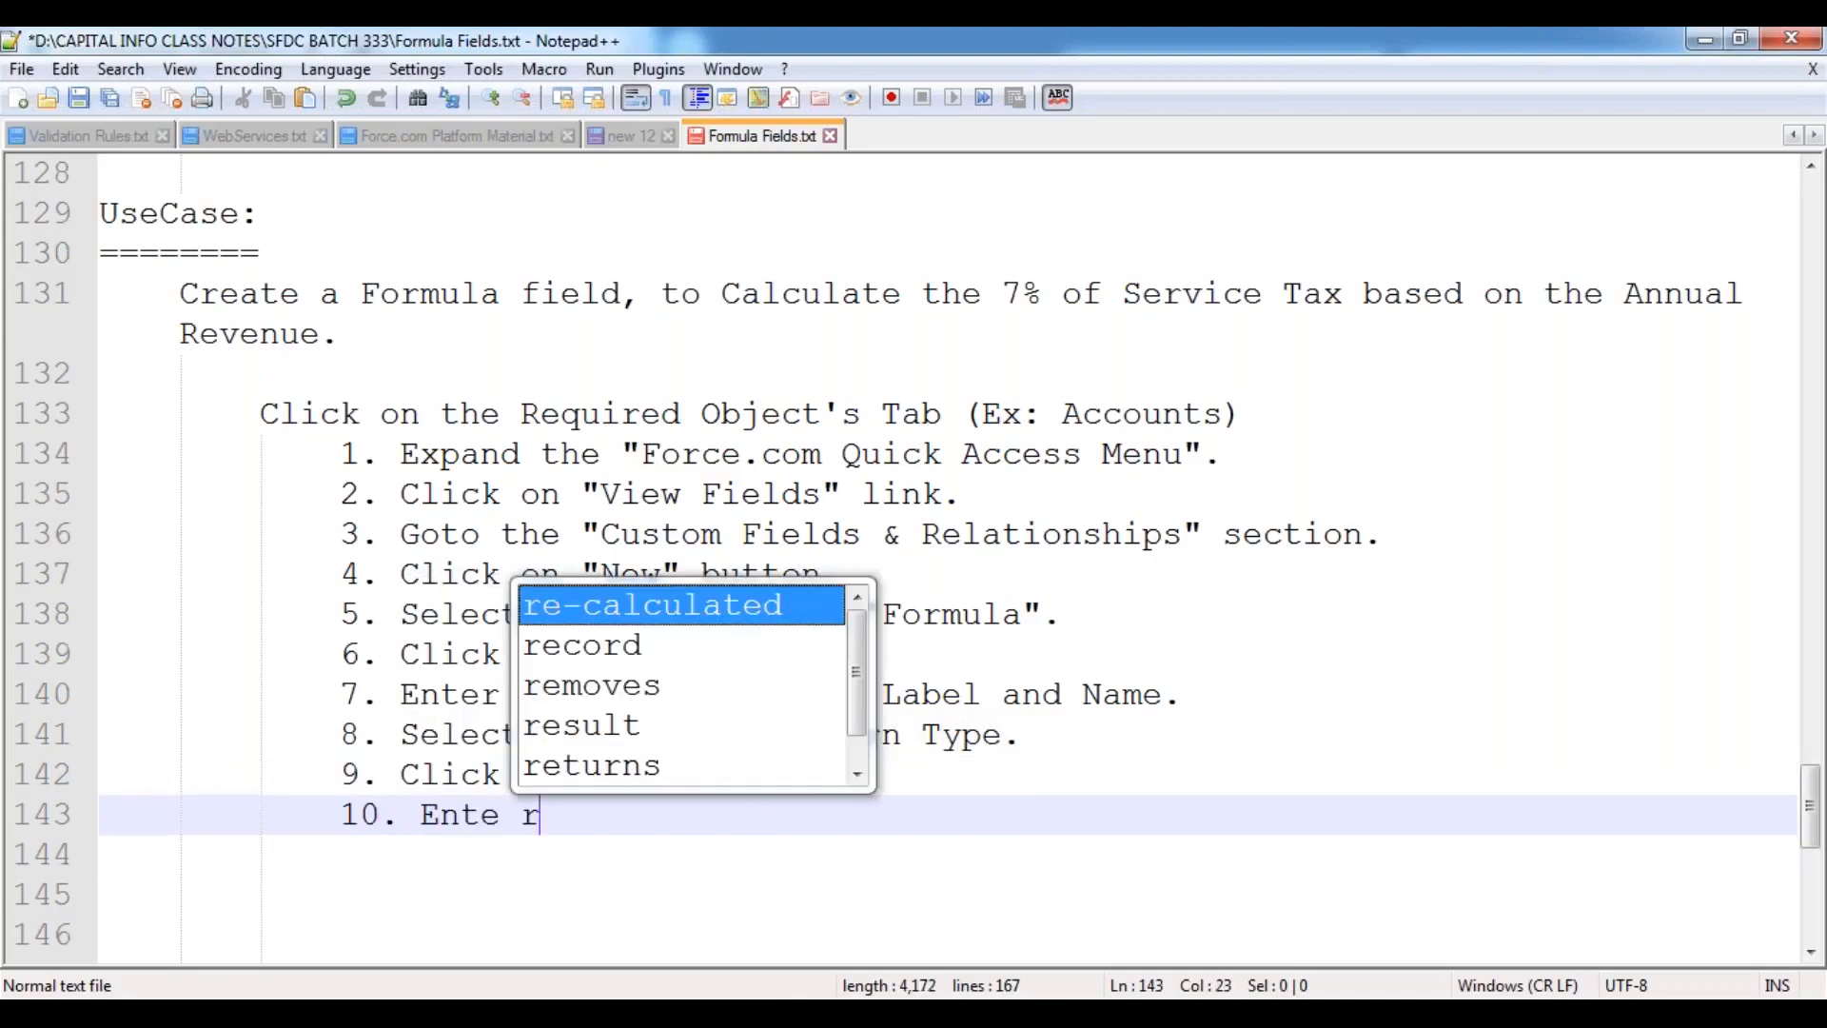
{"action": "key", "text": "BackSpace"}
{"action": "key", "text": "BackSpace"}
{"action": "key", "text": "BackSpace"}
{"action": "key", "text": "BackSpace"}
{"action": "key", "text": "BackSpace"}
{"action": "key", "text": "BackSpace"}
{"action": "type", "text": "r the "}
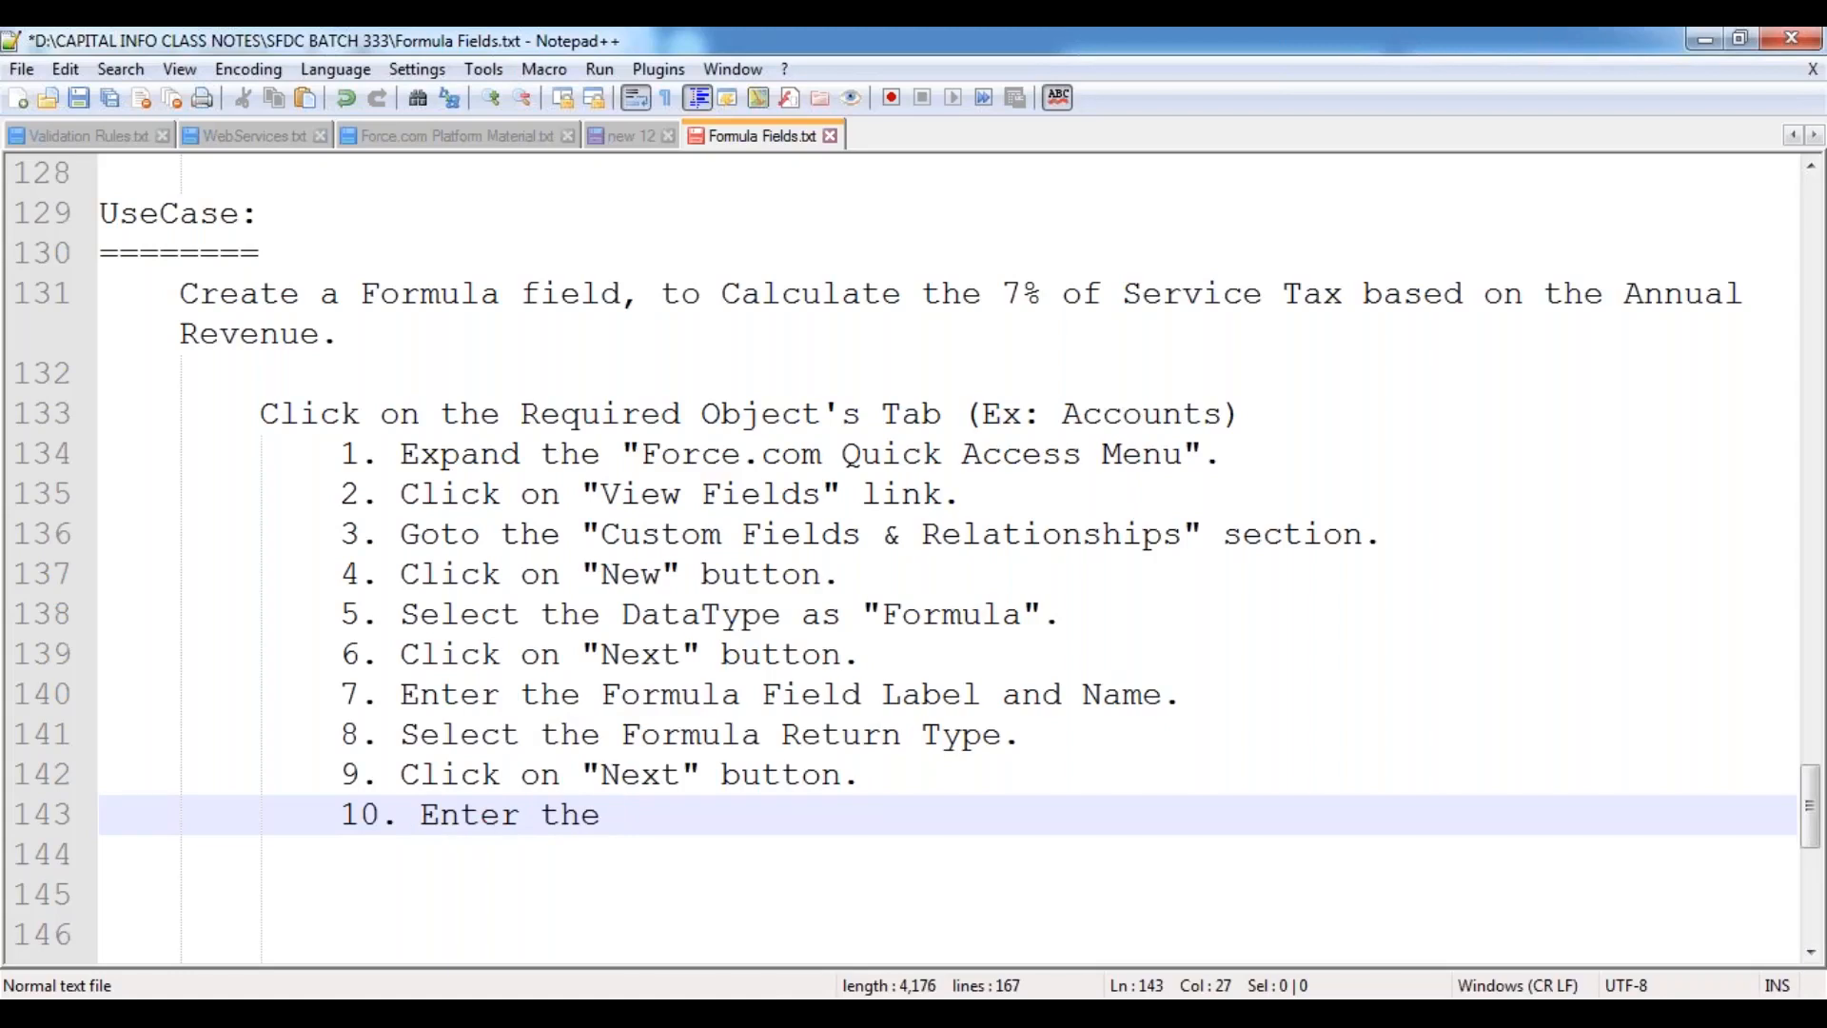
{"action": "type", "text": "Formula, inside the Formula Editor."}
Step: Add item 11 to the numbered list, reading 'Click on "Check Syntax" button, to verify the Syntax.'
{"action": "key", "text": "Return"}
{"action": "type", "text": "11. "}
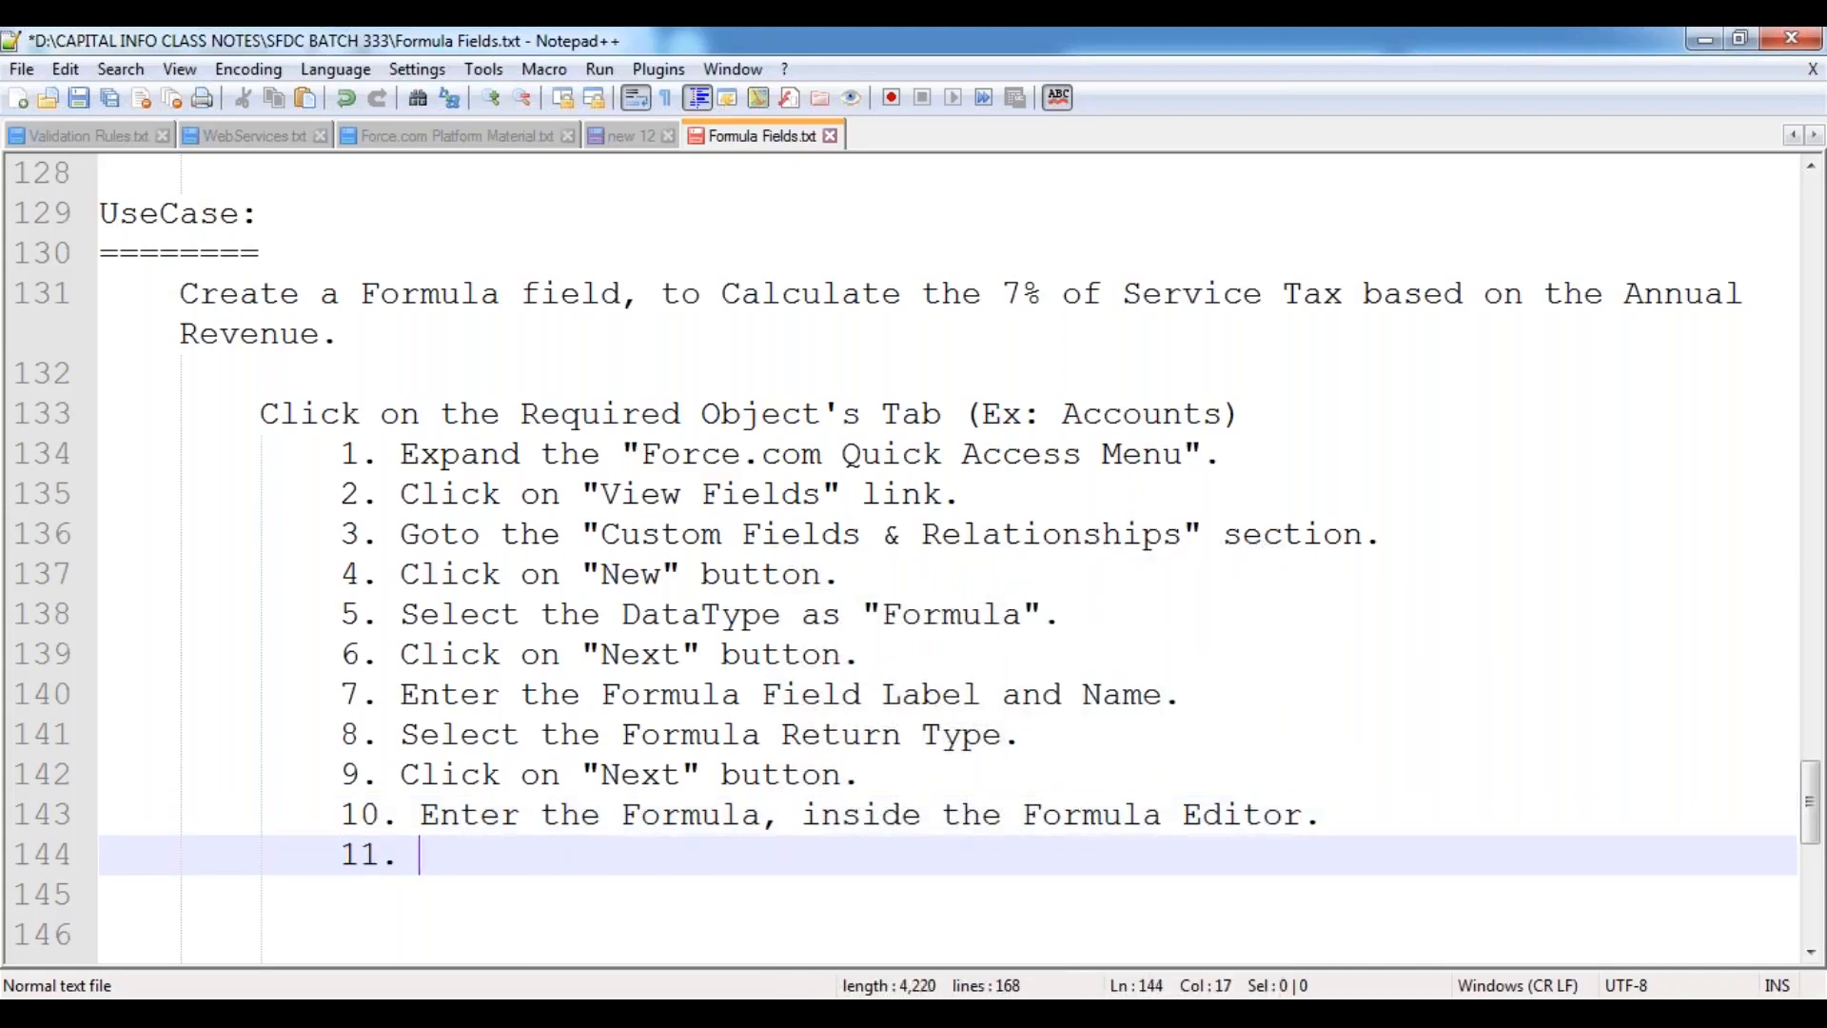
{"action": "type", "text": "Click on \"Check"}
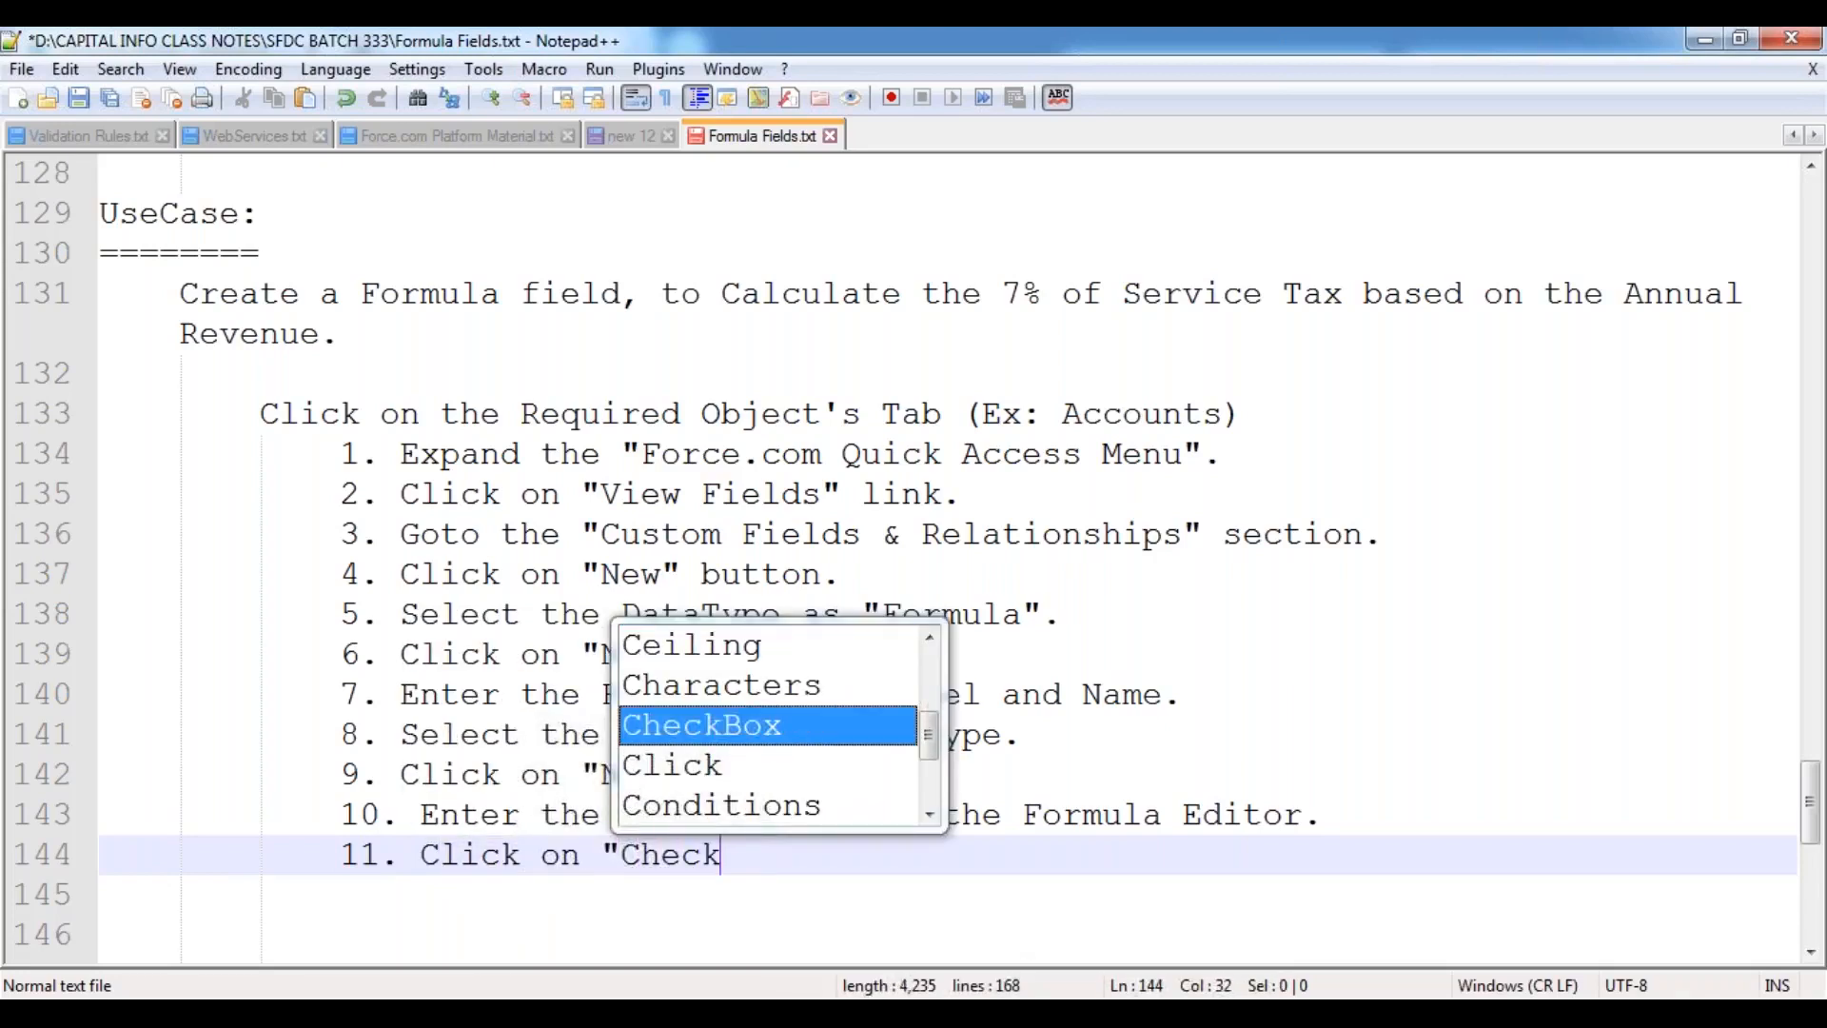
{"action": "type", "text": " Synta"}
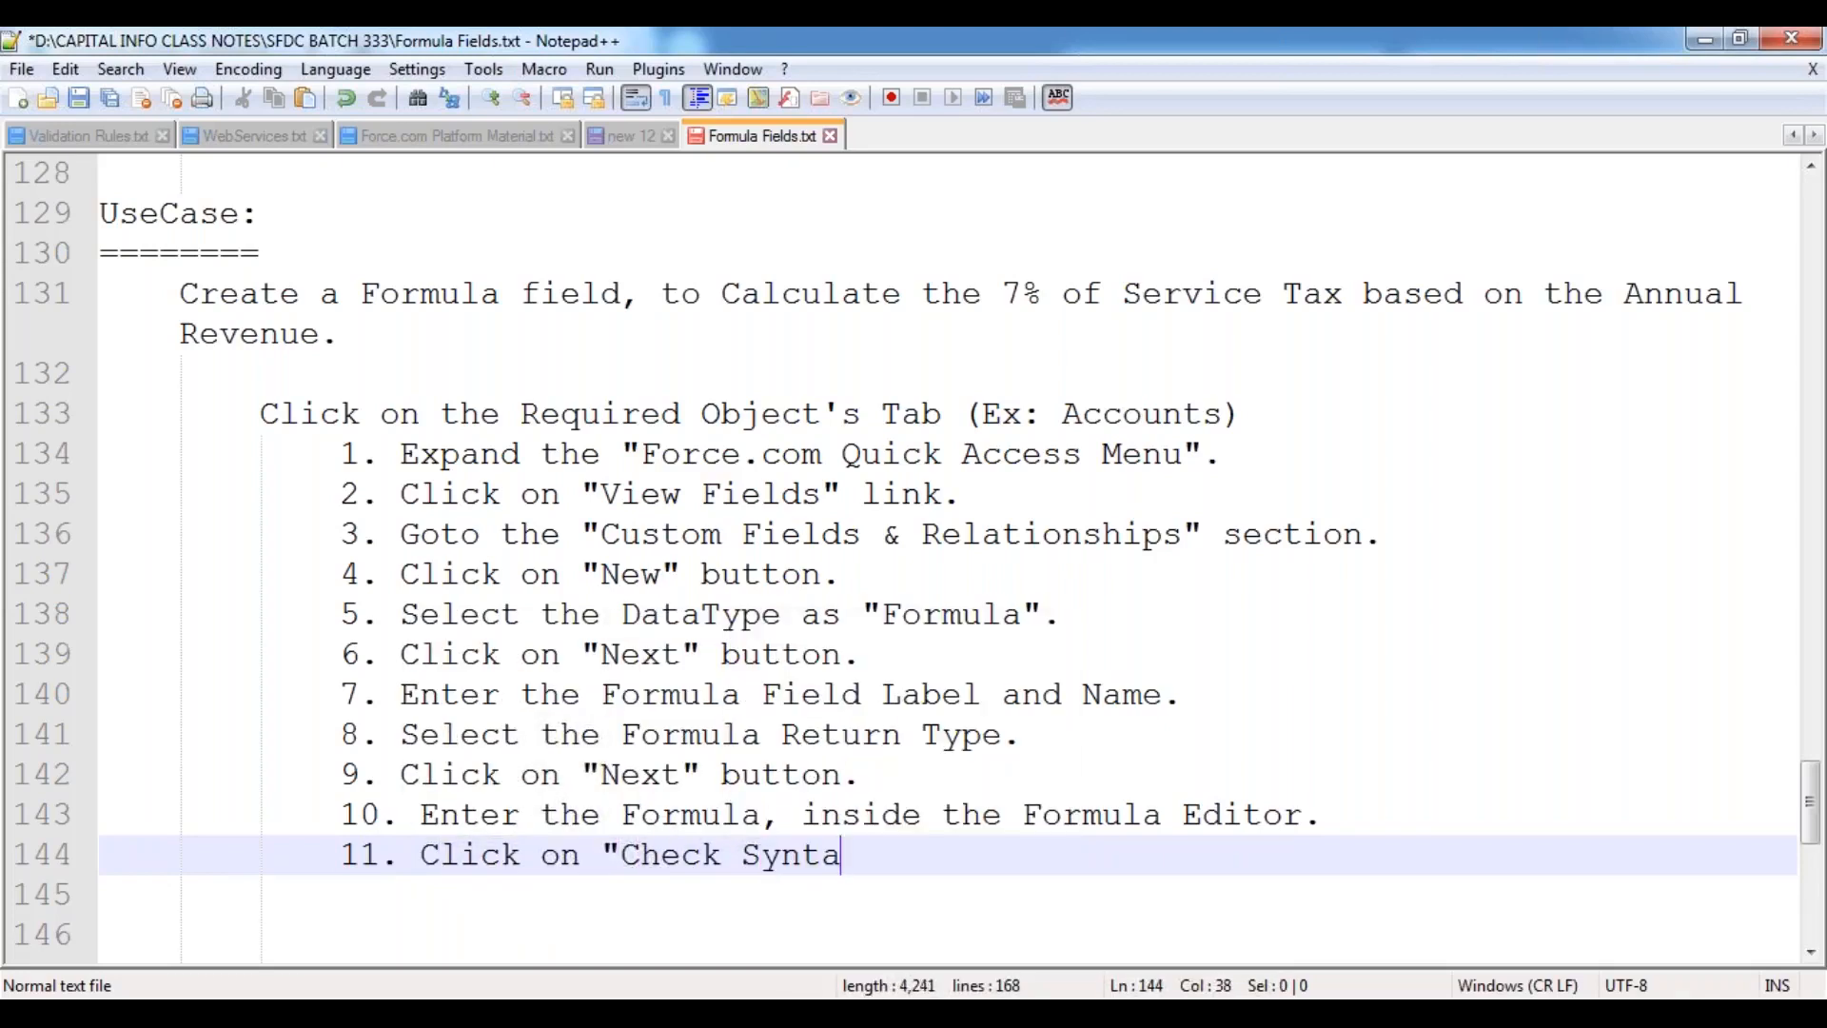
{"action": "type", "text": "x\" button"}
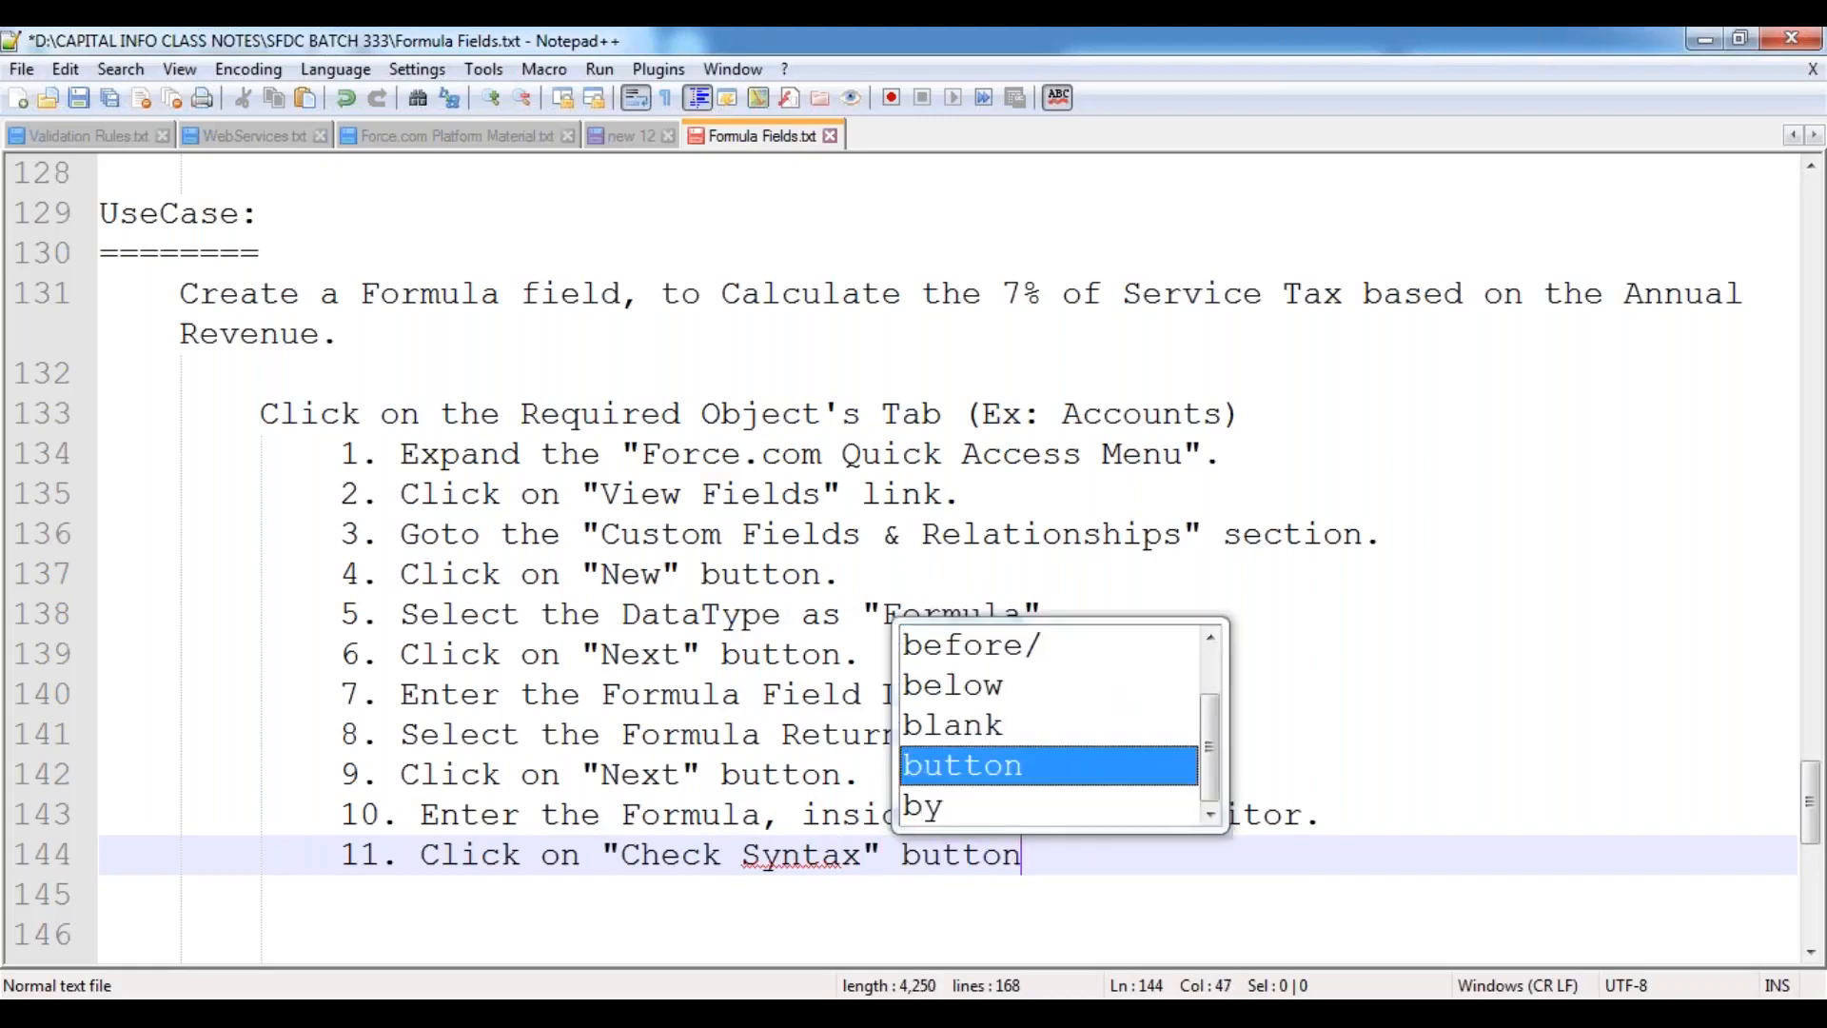
{"action": "type", "text": ", to verify"}
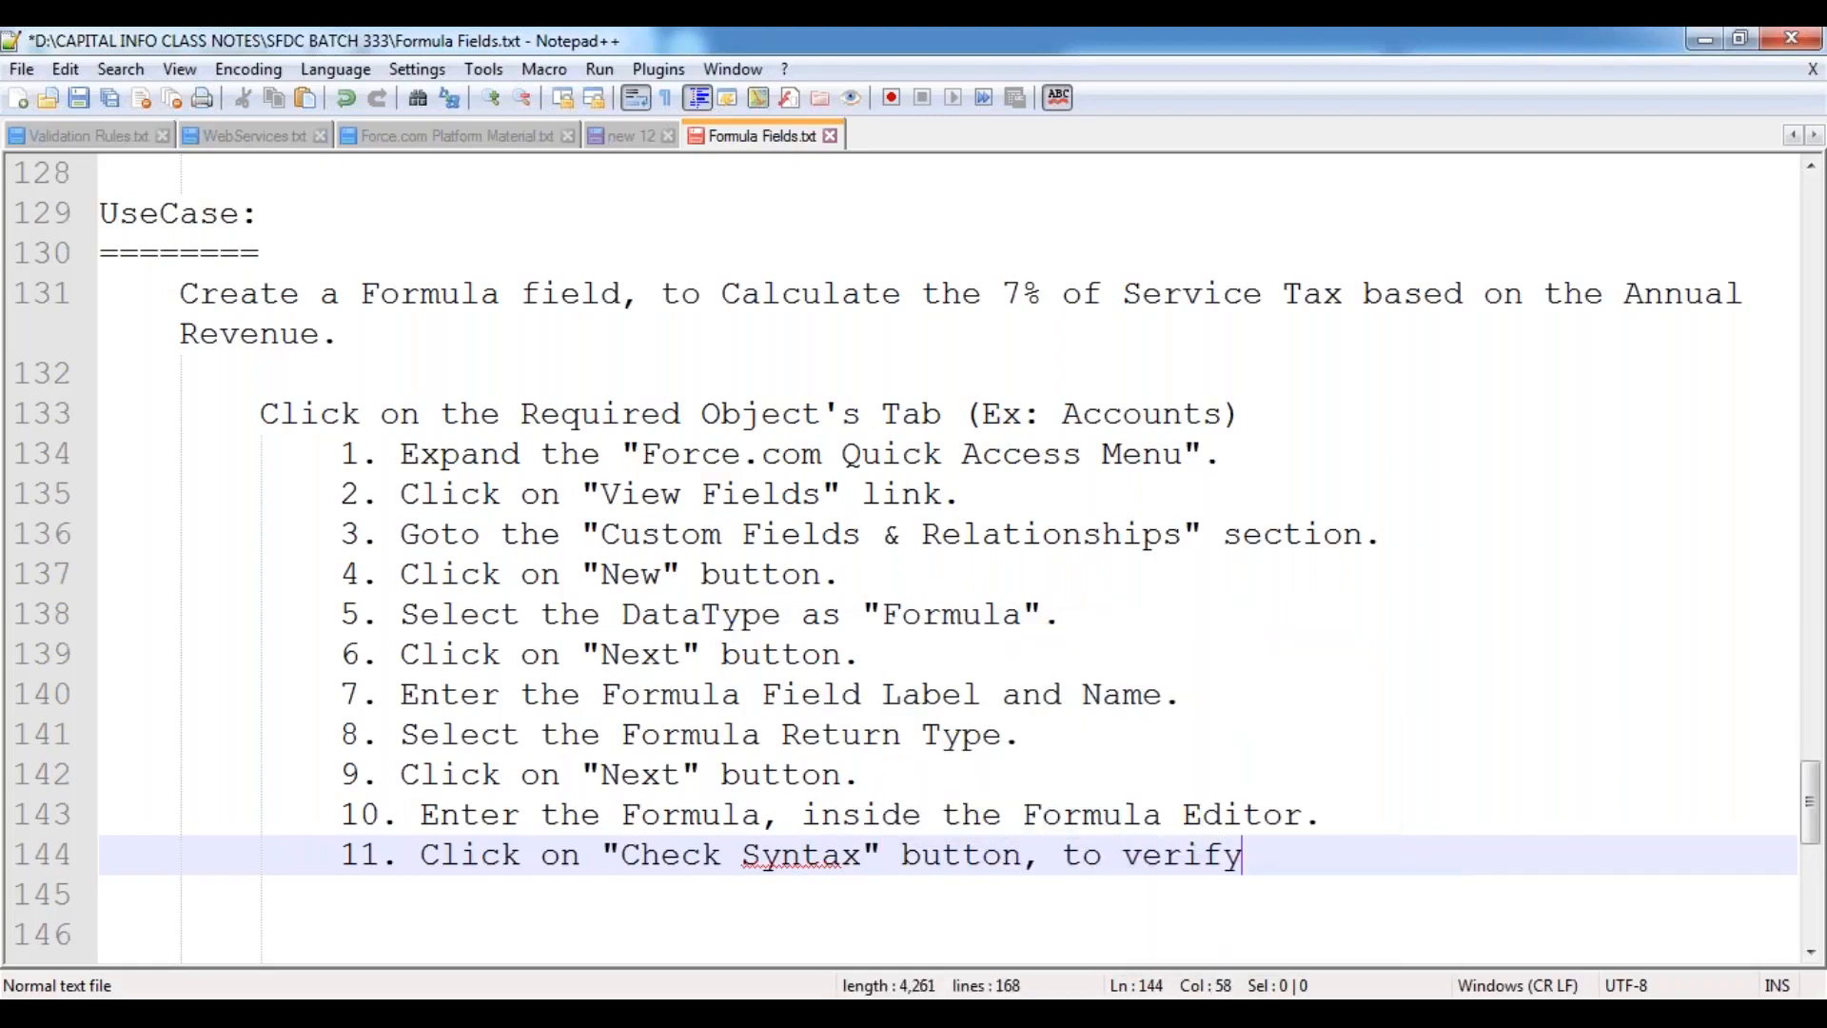
{"action": "type", "text": " the Syntax."}
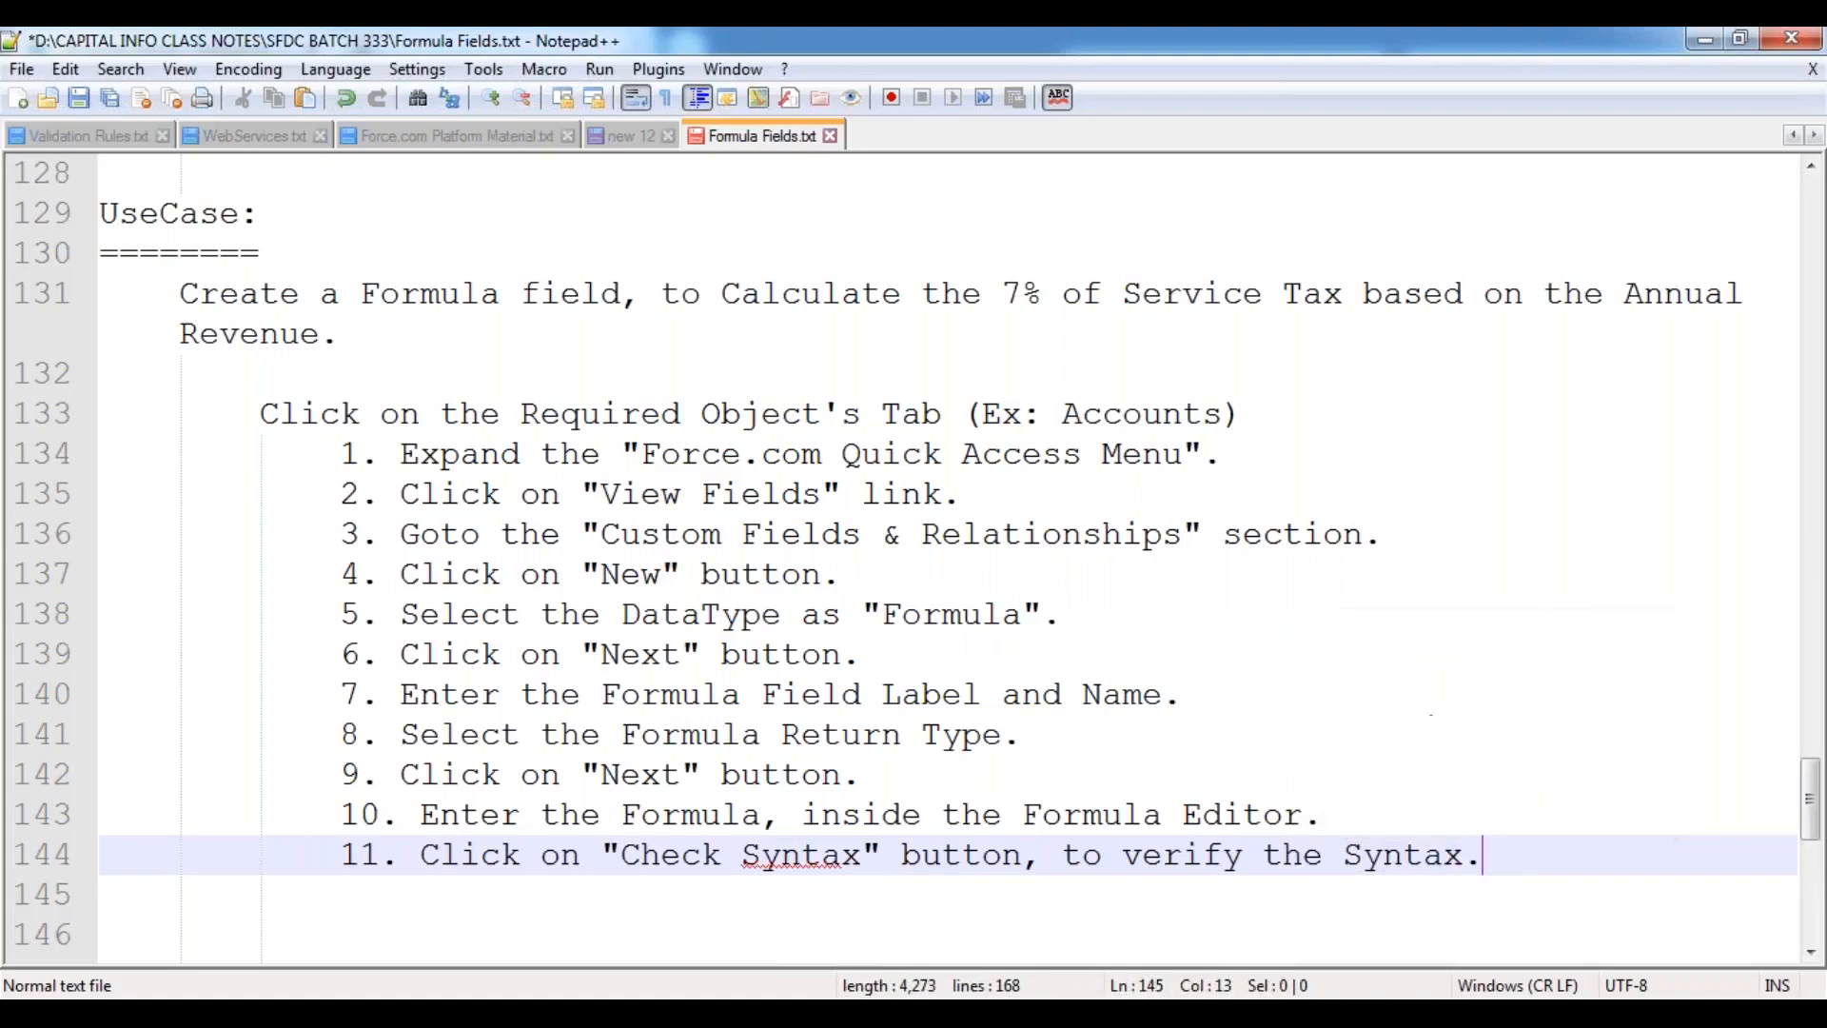
Step: Add item 12 to the numbered list, reading 'Click on "Next" button'
{"action": "key", "text": "Return"}
{"action": "type", "text": "12. "}
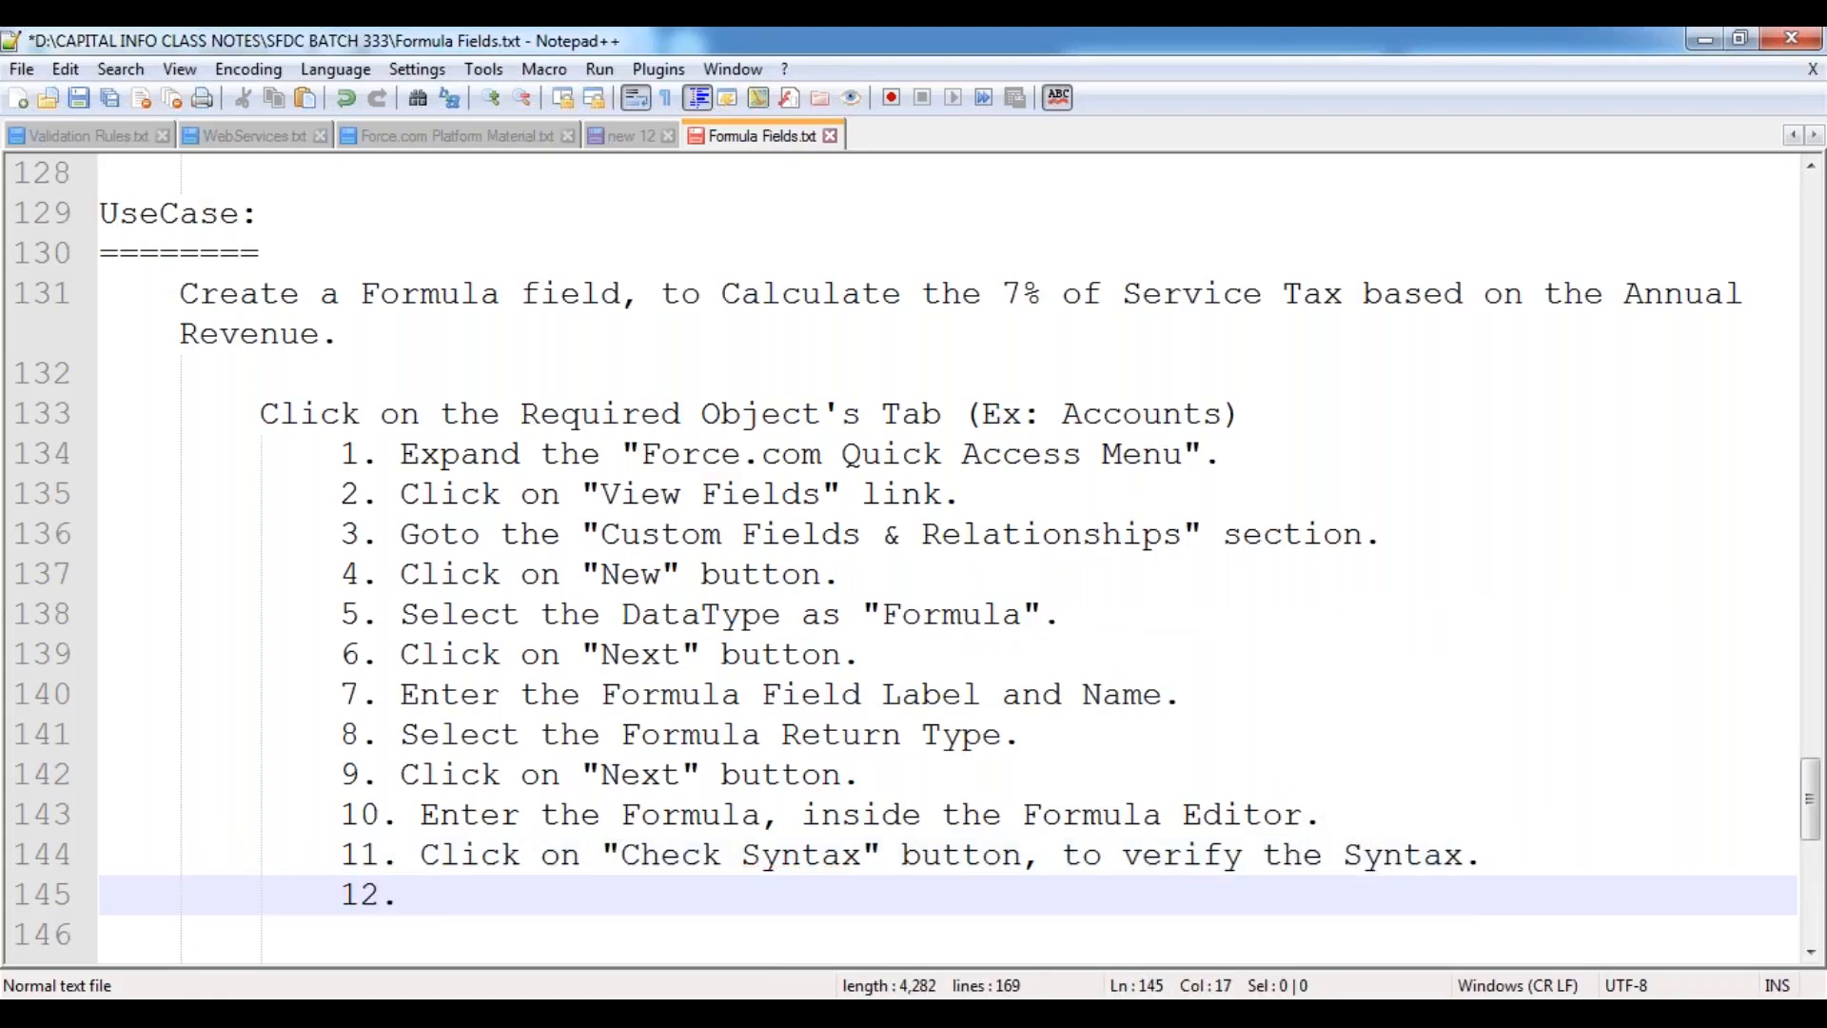
{"action": "type", "text": "Click"}
{"action": "type", "text": "\"Next\""}
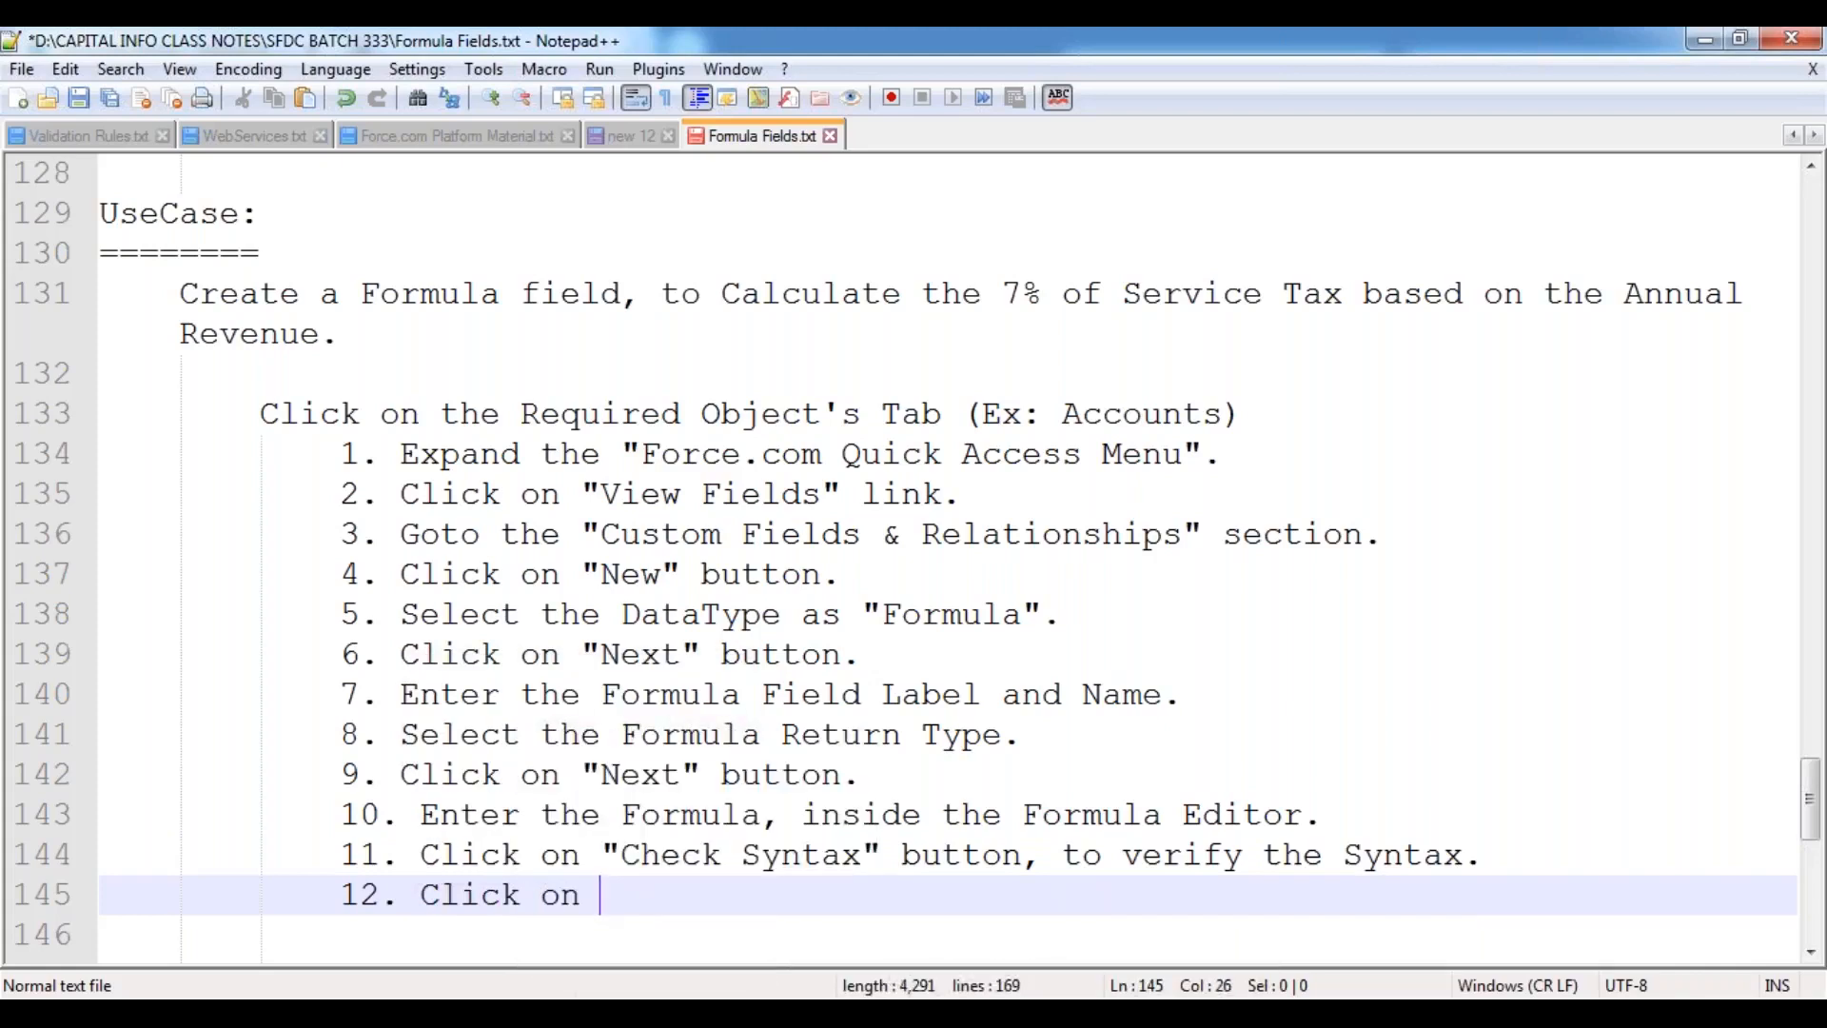
{"action": "type", "text": " button"}
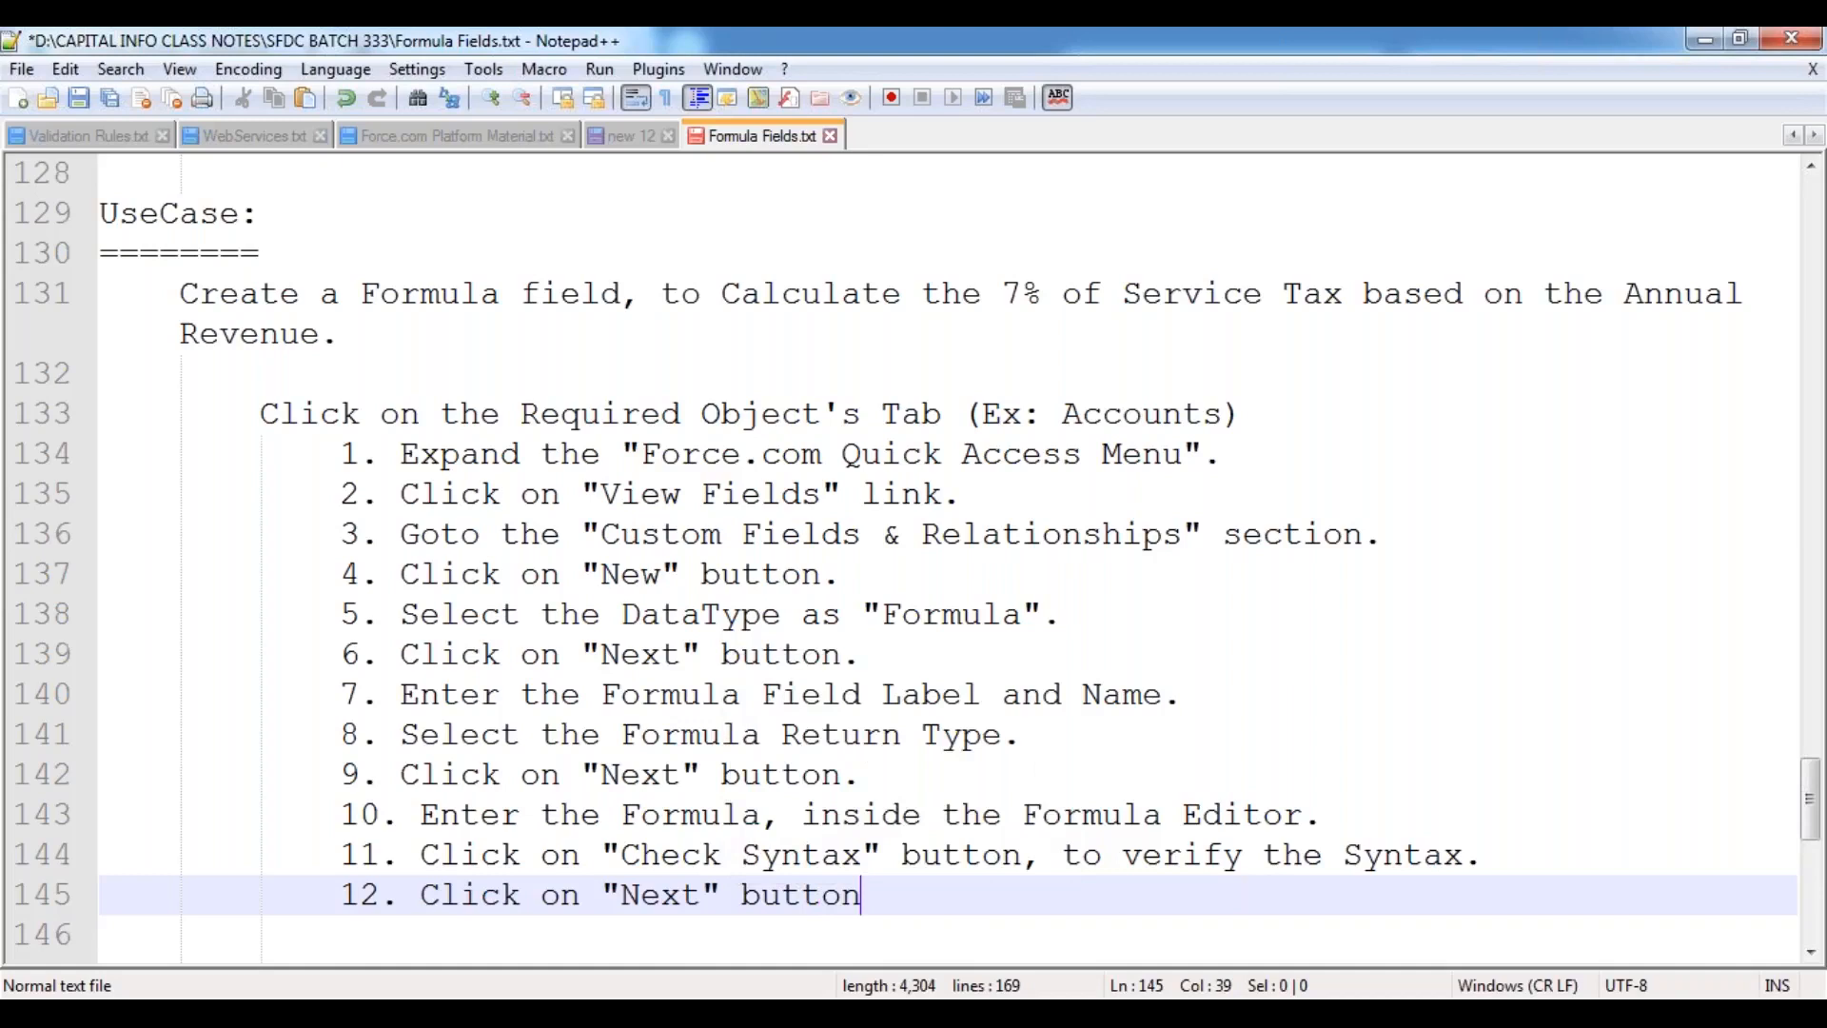
Step: Add item 13 to the list, reading 'Select the "Visible" checkbox, to make the field to be visible to all profile users.'
{"action": "key", "text": "Return"}
{"action": "type", "text": "13."}
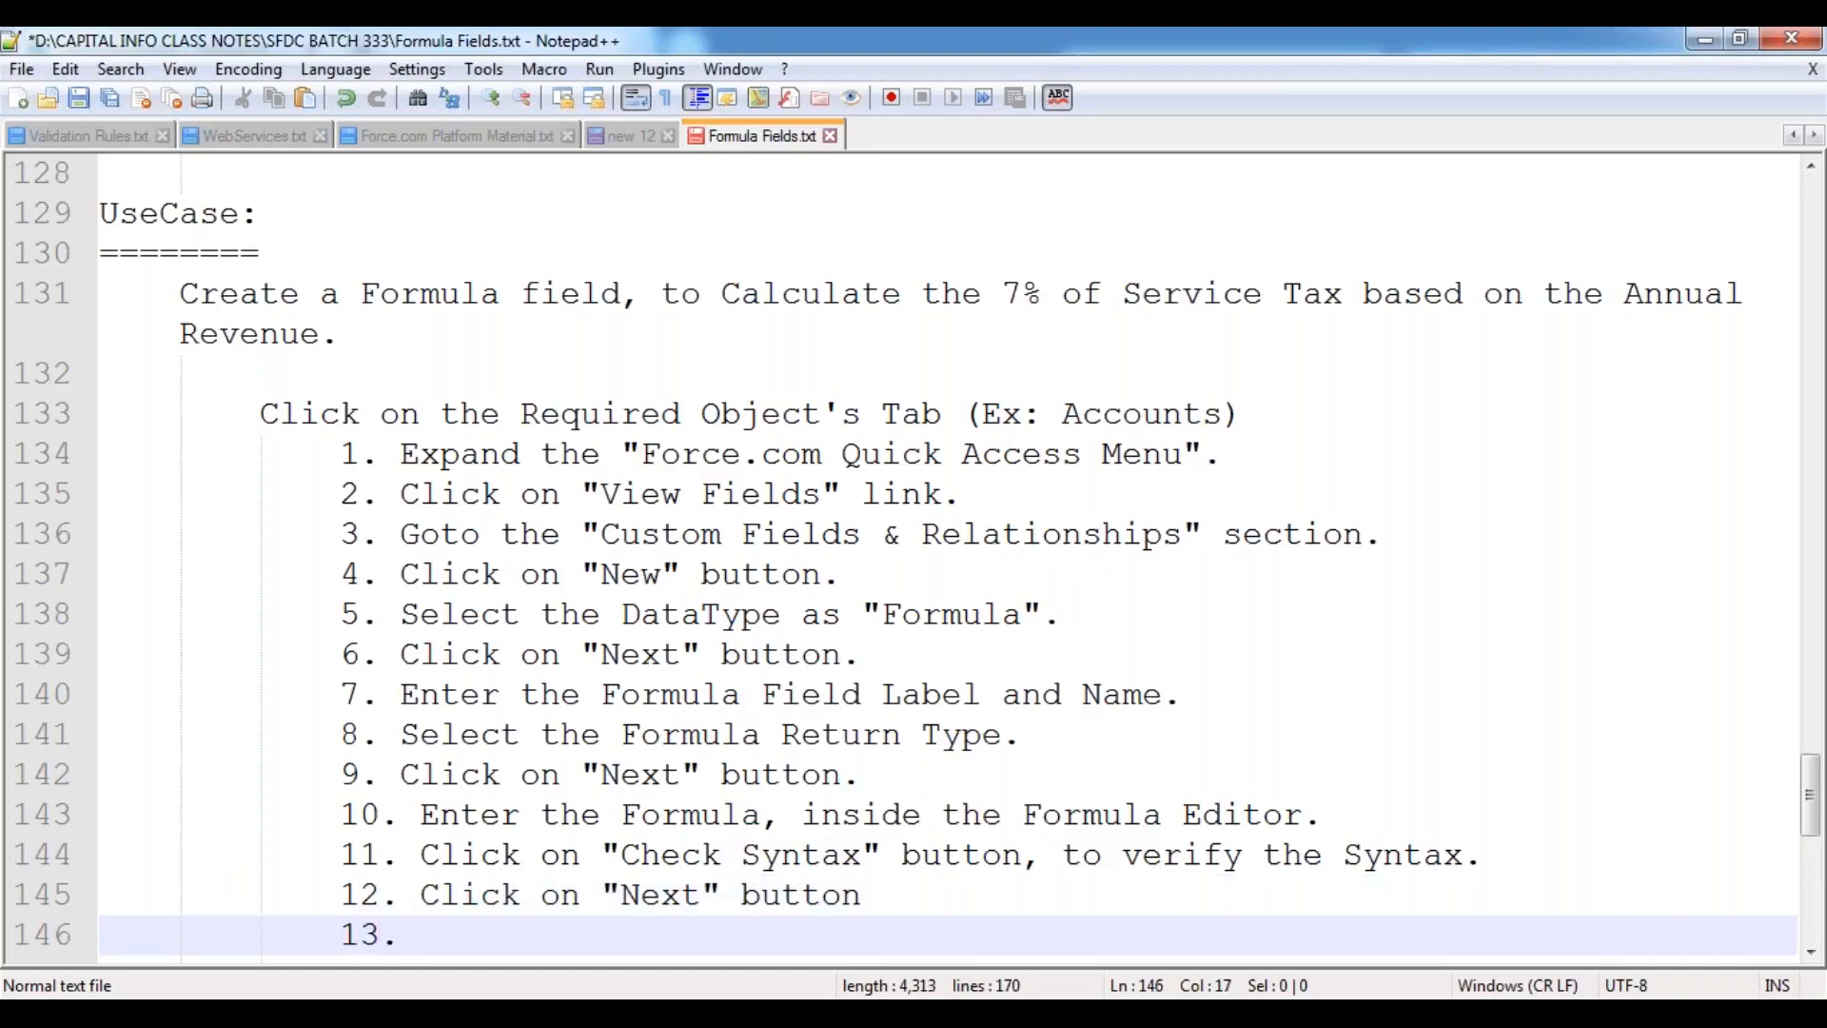
{"action": "scroll", "coordinate": [394, 505], "scroll_direction": "down", "scroll_amount": 2}
{"action": "type", "text": "Sel"}
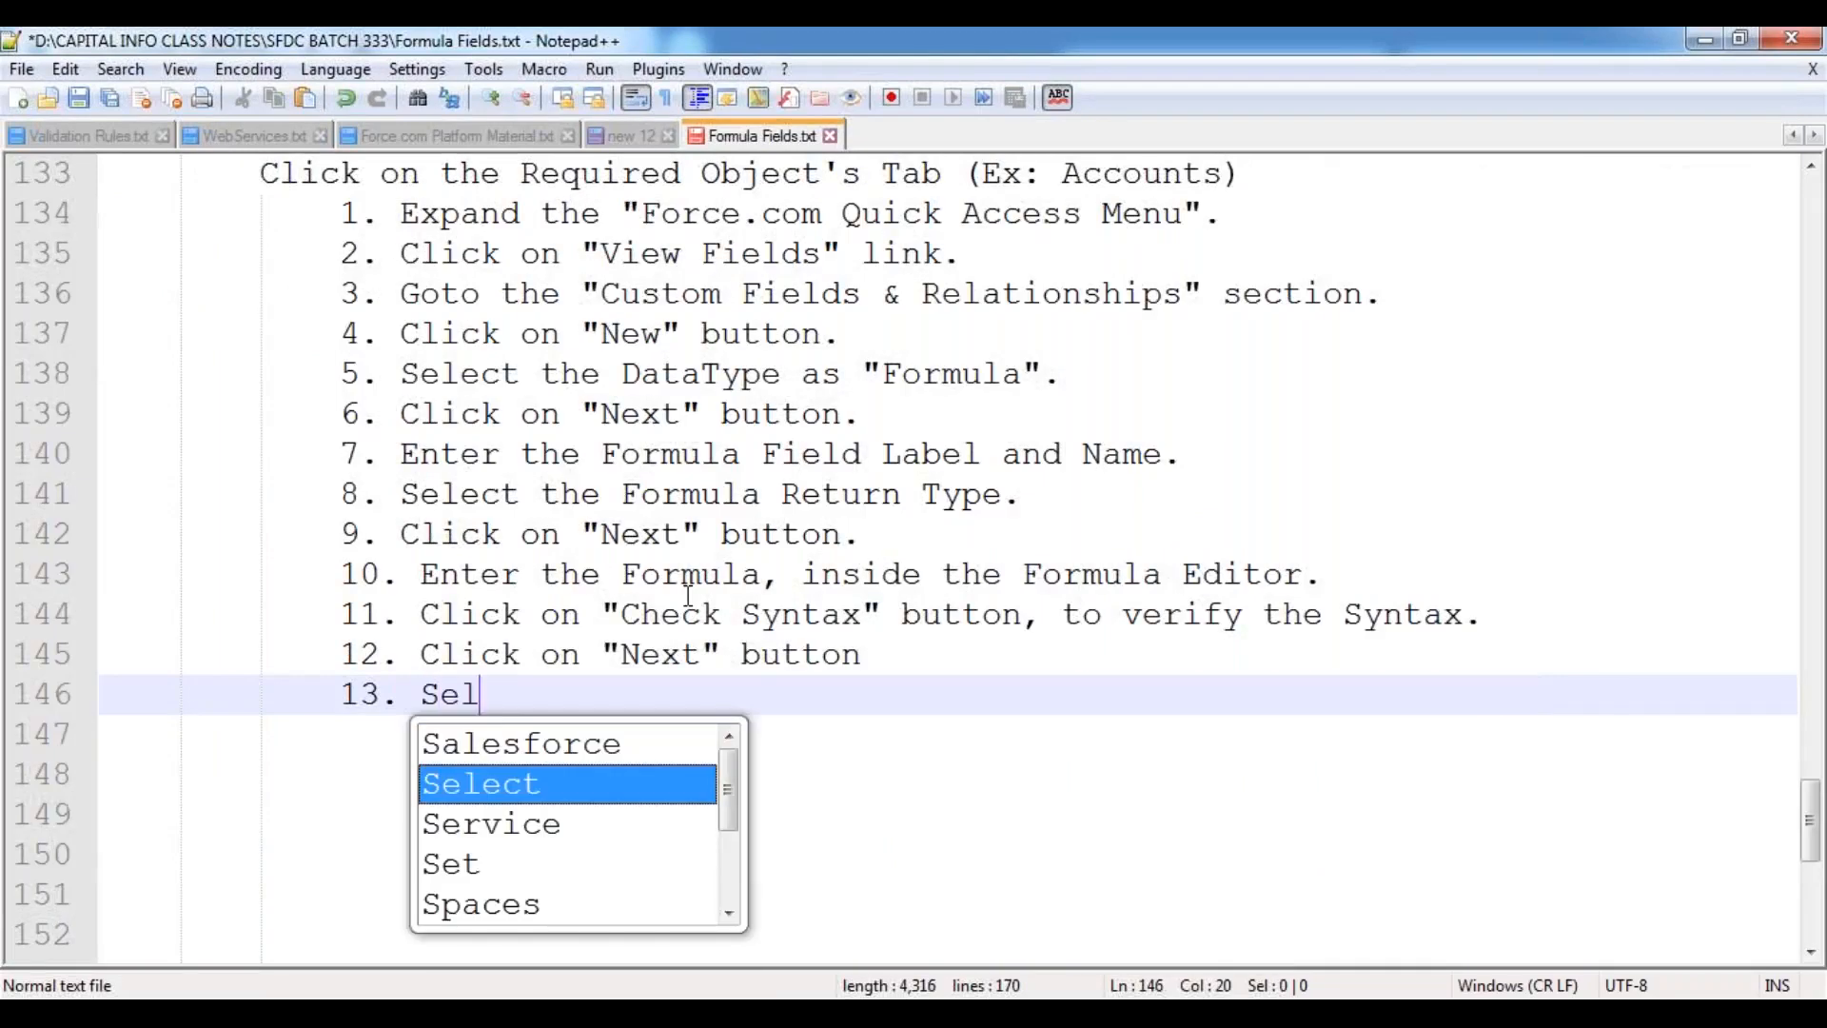
{"action": "type", "text": "ect the \"Visible\" "}
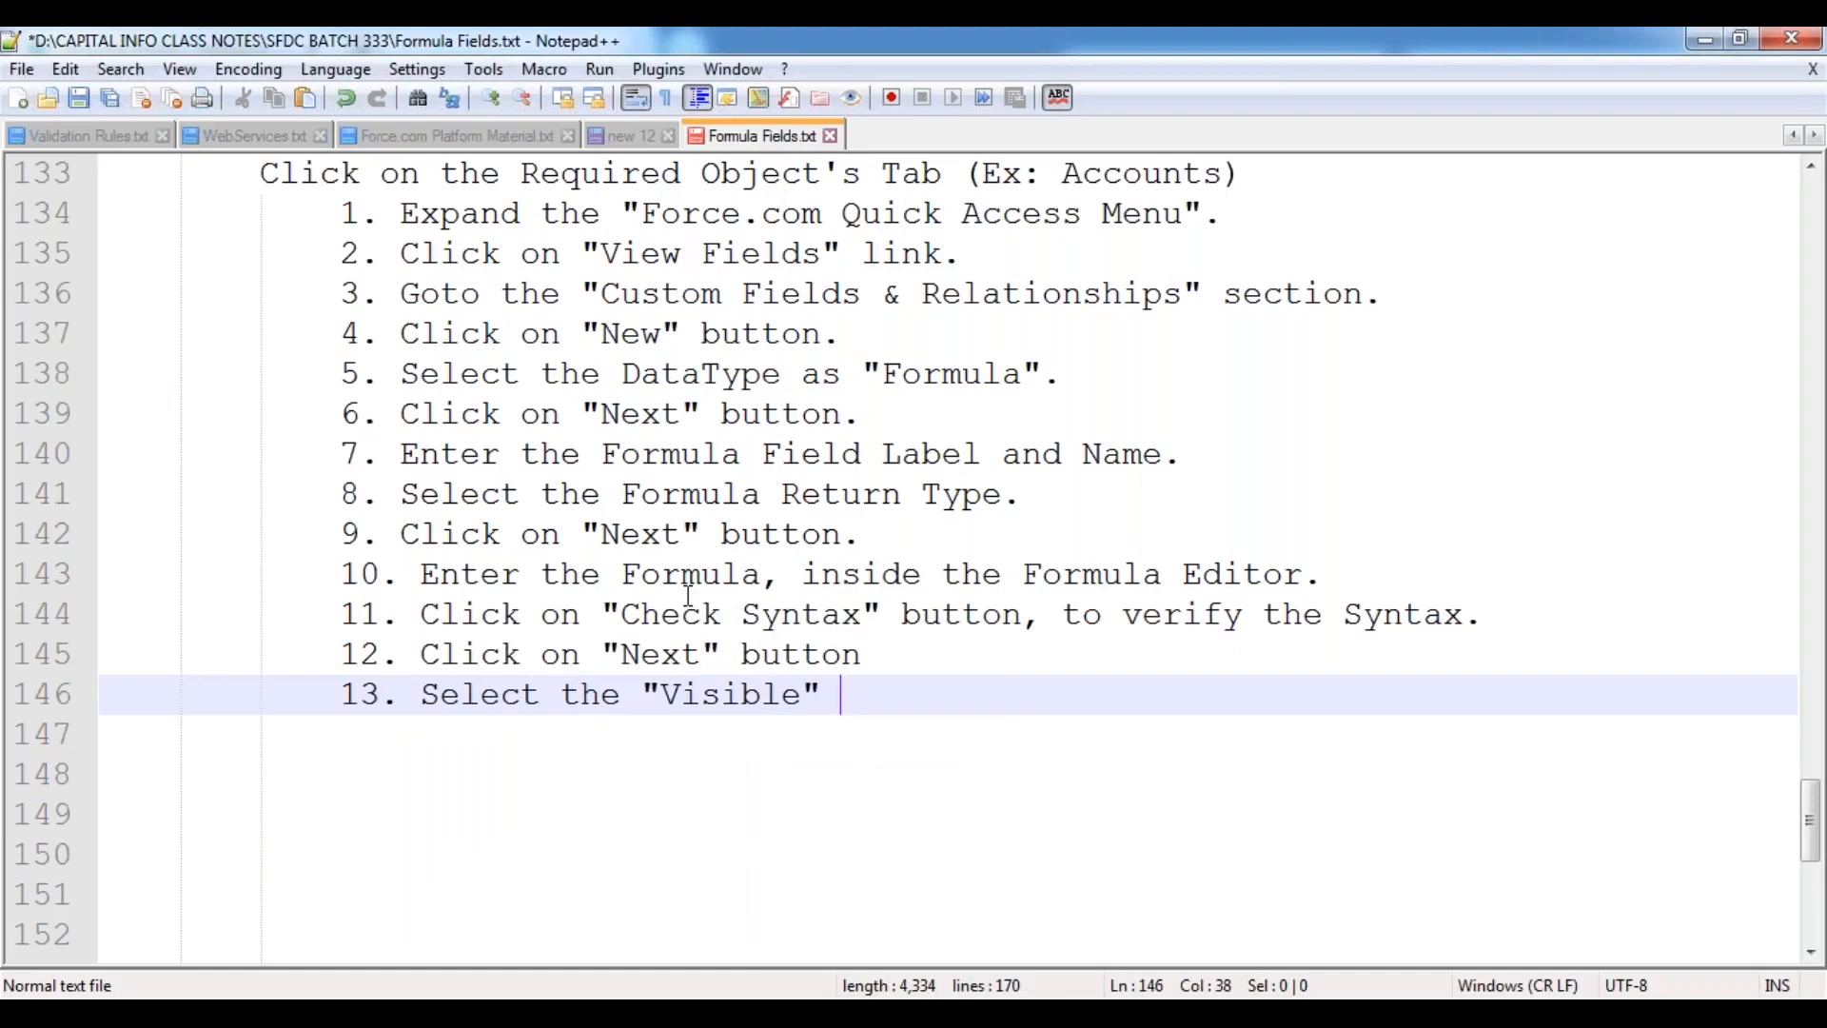
{"action": "type", "text": "checkbox"}
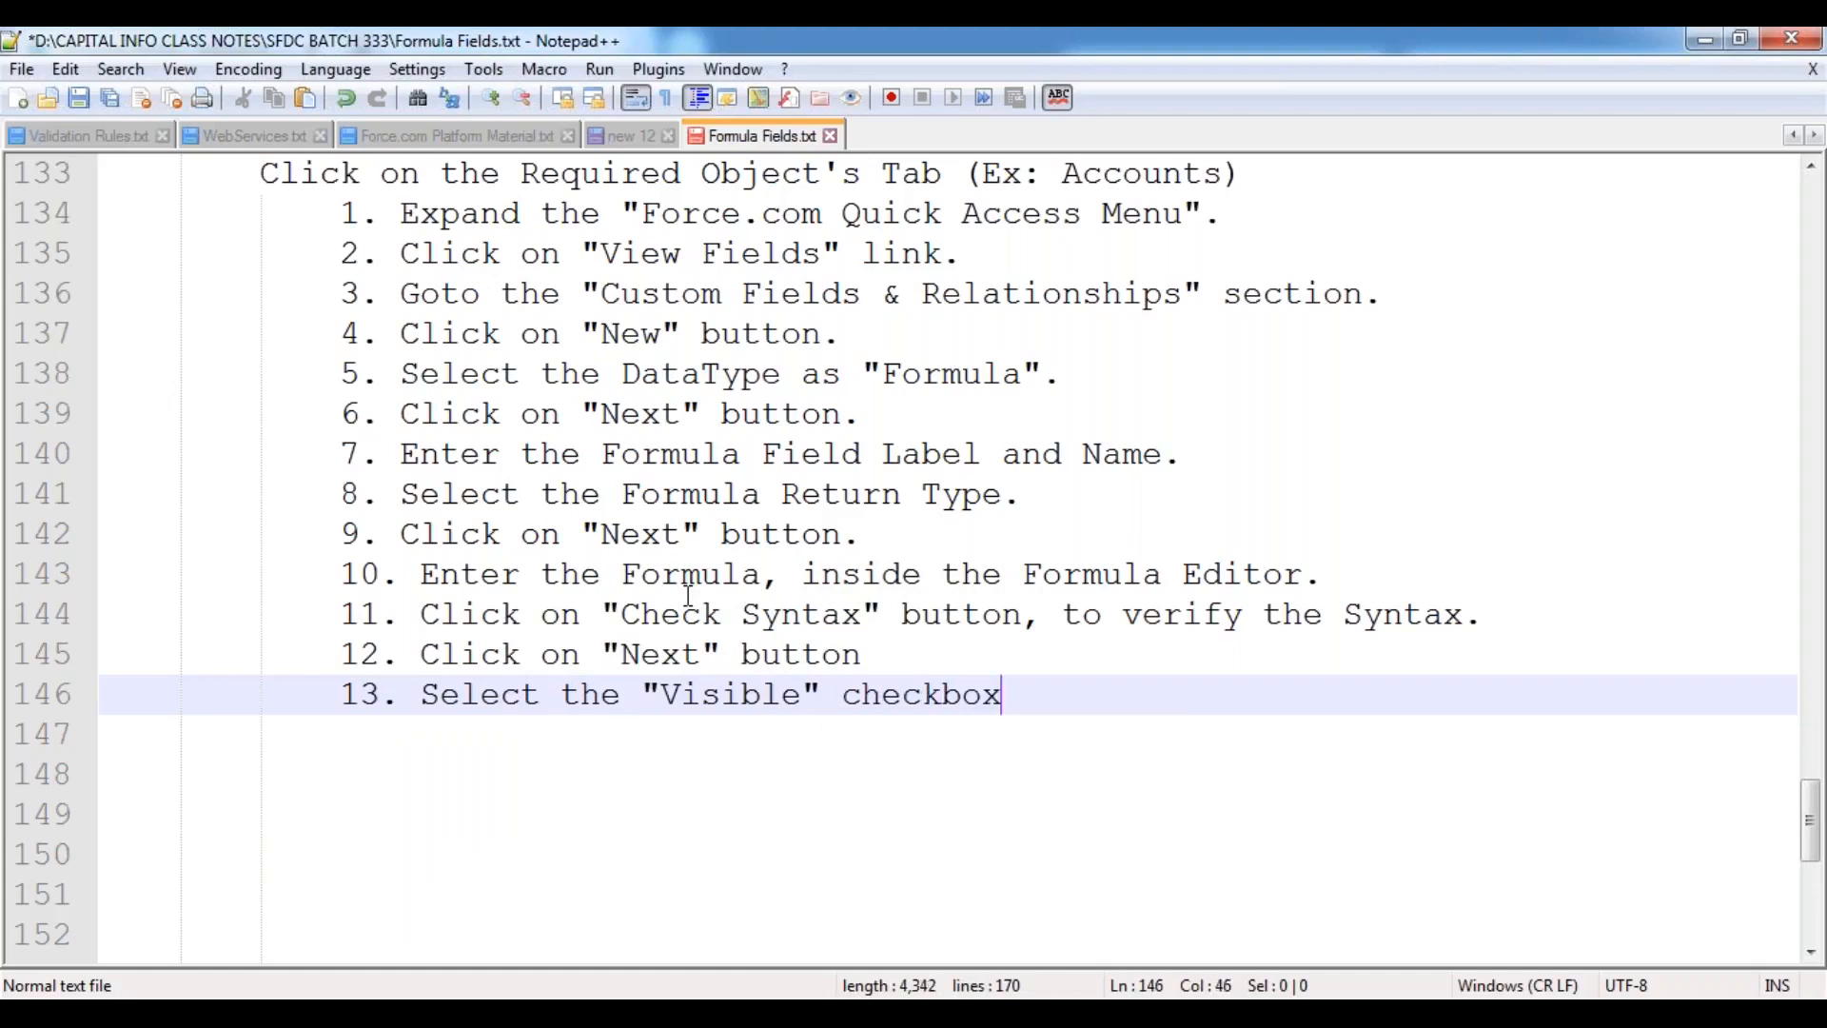
{"action": "type", "text": ", to m"}
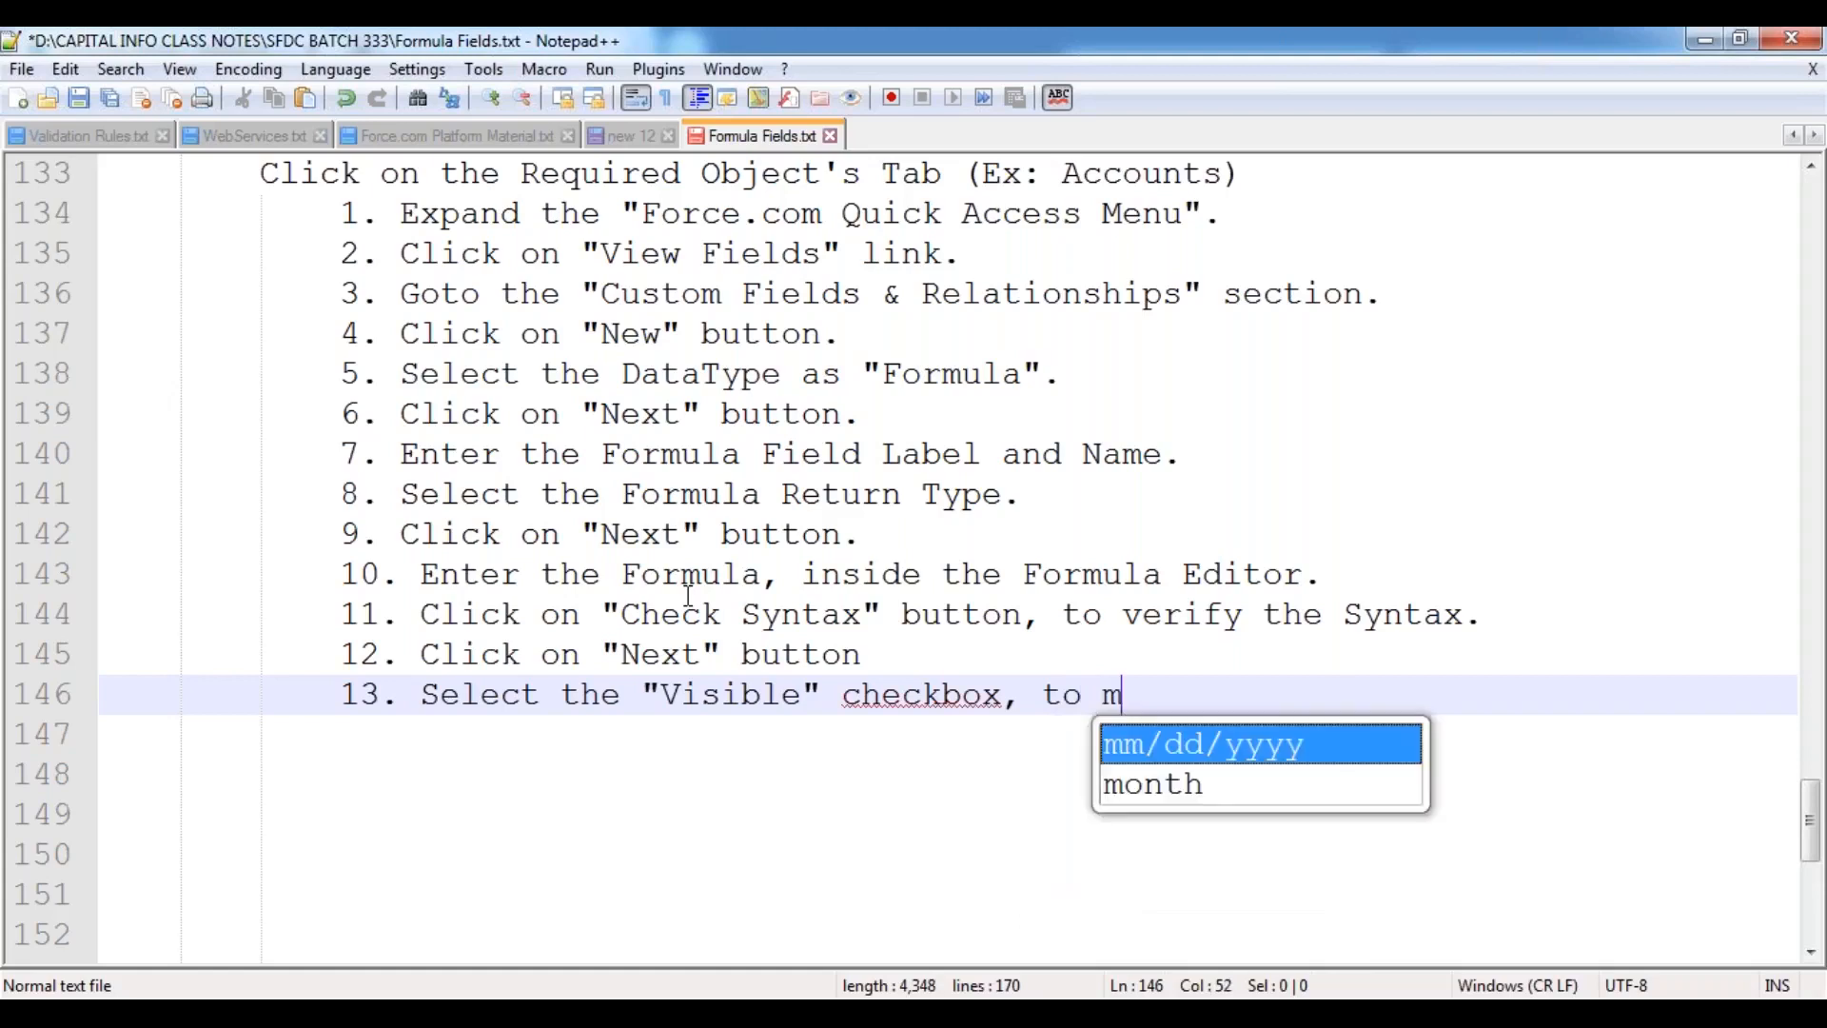
{"action": "type", "text": "ake the field to"}
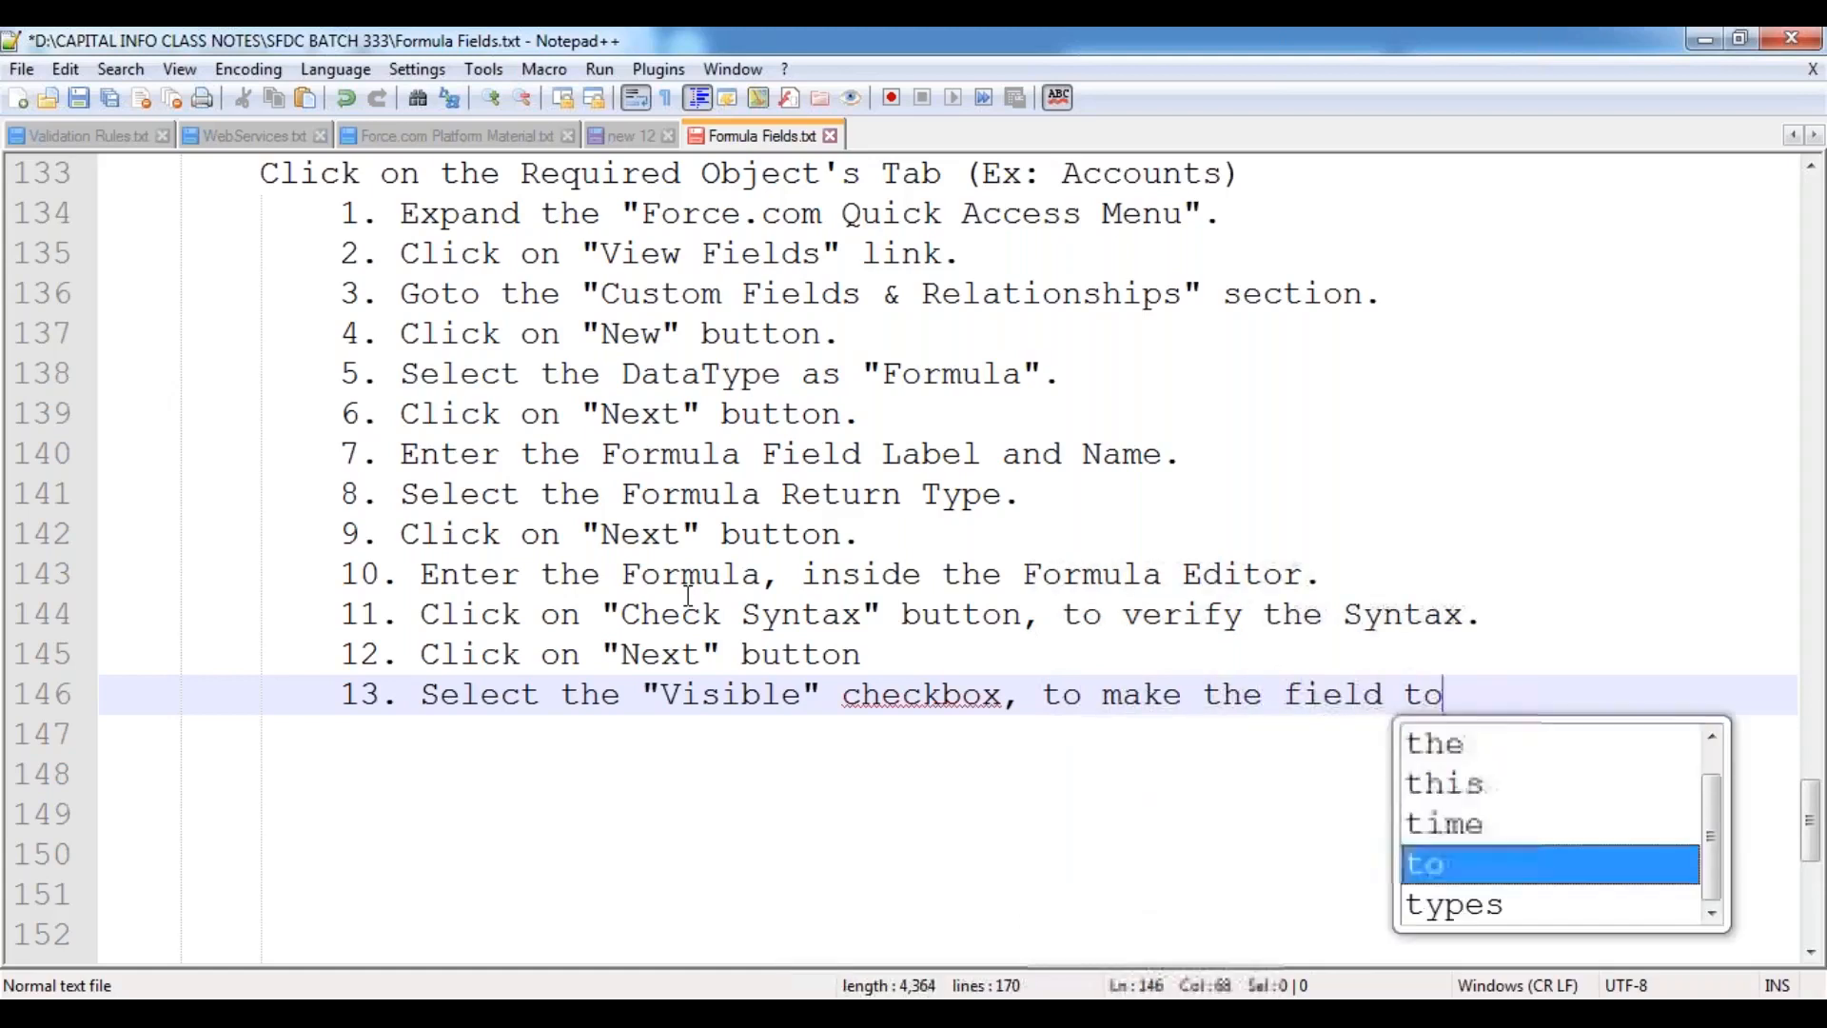
{"action": "type", "text": " be visib"}
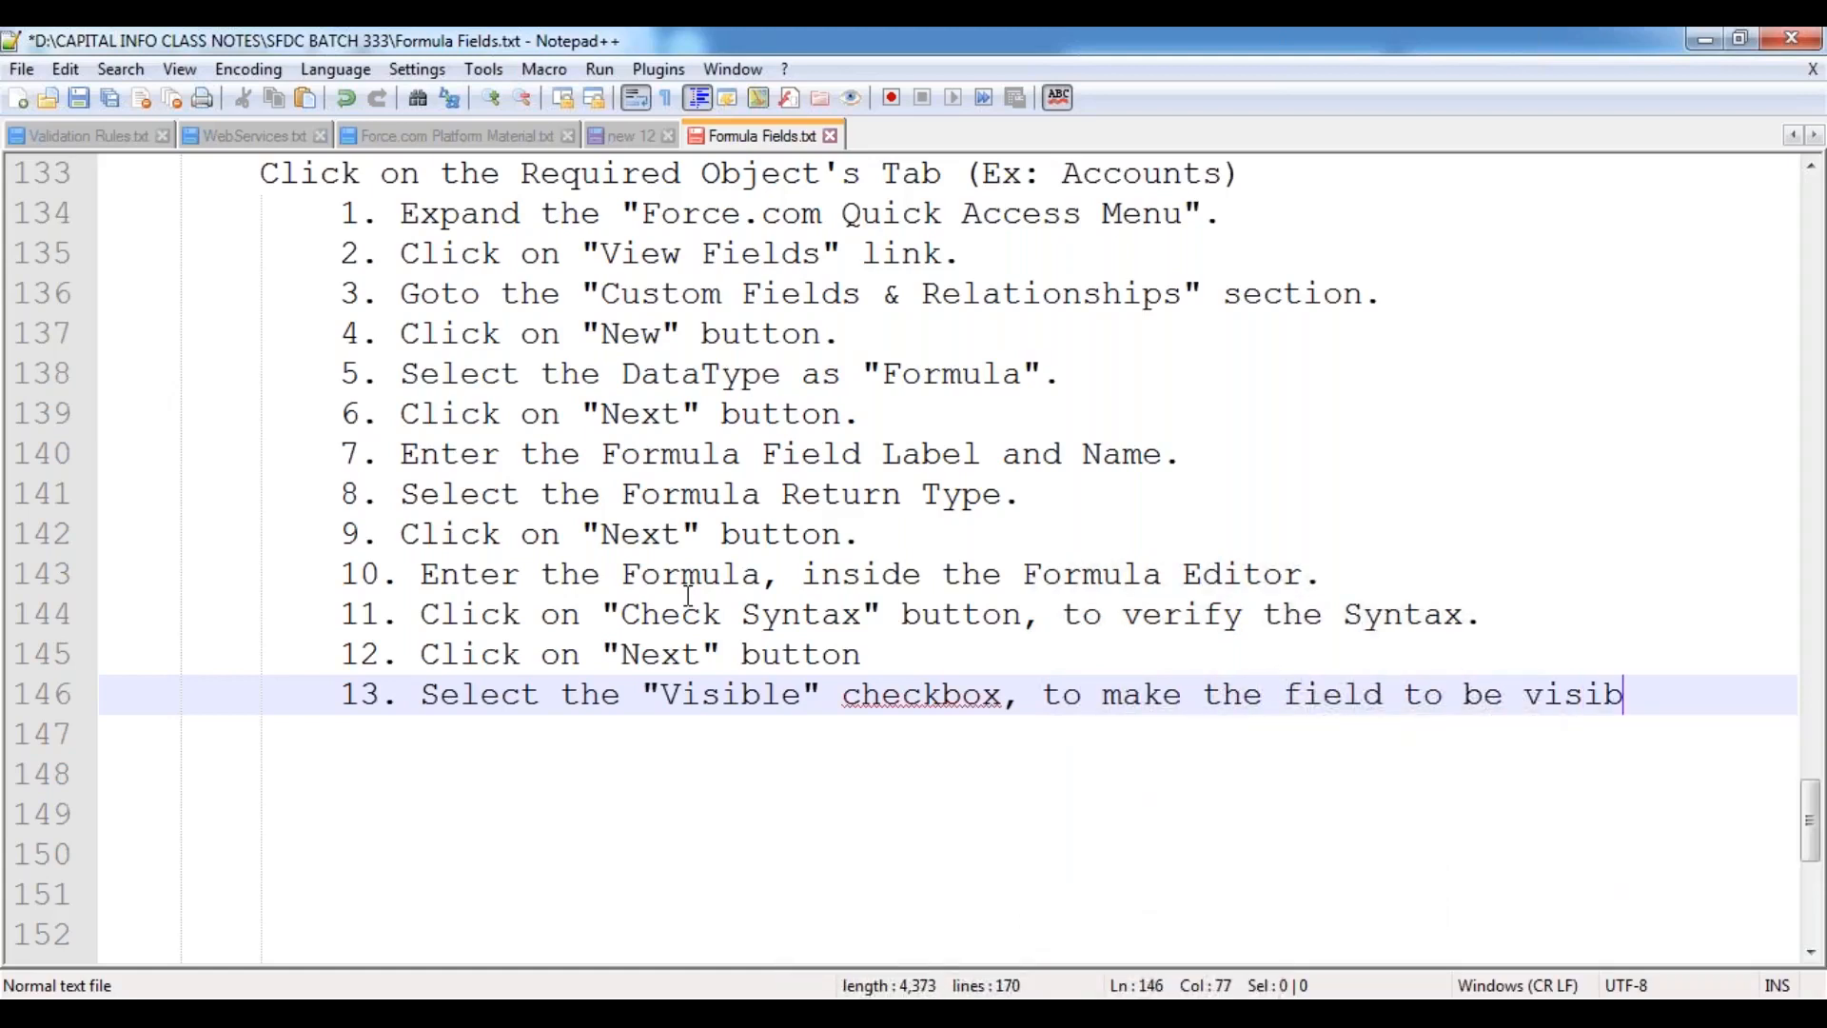
{"action": "type", "text": "le to all prof"}
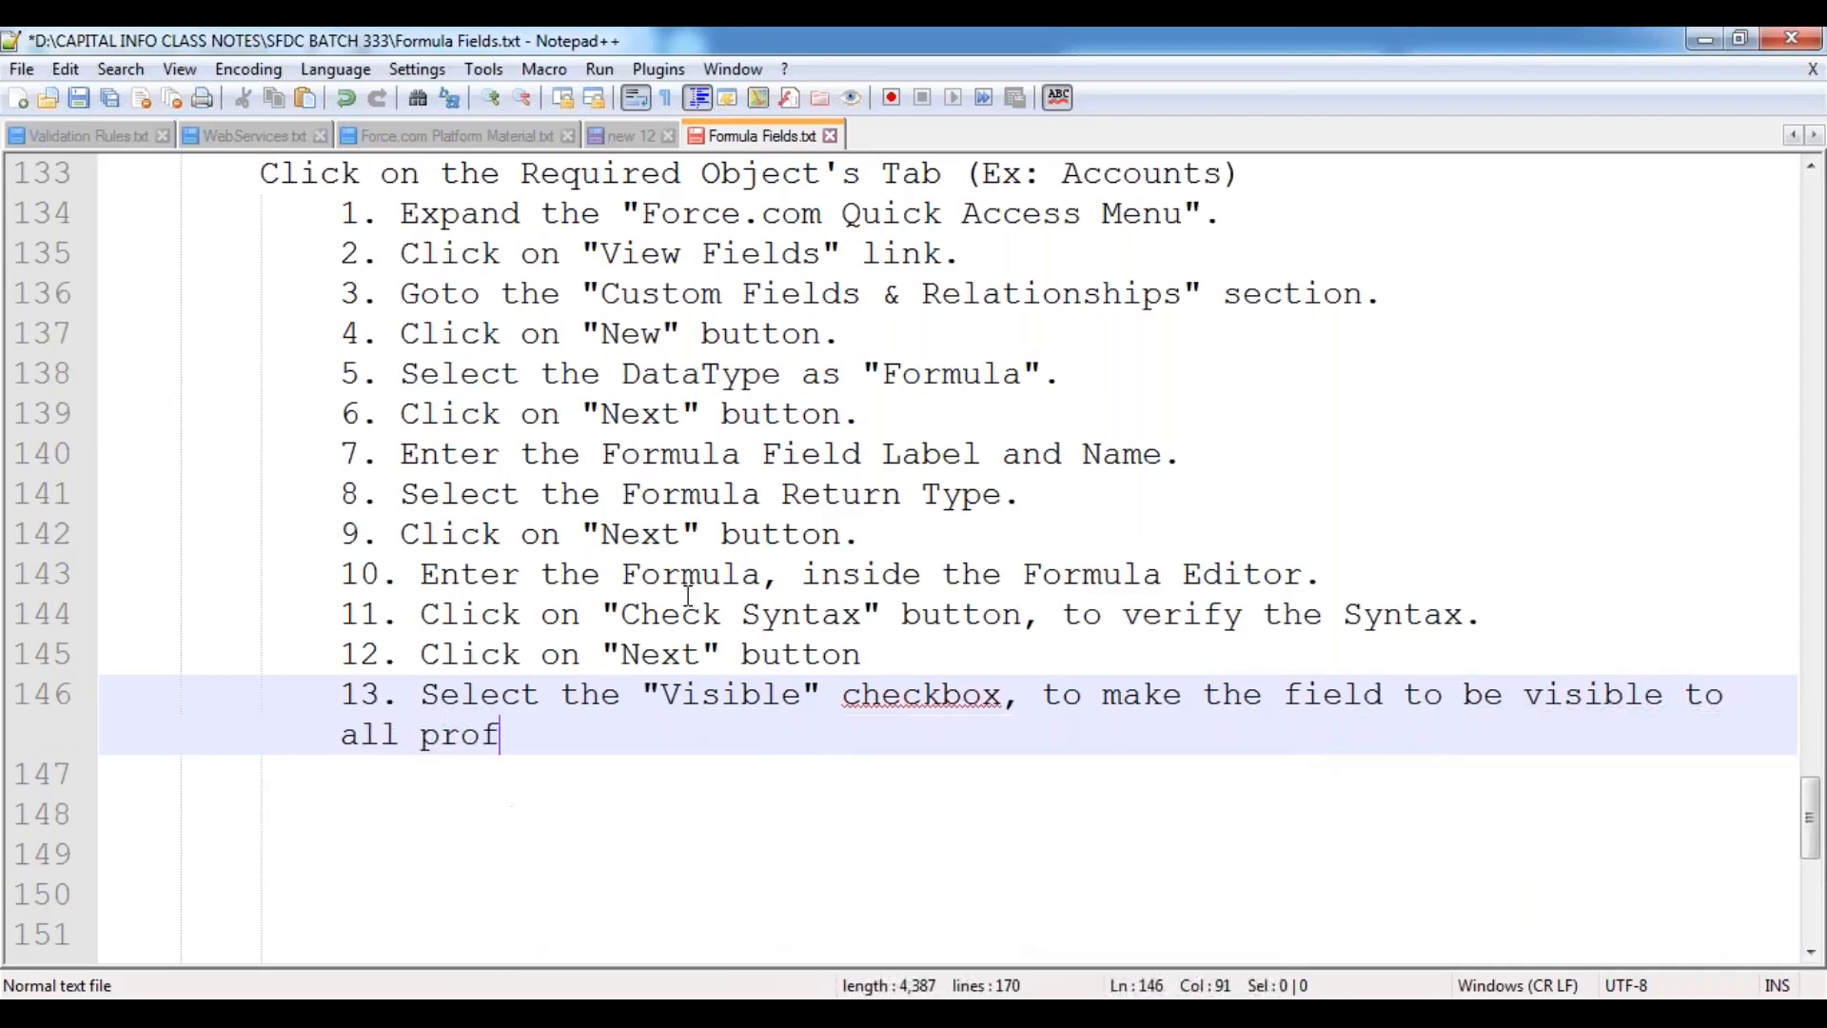
{"action": "type", "text": "ile users."}
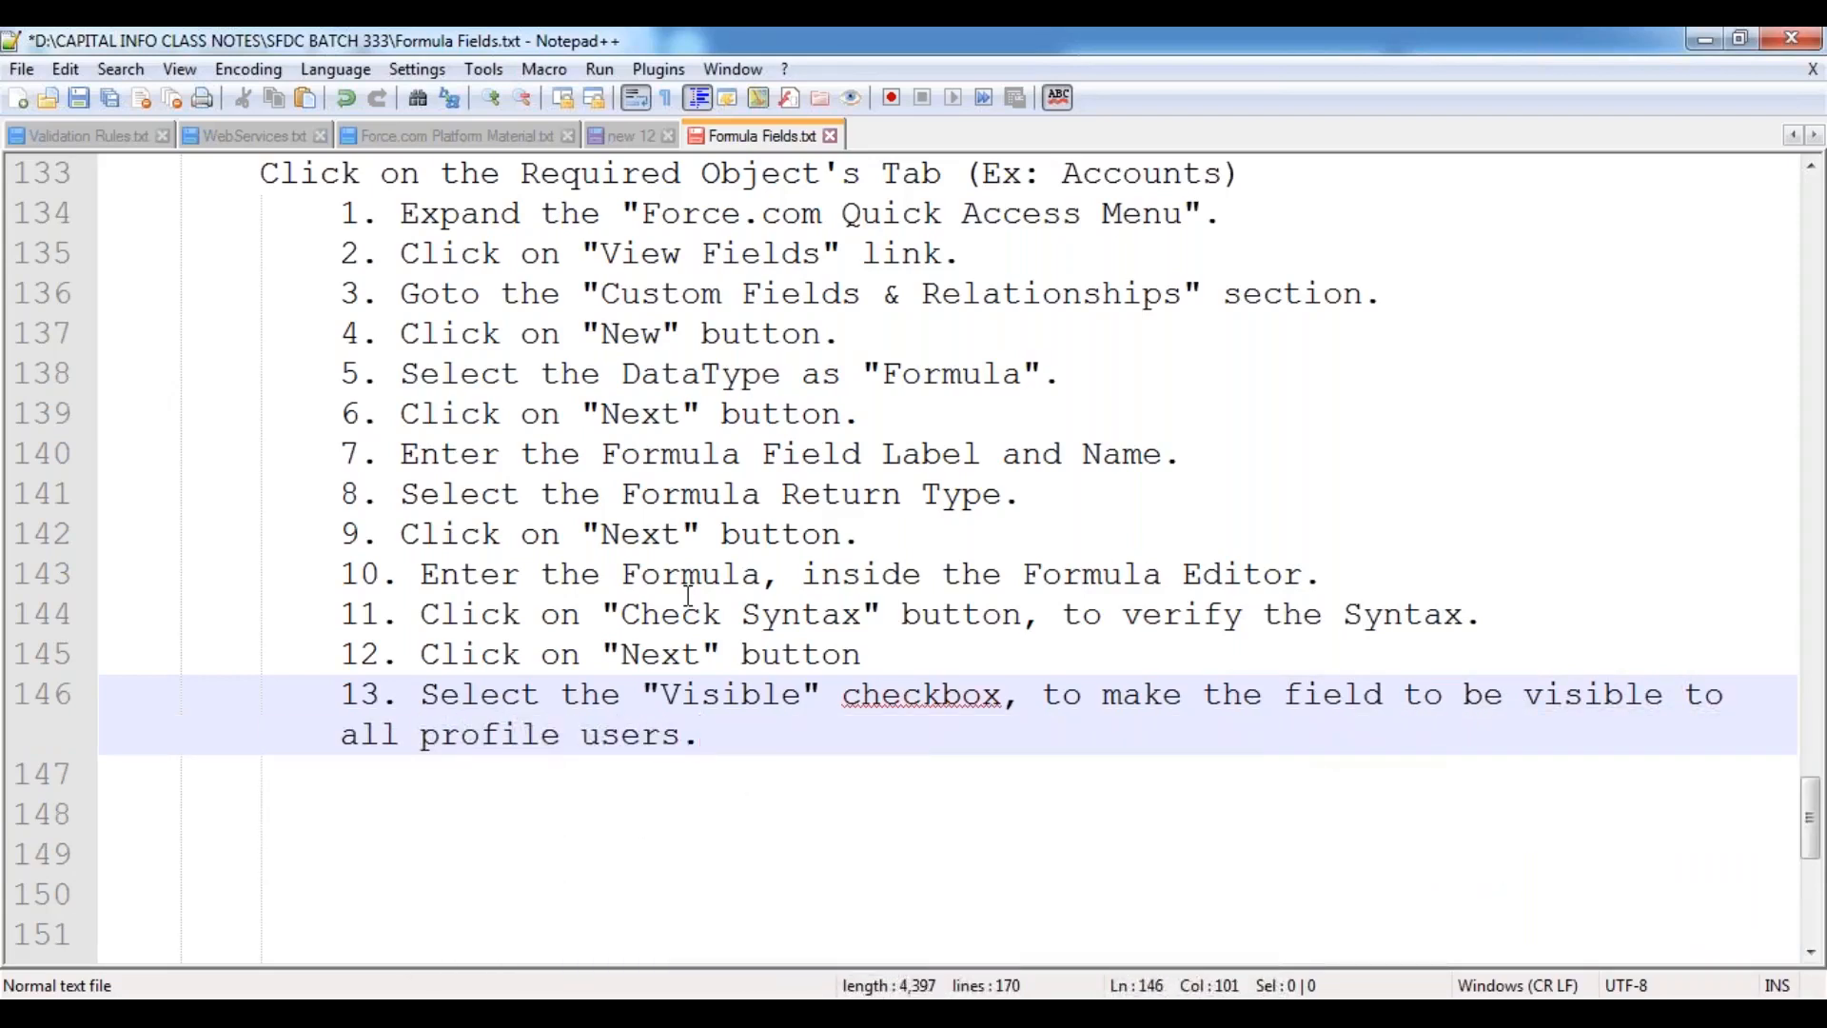
Step: Add item 14, 'Click on "Save" button.', to the numbered list with blank lines below it, and save the file
{"action": "key", "text": "Return"}
{"action": "type", "text": "14. "}
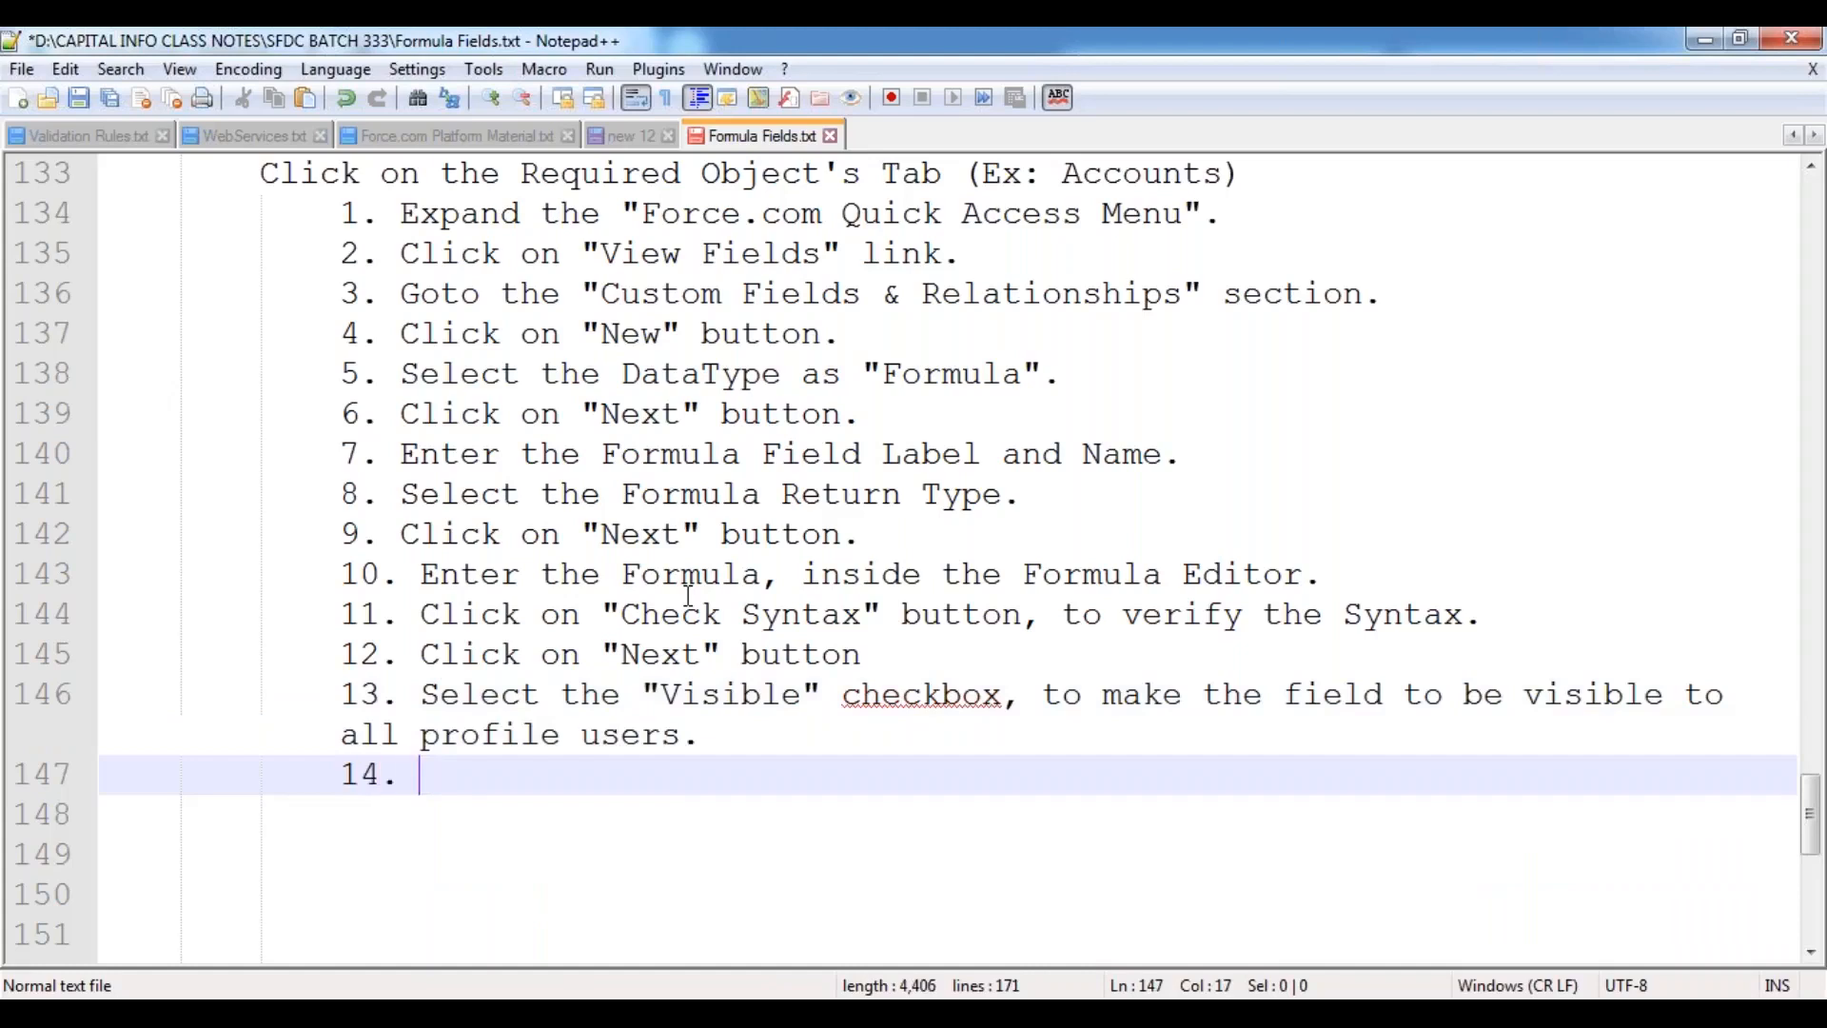
{"action": "type", "text": "Click on \"Save\""}
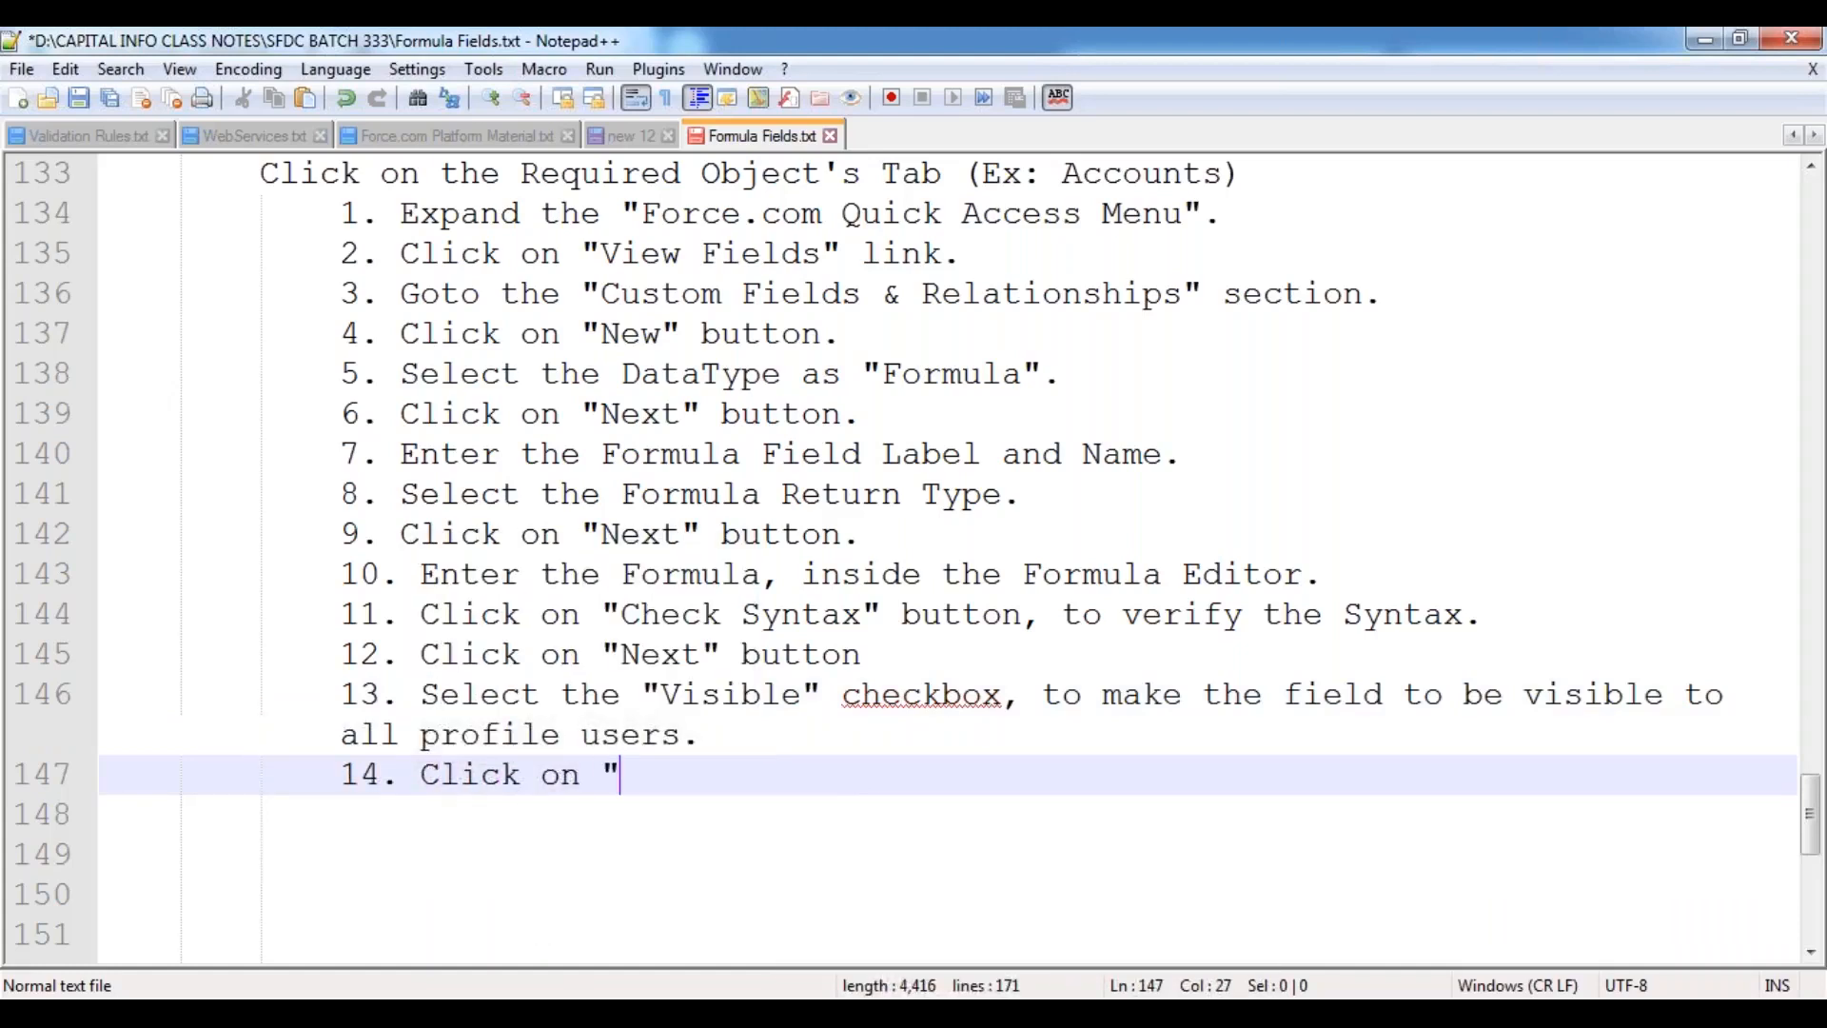
{"action": "type", "text": " button."}
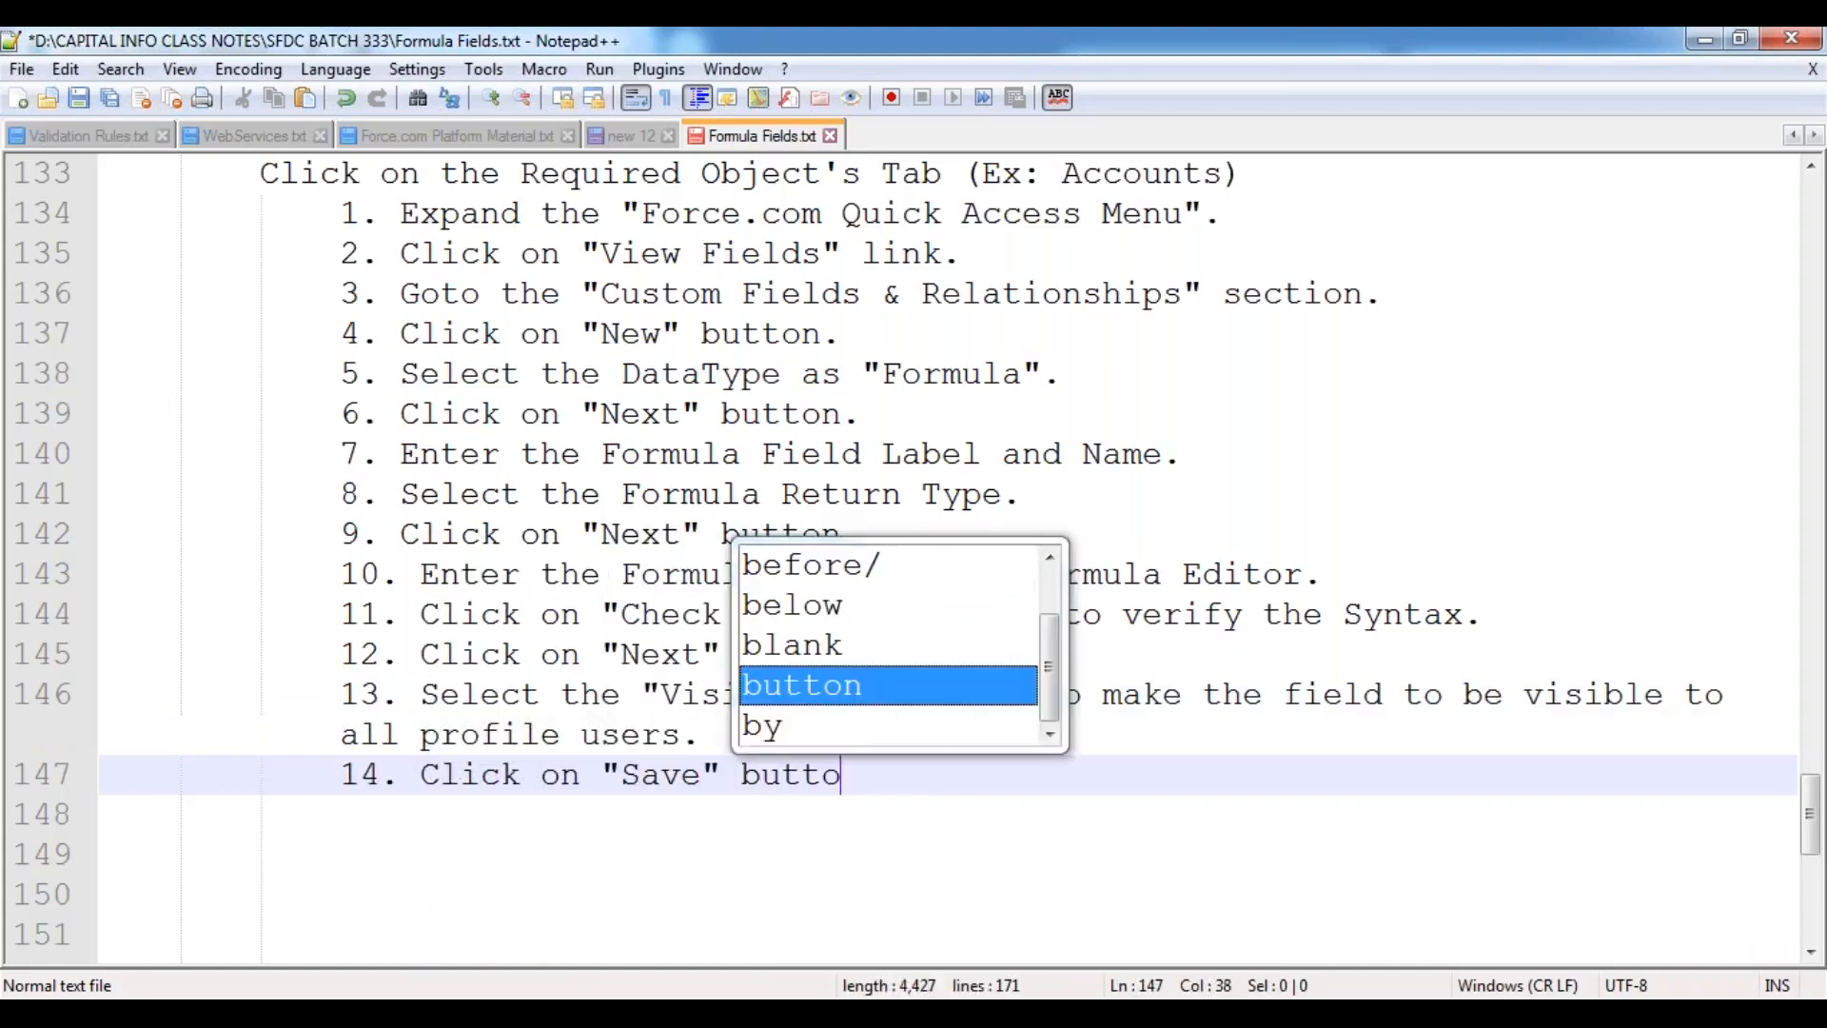
{"action": "key", "text": "Return"}
{"action": "key", "text": "Return"}
{"action": "key", "text": "BackSpace"}
{"action": "key", "text": "BackSpace"}
{"action": "key", "text": "ctrl+s"}
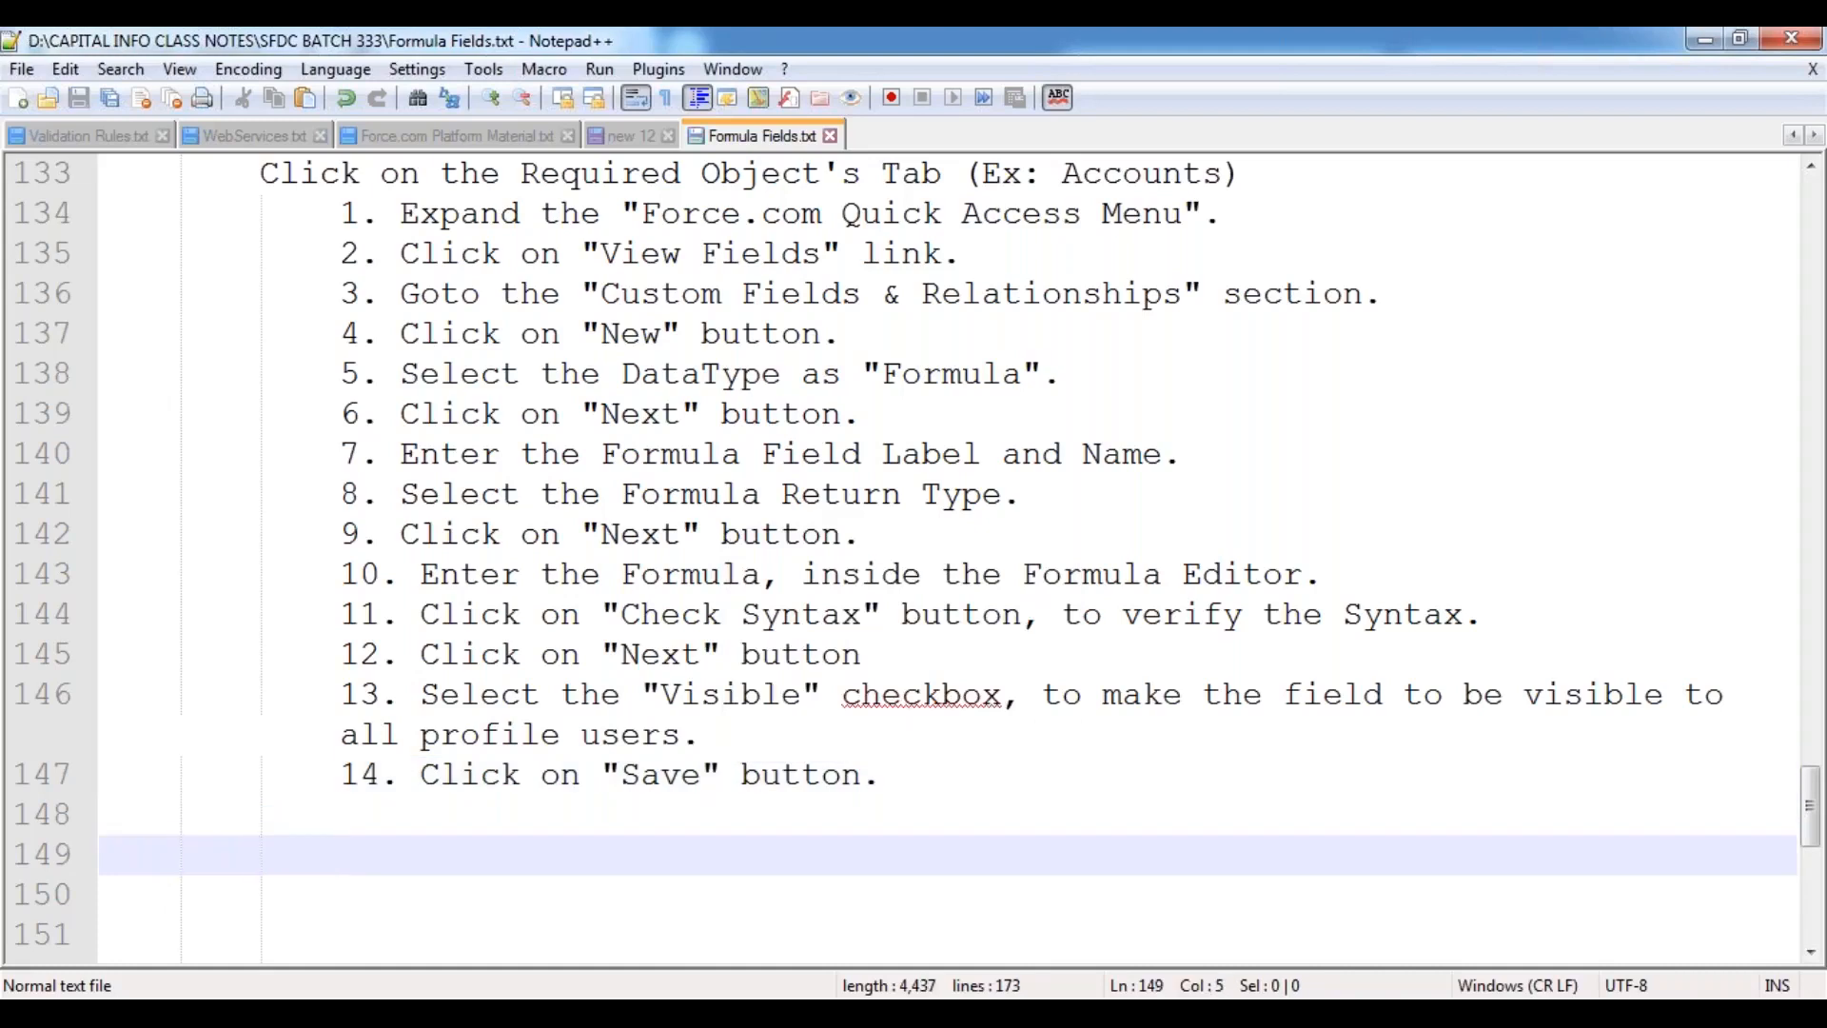
Step: Capitalize the word "Checkbox" in item 13 of the numbered list and save the file
{"action": "left_click", "coordinate": [863, 695]}
{"action": "key", "text": "BackSpace"}
{"action": "type", "text": "C"}
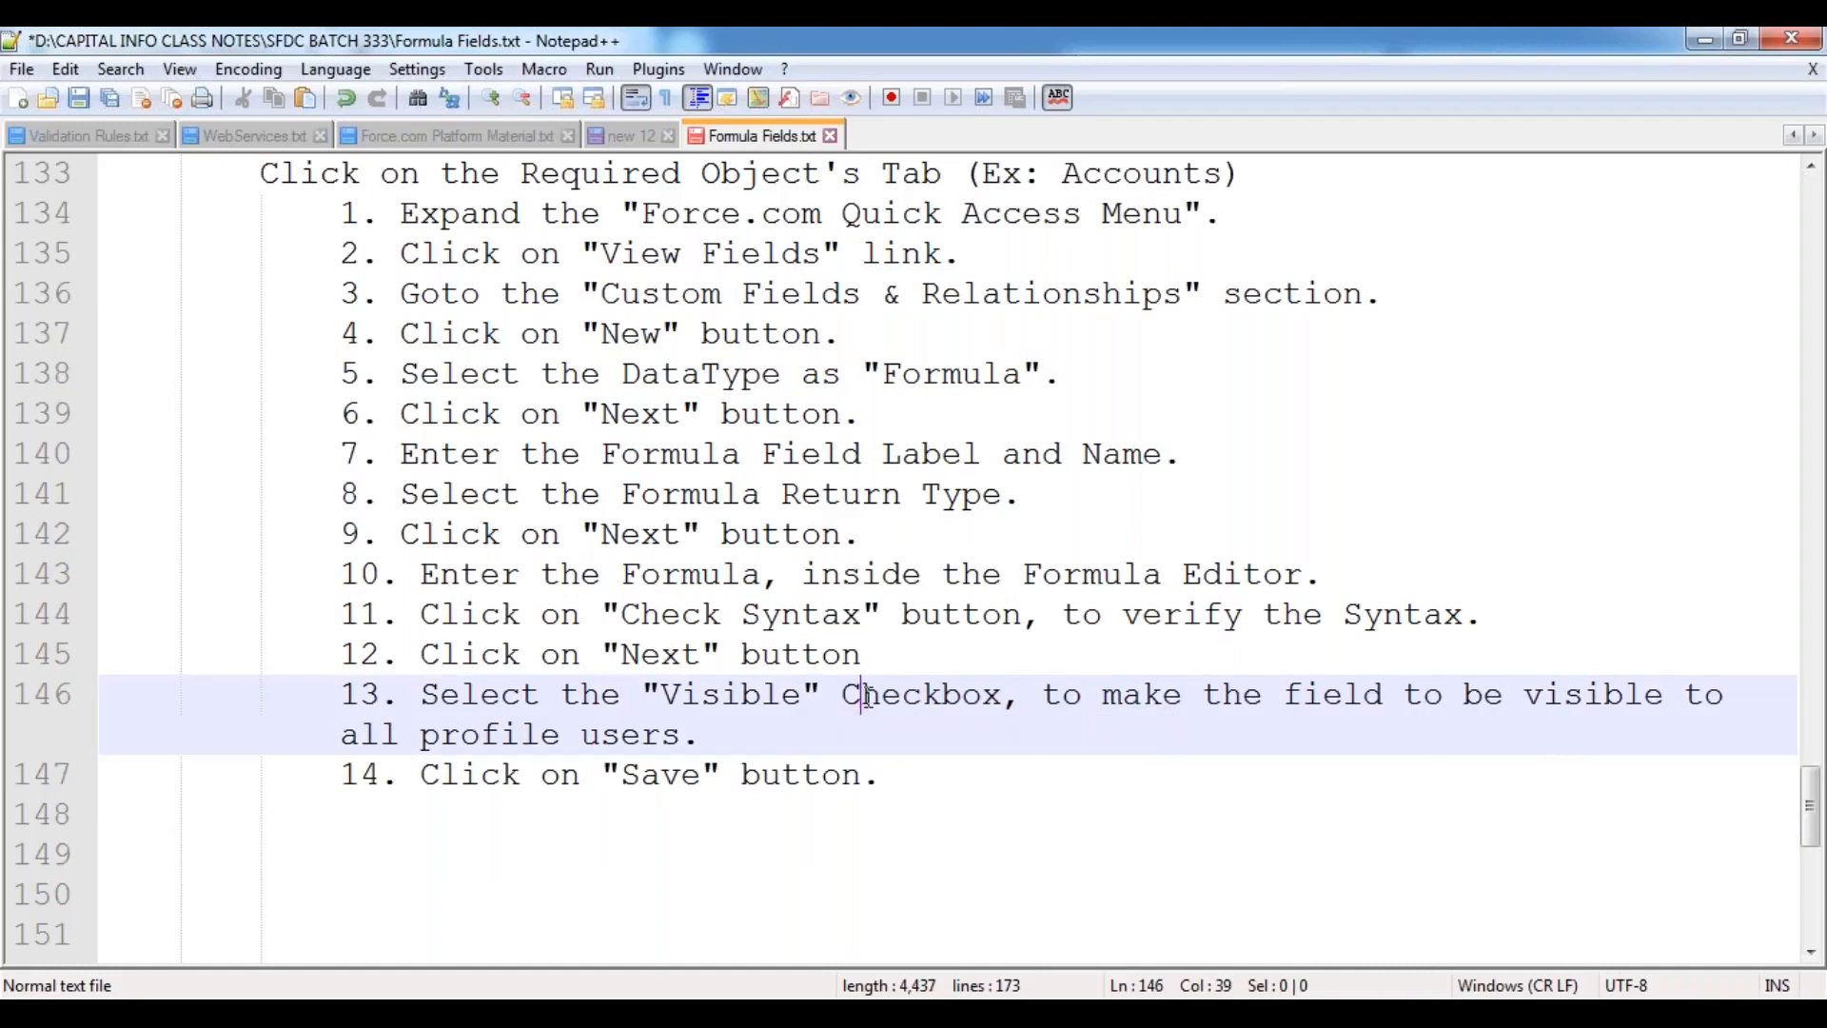
{"action": "left_click", "coordinate": [905, 822]}
{"action": "key", "text": "ctrl+s"}
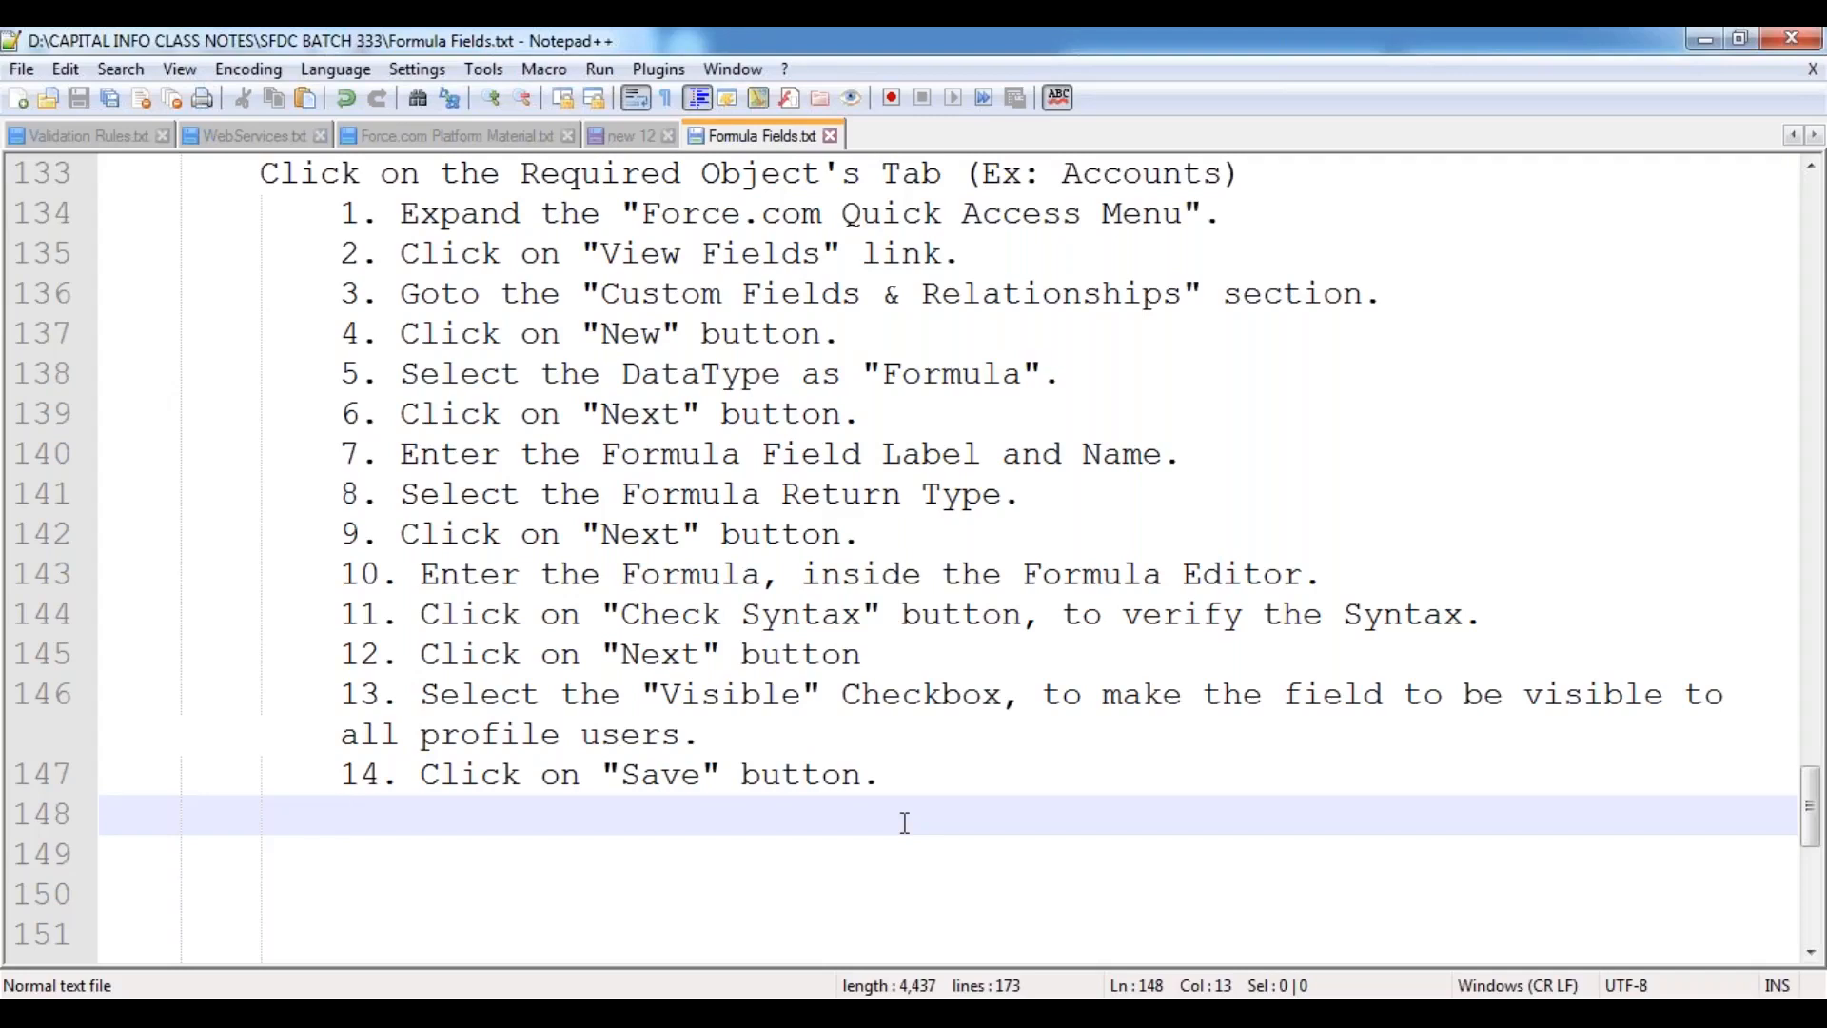
Step: Switch to Salesforce in the browser and open the first account in the Recent Accounts list
{"action": "scroll", "coordinate": [787, 580], "scroll_direction": "up", "scroll_amount": 2}
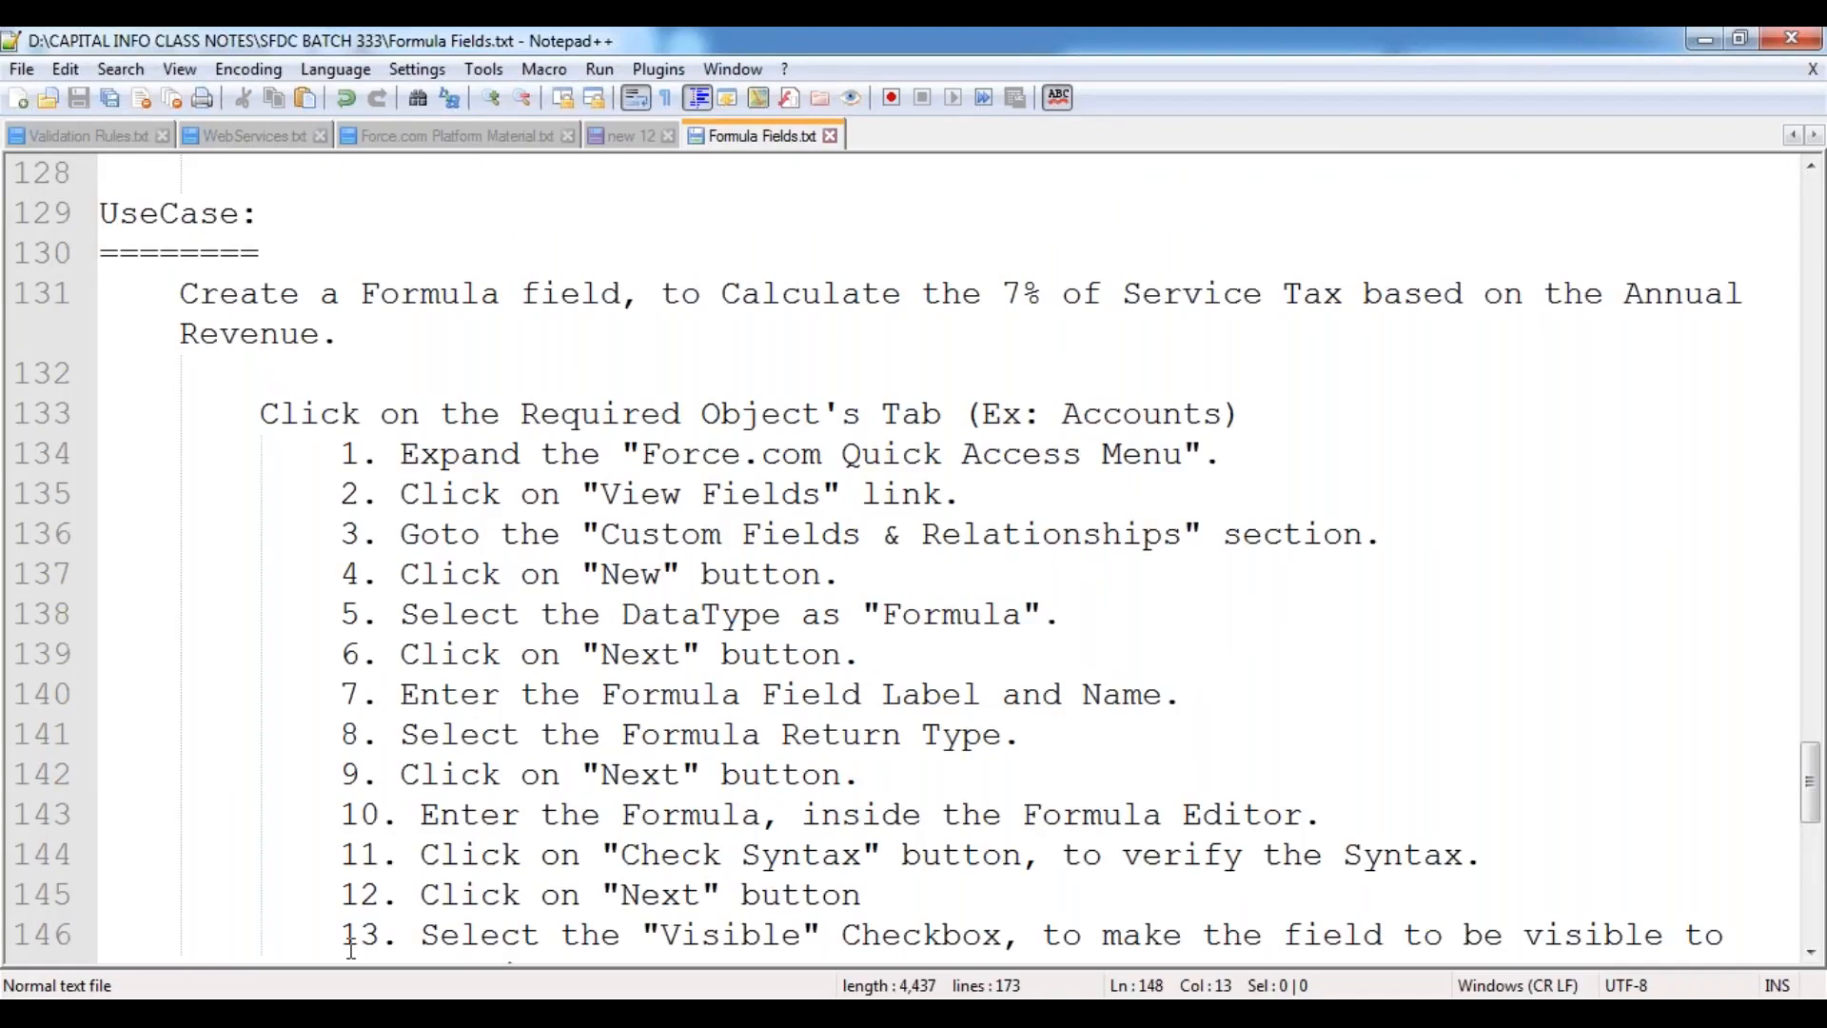
{"action": "mouse_move", "coordinate": [368, 1011]}
{"action": "left_click", "coordinate": [475, 814]}
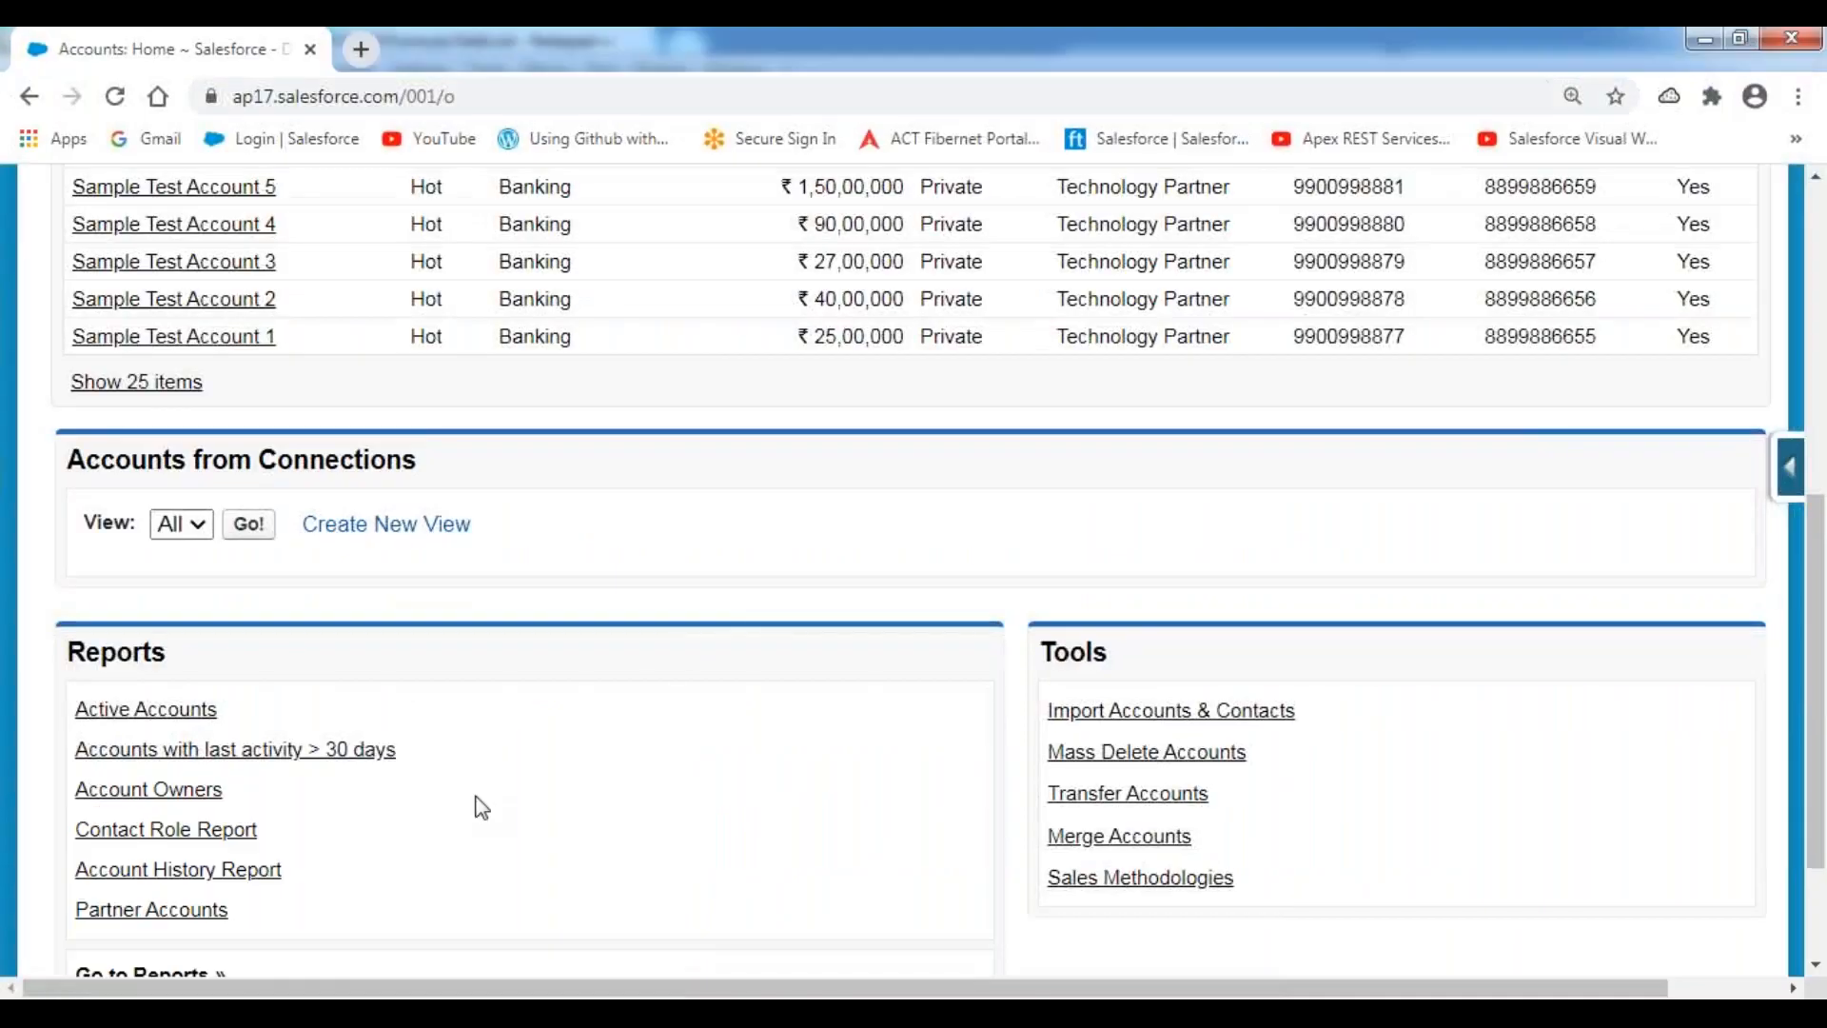
{"action": "scroll", "coordinate": [721, 624], "scroll_direction": "up", "scroll_amount": 7}
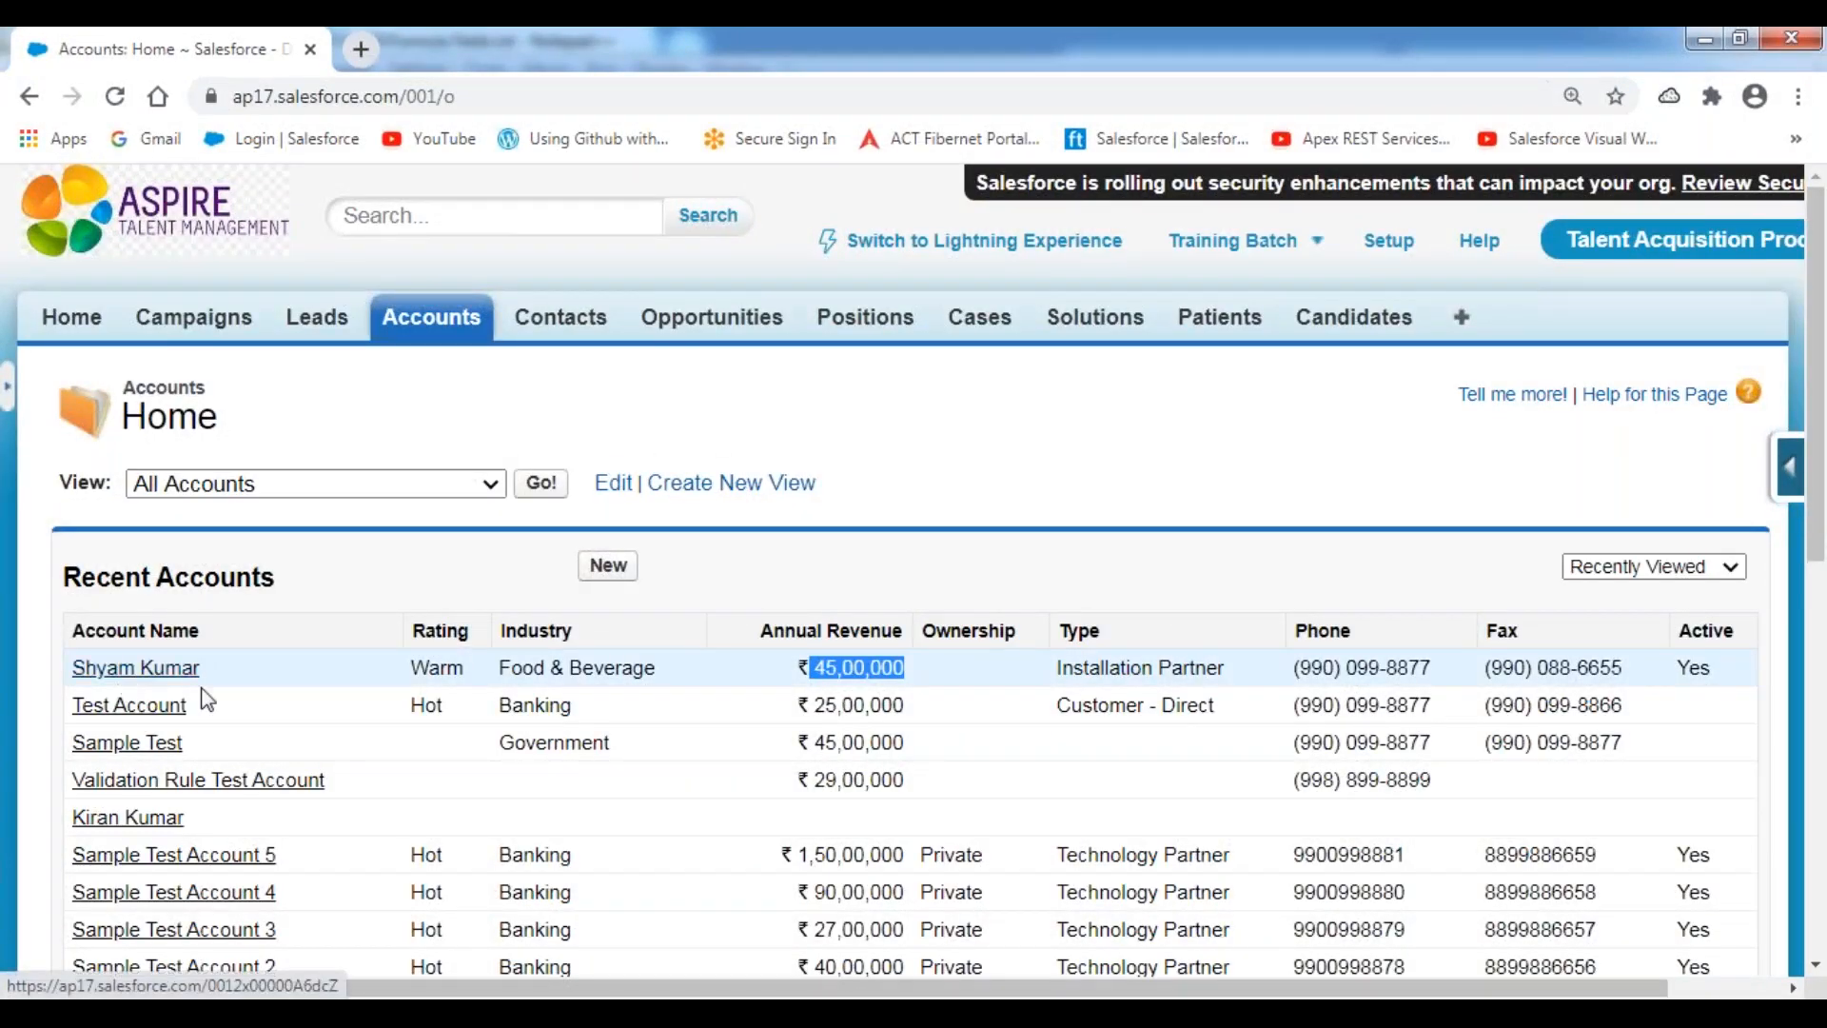
{"action": "left_click", "coordinate": [163, 678]}
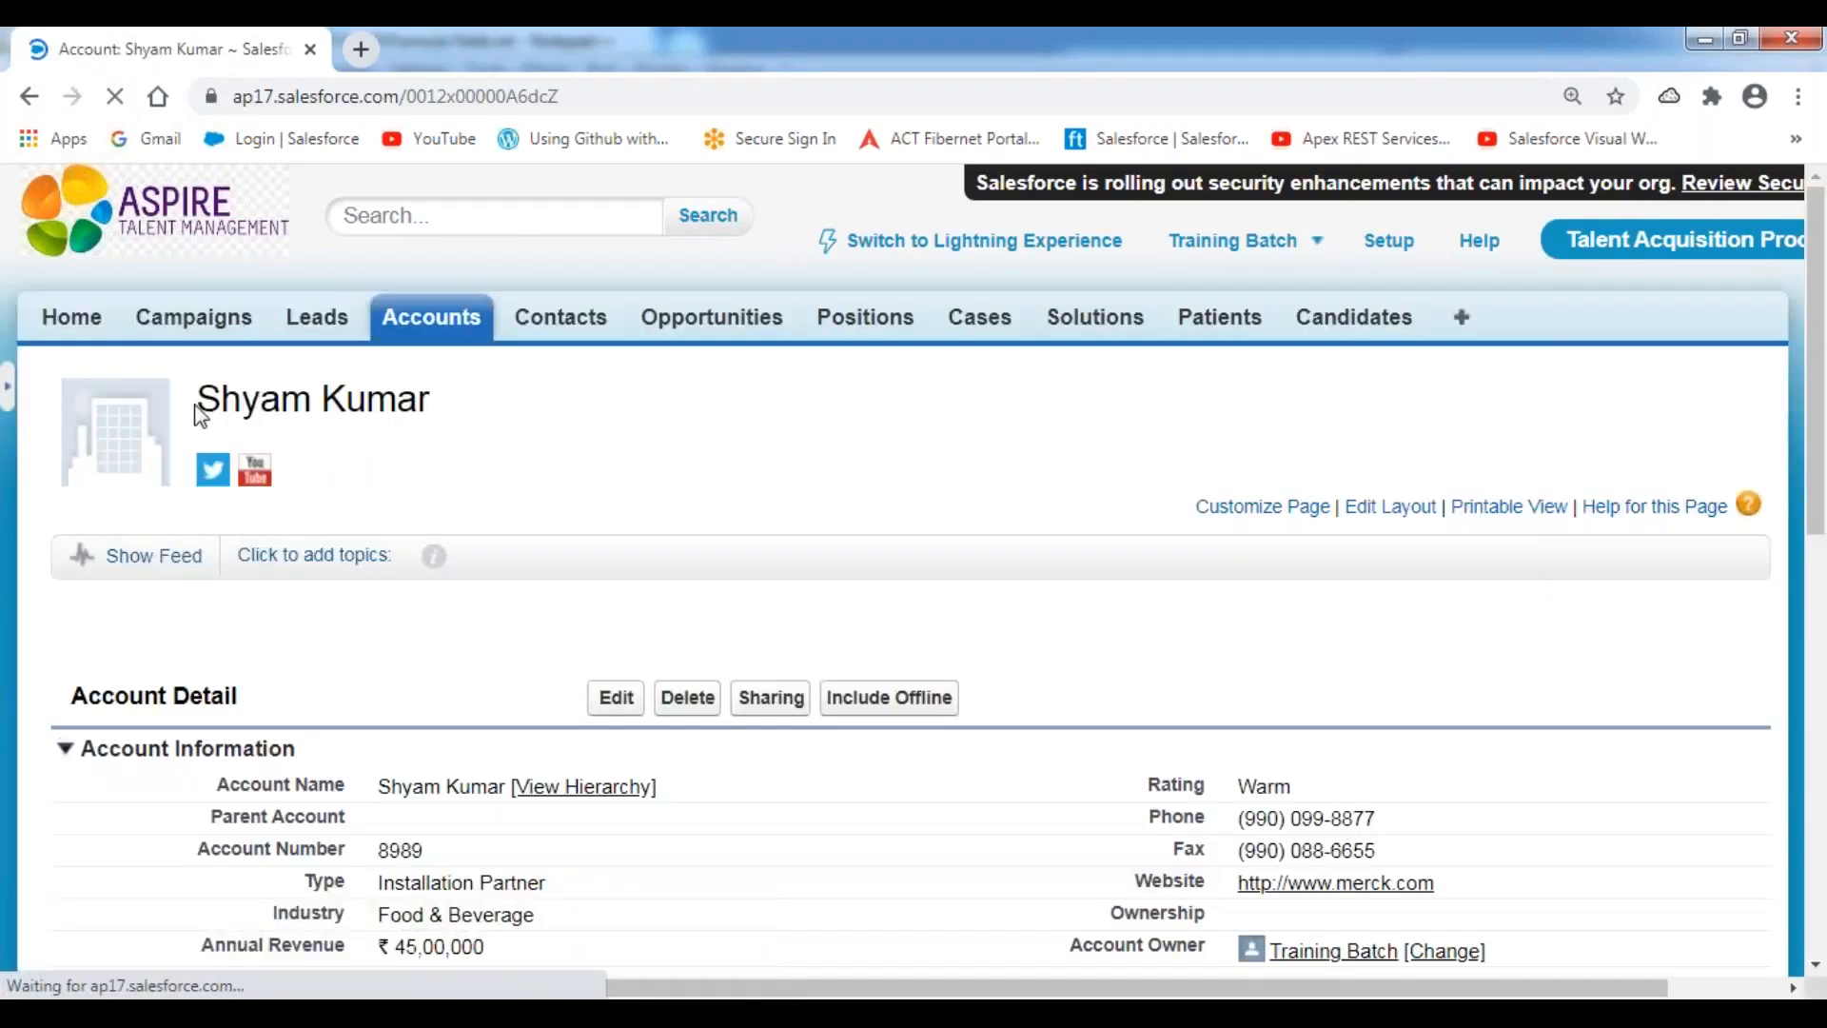
Step: Check the account's annual revenue, and open the Account fields list from the Force.com quick access menu
{"action": "scroll", "coordinate": [586, 461], "scroll_direction": "down", "scroll_amount": 3}
{"action": "left_click_drag", "start_coordinate": [391, 677], "coordinate": [504, 682]}
{"action": "left_click", "coordinate": [447, 390]}
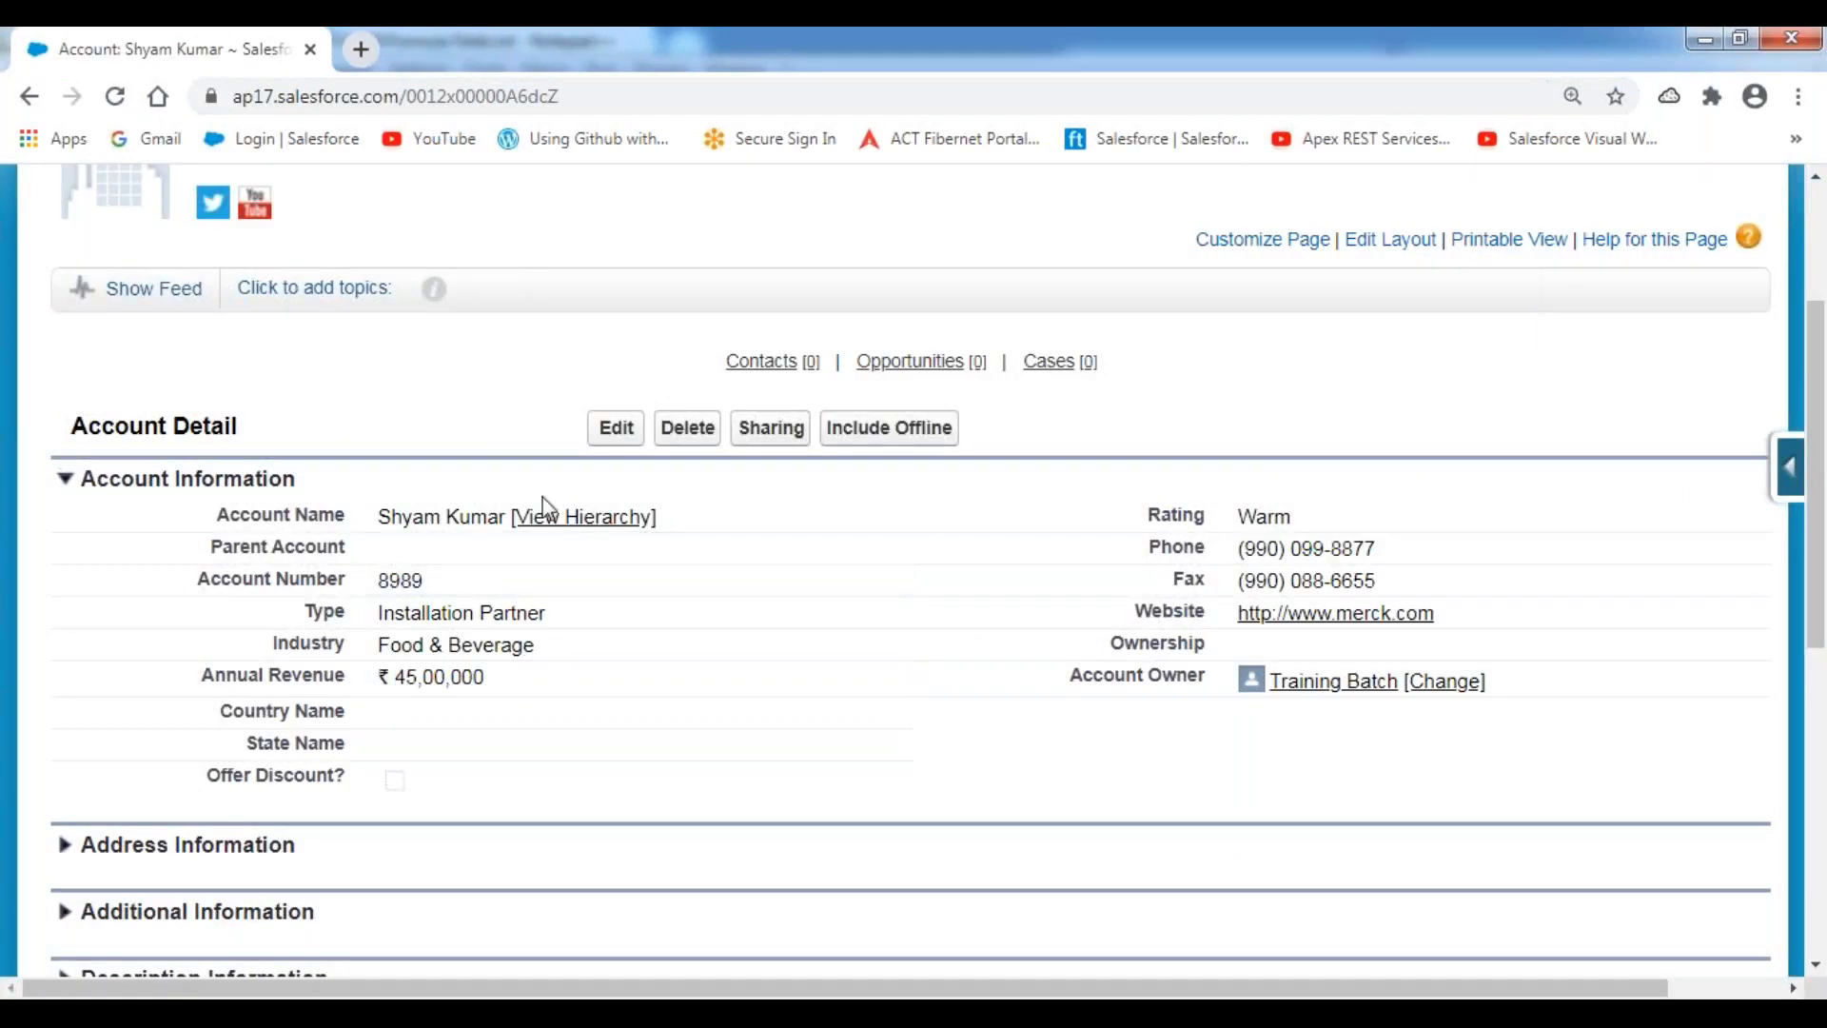
{"action": "scroll", "coordinate": [542, 504], "scroll_direction": "down", "scroll_amount": 3}
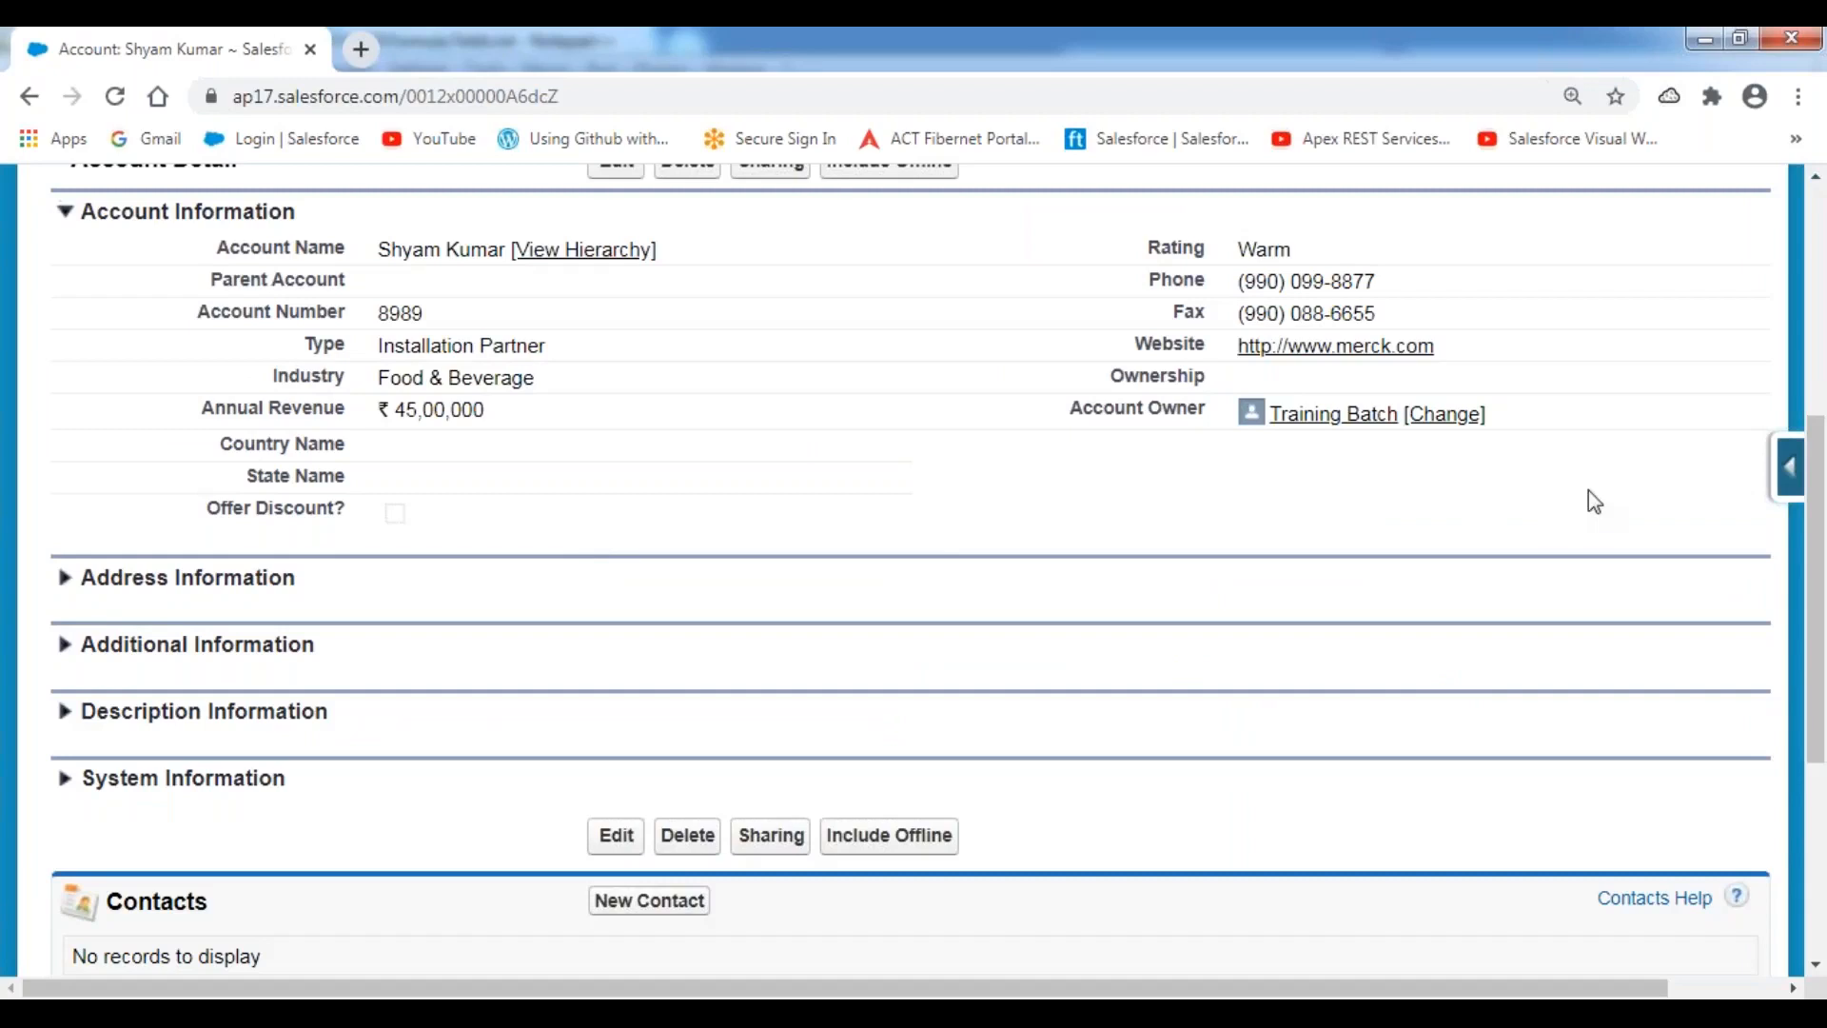
{"action": "left_click", "coordinate": [1792, 485]}
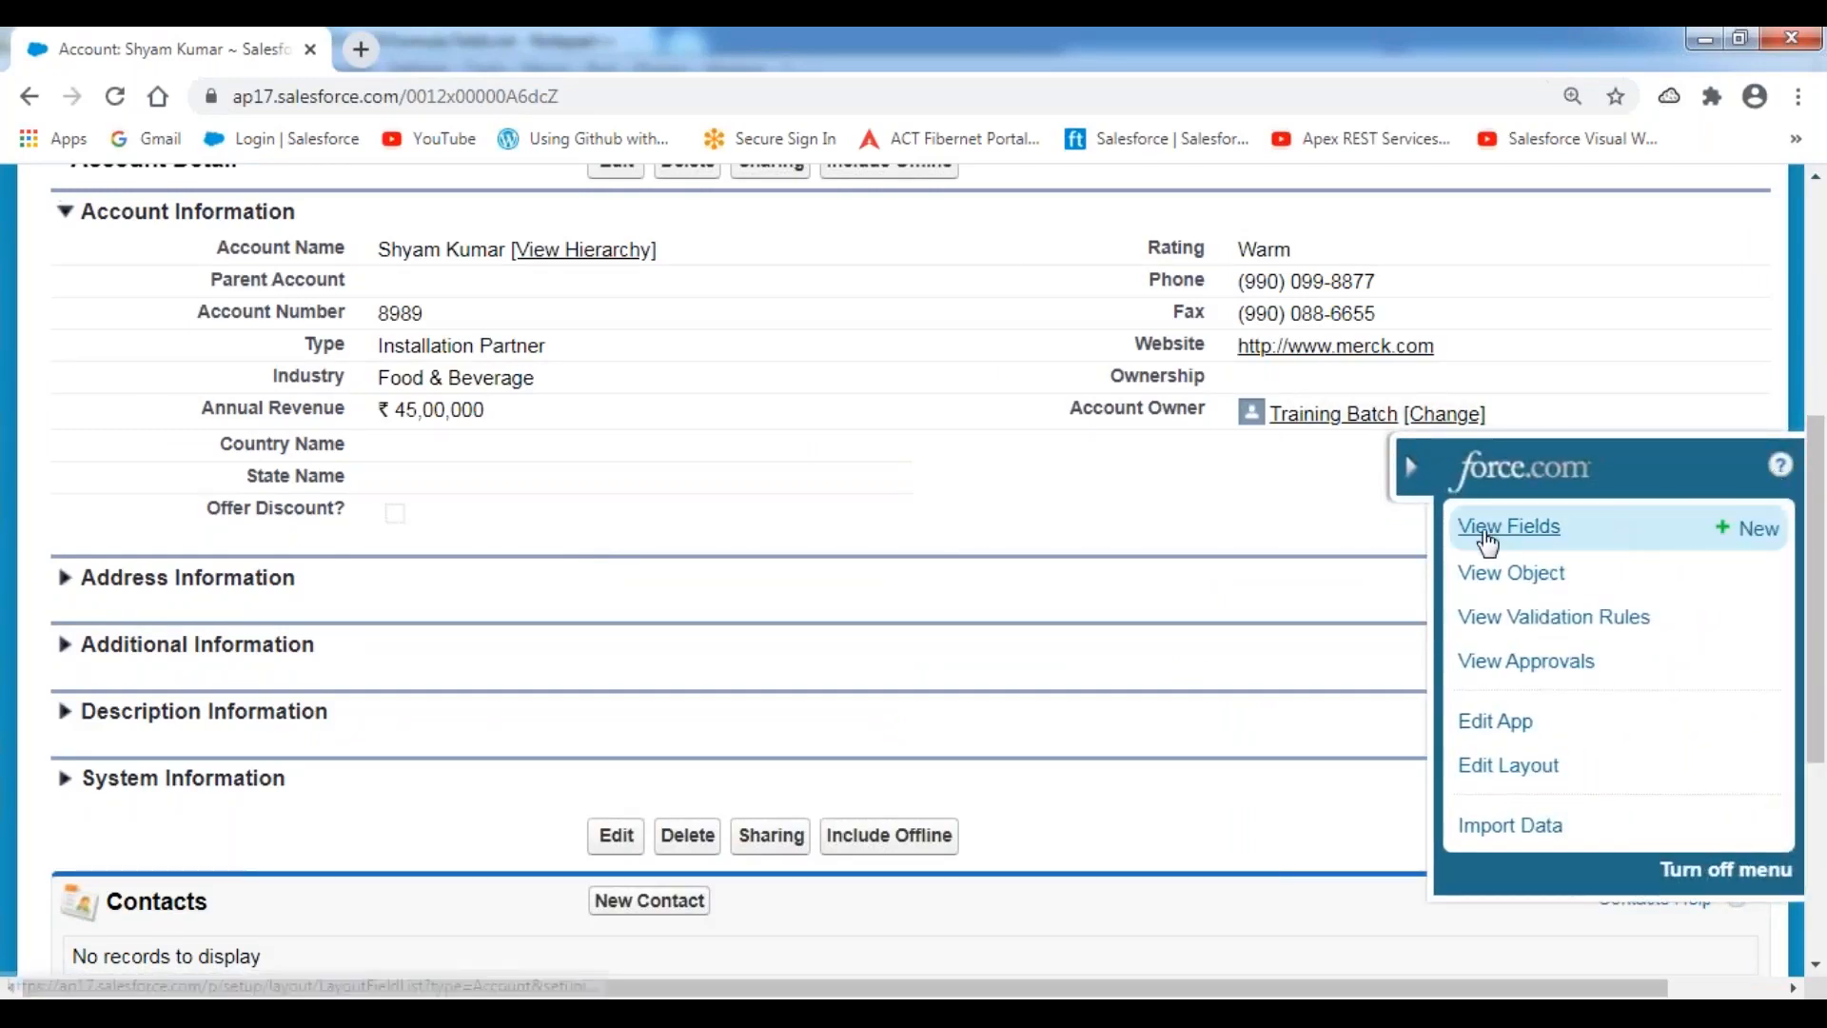
{"action": "left_click", "coordinate": [1512, 529]}
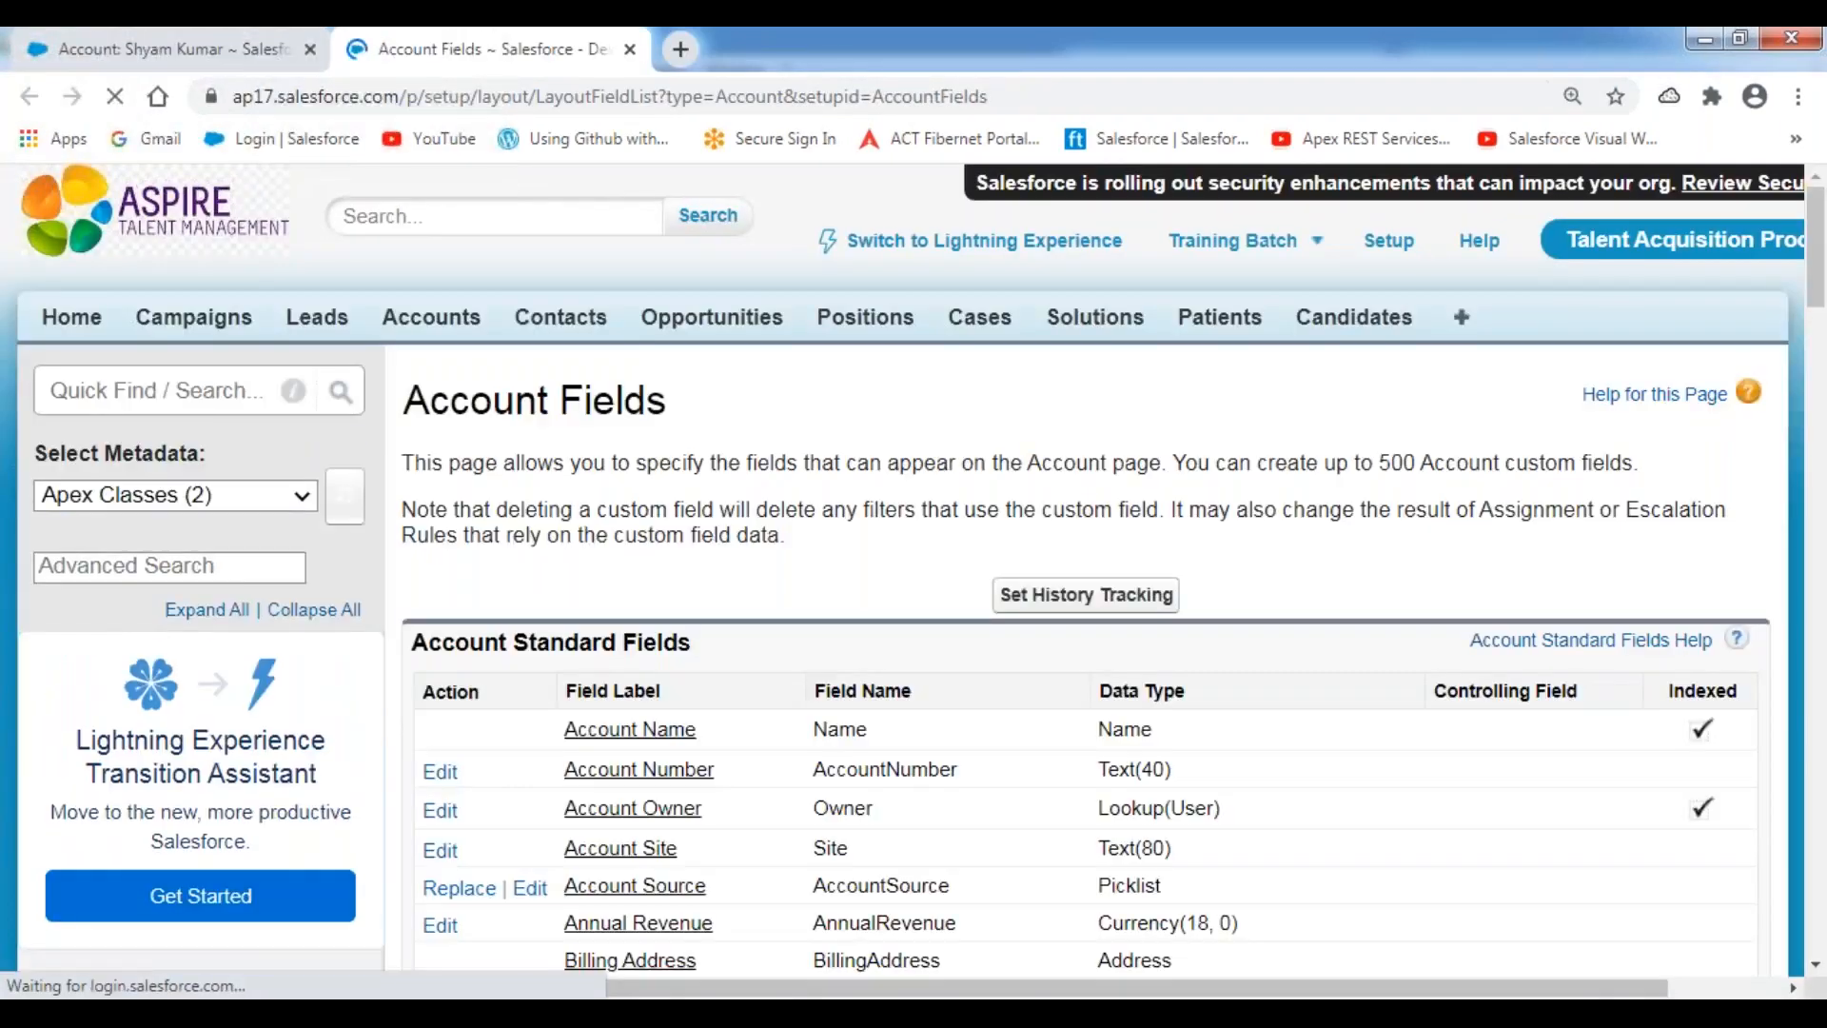
Step: Start a new custom field in the Account Custom Fields & Relationships section
{"action": "scroll", "coordinate": [779, 436], "scroll_direction": "down", "scroll_amount": 20}
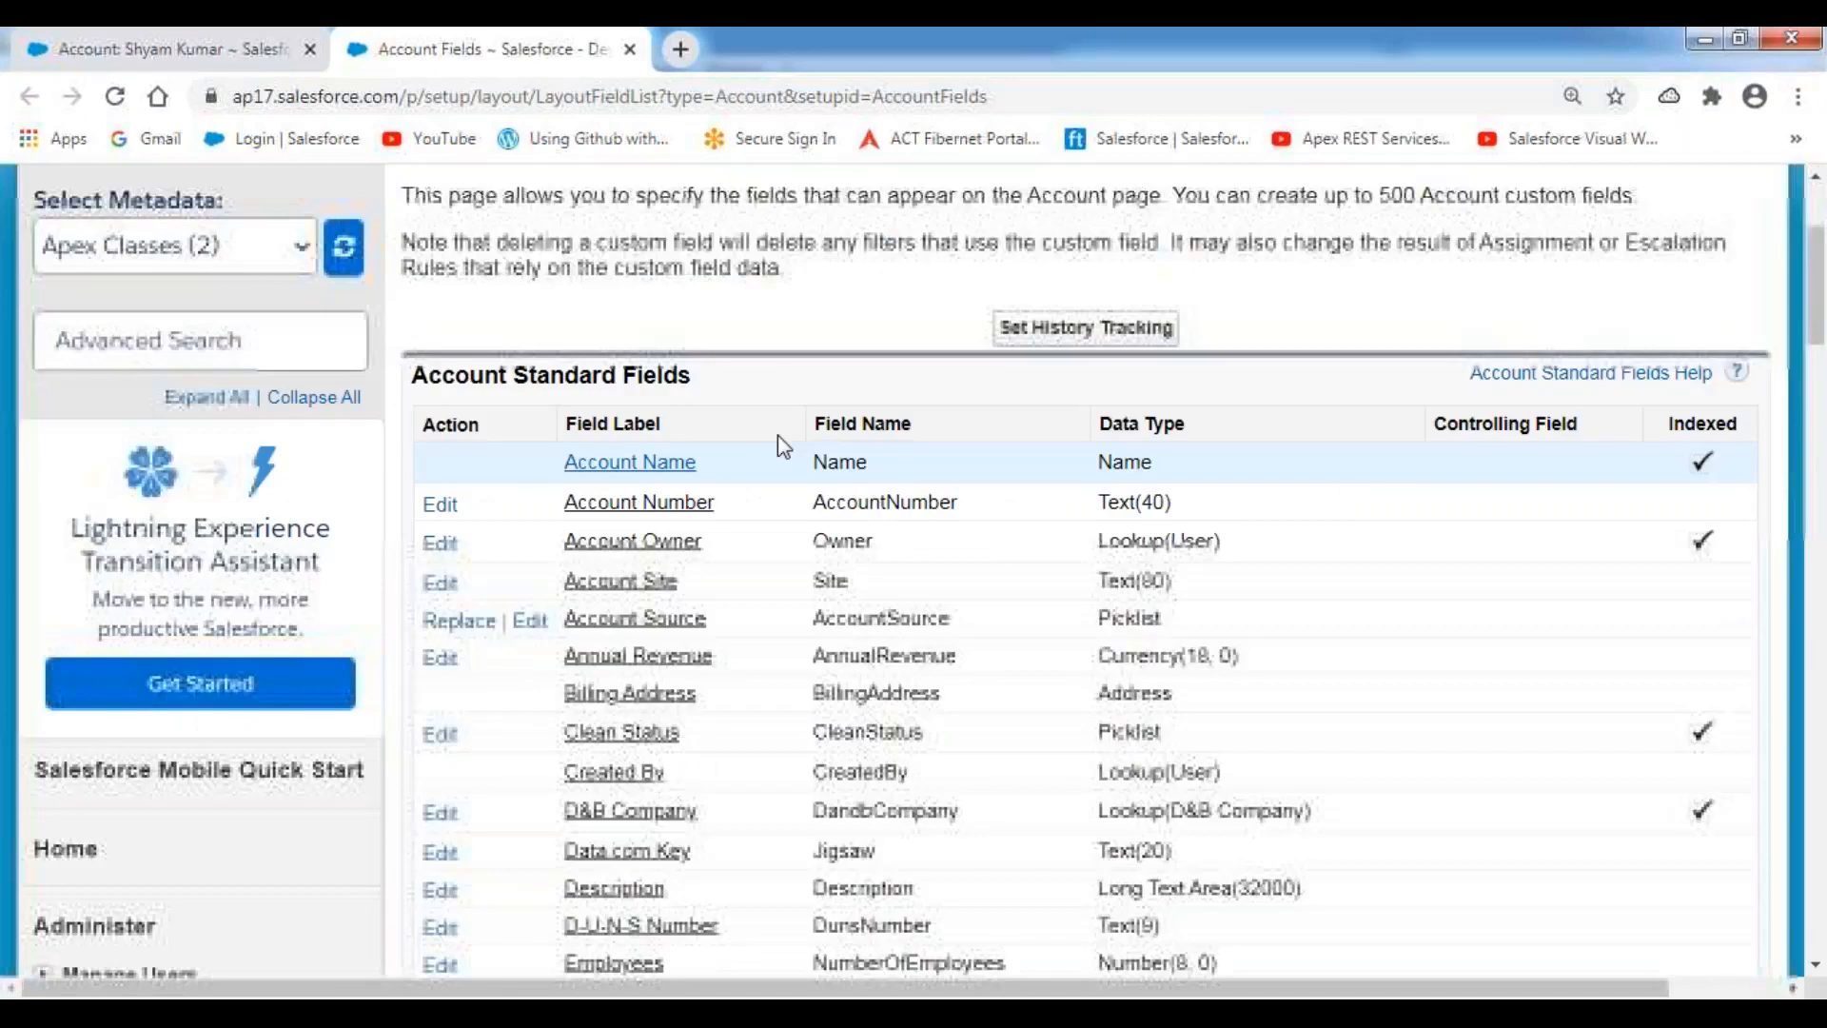
{"action": "scroll", "coordinate": [804, 434], "scroll_direction": "down", "scroll_amount": 1}
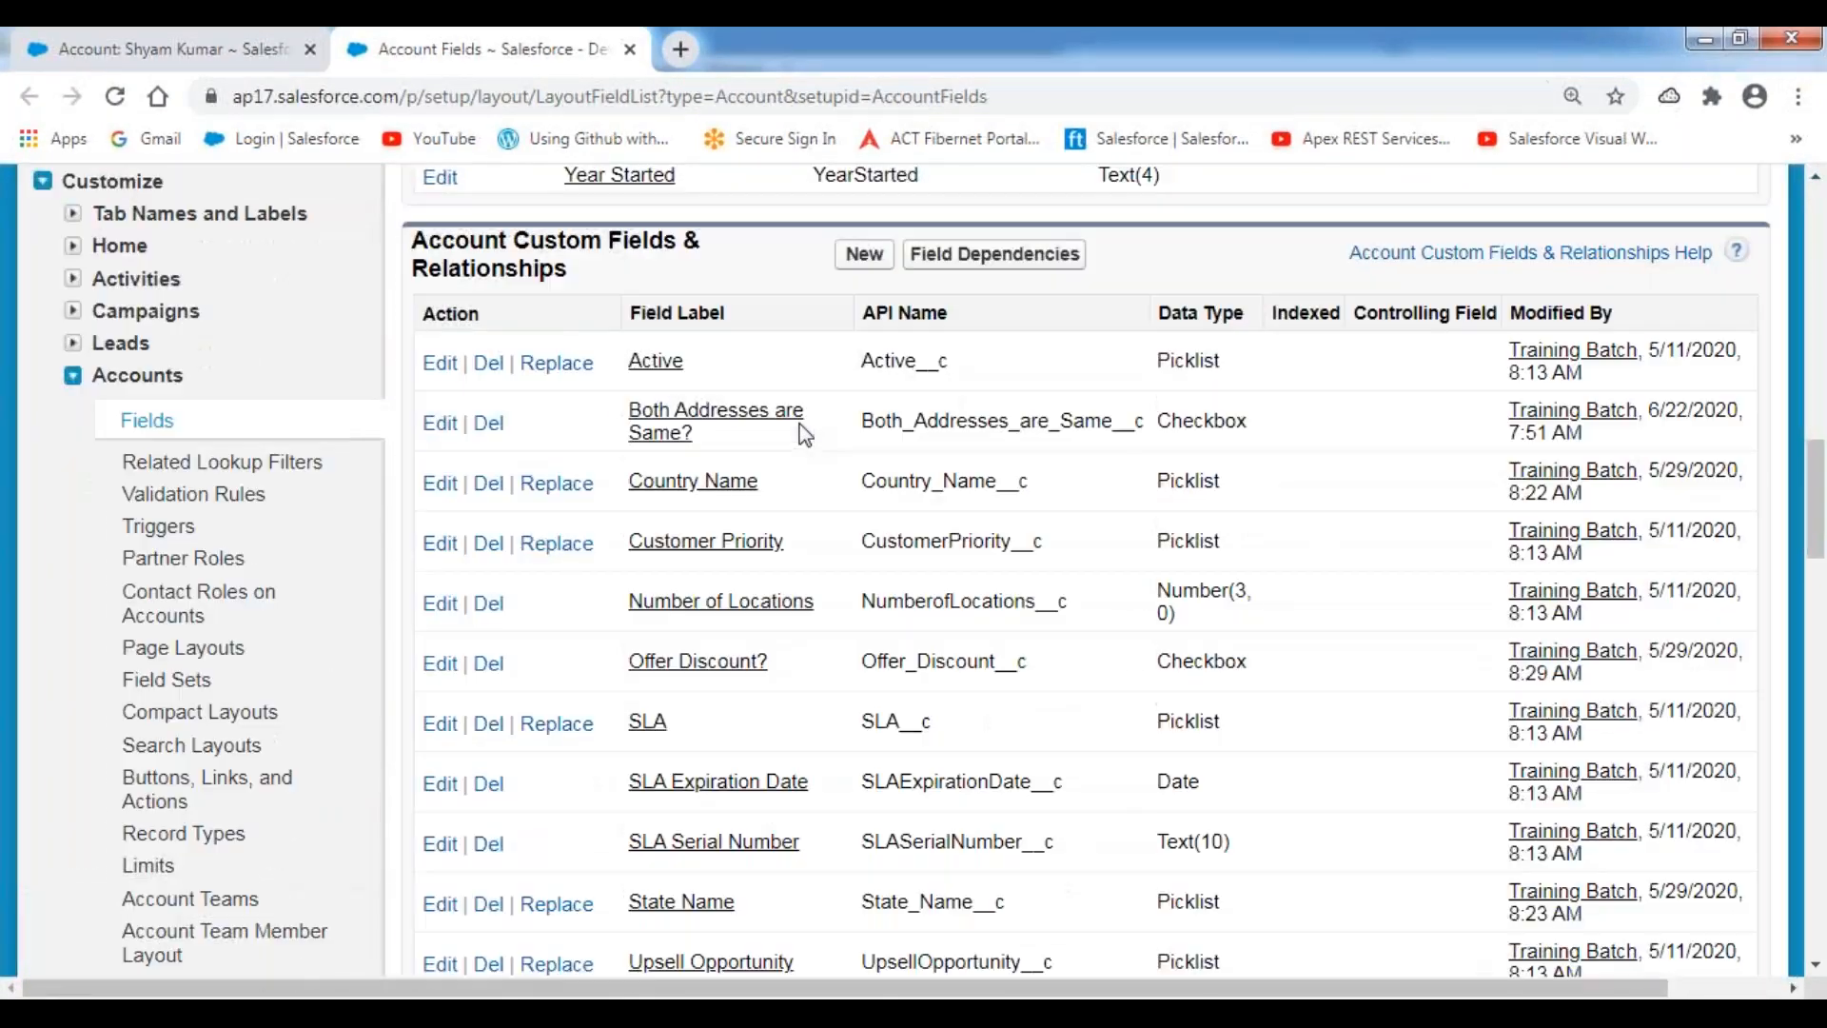
{"action": "triple_click", "coordinate": [580, 265]}
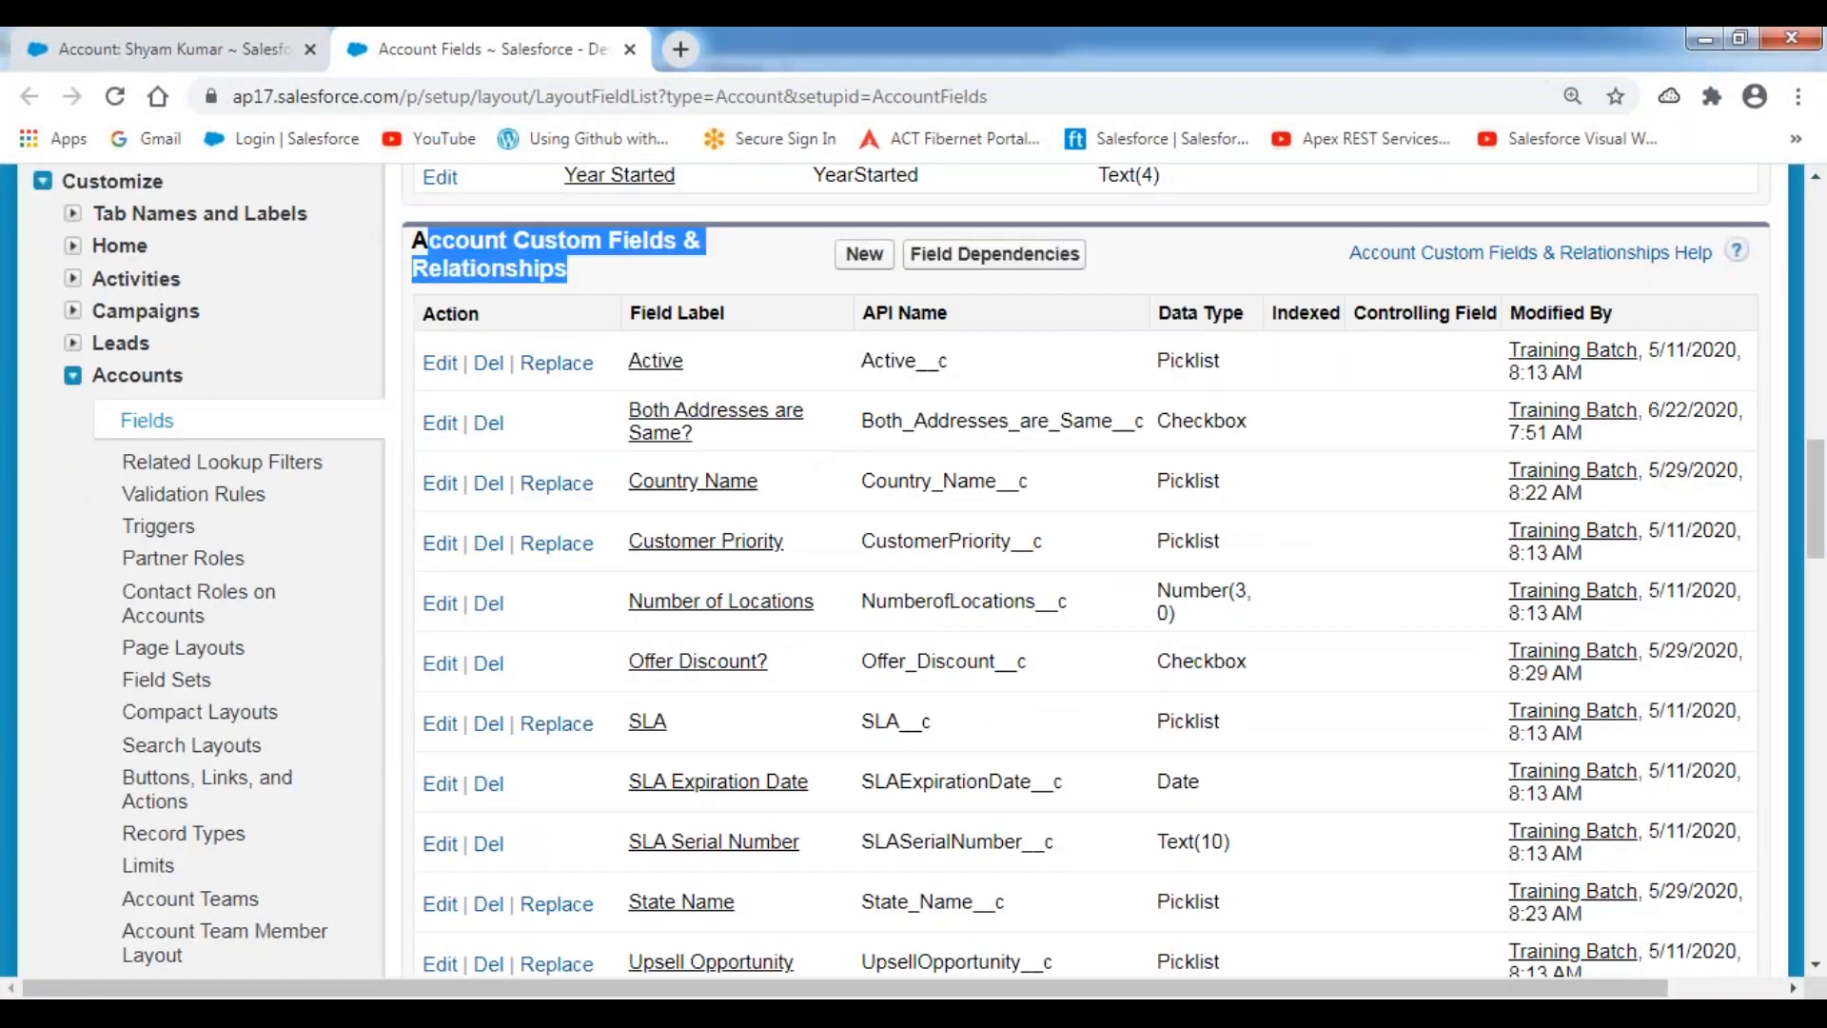
{"action": "left_click", "coordinate": [652, 243]}
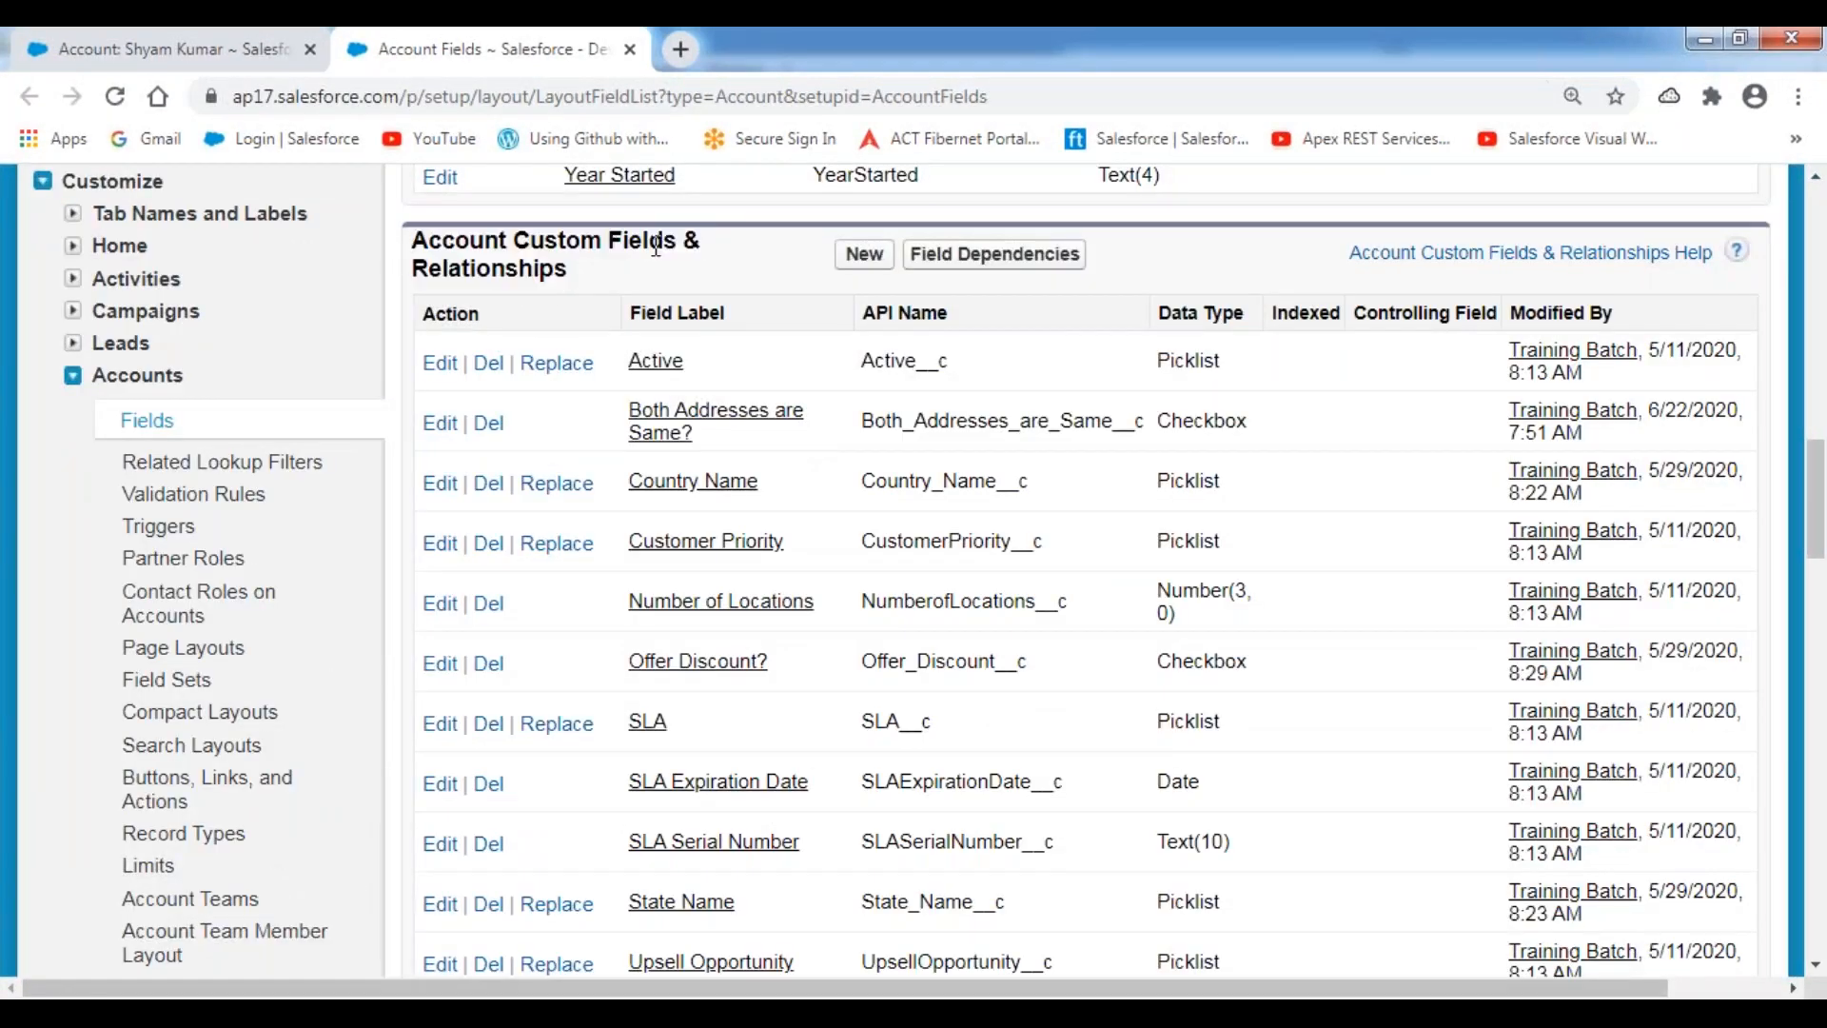
{"action": "left_click", "coordinate": [865, 255]}
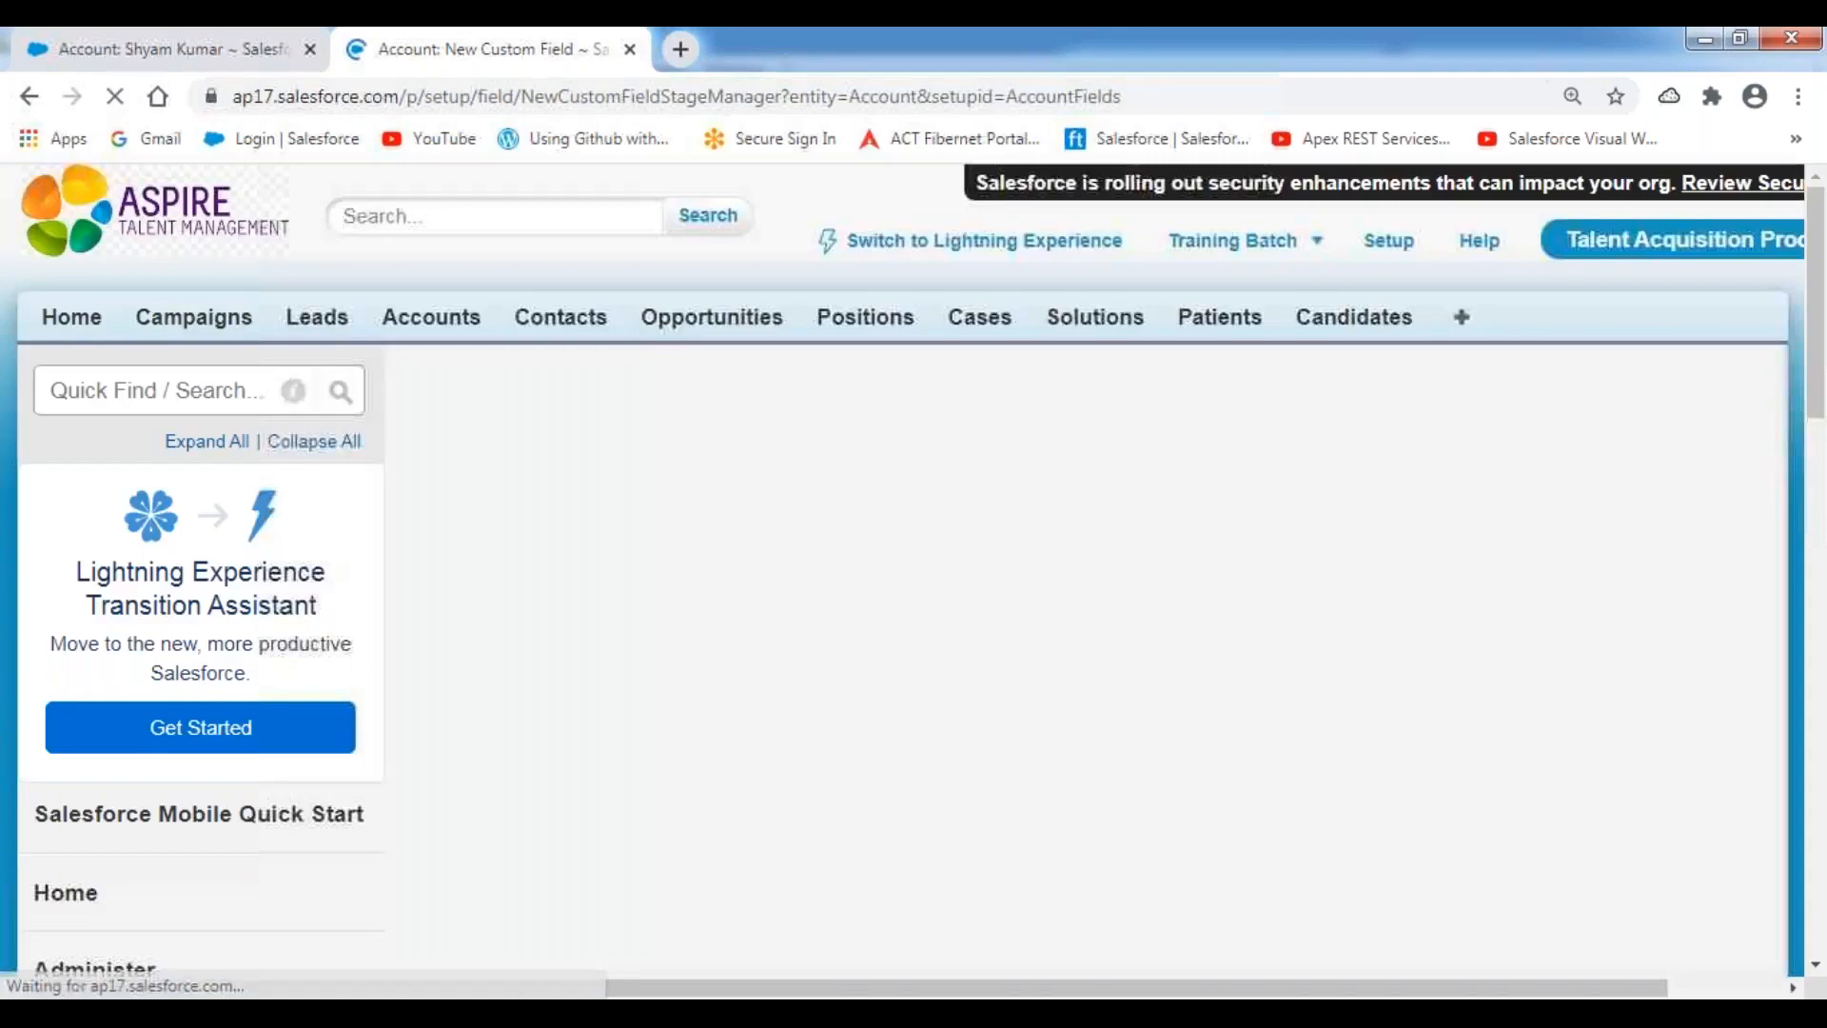
Step: Choose Formula as the data type of the new custom field and continue to the output type settings
{"action": "scroll", "coordinate": [904, 490], "scroll_direction": "down", "scroll_amount": 5}
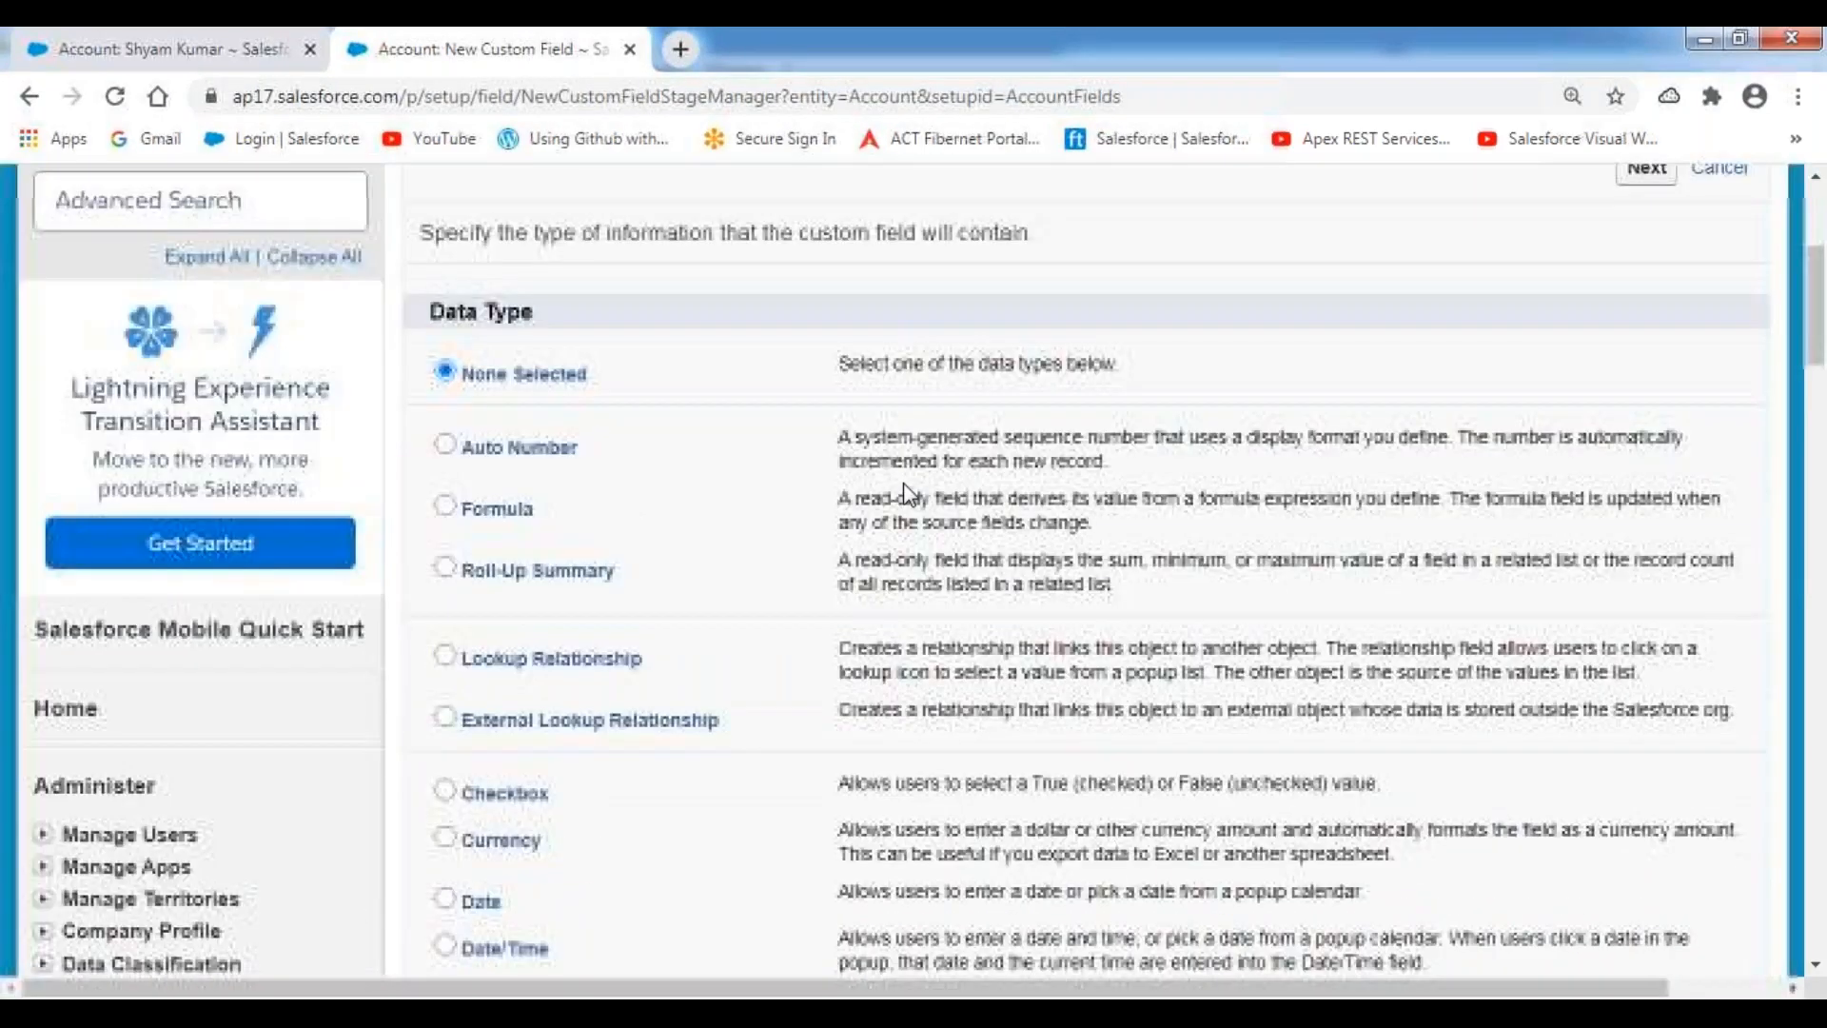
{"action": "scroll", "coordinate": [815, 556], "scroll_direction": "down", "scroll_amount": 3}
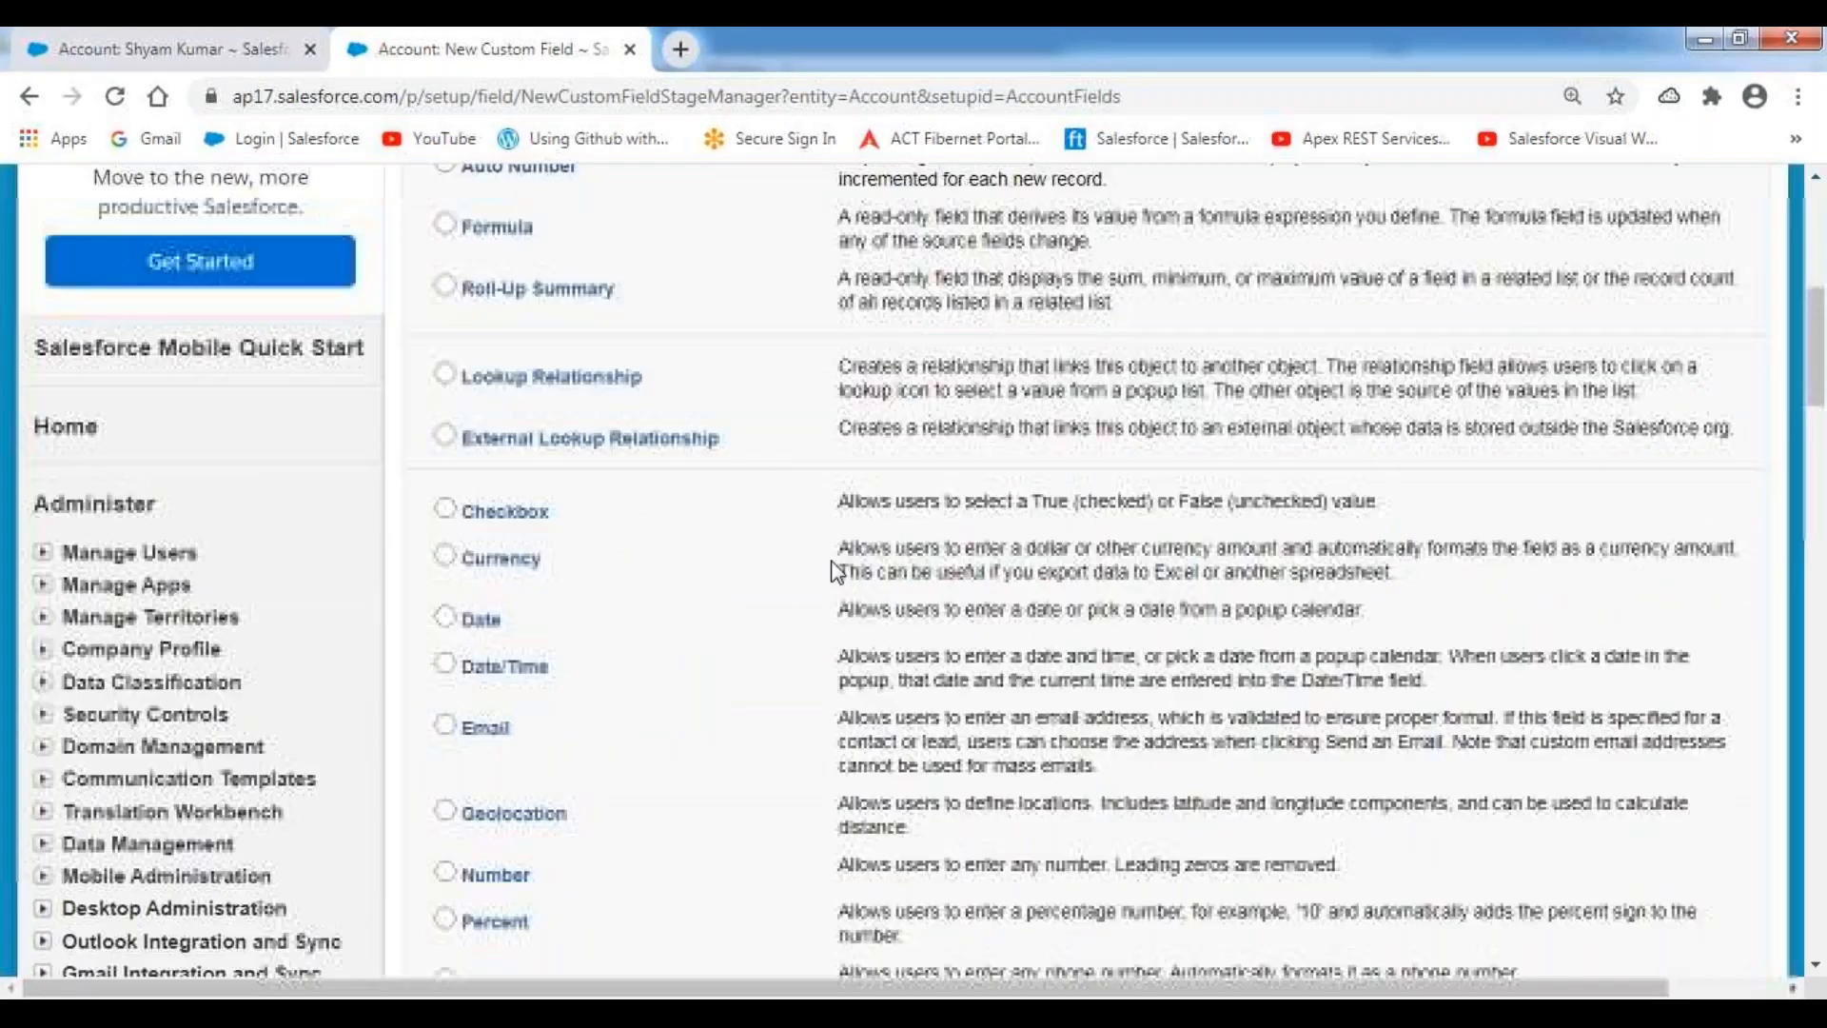
{"action": "scroll", "coordinate": [814, 551], "scroll_direction": "up", "scroll_amount": 1}
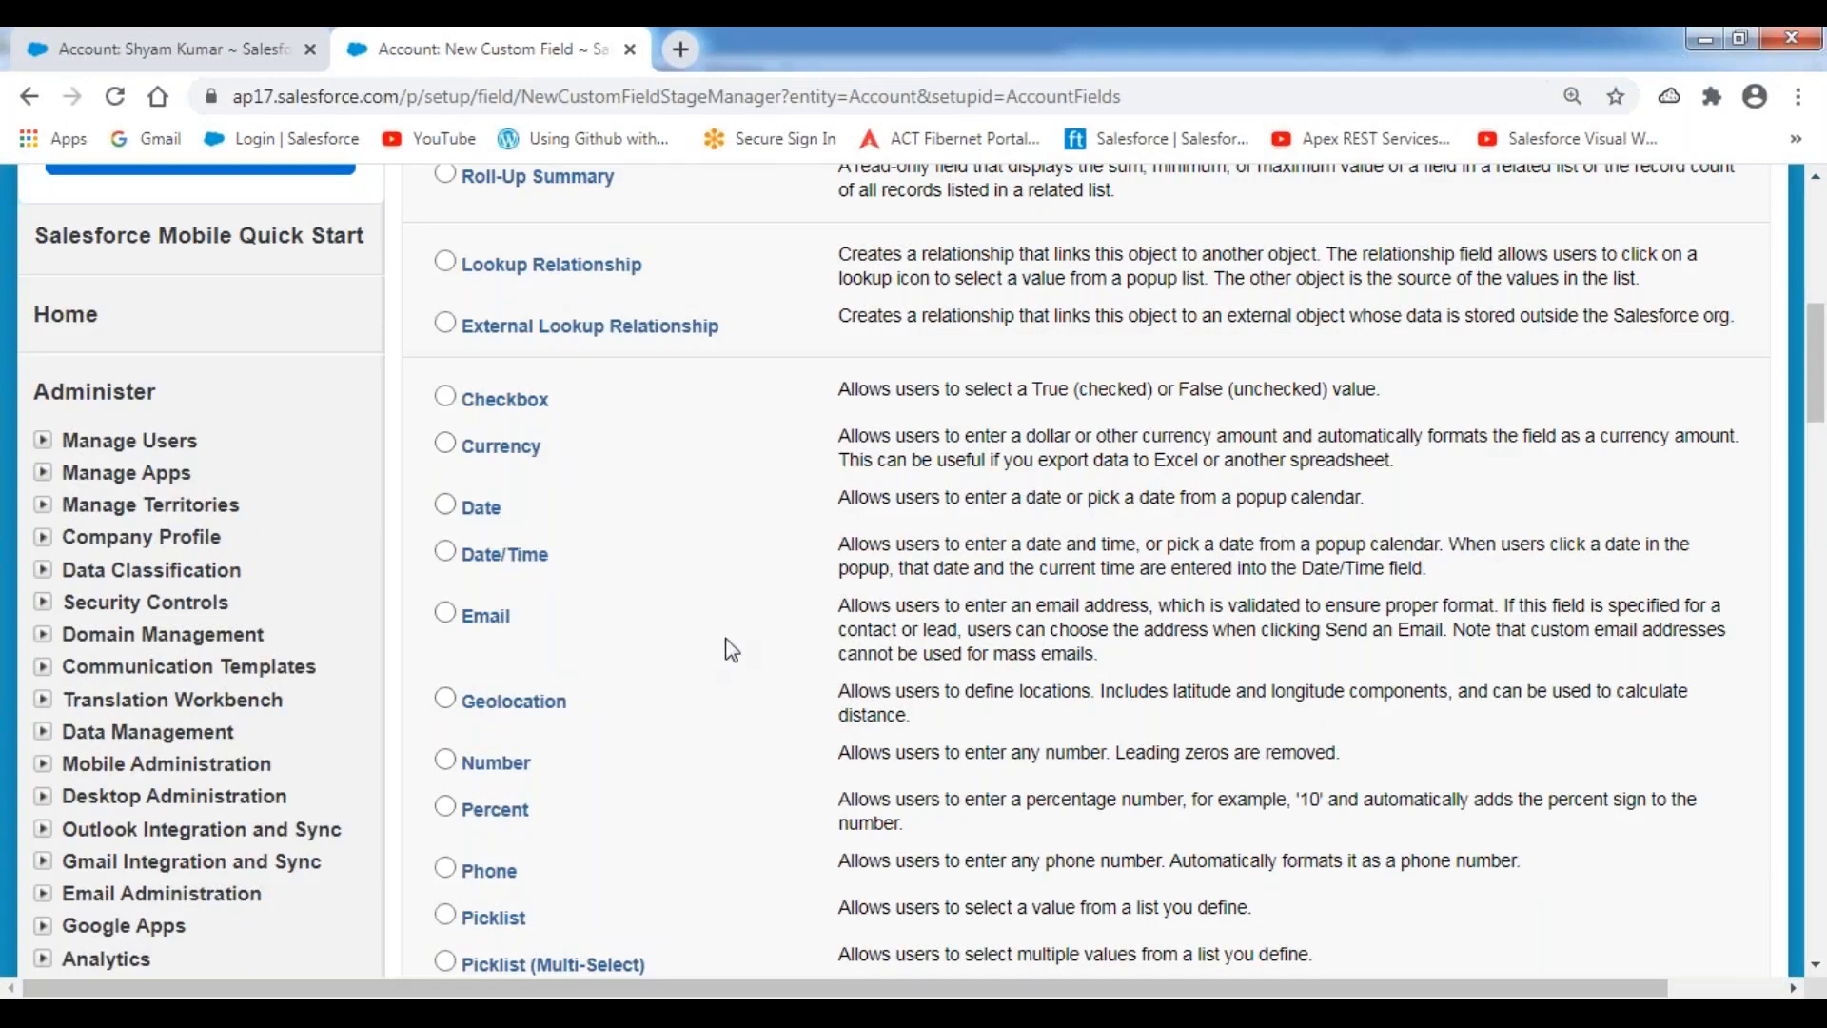
{"action": "scroll", "coordinate": [731, 650], "scroll_direction": "up", "scroll_amount": 4}
{"action": "left_click_drag", "start_coordinate": [538, 518], "coordinate": [447, 518]}
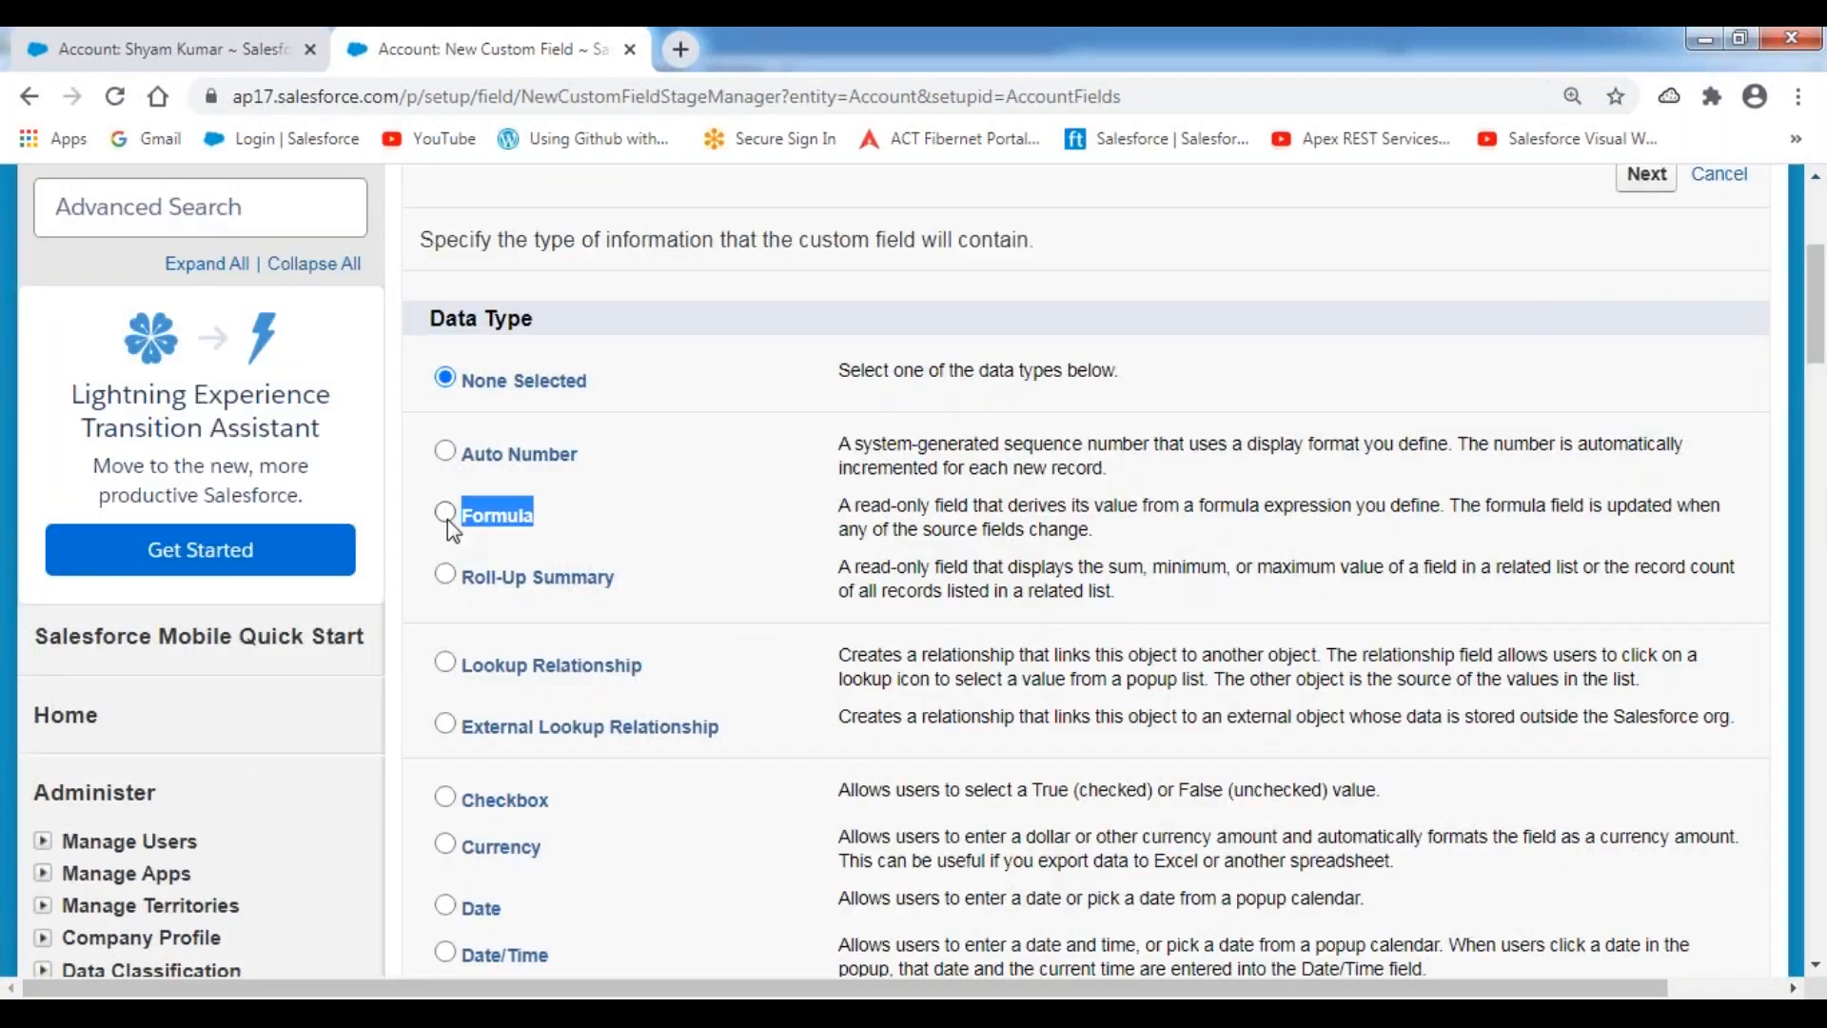
{"action": "left_click", "coordinate": [447, 516]}
{"action": "scroll", "coordinate": [1591, 339], "scroll_direction": "up", "scroll_amount": 2}
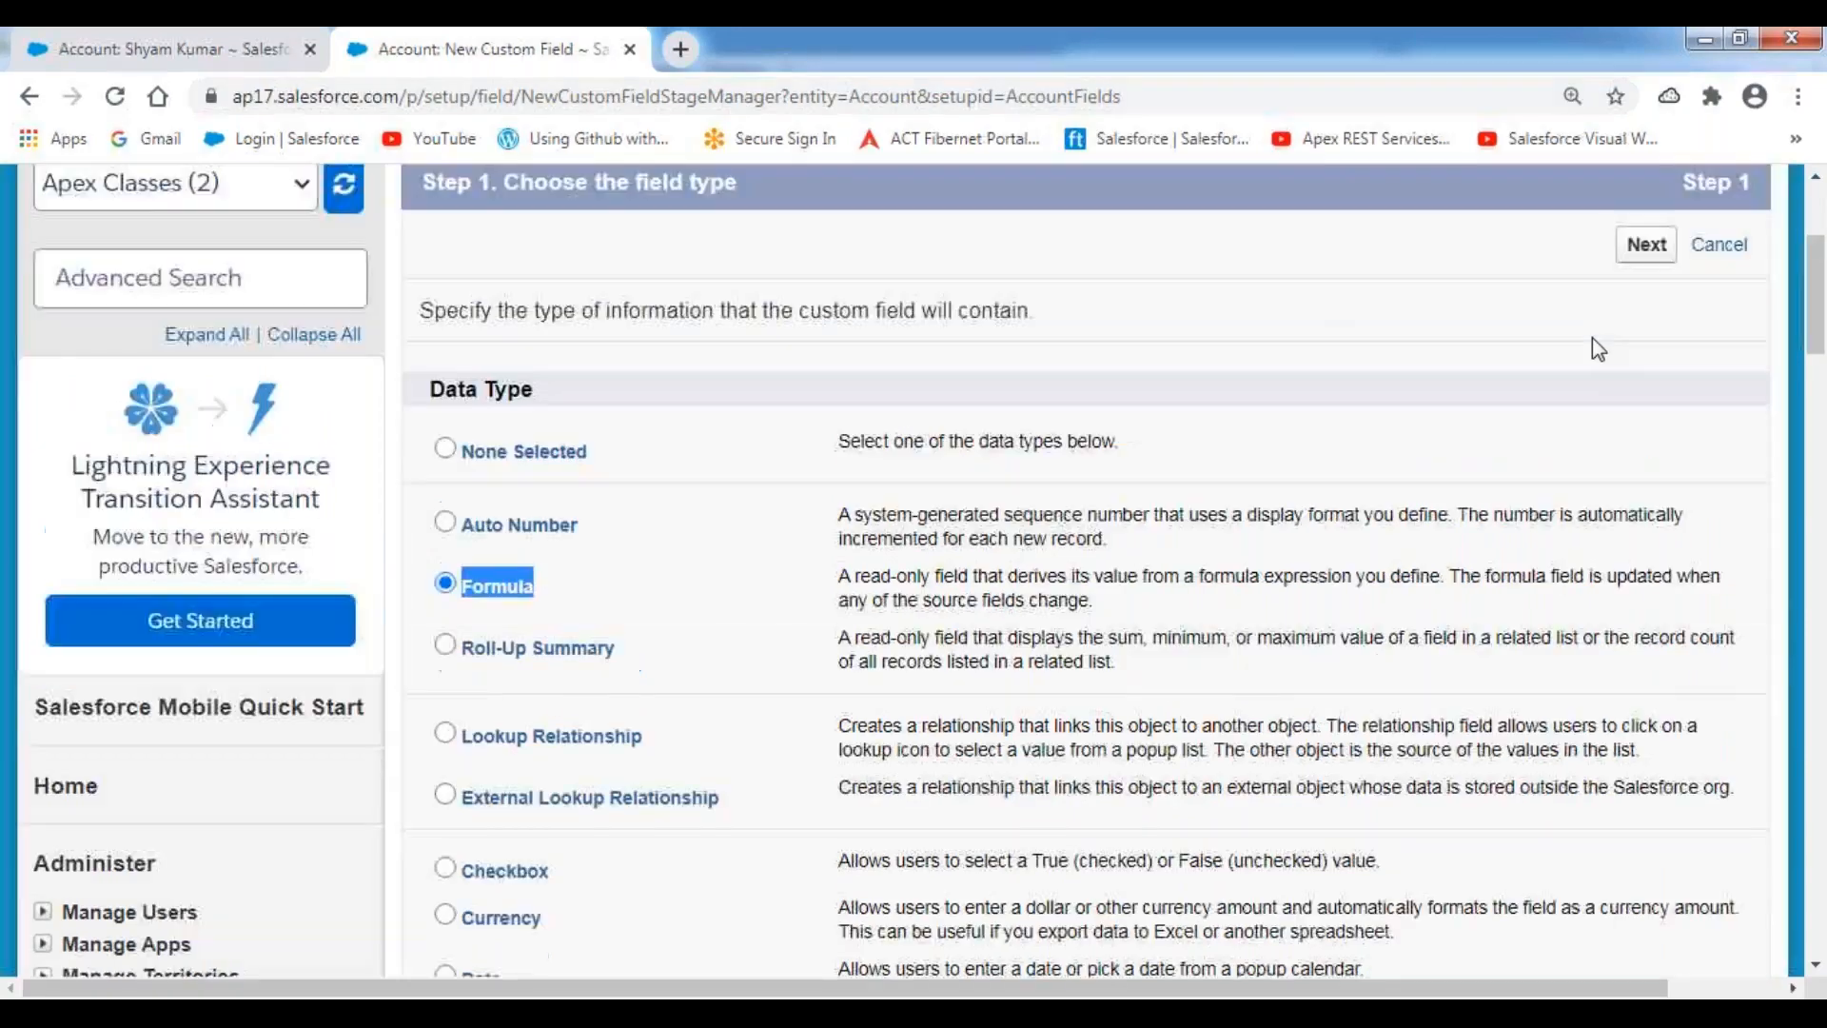
{"action": "left_click", "coordinate": [1646, 306]}
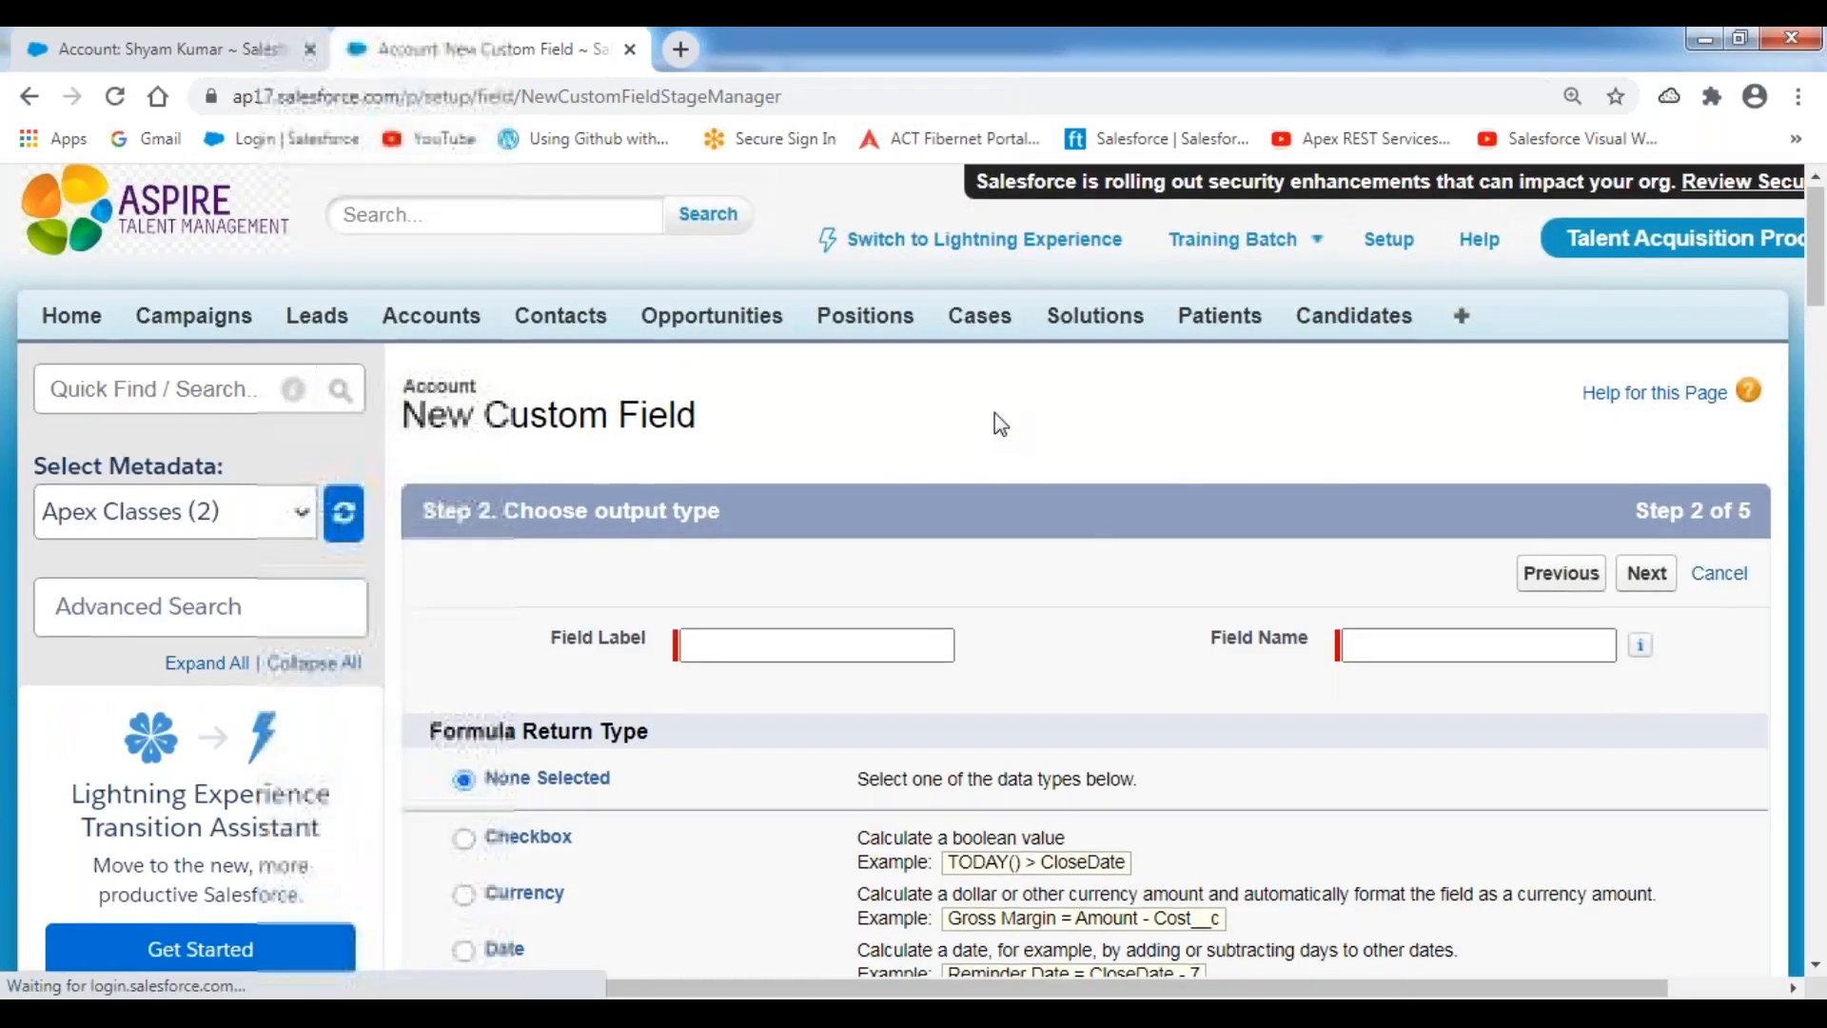
Step: Enter 'Service Tax' as the field label and let the field name fill in as Service_Tax
{"action": "scroll", "coordinate": [995, 413], "scroll_direction": "down", "scroll_amount": 4}
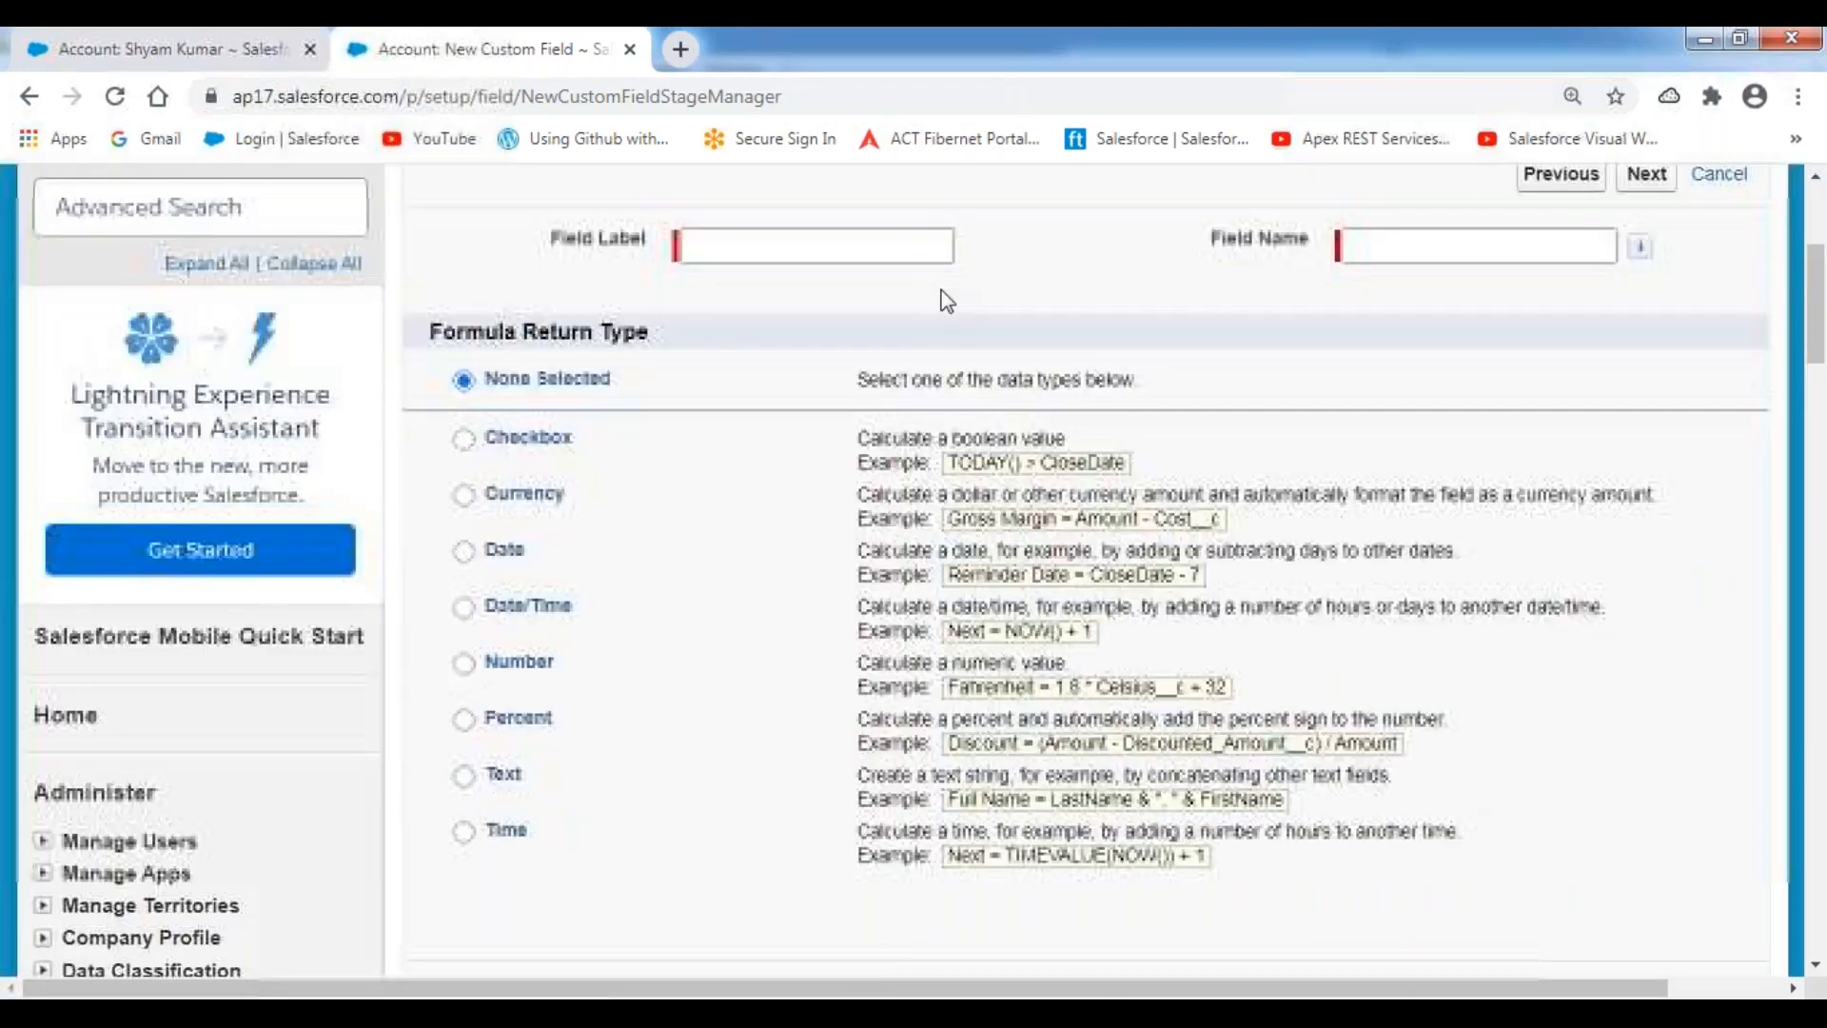
{"action": "left_click", "coordinate": [742, 249]}
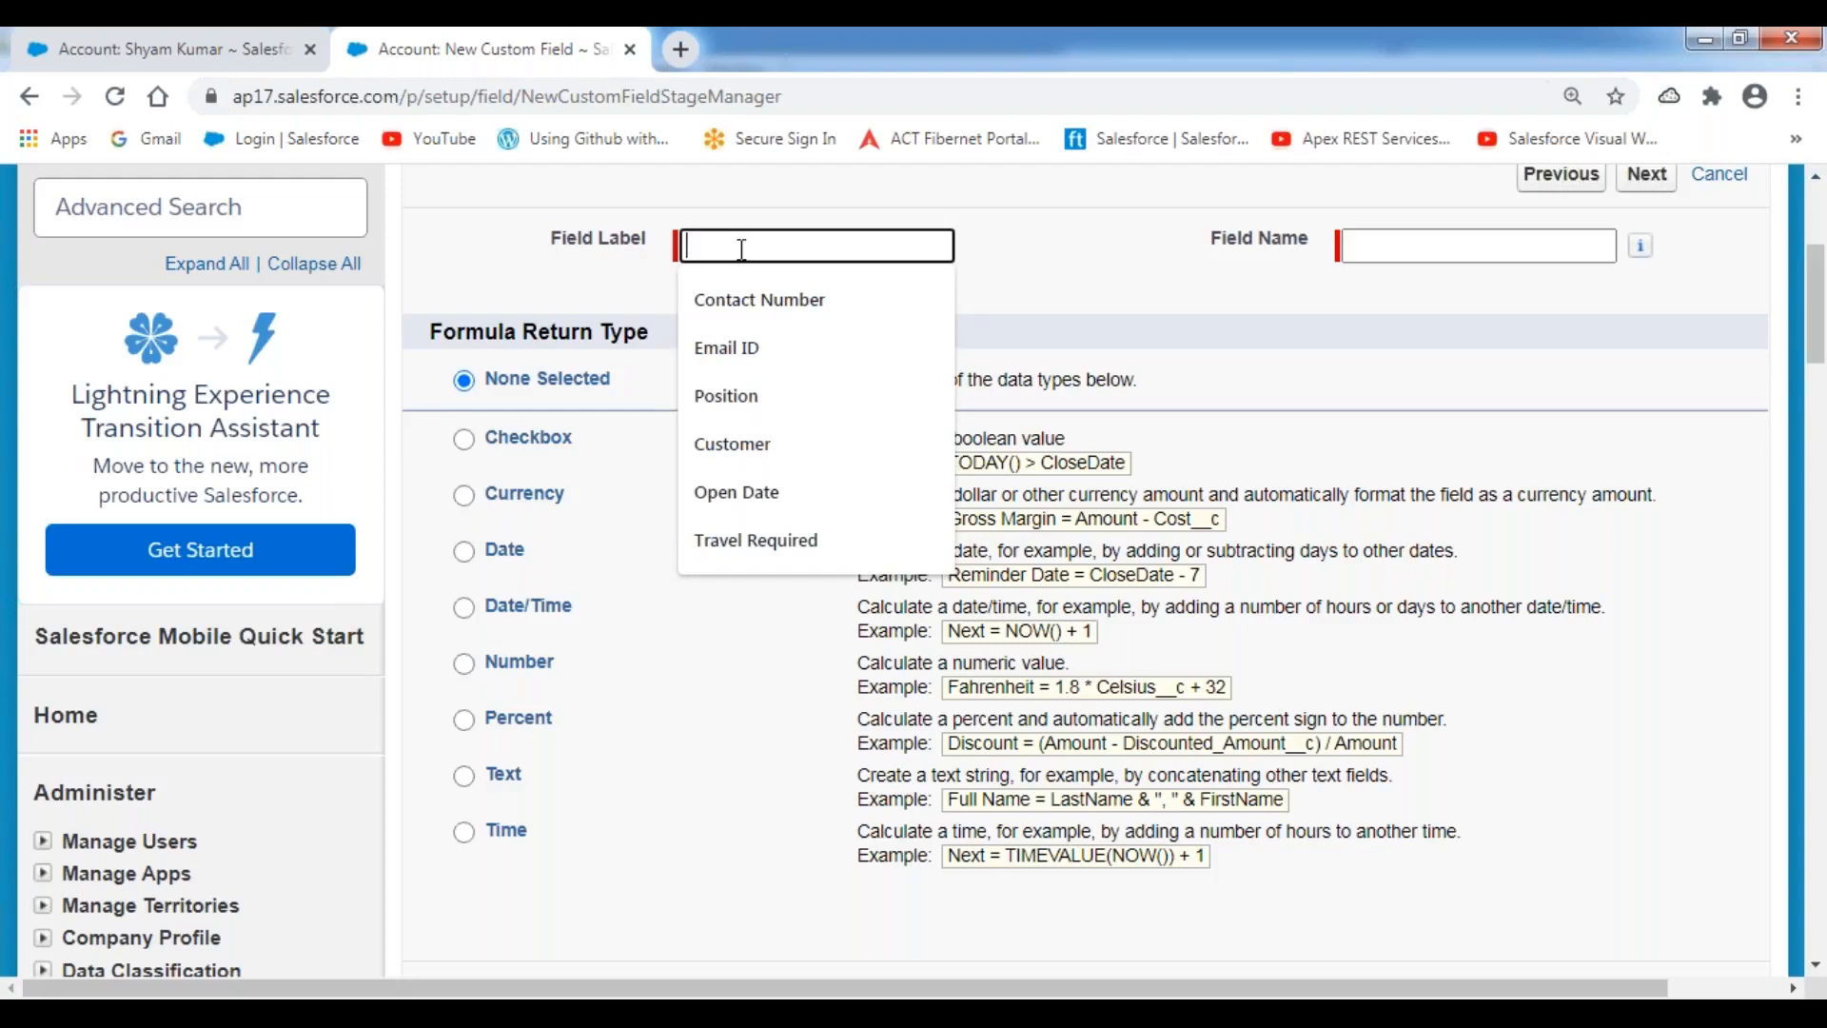
{"action": "type", "text": "Service T"}
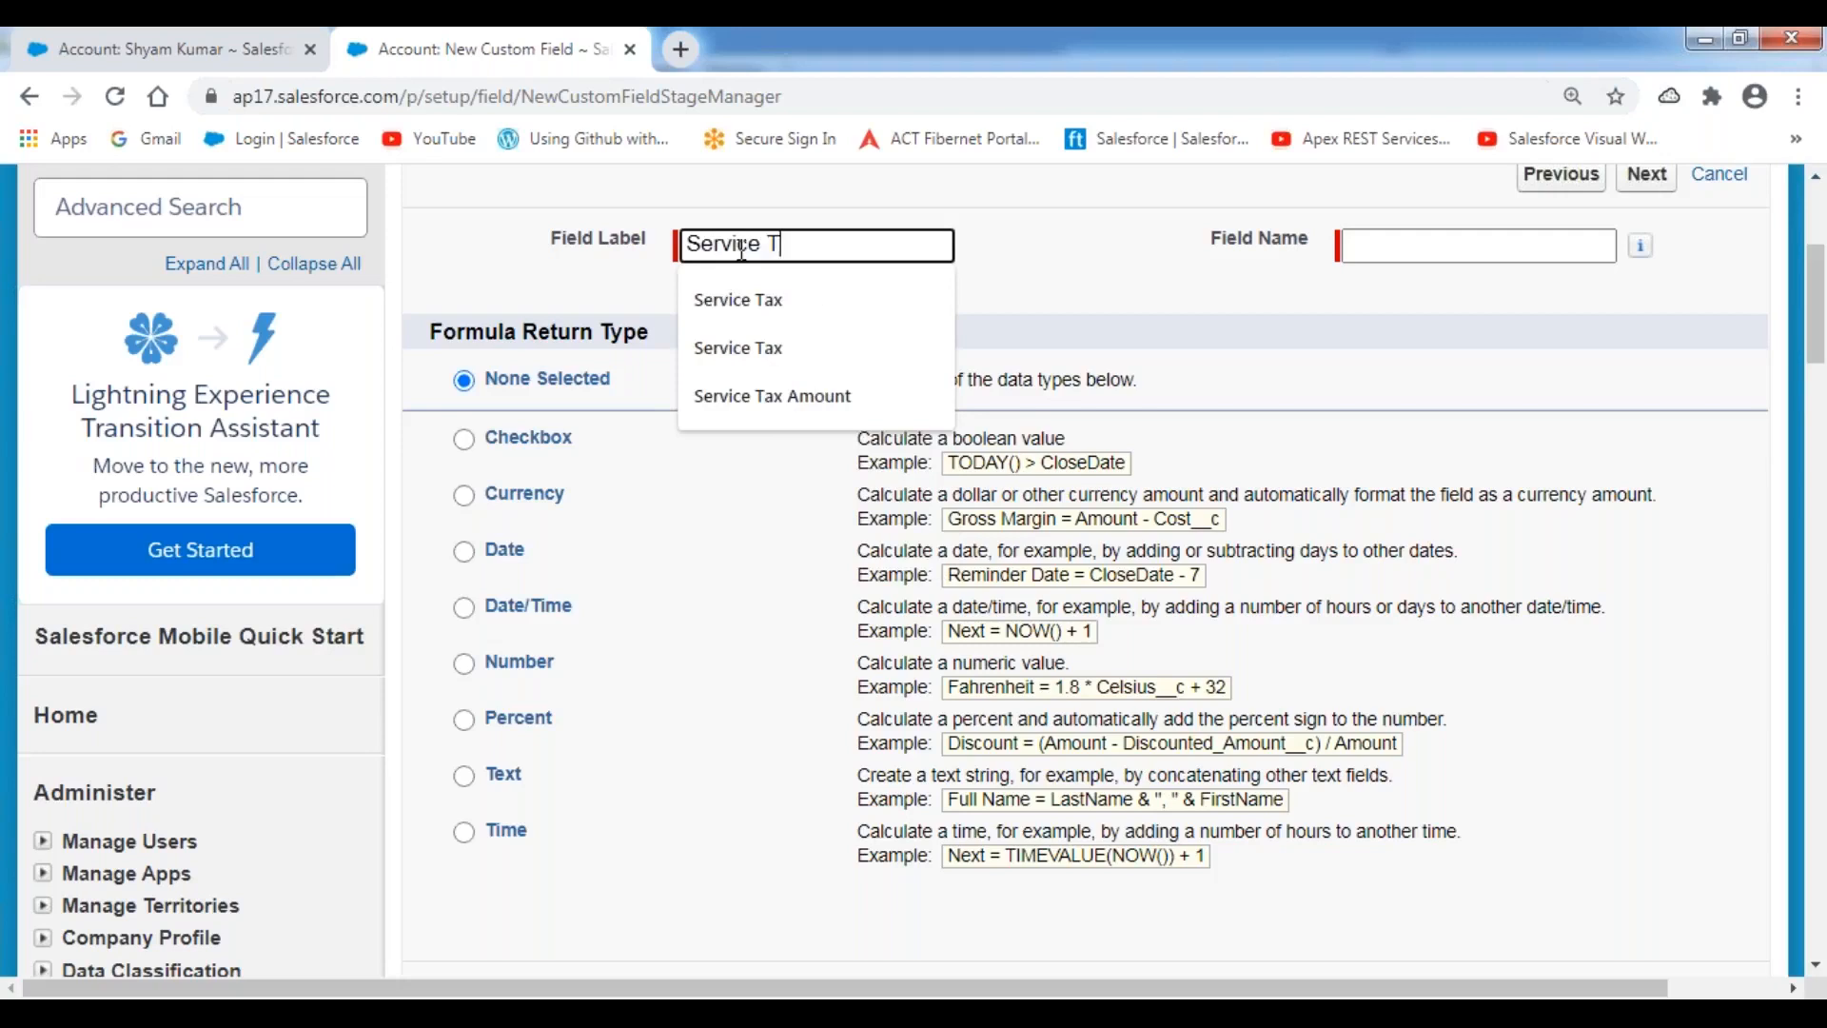
{"action": "type", "text": "ax"}
{"action": "key", "text": "Tab"}
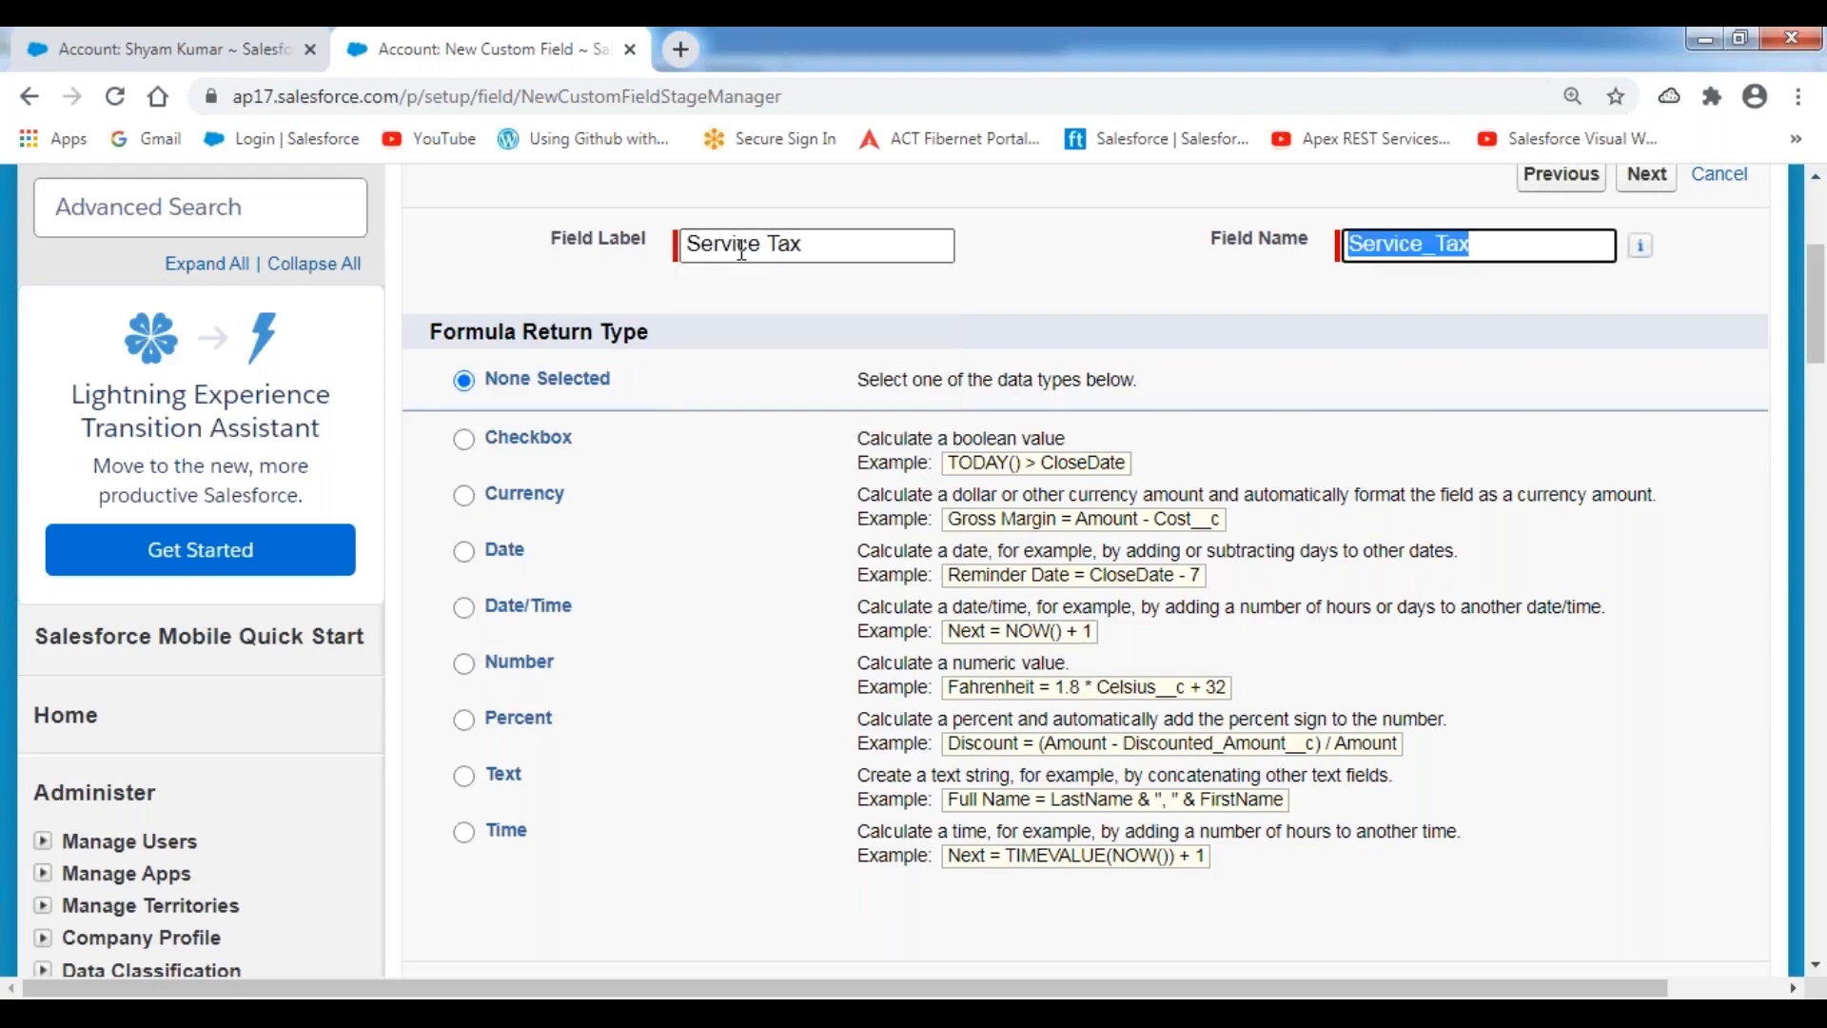
{"action": "left_click", "coordinate": [1175, 291]}
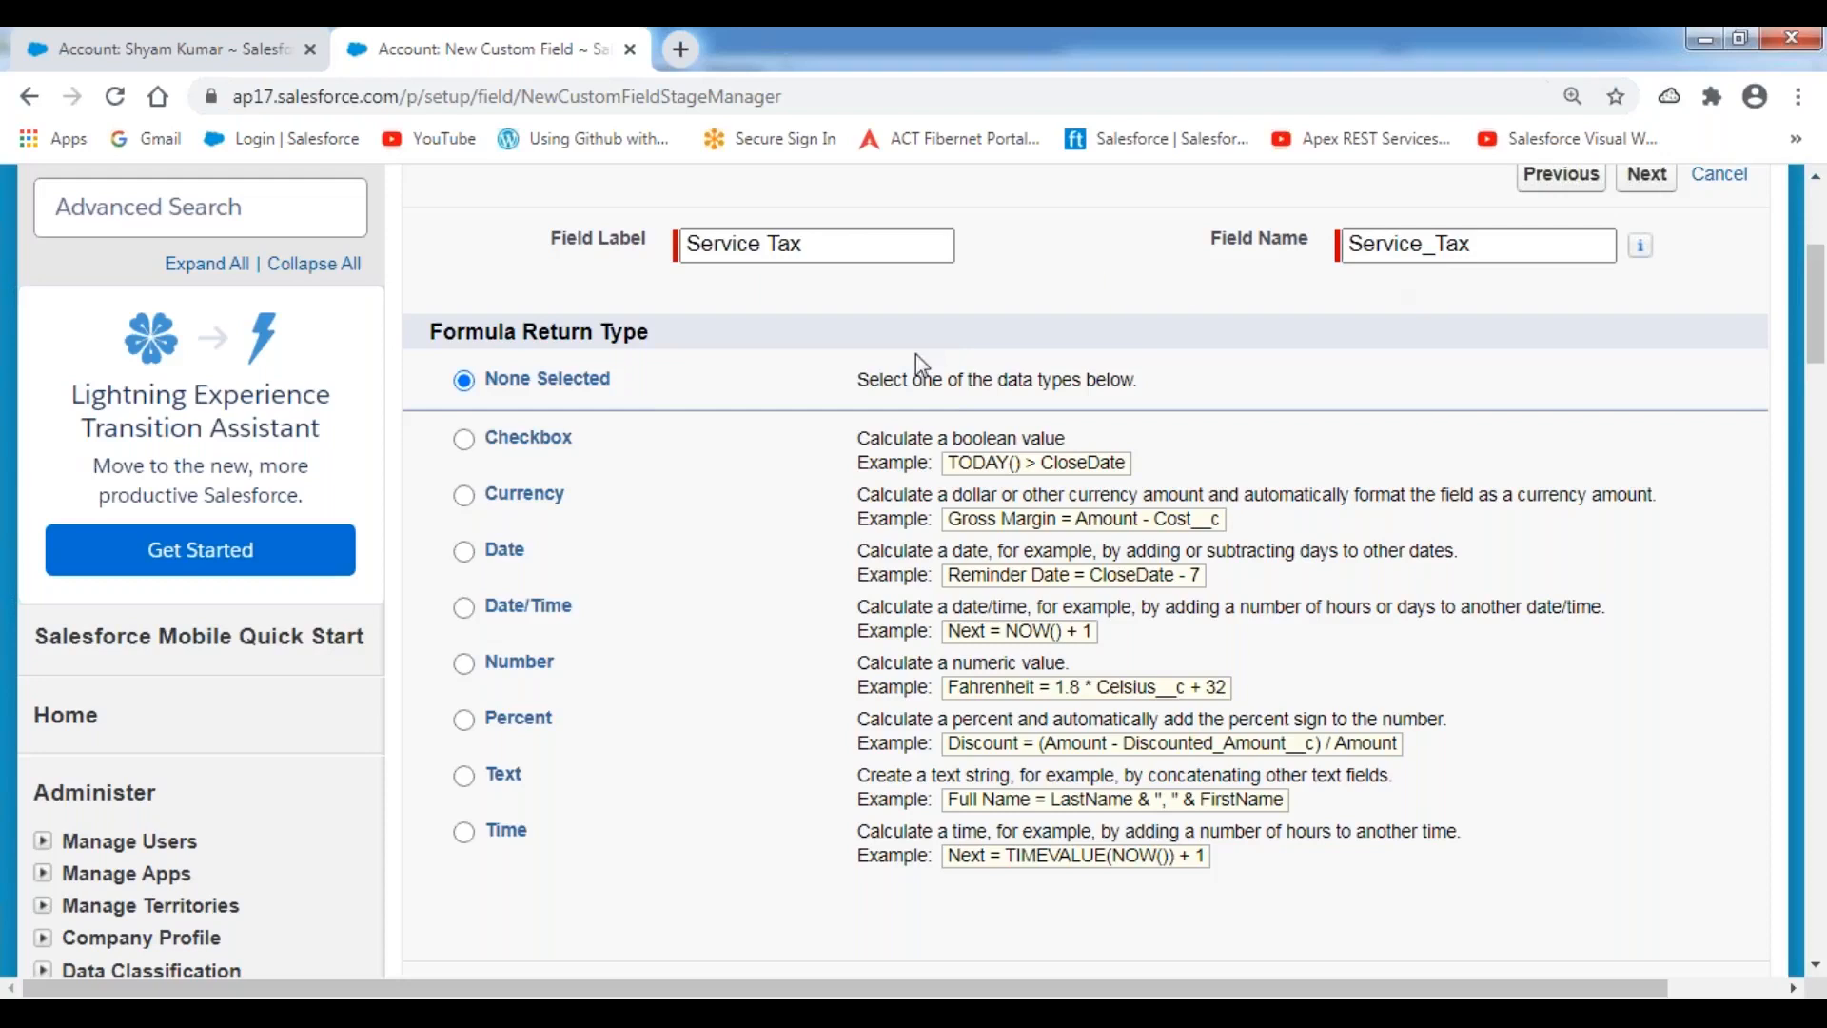
Step: Examine the available formula return types, from Checkbox and Currency through to Text and Time
{"action": "scroll", "coordinate": [755, 368], "scroll_direction": "down", "scroll_amount": 3}
{"action": "scroll", "coordinate": [685, 361], "scroll_direction": "up", "scroll_amount": 3}
{"action": "left_click_drag", "start_coordinate": [432, 330], "coordinate": [673, 336]}
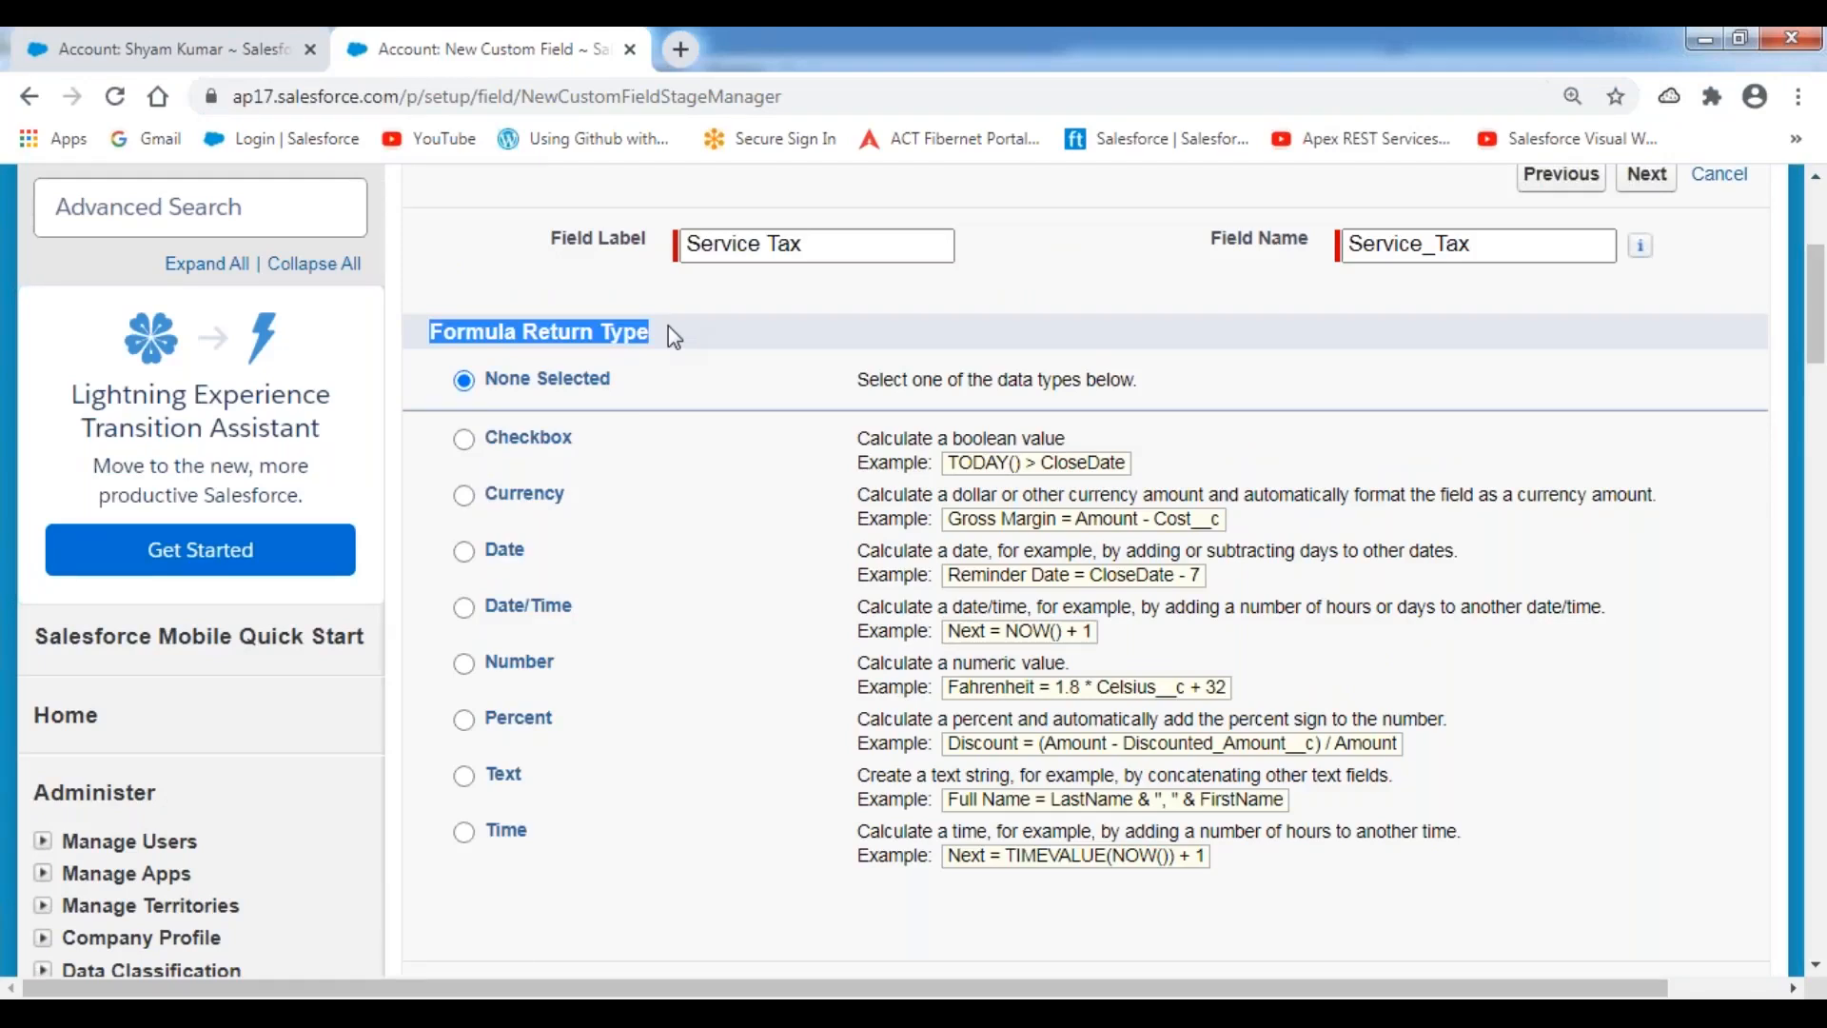
{"action": "left_click_drag", "start_coordinate": [580, 440], "coordinate": [464, 442]}
{"action": "left_click_drag", "start_coordinate": [568, 499], "coordinate": [485, 496]}
{"action": "left_click_drag", "start_coordinate": [545, 567], "coordinate": [482, 555]}
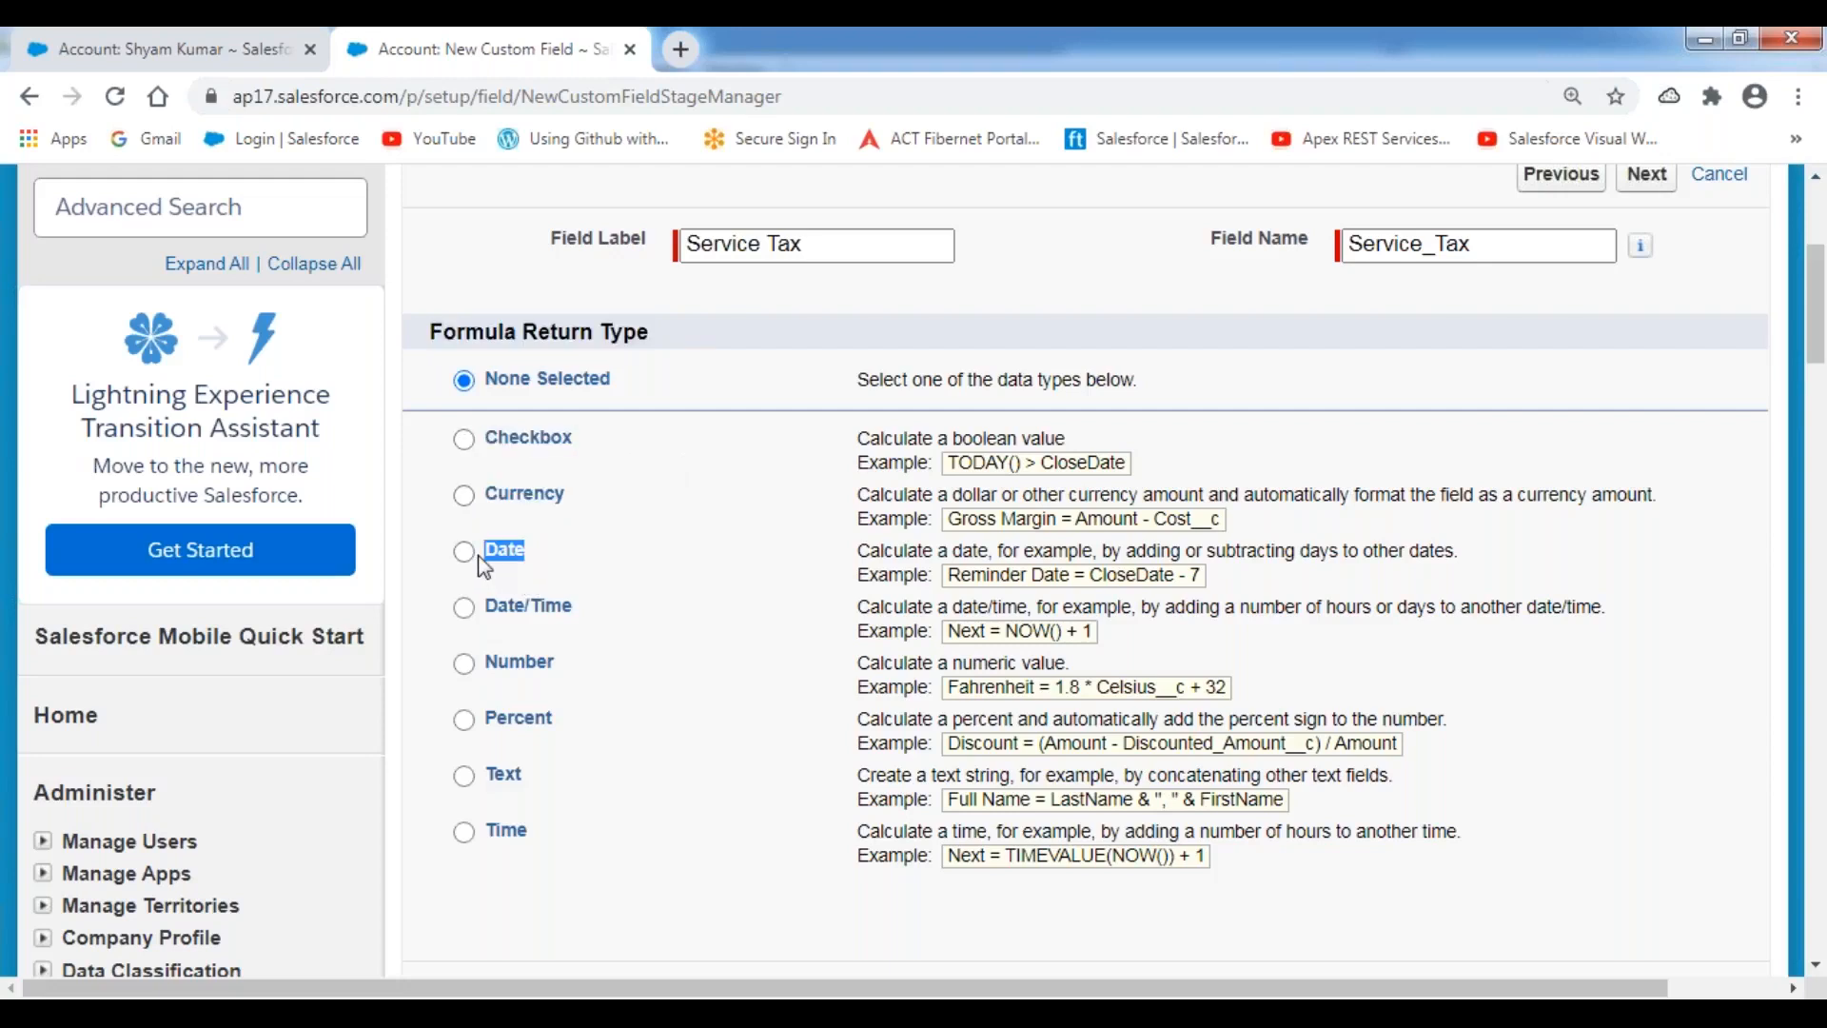
{"action": "left_click_drag", "start_coordinate": [592, 607], "coordinate": [494, 620]}
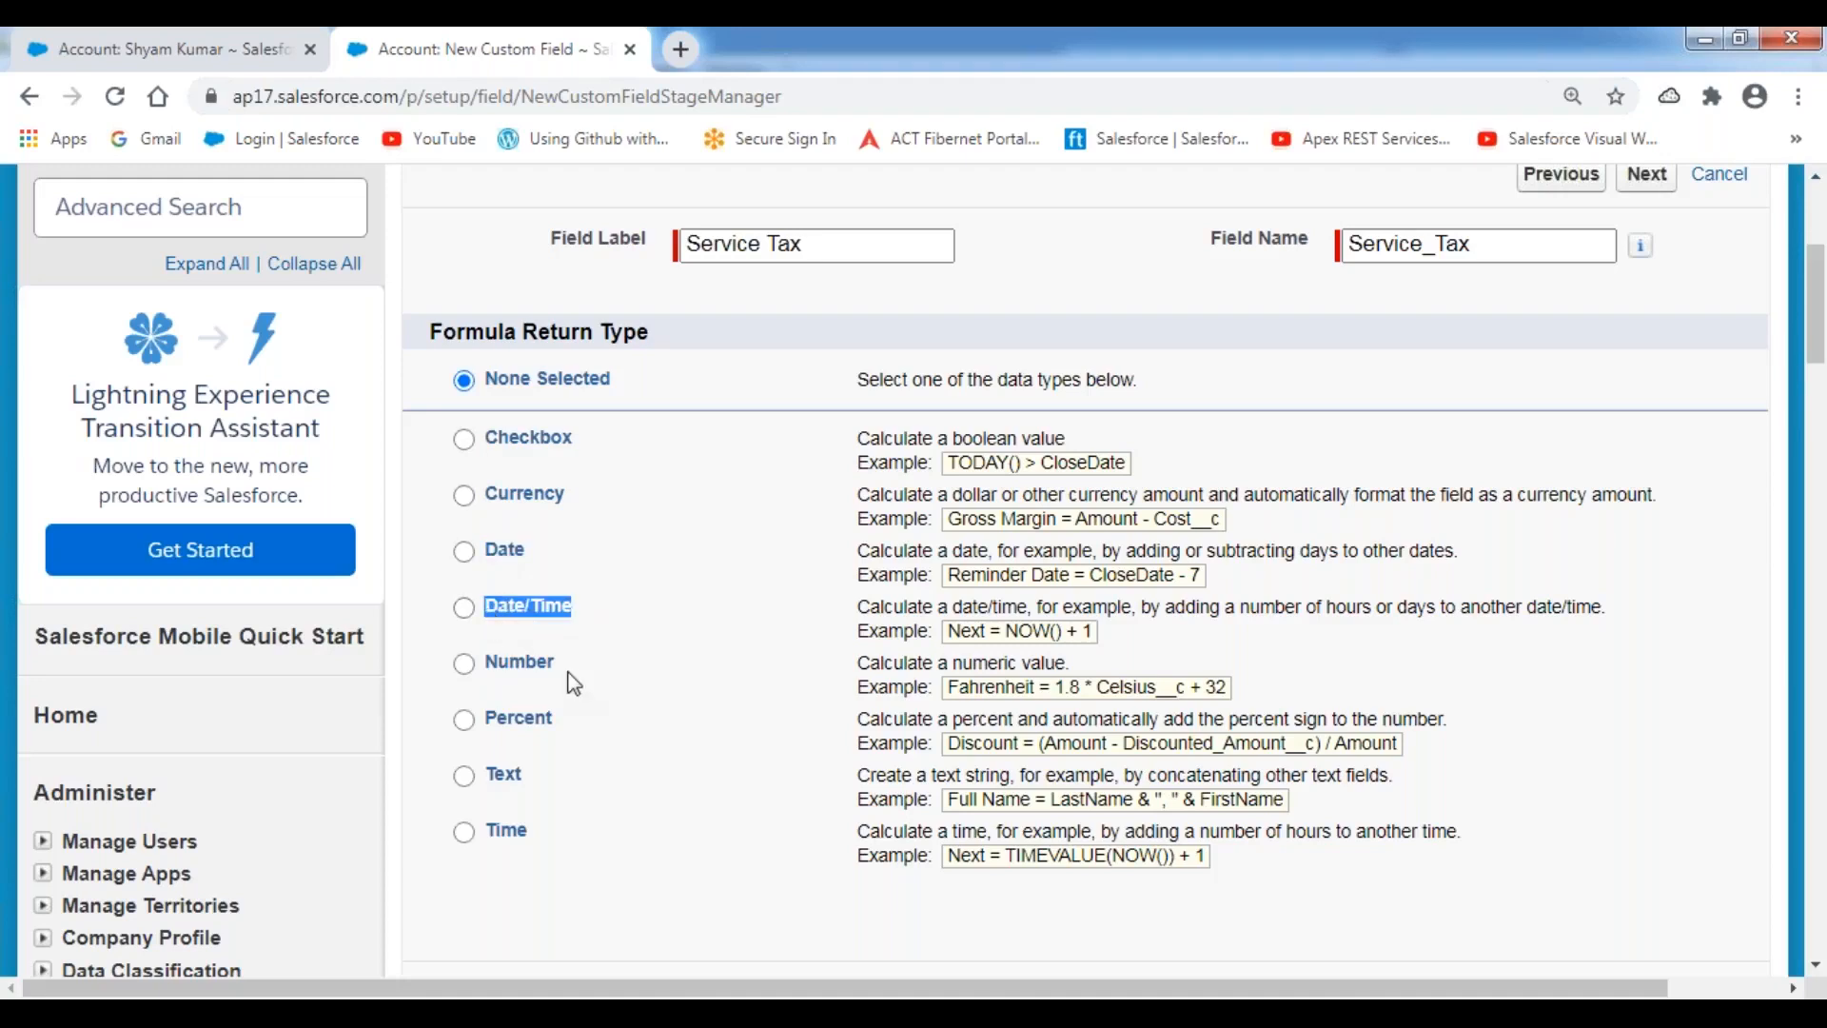
{"action": "left_click_drag", "start_coordinate": [568, 681], "coordinate": [511, 668]}
{"action": "left_click_drag", "start_coordinate": [567, 730], "coordinate": [482, 726]}
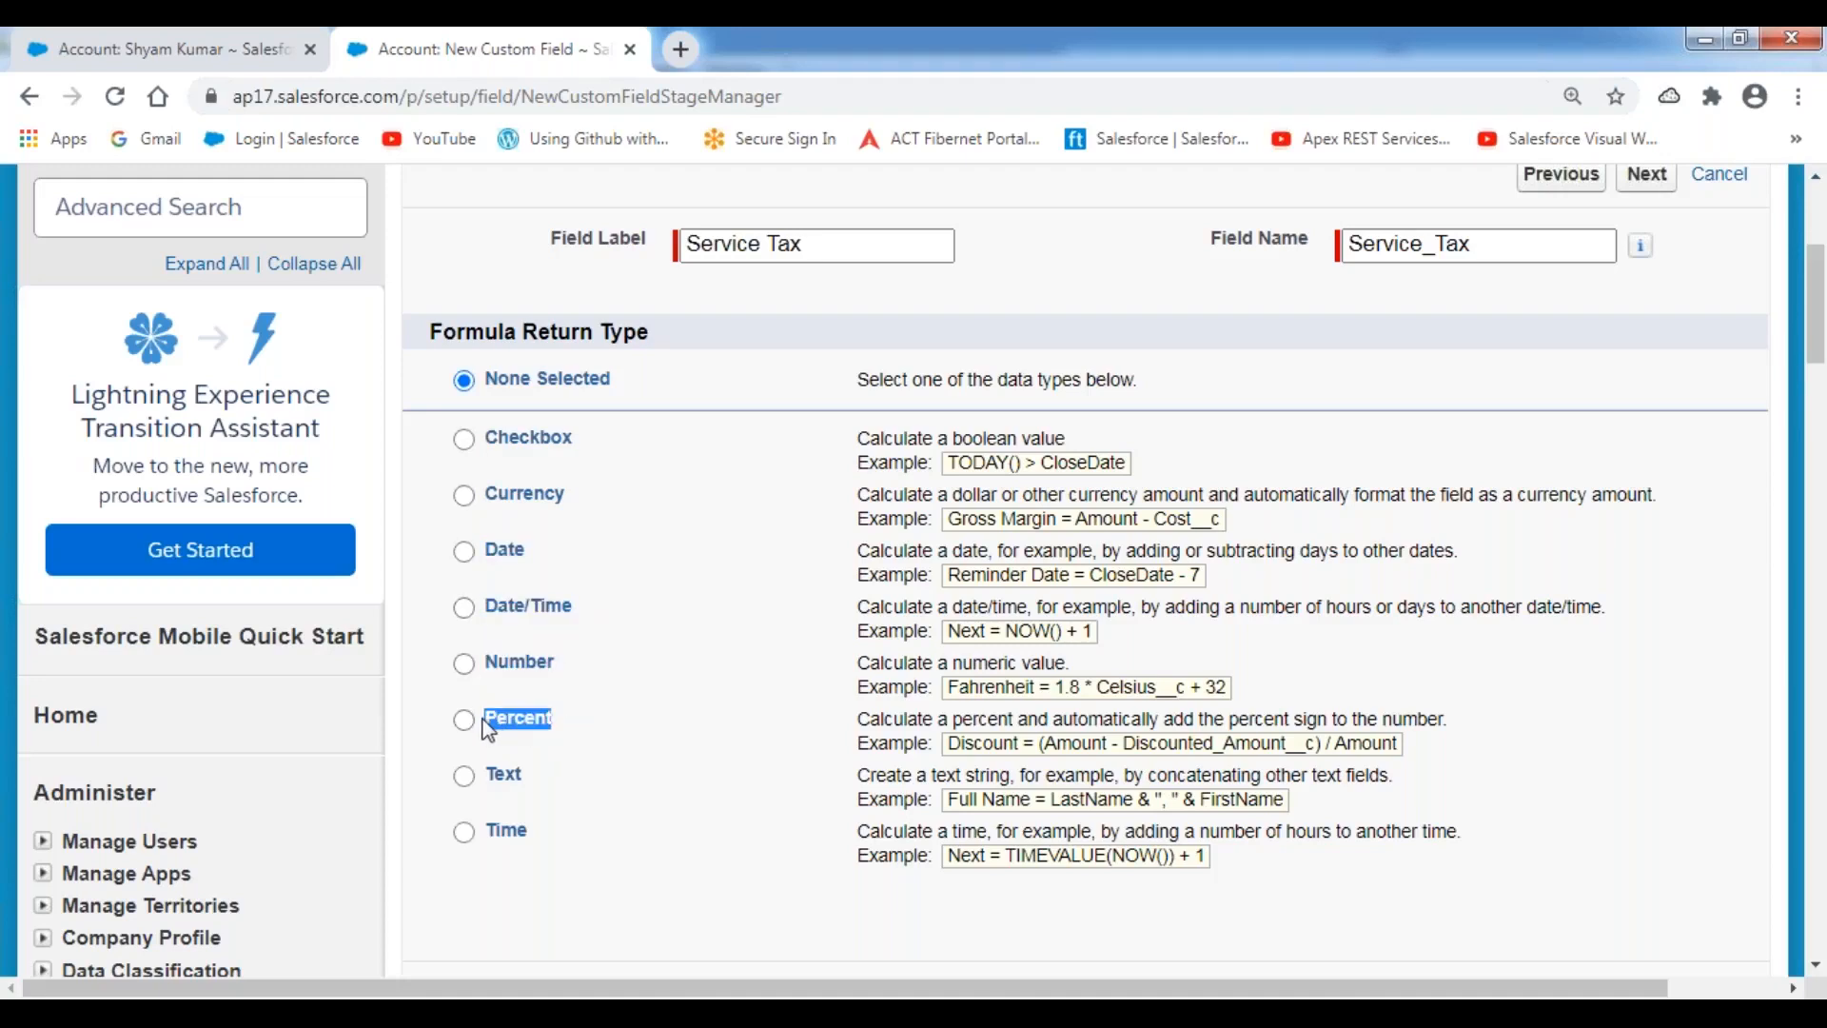
{"action": "left_click_drag", "start_coordinate": [542, 797], "coordinate": [482, 843]}
{"action": "left_click", "coordinate": [726, 390]}
Step: Switch to the Formula Fields notes in Notepad++ to check the documented steps, and return to Salesforce
{"action": "mouse_move", "coordinate": [698, 1013]}
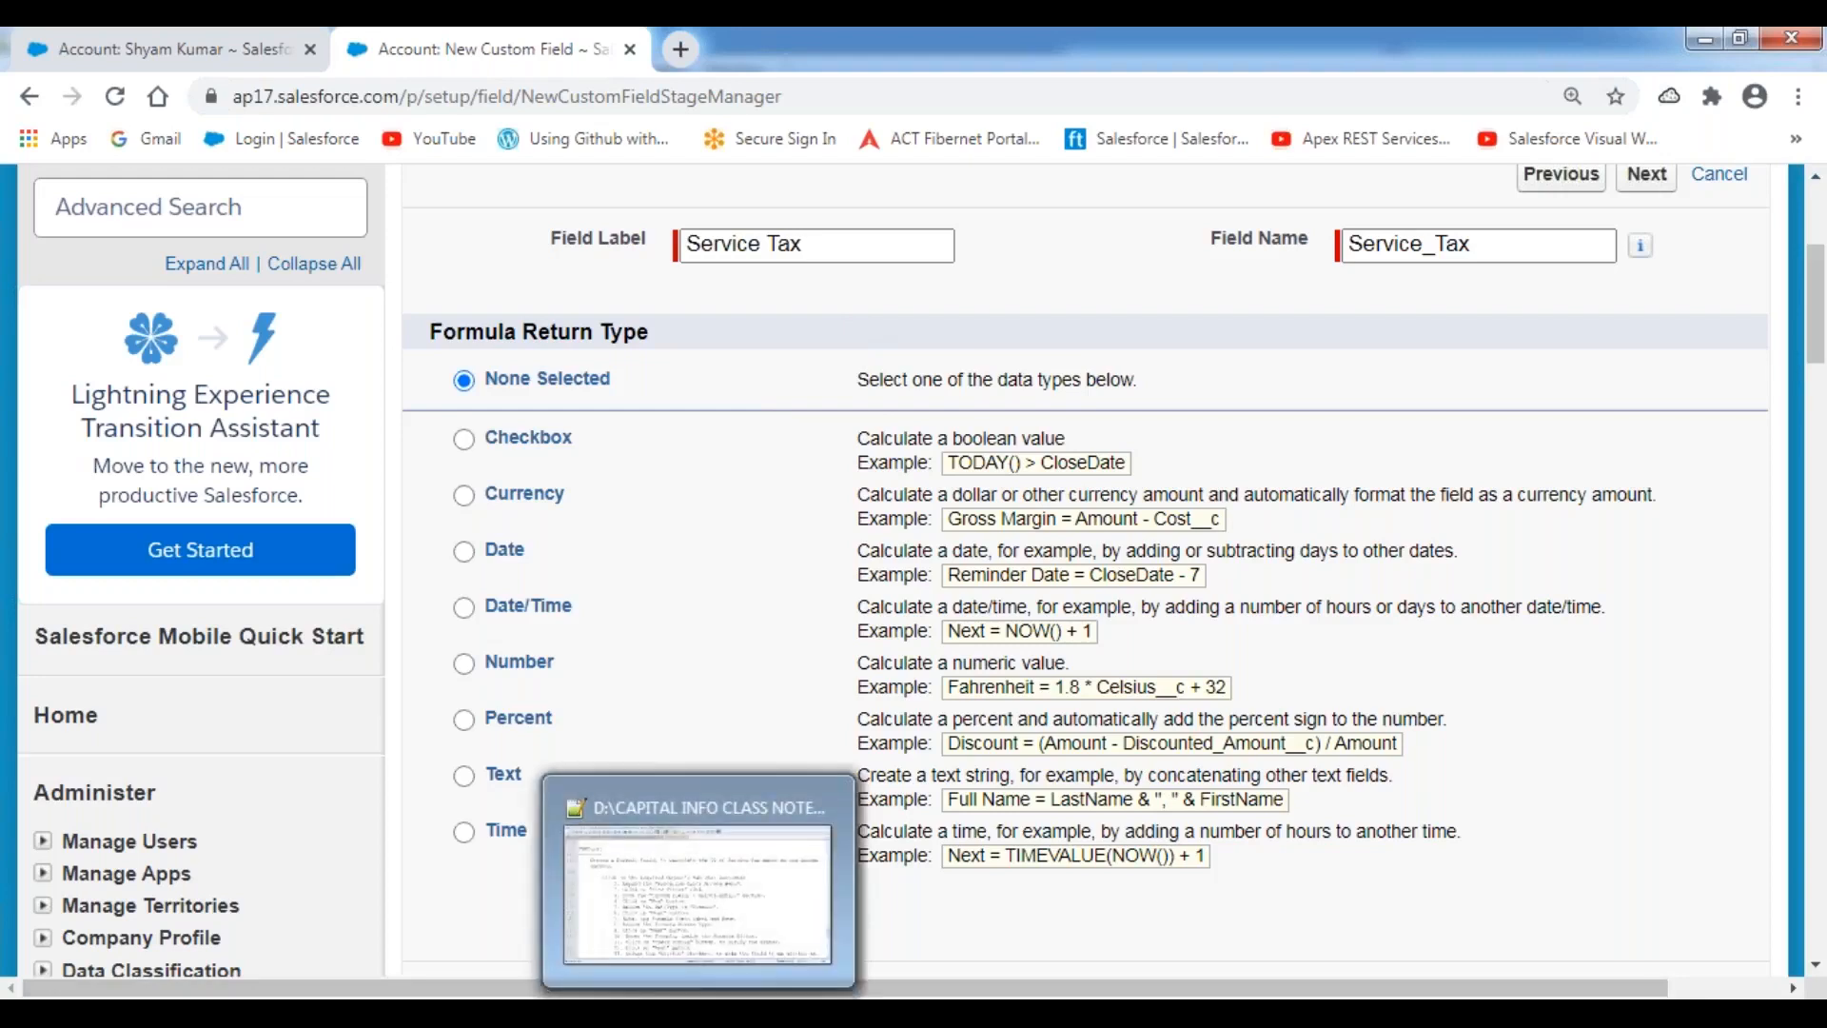
{"action": "left_click", "coordinate": [697, 895]}
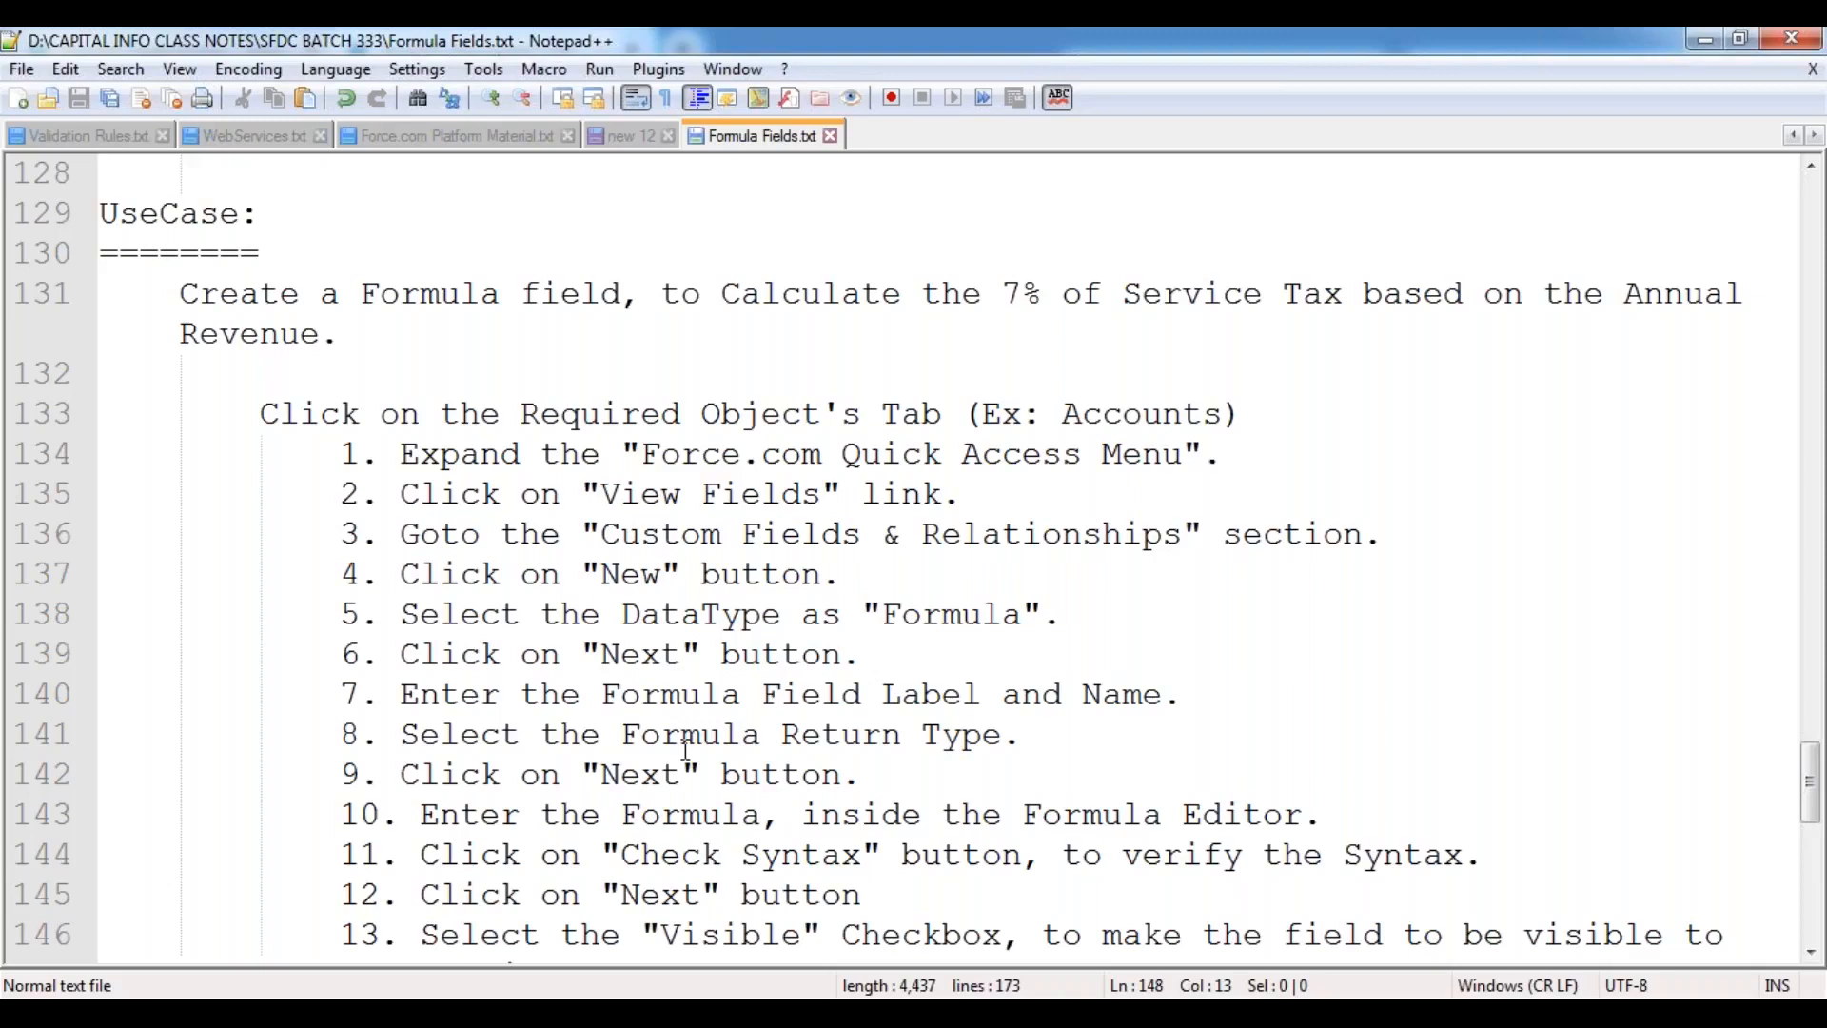
{"action": "key", "text": "alt+Tab"}
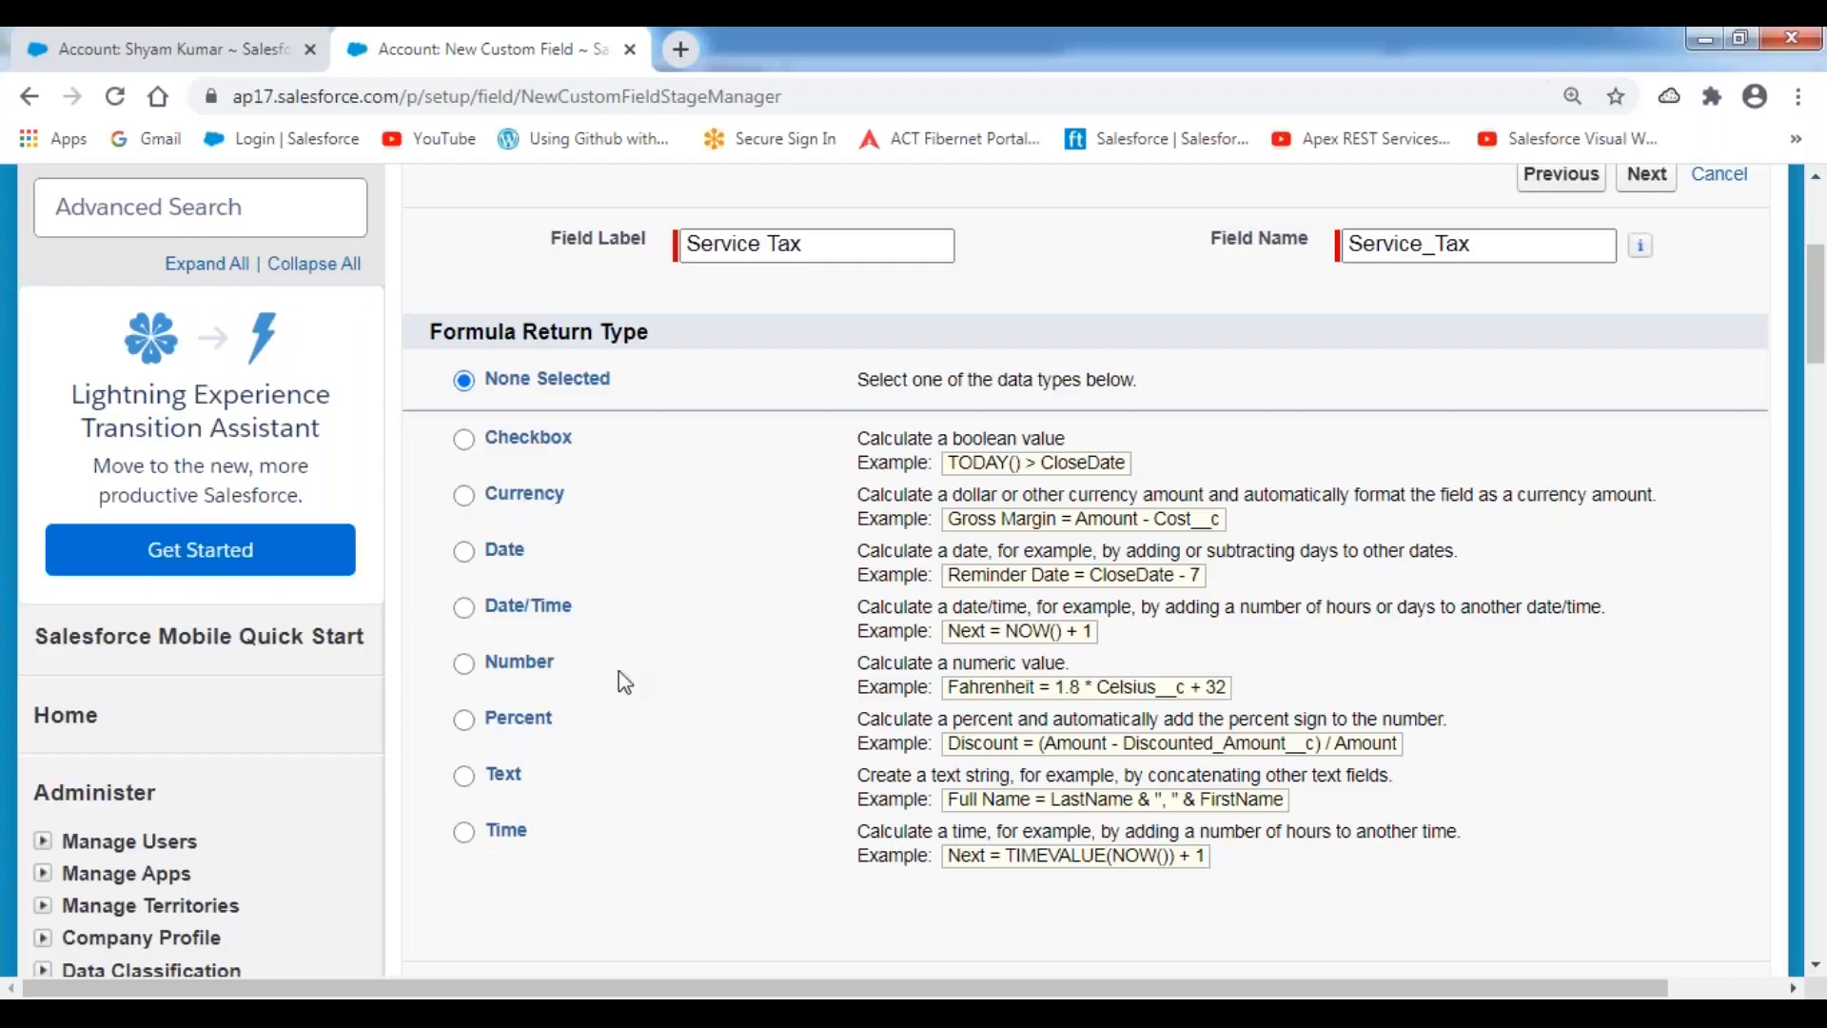
Step: With the annotation pen, box the list of return types, underline Currency and circle the Service Tax label
{"action": "left_click_drag", "start_coordinate": [563, 496], "coordinate": [485, 496]}
{"action": "left_click", "coordinate": [1053, 41]}
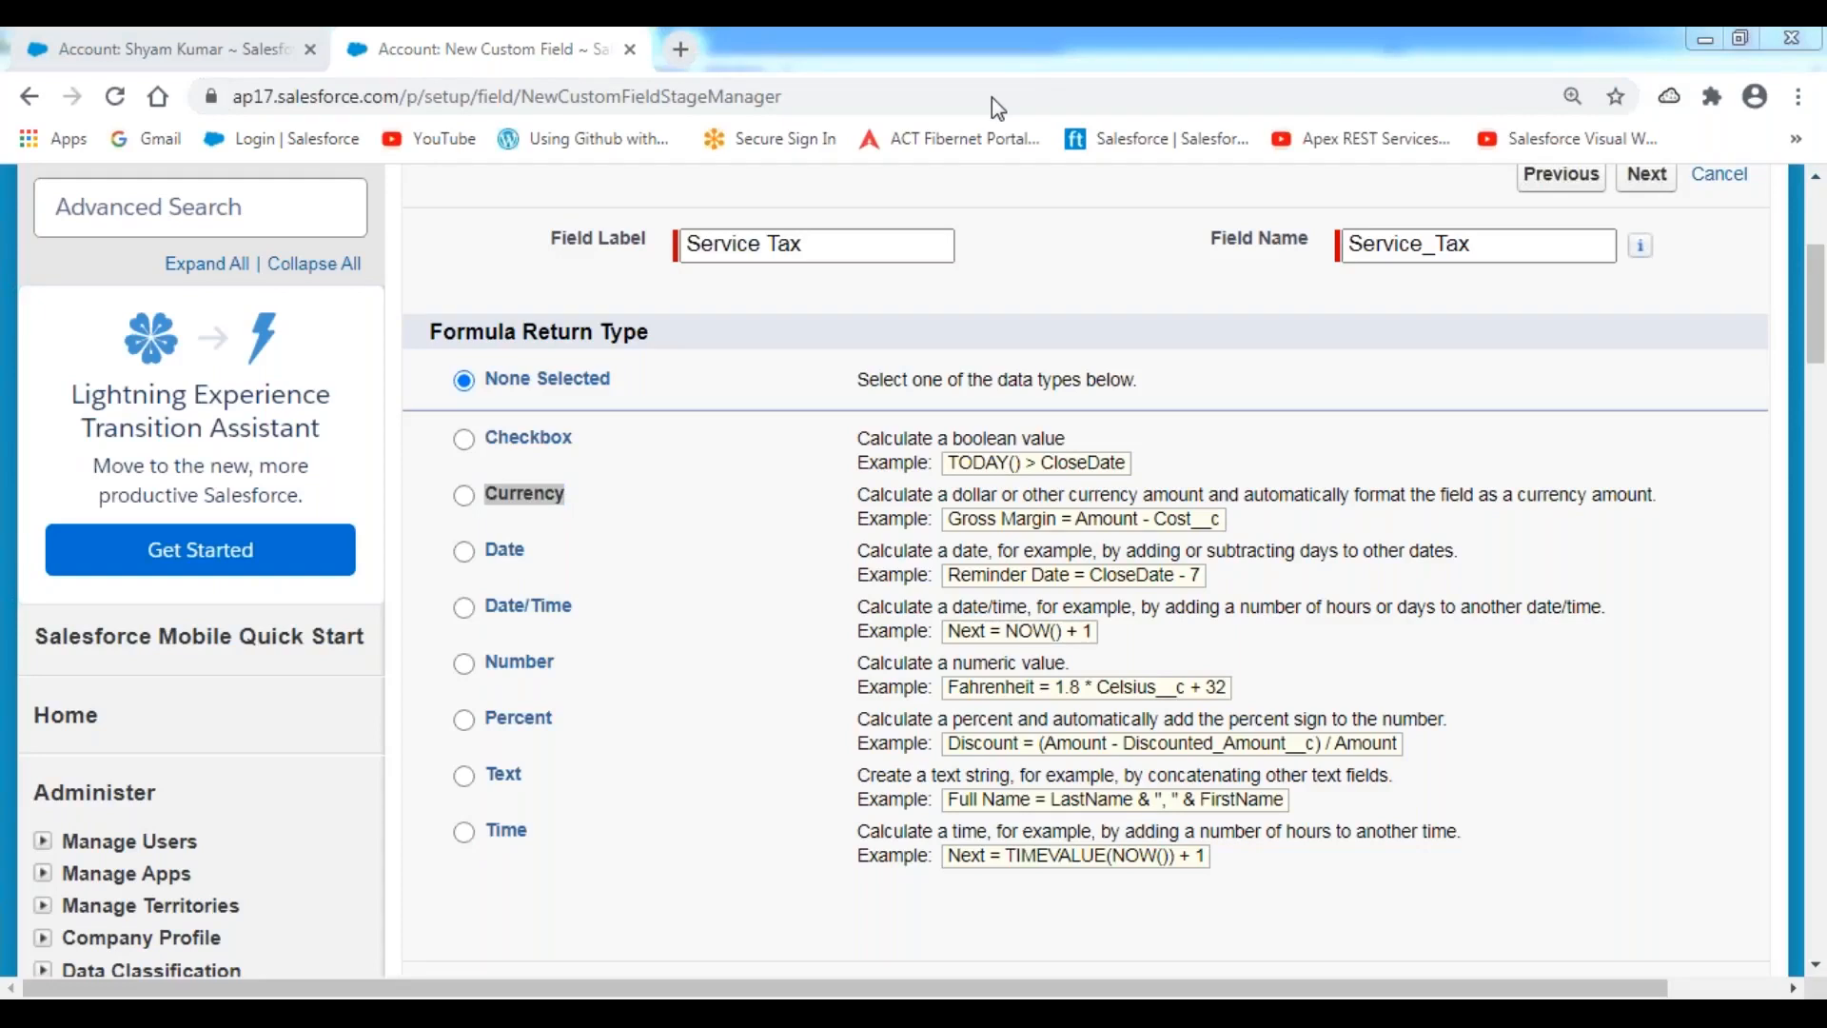
{"action": "left_click", "coordinate": [992, 98]}
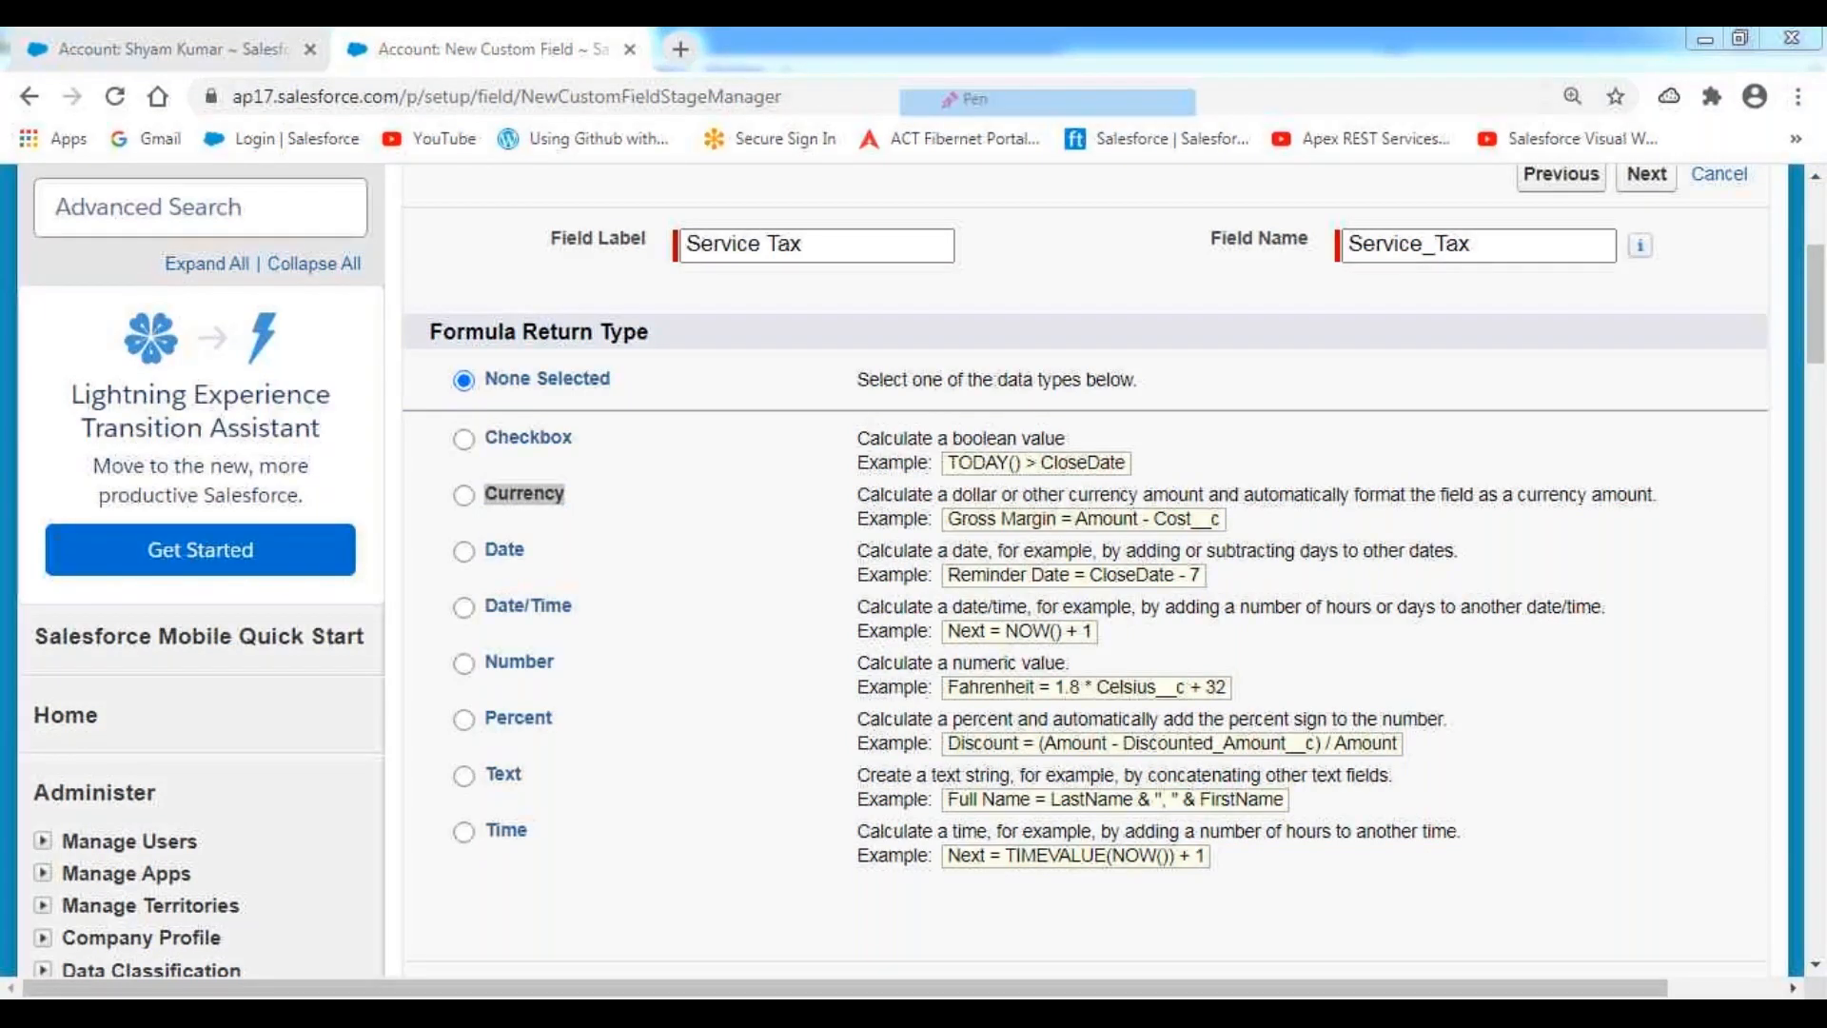
{"action": "mouse_move", "coordinate": [428, 413]}
{"action": "left_mouse_down"}
{"action": "mouse_move", "coordinate": [603, 387]}
{"action": "mouse_move", "coordinate": [440, 425]}
{"action": "mouse_move", "coordinate": [436, 451]}
{"action": "left_mouse_up"}
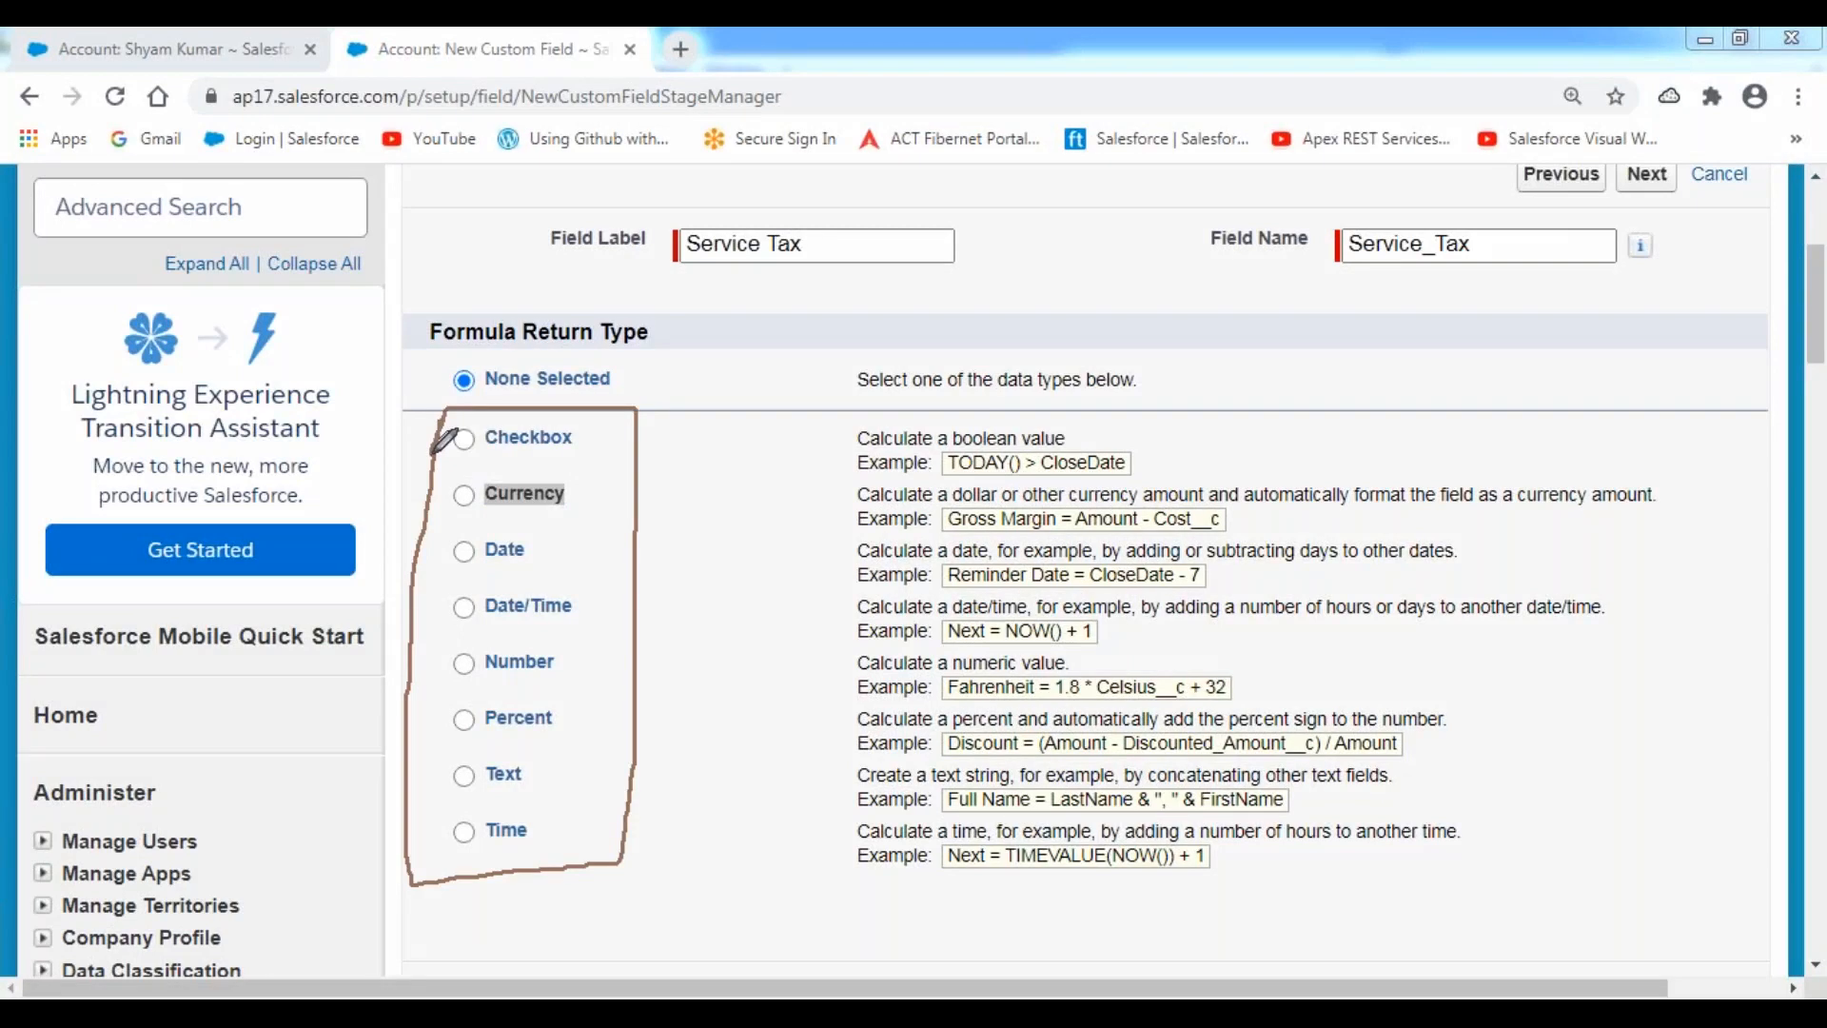
{"action": "left_click_drag", "start_coordinate": [449, 515], "coordinate": [574, 515]}
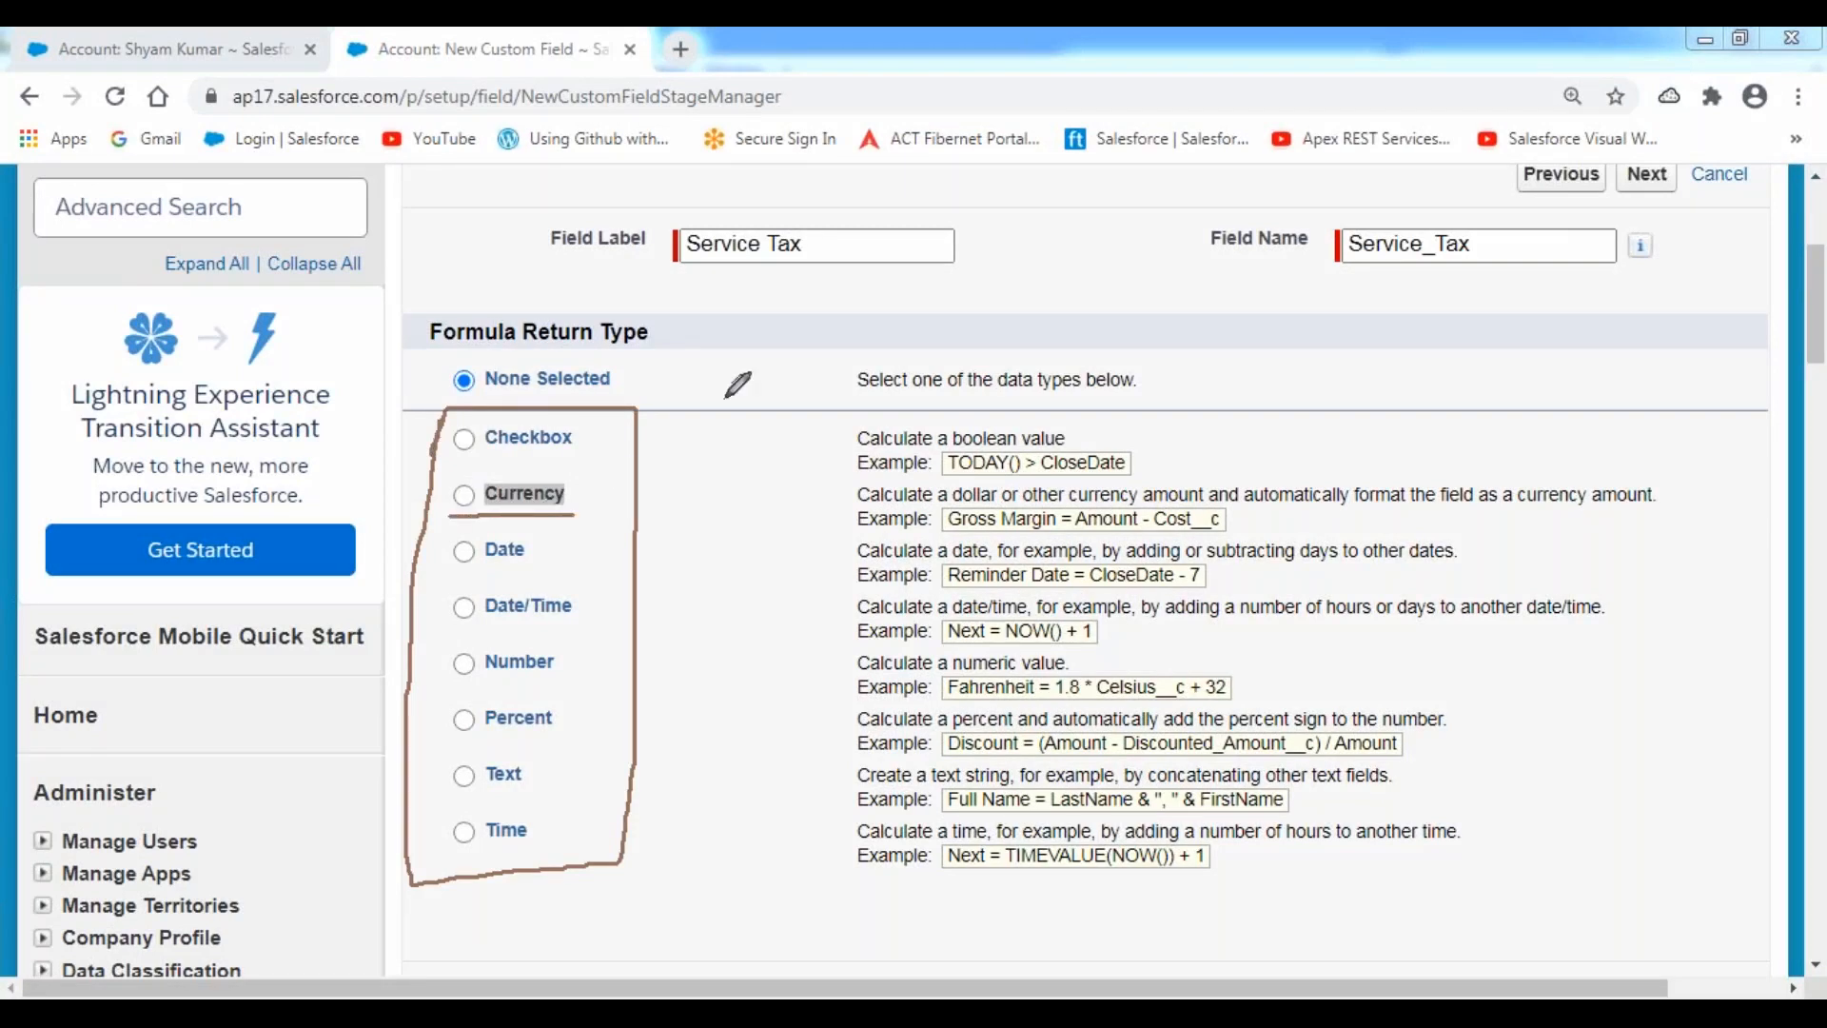
{"action": "mouse_move", "coordinate": [788, 195]}
{"action": "left_mouse_down"}
{"action": "mouse_move", "coordinate": [712, 186]}
{"action": "mouse_move", "coordinate": [683, 245]}
{"action": "mouse_move", "coordinate": [801, 240]}
{"action": "mouse_move", "coordinate": [775, 198]}
{"action": "left_mouse_up"}
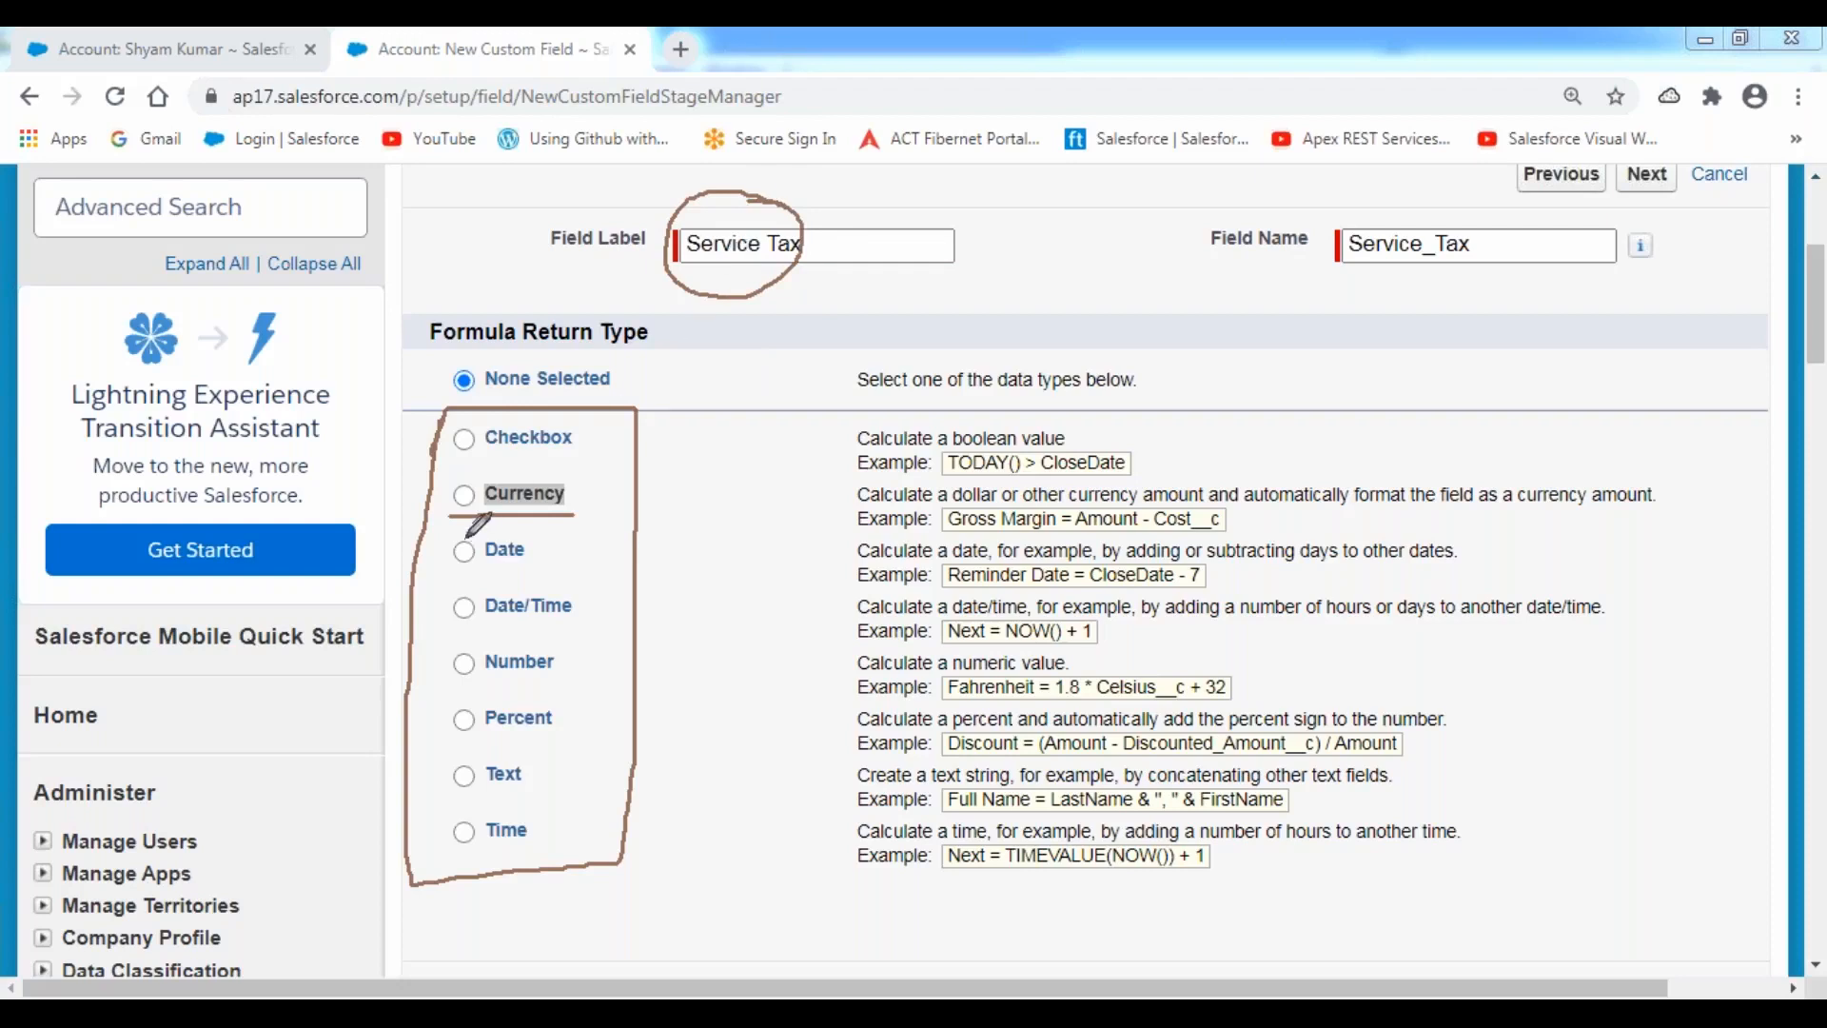
Step: Choose Currency as the formula return type, set decimal places to 0, and continue to the formula entry step
{"action": "key", "text": "ctrl+shift+2"}
{"action": "left_click", "coordinate": [468, 487]}
{"action": "left_click", "coordinate": [468, 487]}
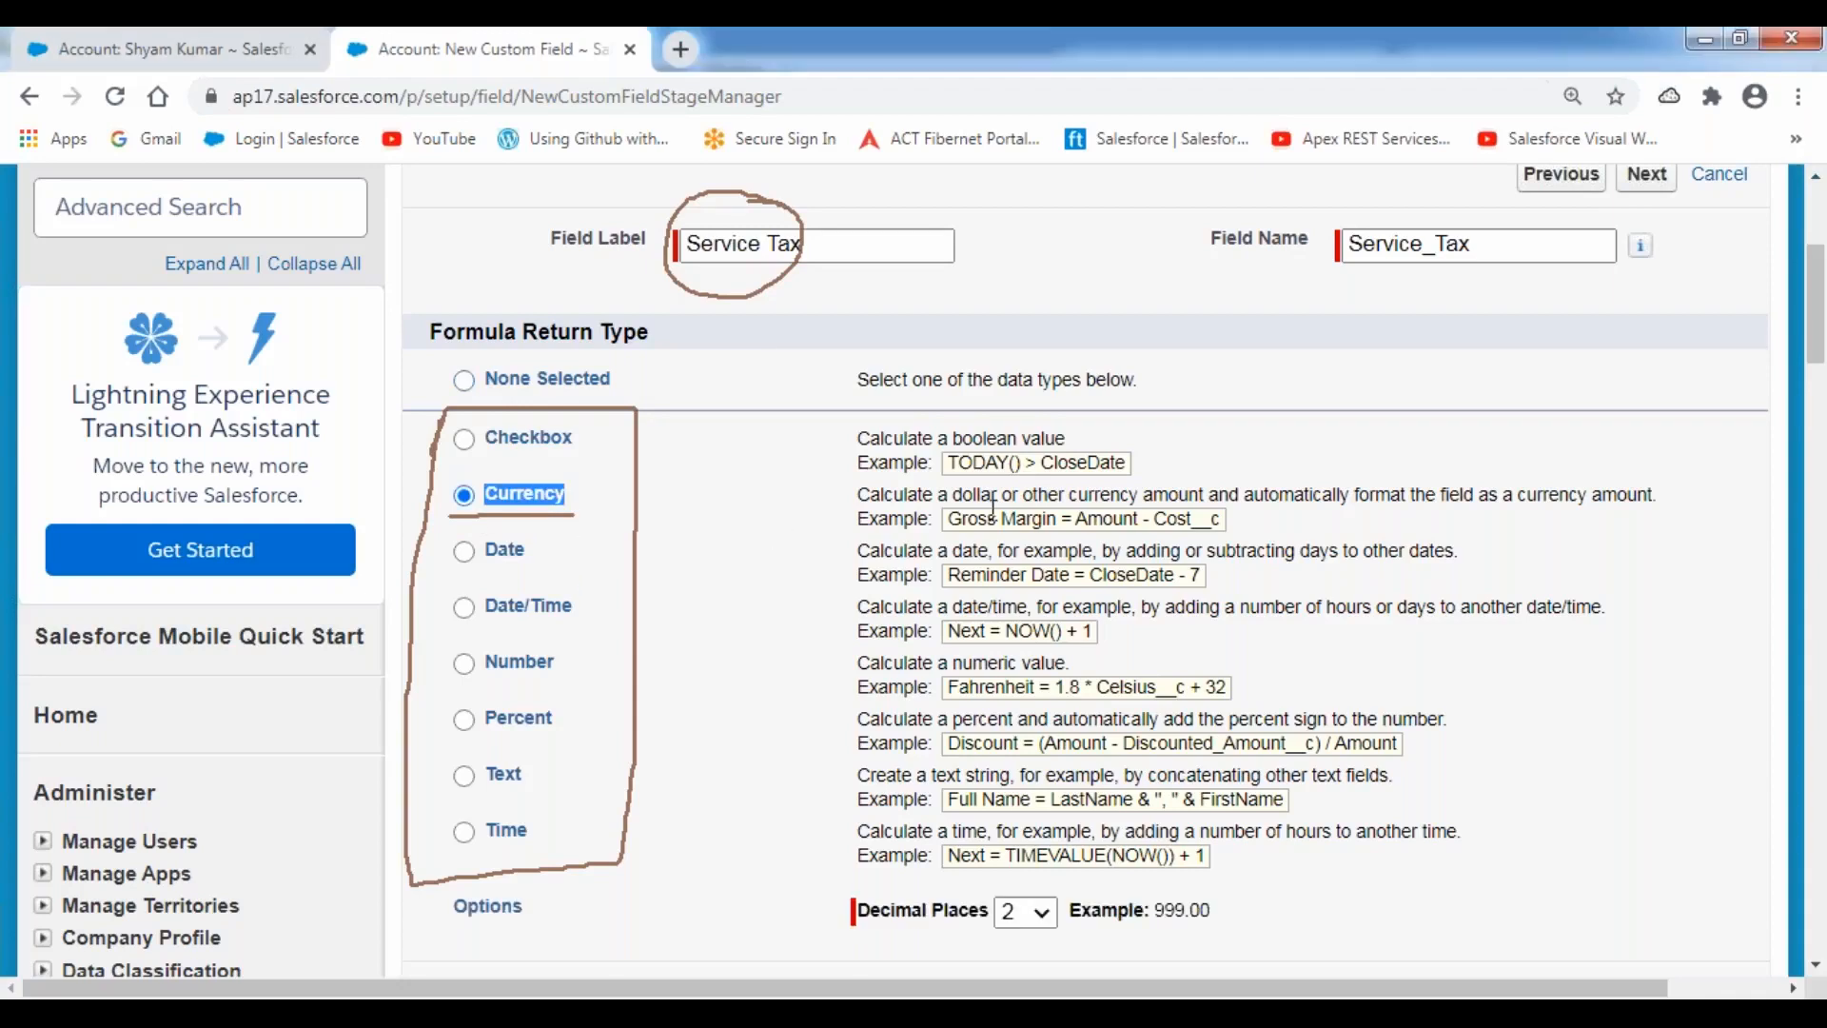
{"action": "scroll", "coordinate": [992, 509], "scroll_direction": "down", "scroll_amount": 3}
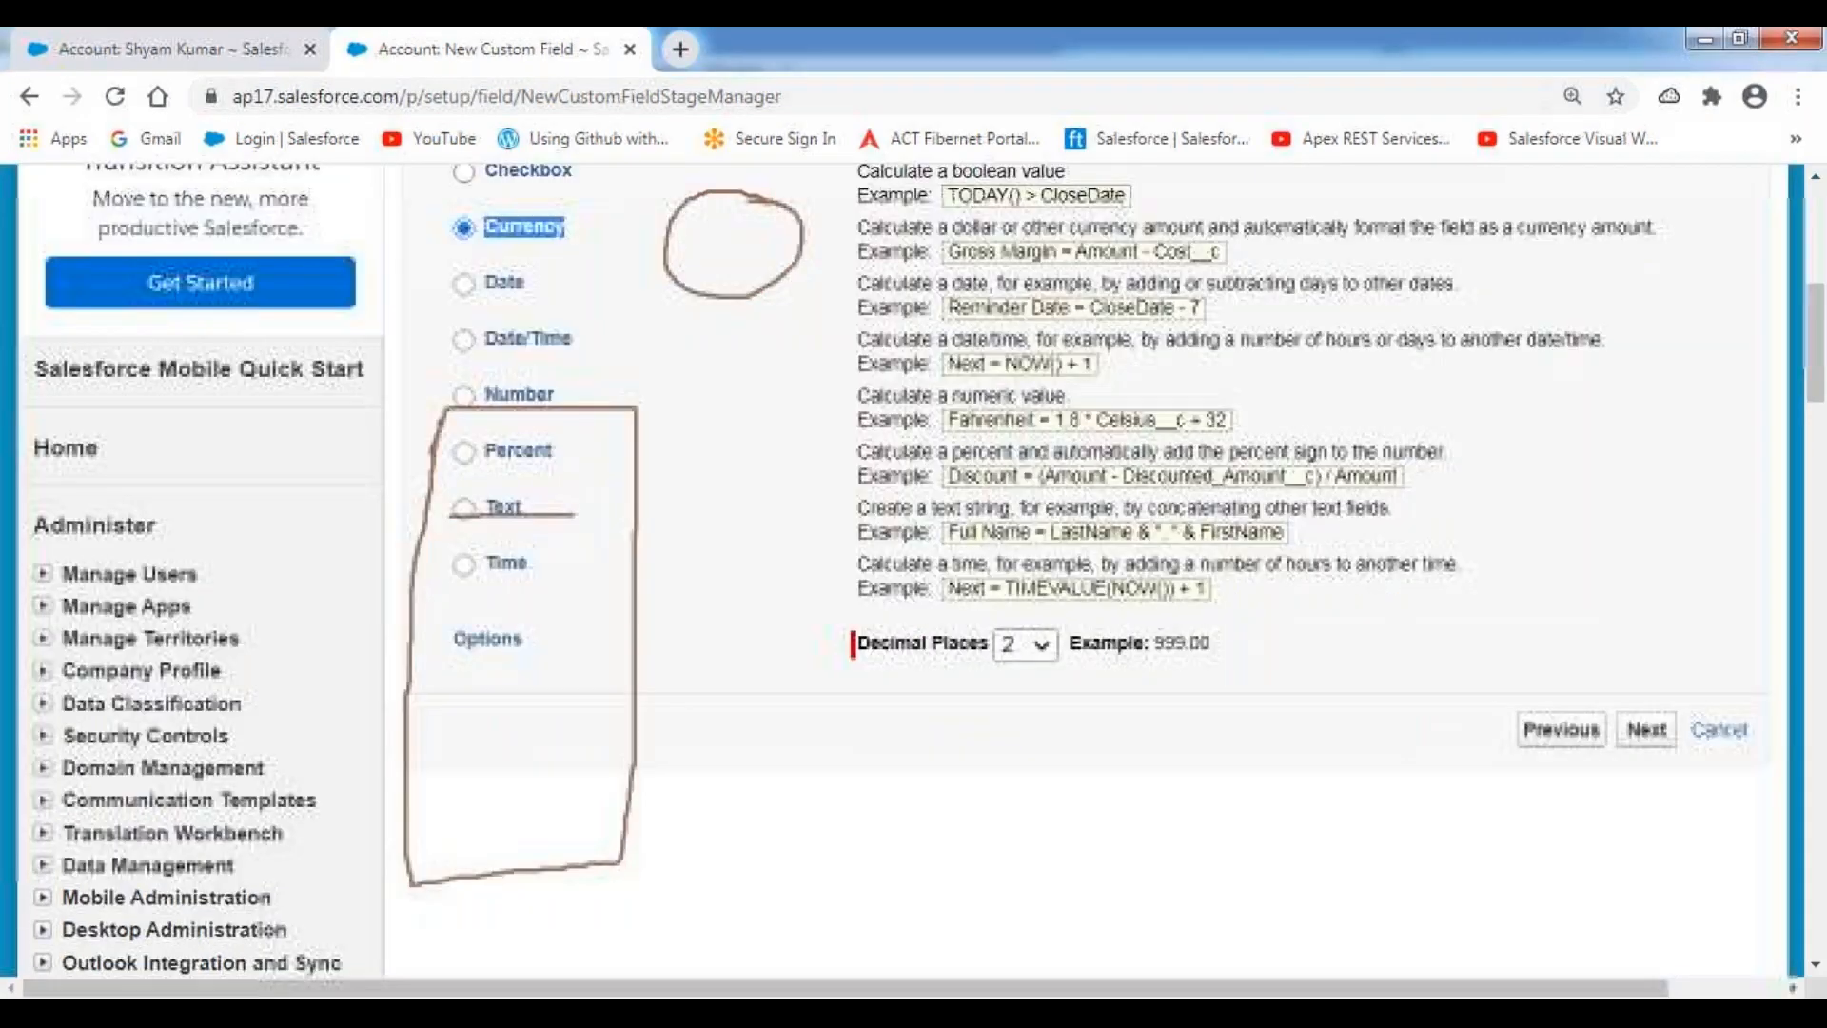
{"action": "left_click", "coordinate": [1043, 646]}
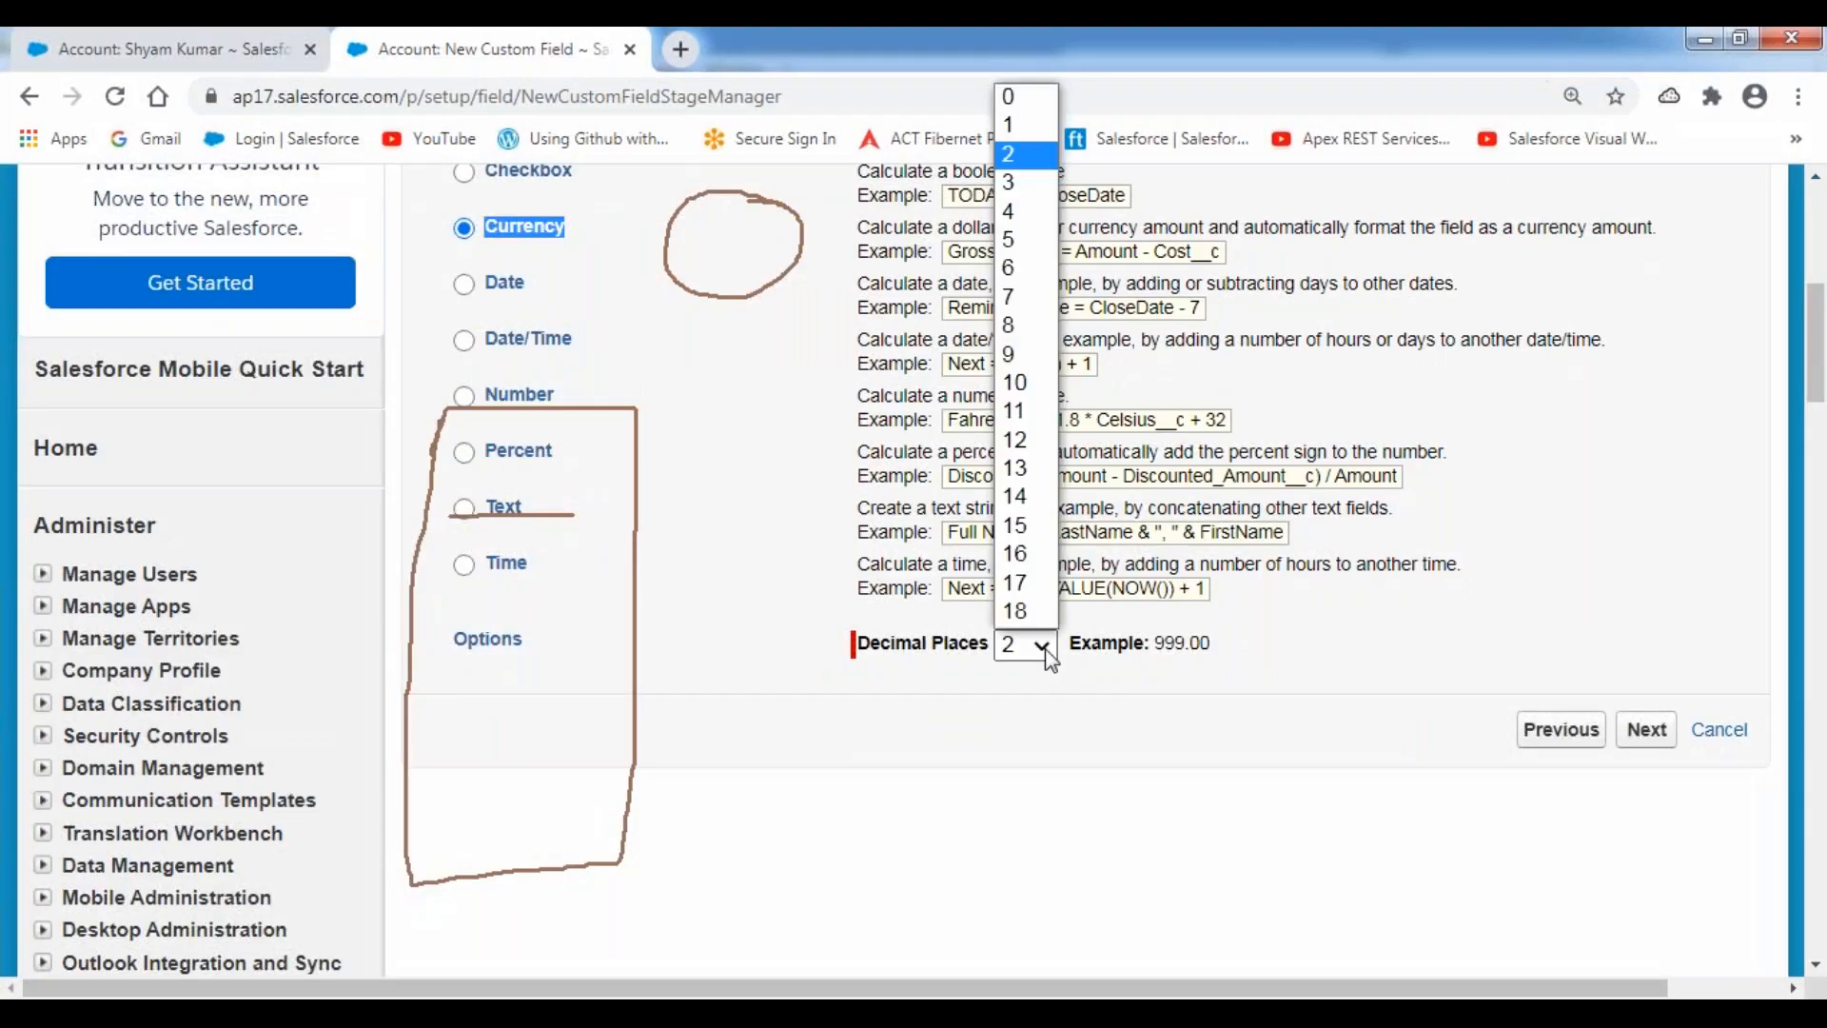
{"action": "left_click", "coordinate": [1019, 106]}
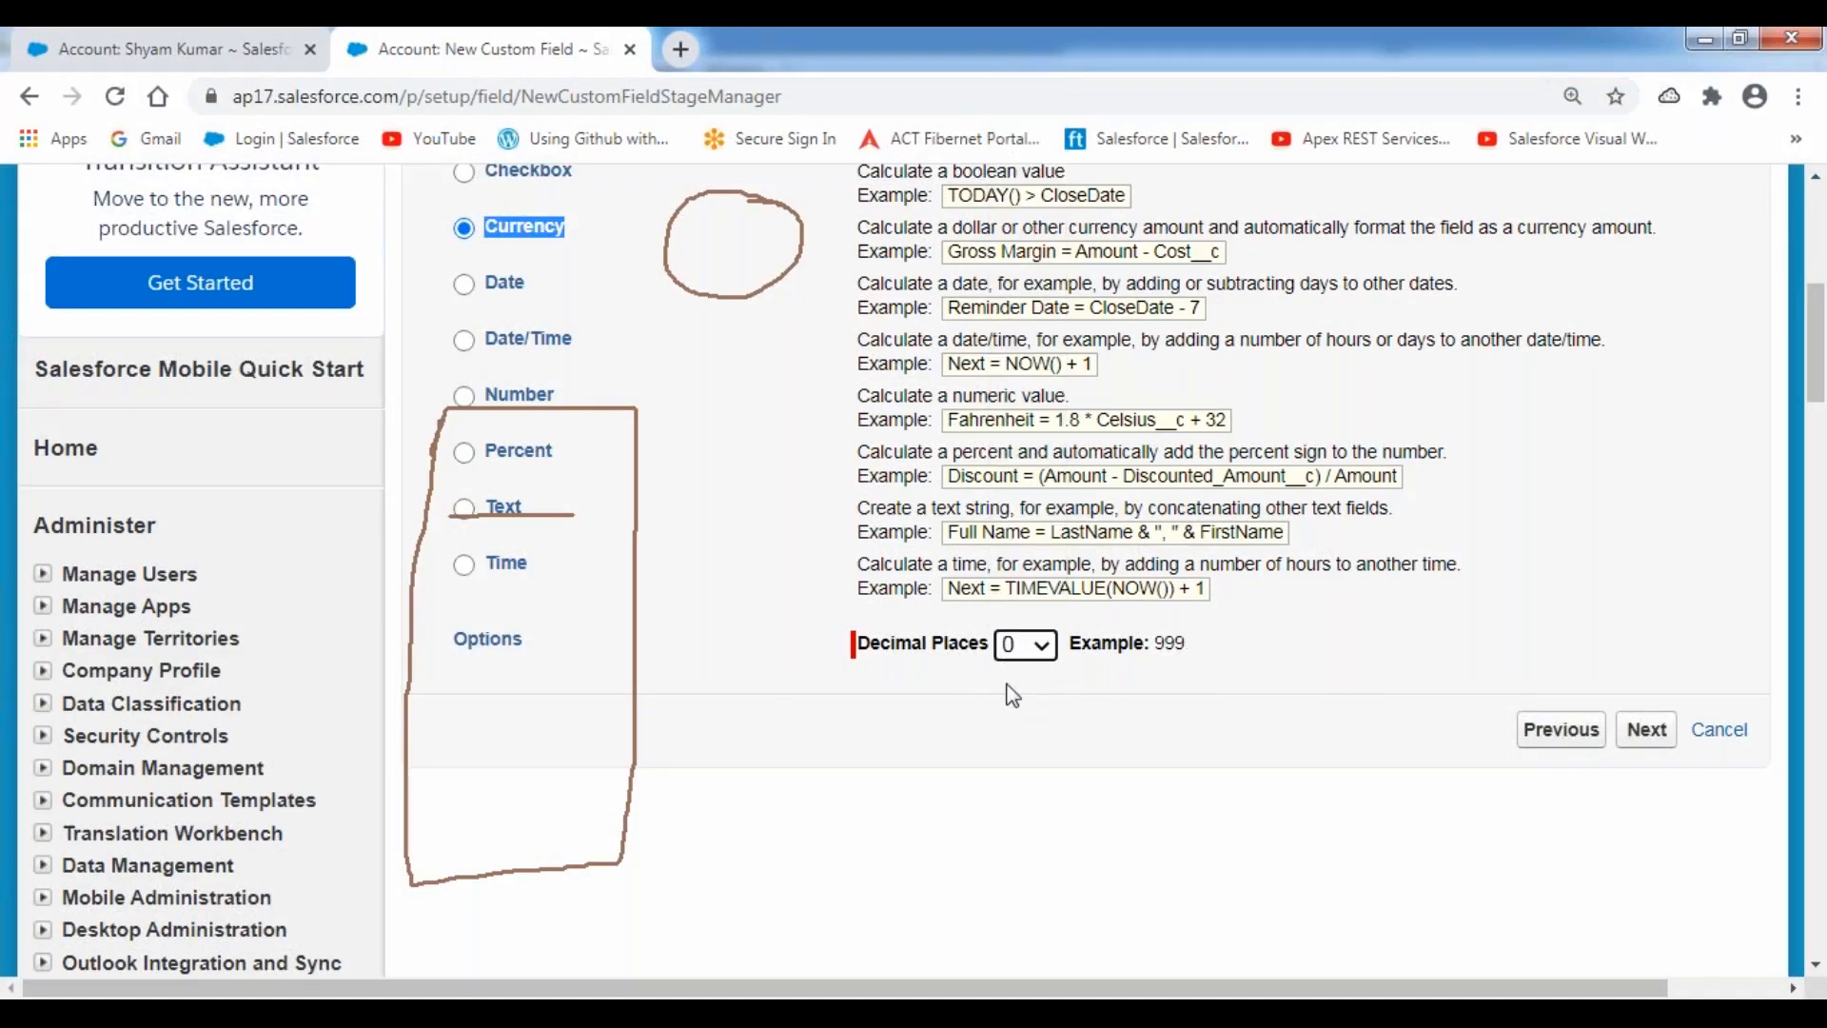
{"action": "left_click", "coordinate": [1647, 733]}
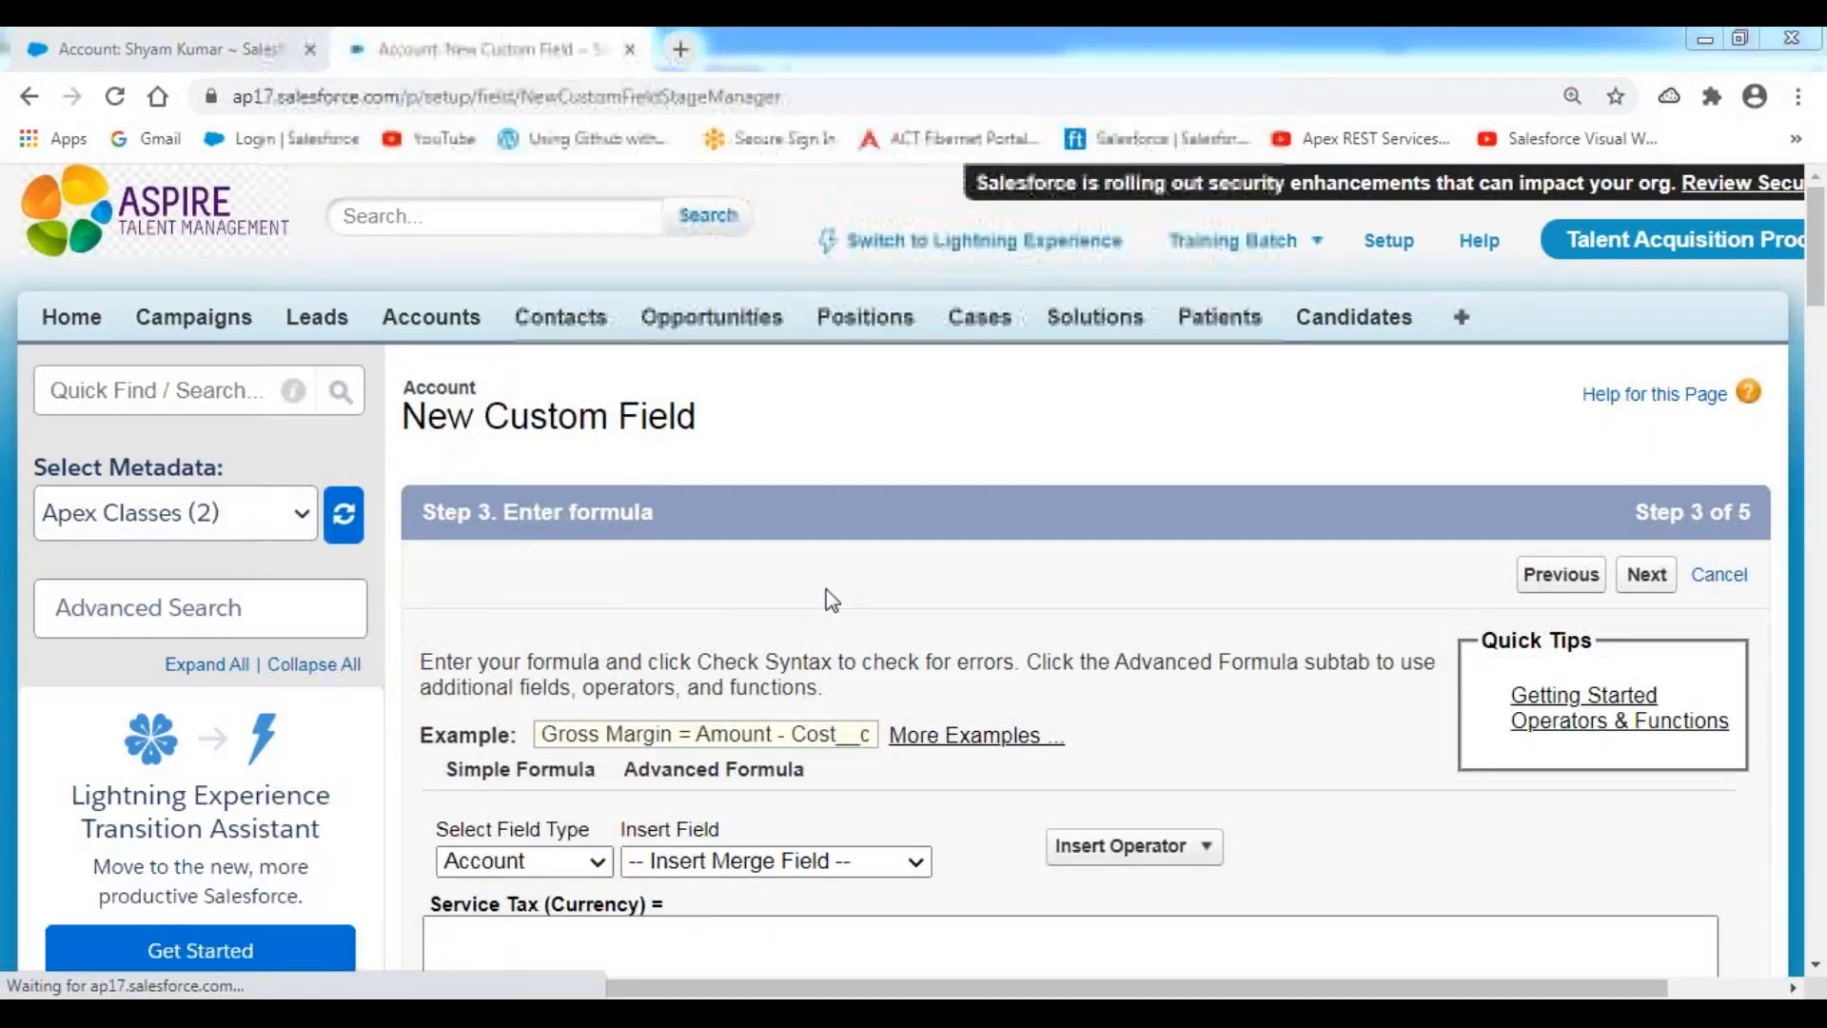
Step: Enter (AnnualRevenue * 7)/100 as the Service Tax formula
{"action": "scroll", "coordinate": [910, 500], "scroll_direction": "down", "scroll_amount": 6}
{"action": "left_click", "coordinate": [909, 509]}
{"action": "scroll", "coordinate": [717, 395], "scroll_direction": "up", "scroll_amount": 1}
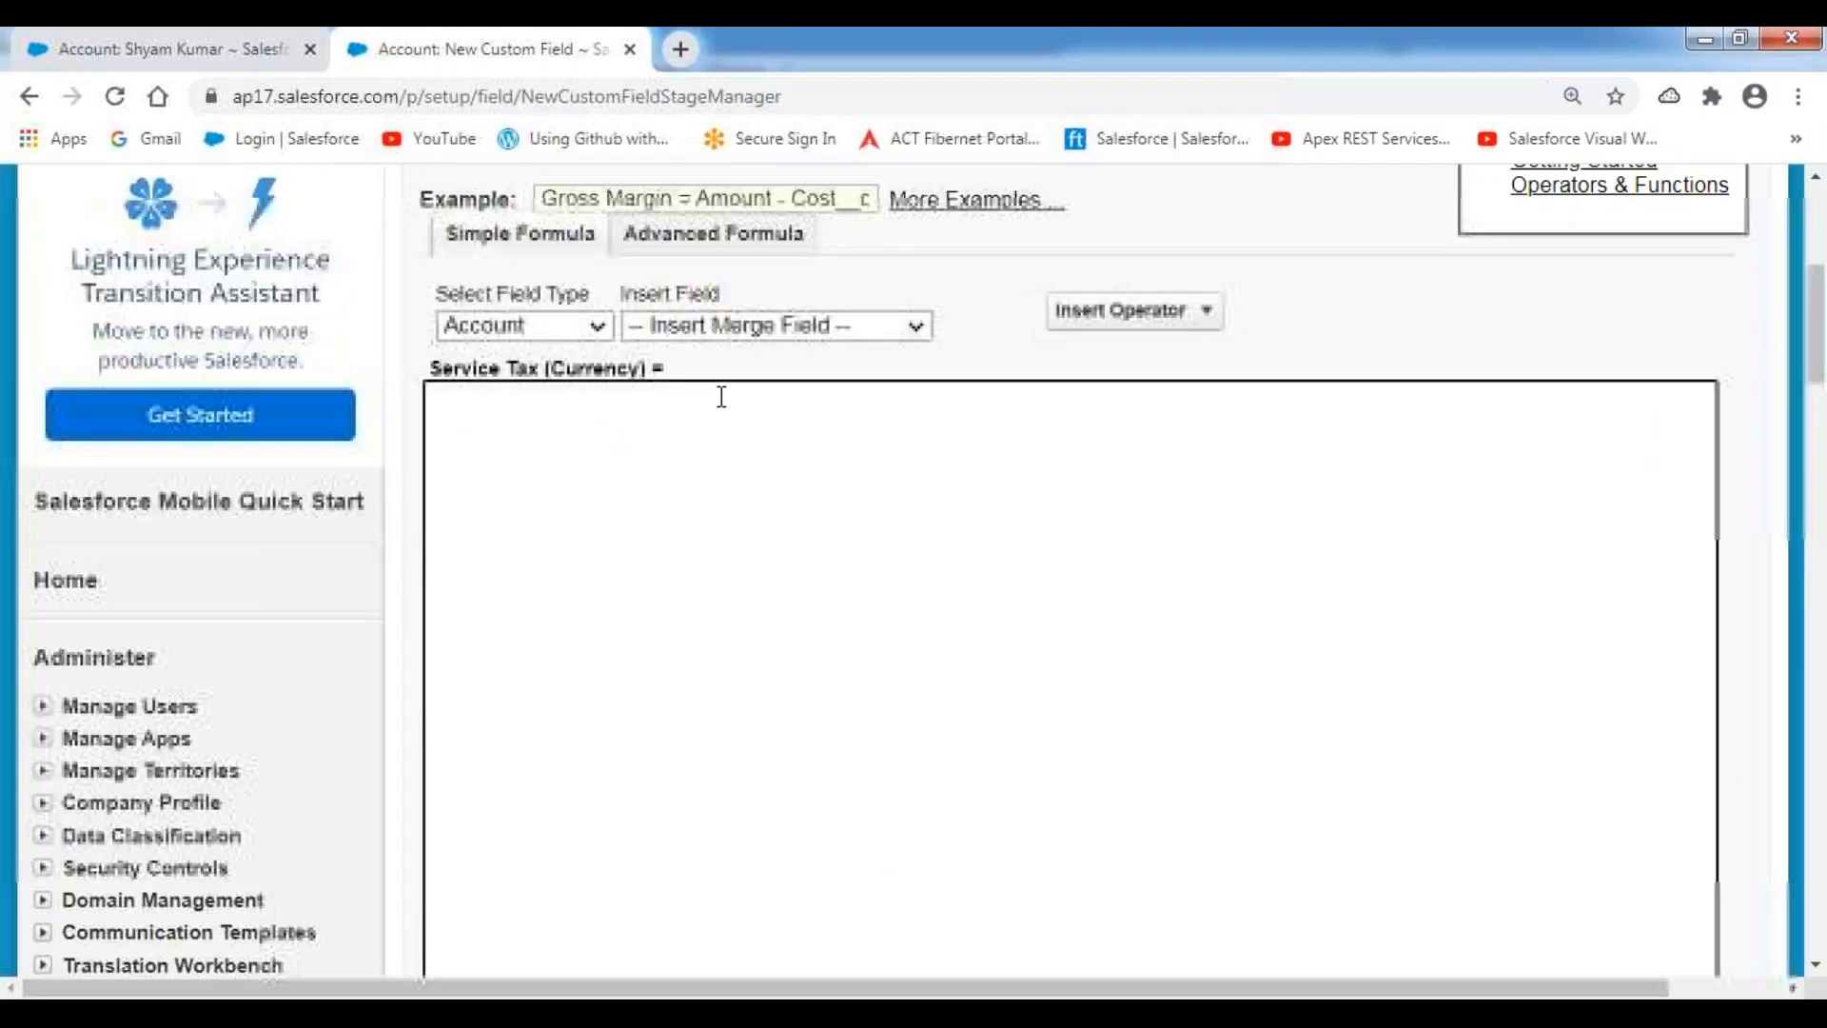
{"action": "scroll", "coordinate": [721, 396], "scroll_direction": "up", "scroll_amount": 1}
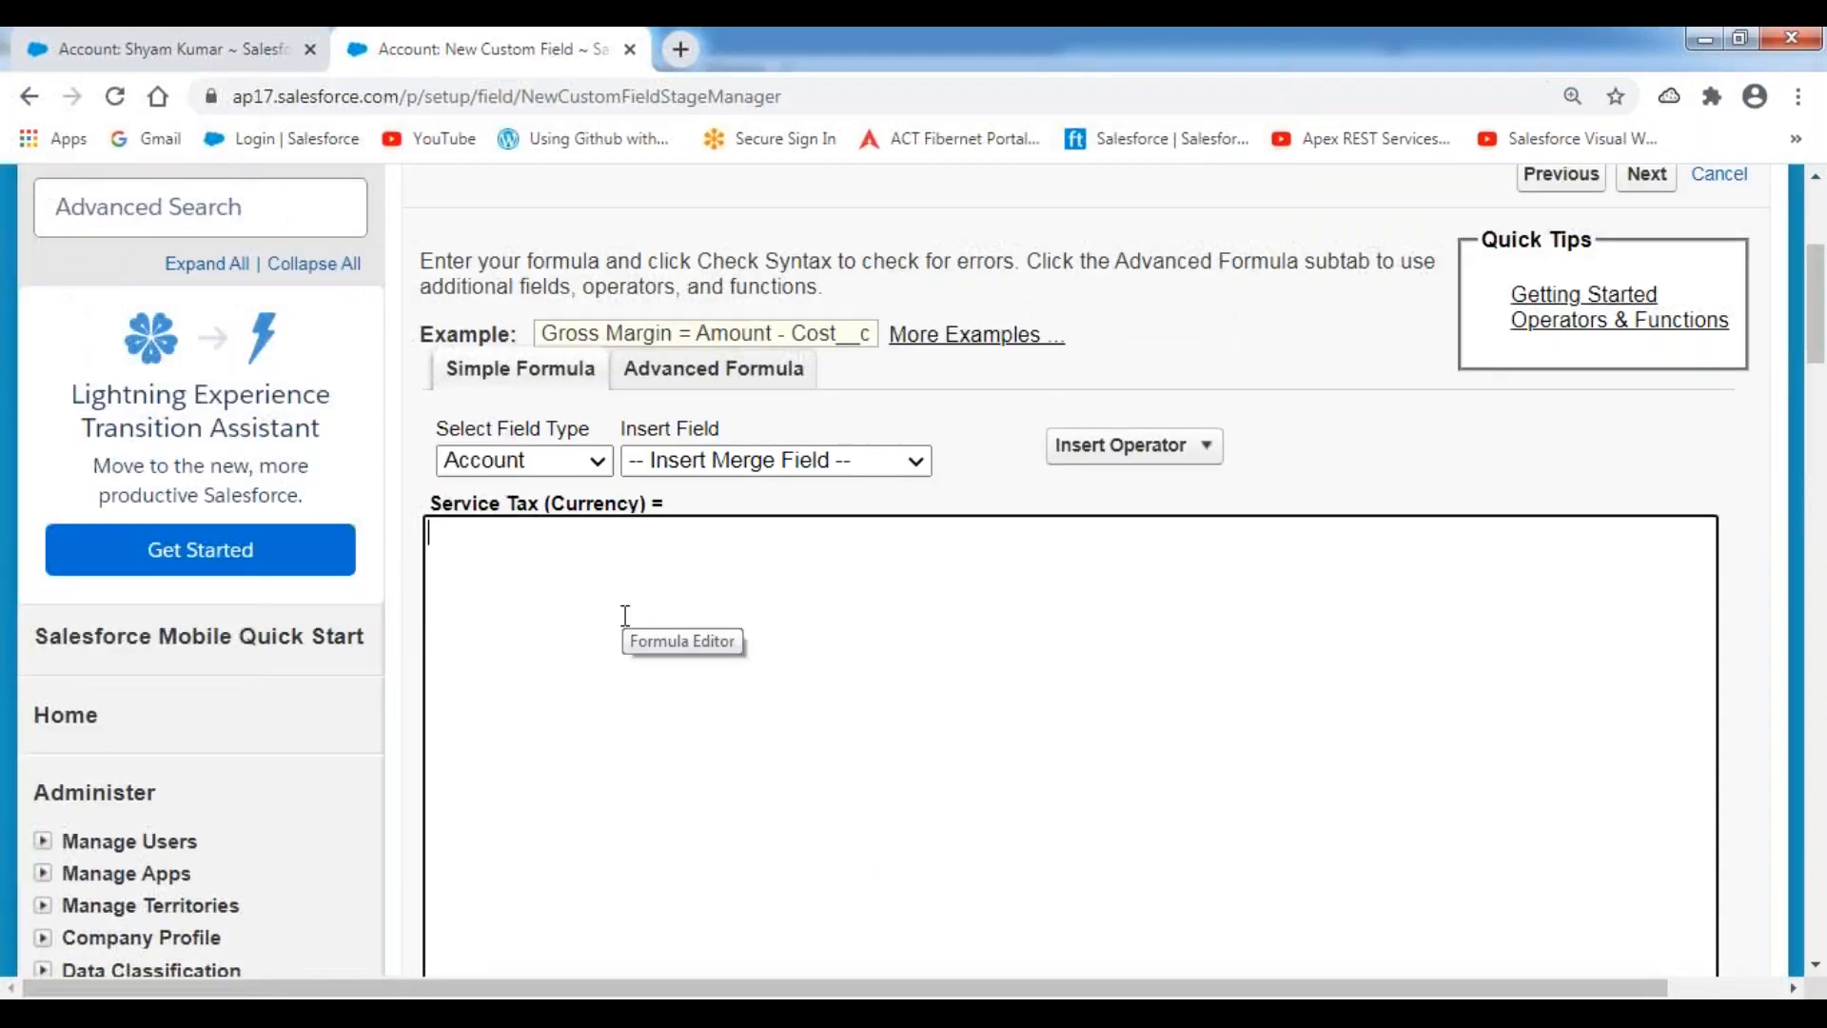
{"action": "scroll", "coordinate": [624, 618], "scroll_direction": "down", "scroll_amount": 1}
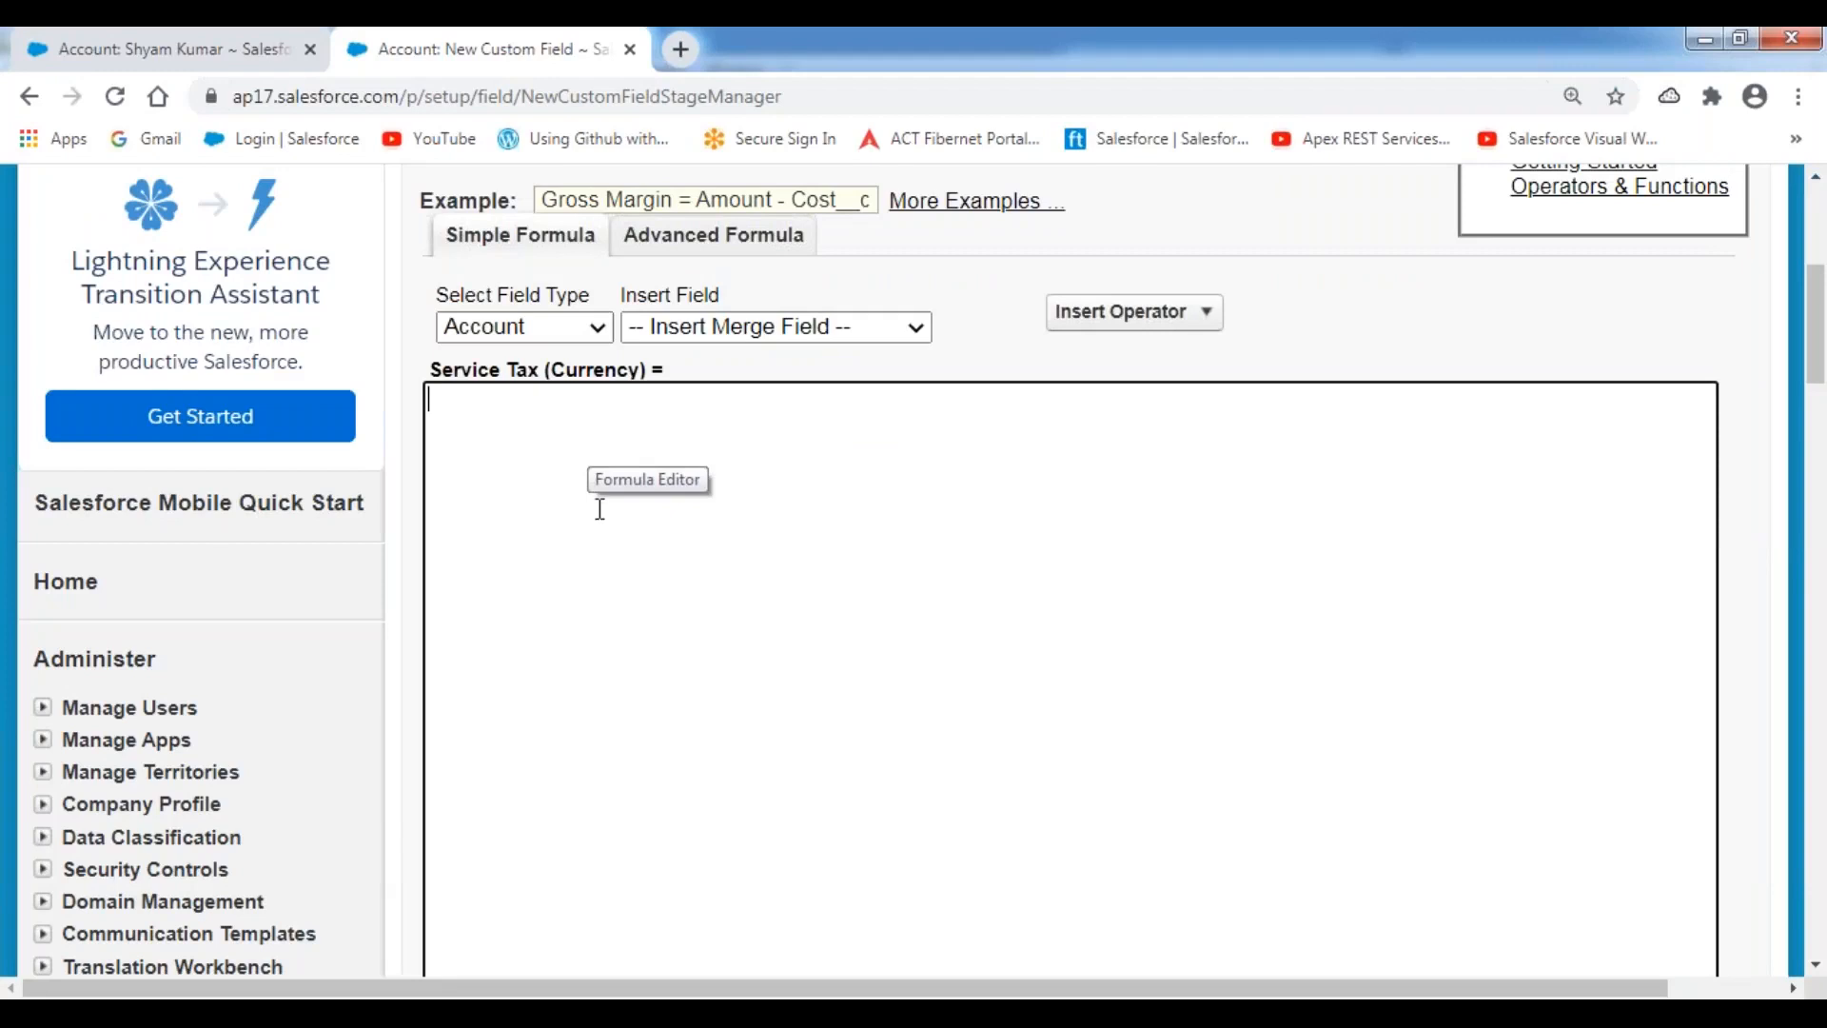
{"action": "type", "text": "(Annu"}
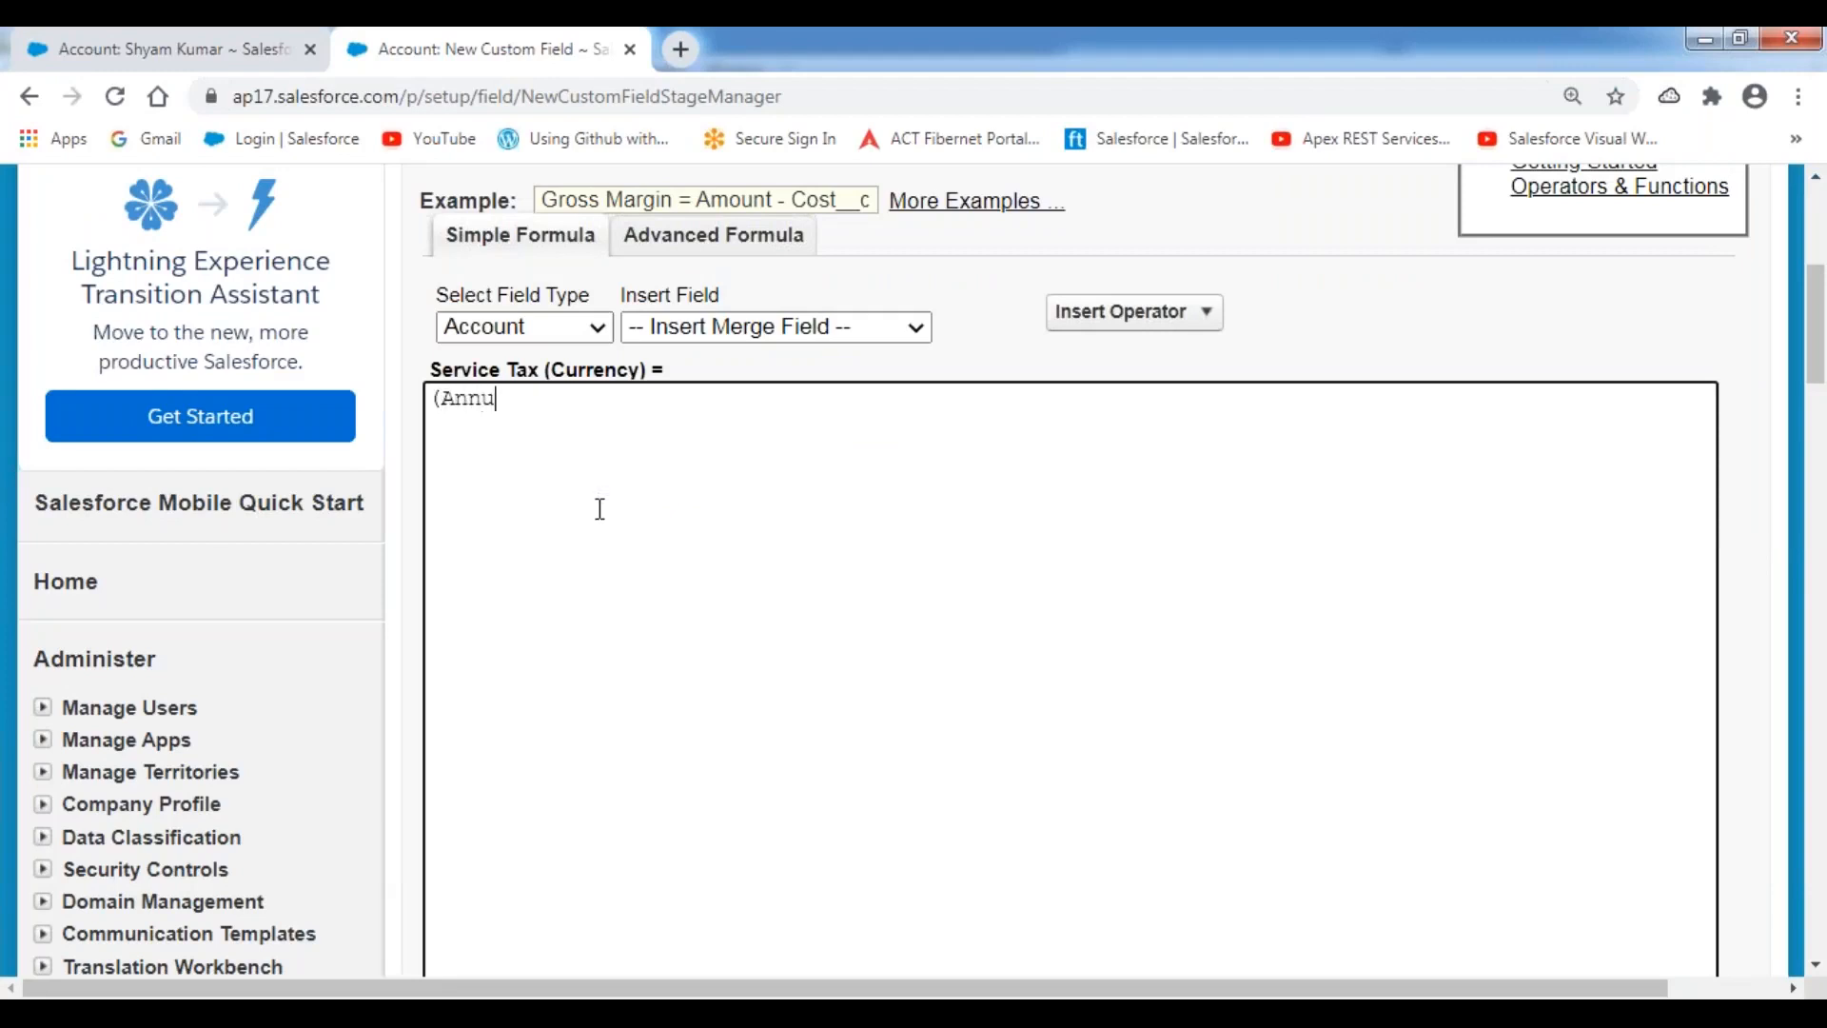
{"action": "type", "text": "alRevenue *"}
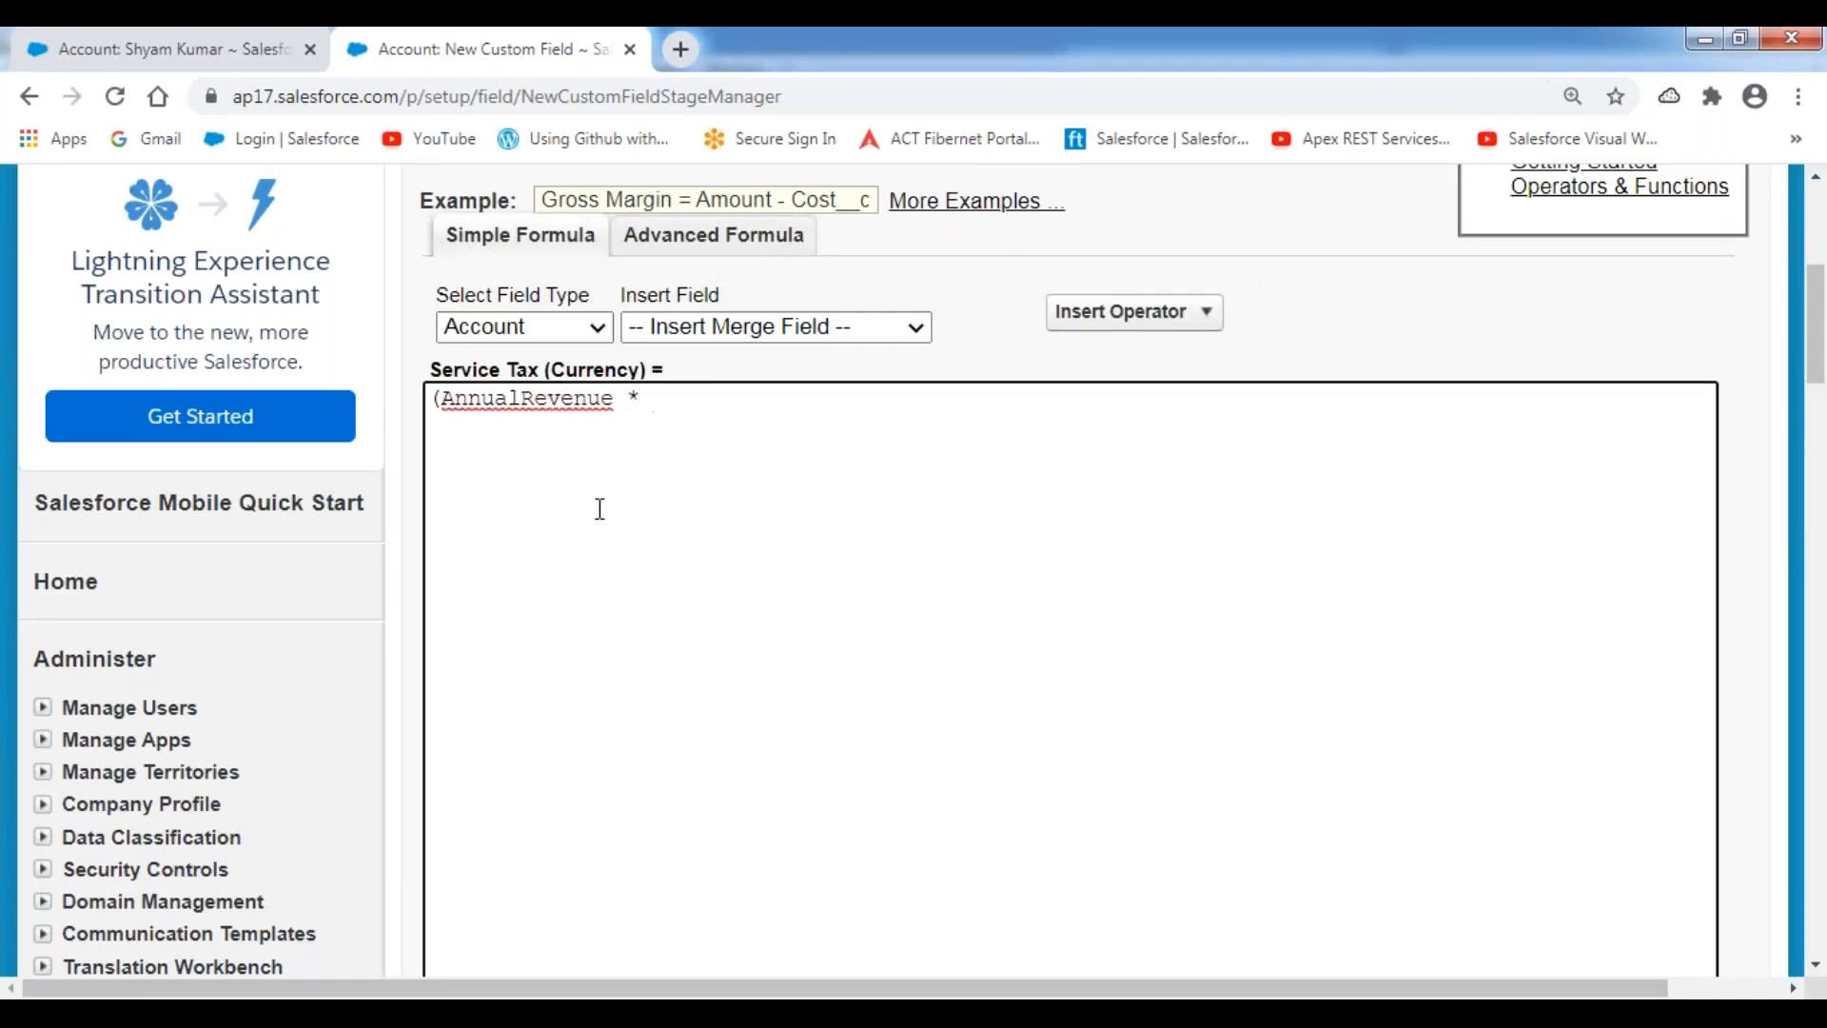
{"action": "type", "text": " 7/100"}
{"action": "type", "text": ")"}
{"action": "key", "text": "BackSpace"}
{"action": "key", "text": "BackSpace"}
{"action": "key", "text": "BackSpace"}
{"action": "key", "text": "BackSpace"}
{"action": "key", "text": "BackSpace"}
{"action": "type", "text": ")/100"}
{"action": "scroll", "coordinate": [752, 390], "scroll_direction": "down", "scroll_amount": 1}
{"action": "scroll", "coordinate": [751, 390], "scroll_direction": "down", "scroll_amount": 1}
{"action": "left_click_drag", "start_coordinate": [758, 273], "coordinate": [385, 272]}
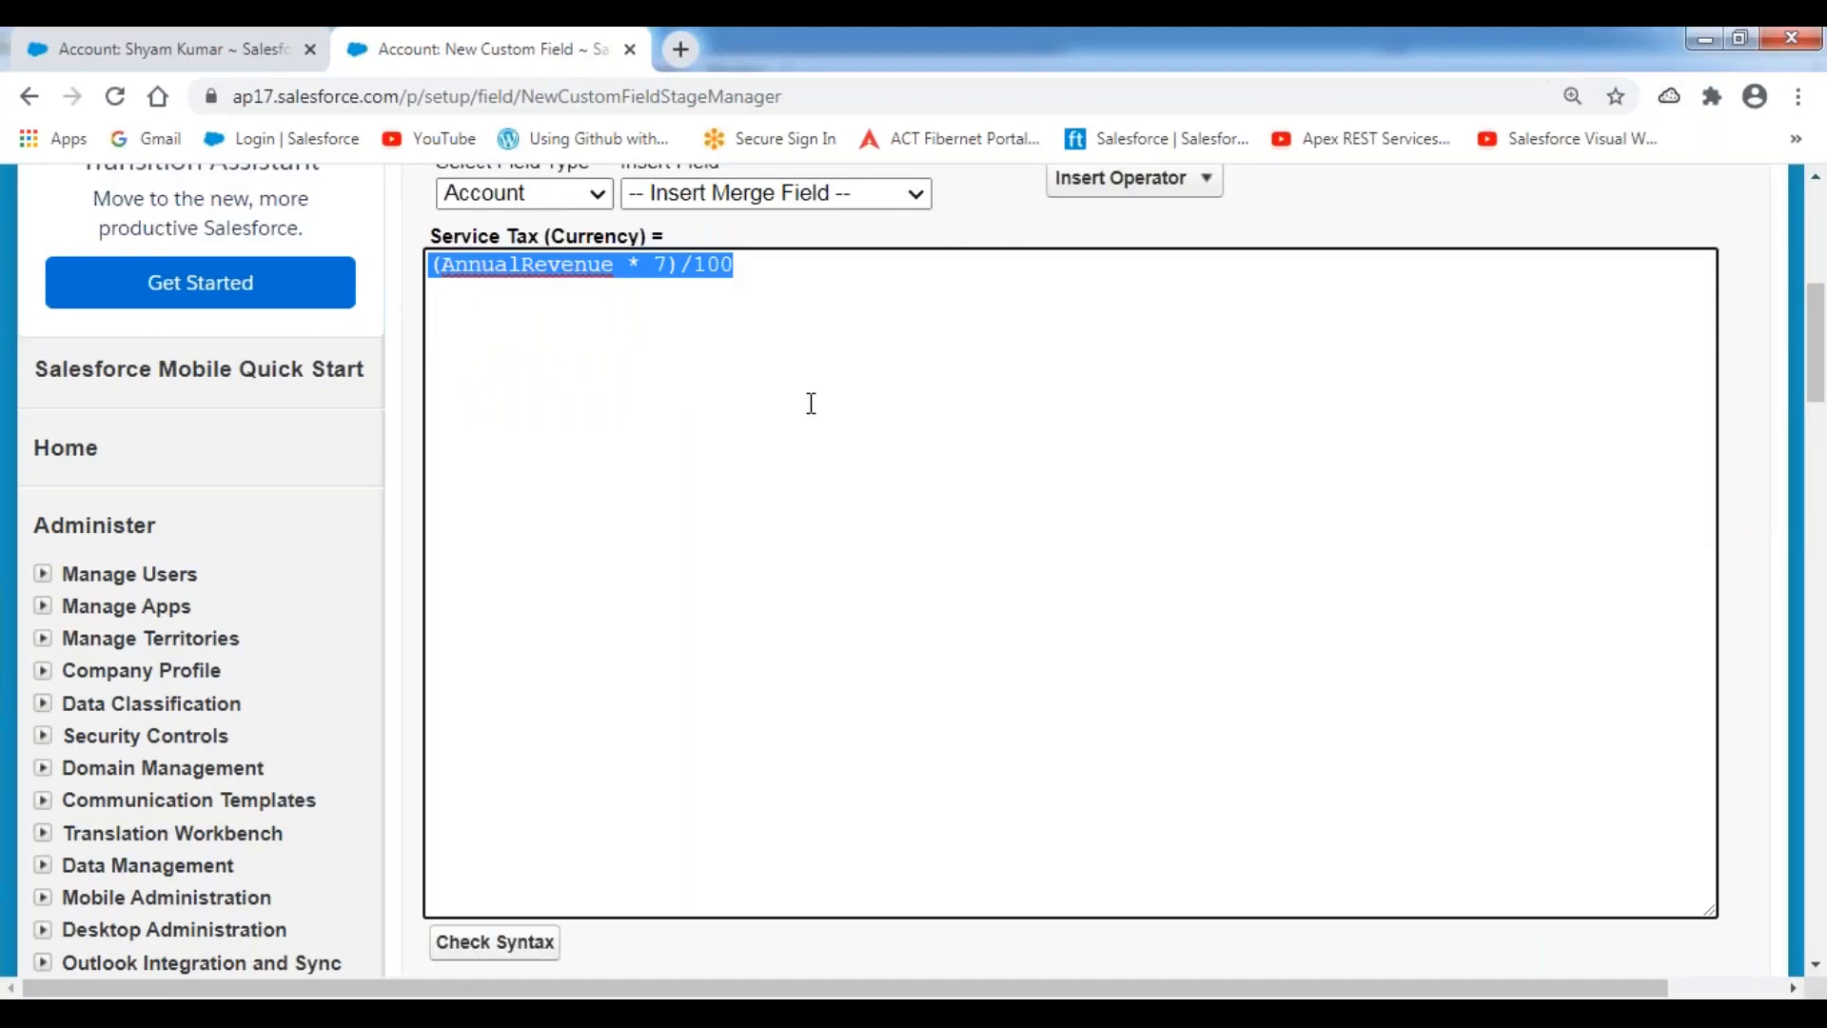
Step: Check the syntax of the Service Tax formula and read the result message
{"action": "scroll", "coordinate": [812, 403], "scroll_direction": "down", "scroll_amount": 1}
{"action": "scroll", "coordinate": [804, 406], "scroll_direction": "down", "scroll_amount": 4}
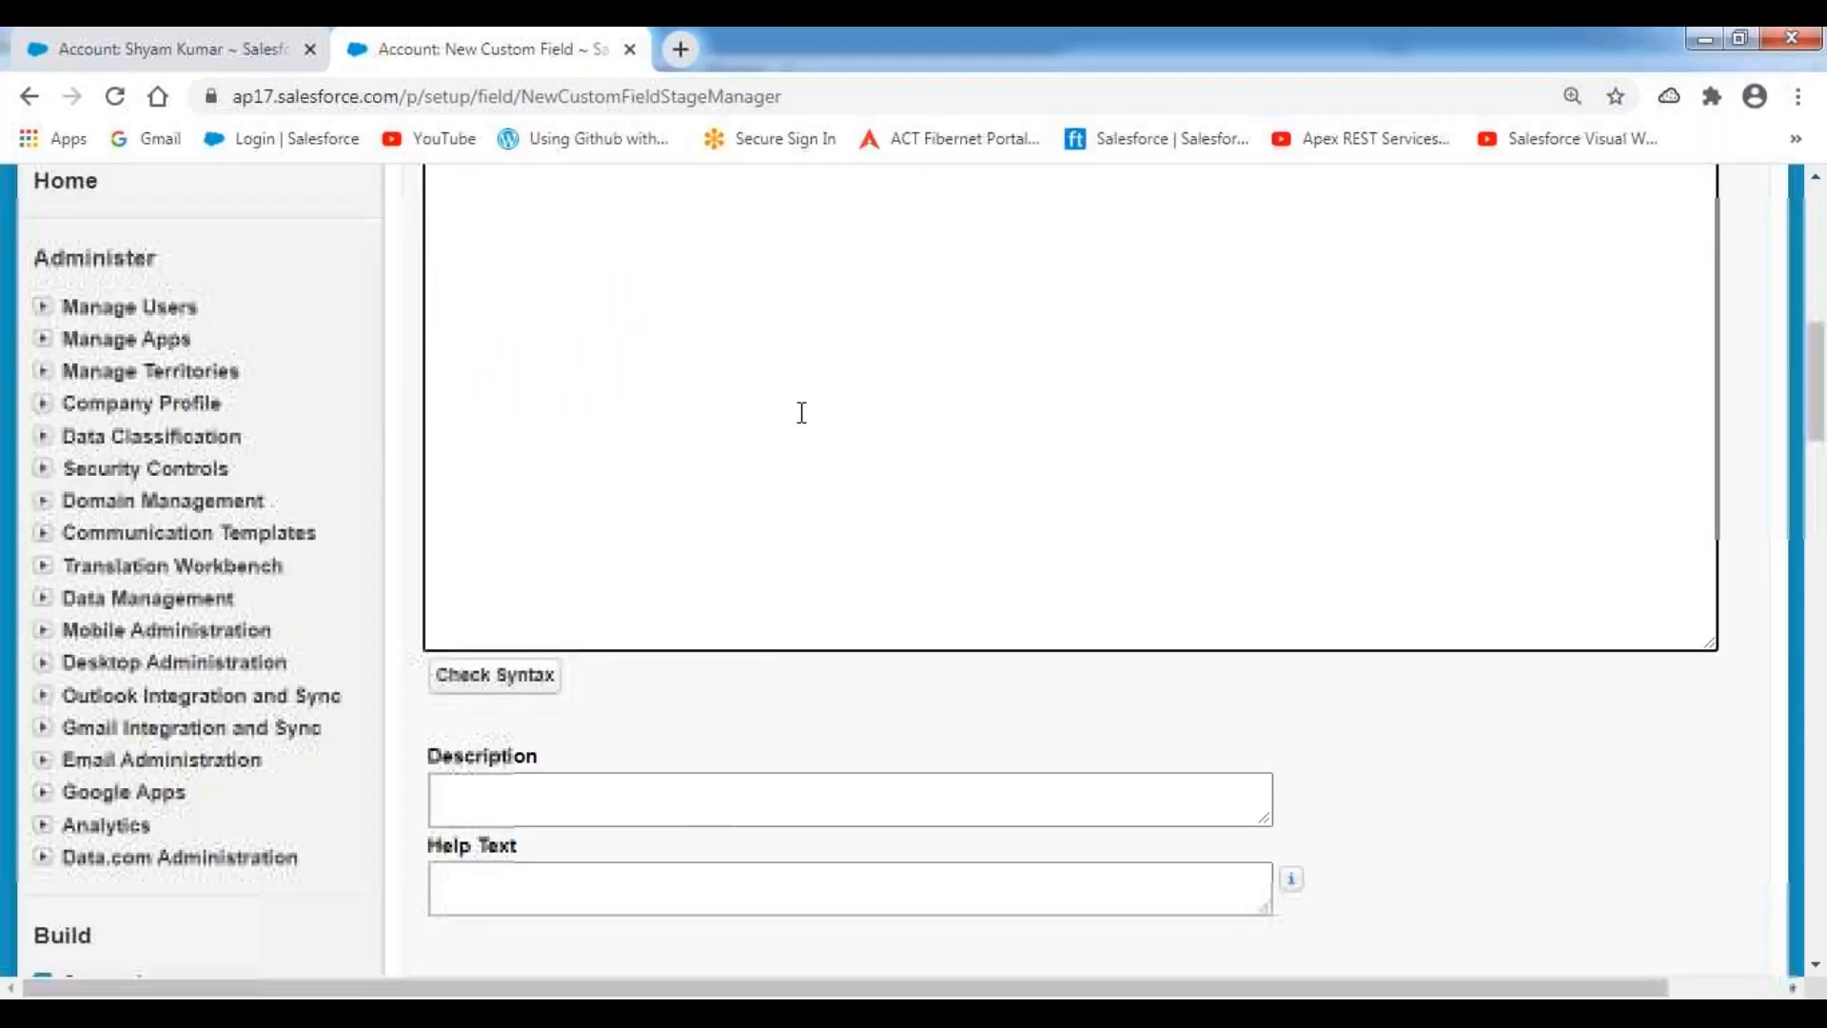
{"action": "left_click", "coordinate": [504, 681]}
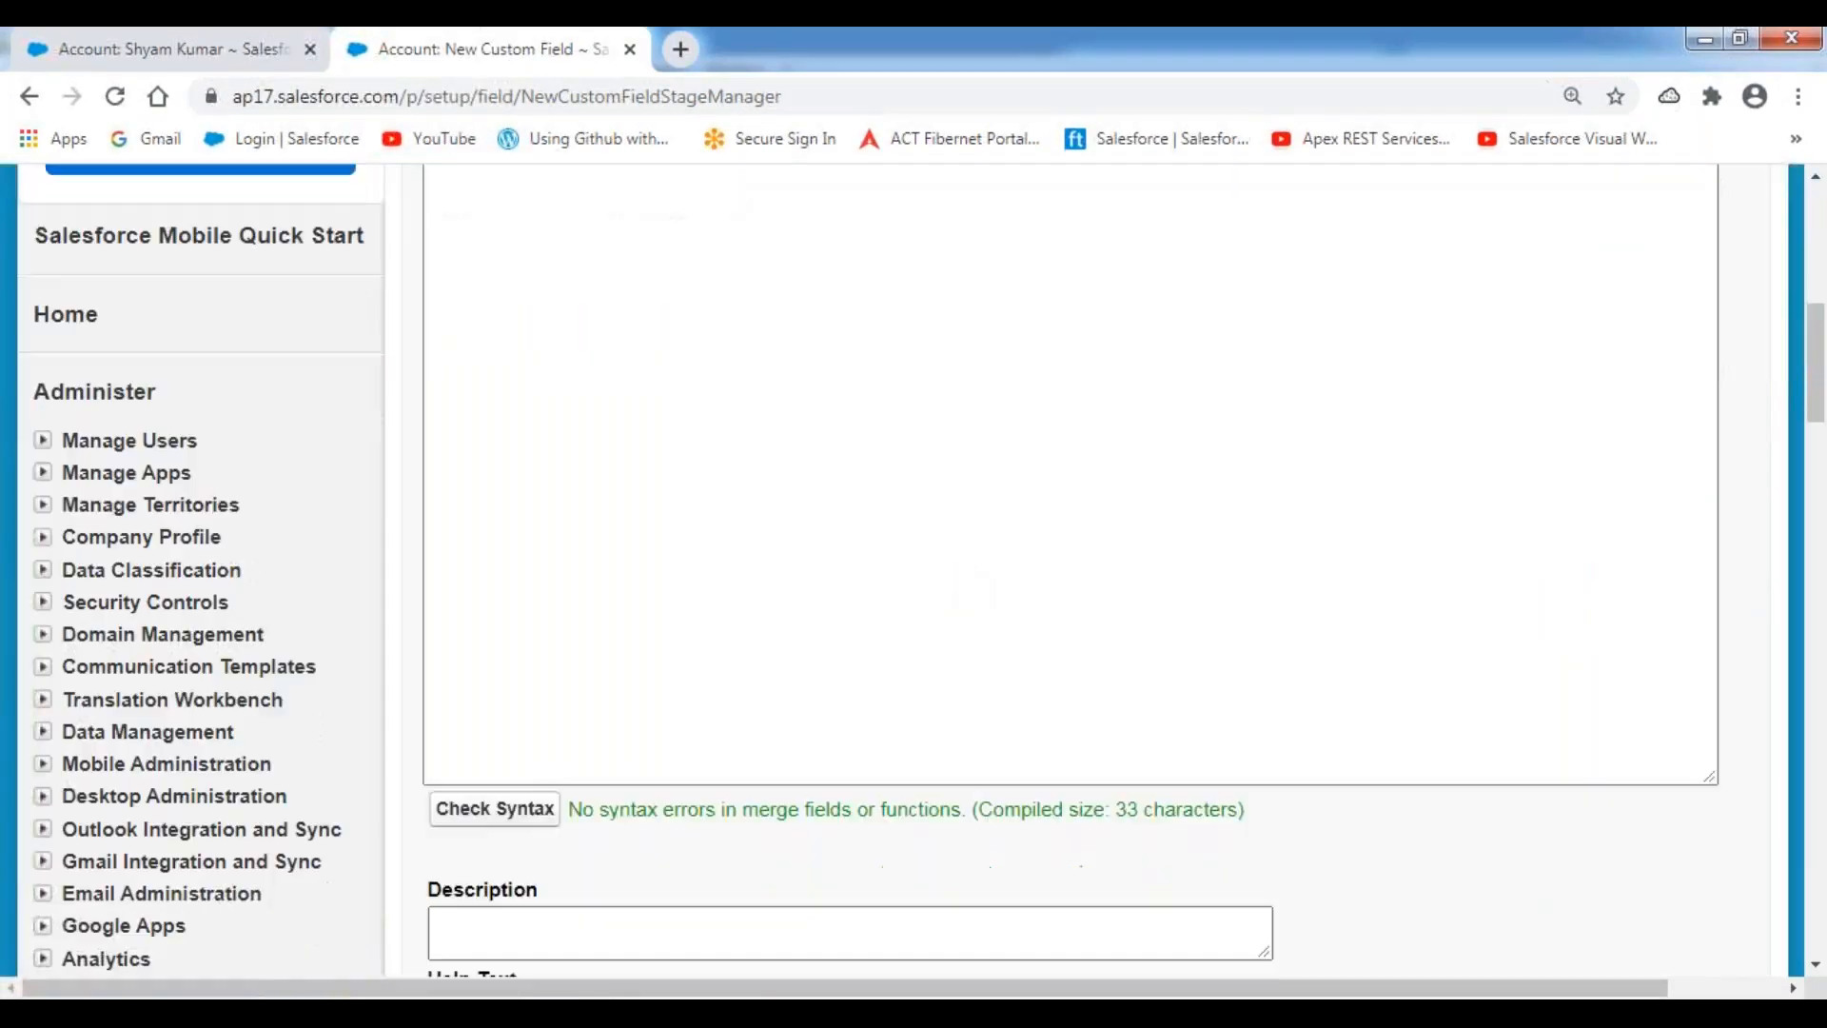
{"action": "scroll", "coordinate": [973, 590], "scroll_direction": "down", "scroll_amount": 3}
{"action": "left_click_drag", "start_coordinate": [569, 542], "coordinate": [877, 540]}
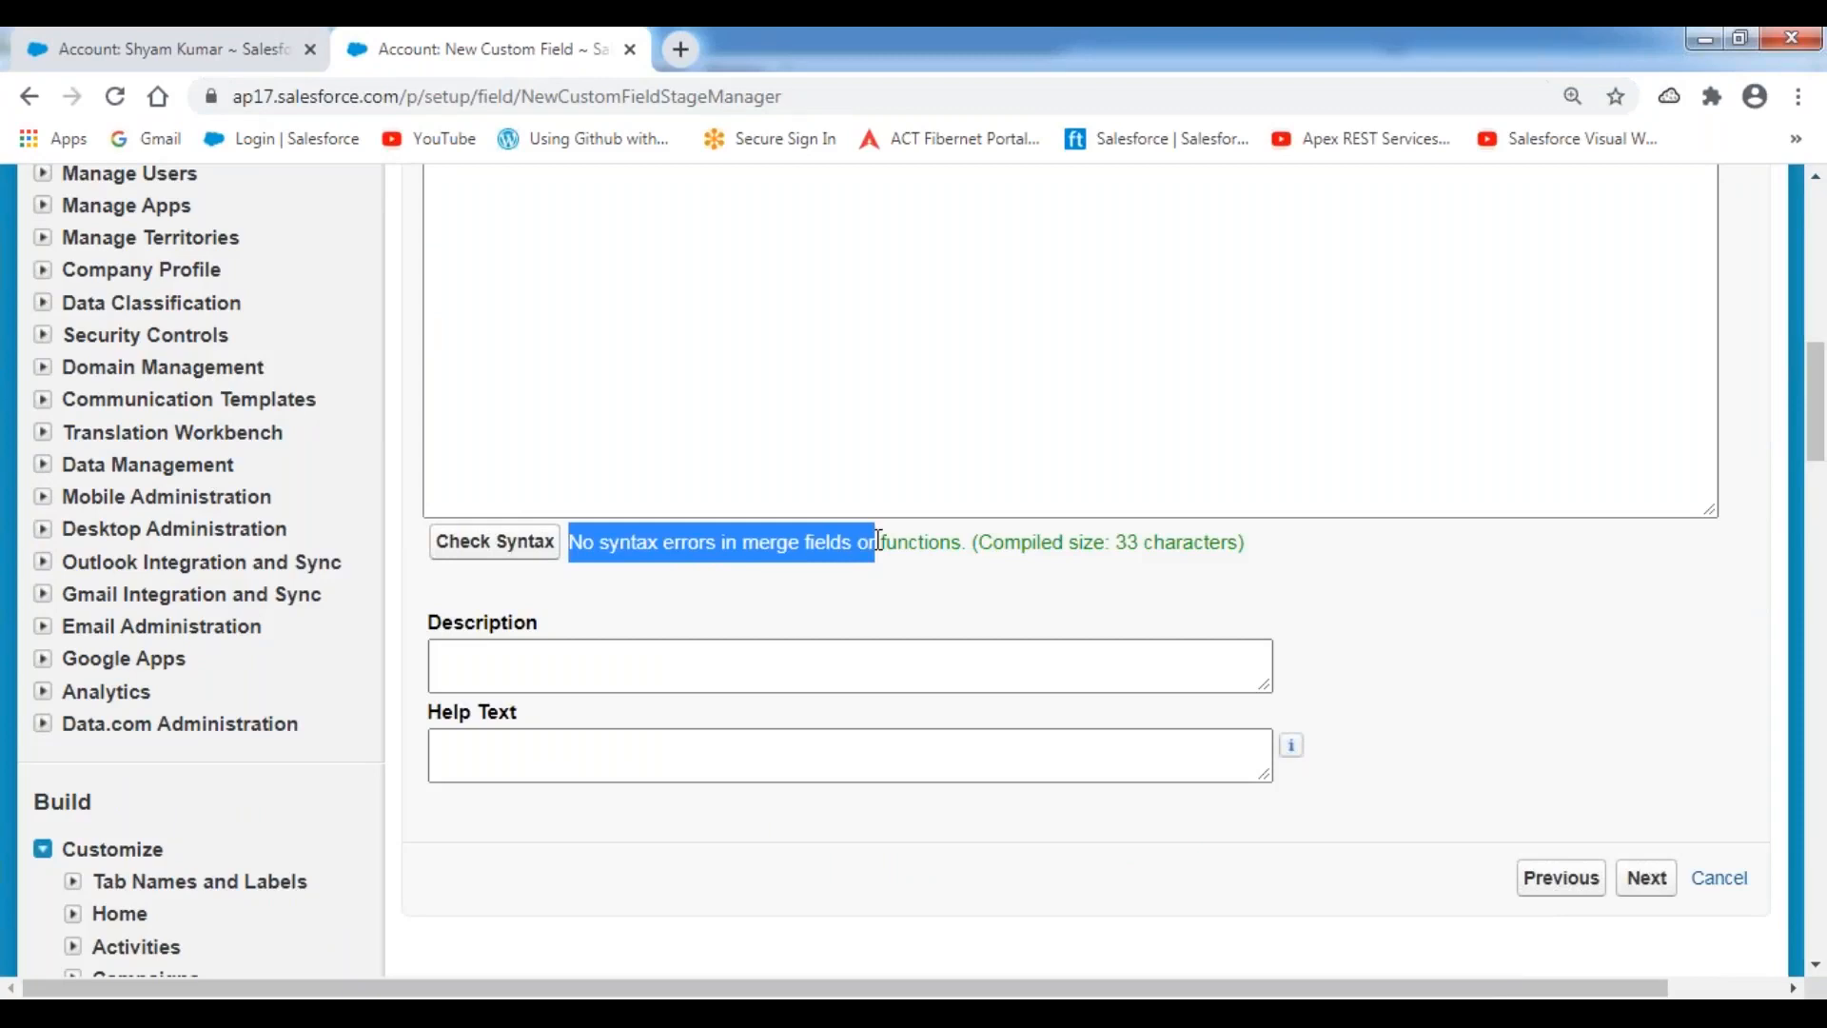
Step: Enter the help text 'Service Tax will be 7% of Revenue.' and continue to field-level security
{"action": "scroll", "coordinate": [894, 552], "scroll_direction": "down", "scroll_amount": 3}
{"action": "left_click", "coordinate": [601, 491]}
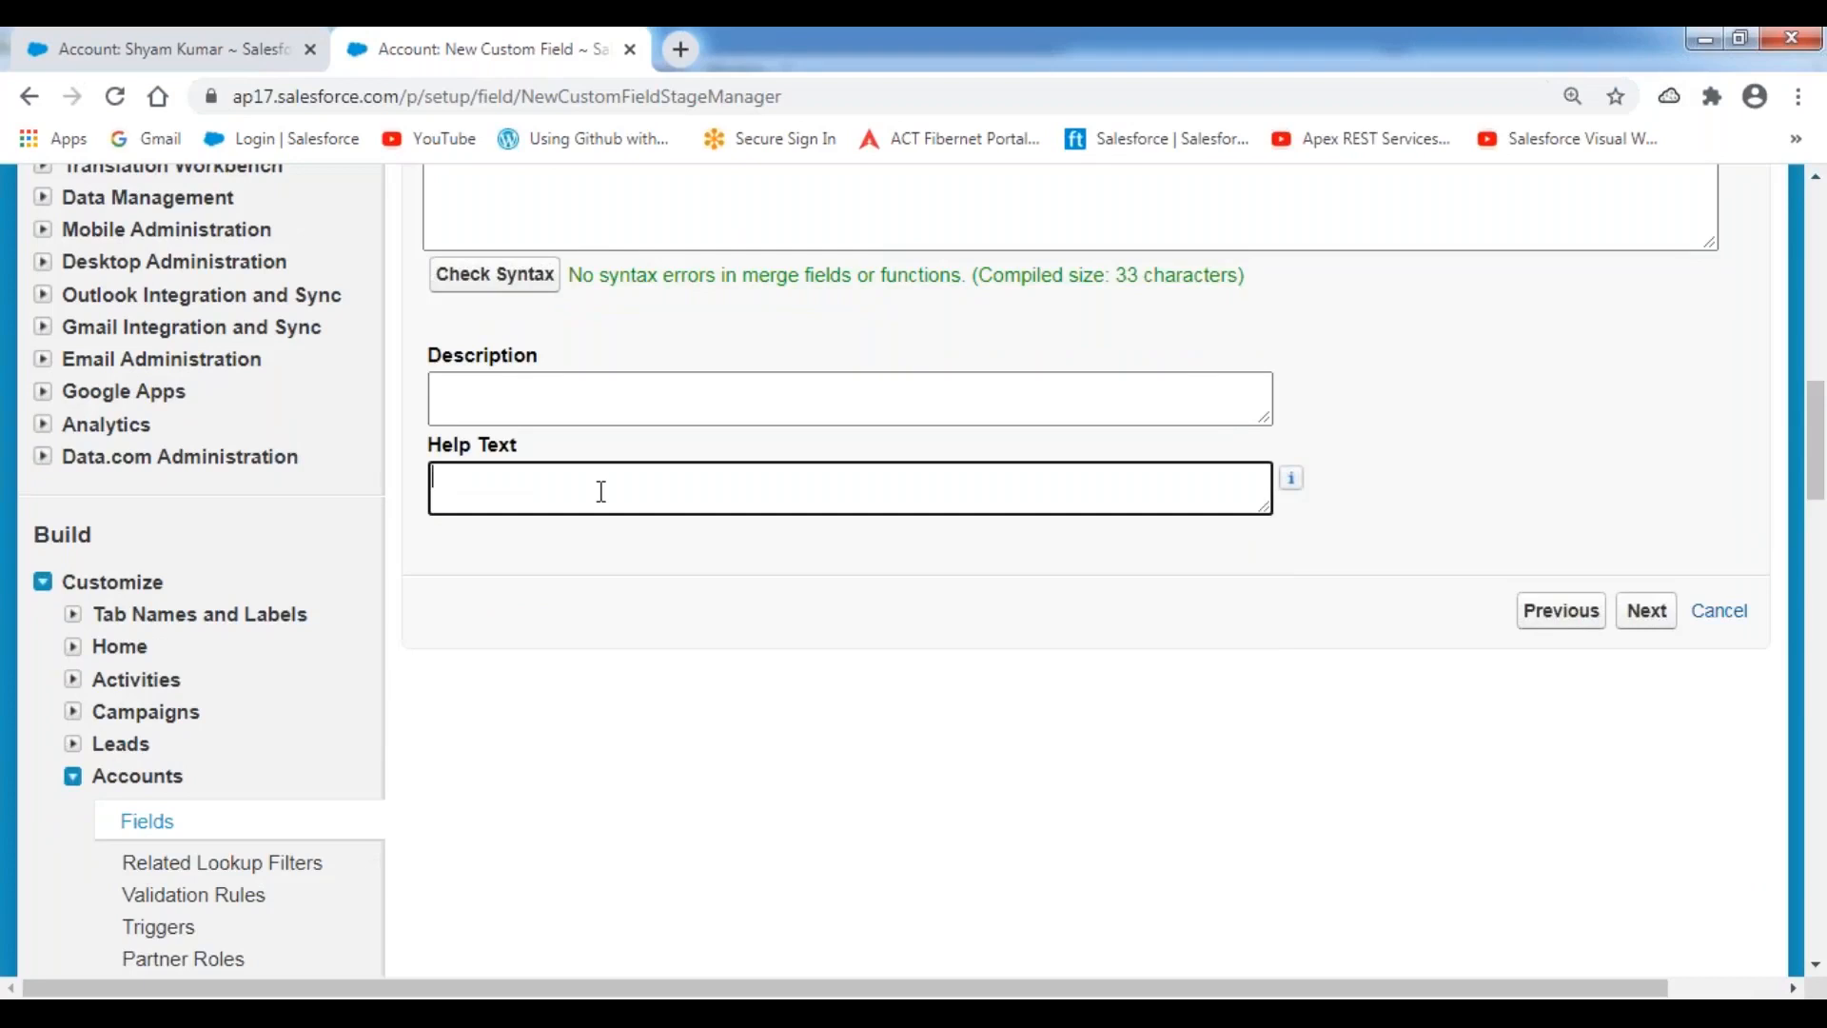
{"action": "type", "text": "Service T"}
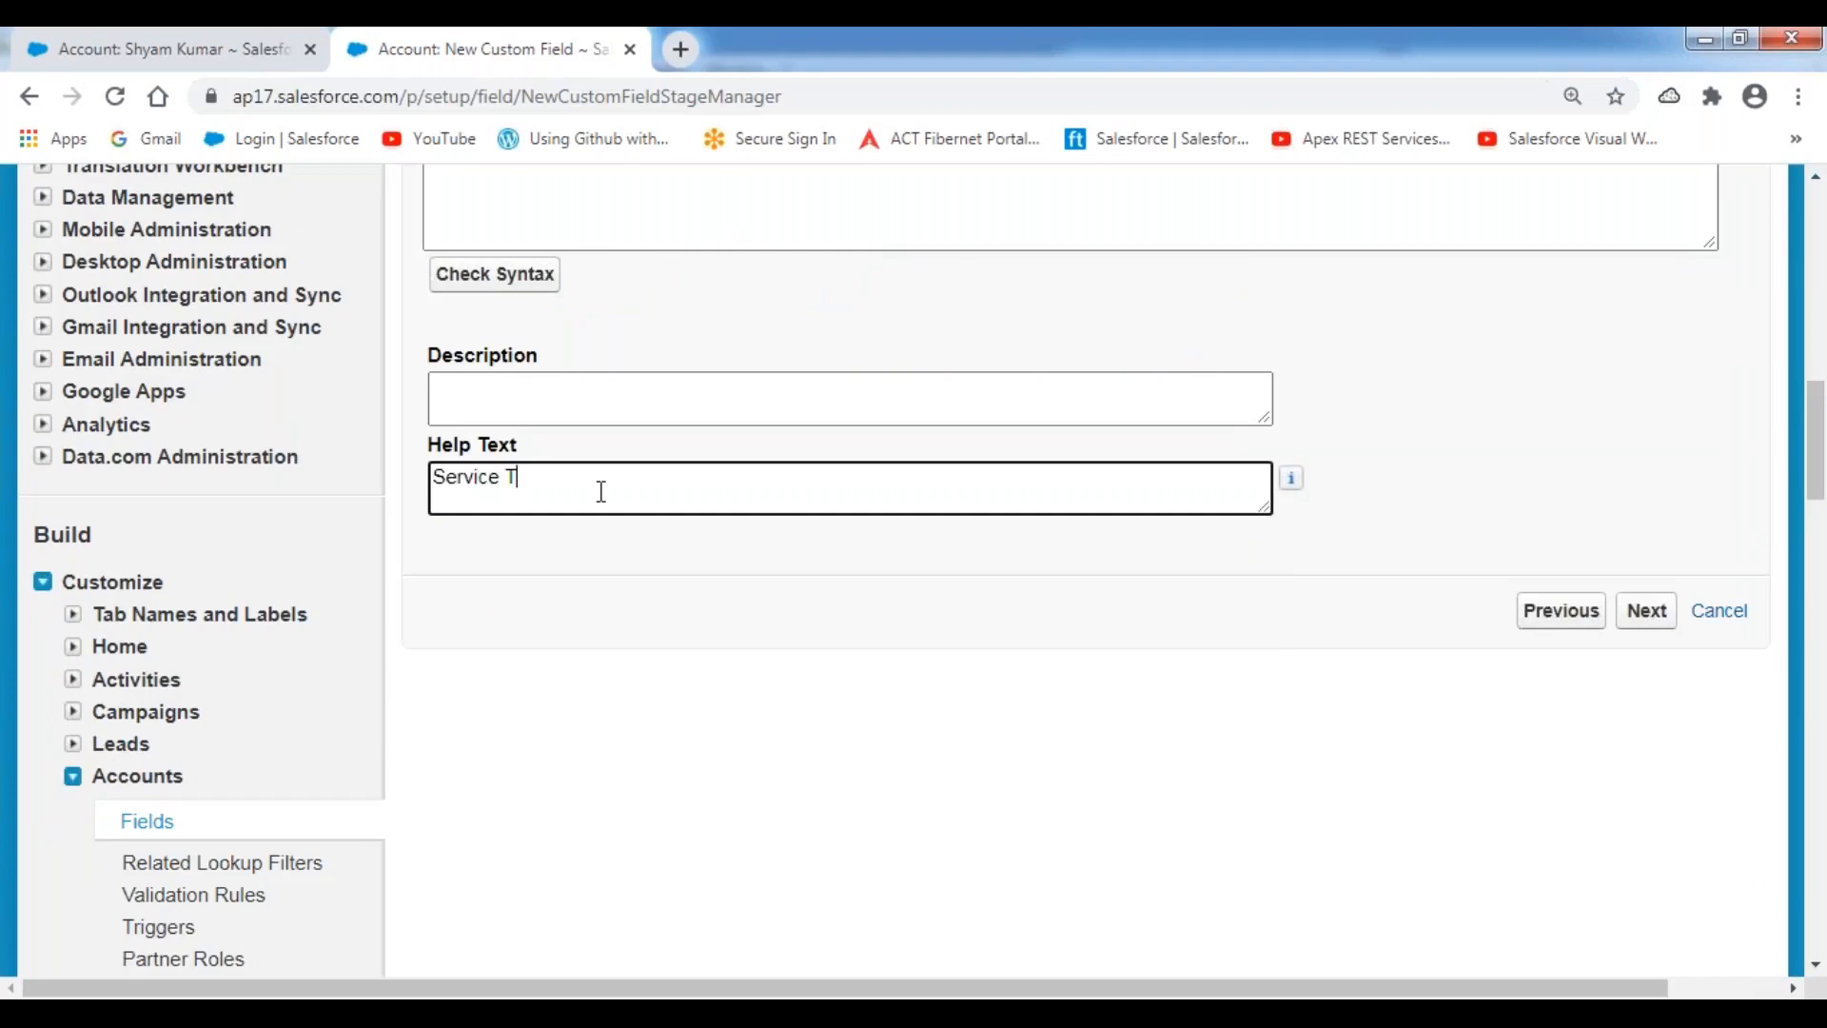
{"action": "type", "text": "ax will be 7% of Revenue."}
{"action": "left_click", "coordinate": [1636, 613]}
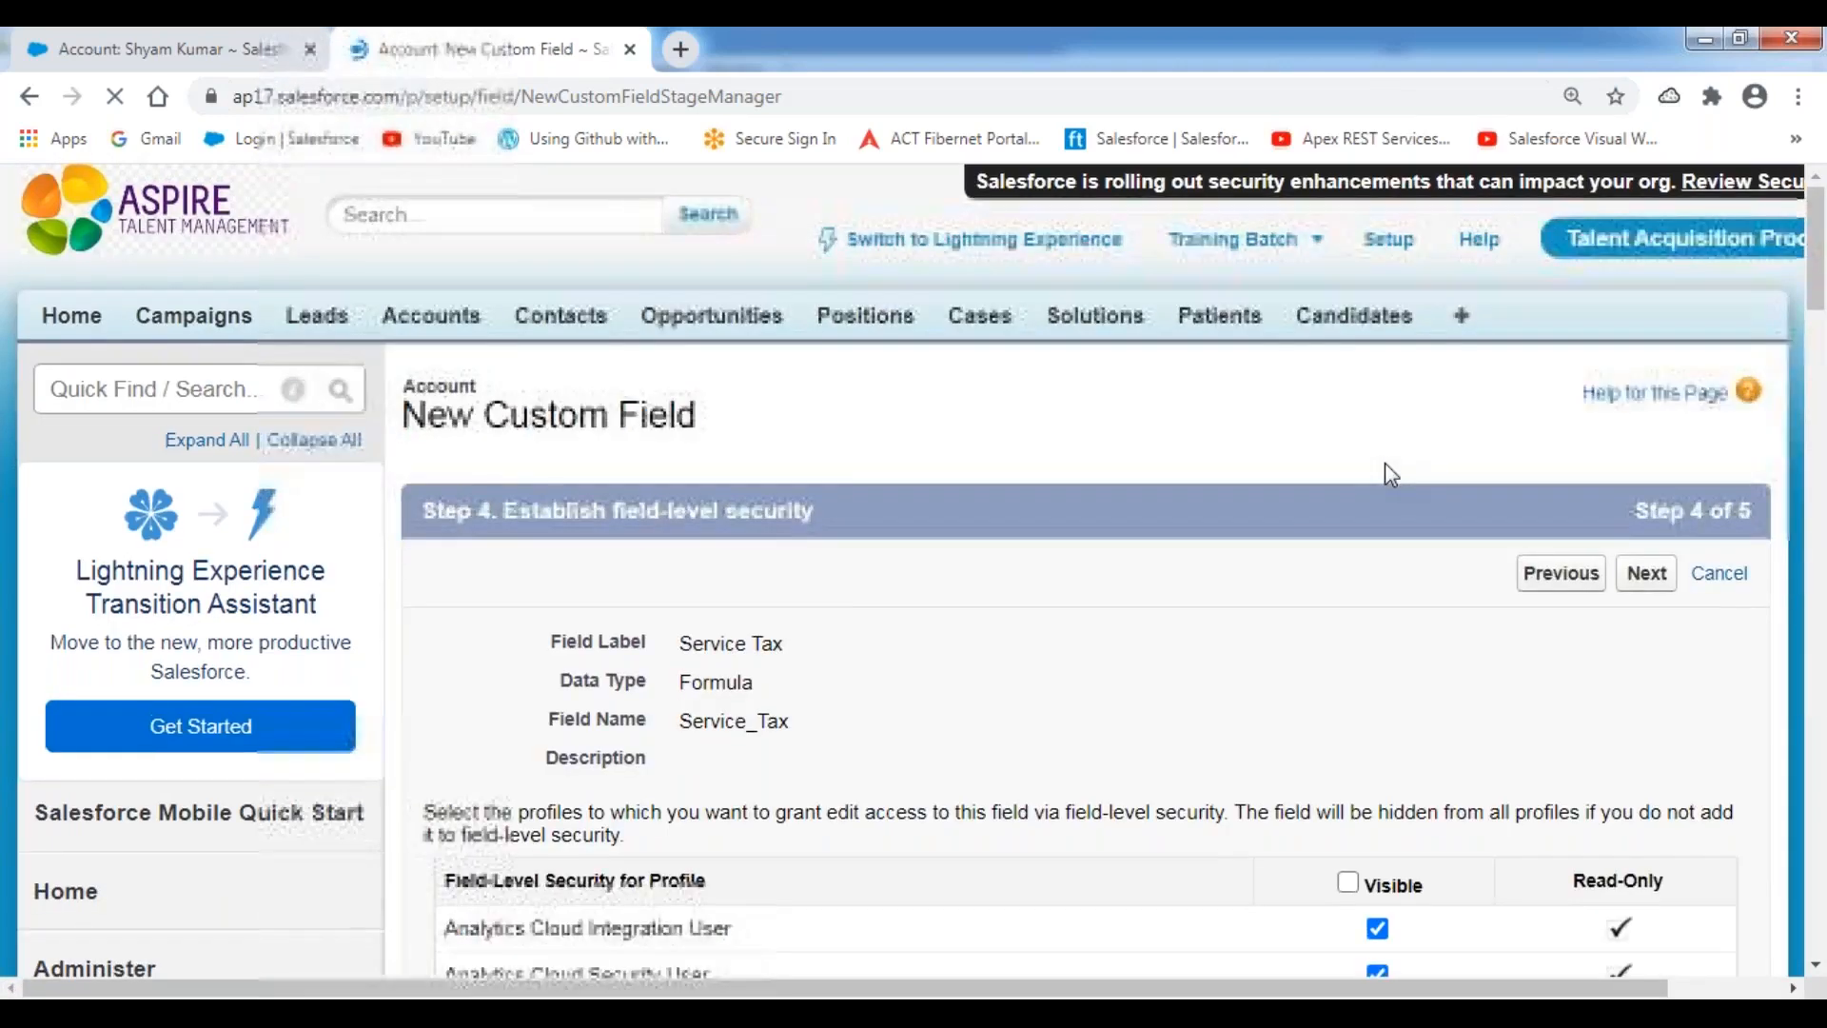
Step: Make the field visible to all profiles, keep all account page layouts selected, and save the field
{"action": "scroll", "coordinate": [1389, 472], "scroll_direction": "down", "scroll_amount": 5}
{"action": "left_click", "coordinate": [1347, 295]}
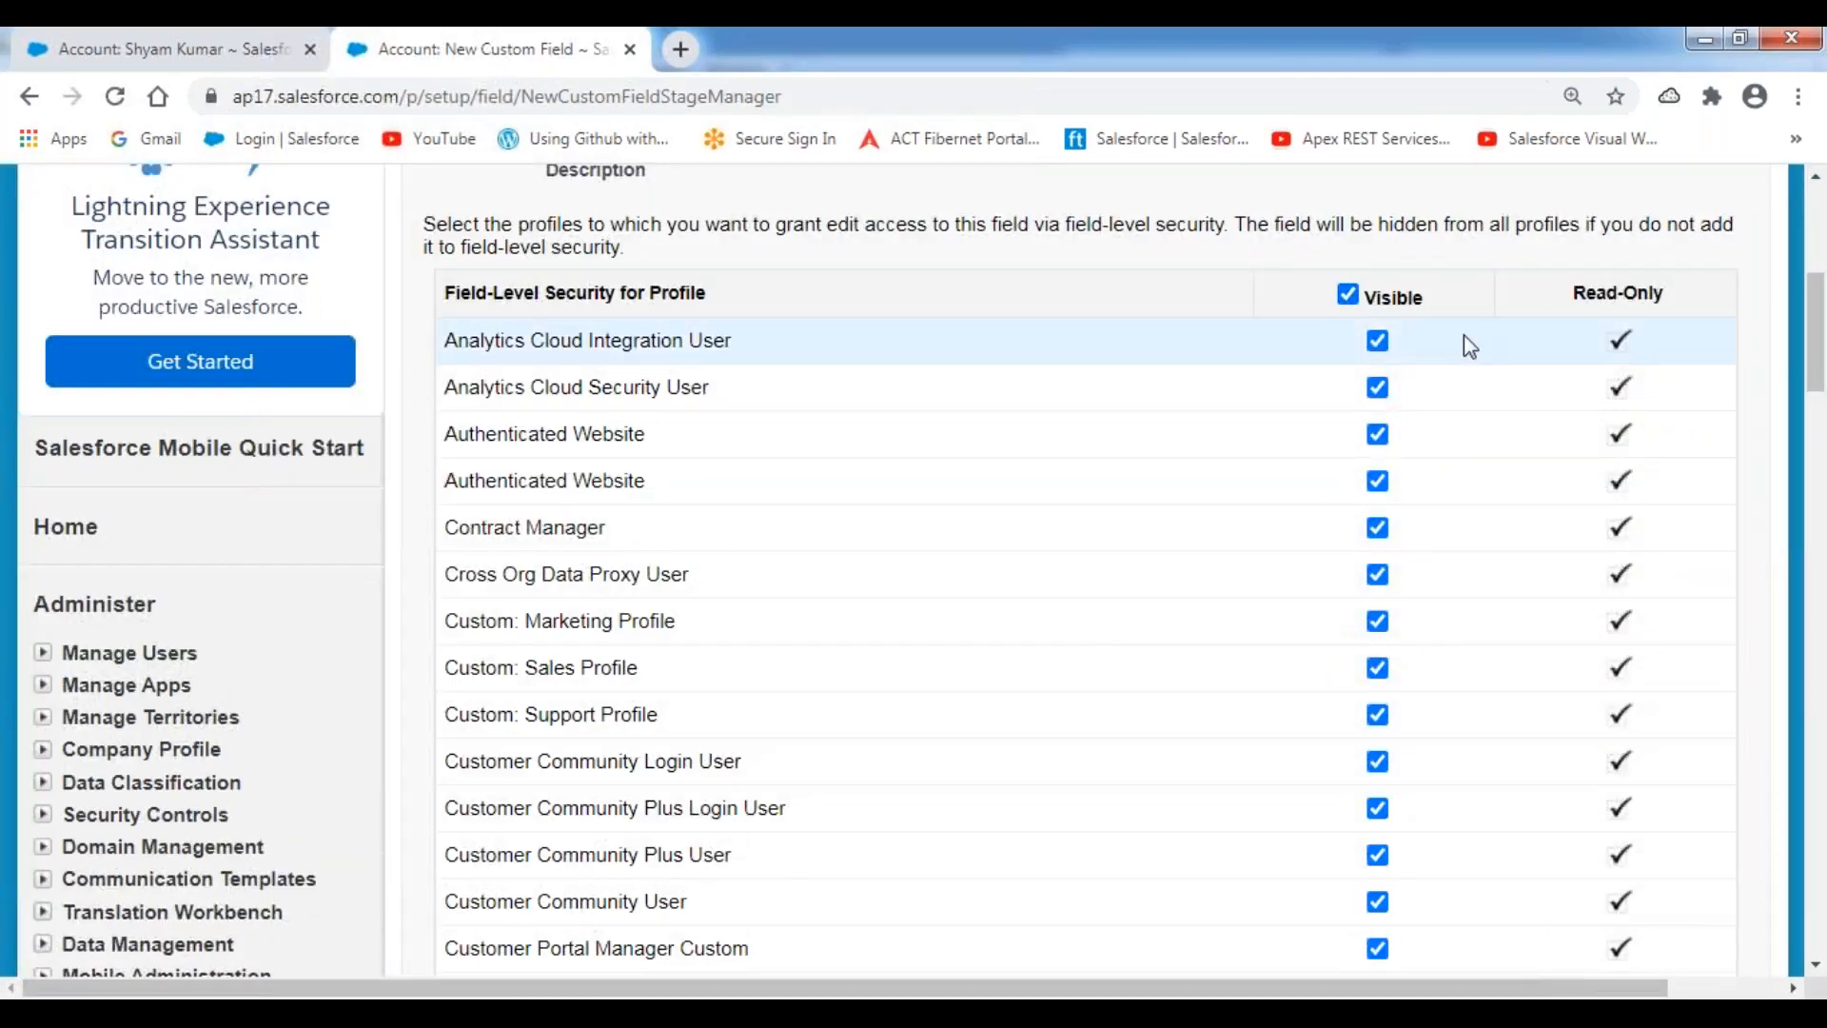
{"action": "scroll", "coordinate": [1515, 403], "scroll_direction": "down", "scroll_amount": 5}
{"action": "scroll", "coordinate": [1515, 403], "scroll_direction": "down", "scroll_amount": 9}
{"action": "left_click", "coordinate": [1660, 345]}
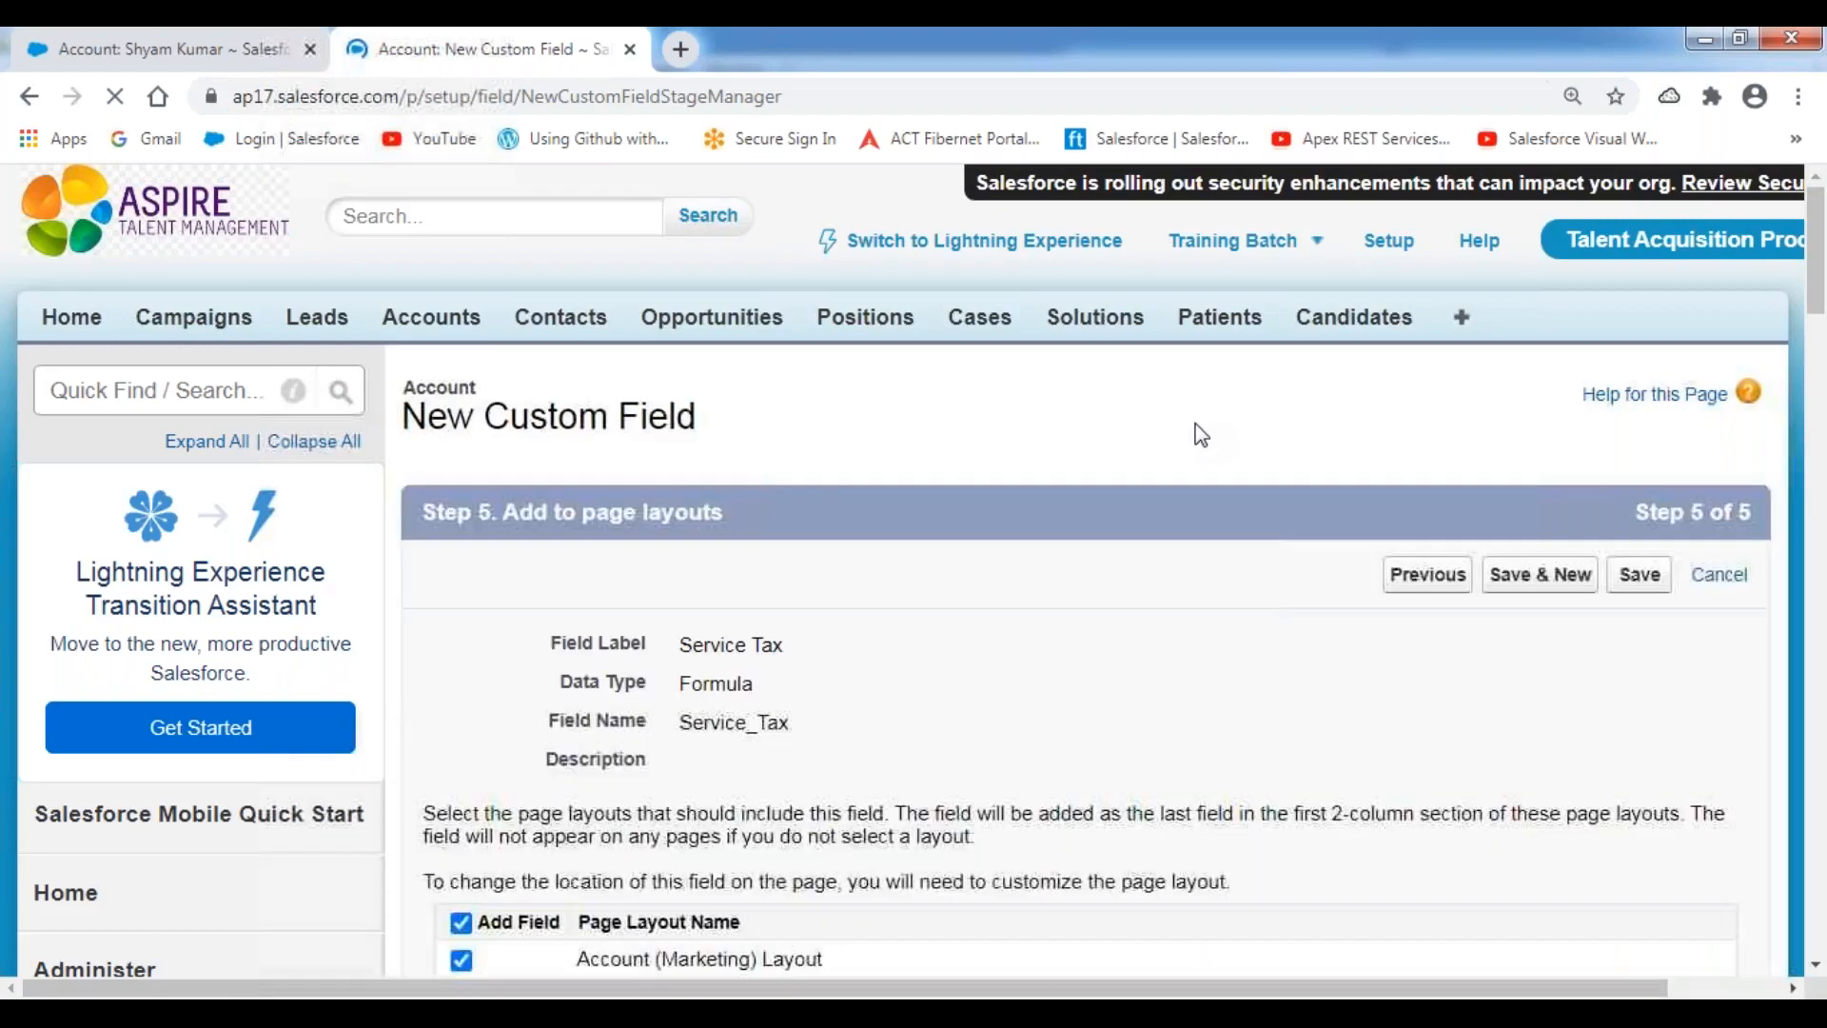
{"action": "scroll", "coordinate": [1201, 435], "scroll_direction": "down", "scroll_amount": 2}
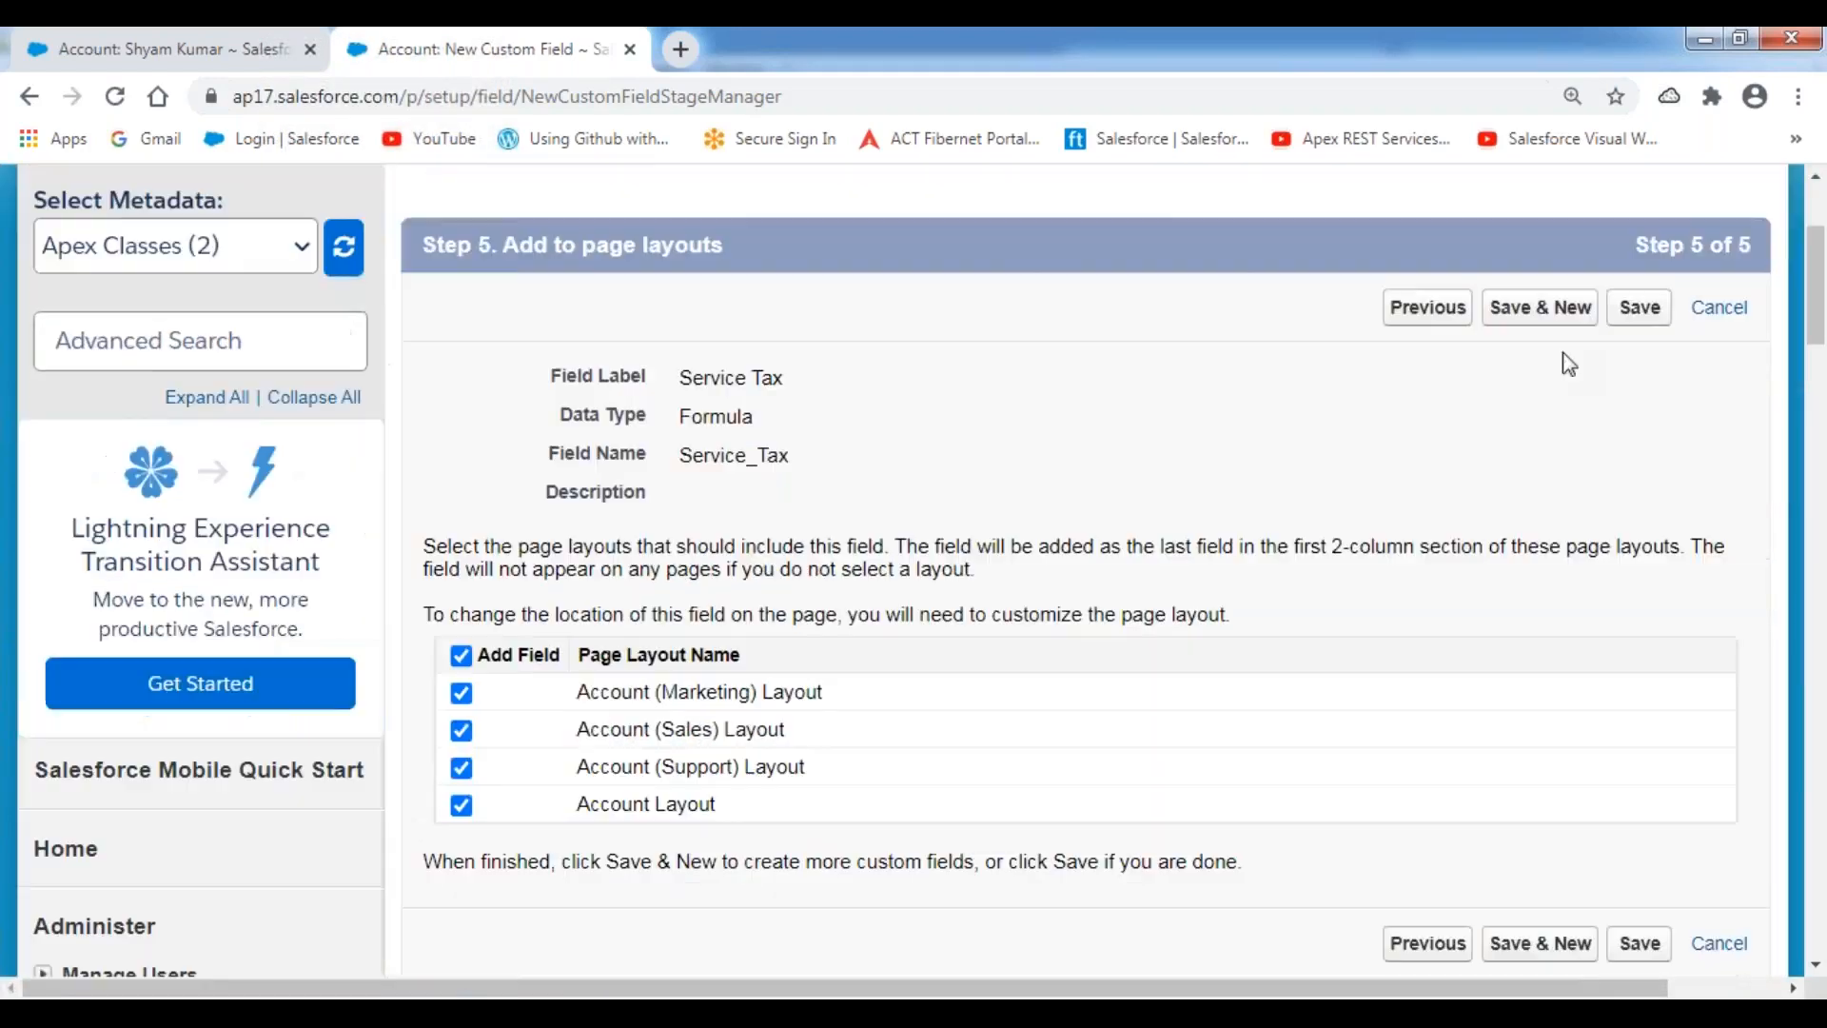
{"action": "left_click", "coordinate": [1645, 320]}
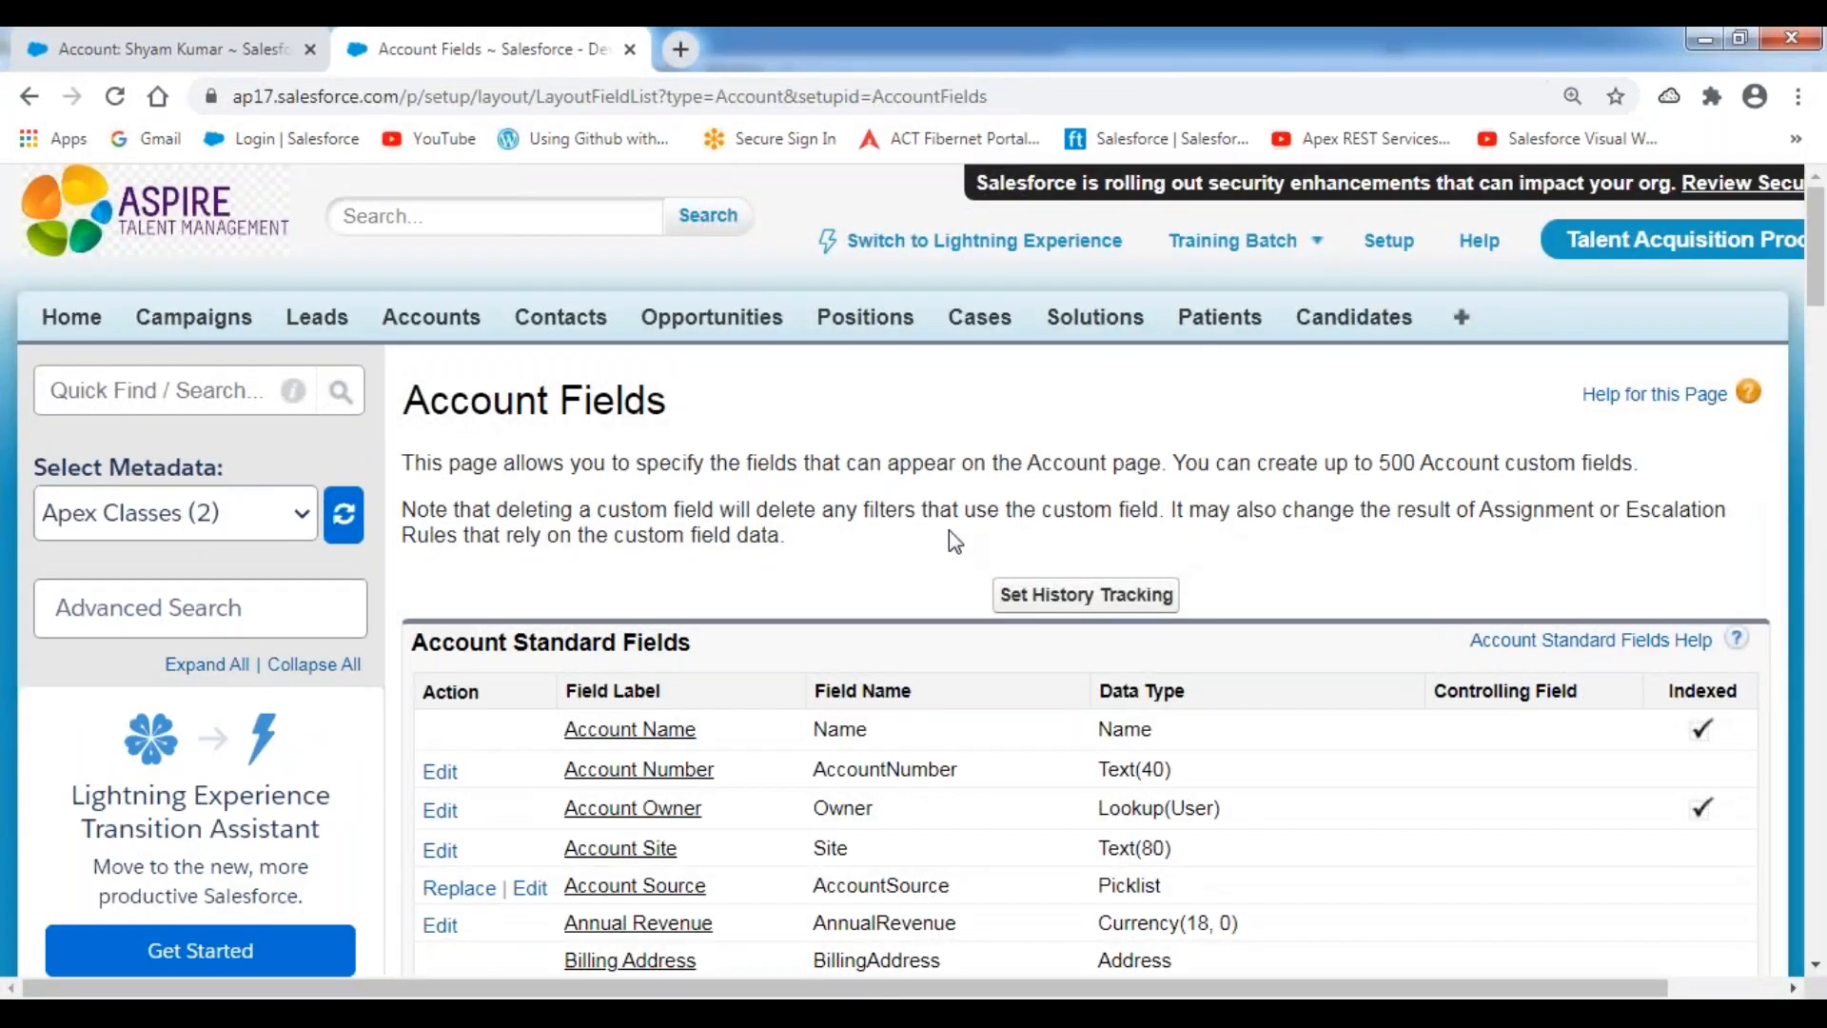
Step: Locate the new Service Tax field and its API name in the Account custom fields list
{"action": "scroll", "coordinate": [950, 529], "scroll_direction": "down", "scroll_amount": 8}
{"action": "scroll", "coordinate": [950, 529], "scroll_direction": "down", "scroll_amount": 10}
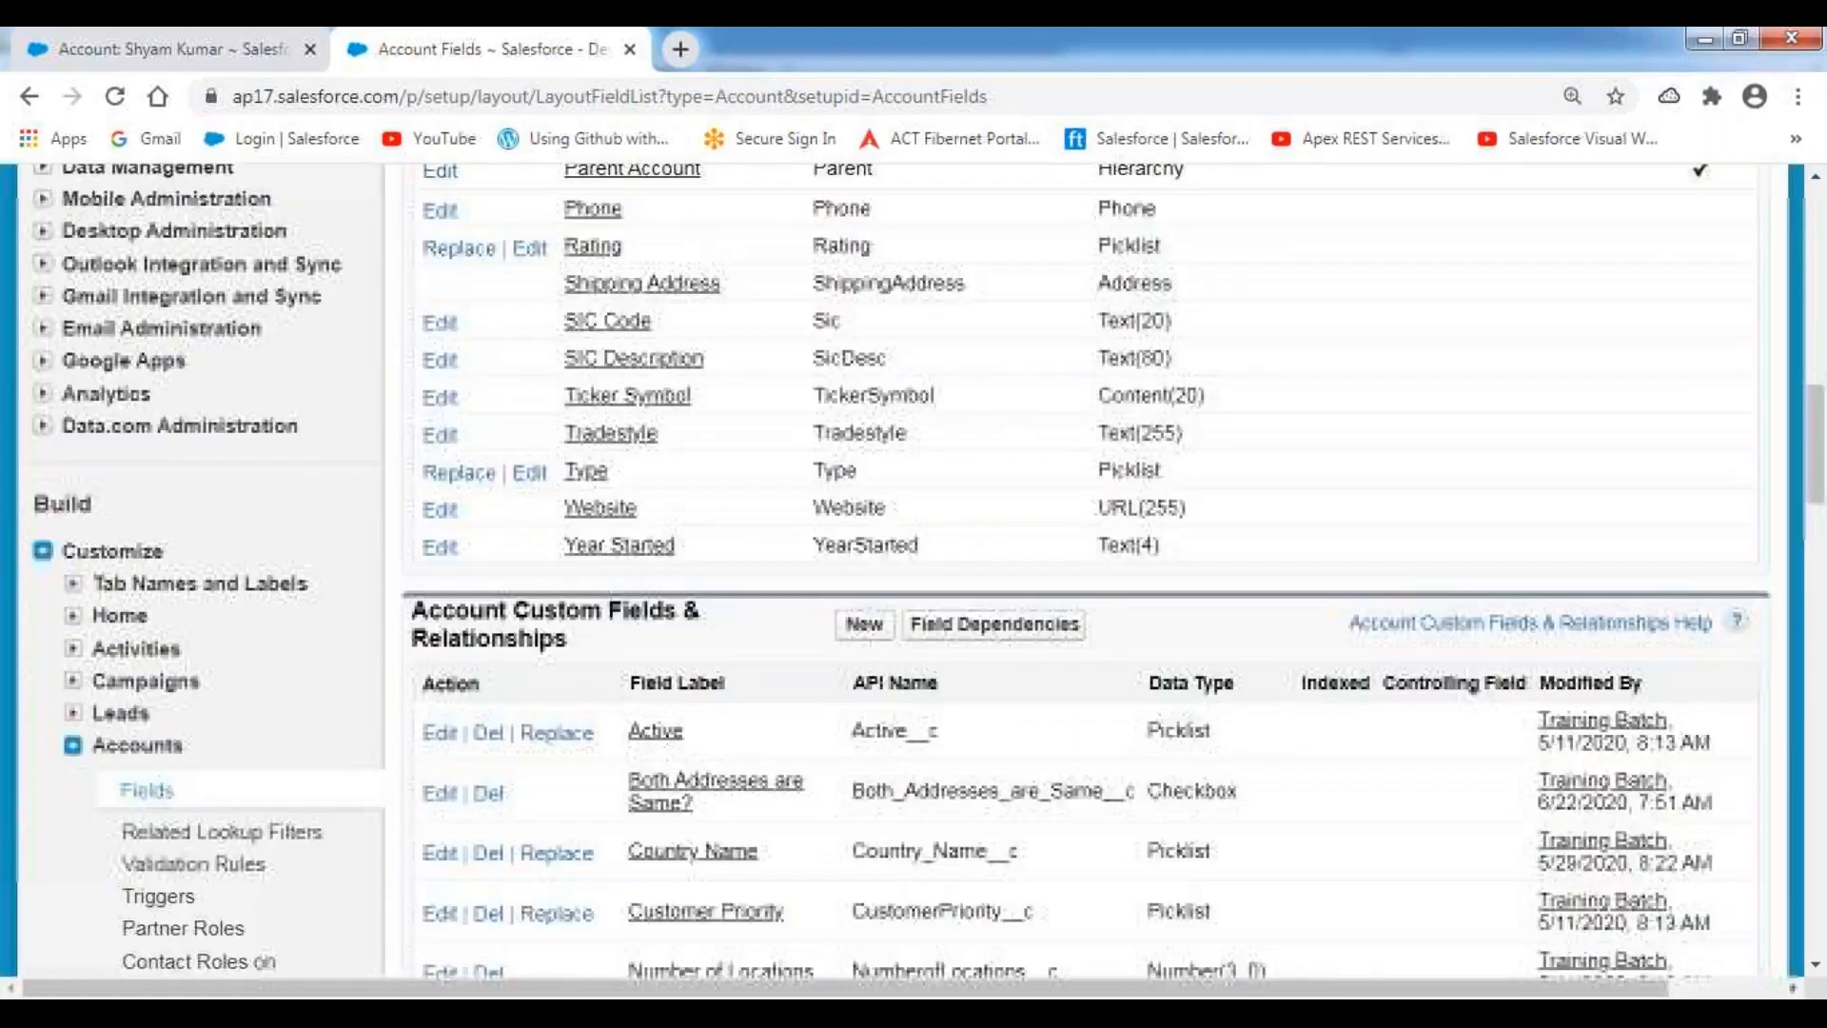
{"action": "scroll", "coordinate": [952, 571], "scroll_direction": "down", "scroll_amount": 3}
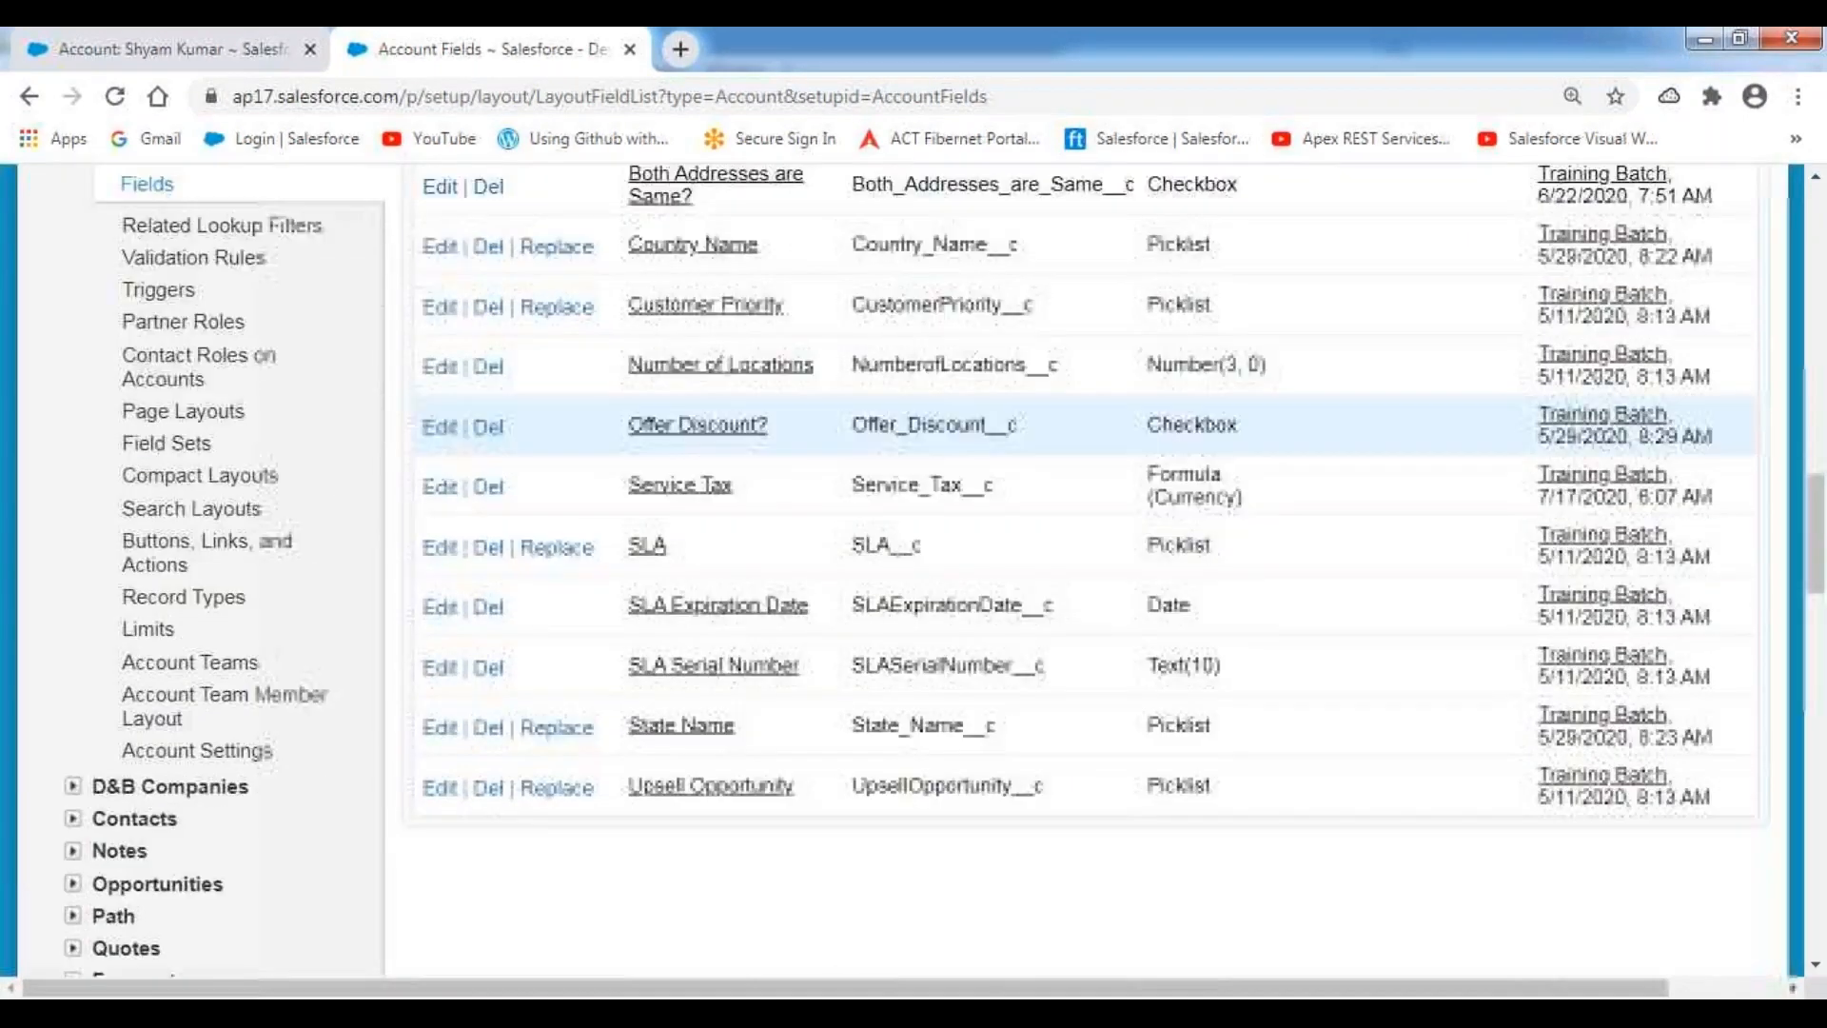
{"action": "left_click_drag", "start_coordinate": [851, 455], "coordinate": [994, 456]}
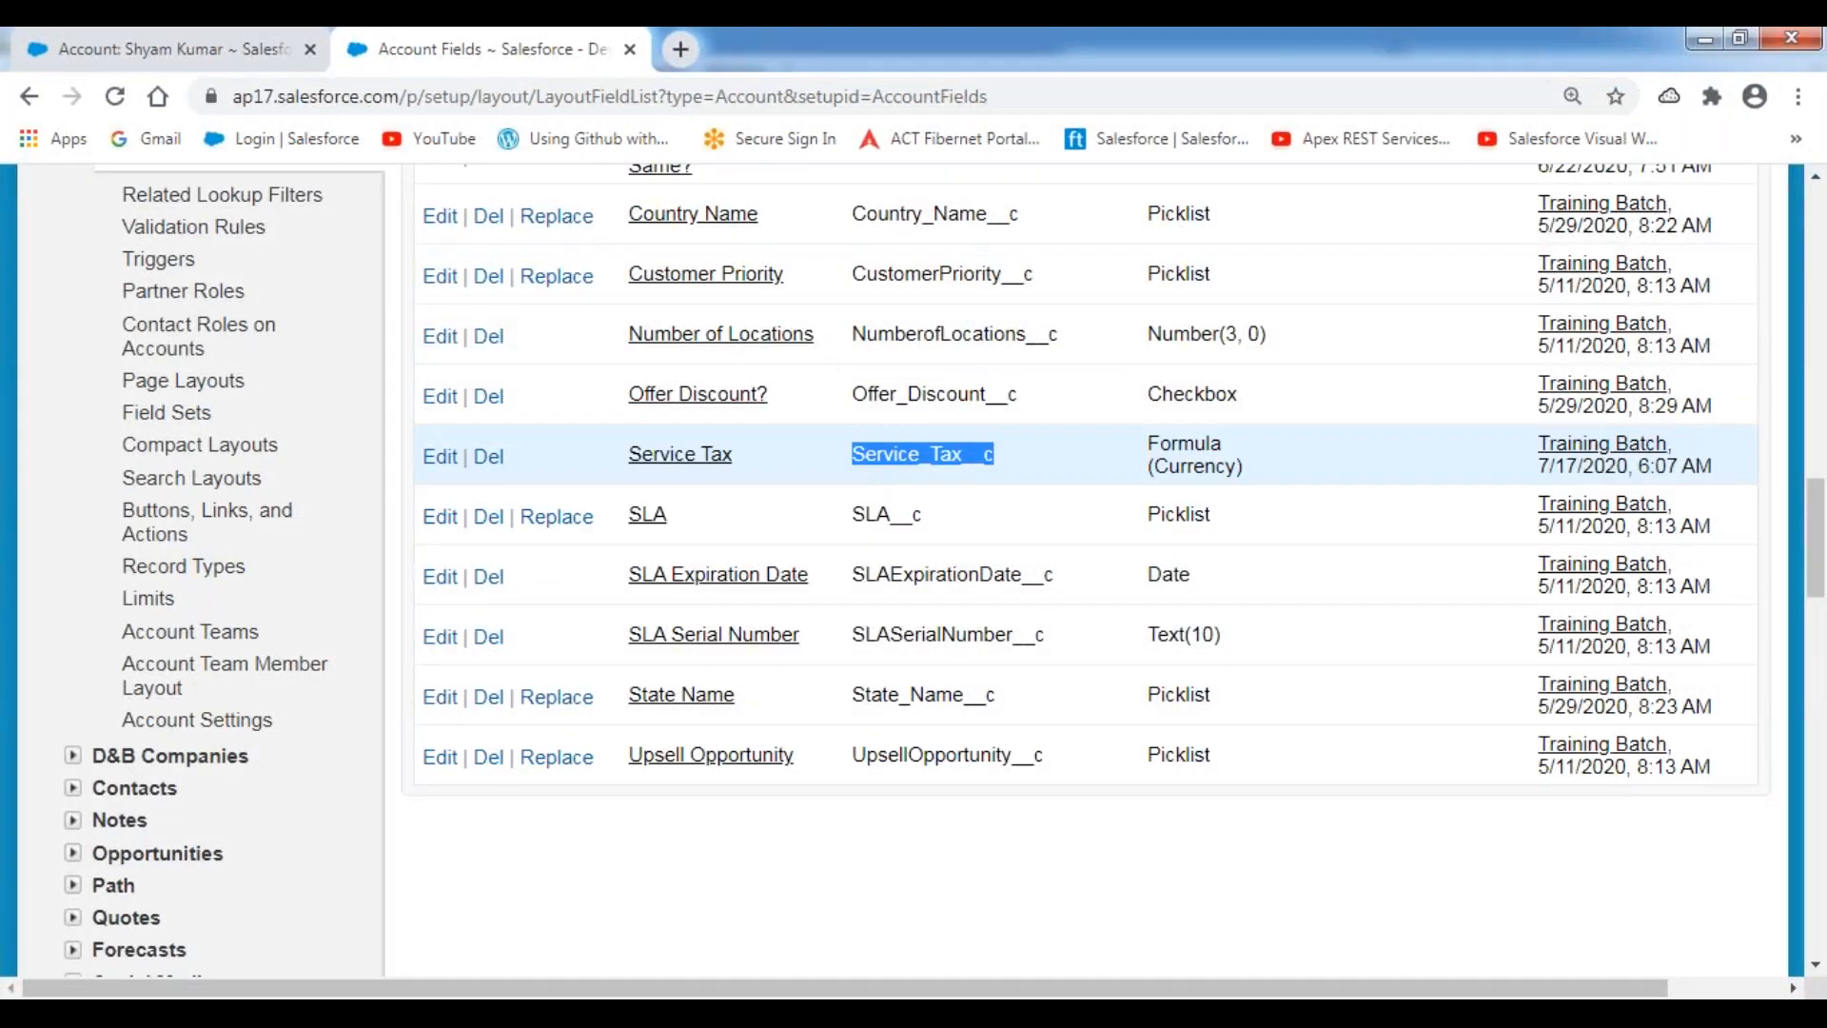
{"action": "left_click", "coordinate": [1046, 468]}
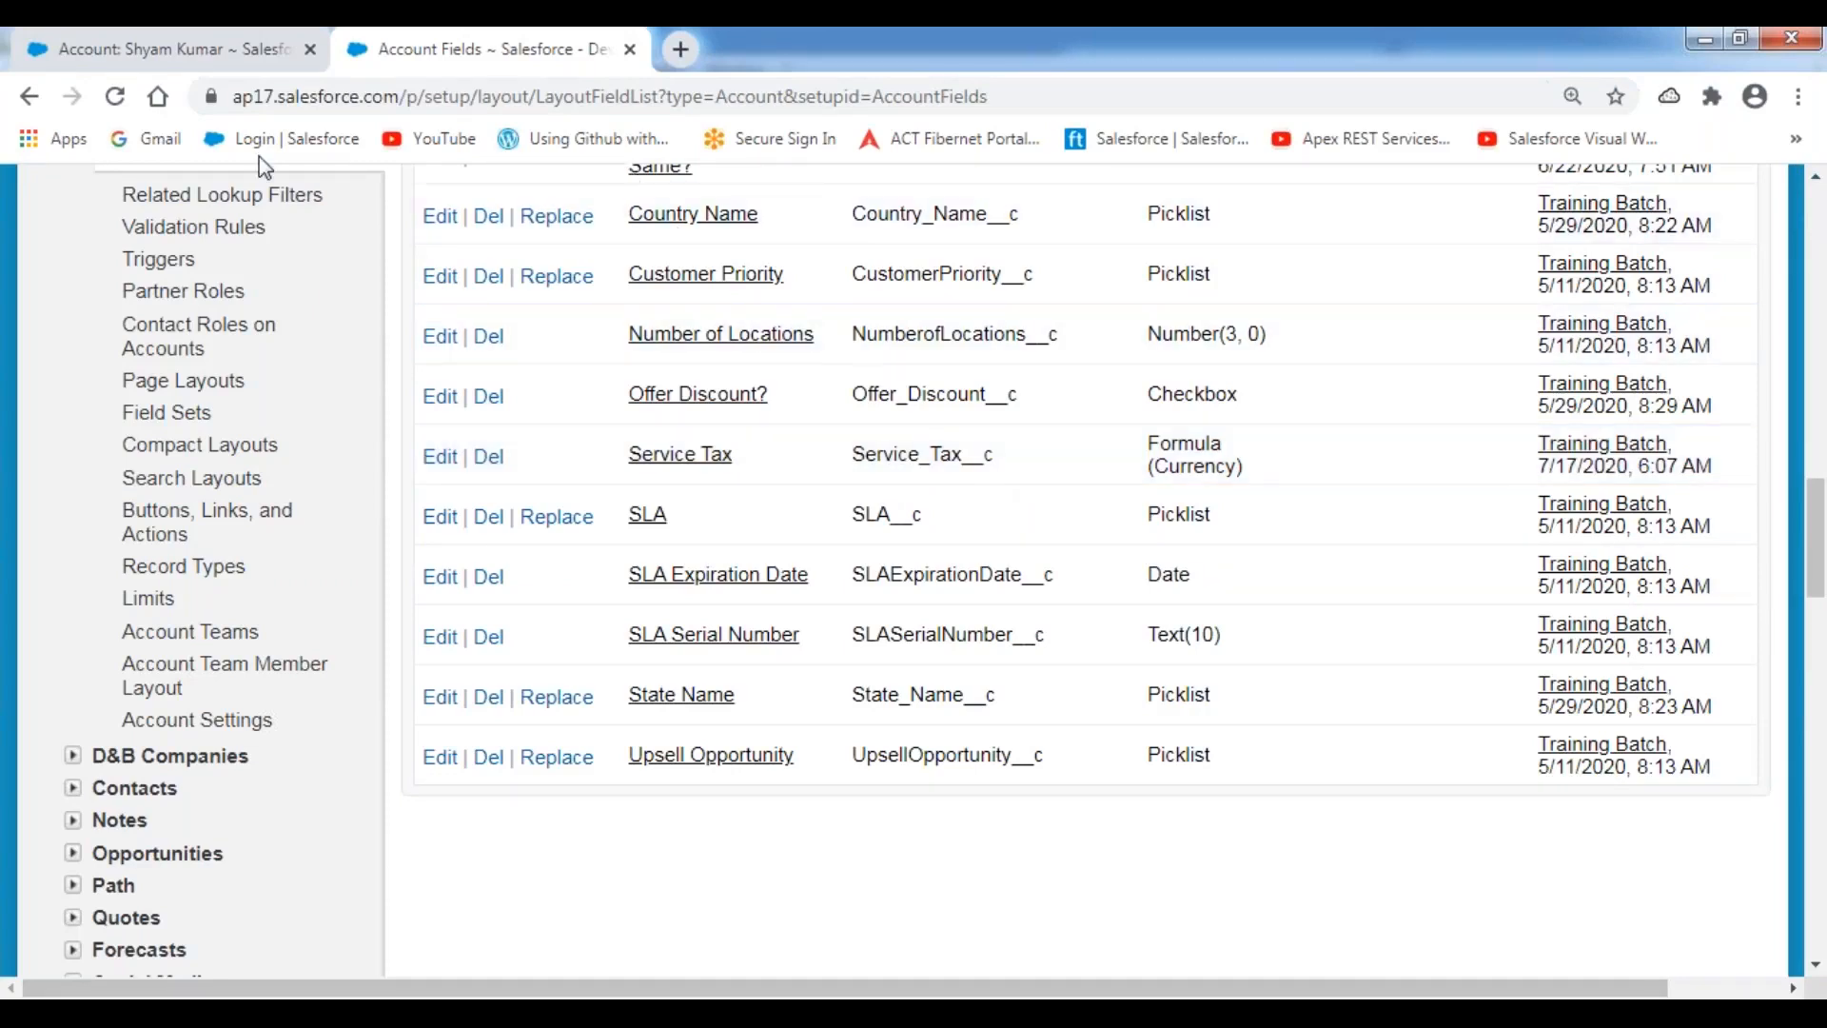
Step: Return to the open account record, reload it, and view the Service Tax field's help text
{"action": "left_click", "coordinate": [201, 49]}
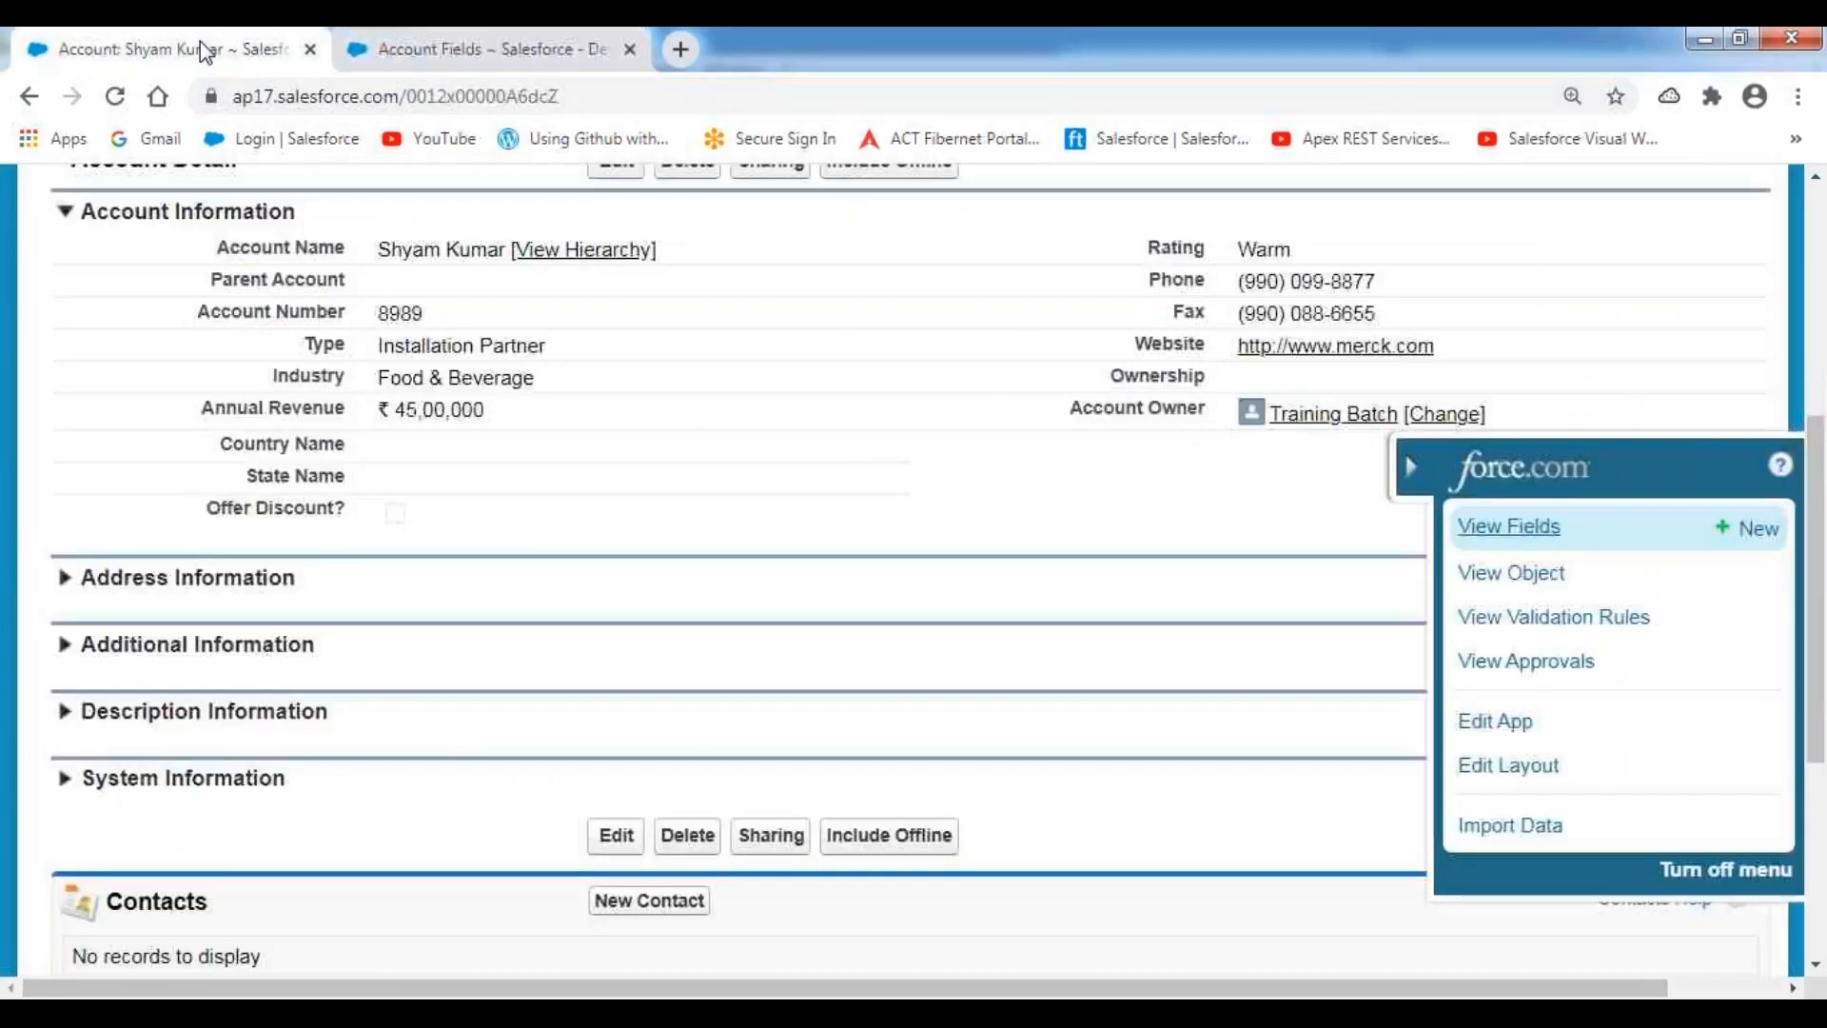
{"action": "left_click", "coordinate": [115, 97]}
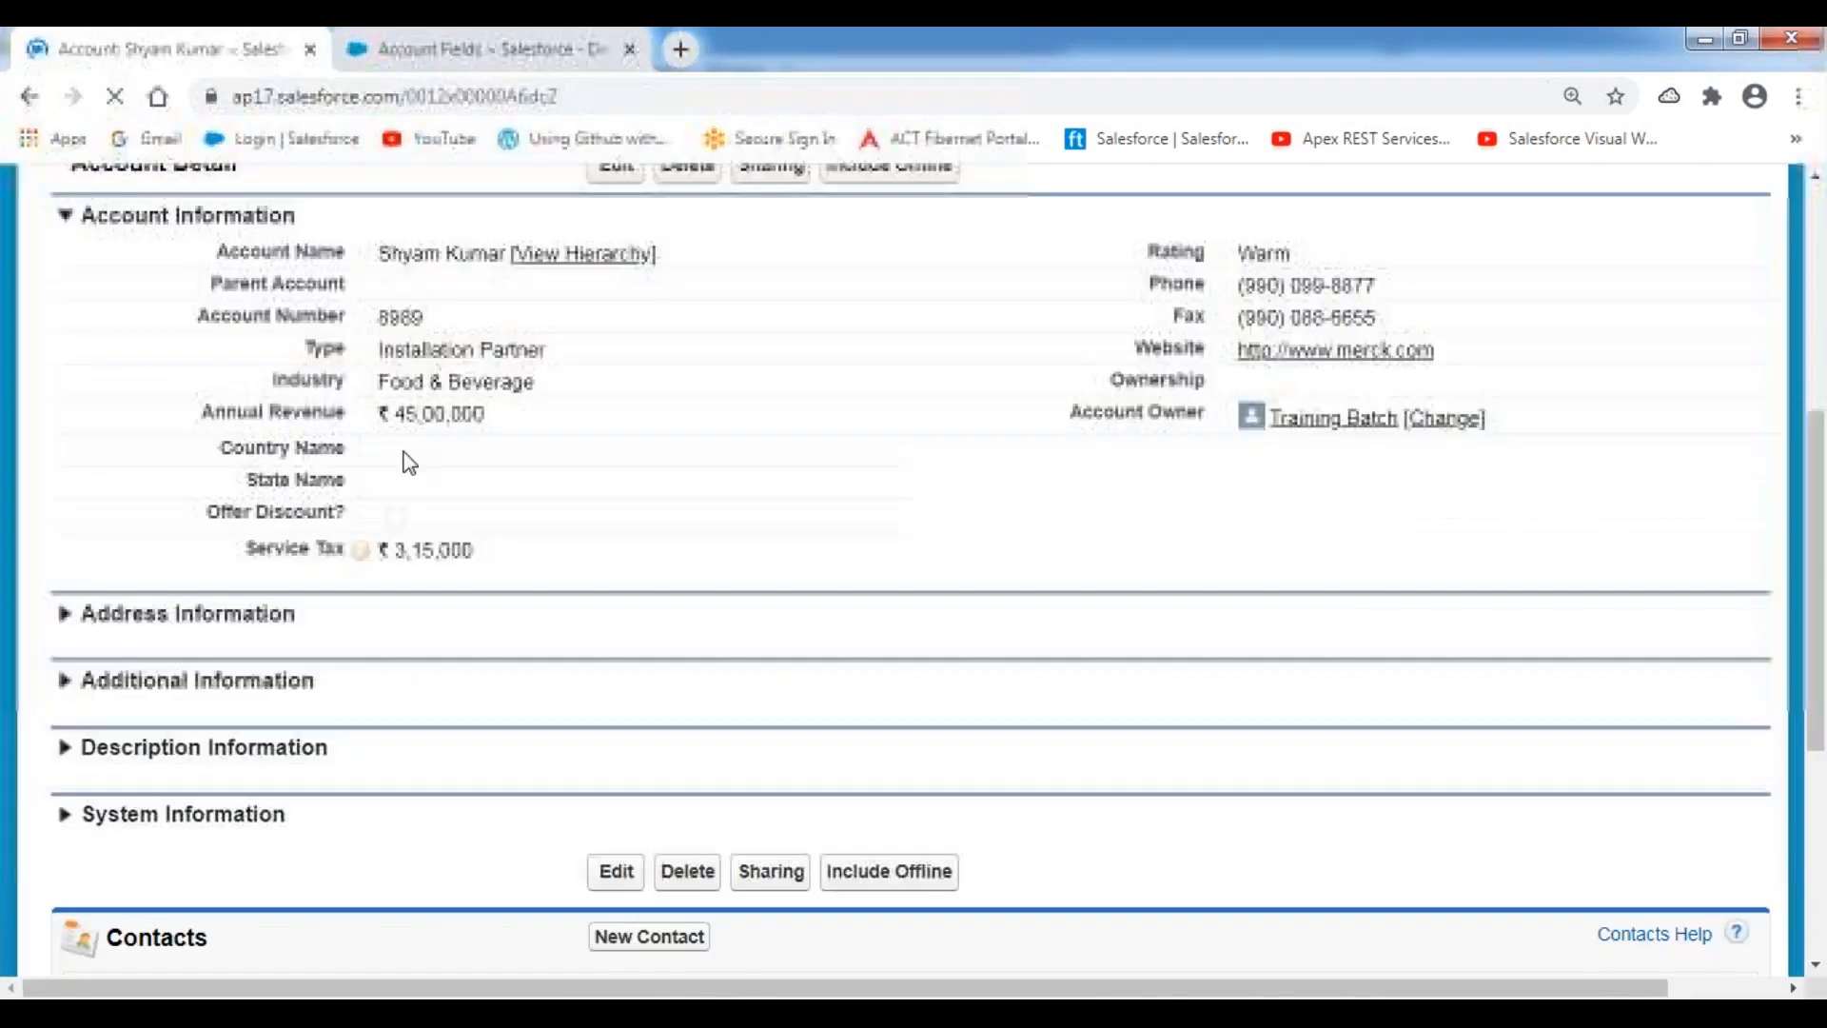
{"action": "left_click_drag", "start_coordinate": [245, 546], "coordinate": [343, 550]}
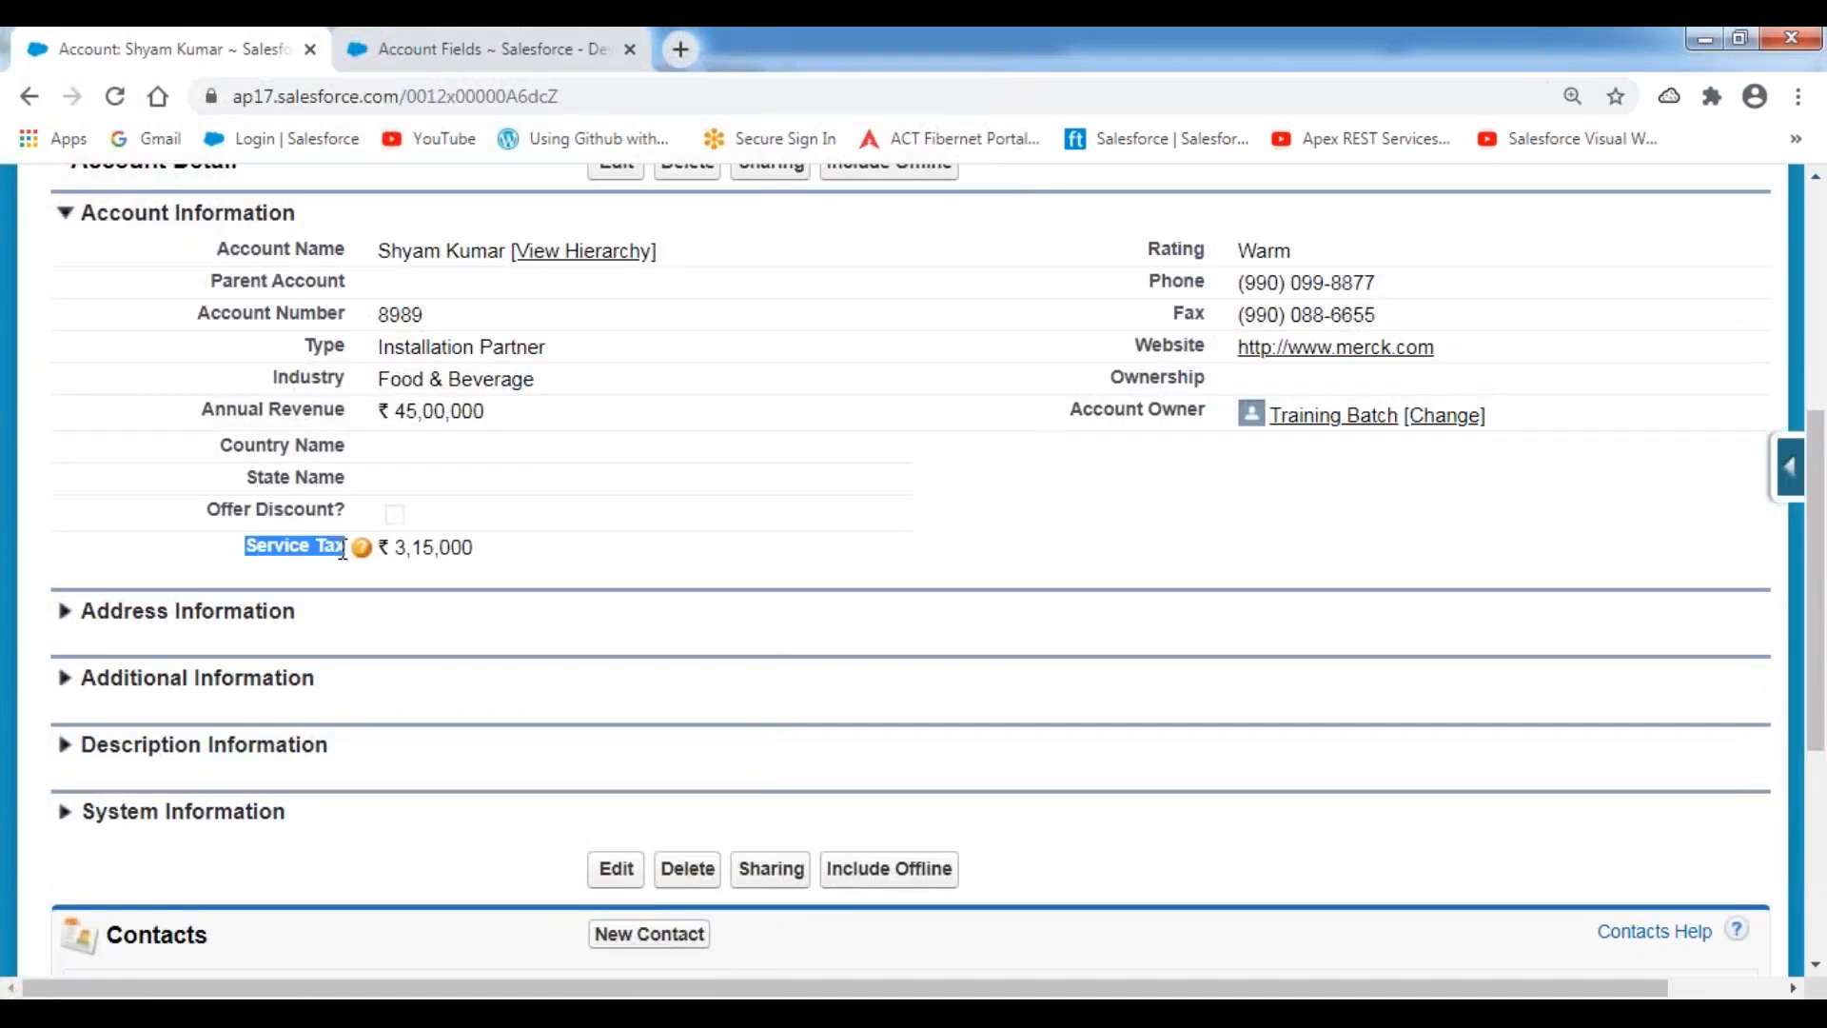
{"action": "left_click", "coordinate": [220, 547]}
{"action": "mouse_move", "coordinate": [370, 557]}
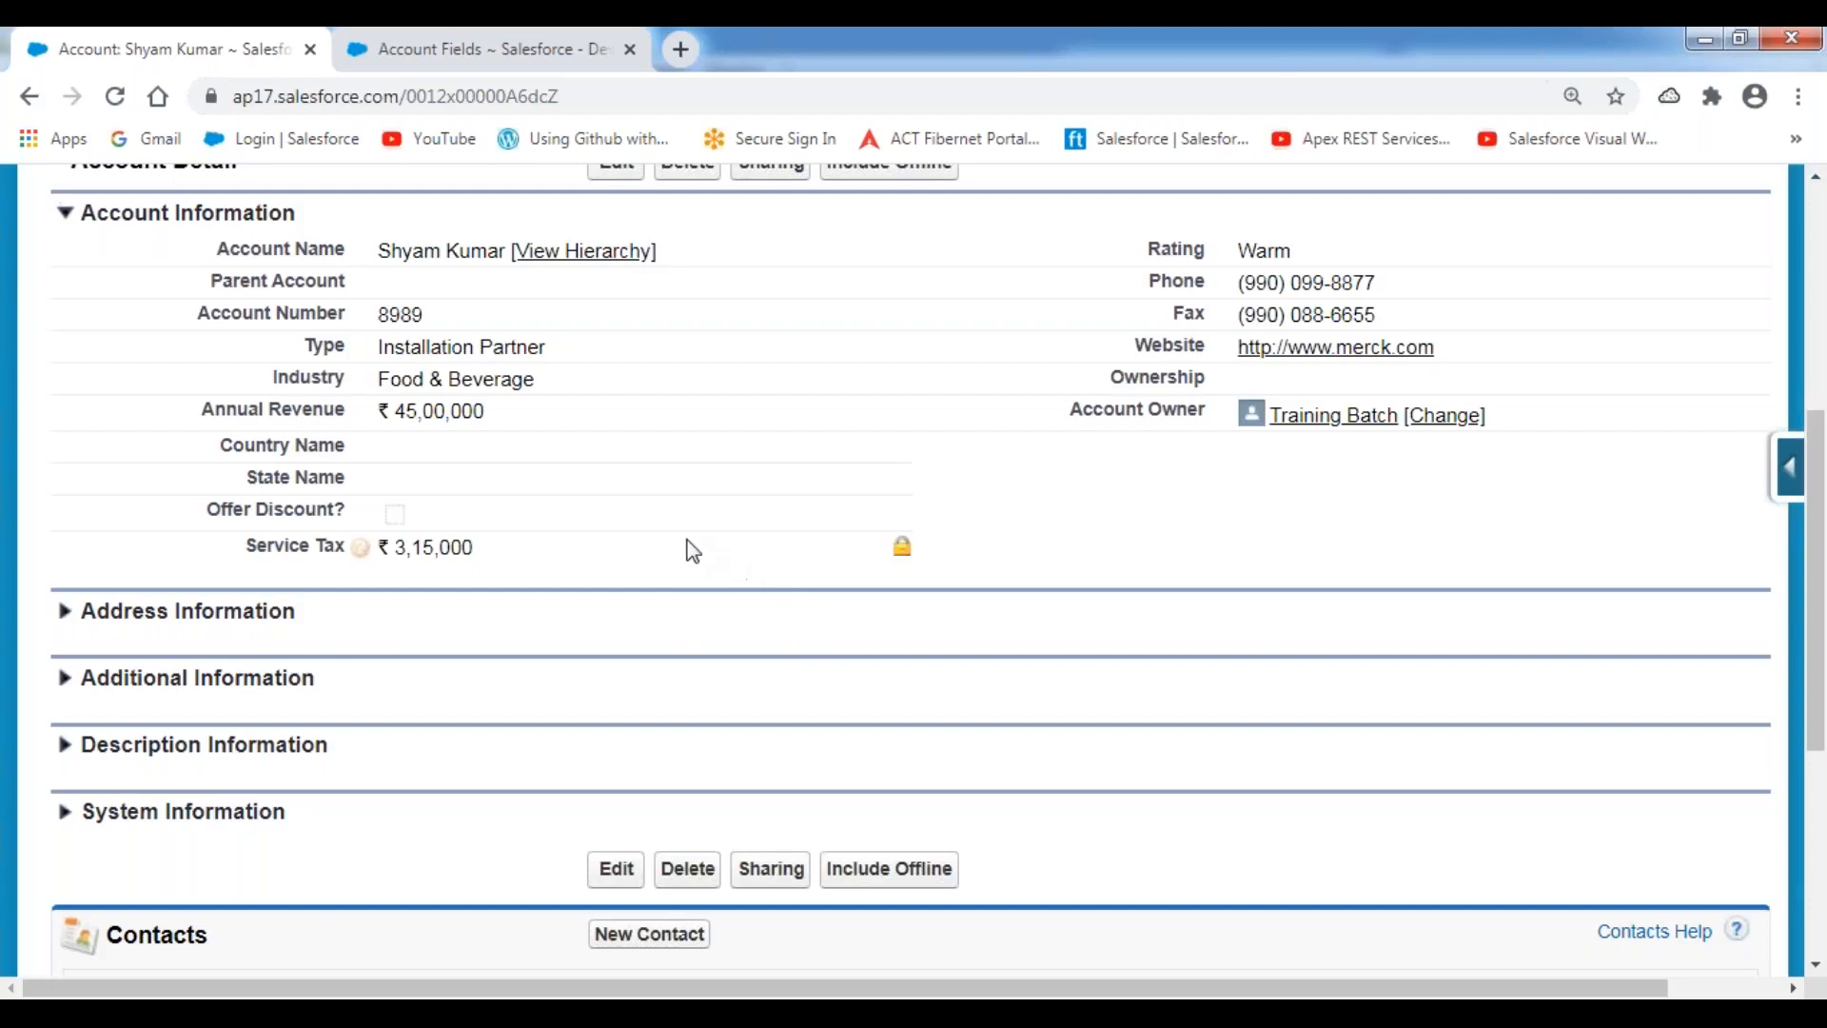
Step: Compare the Service Tax amount with the Annual Revenue on the account record
{"action": "left_click_drag", "start_coordinate": [396, 548], "coordinate": [488, 564]}
{"action": "left_click", "coordinate": [410, 547]}
{"action": "left_click_drag", "start_coordinate": [397, 547], "coordinate": [473, 549]}
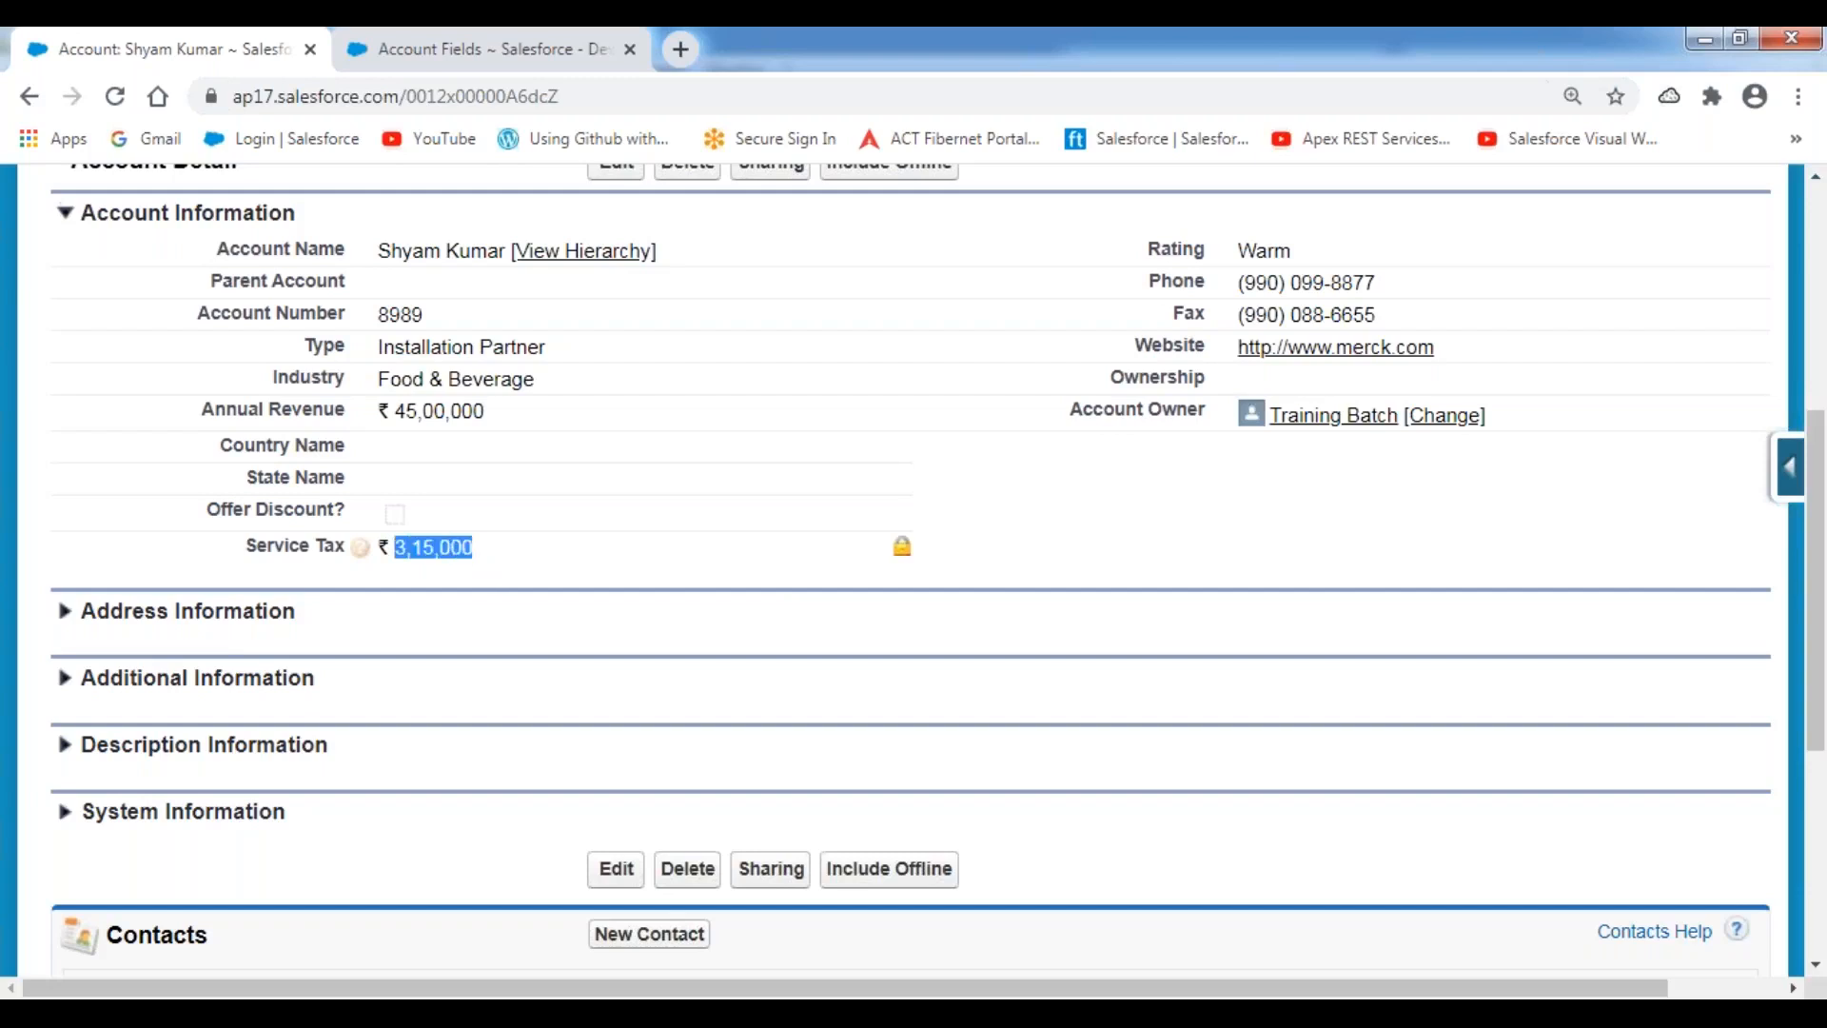
{"action": "double_click", "coordinate": [400, 411]}
{"action": "left_click_drag", "start_coordinate": [395, 411], "coordinate": [490, 425]}
{"action": "left_click", "coordinate": [495, 571]}
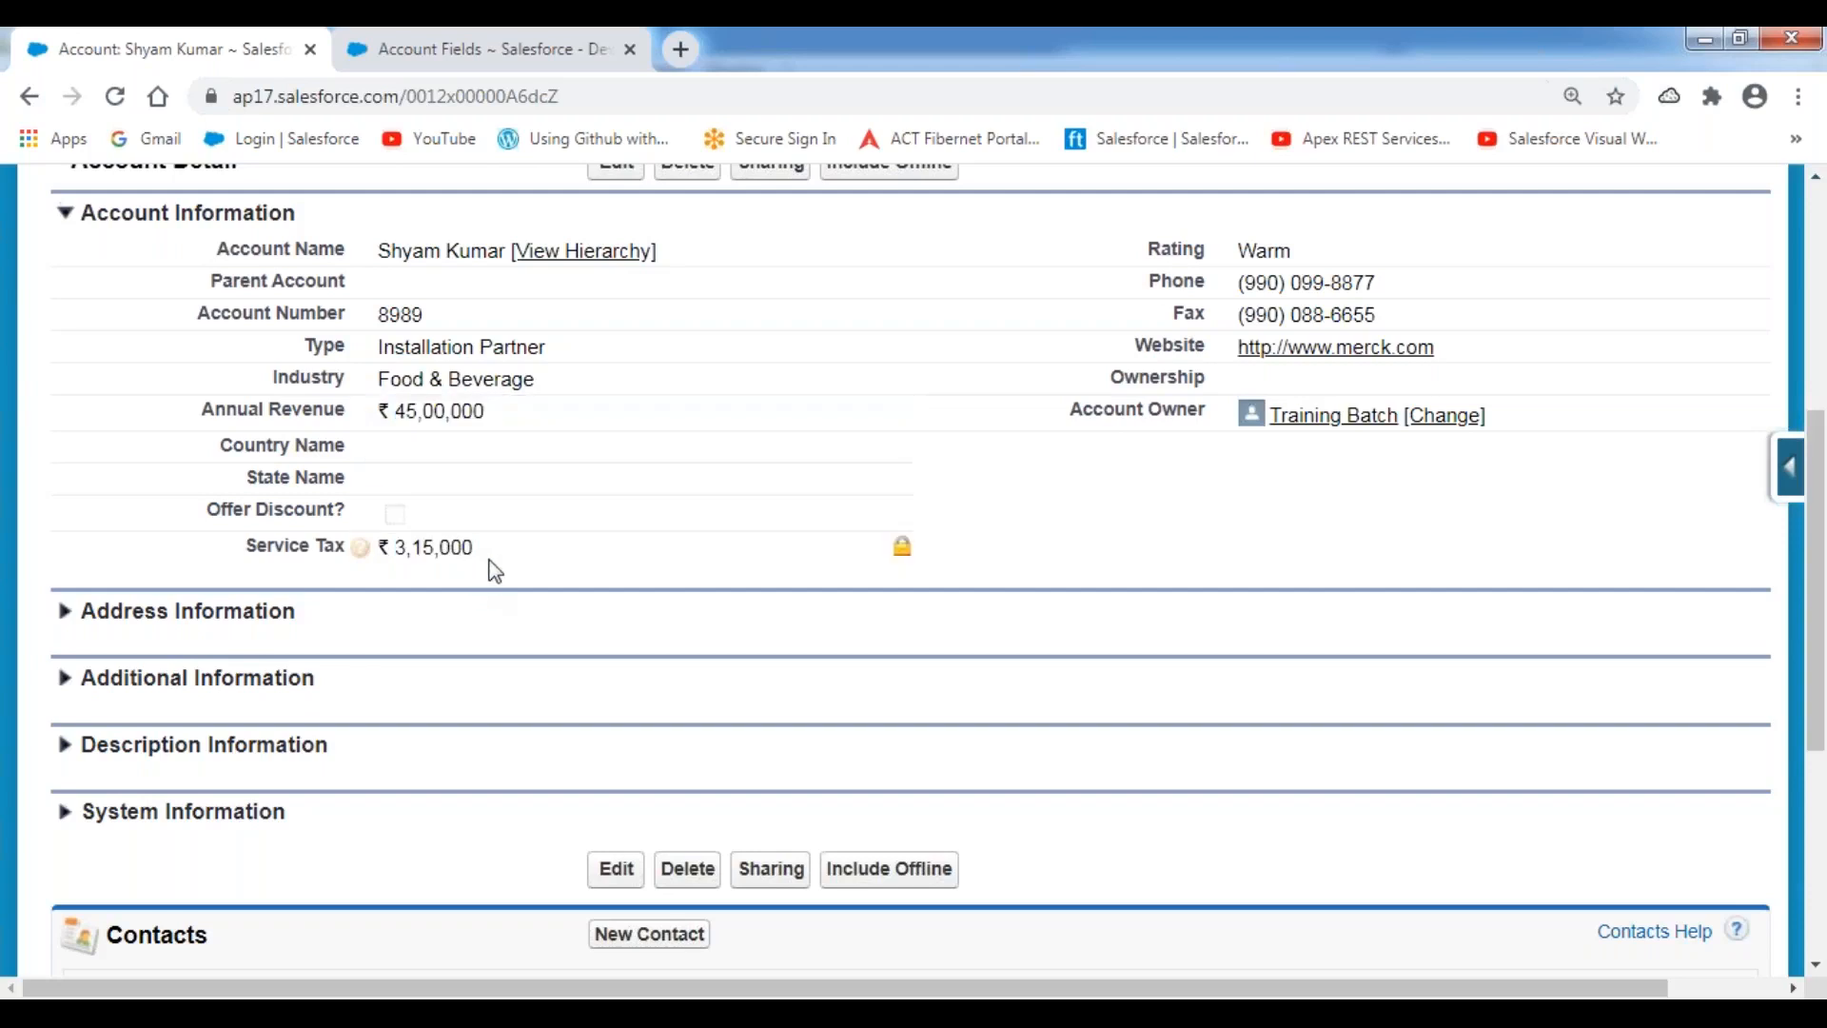
Step: Set the account's Annual Revenue to 9000000 and save the record to recalculate Service Tax
{"action": "double_click", "coordinate": [519, 425]}
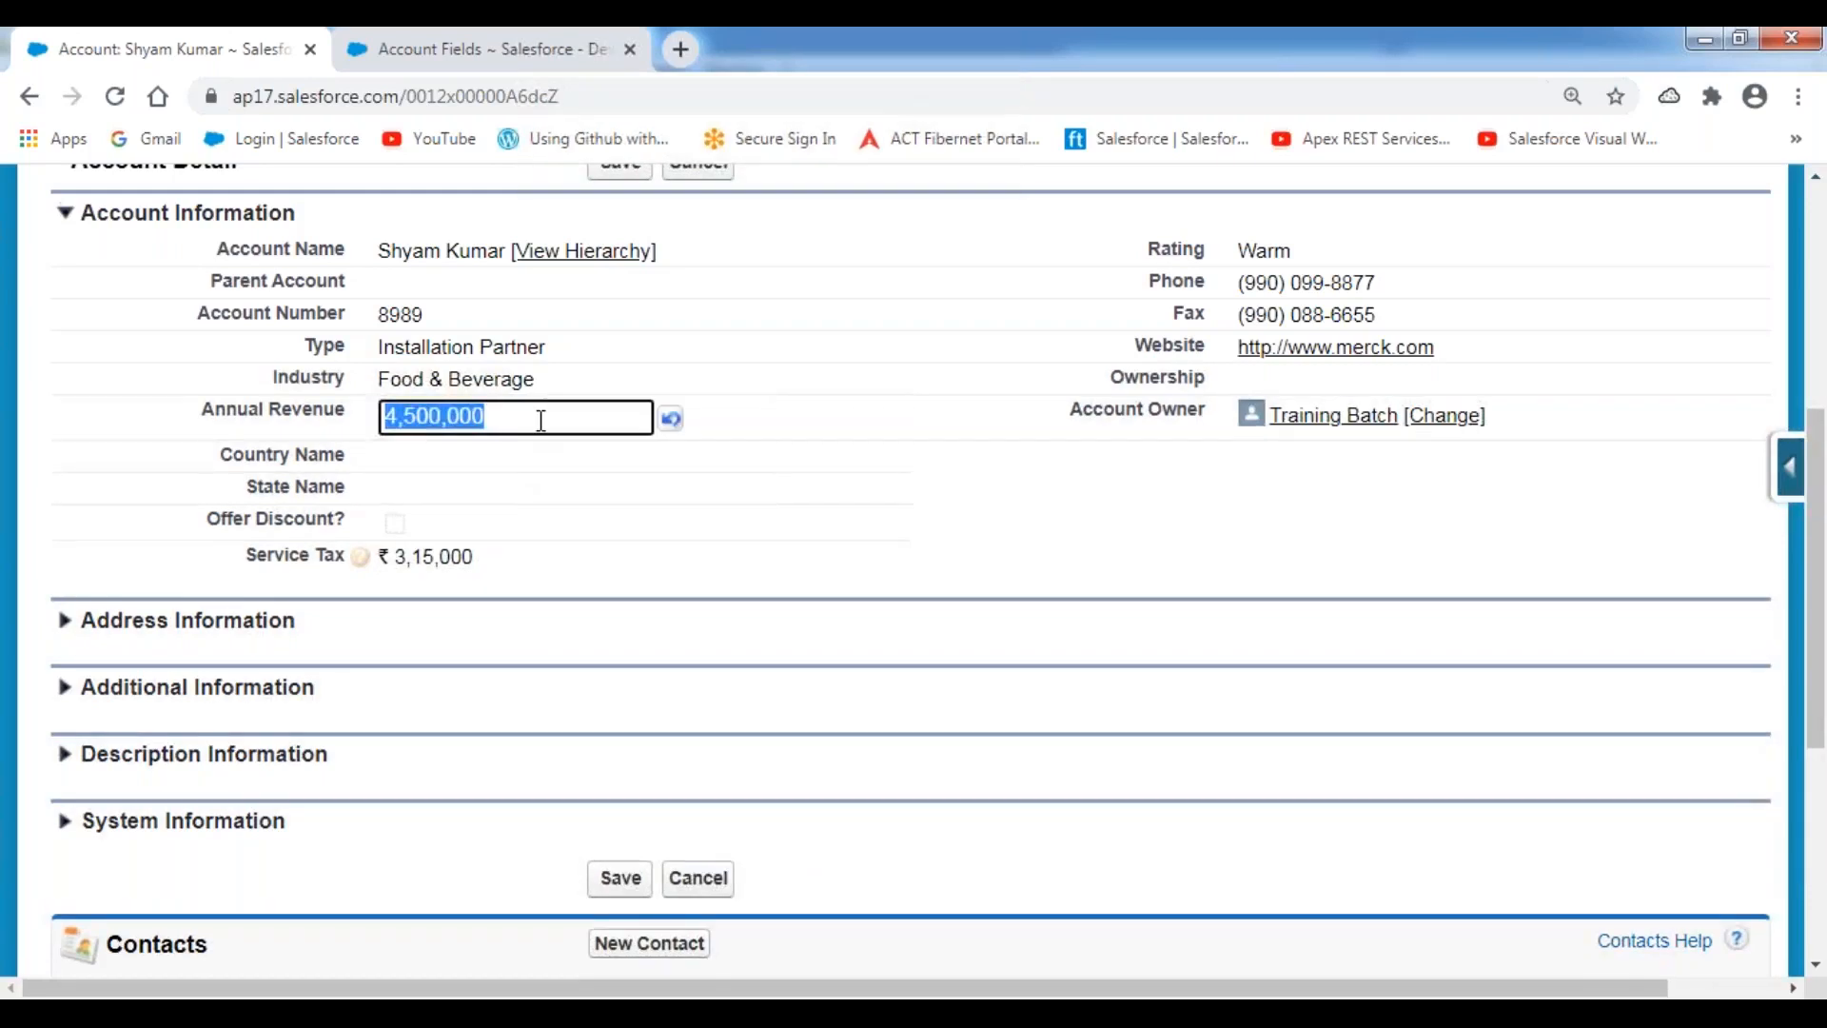
{"action": "type", "text": "9000000"}
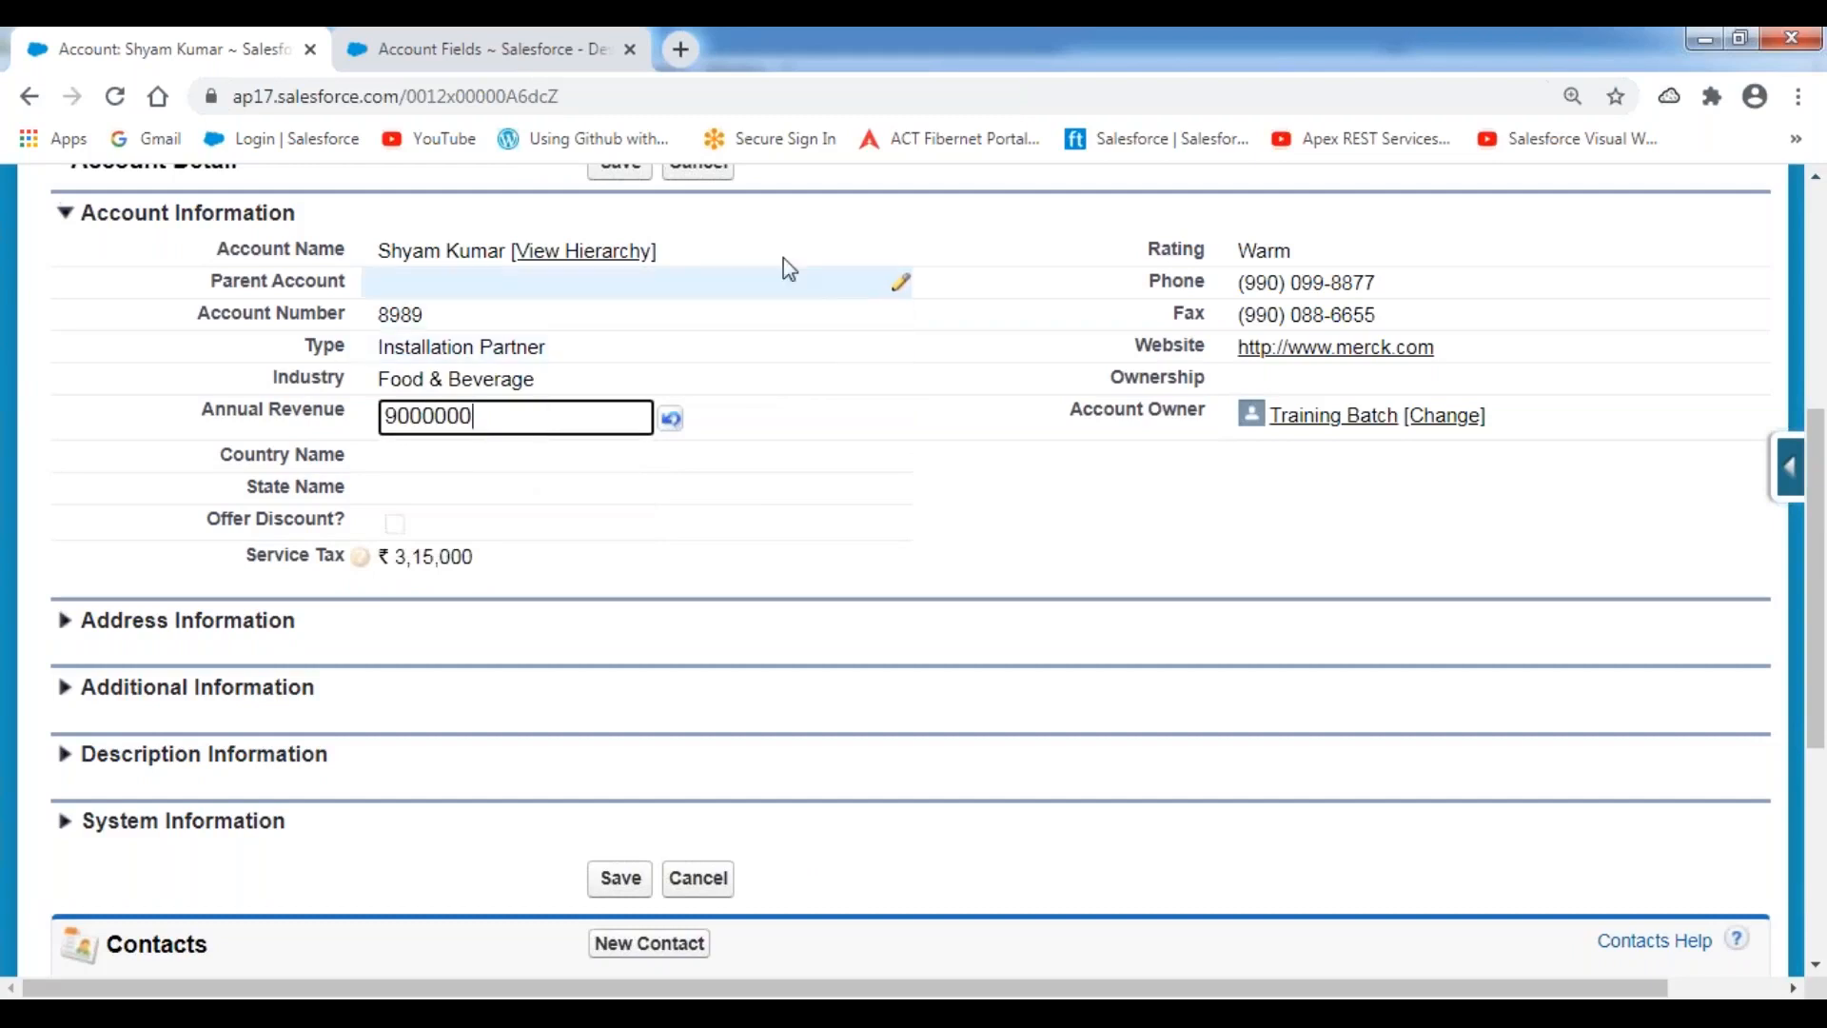
{"action": "left_click", "coordinate": [815, 221]}
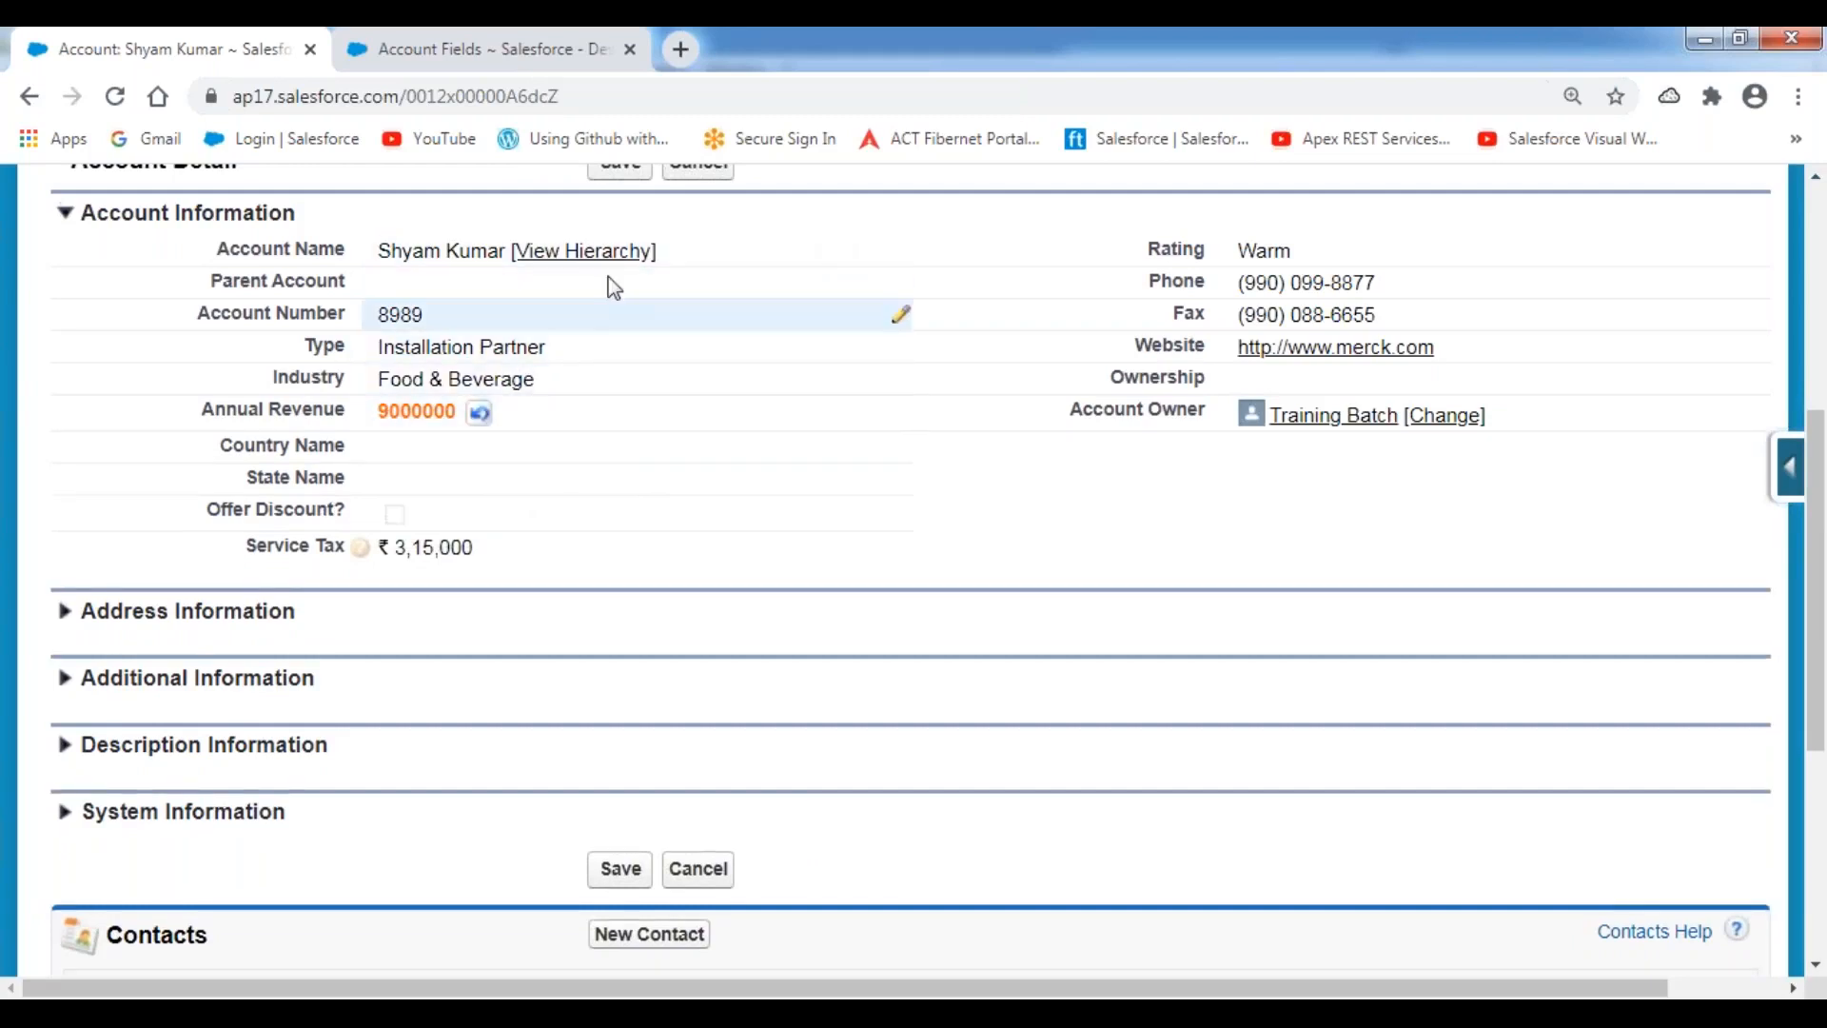
{"action": "left_click", "coordinate": [620, 171]}
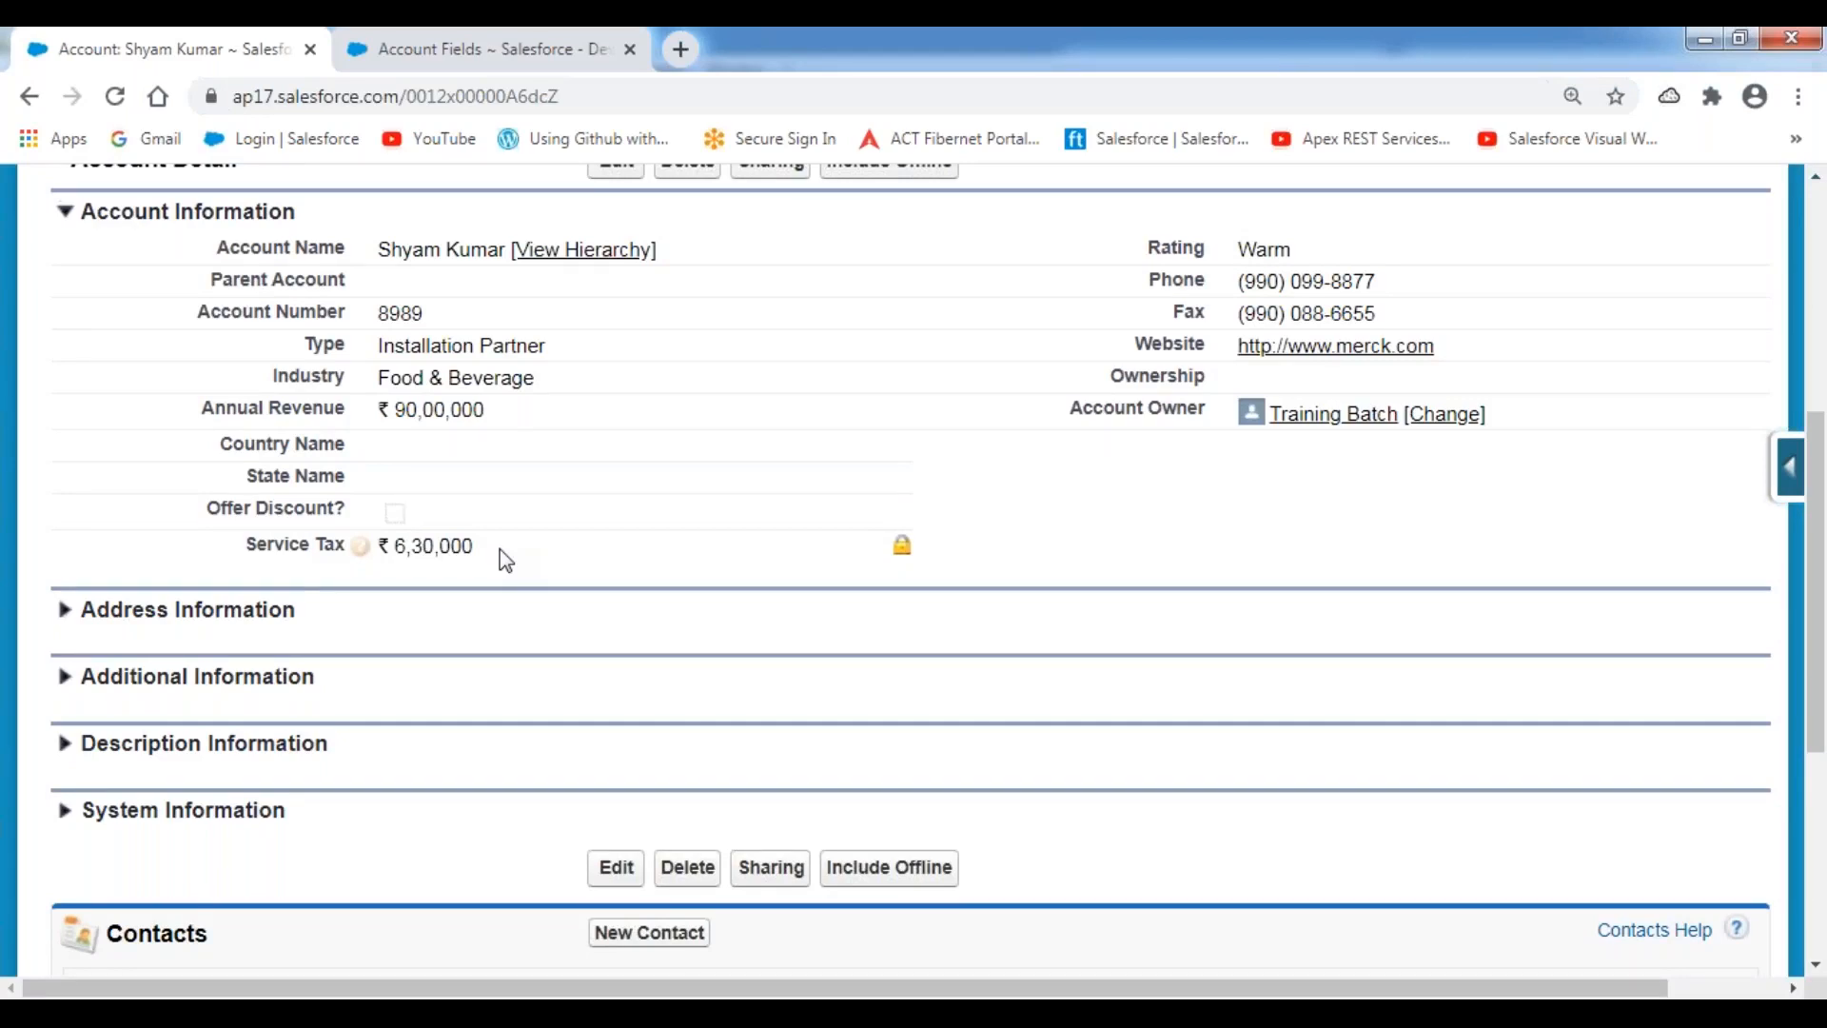
Step: Switch to the Formula Fields notes in Notepad++ and add the line "Formula Return Type: Currency" below the numbered steps
{"action": "left_click", "coordinate": [693, 1011]}
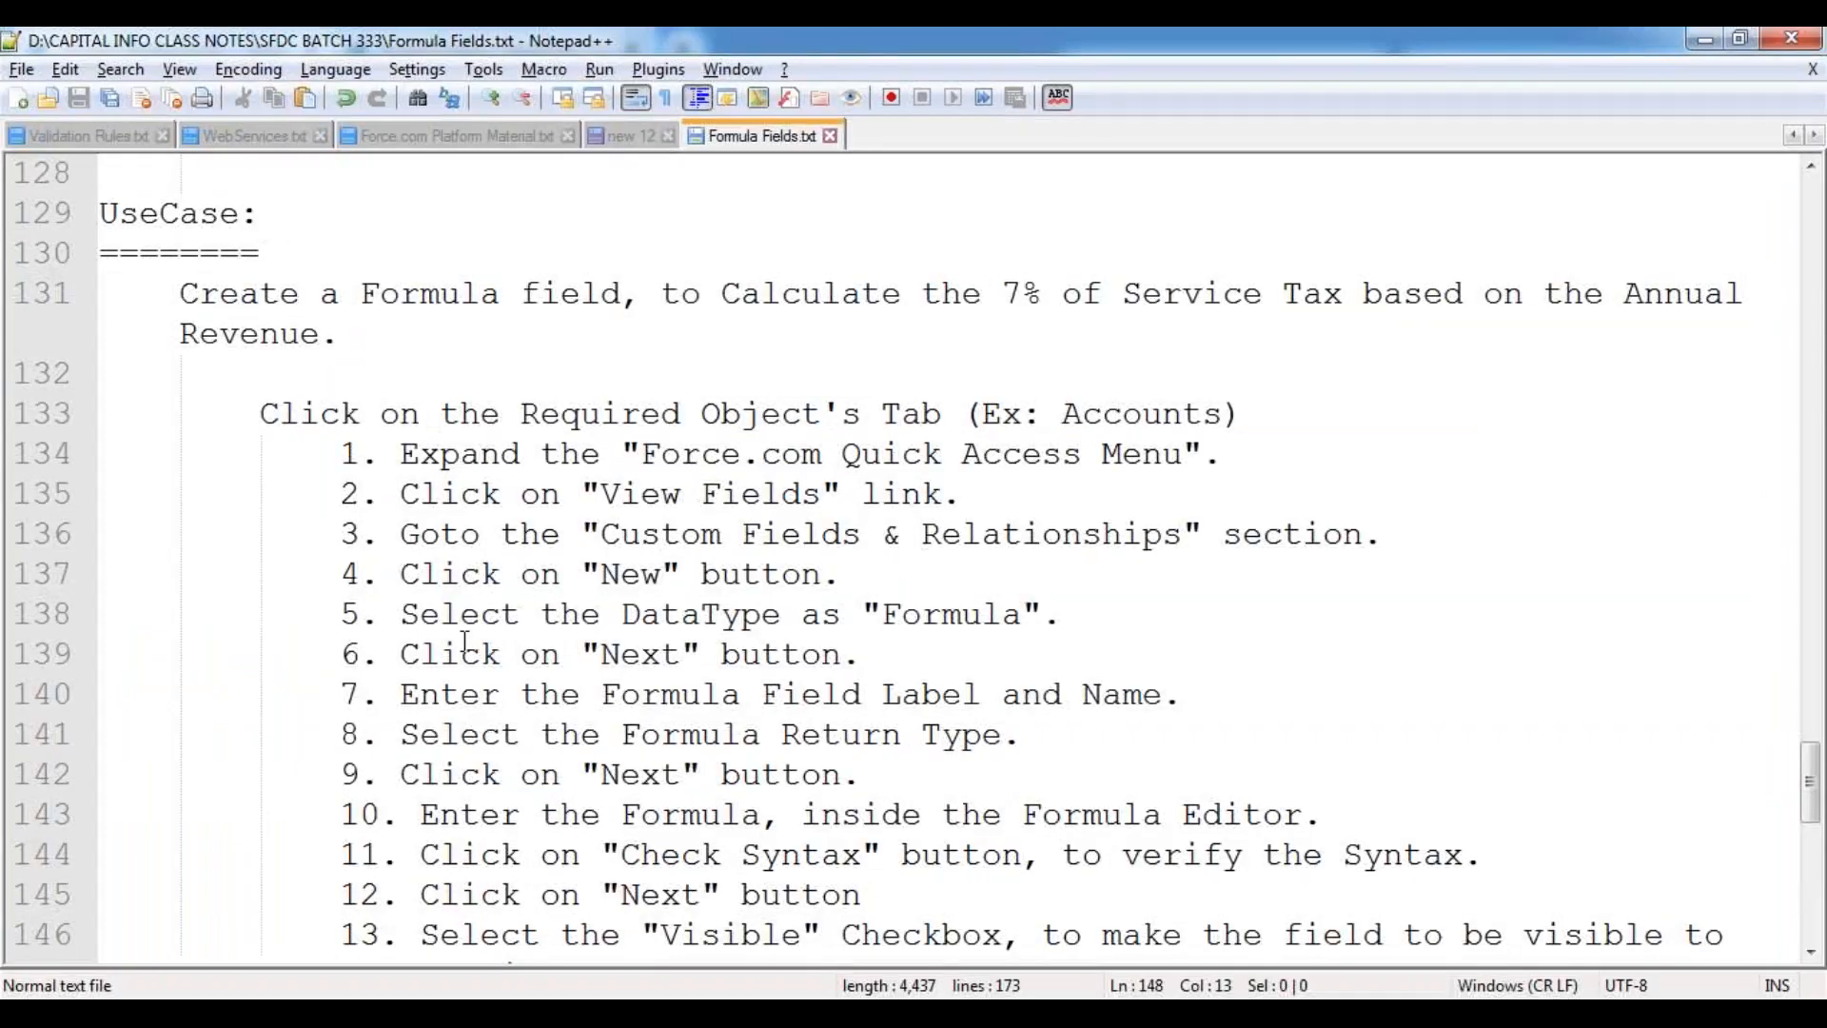
{"action": "scroll", "coordinate": [404, 740], "scroll_direction": "down", "scroll_amount": 4}
{"action": "left_click", "coordinate": [331, 649]}
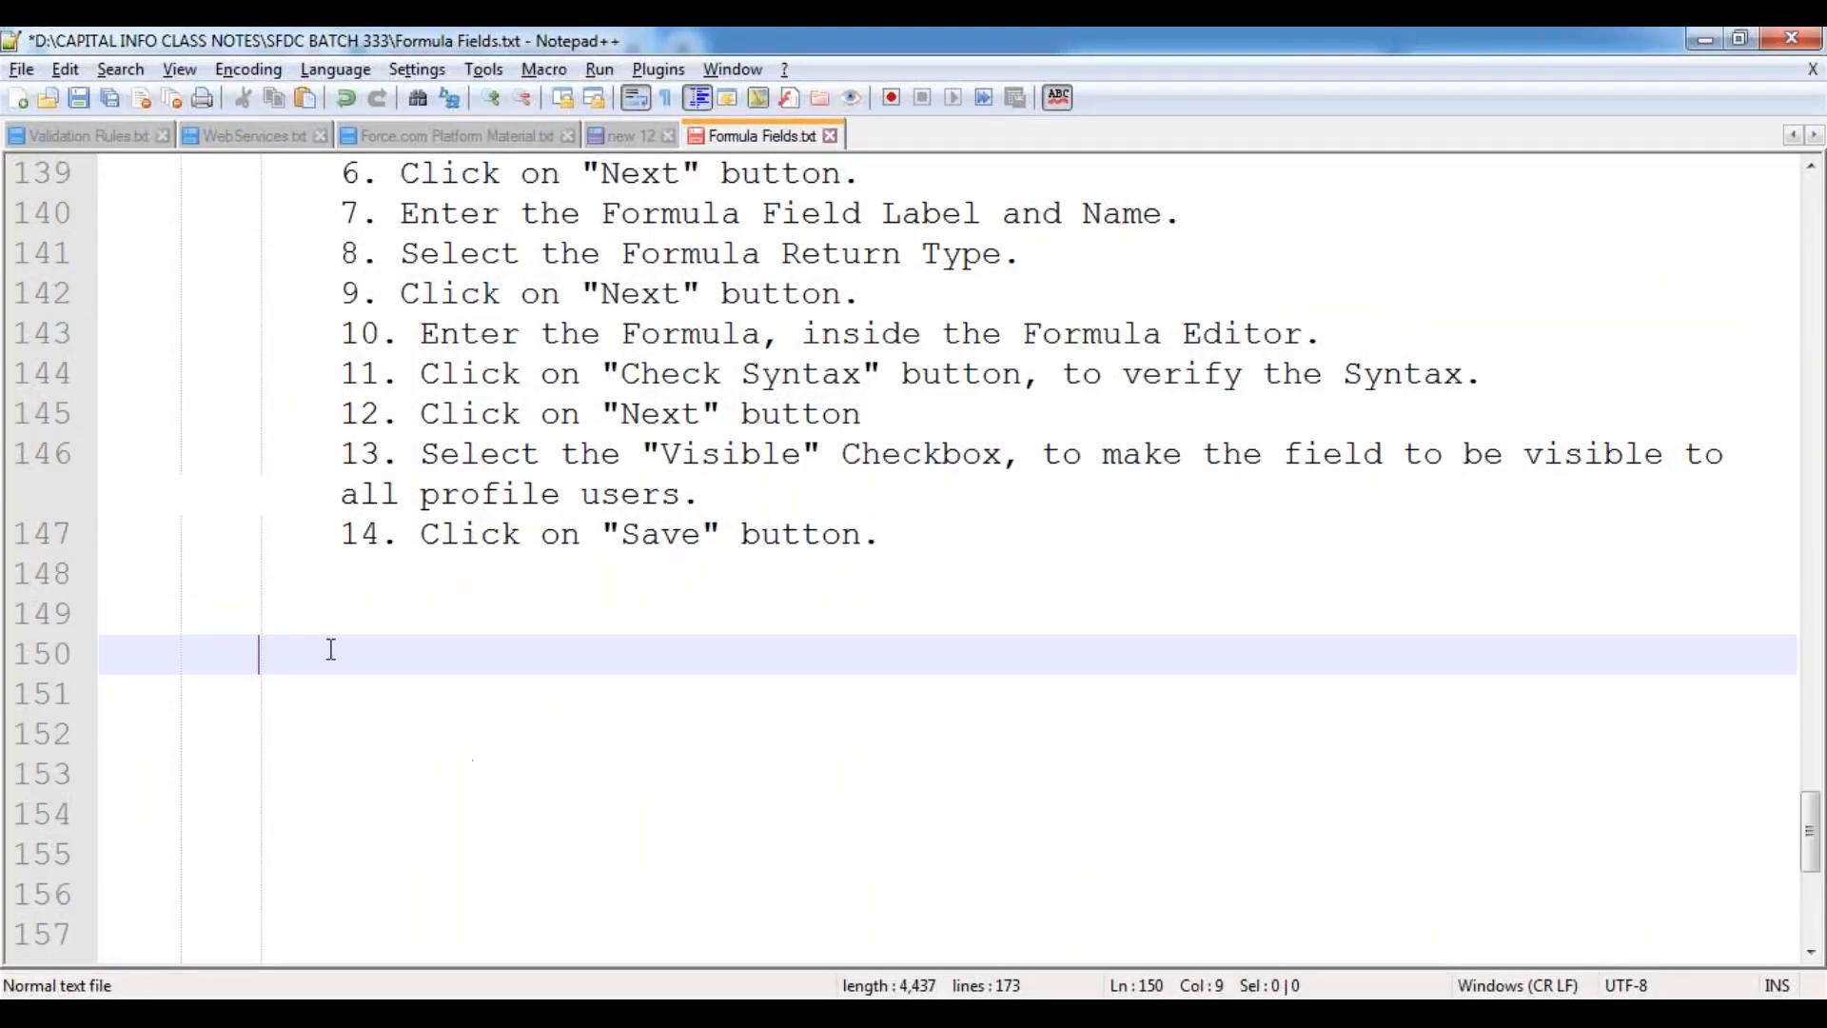
{"action": "type", "text": "For"}
{"action": "key", "text": "Down"}
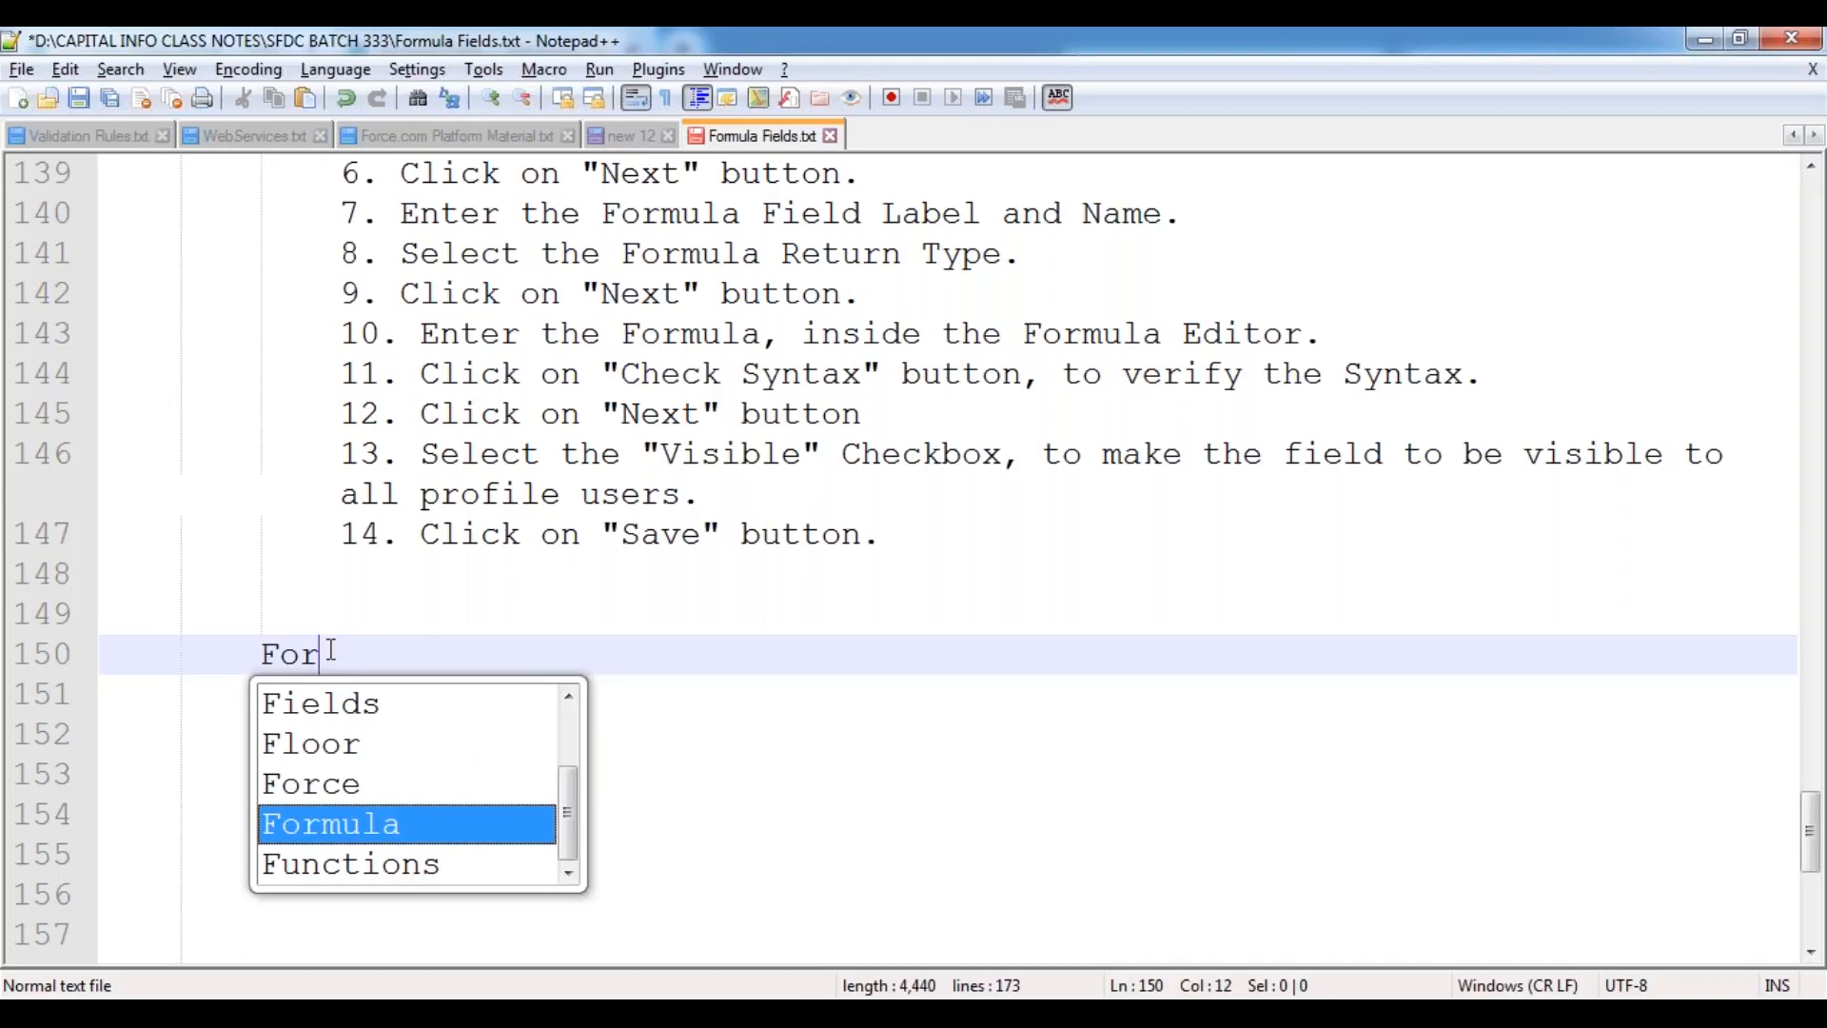
{"action": "key", "text": "Return"}
{"action": "type", "text": "Return Type: "}
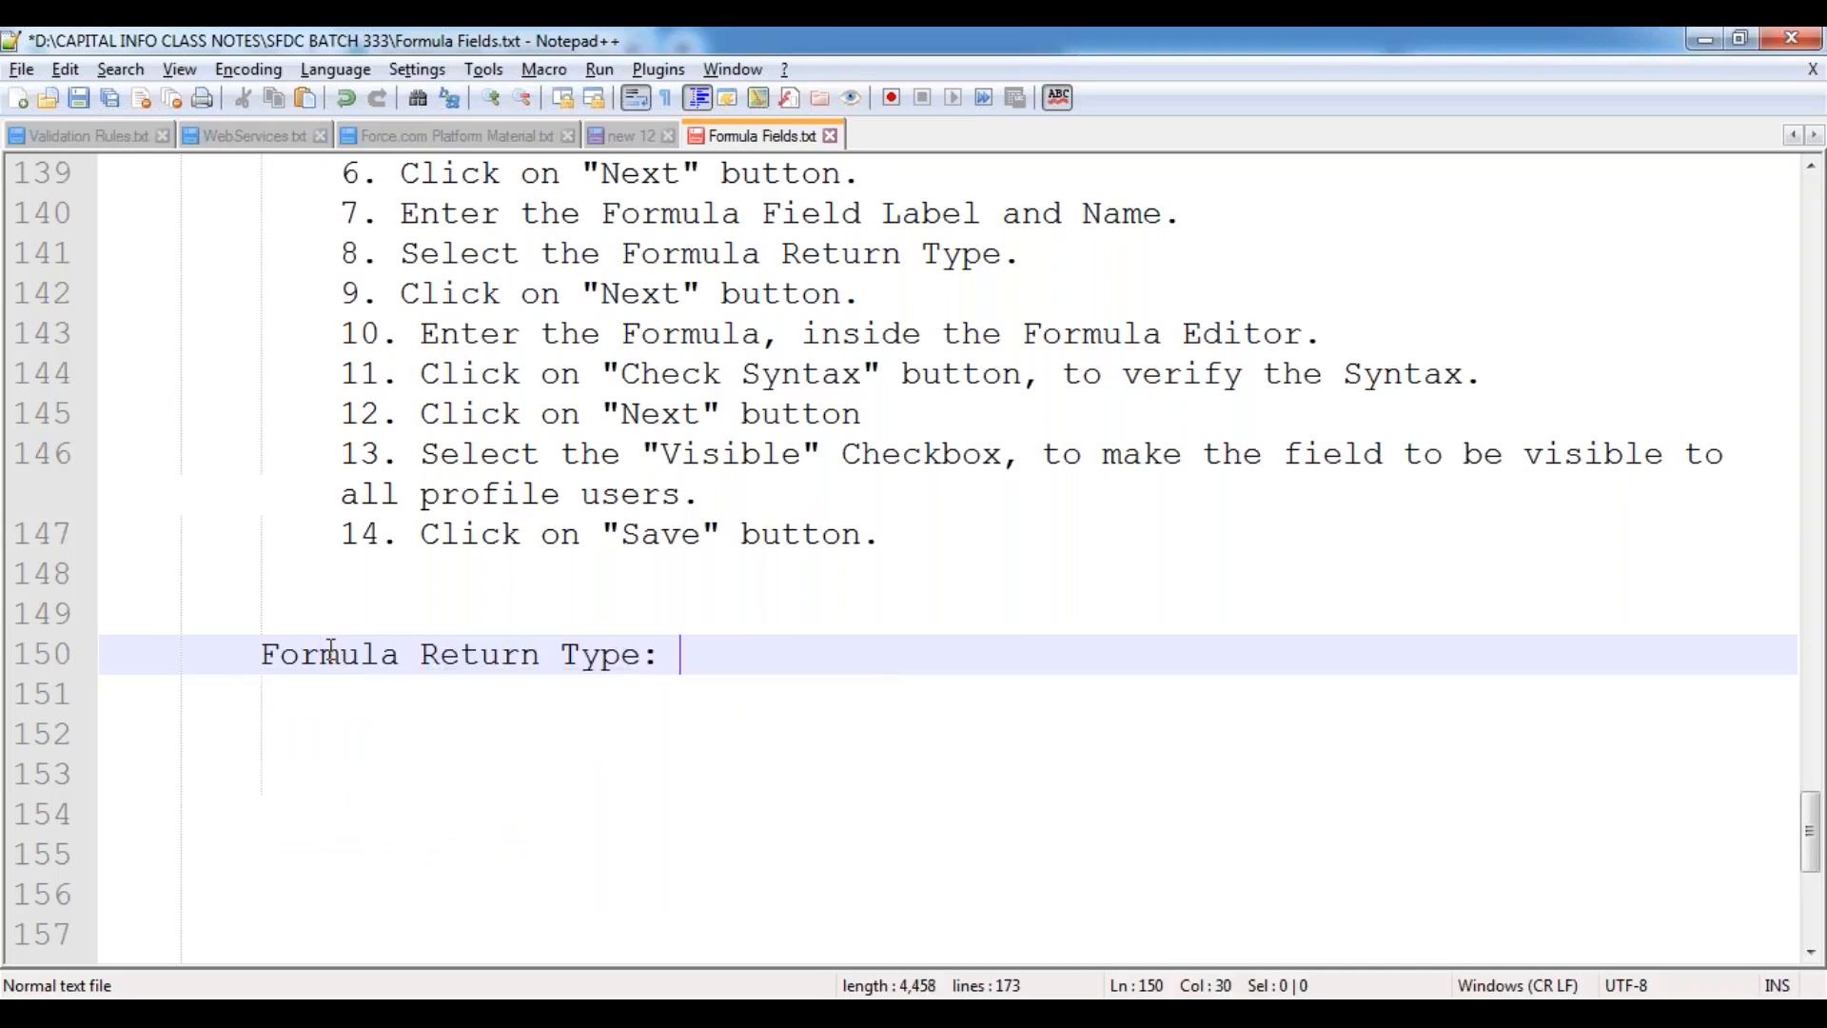
{"action": "type", "text": "Curr"}
{"action": "key", "text": "Return"}
{"action": "key", "text": "Return"}
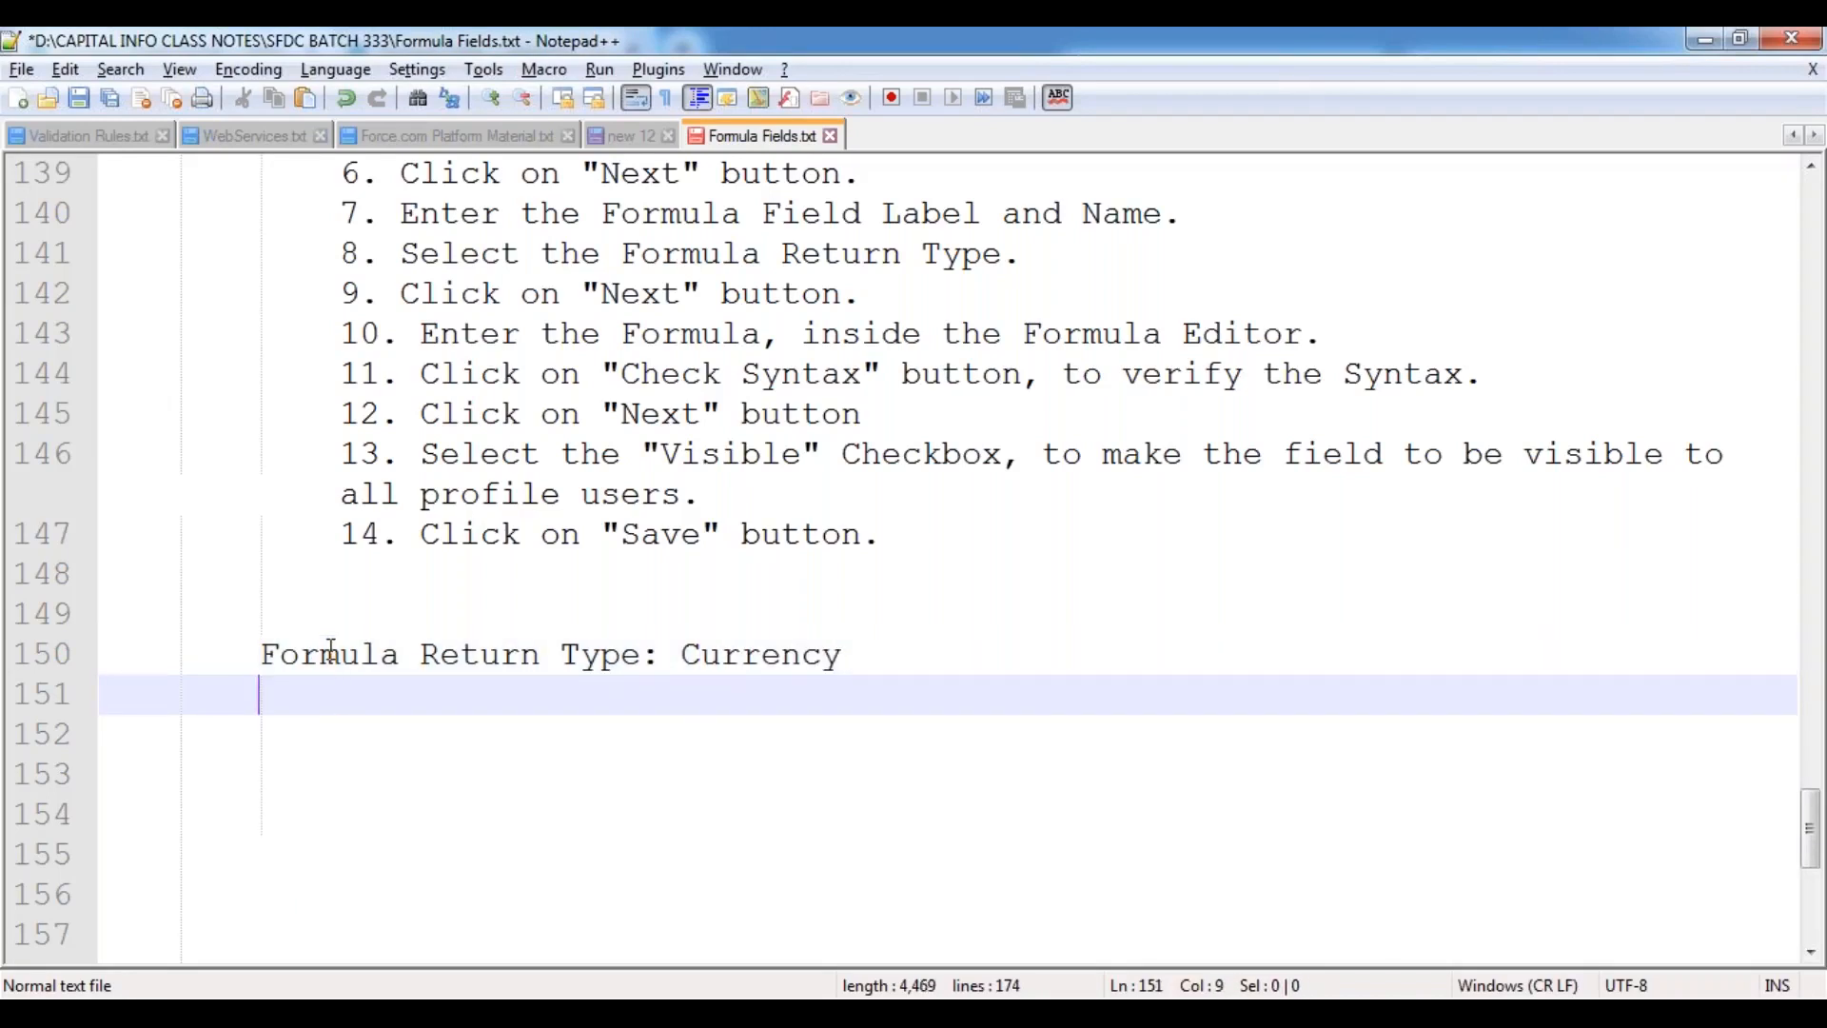
Step: Add "Formula Condition:" with the indented formula "(AnnualRevenue * 7)/100" beneath it, and save the notes
{"action": "type", "text": "Formula Conditions"}
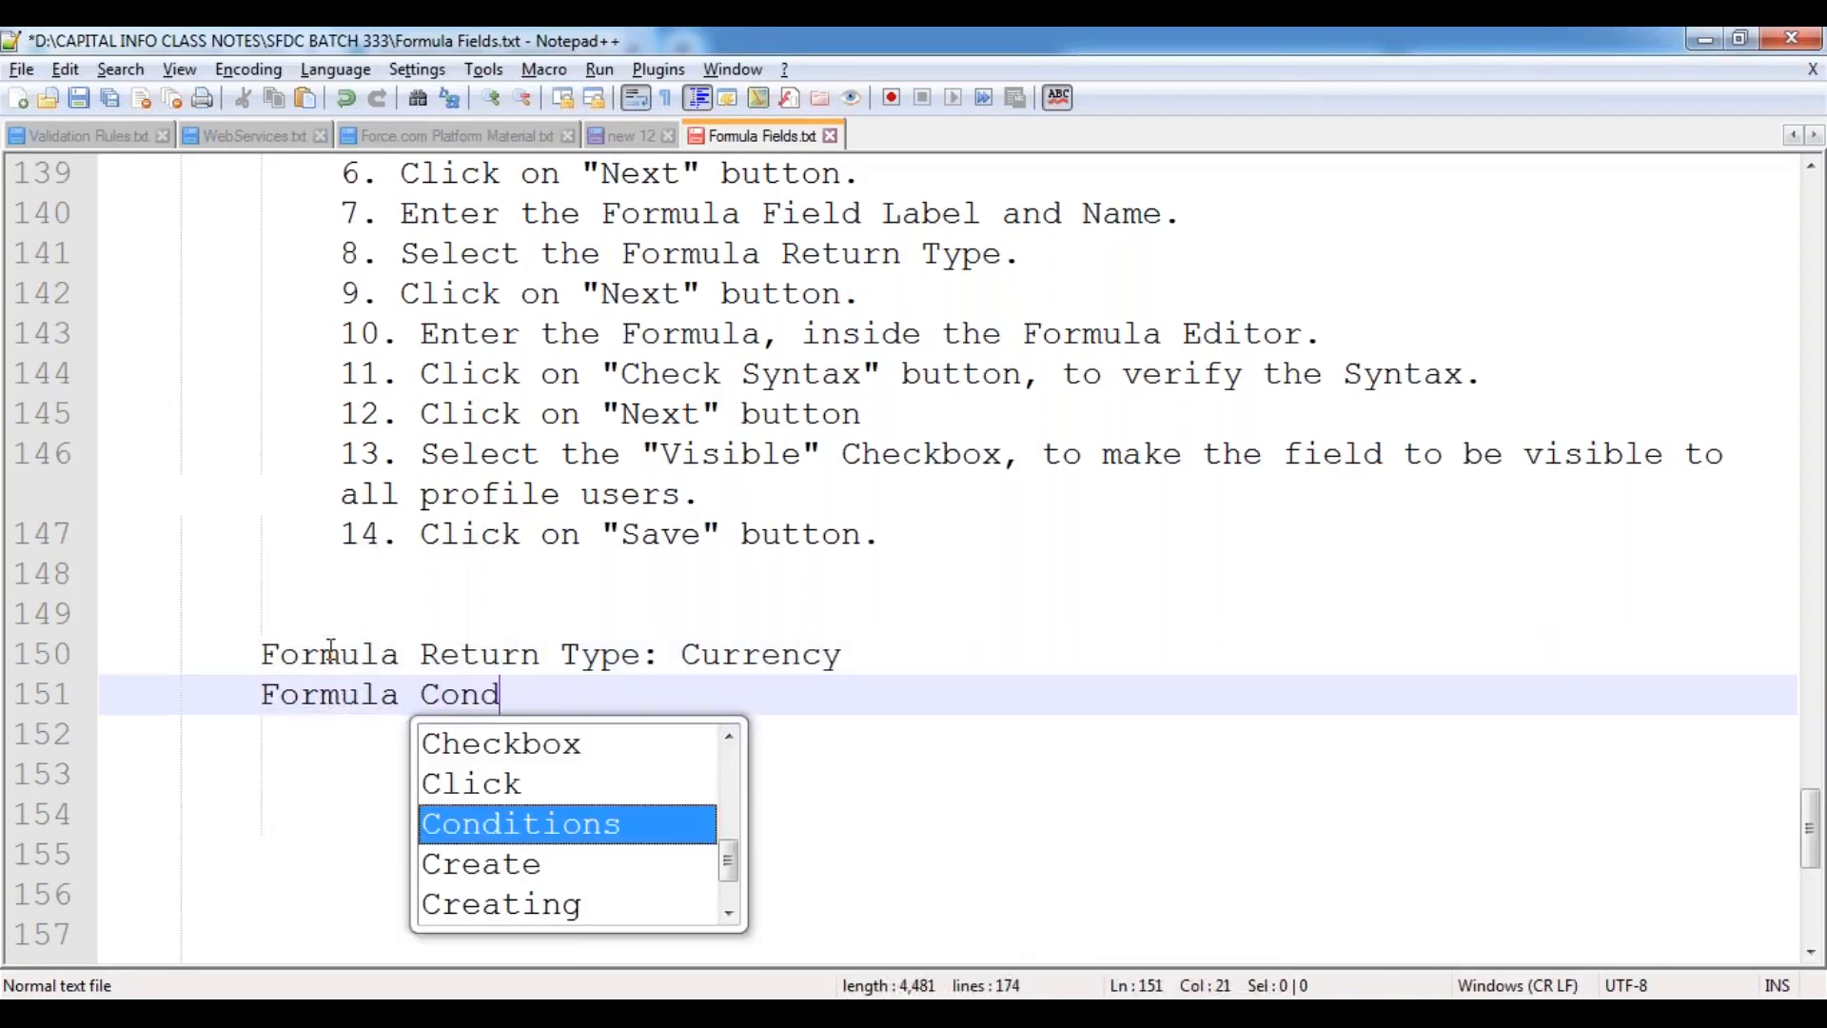
{"action": "key", "text": "Return"}
{"action": "key", "text": "BackSpace"}
{"action": "type", "text": ":"}
{"action": "key", "text": "Return"}
{"action": "key", "text": "Tab"}
{"action": "key", "text": "Tab"}
{"action": "type", "text": "(AnnualRevenue * 7)/100"}
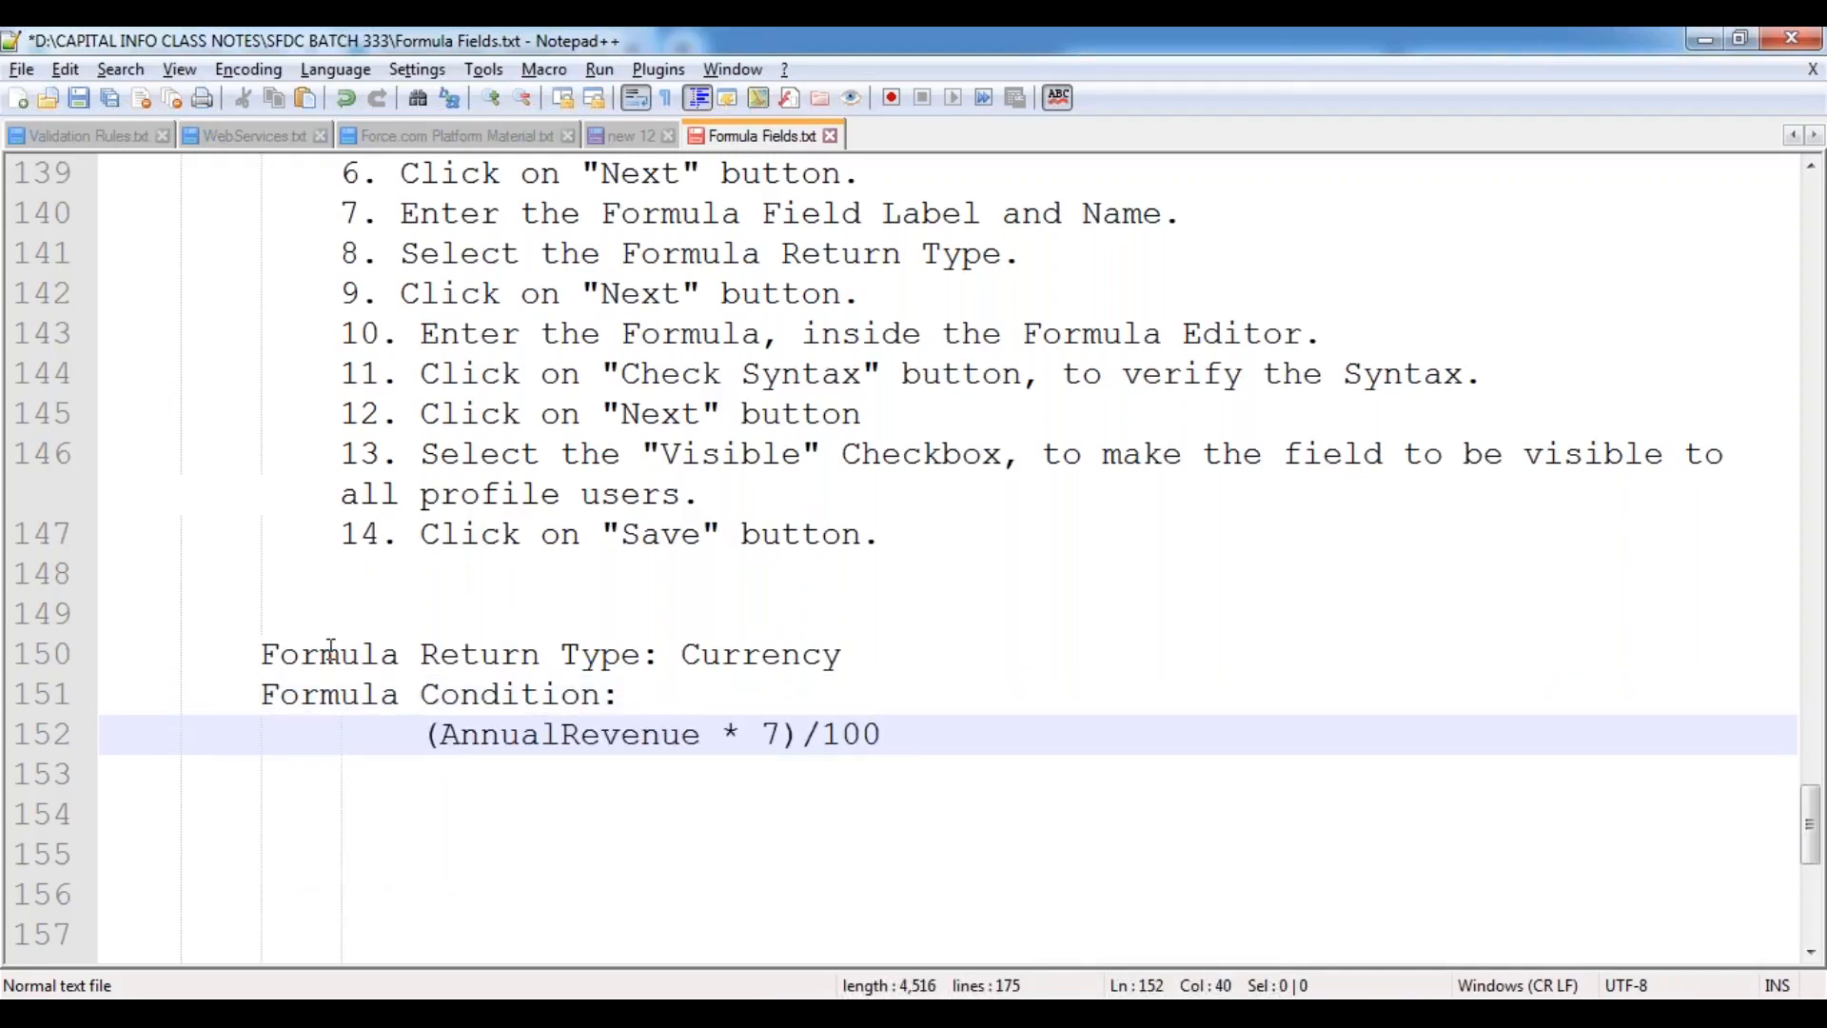
{"action": "key", "text": "Return"}
{"action": "key", "text": "Return"}
{"action": "key", "text": "BackSpace"}
{"action": "key", "text": "BackSpace"}
{"action": "key", "text": "BackSpace"}
{"action": "key", "text": "BackSpace"}
{"action": "key", "text": "ctrl+s"}
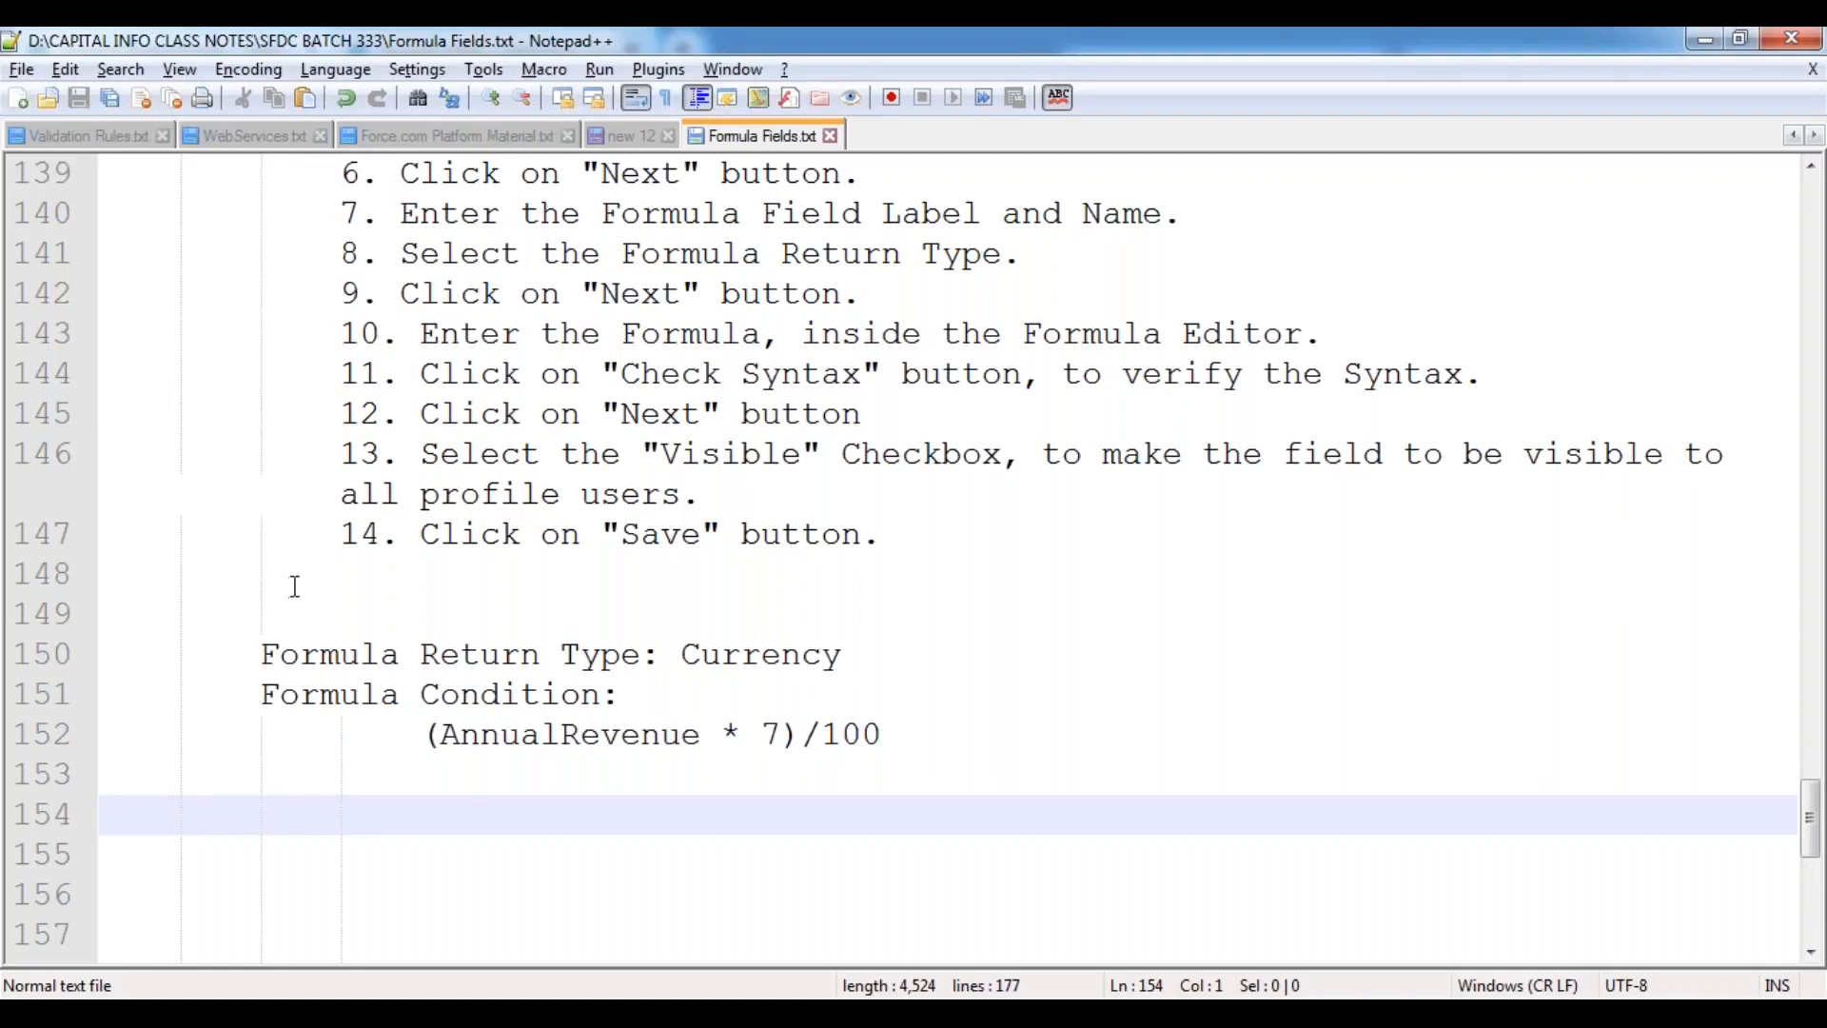
Step: Add a new "UseCase:" heading underlined with equals signs below the formula condition, and save the notes
{"action": "scroll", "coordinate": [295, 586], "scroll_direction": "up", "scroll_amount": 3}
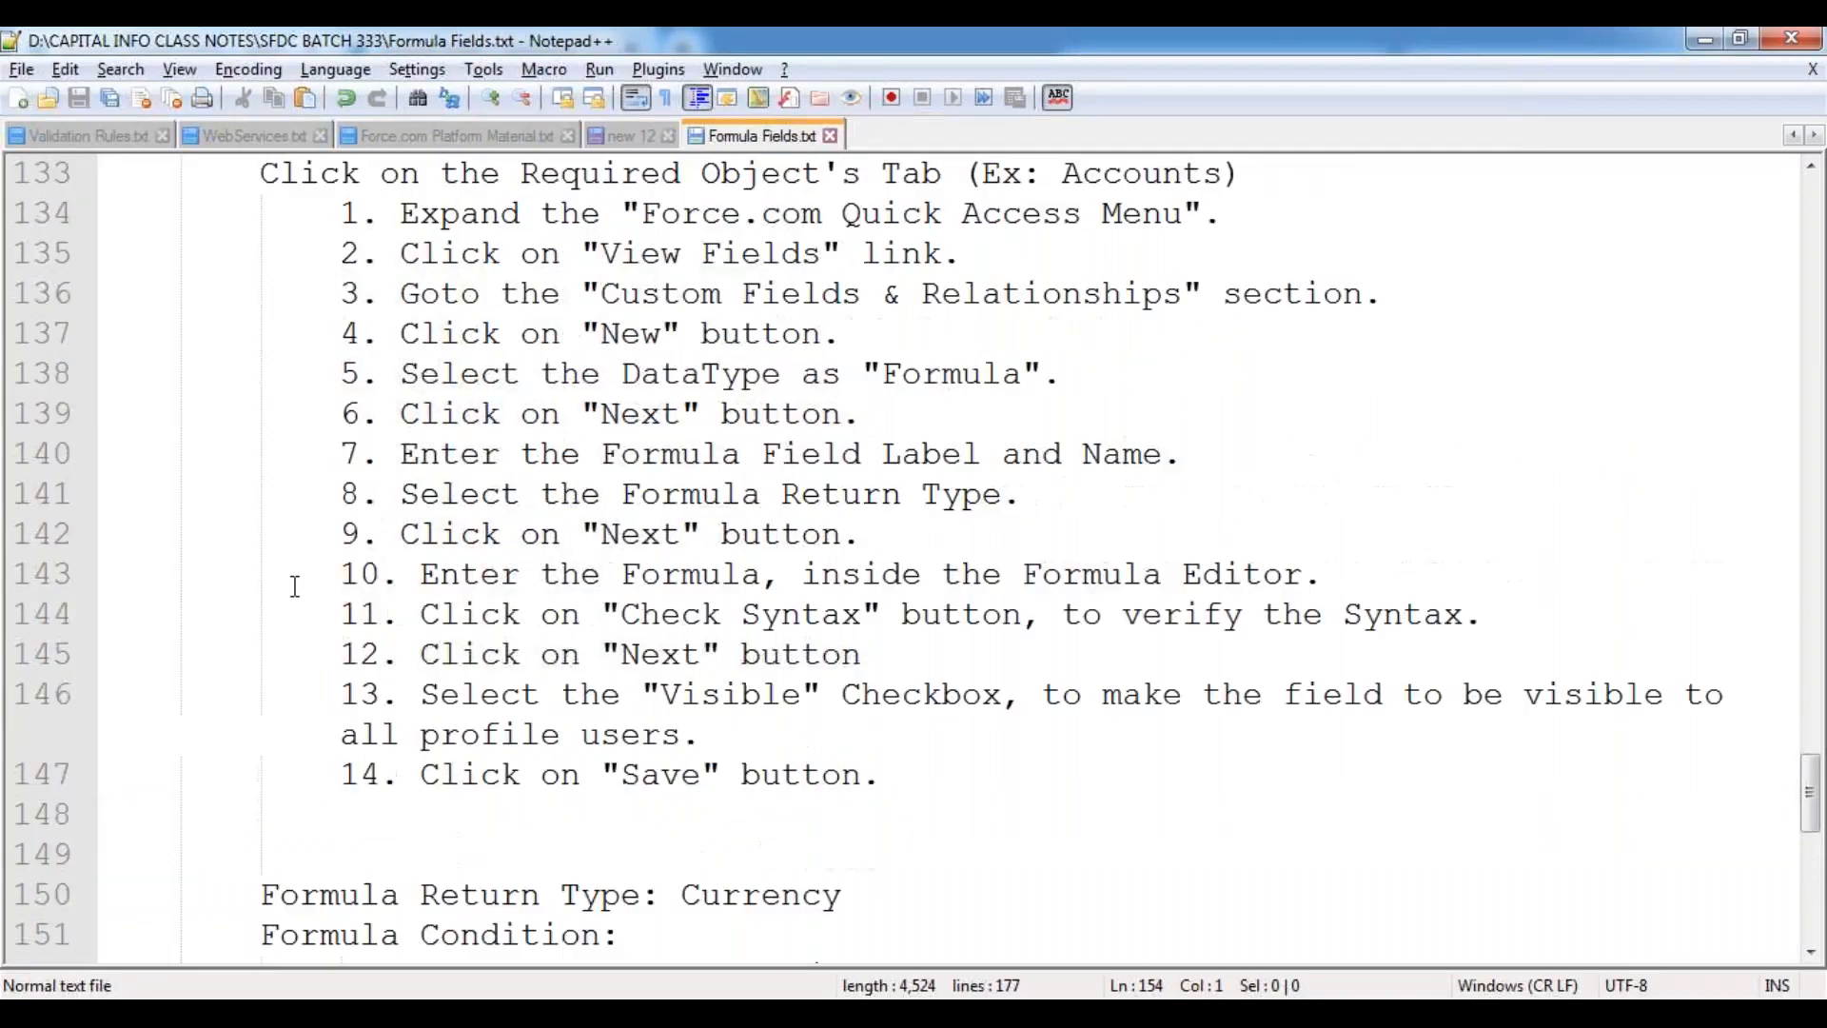
{"action": "scroll", "coordinate": [296, 586], "scroll_direction": "up", "scroll_amount": 4}
{"action": "scroll", "coordinate": [296, 586], "scroll_direction": "down", "scroll_amount": 3}
{"action": "scroll", "coordinate": [122, 571], "scroll_direction": "down", "scroll_amount": 5}
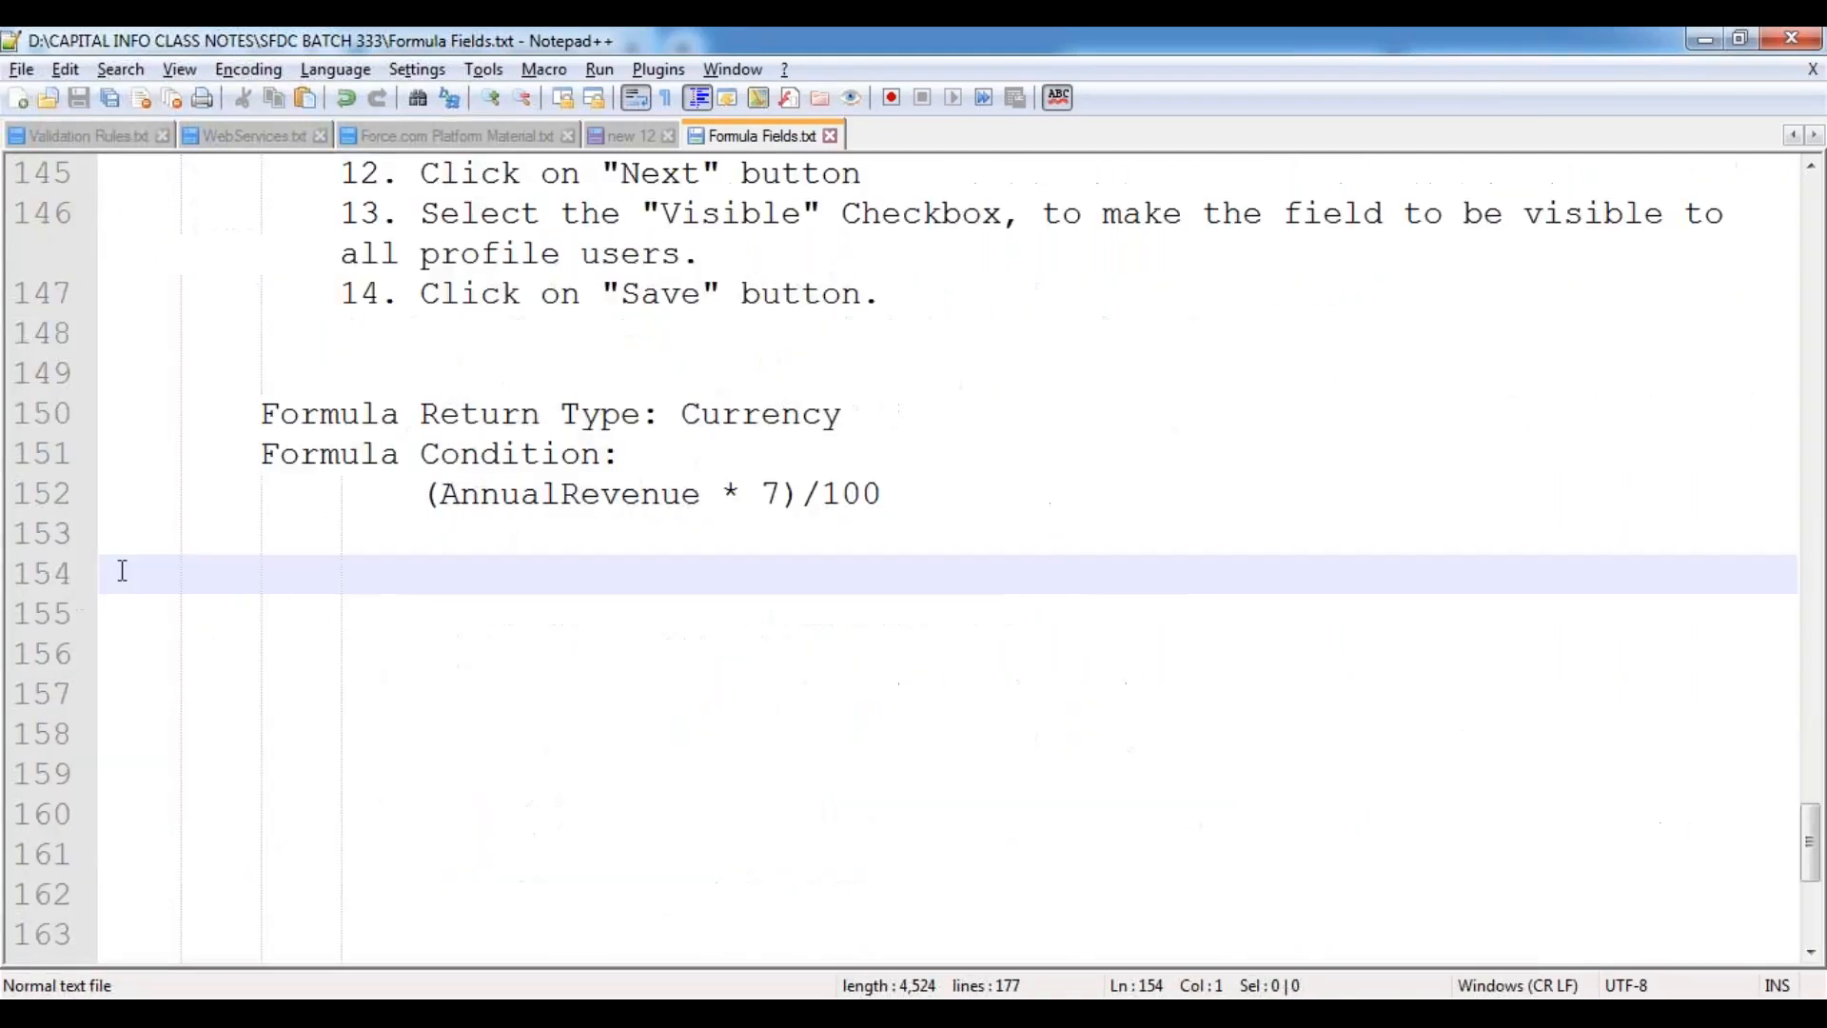
{"action": "type", "text": "UseCase"}
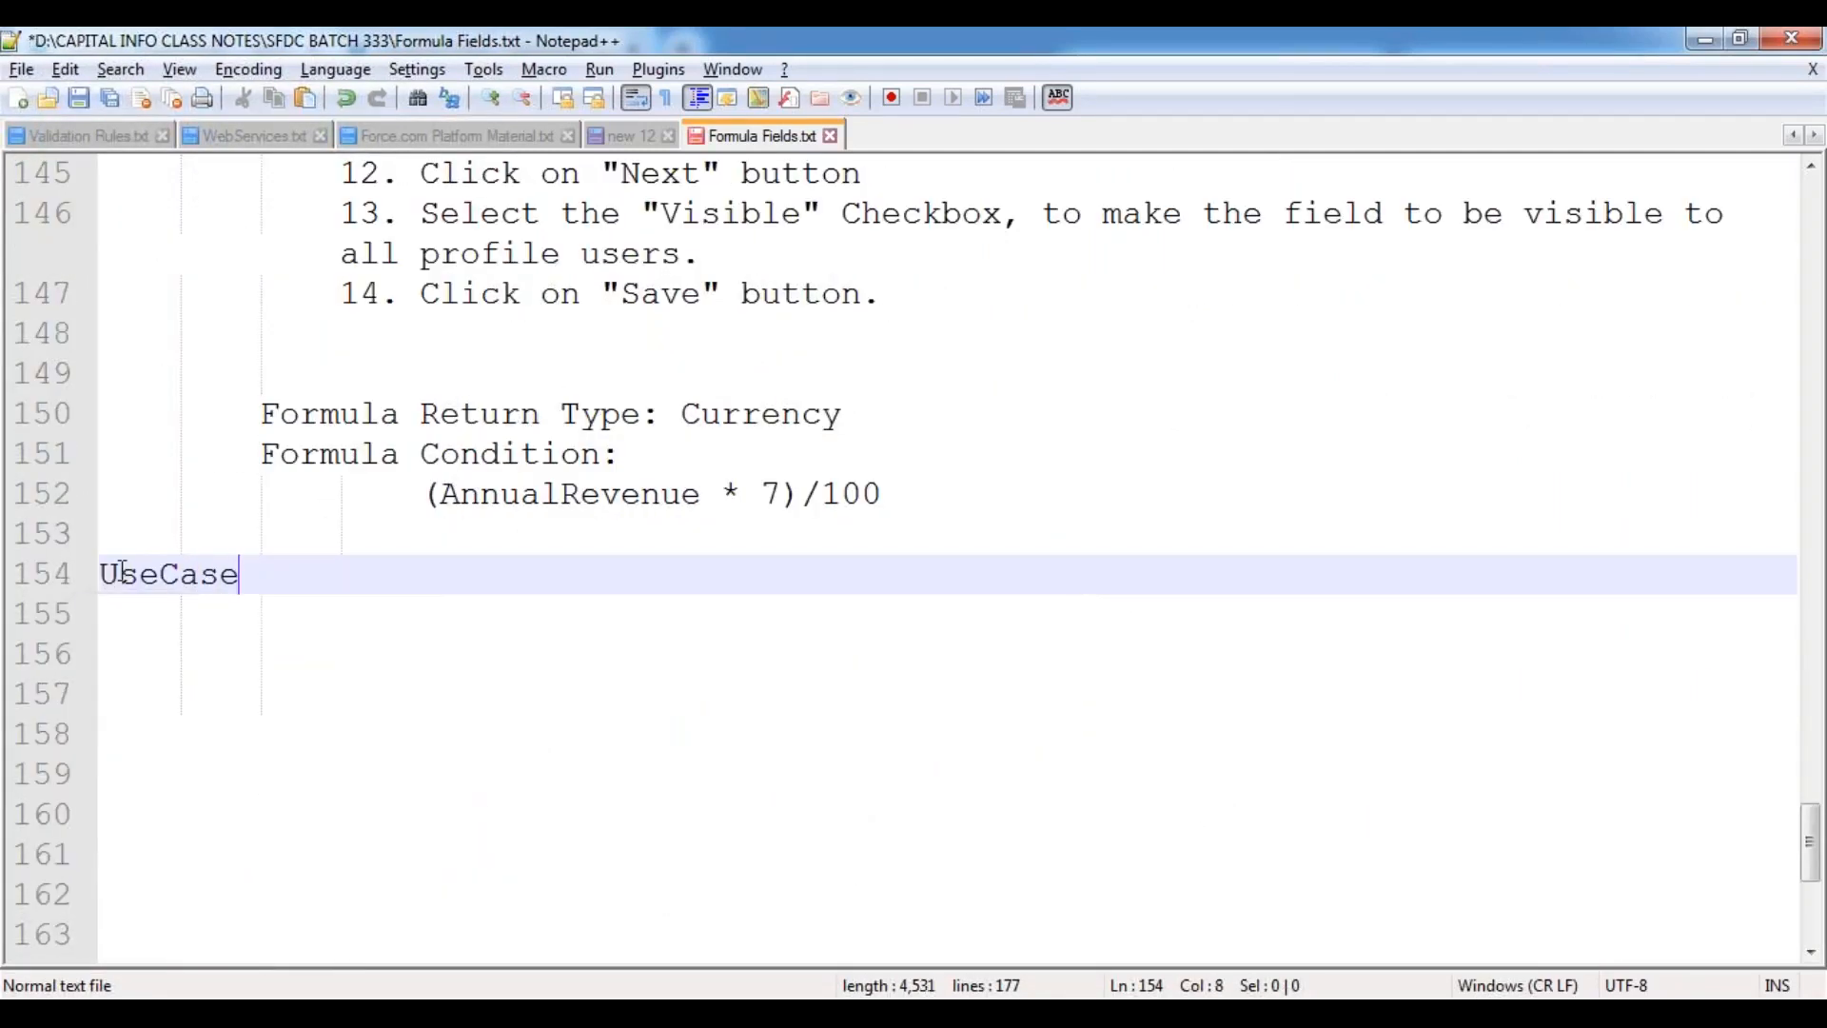
{"action": "type", "text": ":"}
{"action": "key", "text": "Return"}
{"action": "type", "text": "========"}
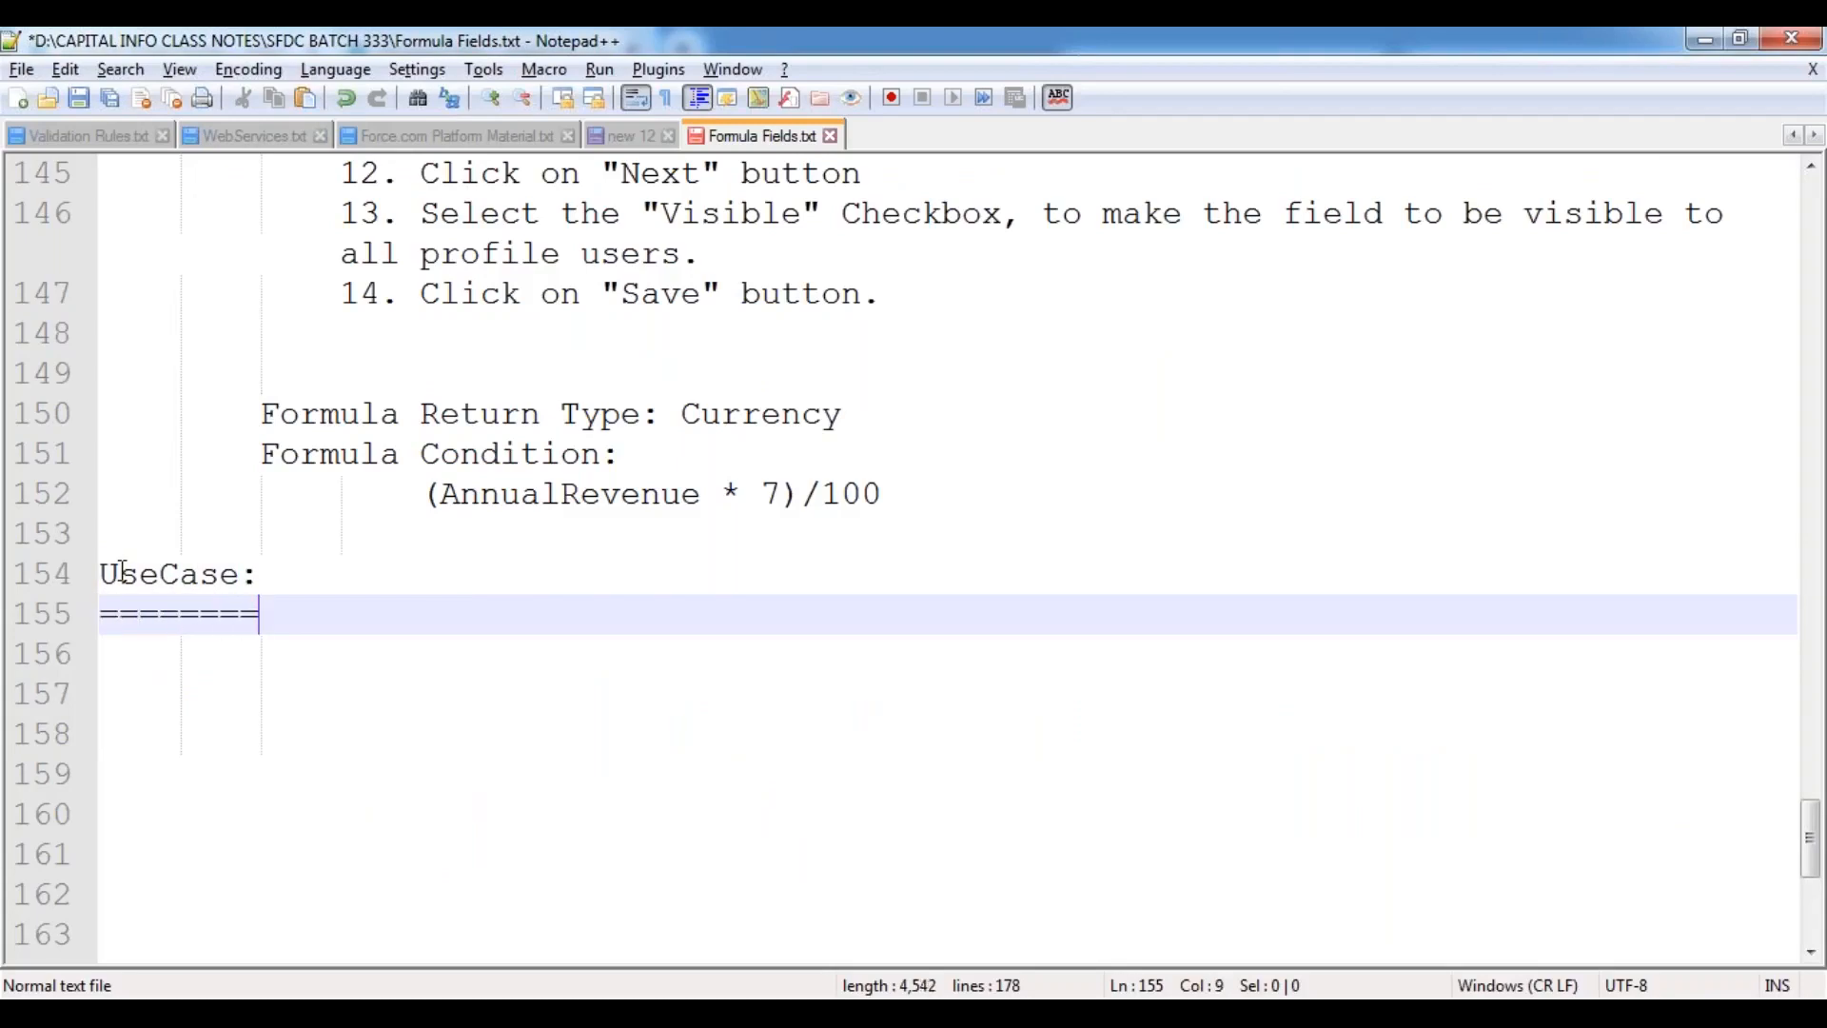
{"action": "key", "text": "Return"}
{"action": "key", "text": "ctrl+s"}
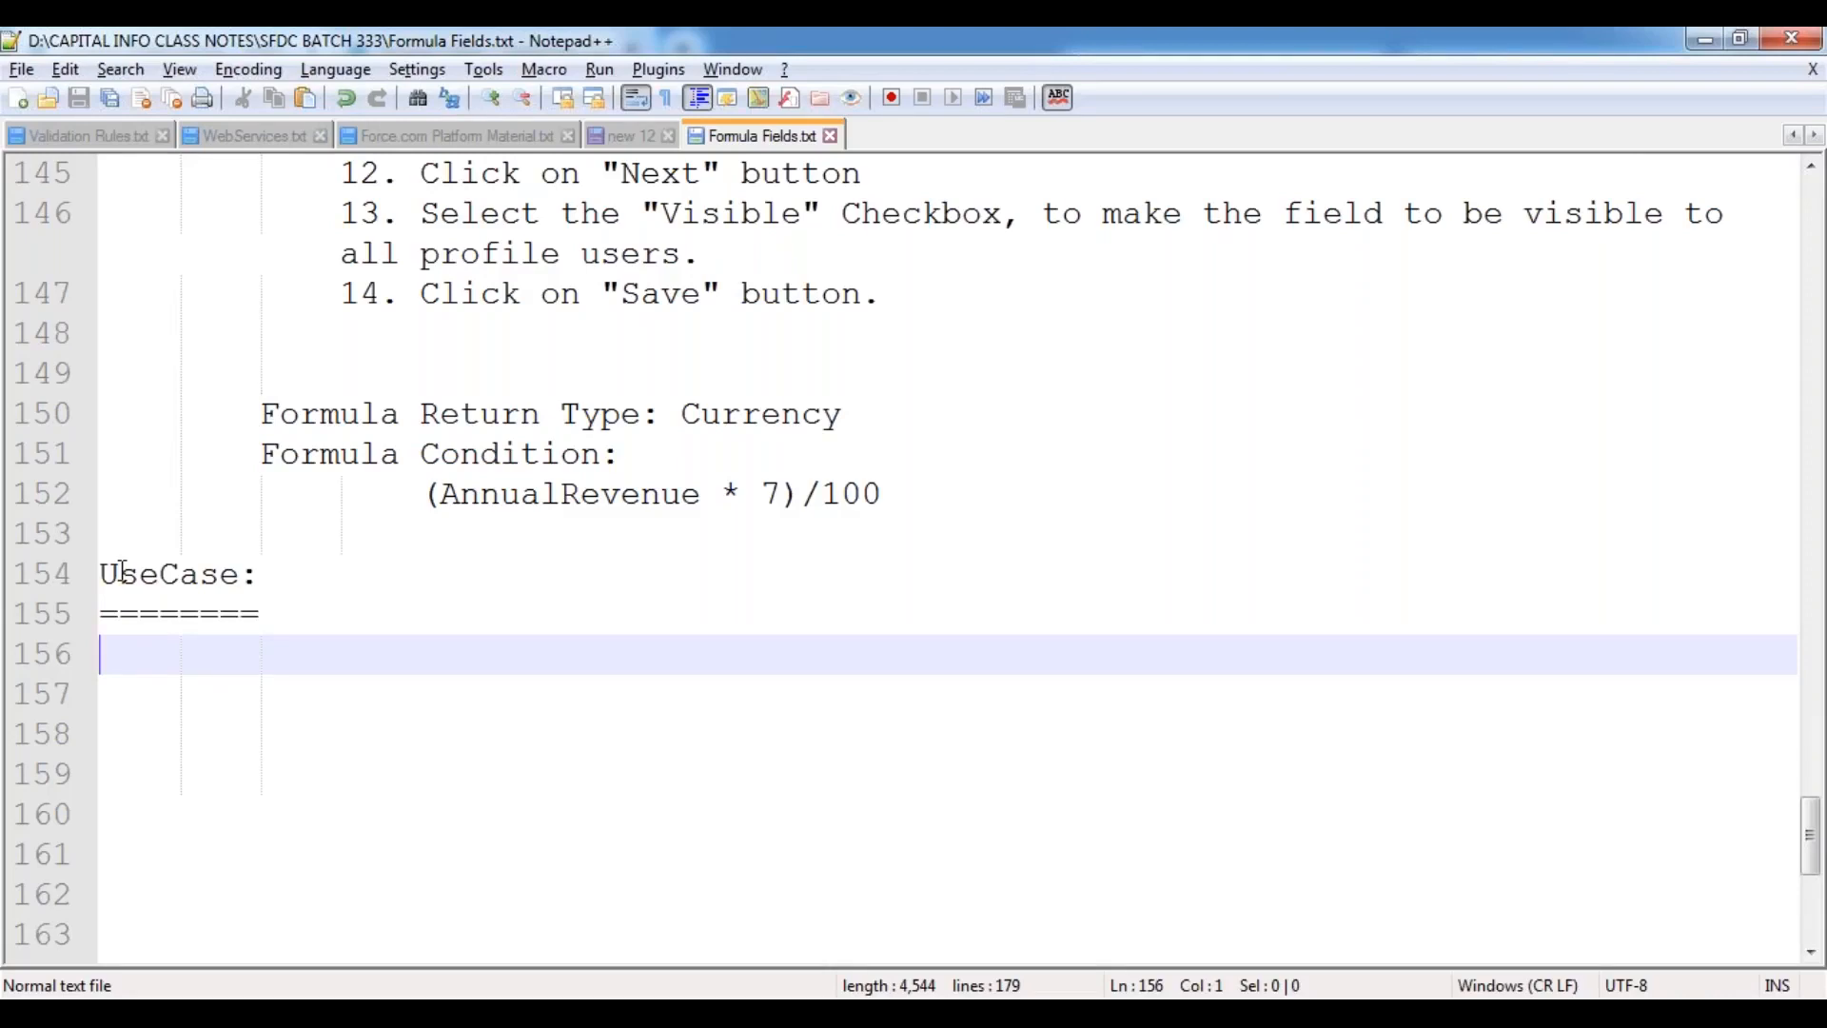
Step: Enter the example revenue "75,00,000" on an indented line below the new UseCase heading
{"action": "key", "text": "Tab"}
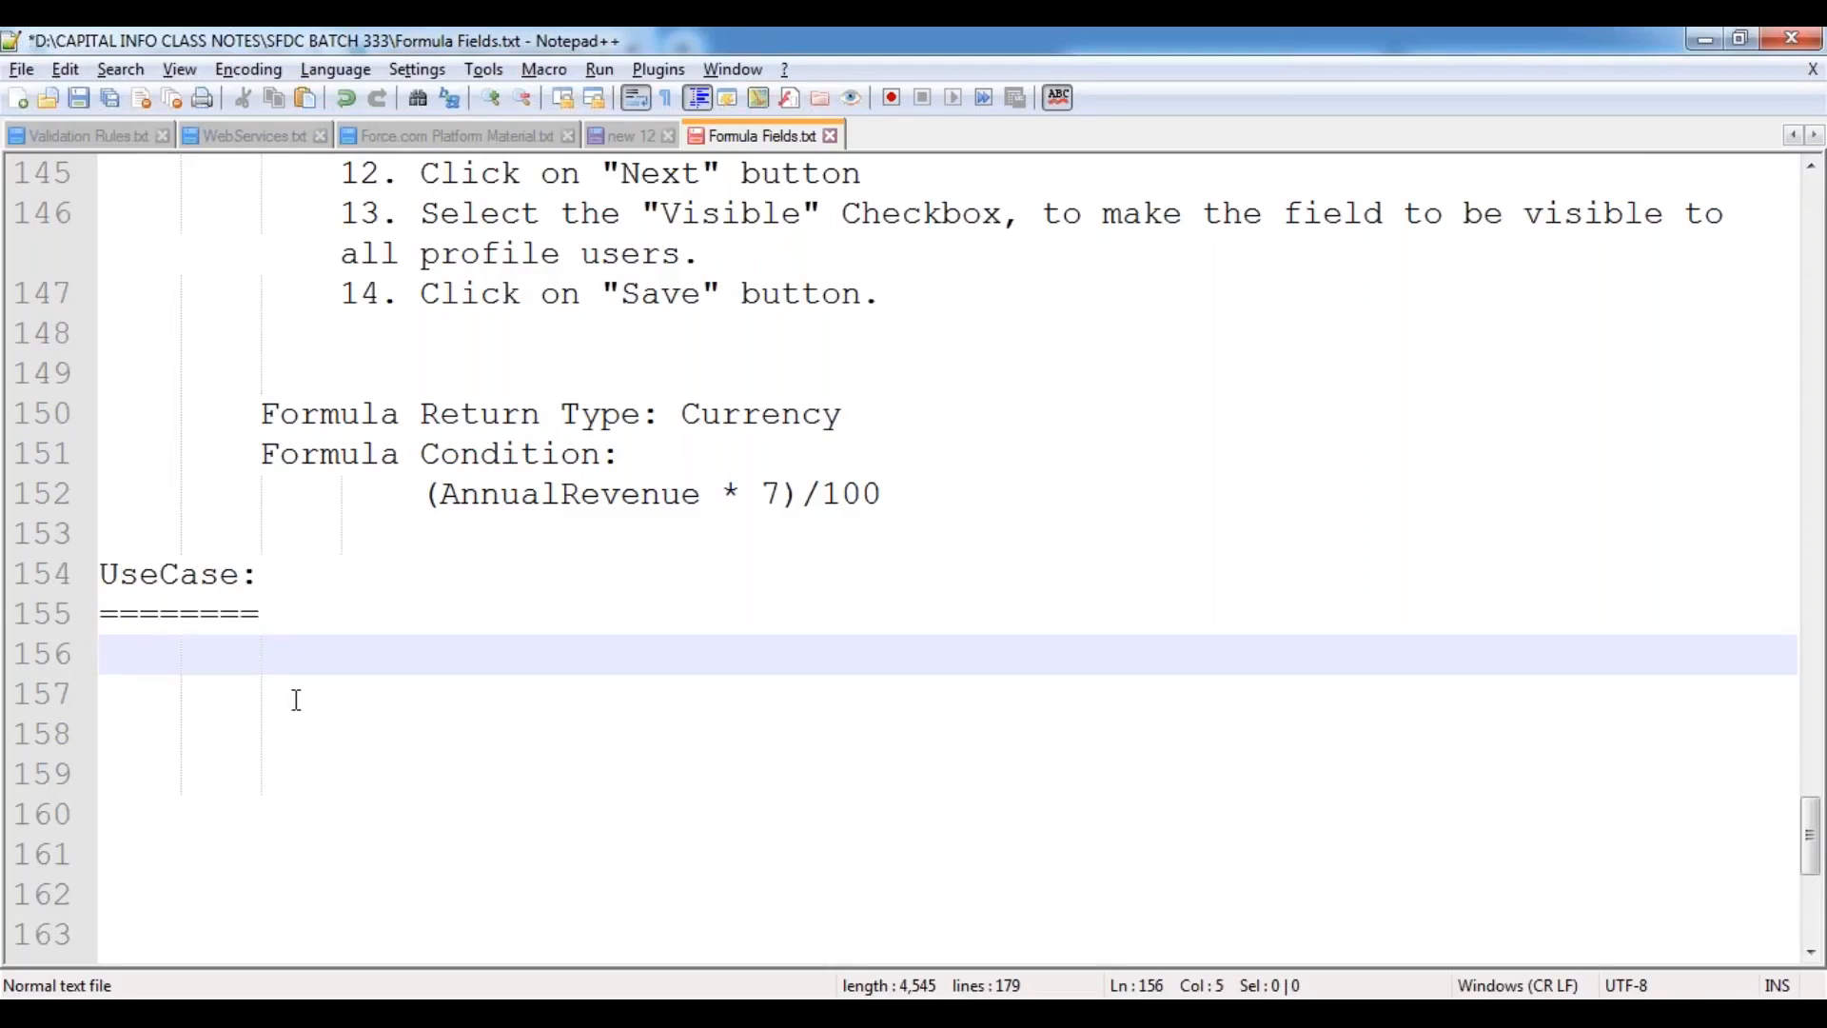
{"action": "scroll", "coordinate": [294, 697], "scroll_direction": "down", "scroll_amount": 3}
{"action": "key", "text": "Return"}
{"action": "key", "text": "Return"}
{"action": "key", "text": "Tab"}
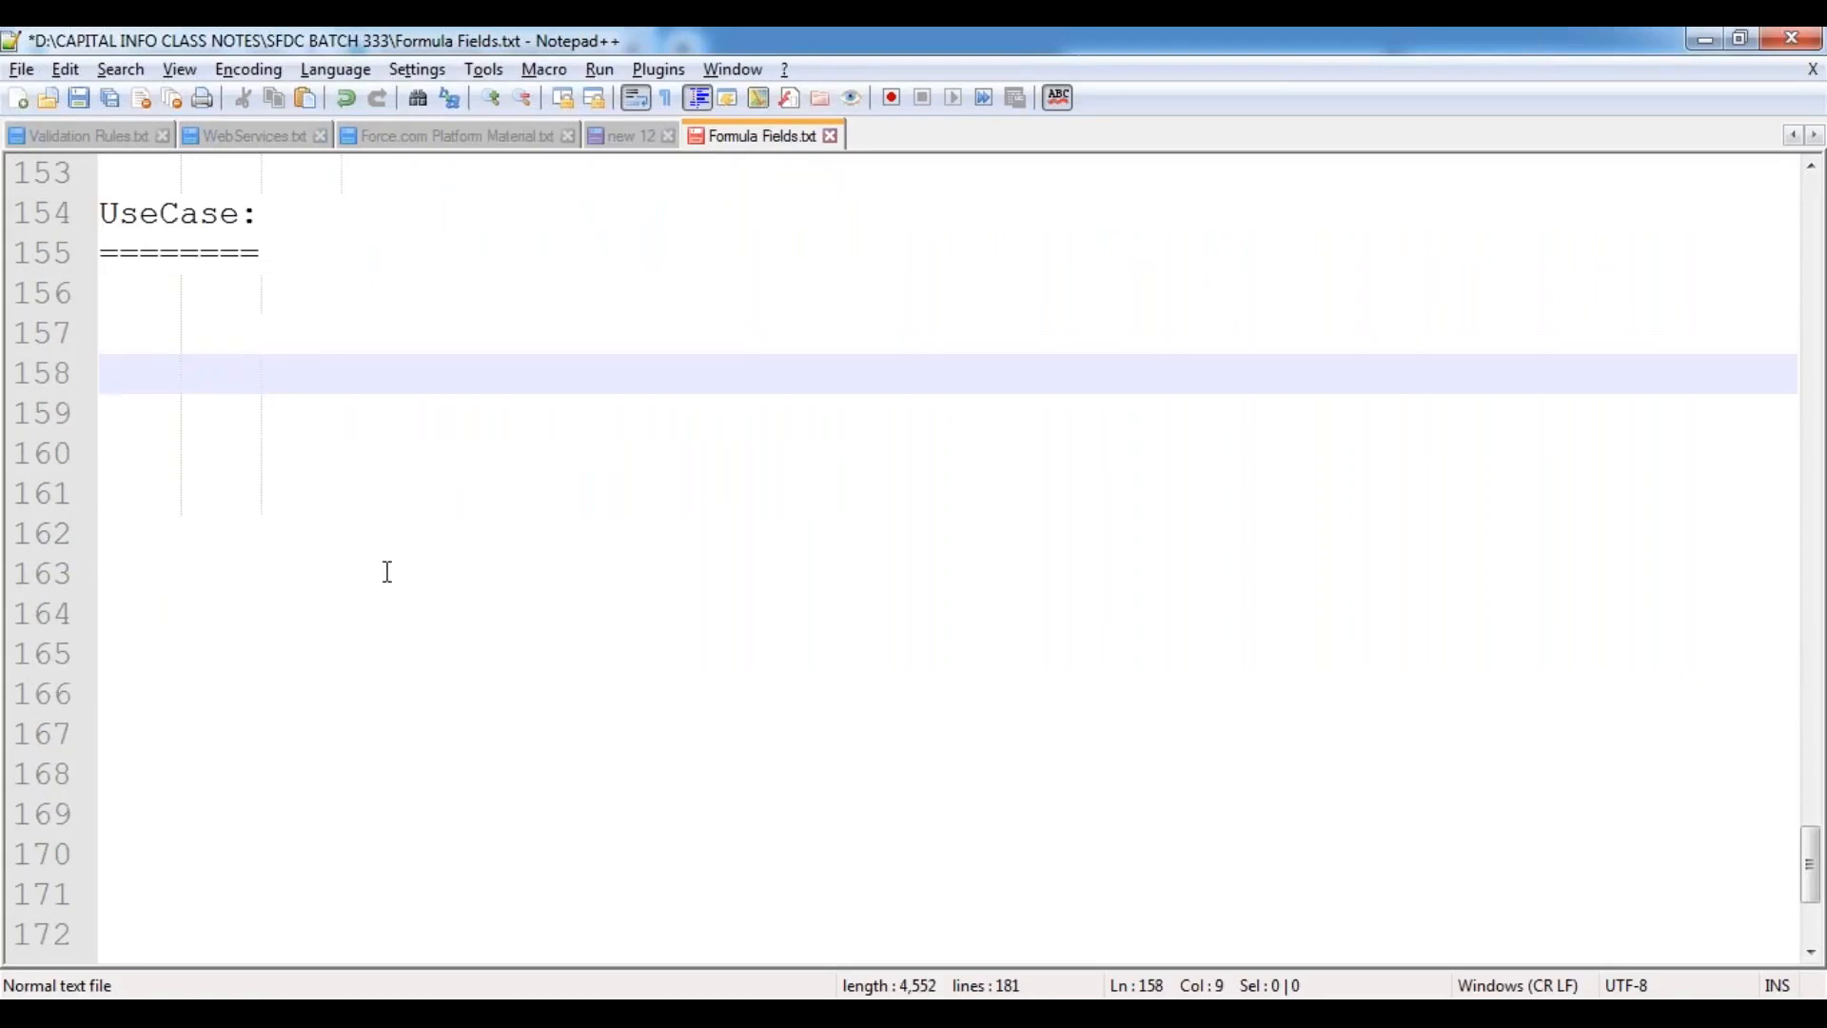
{"action": "type", "text": "7"}
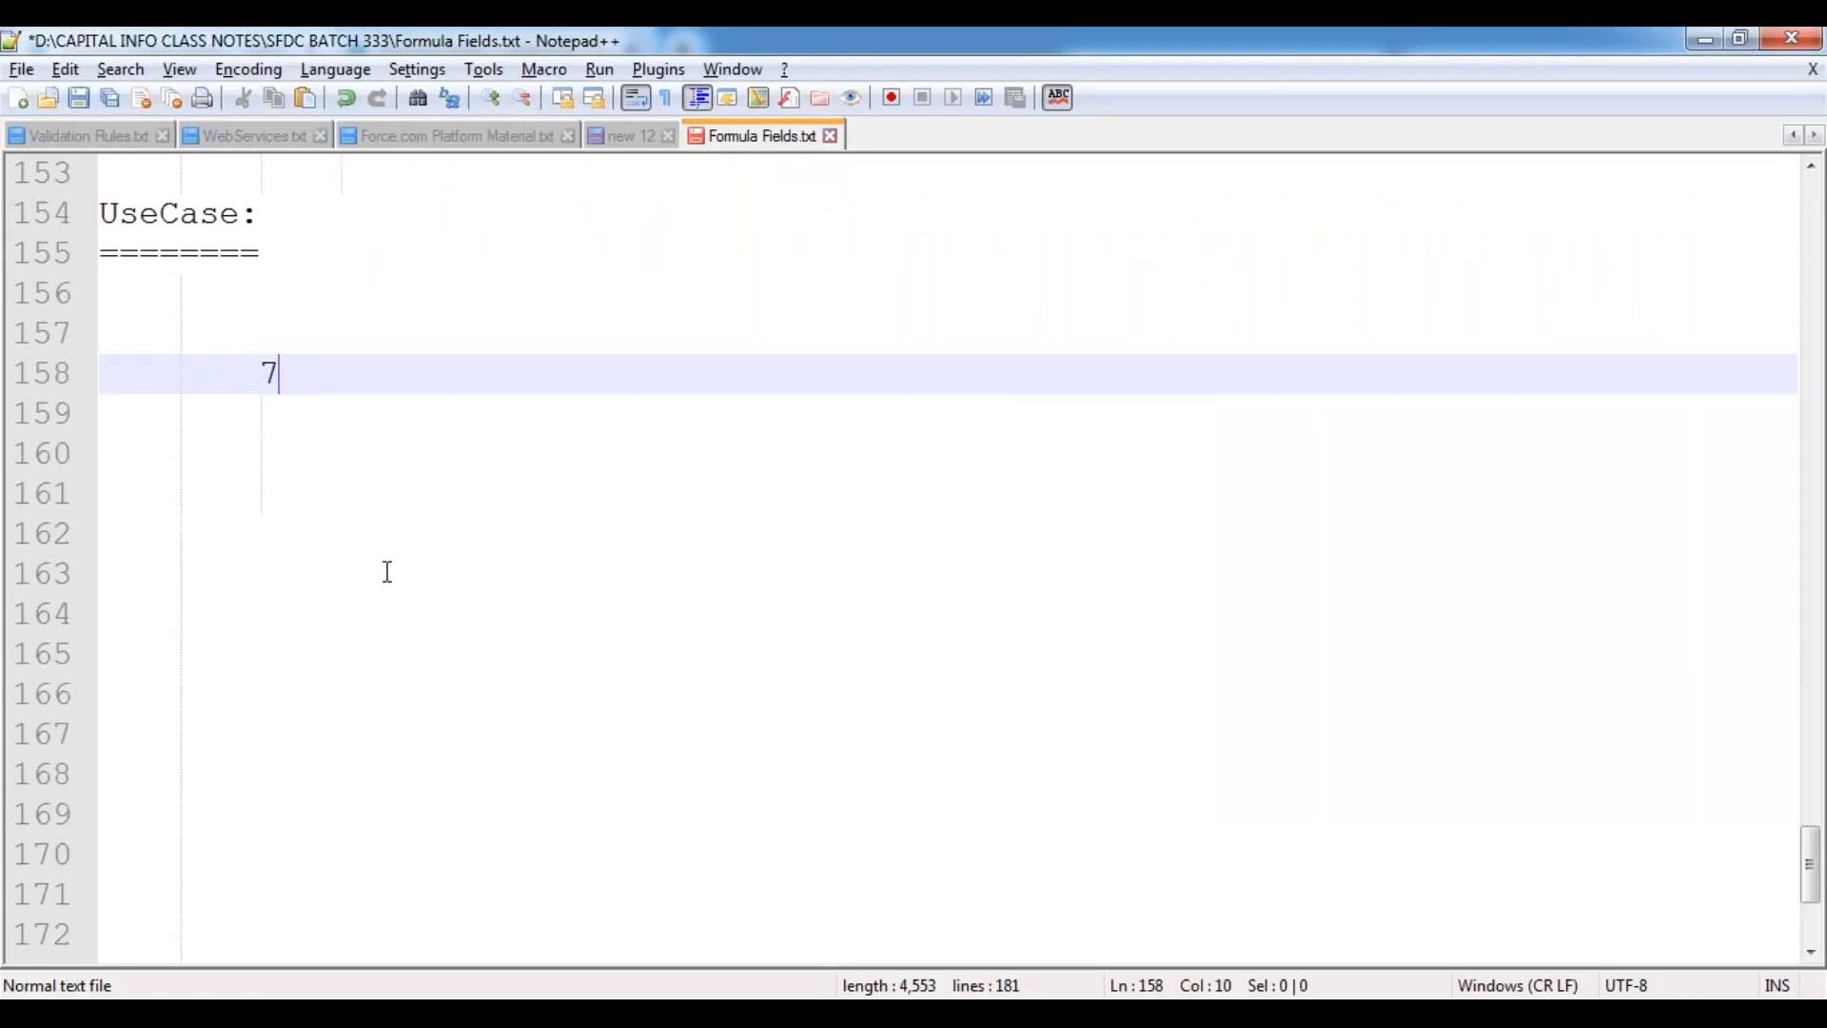
{"action": "type", "text": "5,00,000"}
{"action": "key", "text": "Return"}
Step: Add the indented line "7% Tax : 6,13,000." under the example revenue, followed by a blank line
{"action": "key", "text": "Tab"}
{"action": "type", "text": "7"}
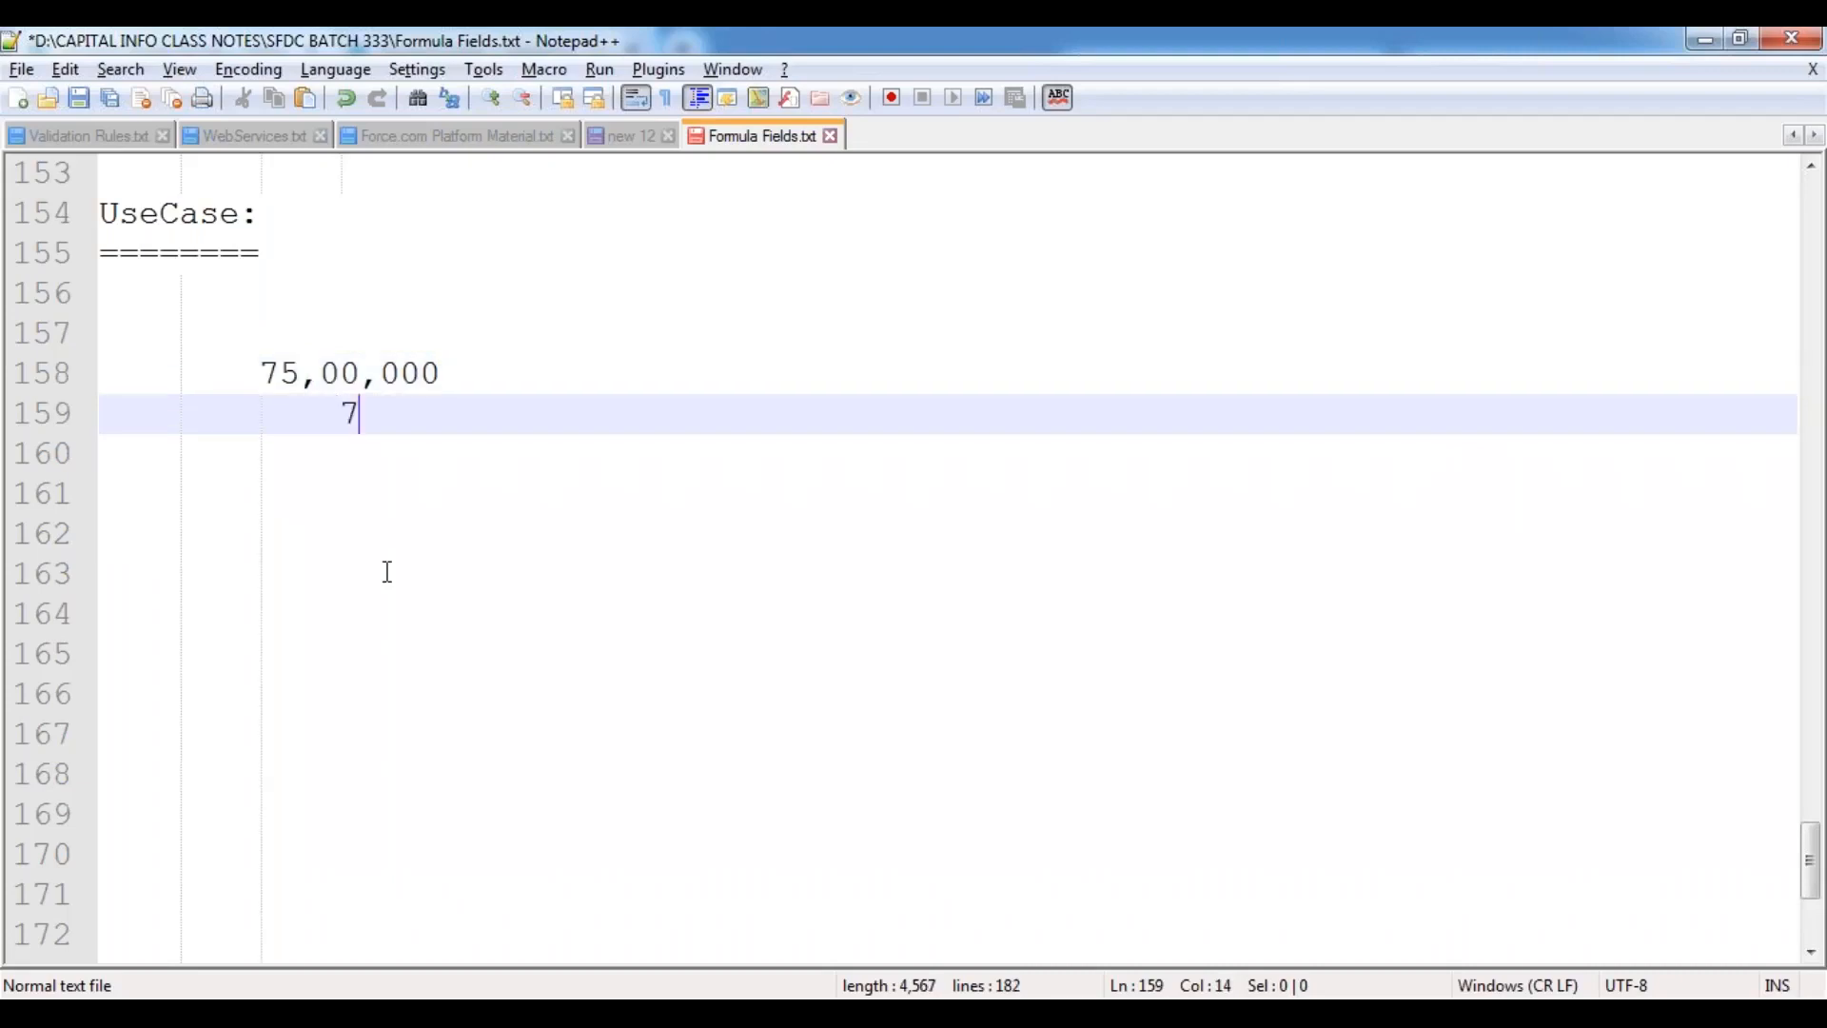
{"action": "type", "text": "% T"}
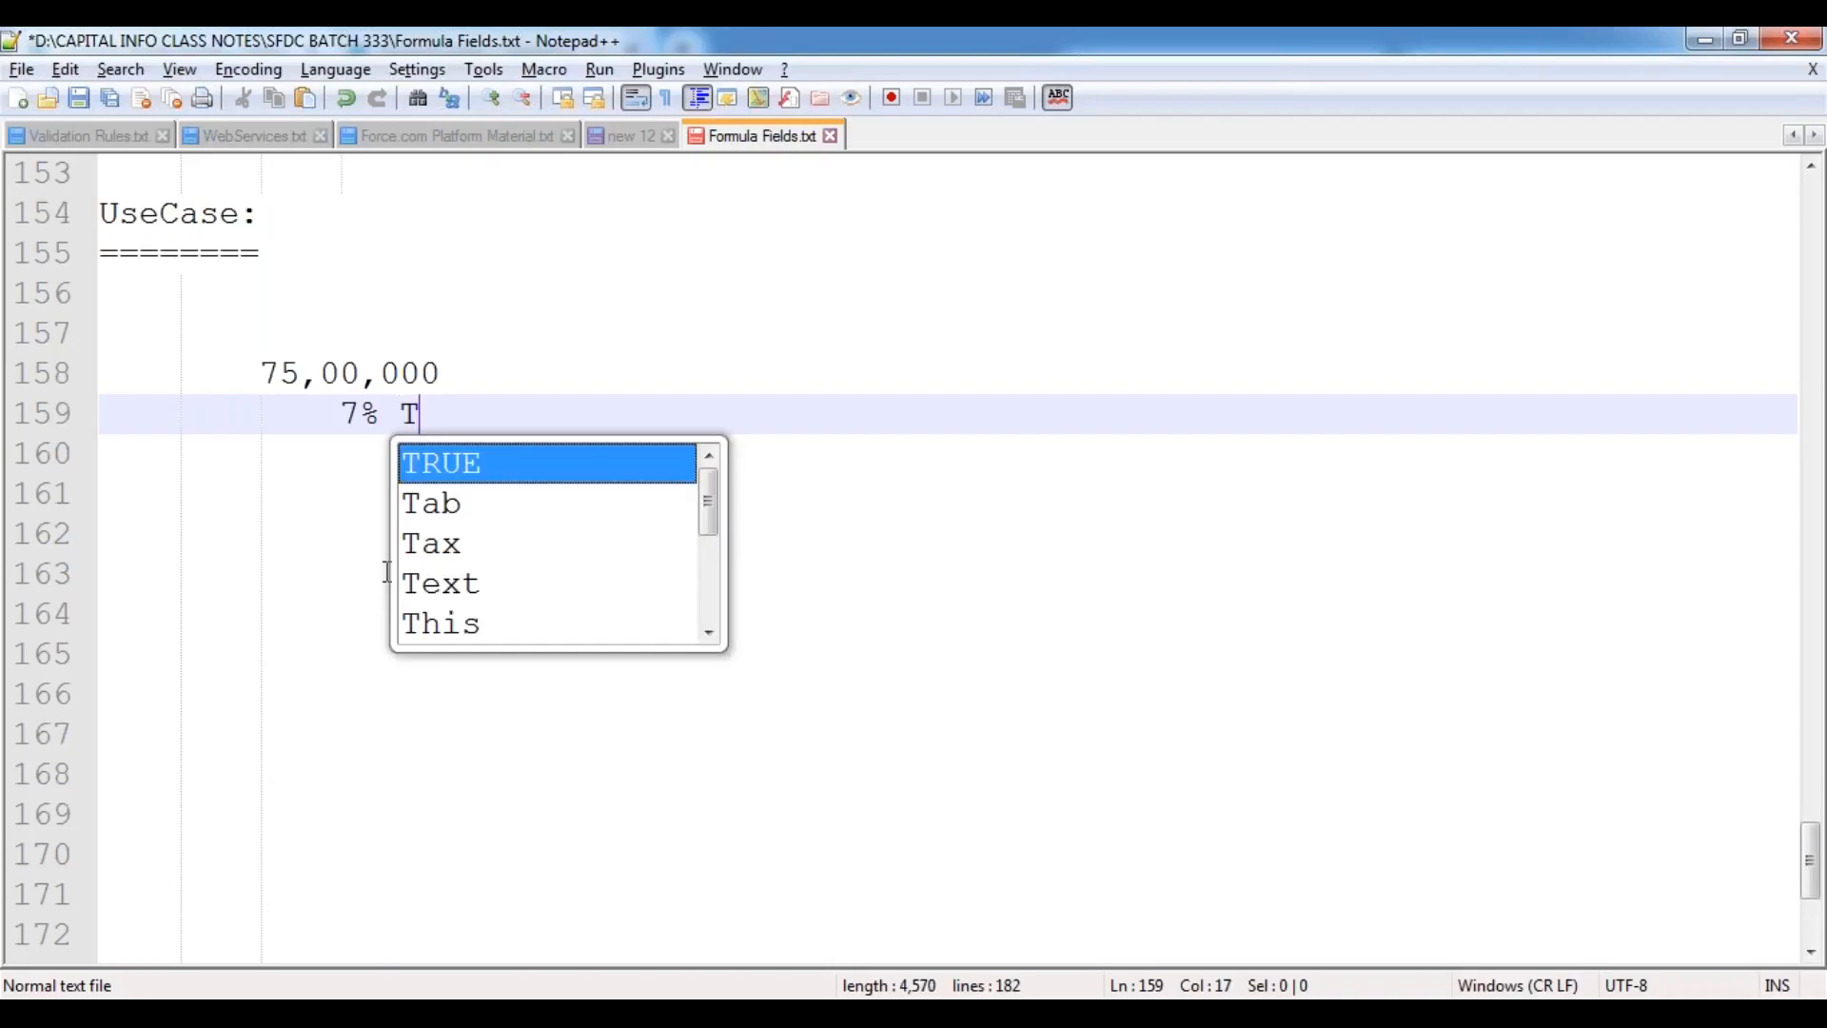
{"action": "type", "text": "ax : "}
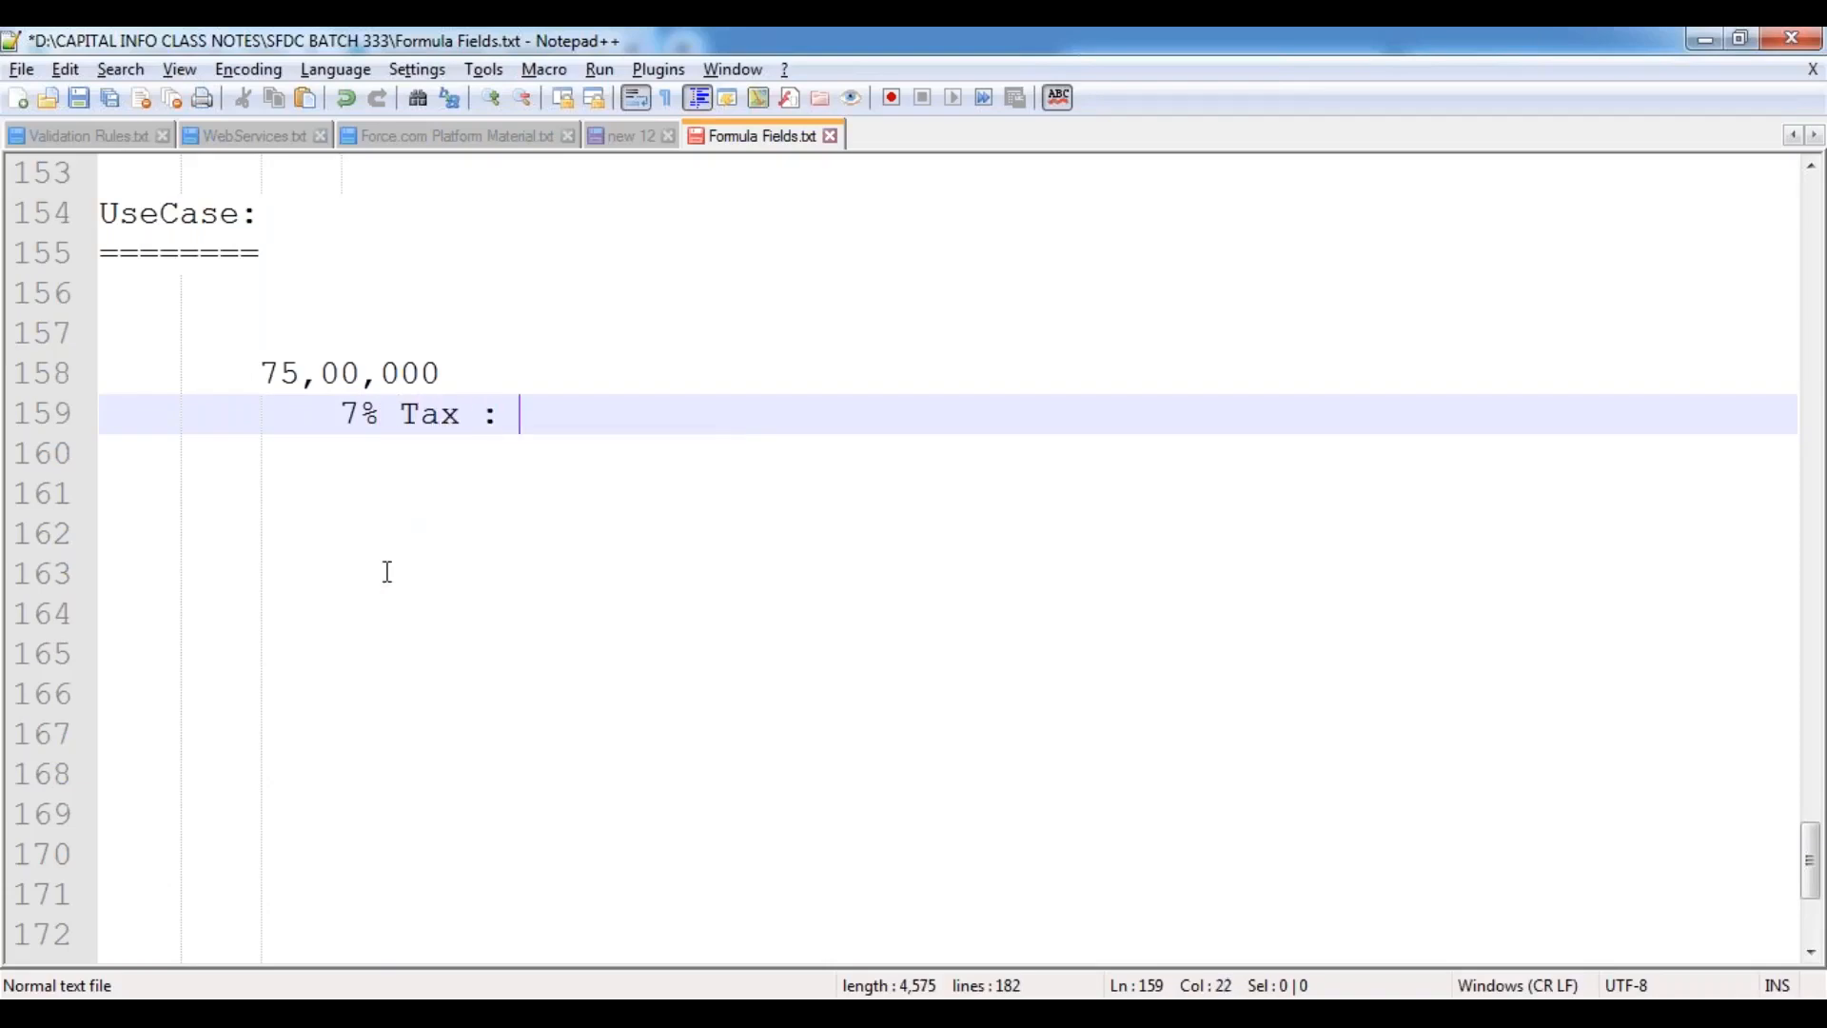
{"action": "type", "text": "7,13,000"}
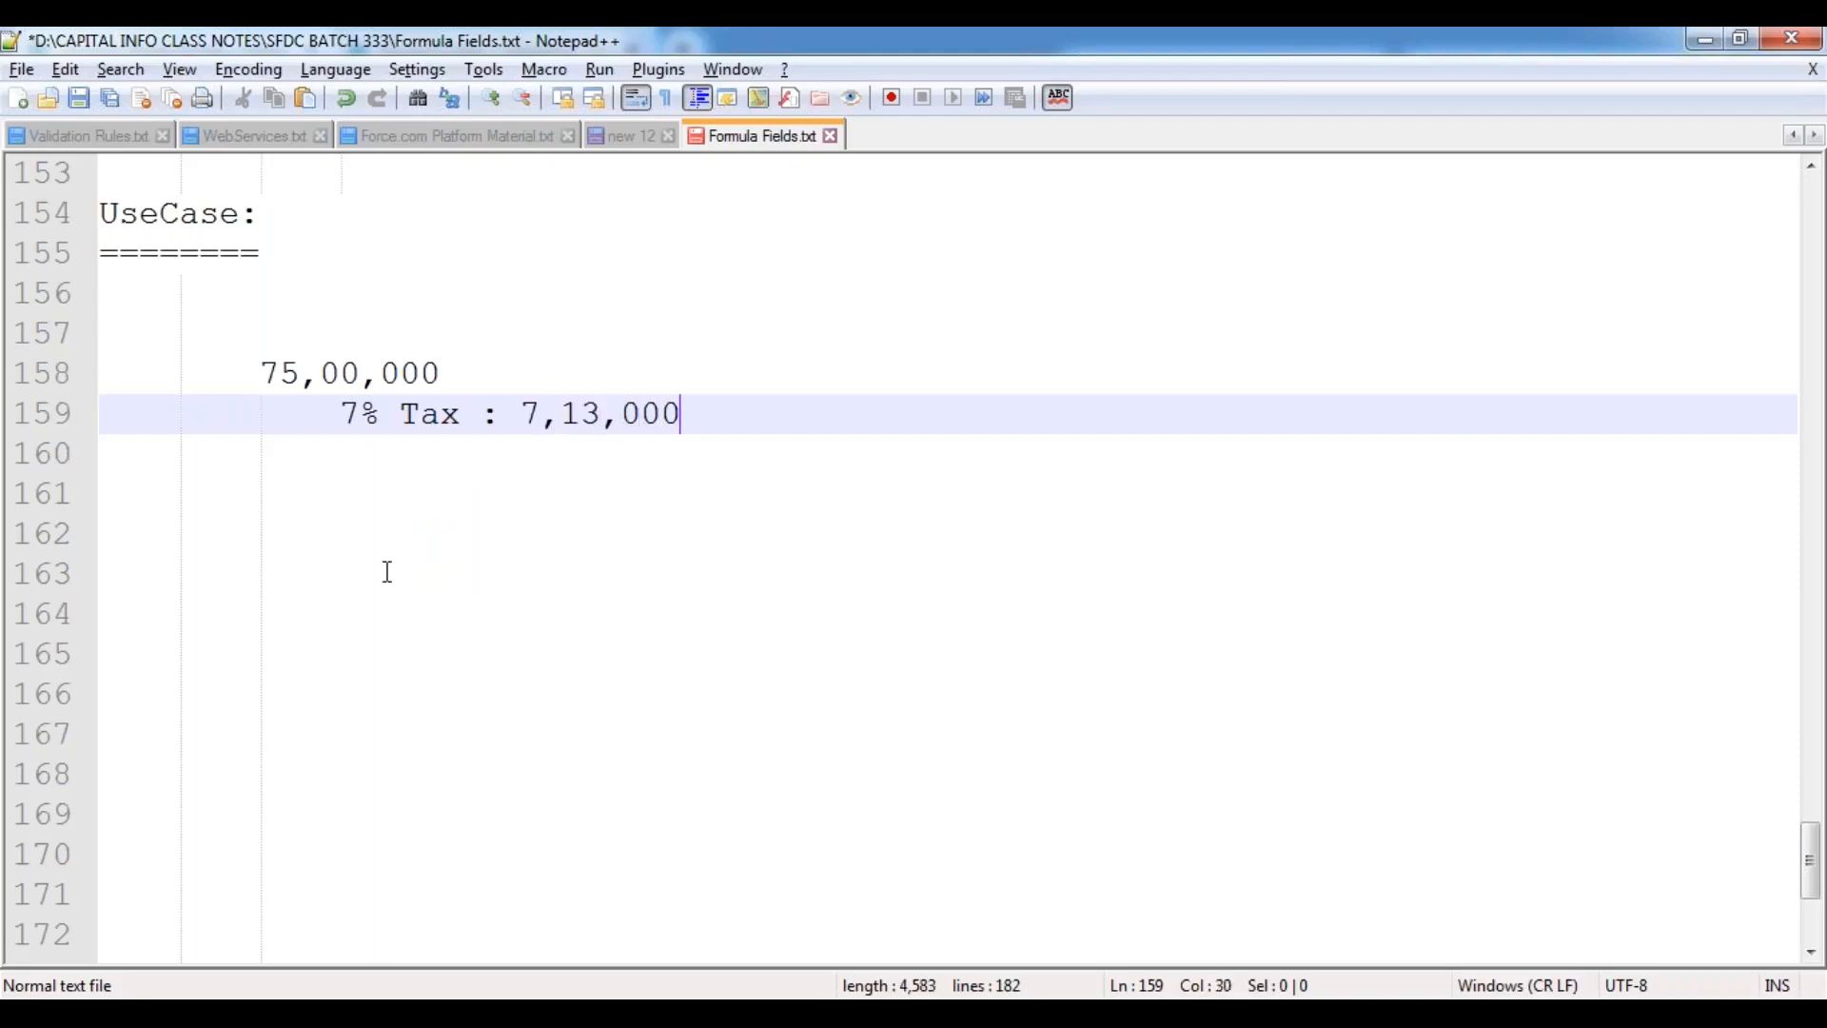
{"action": "type", "text": "."}
{"action": "key", "text": "Left"}
{"action": "key", "text": "Left"}
{"action": "key", "text": "Left"}
{"action": "key", "text": "Left"}
{"action": "key", "text": "Left"}
{"action": "key", "text": "Left"}
{"action": "key", "text": "Left"}
{"action": "key", "text": "Left"}
{"action": "key", "text": "Left"}
{"action": "key", "text": "Delete"}
{"action": "type", "text": "6"}
{"action": "key", "text": "End"}
{"action": "key", "text": "Return"}
{"action": "key", "text": "Return"}
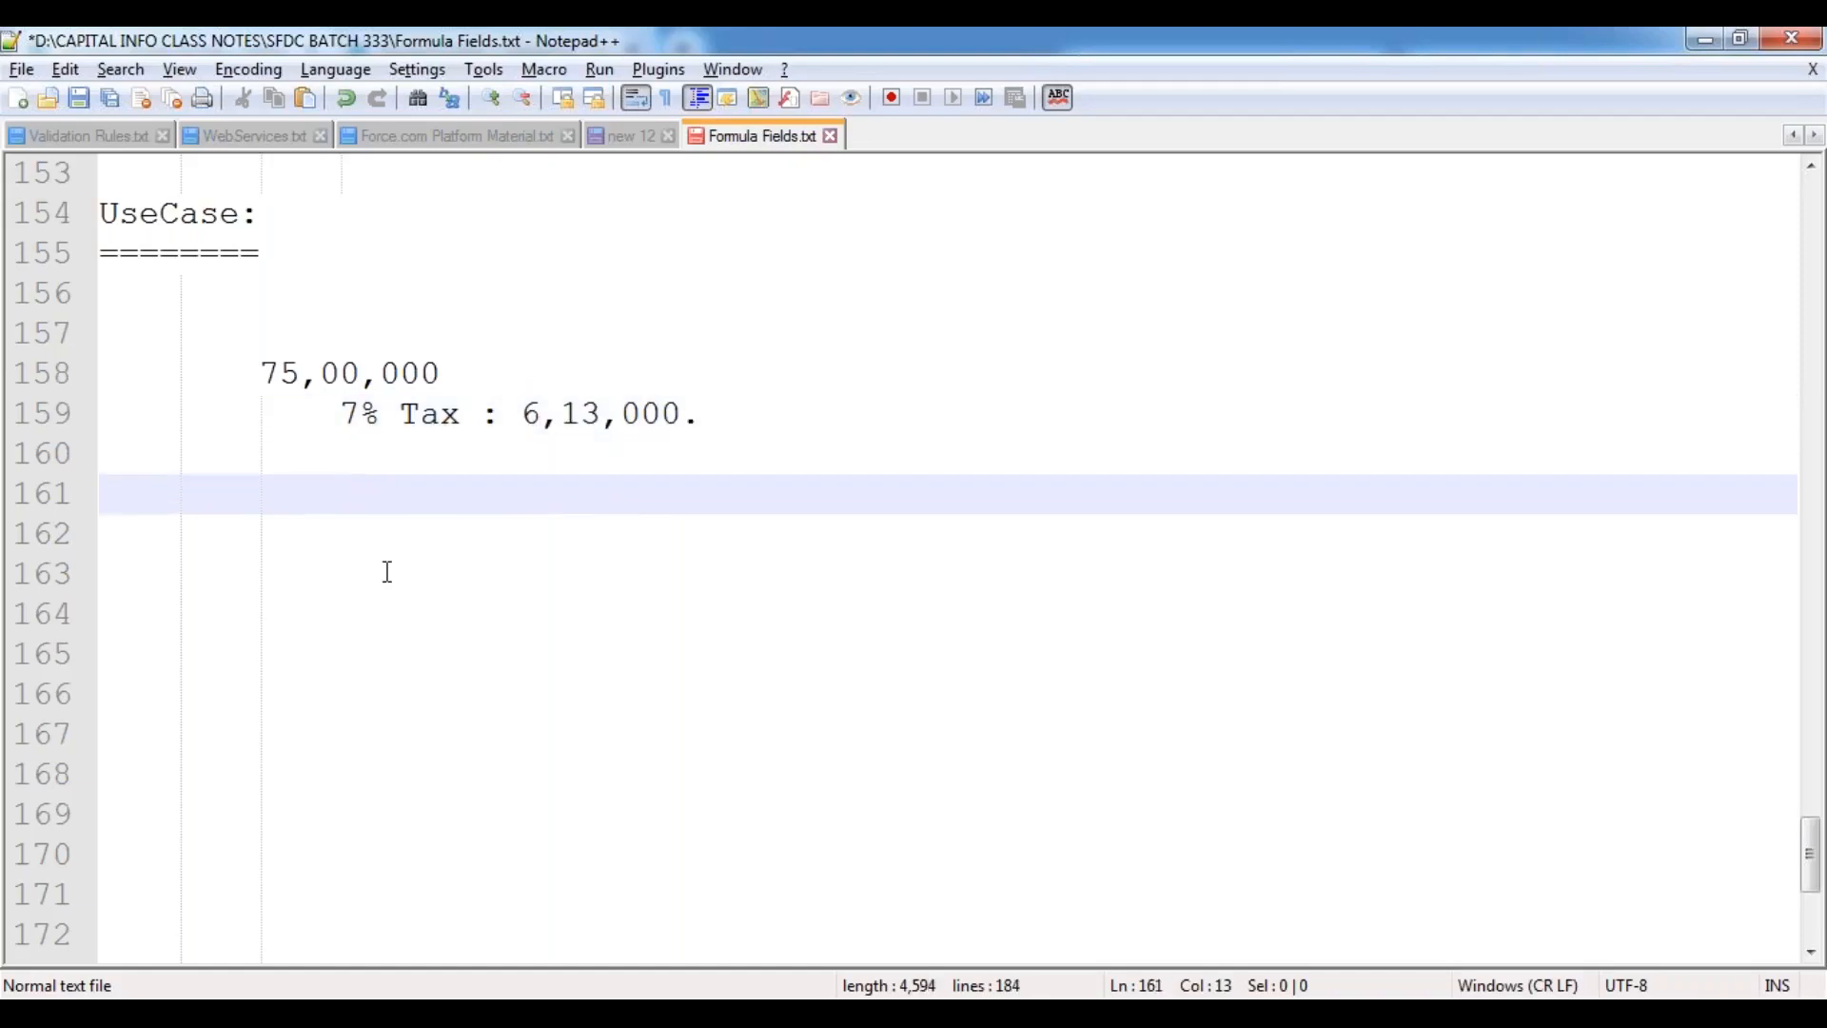
Step: Add the line "Remaining Amount : Revenue - Tax =" below the tax line
{"action": "type", "text": "Reamining"}
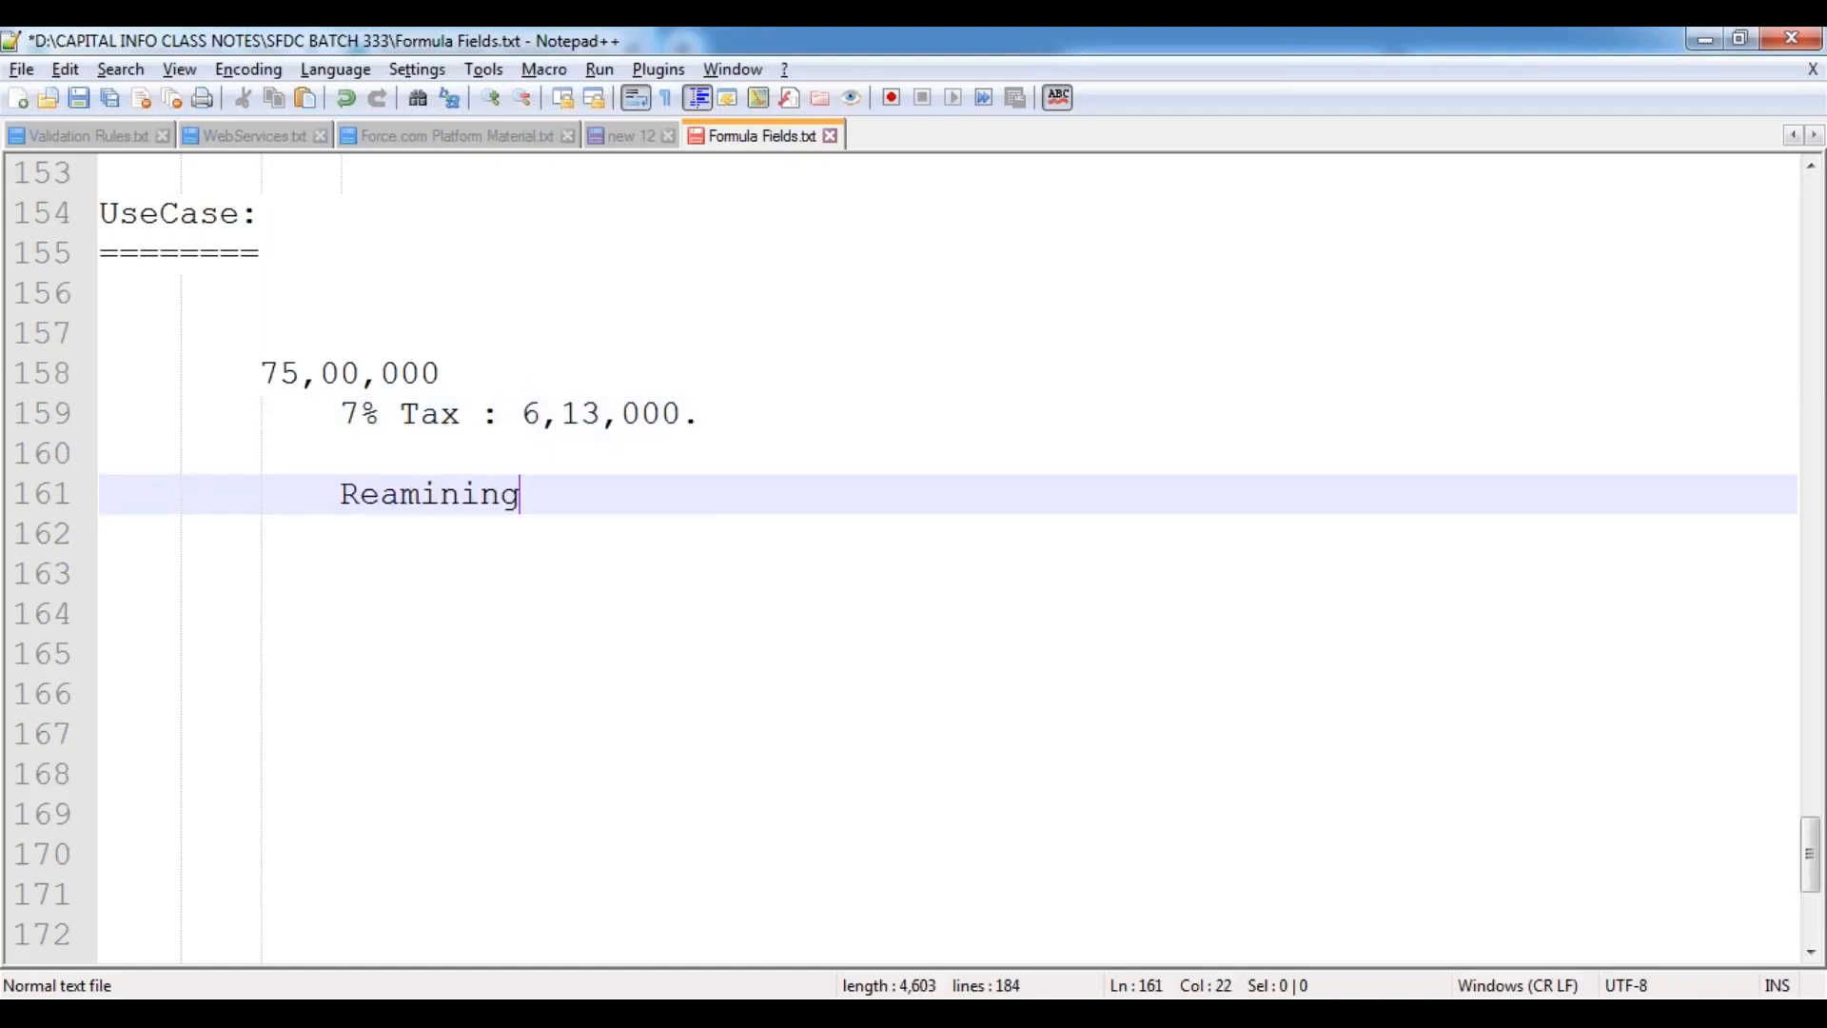
{"action": "key", "text": "BackSpace"}
{"action": "key", "text": "BackSpace"}
{"action": "key", "text": "BackSpace"}
{"action": "key", "text": "BackSpace"}
{"action": "key", "text": "BackSpace"}
{"action": "key", "text": "BackSpace"}
{"action": "key", "text": "BackSpace"}
{"action": "key", "text": "BackSpace"}
{"action": "type", "text": "maining Amount : "}
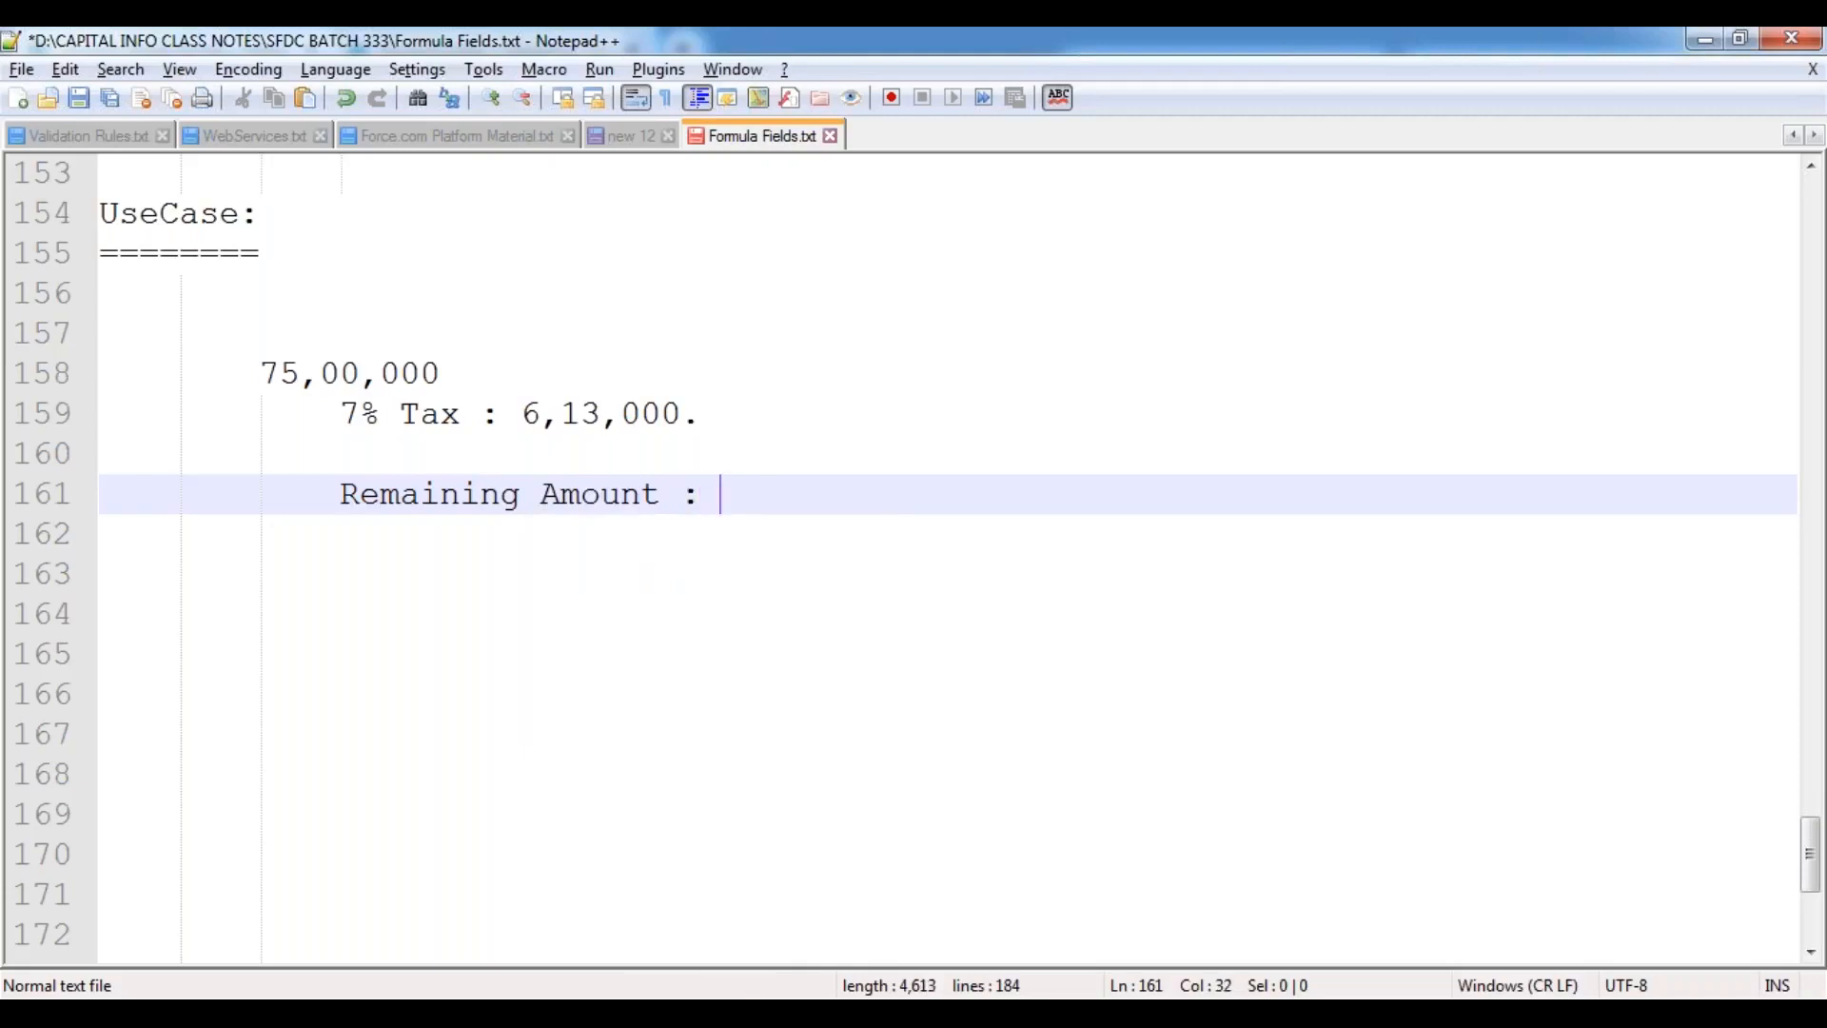
{"action": "type", "text": "Revenue - S"}
{"action": "type", "text": "e"}
{"action": "key", "text": "BackSpace"}
{"action": "key", "text": "BackSpace"}
{"action": "type", "text": "Tax"}
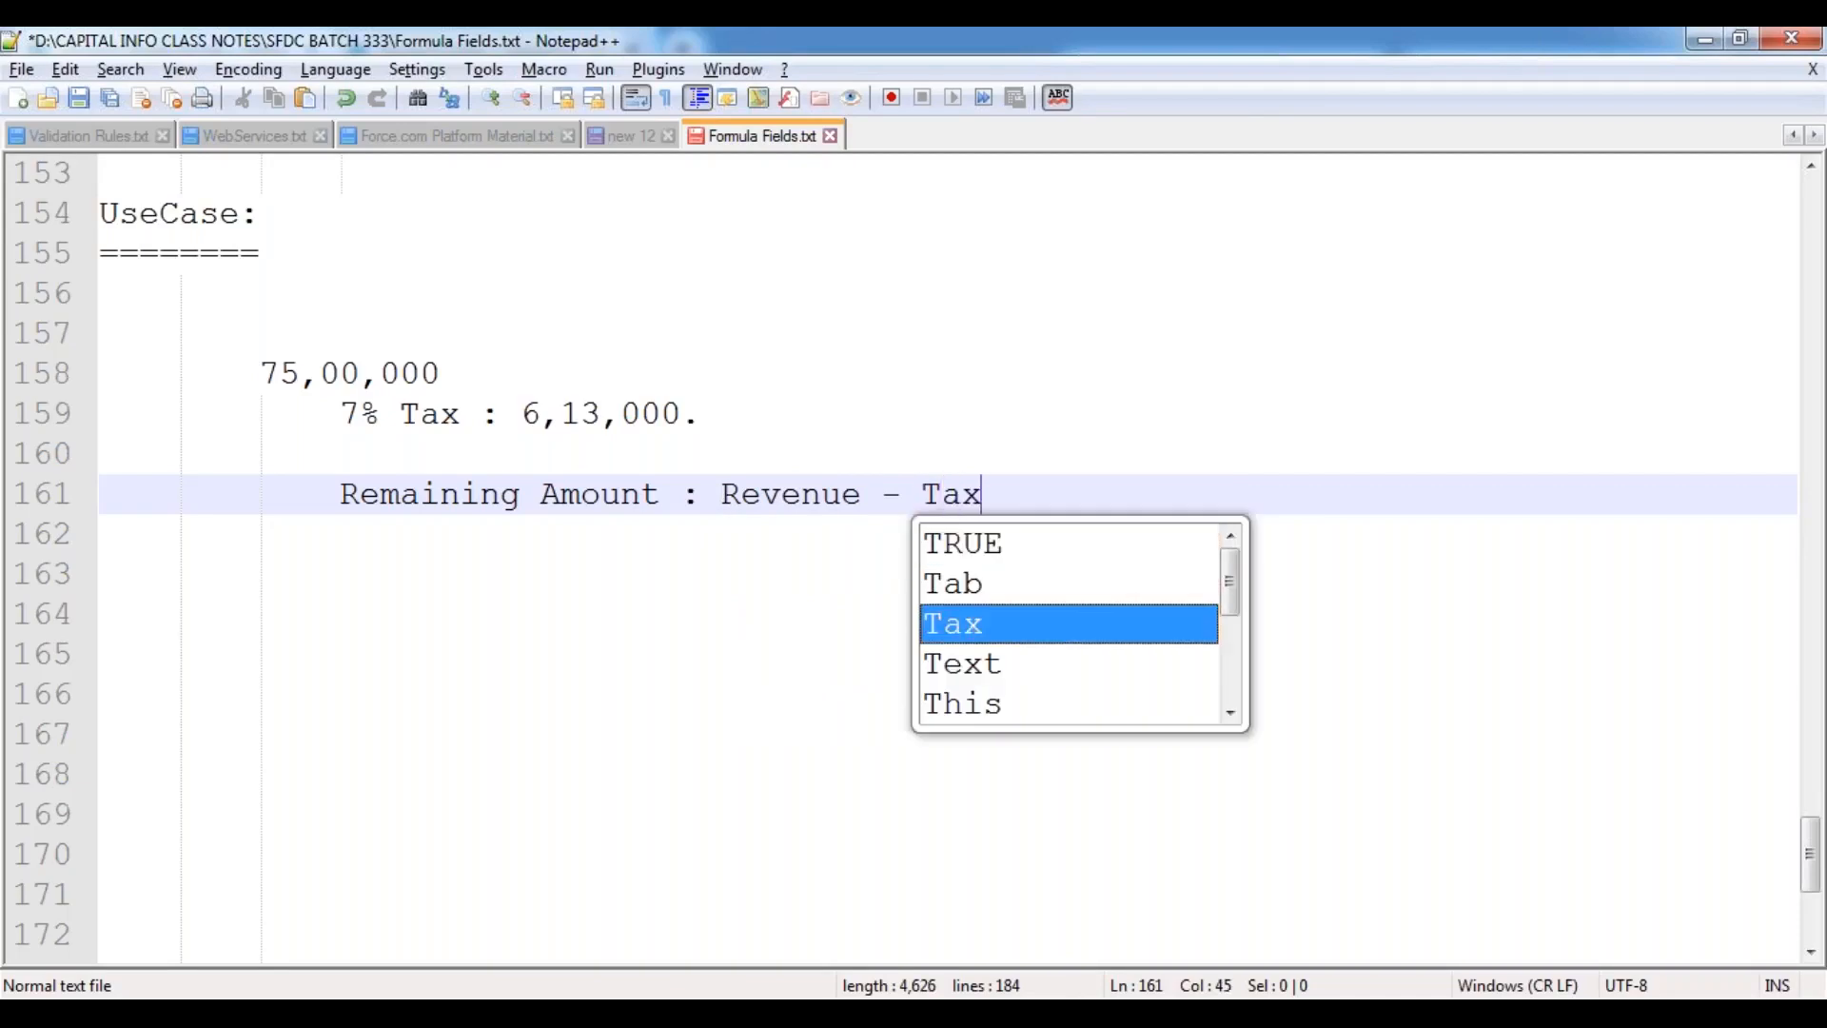
{"action": "key", "text": "Escape"}
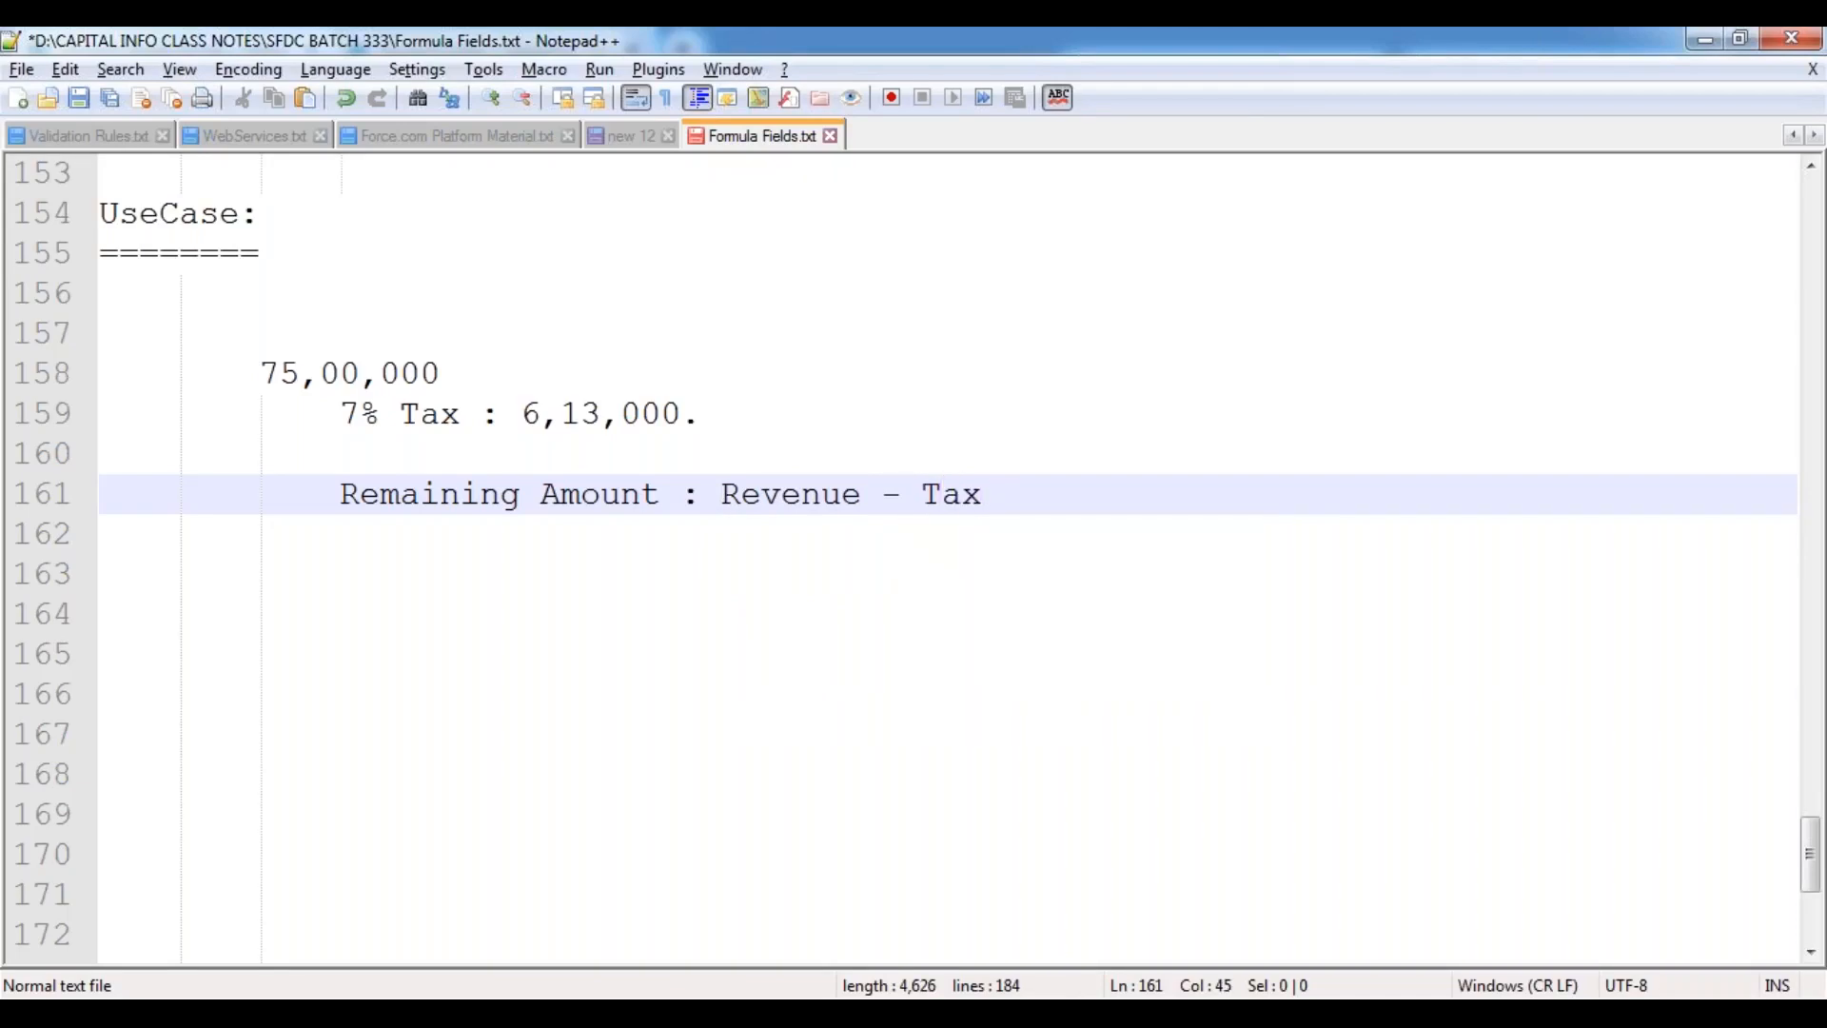
{"action": "type", "text": "="}
Step: Change "Tax" to "ServiceTax" in the Remaining Amount line
{"action": "double_click", "coordinate": [947, 490]}
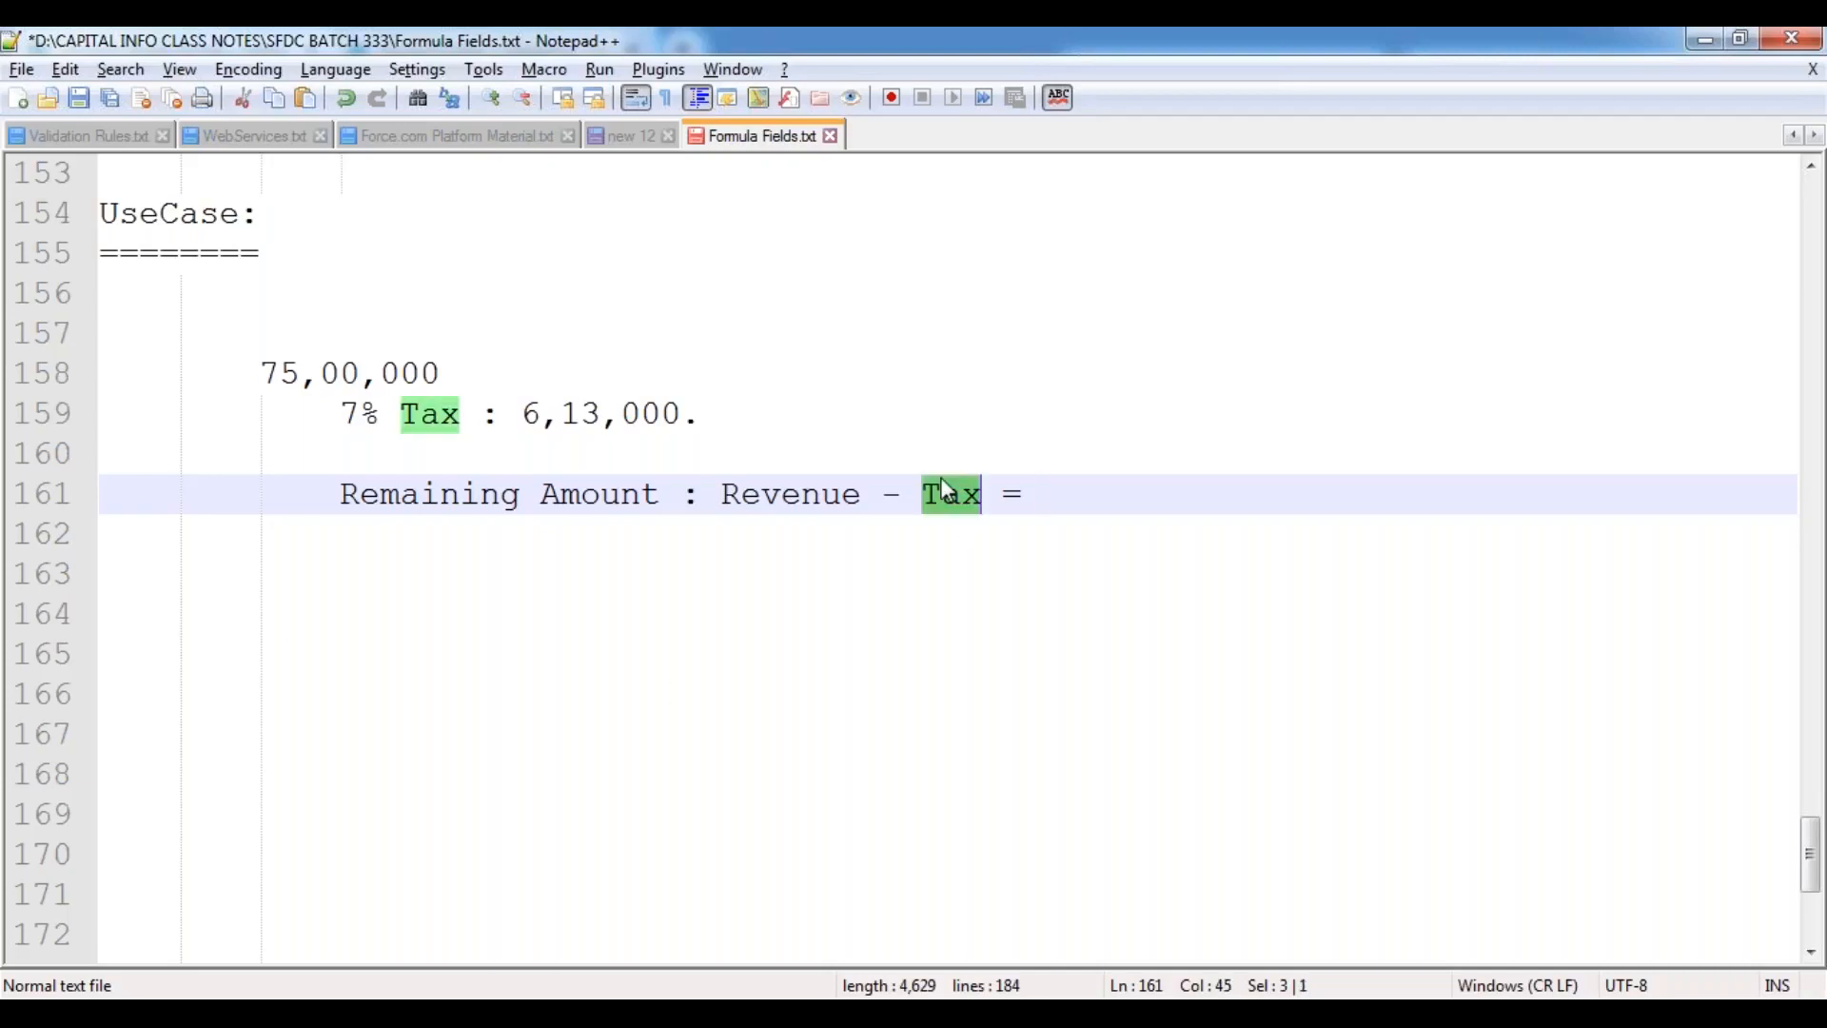
{"action": "scroll", "coordinate": [717, 461], "scroll_direction": "up", "scroll_amount": 4}
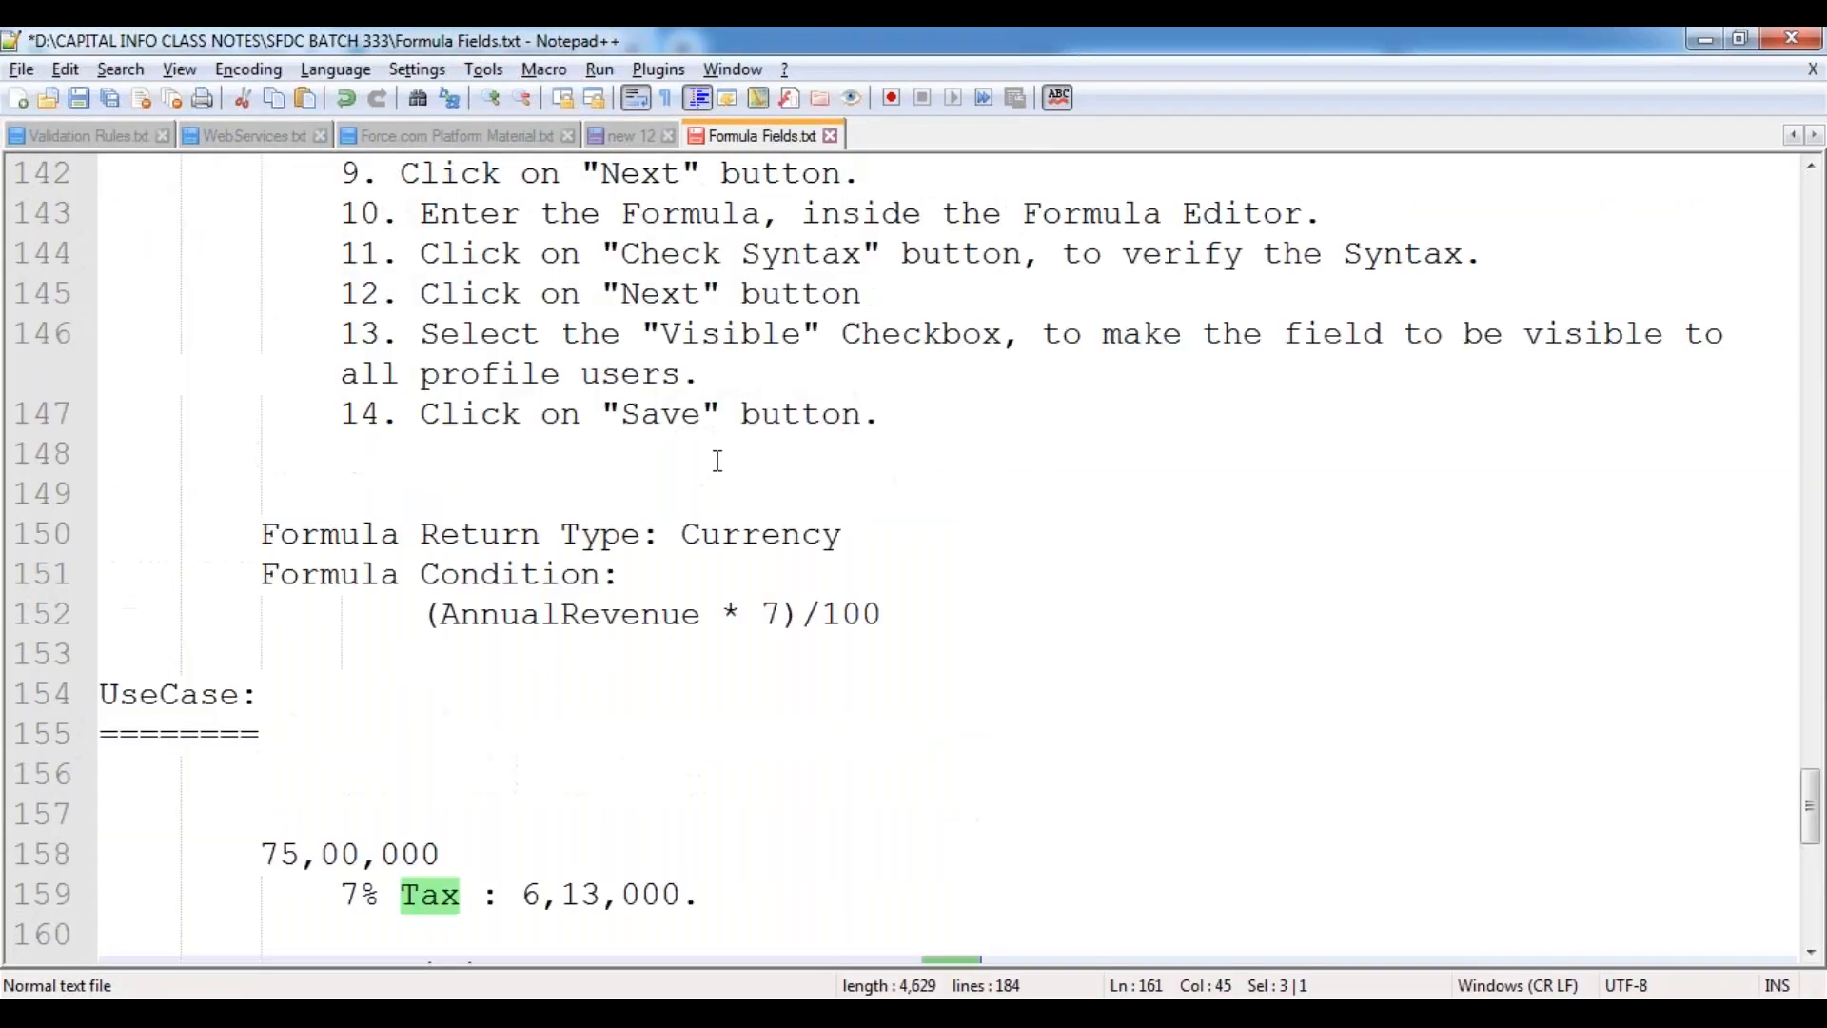
{"action": "scroll", "coordinate": [717, 460], "scroll_direction": "up", "scroll_amount": 6}
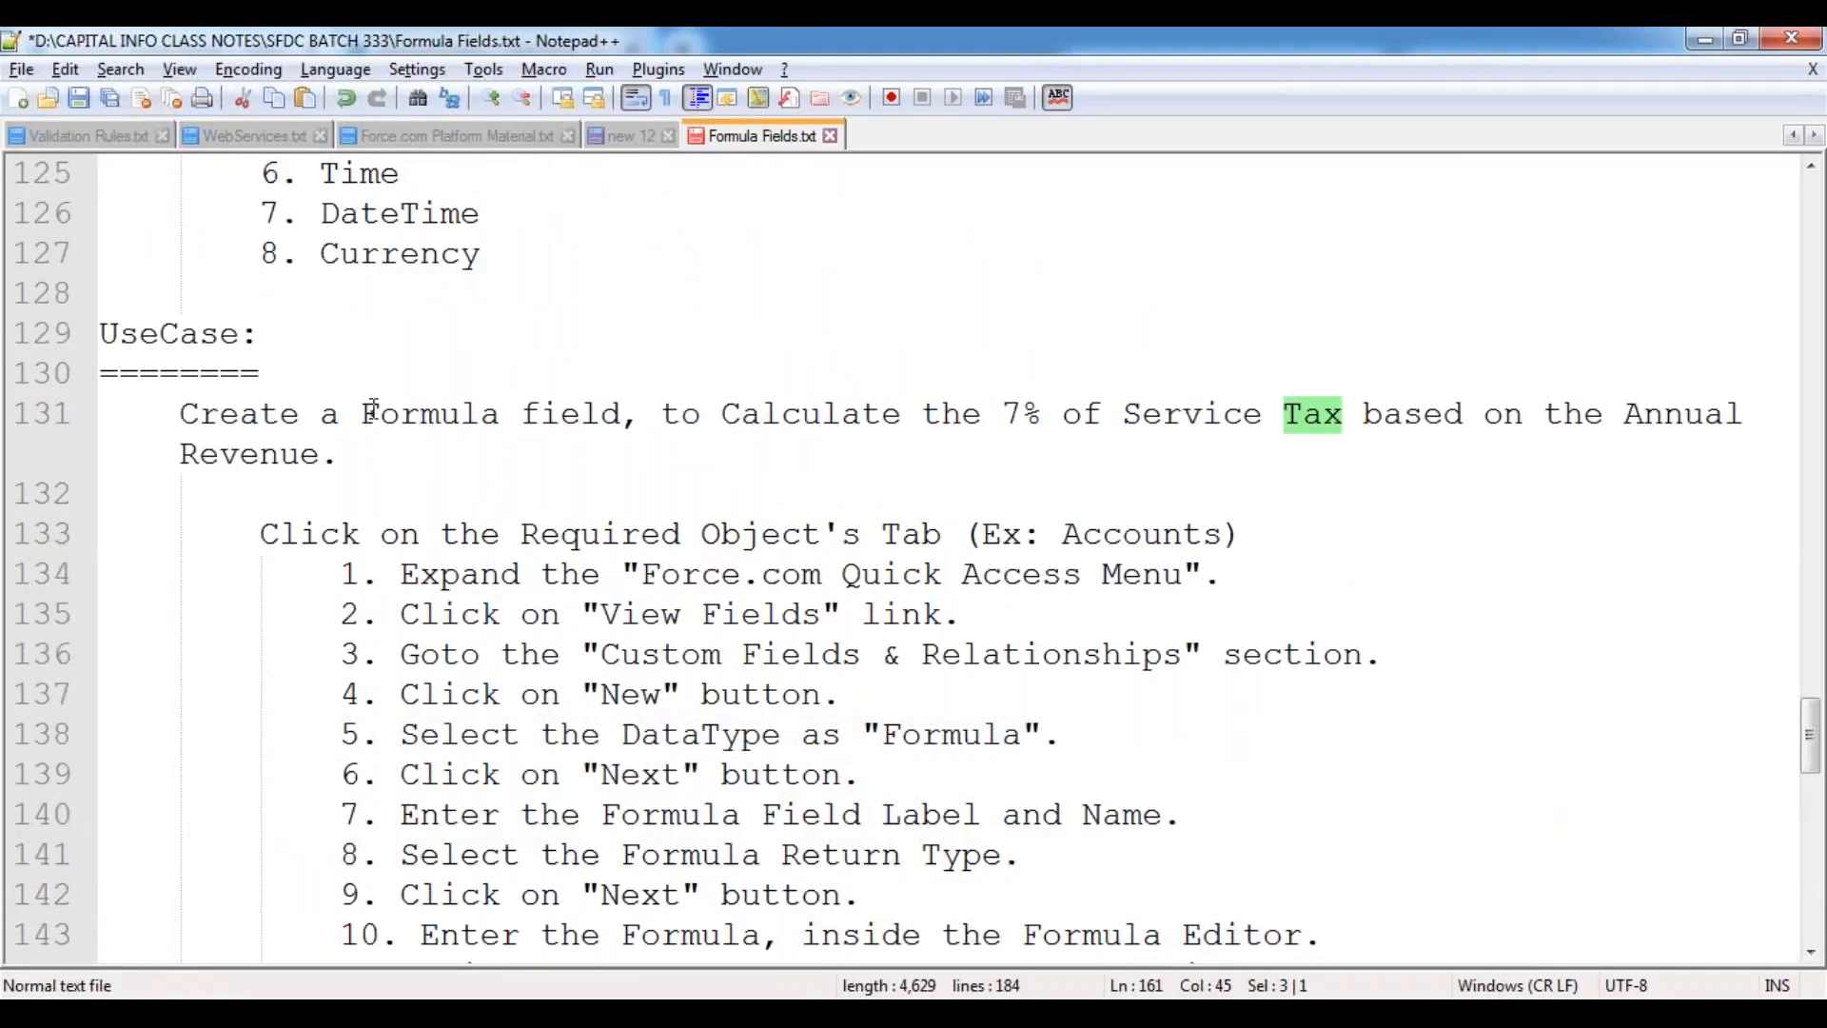
{"action": "left_click_drag", "start_coordinate": [363, 413], "coordinate": [630, 413]}
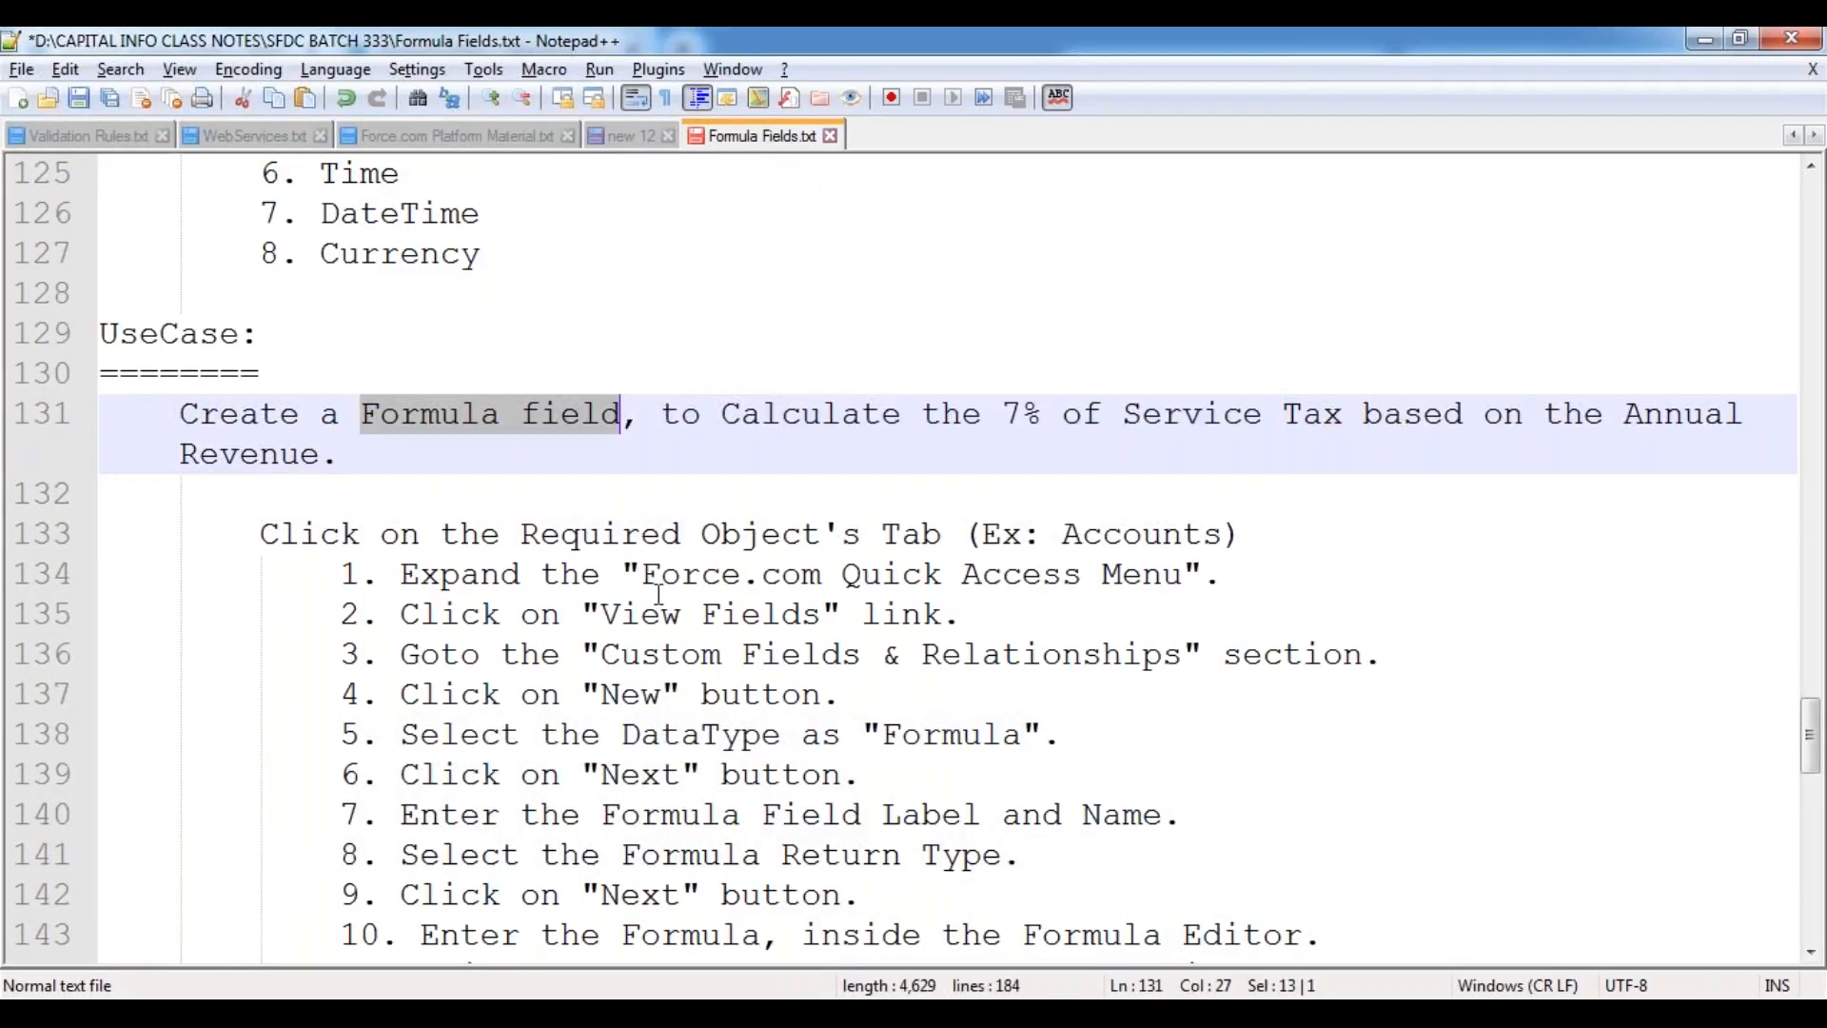
{"action": "scroll", "coordinate": [660, 593], "scroll_direction": "down", "scroll_amount": 9}
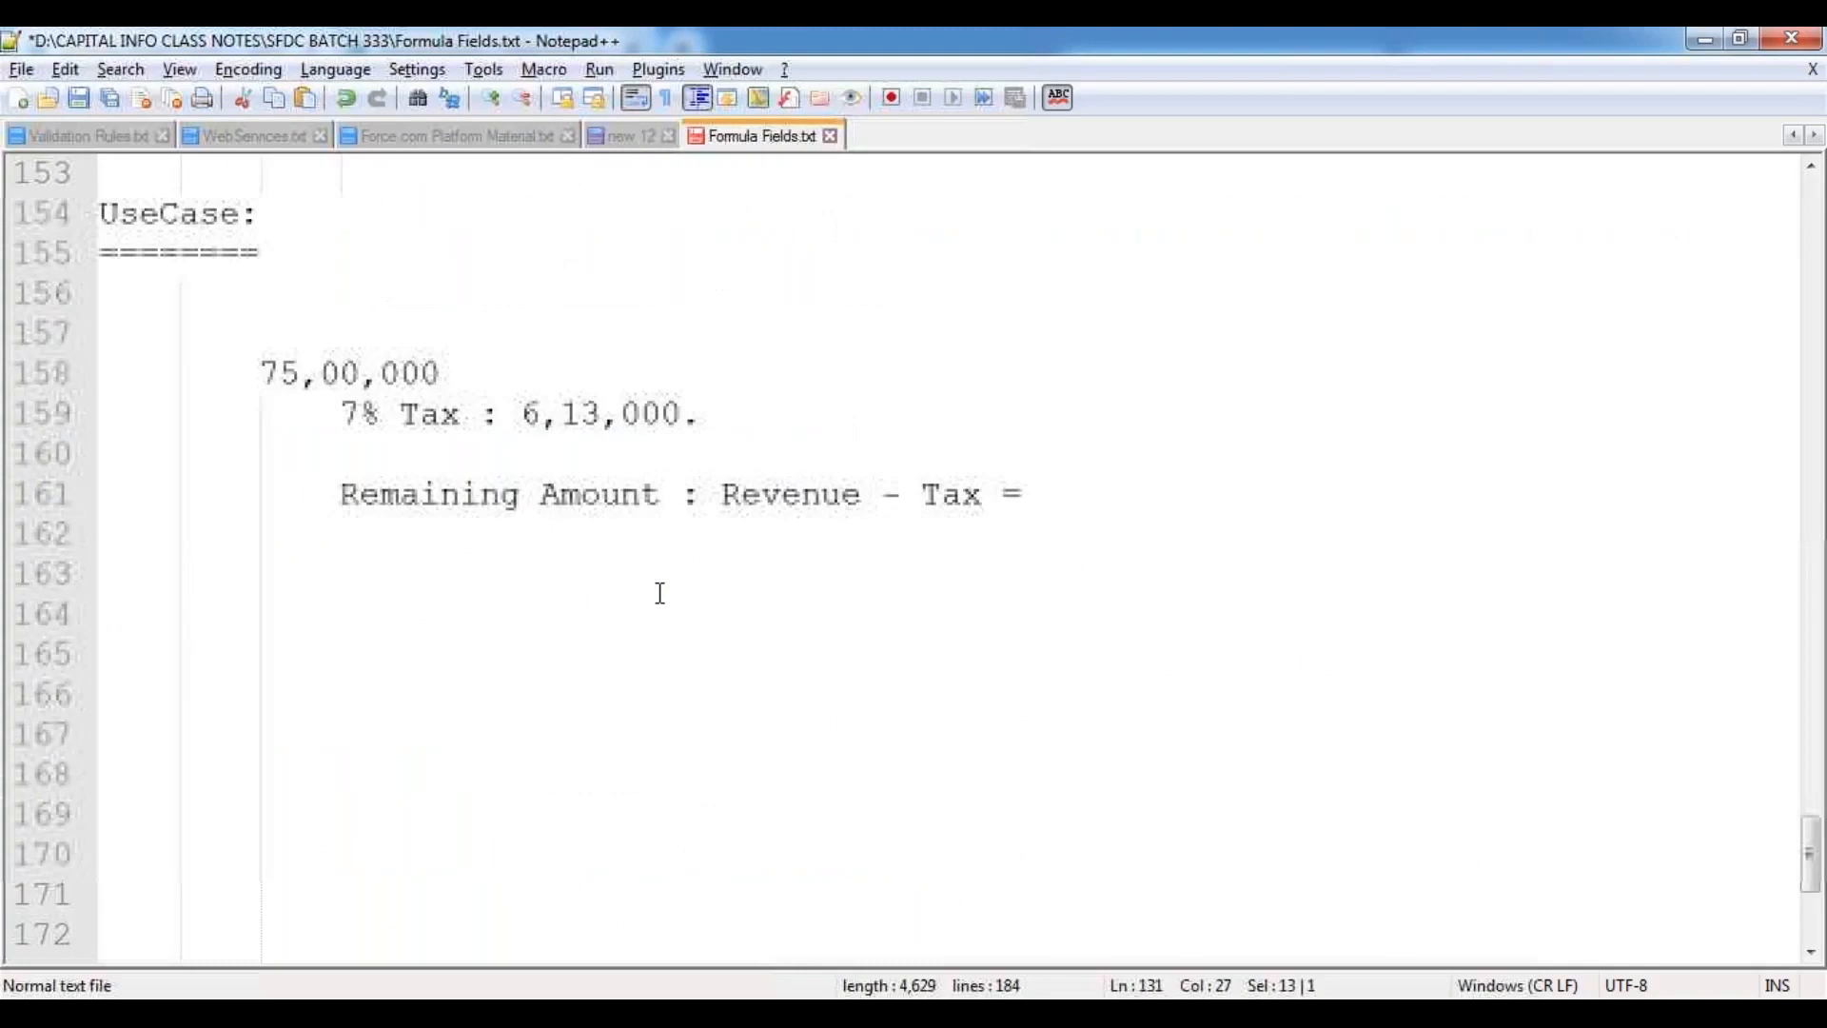
{"action": "double_click", "coordinate": [780, 496]}
{"action": "left_click", "coordinate": [939, 496]}
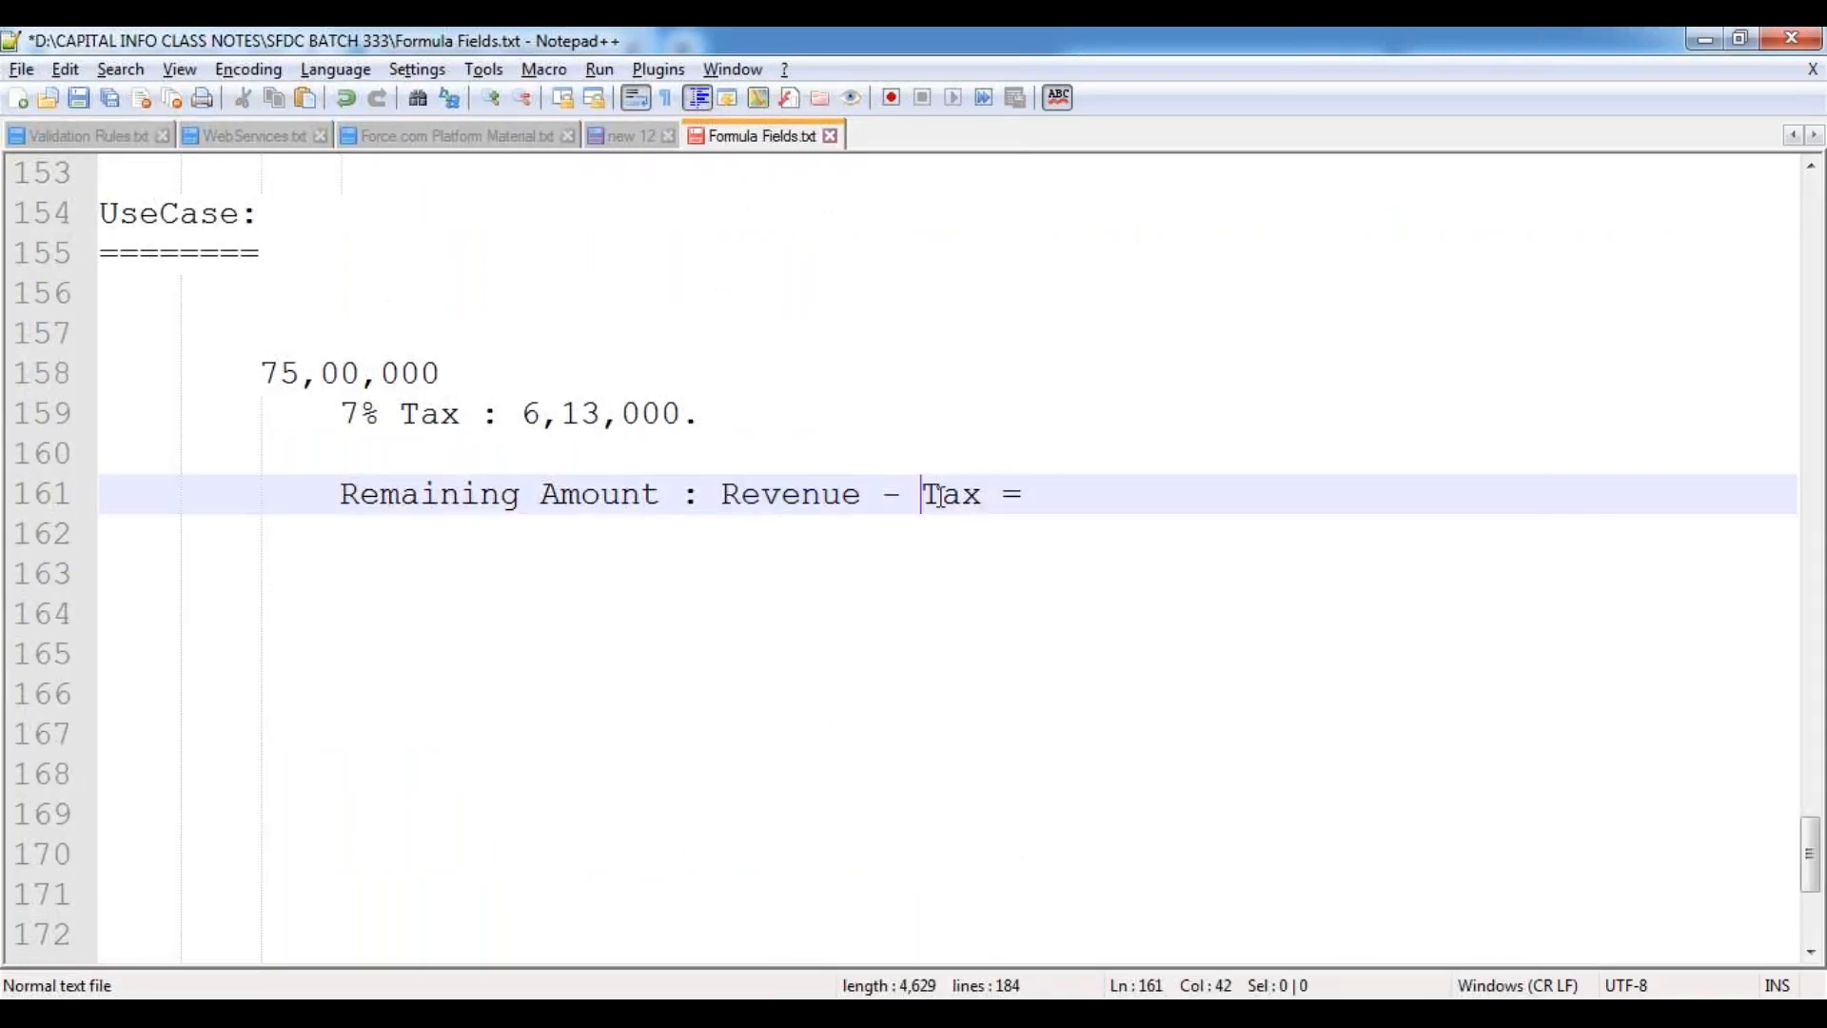
{"action": "type", "text": "Servie"}
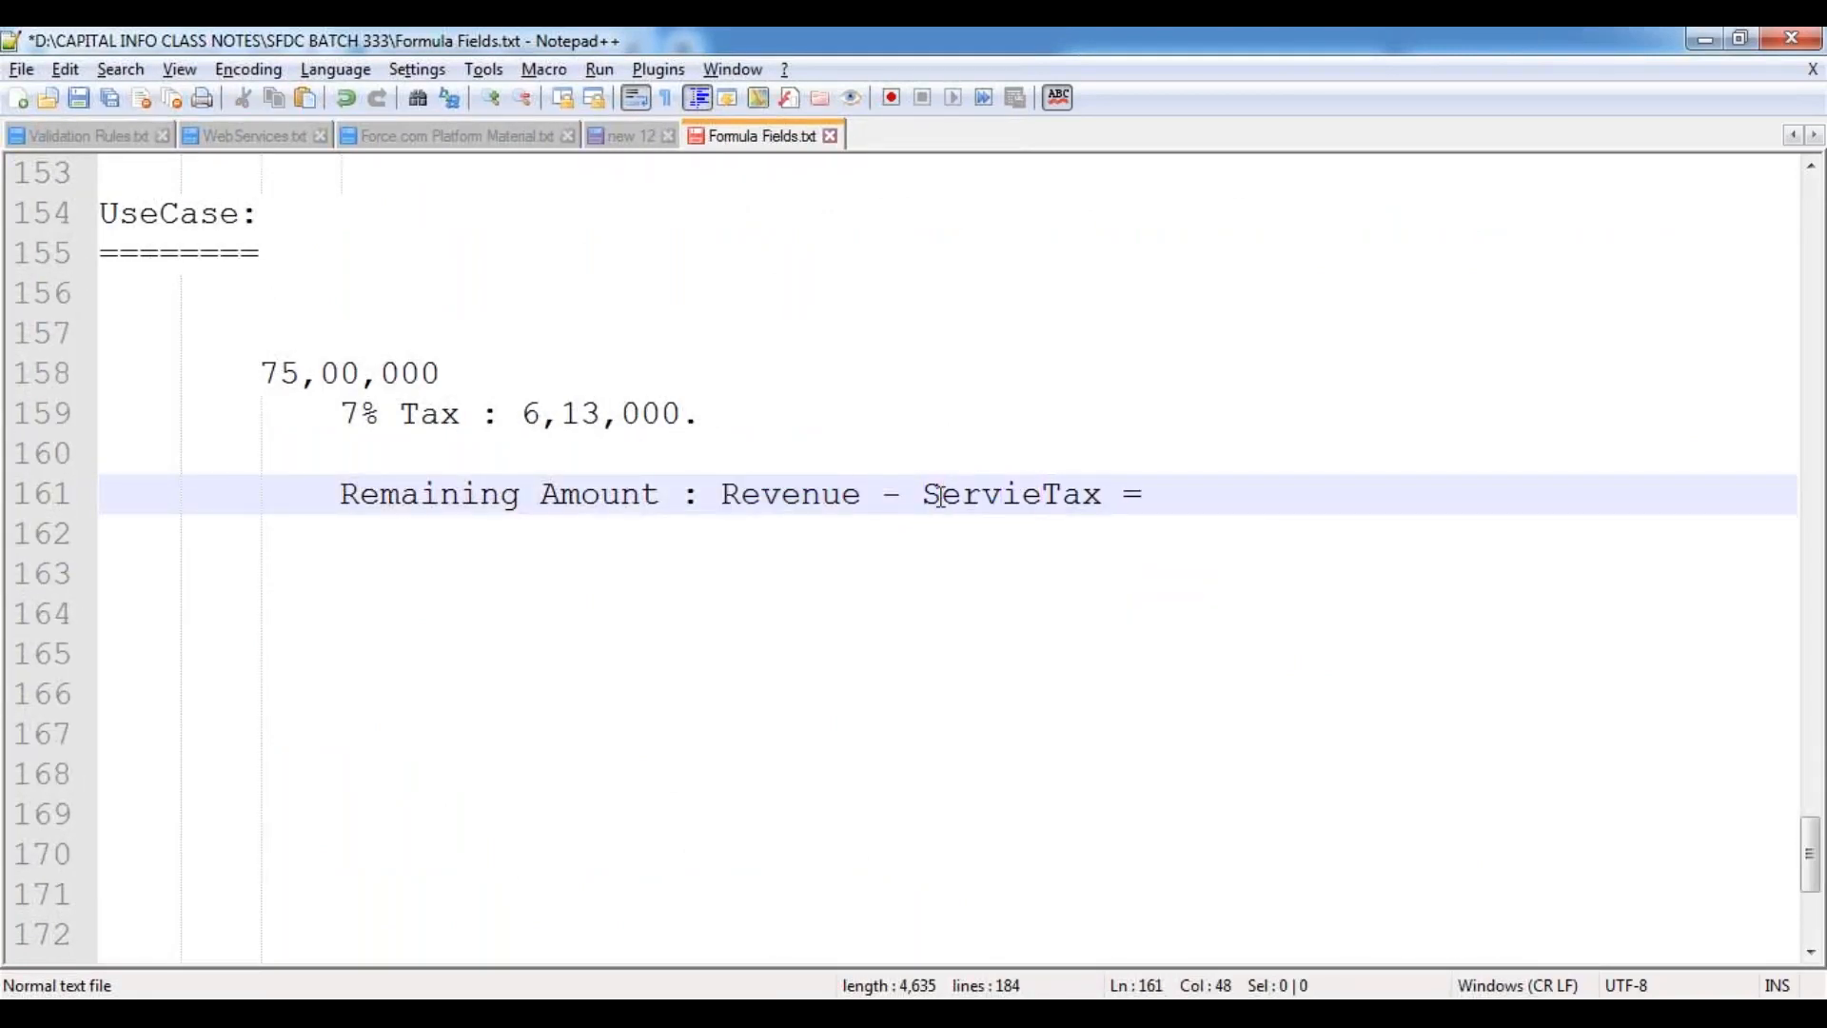
{"action": "key", "text": "BackSpace"}
{"action": "type", "text": "ce"}
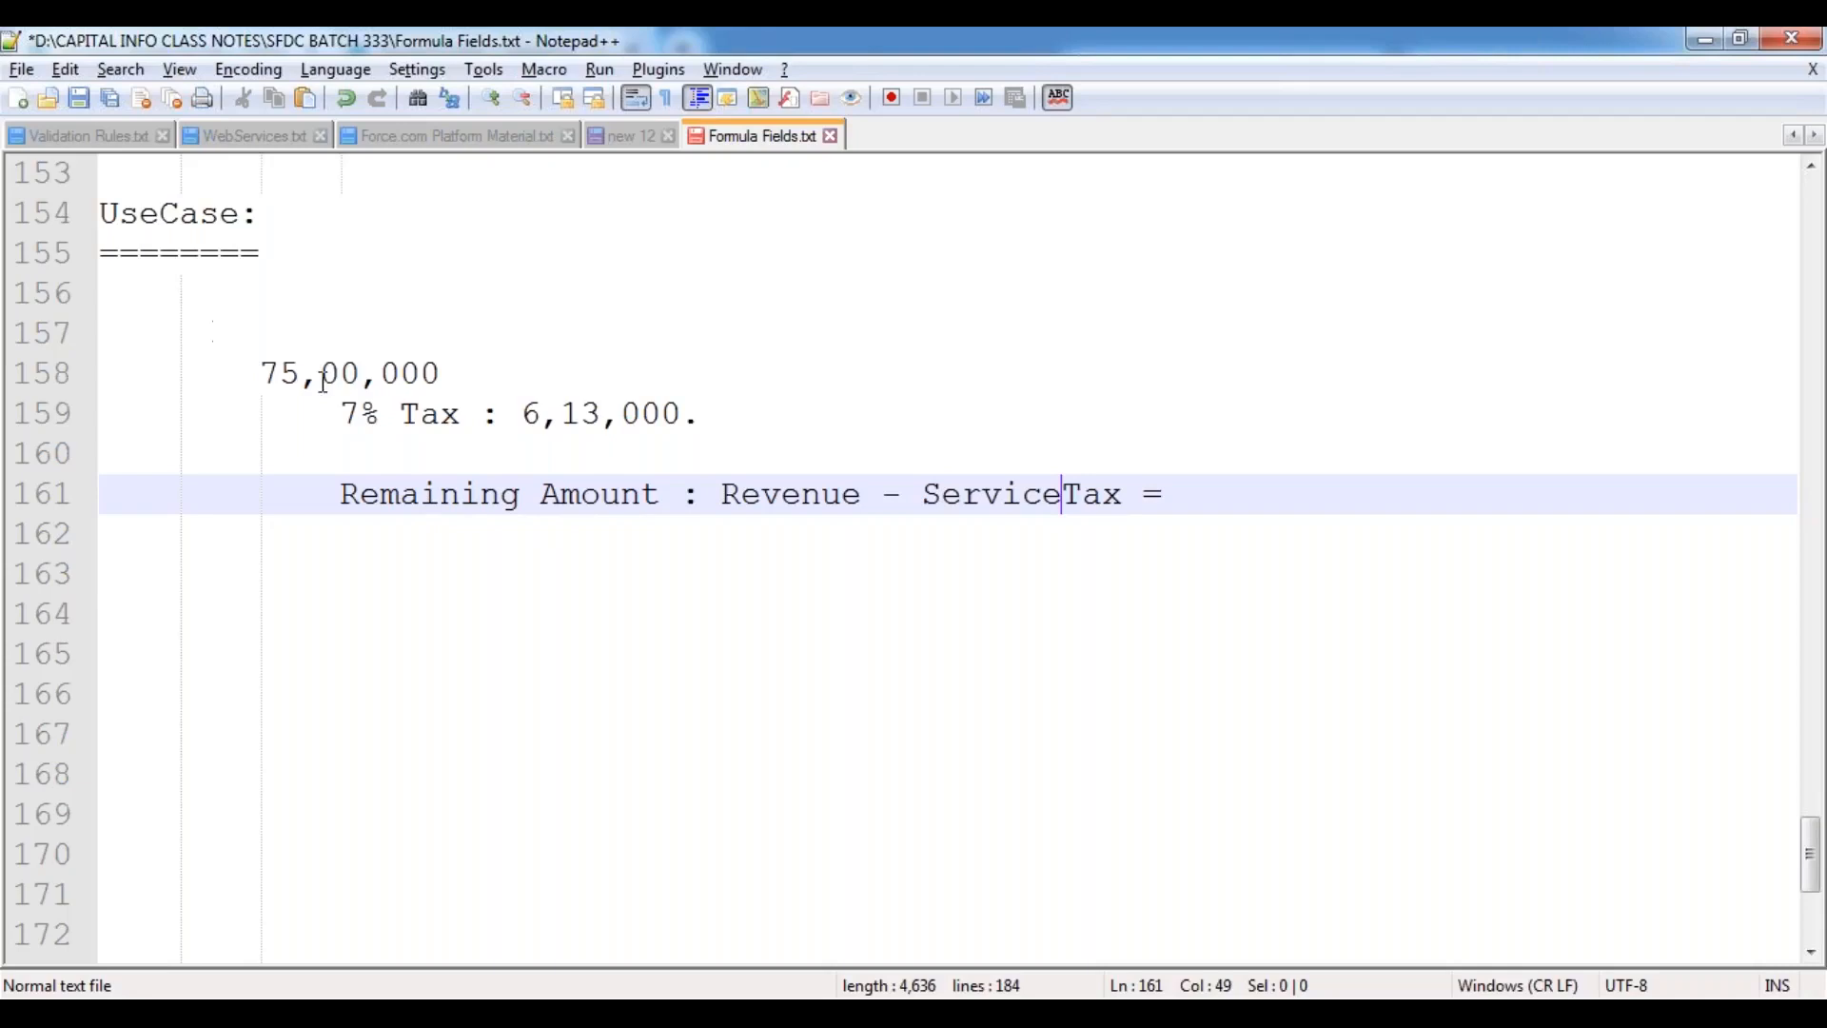
{"action": "left_click_drag", "start_coordinate": [339, 493], "coordinate": [663, 502]}
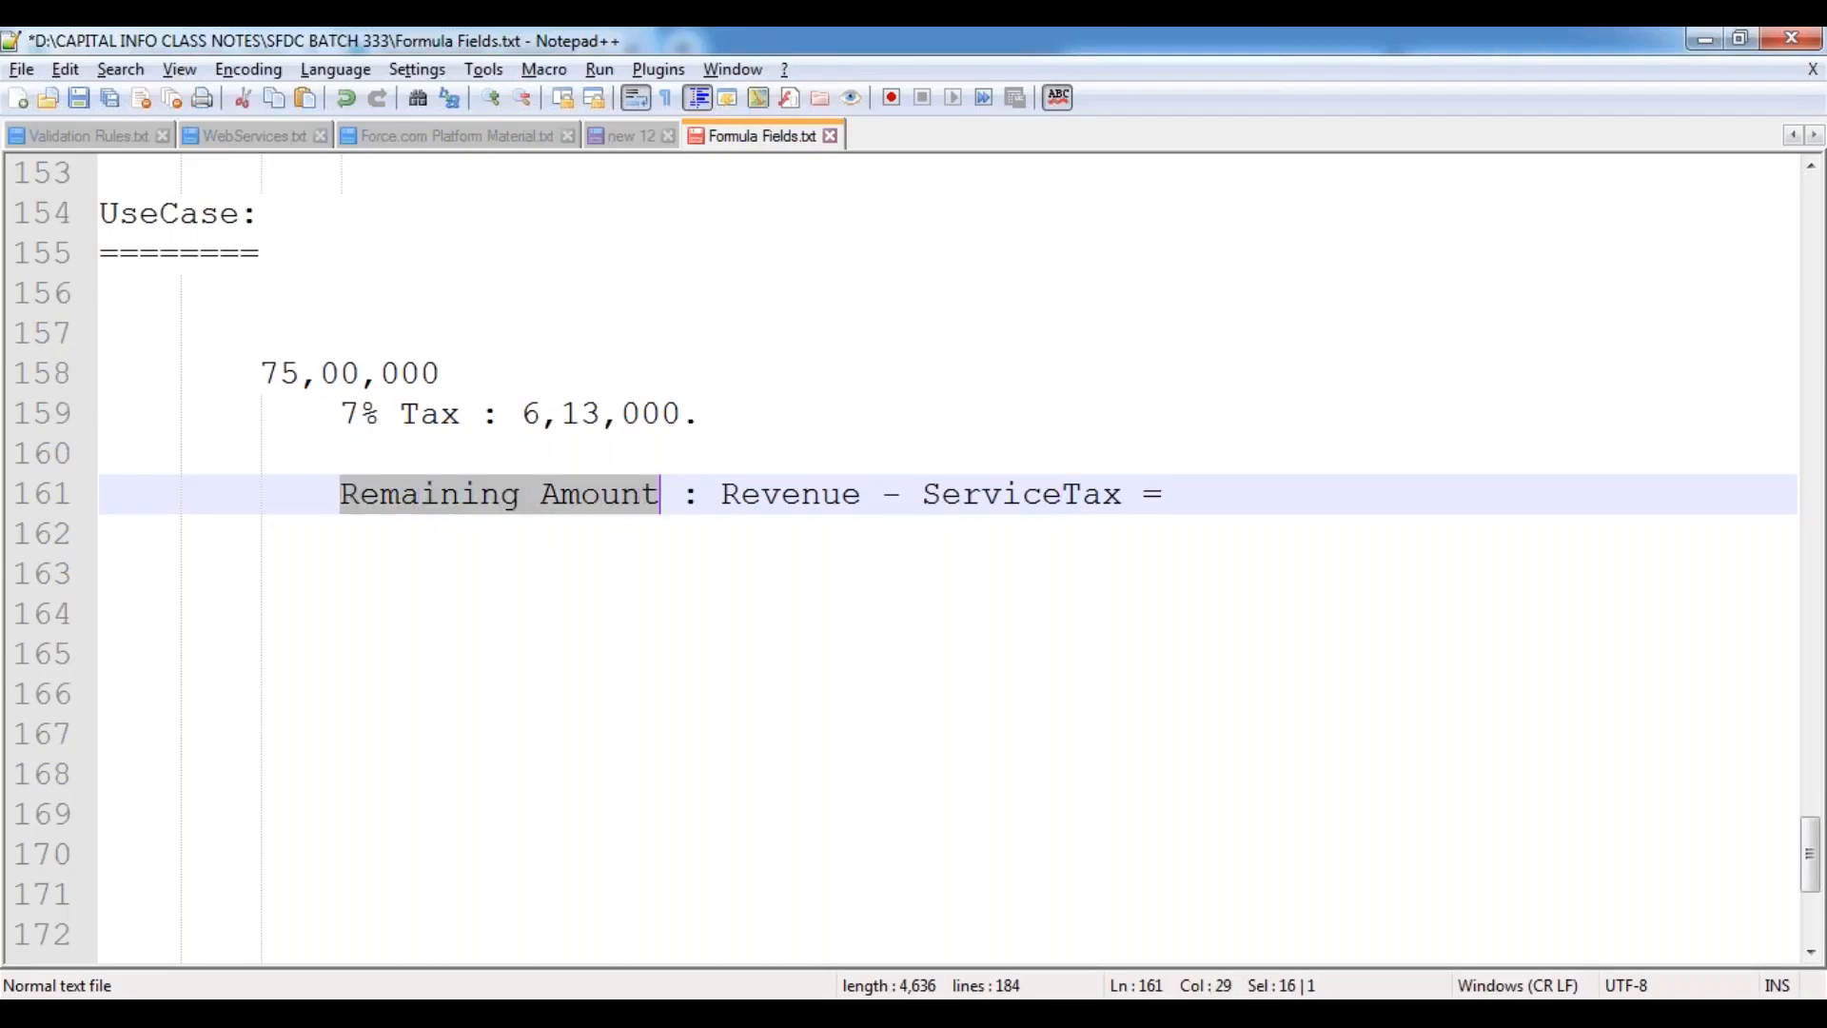
{"action": "double_click", "coordinate": [1103, 495]}
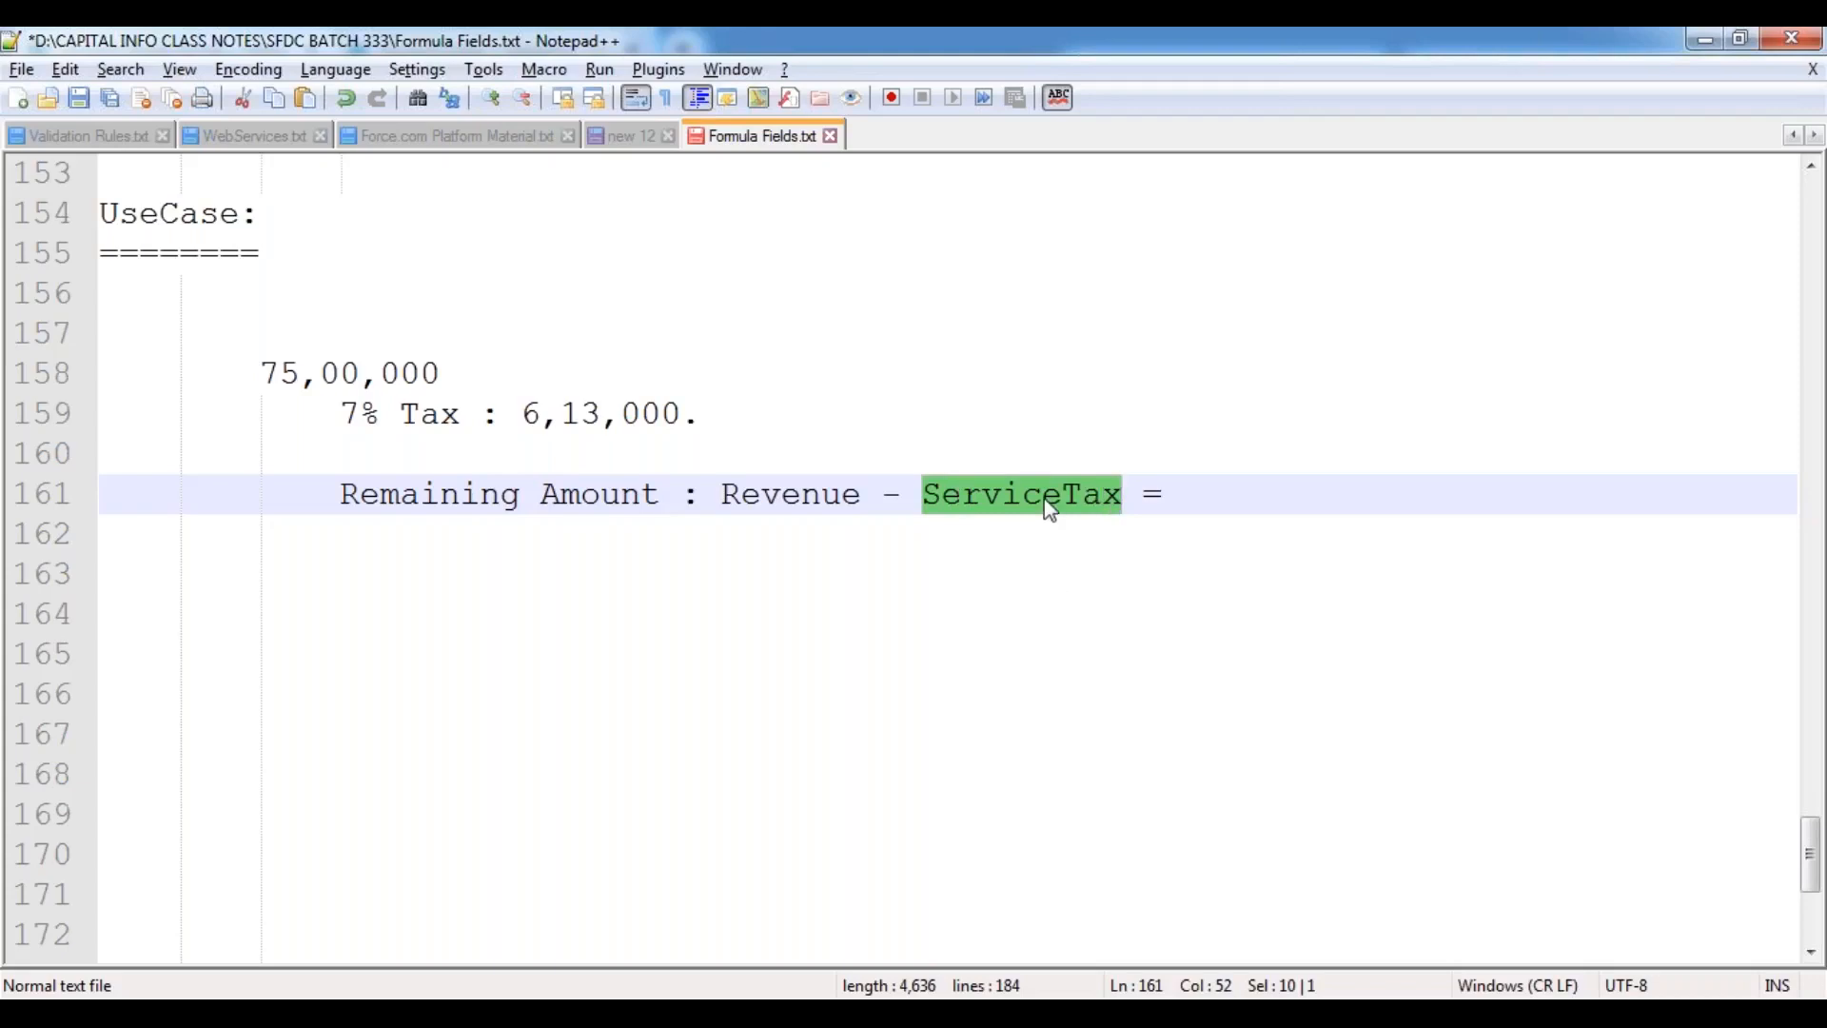
{"action": "left_click", "coordinate": [466, 495]}
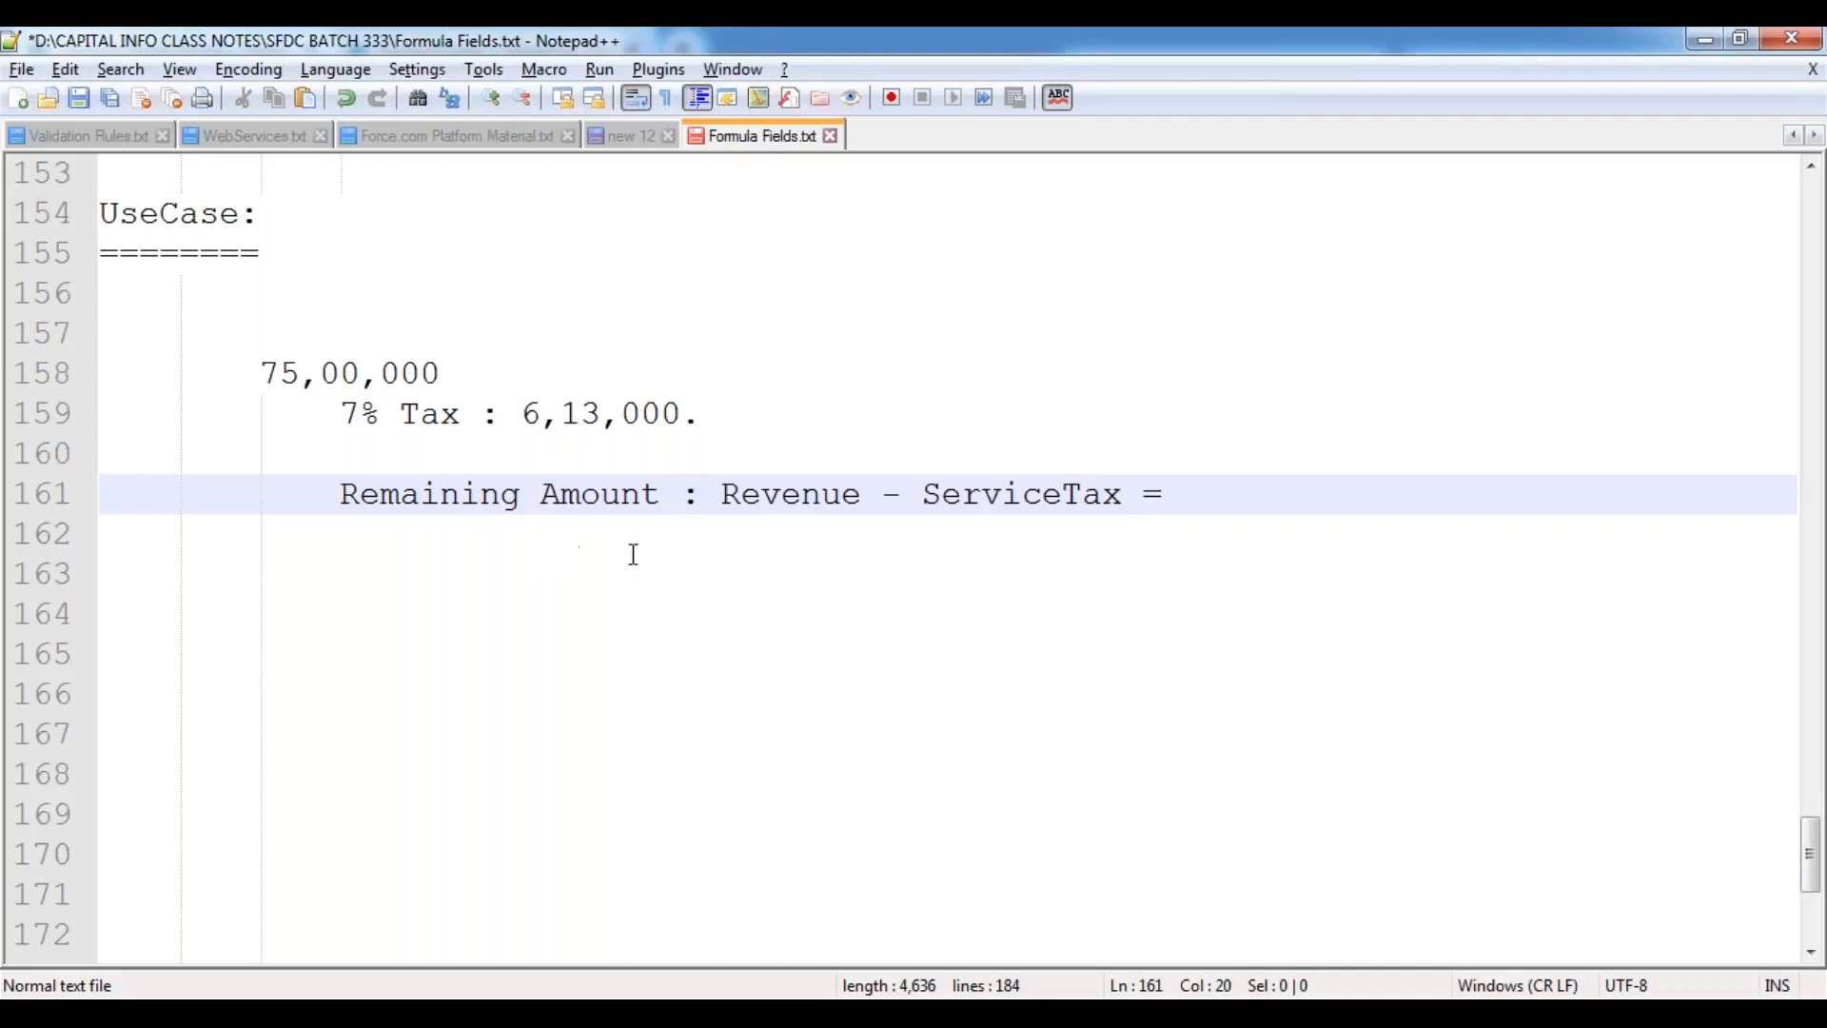
{"action": "left_click", "coordinate": [340, 496]}
{"action": "left_click_drag", "start_coordinate": [340, 496], "coordinate": [664, 495]}
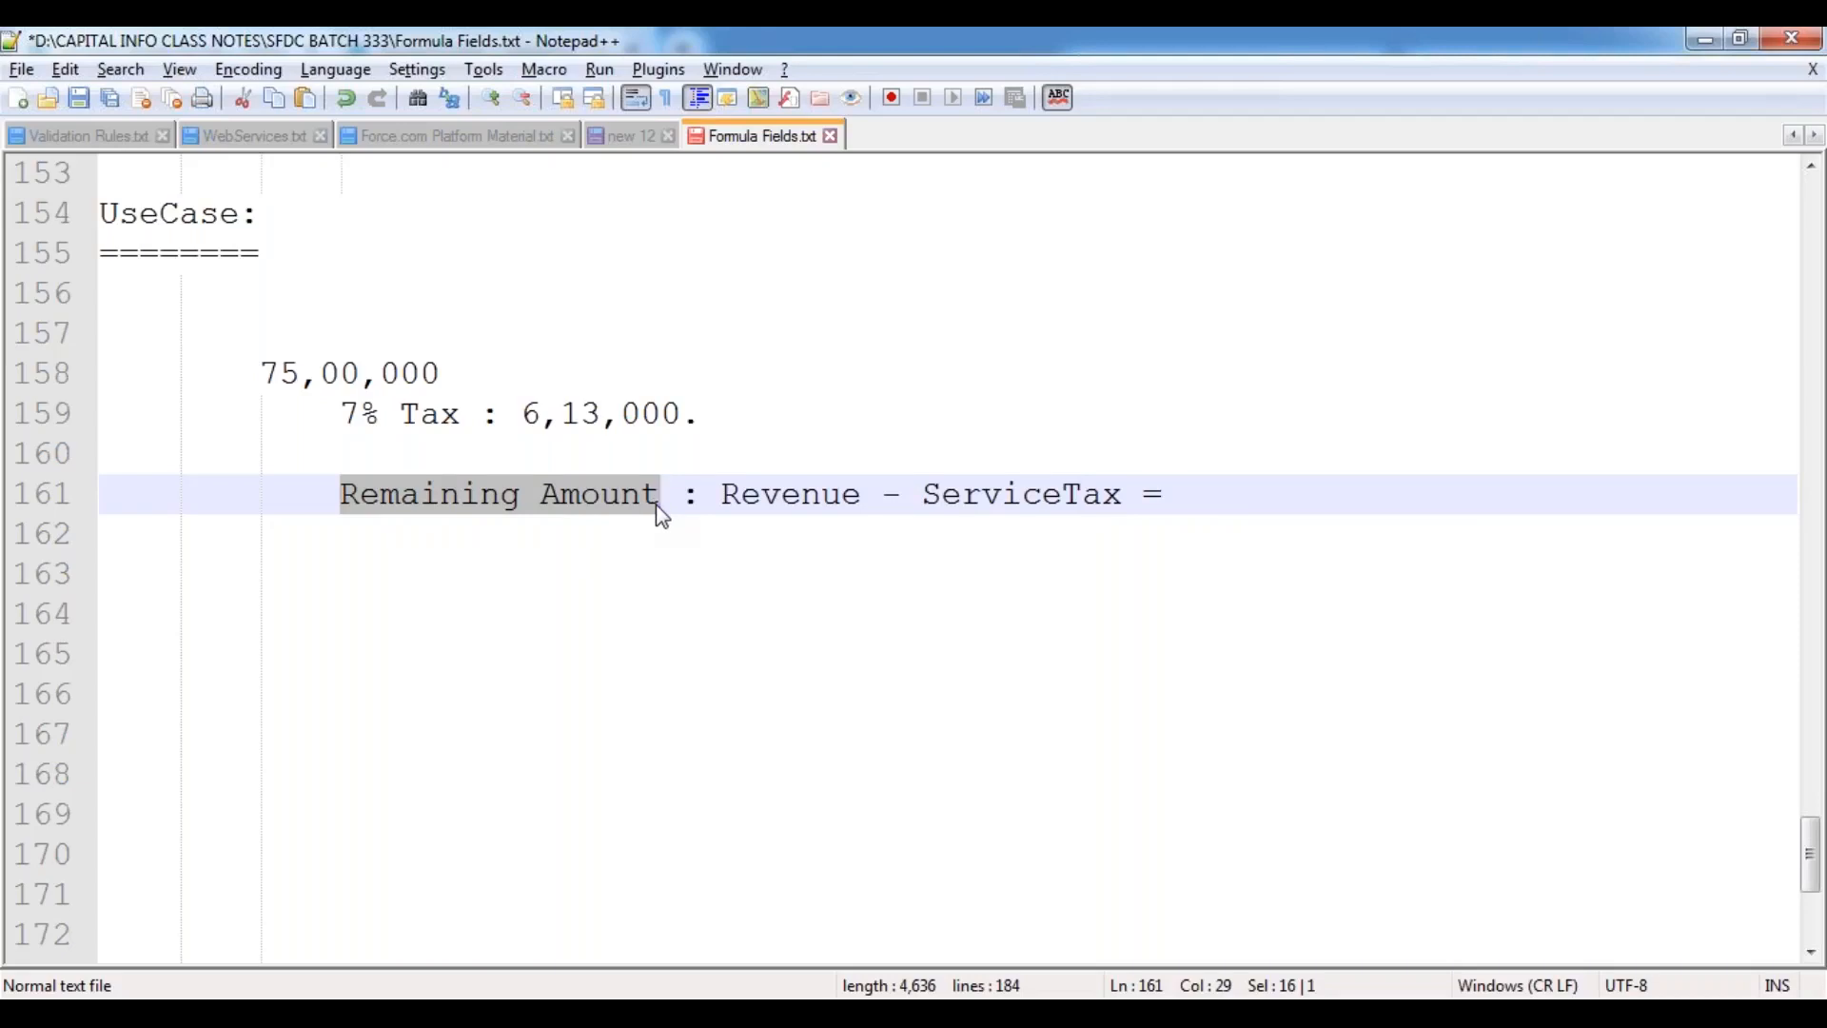
{"action": "double_click", "coordinate": [805, 493]}
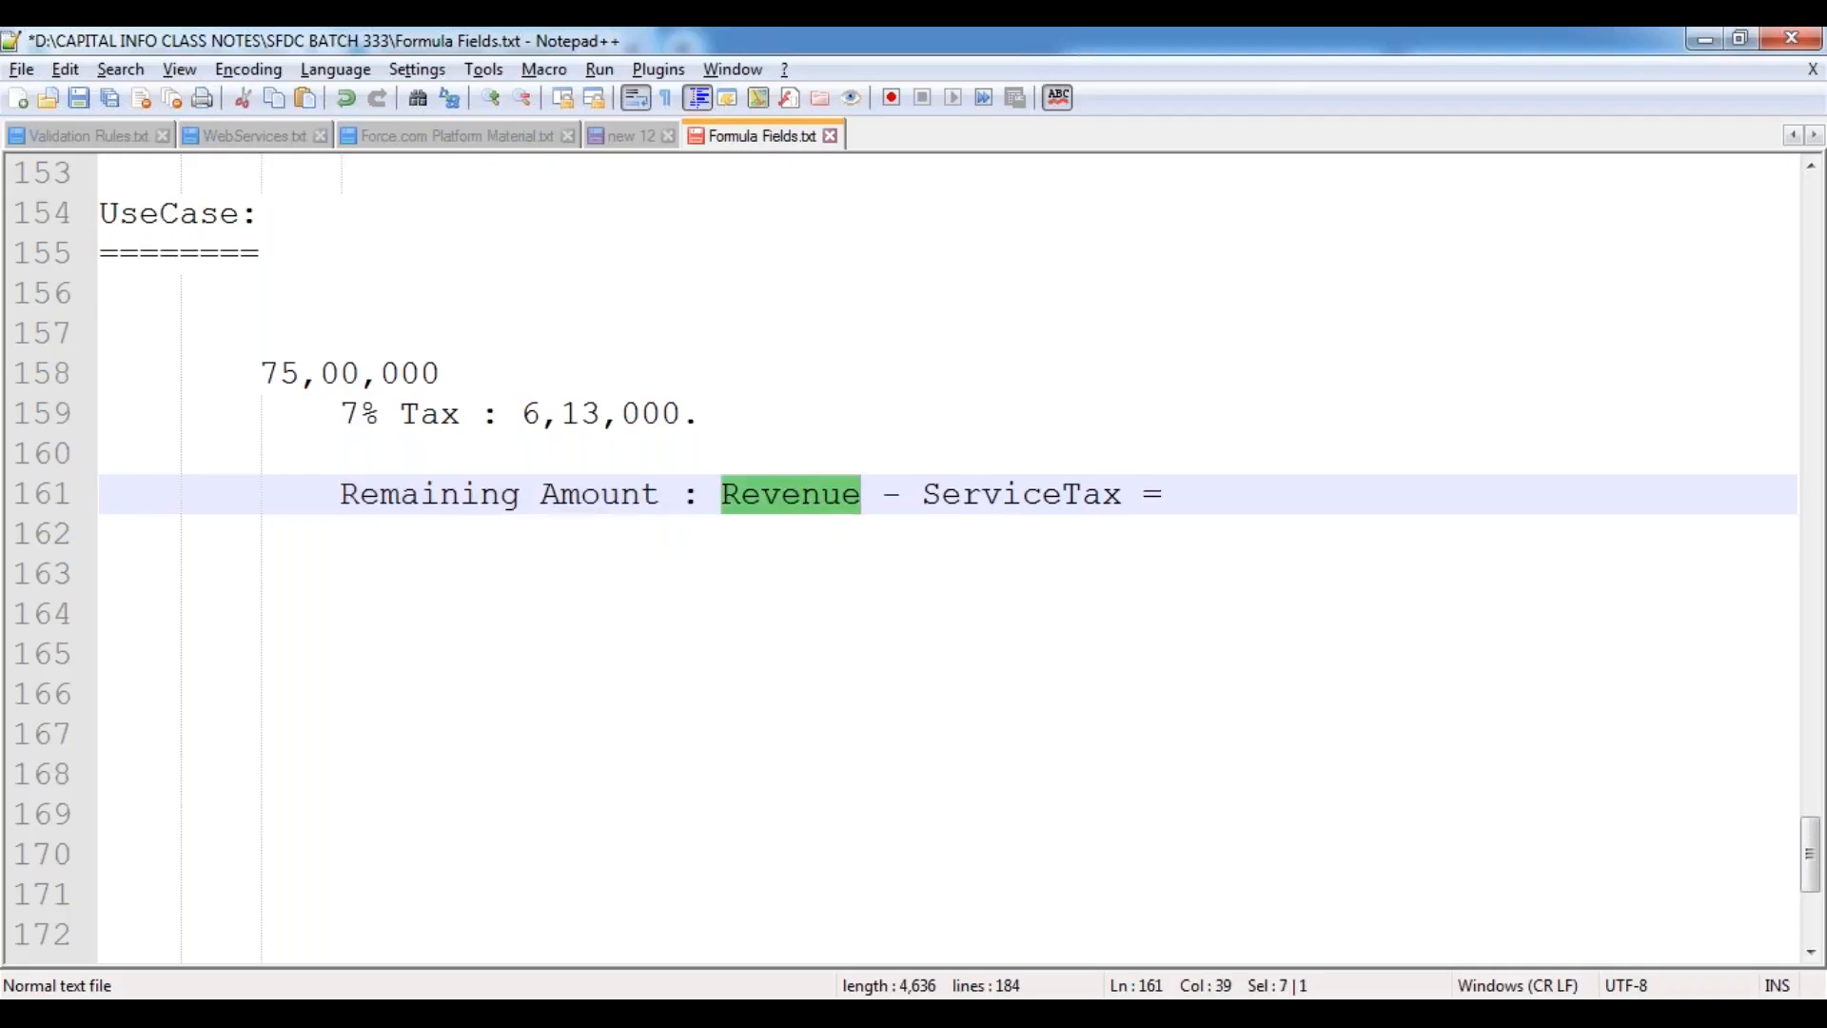
{"action": "double_click", "coordinate": [1021, 503]}
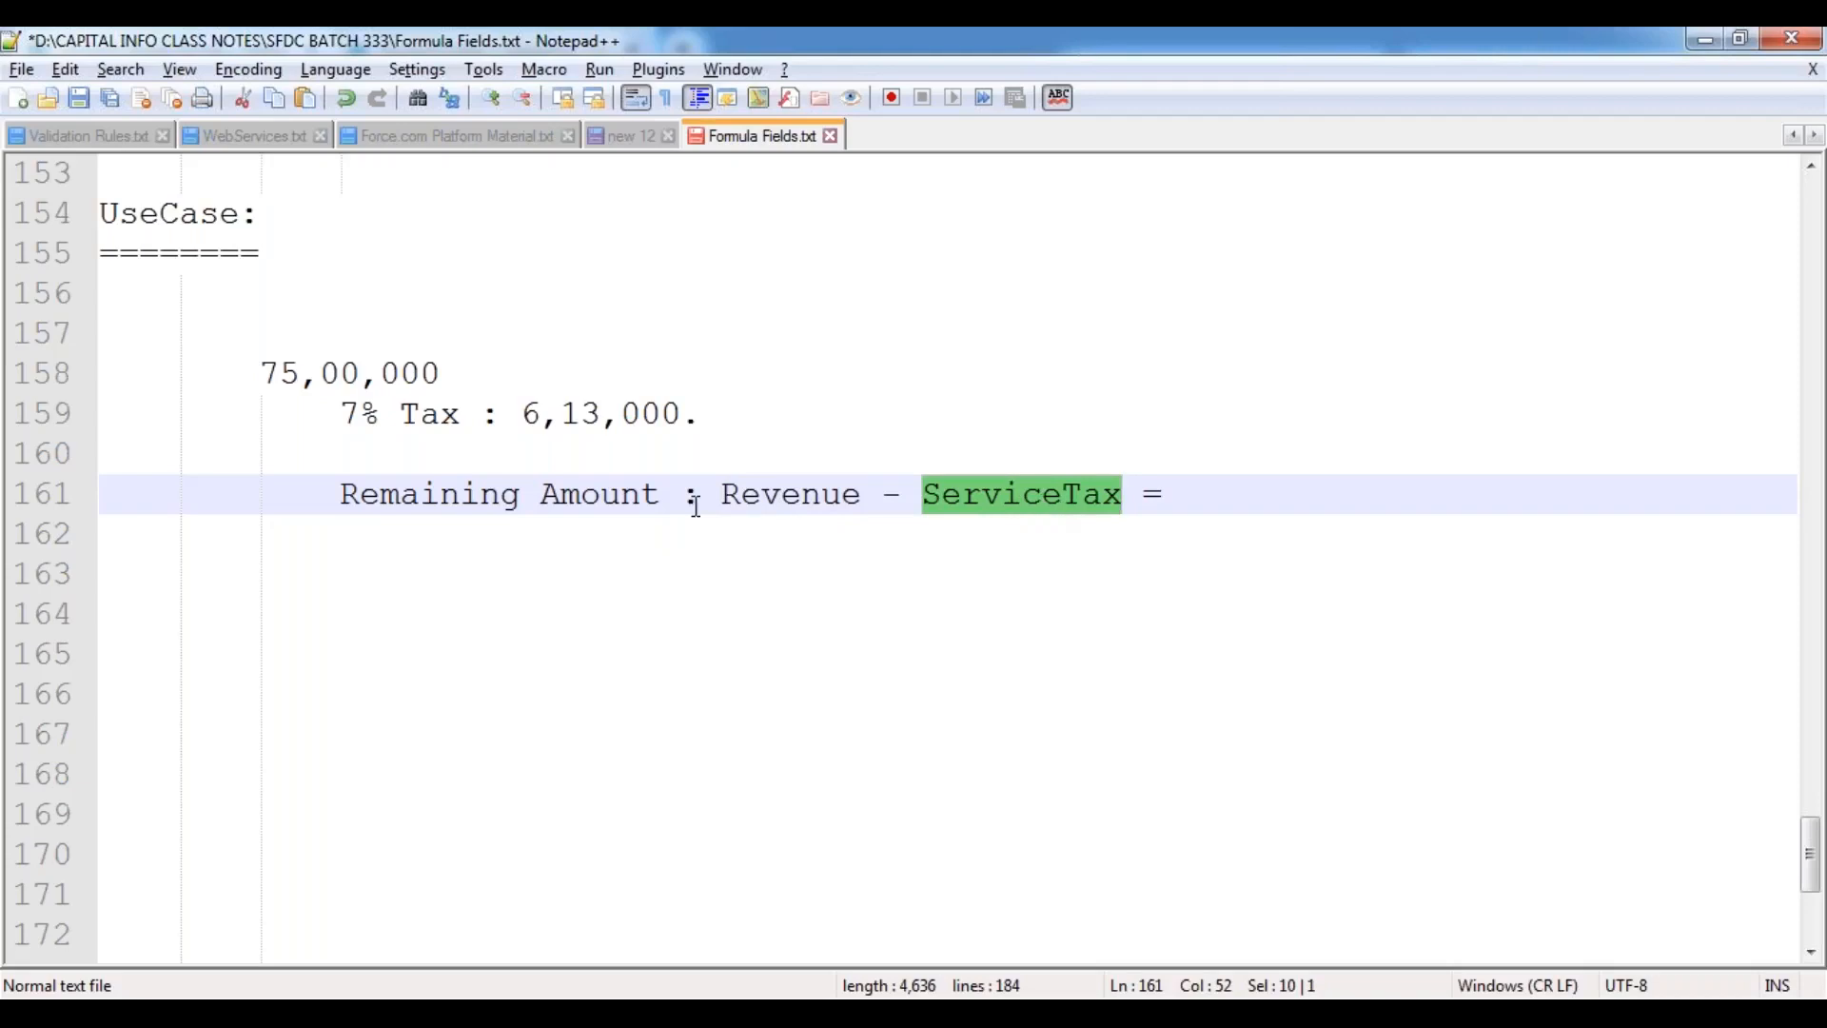
{"action": "double_click", "coordinate": [460, 494]}
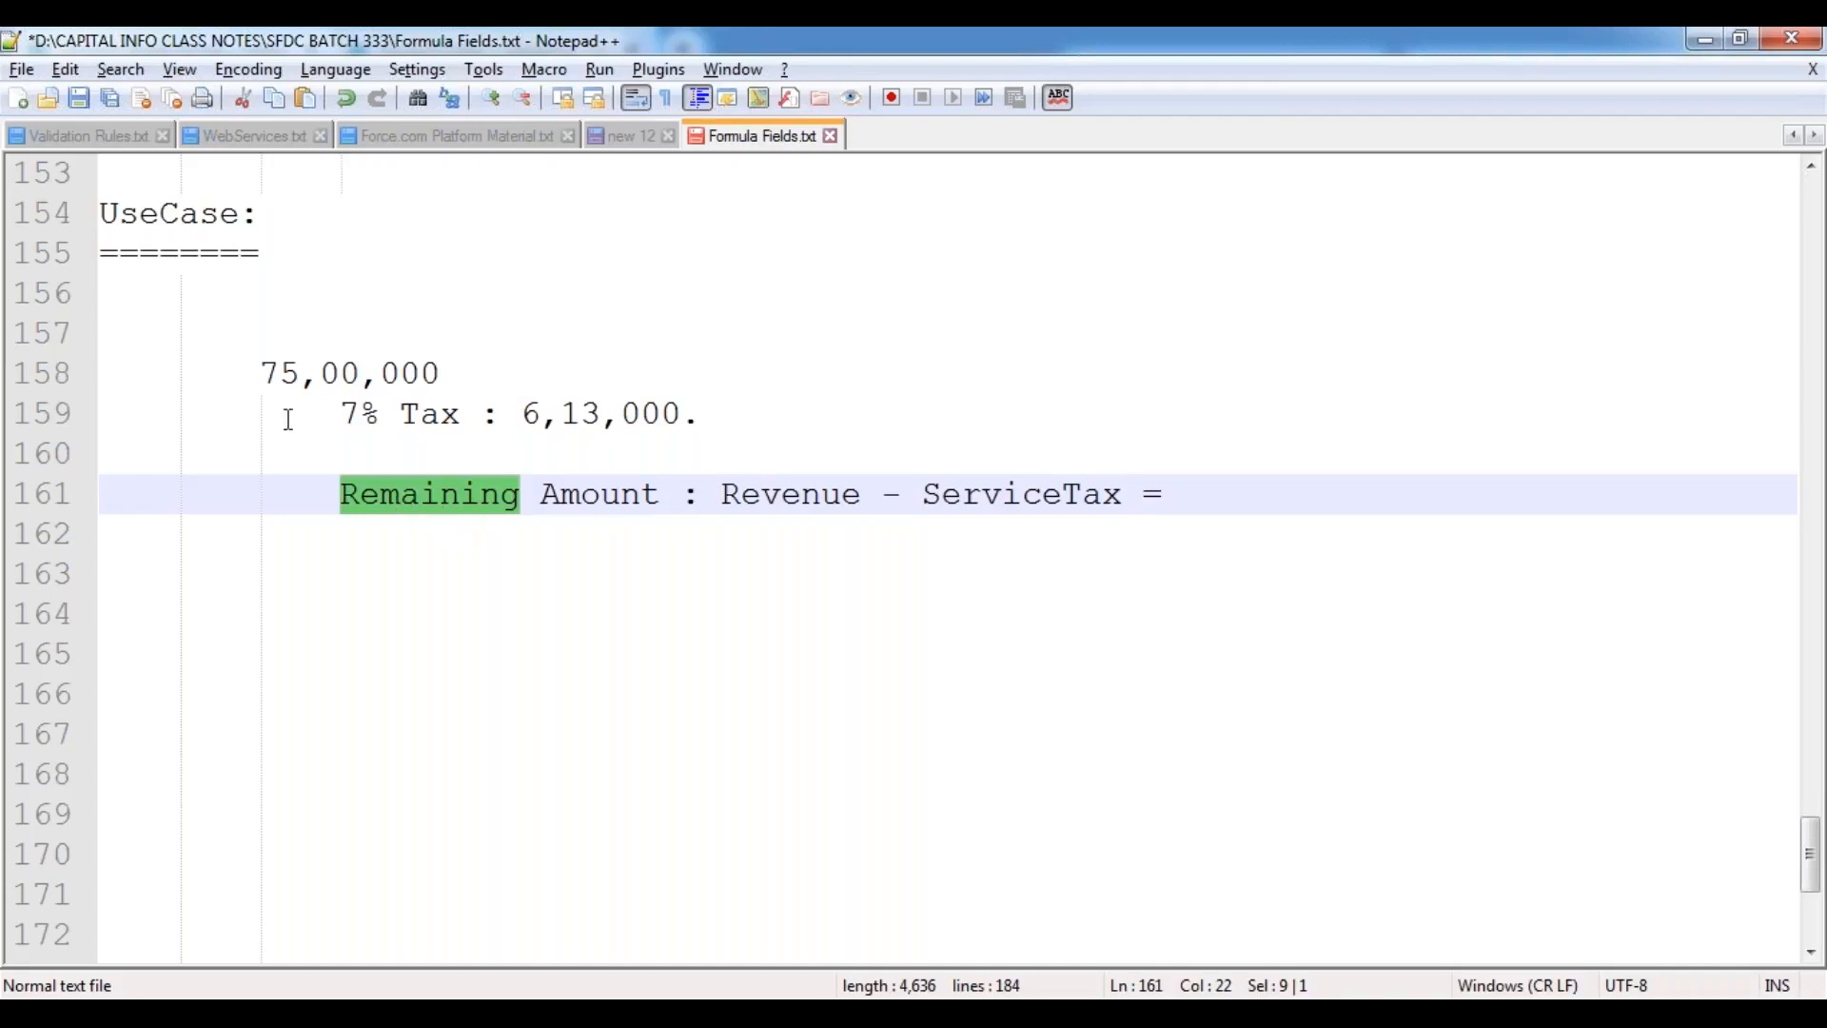
Step: Start the use case description below the UseCase heading with the indented text "Create a Formula Field, to"
{"action": "left_click", "coordinate": [172, 284]}
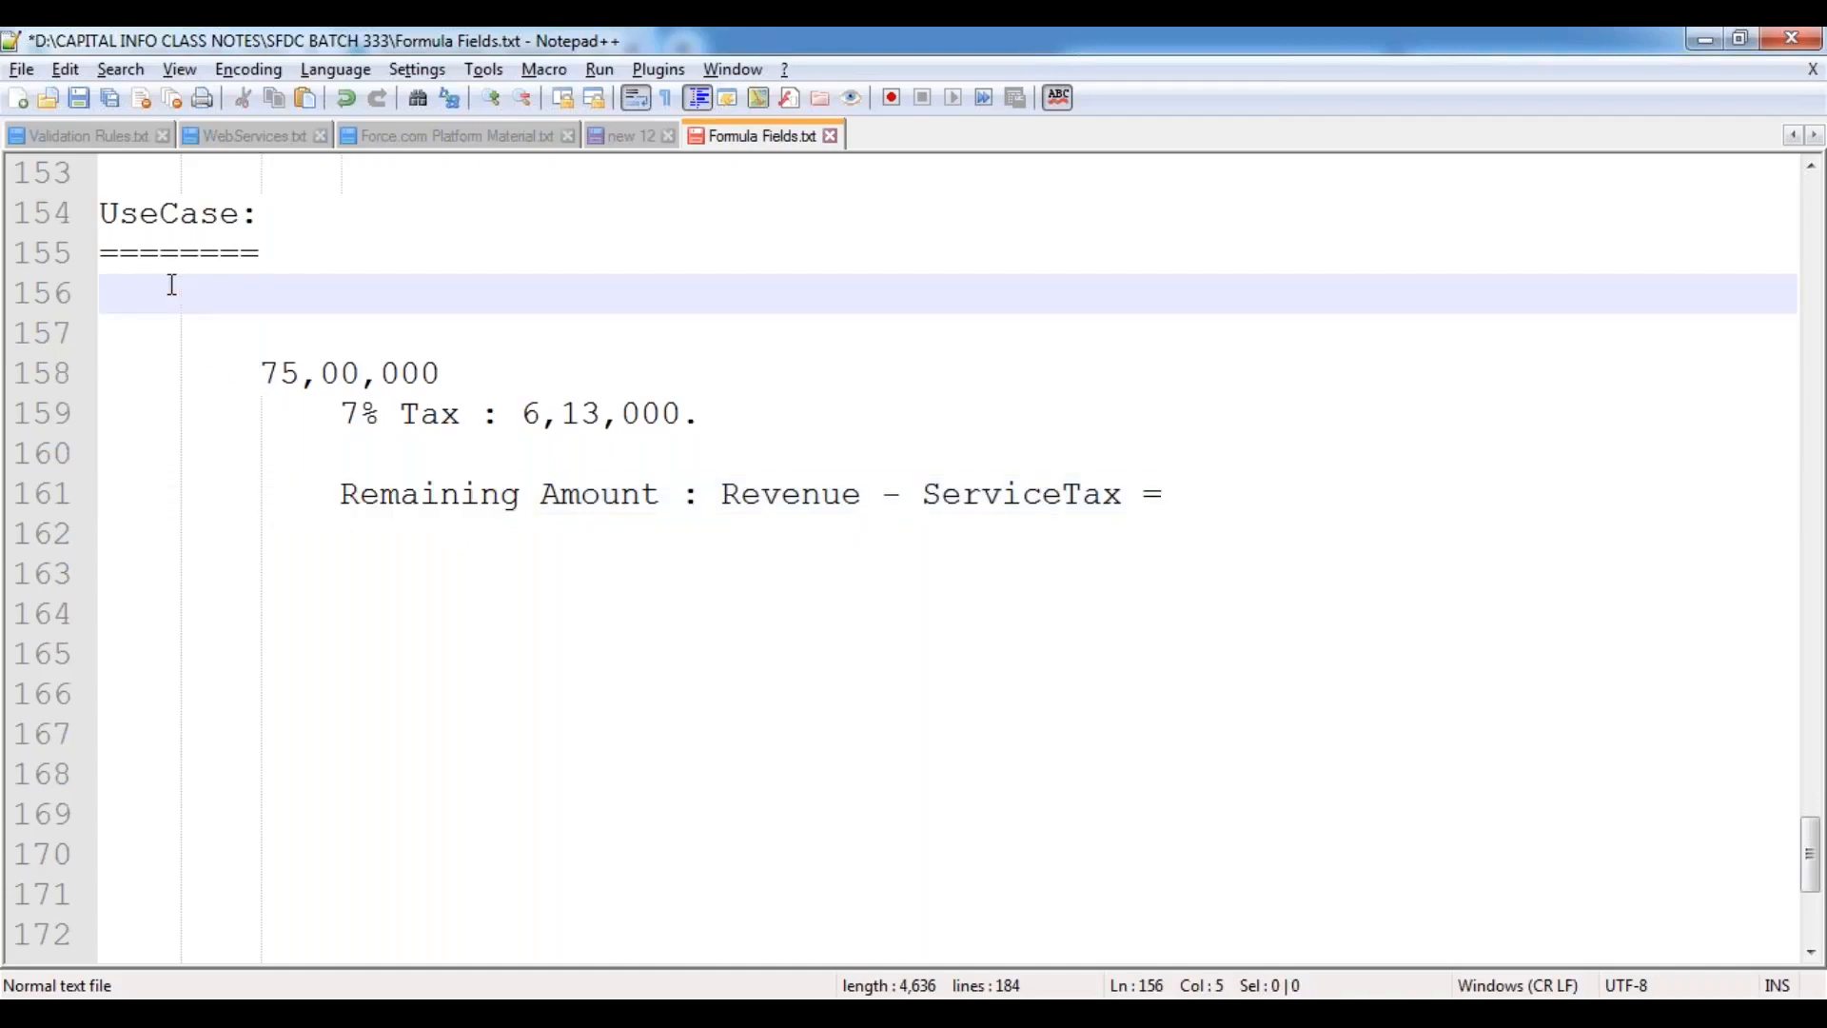
{"action": "type", "text": "Crete a"}
{"action": "key", "text": "BackSpace"}
{"action": "key", "text": "BackSpace"}
{"action": "key", "text": "BackSpace"}
{"action": "key", "text": "BackSpace"}
{"action": "key", "text": "BackSpace"}
{"action": "type", "text": "ate a Formula Field,"}
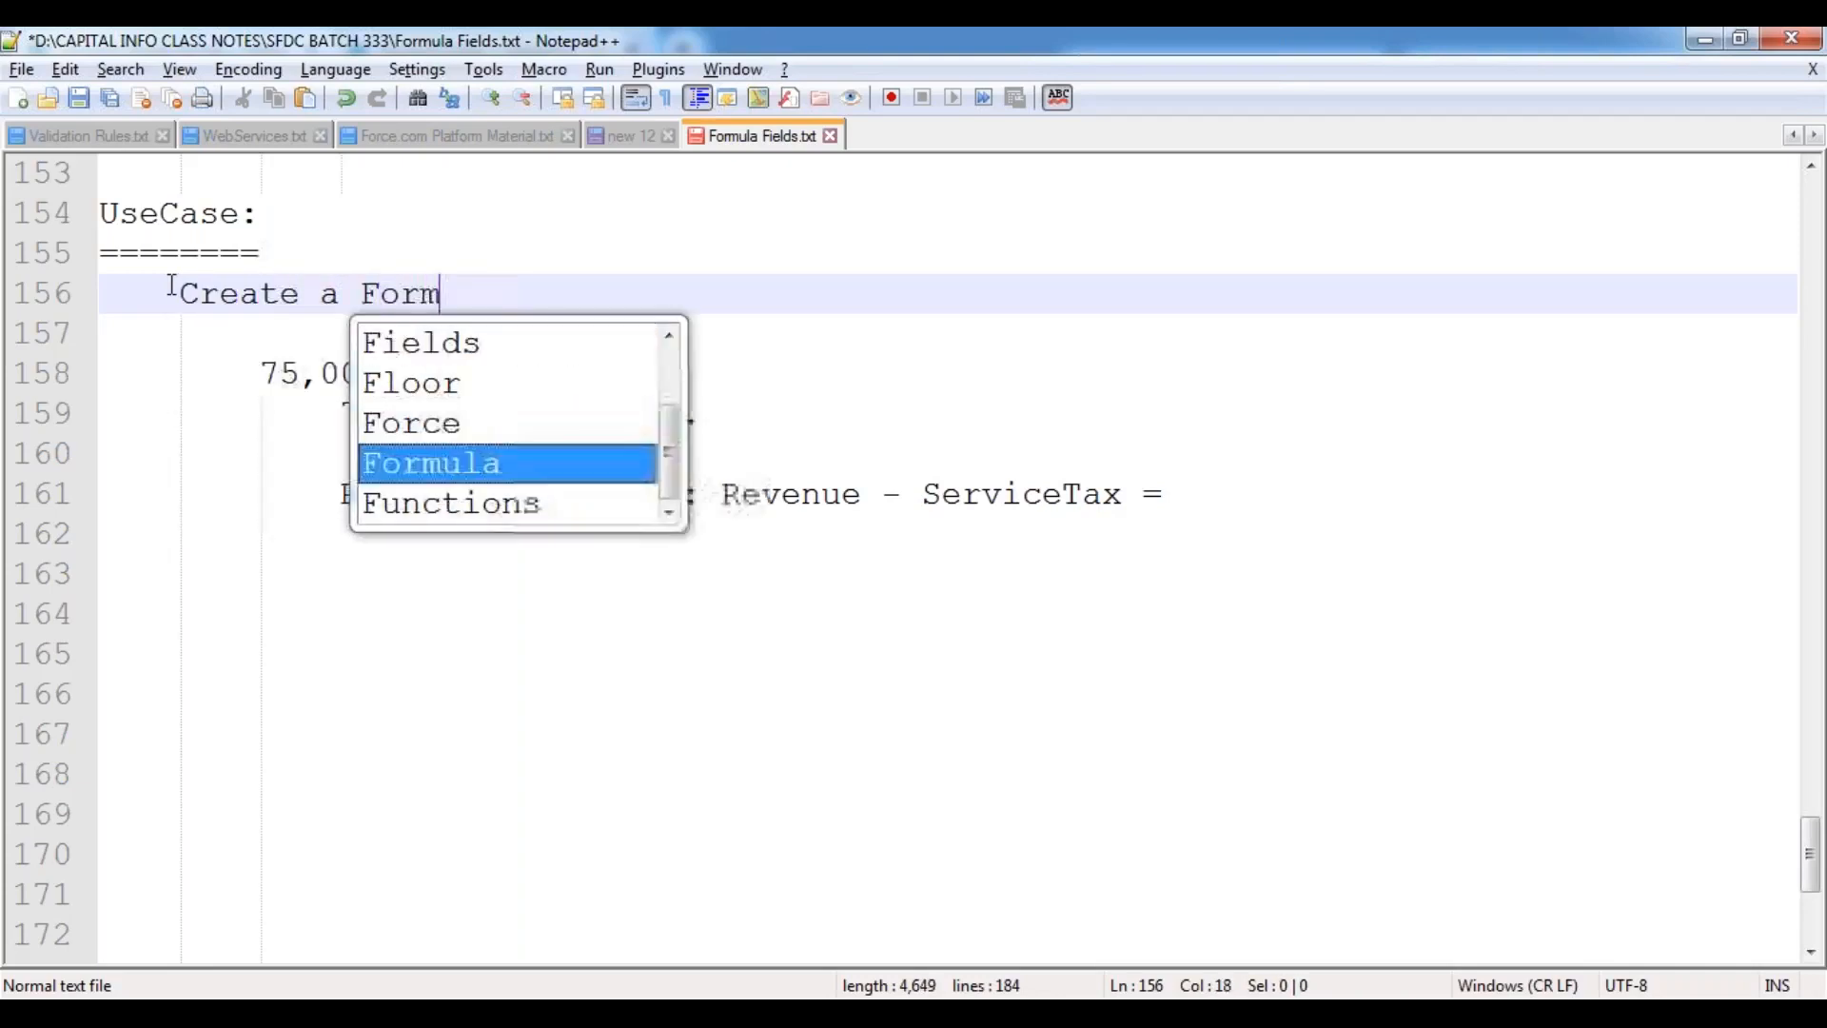
{"action": "key", "text": "BackSpace"}
{"action": "type", "text": ", to "}
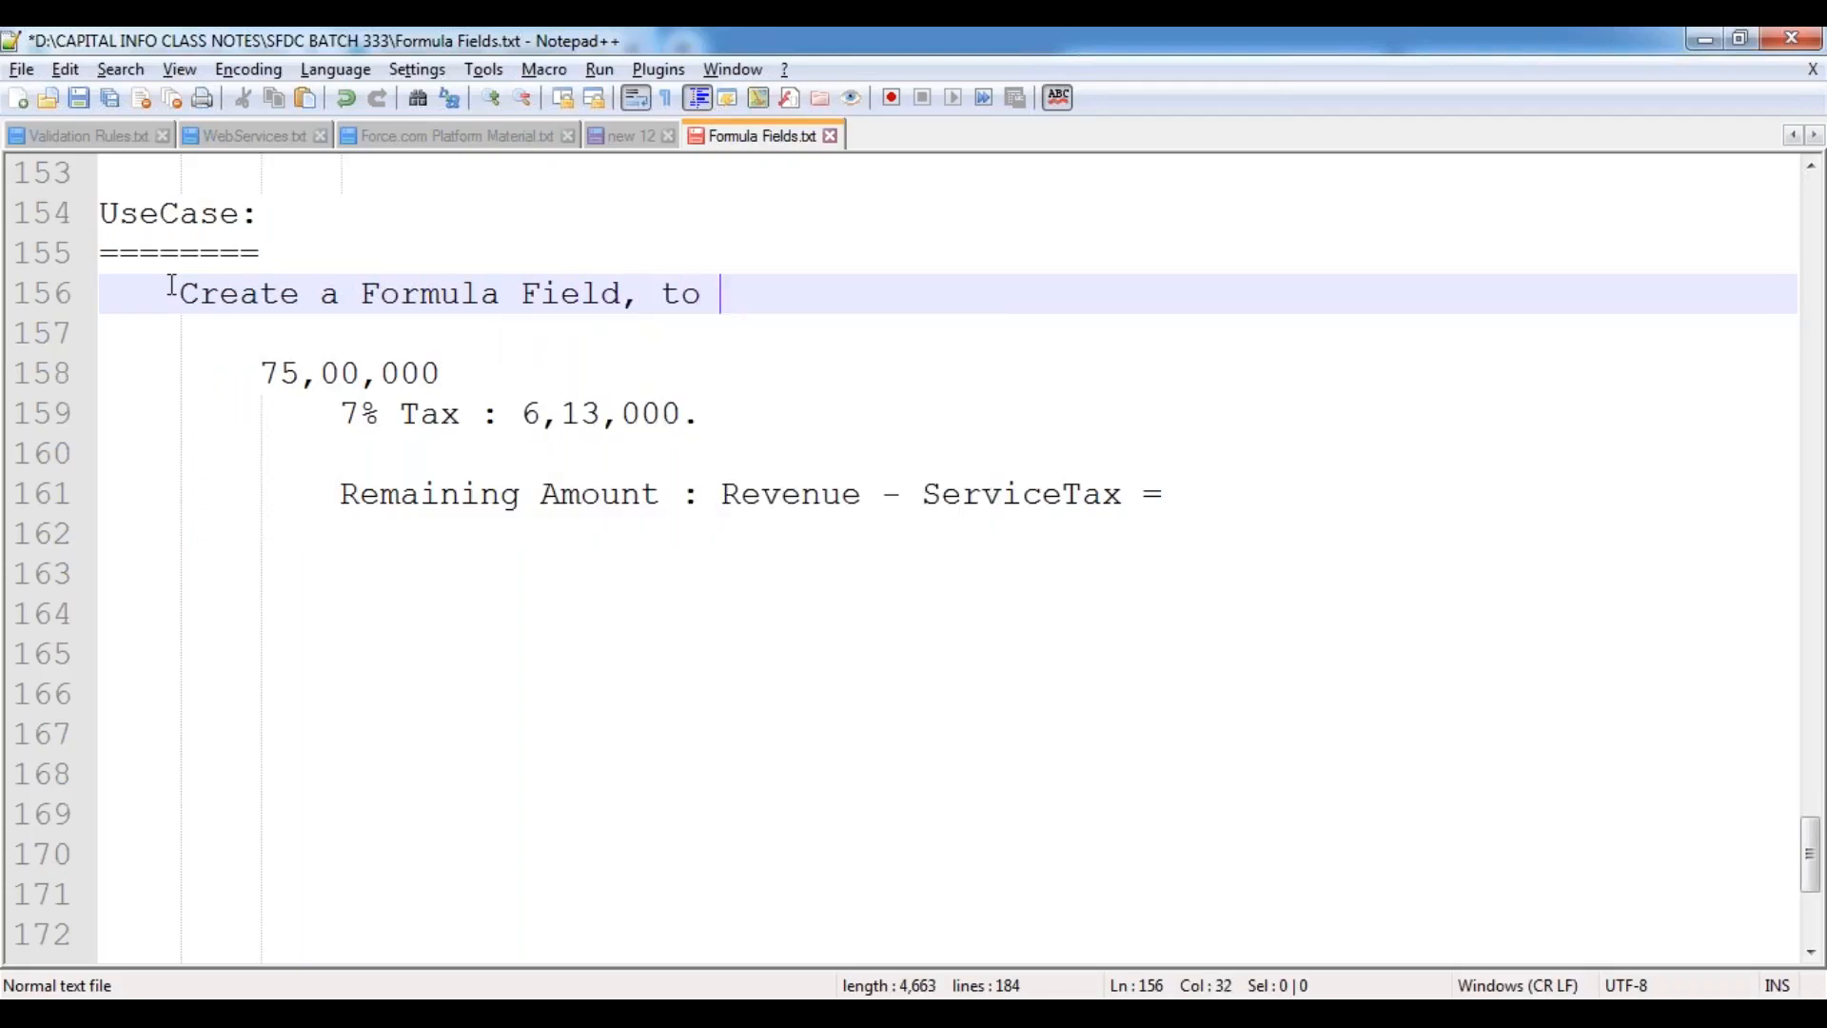
Step: Continue the description with "Calculate the Remaining Amount after deductions."
{"action": "type", "text": "C"}
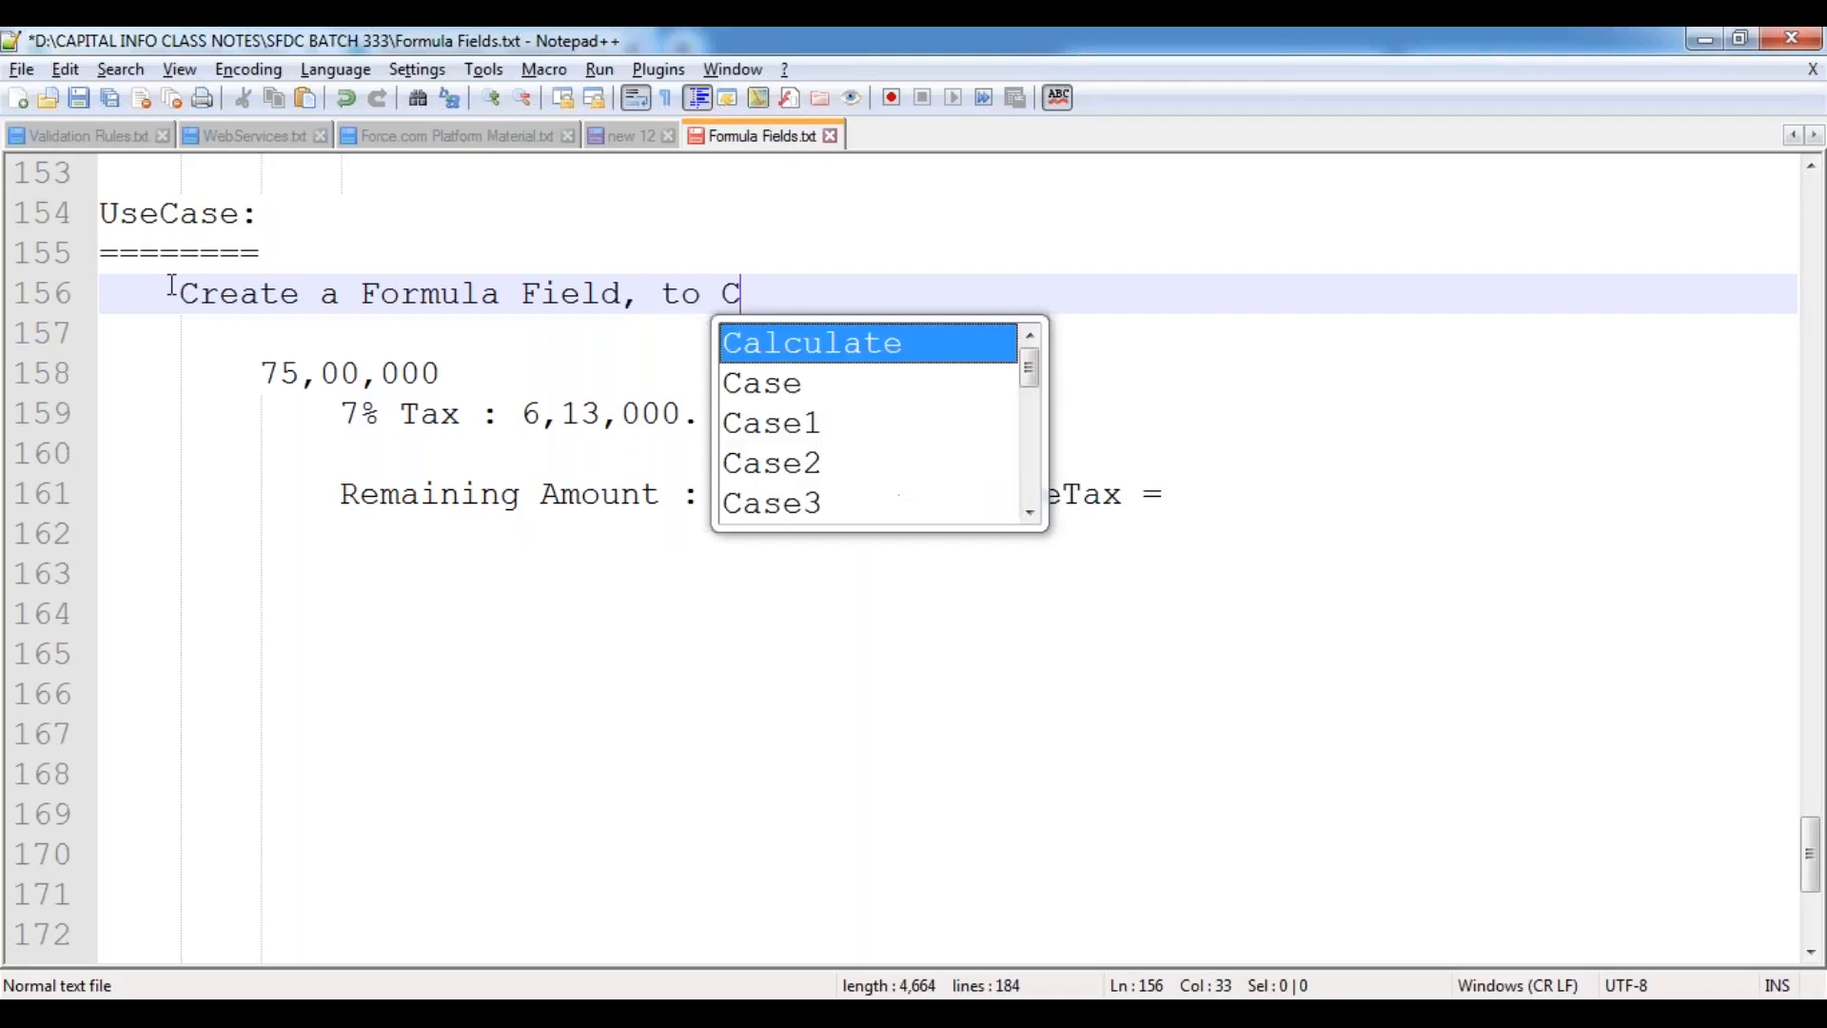
{"action": "type", "text": "alculate the Rem"}
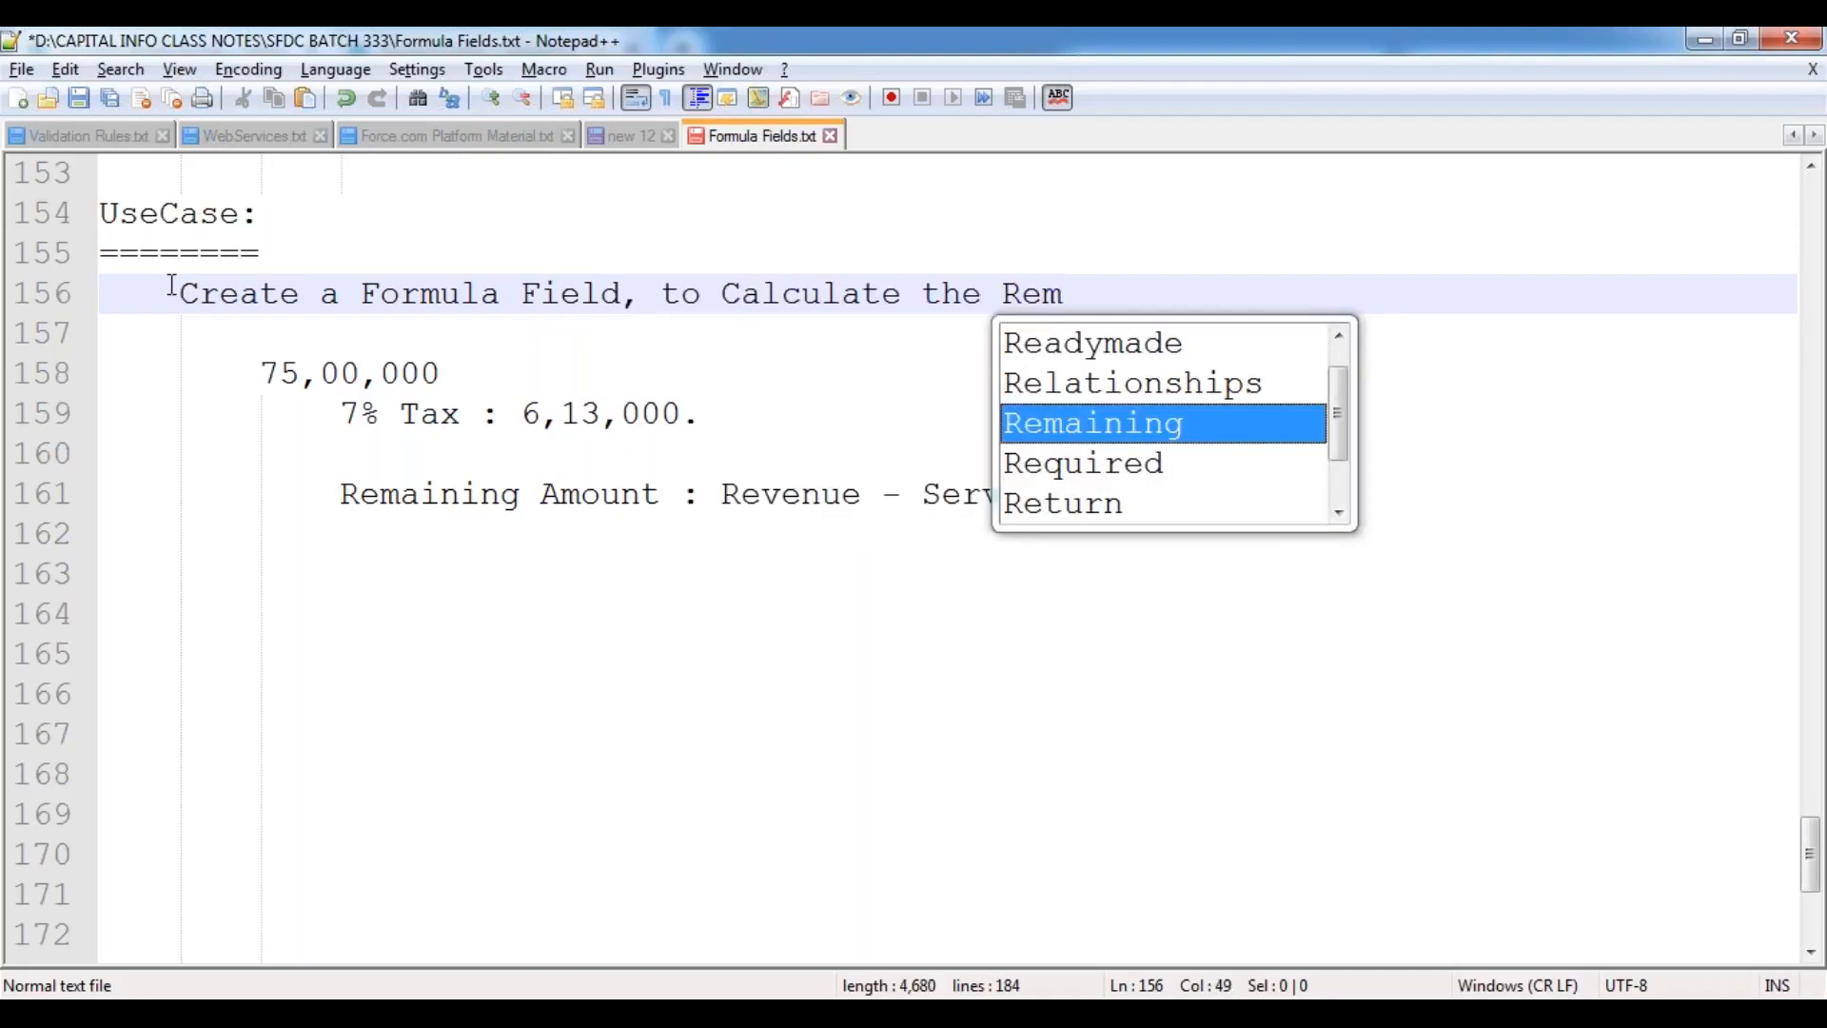
{"action": "key", "text": "Return"}
{"action": "type", "text": "Amount "}
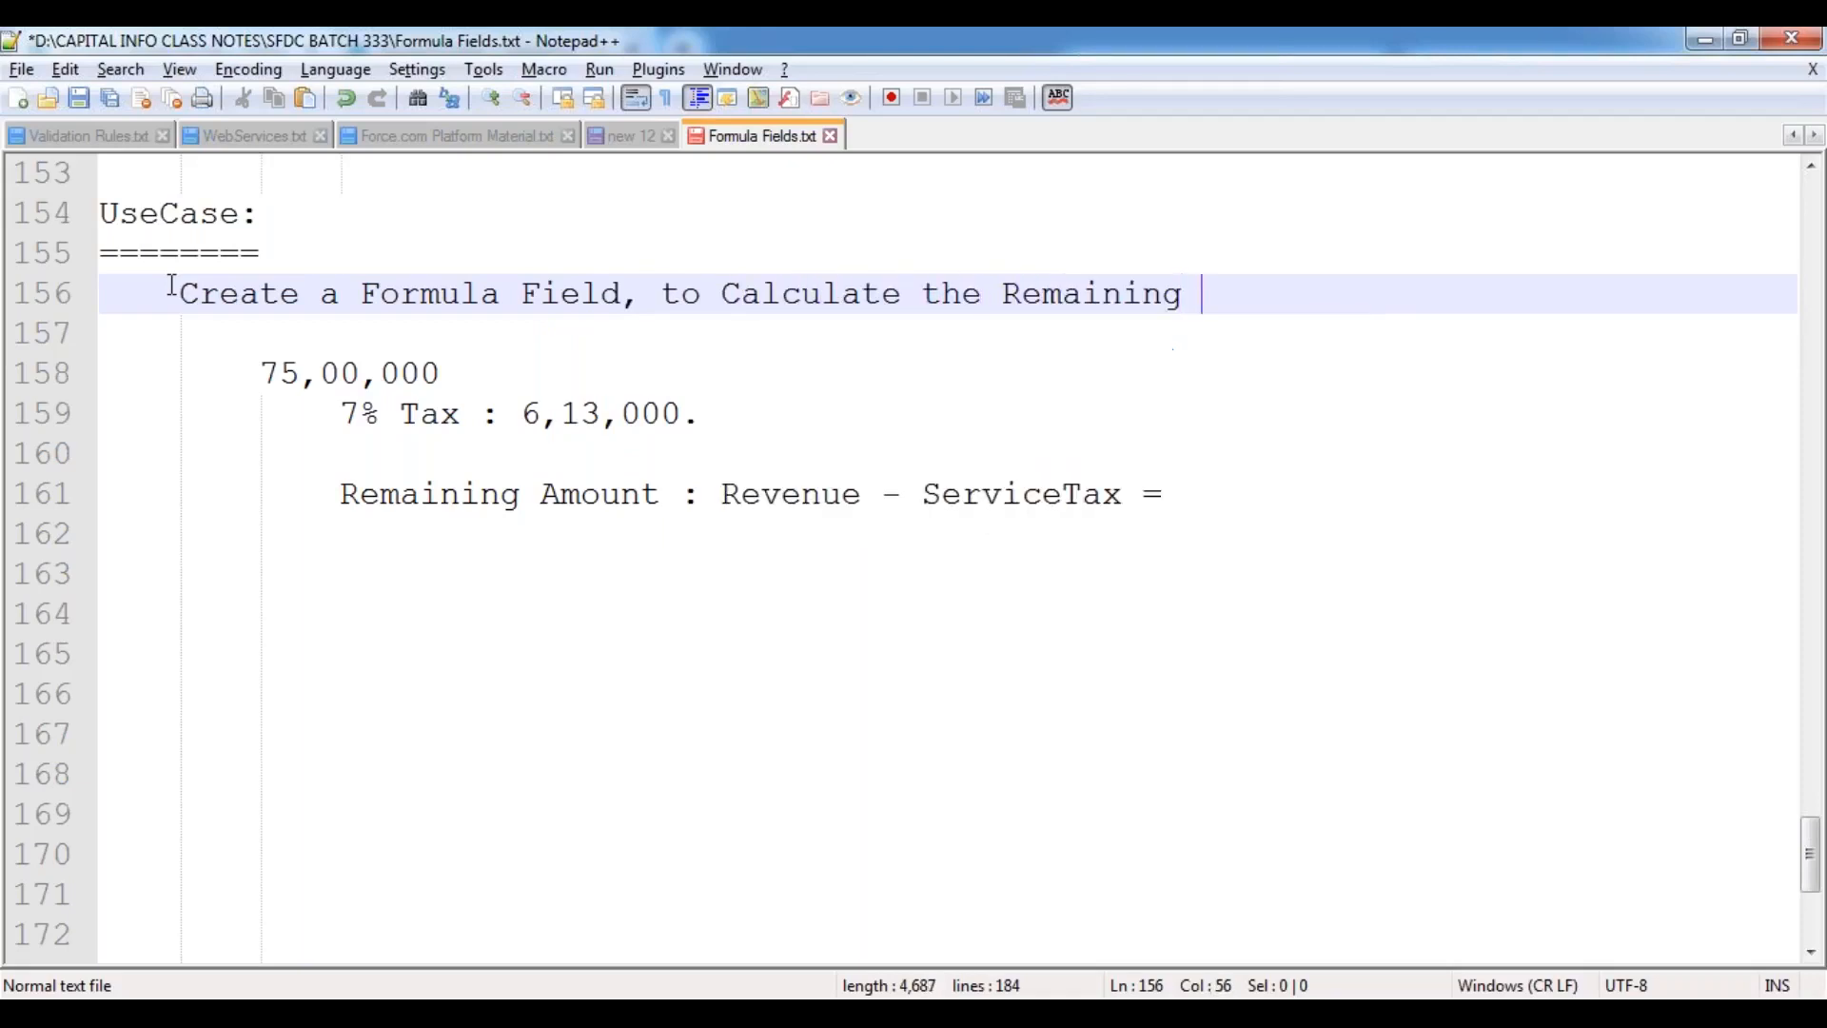
{"action": "type", "text": "a"}
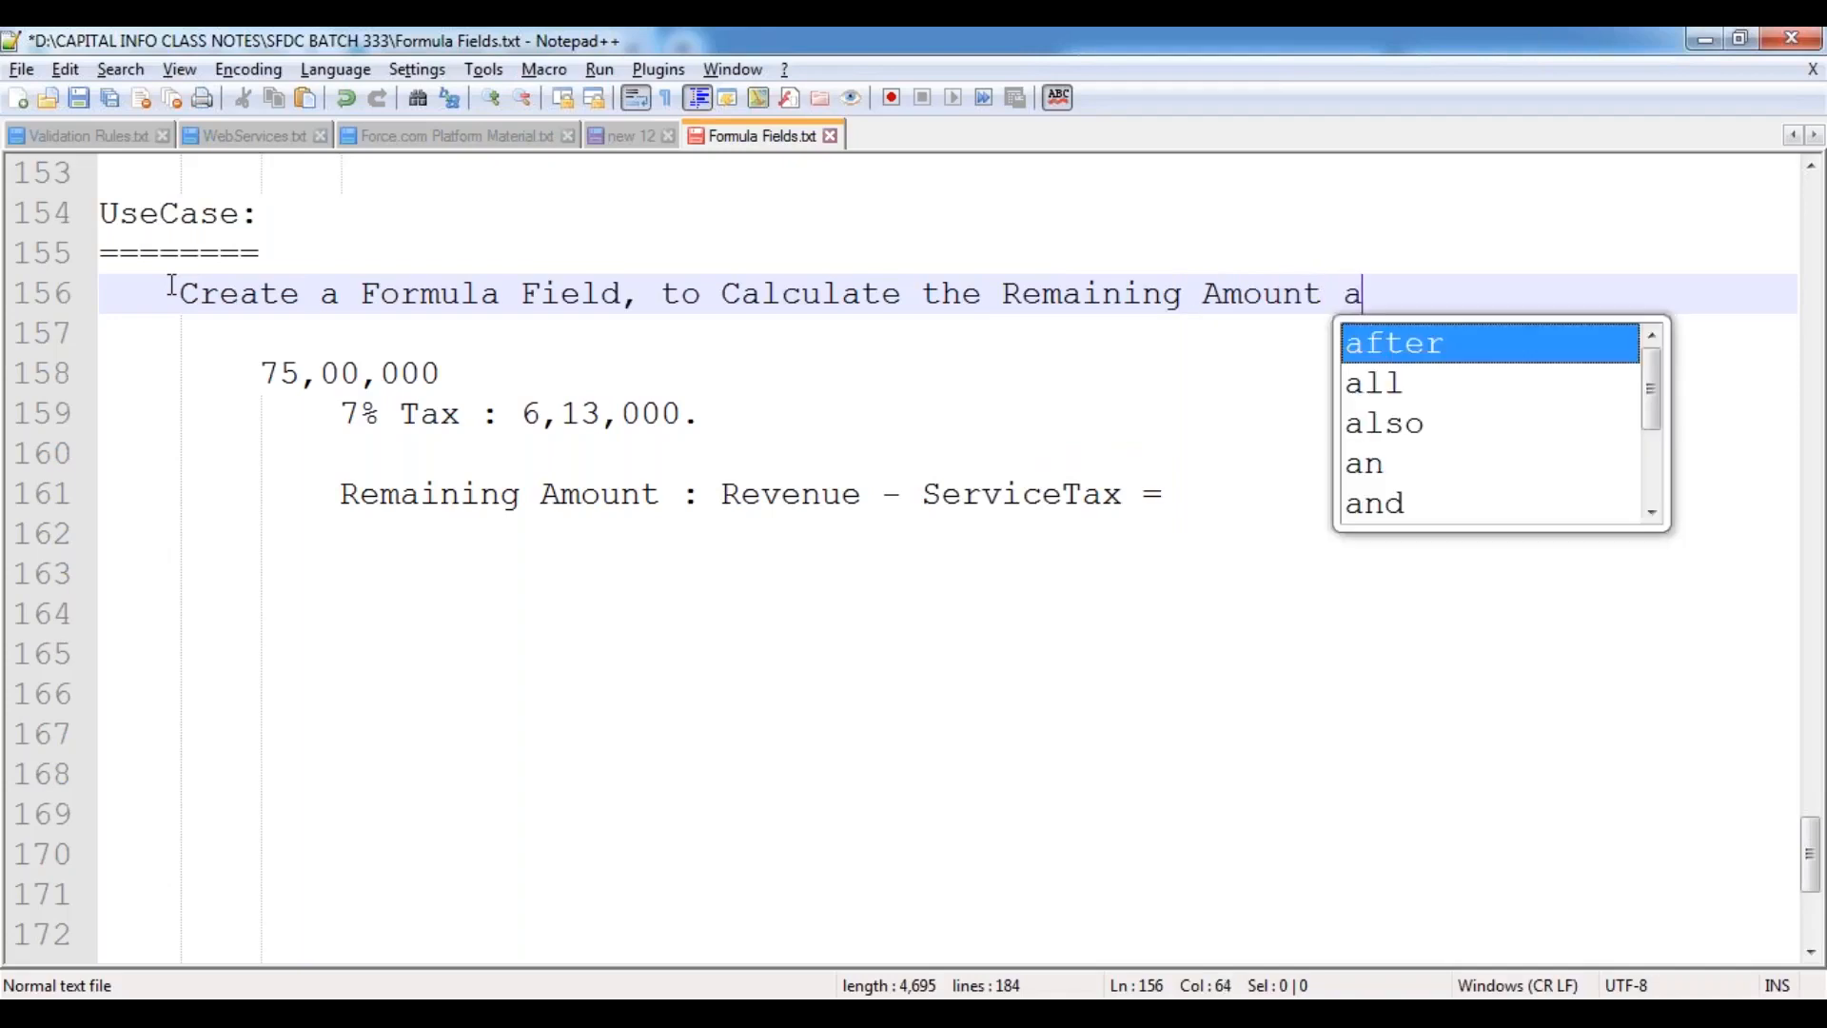
{"action": "type", "text": "fter du"}
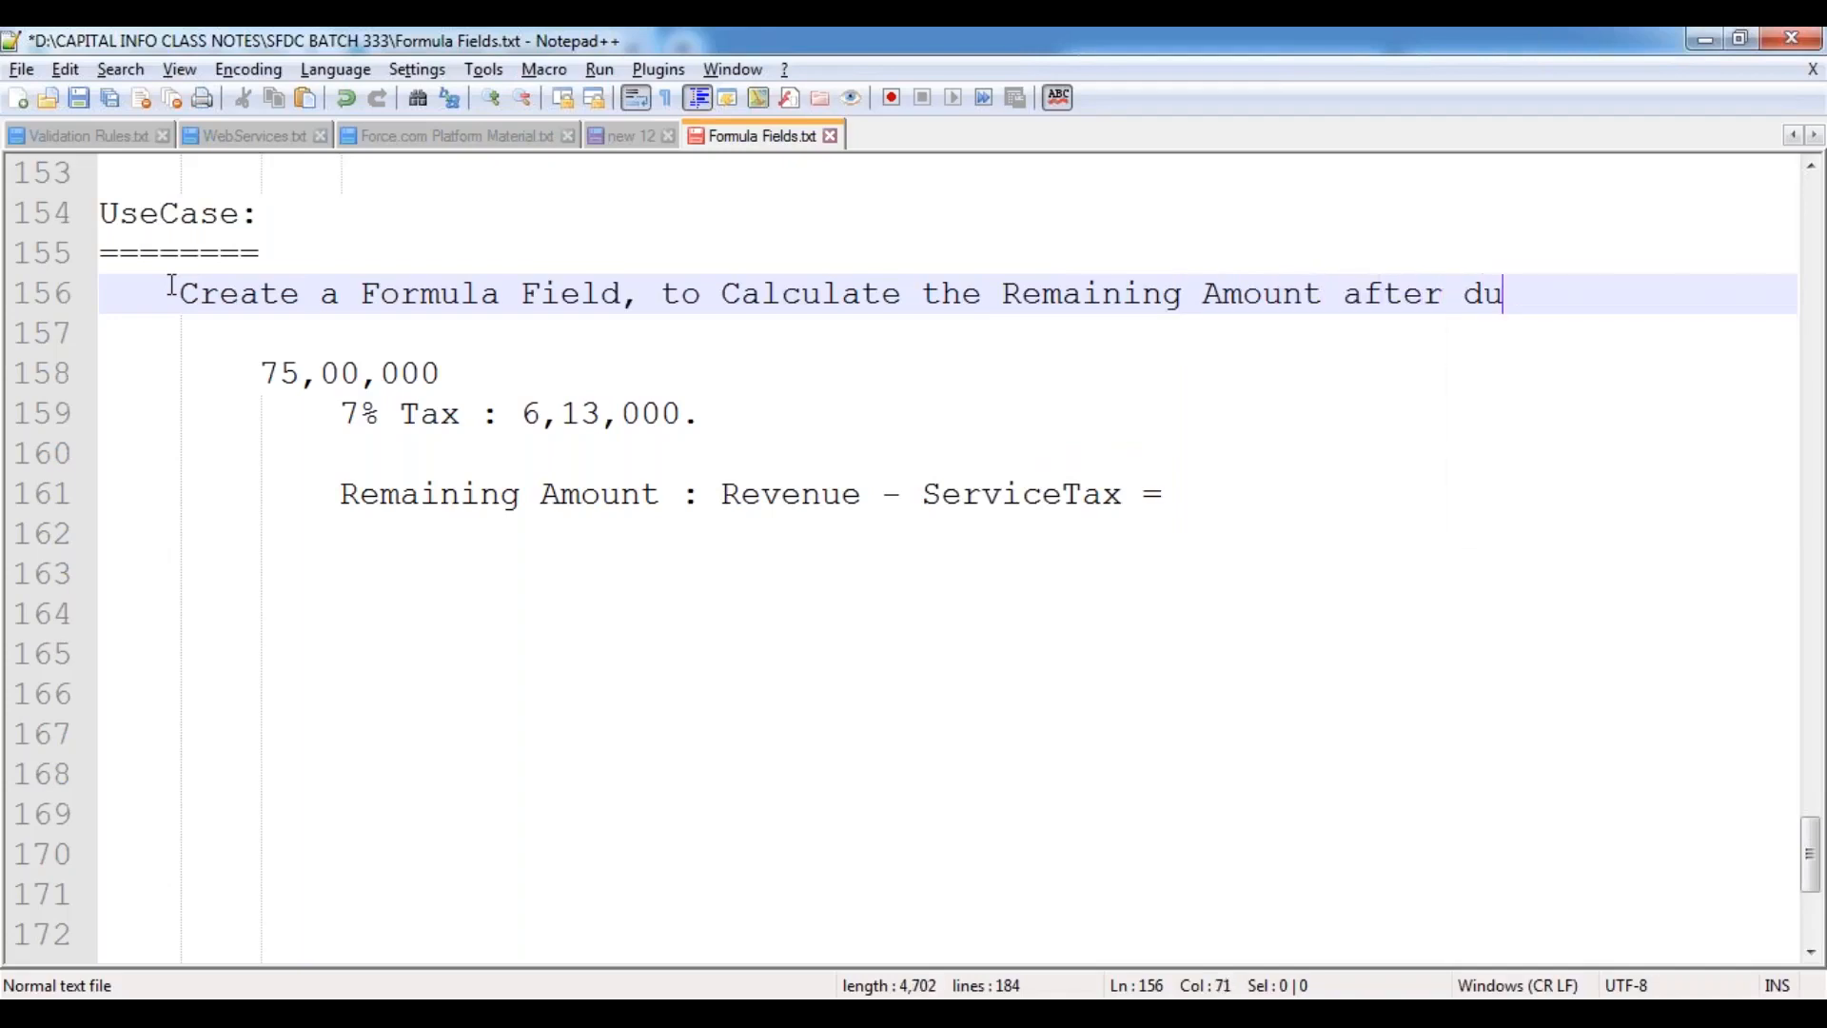
{"action": "key", "text": "BackSpace"}
{"action": "type", "text": "eduction."}
{"action": "key", "text": "BackSpace"}
{"action": "type", "text": "s."}
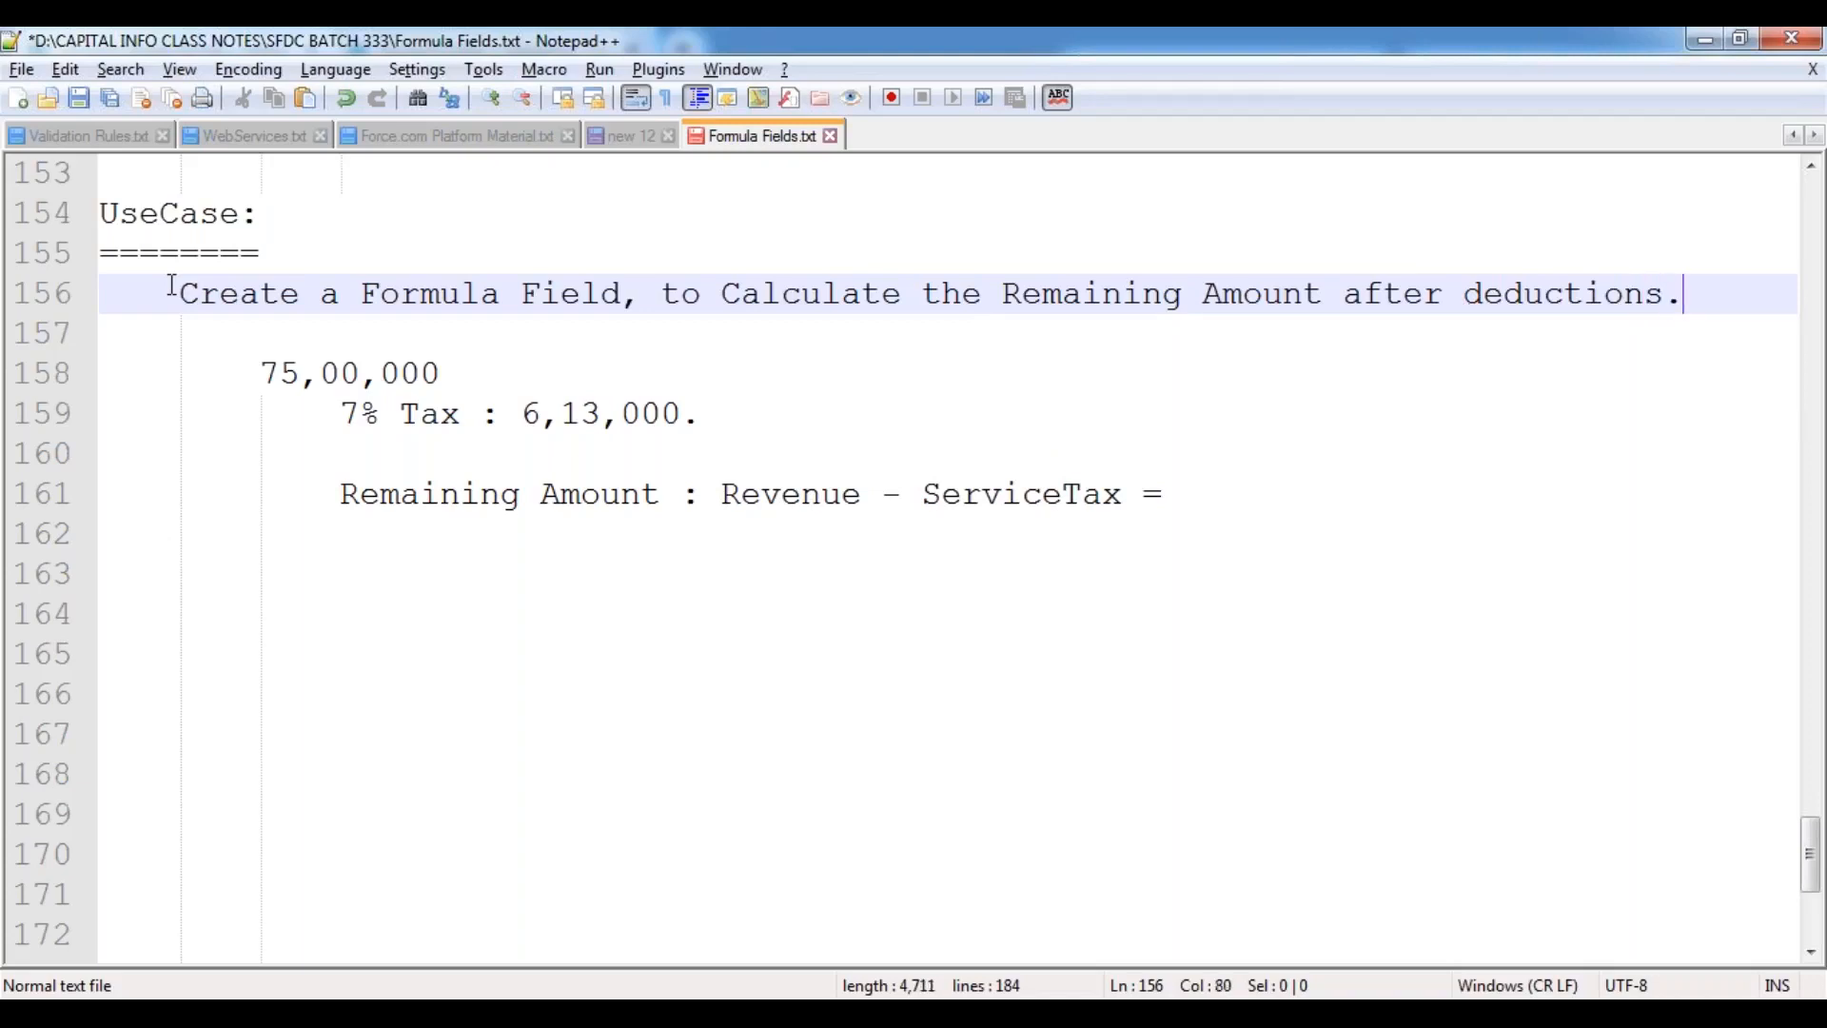
Step: Reword the end of the description to "deducting the Service Tax." and add two new lines below it
{"action": "key", "text": "BackSpace"}
{"action": "key", "text": "BackSpace"}
{"action": "key", "text": "BackSpace"}
{"action": "key", "text": "BackSpace"}
{"action": "type", "text": "ng the Ser"}
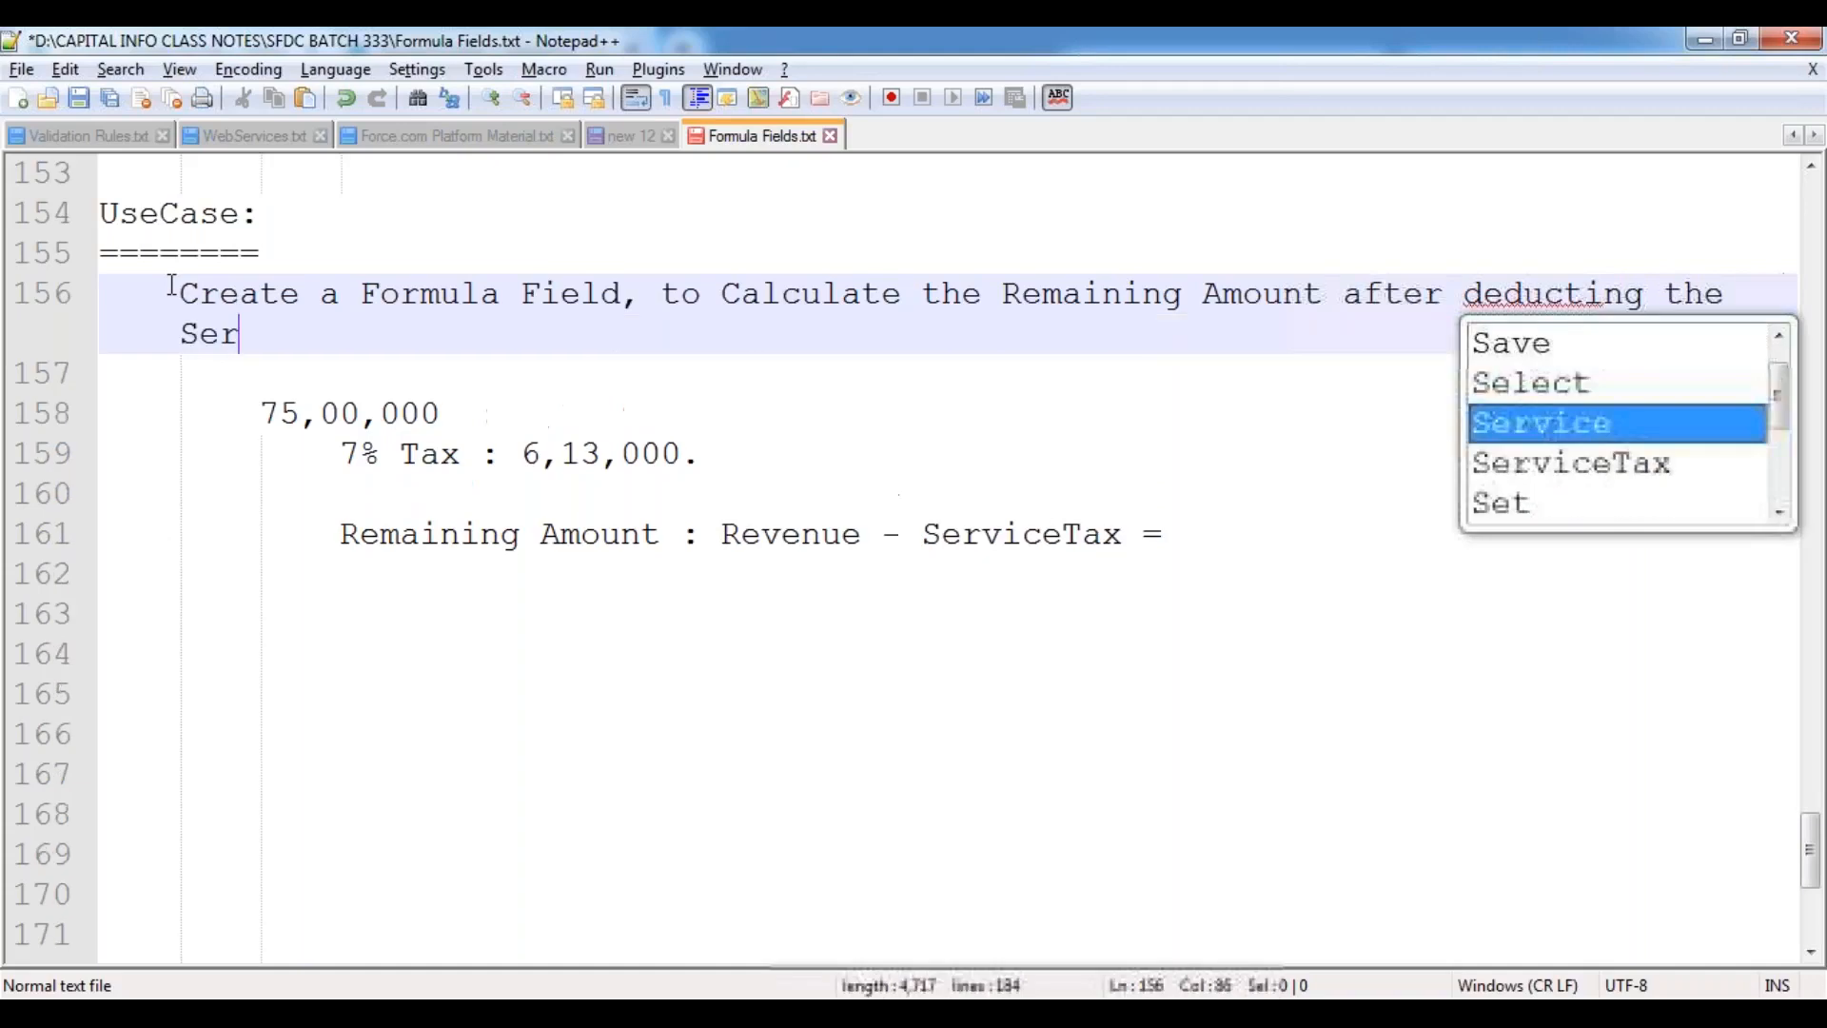
{"action": "type", "text": "vice Tax."}
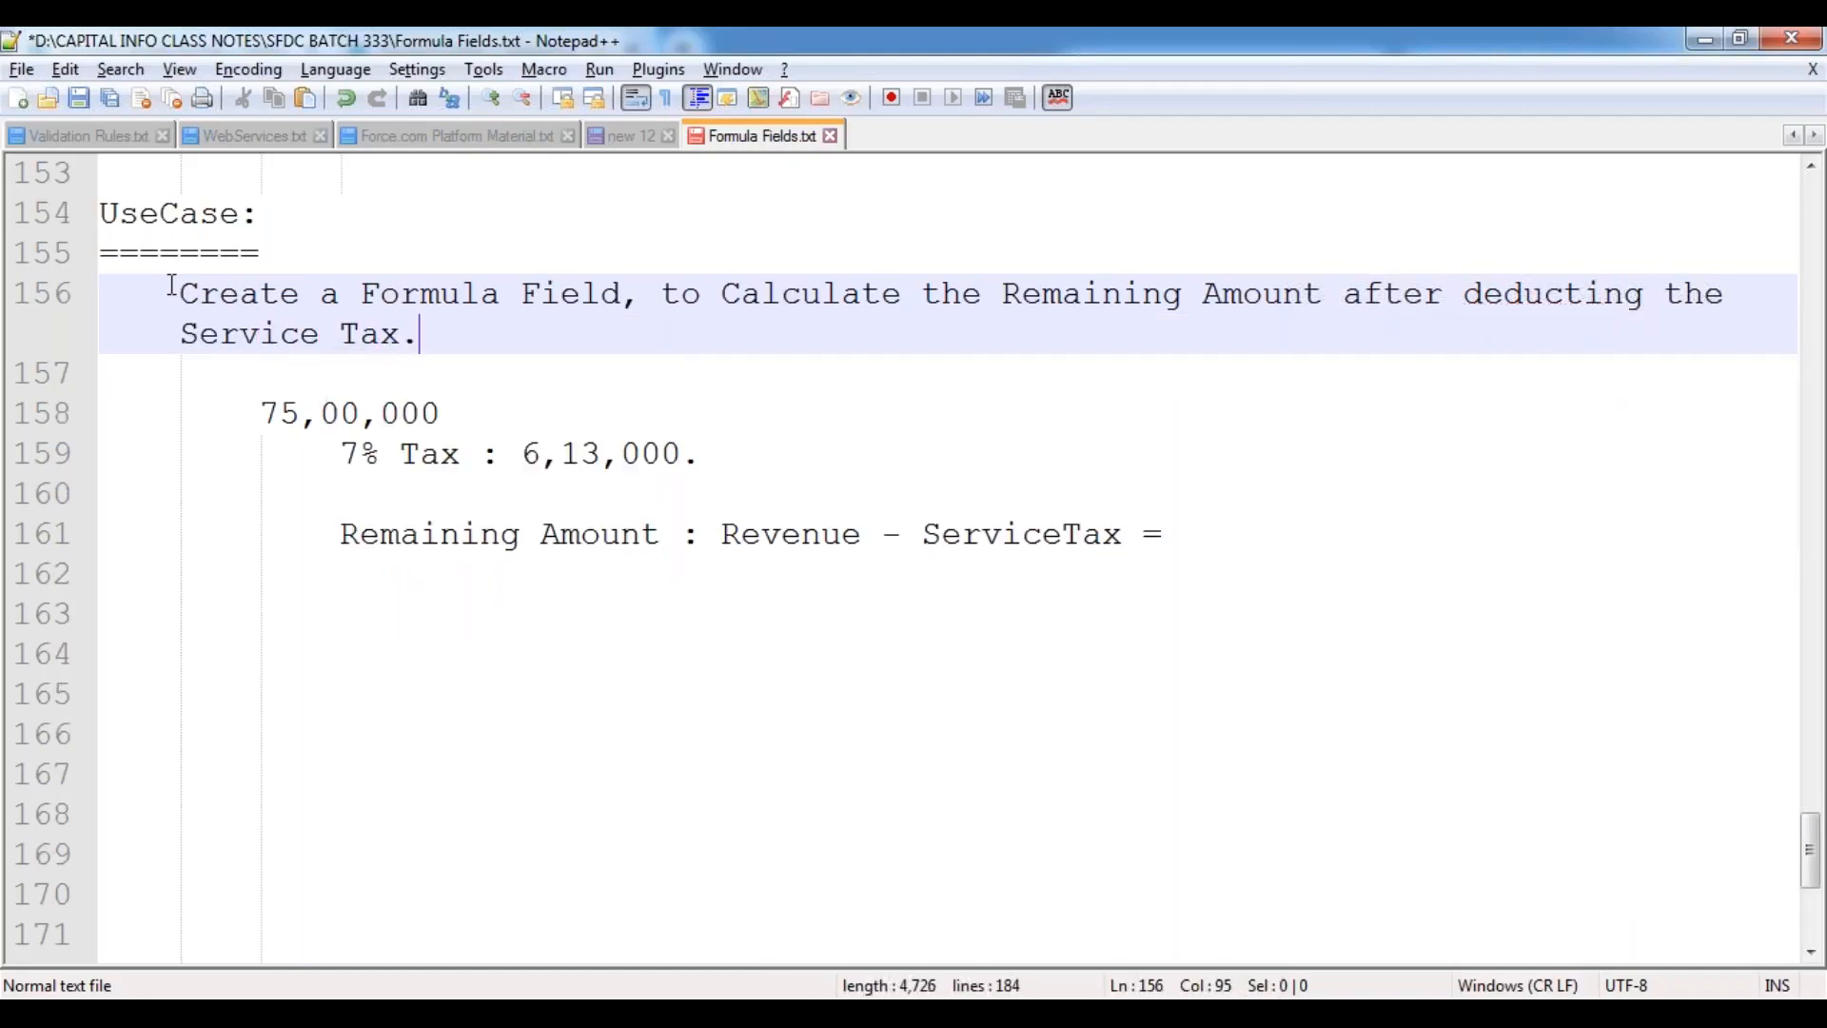
{"action": "key", "text": "Return"}
{"action": "key", "text": "Return"}
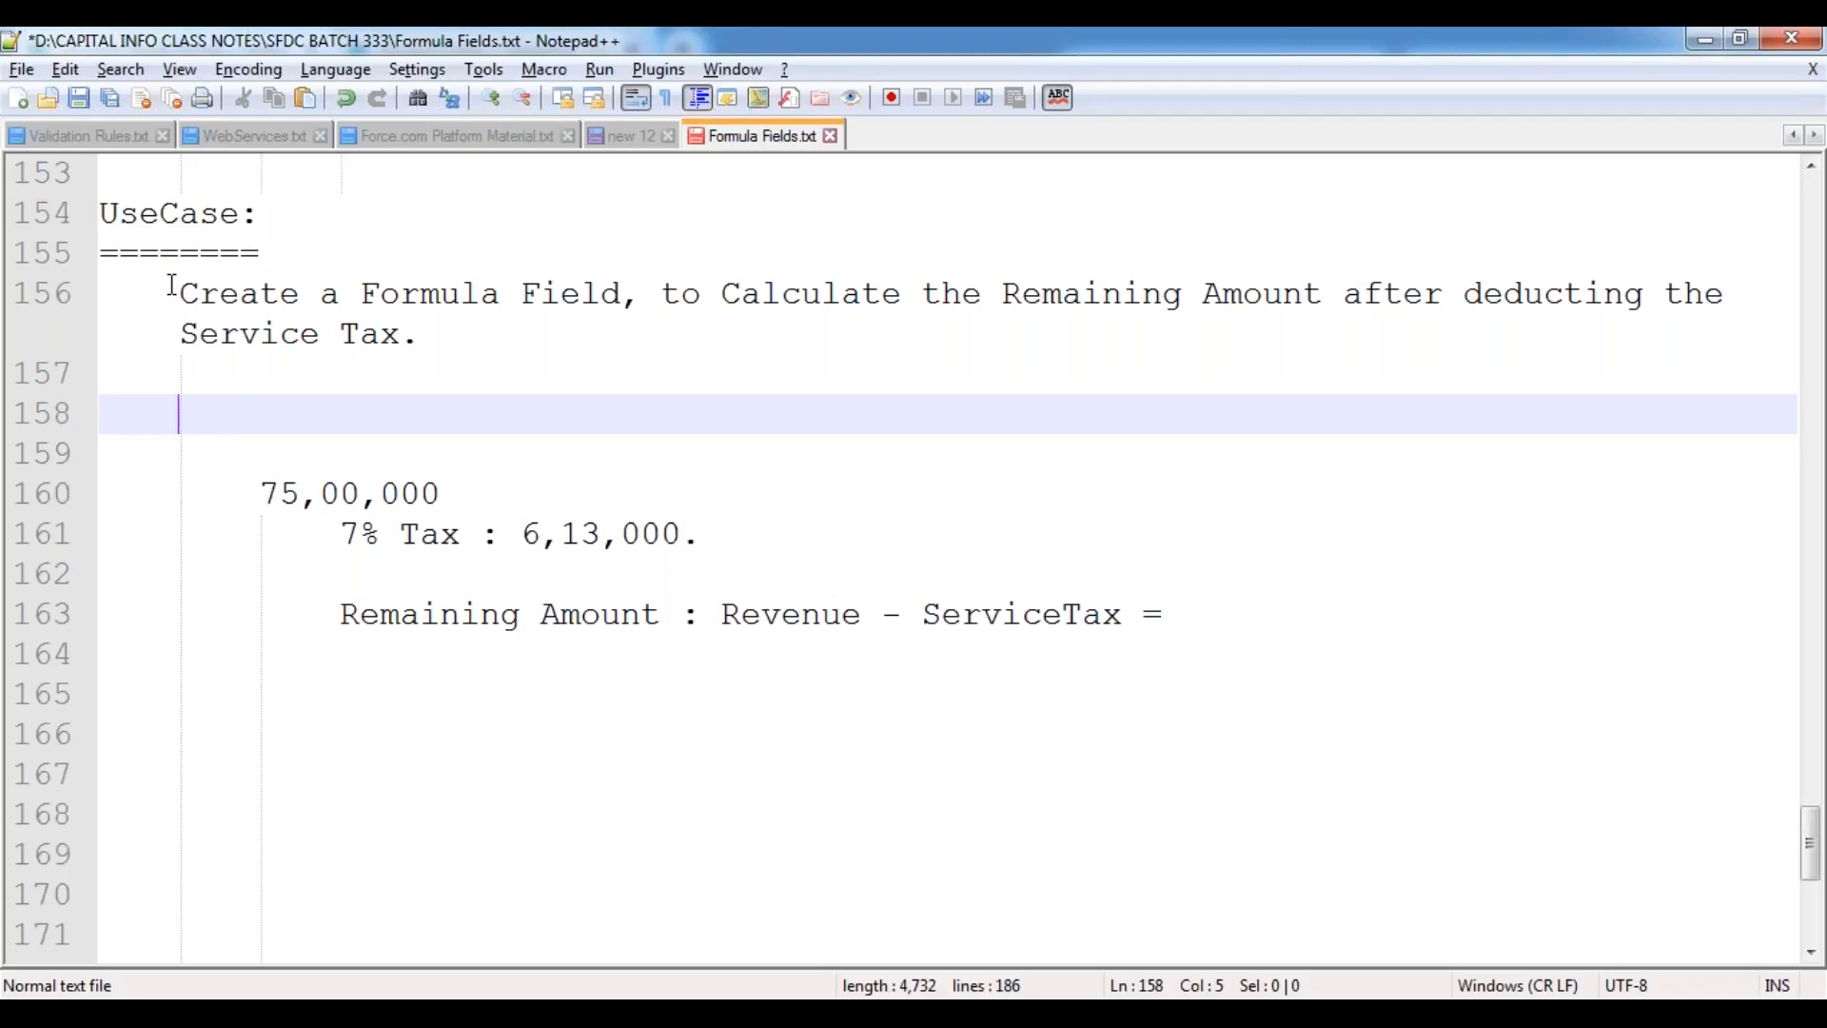
{"action": "key", "text": "Tab"}
{"action": "key", "text": "BackSpace"}
{"action": "left_click", "coordinate": [723, 614]}
{"action": "double_click", "coordinate": [749, 614]}
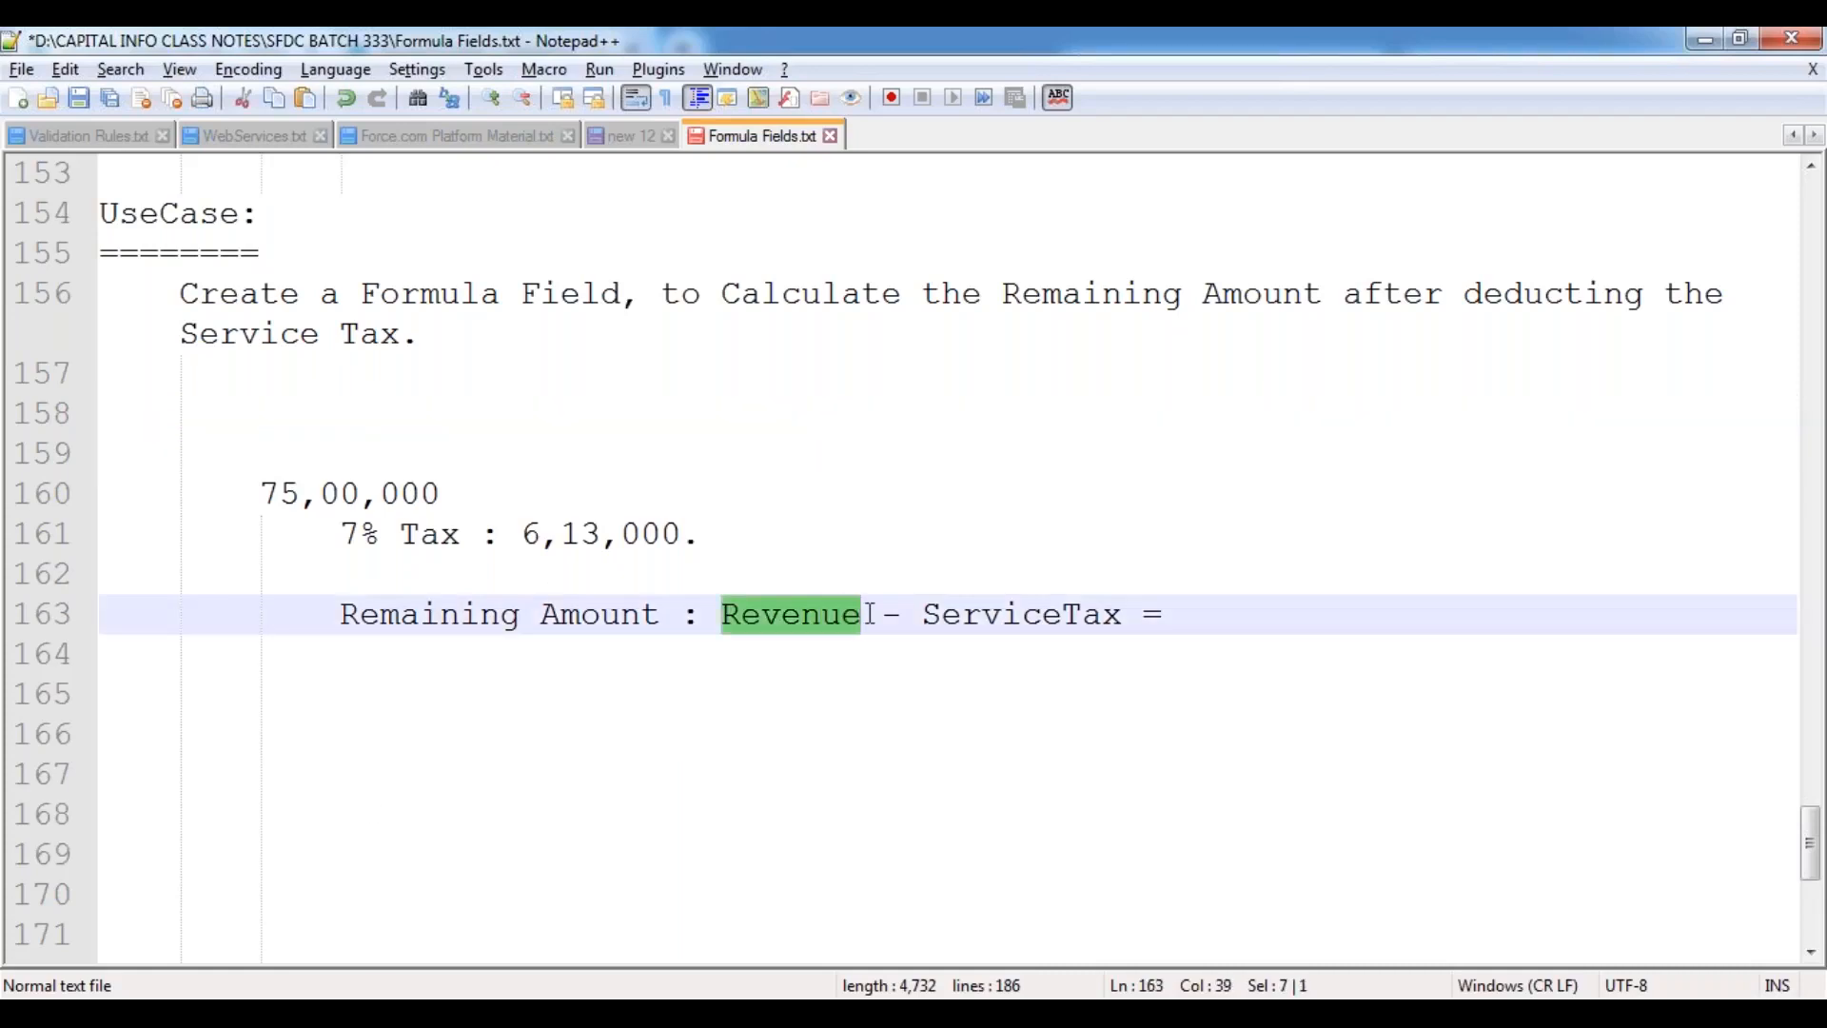
{"action": "double_click", "coordinate": [1009, 614]}
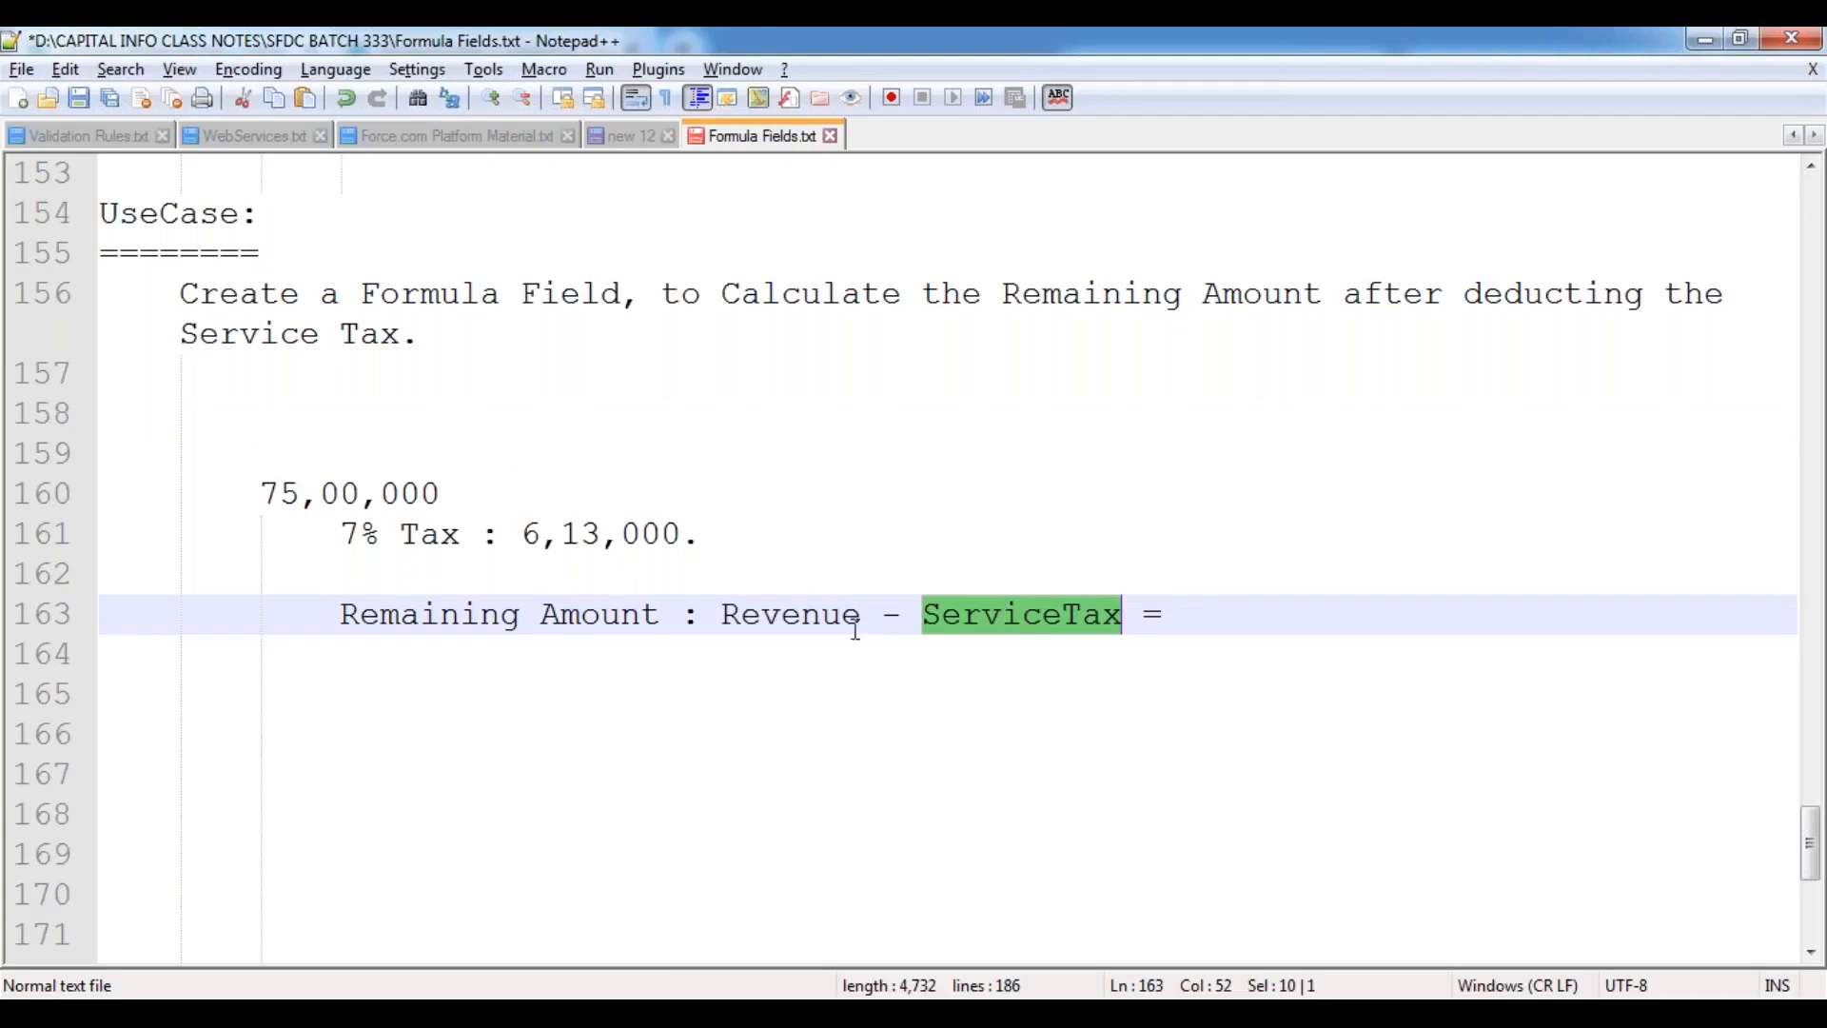
{"action": "double_click", "coordinate": [802, 614]}
{"action": "double_click", "coordinate": [1111, 613]}
Step: Switch to Salesforce in Chrome and start a new custom field from the Account Custom Fields & Relationships list
{"action": "mouse_move", "coordinate": [480, 847]}
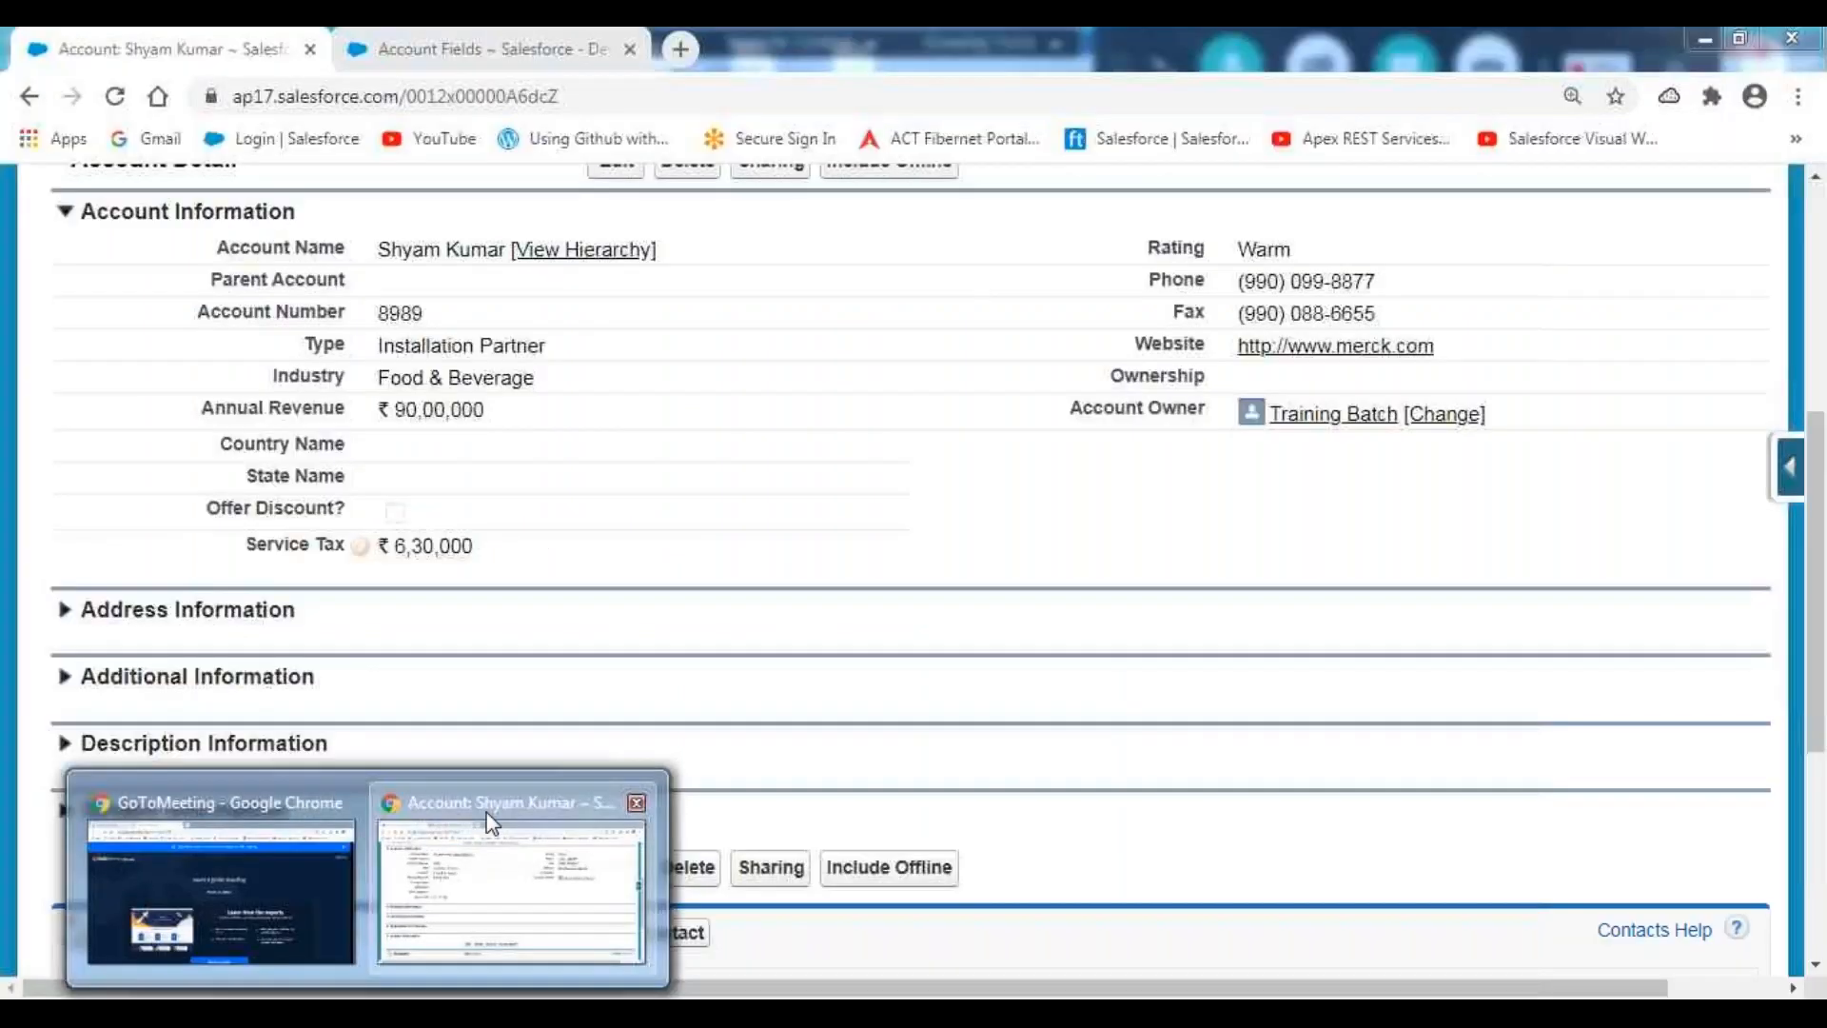
{"action": "left_click", "coordinate": [480, 847]}
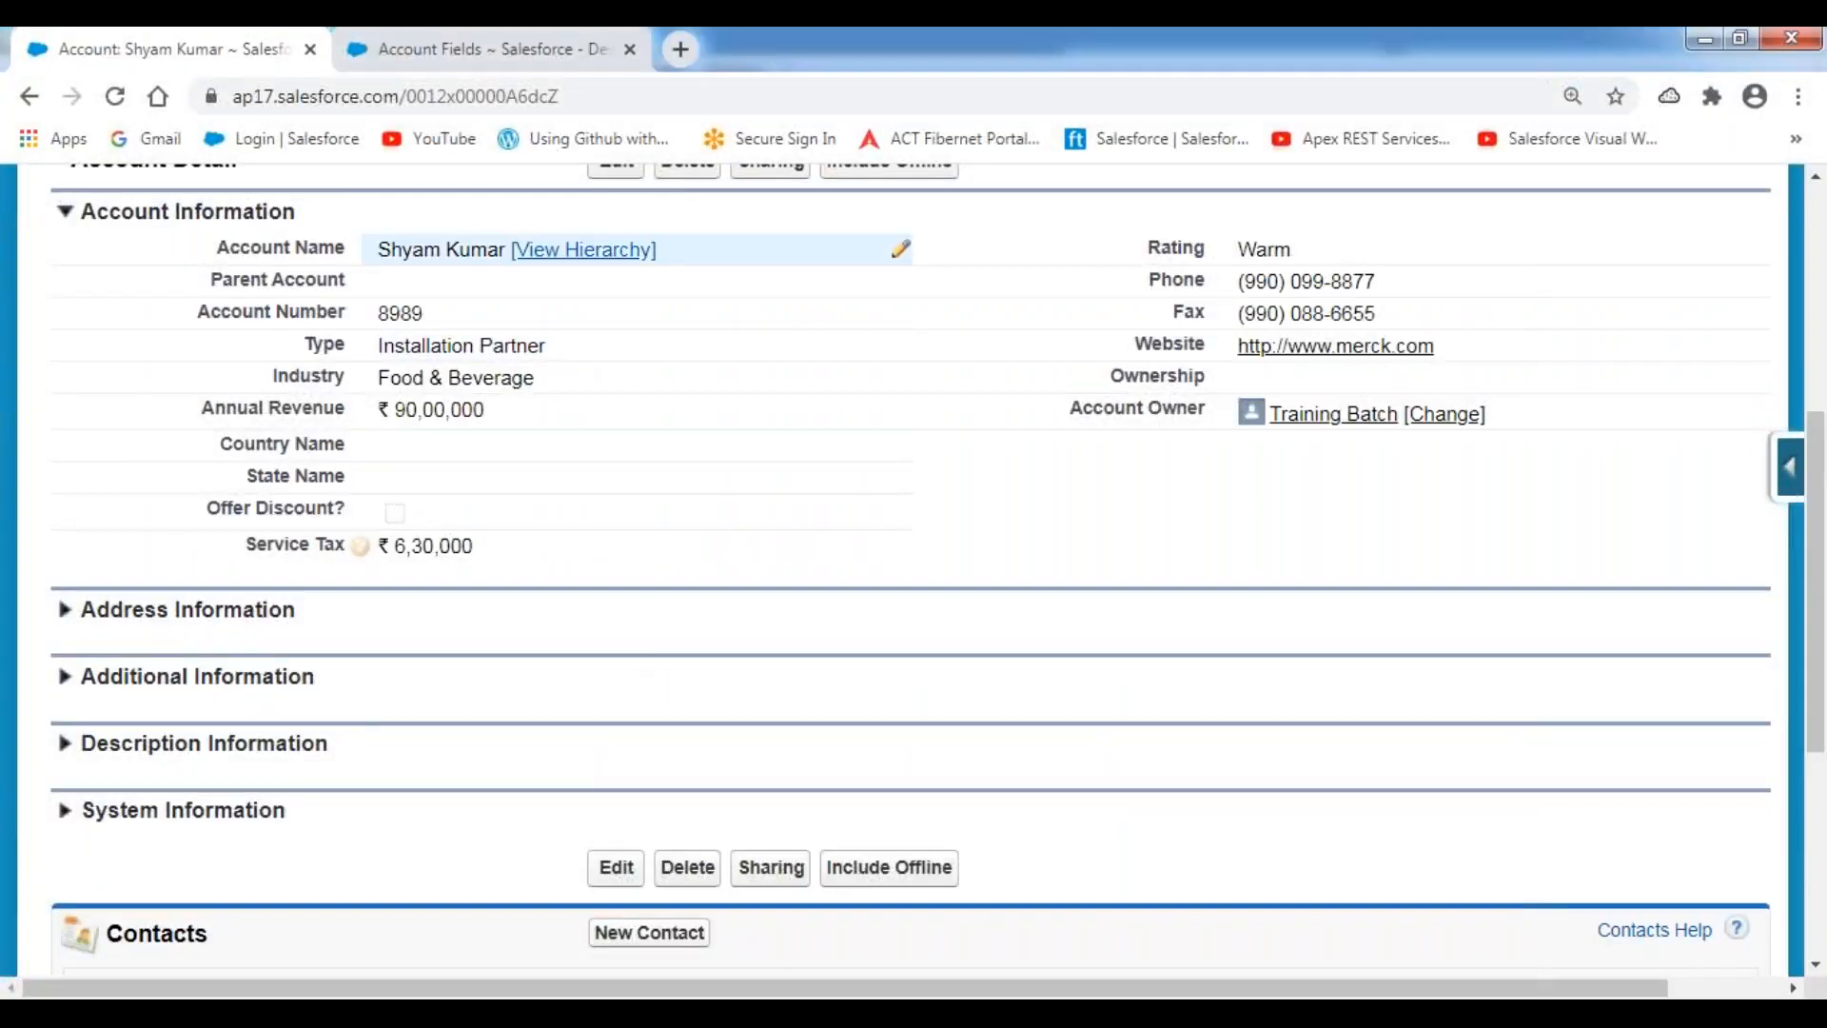
{"action": "left_click", "coordinate": [526, 52]}
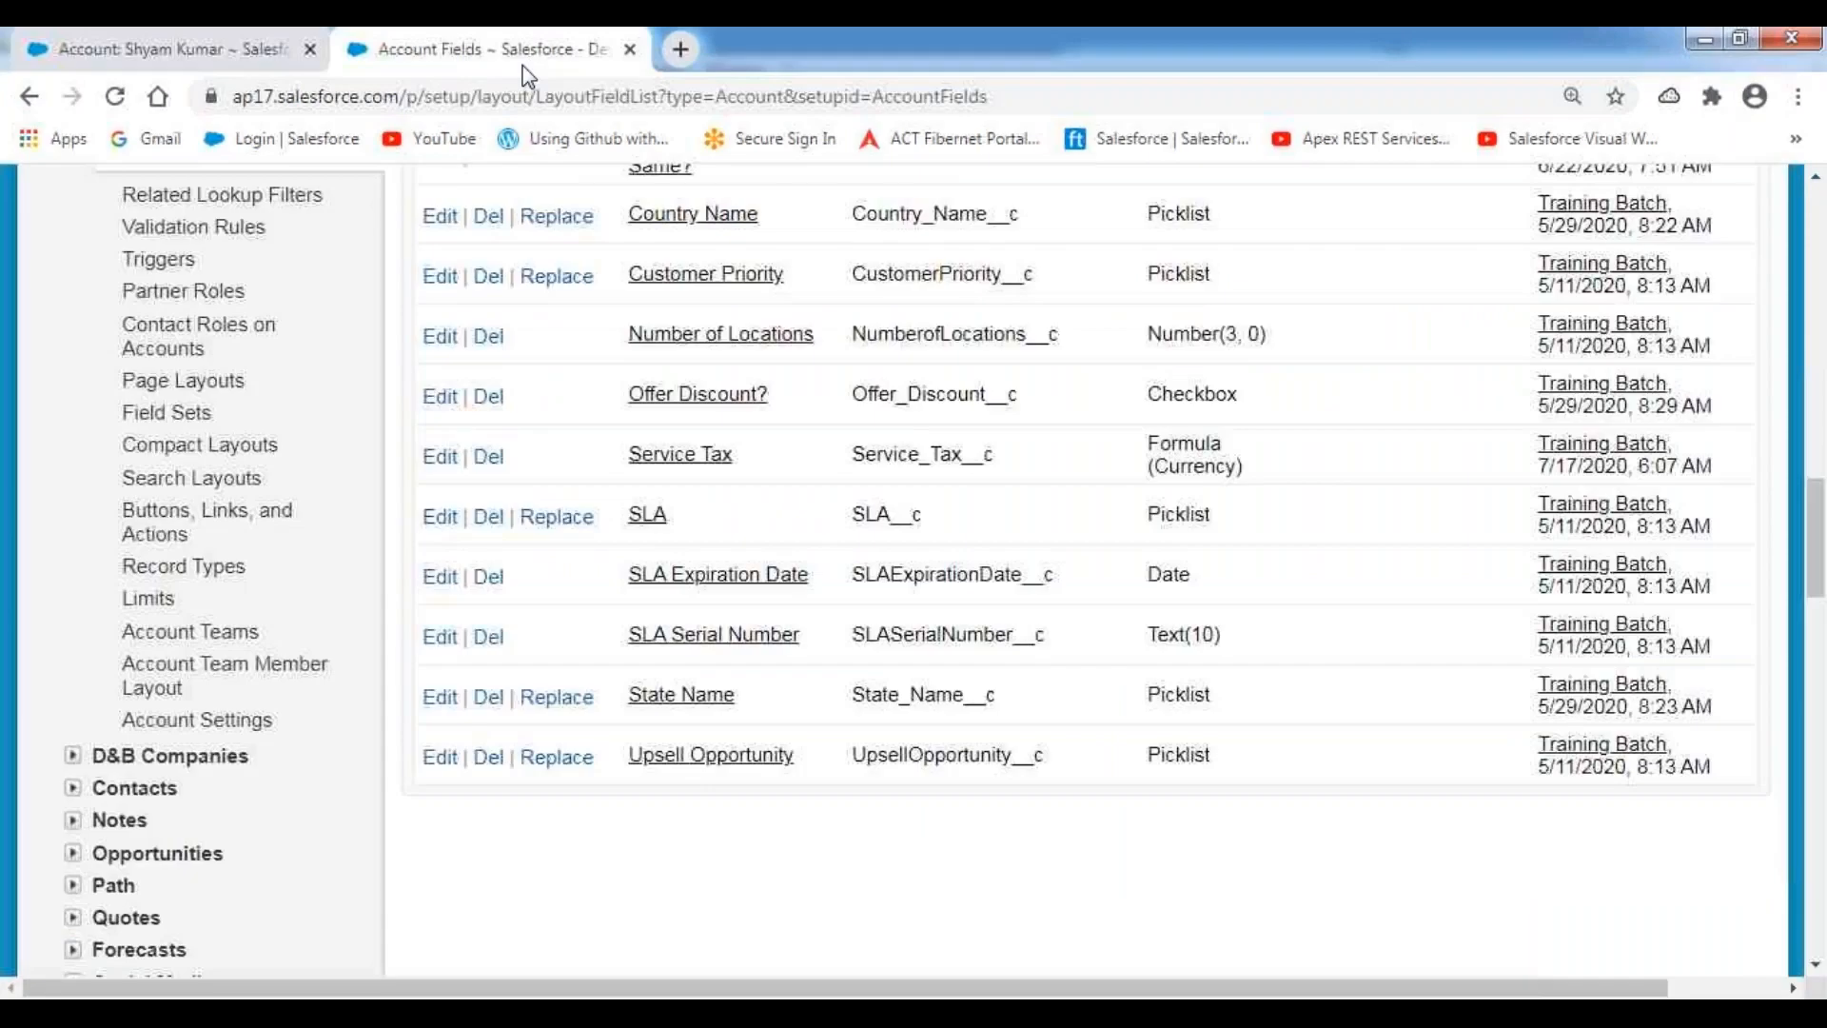
{"action": "scroll", "coordinate": [962, 512], "scroll_direction": "up", "scroll_amount": 4}
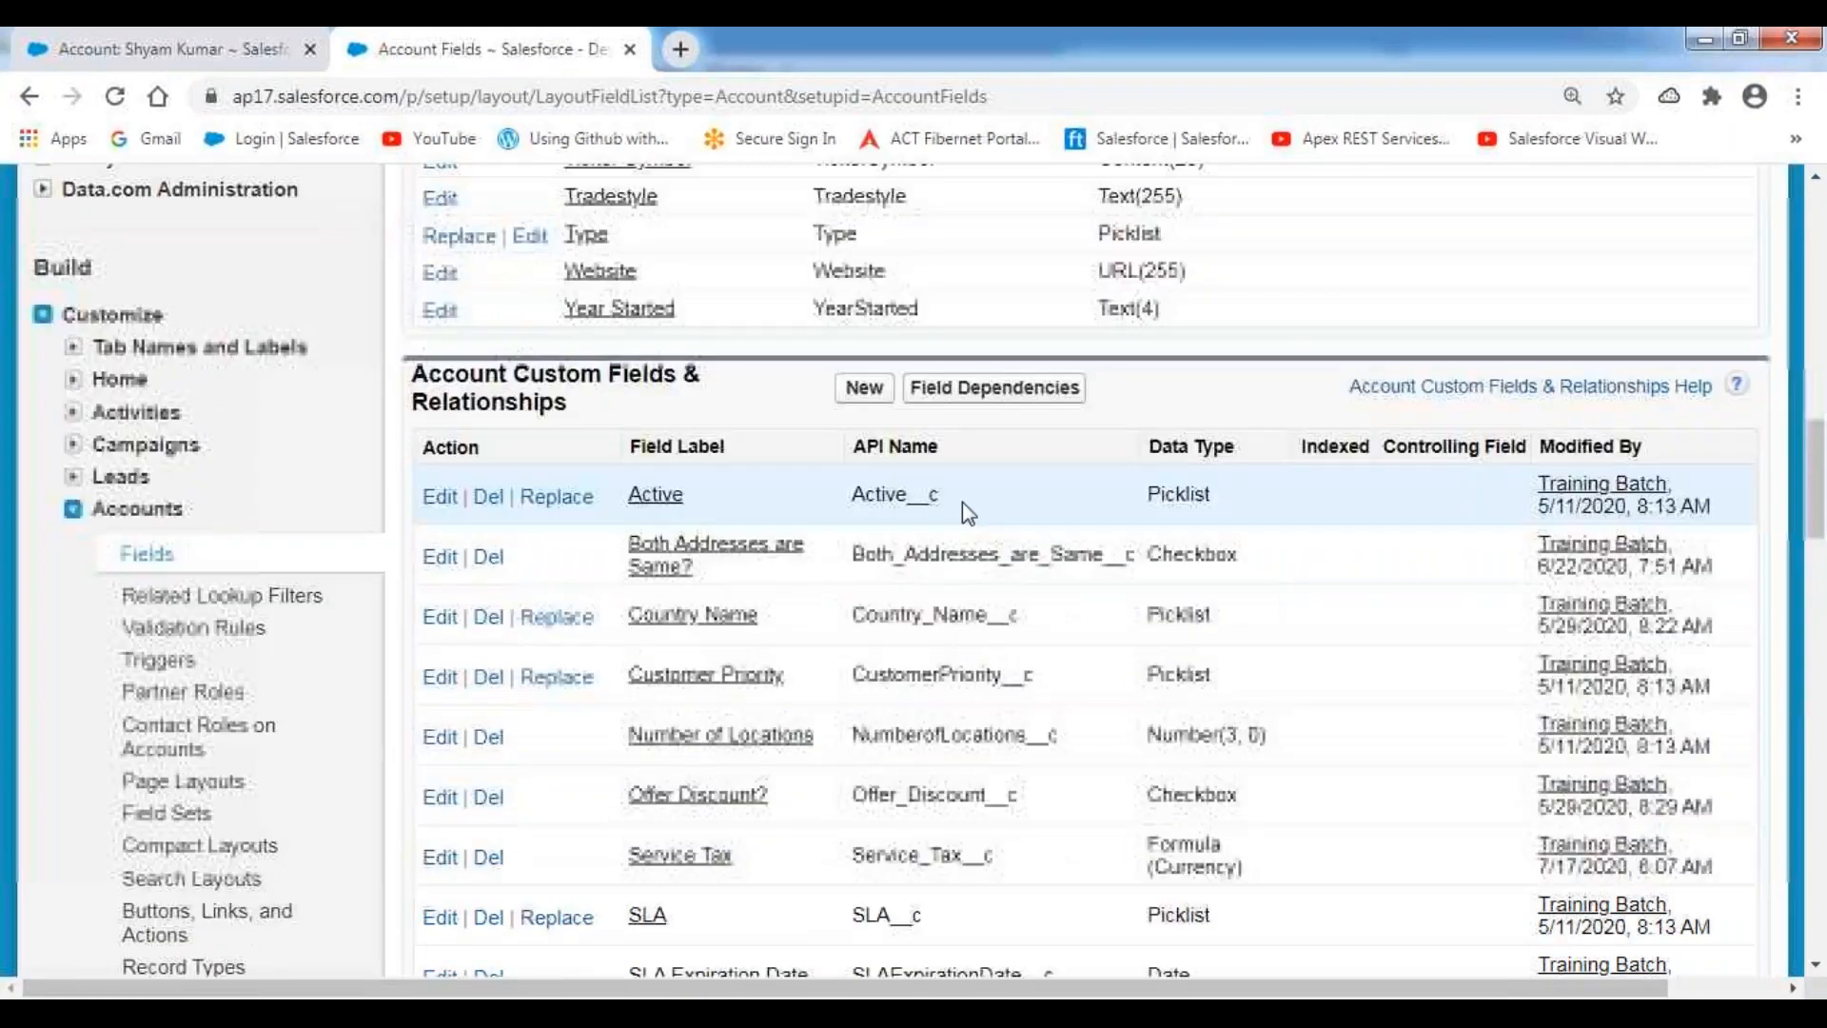
{"action": "left_click_drag", "start_coordinate": [415, 373], "coordinate": [592, 411]}
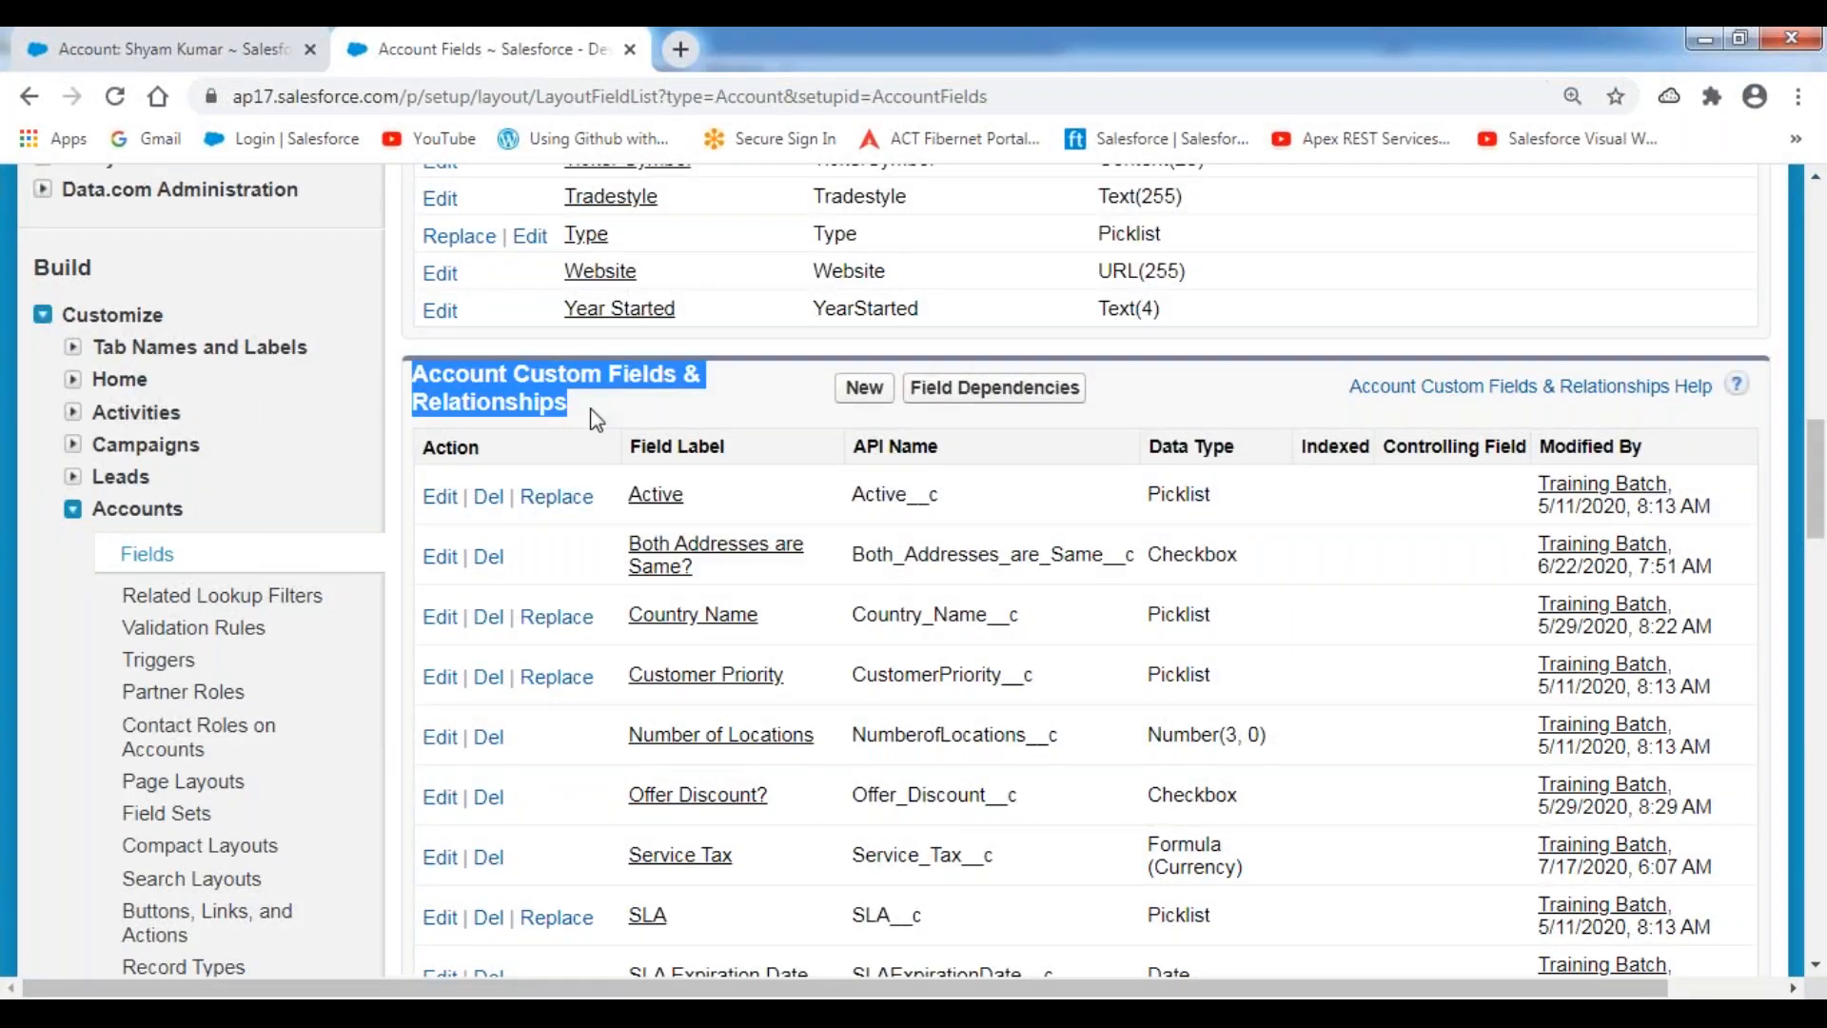
{"action": "left_click", "coordinate": [685, 430]}
{"action": "left_click", "coordinate": [851, 397]}
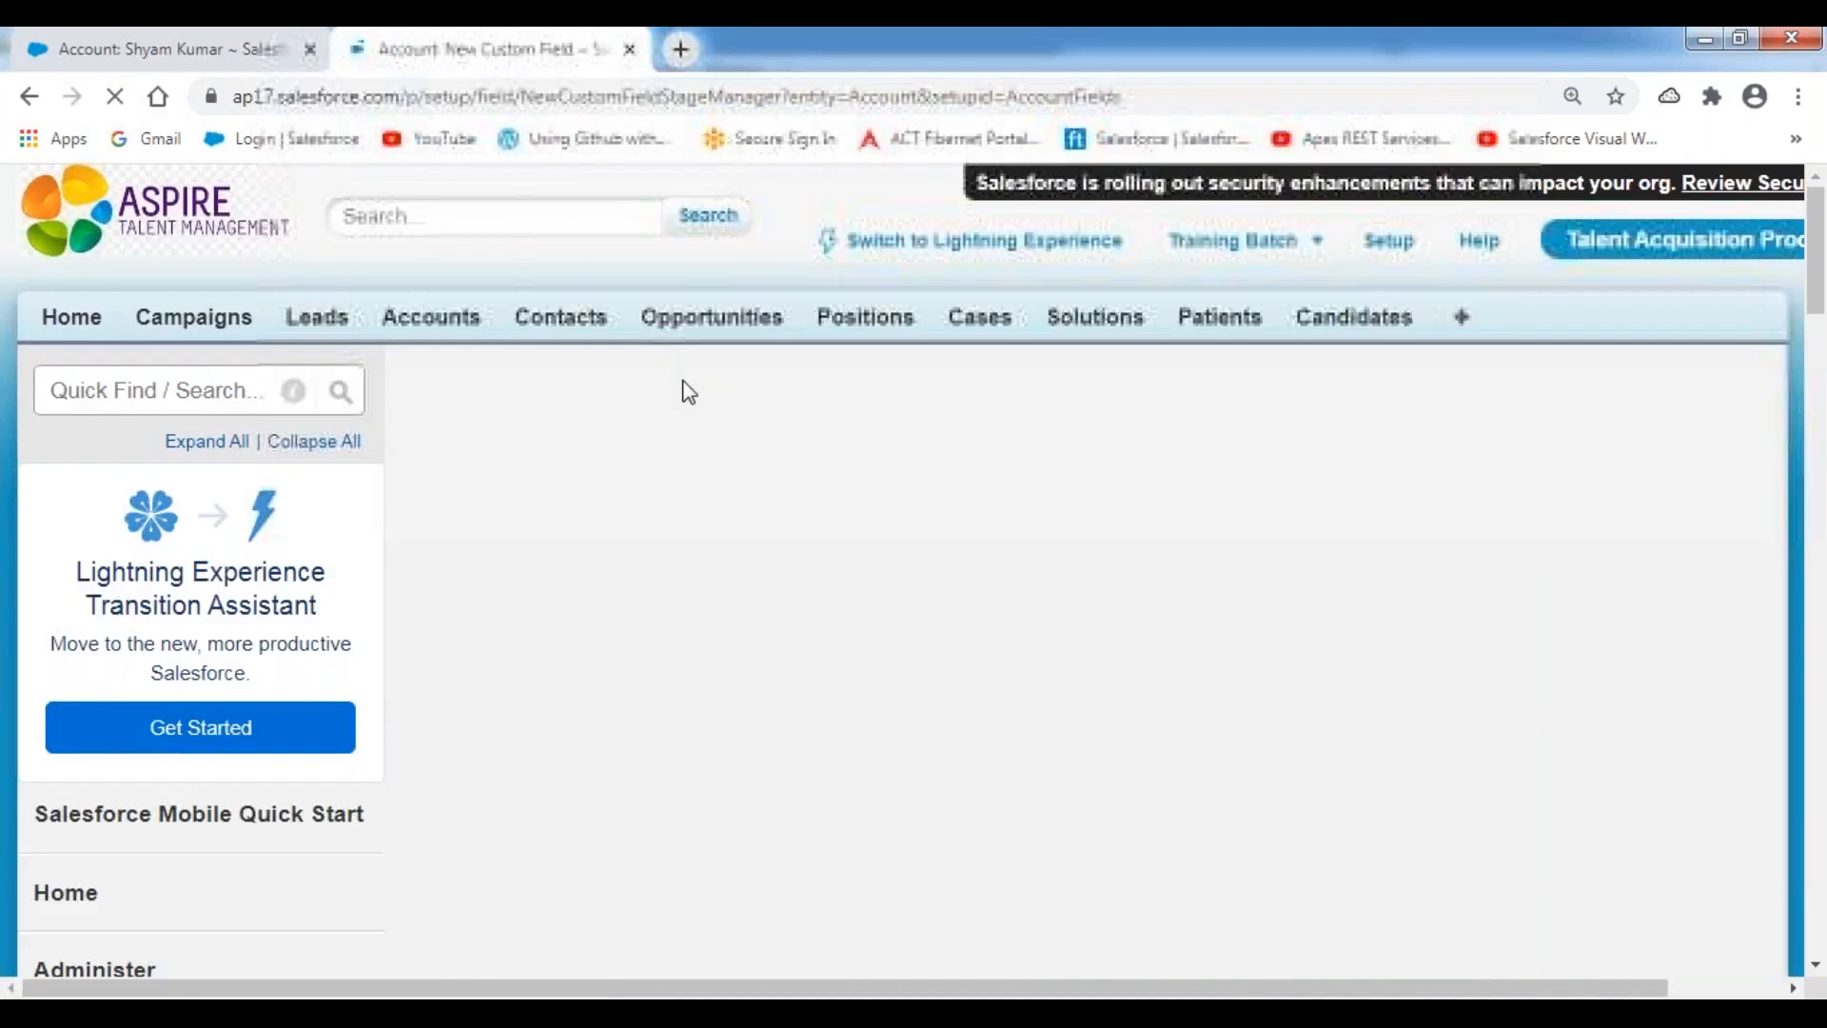
Step: Choose Formula as the new field's data type and proceed to the output type settings
{"action": "scroll", "coordinate": [856, 447], "scroll_direction": "down", "scroll_amount": 4}
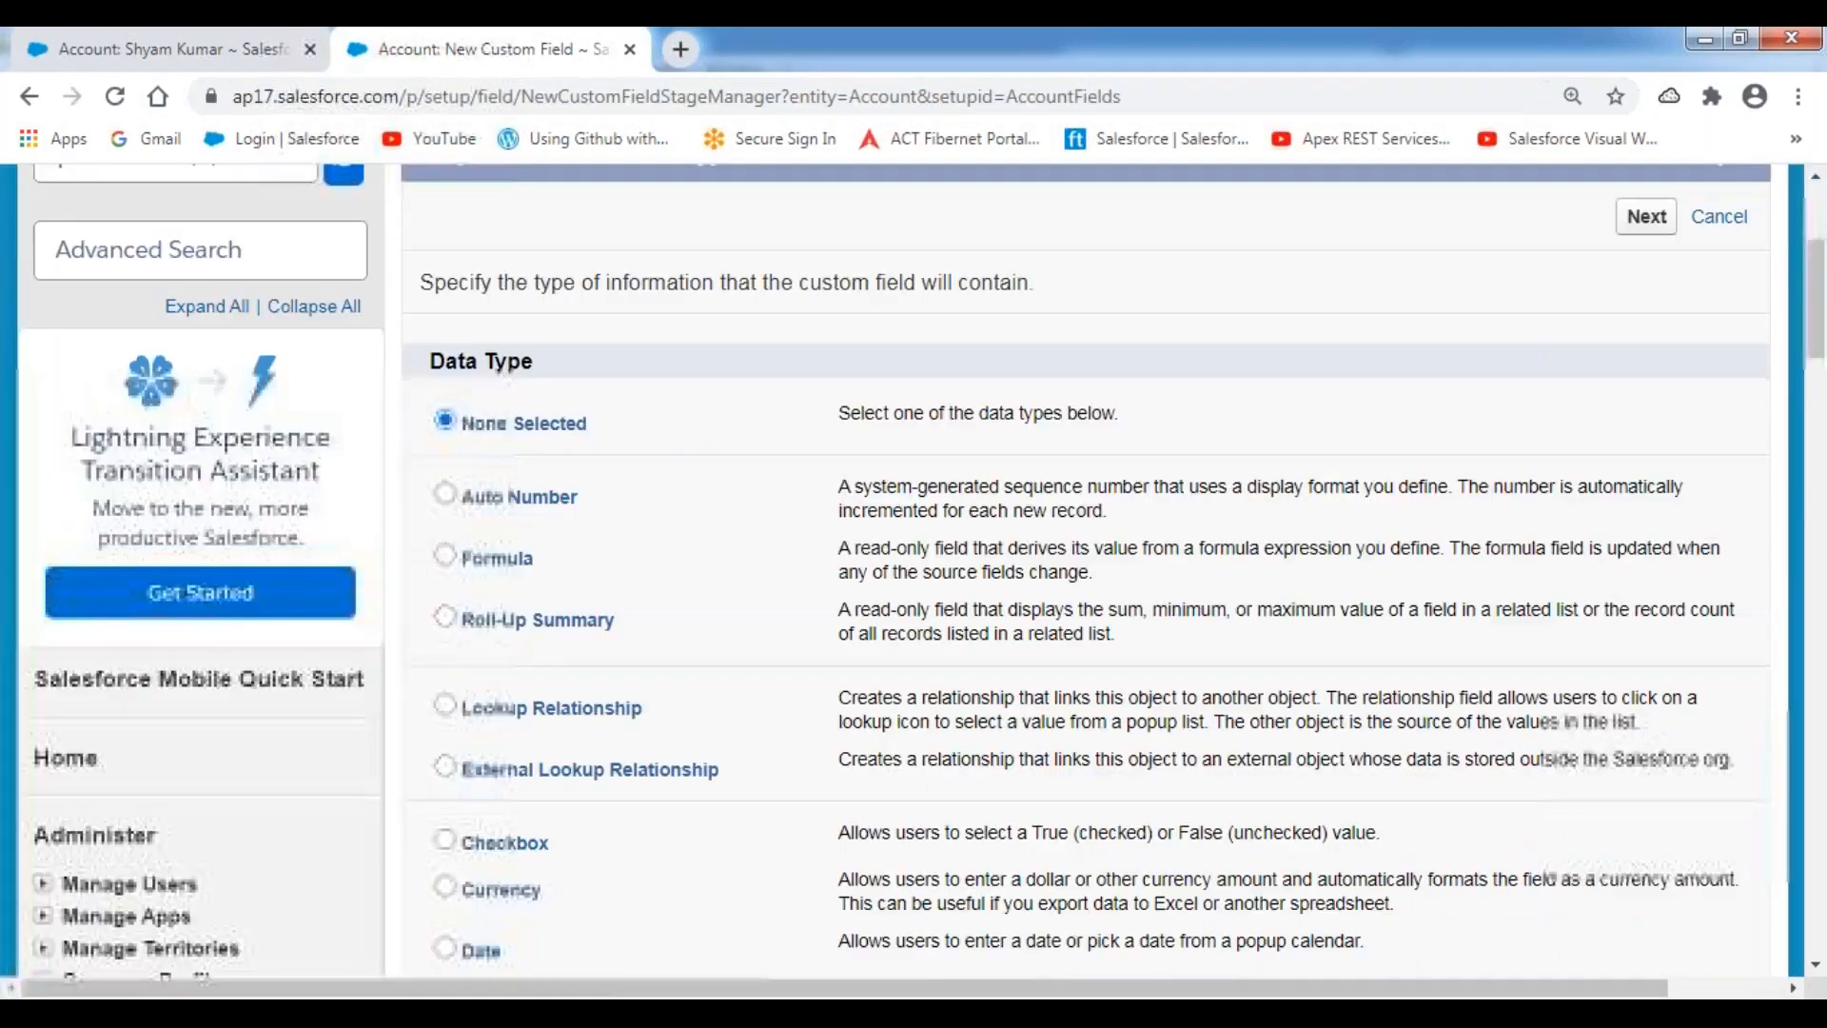
{"action": "scroll", "coordinate": [447, 381], "scroll_direction": "down", "scroll_amount": 2}
{"action": "left_click", "coordinate": [447, 383]}
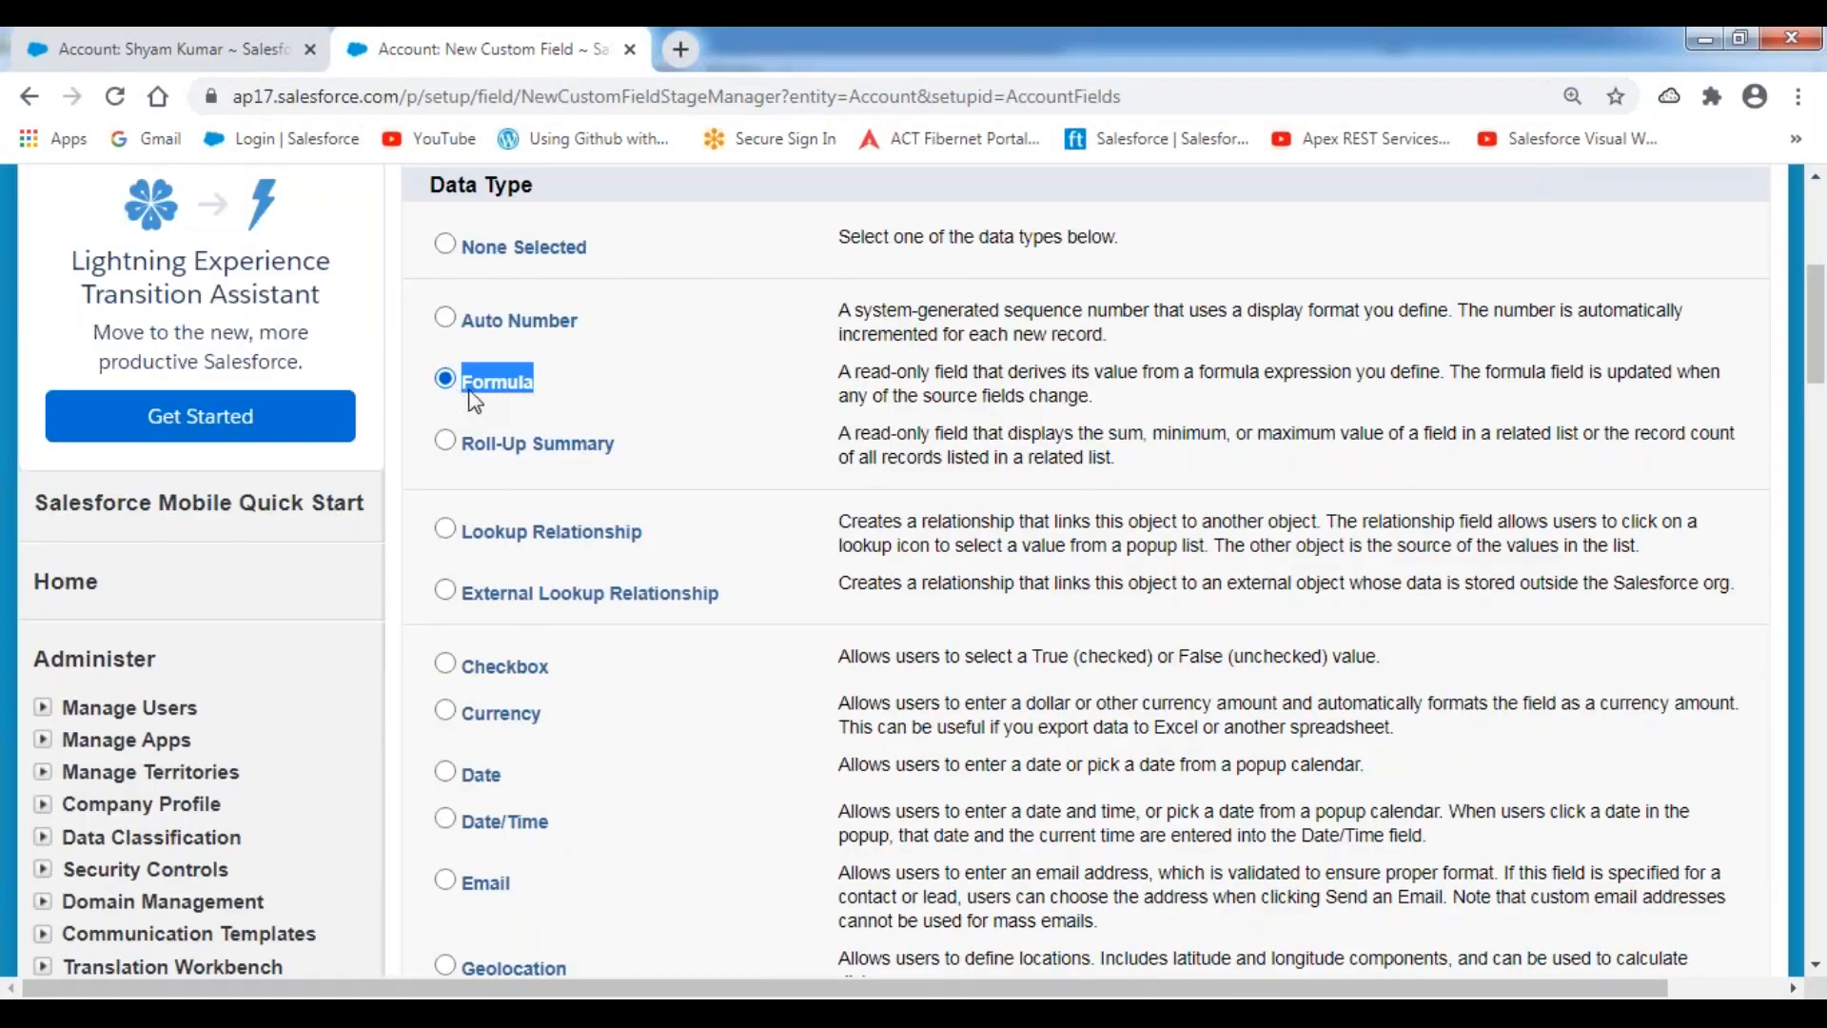
{"action": "scroll", "coordinate": [1631, 453], "scroll_direction": "up", "scroll_amount": 5}
{"action": "left_click", "coordinate": [1643, 448]}
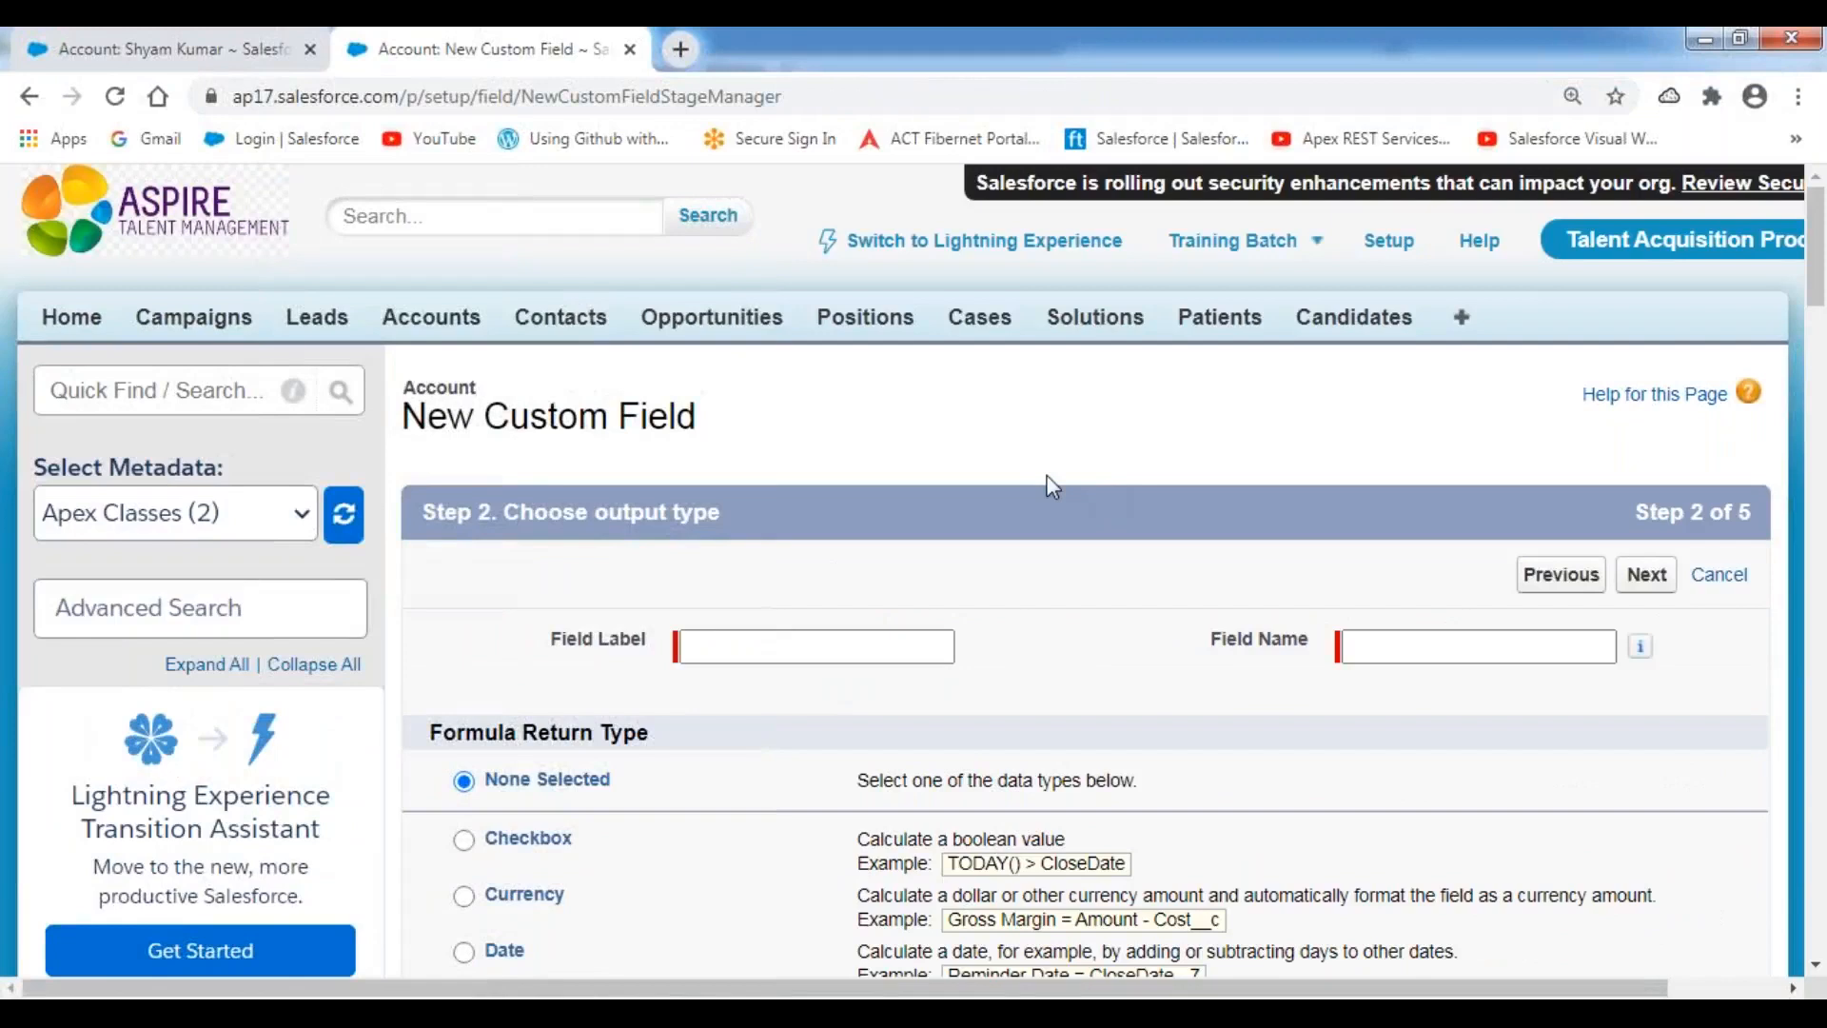
Step: Set the formula field's label to "Net Amount" and let its field name fill in
{"action": "scroll", "coordinate": [1023, 476], "scroll_direction": "down", "scroll_amount": 5}
{"action": "left_click", "coordinate": [721, 245]}
{"action": "type", "text": "Net"}
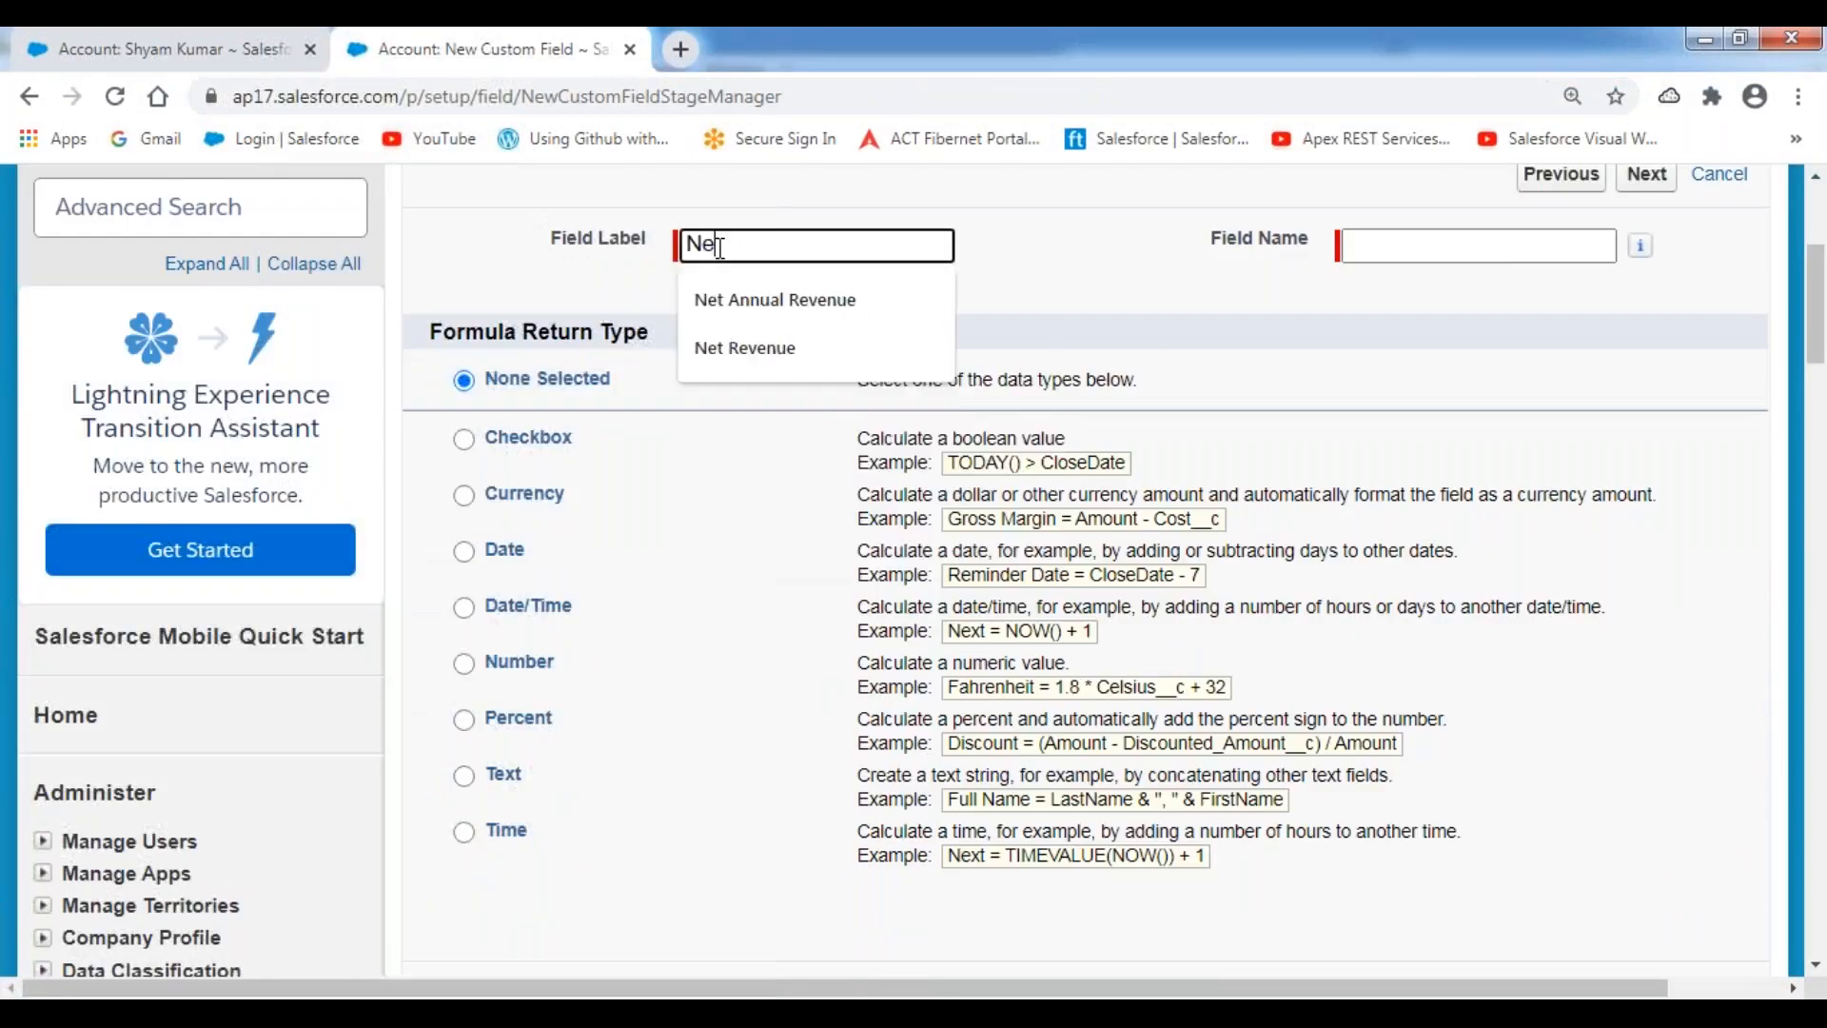
{"action": "type", "text": " A"}
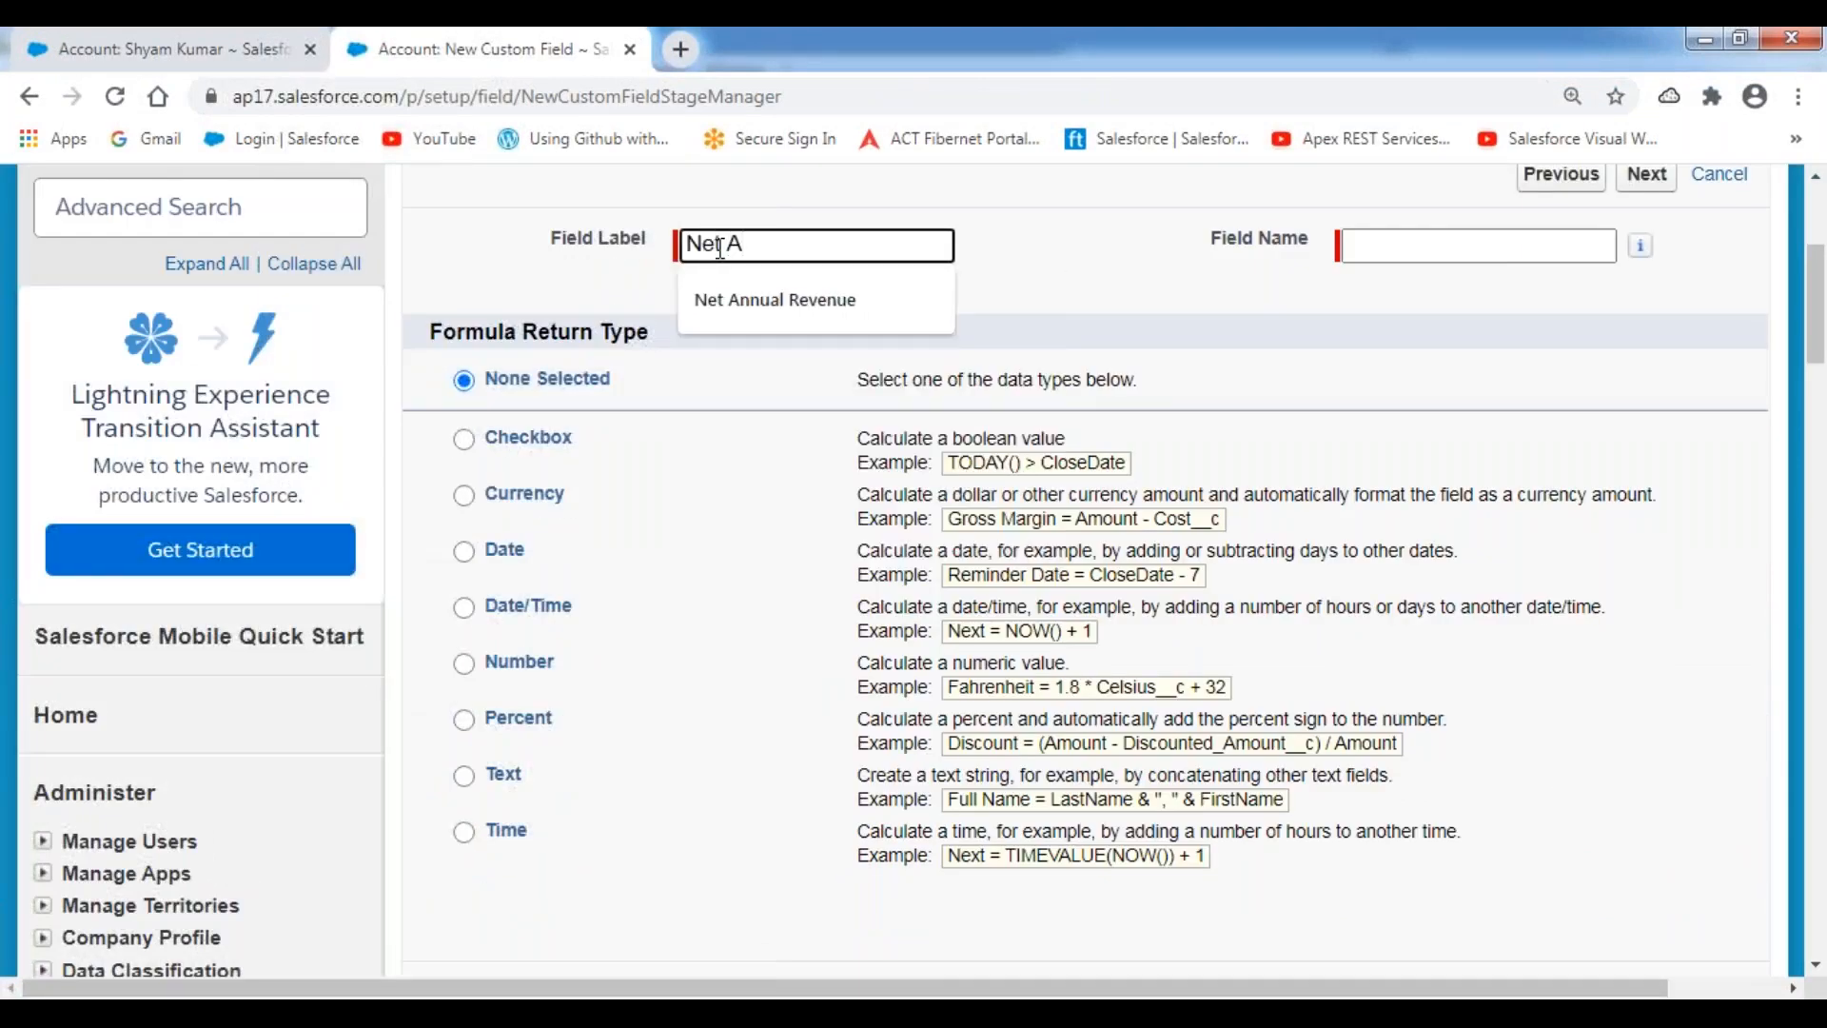
{"action": "key", "text": "BackSpace"}
{"action": "type", "text": "Amount"}
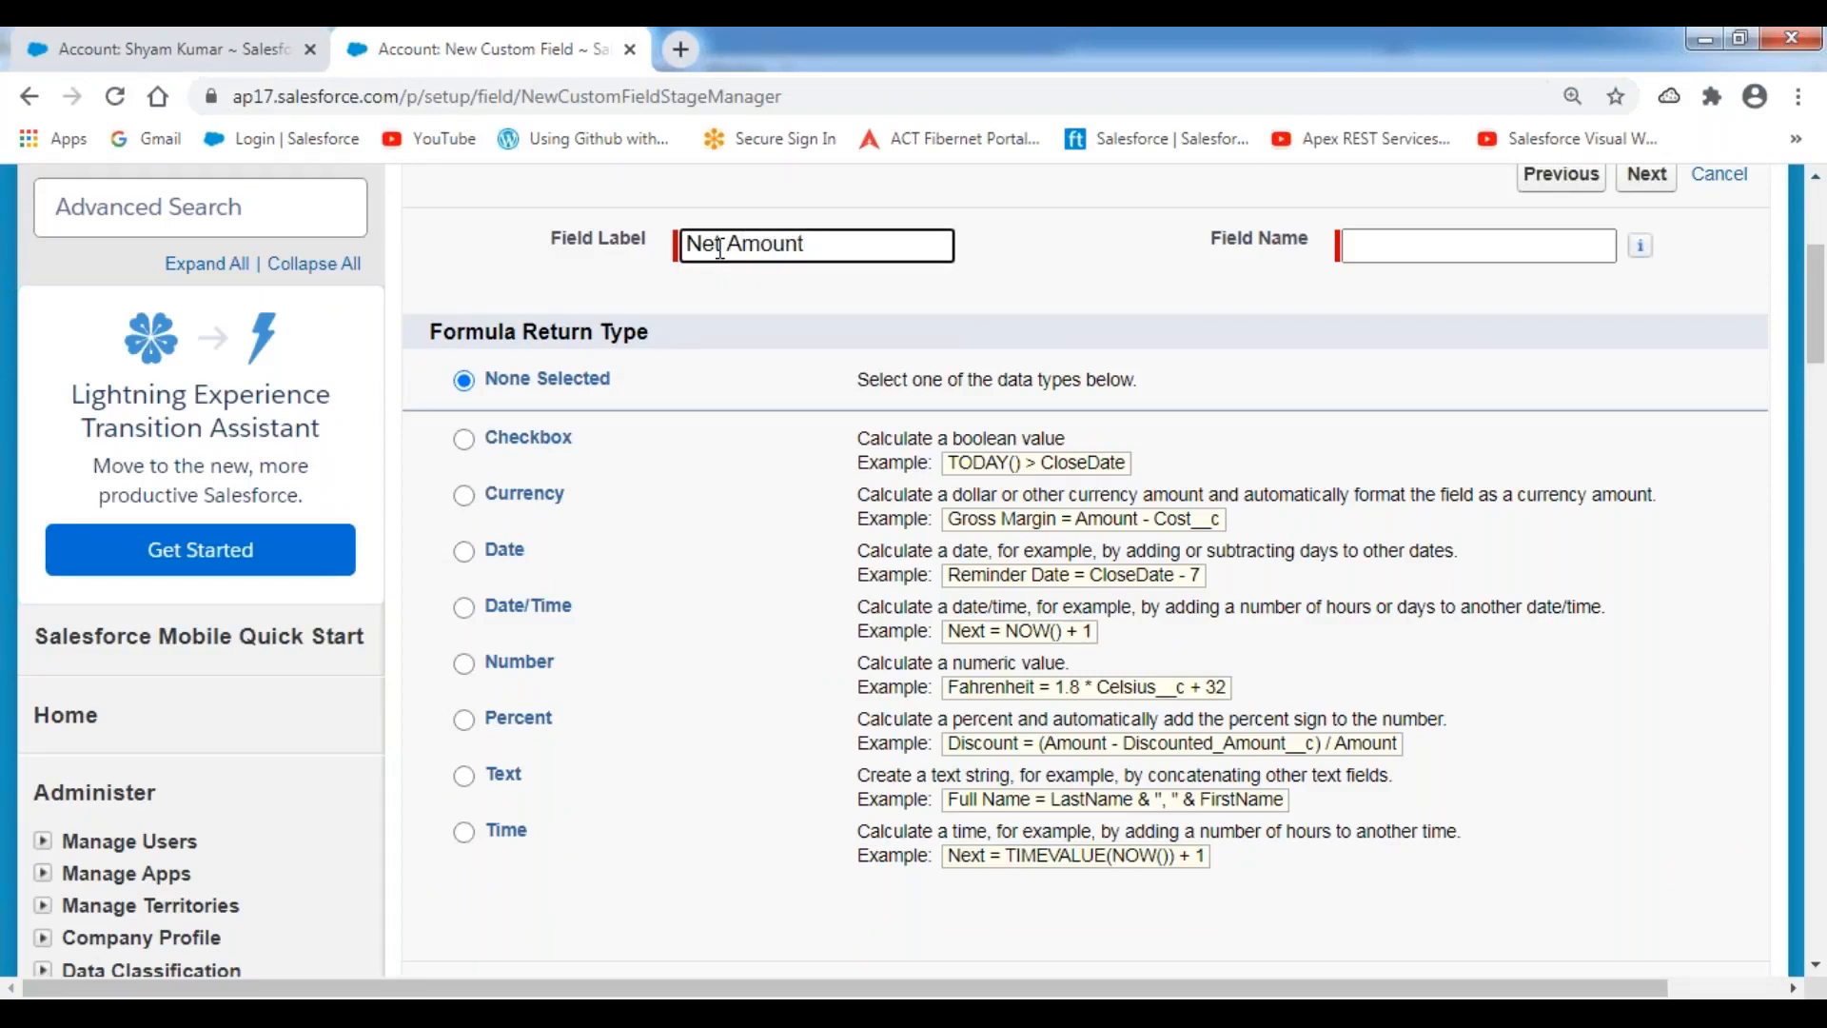
{"action": "key", "text": "Tab"}
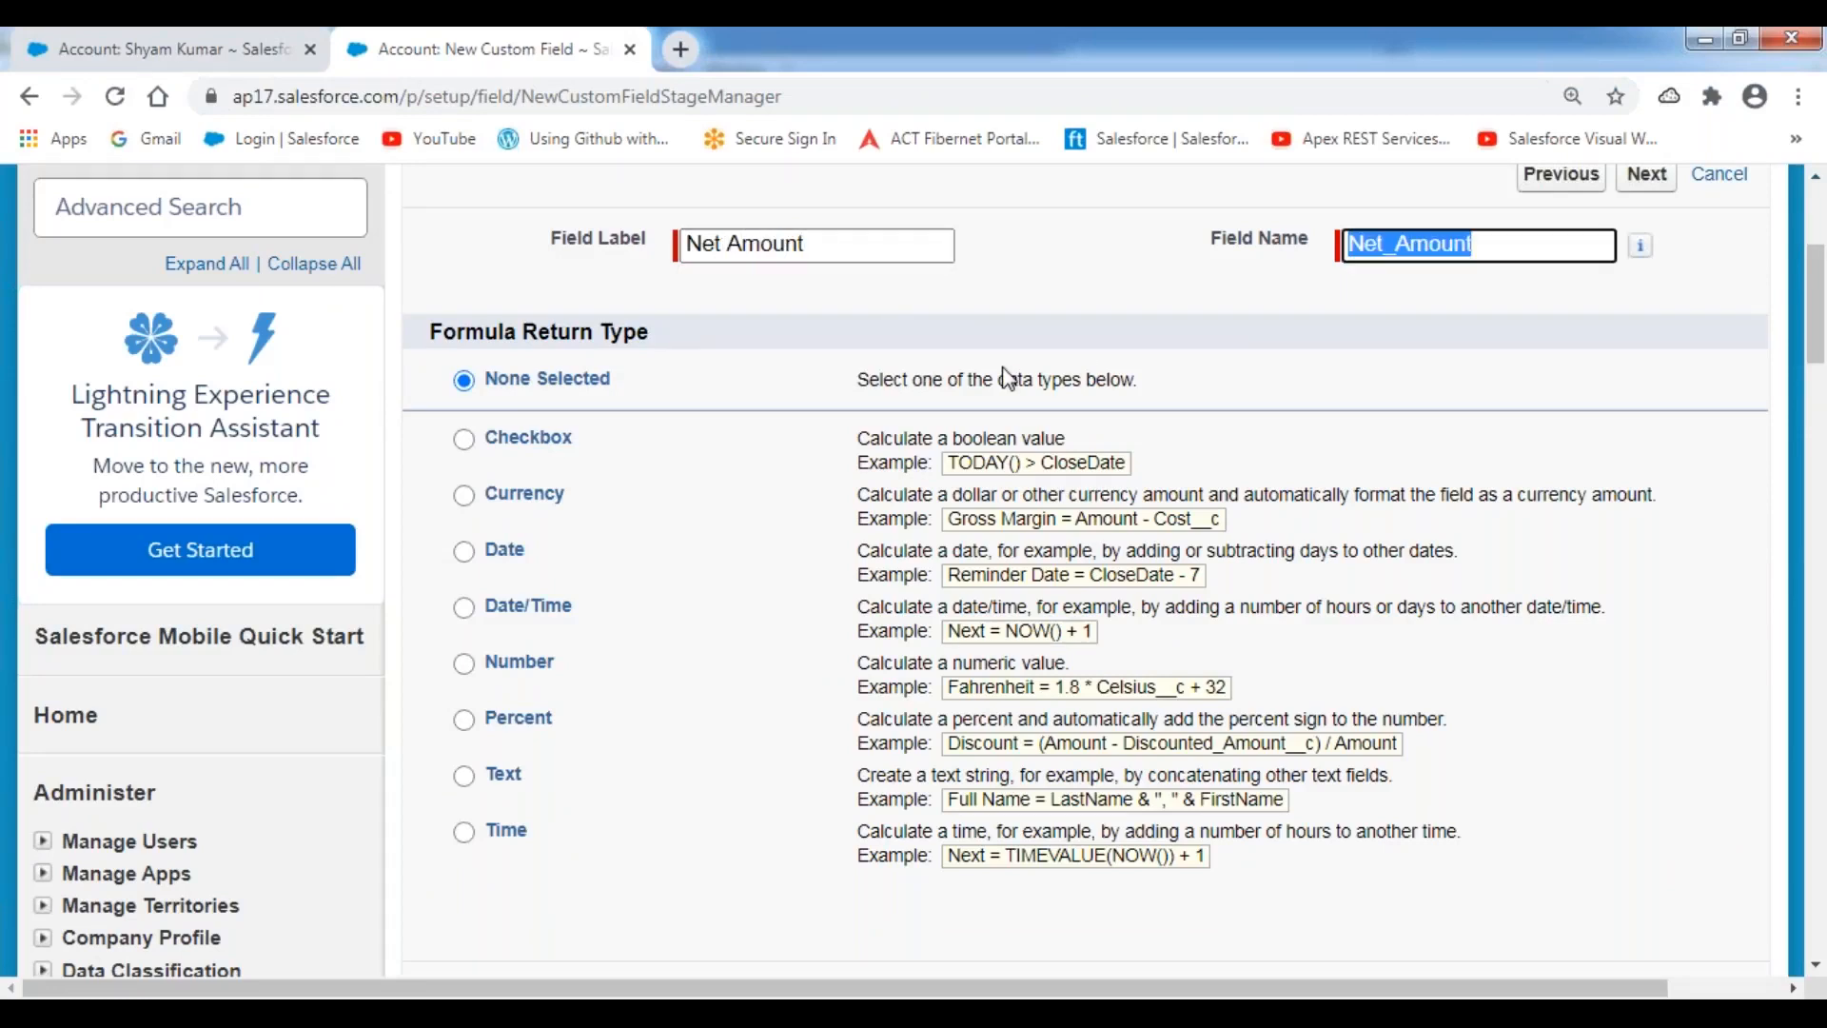
{"action": "left_click", "coordinate": [990, 257]}
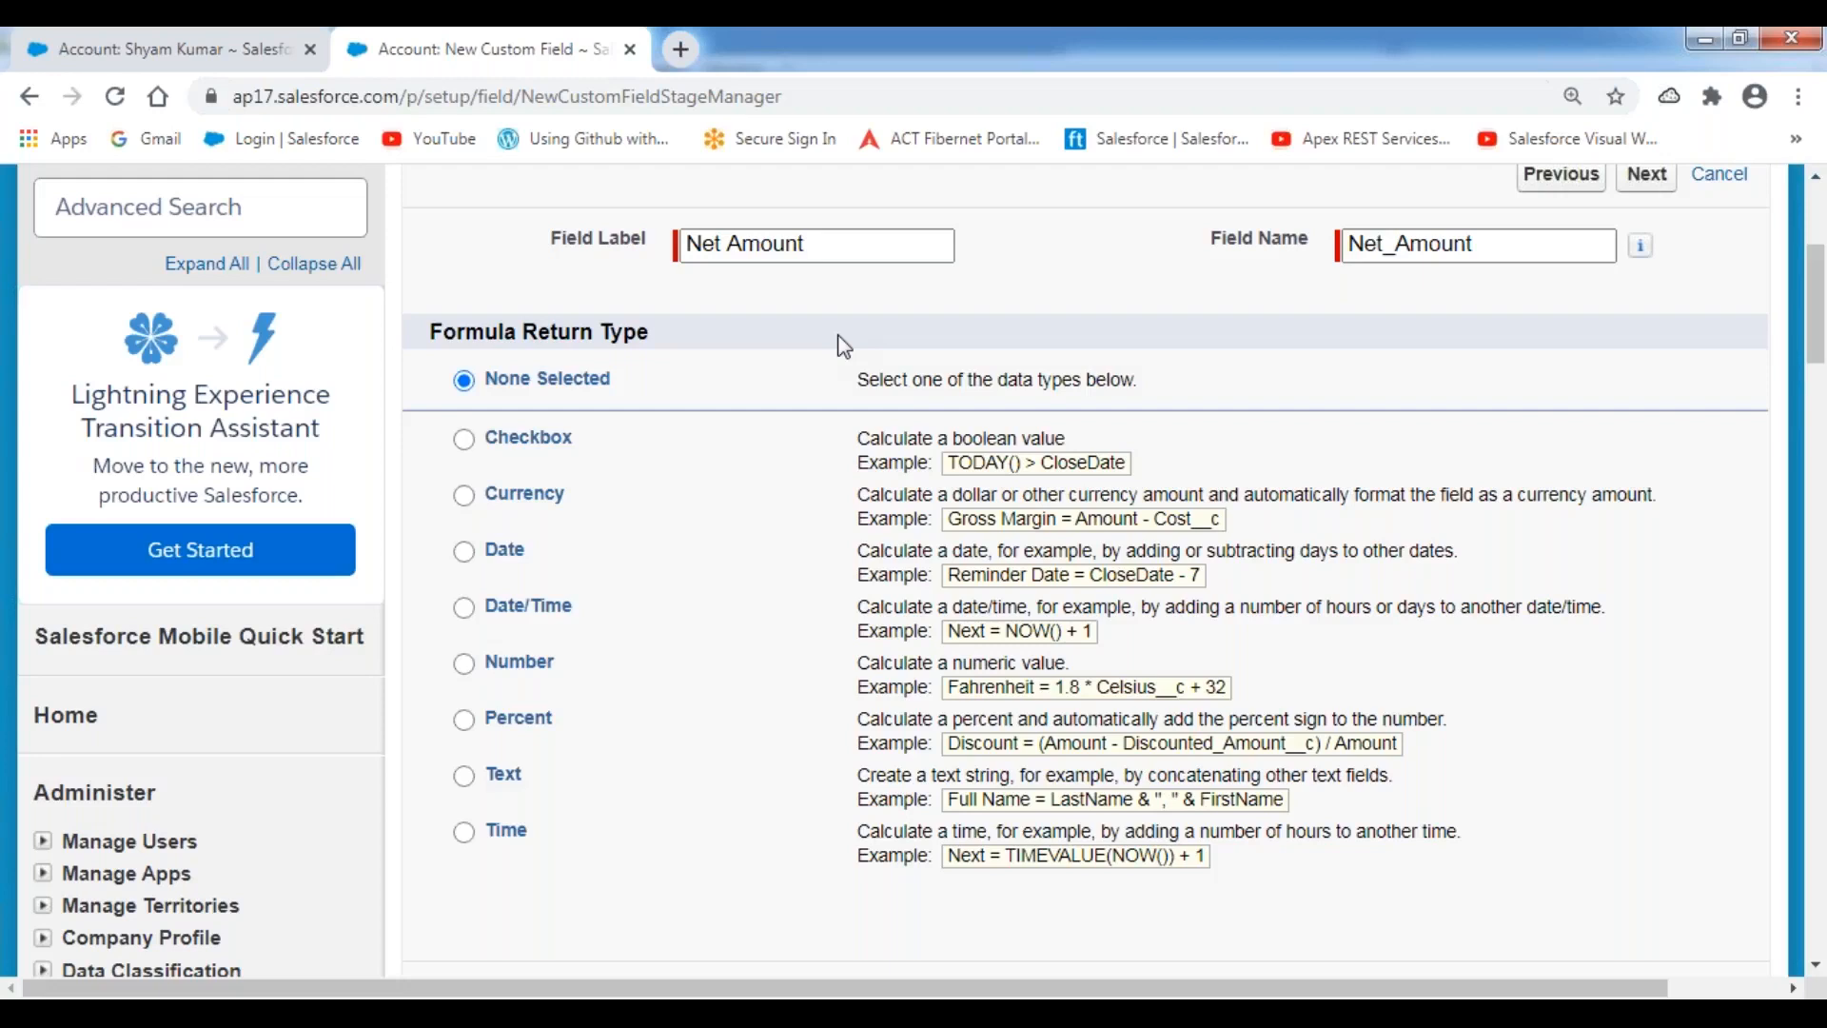
Step: Set the formula's return type to Currency with 0 decimal places and proceed to the formula entry
{"action": "left_click", "coordinate": [464, 498]}
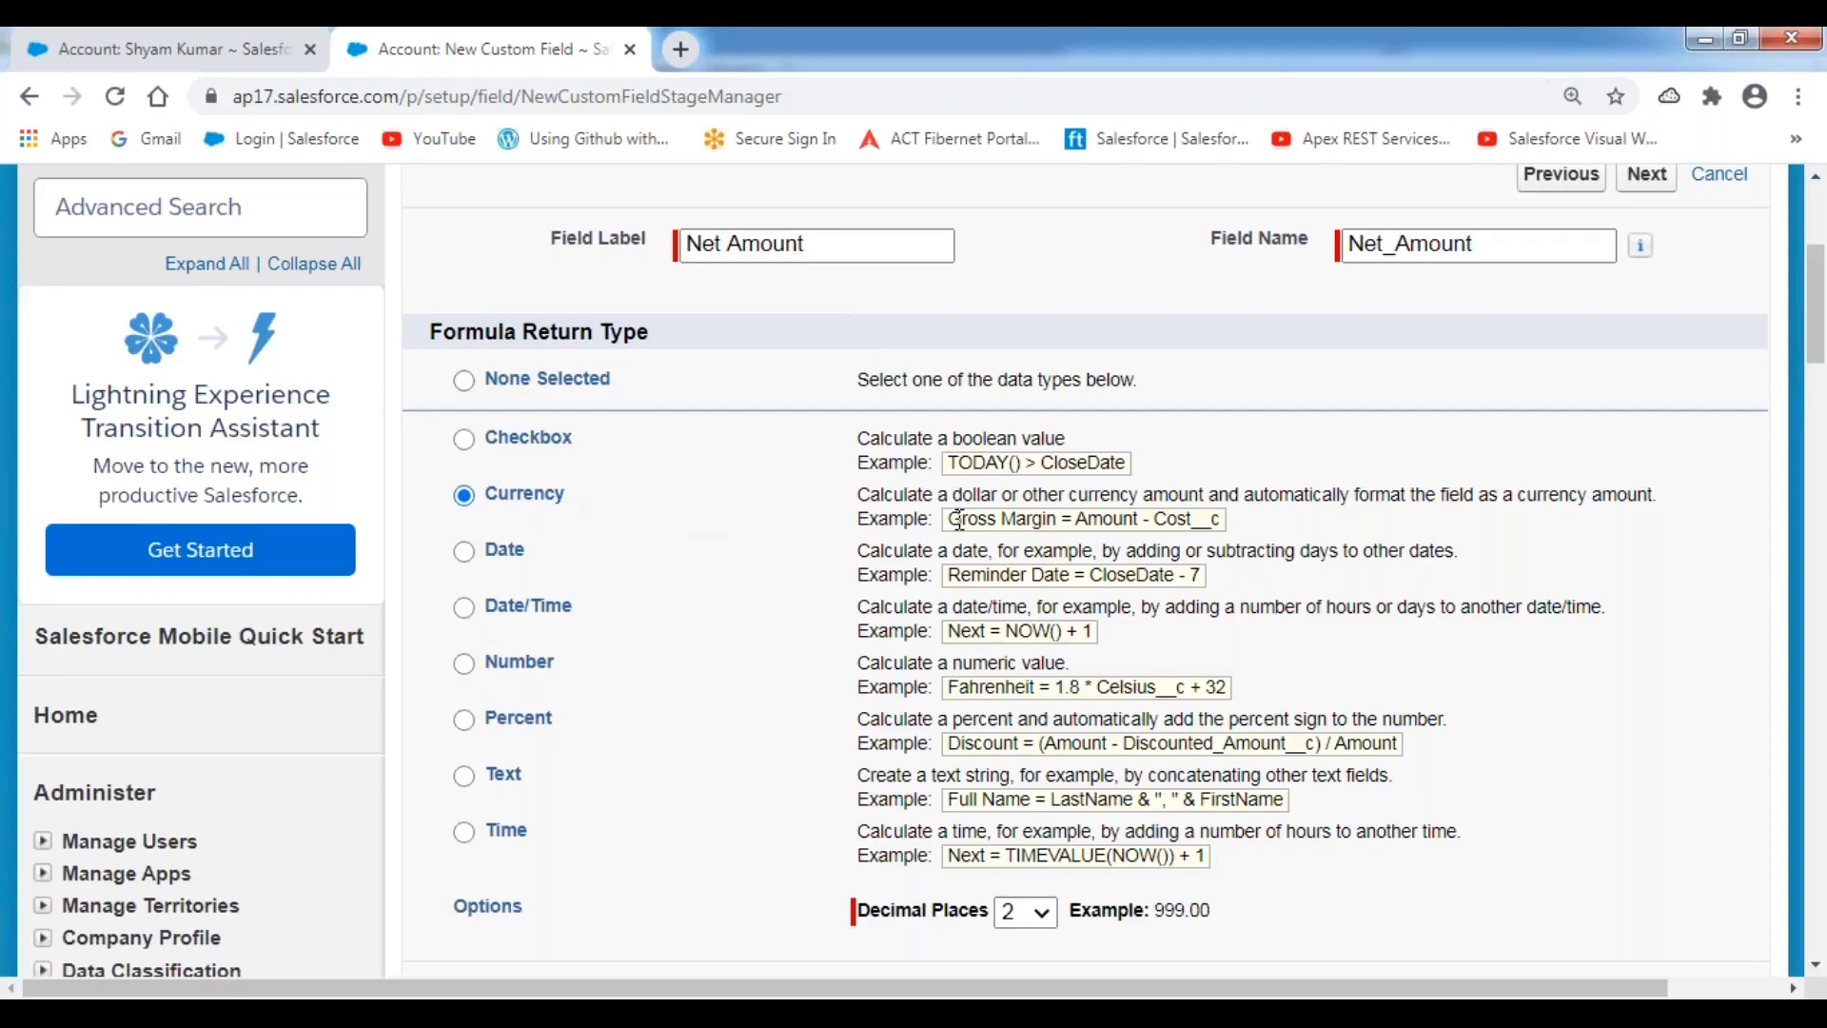
{"action": "scroll", "coordinate": [959, 533], "scroll_direction": "down", "scroll_amount": 5}
{"action": "left_click", "coordinate": [1031, 511]}
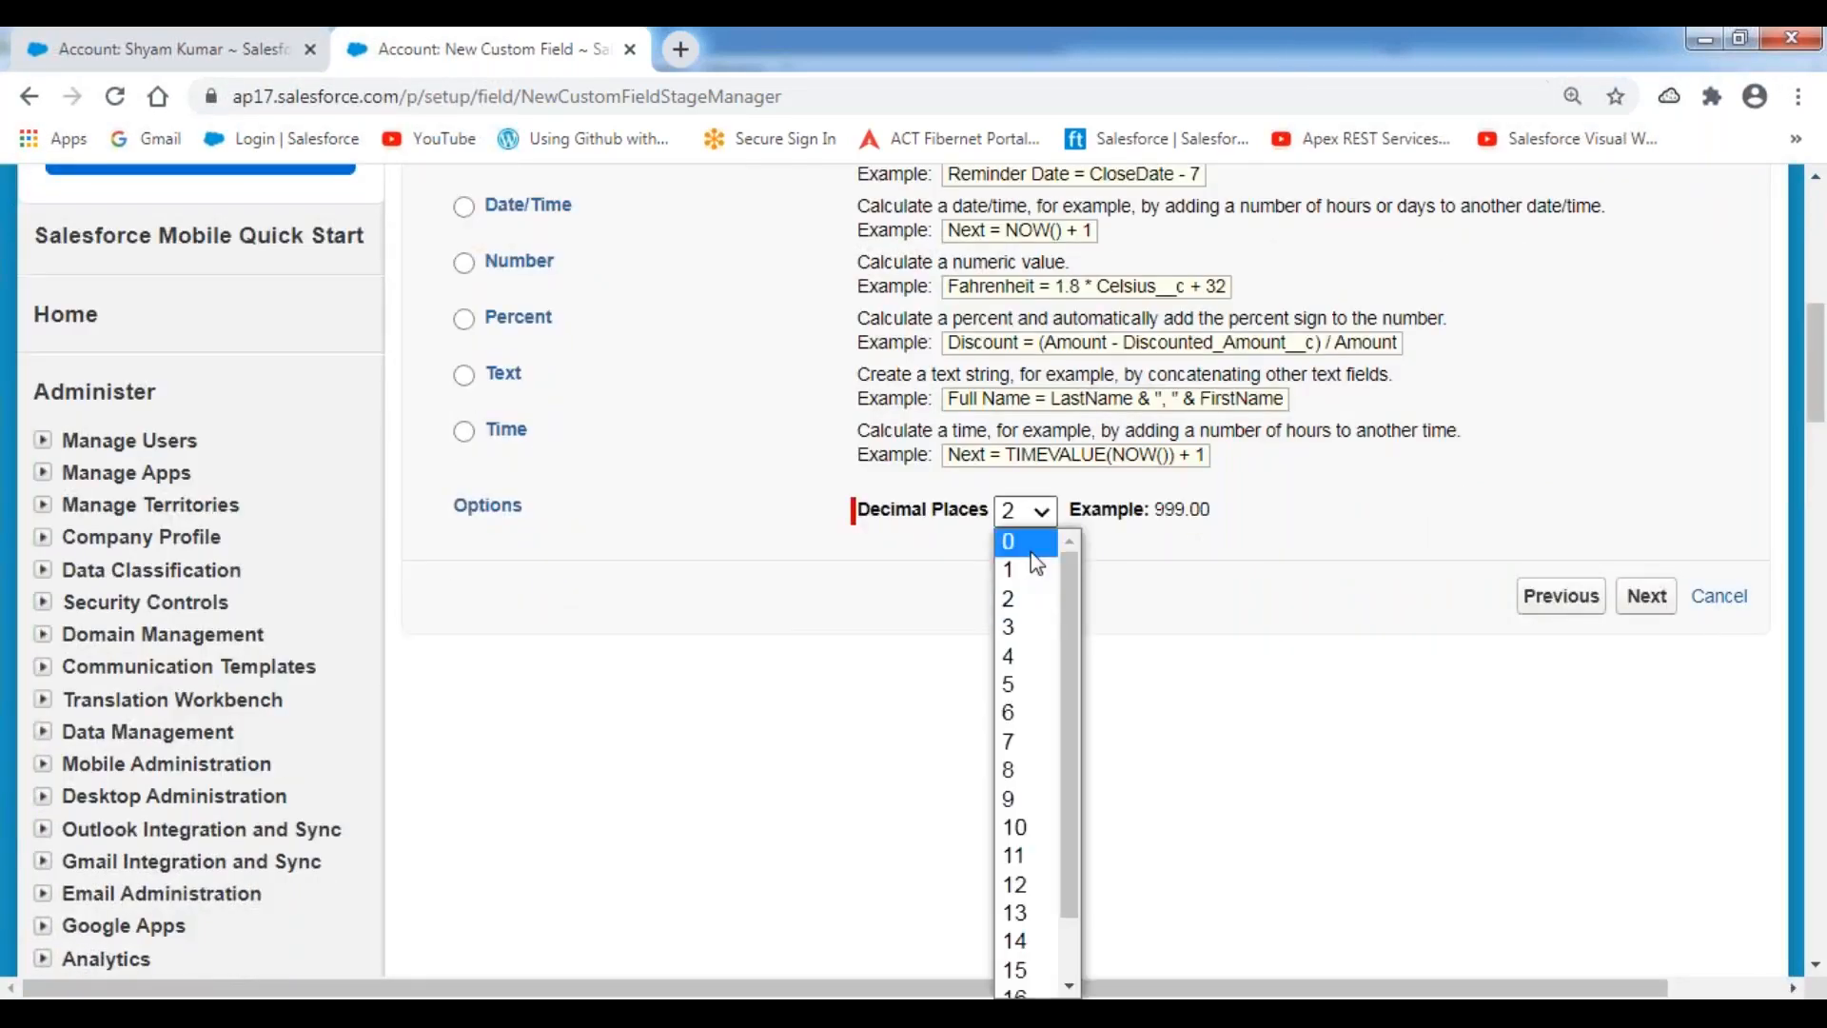
{"action": "left_click", "coordinate": [1033, 552]}
{"action": "left_click", "coordinate": [1632, 604]}
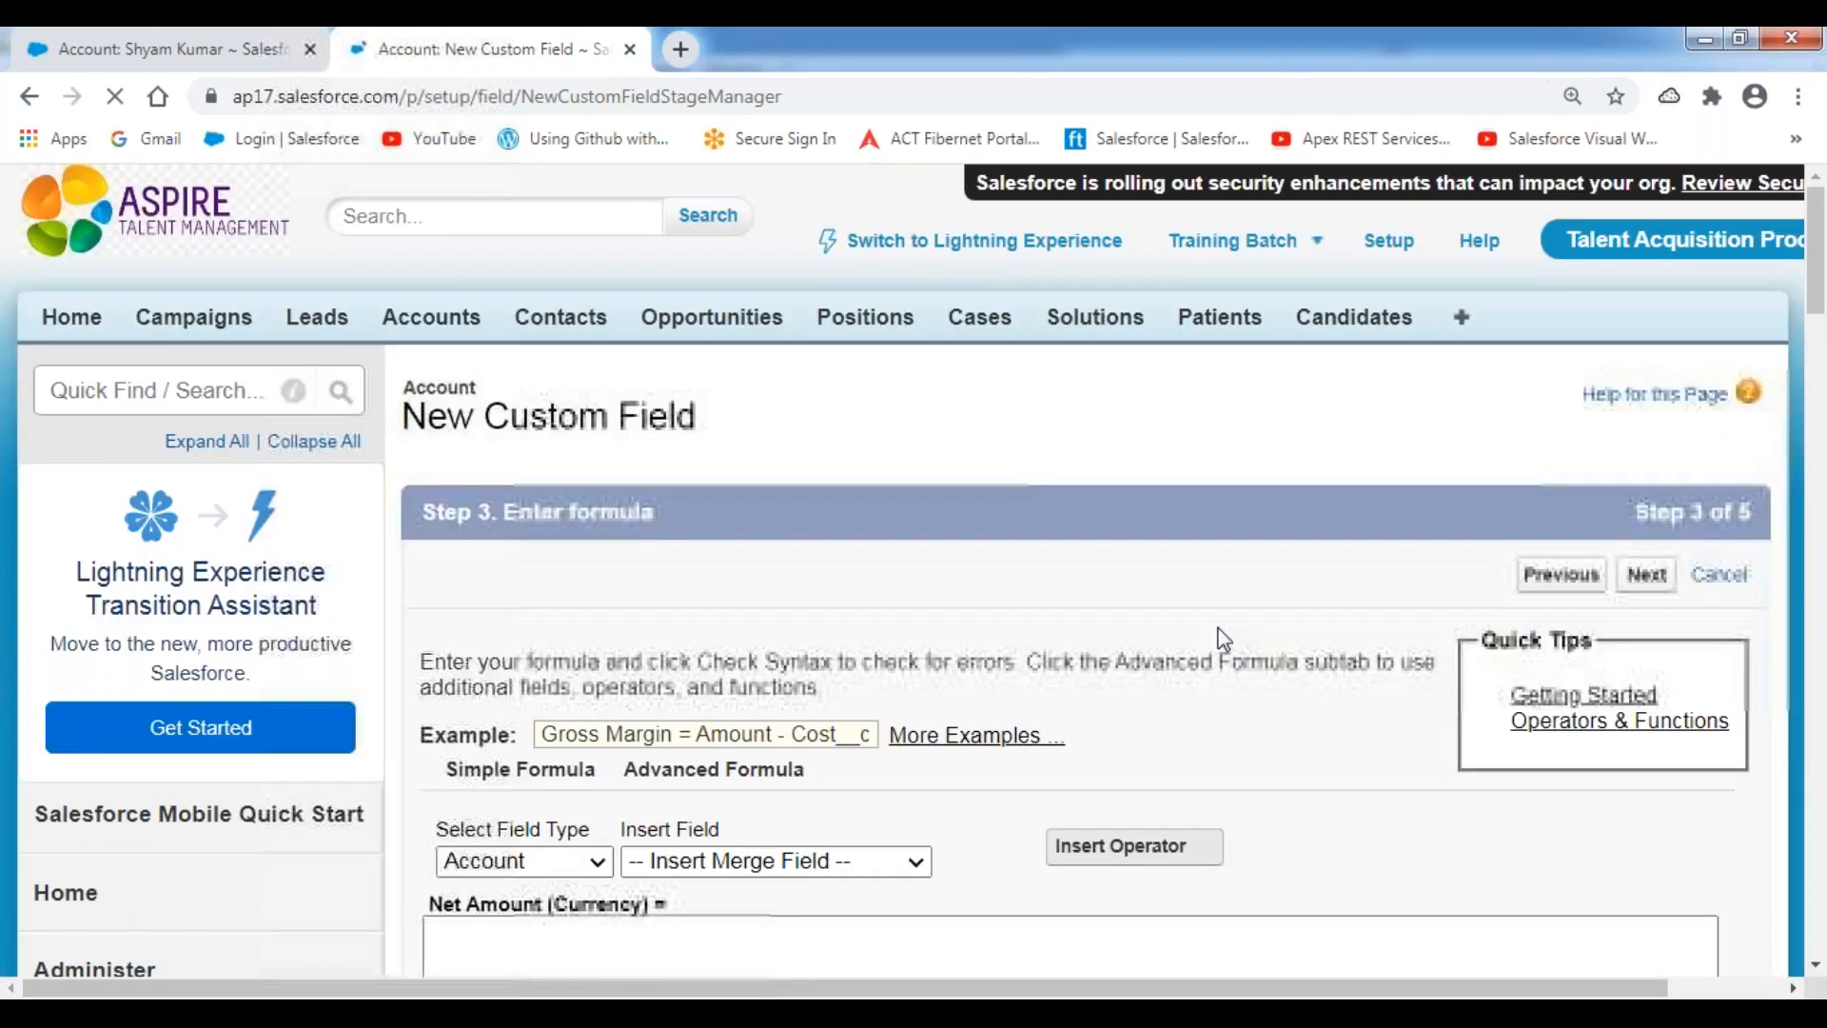
Step: Switch the Net Amount formula entry from the simple to the advanced formula editor
{"action": "scroll", "coordinate": [1231, 607], "scroll_direction": "down", "scroll_amount": 4}
{"action": "left_click", "coordinate": [594, 555]}
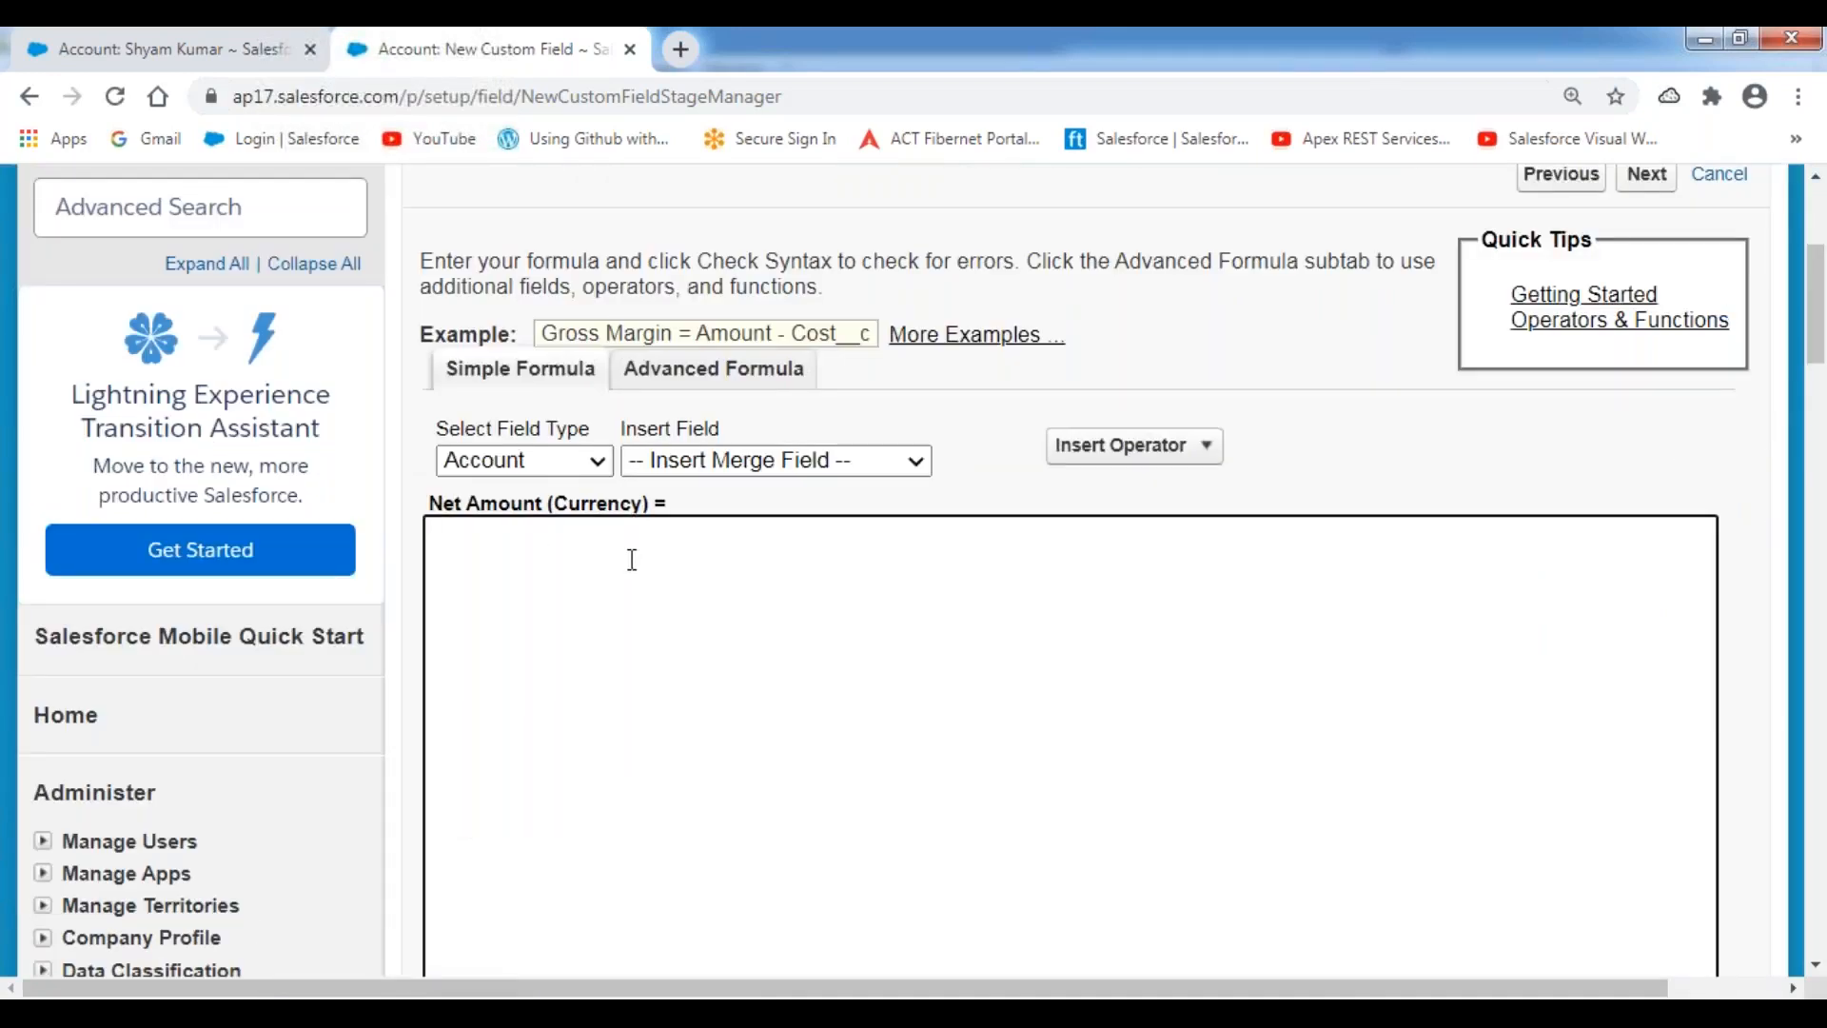
{"action": "left_click", "coordinate": [1054, 42]}
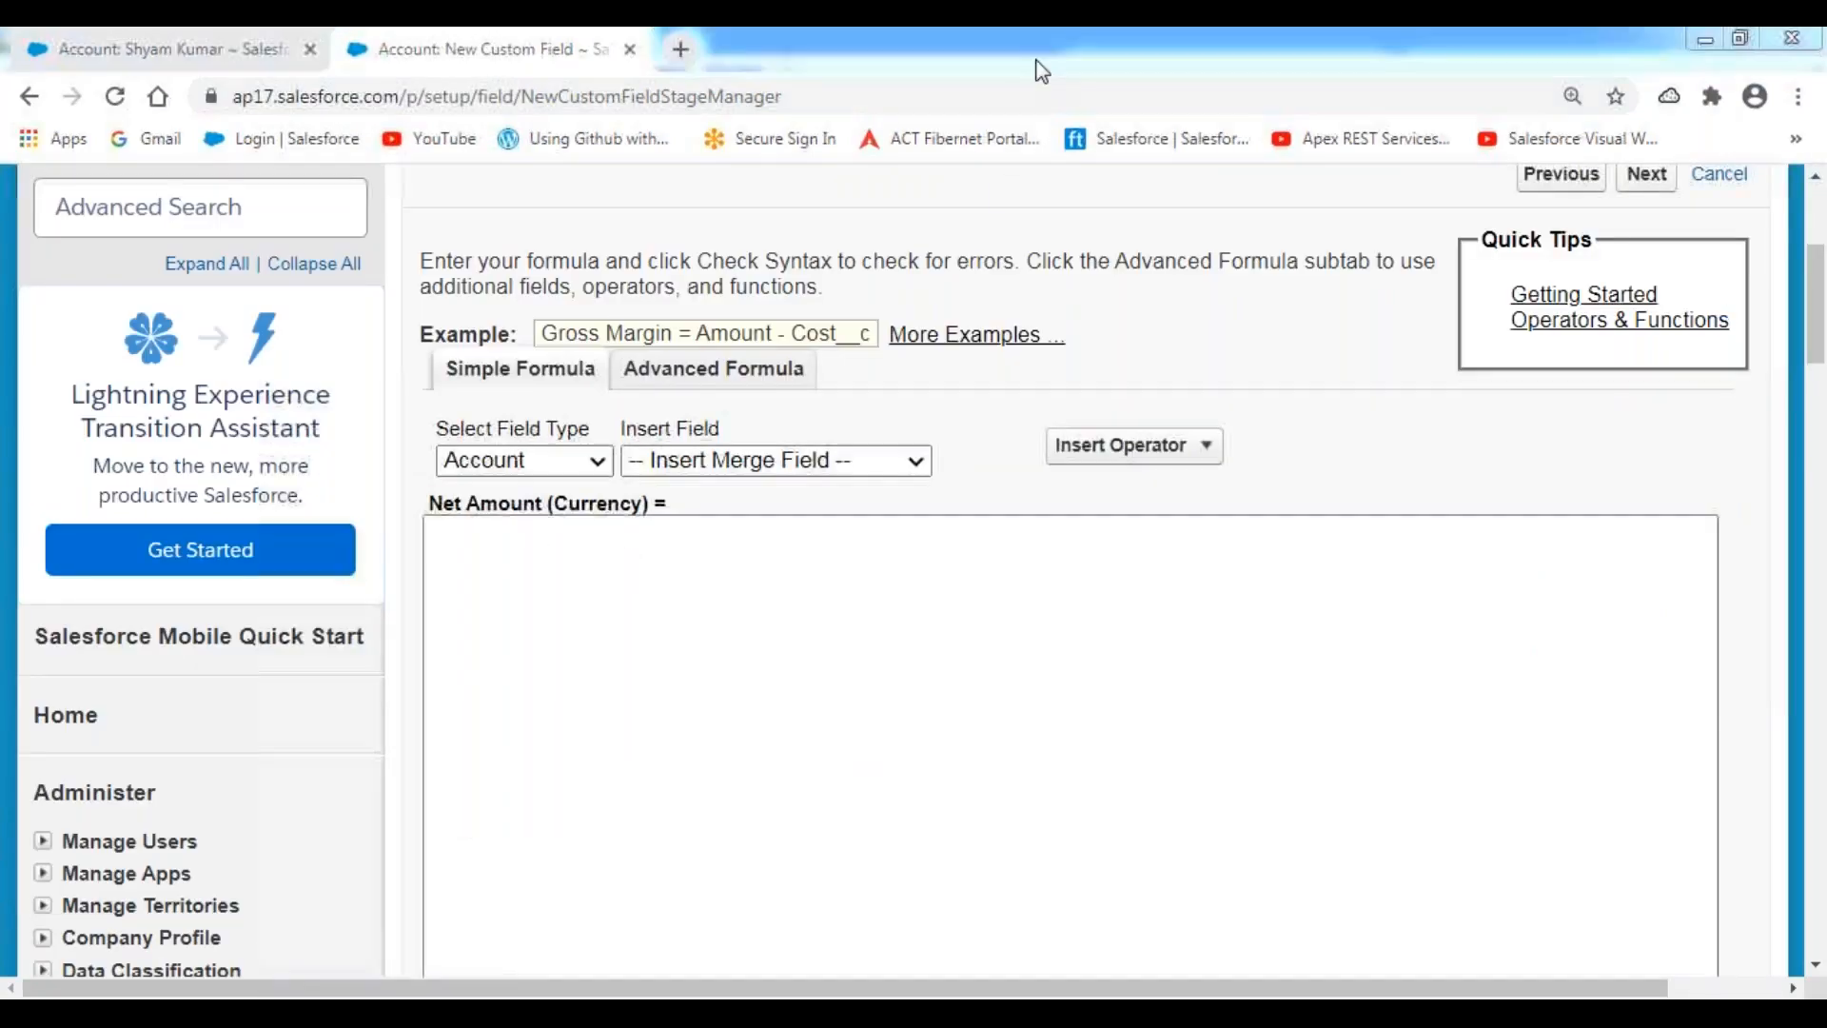
{"action": "left_click", "coordinate": [1001, 99]}
{"action": "mouse_move", "coordinate": [439, 388]}
{"action": "left_mouse_down"}
{"action": "mouse_move", "coordinate": [822, 386]}
{"action": "mouse_move", "coordinate": [823, 354]}
{"action": "mouse_move", "coordinate": [452, 353]}
{"action": "mouse_move", "coordinate": [449, 386]}
{"action": "left_mouse_up"}
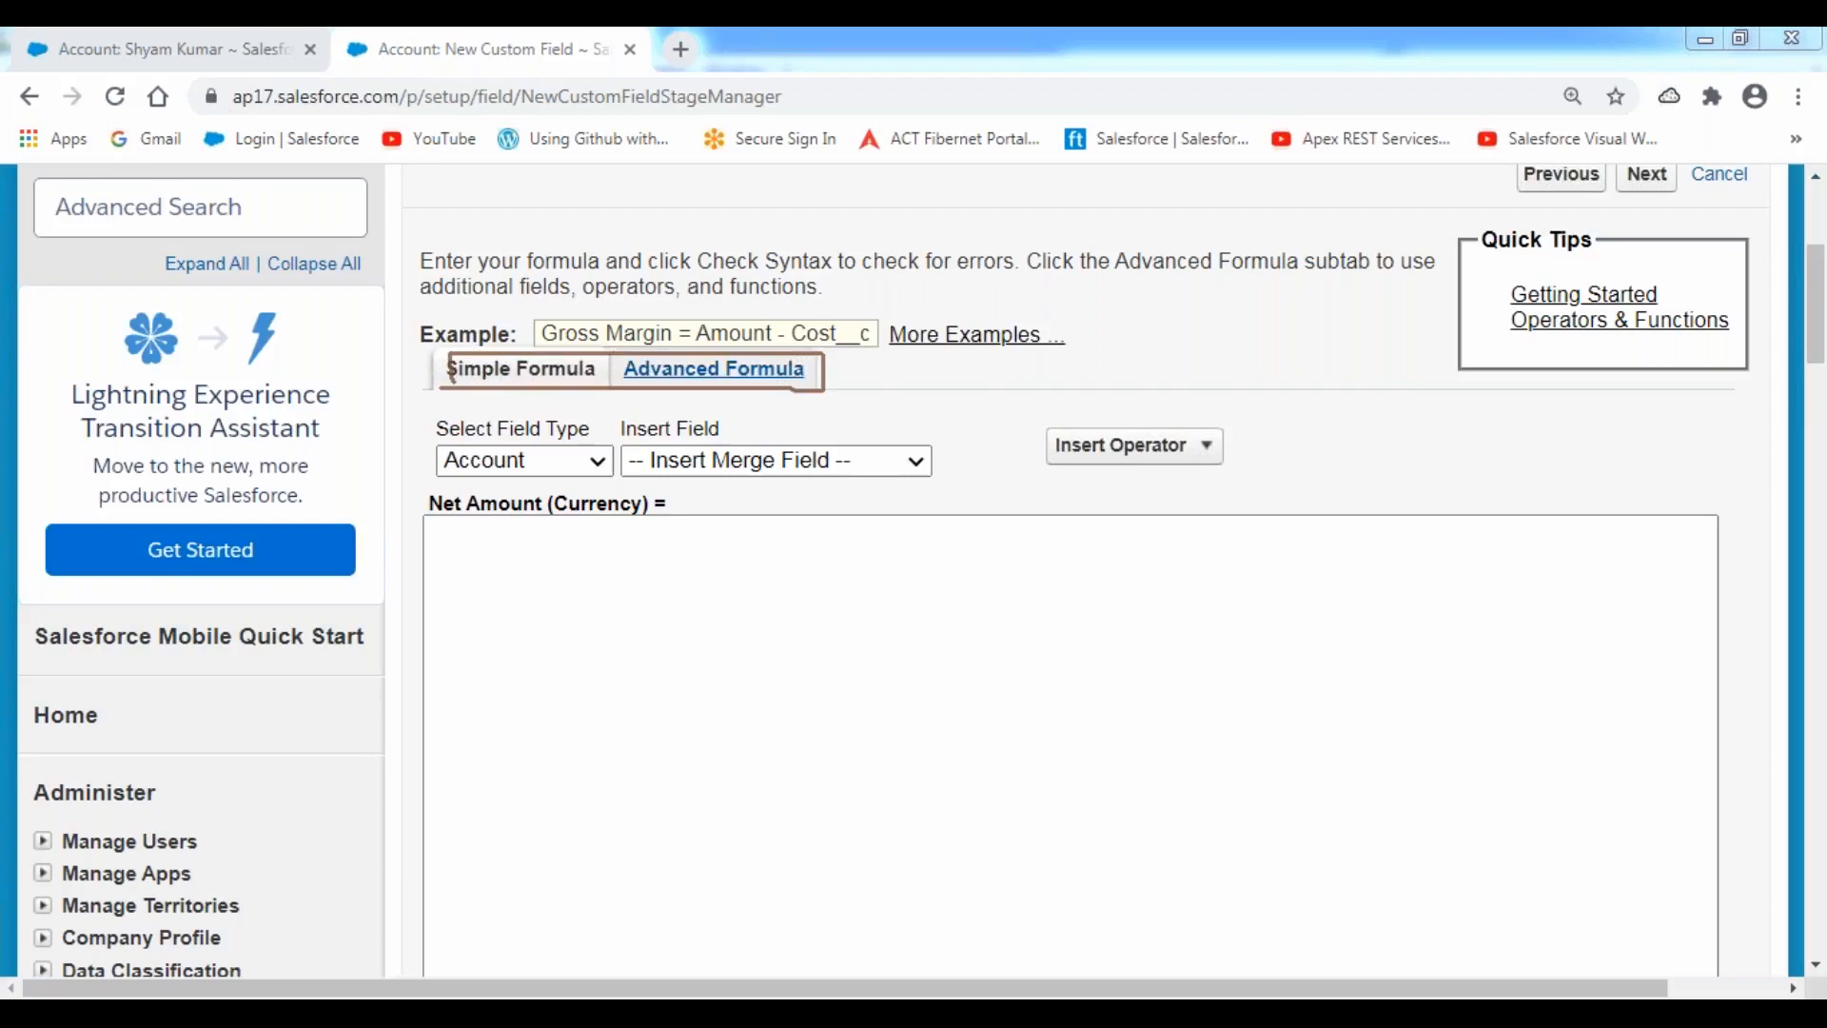
{"action": "left_click", "coordinate": [712, 378]}
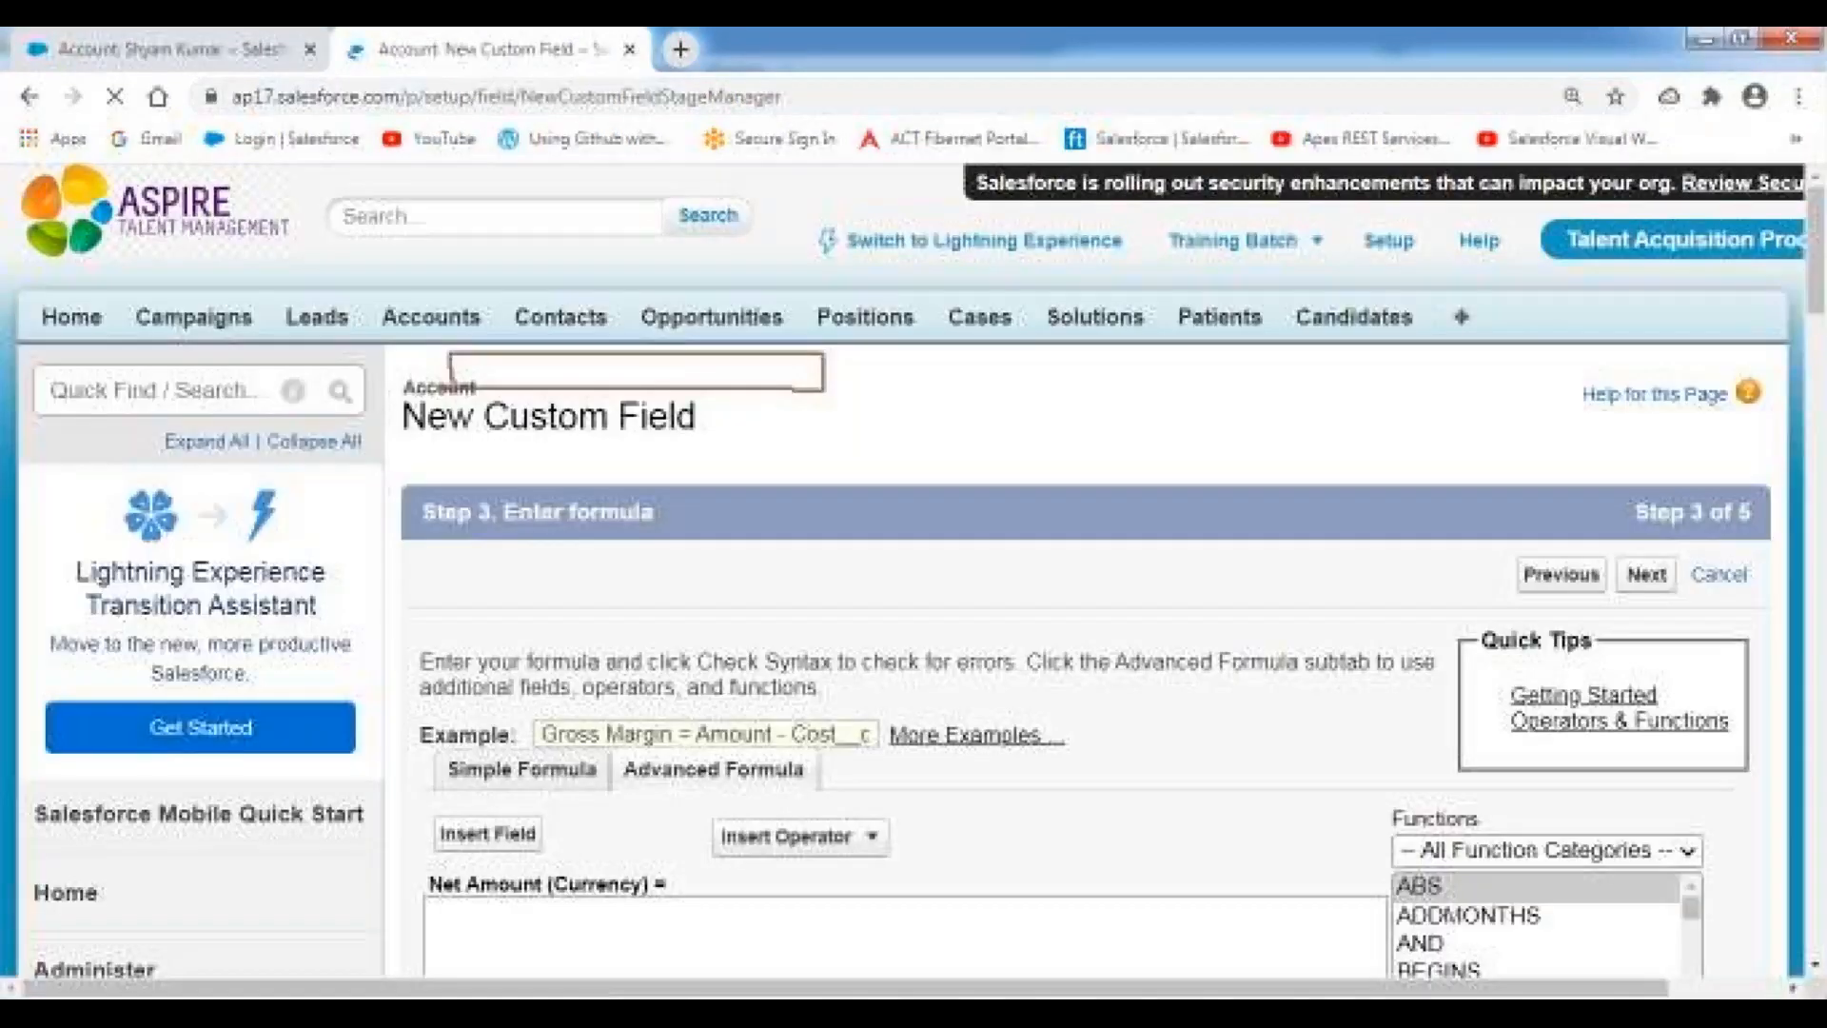
{"action": "scroll", "coordinate": [758, 581], "scroll_direction": "down", "scroll_amount": 4}
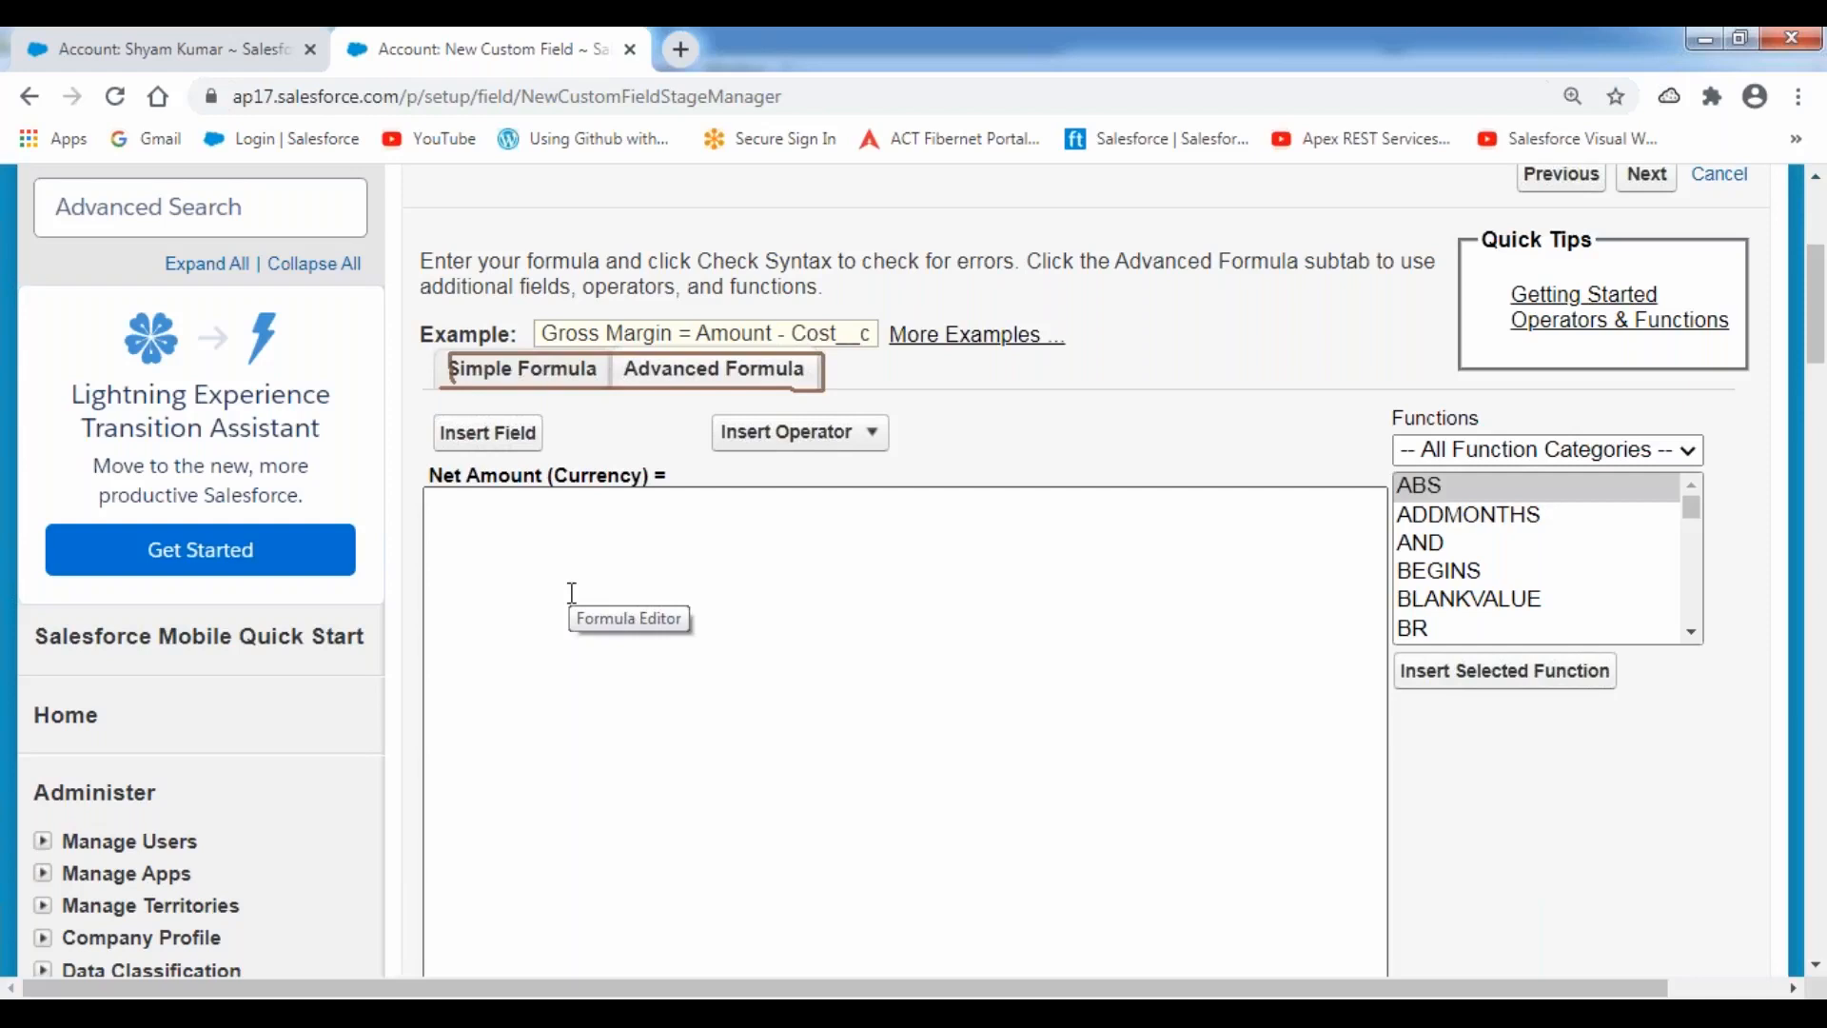
Step: Begin the Net Amount formula with the Account's AnnualRevenue field followed by the subtraction operator
{"action": "left_click", "coordinate": [524, 543]}
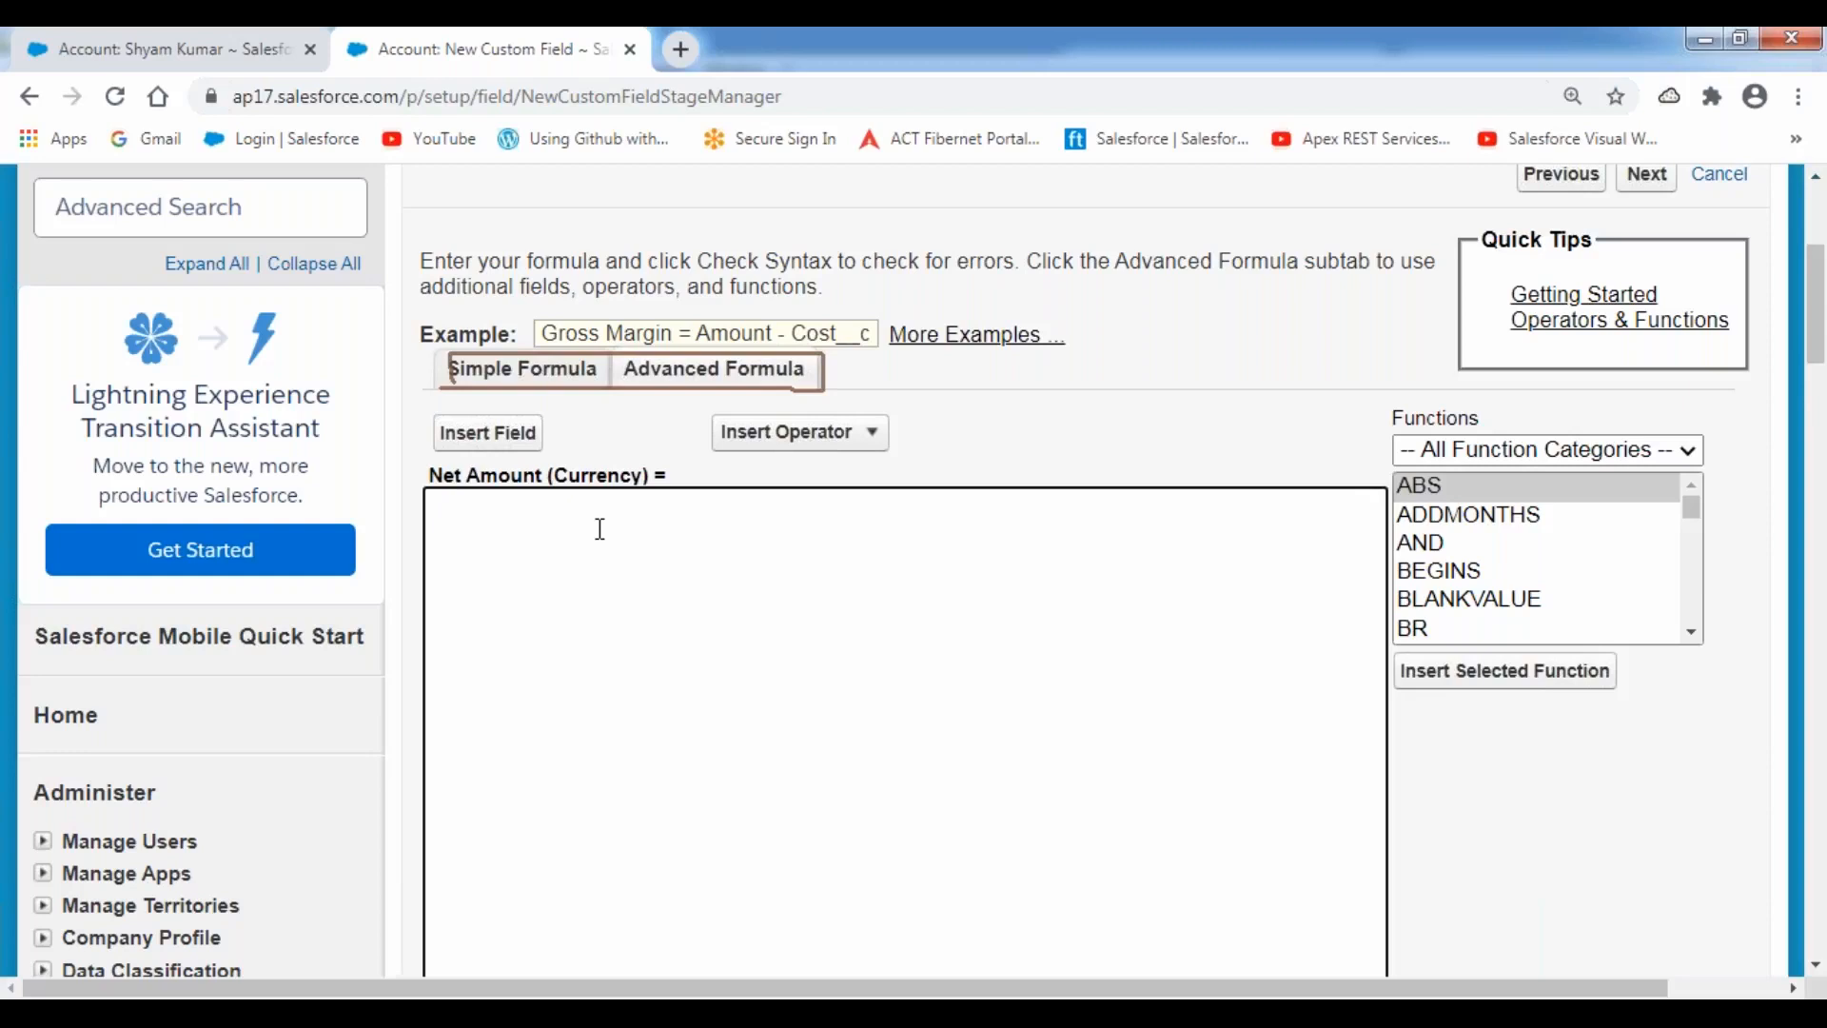
{"action": "left_click", "coordinate": [506, 441]}
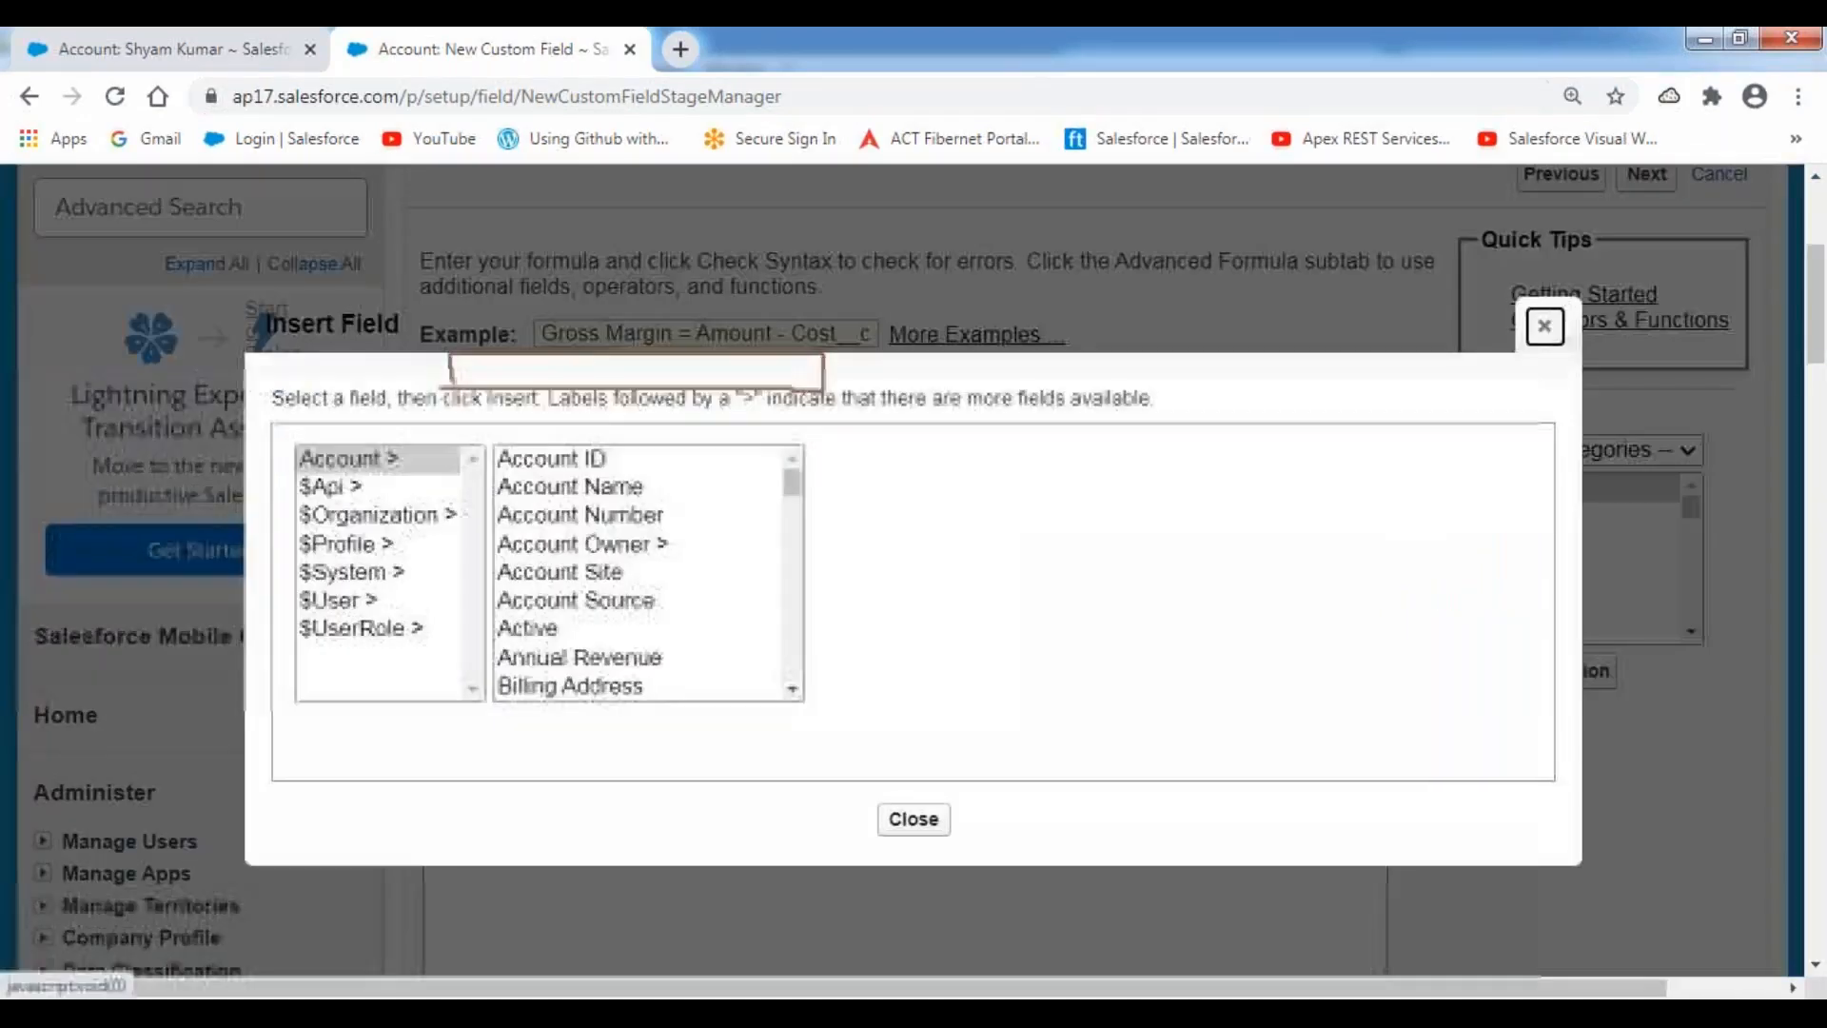
{"action": "left_click", "coordinate": [582, 662]}
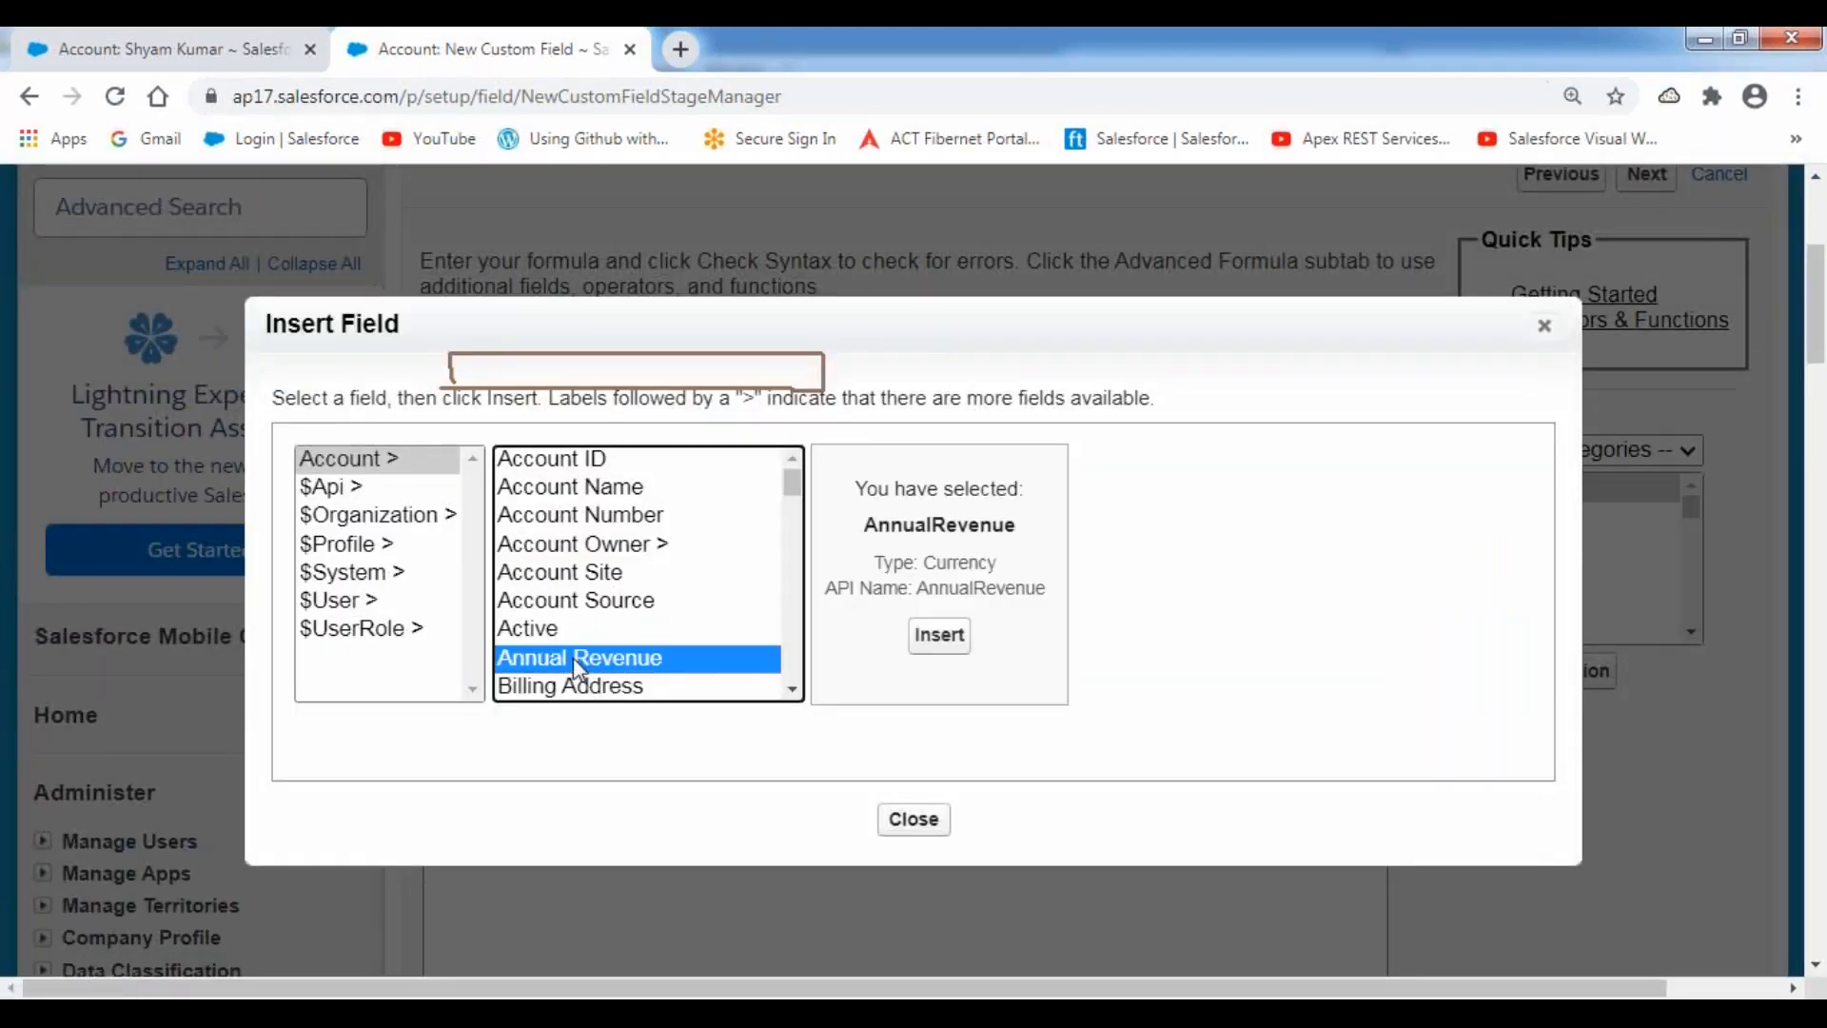
{"action": "left_click", "coordinate": [938, 637]}
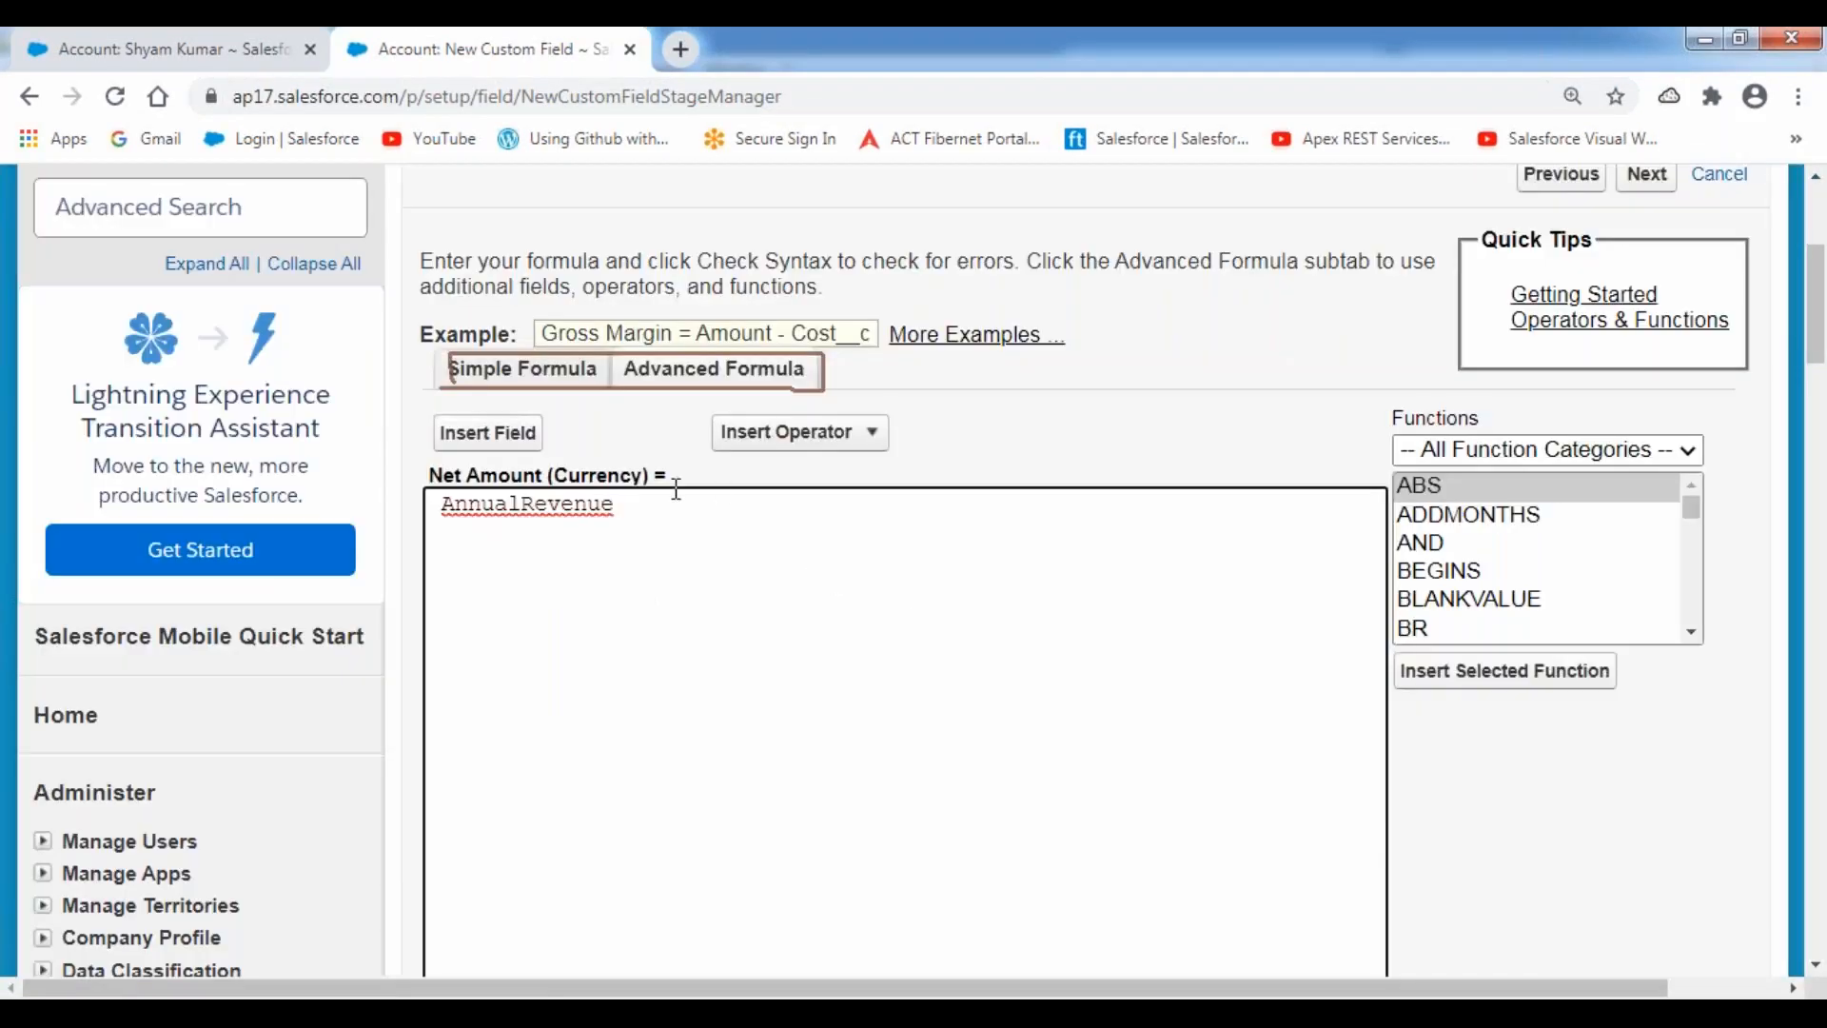
{"action": "left_click", "coordinate": [871, 443]}
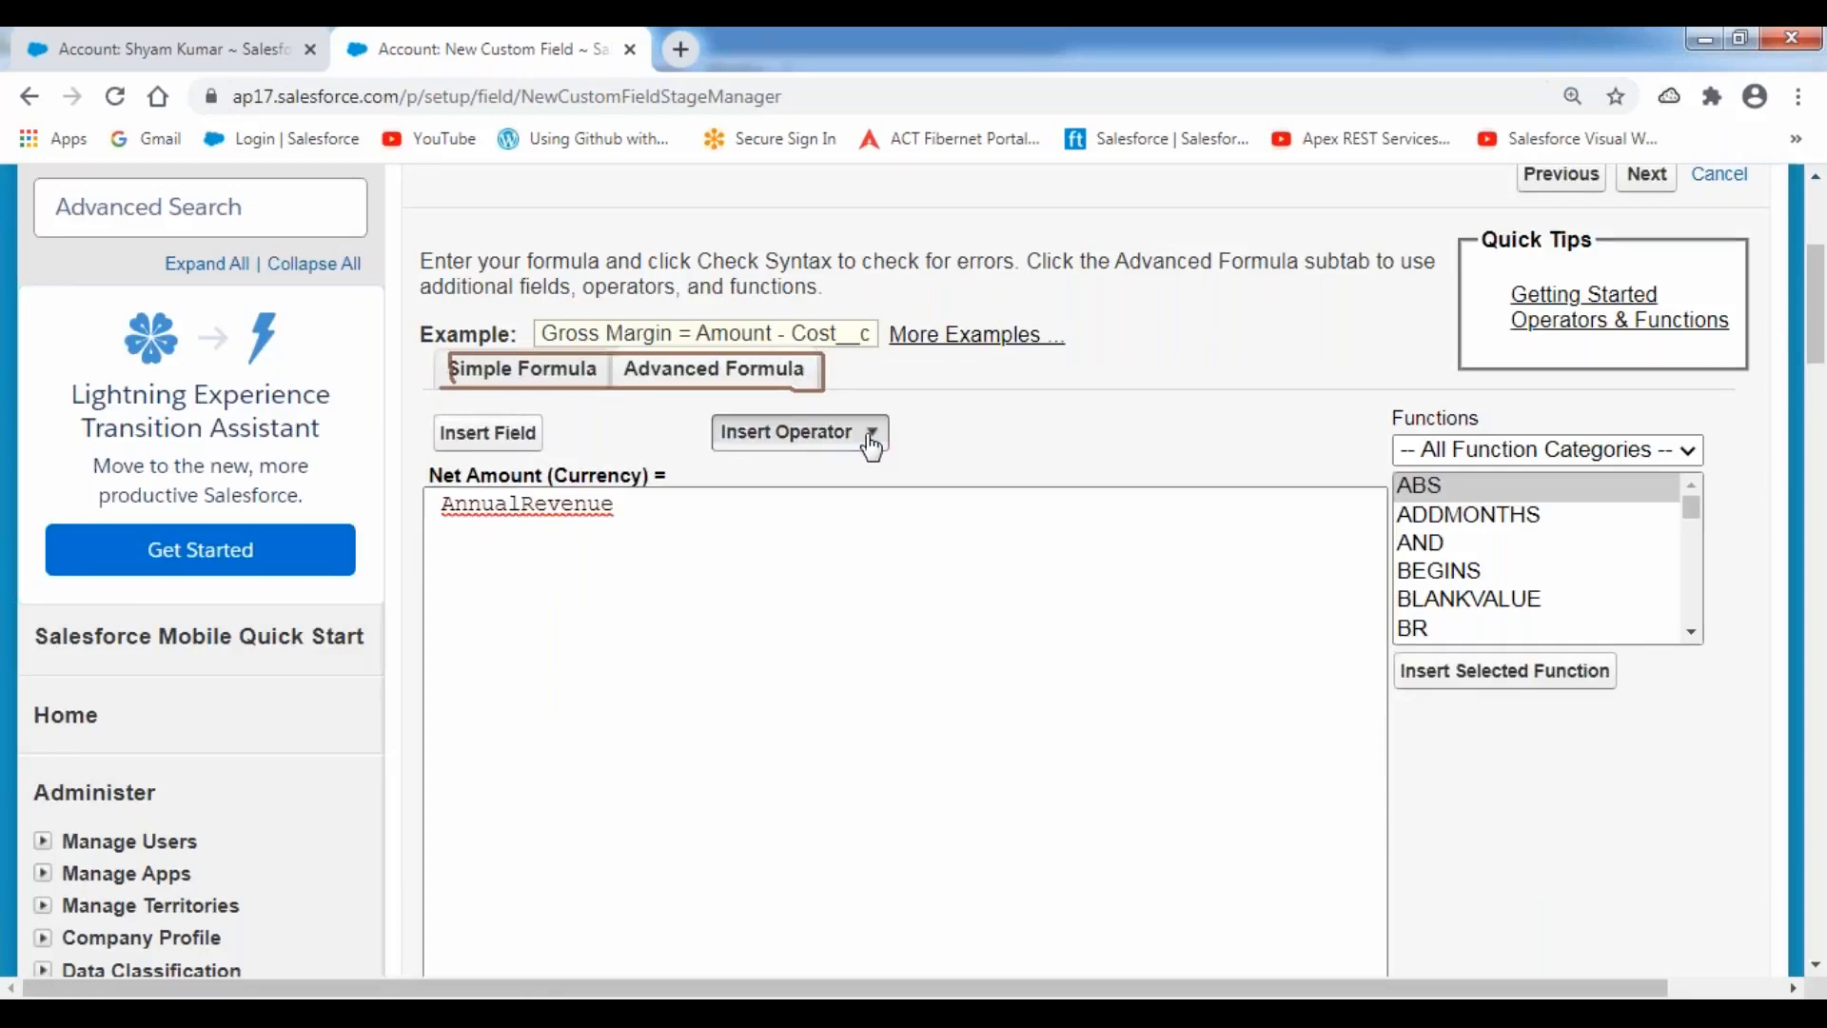
{"action": "left_click", "coordinate": [804, 511]}
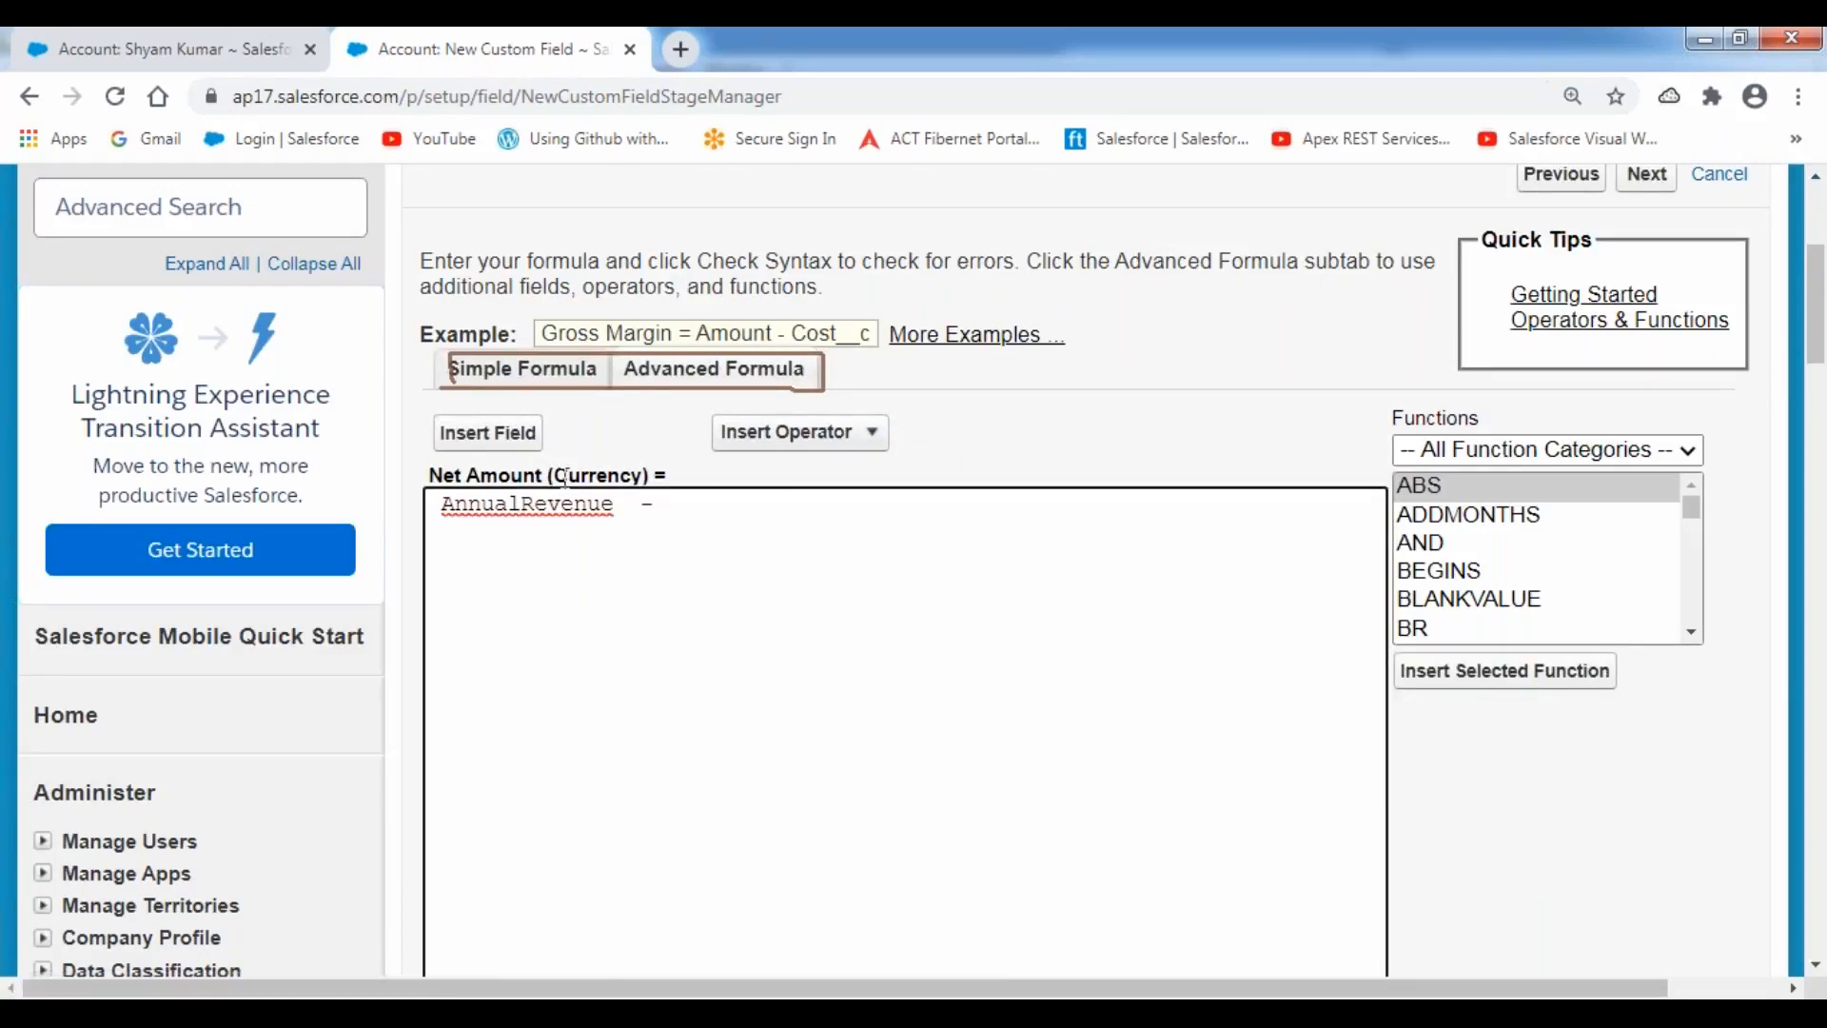
Step: Insert the Account's Service Tax field after the minus sign so the formula reads AnnualRevenue - Service_Tax__c
{"action": "left_click", "coordinate": [519, 445]}
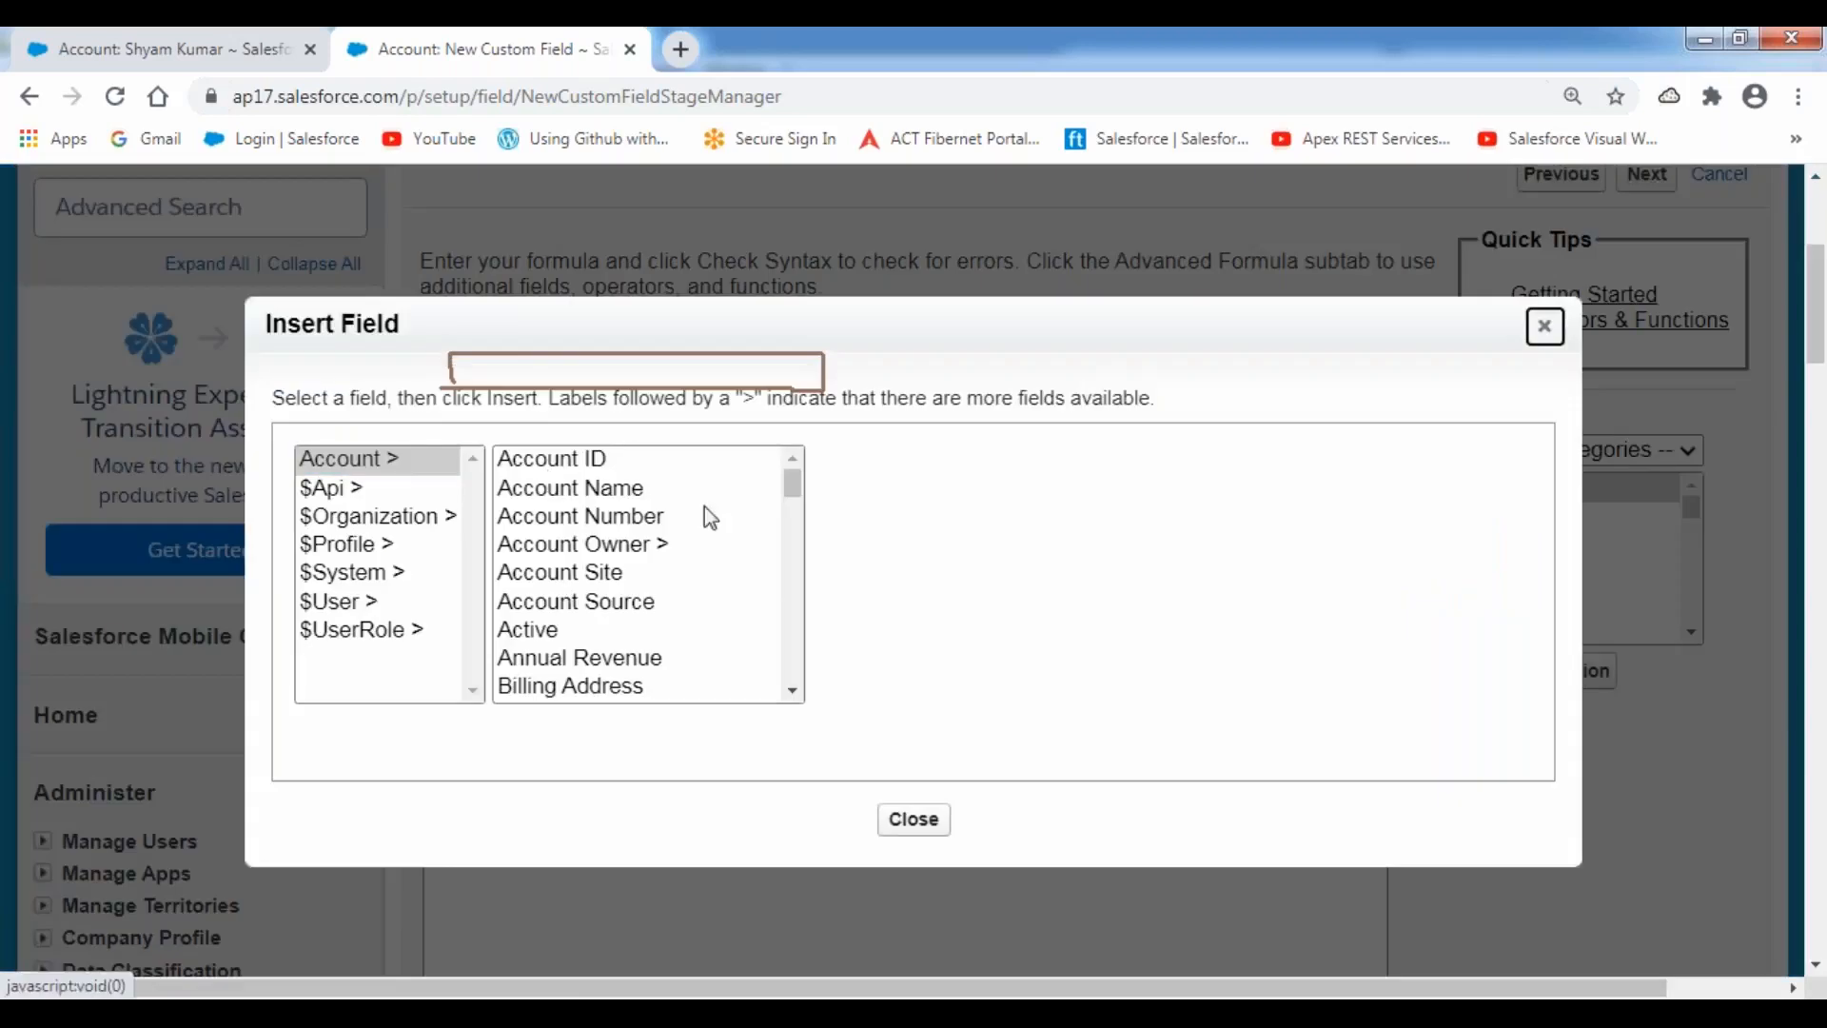
{"action": "left_click_drag", "start_coordinate": [791, 481], "coordinate": [805, 627]}
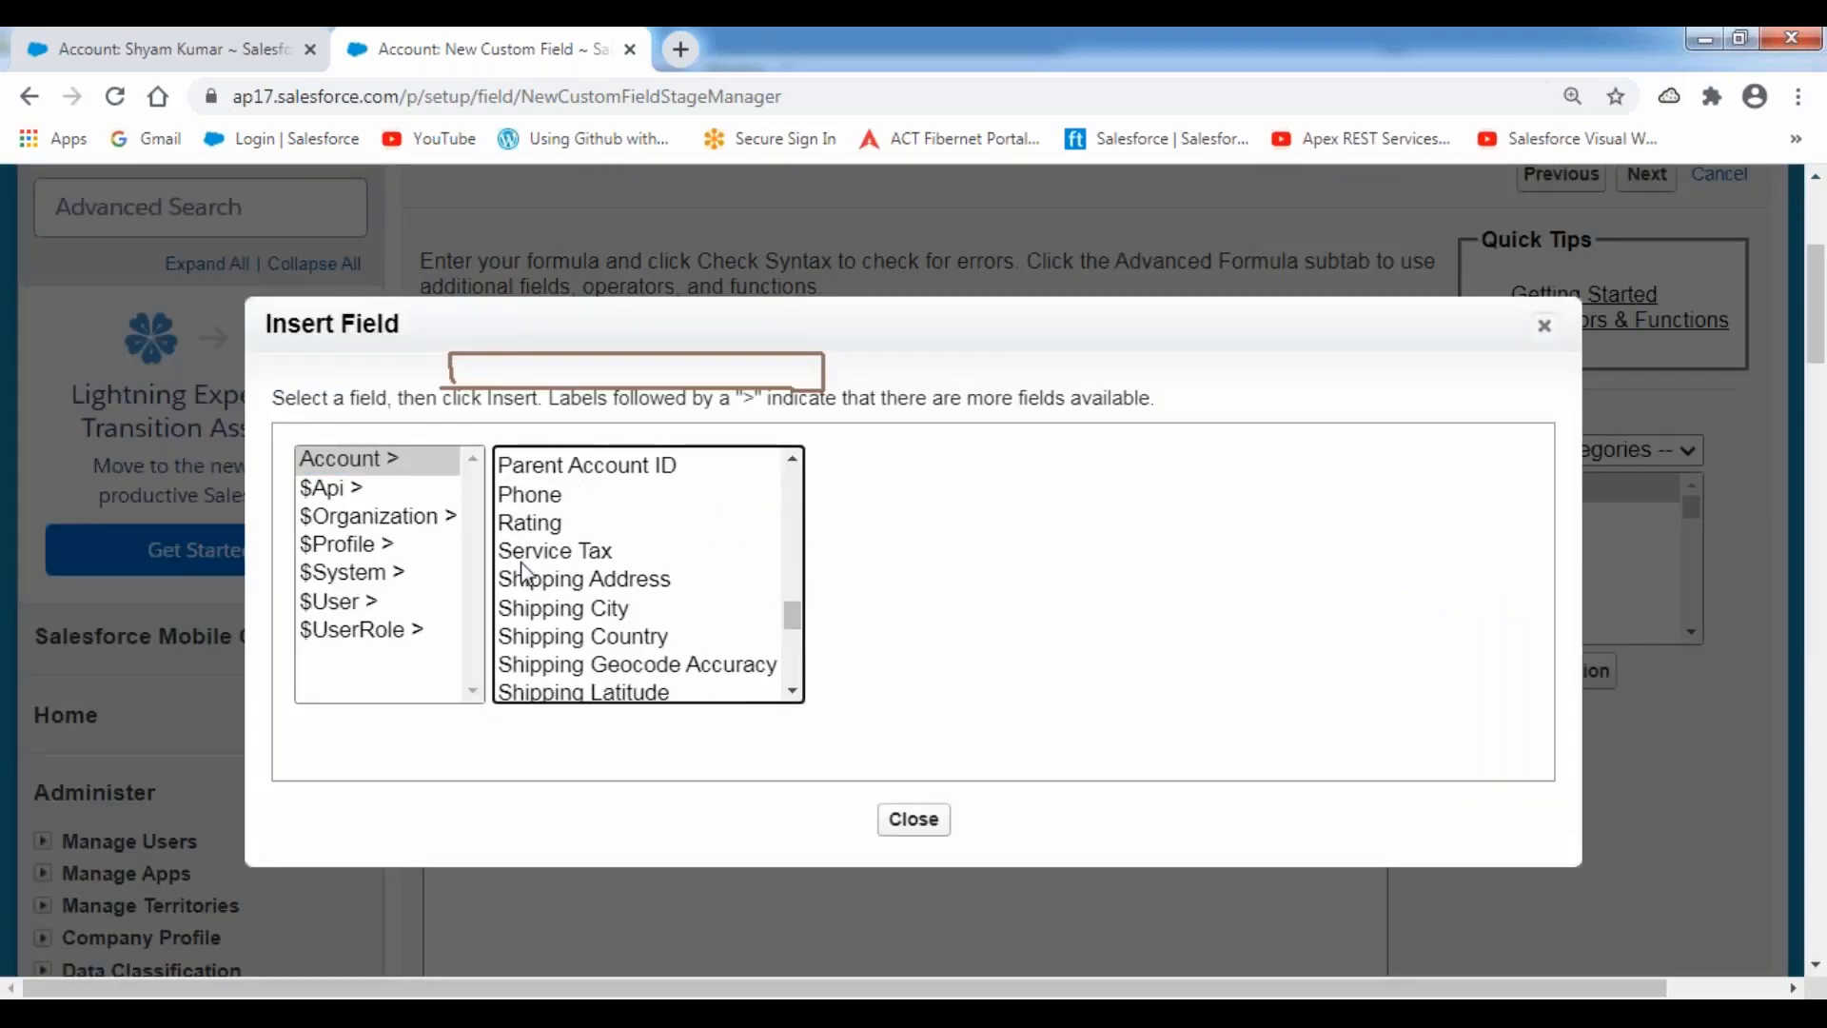
{"action": "left_click", "coordinate": [571, 556]}
{"action": "left_click", "coordinate": [940, 647]}
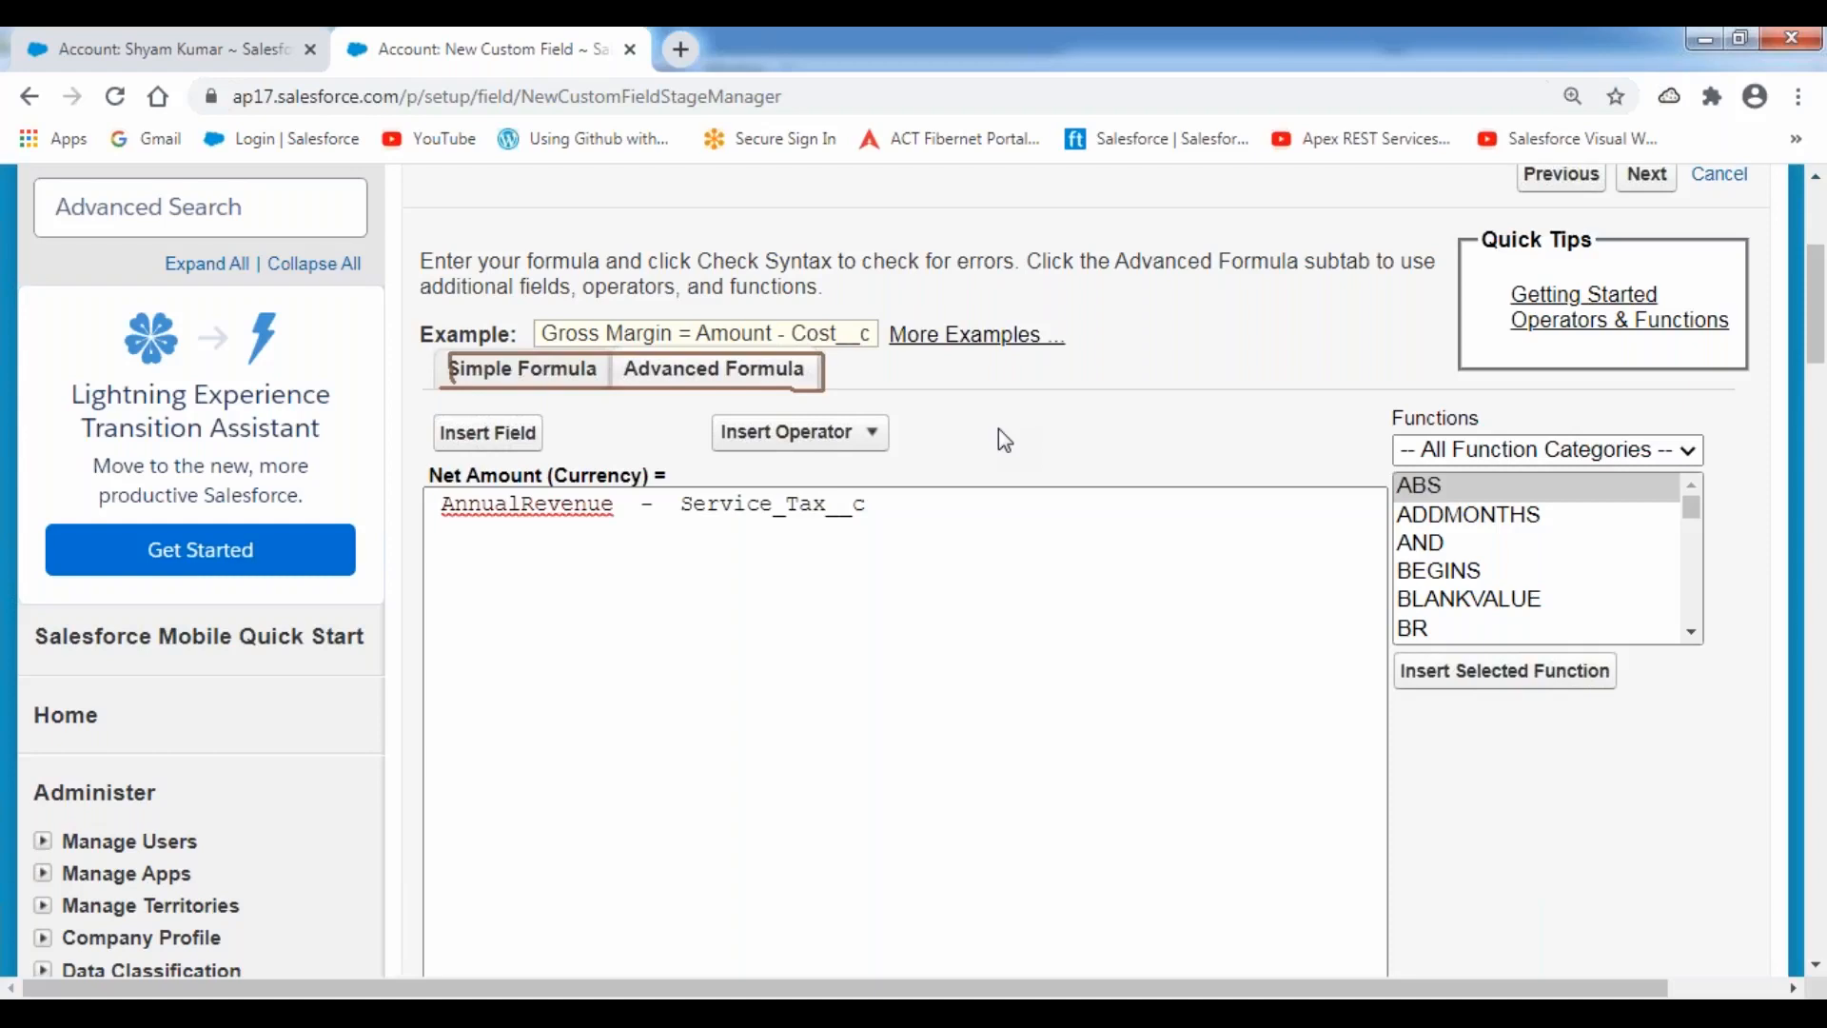
Step: Check the syntax of the Net Amount formula and proceed to the field-level security settings
{"action": "left_click", "coordinate": [892, 497]}
{"action": "key", "text": "ctrl+a"}
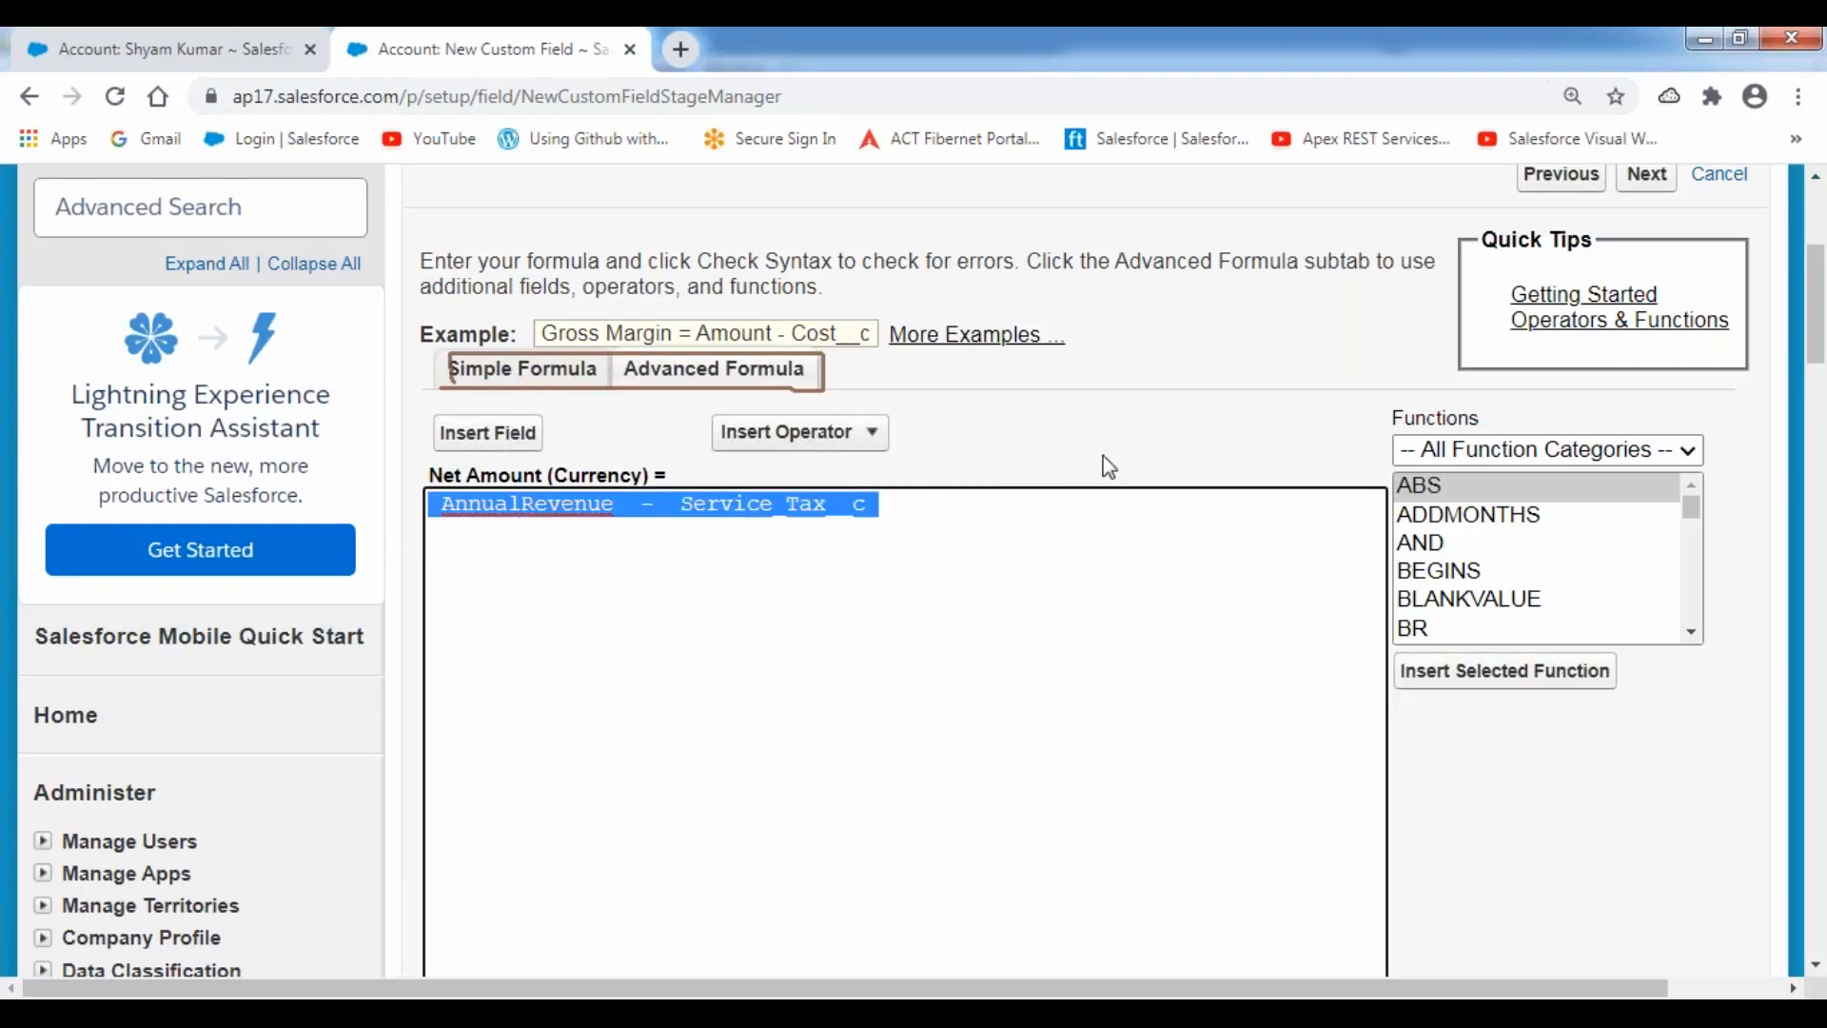
{"action": "scroll", "coordinate": [1104, 464], "scroll_direction": "down", "scroll_amount": 5}
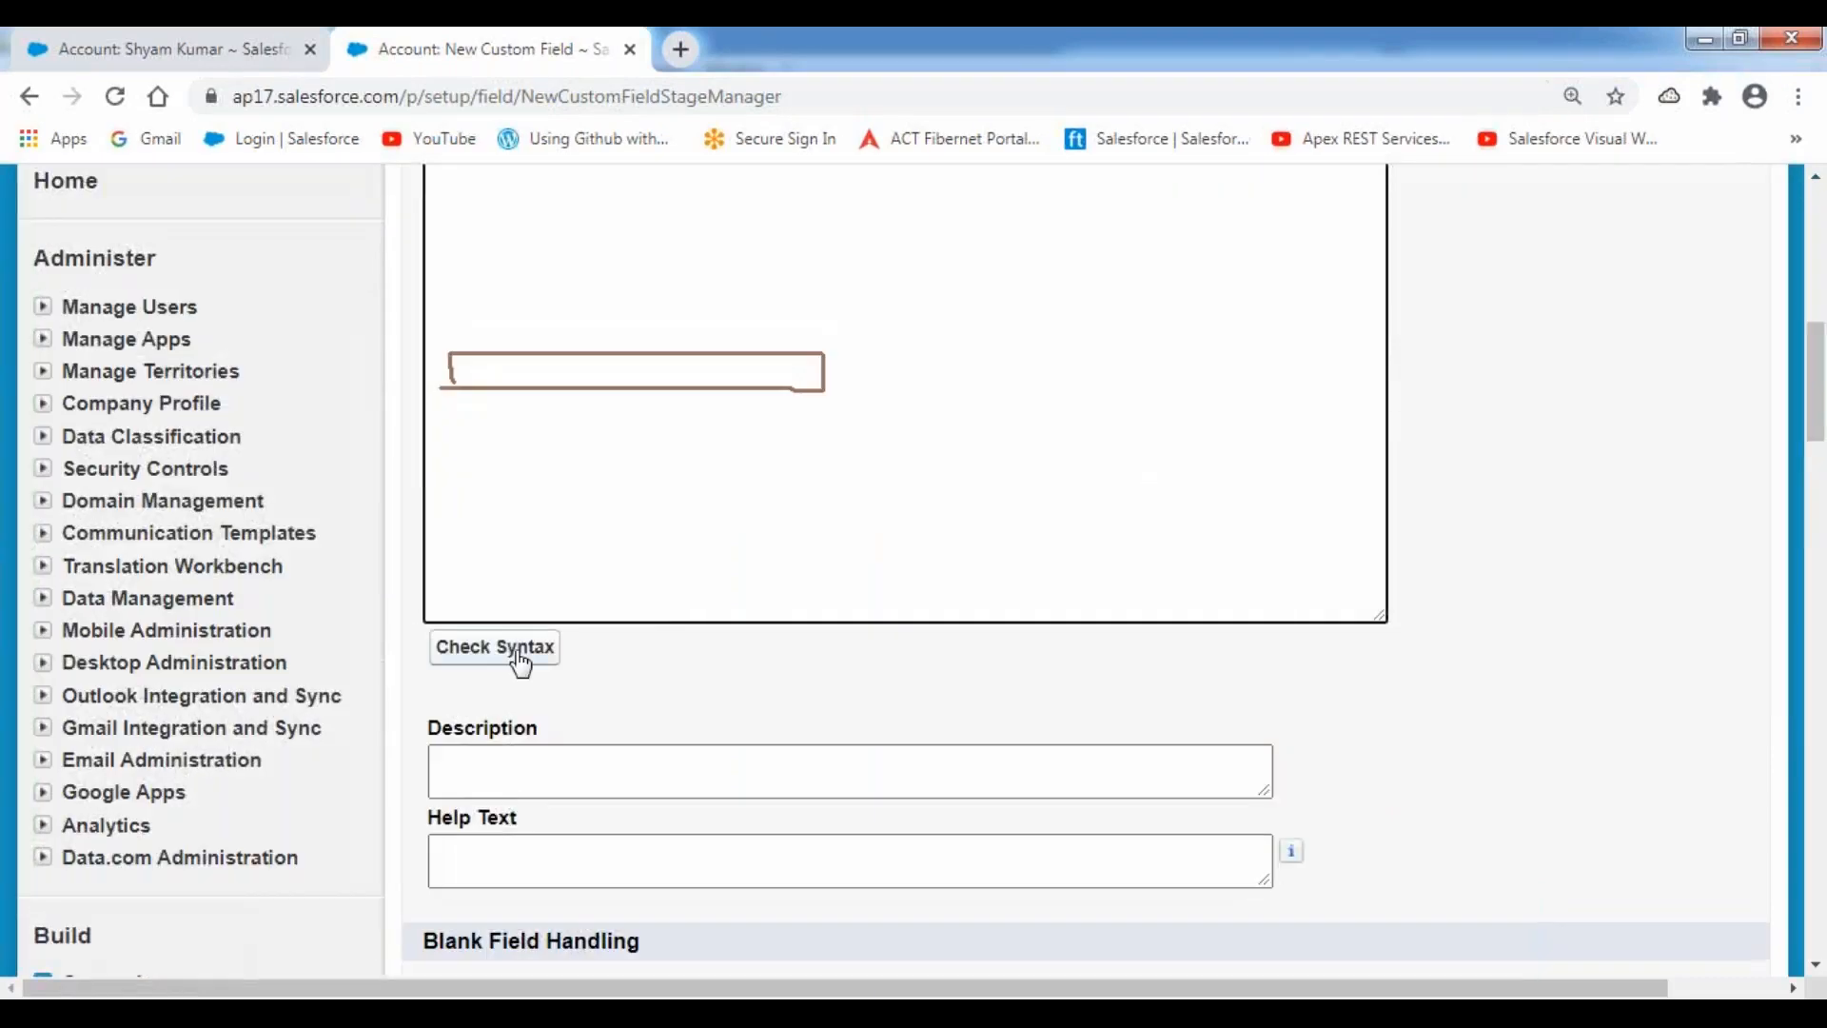
{"action": "left_click", "coordinate": [496, 647]}
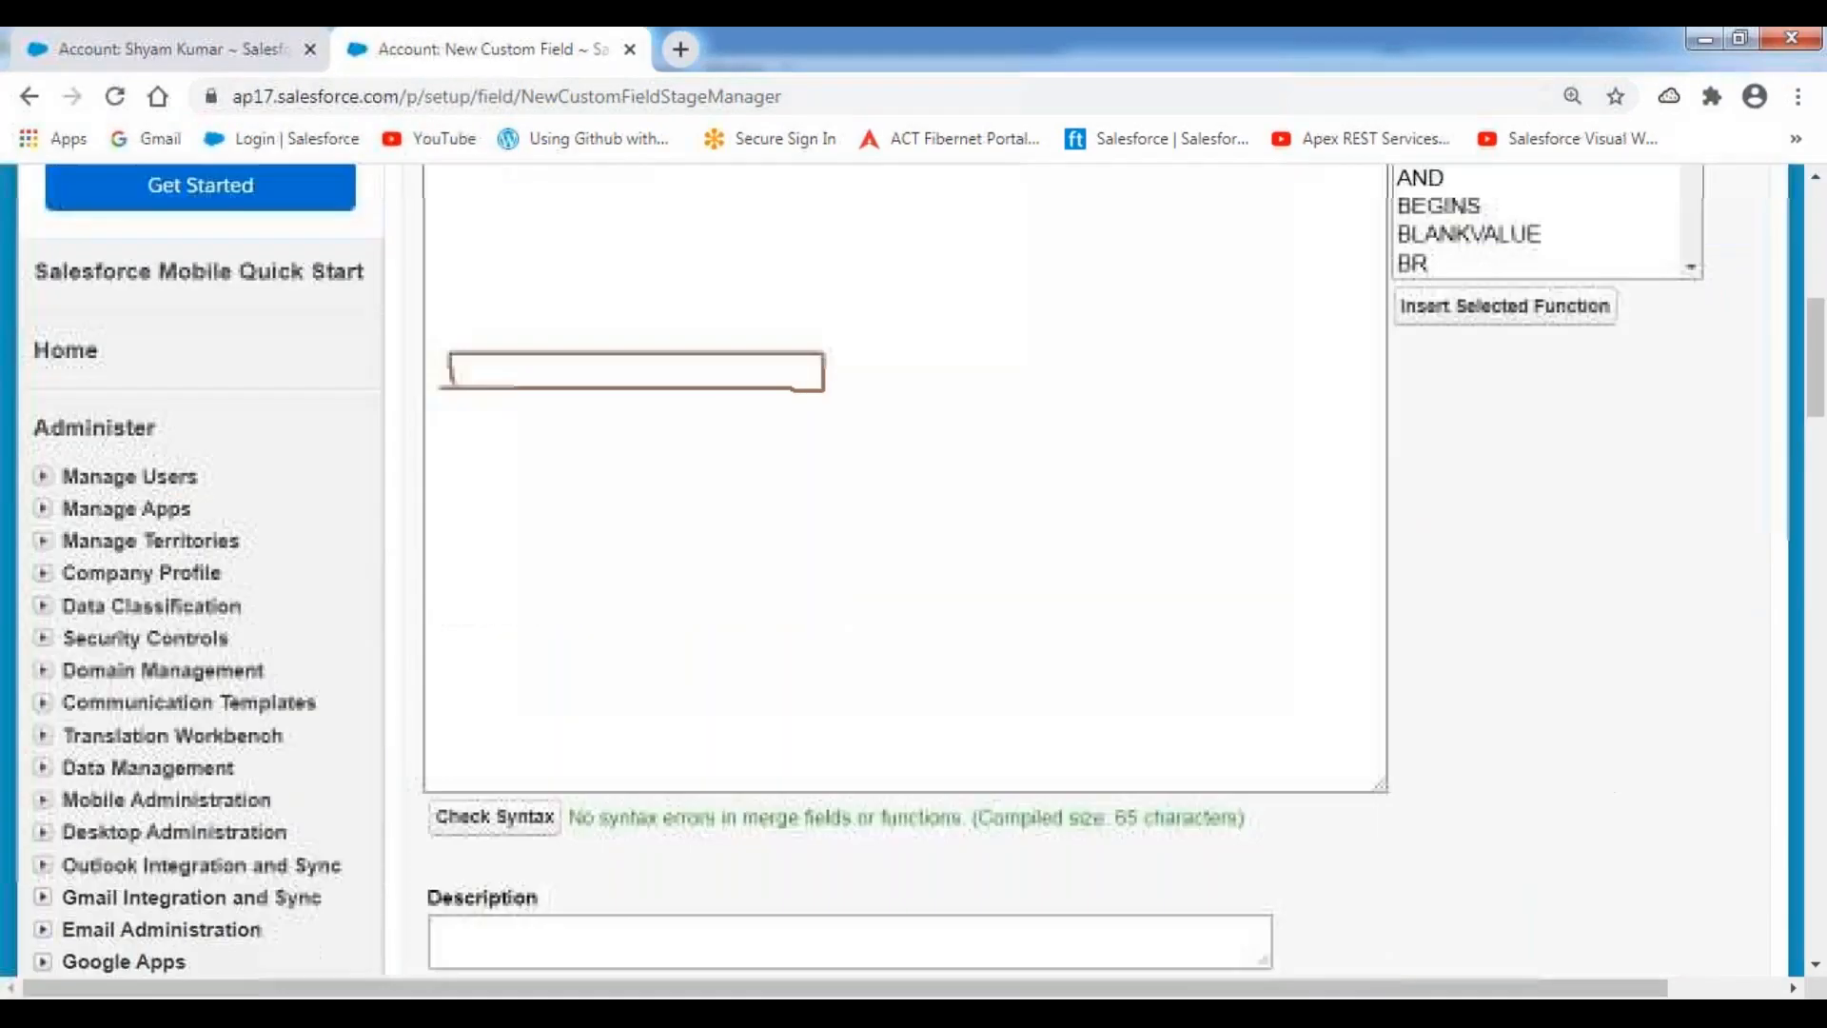
{"action": "scroll", "coordinate": [681, 573], "scroll_direction": "down", "scroll_amount": 1}
{"action": "left_click_drag", "start_coordinate": [569, 559], "coordinate": [939, 561]}
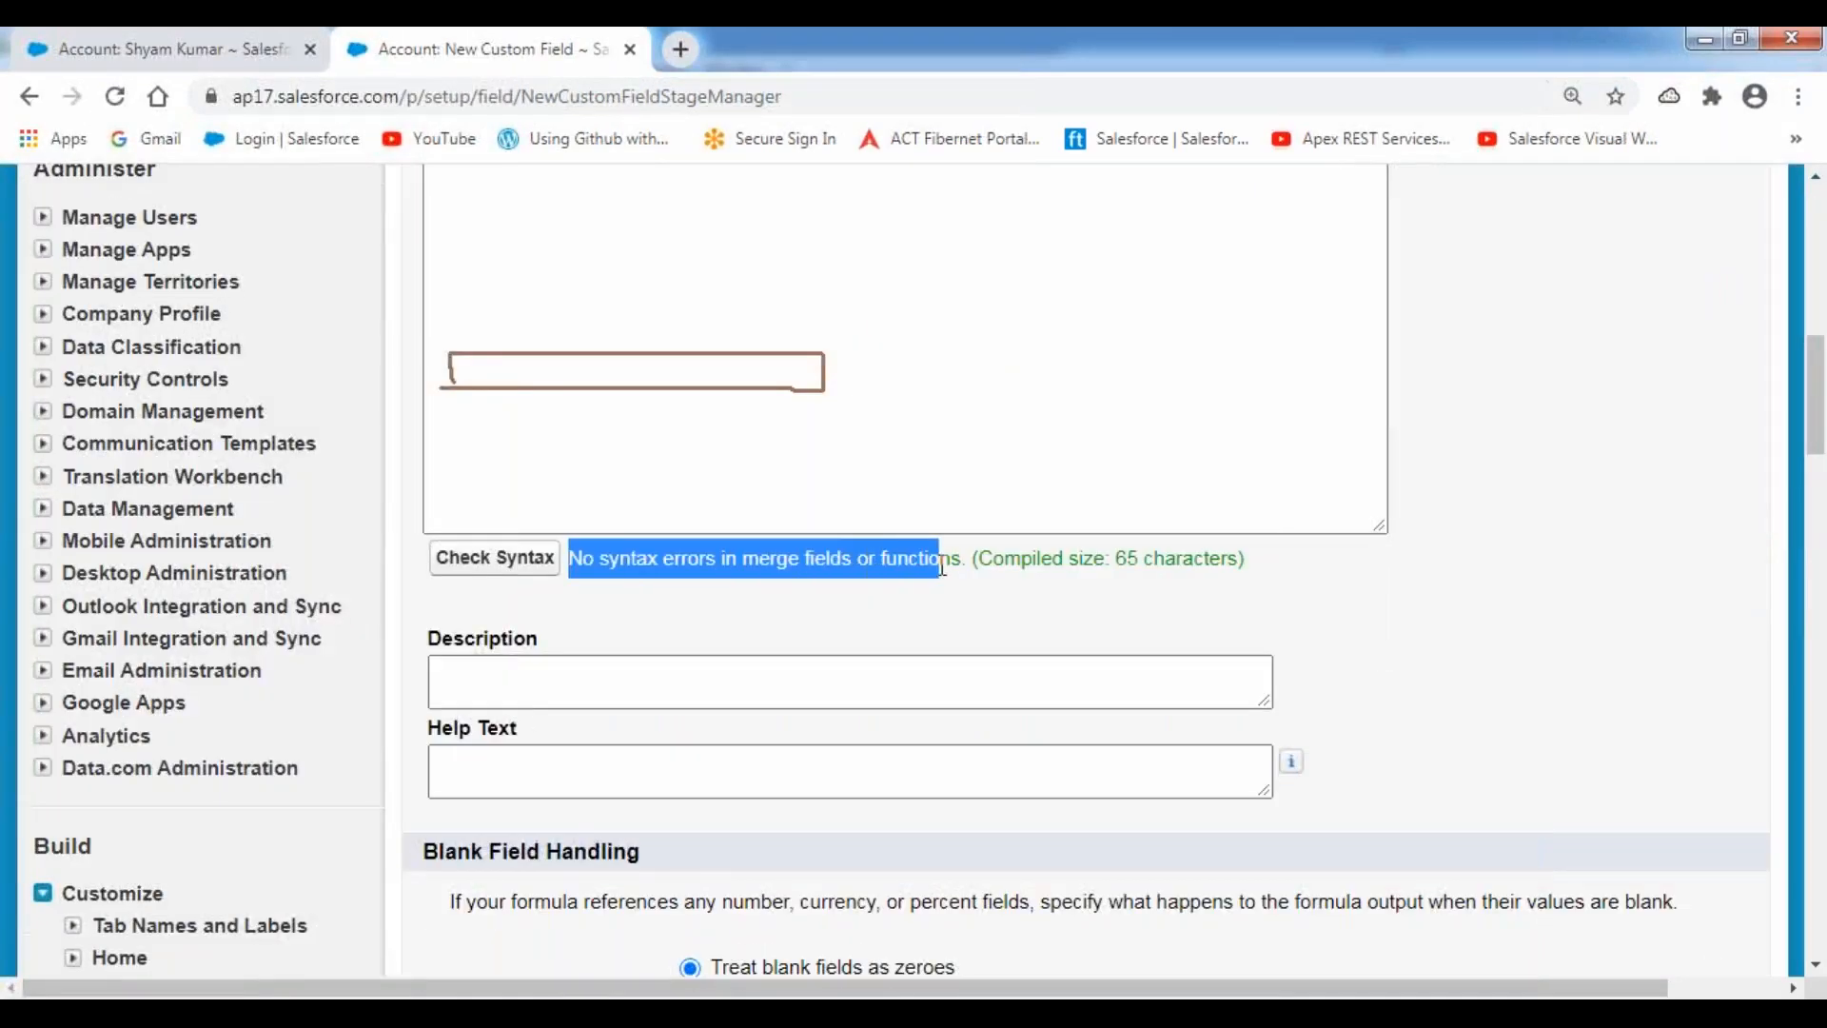
{"action": "scroll", "coordinate": [1151, 652], "scroll_direction": "down", "scroll_amount": 4}
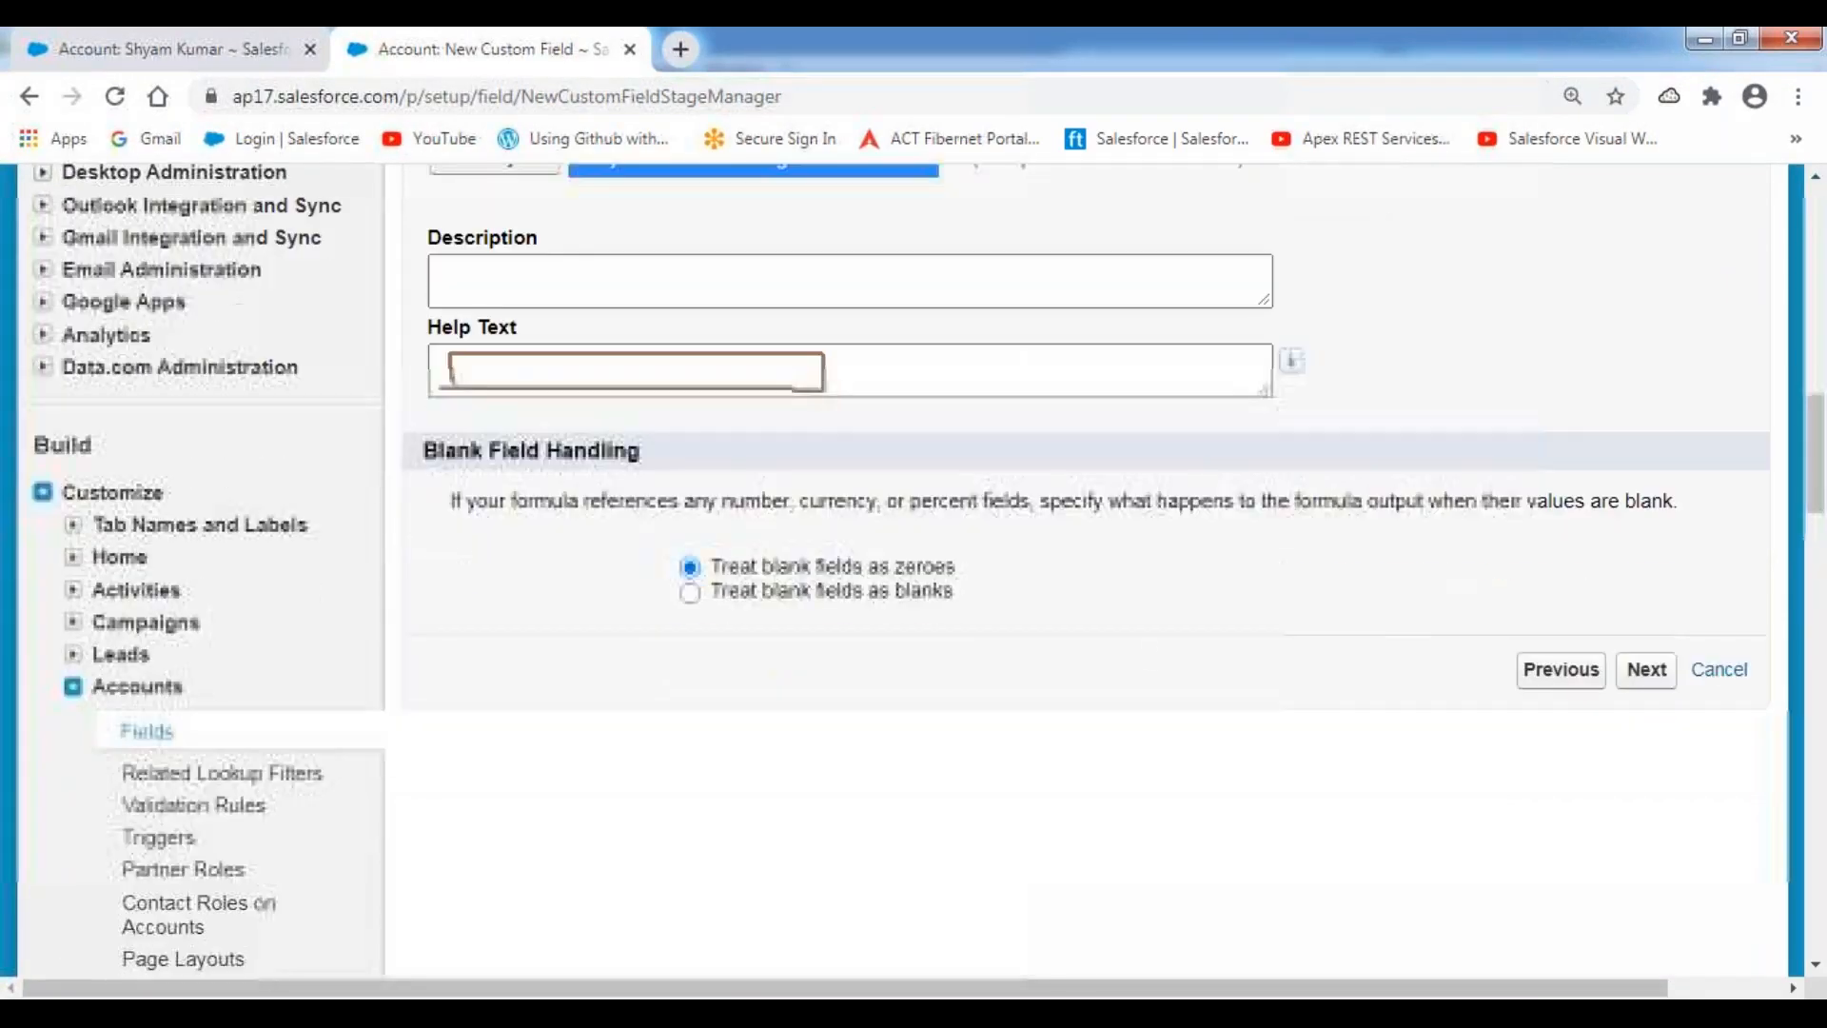
{"action": "left_click", "coordinate": [1640, 685]}
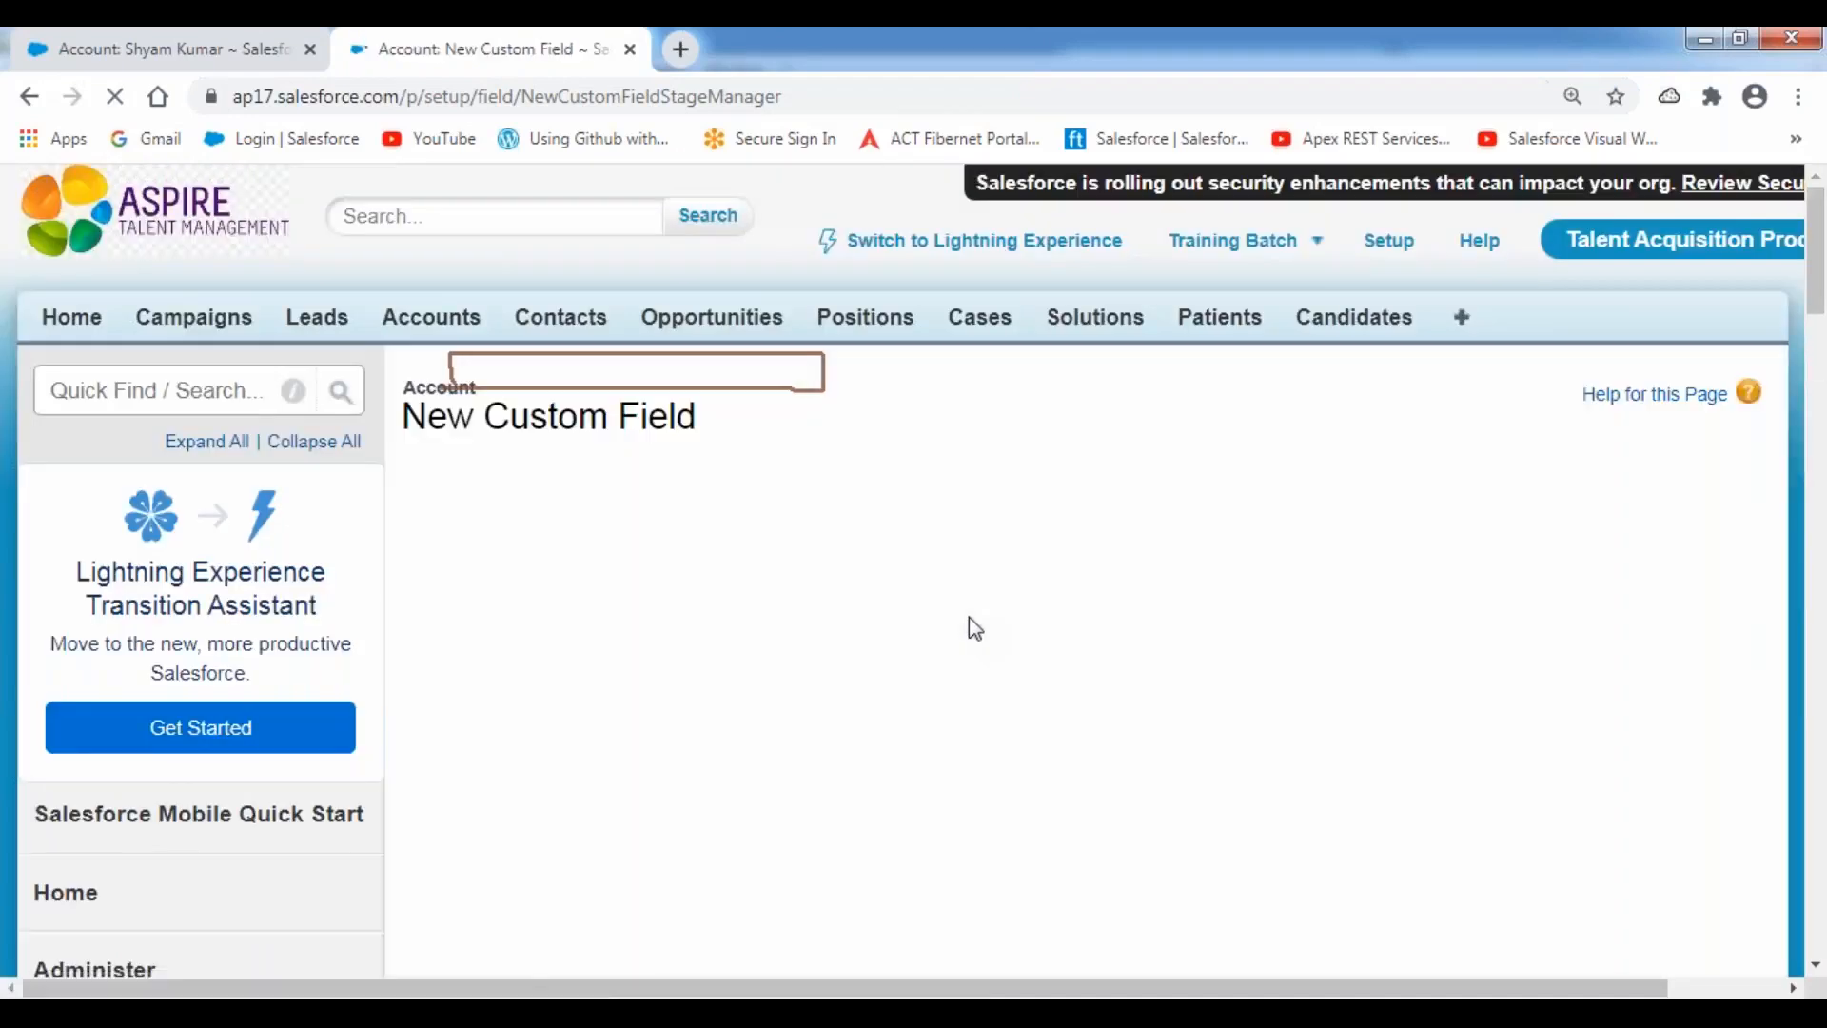
Step: Make the Net Amount field visible to all profiles and save it with the preselected page layouts
{"action": "scroll", "coordinate": [1047, 571], "scroll_direction": "down", "scroll_amount": 5}
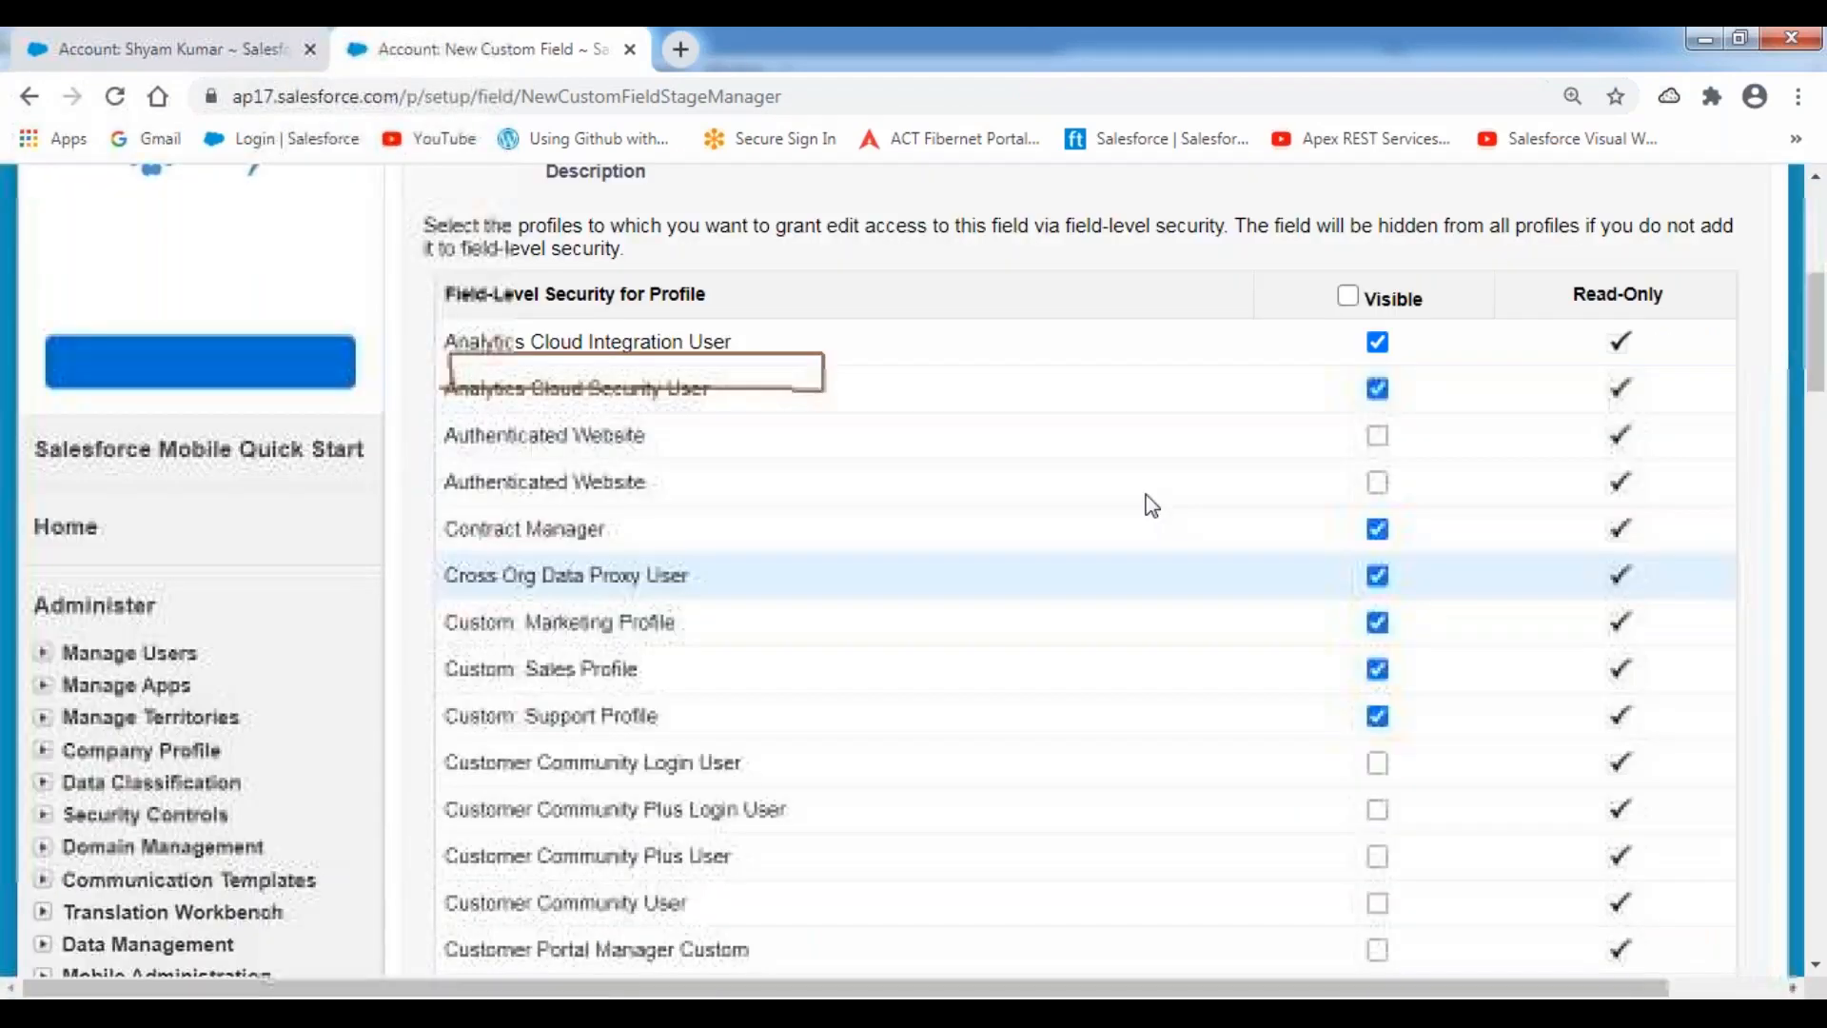
{"action": "left_click", "coordinate": [1349, 297]}
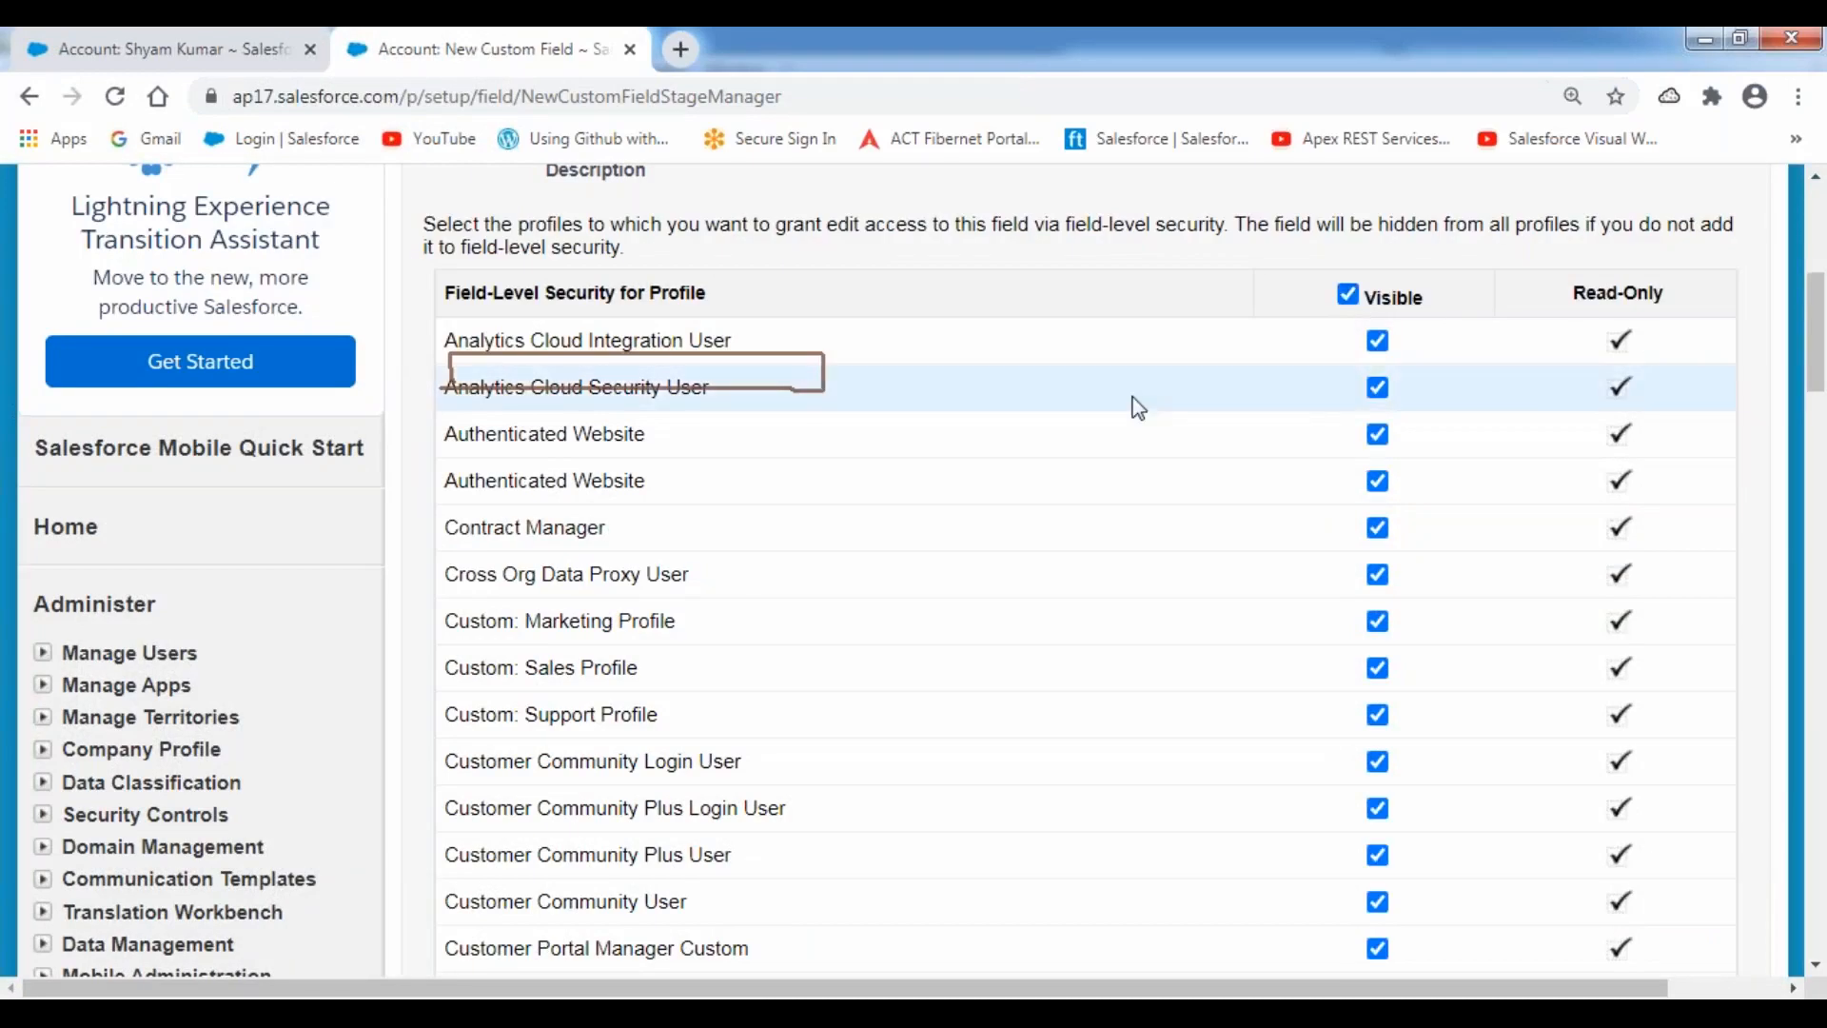
{"action": "scroll", "coordinate": [1112, 553], "scroll_direction": "up", "scroll_amount": 3}
{"action": "left_click", "coordinate": [1634, 266]}
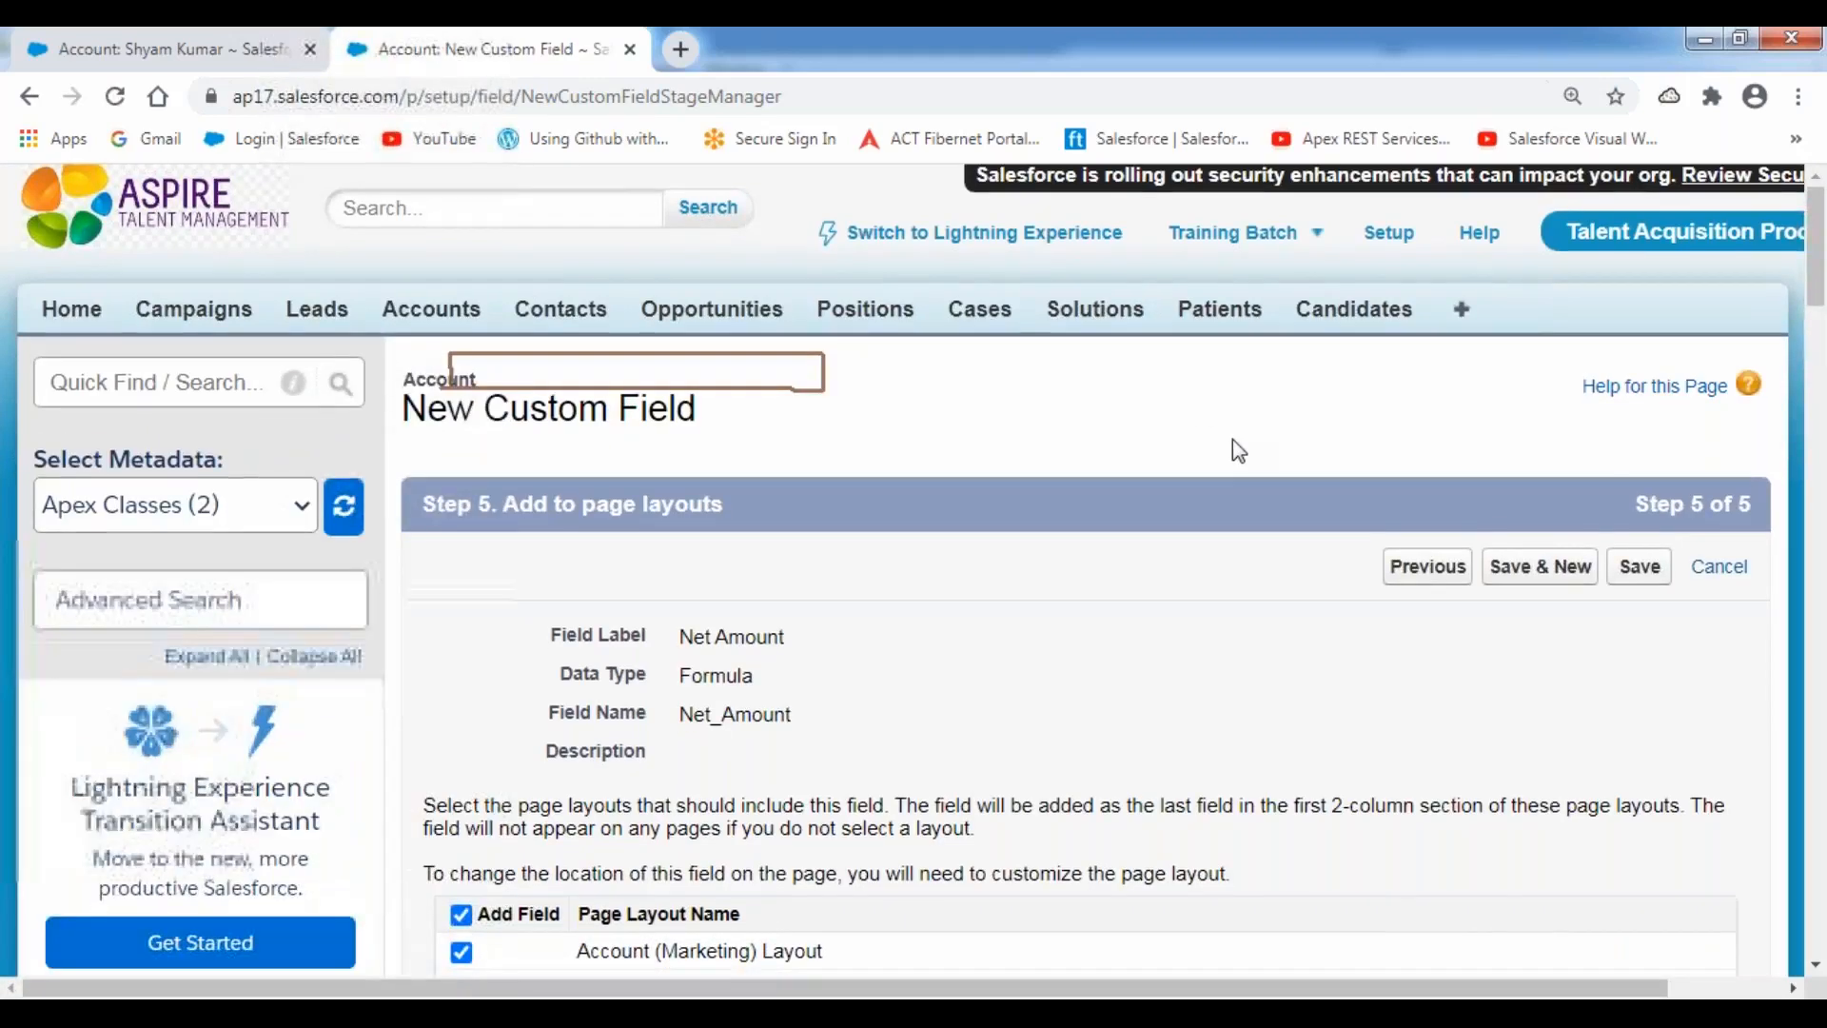
{"action": "scroll", "coordinate": [1233, 441], "scroll_direction": "down", "scroll_amount": 3}
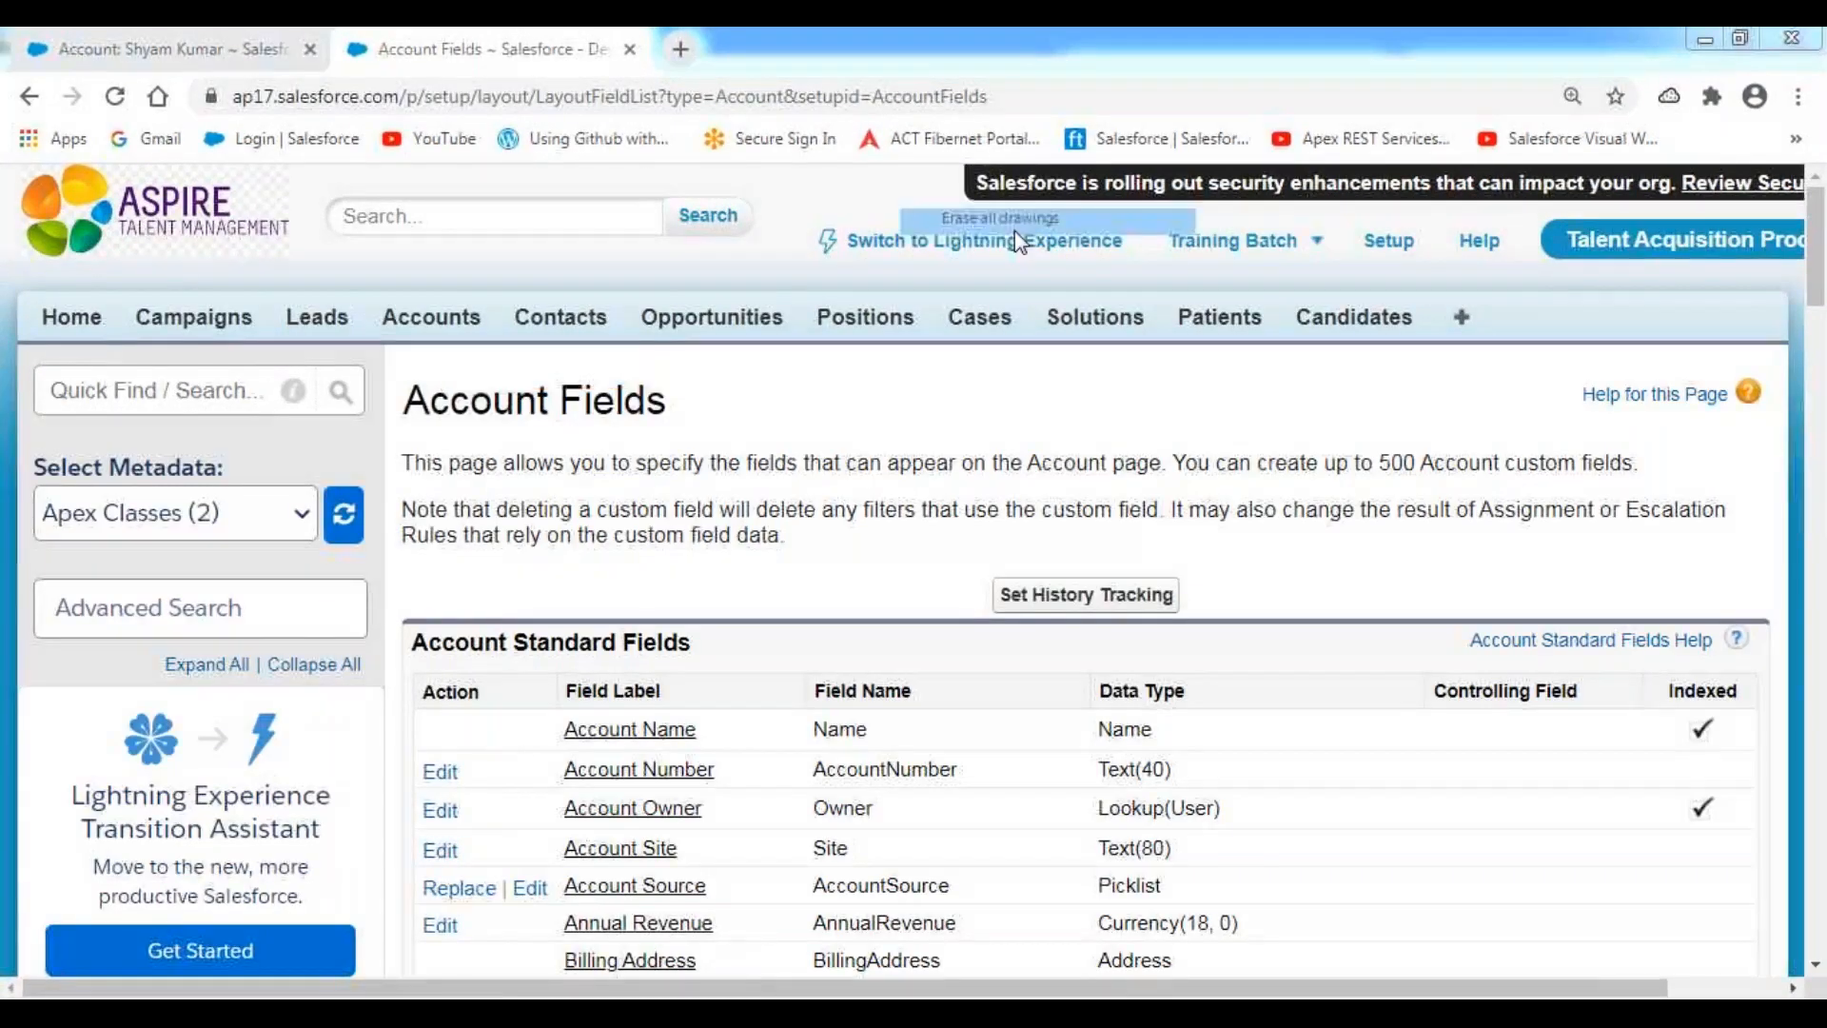
Step: Reload the open account record in the other tab, set its Annual Revenue to 2000000 and save the record
{"action": "left_click", "coordinate": [230, 53]}
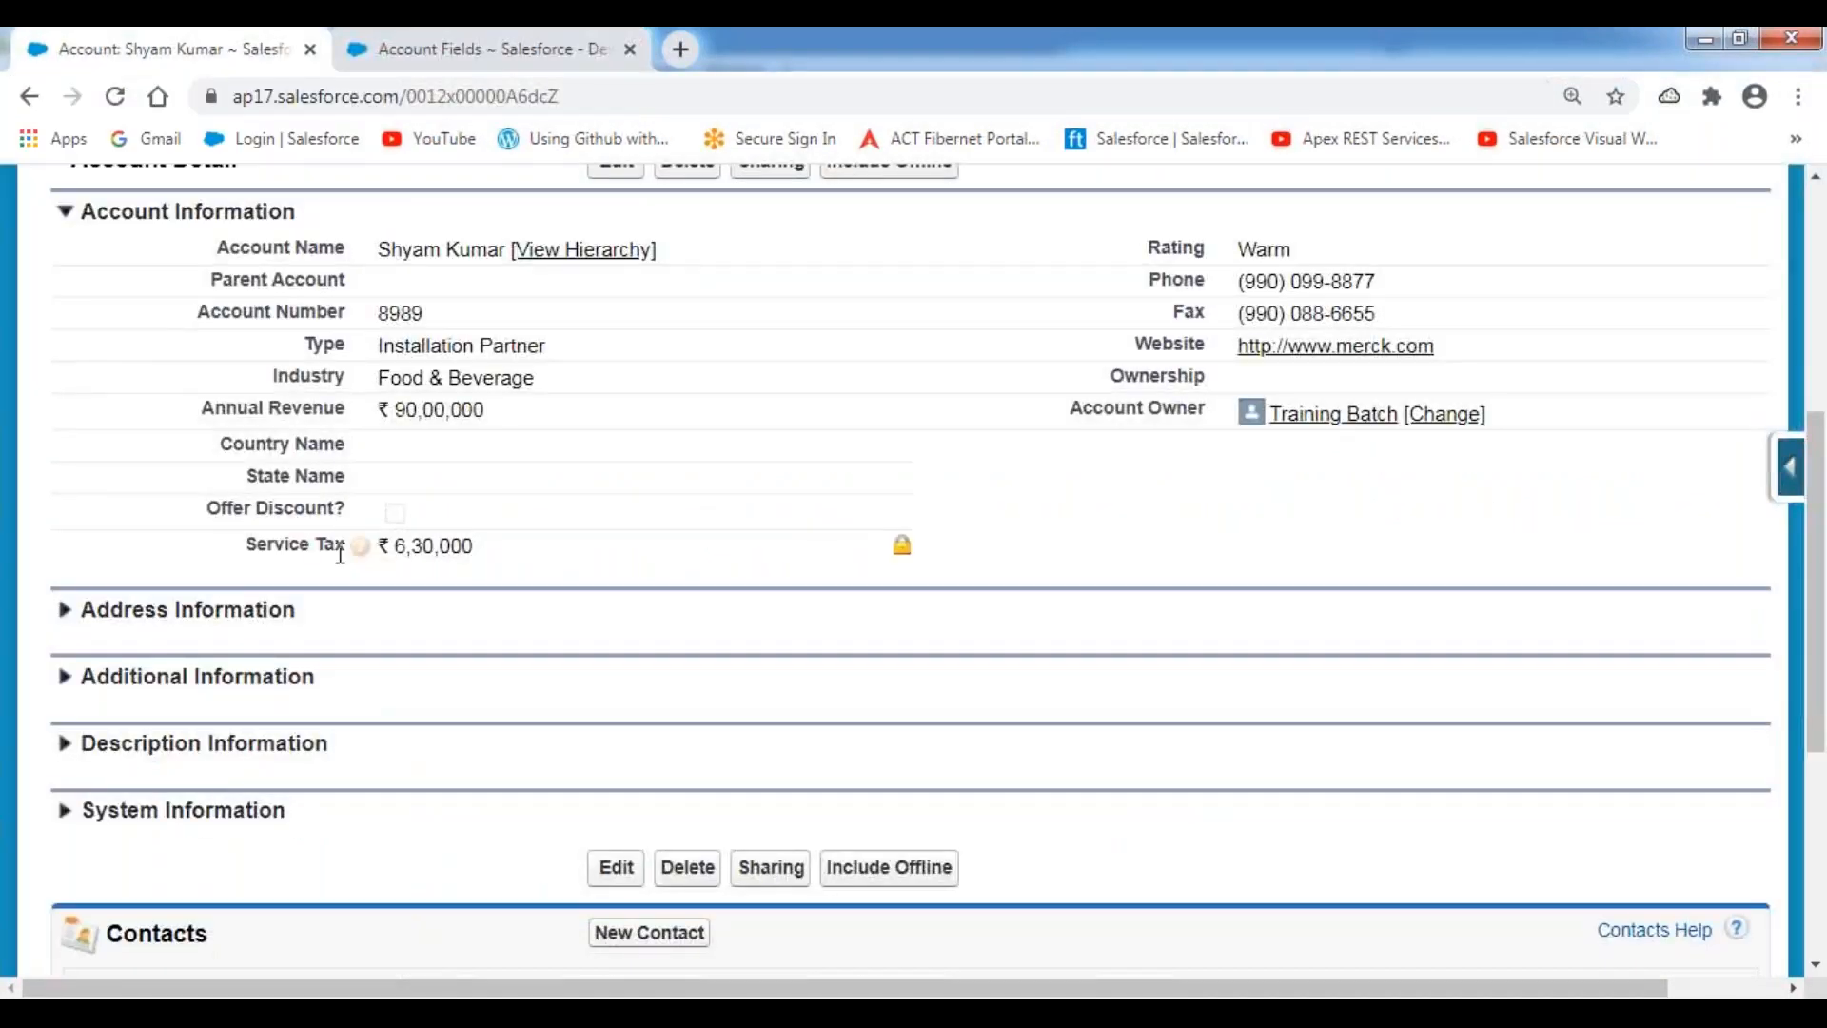
{"action": "left_click", "coordinate": [116, 97]}
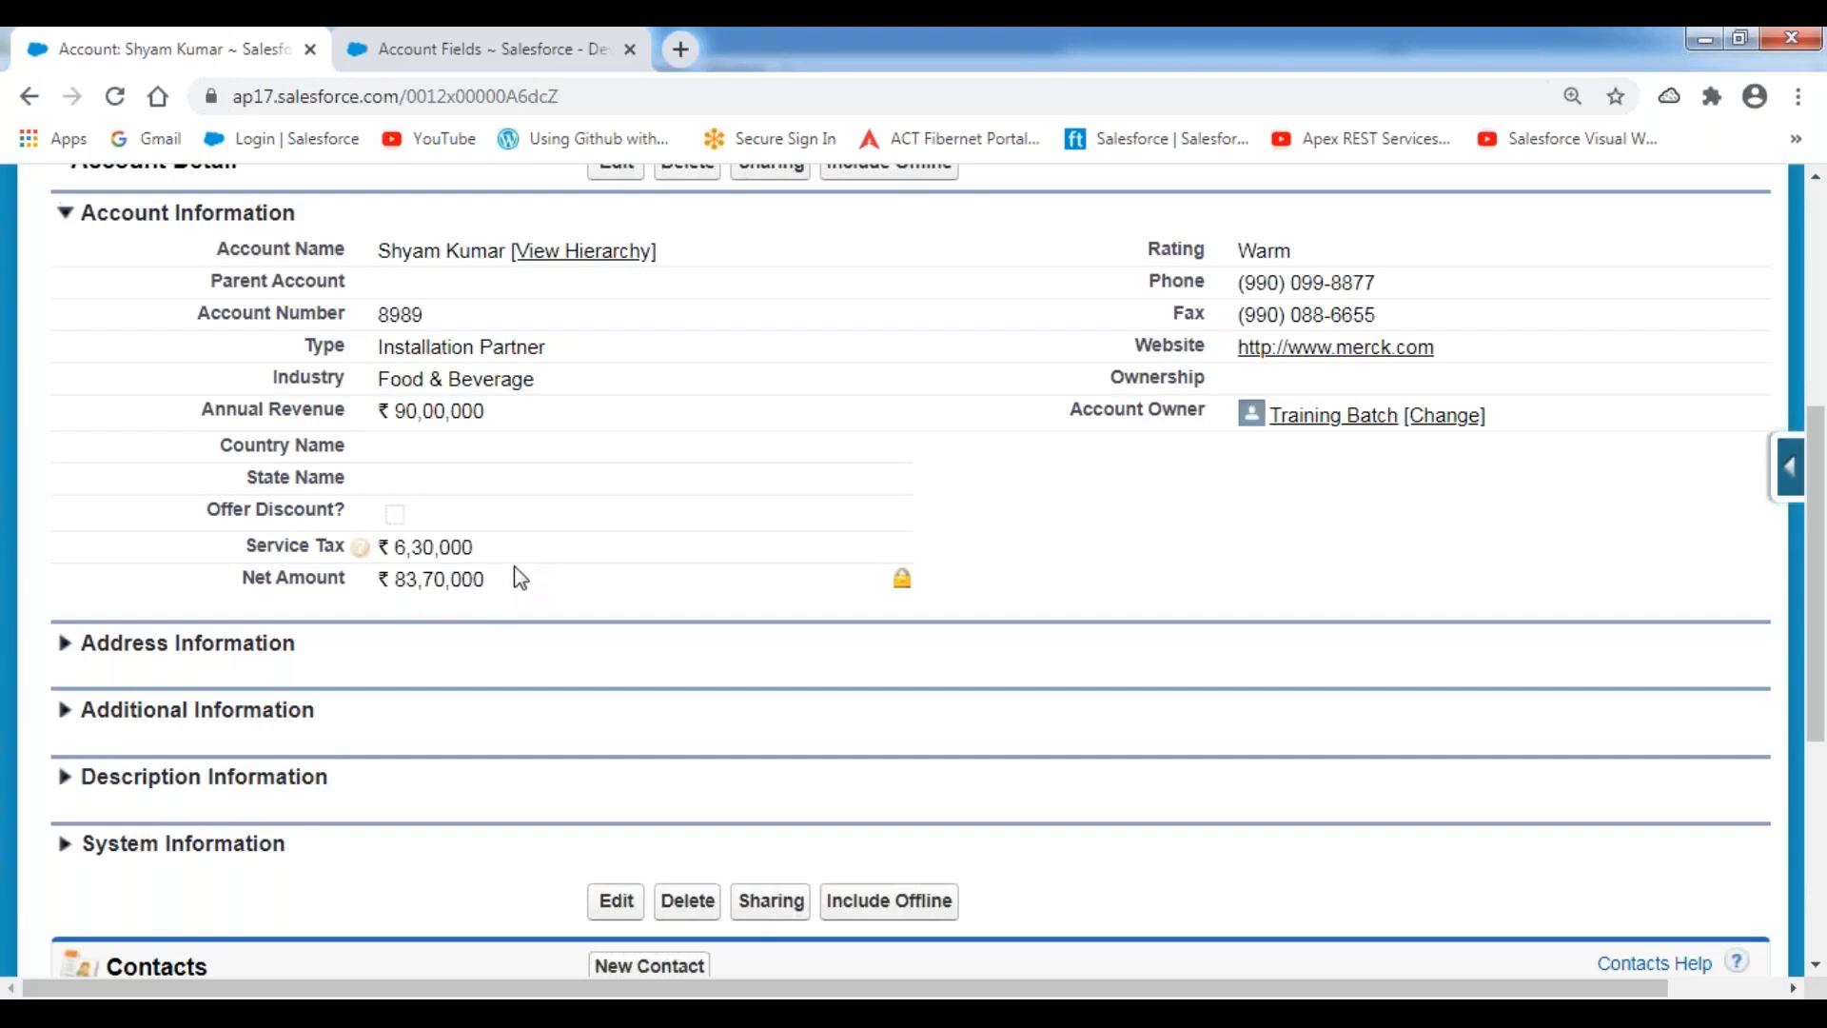
{"action": "double_click", "coordinate": [544, 415]}
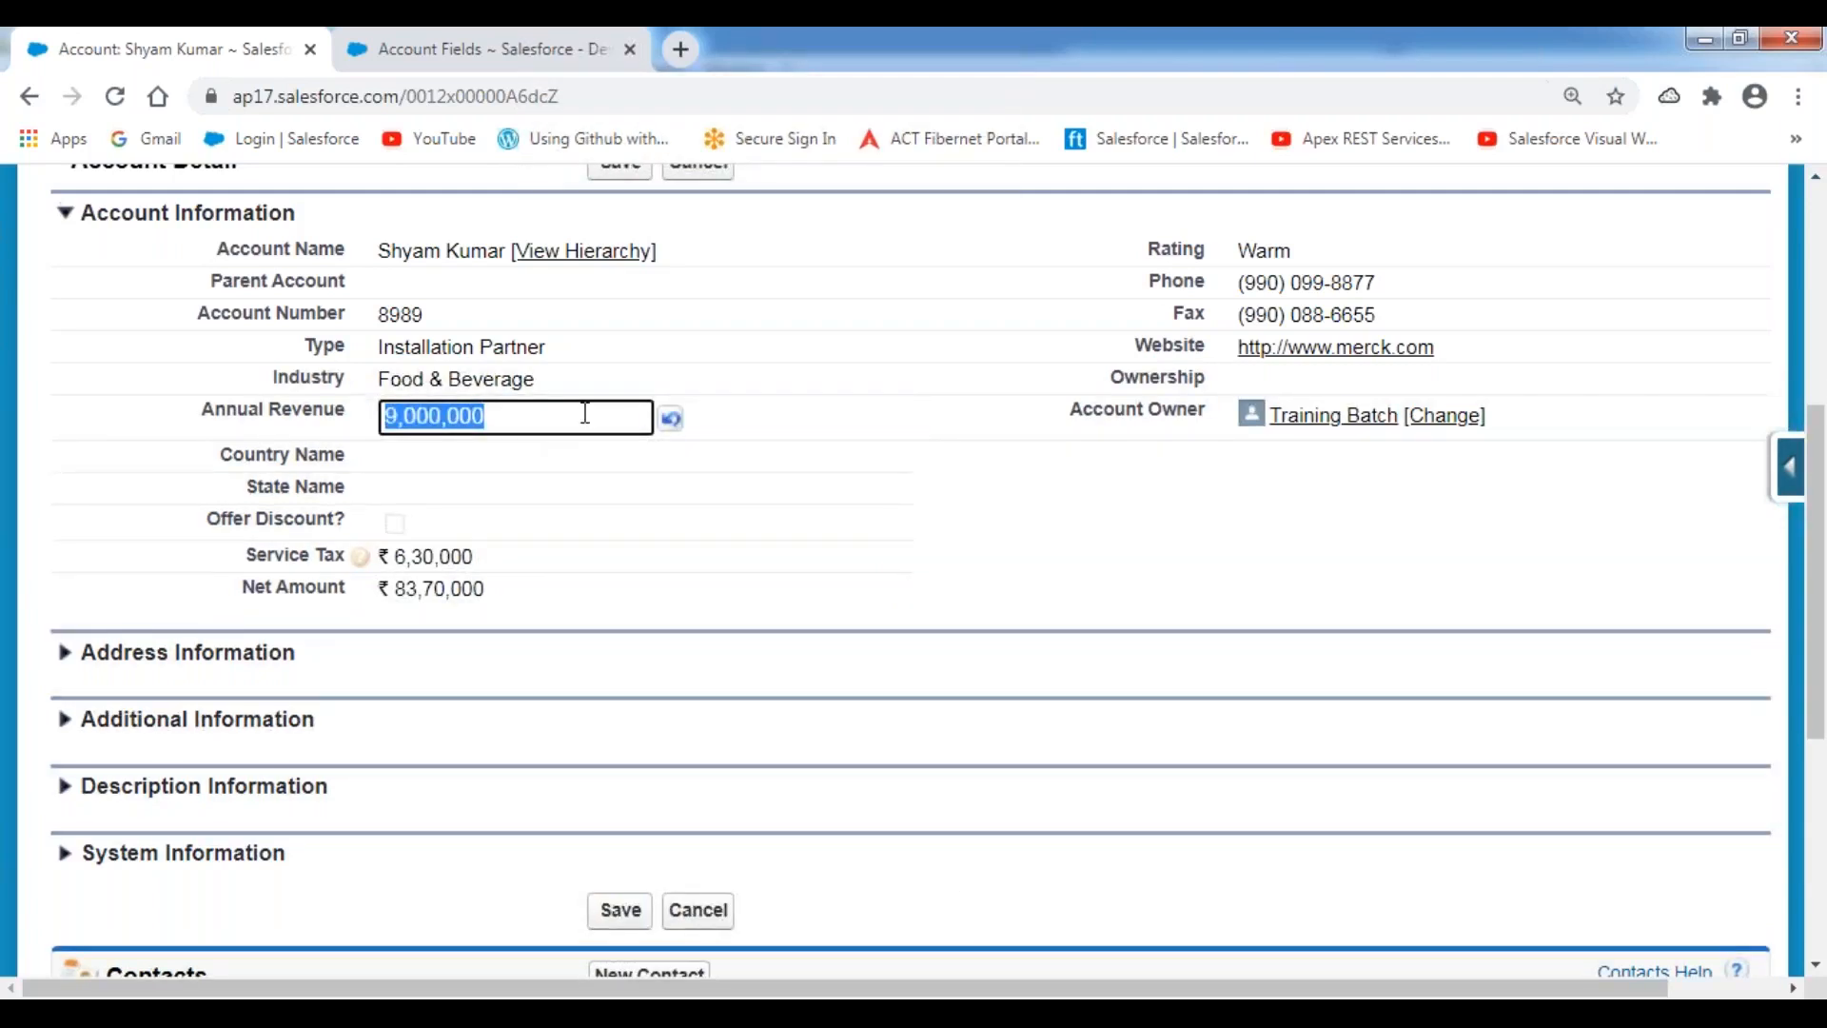
{"action": "type", "text": "2000000"}
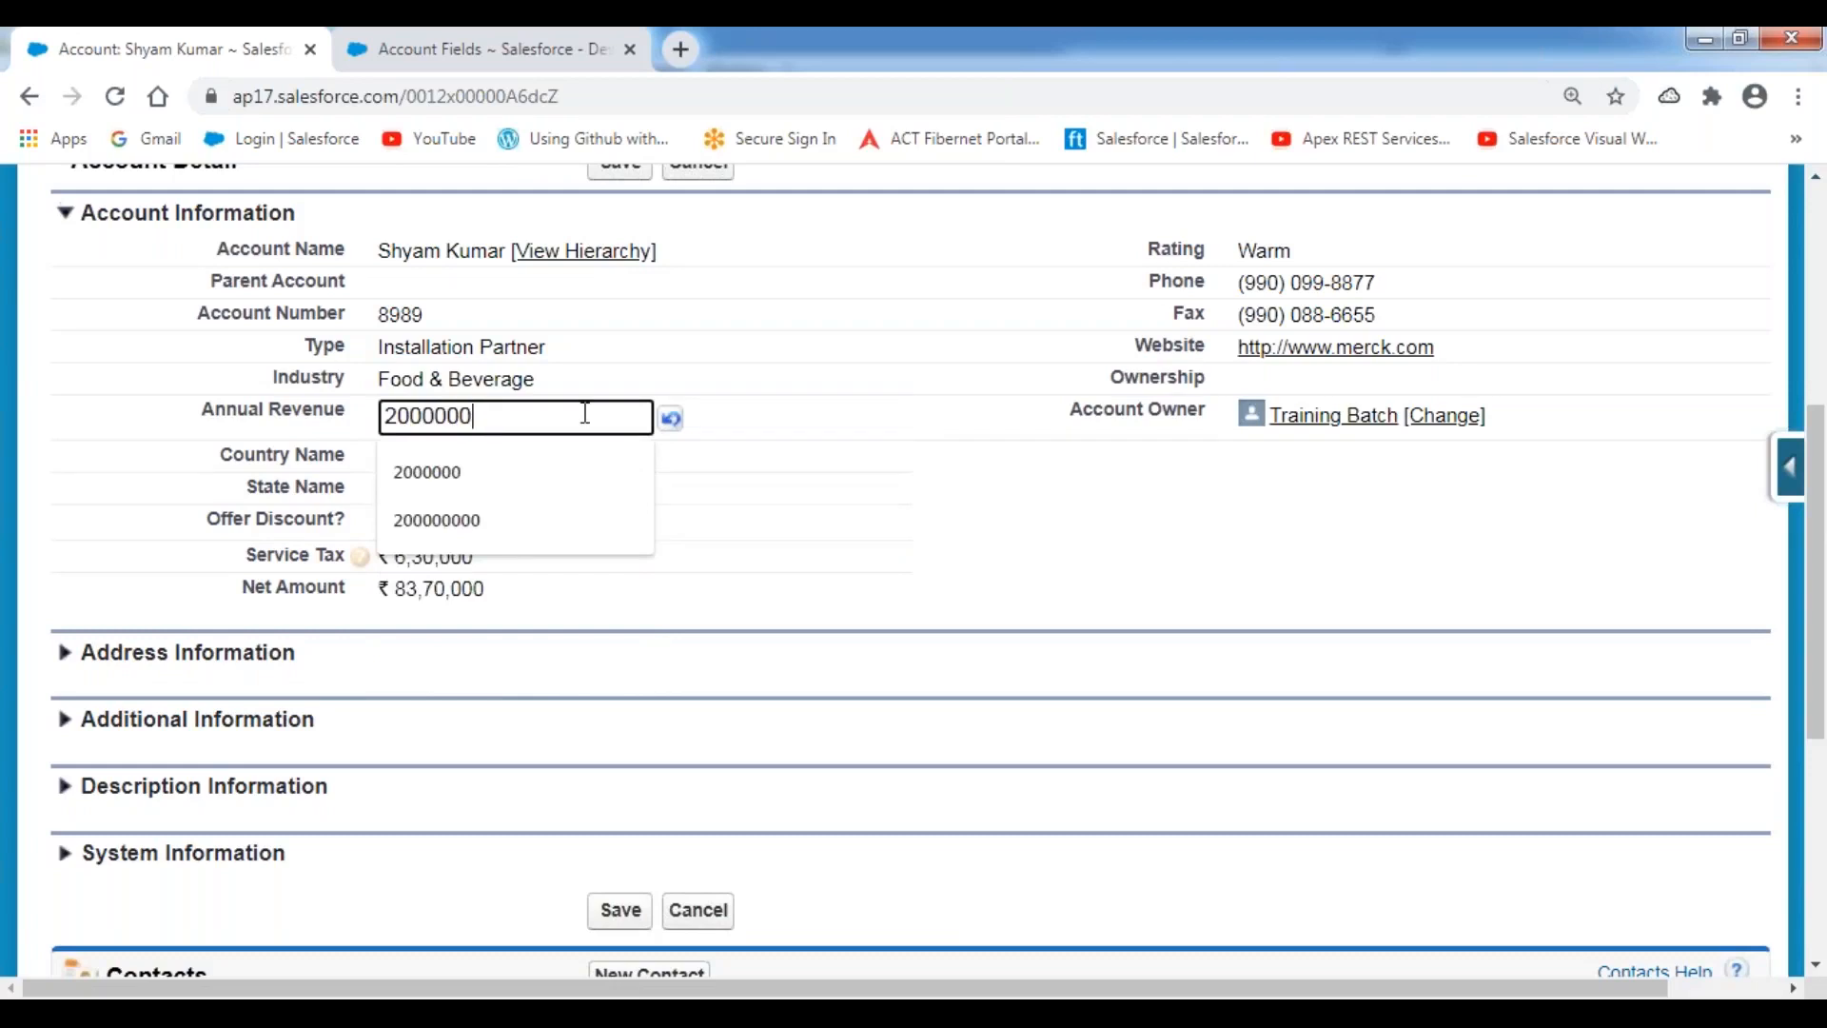
{"action": "double_click", "coordinate": [787, 288]}
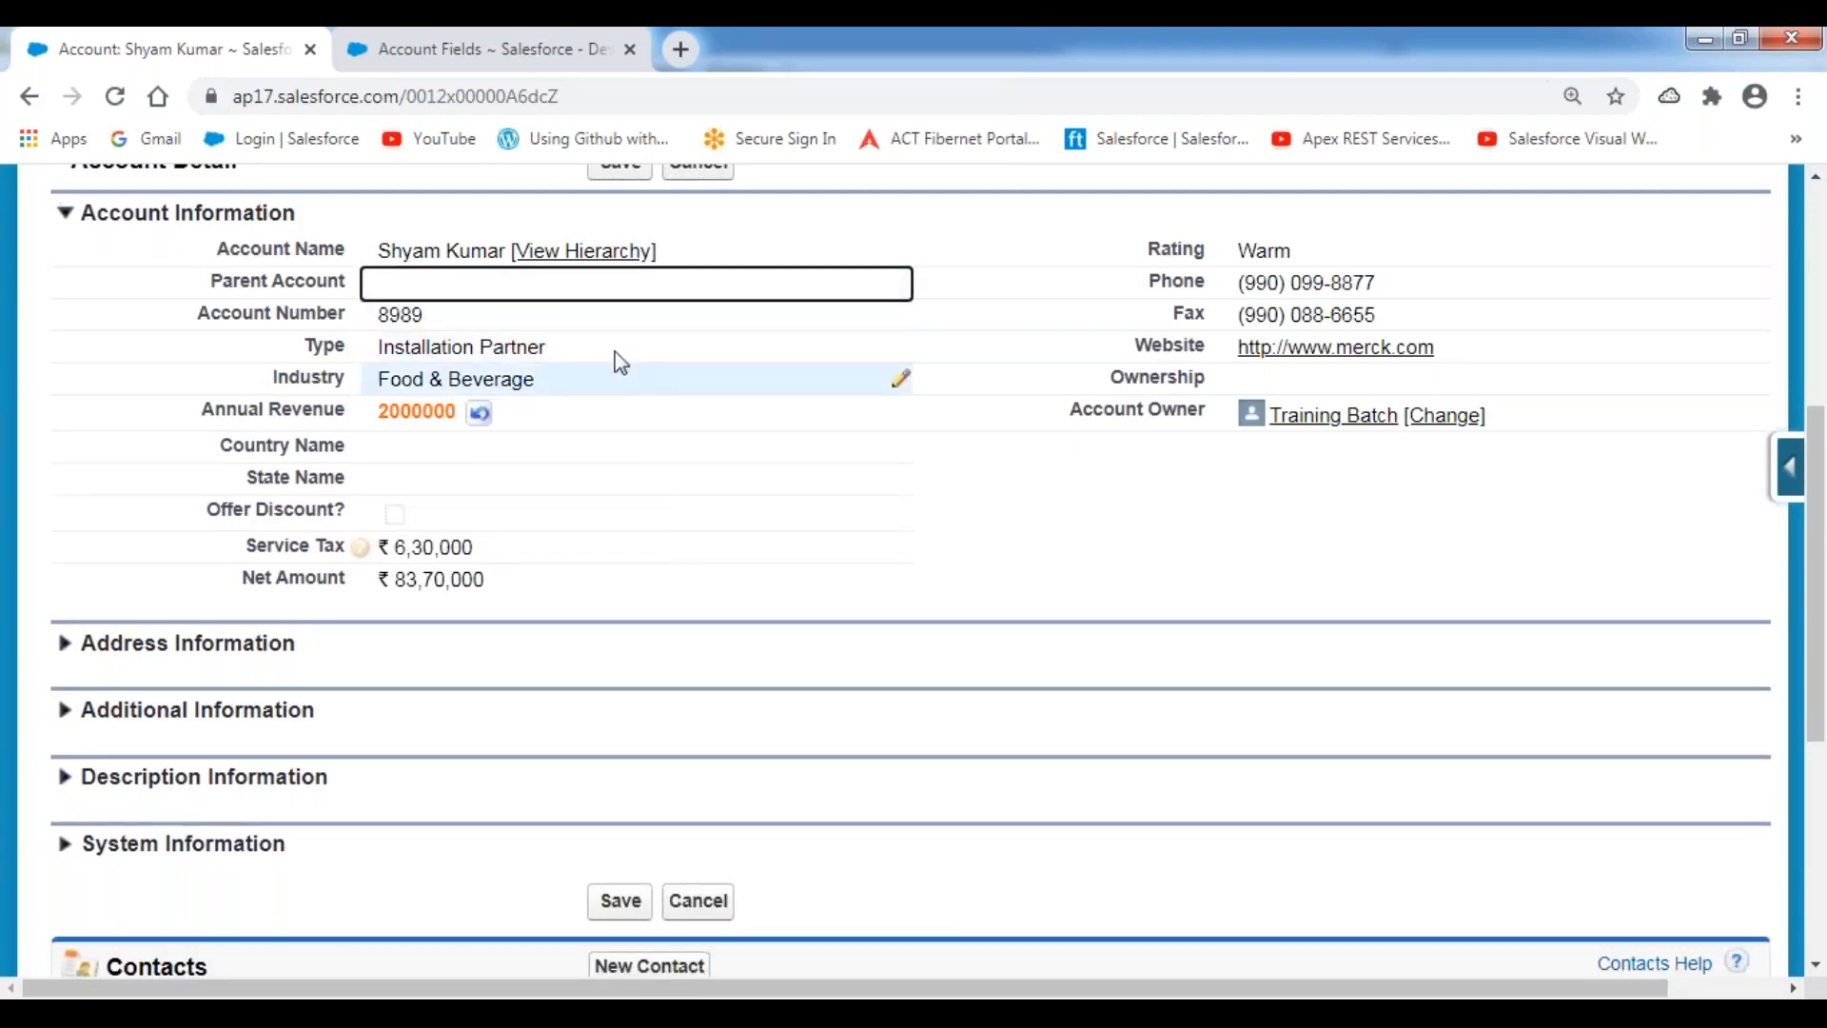
{"action": "scroll", "coordinate": [617, 271], "scroll_direction": "up", "scroll_amount": 1}
{"action": "left_click", "coordinate": [603, 296]}
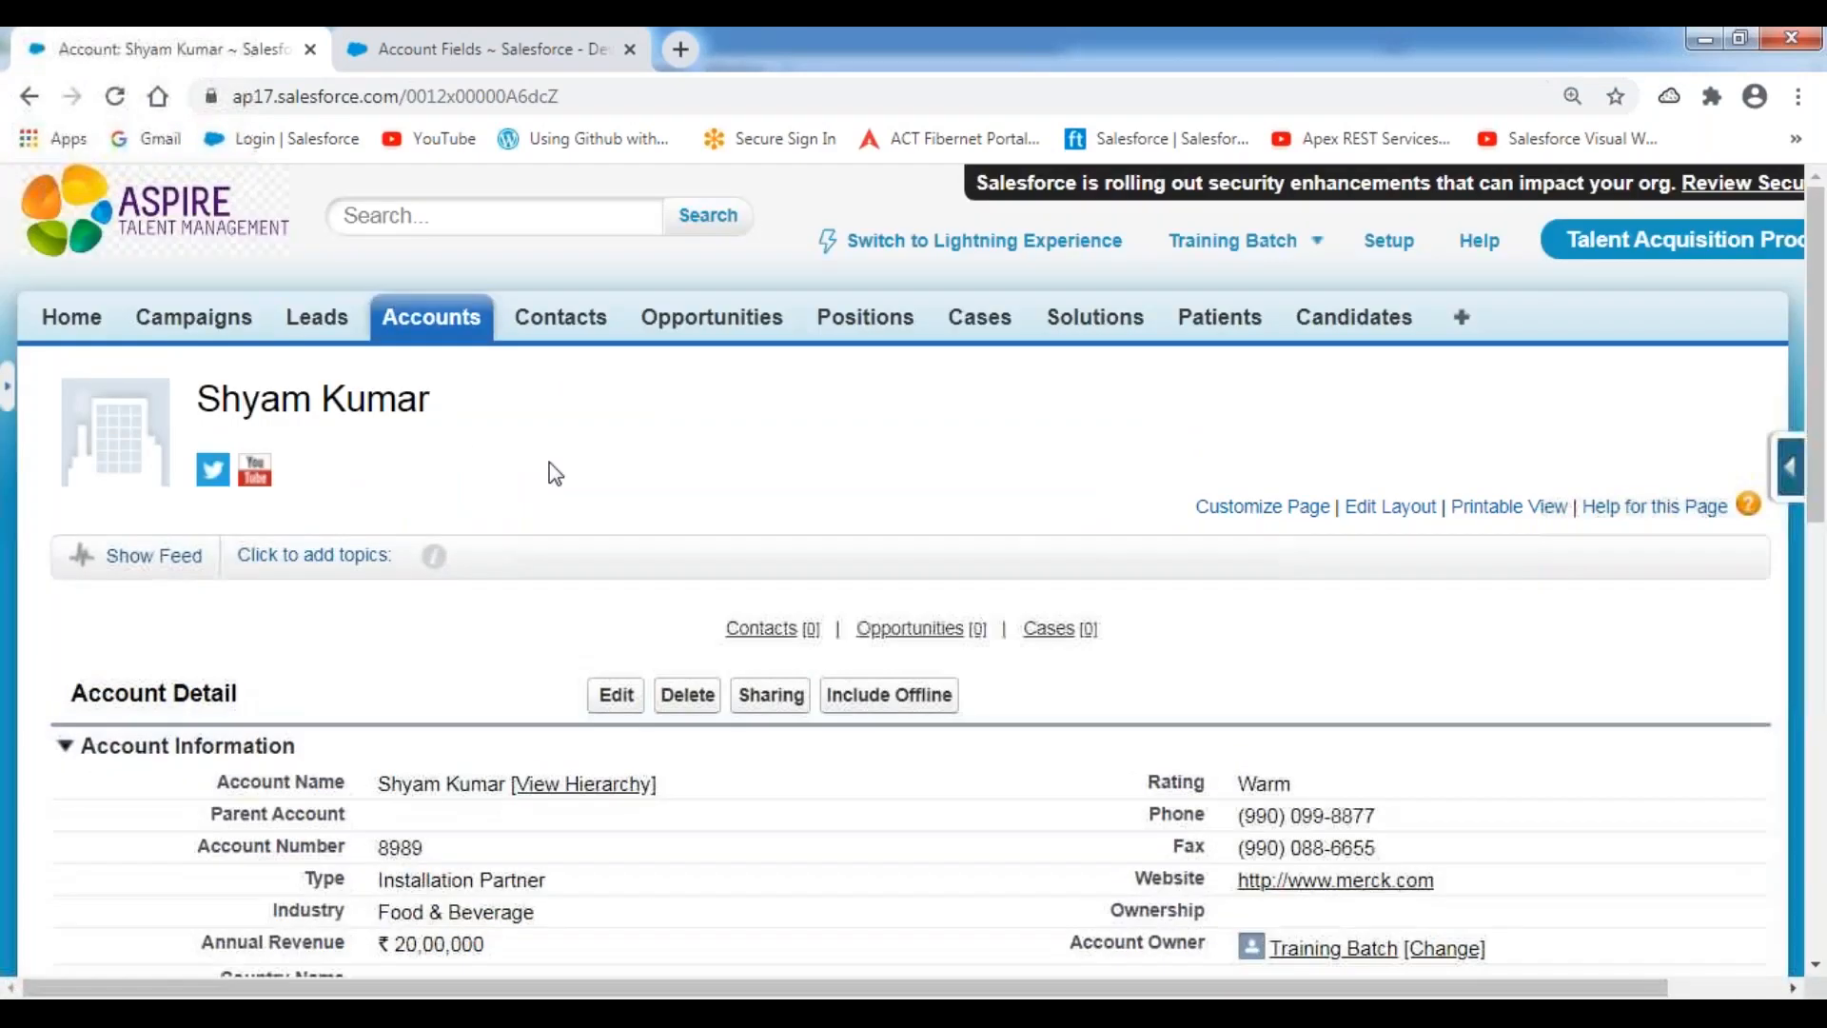
{"action": "scroll", "coordinate": [551, 469], "scroll_direction": "down", "scroll_amount": 5}
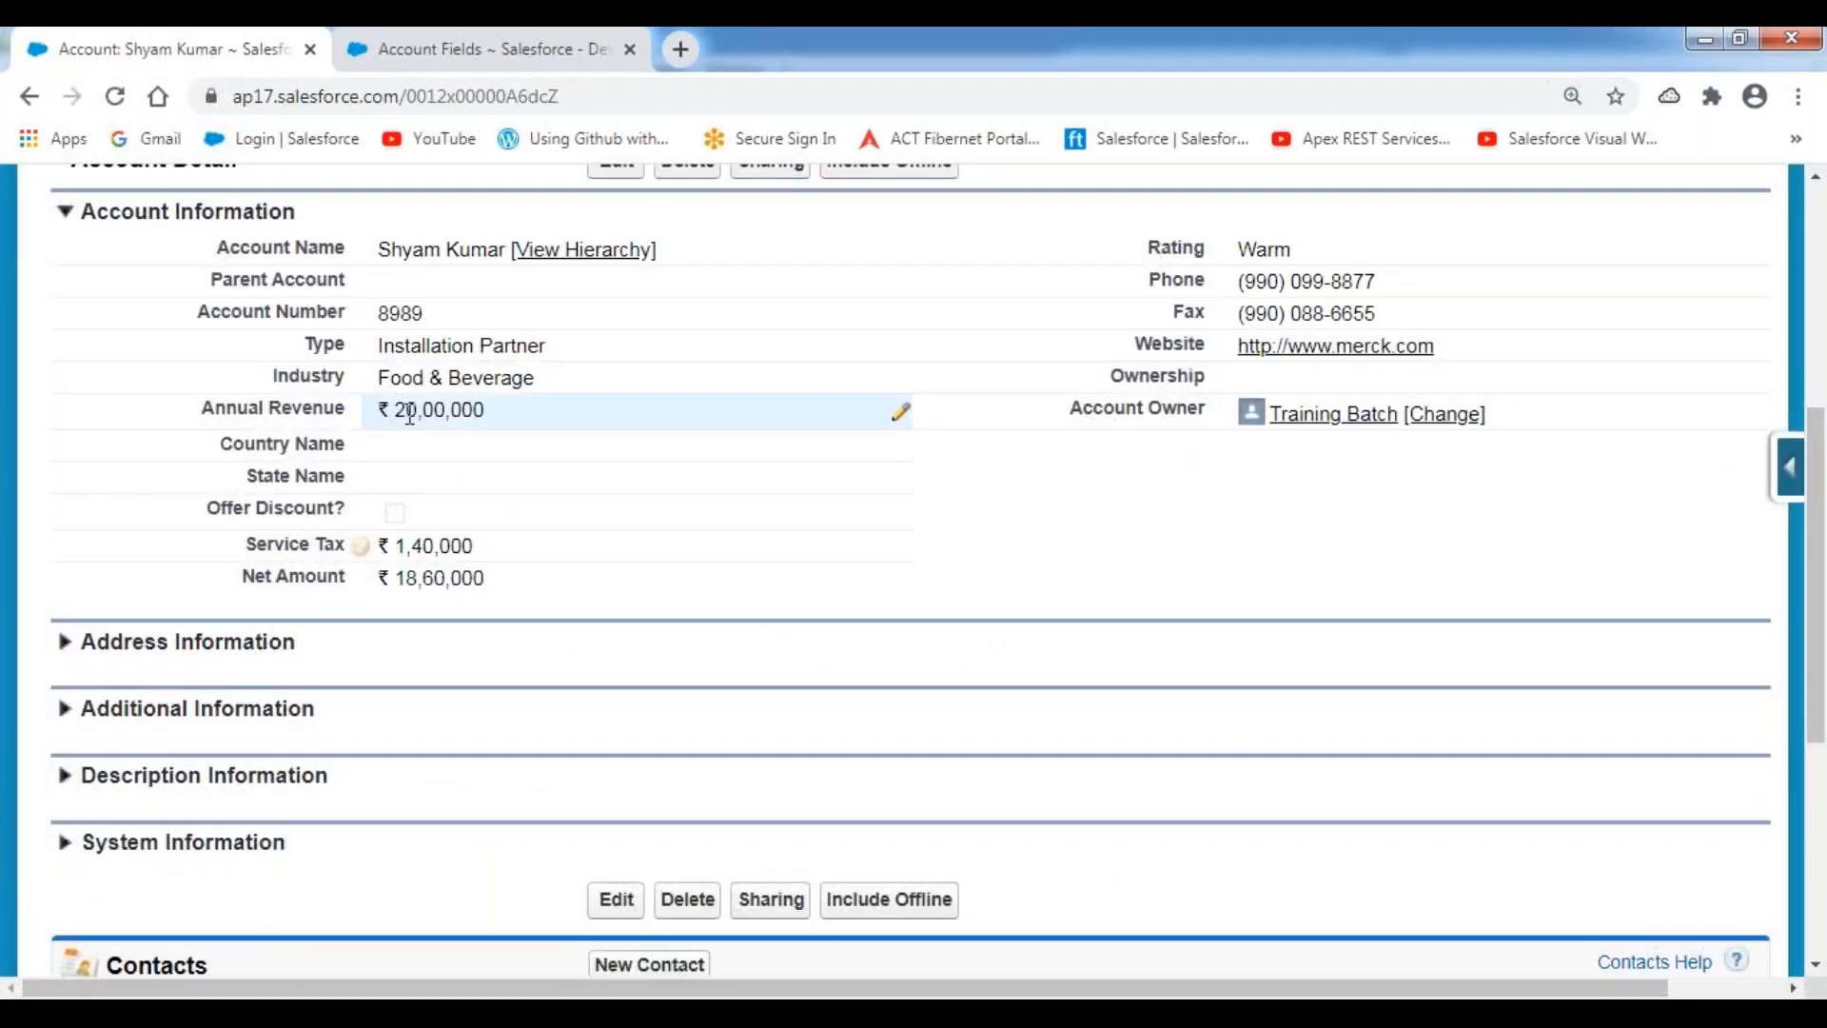
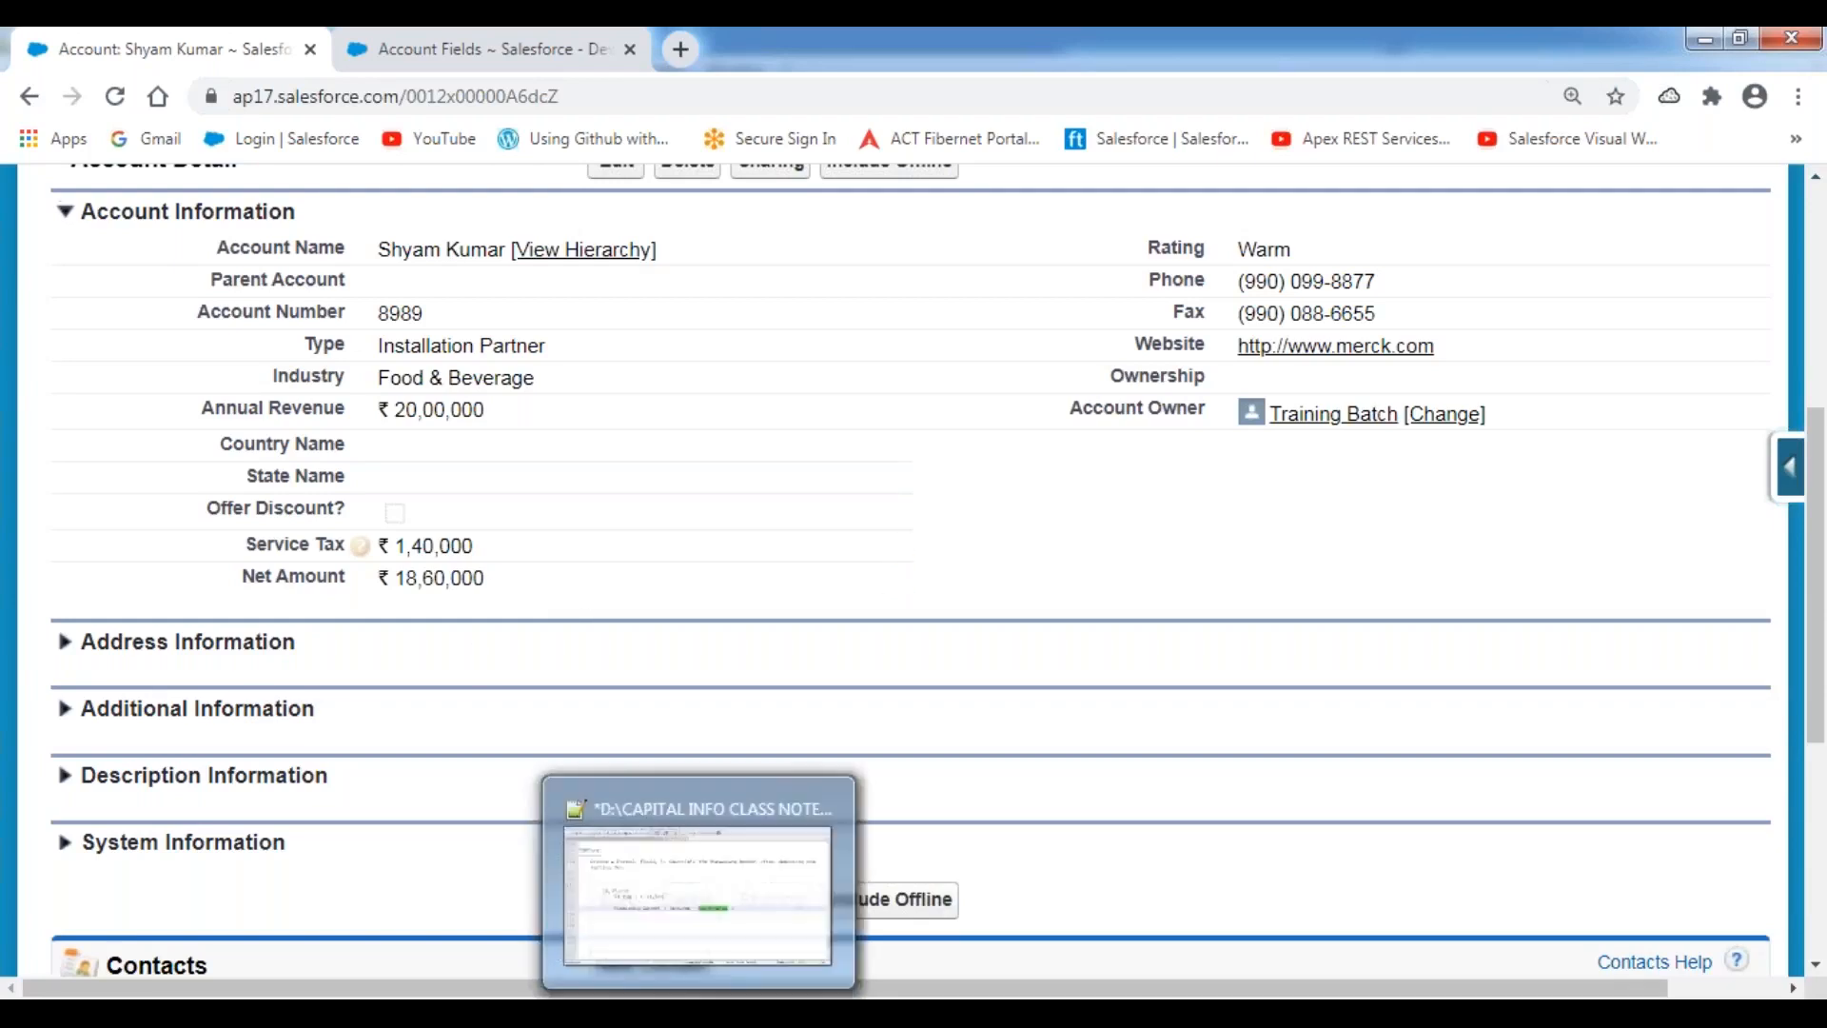
Step: Switch to the Formula Fields.txt notes in Notepad++ and add the line "Formula Return Type : Currency" beneath the Service Tax use case
{"action": "left_click", "coordinate": [698, 1012]}
{"action": "left_click", "coordinate": [315, 400]}
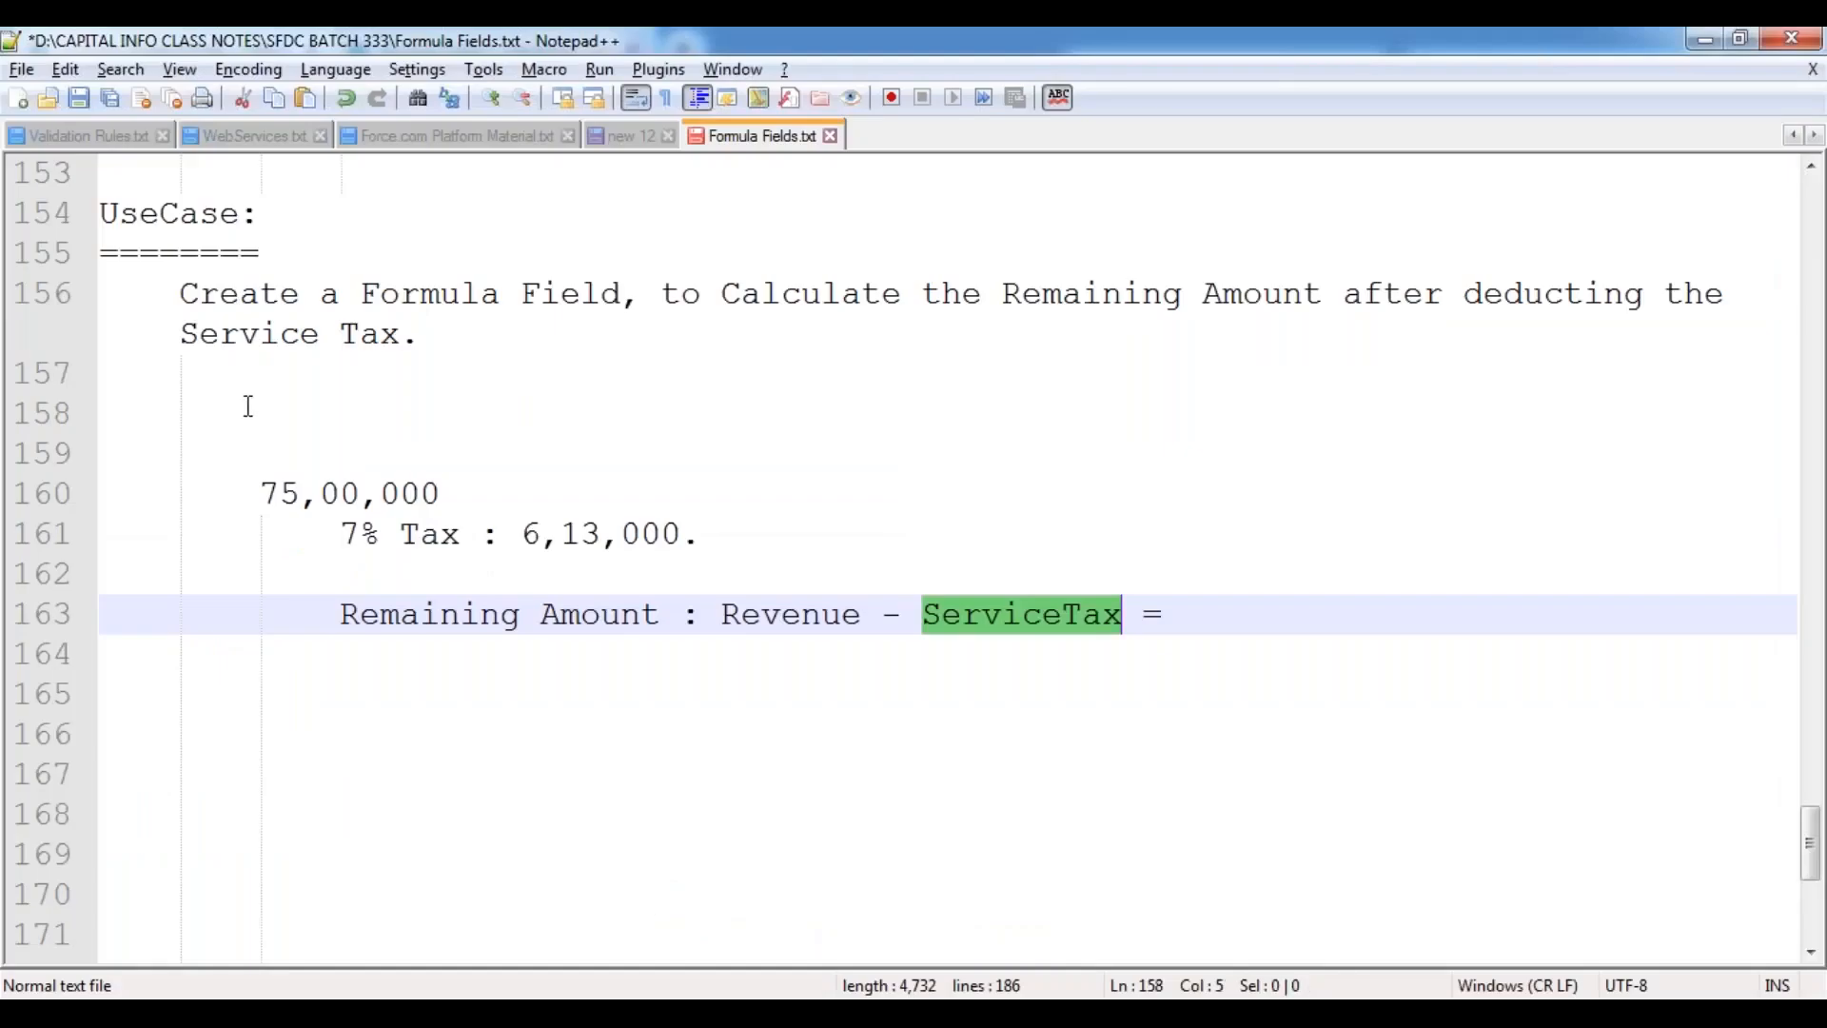
{"action": "type", "text": "For"}
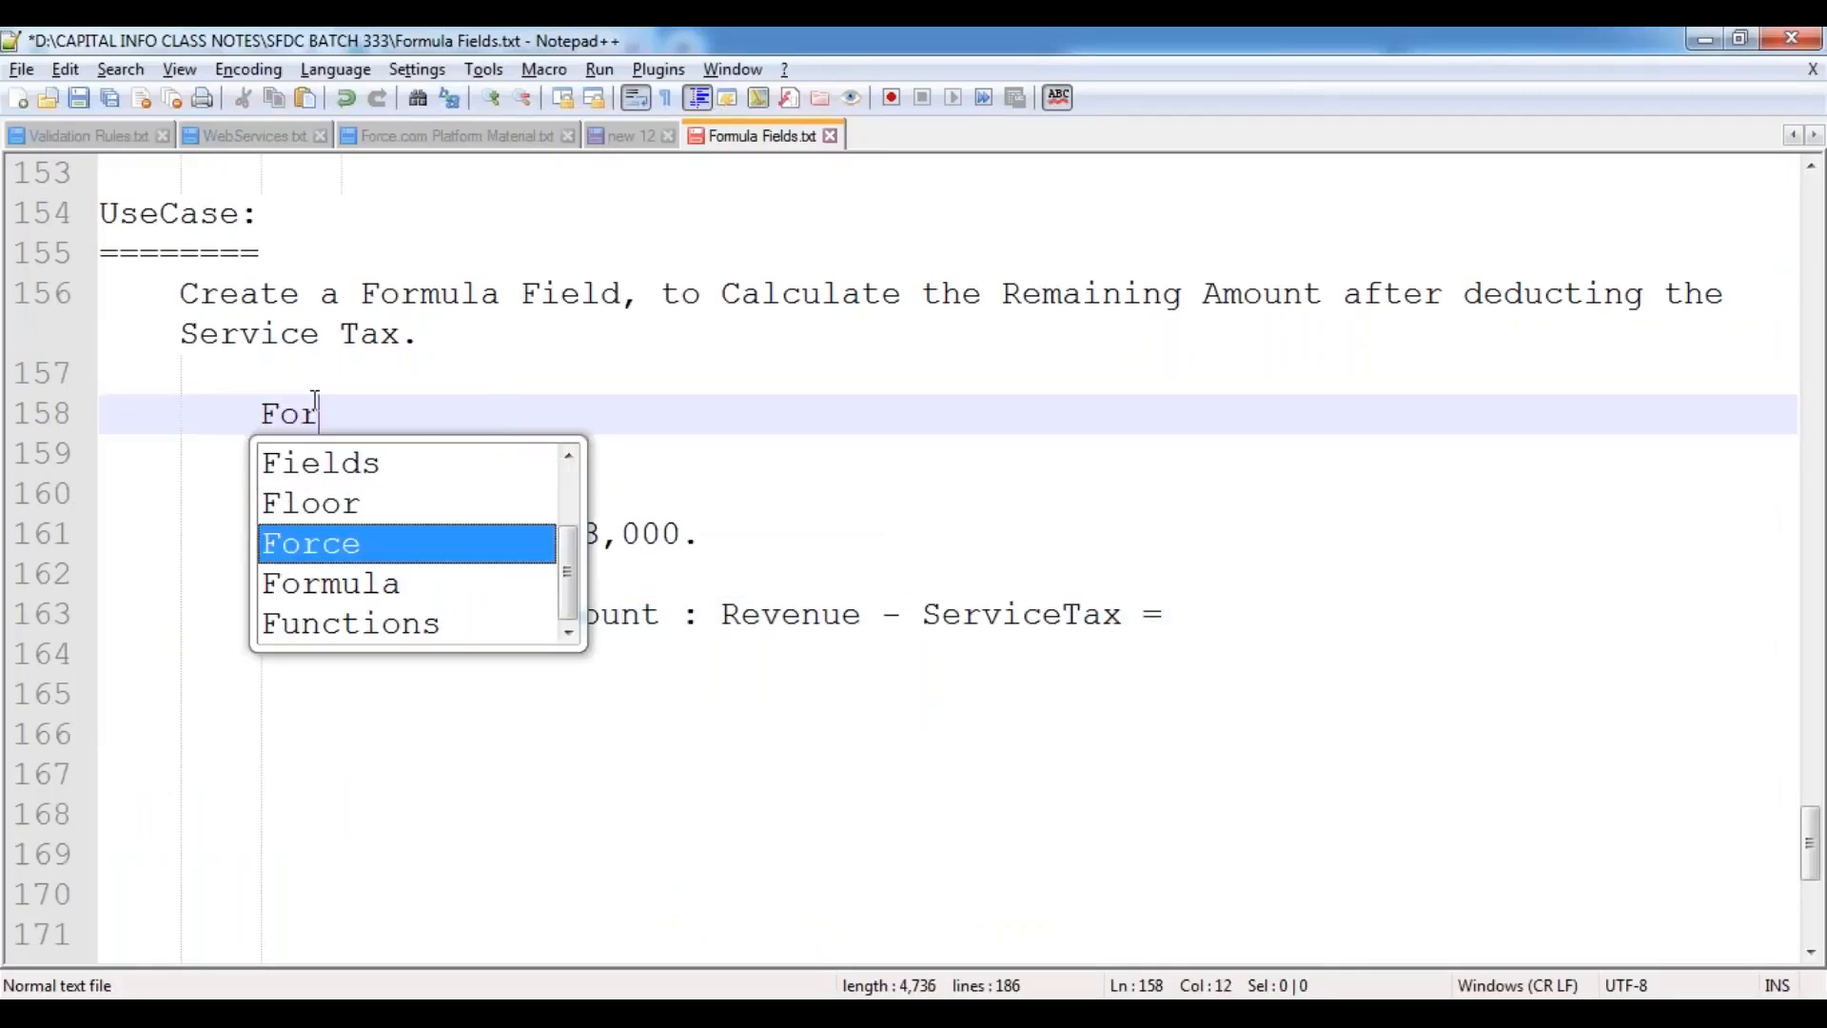
{"action": "type", "text": "mula Return"}
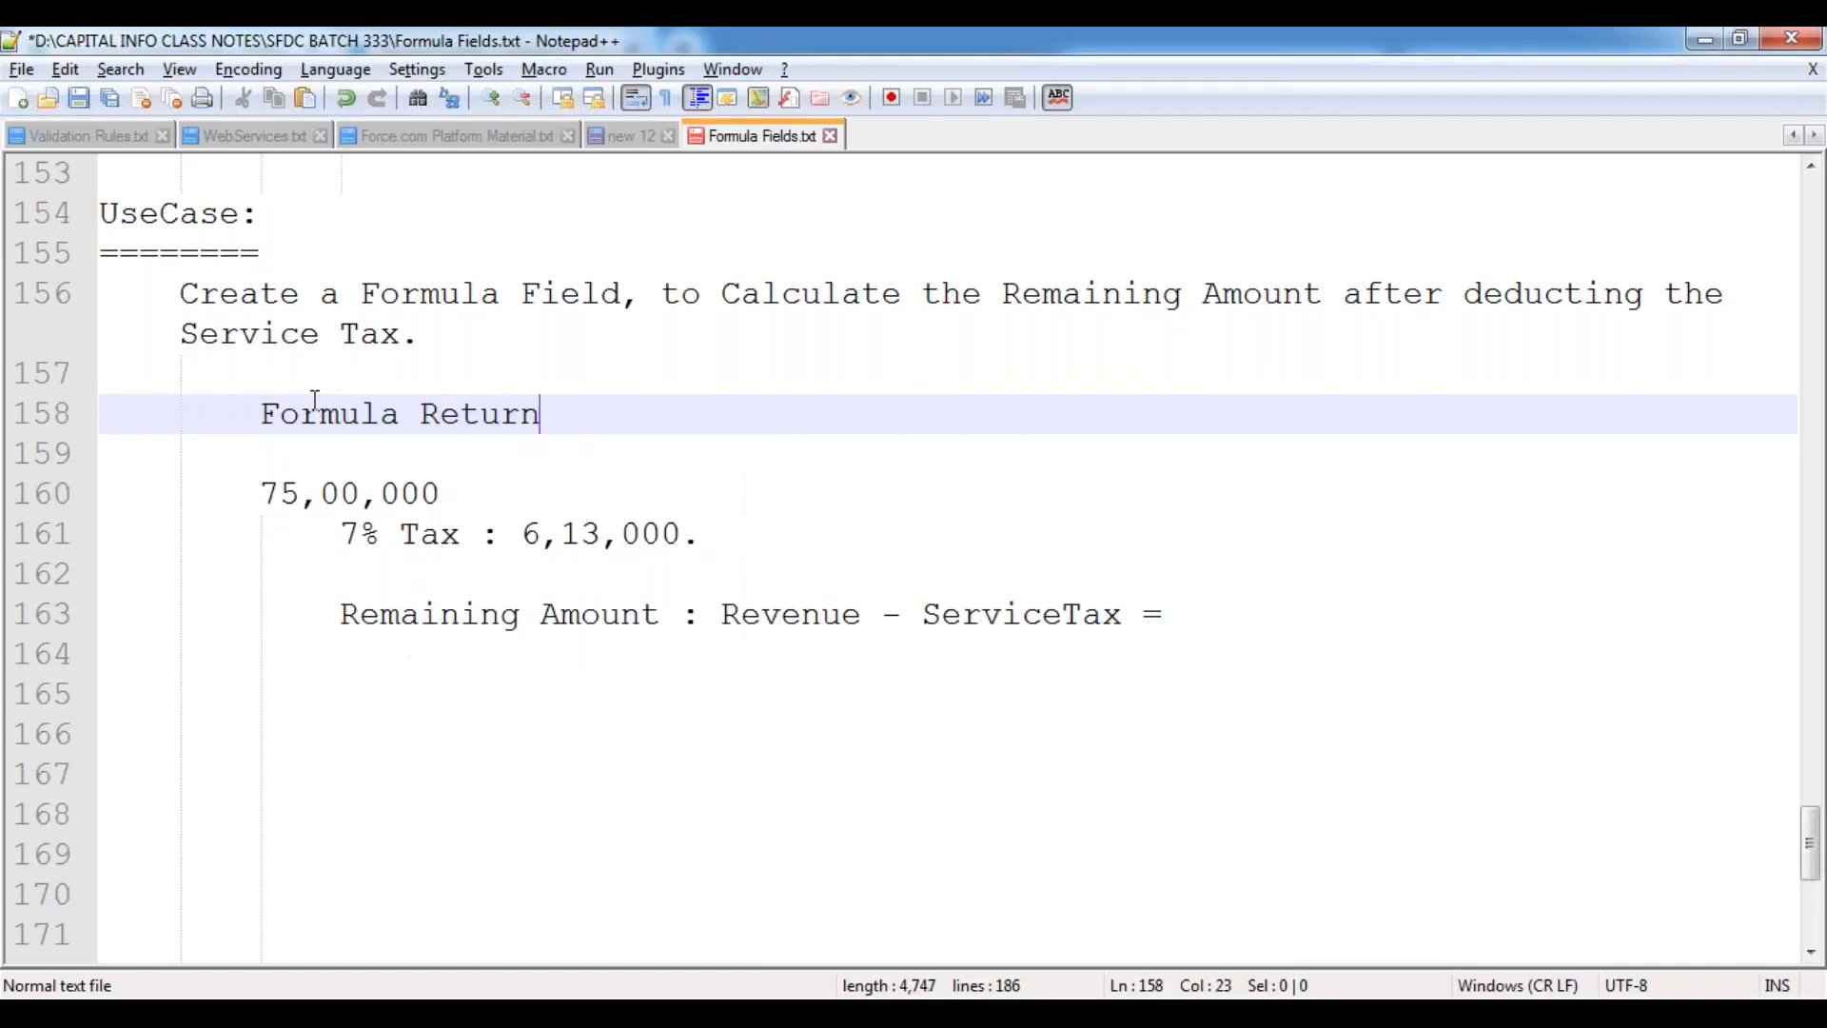
{"action": "type", "text": " Type : Currency"}
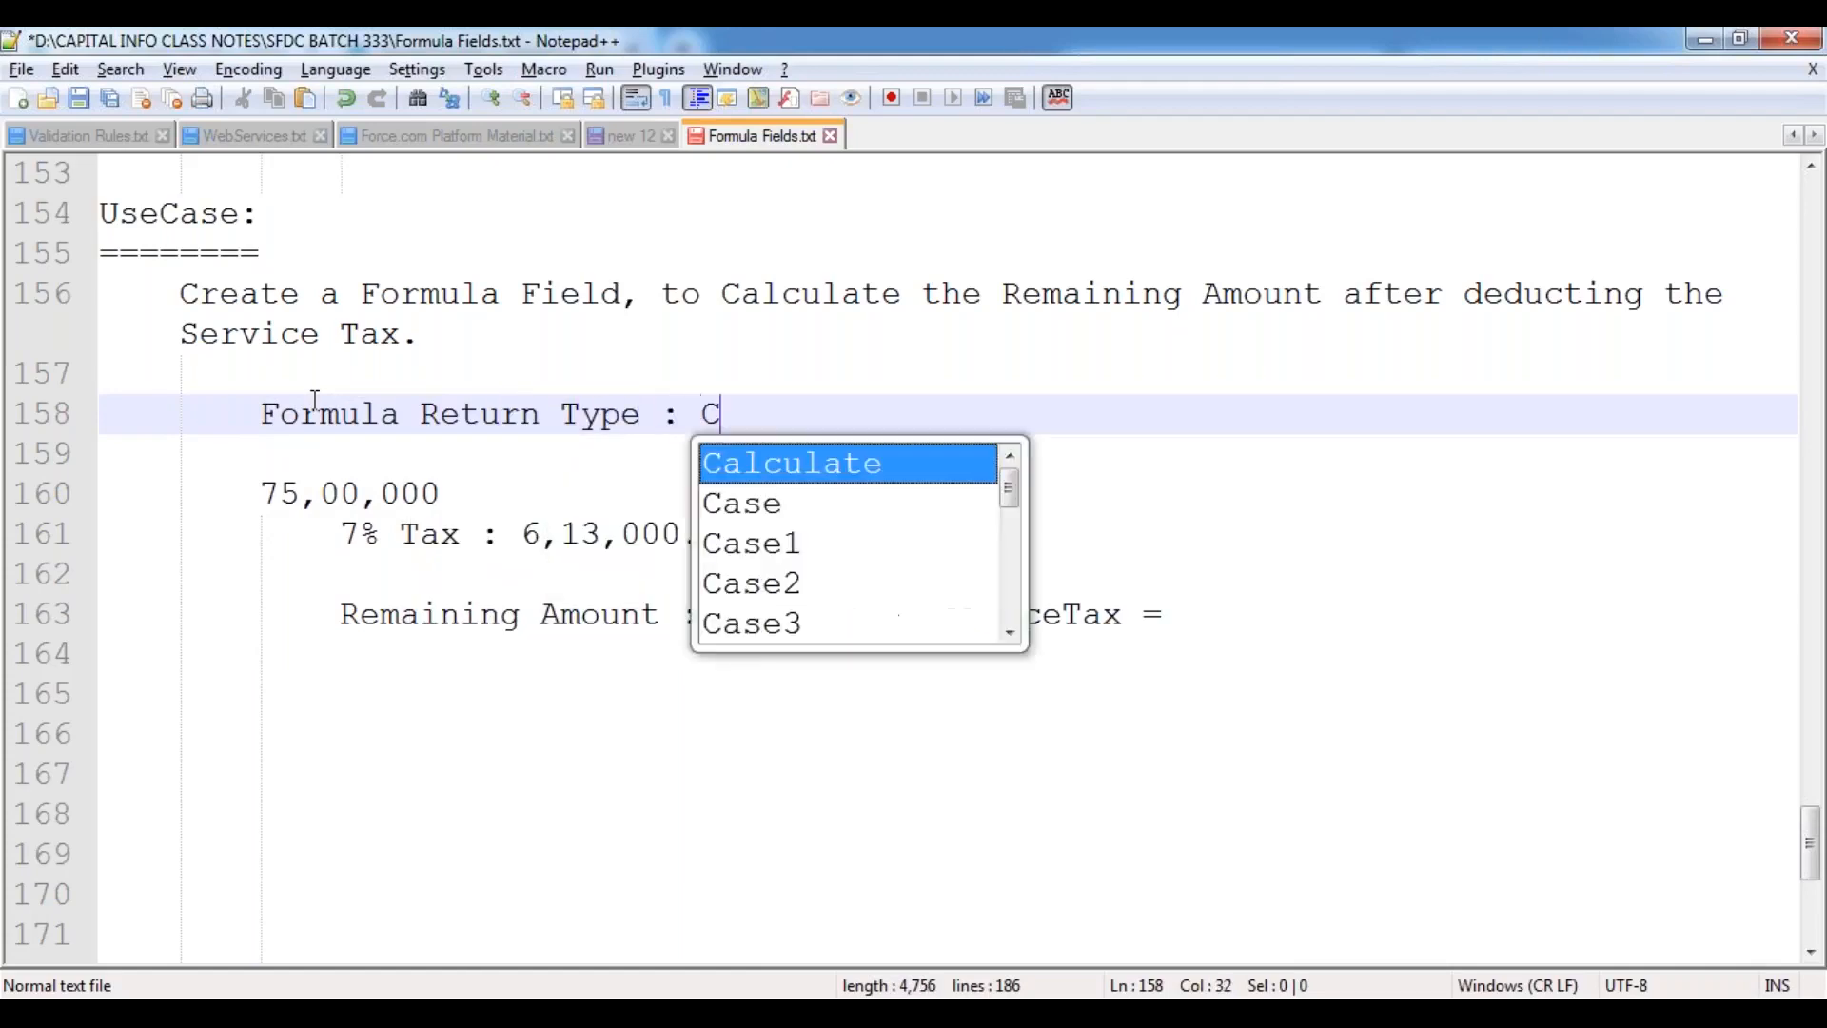
{"action": "key", "text": "Return"}
{"action": "key", "text": "Return"}
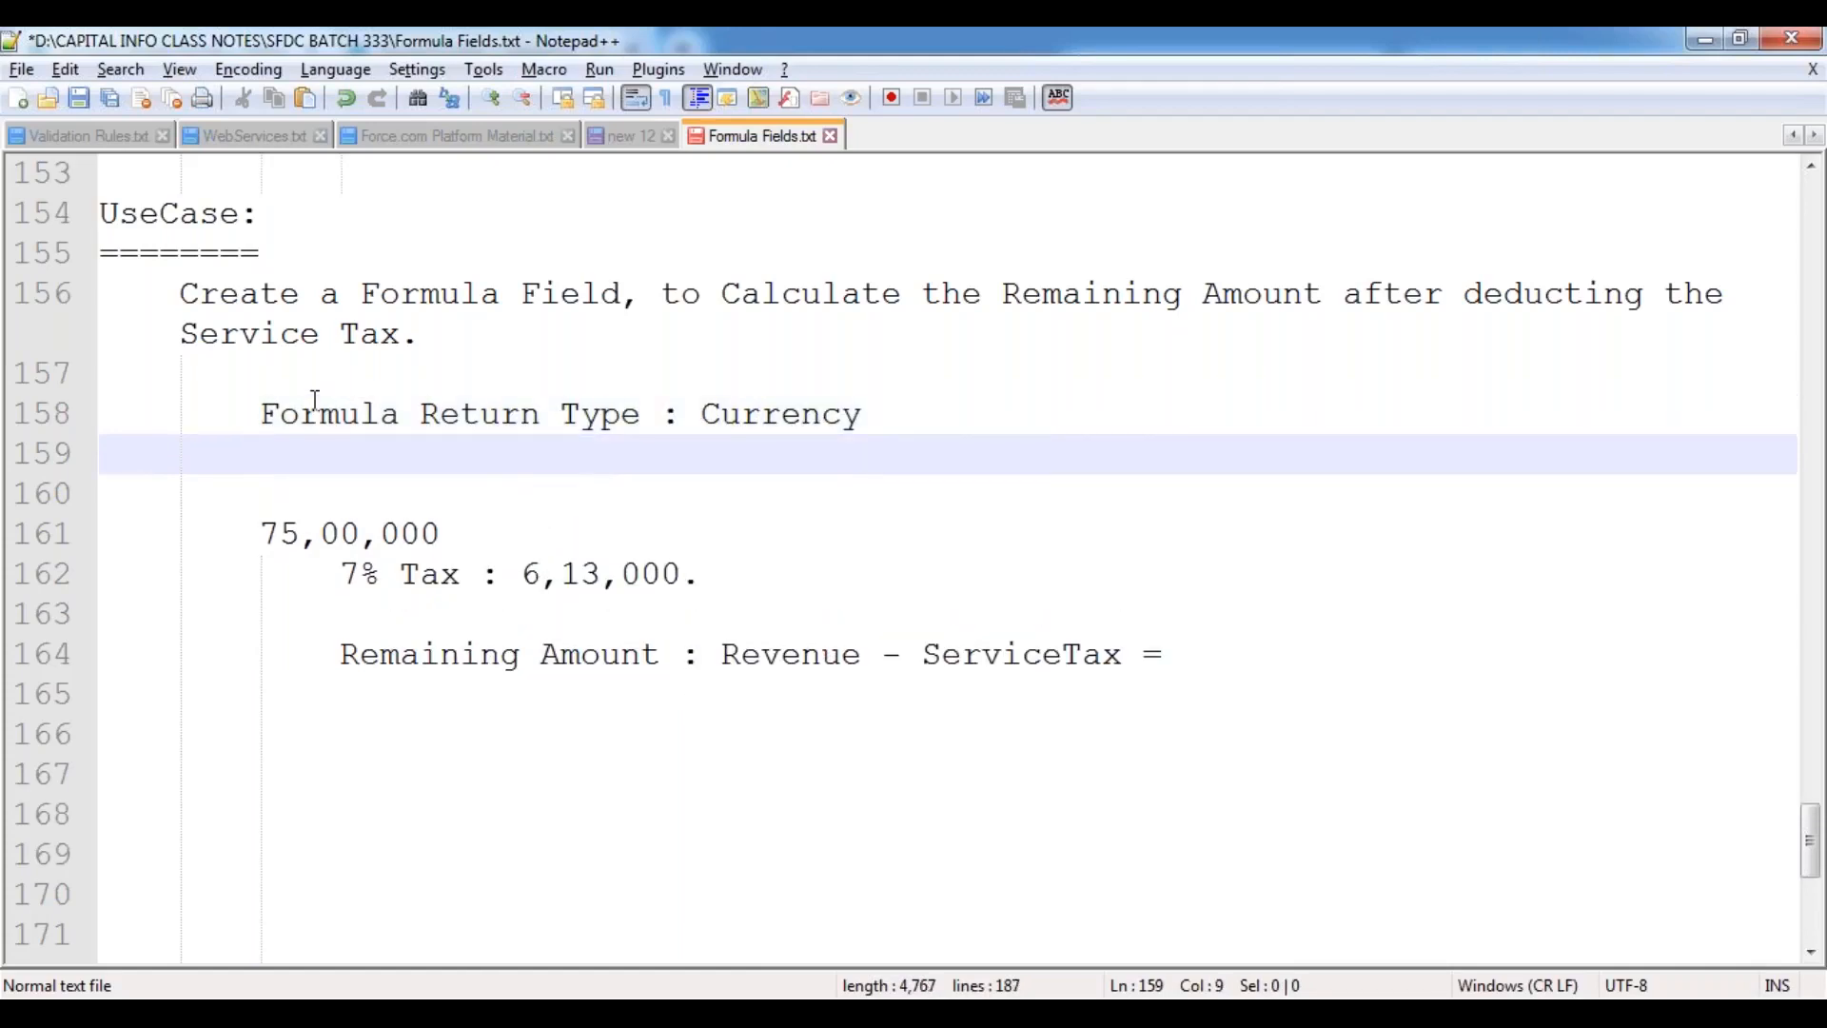
Step: Add a "Formula Condition:" line below the return type, followed by an indented line reading "AnnualRevenue - Service_Tax__c"
{"action": "type", "text": "Formula Condition:"}
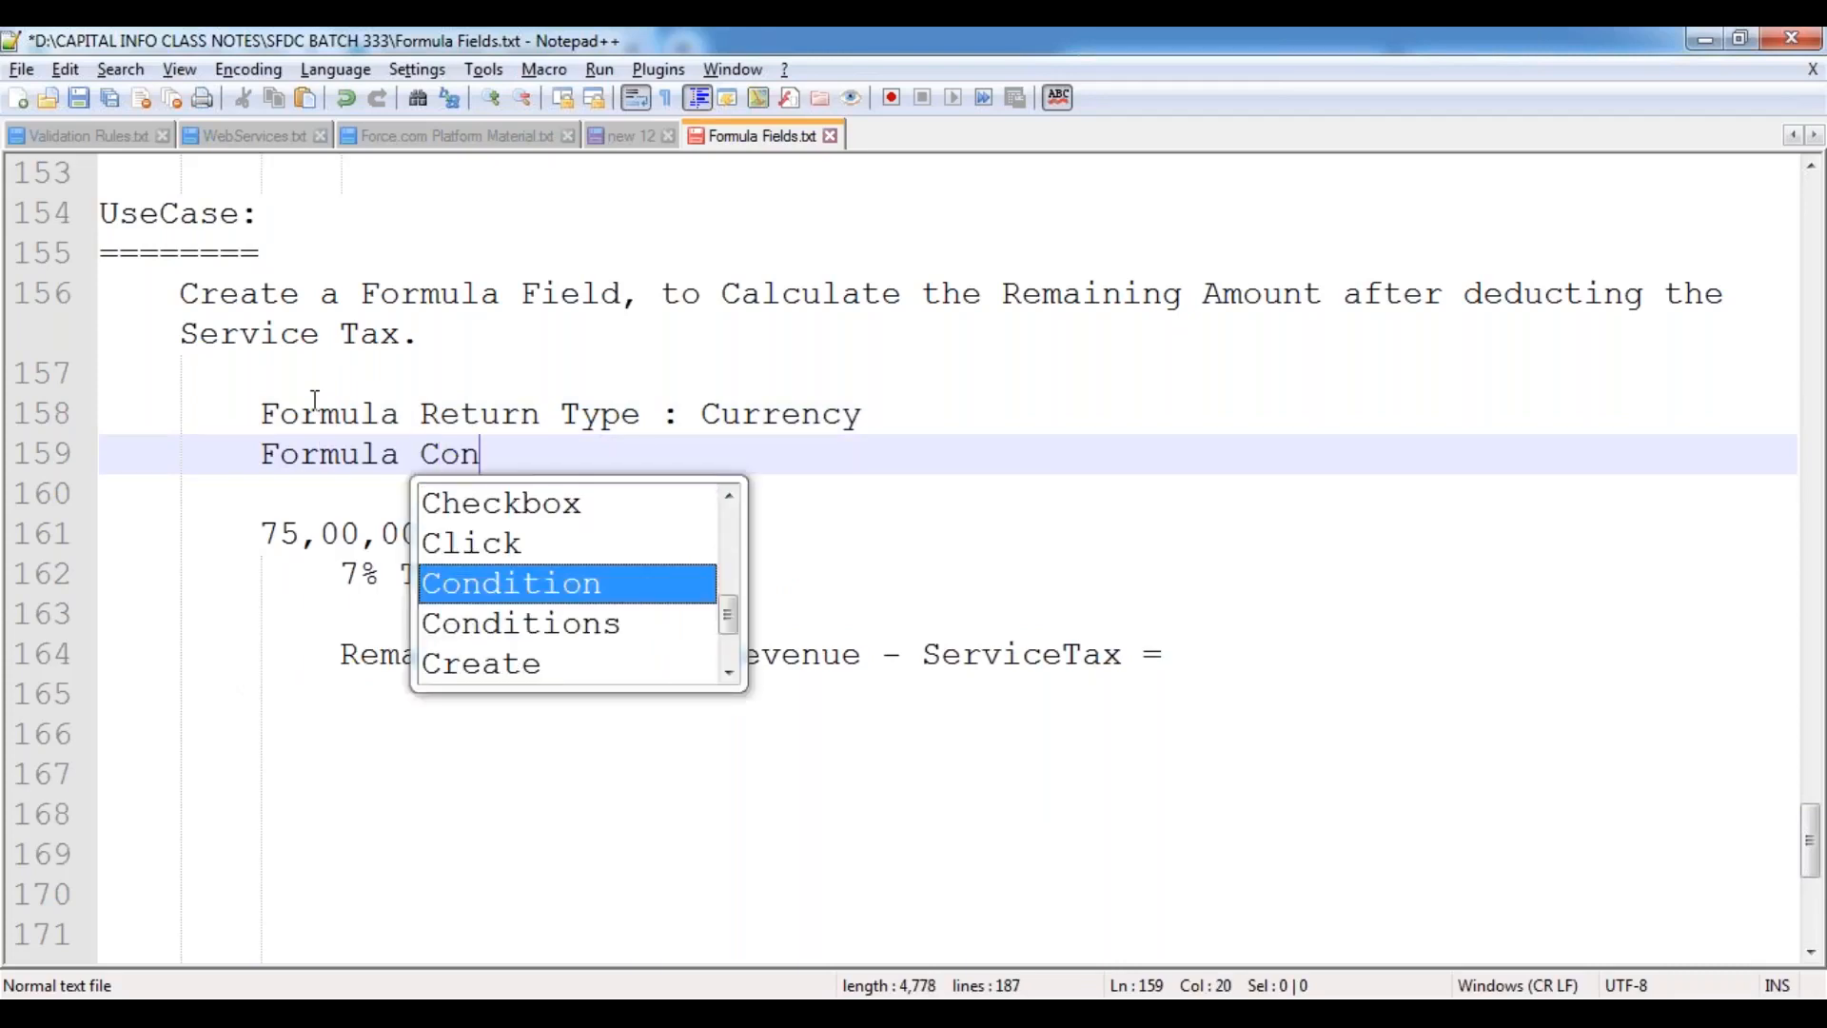
{"action": "key", "text": "Return"}
{"action": "key", "text": "Tab"}
{"action": "key", "text": "Tab"}
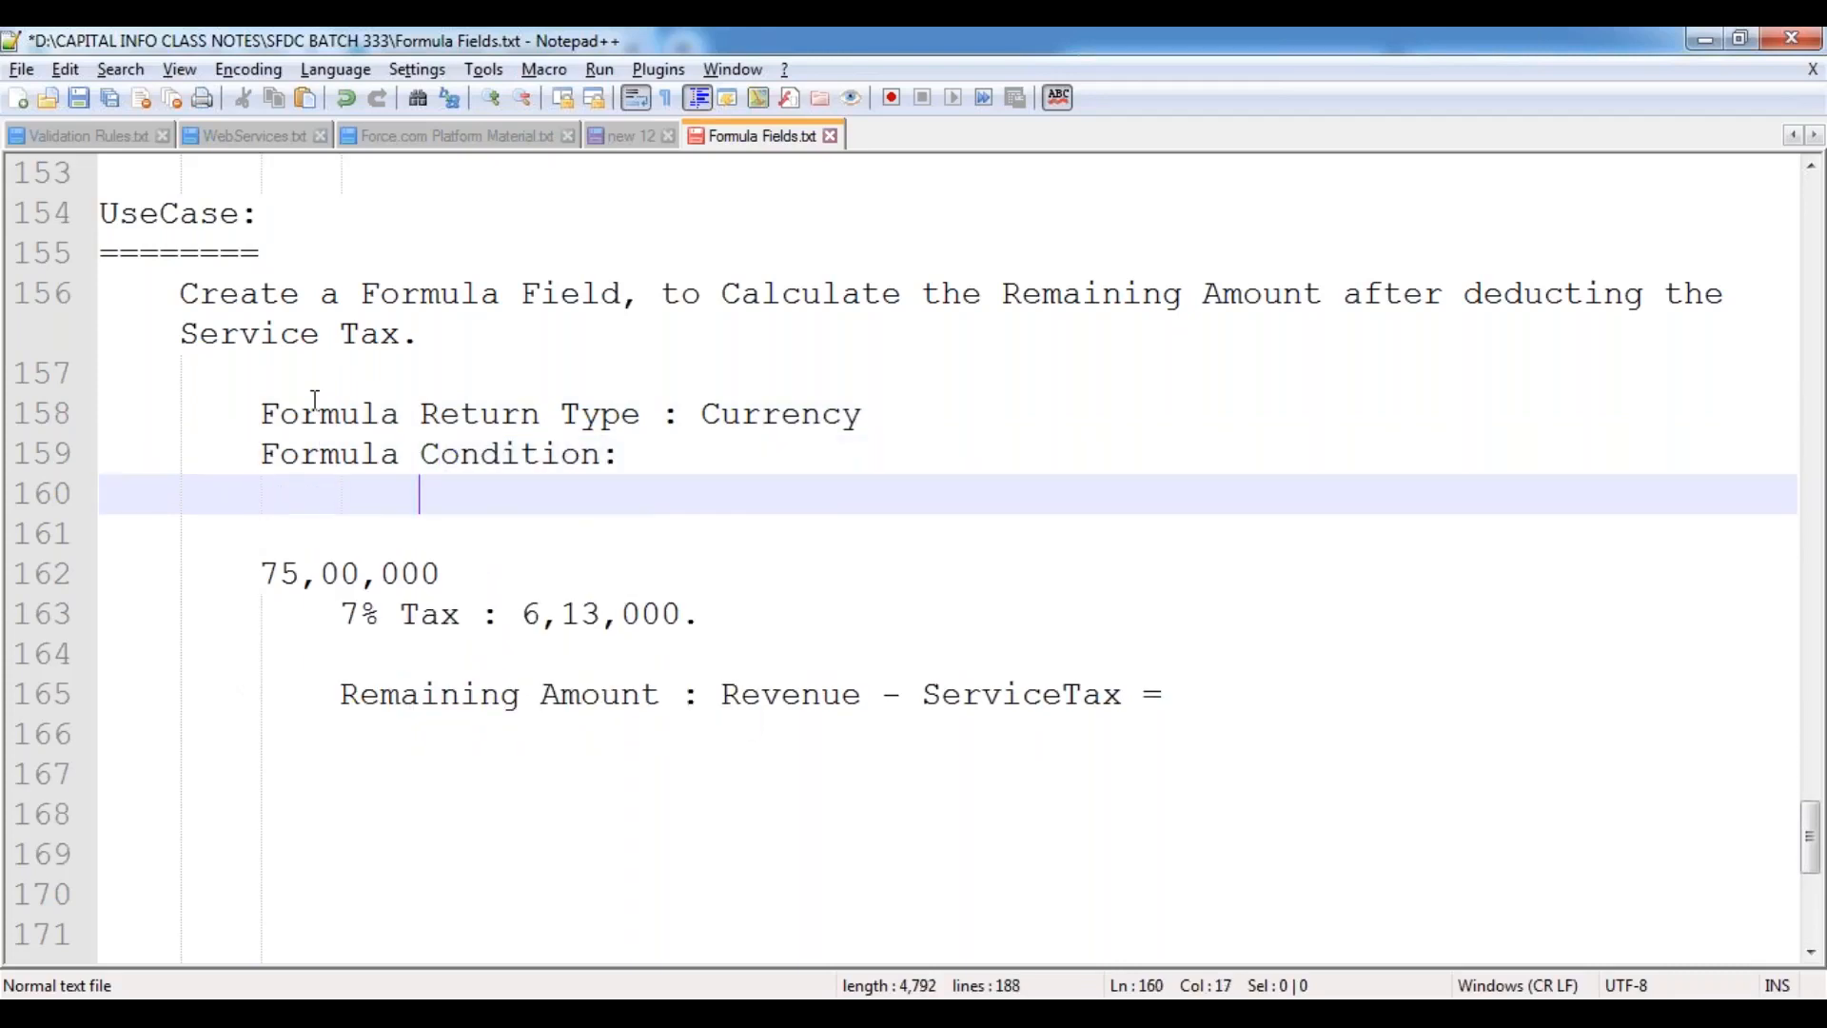
{"action": "type", "text": "AnnualRevenue  -  Service_Tax__c"}
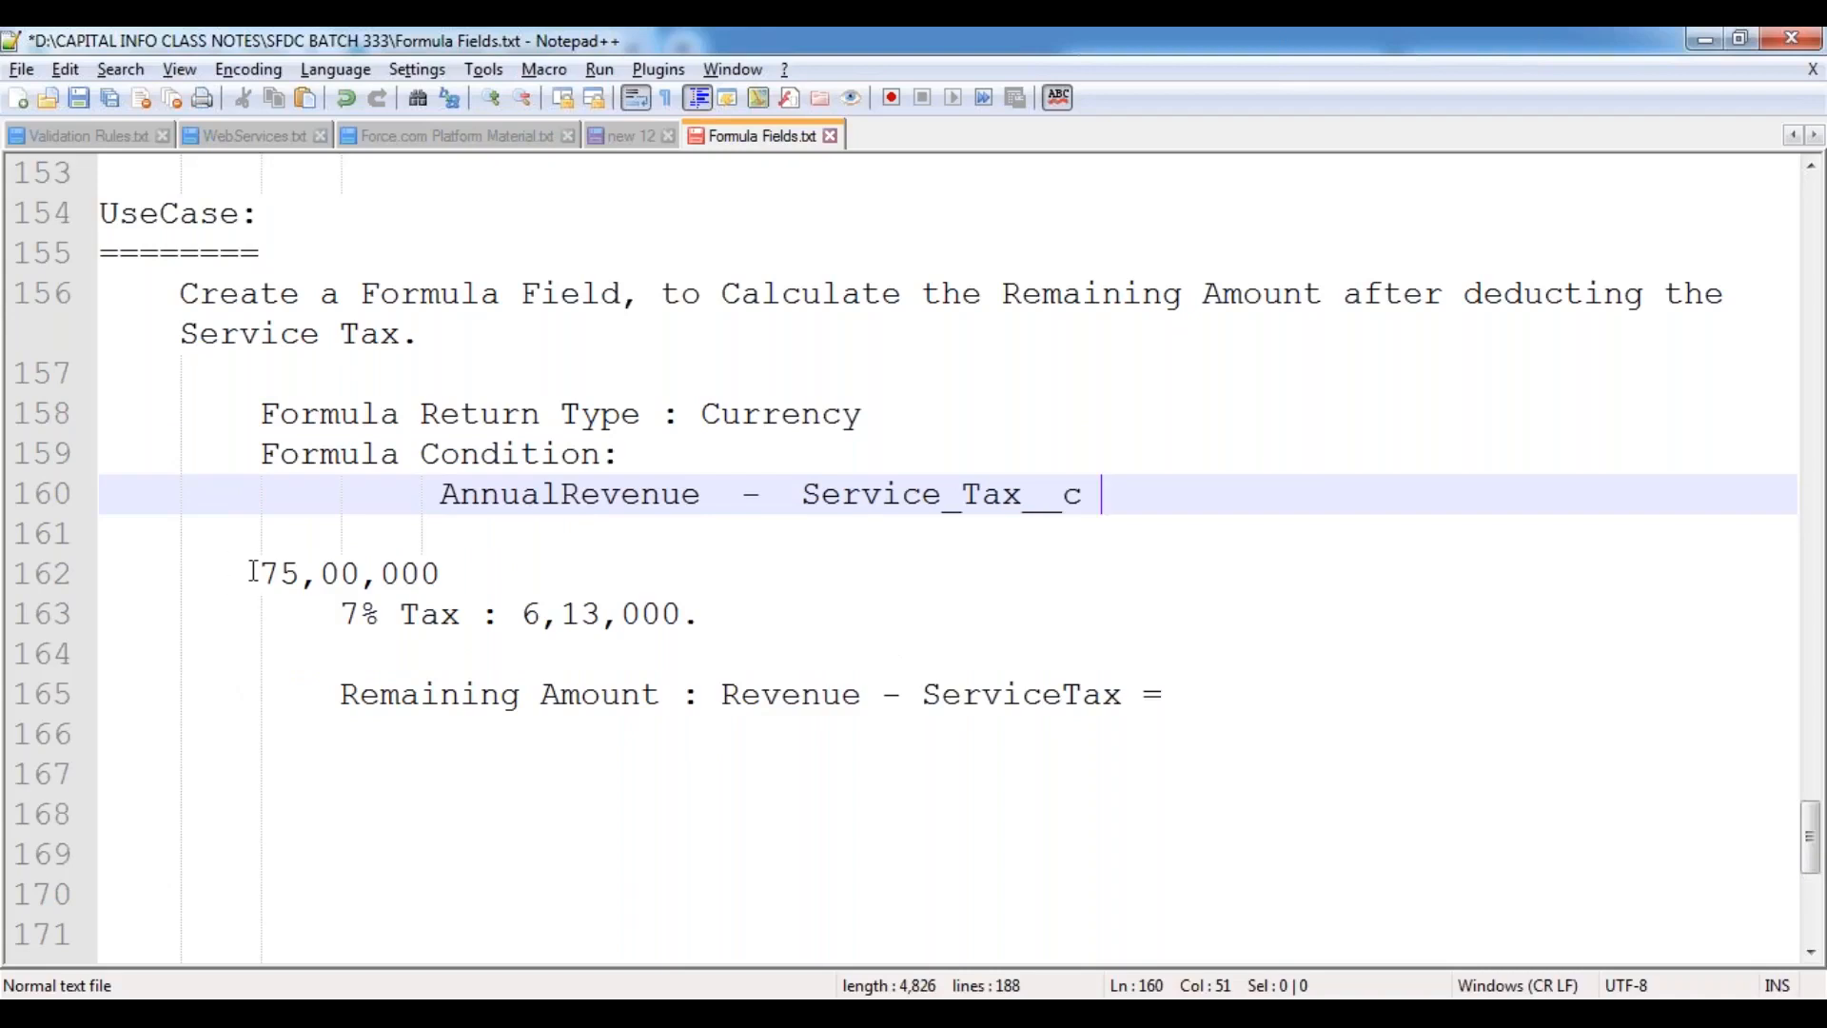
Step: Delete the sample calculation from 75,00,000 through the Remaining Amount line, and save the notes file
{"action": "left_click_drag", "start_coordinate": [257, 573], "coordinate": [1190, 694]}
{"action": "key", "text": "Delete"}
{"action": "key", "text": "Left"}
{"action": "key", "text": "Left"}
{"action": "key", "text": "ctrl+s"}
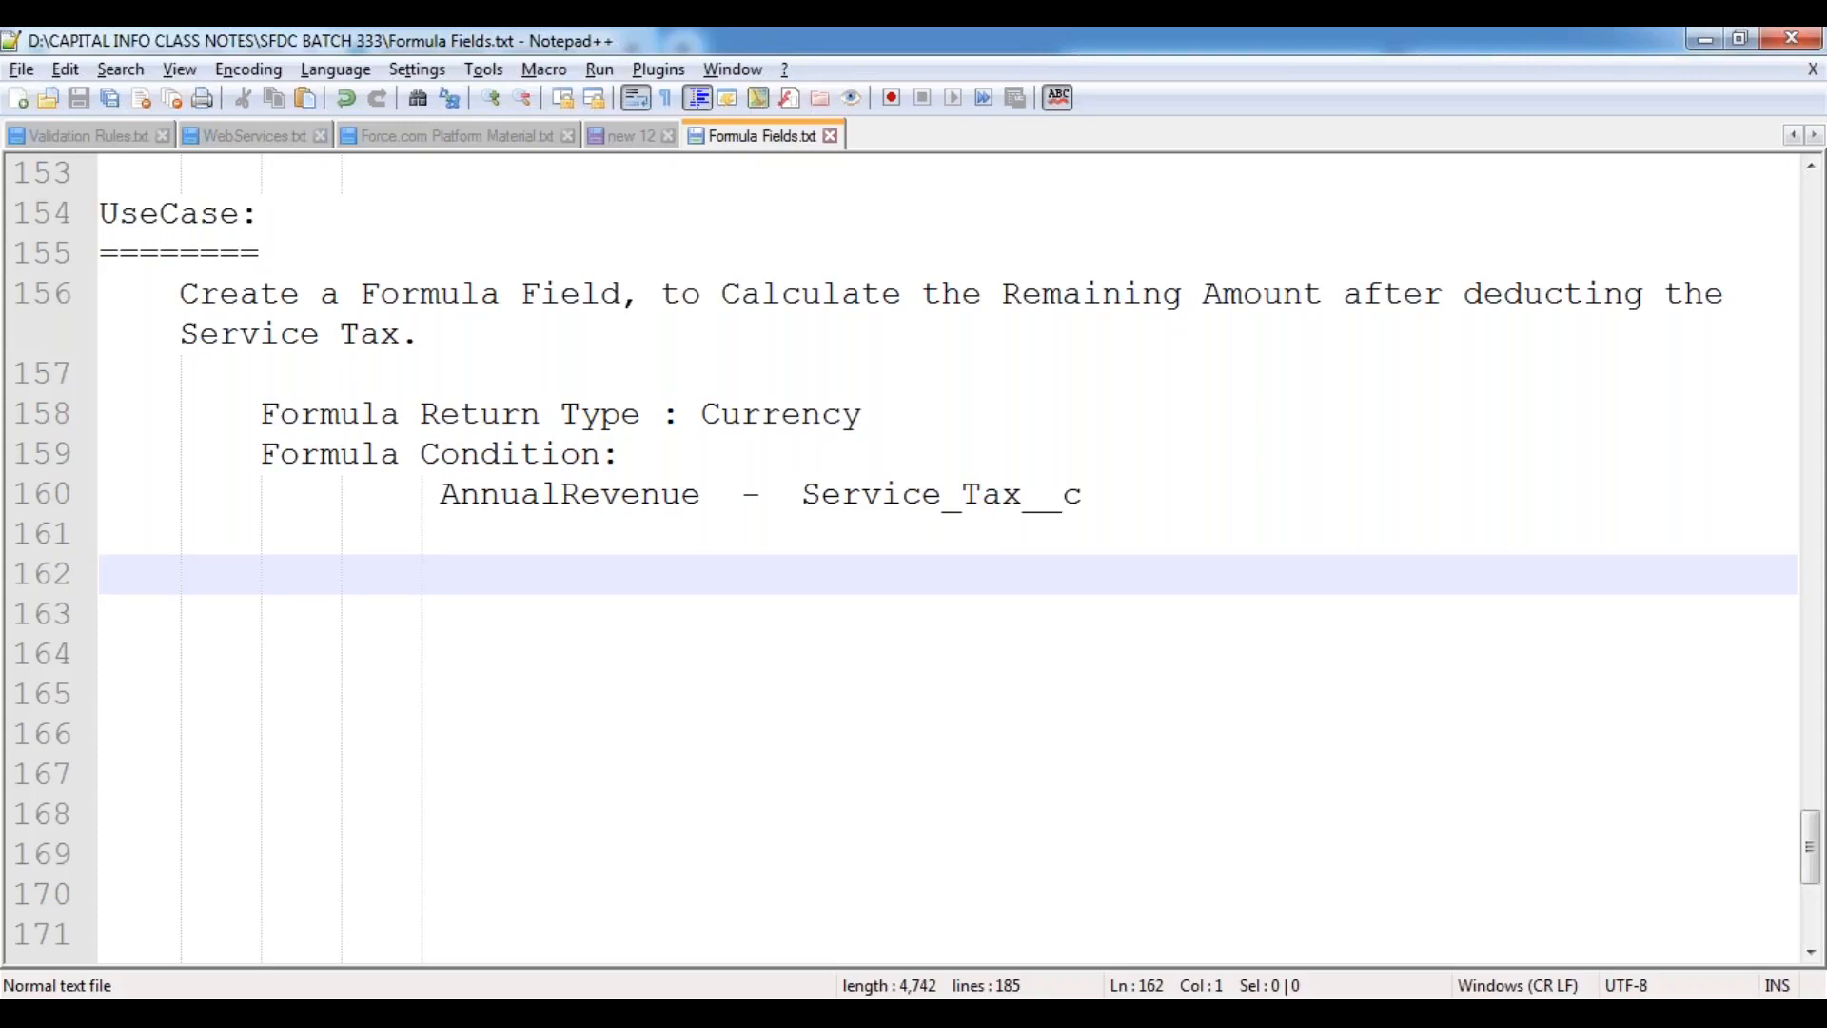
Step: Switch back to the Salesforce account record in Chrome and go to the Positions home page
{"action": "left_click", "coordinate": [286, 1012]}
{"action": "left_click", "coordinate": [512, 803]}
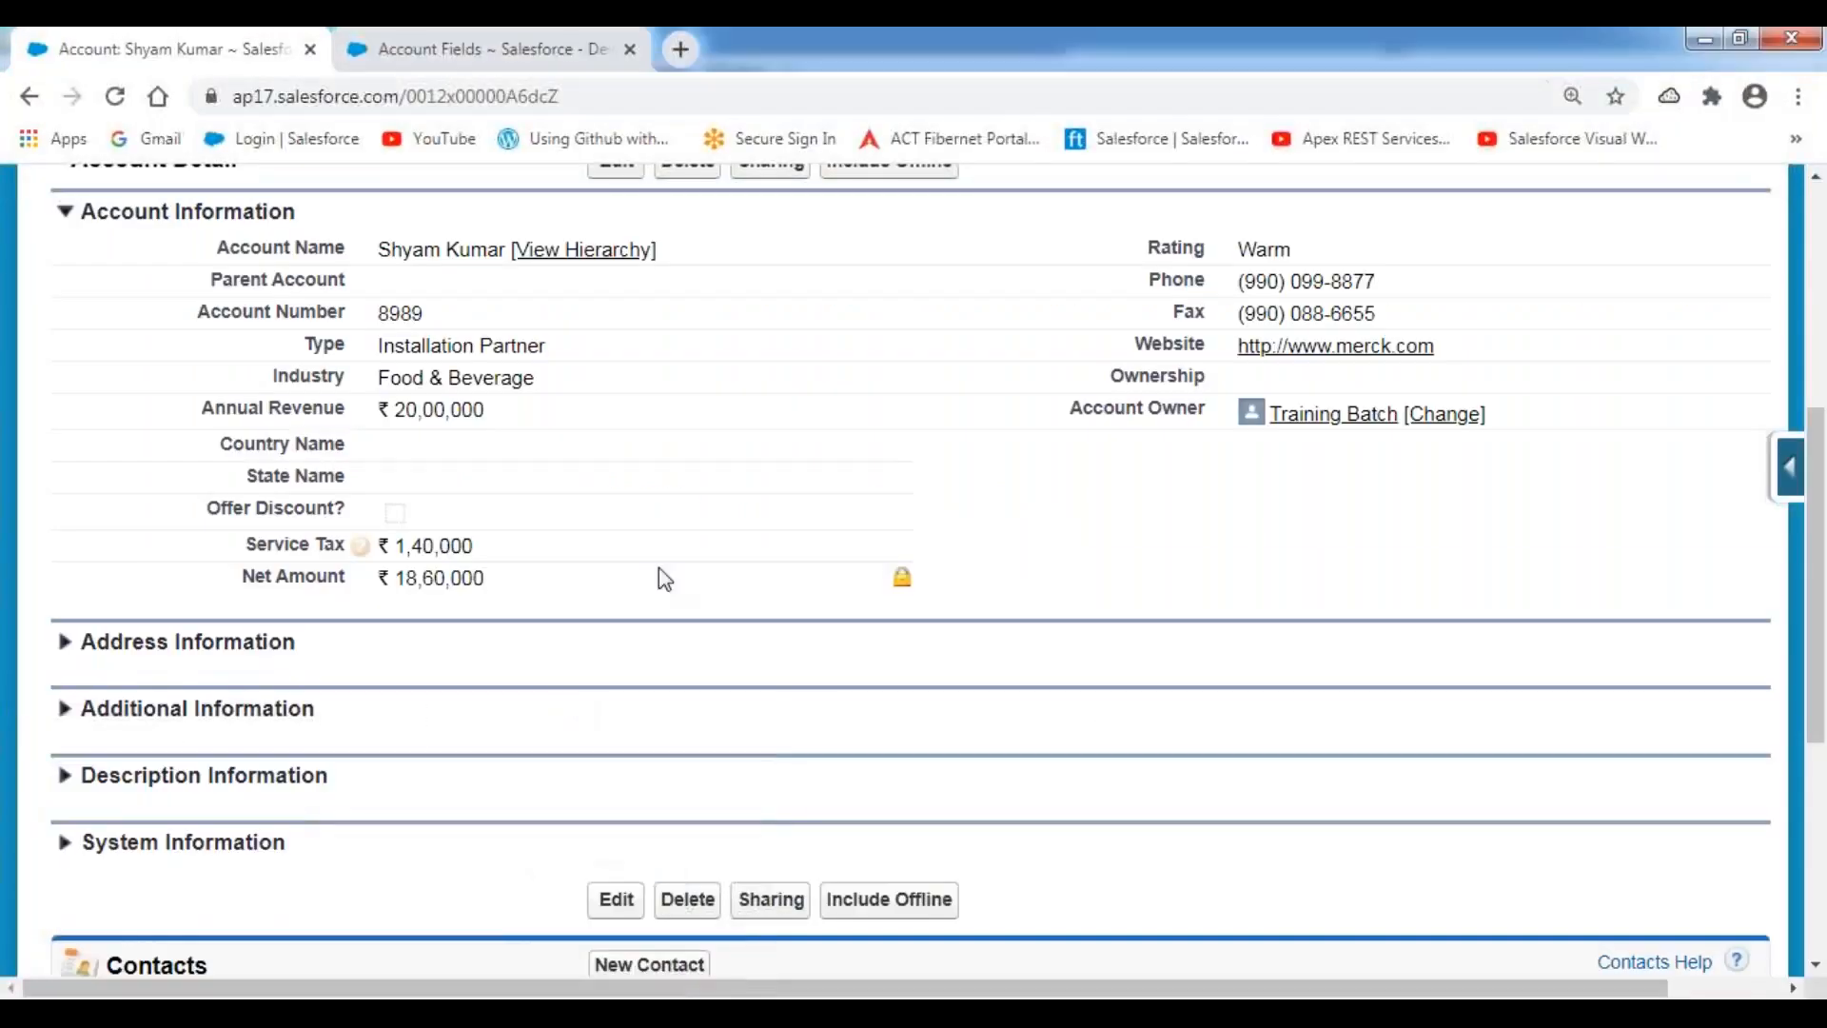
{"action": "scroll", "coordinate": [666, 564], "scroll_direction": "up", "scroll_amount": 5}
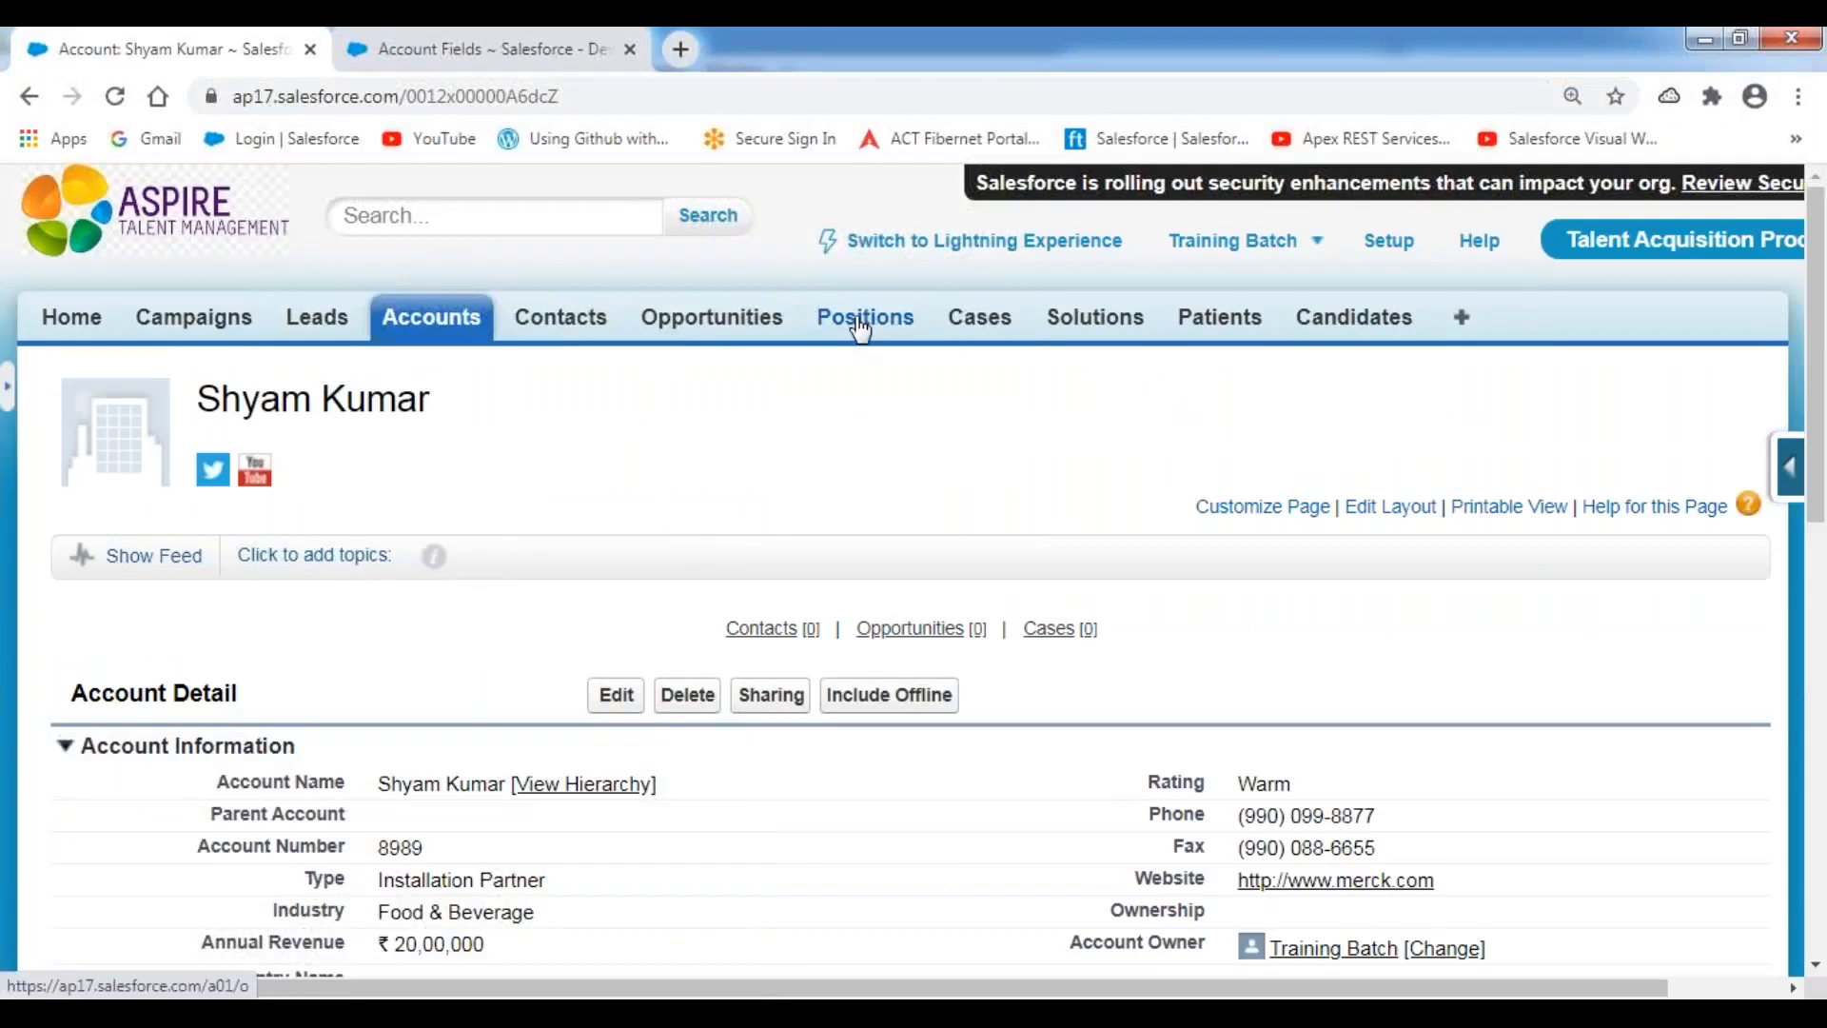
{"action": "left_click", "coordinate": [861, 323]}
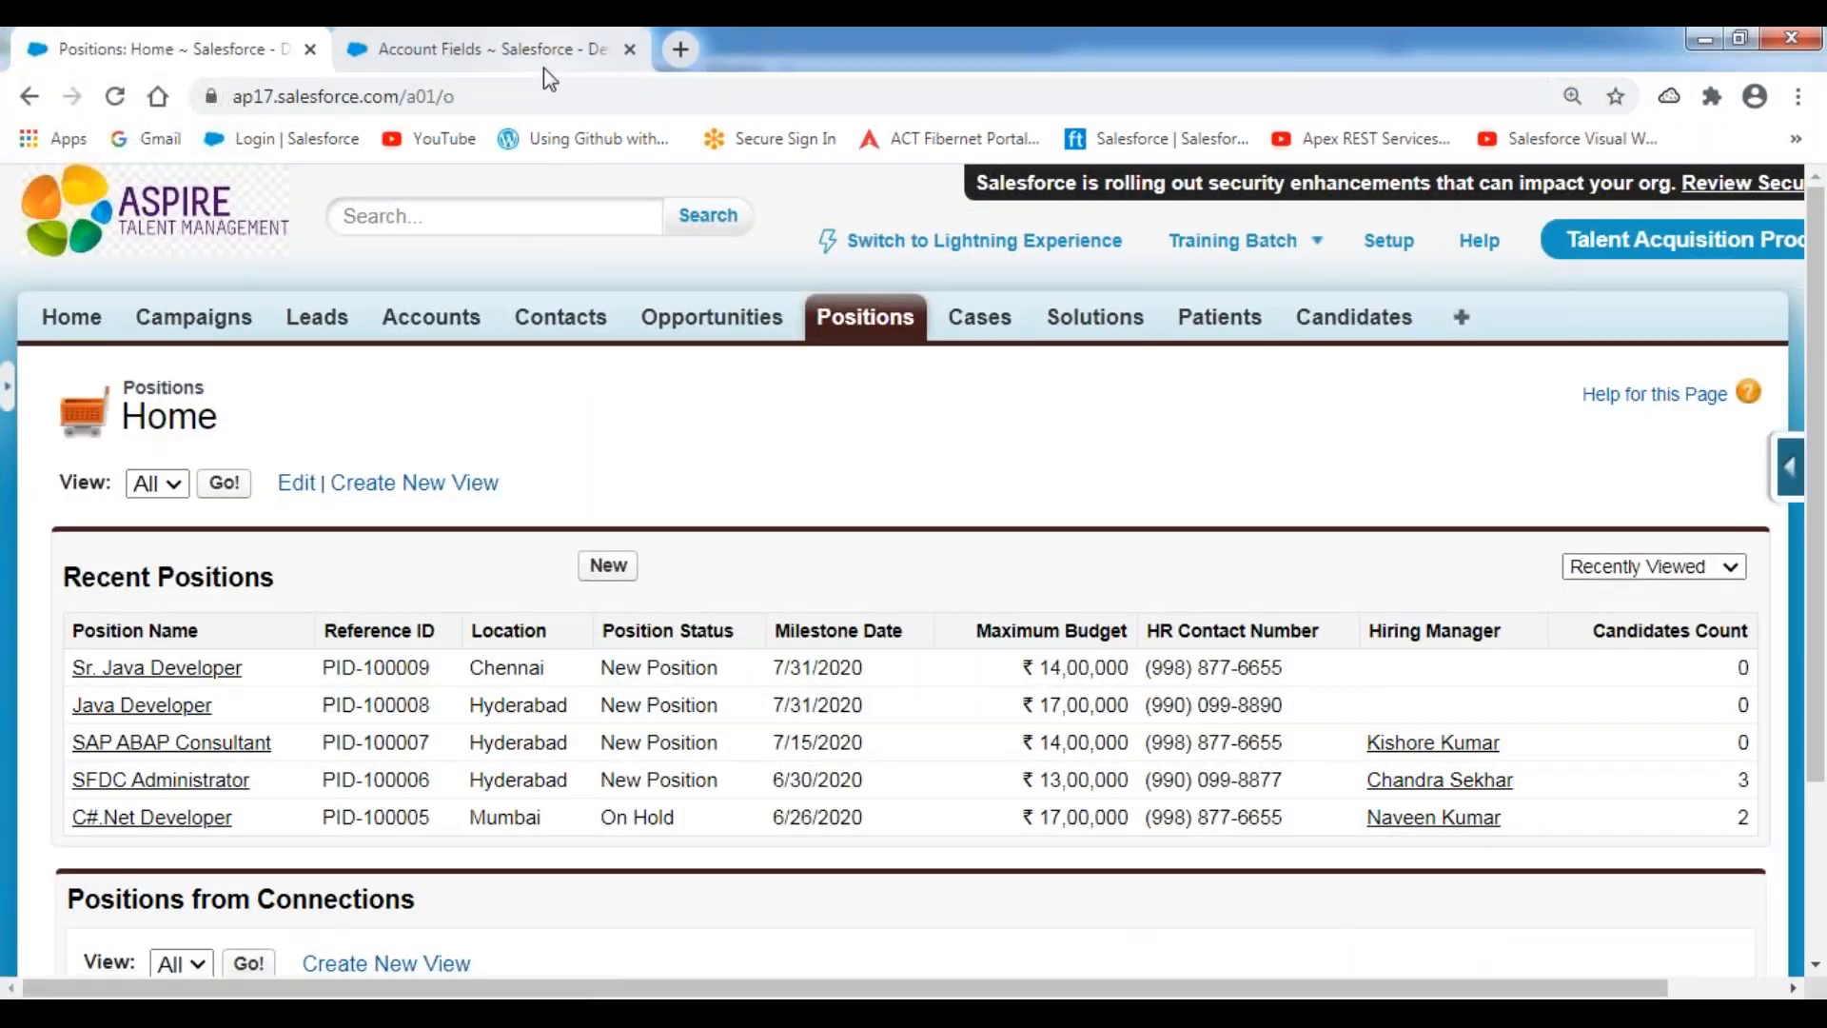
Step: Close the Account Fields browser tab and open the Sr. Java Developer record from the recent positions
{"action": "left_click", "coordinate": [484, 68]}
{"action": "right_click", "coordinate": [483, 67]}
{"action": "left_click", "coordinate": [552, 311]}
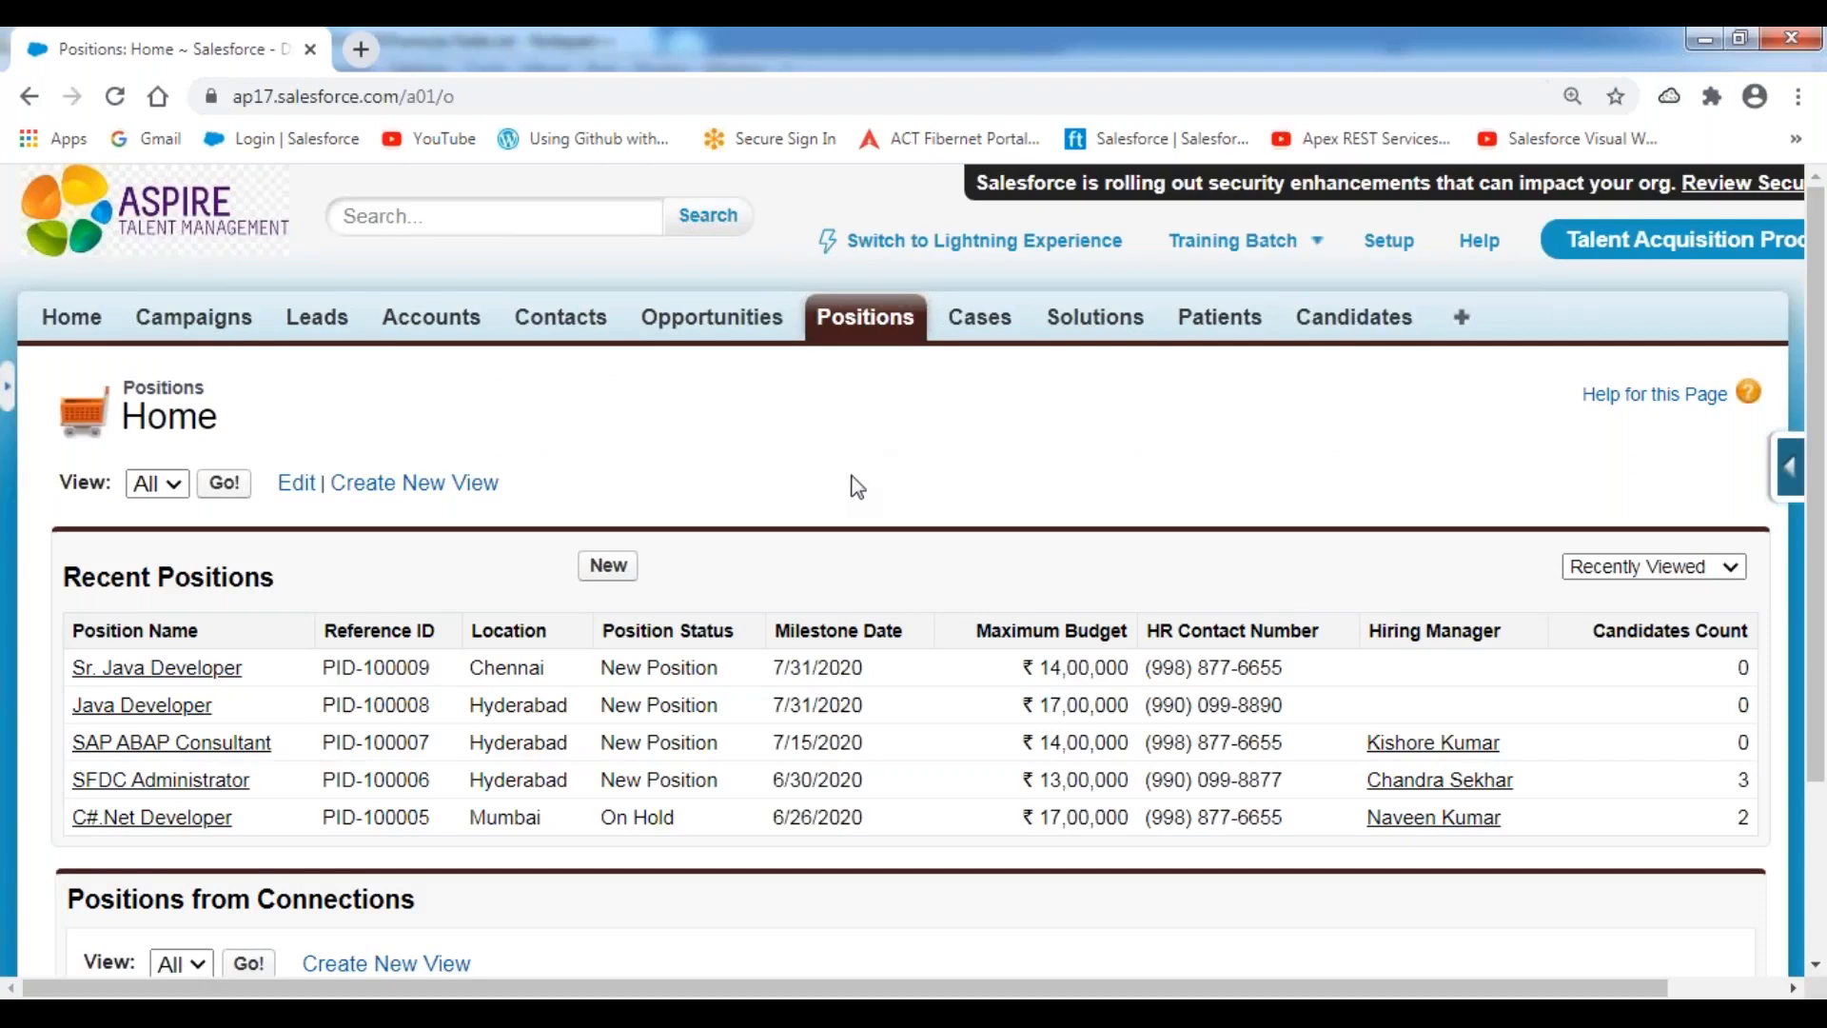
{"action": "left_click", "coordinate": [181, 672]}
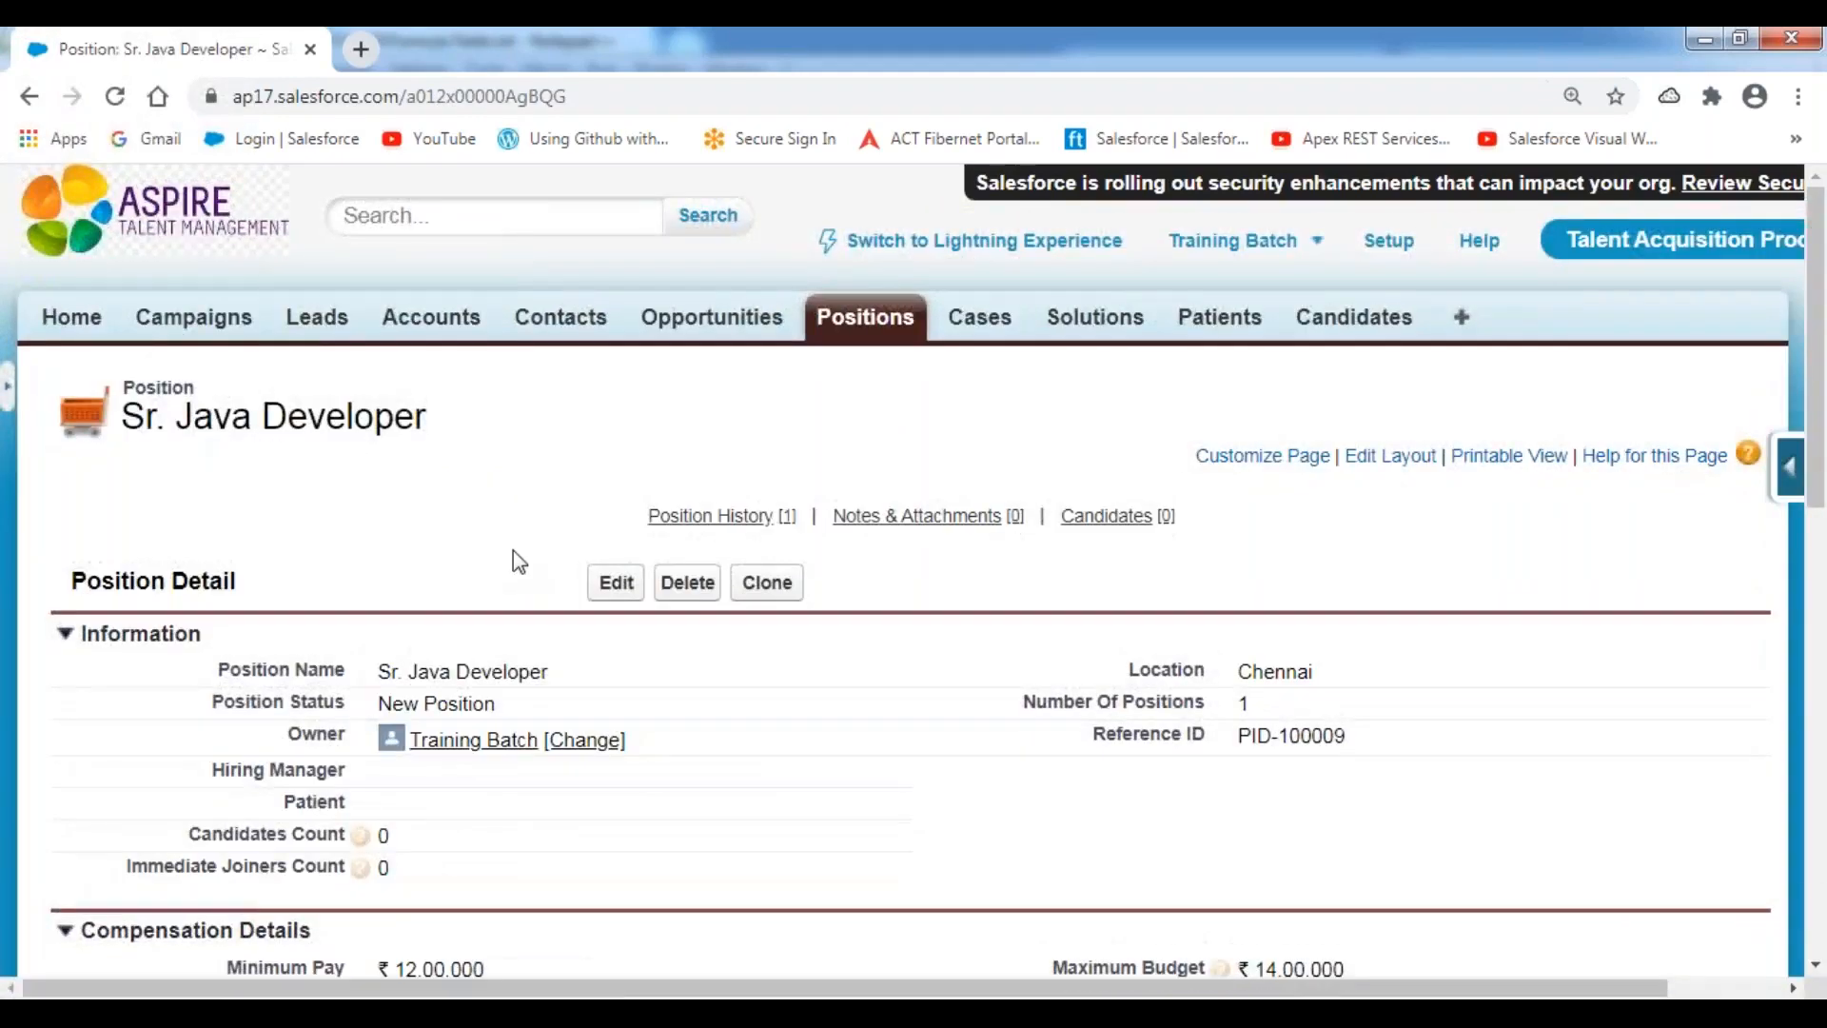
Step: Review the Sr. Java Developer position record from its name down to the Milestone Date field
{"action": "scroll", "coordinate": [514, 552], "scroll_direction": "down", "scroll_amount": 1}
{"action": "scroll", "coordinate": [514, 553], "scroll_direction": "down", "scroll_amount": 1}
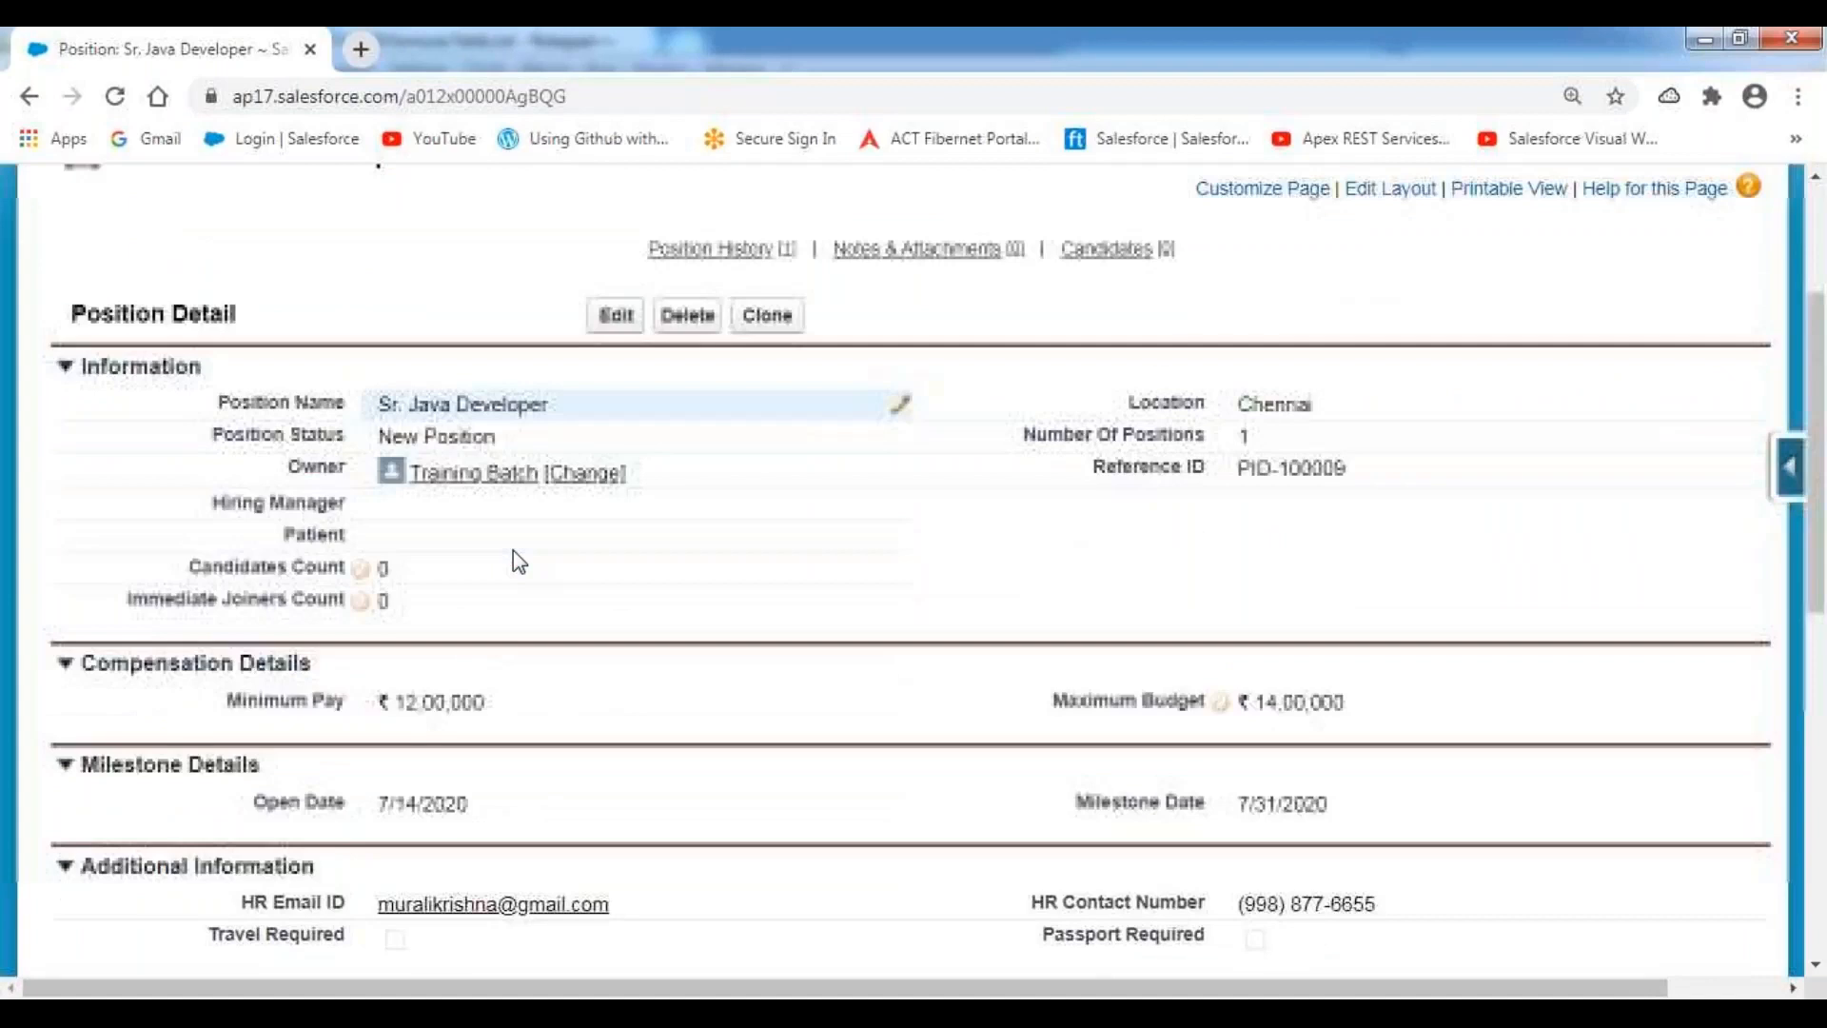
{"action": "scroll", "coordinate": [513, 554], "scroll_direction": "up", "scroll_amount": 1}
{"action": "left_click_drag", "start_coordinate": [122, 282], "coordinate": [426, 283]}
{"action": "left_click", "coordinate": [430, 346]}
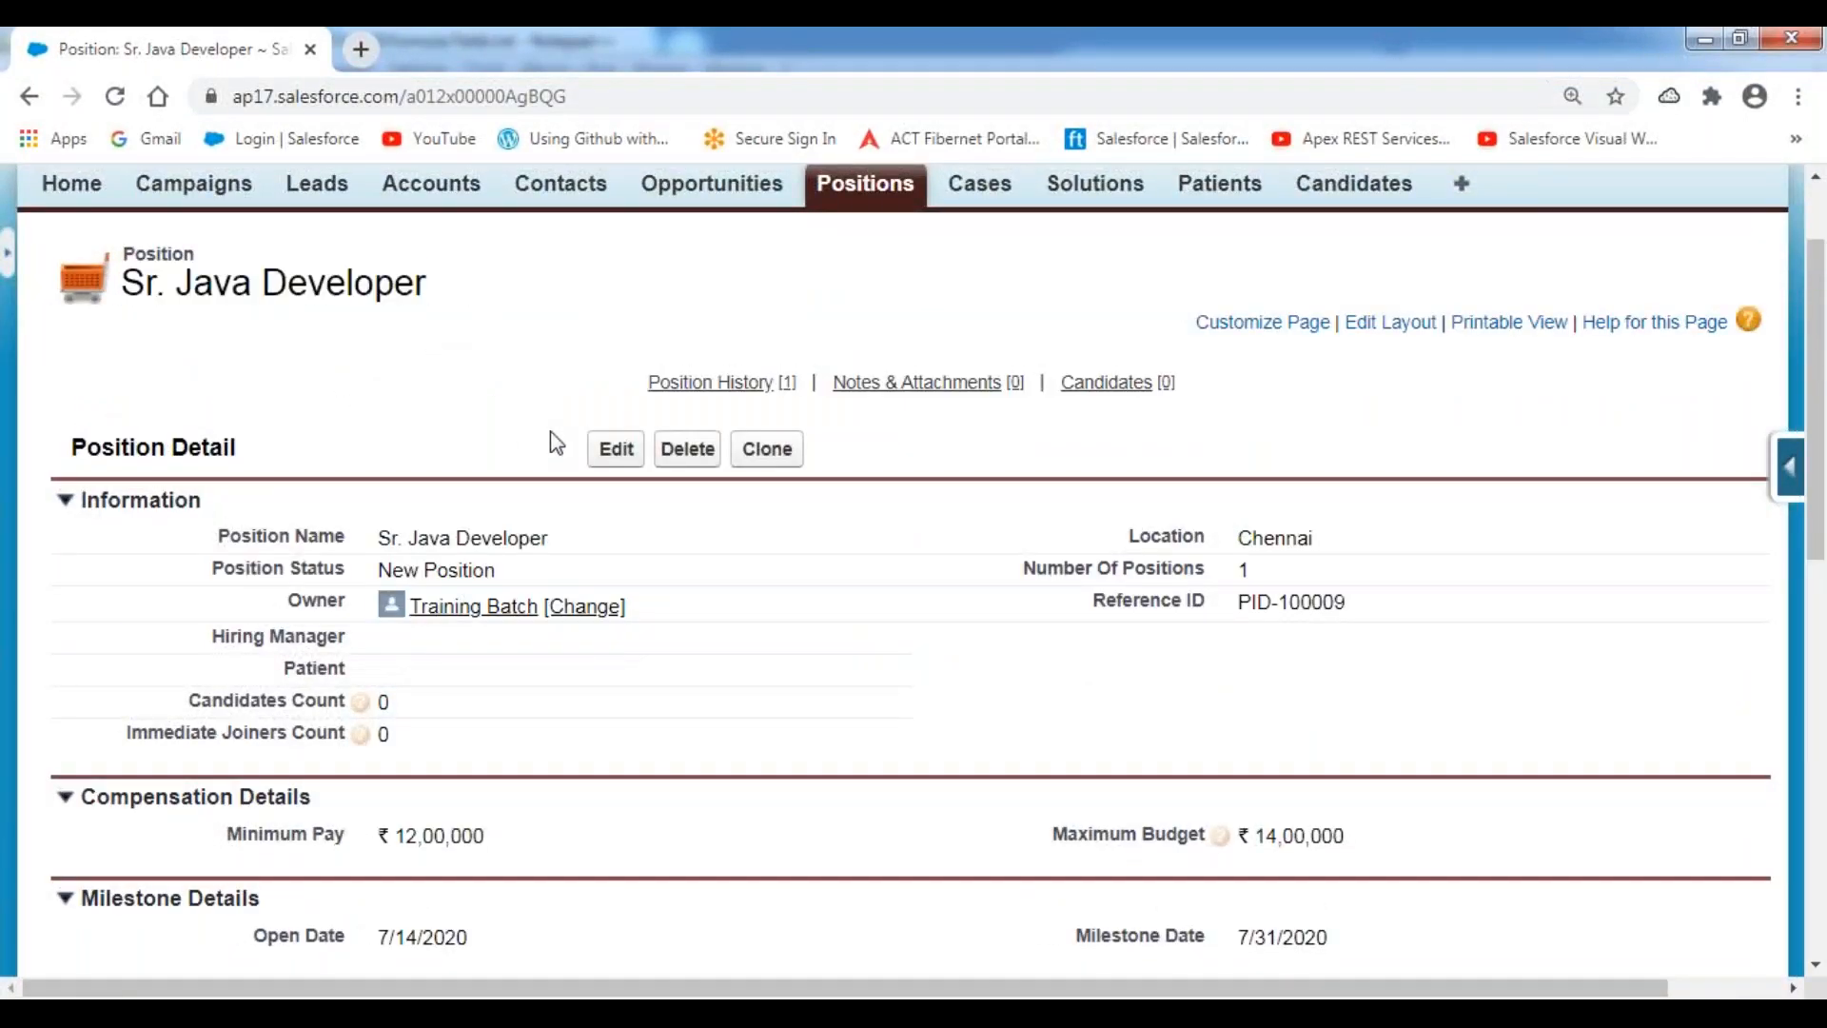
{"action": "scroll", "coordinate": [553, 440], "scroll_direction": "down", "scroll_amount": 3}
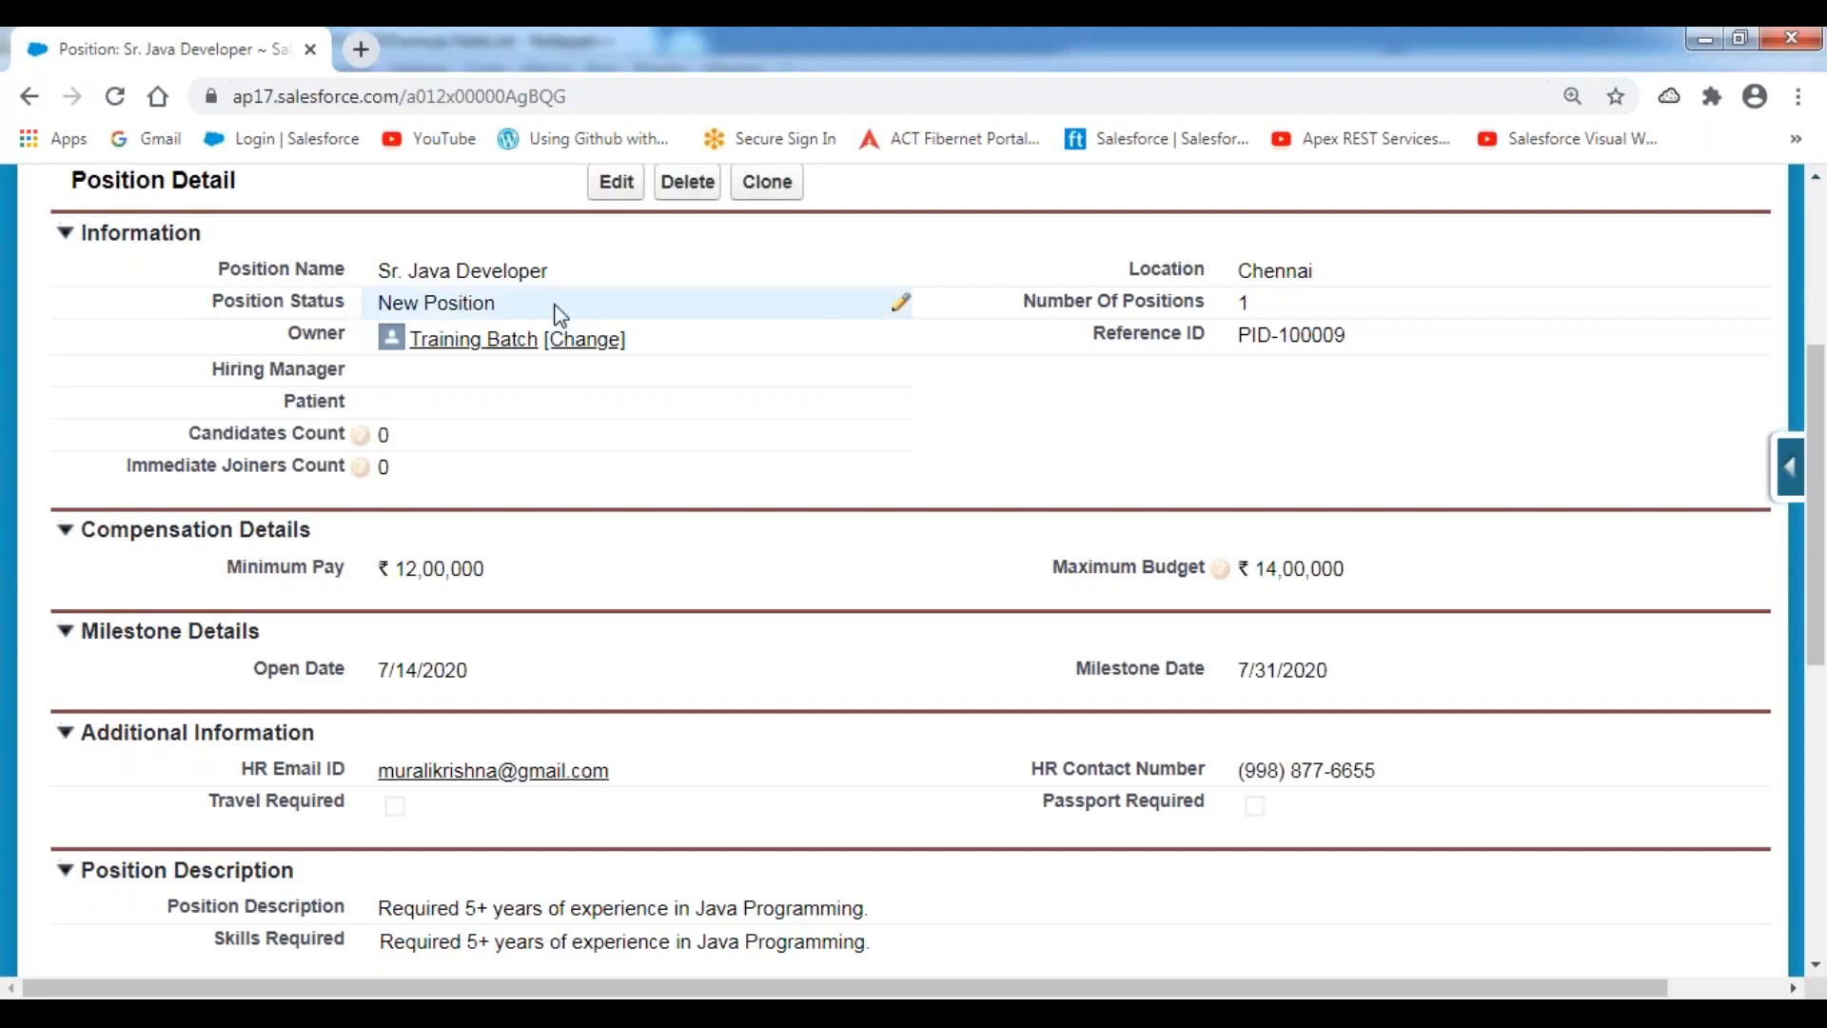
{"action": "scroll", "coordinate": [617, 357], "scroll_direction": "down", "scroll_amount": 3}
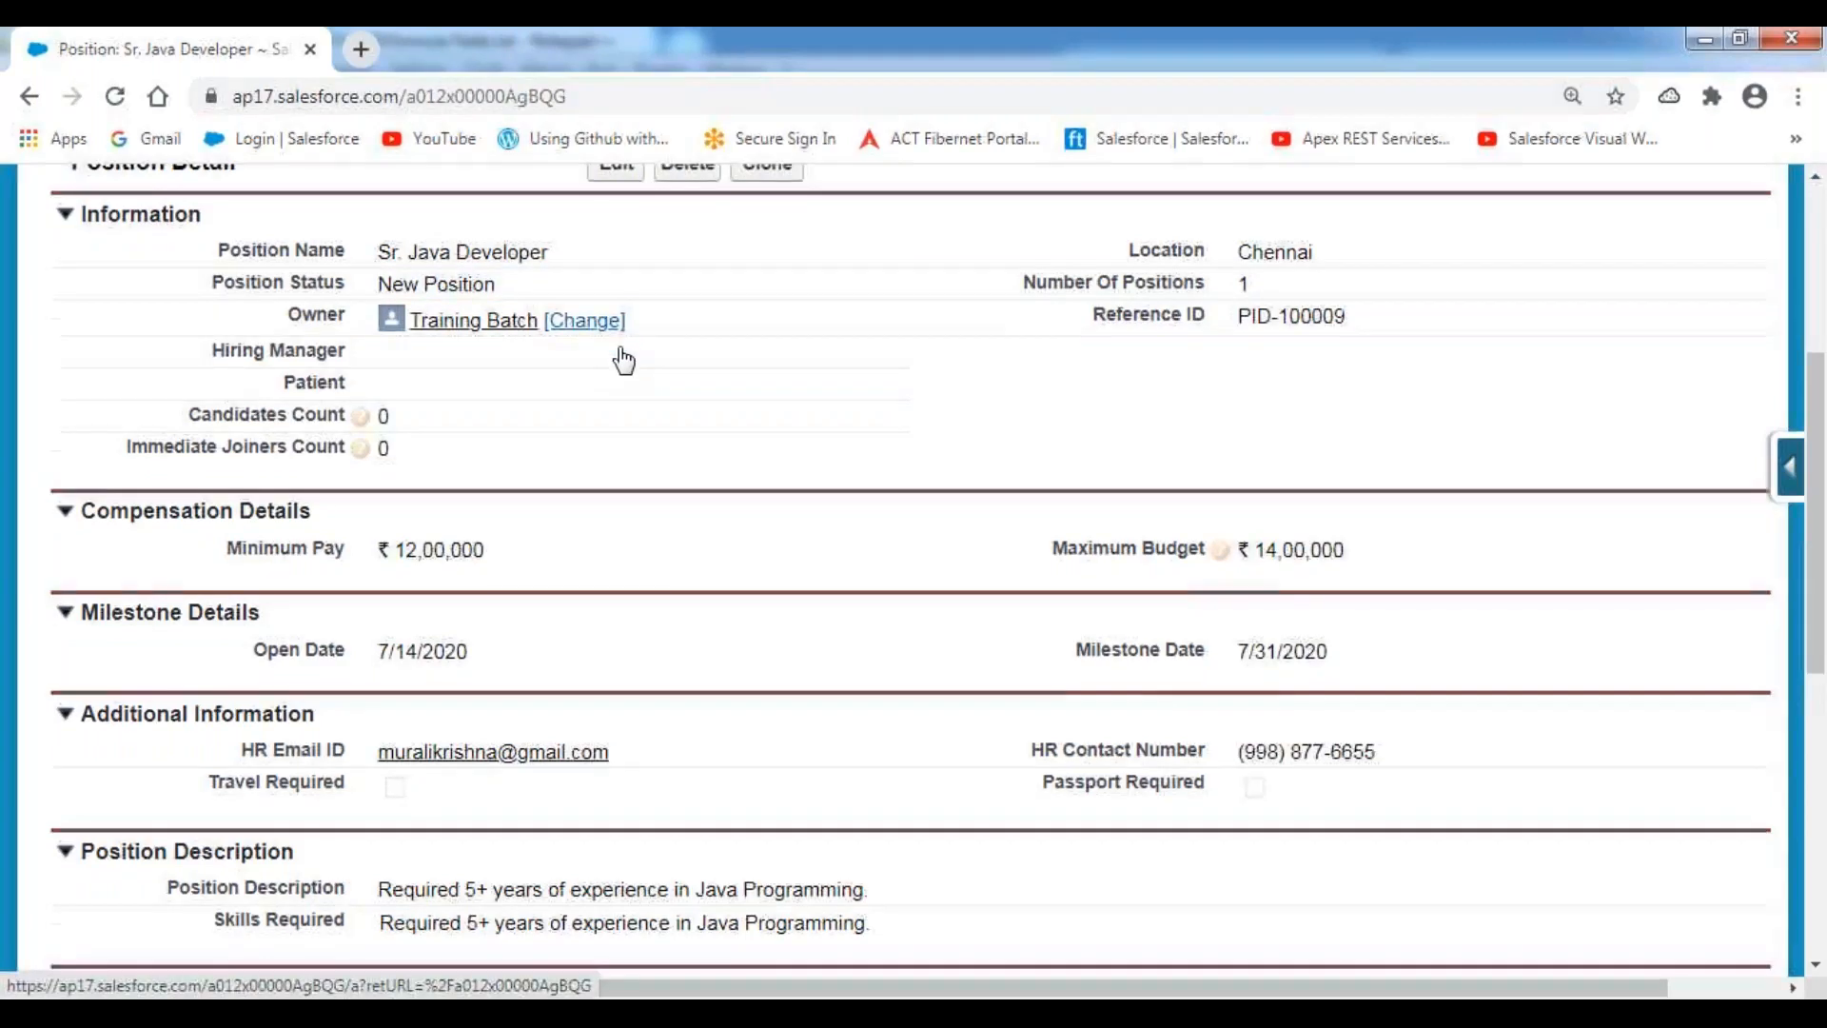
{"action": "scroll", "coordinate": [623, 359], "scroll_direction": "down", "scroll_amount": 2}
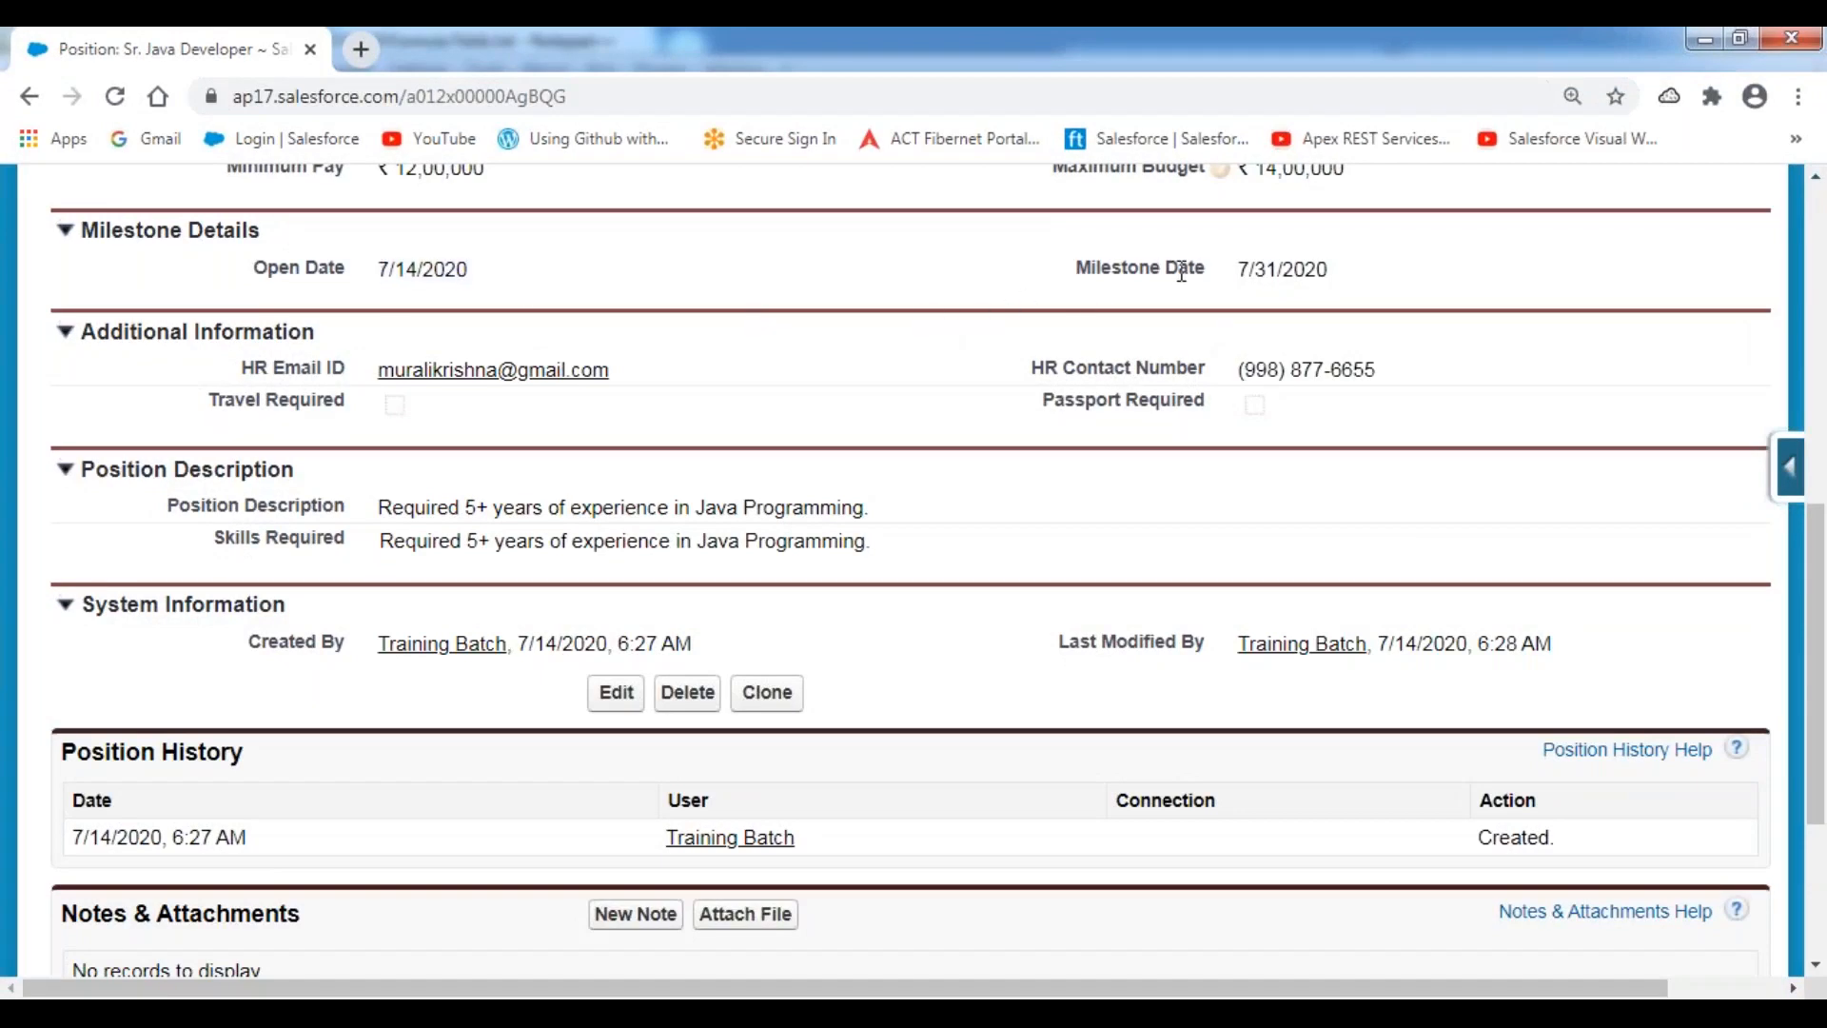
{"action": "left_click_drag", "start_coordinate": [1078, 278], "coordinate": [1207, 271]}
{"action": "scroll", "coordinate": [695, 358], "scroll_direction": "up", "scroll_amount": 1}
{"action": "scroll", "coordinate": [695, 358], "scroll_direction": "up", "scroll_amount": 5}
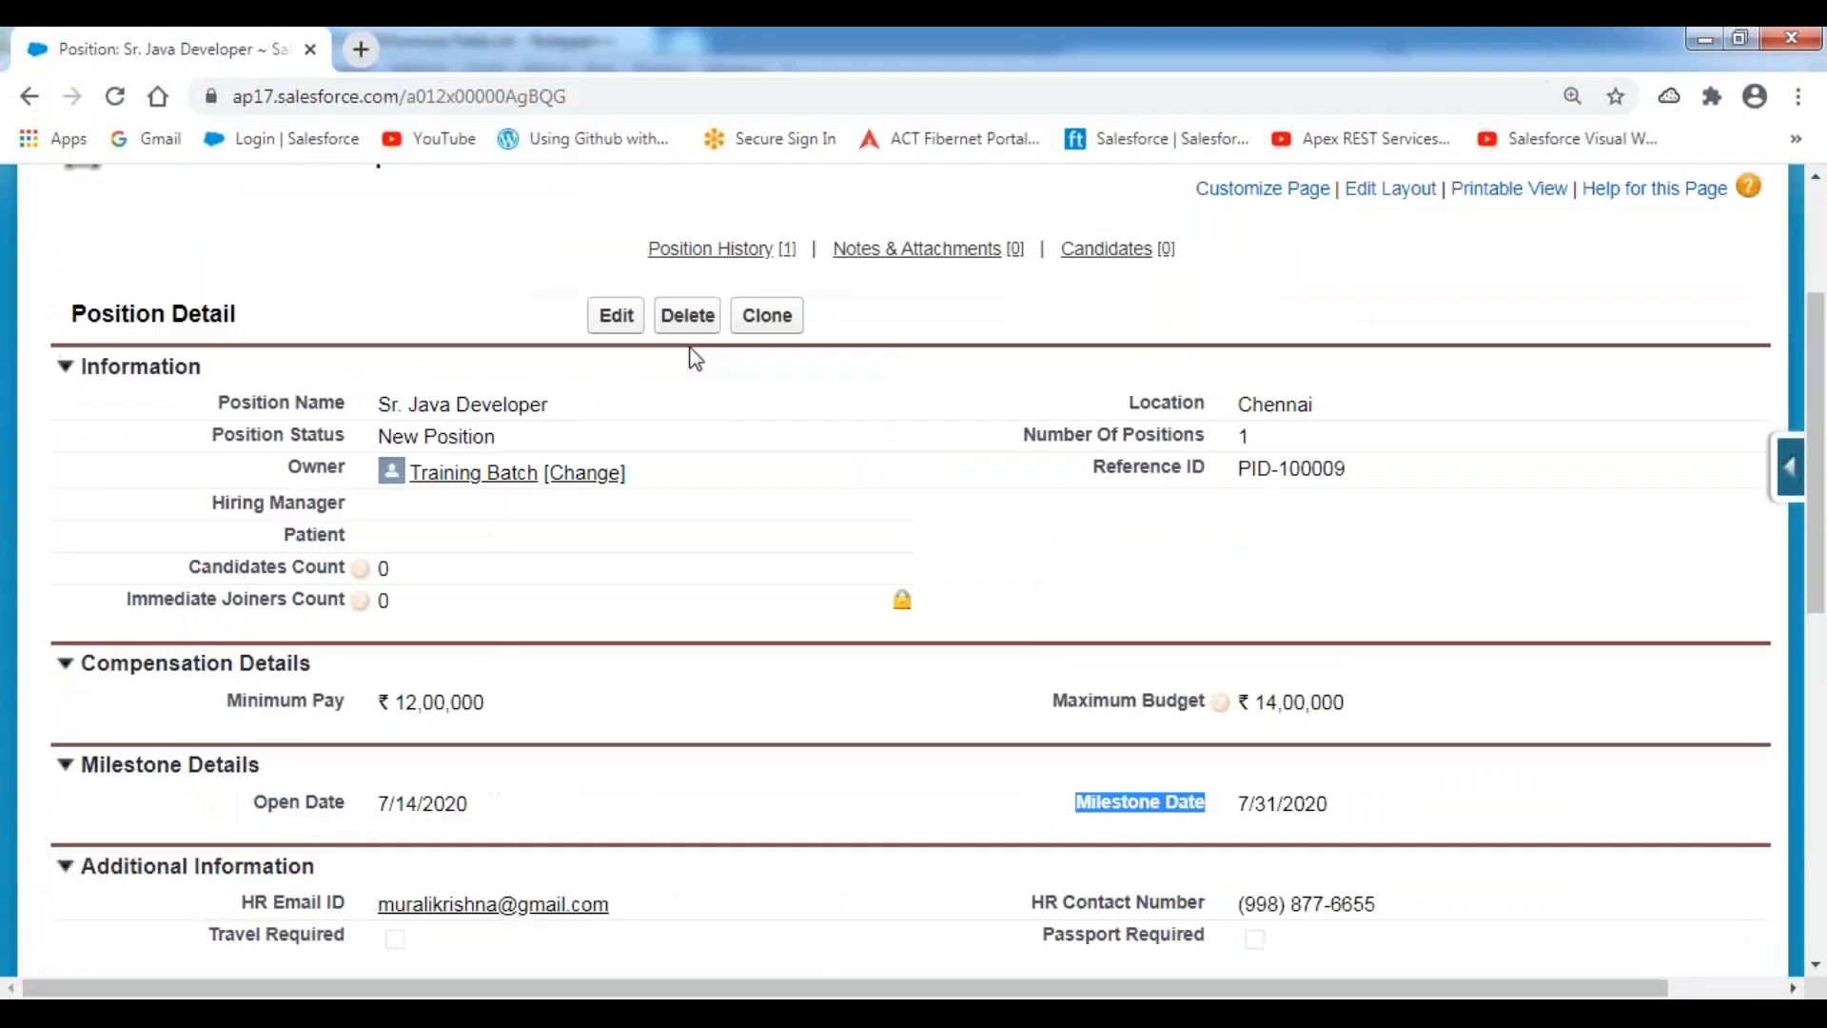
Step: Examine the Open Date field in the position record's Milestone Details section
{"action": "scroll", "coordinate": [695, 358], "scroll_direction": "down", "scroll_amount": 1}
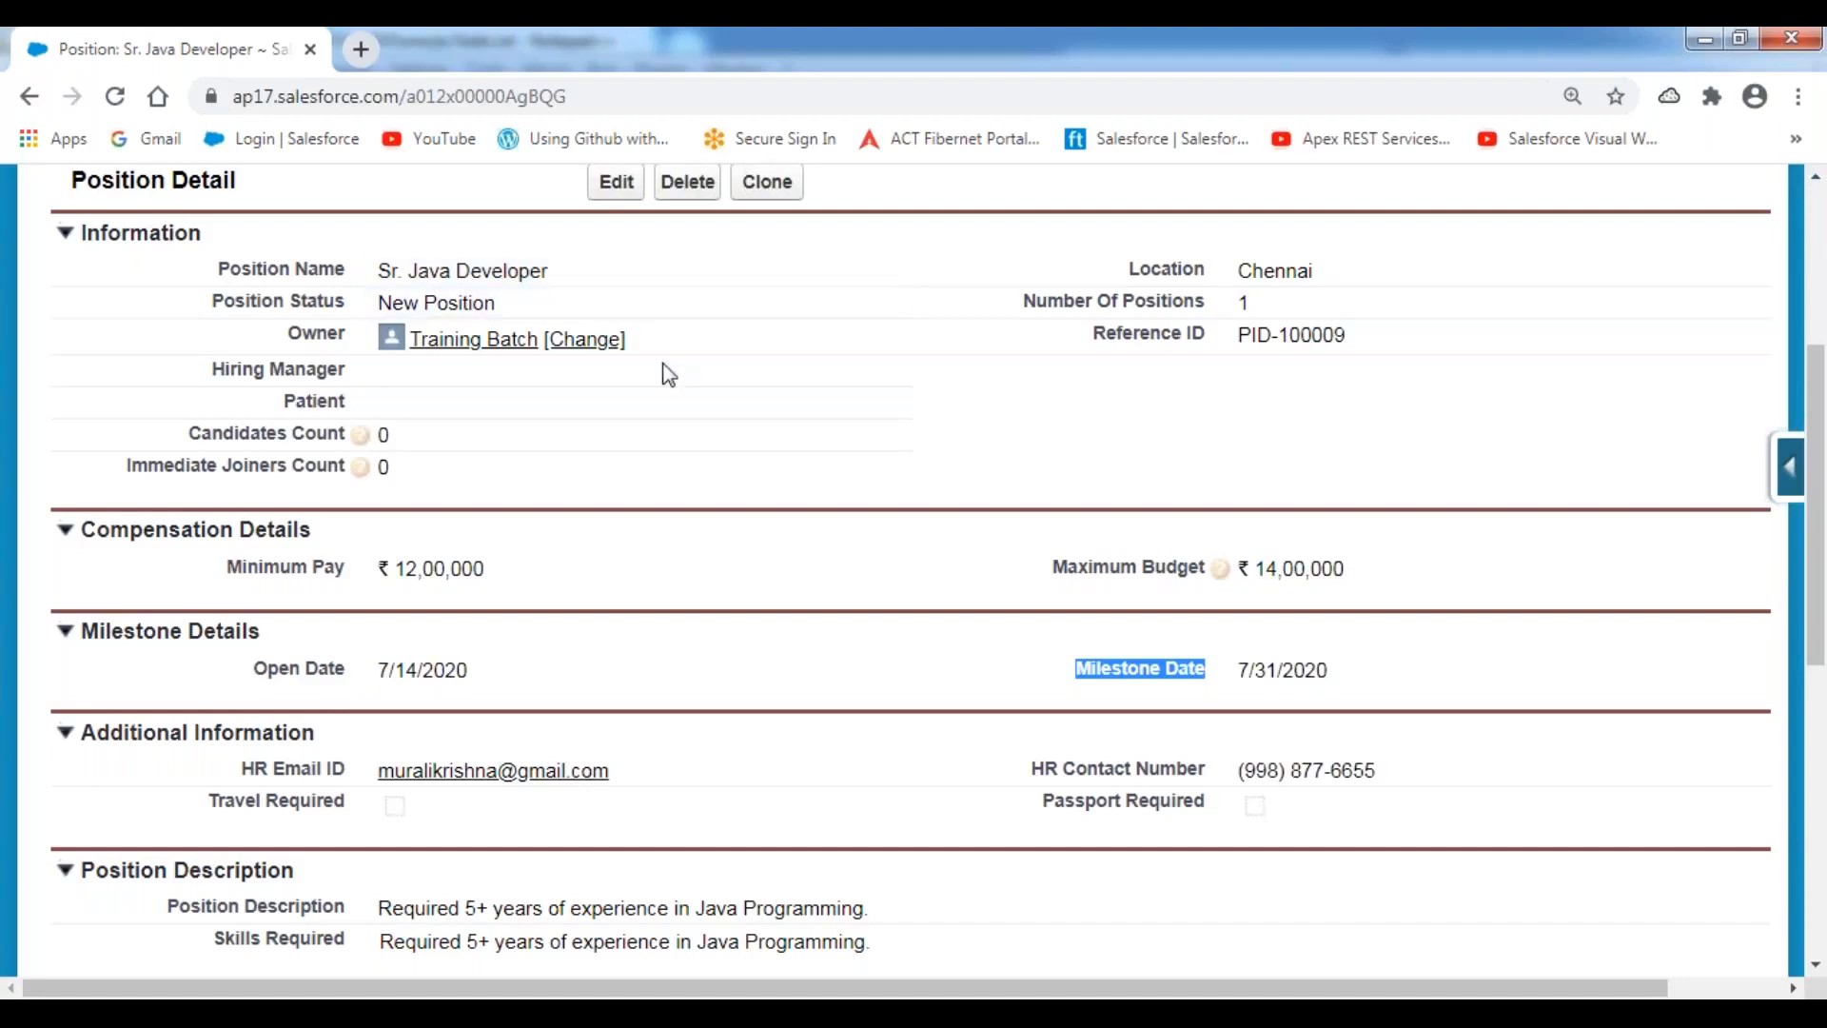
{"action": "scroll", "coordinate": [676, 473], "scroll_direction": "down", "scroll_amount": 3}
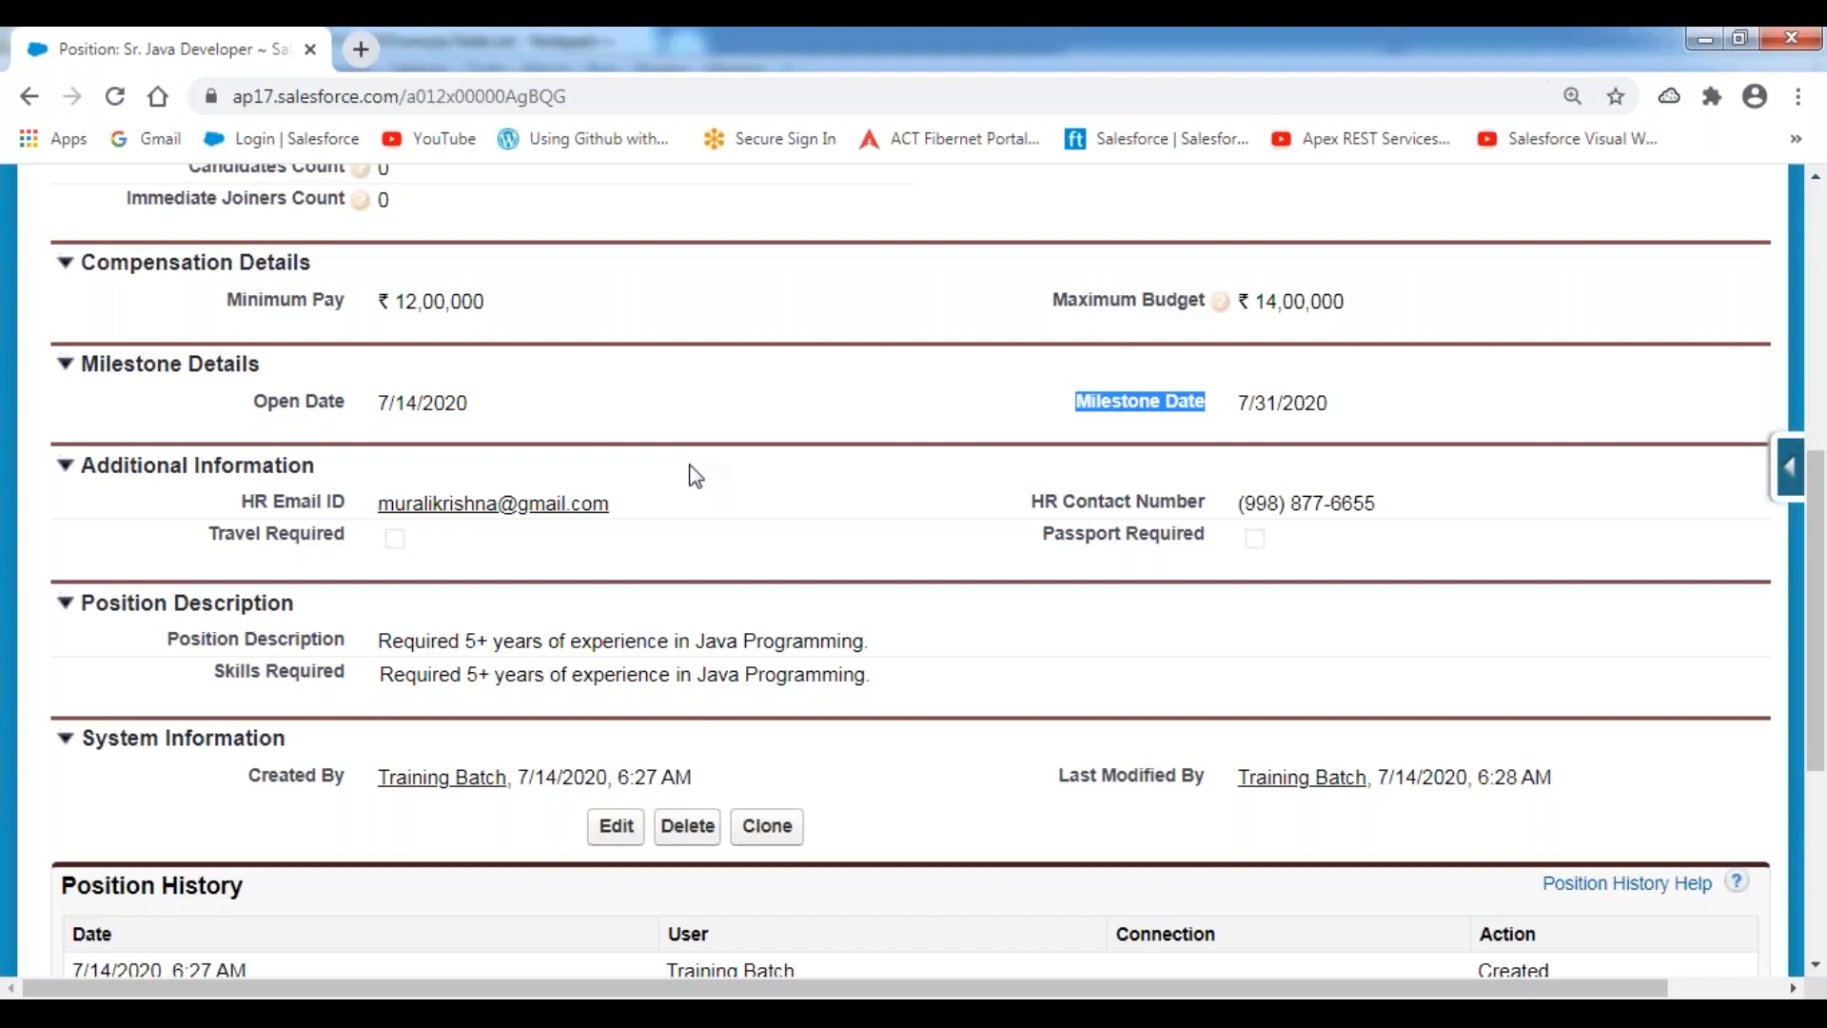
{"action": "left_click_drag", "start_coordinate": [255, 397], "coordinate": [533, 411]}
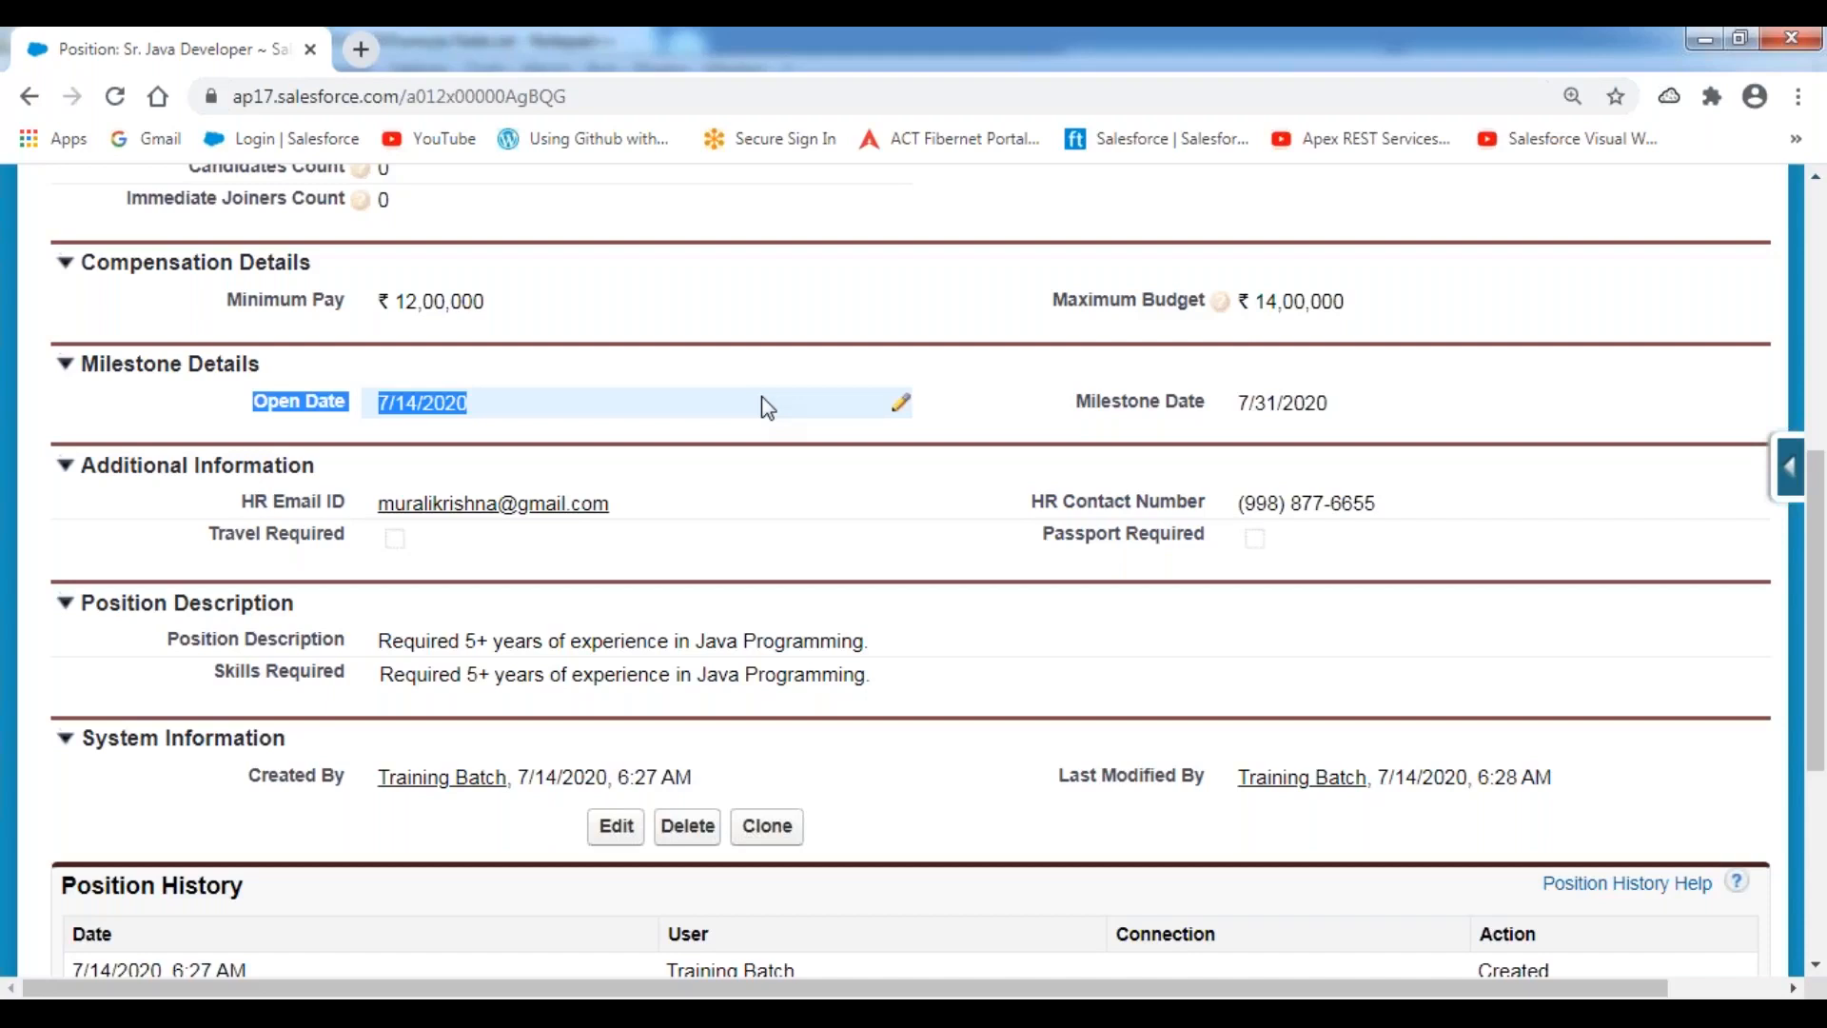
{"action": "left_click", "coordinate": [561, 447]}
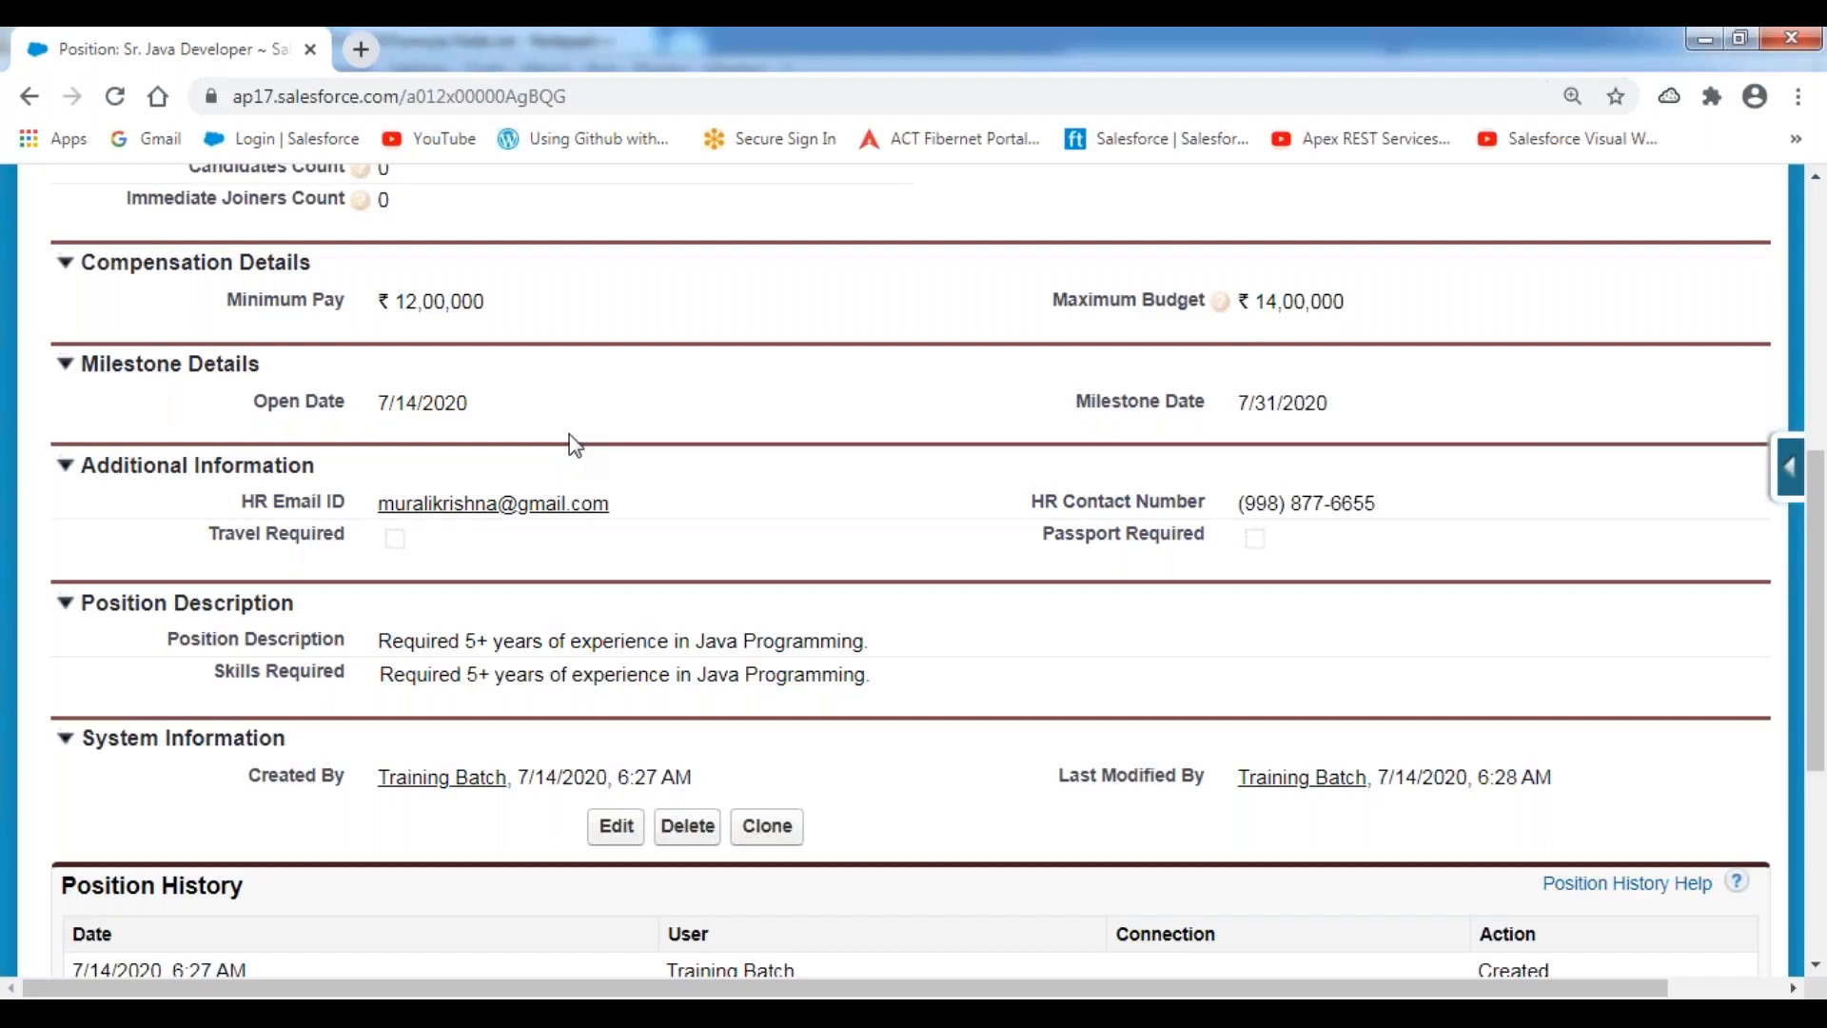
{"action": "scroll", "coordinate": [575, 444], "scroll_direction": "up", "scroll_amount": 1}
{"action": "scroll", "coordinate": [569, 434], "scroll_direction": "up", "scroll_amount": 1}
{"action": "left_click_drag", "start_coordinate": [252, 535], "coordinate": [510, 528]}
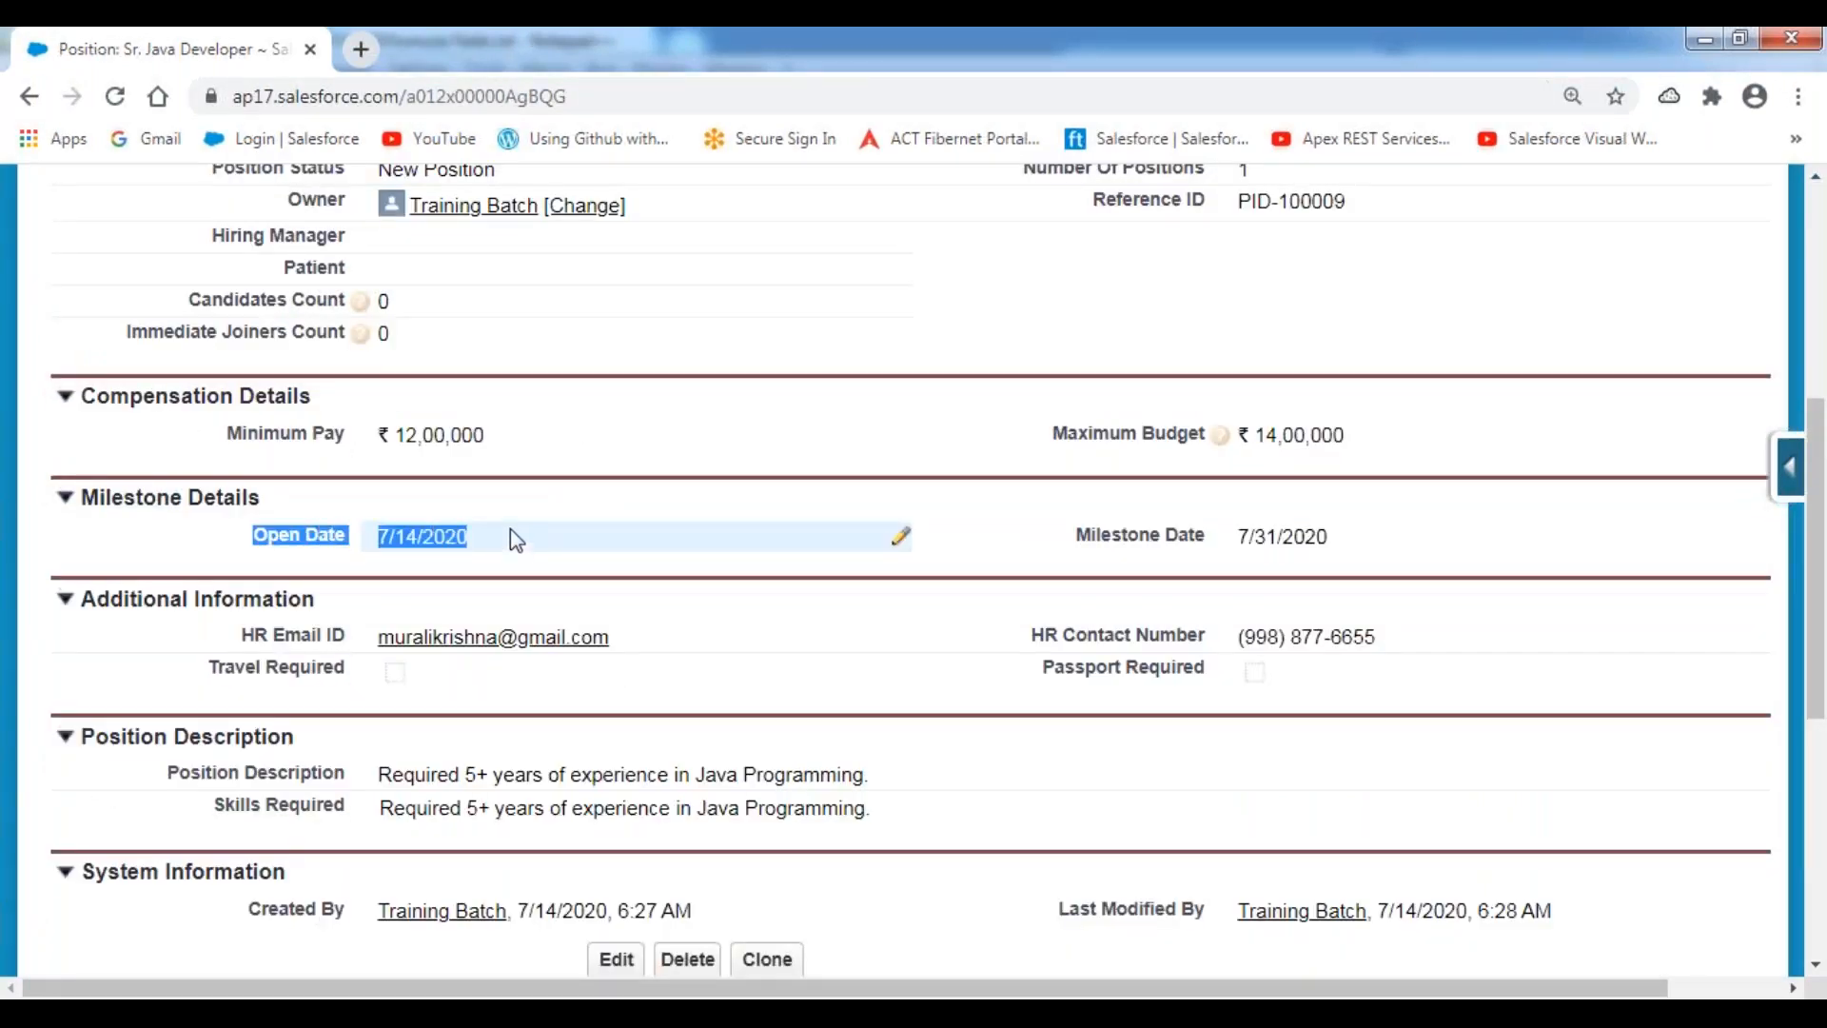
{"action": "left_click", "coordinate": [297, 520]}
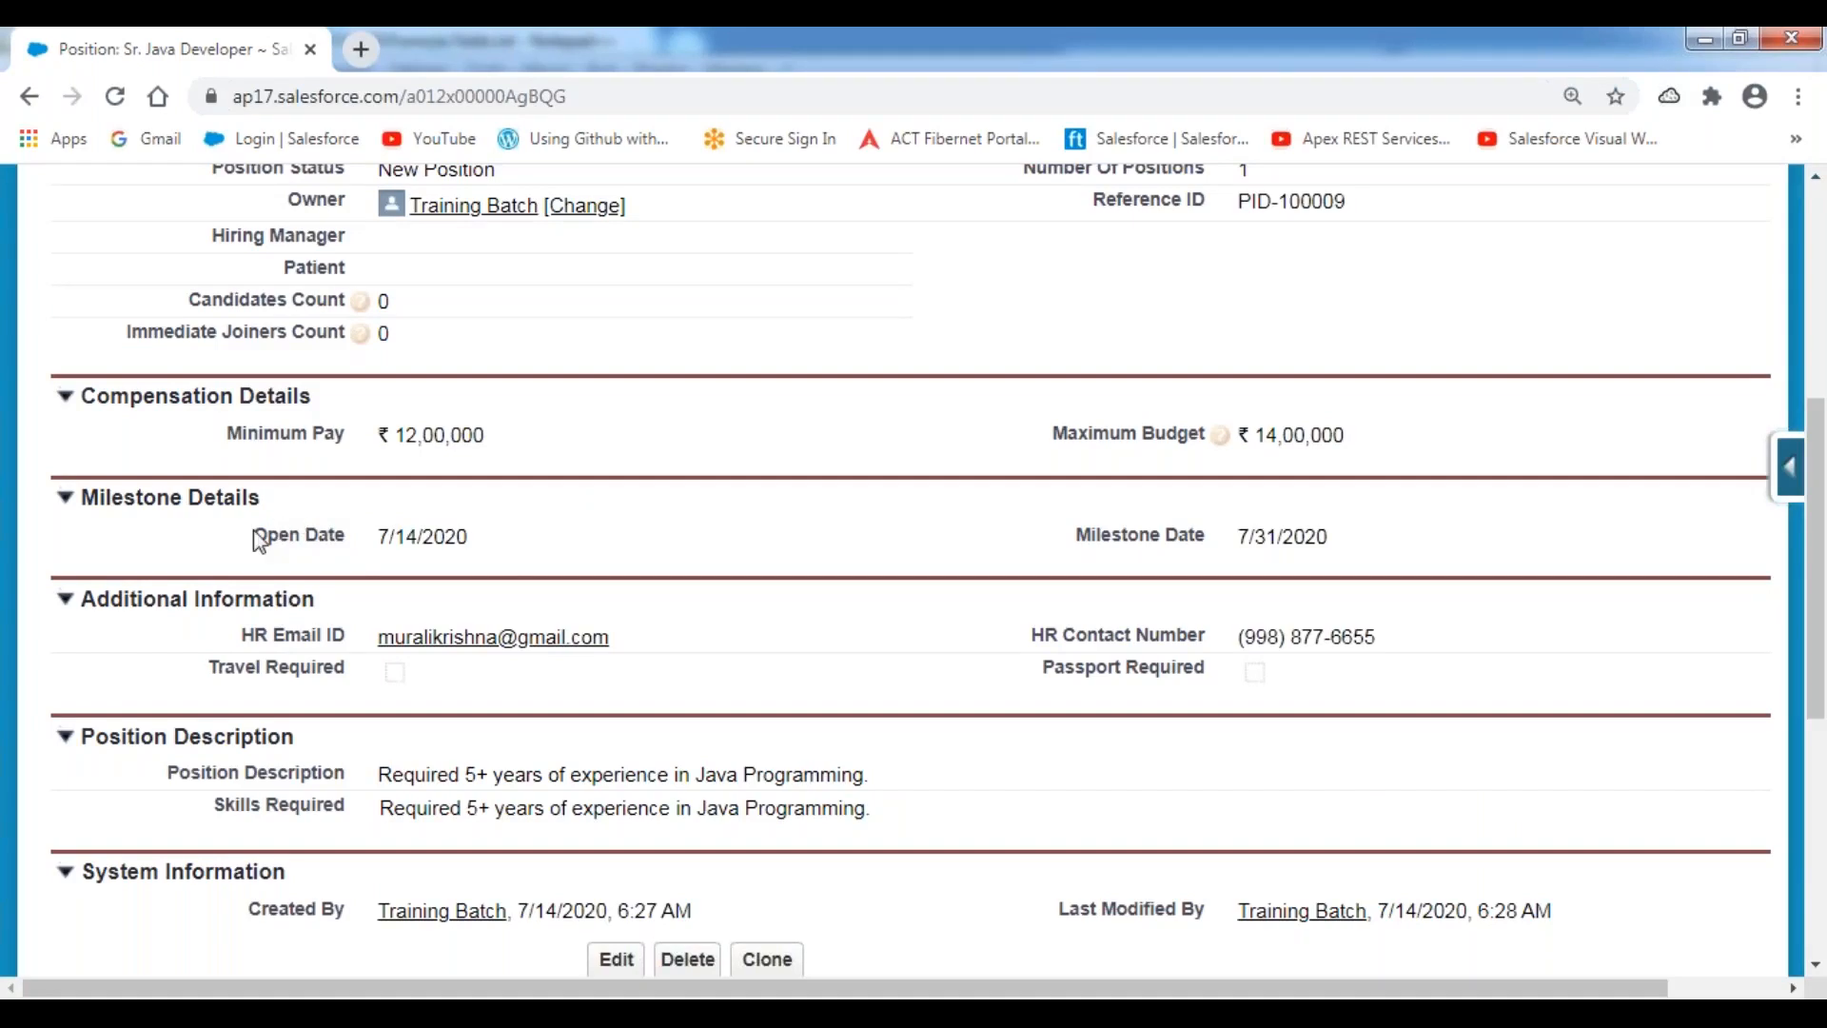
{"action": "left_click_drag", "start_coordinate": [259, 541], "coordinate": [466, 538]}
{"action": "left_click", "coordinate": [296, 514]}
{"action": "left_click_drag", "start_coordinate": [266, 500], "coordinate": [90, 505]}
{"action": "left_click", "coordinate": [180, 559]}
Step: Switch to Formula Fields.txt in Notepad++ and add a "UseCase:" heading underlined with "========" at line 162
{"action": "key", "text": "alt+Tab"}
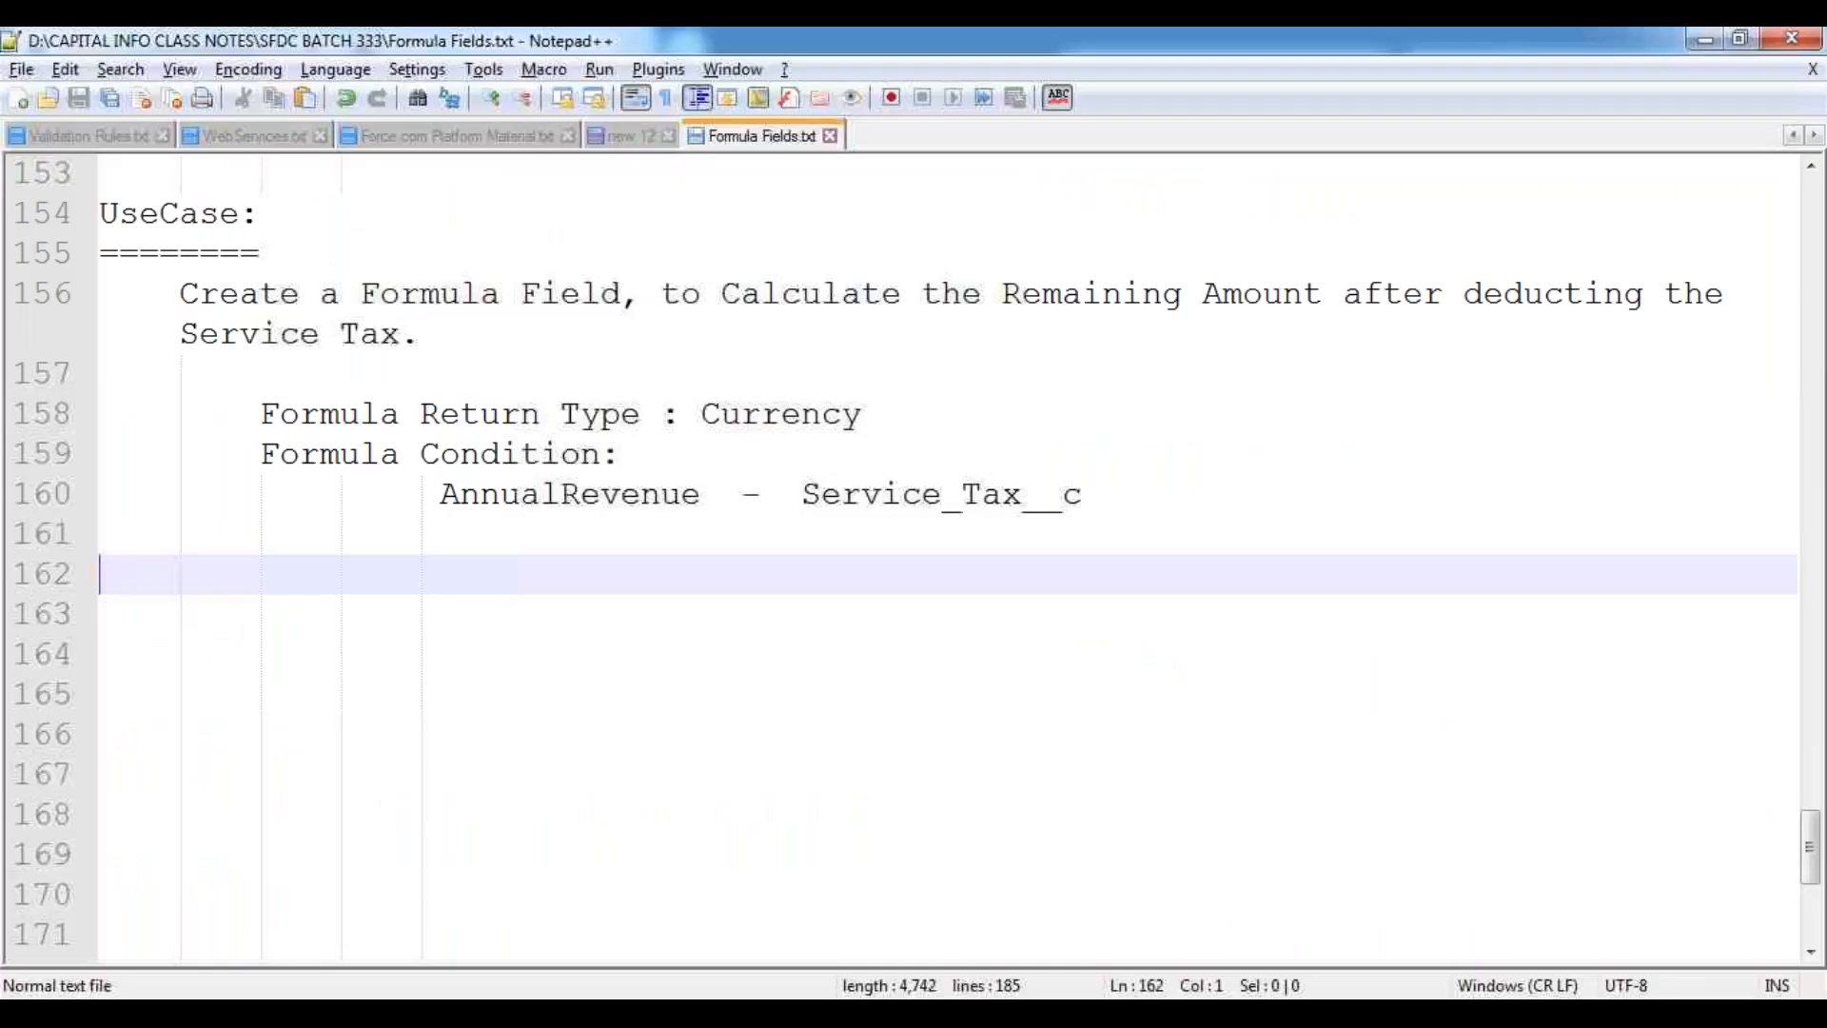
{"action": "type", "text": "UseCase:"}
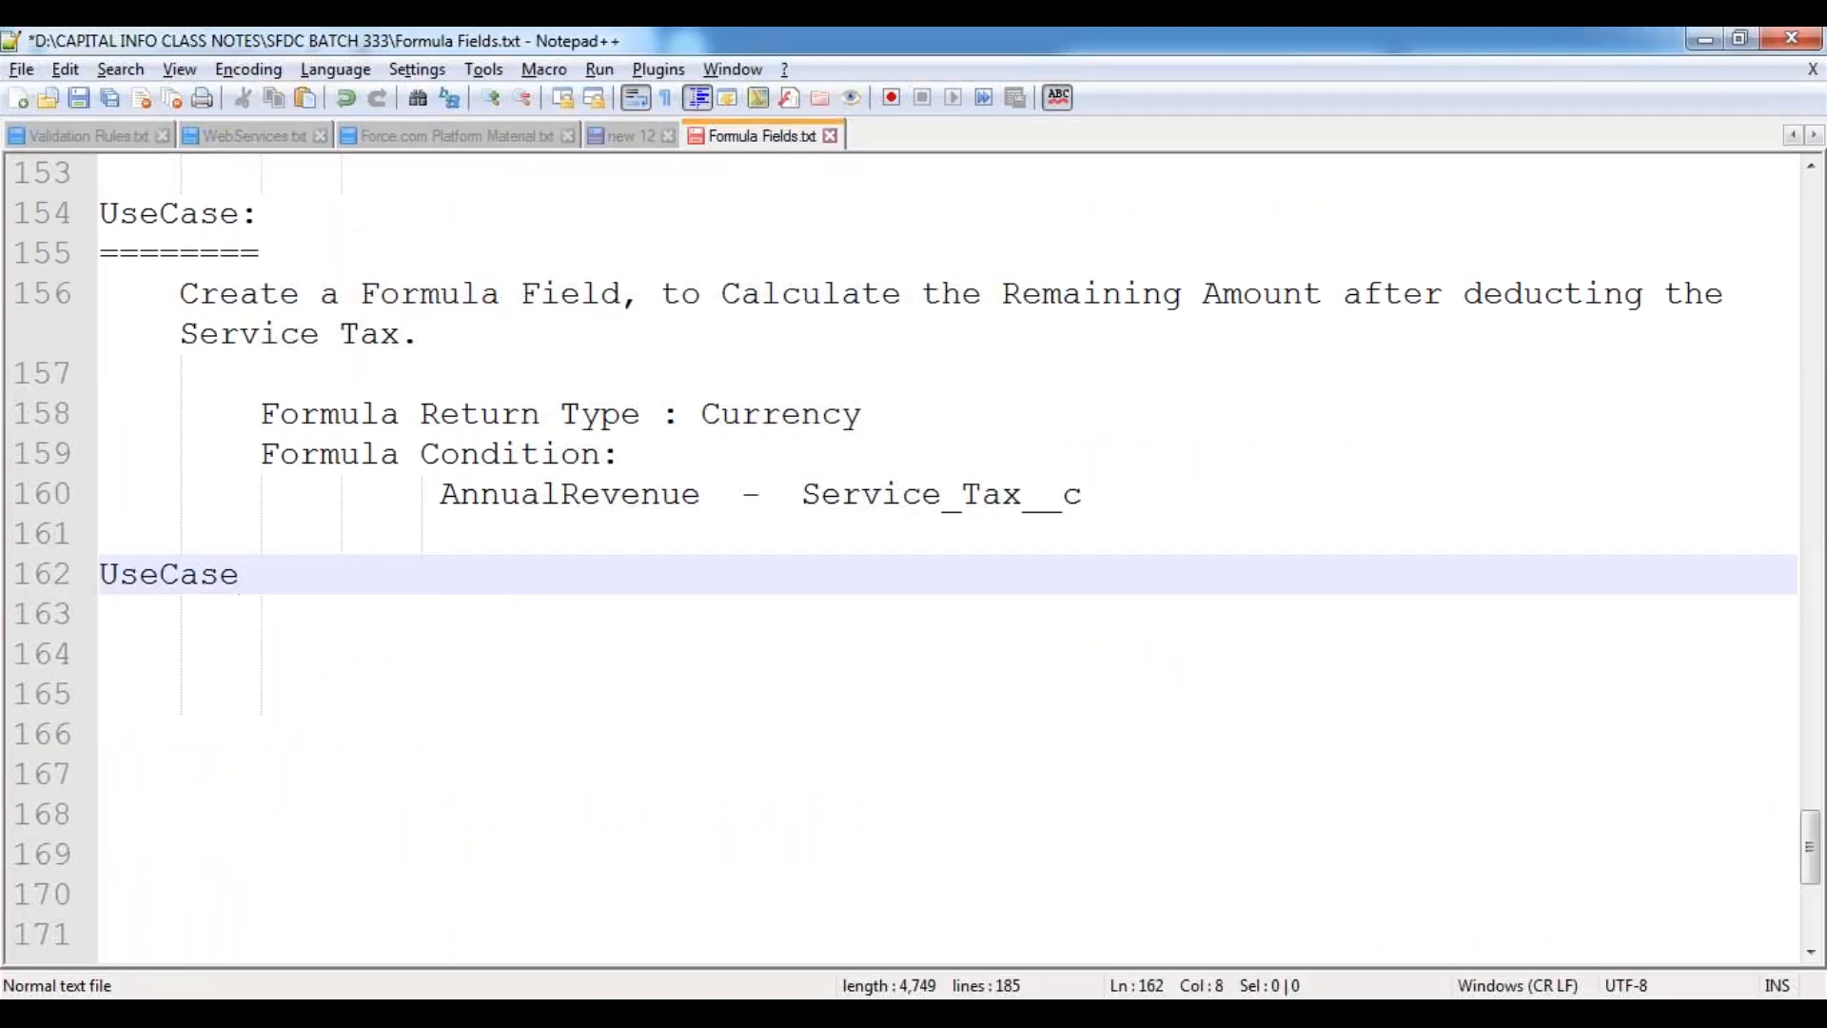
{"action": "key", "text": "Return"}
{"action": "type", "text": "========"}
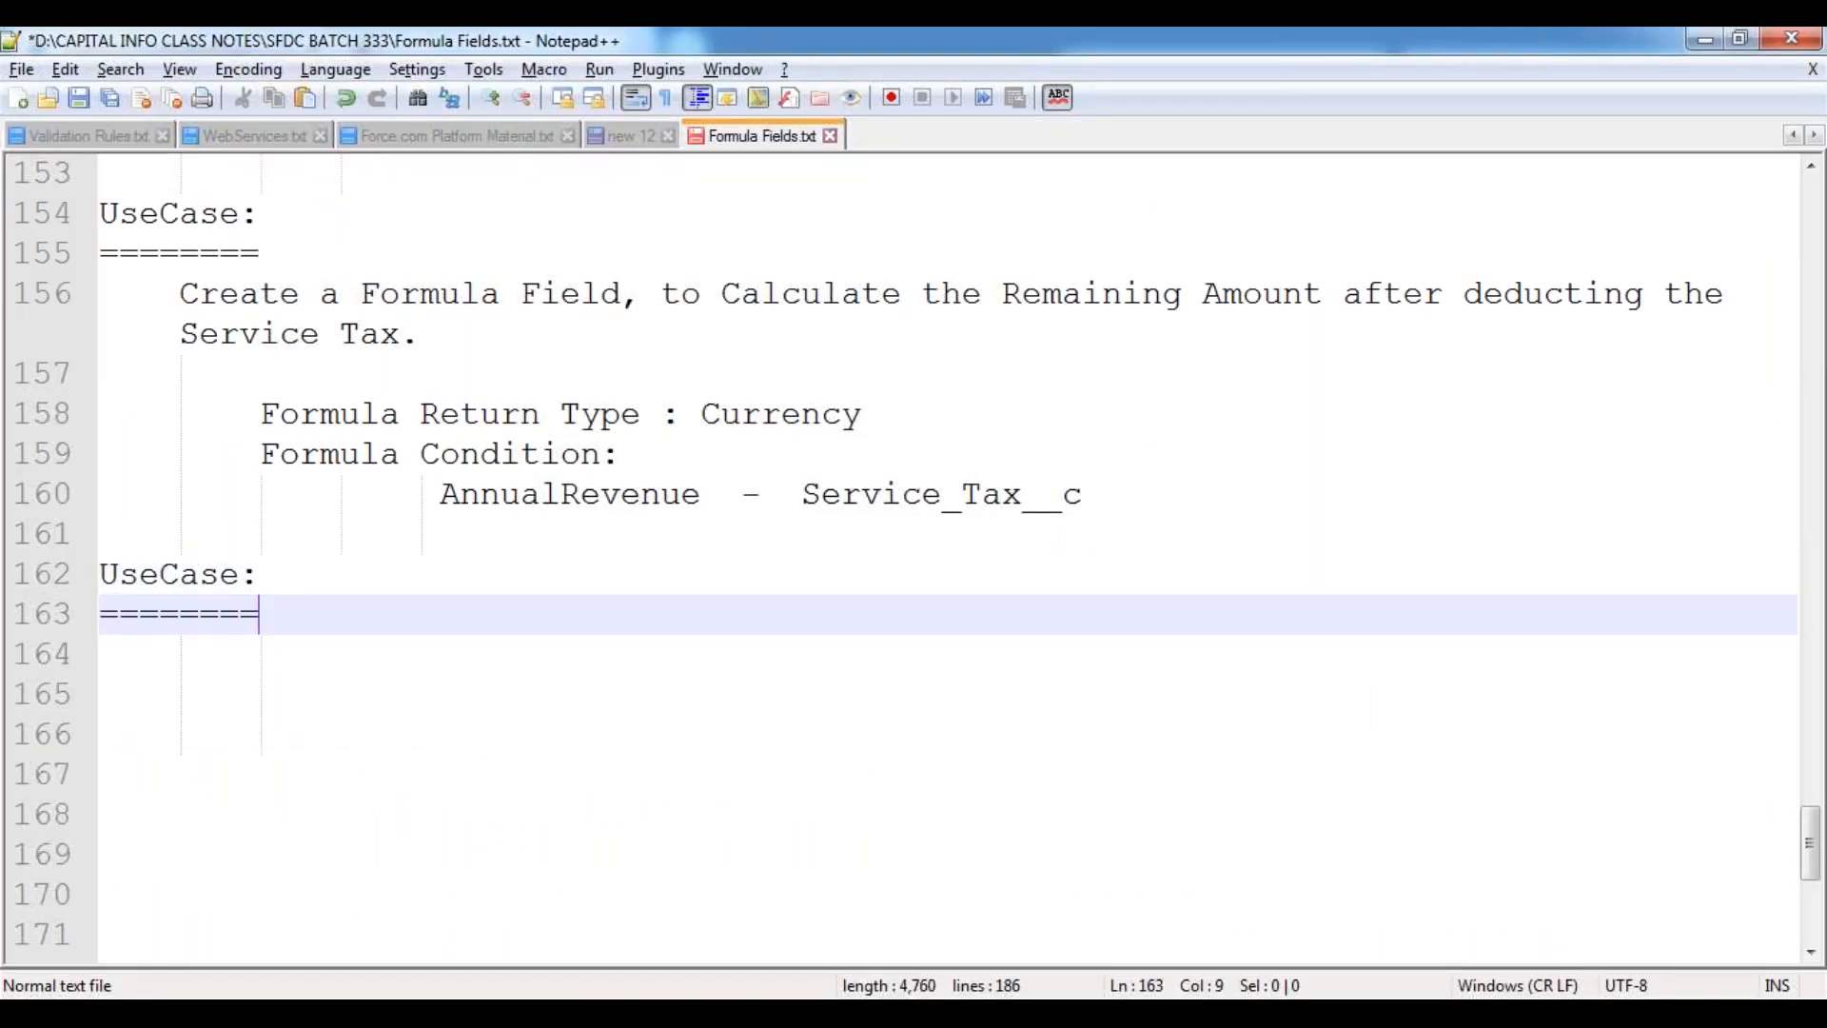
Step: Write the indented use case text "Create a Formula Field, to Calculate the Age of a Position Record." under the new heading
{"action": "key", "text": "Return"}
{"action": "key", "text": "Tab"}
{"action": "key", "text": "Tab"}
{"action": "key", "text": "Tab"}
{"action": "key", "text": "BackSpace"}
{"action": "key", "text": "BackSpace"}
{"action": "type", "text": "Create a For"}
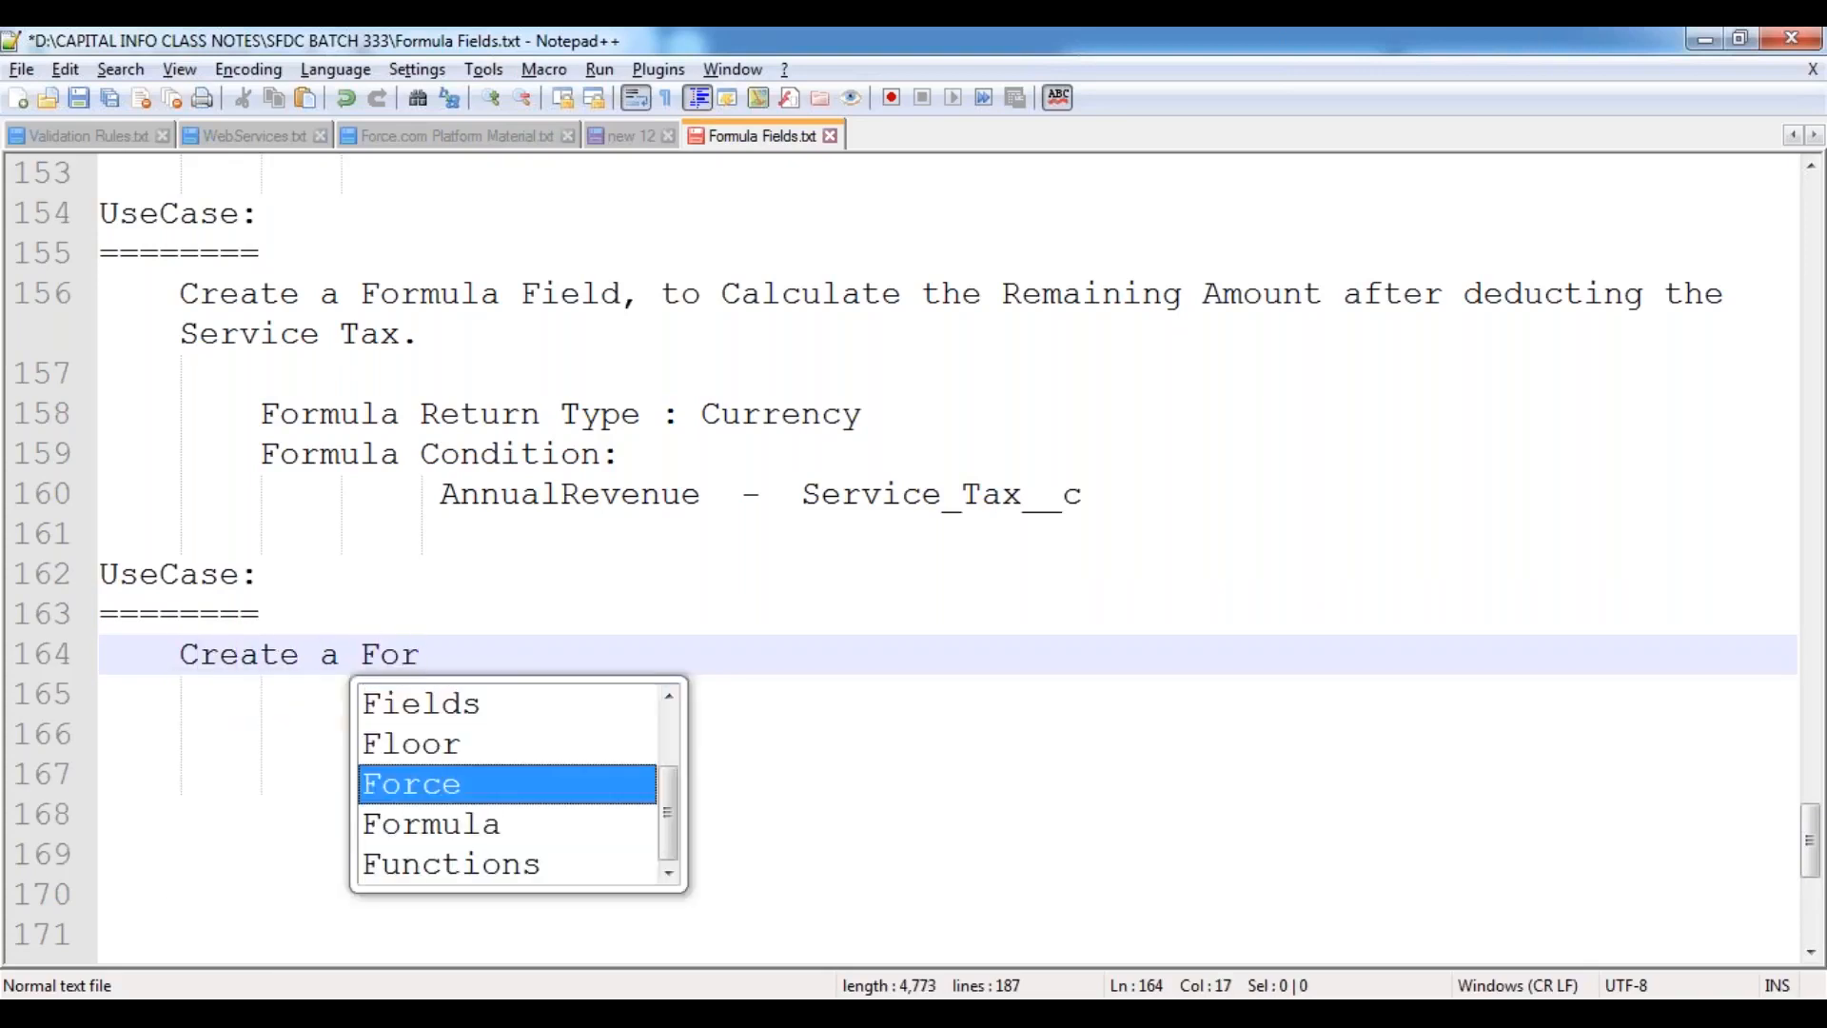
{"action": "key", "text": "Left"}
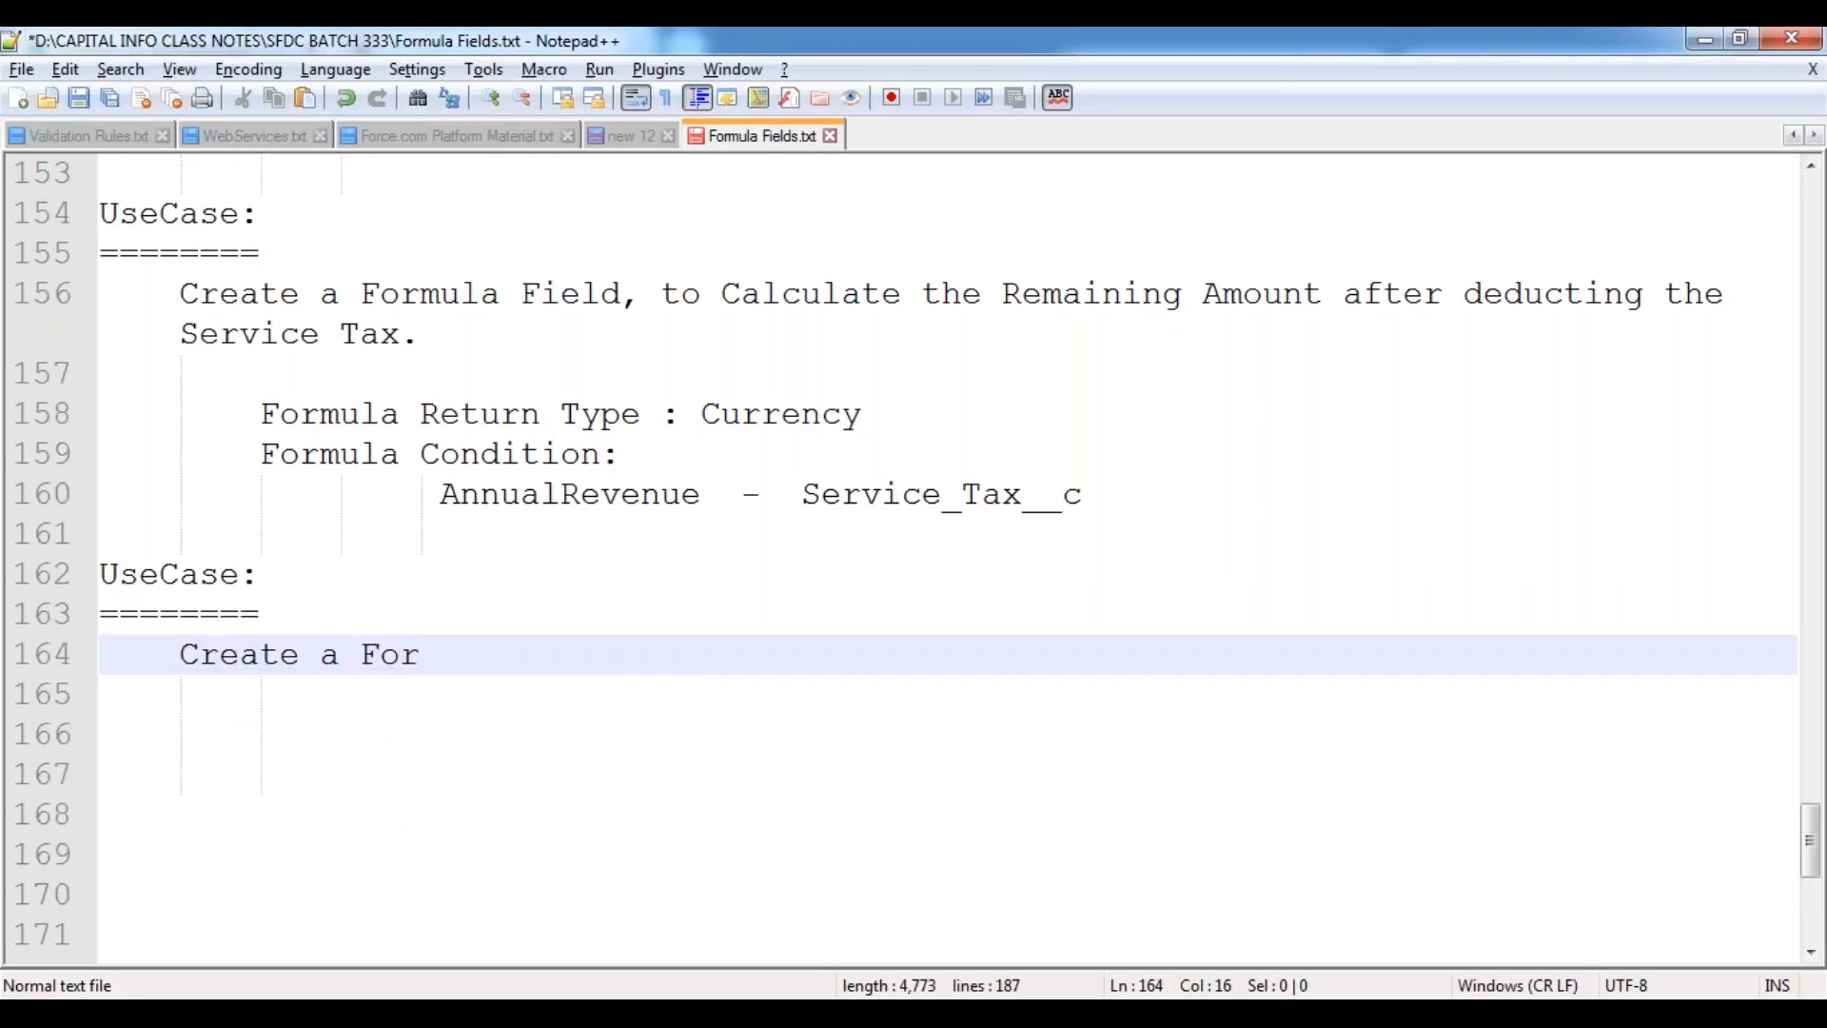
{"action": "key", "text": "Right"}
{"action": "type", "text": "mu"}
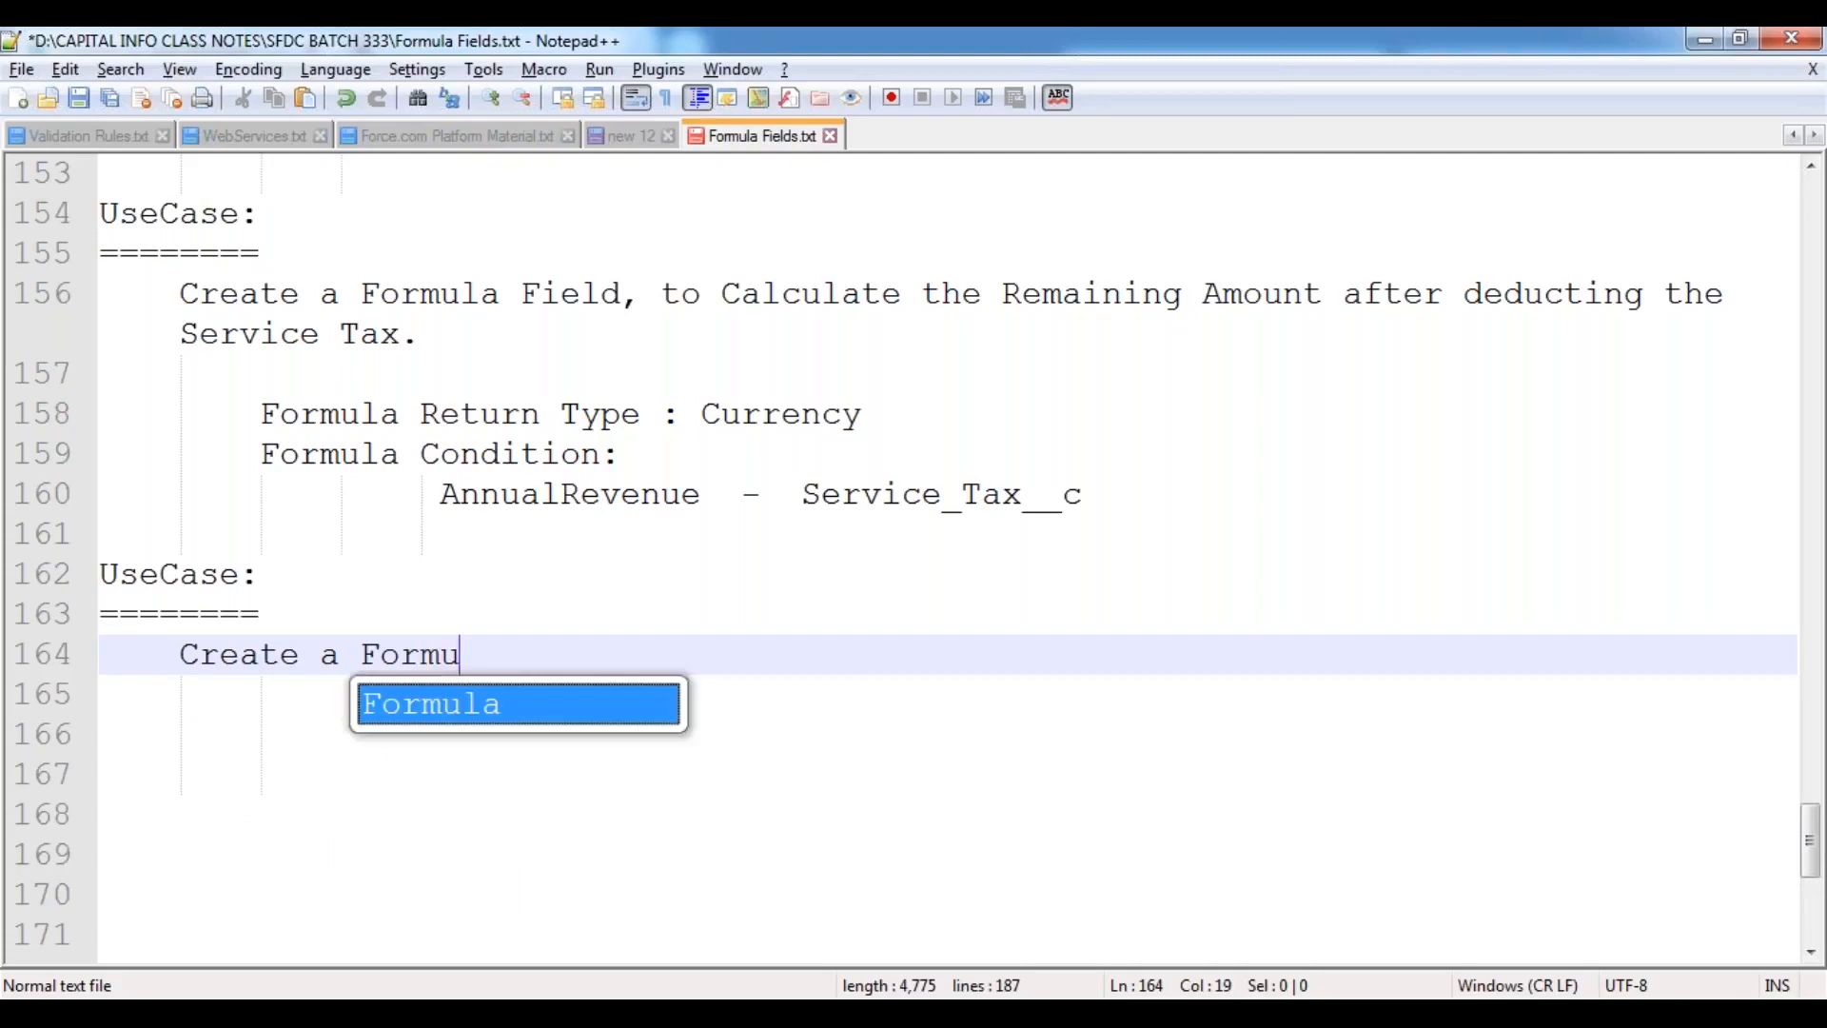
{"action": "type", "text": "la Field, "}
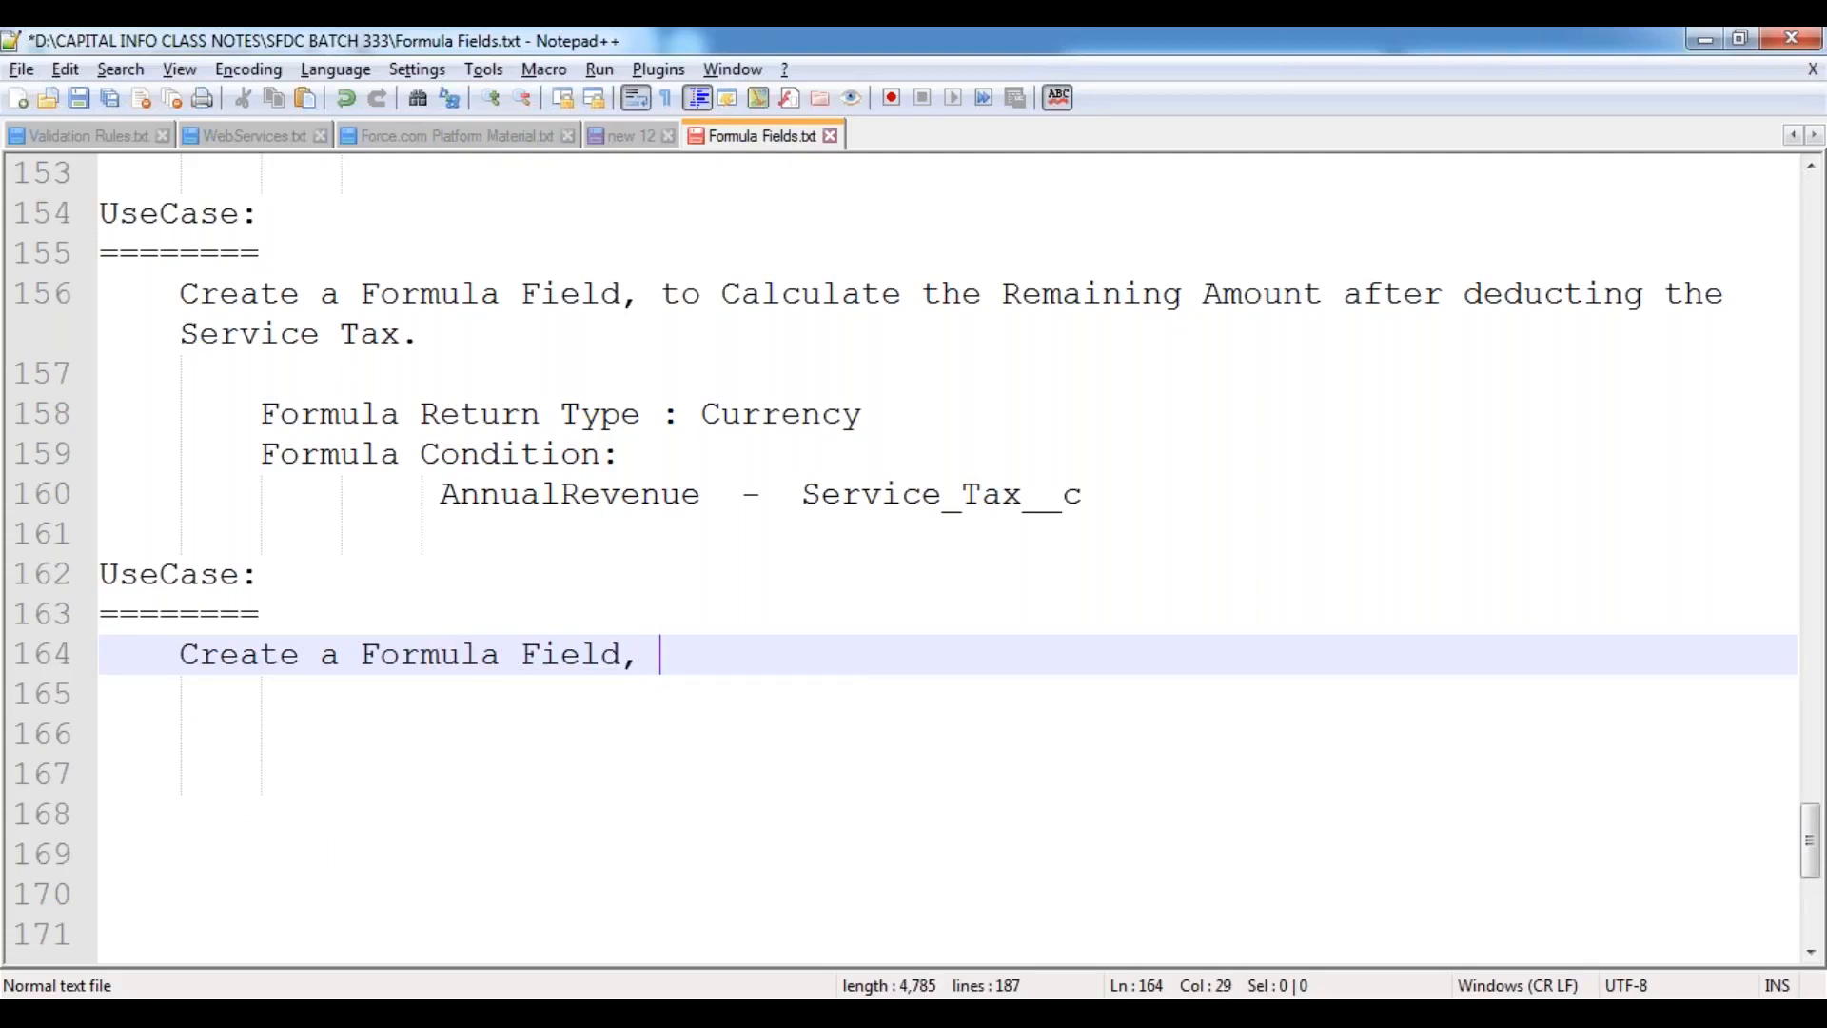
{"action": "type", "text": "to Calcula"}
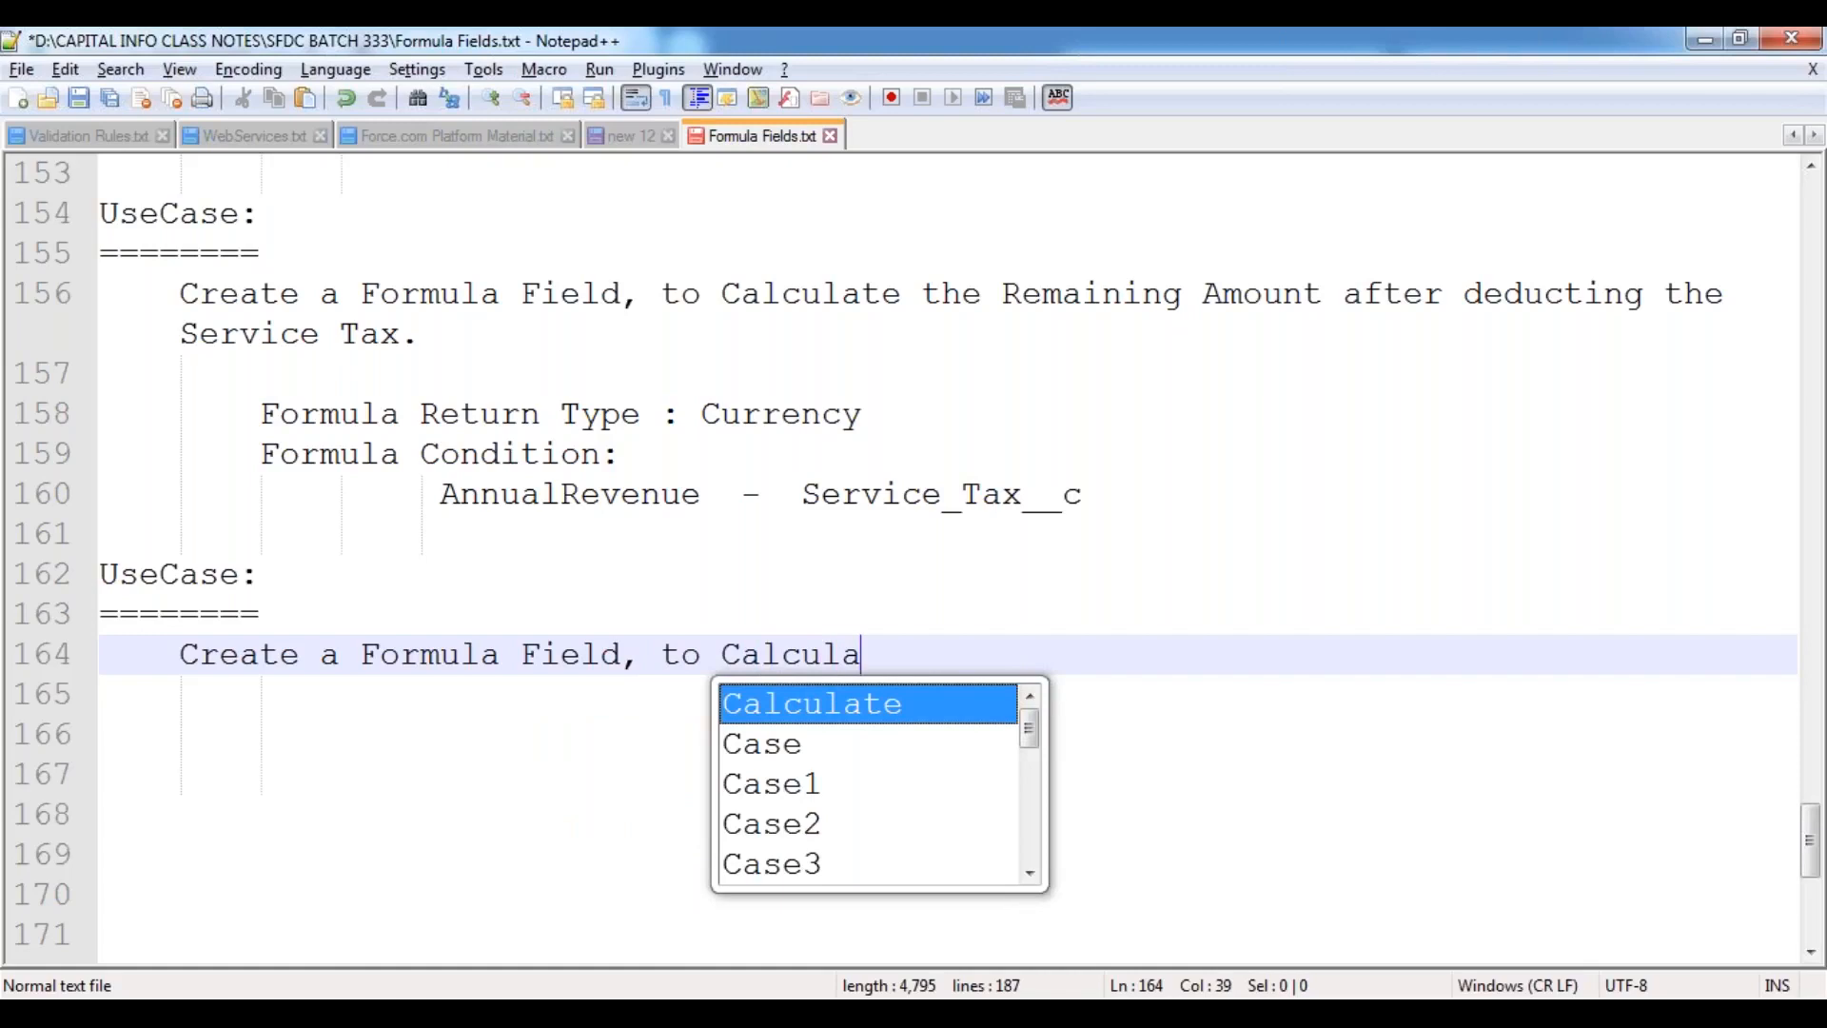
{"action": "type", "text": "te the Age "}
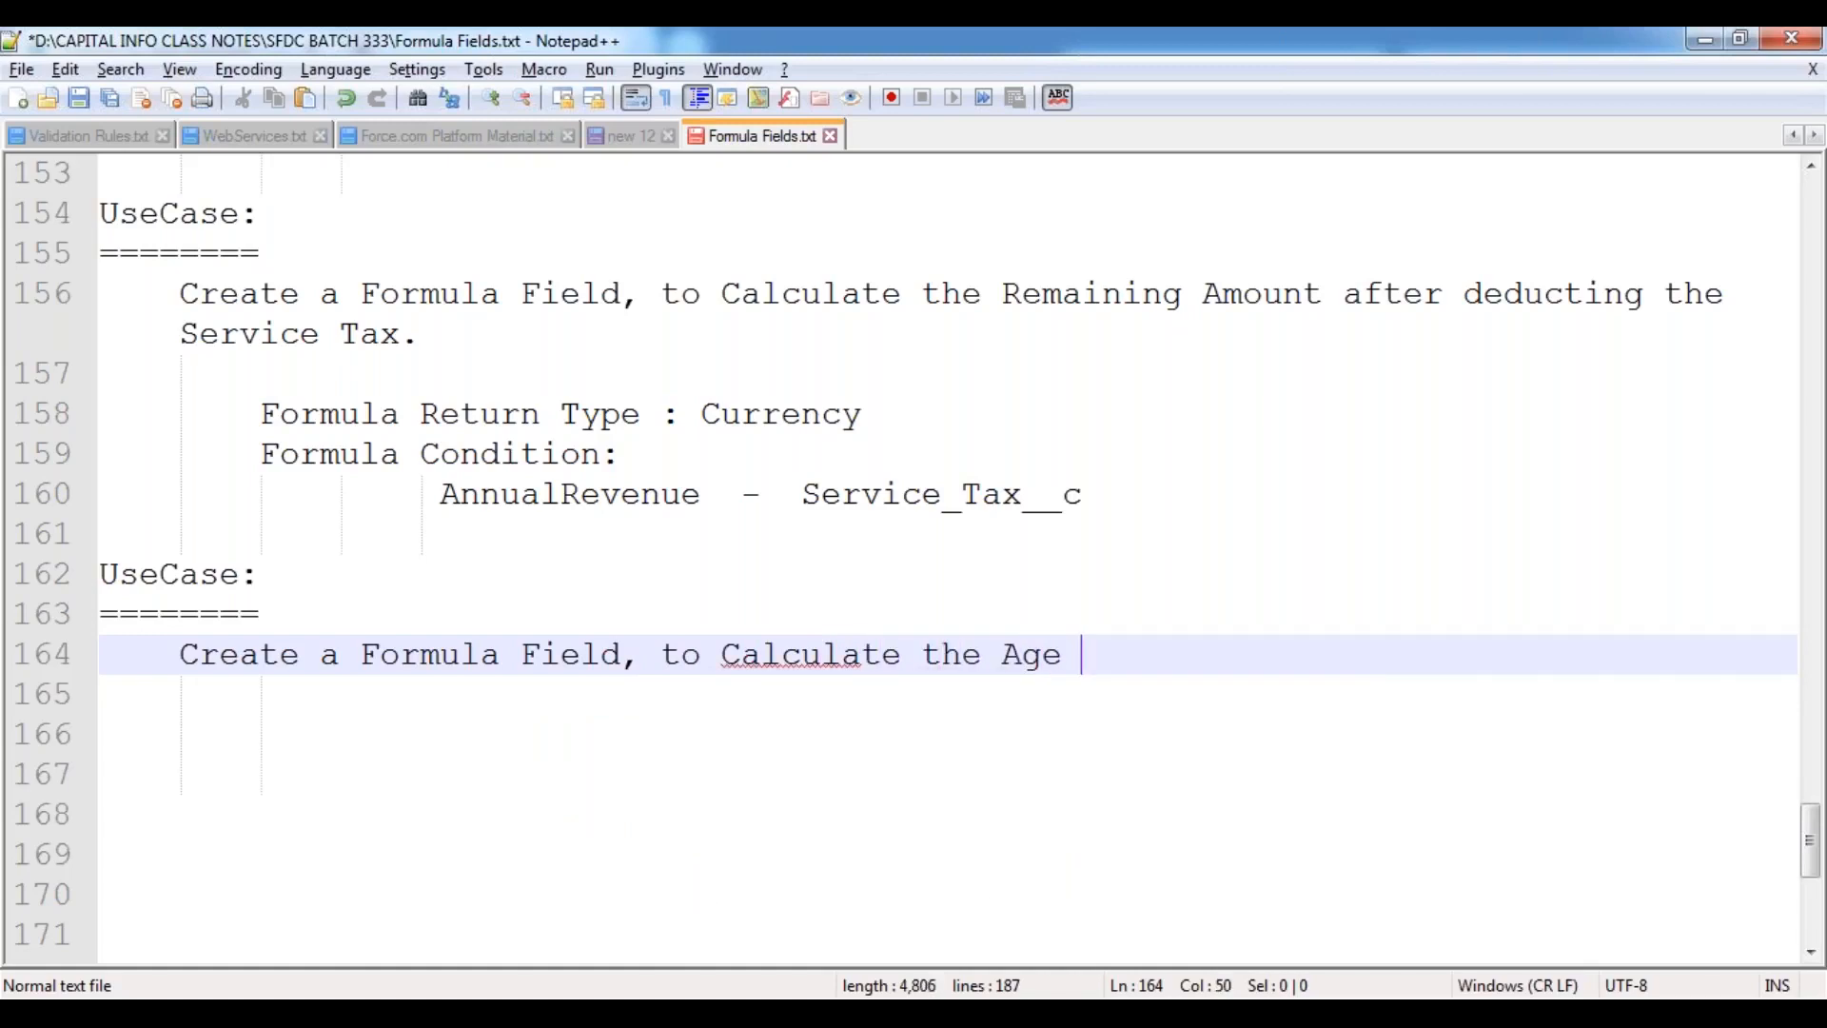
{"action": "type", "text": "of a Pos"}
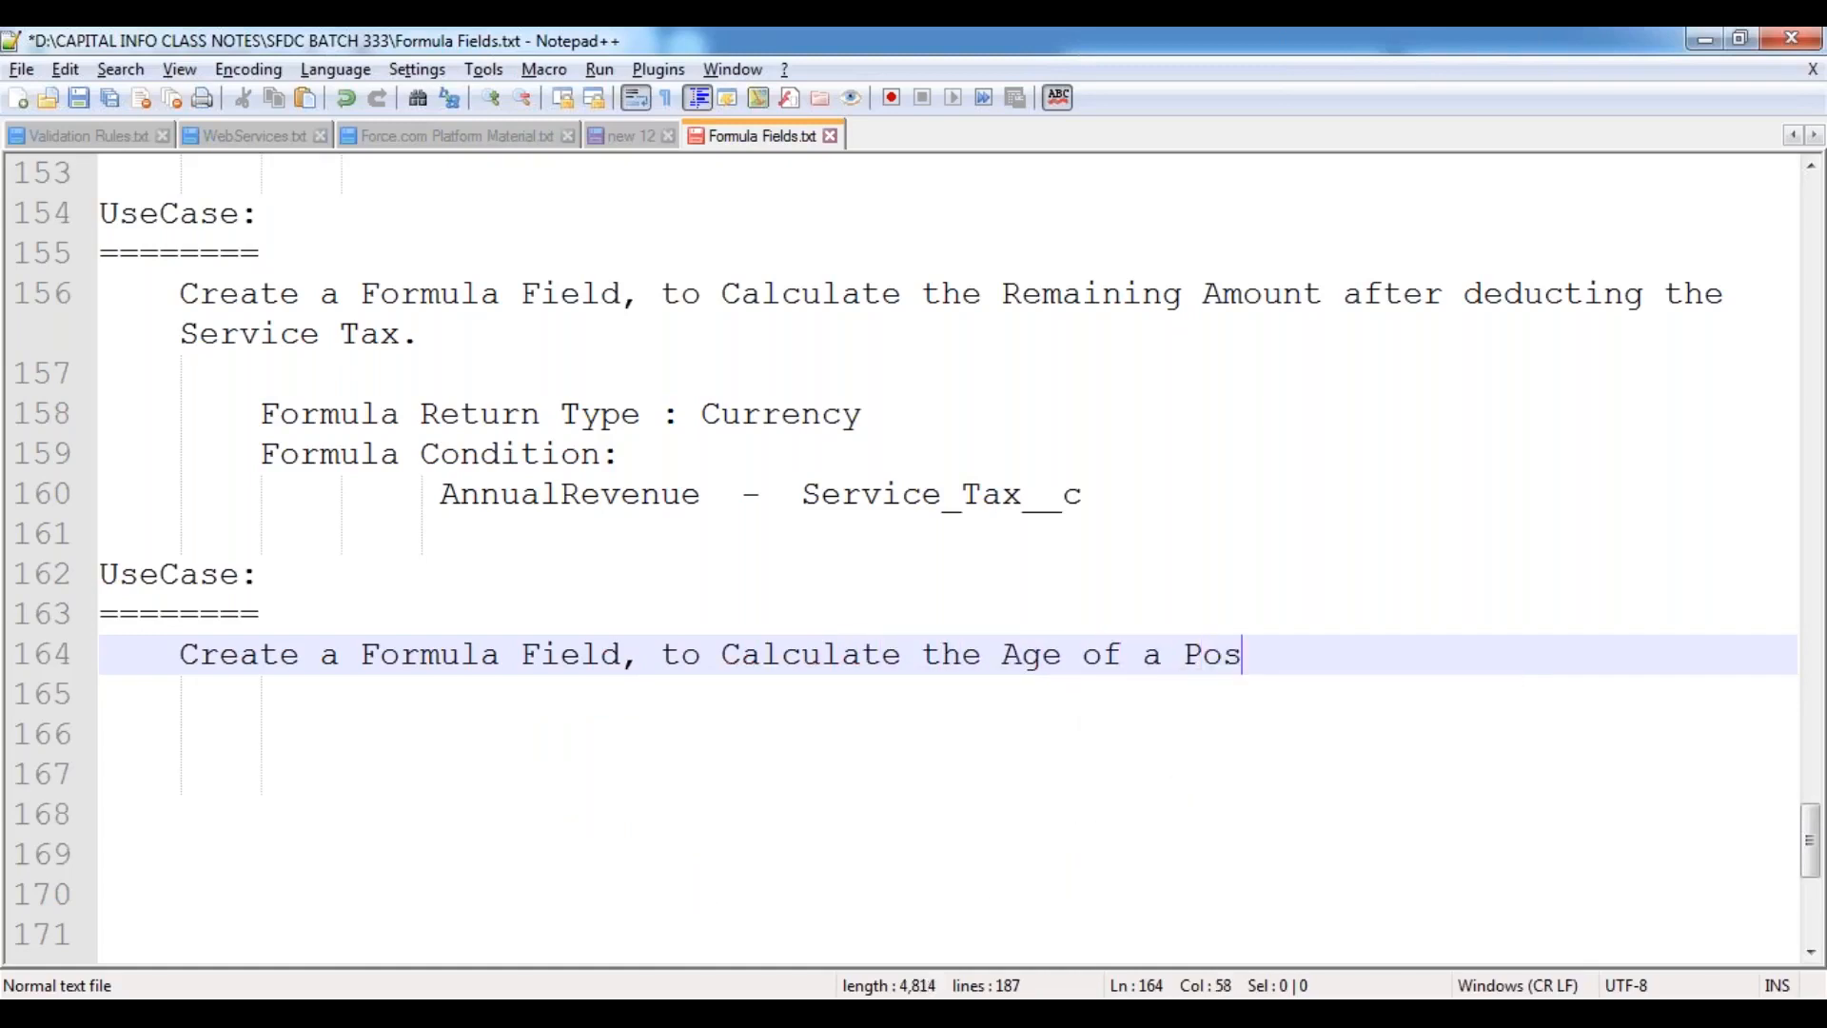
{"action": "type", "text": "ition Record"}
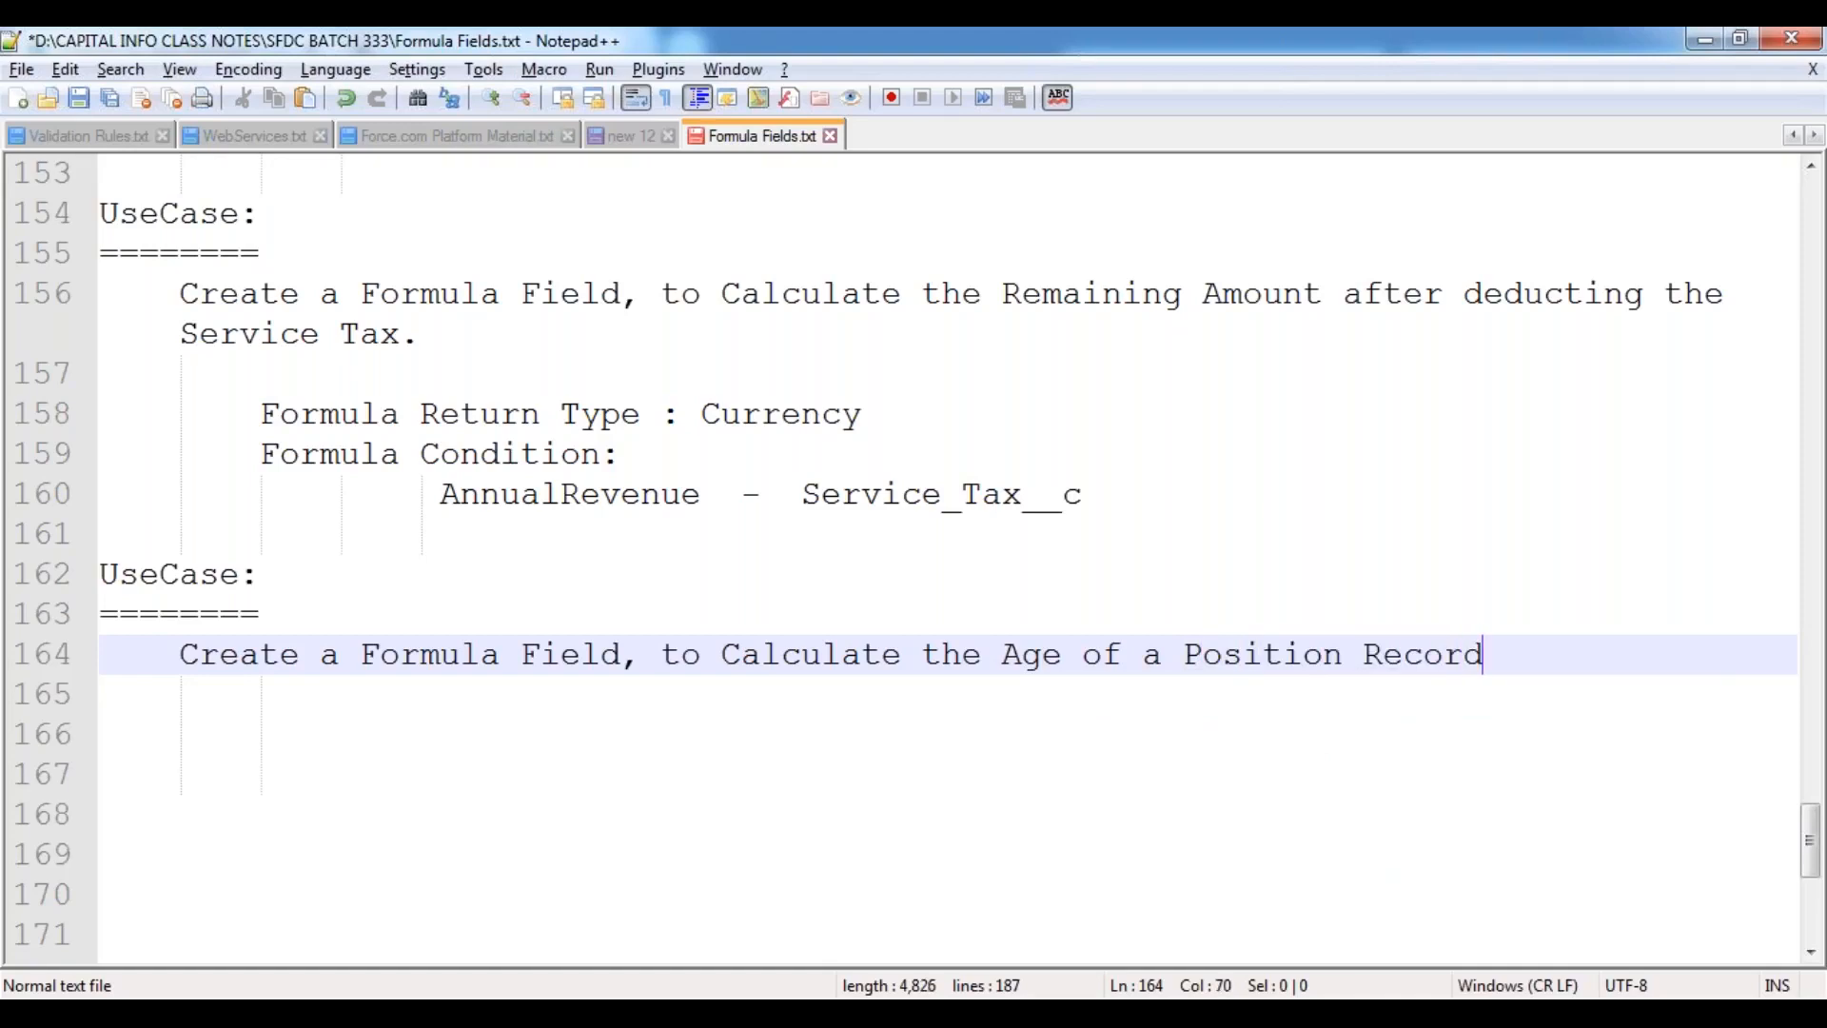
{"action": "type", "text": "."}
Step: Leave a blank line below the use case text and start an indented line with an example date of birth
{"action": "key", "text": "Return"}
{"action": "key", "text": "Return"}
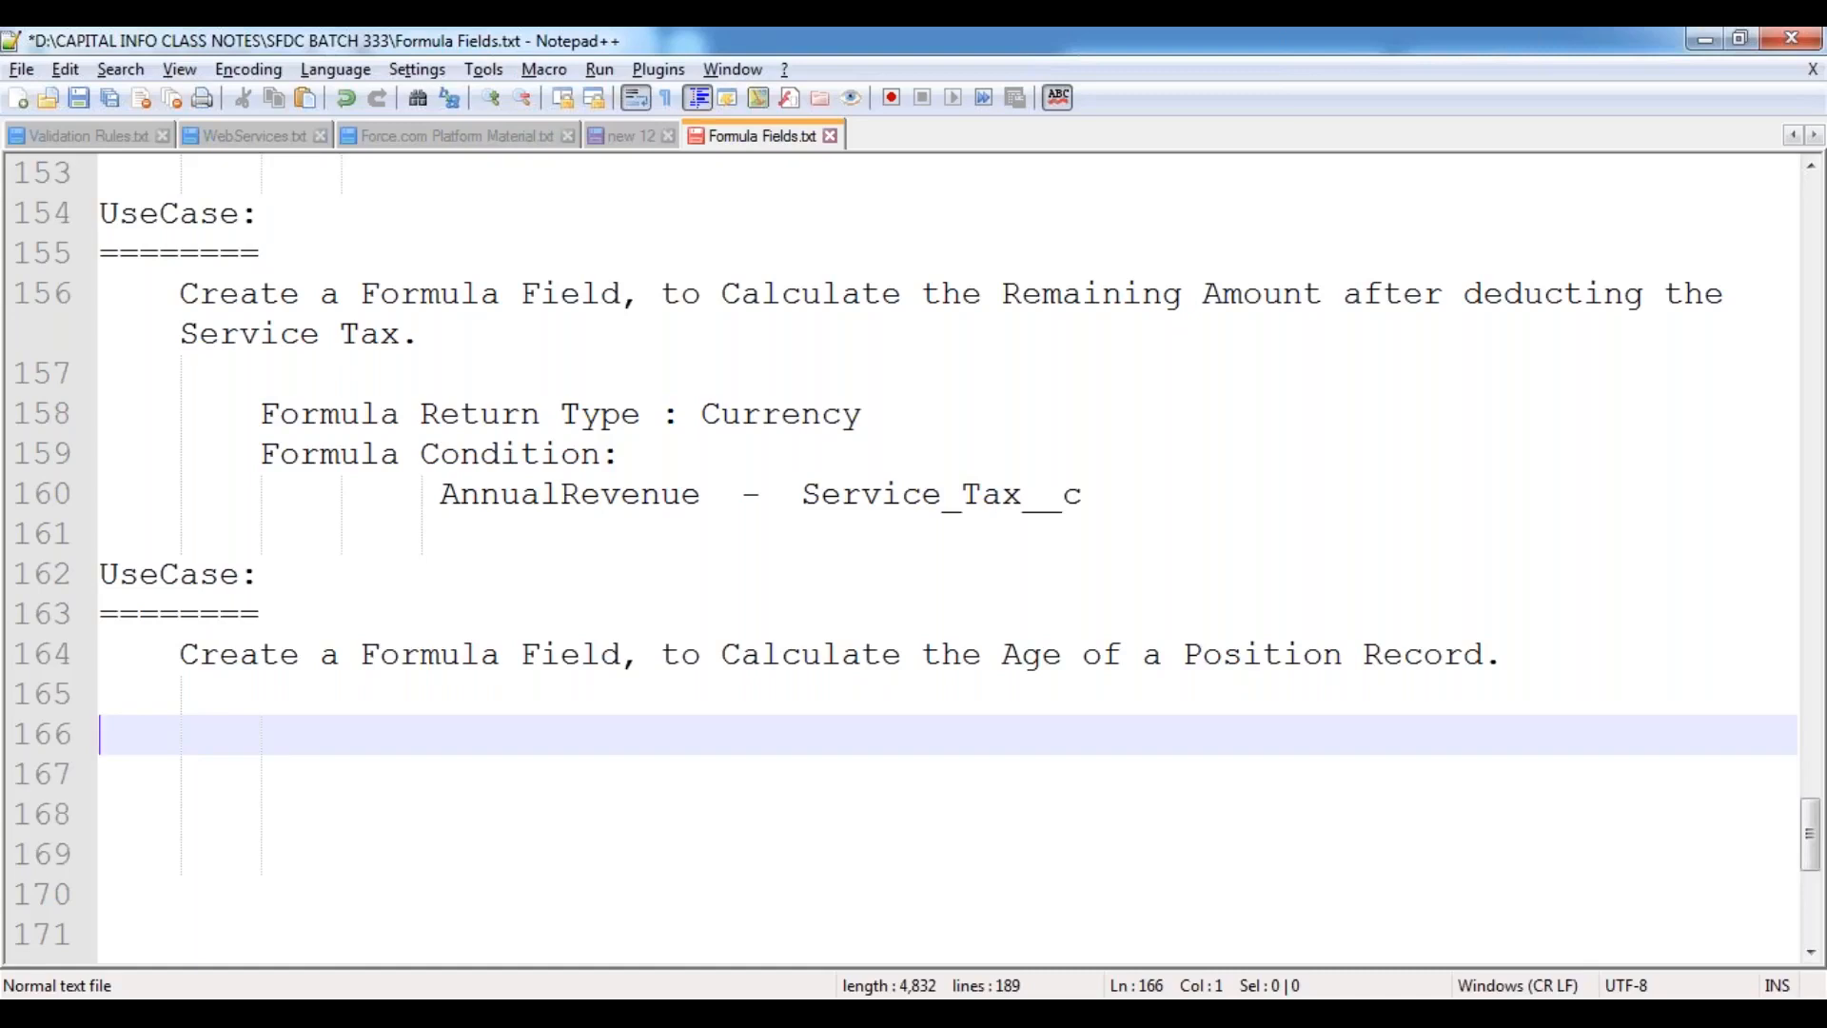
{"action": "key", "text": "Tab"}
{"action": "type", "text": "July 31"}
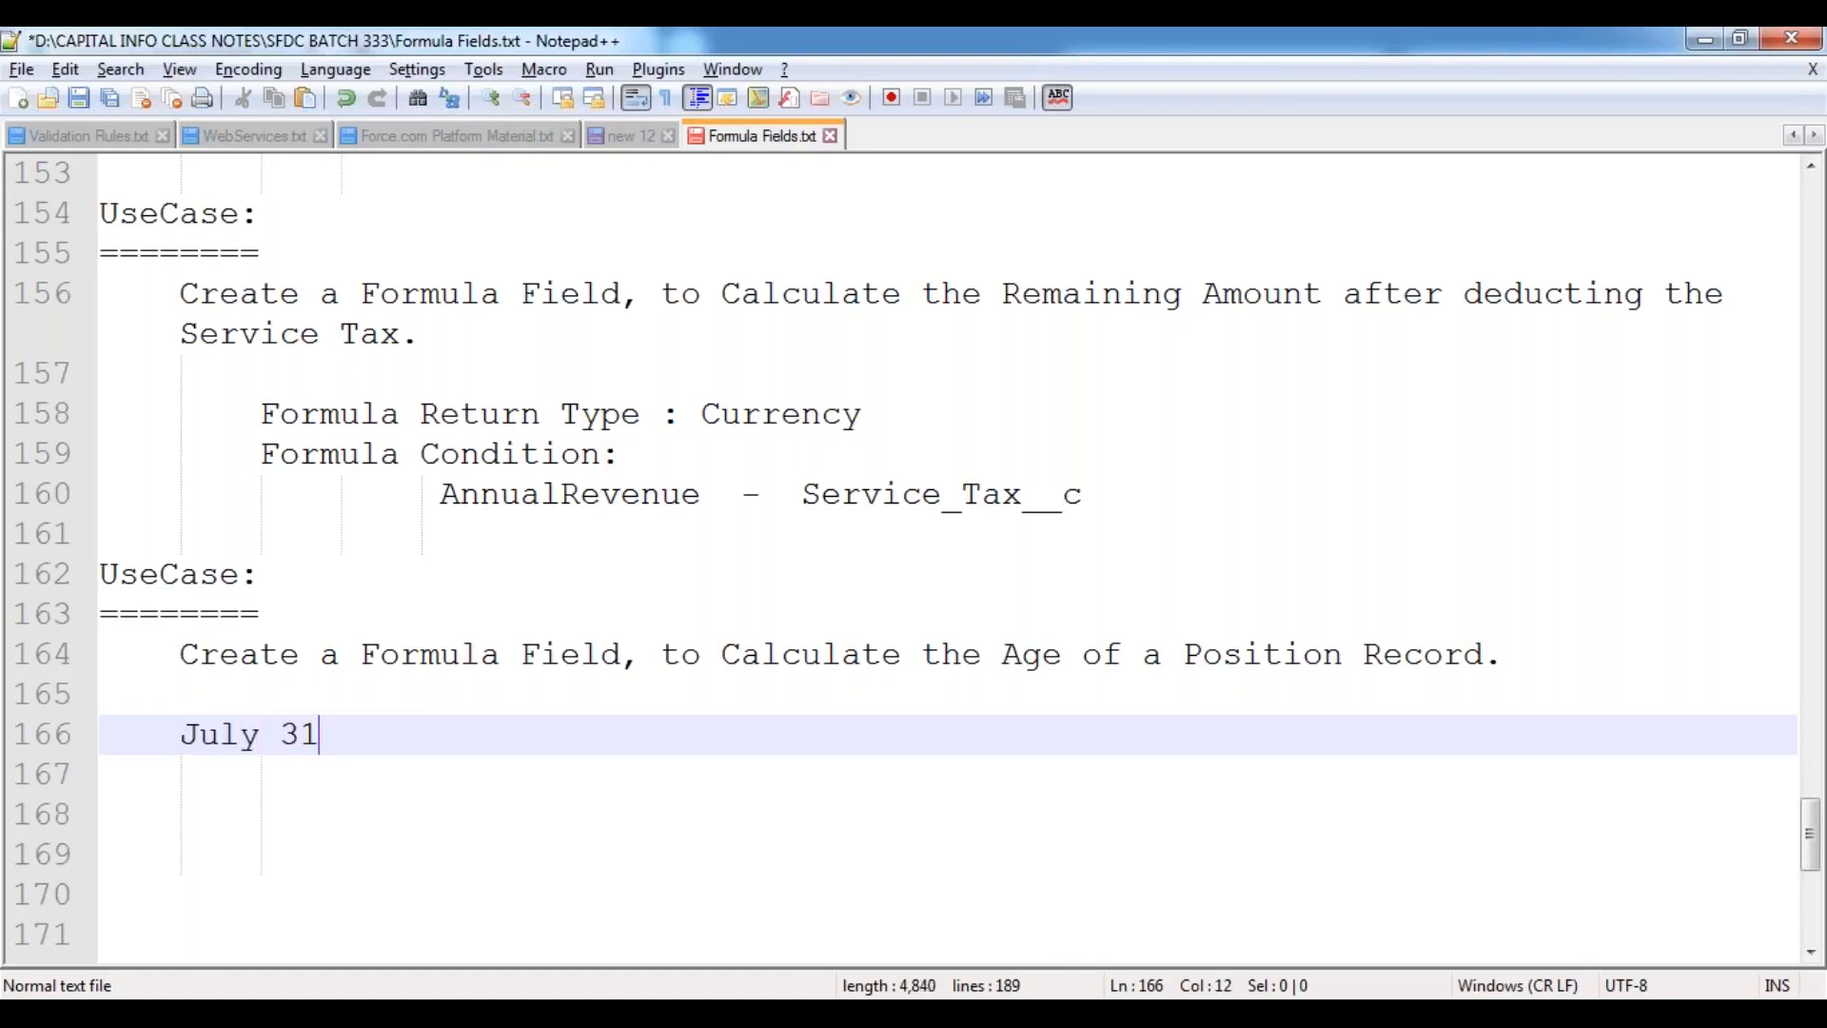
{"action": "type", "text": ", 1983"}
{"action": "type", "text": "  July "}
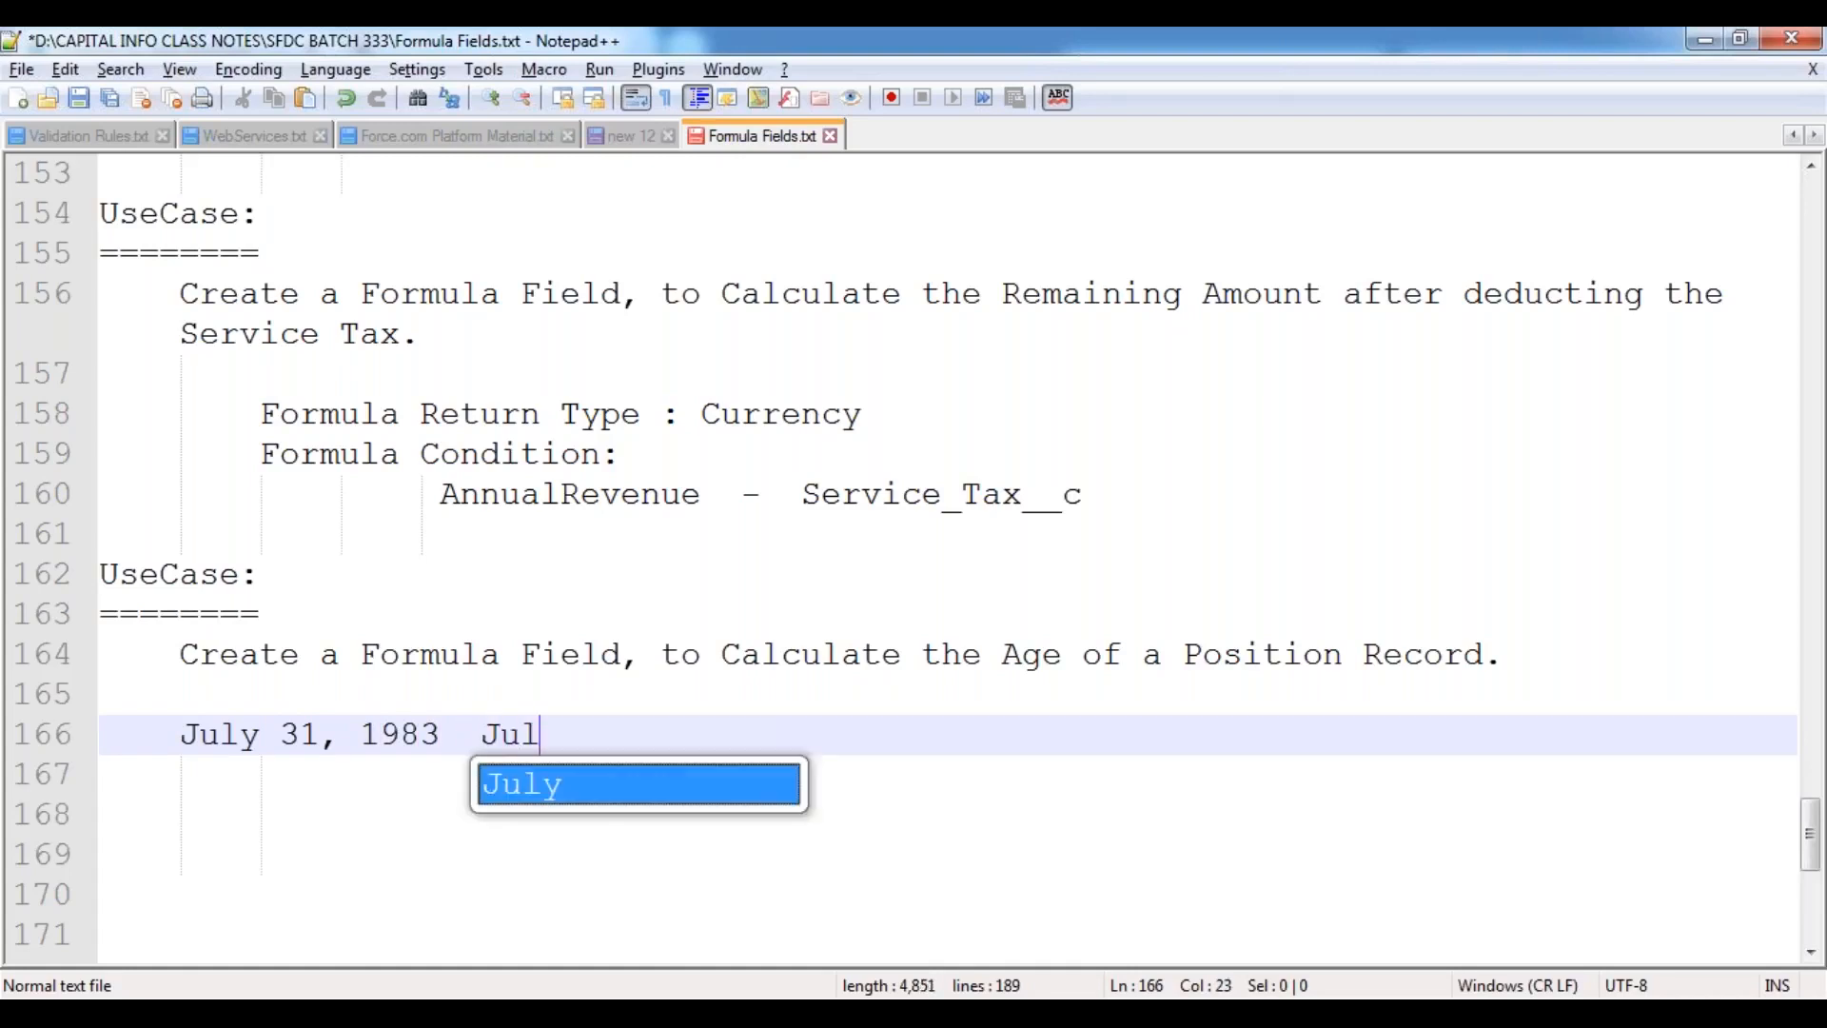
{"action": "type", "text": "1"}
{"action": "type", "text": "7"}
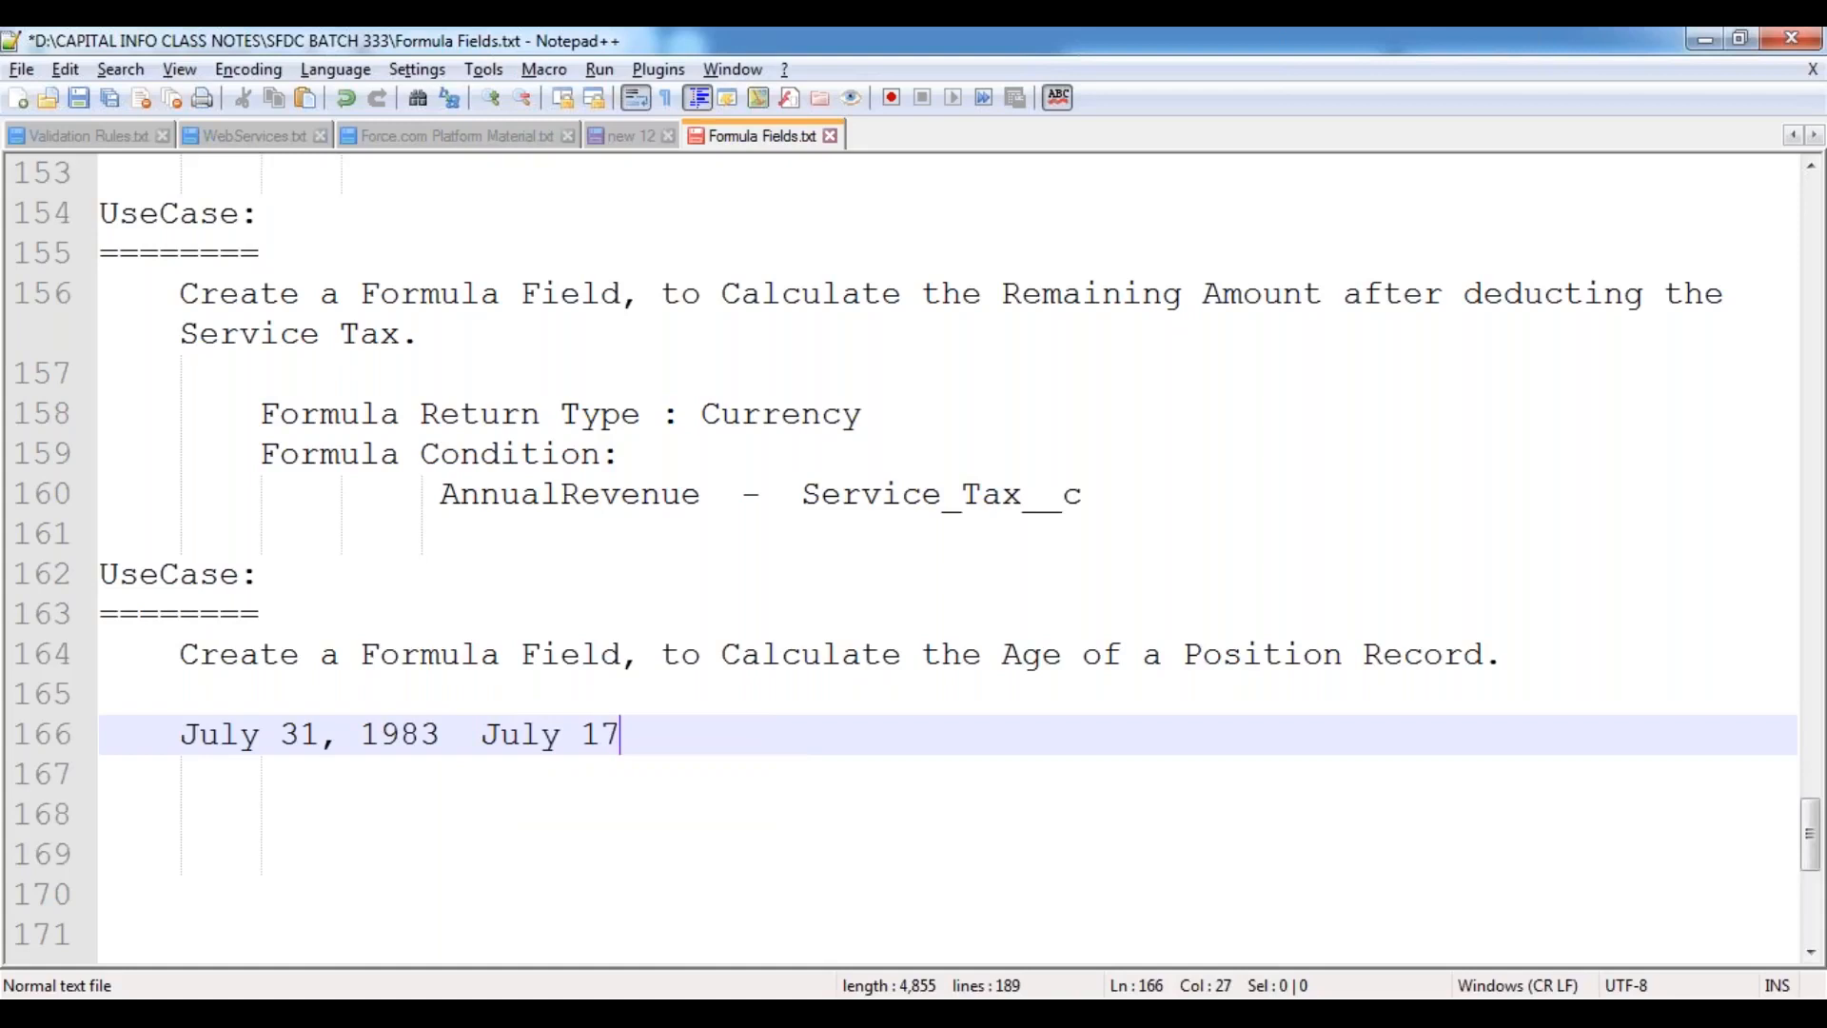
{"action": "type", "text": ",2020."}
{"action": "key", "text": "BackSpace"}
{"action": "key", "text": "BackSpace"}
{"action": "key", "text": "BackSpace"}
{"action": "key", "text": "BackSpace"}
{"action": "key", "text": "BackSpace"}
{"action": "key", "text": "BackSpace"}
{"action": "key", "text": "BackSpace"}
{"action": "key", "text": "BackSpace"}
{"action": "key", "text": "BackSpace"}
{"action": "key", "text": "BackSpace"}
{"action": "key", "text": "BackSpace"}
{"action": "key", "text": "BackSpace"}
{"action": "key", "text": "BackSpace"}
Step: Add "Today()" after the example date of birth on line 166
{"action": "type", "text": "Todqy"}
{"action": "key", "text": "BackSpace"}
{"action": "key", "text": "BackSpace"}
{"action": "type", "text": "ay"}
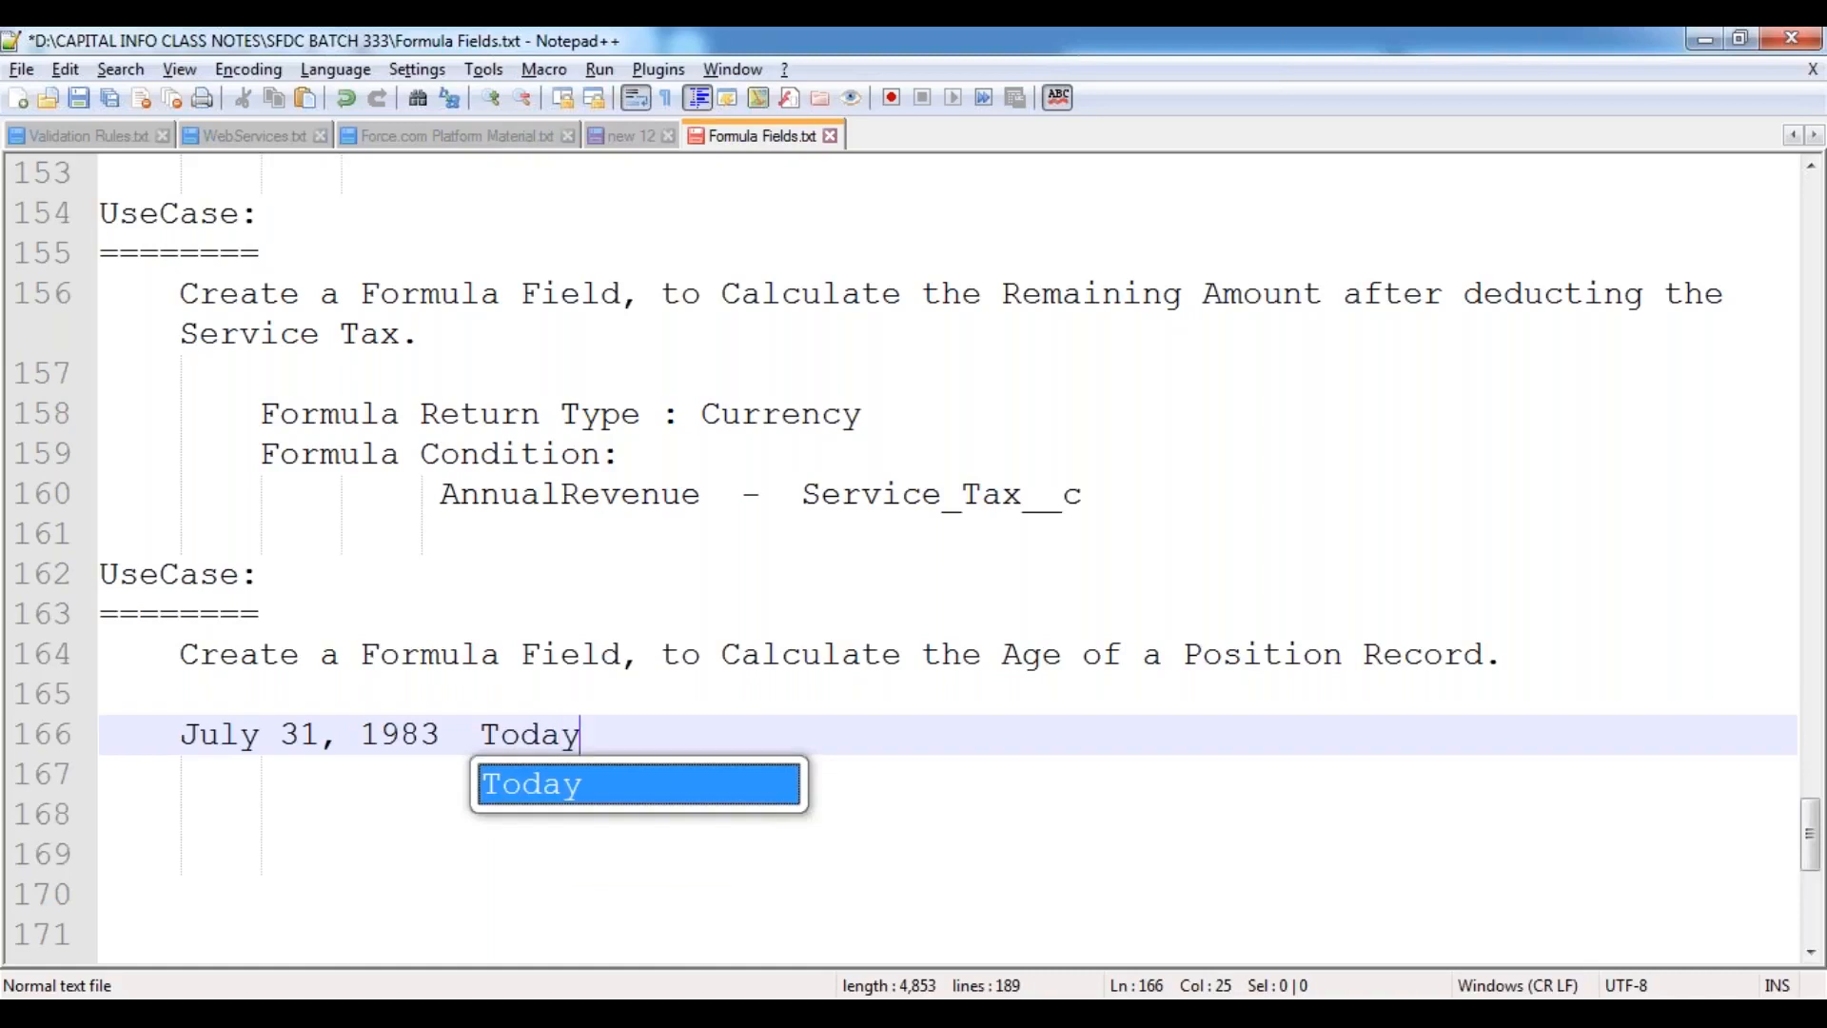
{"action": "type", "text": "()"}
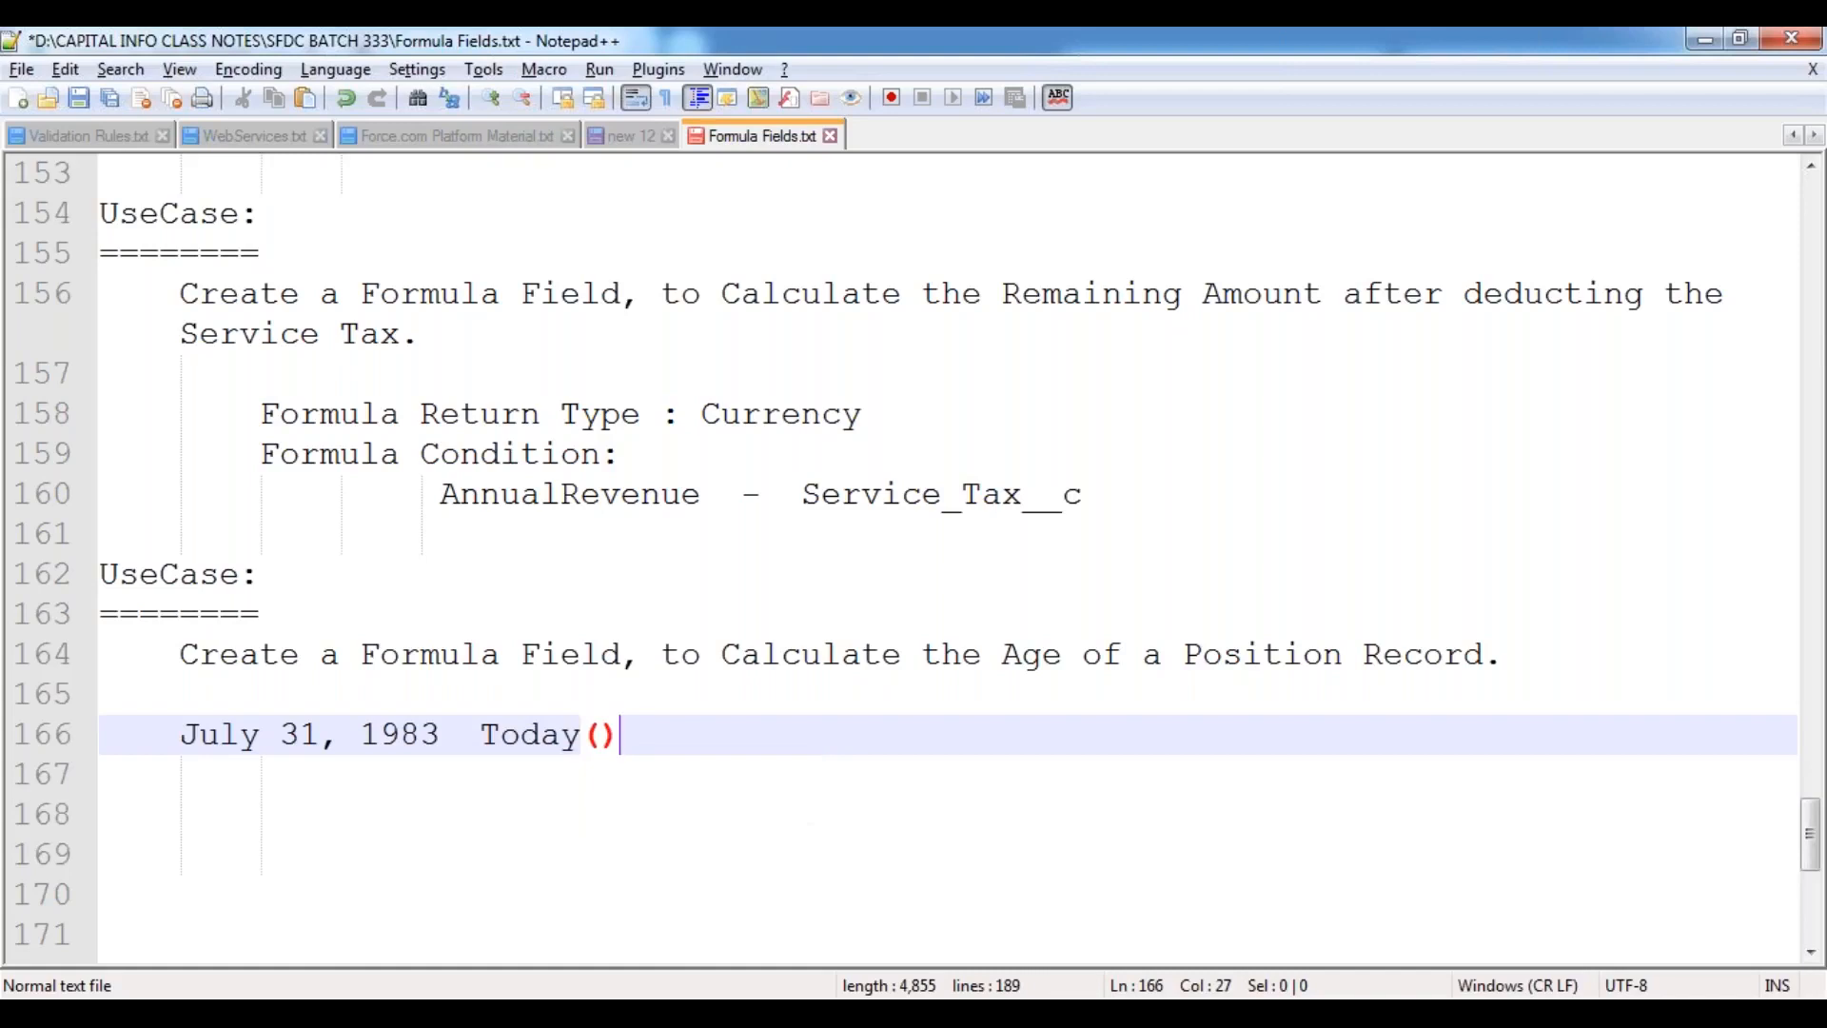
{"action": "key", "text": "shift+Left"}
{"action": "key", "text": "shift+Left"}
{"action": "key", "text": "shift+Left"}
{"action": "key", "text": "shift+Left"}
{"action": "key", "text": "shift+Left"}
{"action": "key", "text": "shift+Left"}
{"action": "key", "text": "shift+Left"}
{"action": "key", "text": "shift+Left"}
{"action": "key", "text": "shift+Right"}
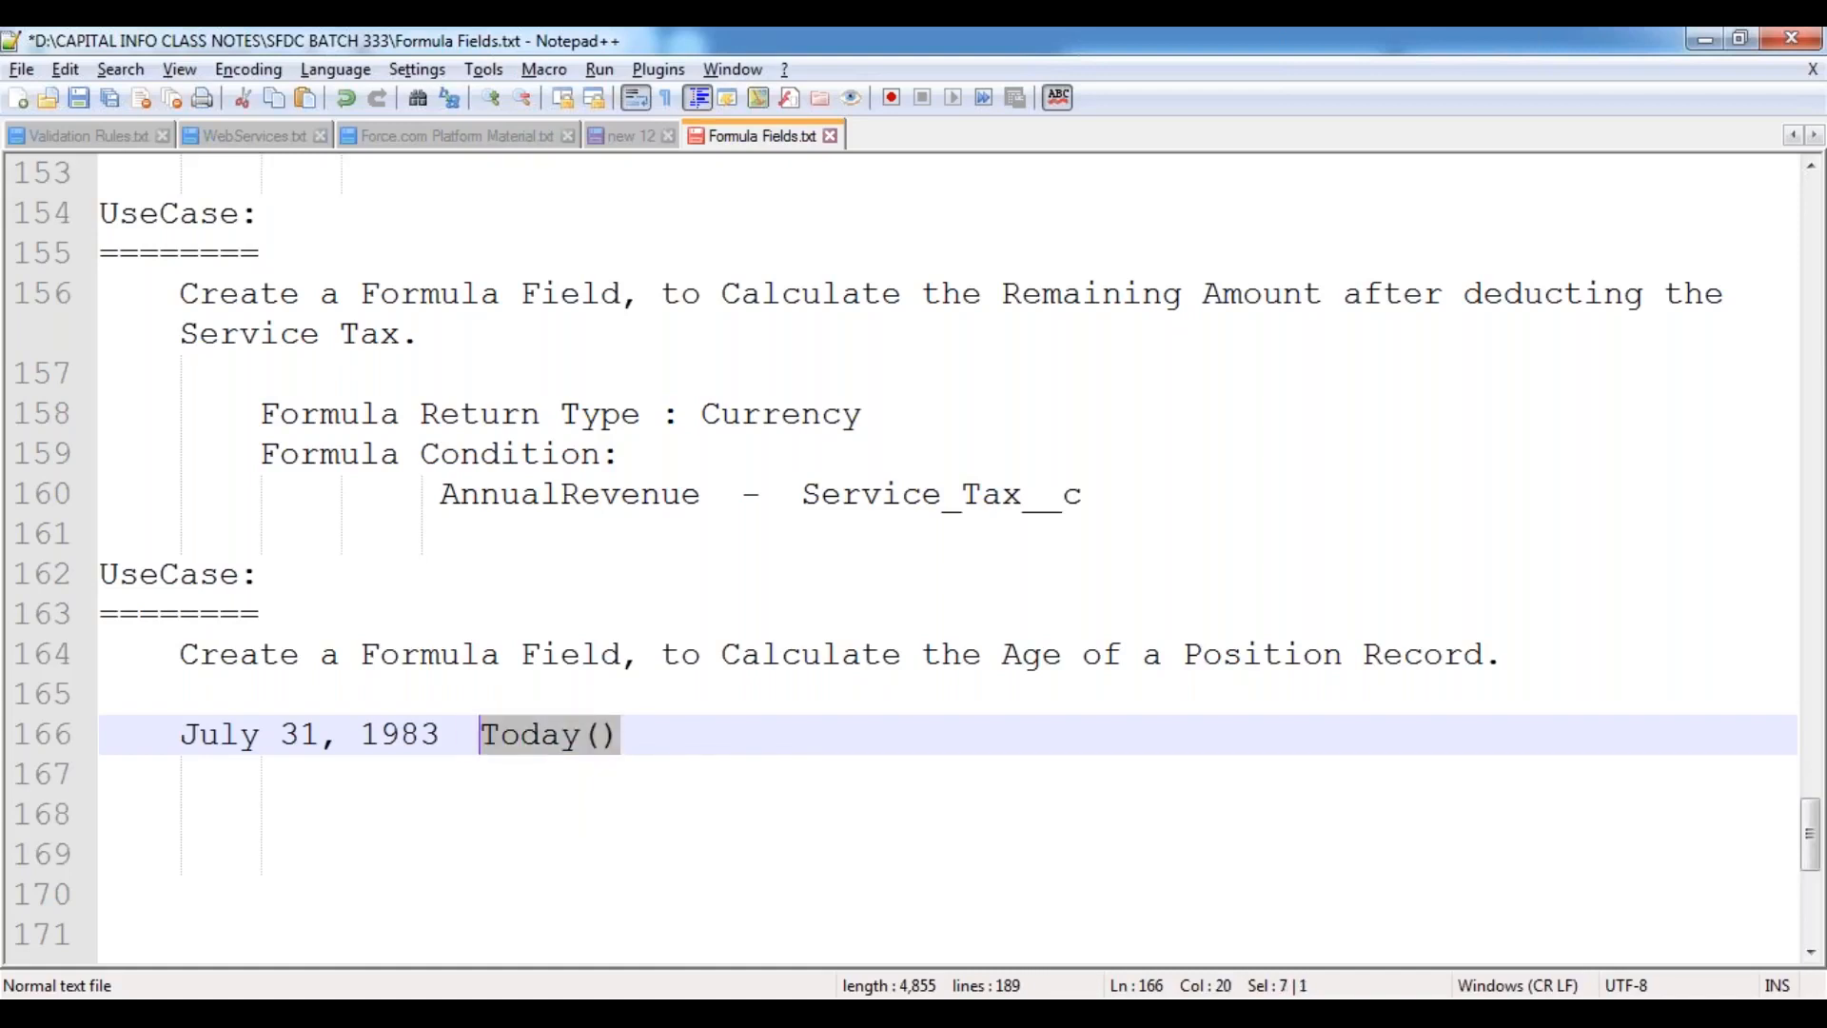
{"action": "key", "text": "Right"}
Step: Continue the expression after Today() with "- DateOfBirth = Age."
{"action": "type", "text": "- "}
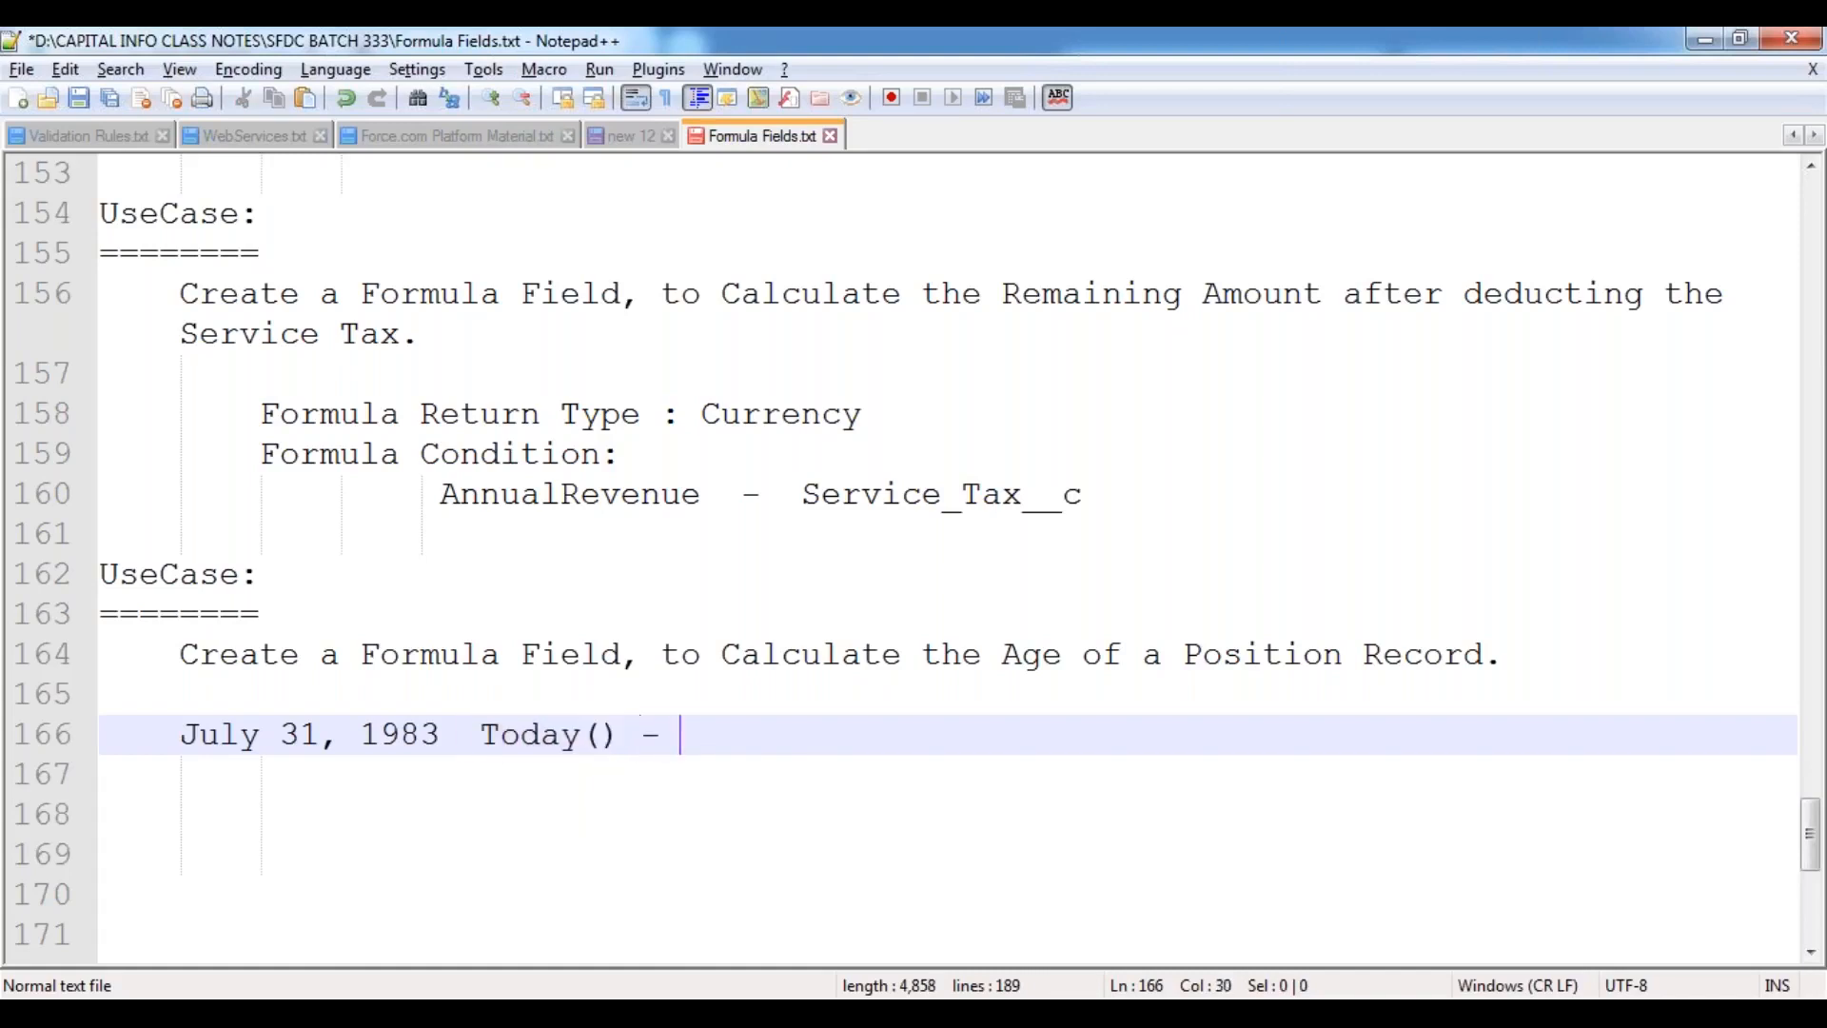
{"action": "type", "text": "Date"}
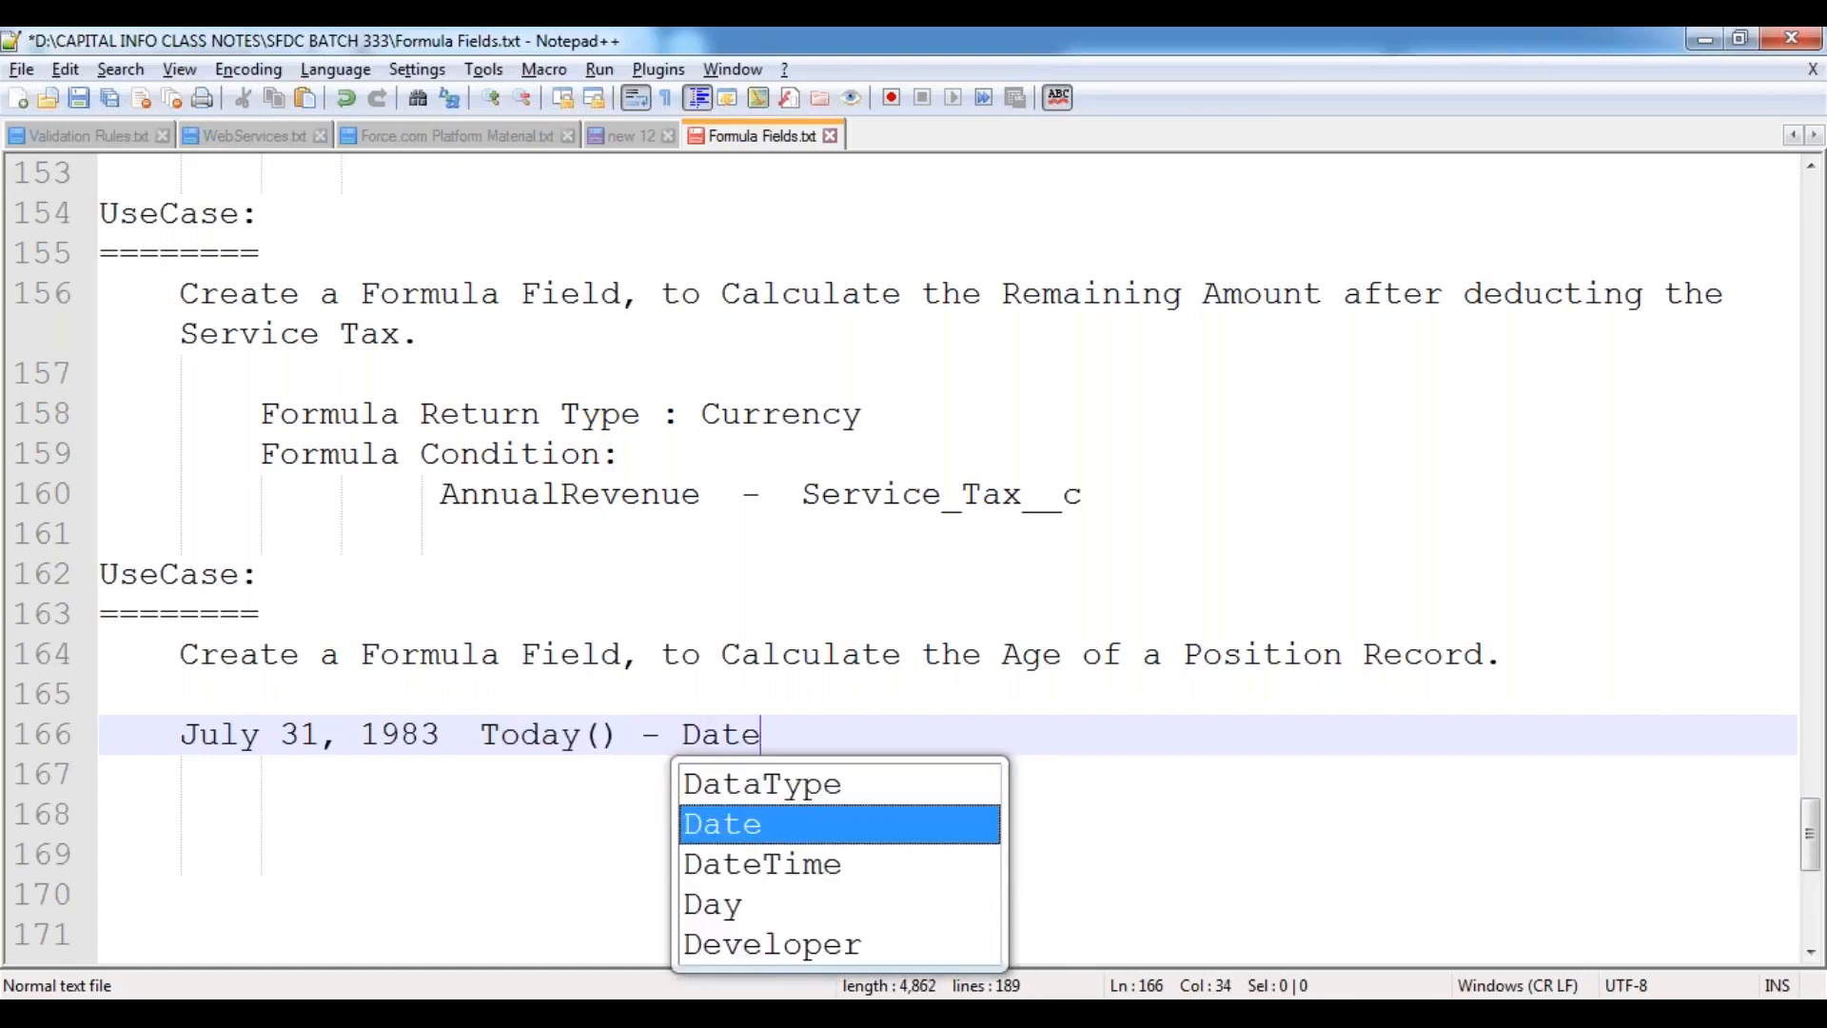
{"action": "type", "text": "OfBirth"}
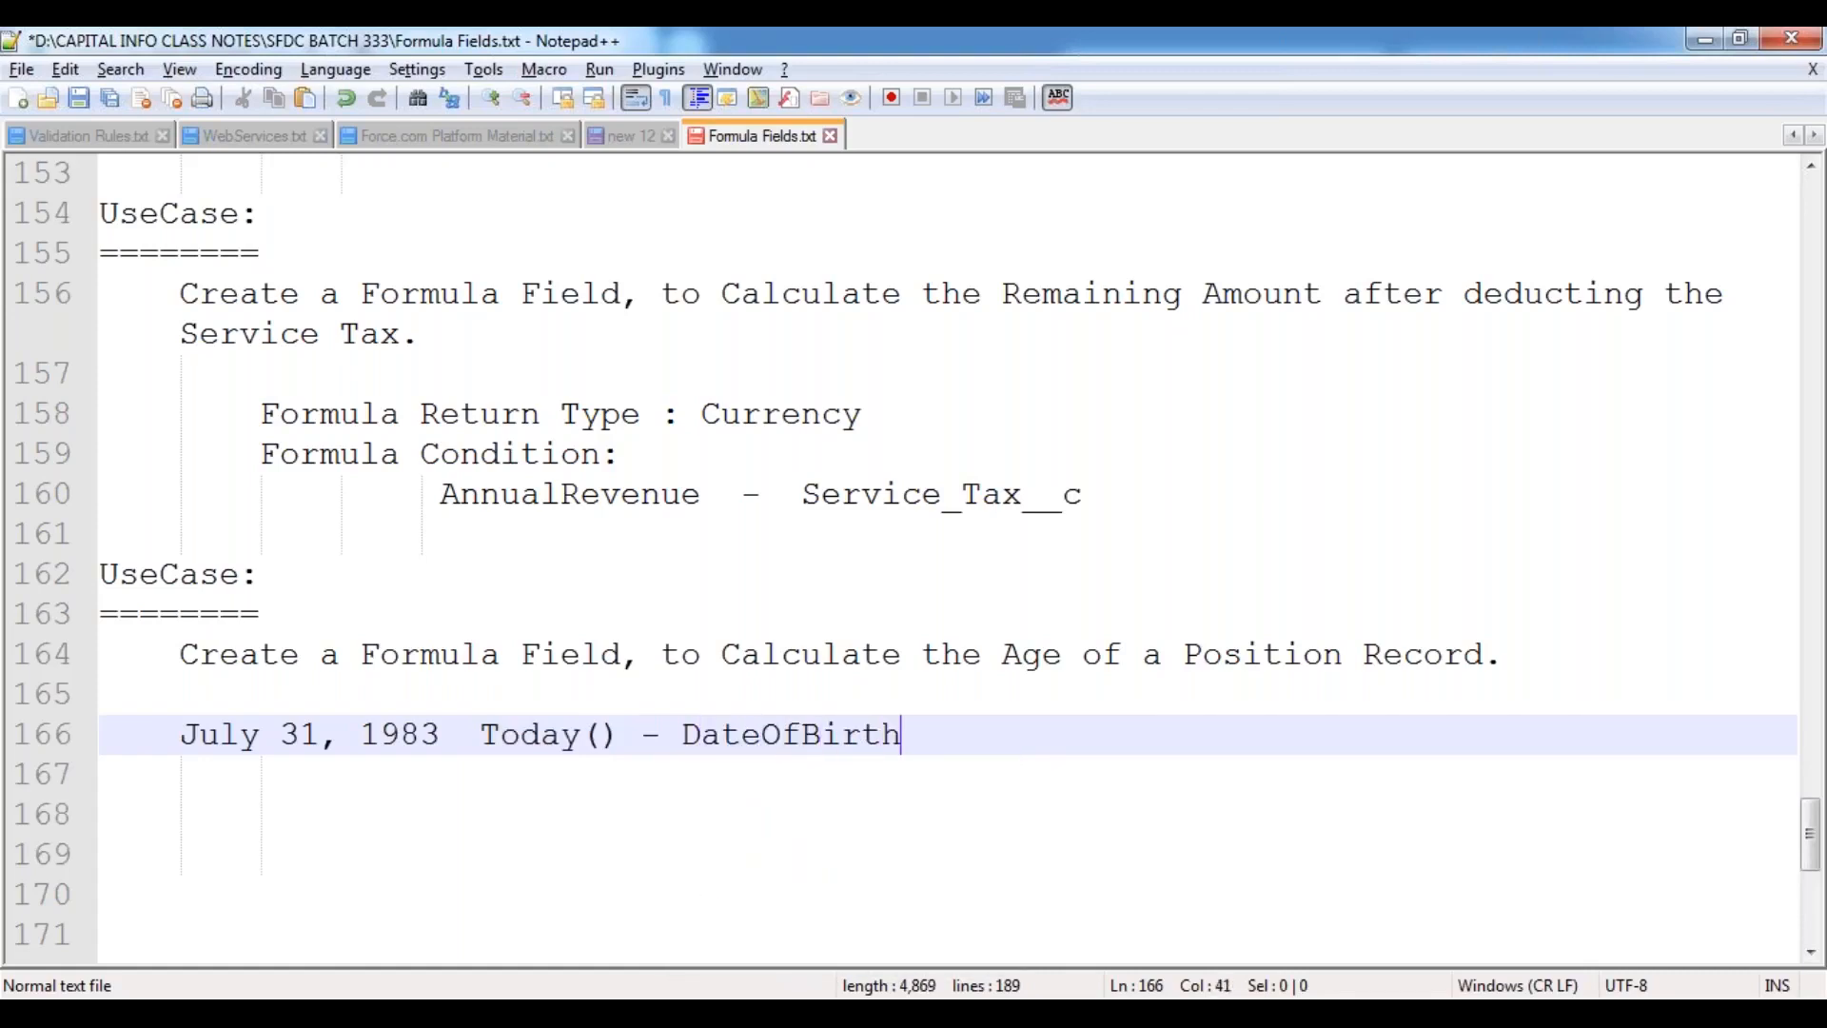
{"action": "type", "text": " = Age."}
Step: Delete the example date of birth in front of Today() on line 166
{"action": "key", "text": "Home"}
{"action": "key", "text": "shift+Right"}
{"action": "key", "text": "shift+Right"}
{"action": "key", "text": "shift+Right"}
{"action": "key", "text": "shift+Right"}
{"action": "key", "text": "shift+Right"}
{"action": "key", "text": "shift+Right"}
{"action": "key", "text": "shift+Right"}
{"action": "key", "text": "shift+Right"}
{"action": "key", "text": "shift+Right"}
{"action": "key", "text": "shift+Right"}
{"action": "key", "text": "shift+Right"}
{"action": "key", "text": "shift+Right"}
{"action": "key", "text": "shift+Right"}
{"action": "key", "text": "shift+Right"}
{"action": "key", "text": "shift+Right"}
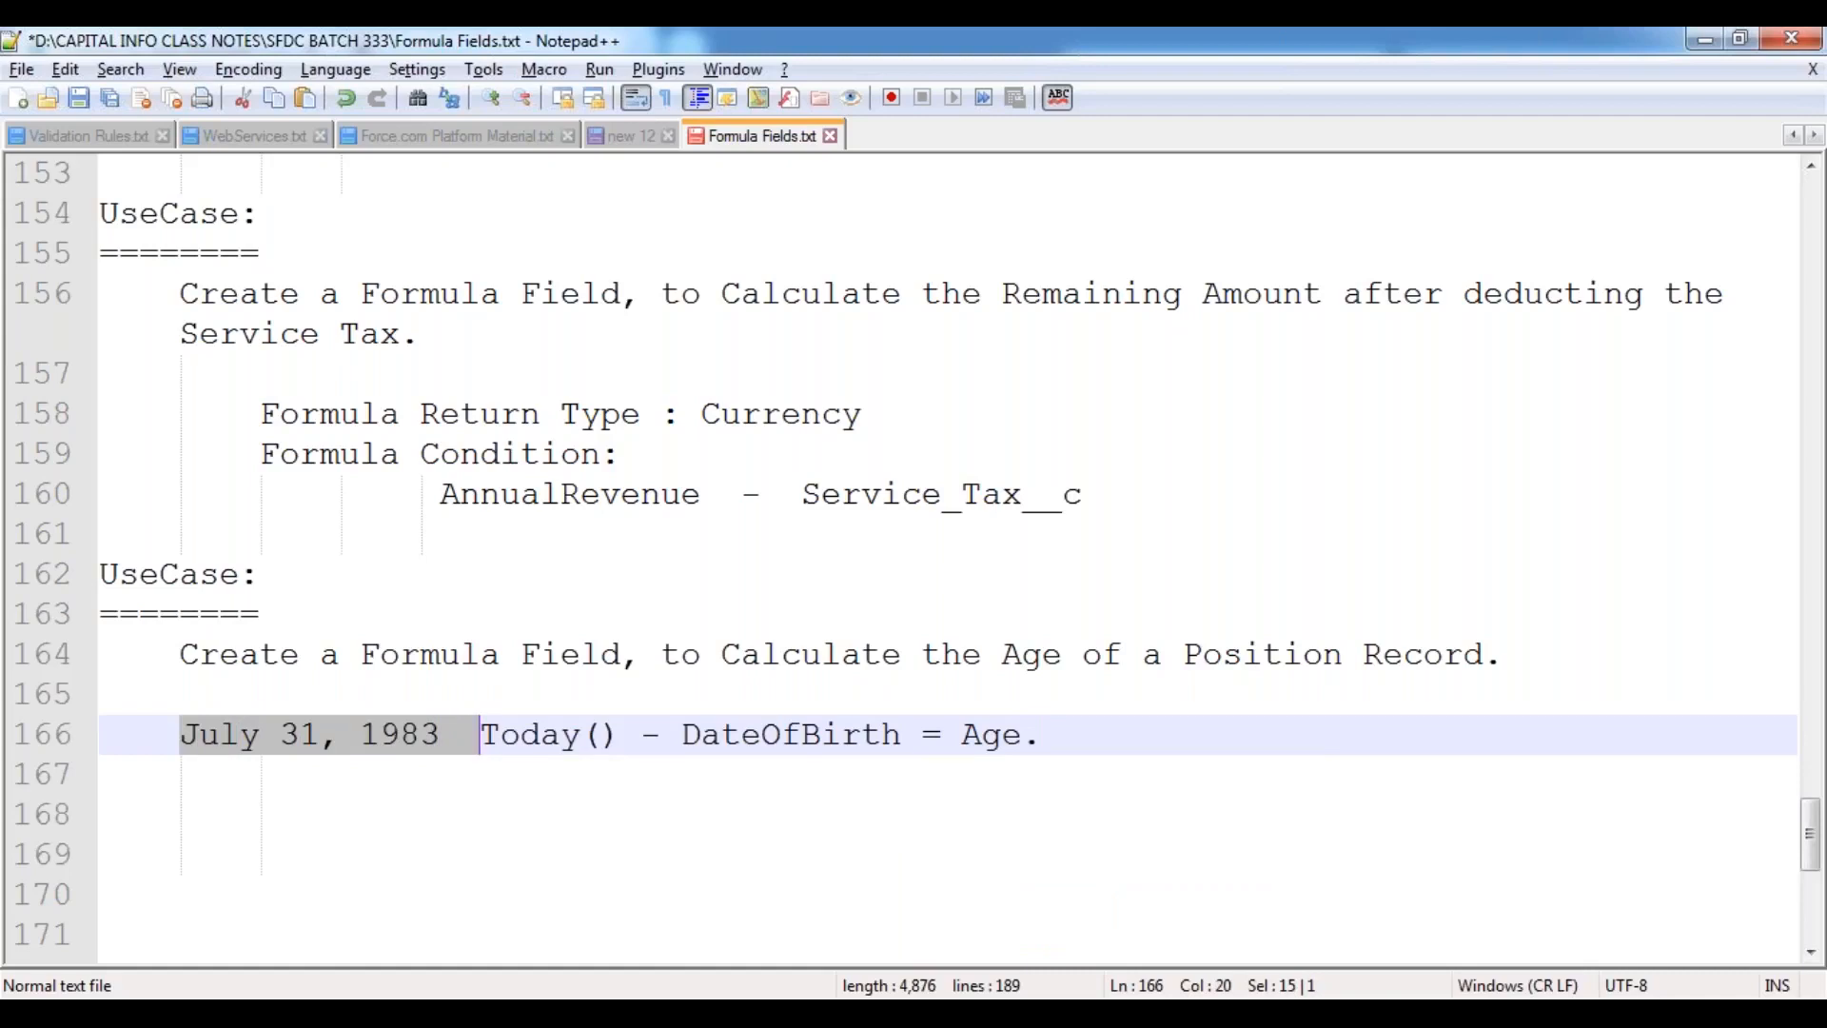
{"action": "key", "text": "Delete"}
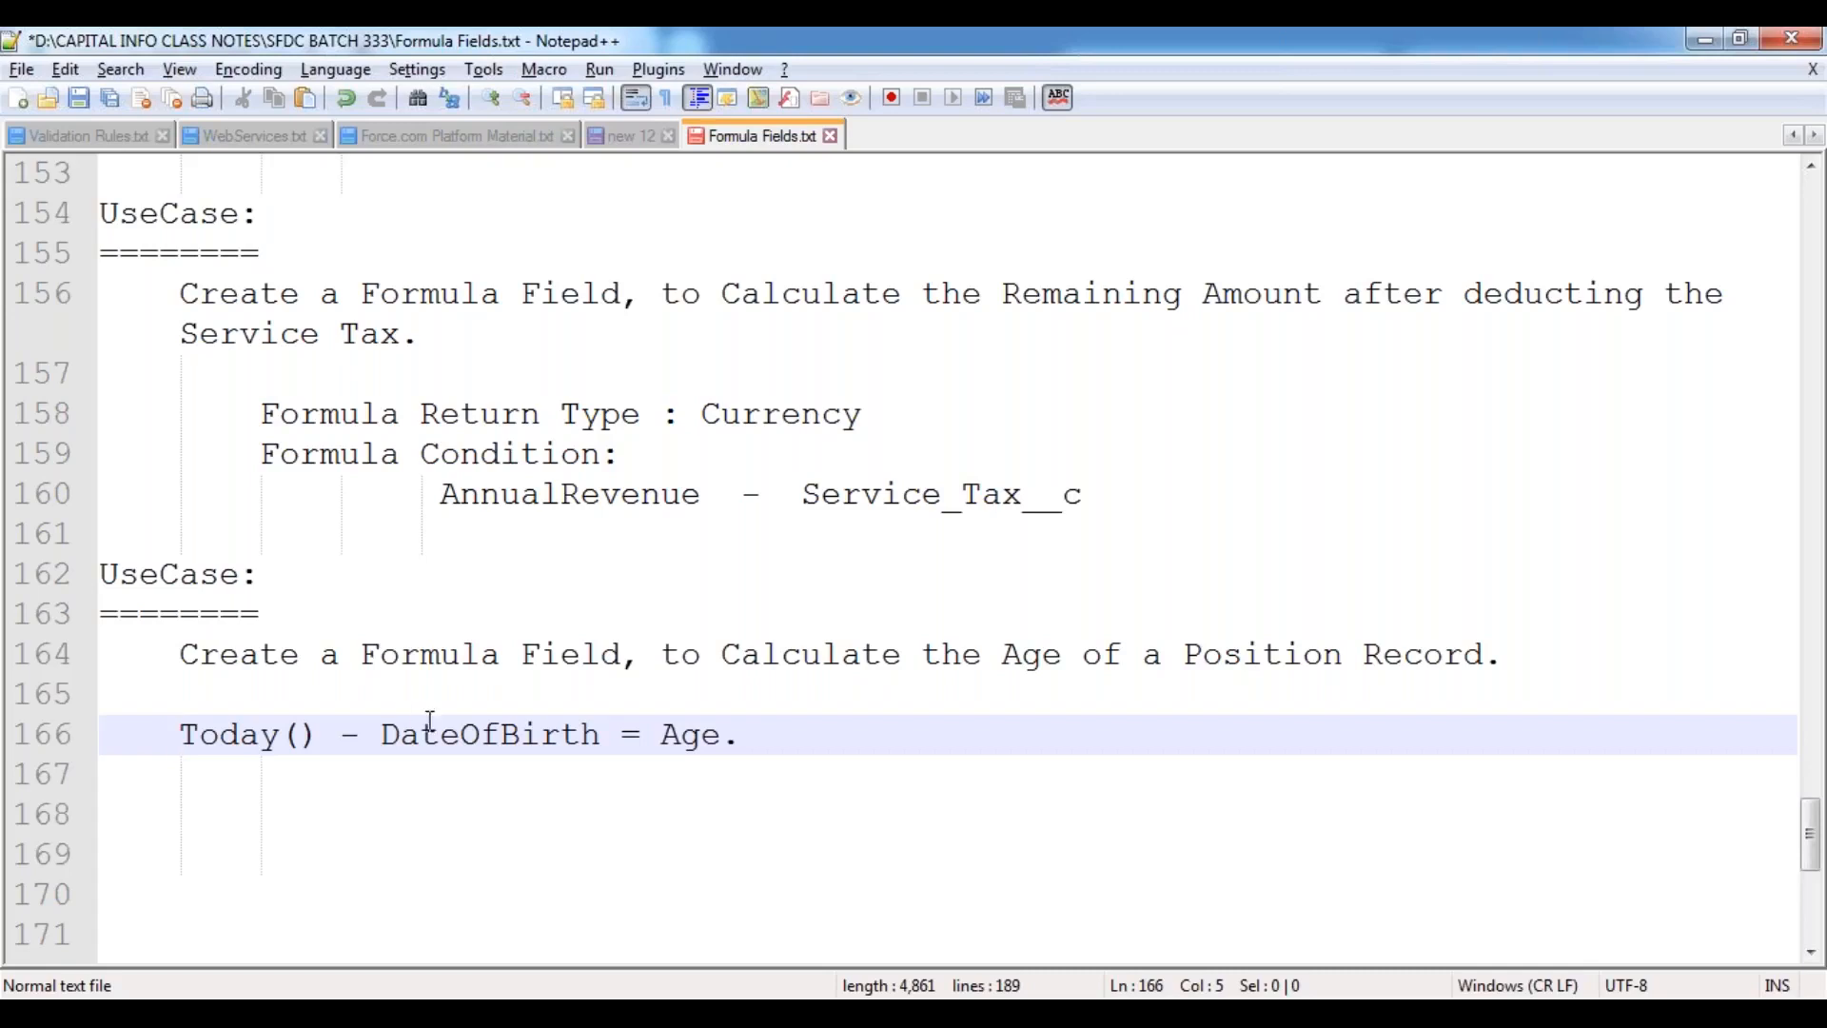
Step: Replace DateOfBirth in the expression on line 166 with Open_Date__C
{"action": "double_click", "coordinate": [484, 748]}
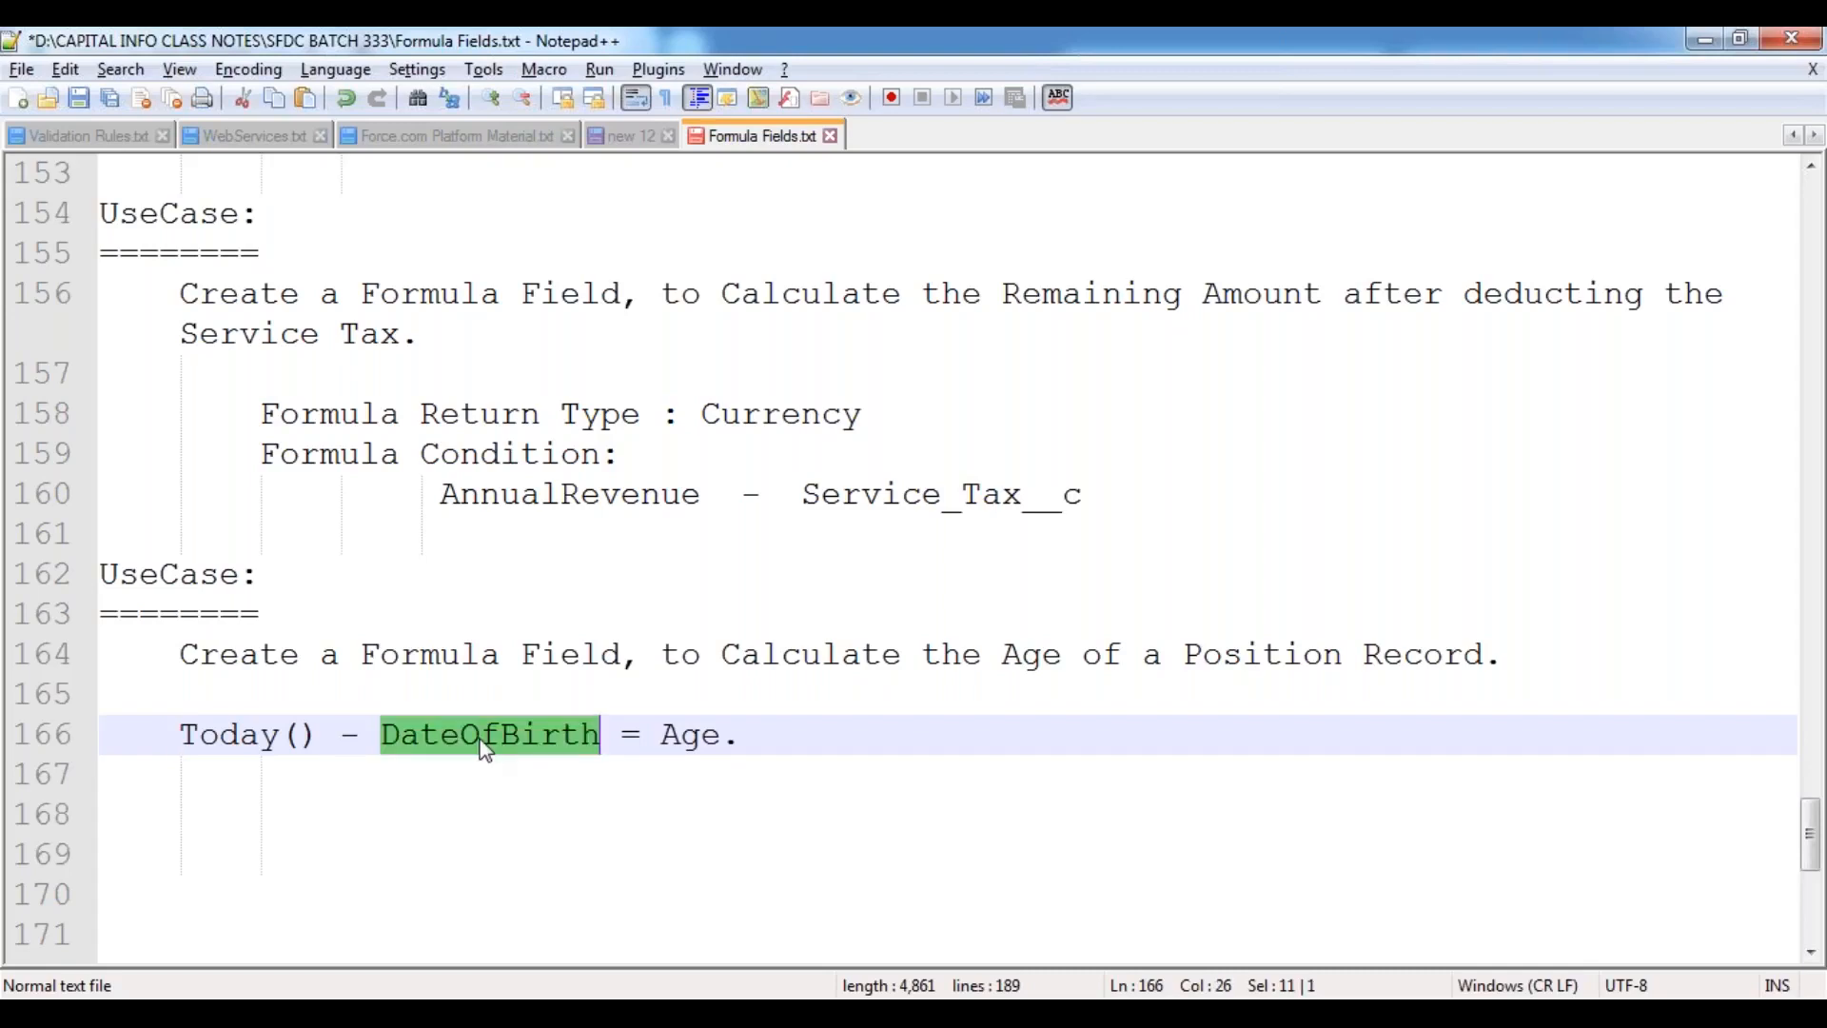
{"action": "type", "text": "Open"}
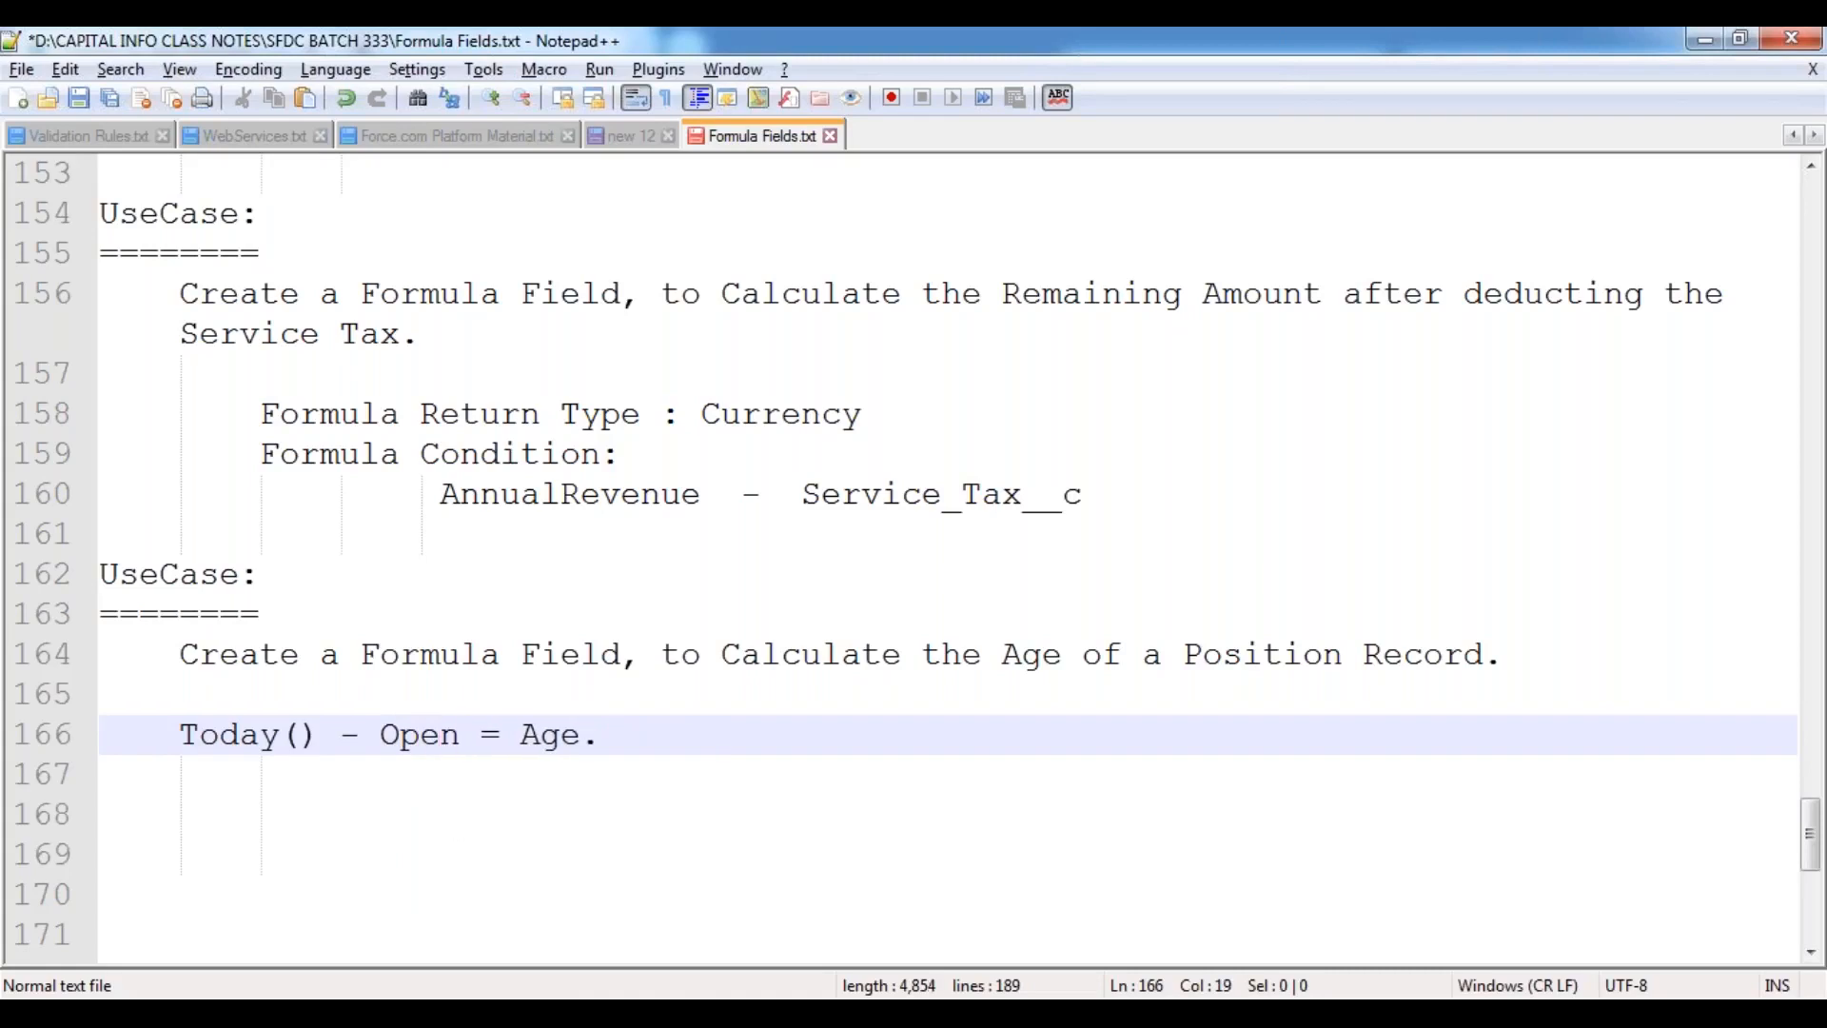
{"action": "type", "text": "_Dt"}
{"action": "key", "text": "BackSpace"}
{"action": "key", "text": "BackSpace"}
{"action": "type", "text": "a"}
{"action": "key", "text": "BackSpace"}
{"action": "type", "text": "Date__C"}
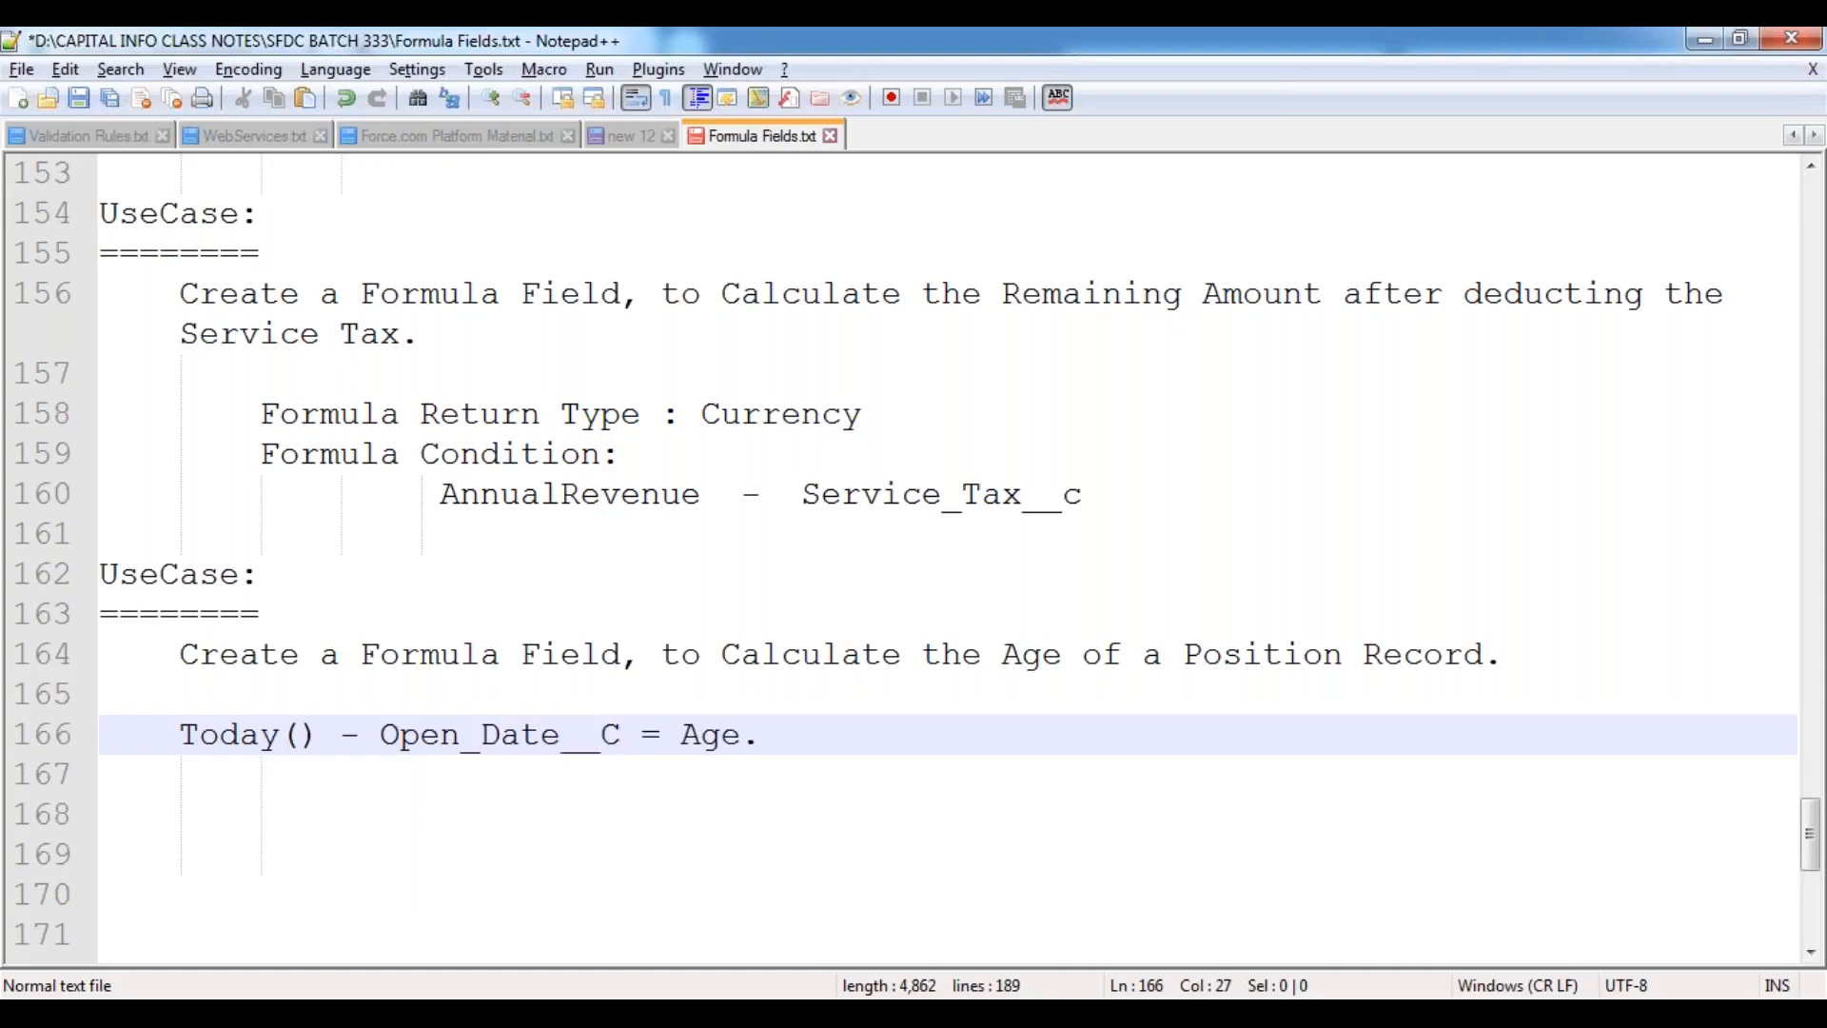
Step: Add "(Number)" after "Age." at the end of line 166
{"action": "key", "text": "Right"}
{"action": "key", "text": "End"}
{"action": "type", "text": "(Number)"}
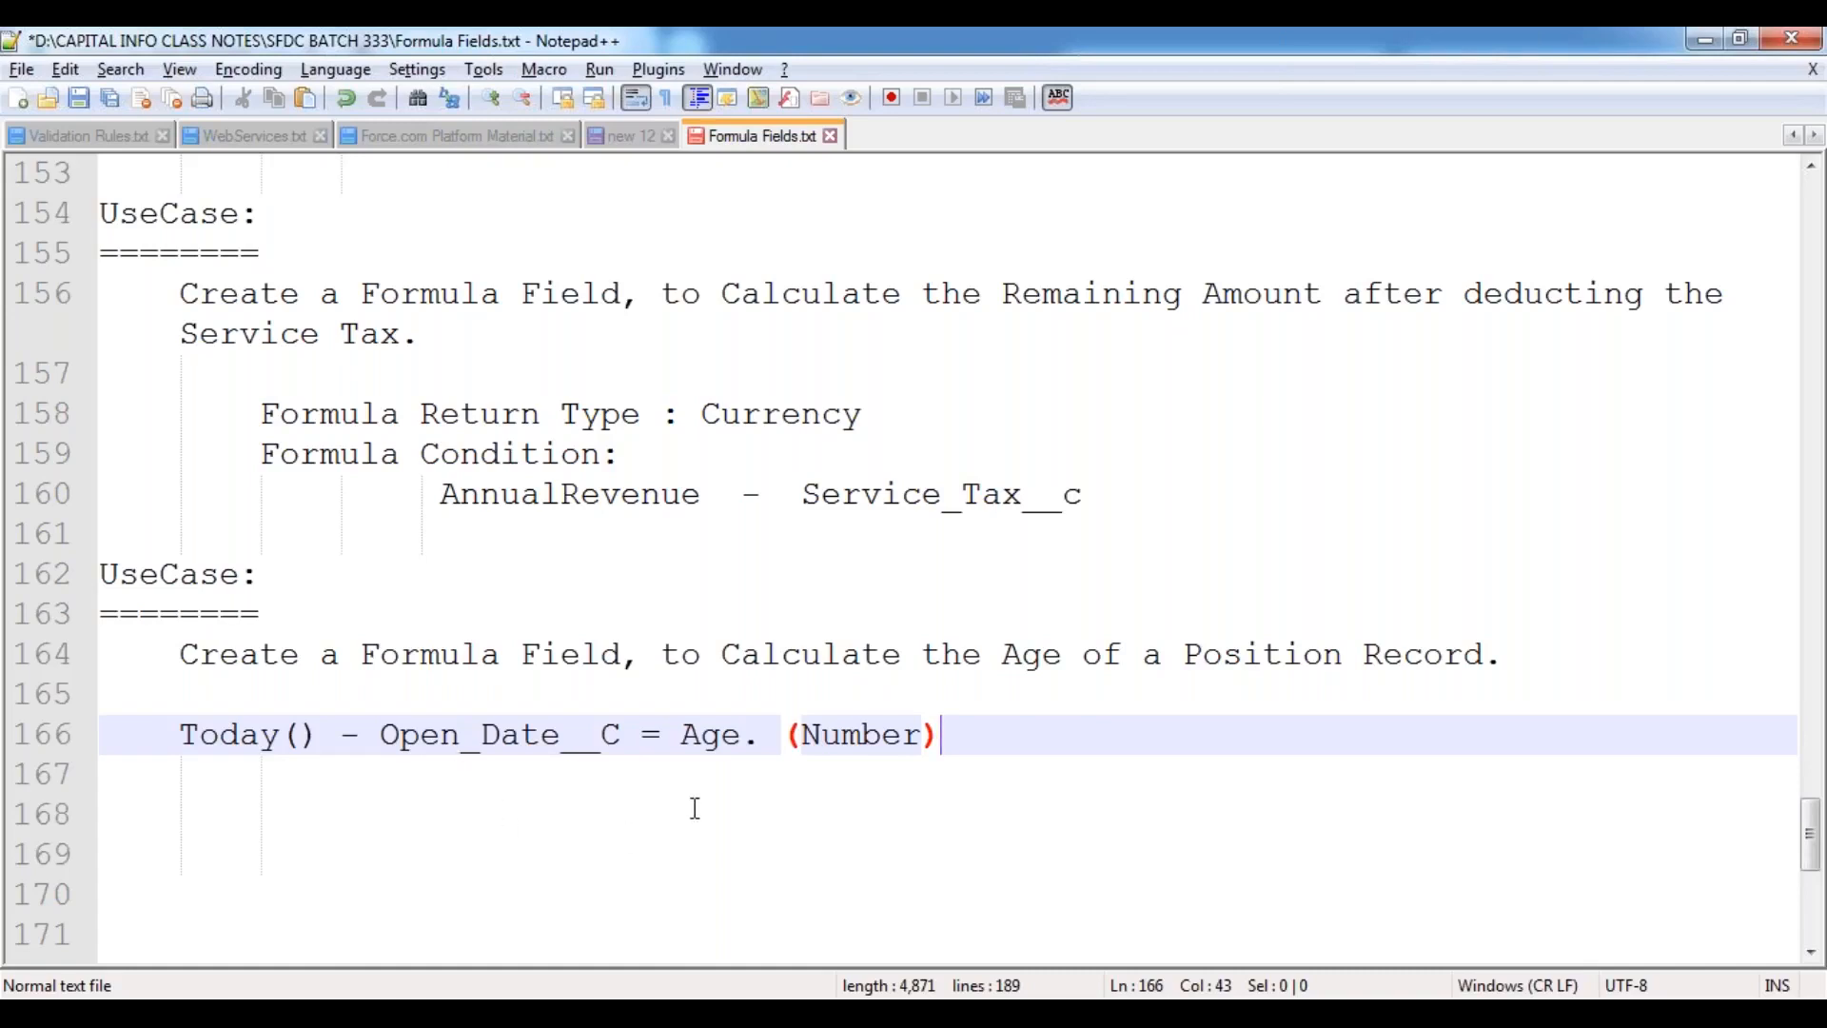
{"action": "double_click", "coordinate": [876, 740]}
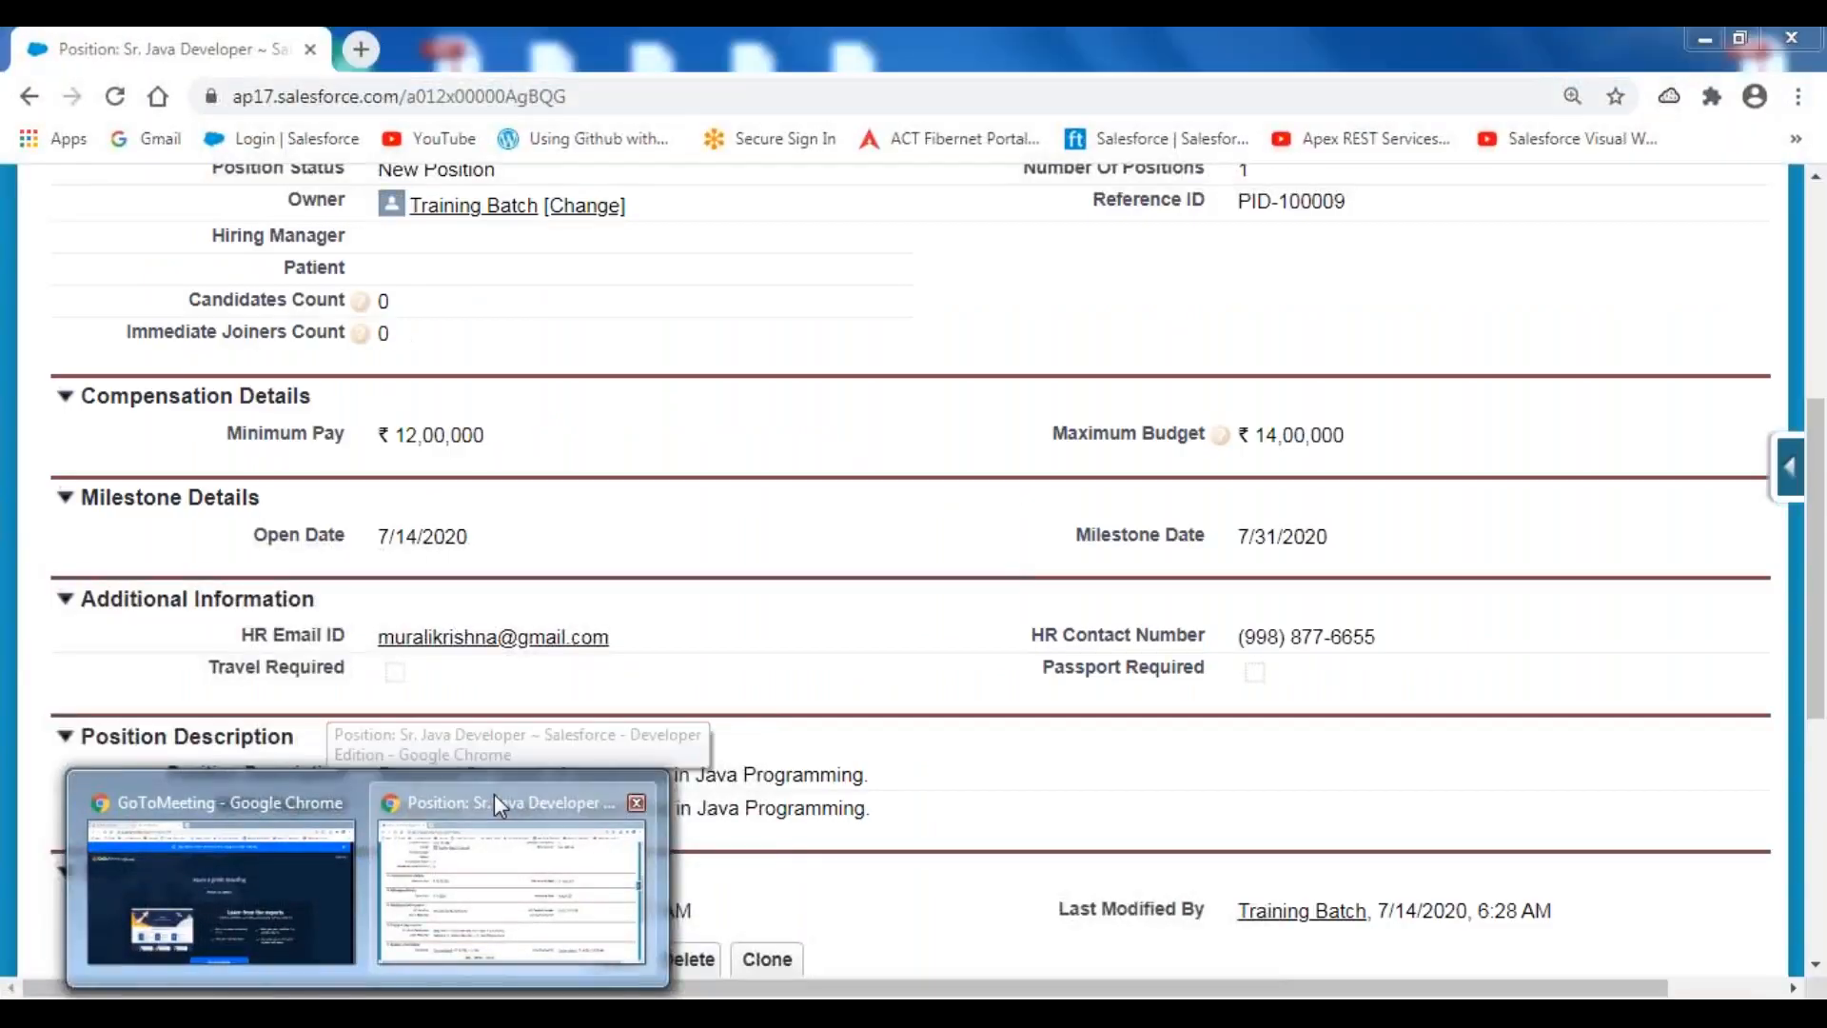
Step: Switch to the Sr. Java Developer position record in Chrome and start creating a new custom field on the Position object
{"action": "left_click", "coordinate": [494, 793]}
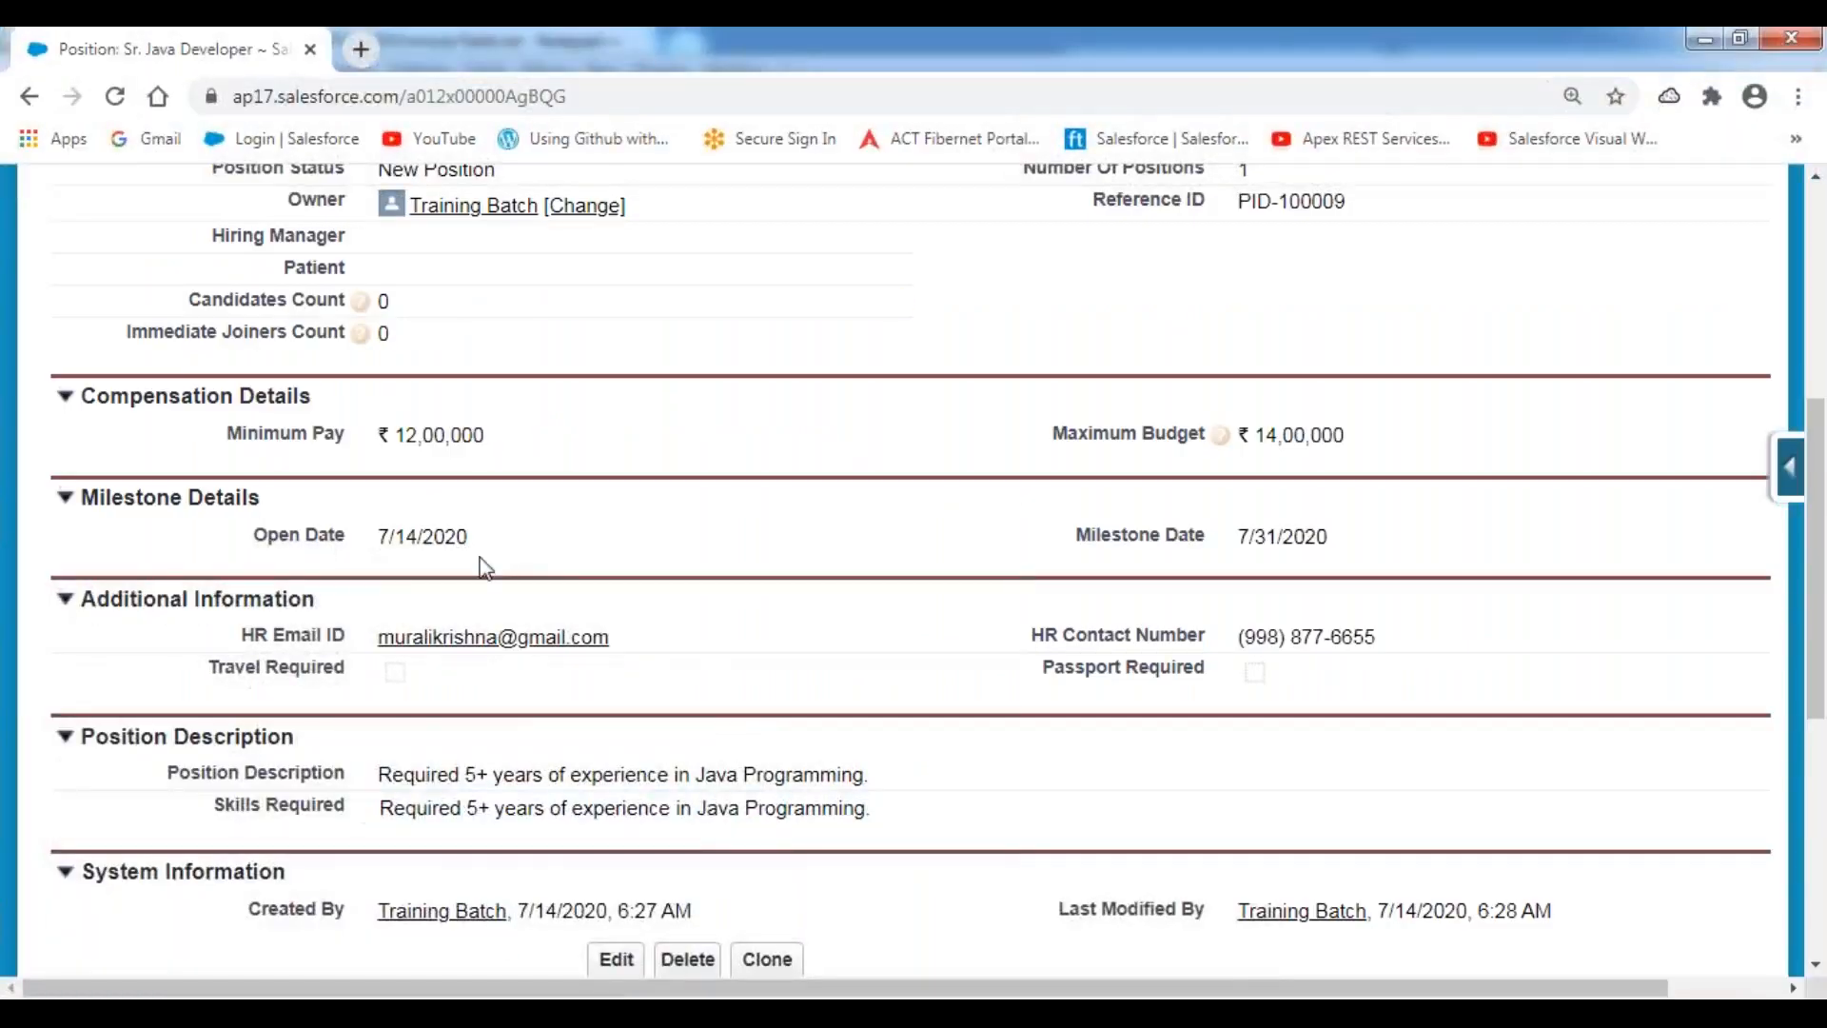
{"action": "scroll", "coordinate": [647, 376], "scroll_direction": "up", "scroll_amount": 2}
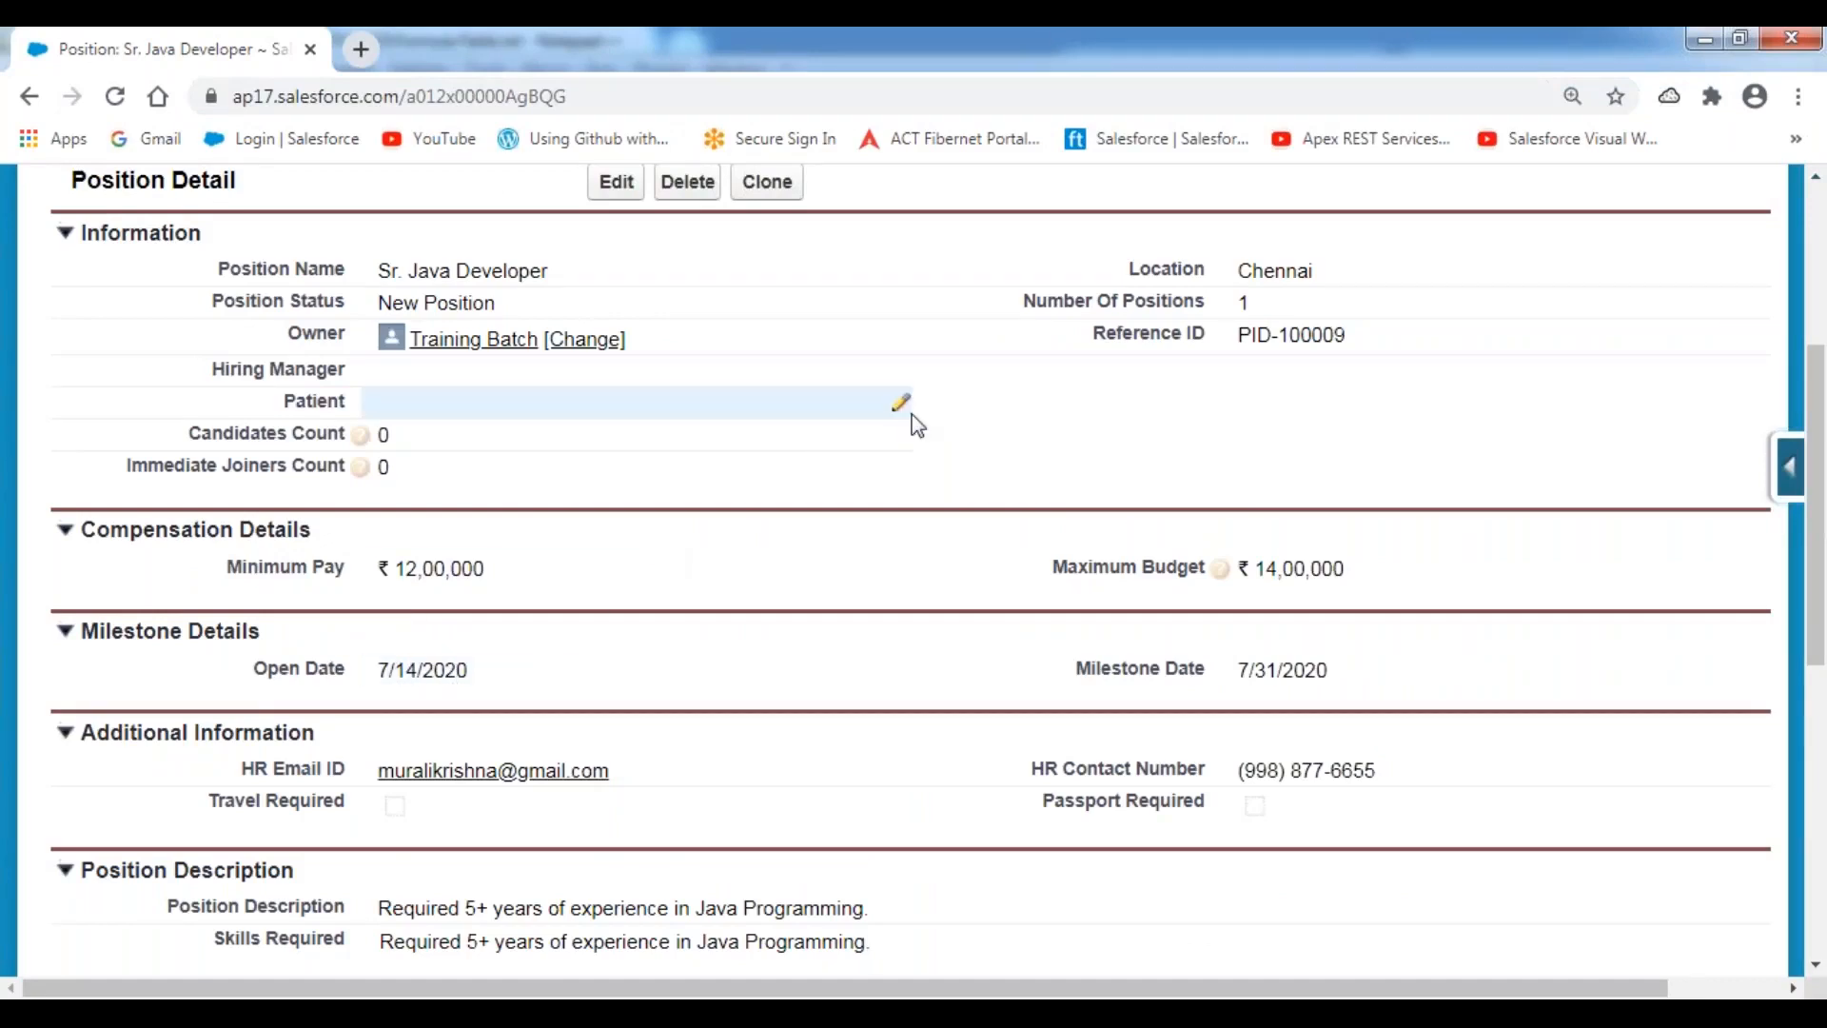
{"action": "scroll", "coordinate": [913, 419], "scroll_direction": "up", "scroll_amount": 4}
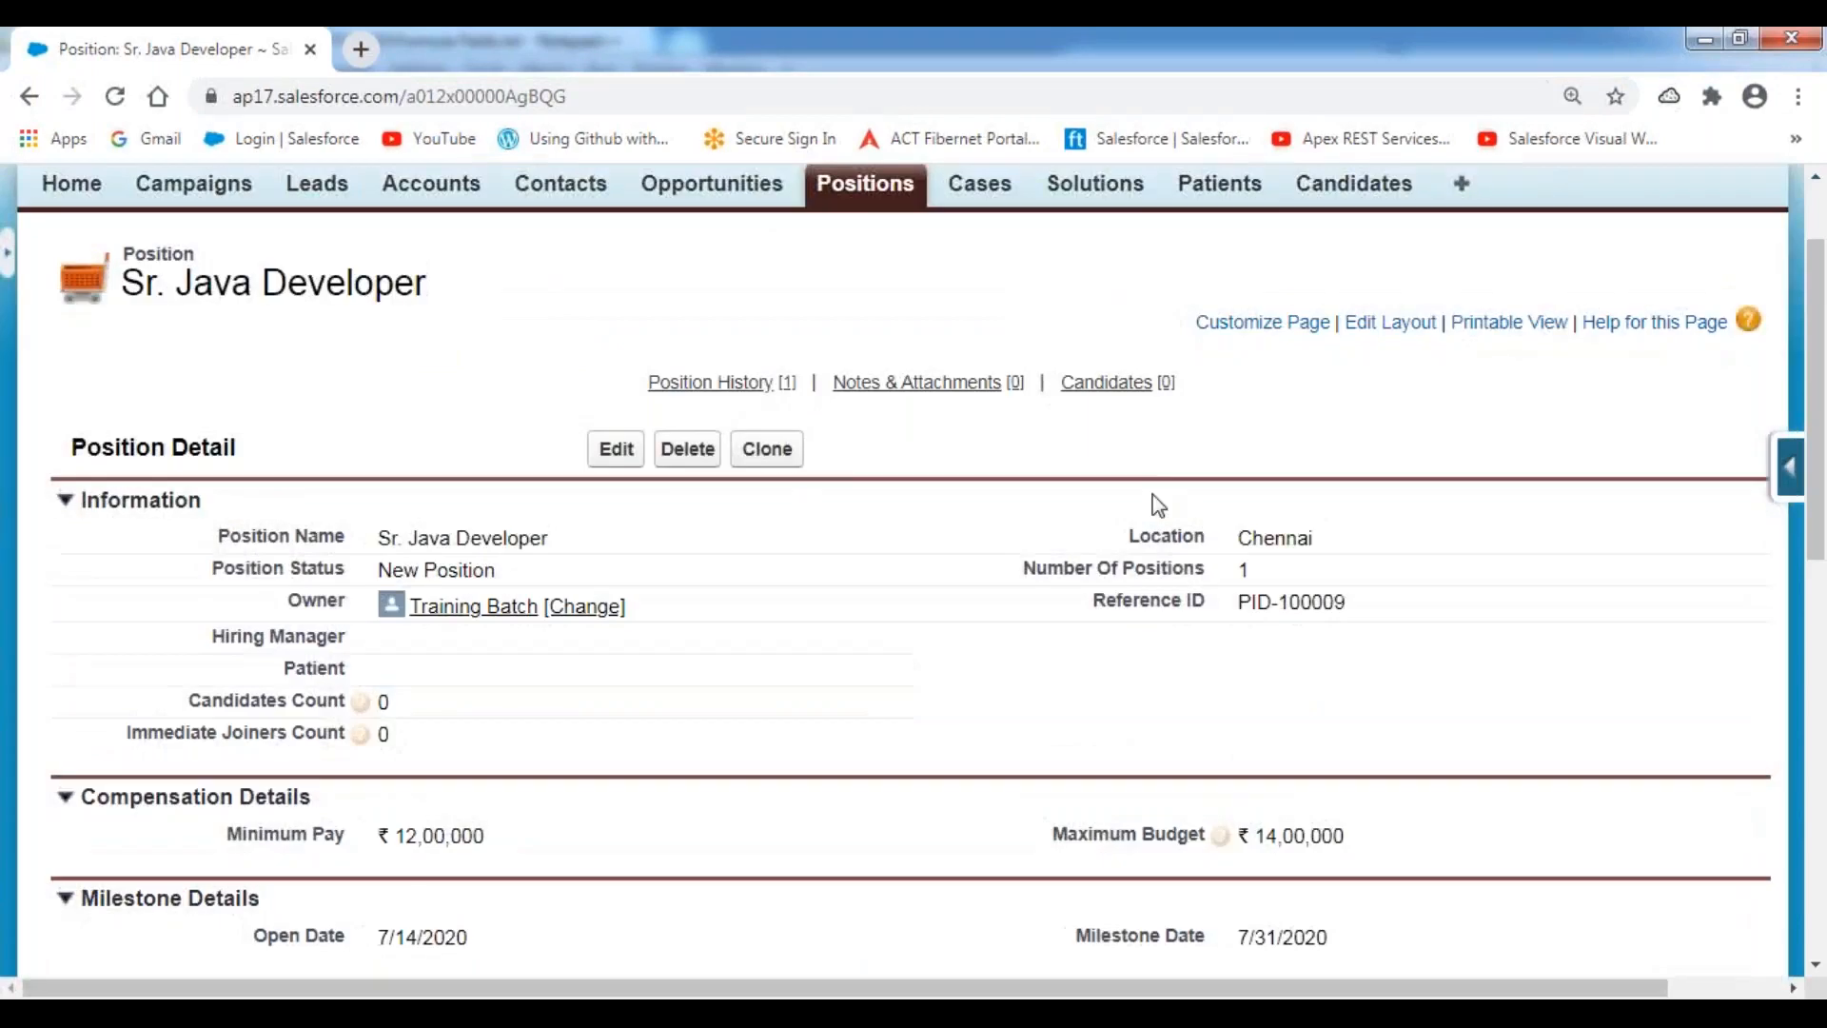
{"action": "left_click", "coordinate": [1788, 467]}
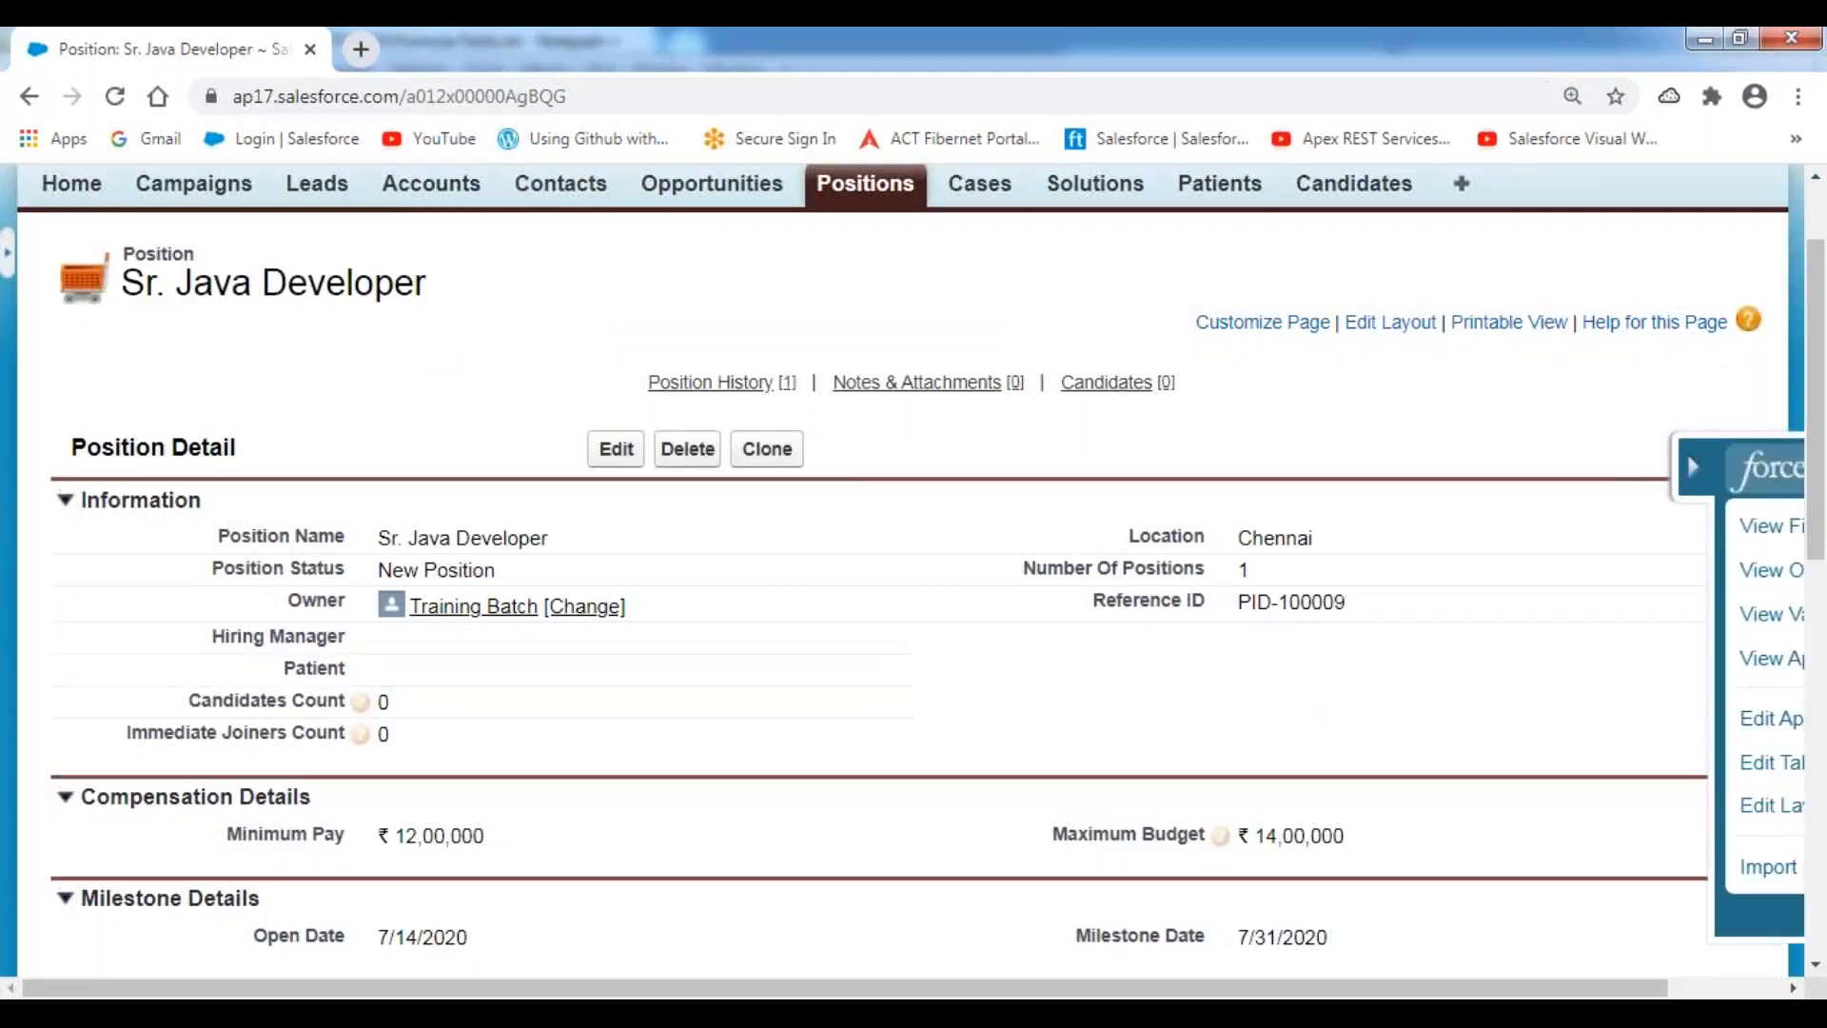
{"action": "mouse_move", "coordinate": [1517, 542]}
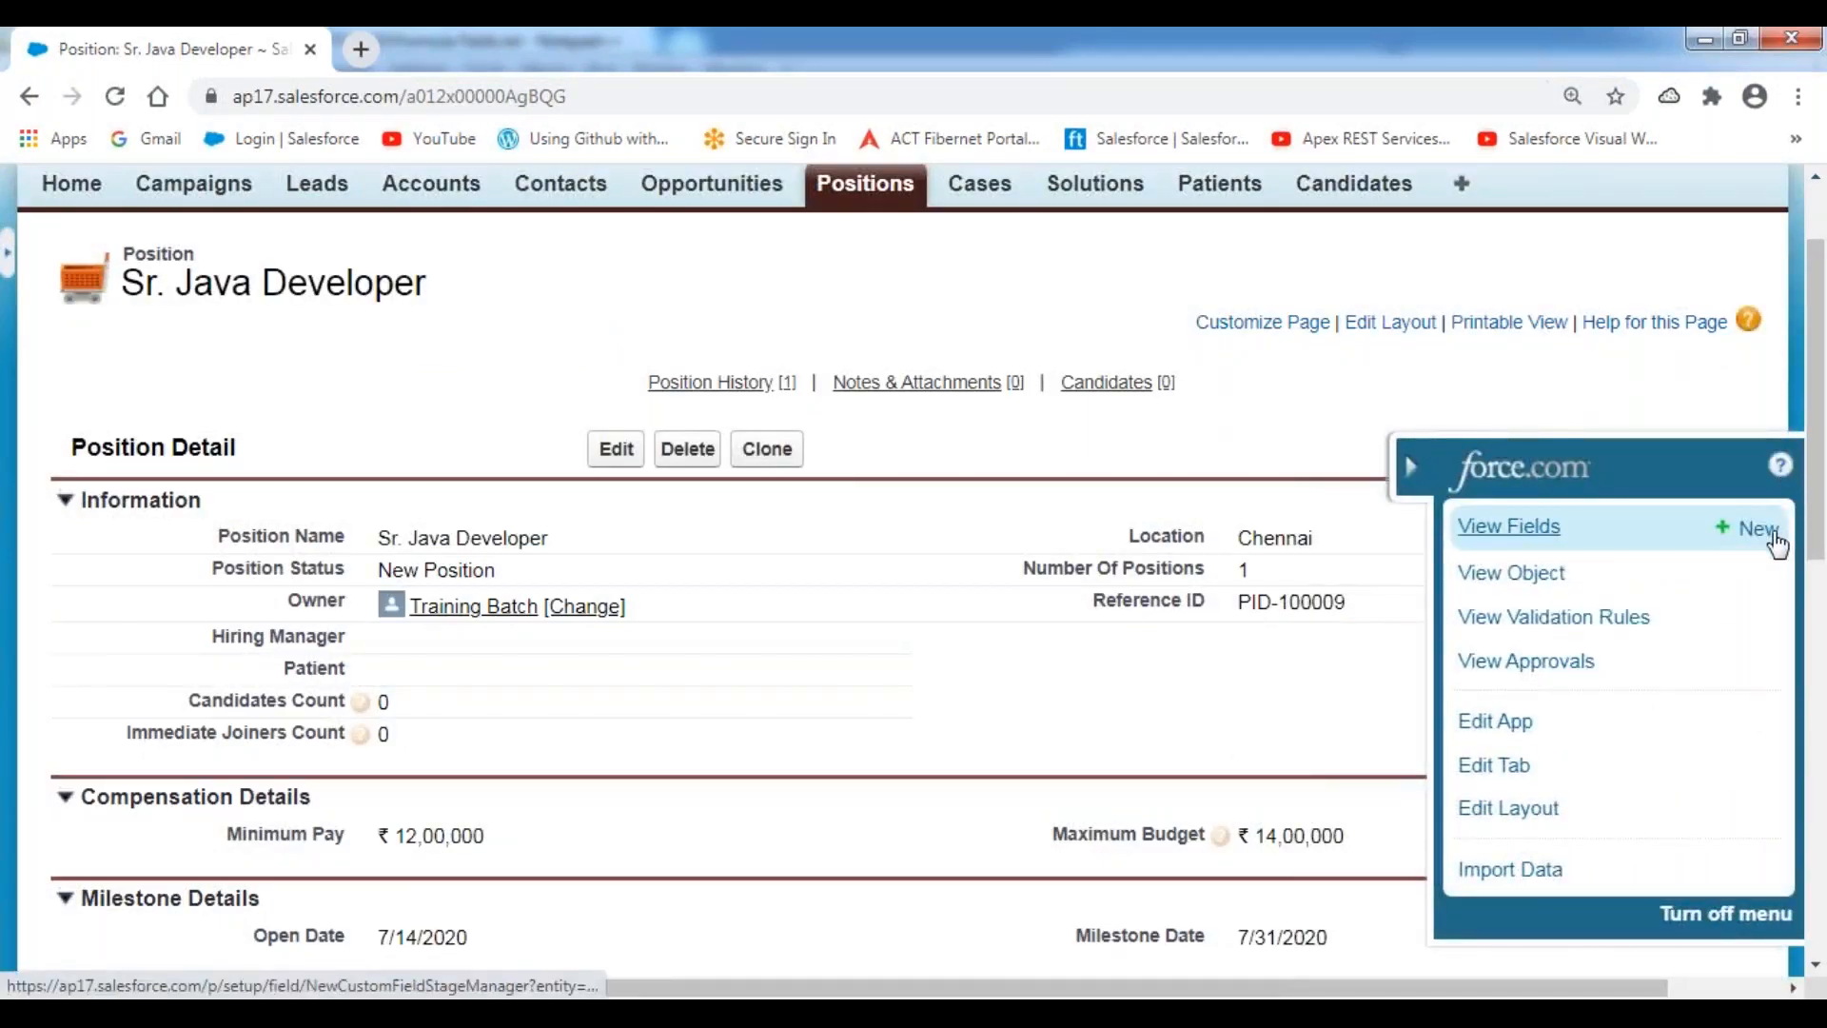
{"action": "left_click", "coordinate": [1747, 528]}
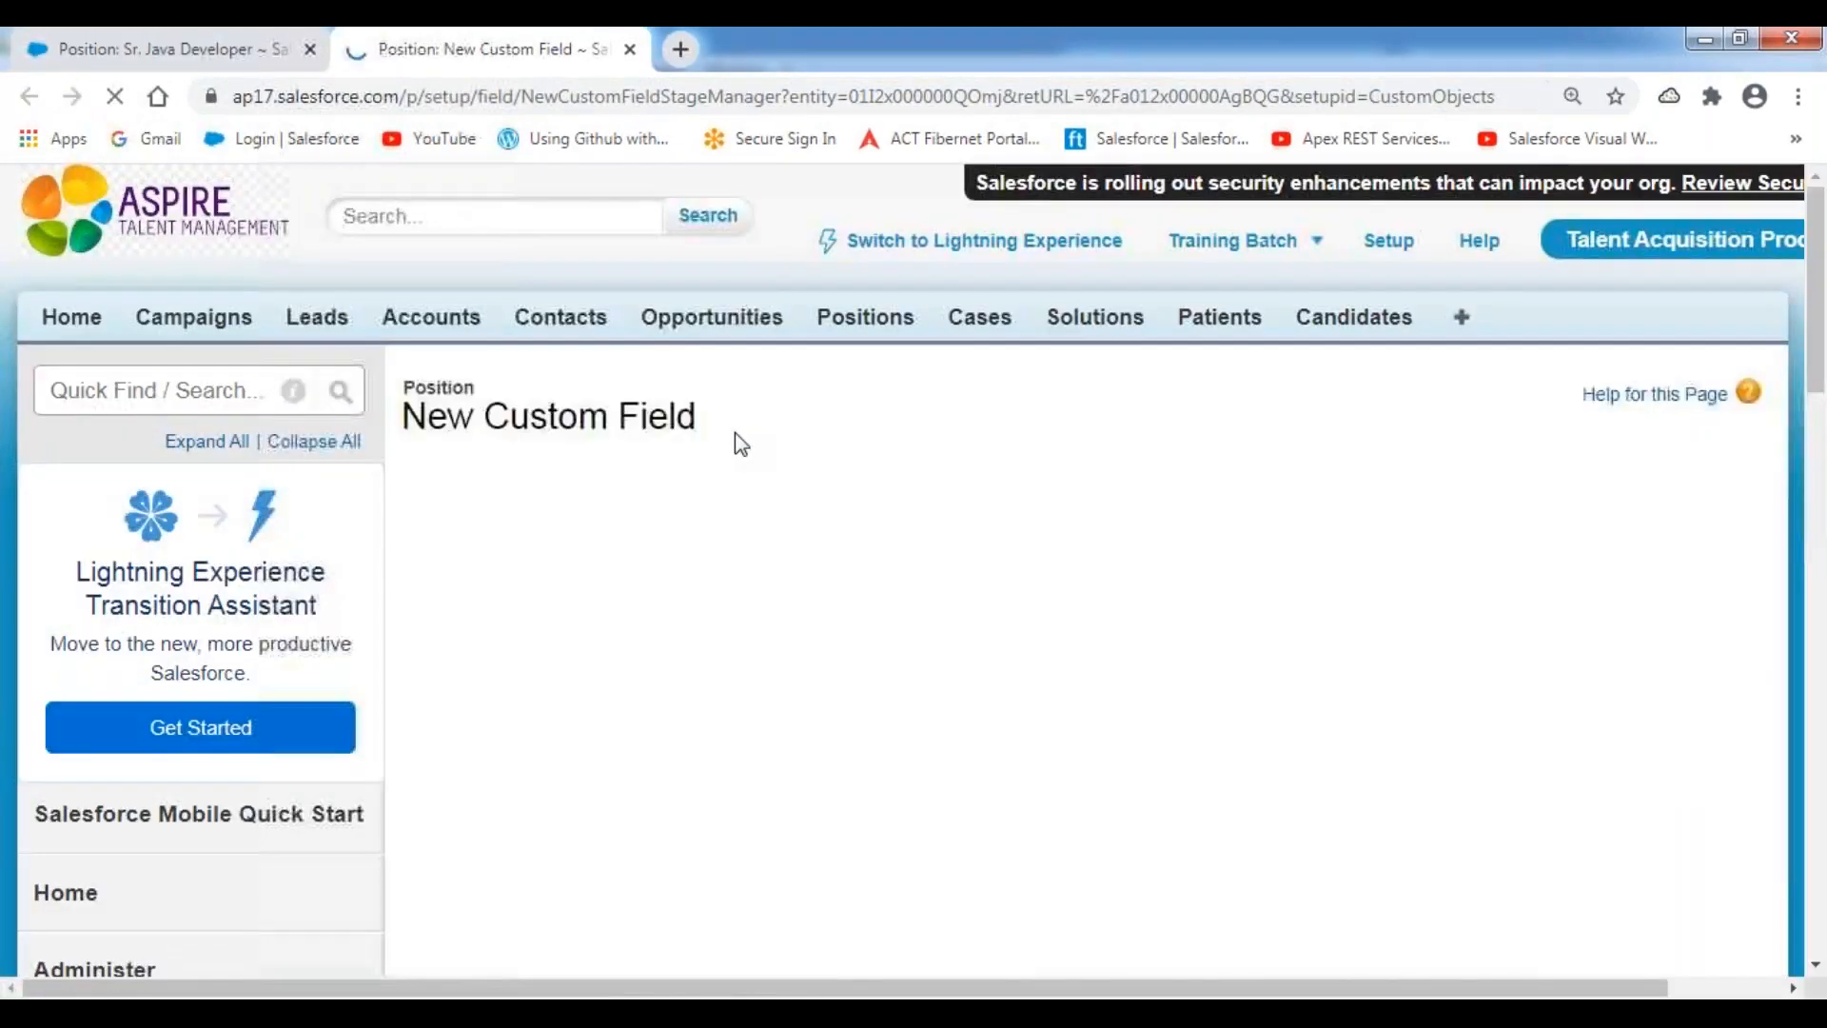
Step: Choose Formula as the new field's data type and continue to the output type settings
{"action": "scroll", "coordinate": [736, 434], "scroll_direction": "down", "scroll_amount": 5}
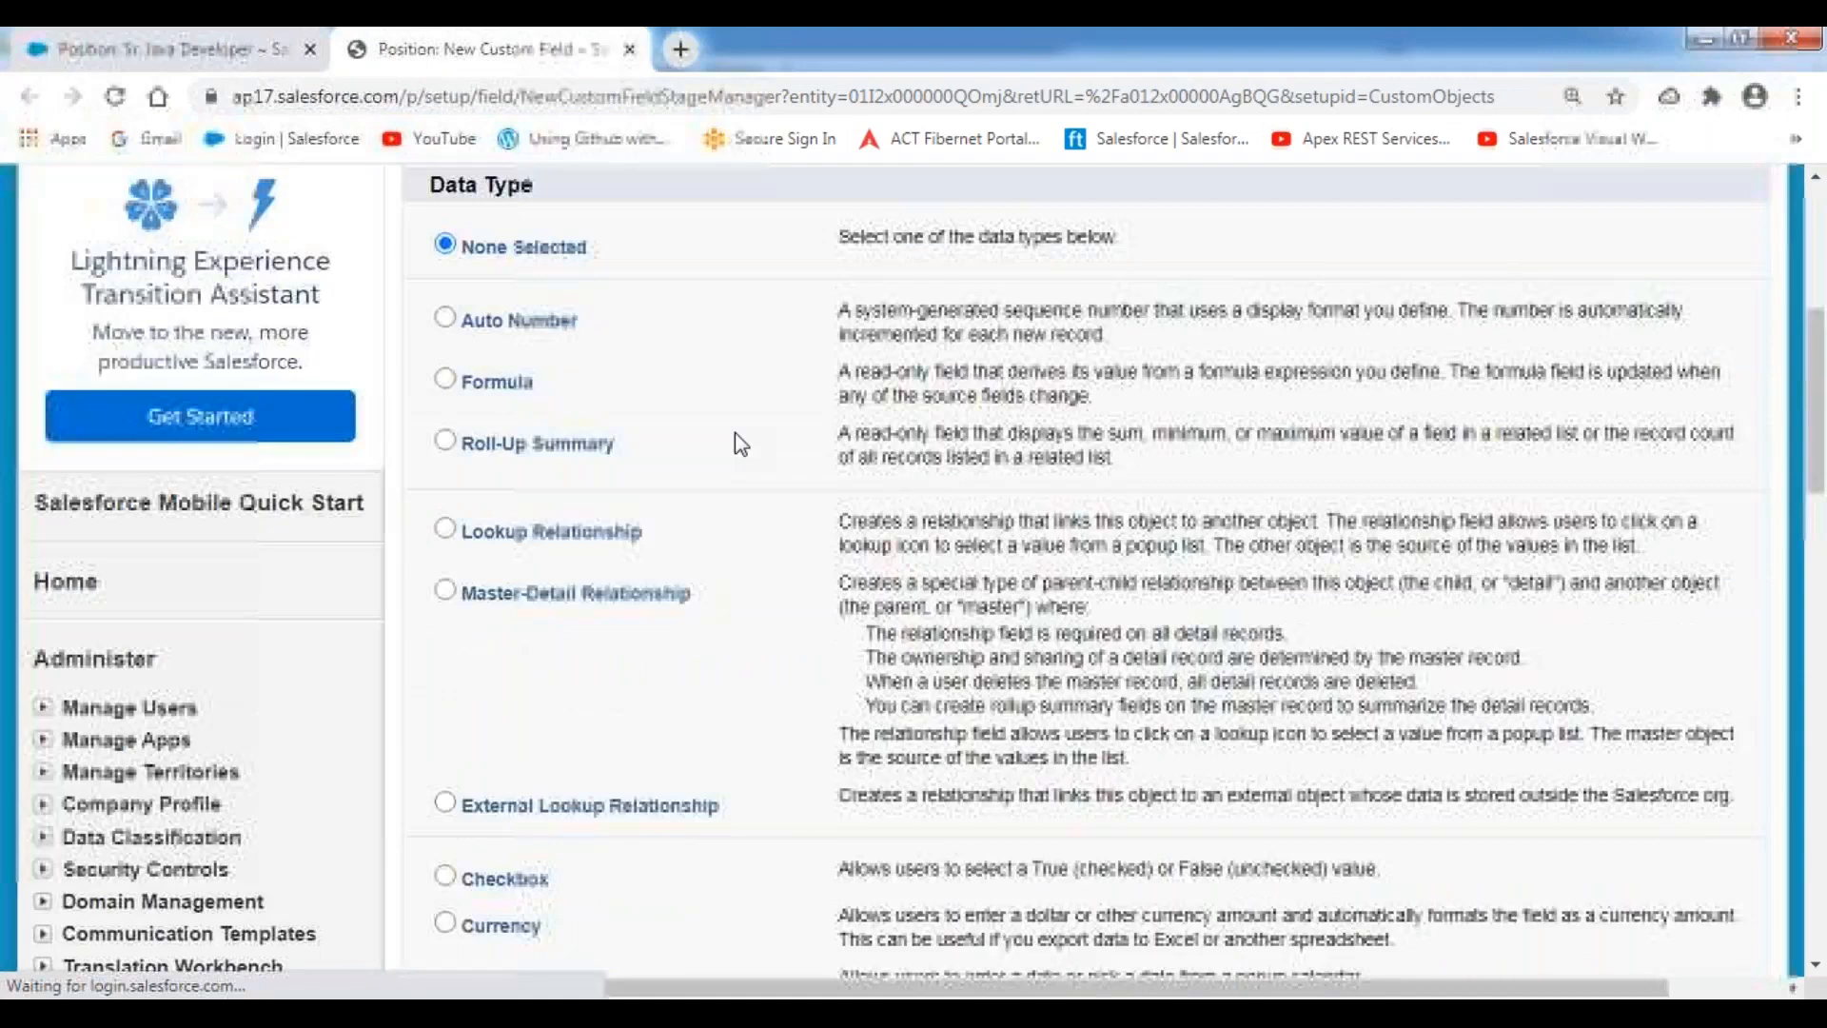
{"action": "left_click", "coordinate": [445, 379]}
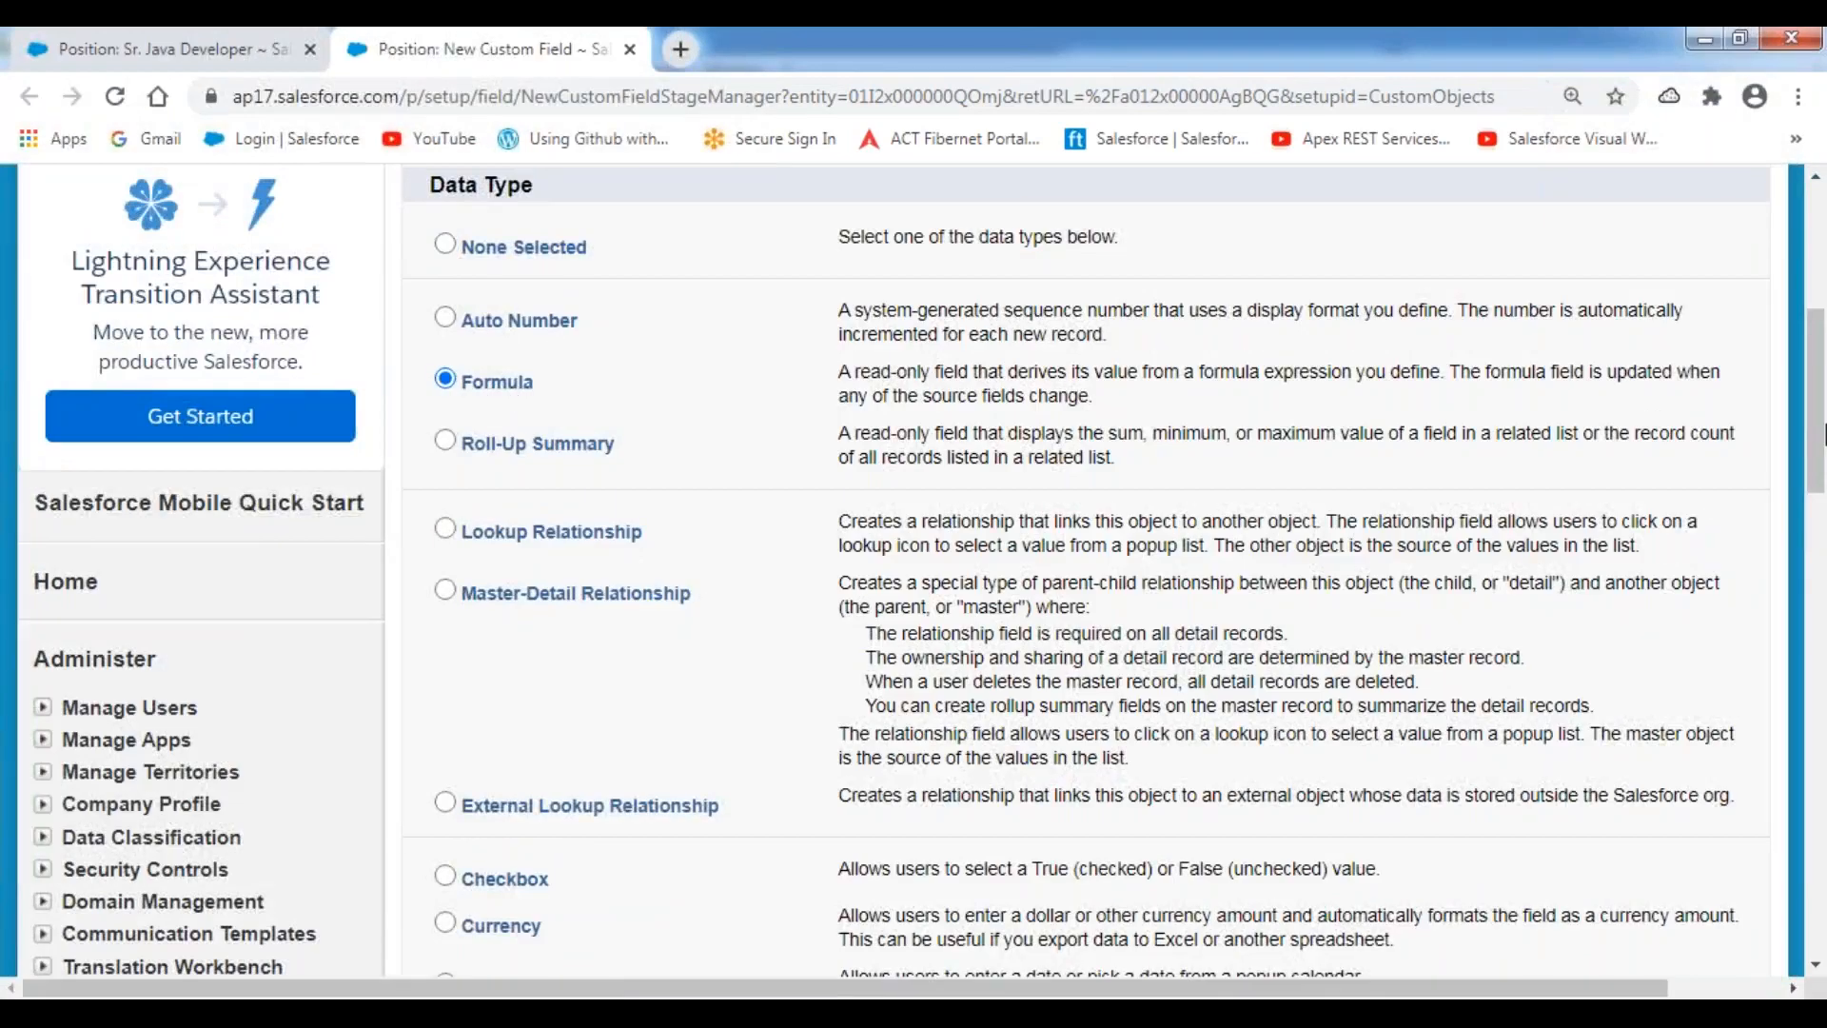
{"action": "scroll", "coordinate": [1698, 419], "scroll_direction": "up", "scroll_amount": 4}
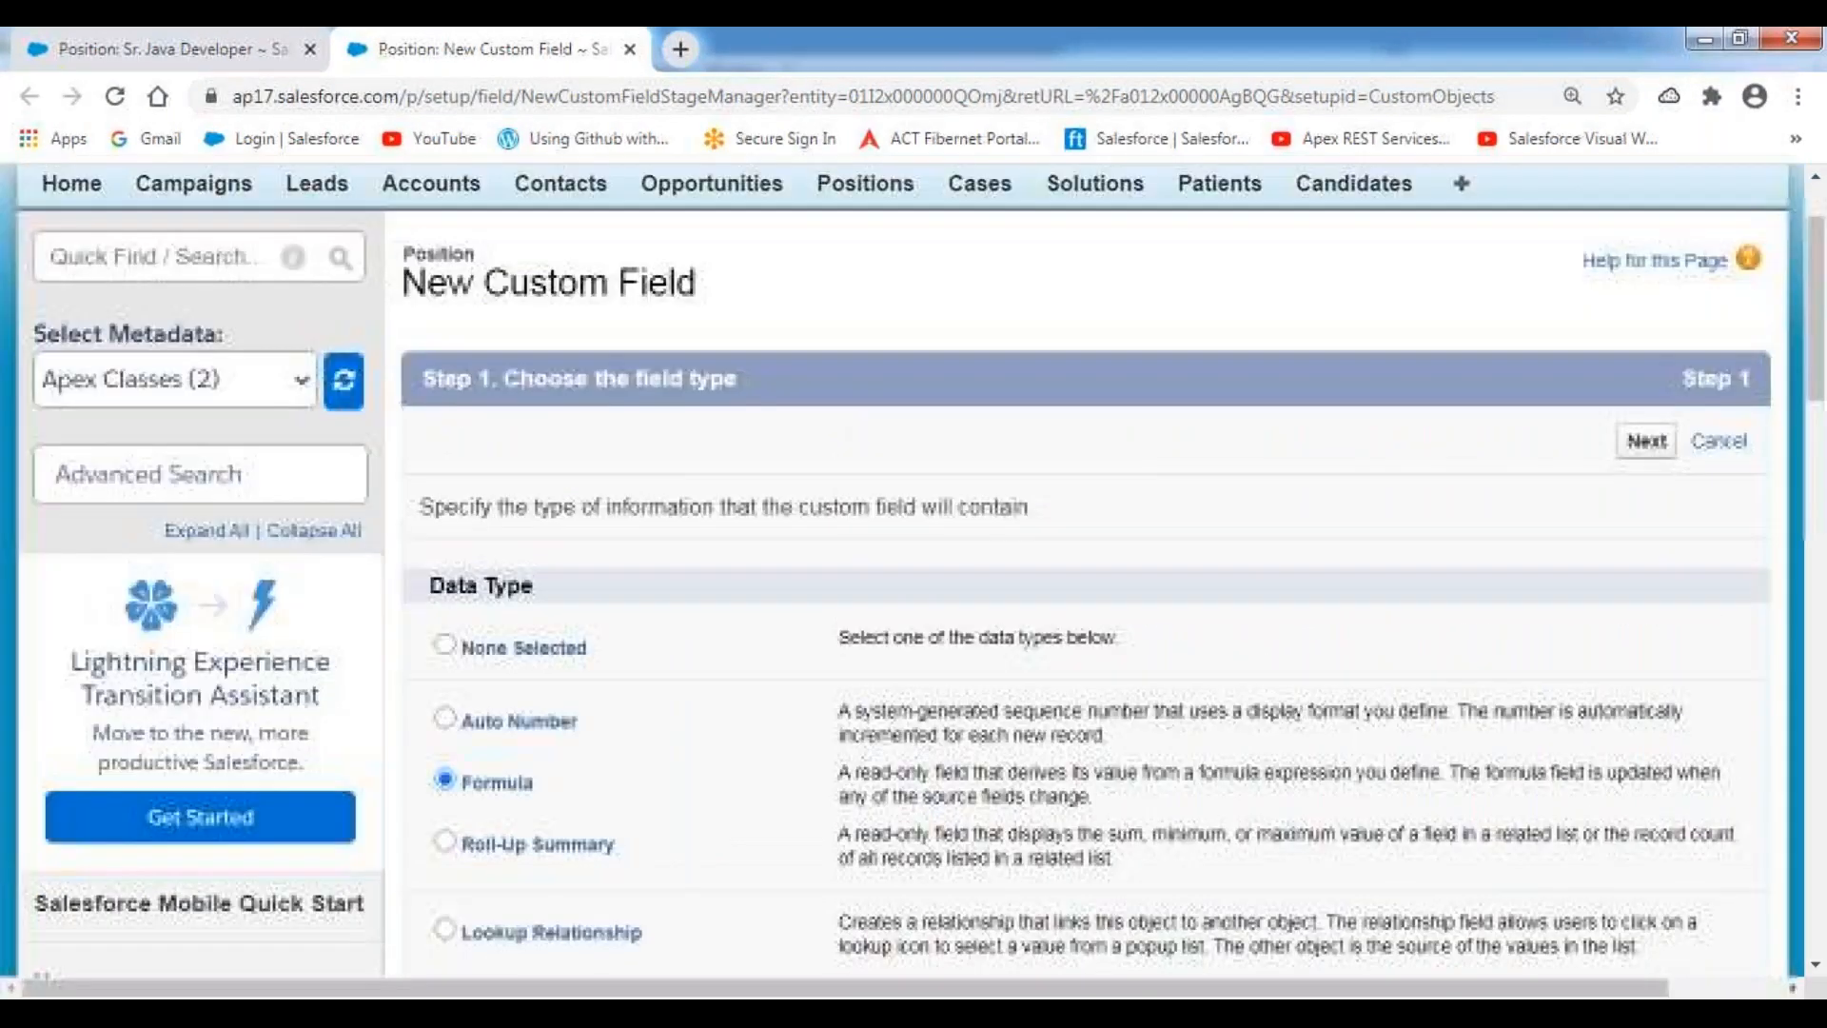
{"action": "left_click", "coordinate": [1645, 441]}
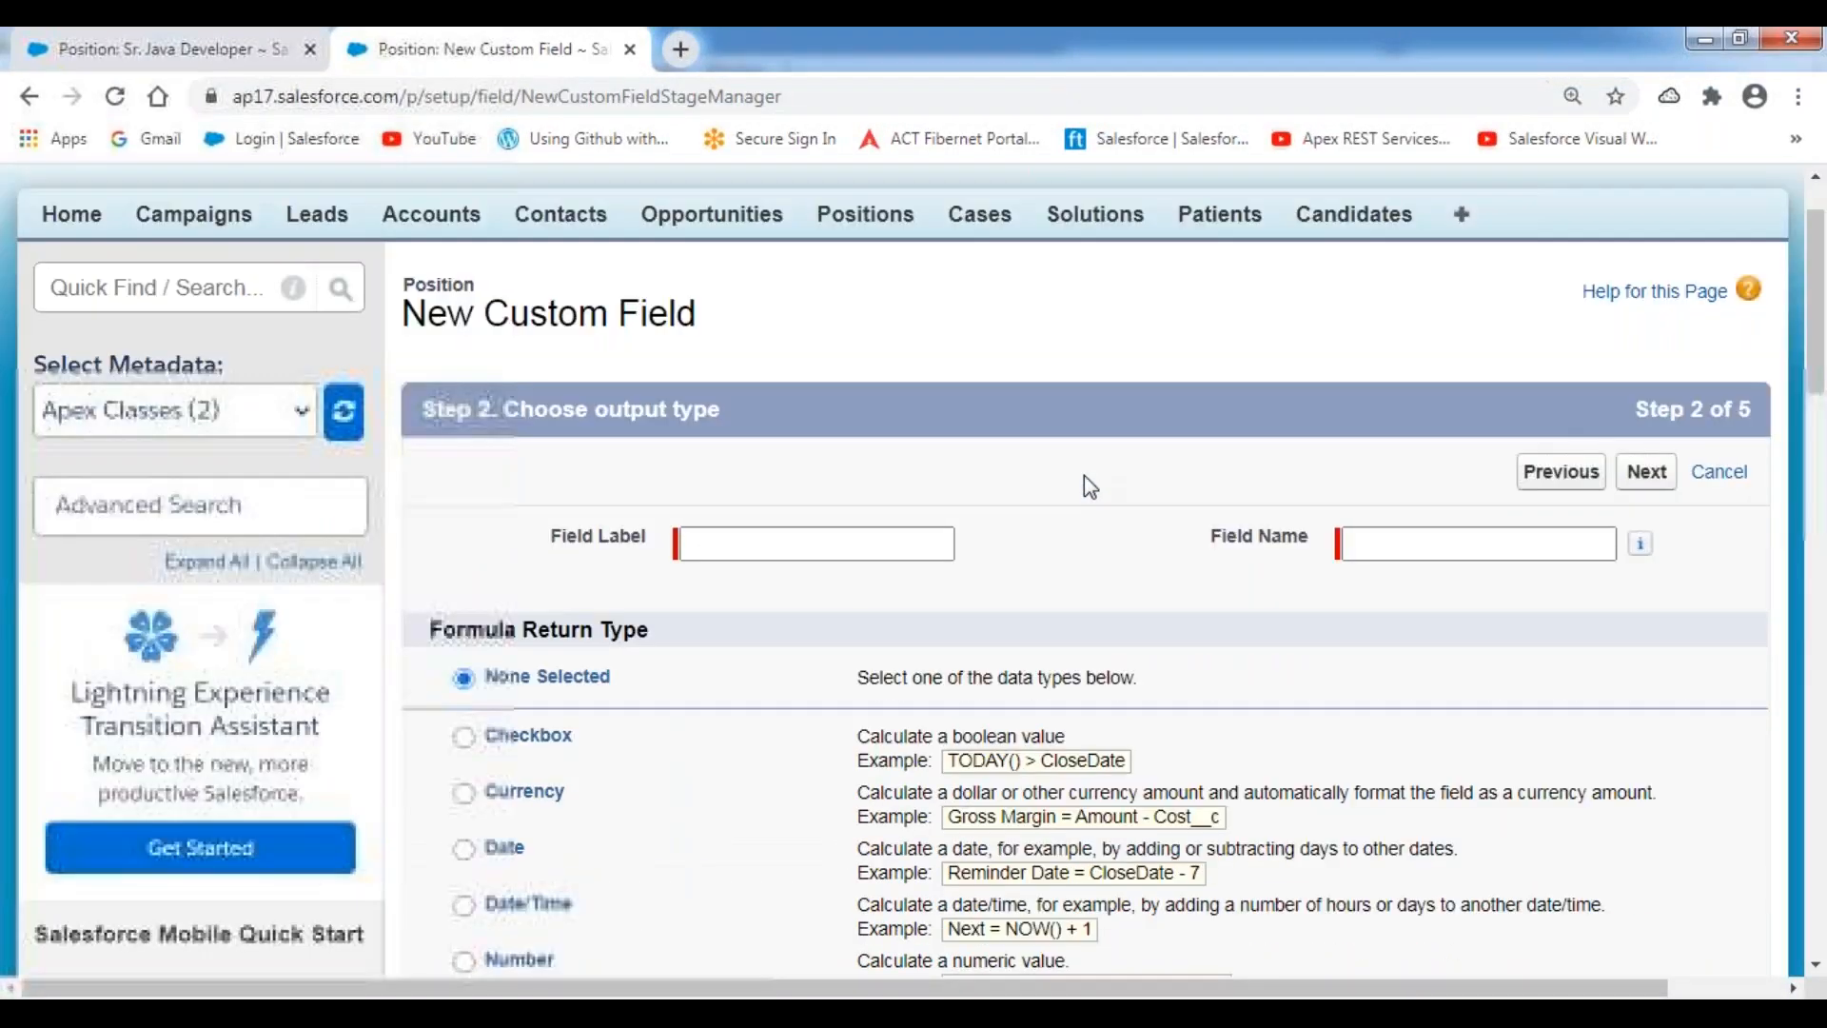
Step: Label the formula field Position Age and let its field name fill in as Position_Age
{"action": "scroll", "coordinate": [1082, 475], "scroll_direction": "down", "scroll_amount": 2}
{"action": "left_click", "coordinate": [747, 380]}
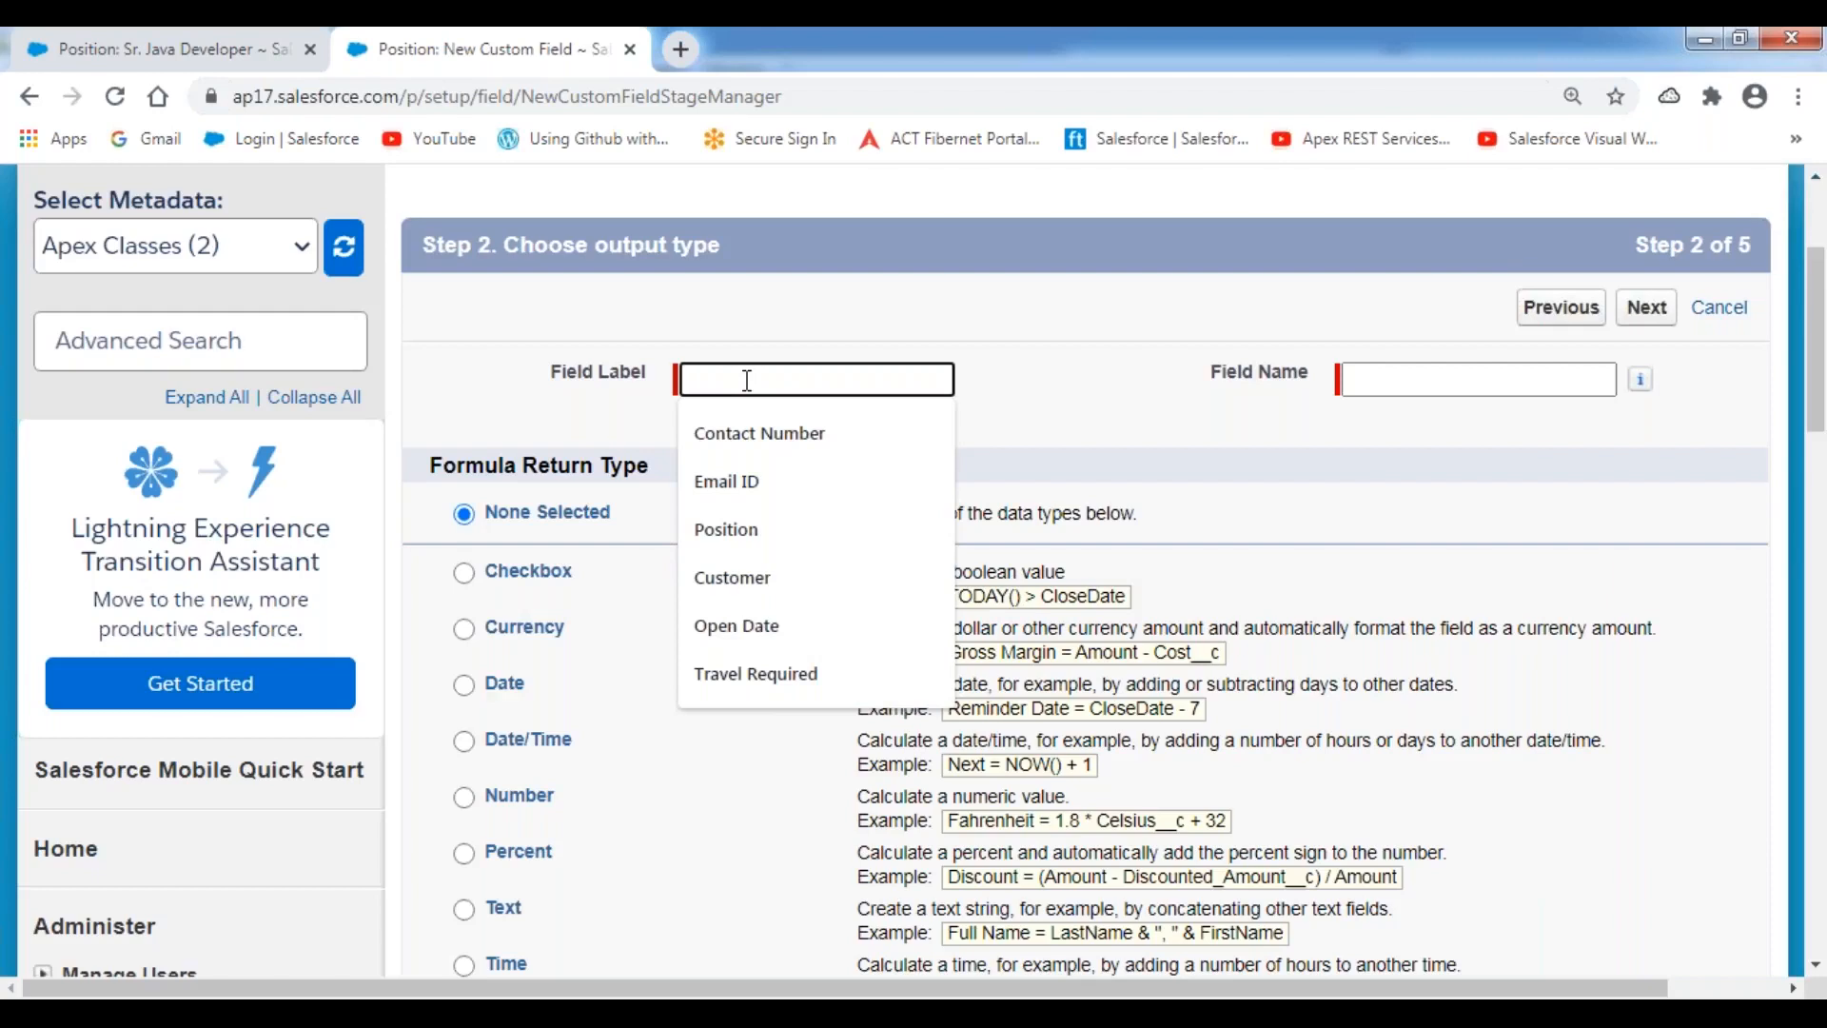
{"action": "type", "text": "Position"}
{"action": "type", "text": "Age"}
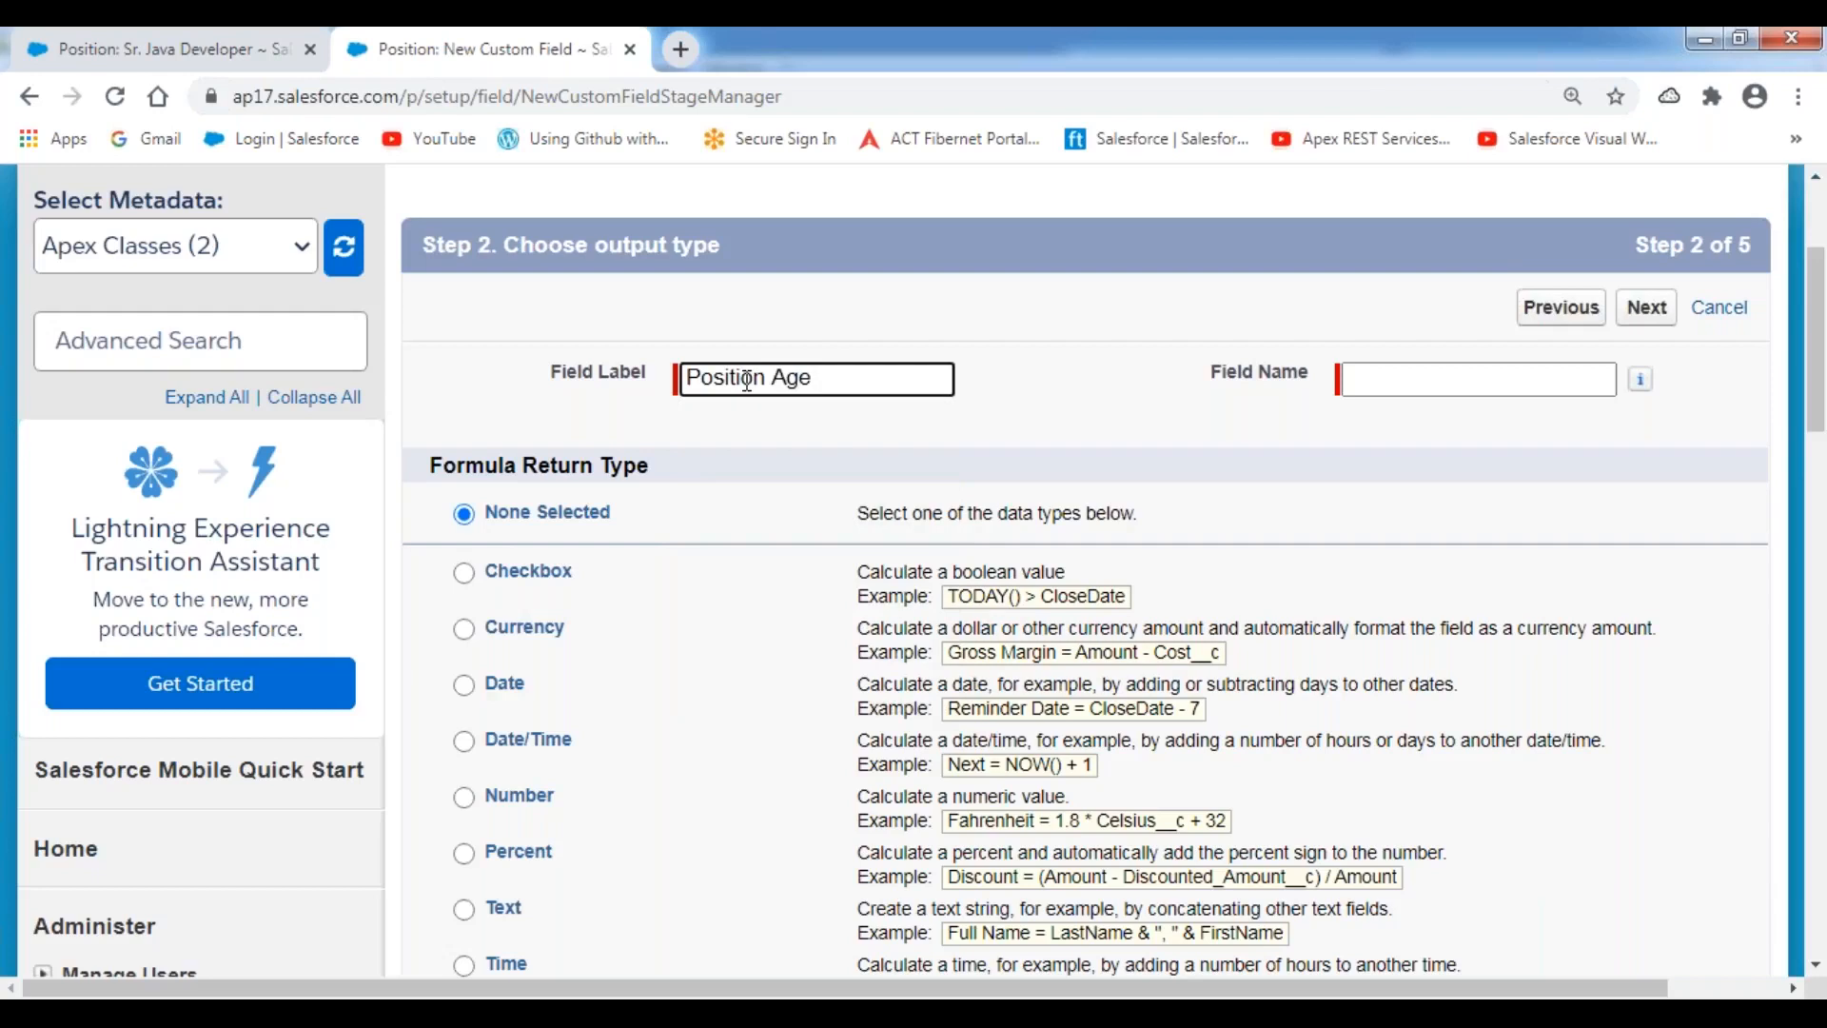
{"action": "key", "text": "Tab"}
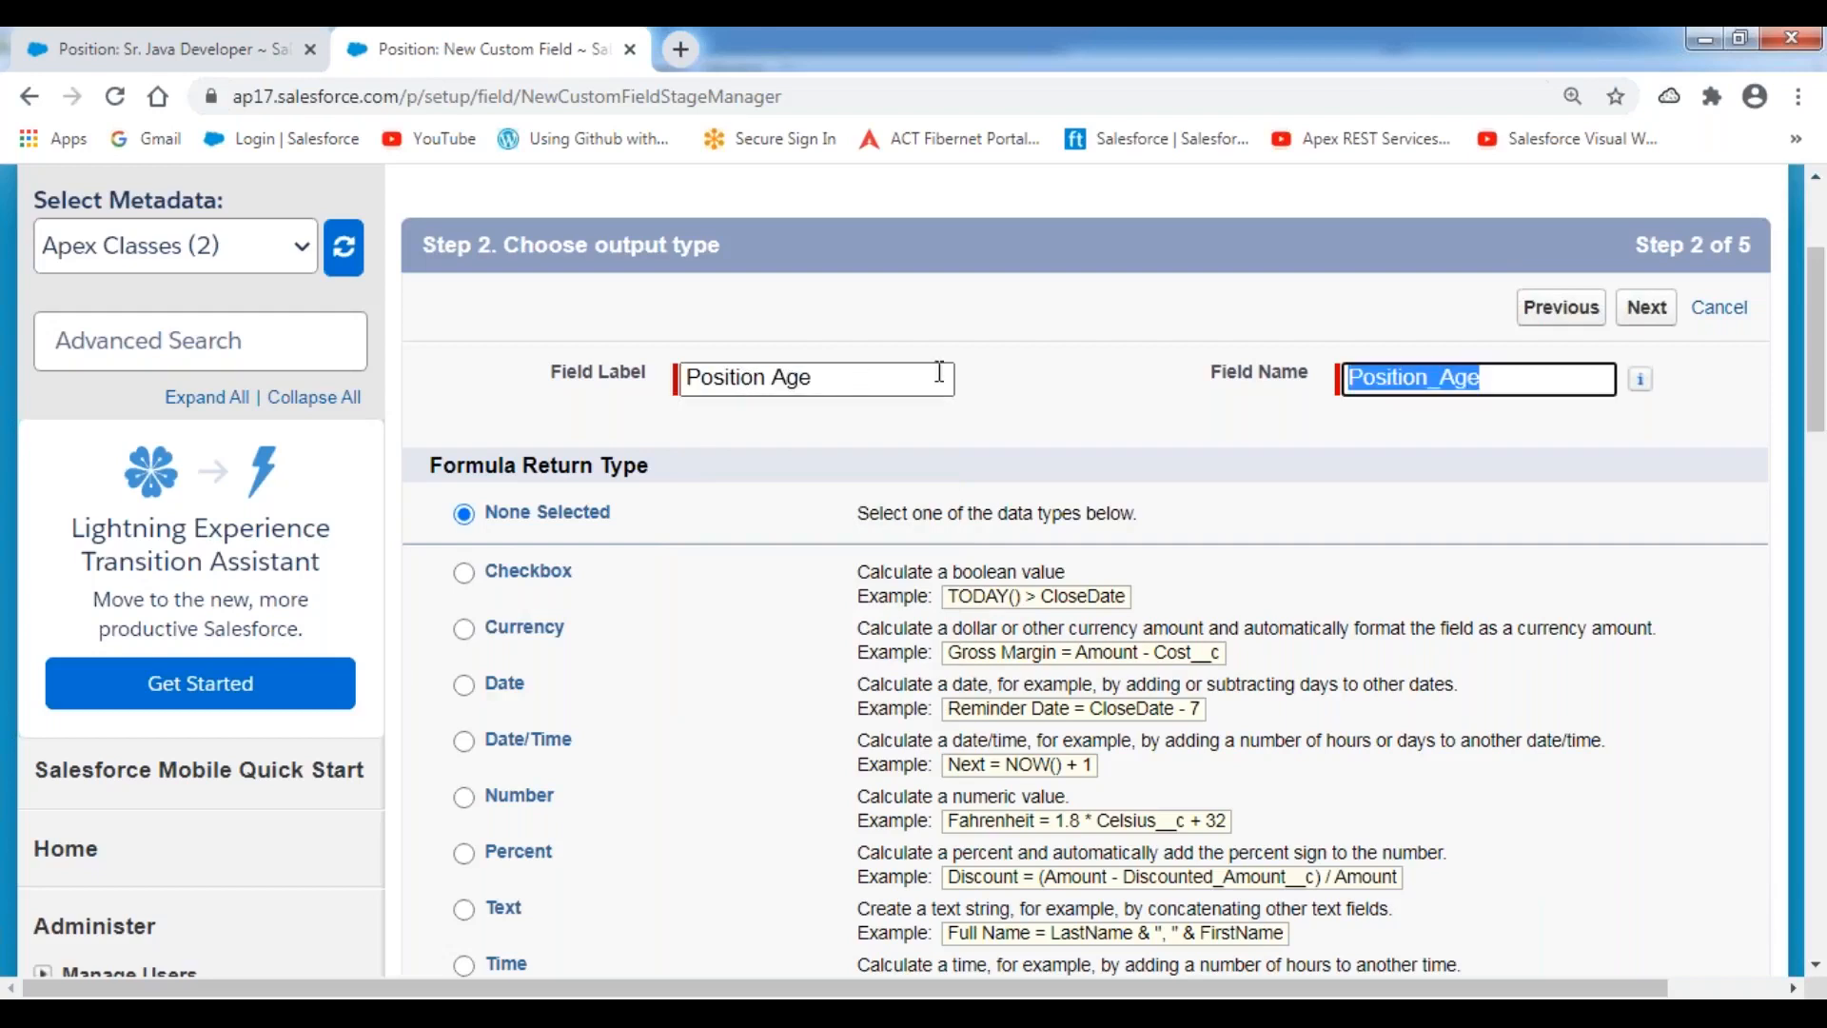
{"action": "left_click", "coordinate": [1131, 426]}
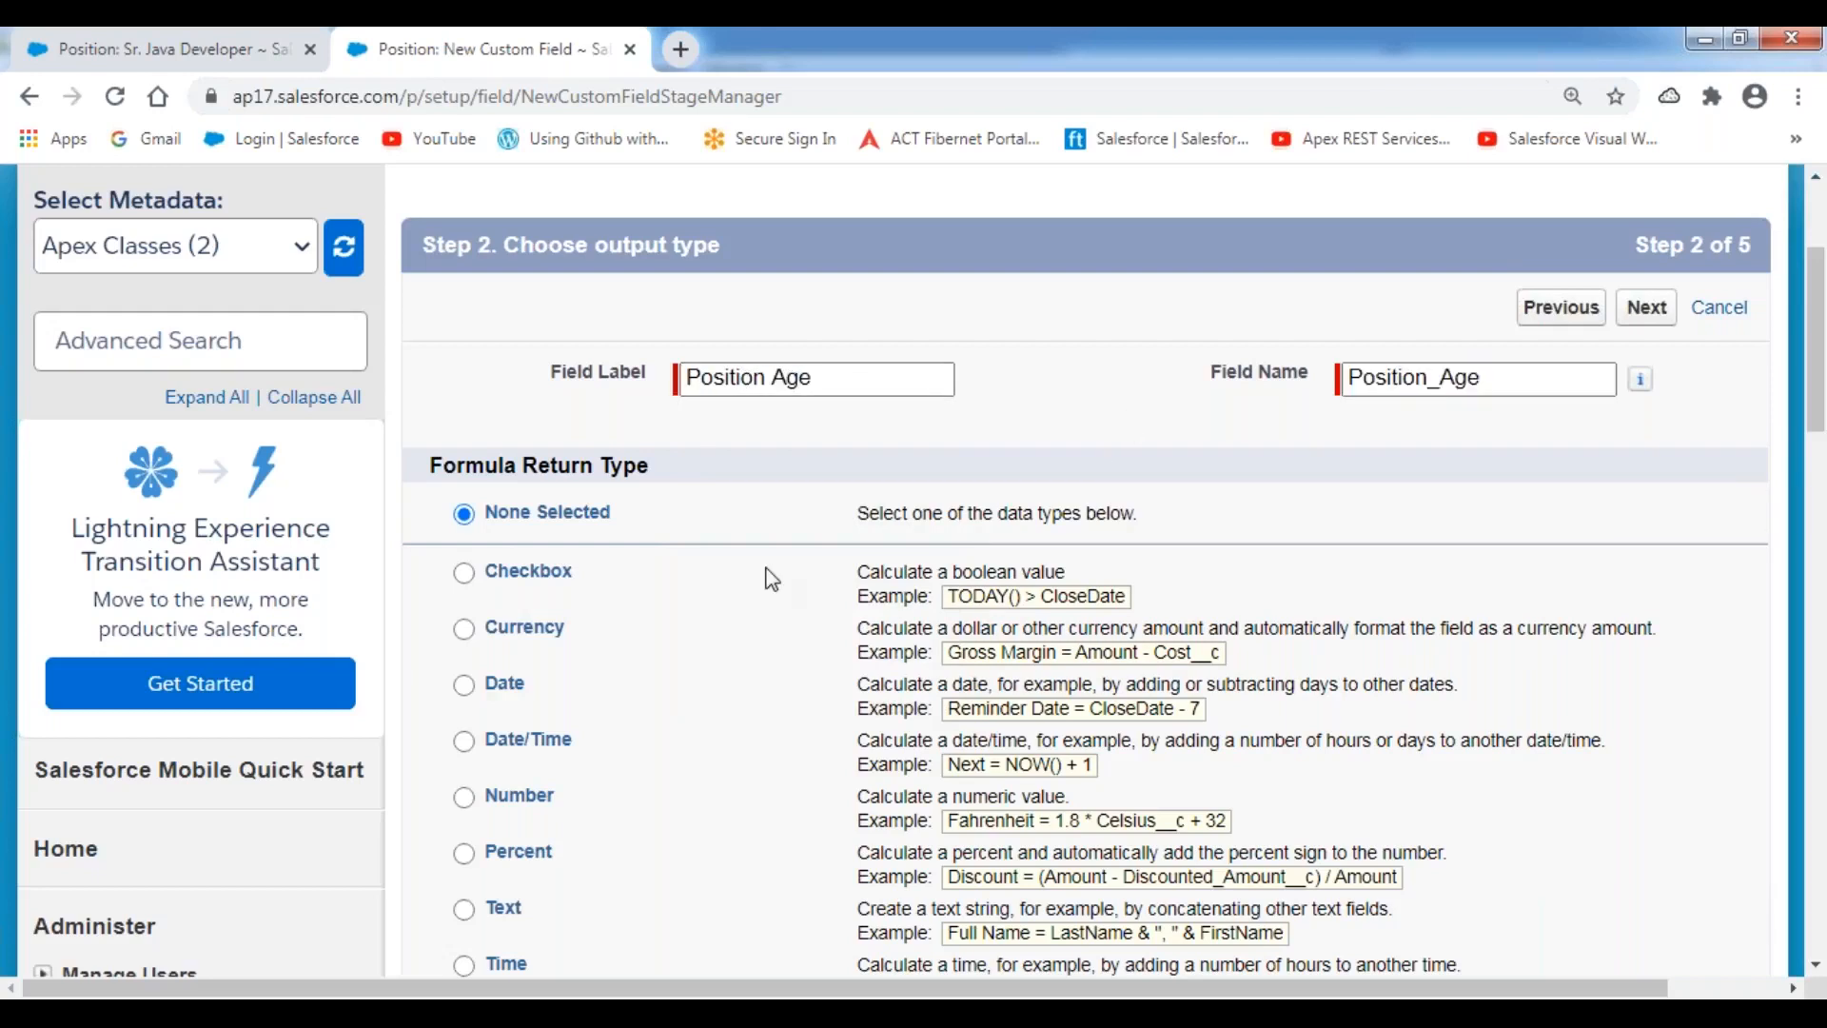
Step: Set the formula return type to Number with 0 decimal places and continue to the formula entry
{"action": "scroll", "coordinate": [771, 579], "scroll_direction": "down", "scroll_amount": 3}
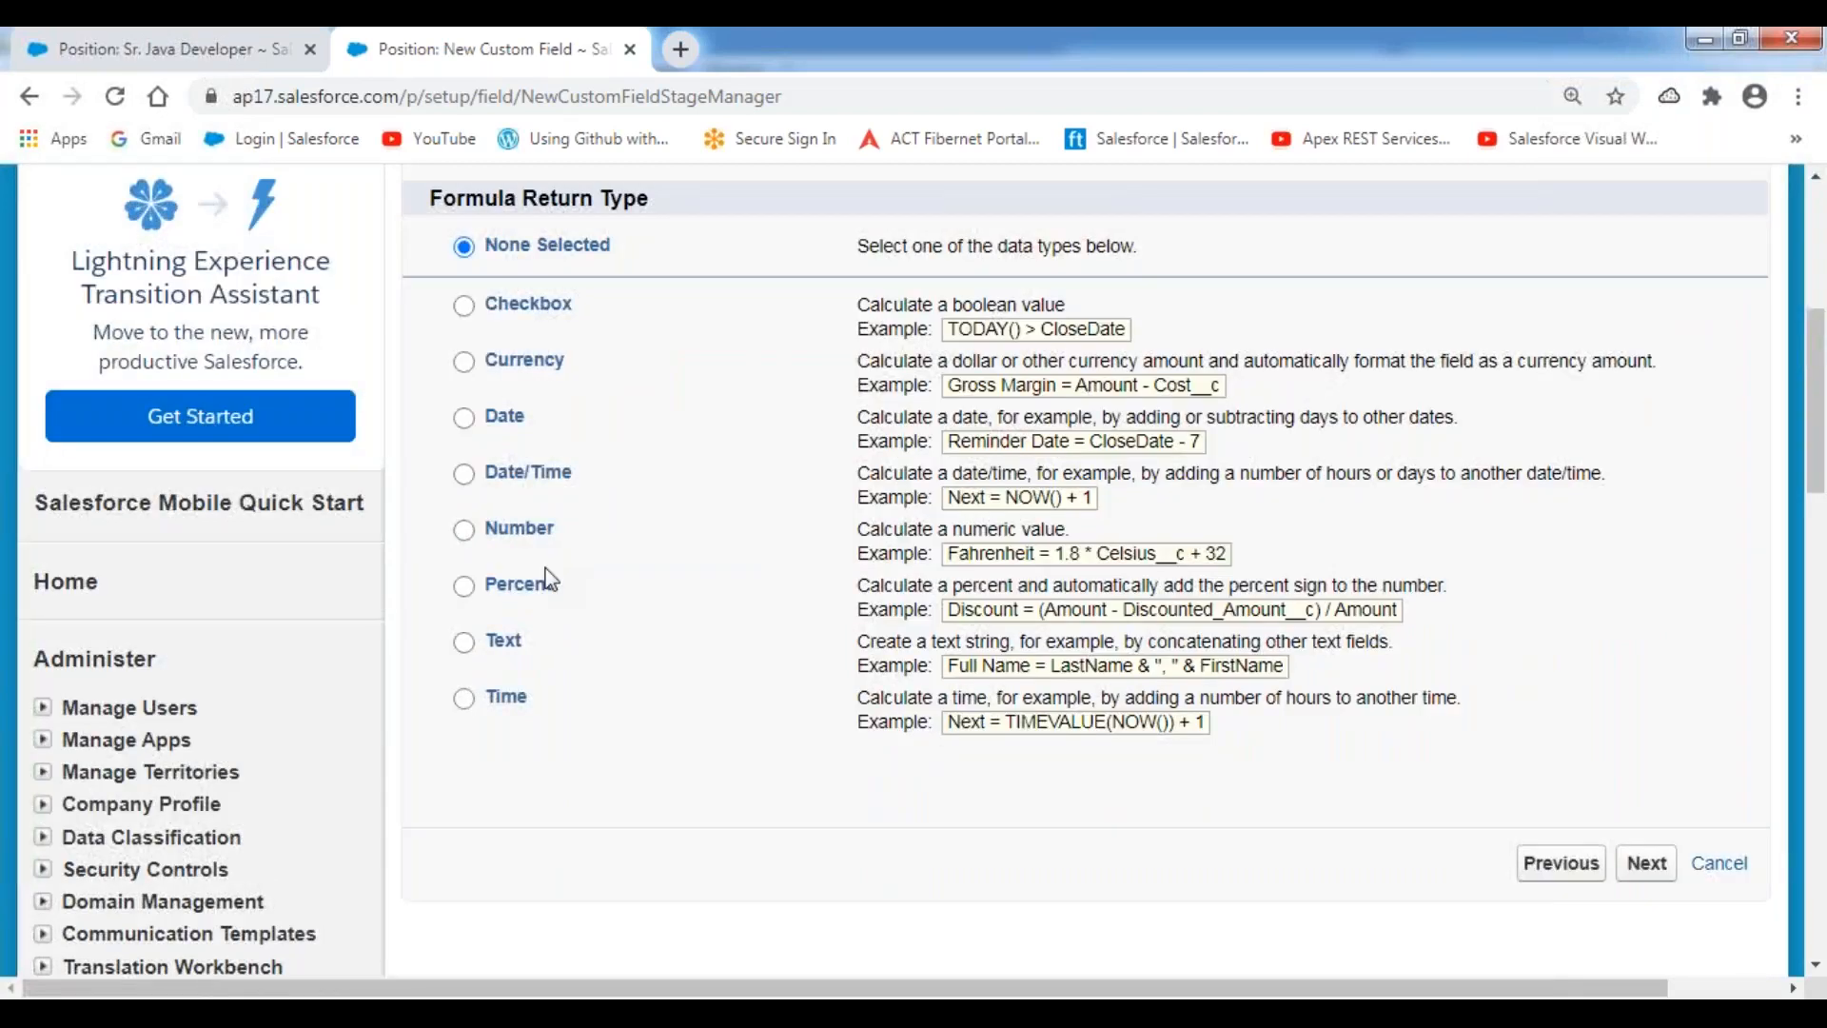
{"action": "left_click", "coordinate": [518, 529]}
{"action": "left_click", "coordinate": [1043, 780]}
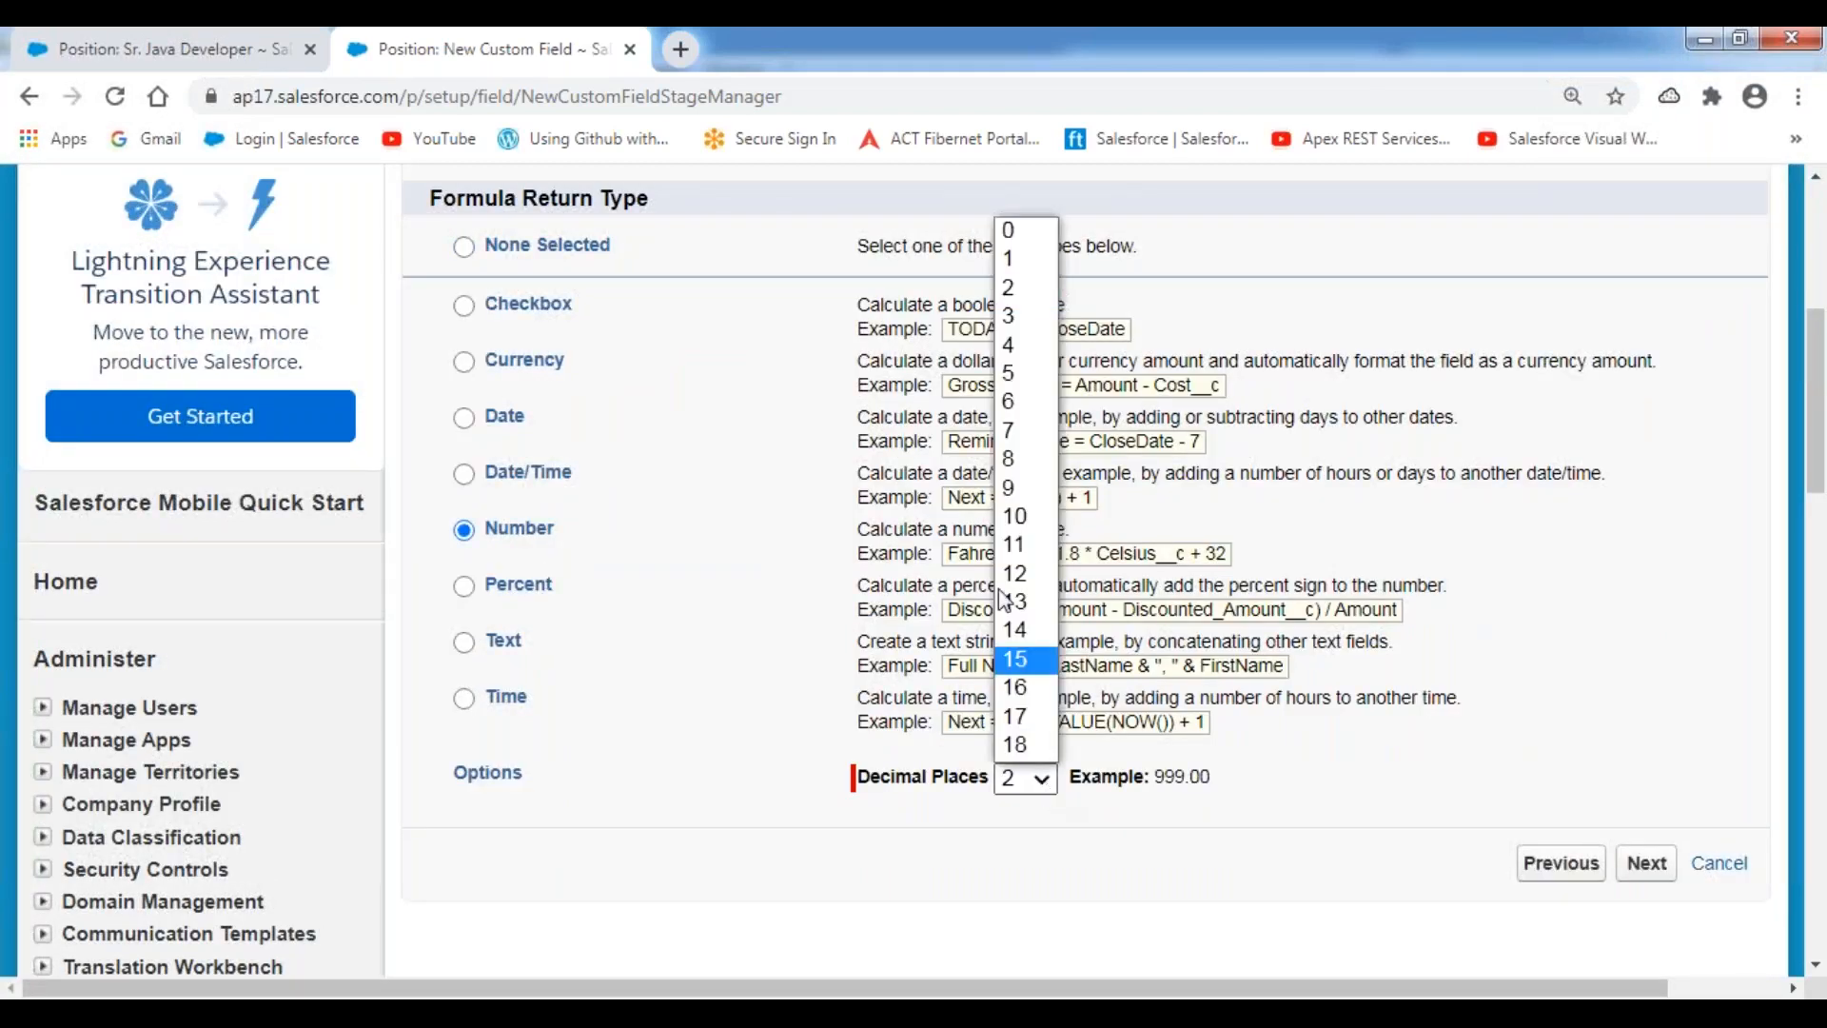
{"action": "left_click", "coordinate": [1012, 231]}
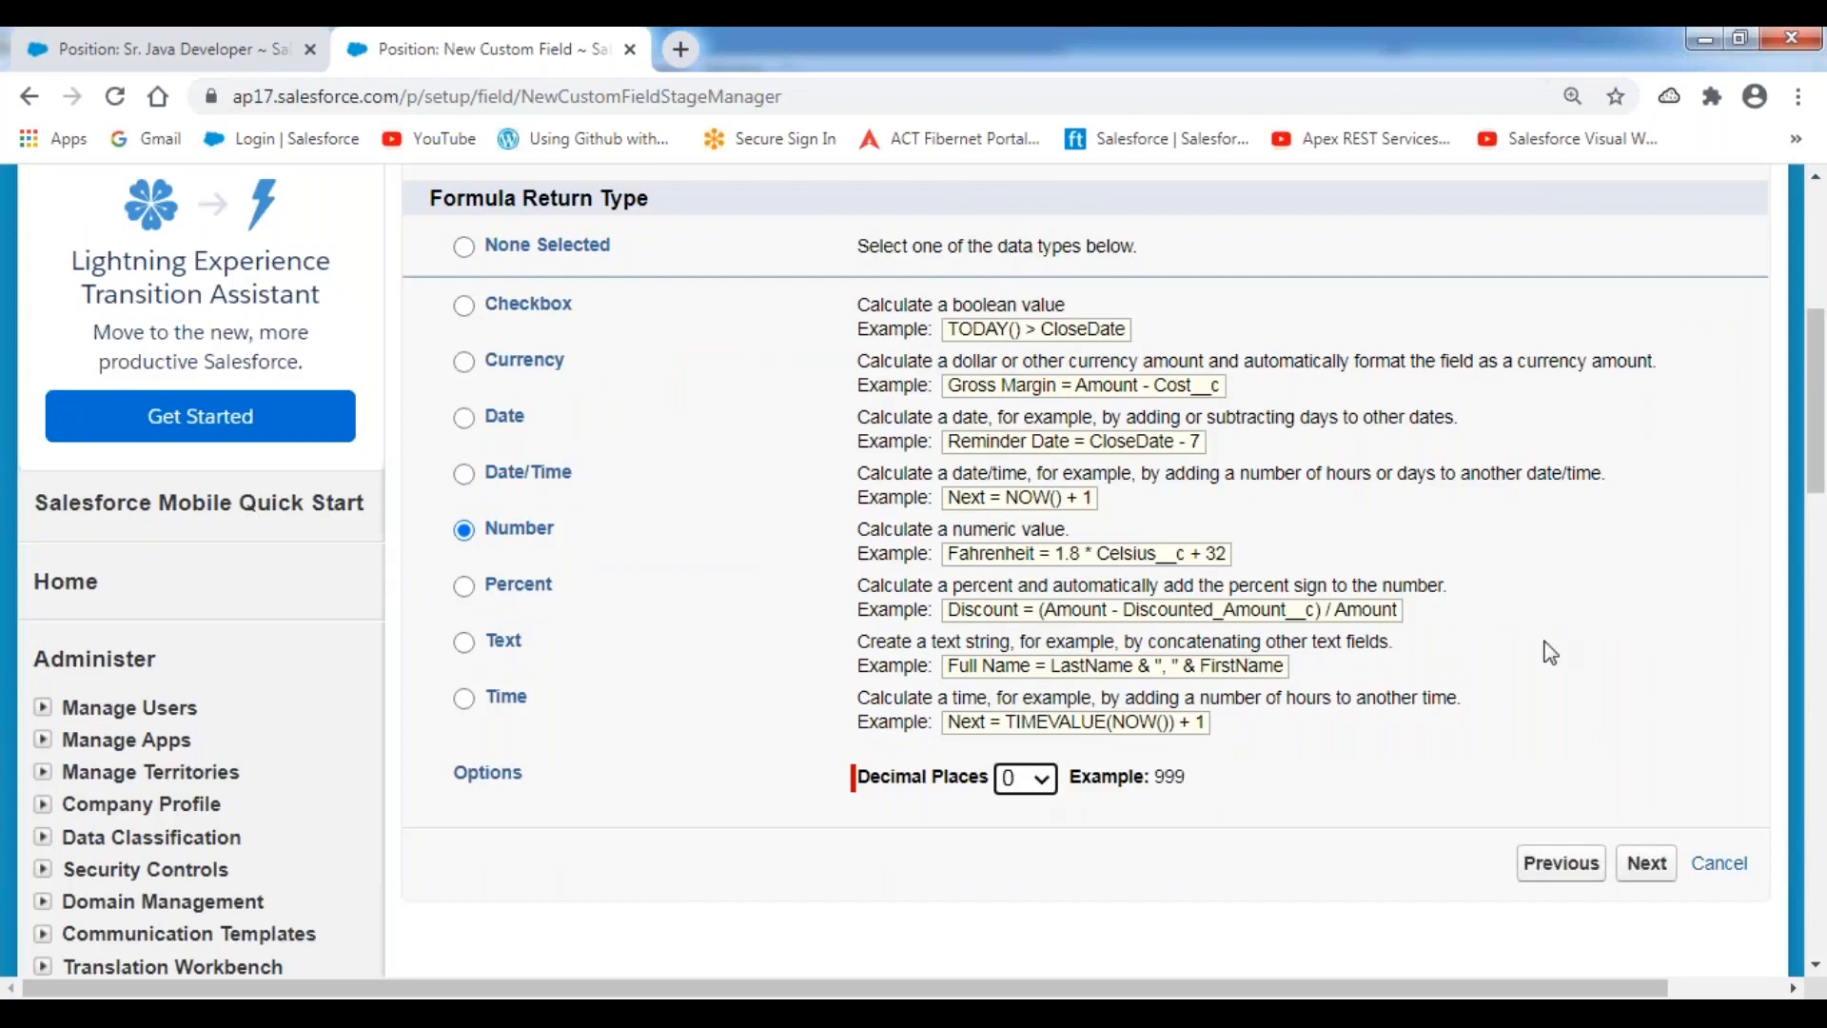
{"action": "scroll", "coordinate": [1583, 636], "scroll_direction": "down", "scroll_amount": 3}
{"action": "left_click", "coordinate": [1656, 607]}
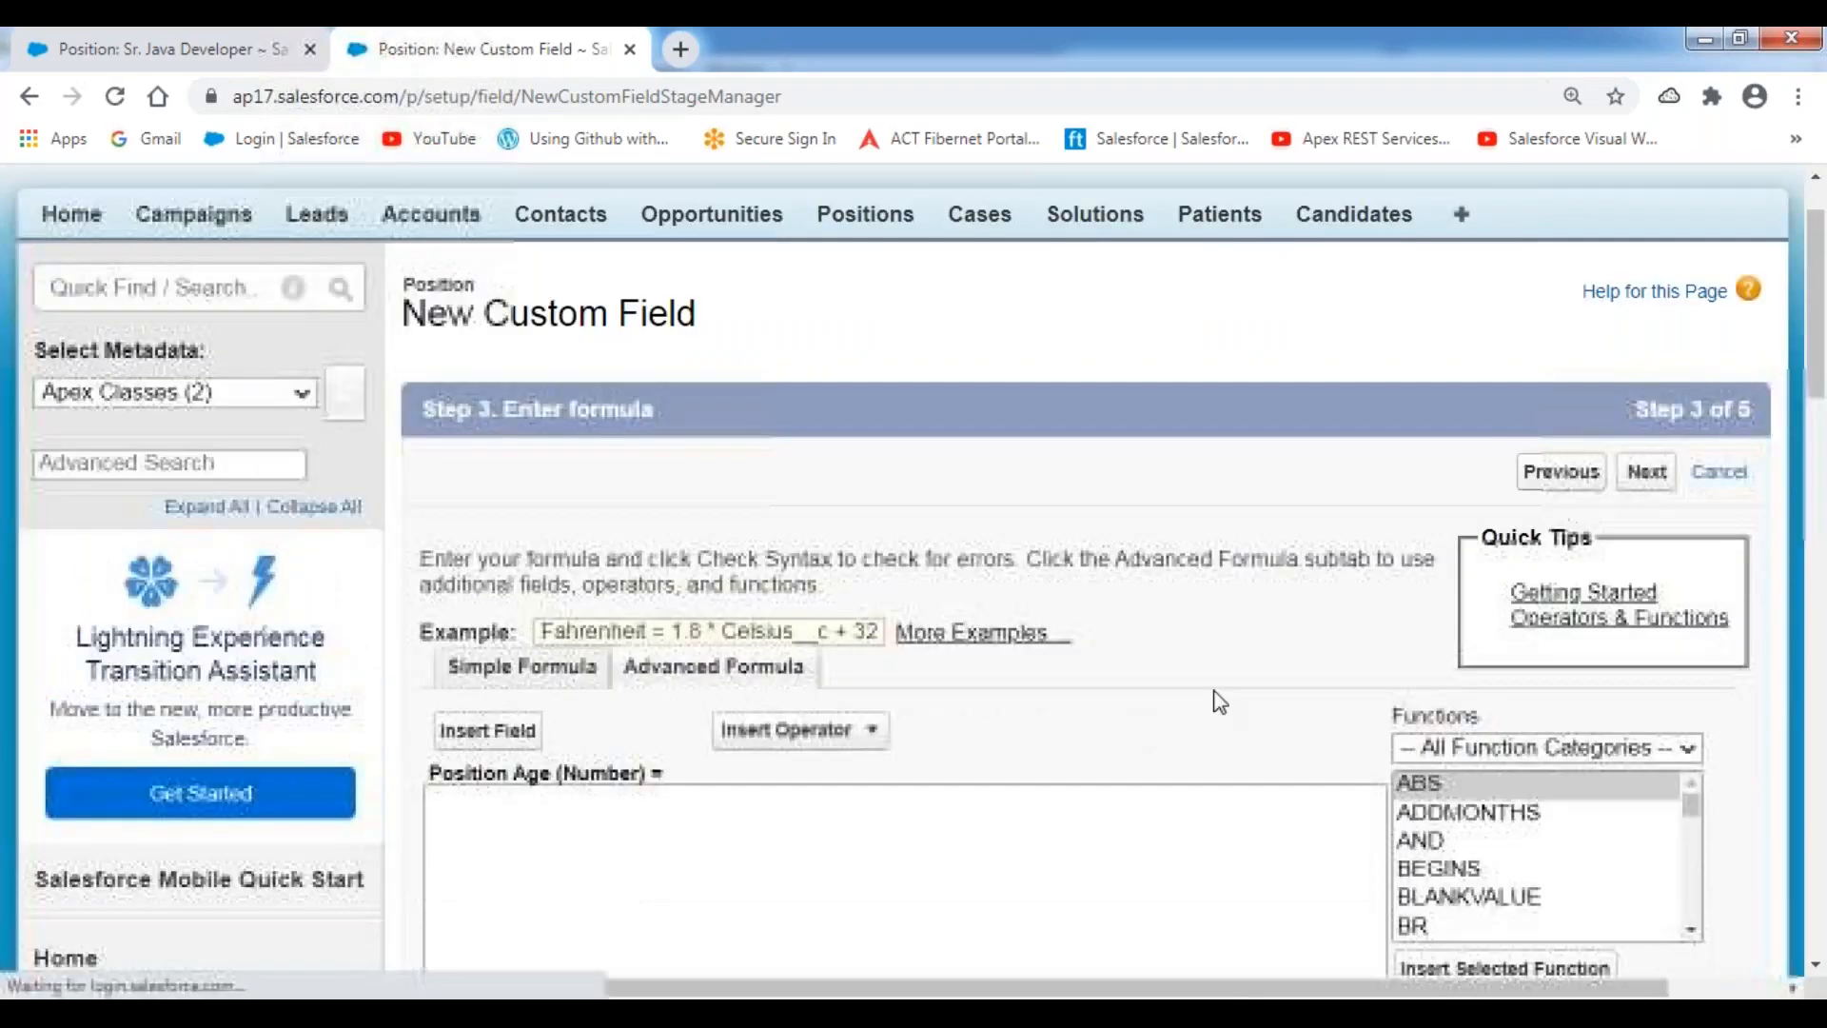
Step: Insert the TODAY function into the Position Age formula from the function list, followed by a minus sign
{"action": "scroll", "coordinate": [1211, 701], "scroll_direction": "down", "scroll_amount": 5}
{"action": "left_click", "coordinate": [563, 399]}
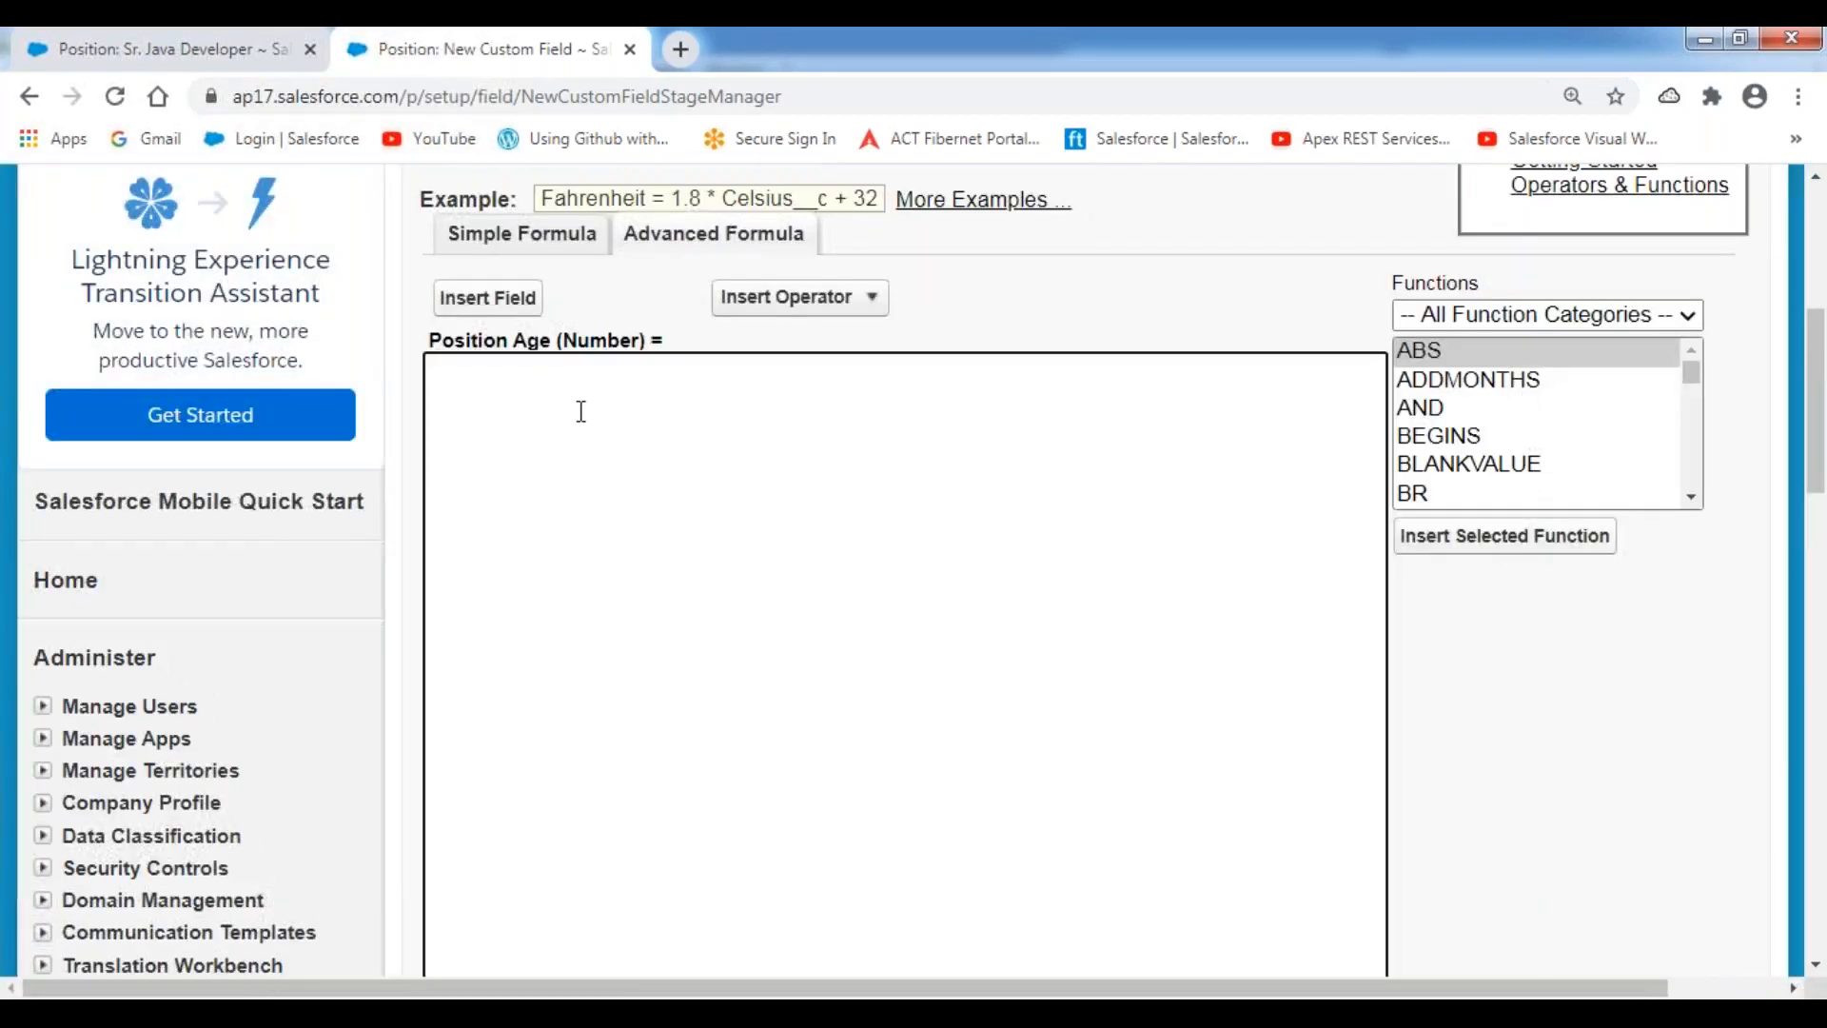
{"action": "left_click", "coordinate": [1483, 387]}
{"action": "key", "text": "t"}
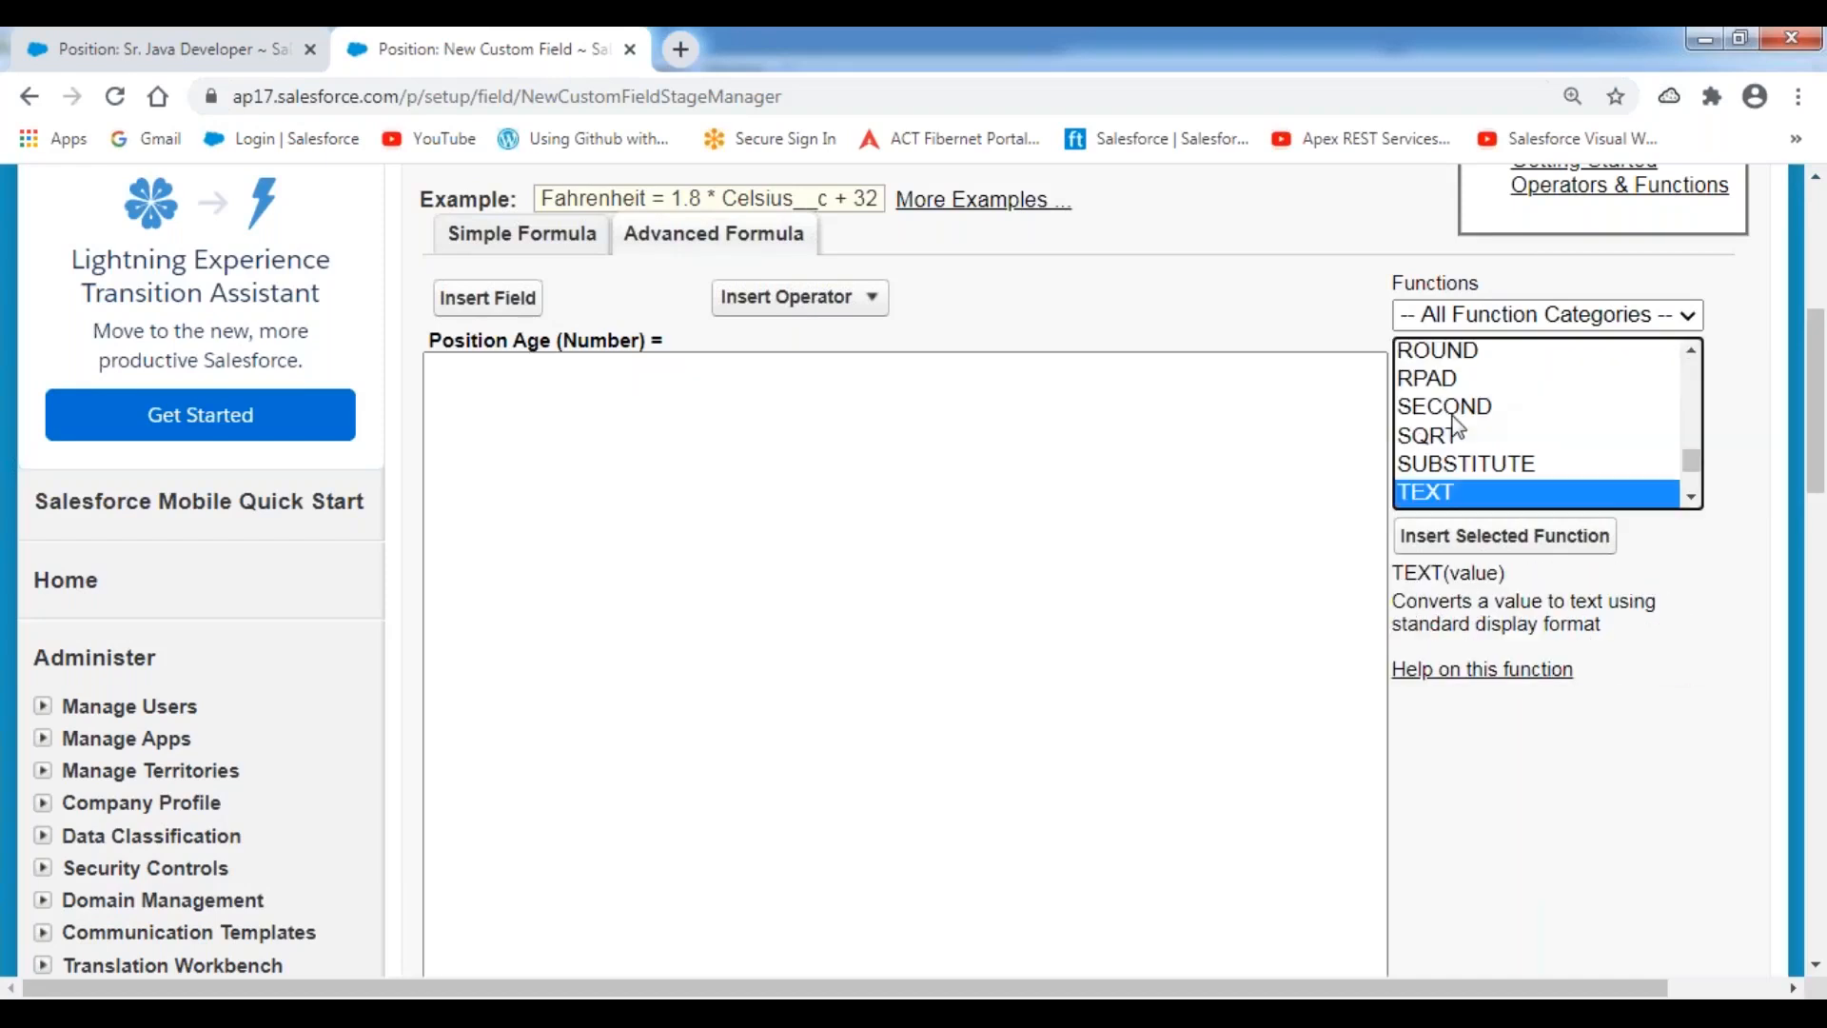
{"action": "key", "text": "Down"}
{"action": "key", "text": "Down"}
{"action": "key", "text": "Down"}
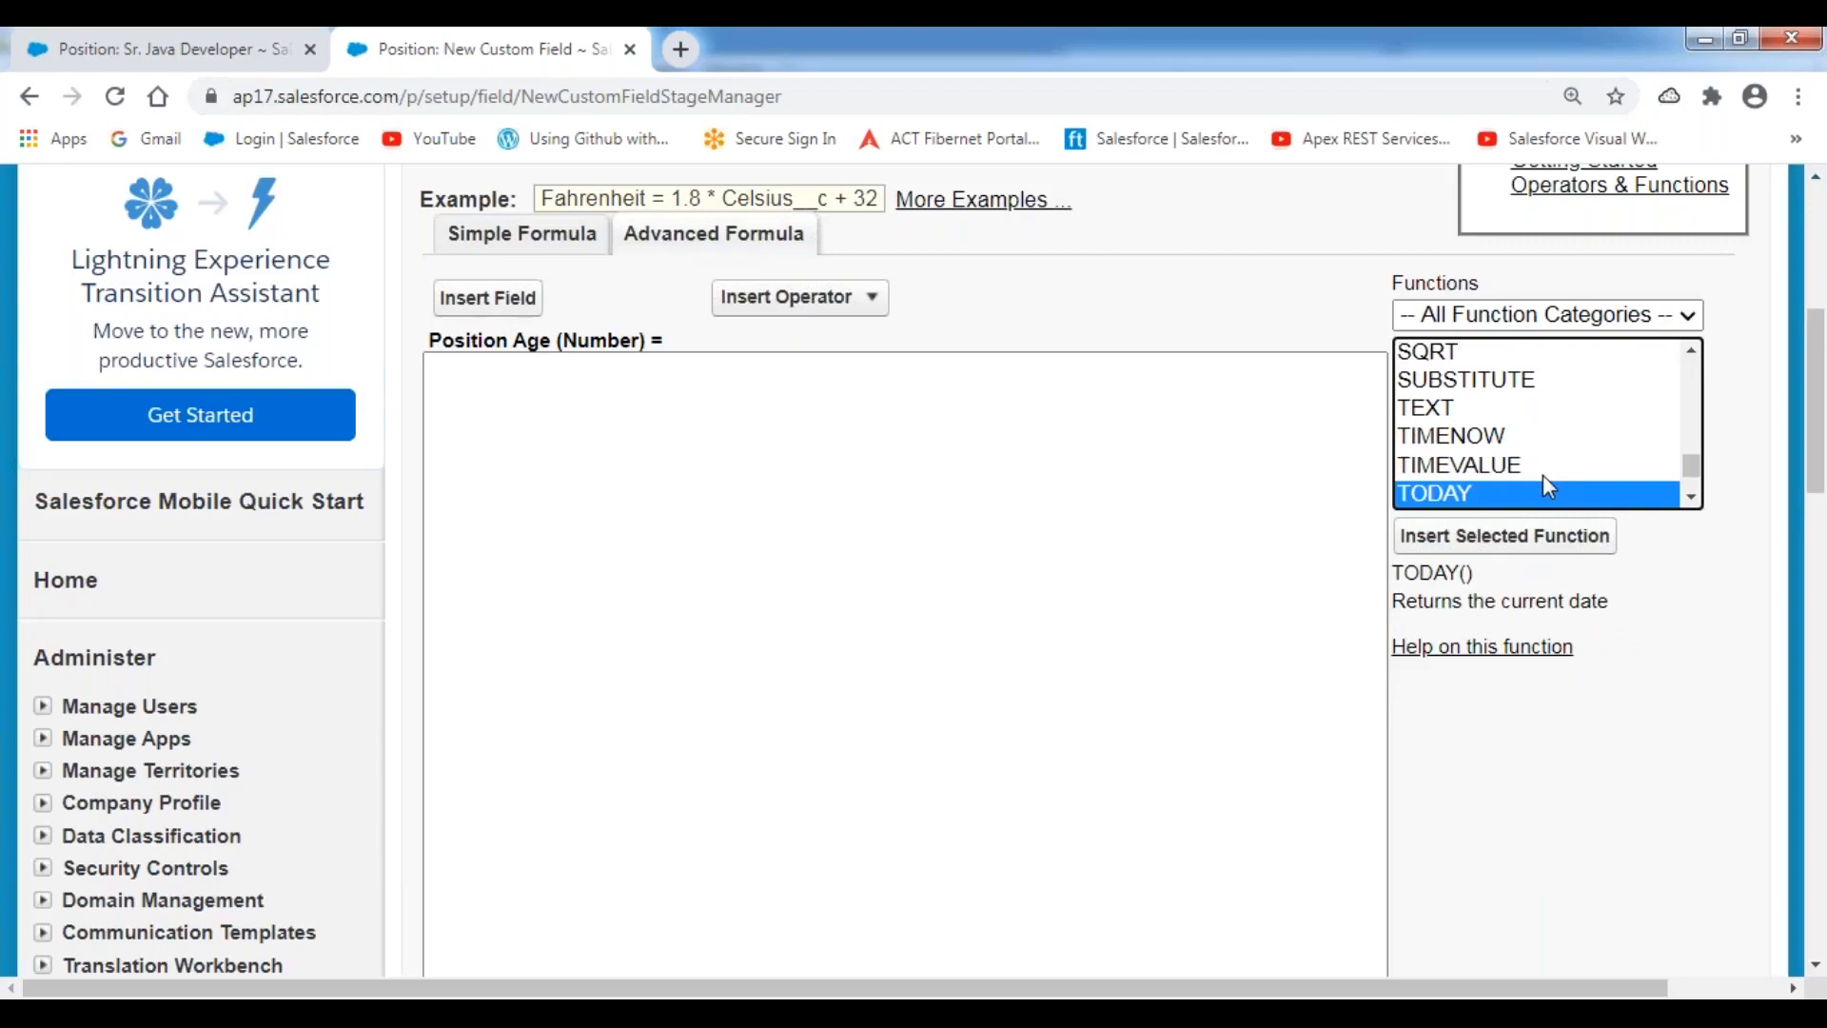
{"action": "left_click", "coordinate": [1513, 536]}
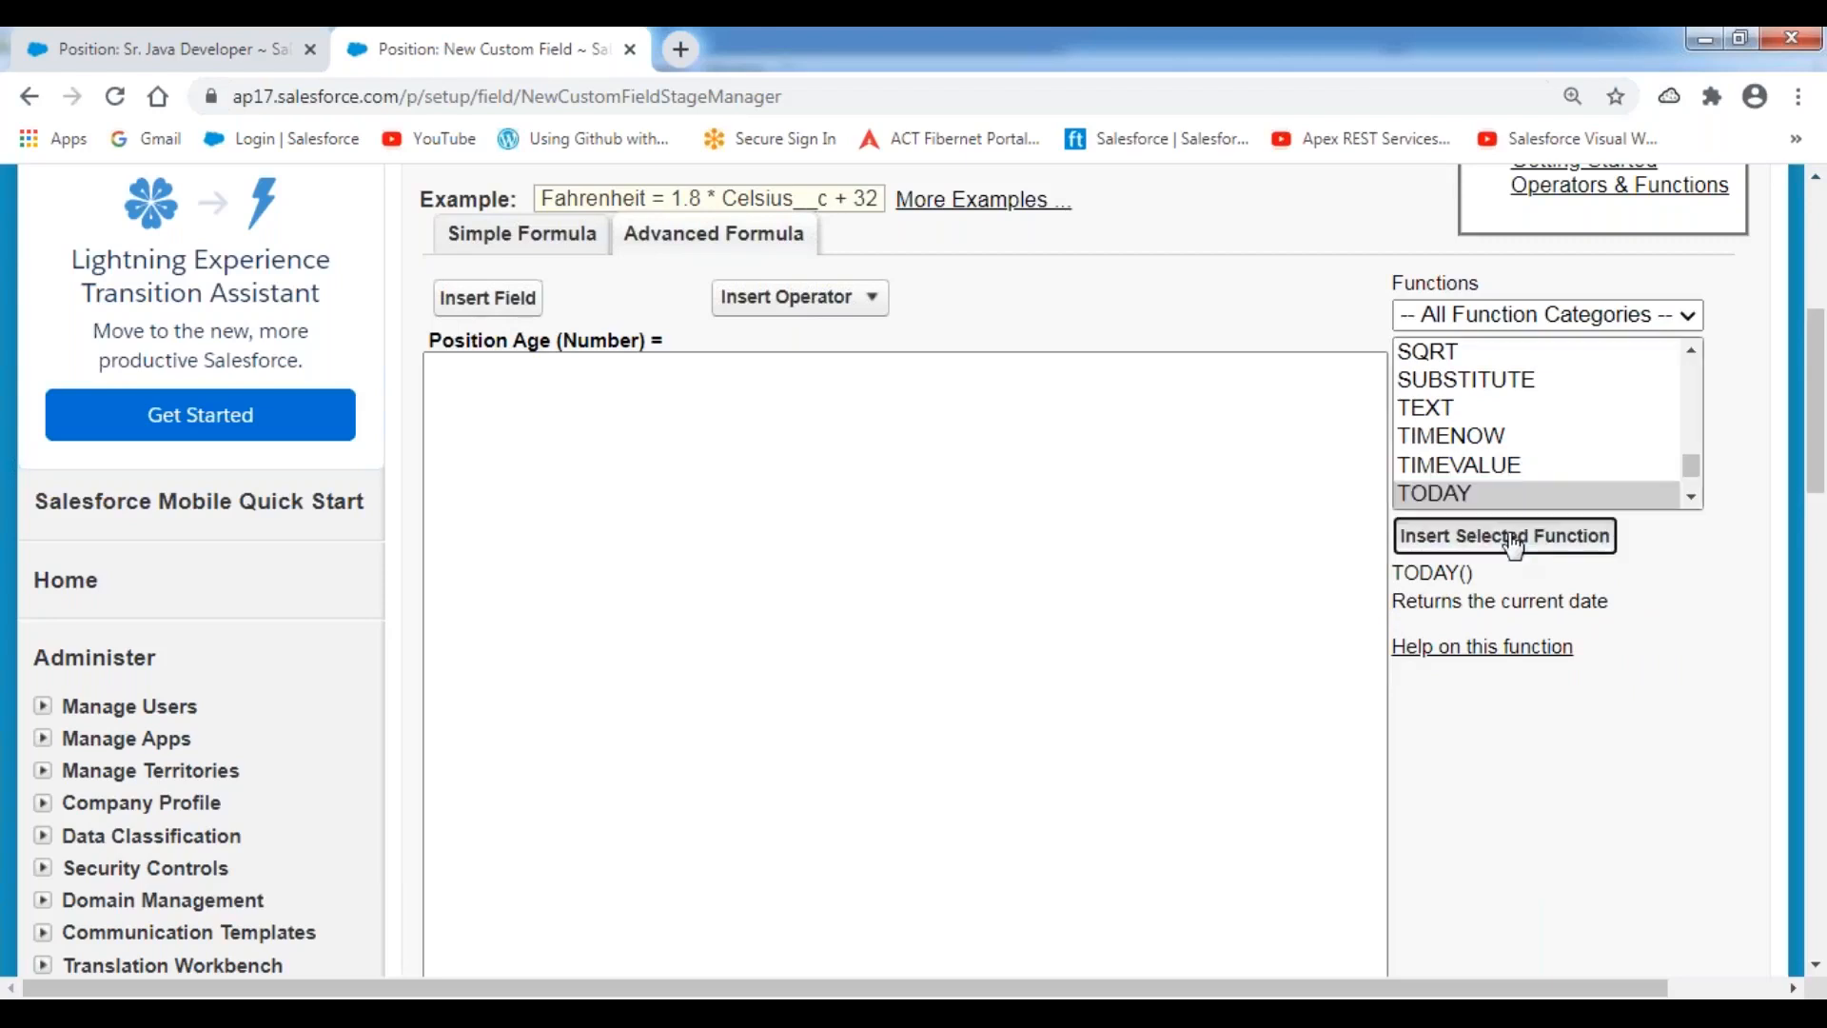
{"action": "type", "text": "-"}
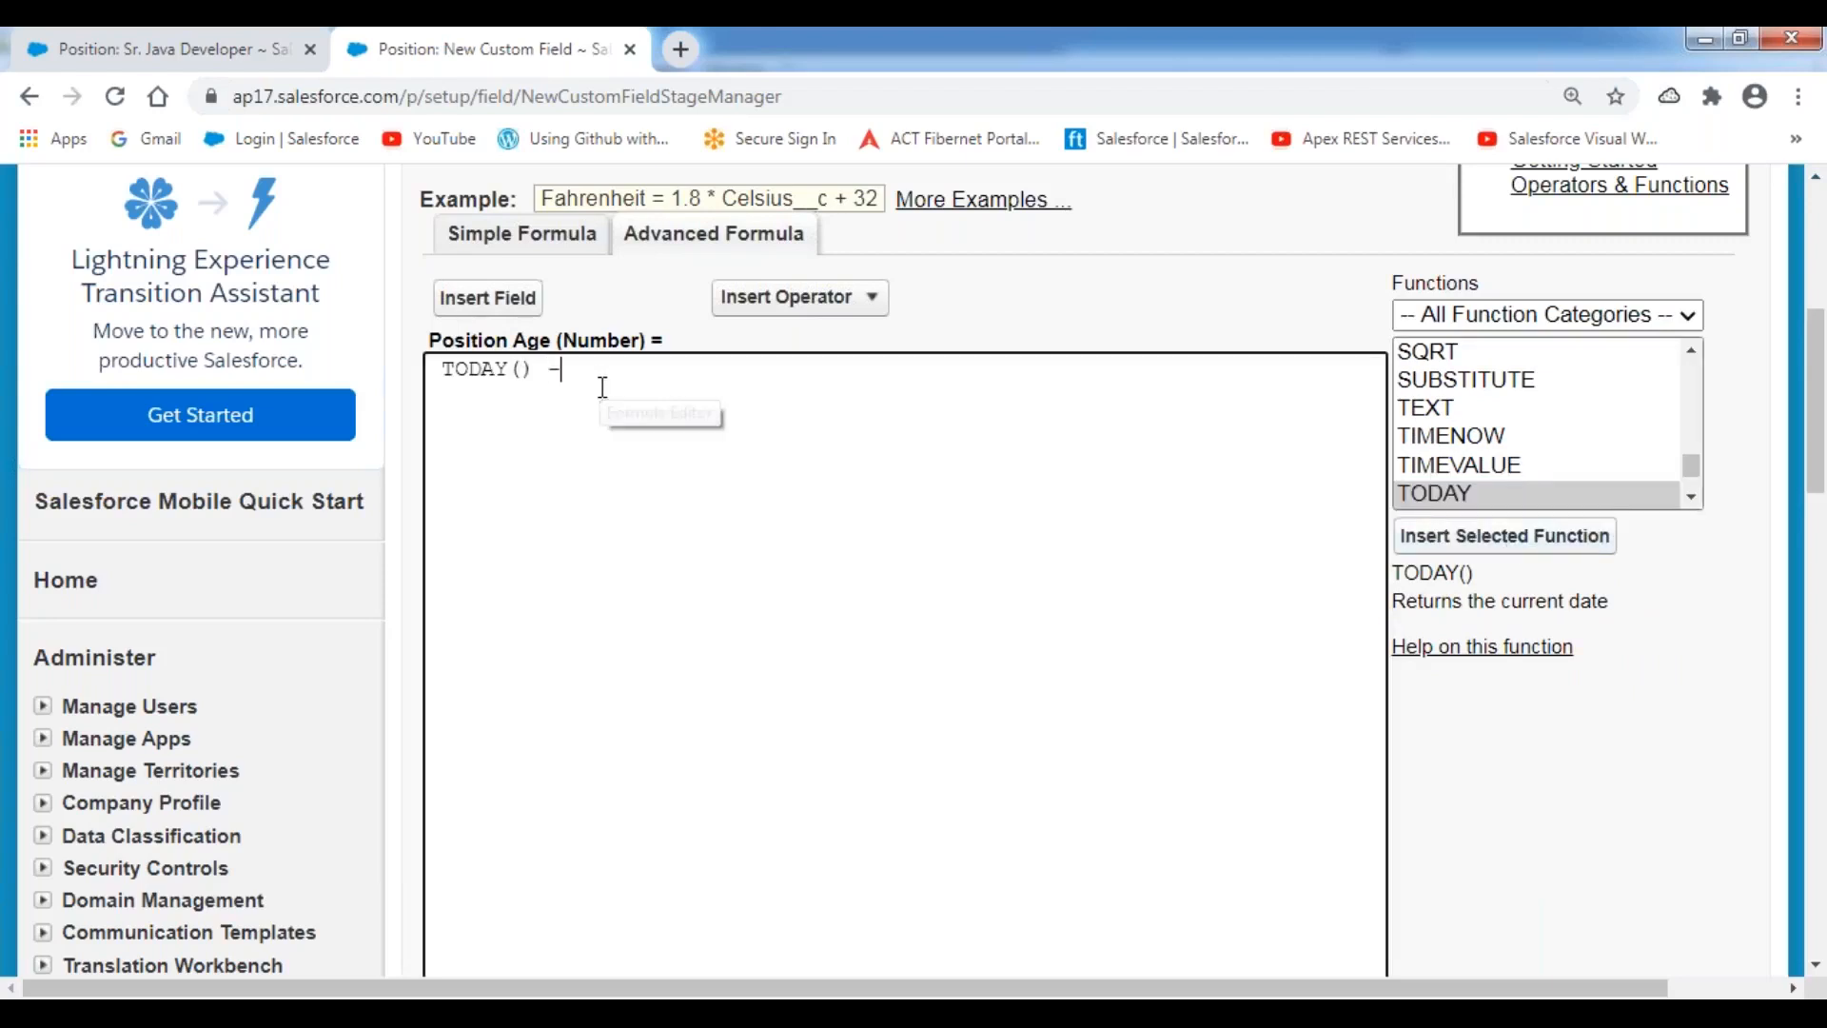
Step: Clear the Position Age formula and write "today() -" in its place
{"action": "key", "text": "BackSpace"}
{"action": "key", "text": "BackSpace"}
{"action": "key", "text": "BackSpace"}
{"action": "key", "text": "BackSpace"}
{"action": "key", "text": "BackSpace"}
{"action": "key", "text": "BackSpace"}
{"action": "key", "text": "BackSpace"}
{"action": "key", "text": "BackSpace"}
{"action": "key", "text": "BackSpace"}
{"action": "type", "text": "toda"}
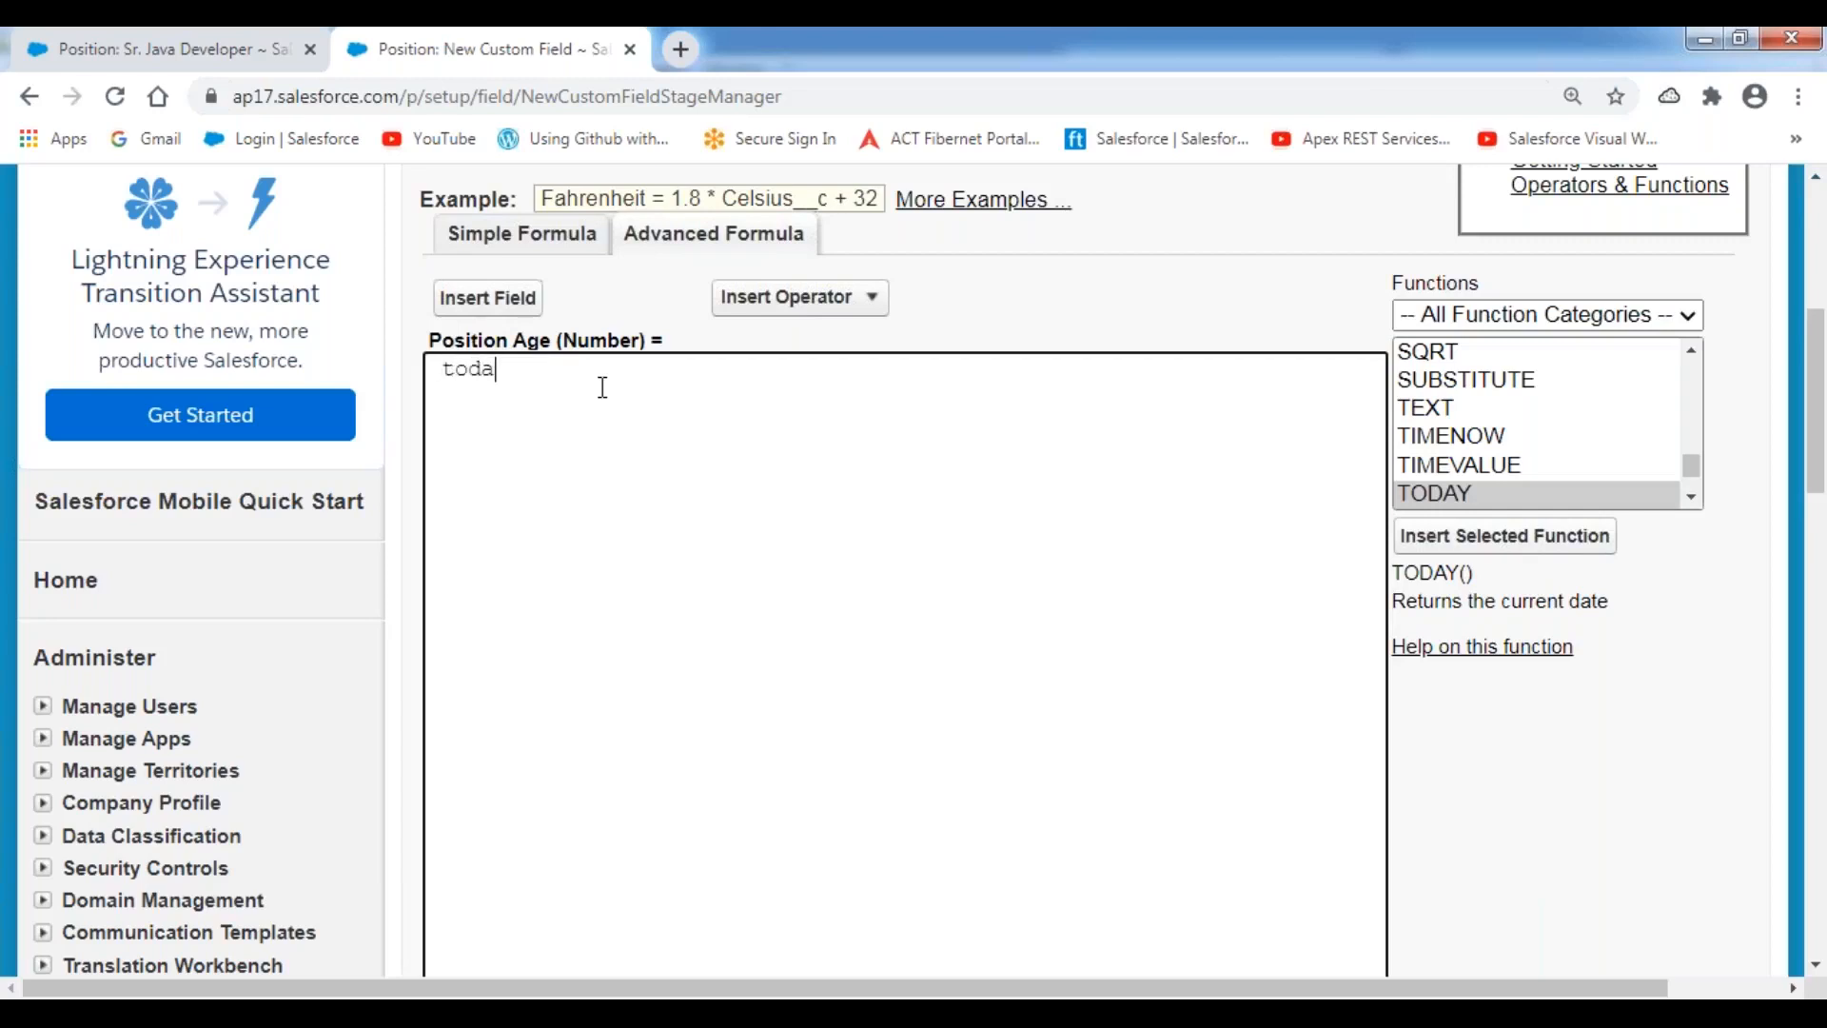
{"action": "type", "text": "y() -"}
Step: Check the Open Date field on the position record, and append Open_Date__c to the formula after the minus sign
{"action": "left_click", "coordinate": [236, 64]}
{"action": "scroll", "coordinate": [512, 681], "scroll_direction": "down", "scroll_amount": 1}
{"action": "scroll", "coordinate": [511, 672], "scroll_direction": "down", "scroll_amount": 3}
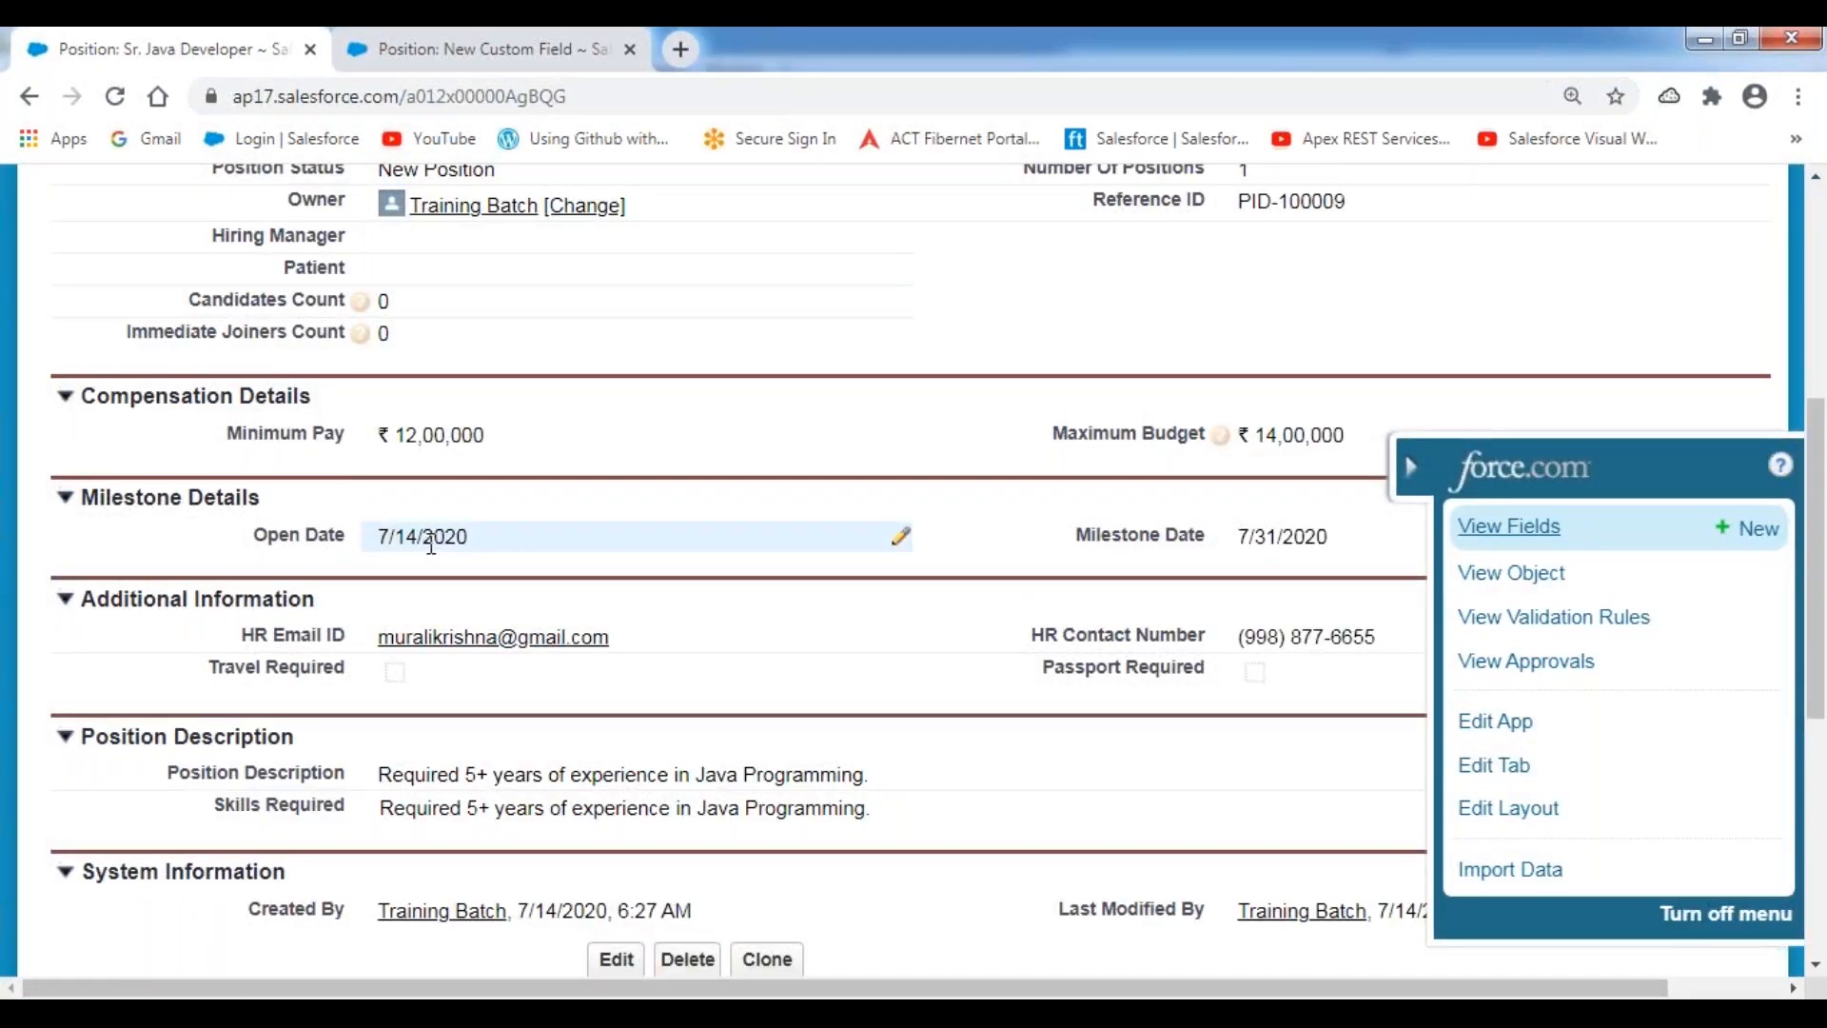
{"action": "left_click", "coordinate": [466, 49]}
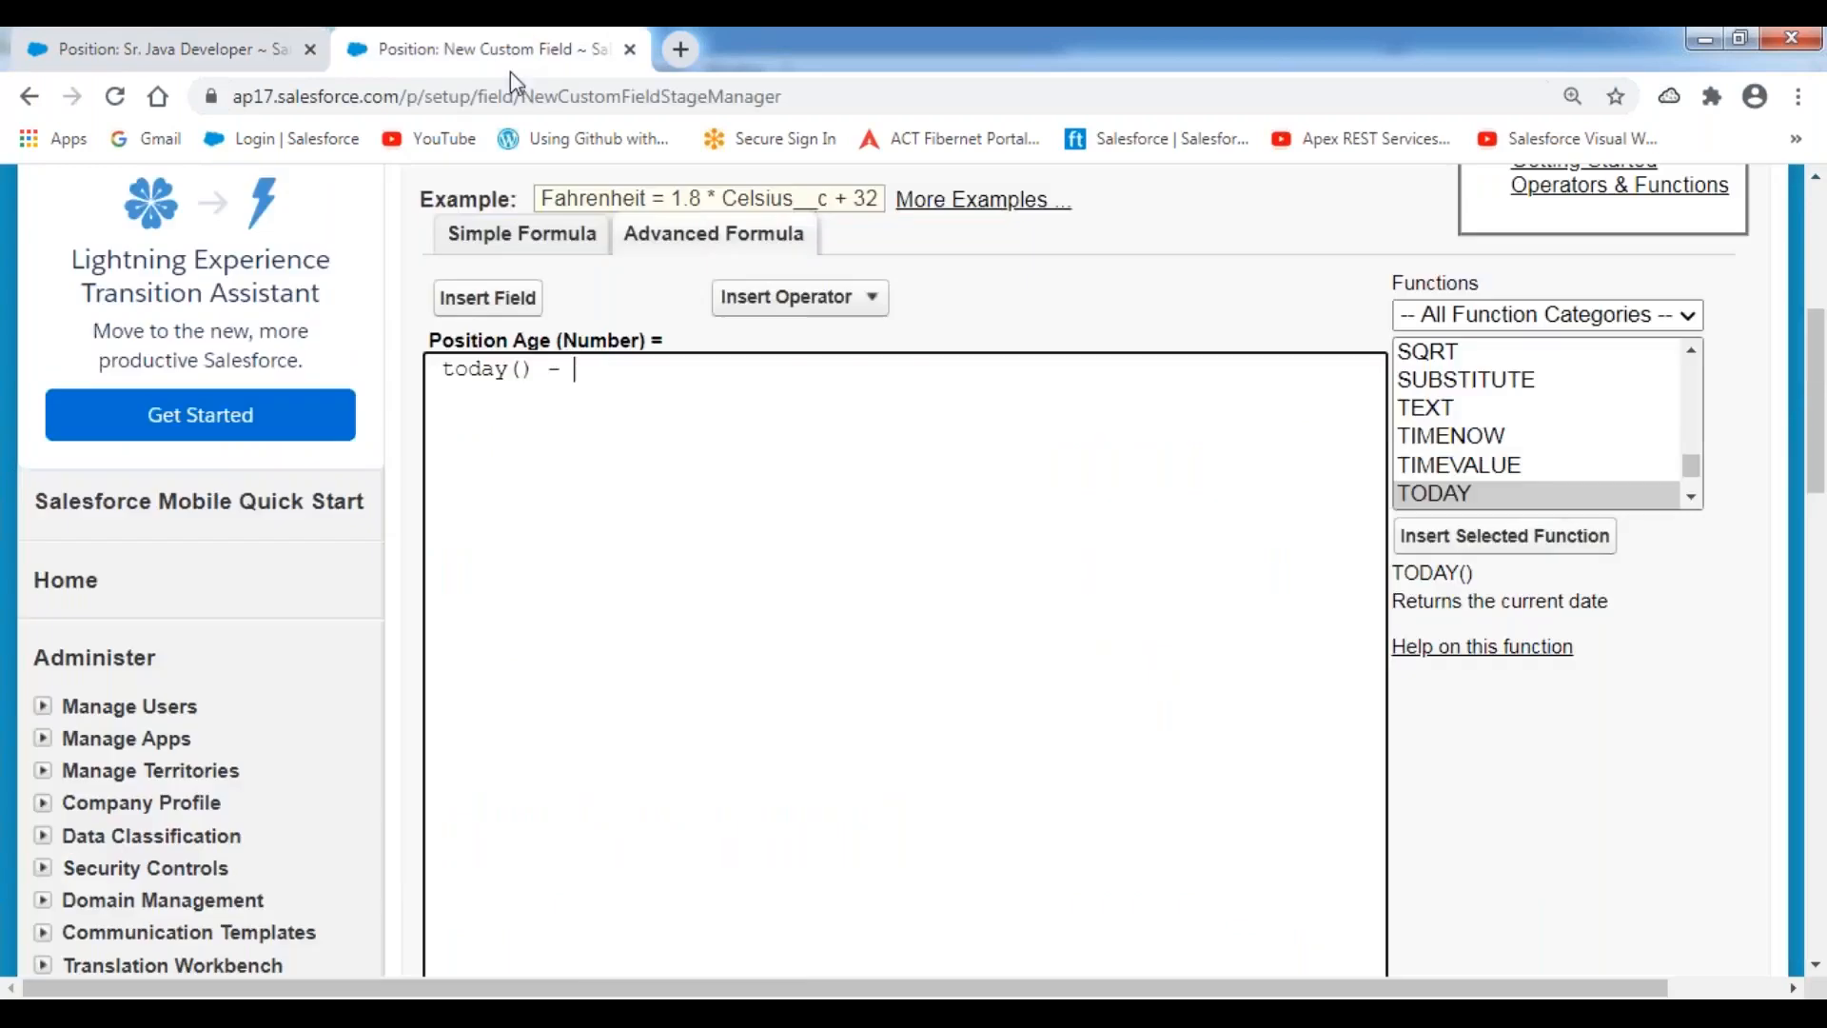
{"action": "left_click", "coordinate": [516, 302]}
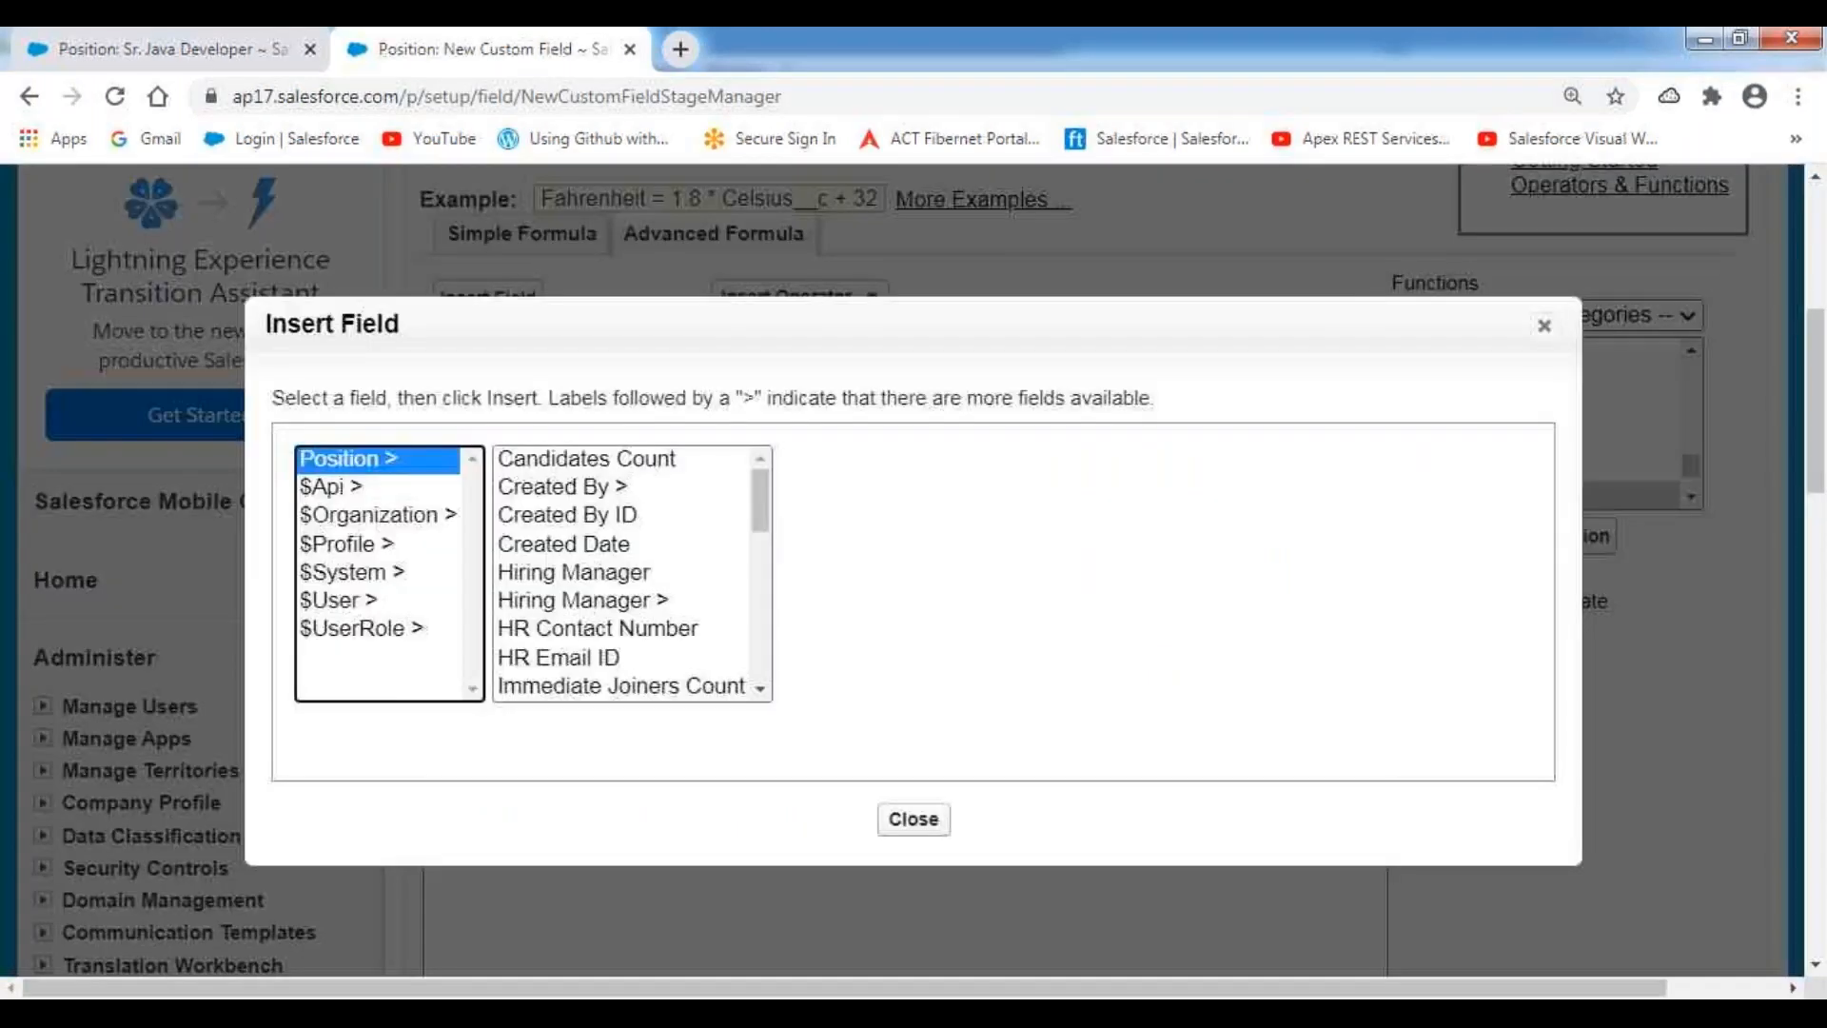
{"action": "left_click", "coordinate": [593, 607]}
{"action": "key", "text": "o"}
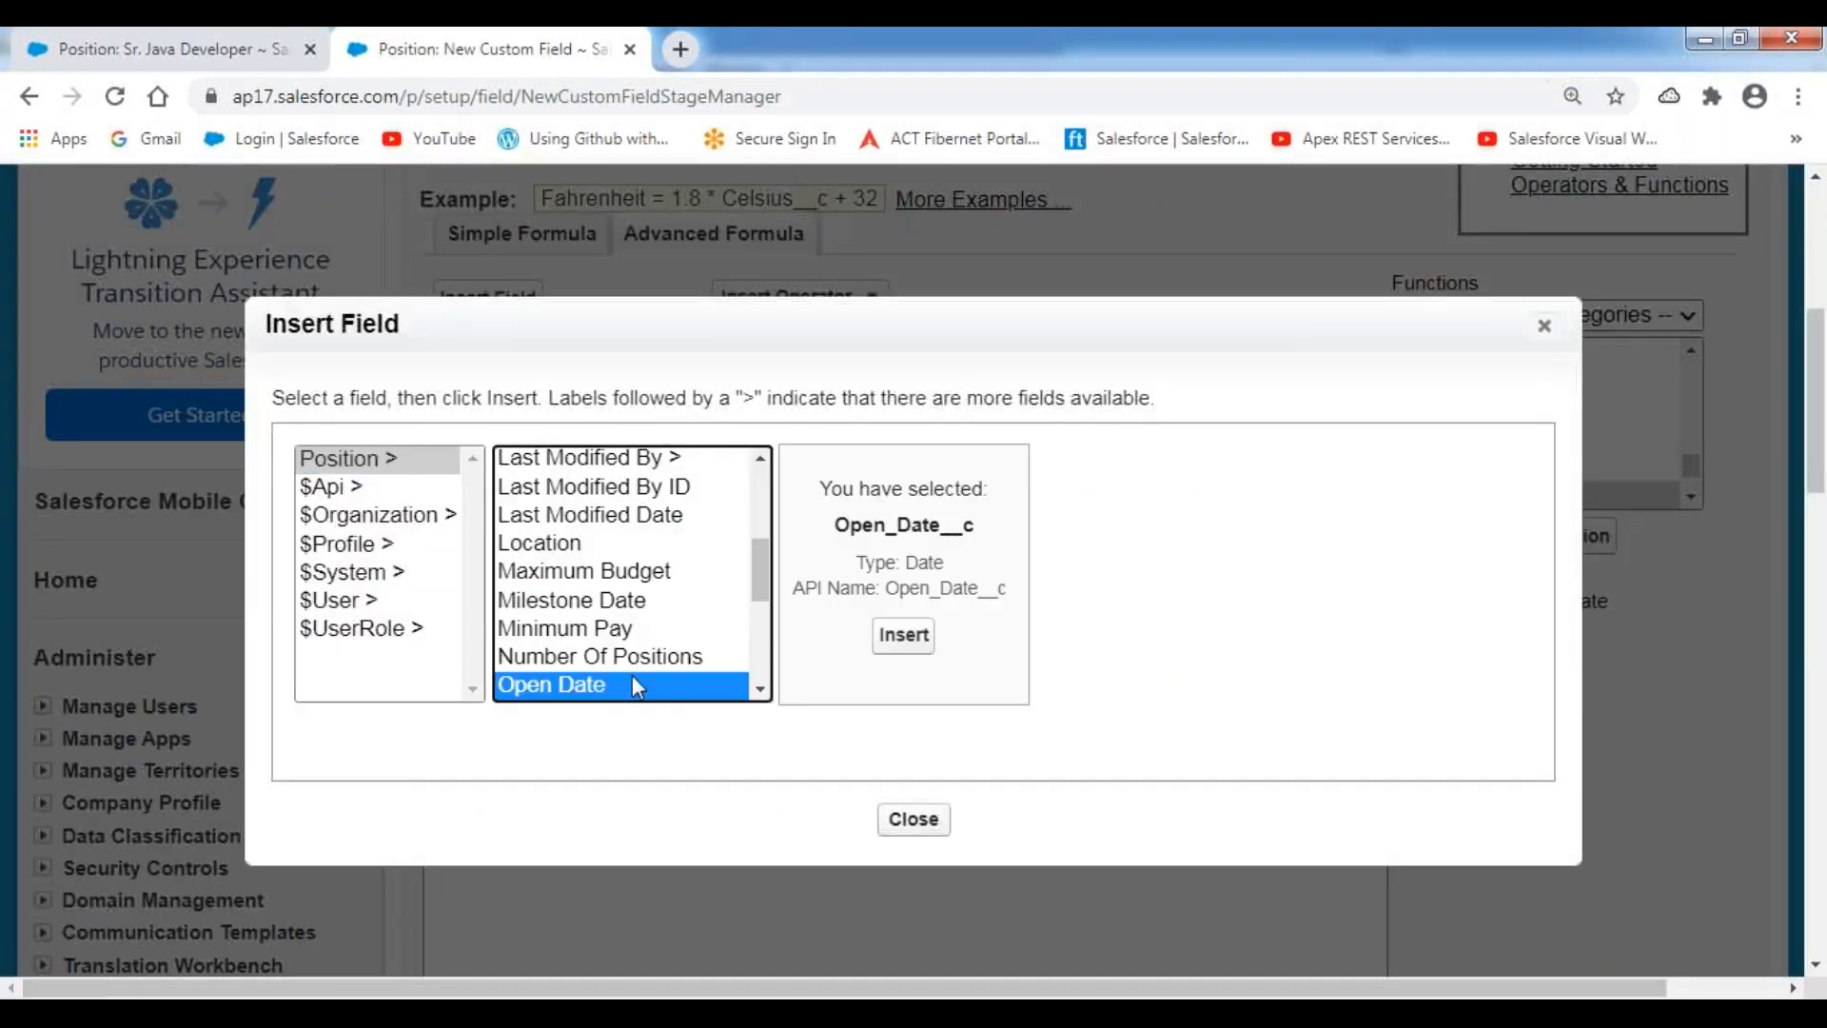
{"action": "left_click", "coordinate": [915, 640]}
{"action": "left_click_drag", "start_coordinate": [767, 380], "coordinate": [433, 377]}
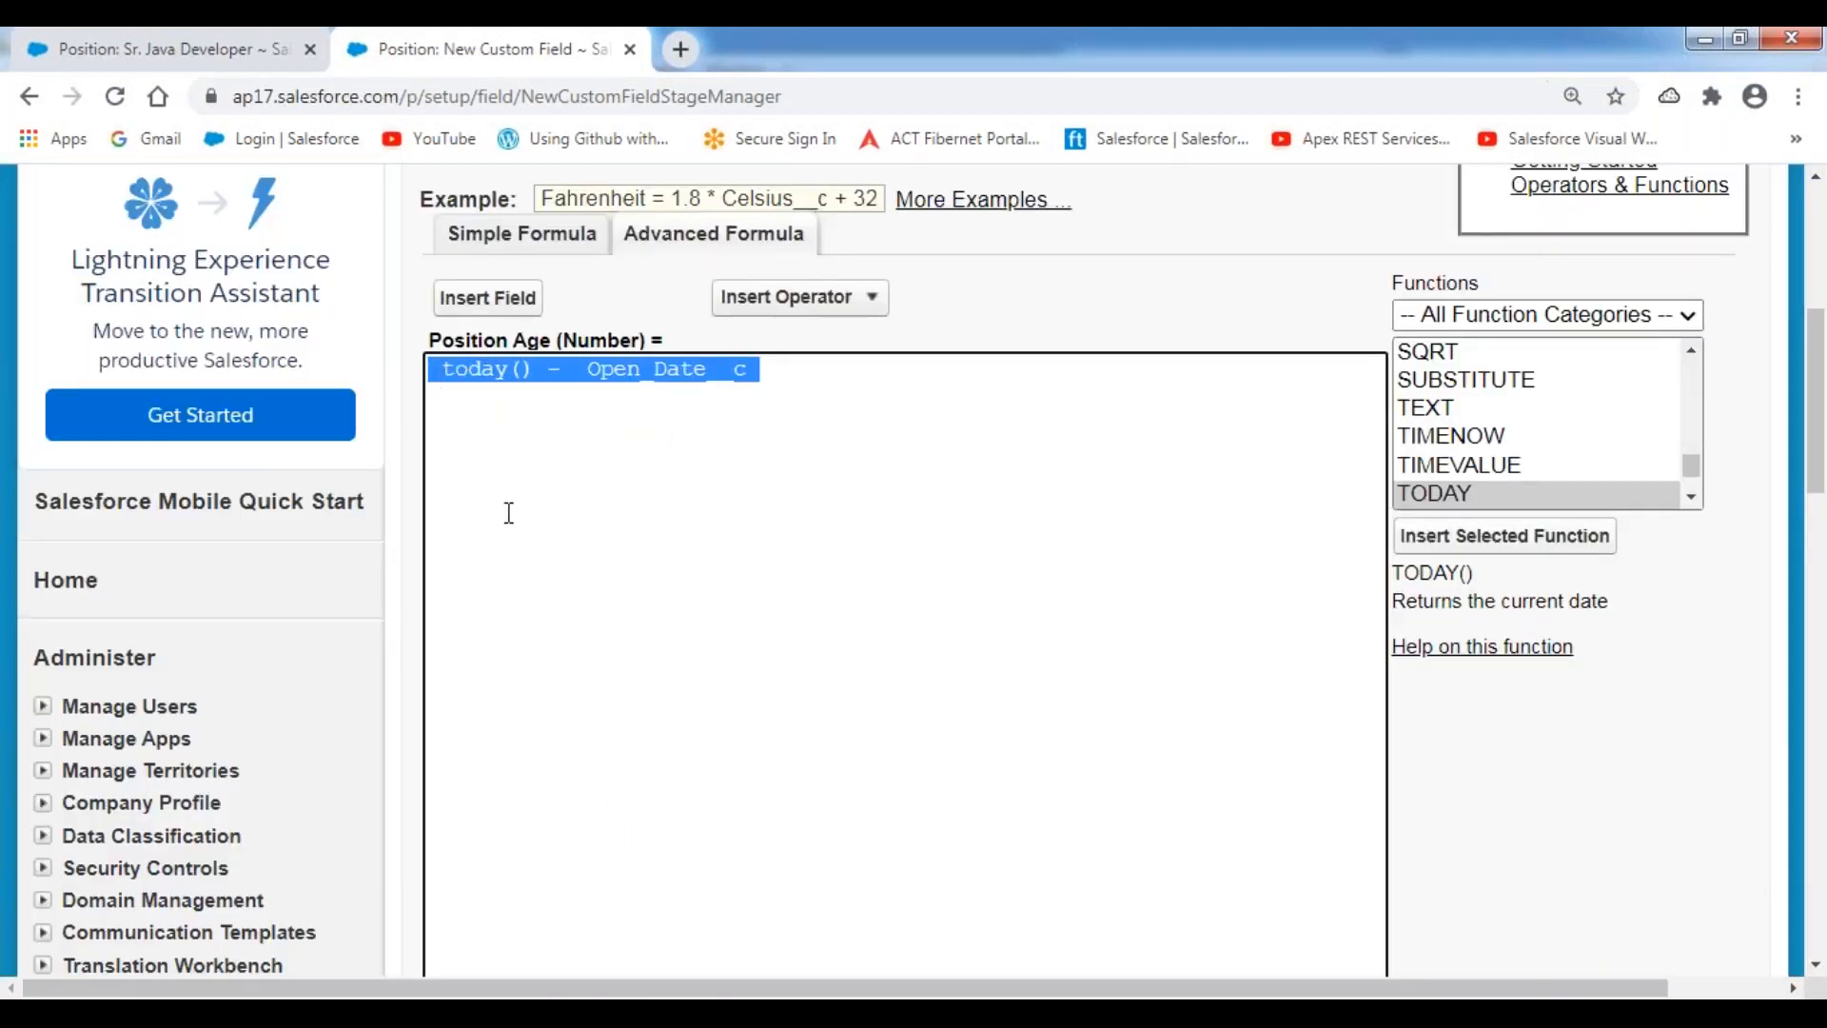
{"action": "left_click", "coordinate": [384, 562]}
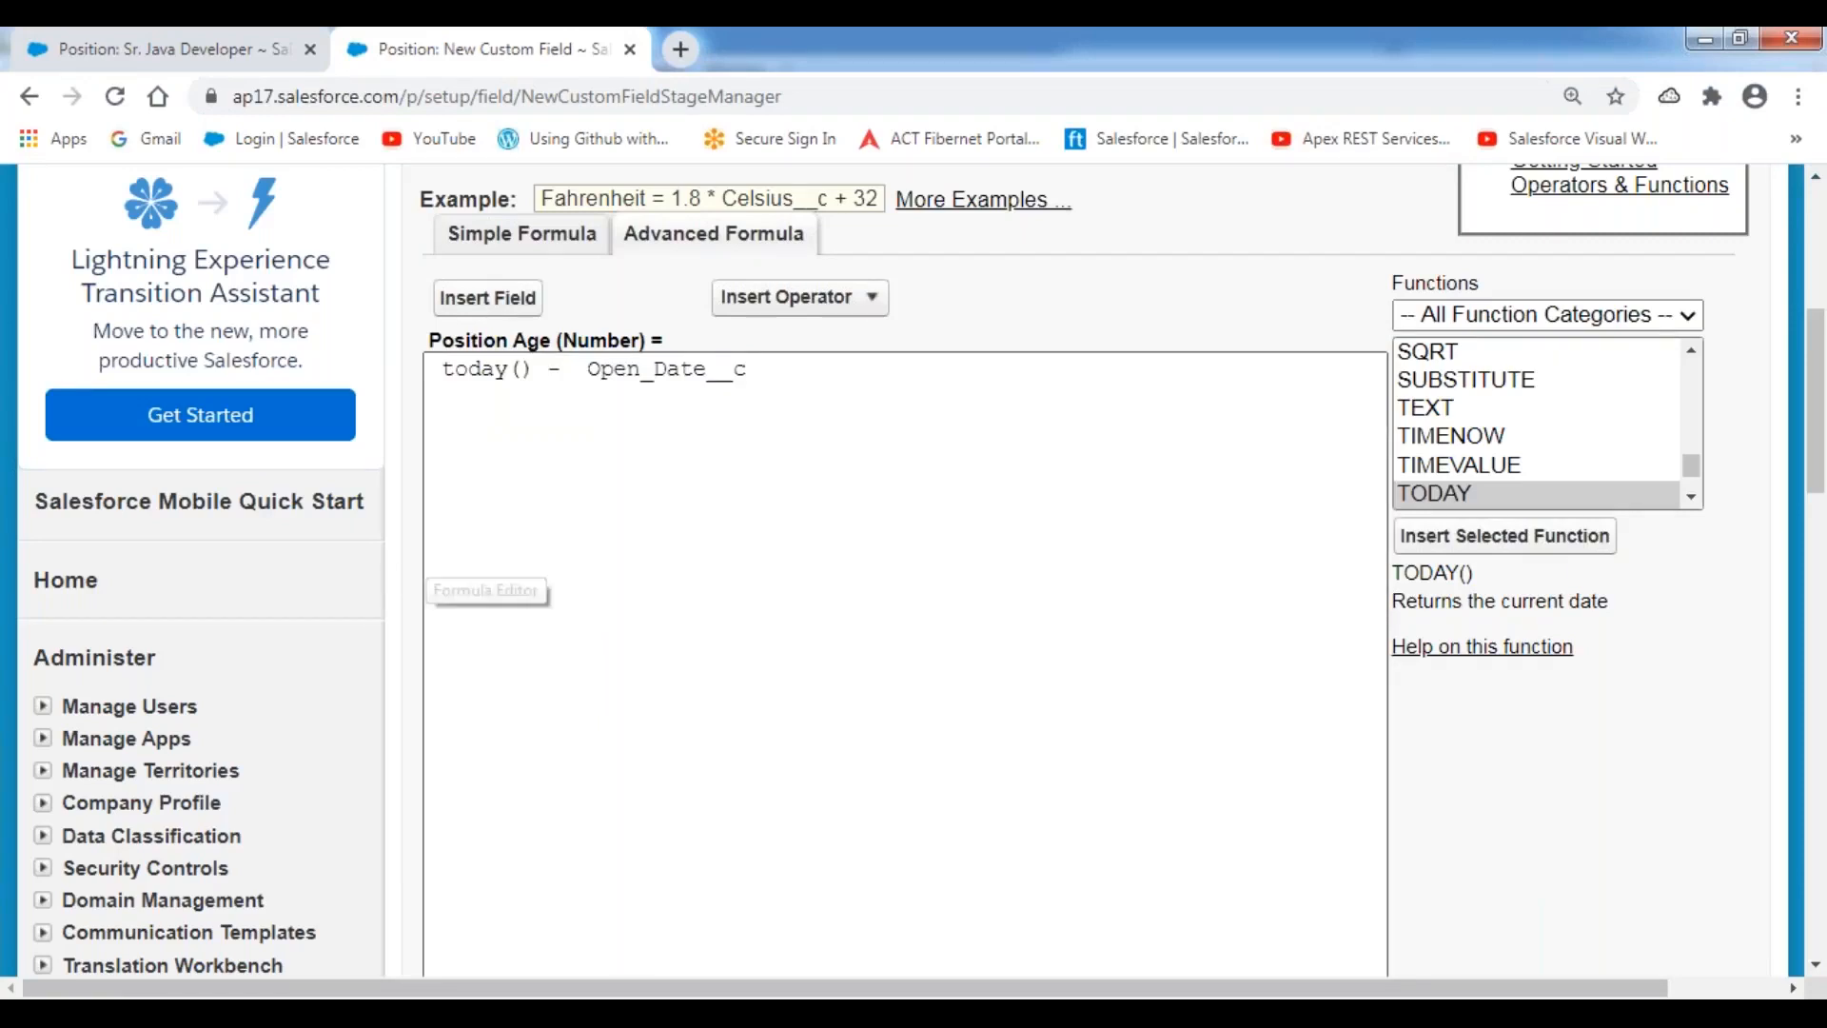
Step: Check the syntax of the Position Age formula and continue to the field-level security settings
{"action": "scroll", "coordinate": [485, 580], "scroll_direction": "down", "scroll_amount": 5}
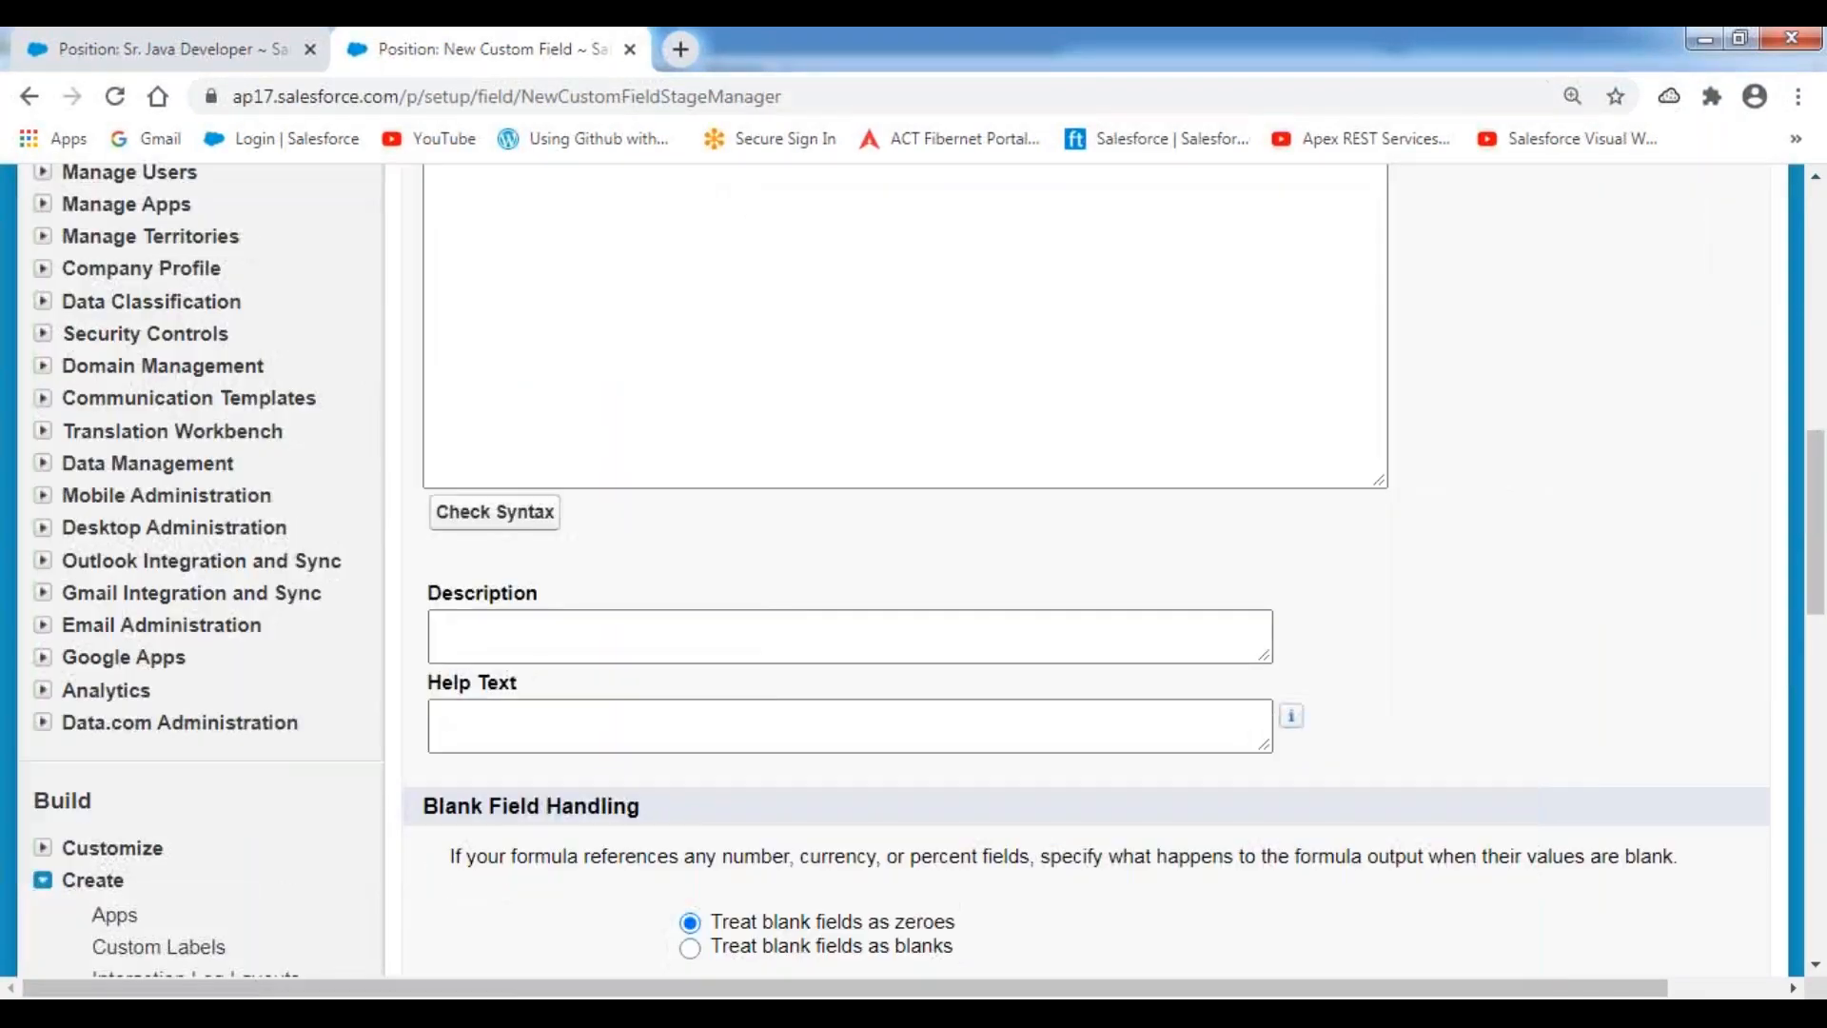
{"action": "scroll", "coordinate": [505, 396], "scroll_direction": "down", "scroll_amount": 1}
{"action": "left_click", "coordinate": [497, 379]}
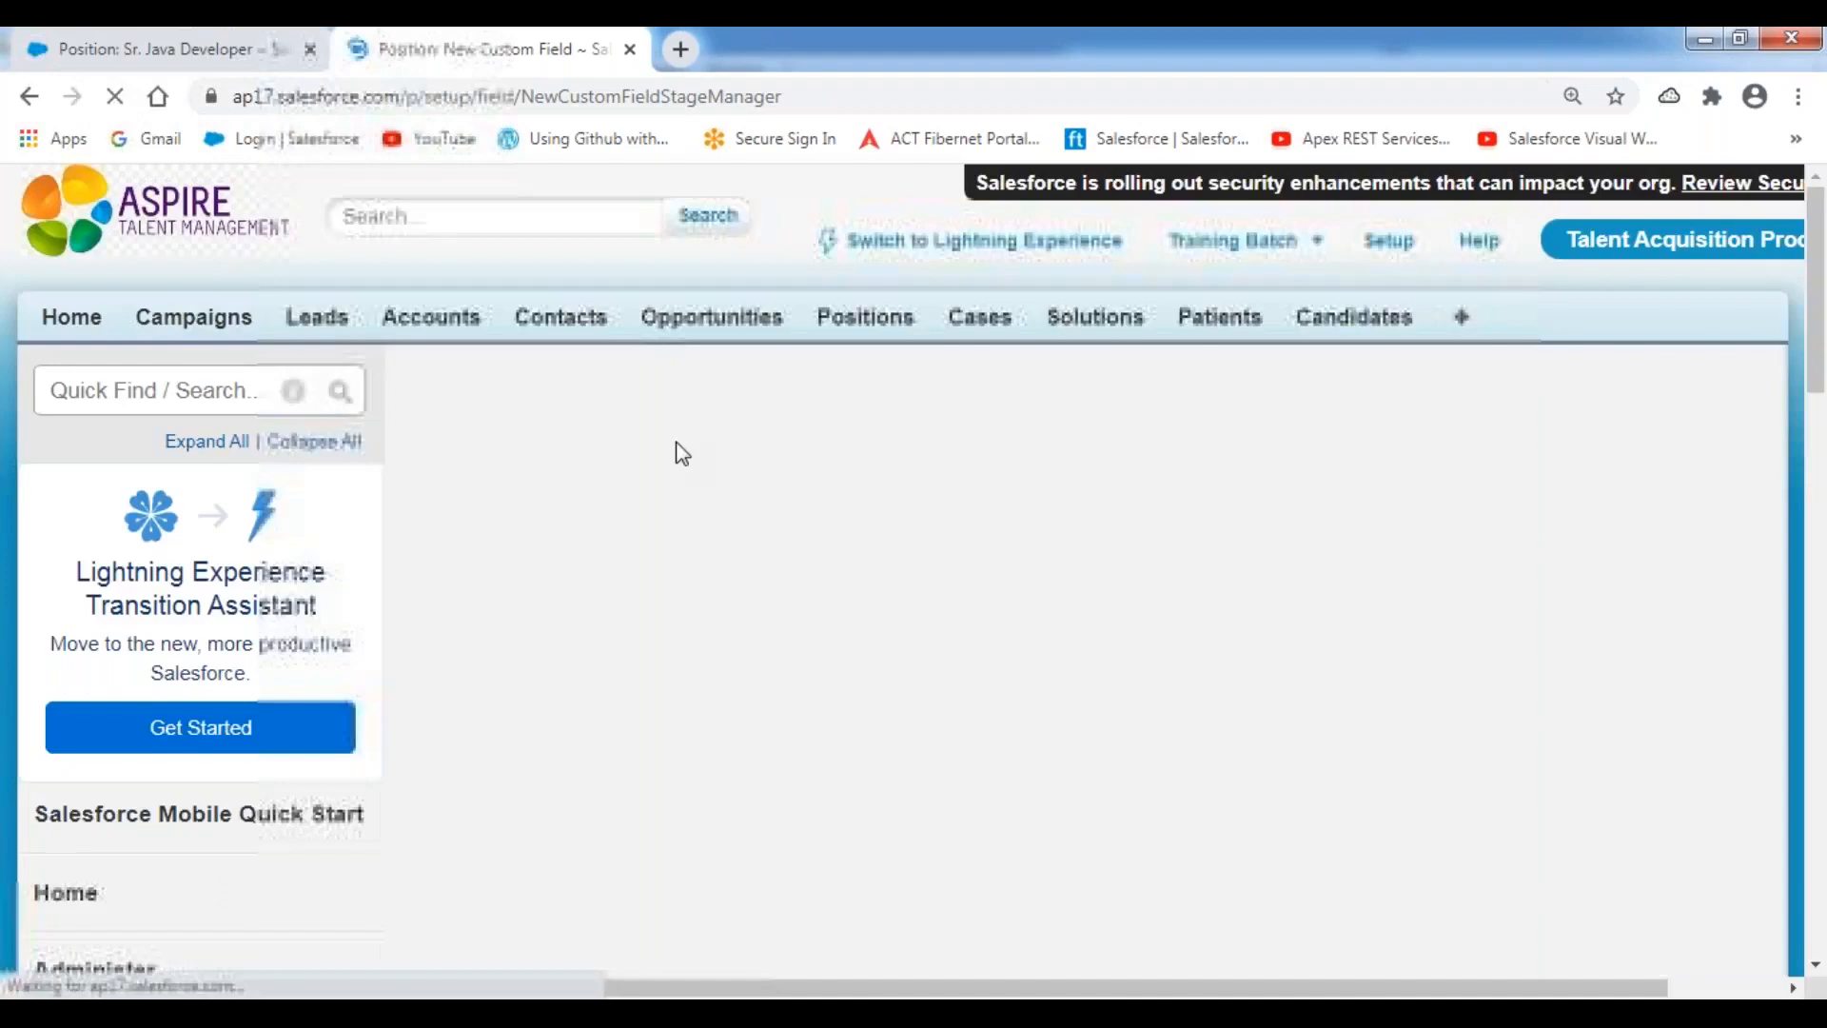
{"action": "scroll", "coordinate": [816, 560], "scroll_direction": "down", "scroll_amount": 8}
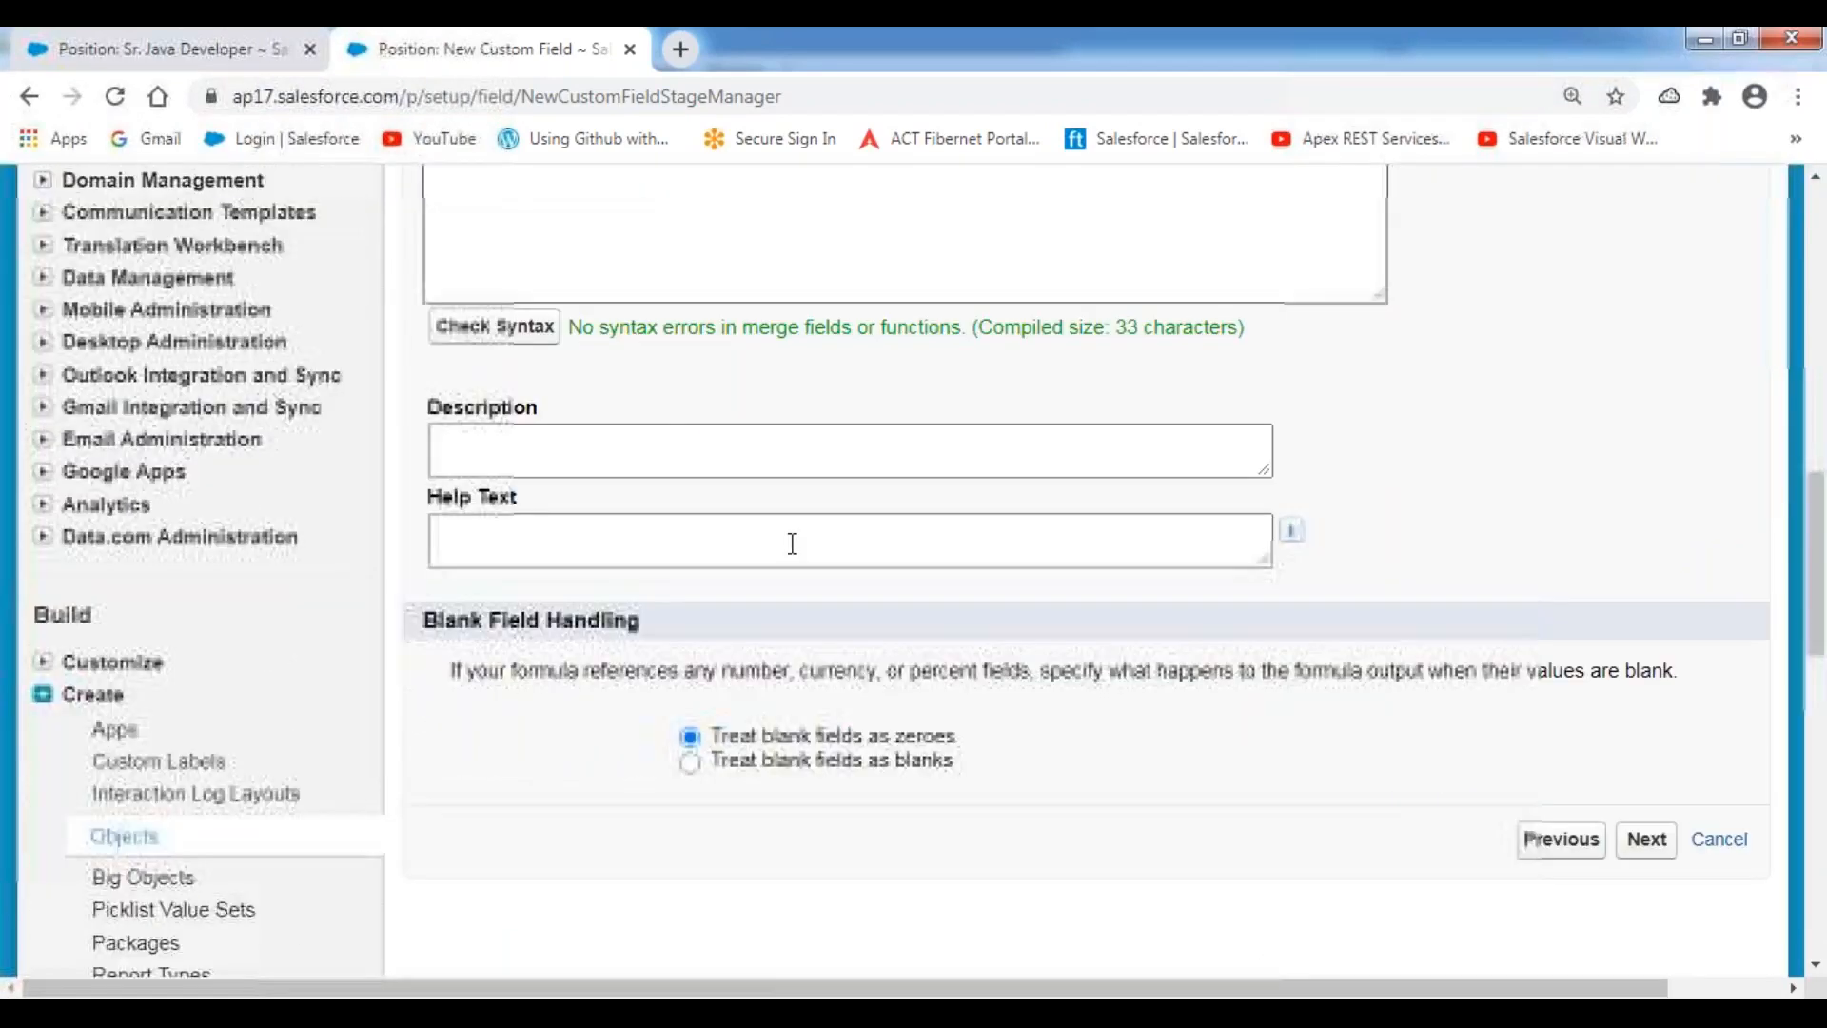
{"action": "left_click_drag", "start_coordinate": [570, 326], "coordinate": [959, 326]}
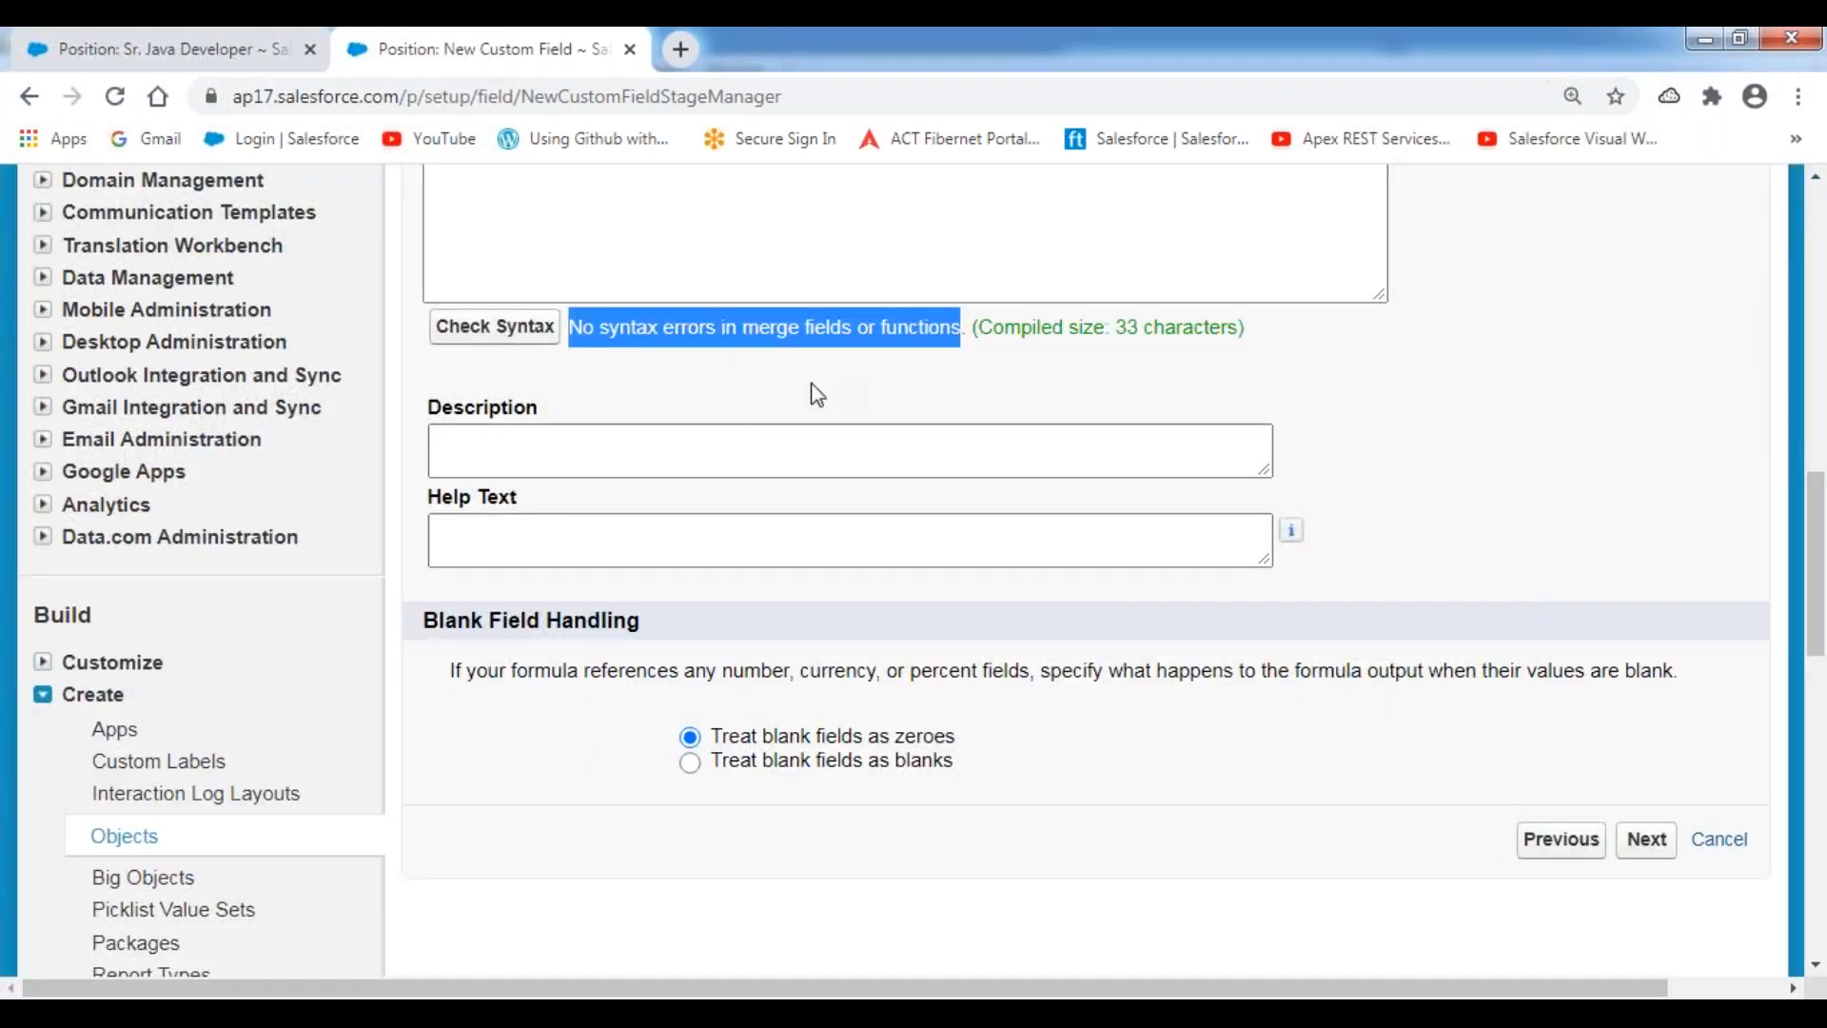
{"action": "left_click", "coordinate": [824, 422]}
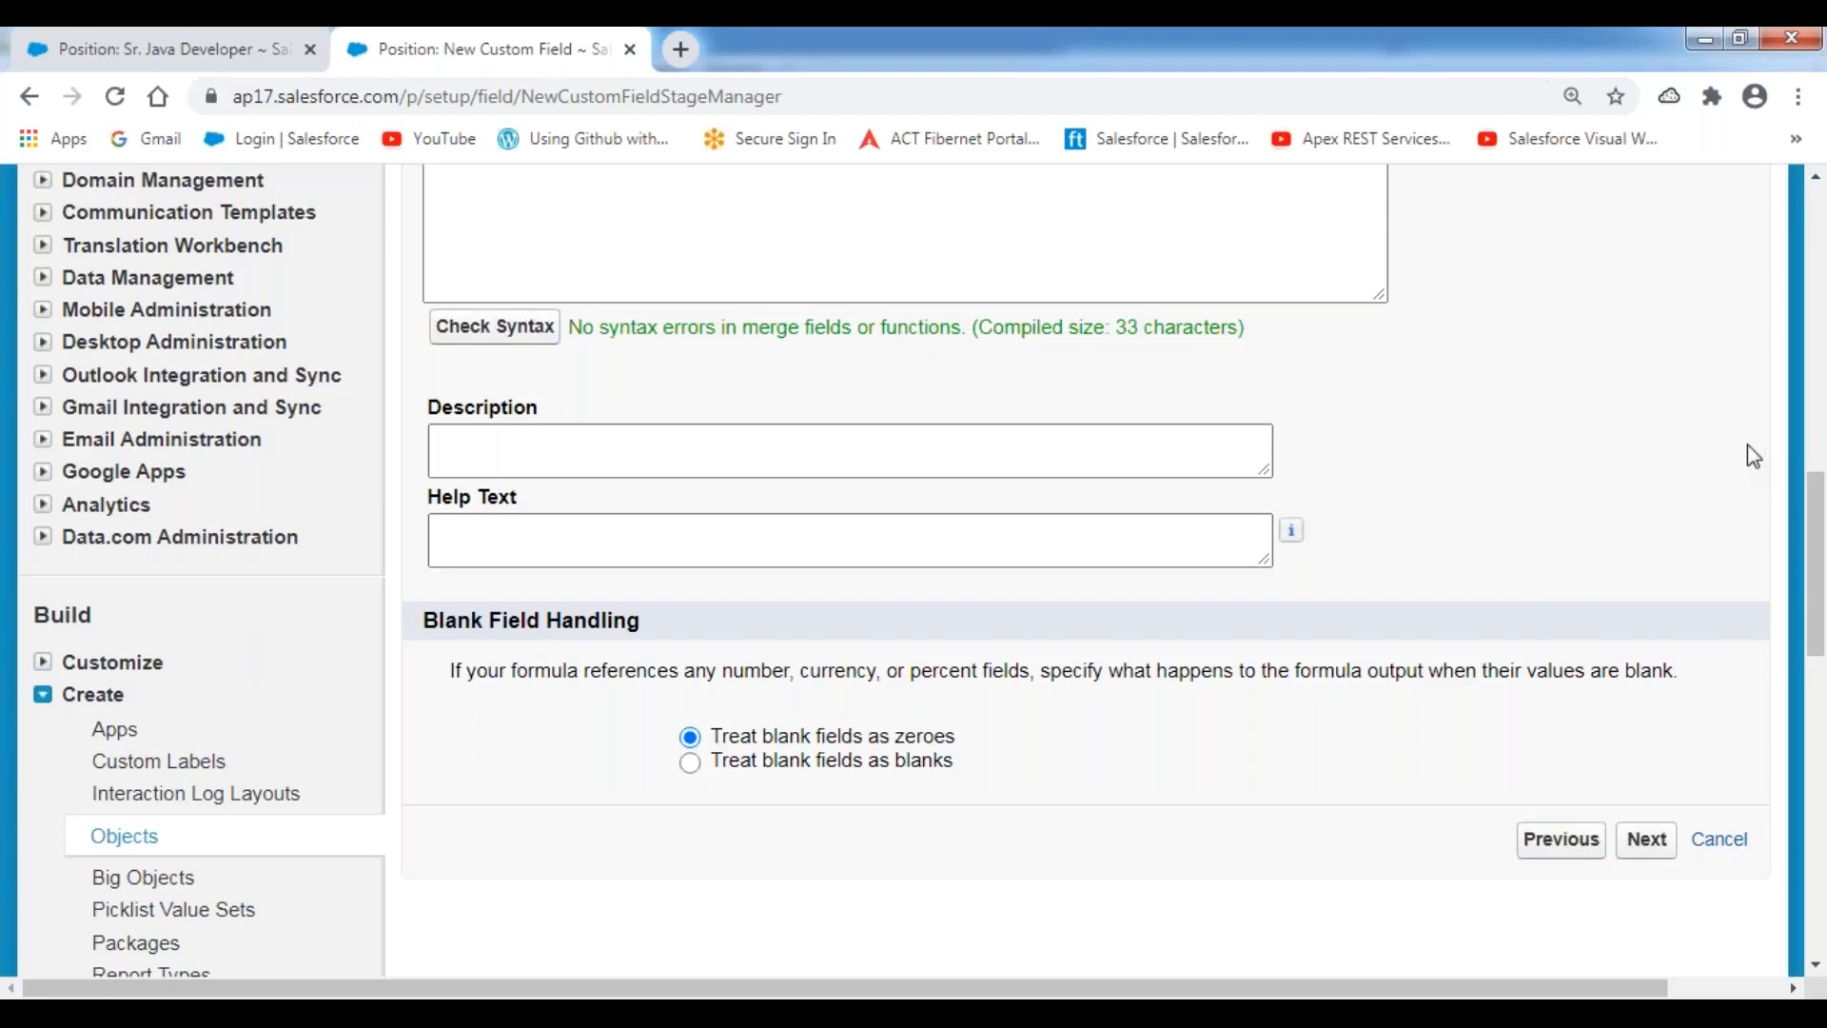
{"action": "scroll", "coordinate": [1745, 448], "scroll_direction": "down", "scroll_amount": 3}
{"action": "left_click", "coordinate": [1645, 571]}
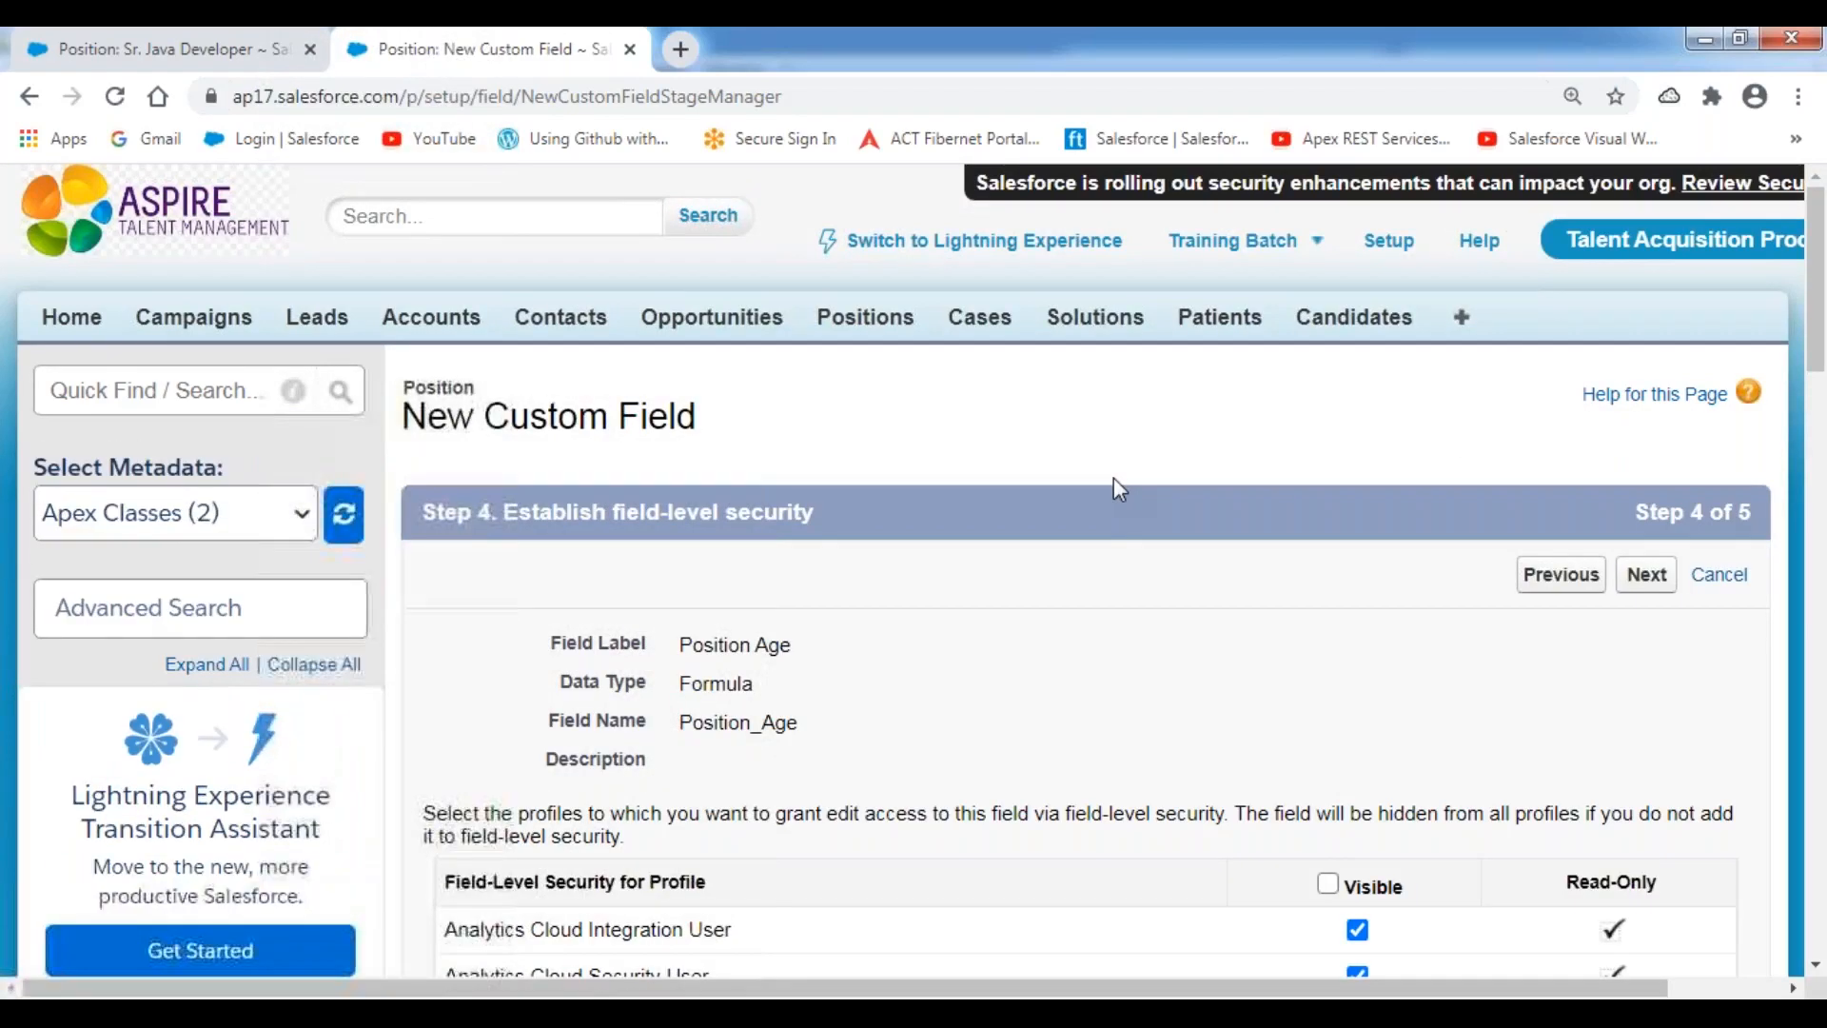
Step: Make the Position Age field visible to all profiles and save it with the Position Layout included
{"action": "scroll", "coordinate": [1115, 488], "scroll_direction": "down", "scroll_amount": 6}
{"action": "left_click", "coordinate": [1327, 216]}
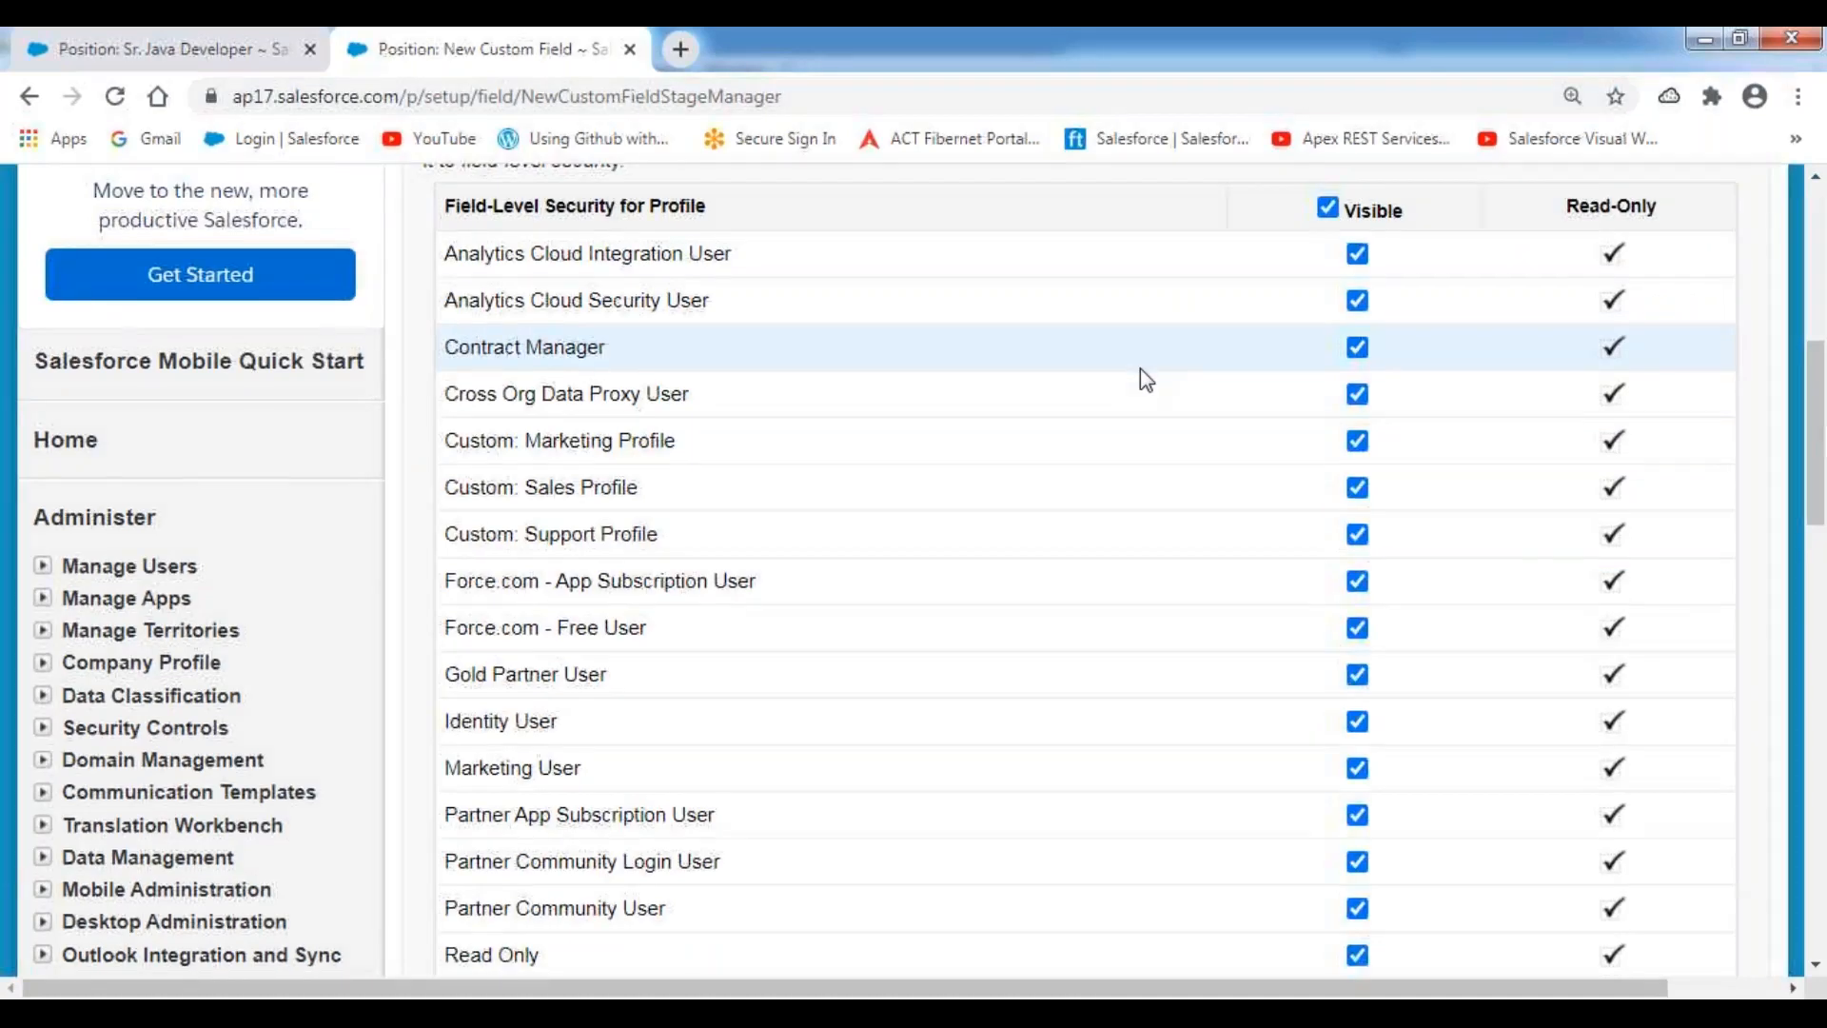
{"action": "scroll", "coordinate": [1140, 368], "scroll_direction": "down", "scroll_amount": 7}
{"action": "left_click", "coordinate": [1650, 557]}
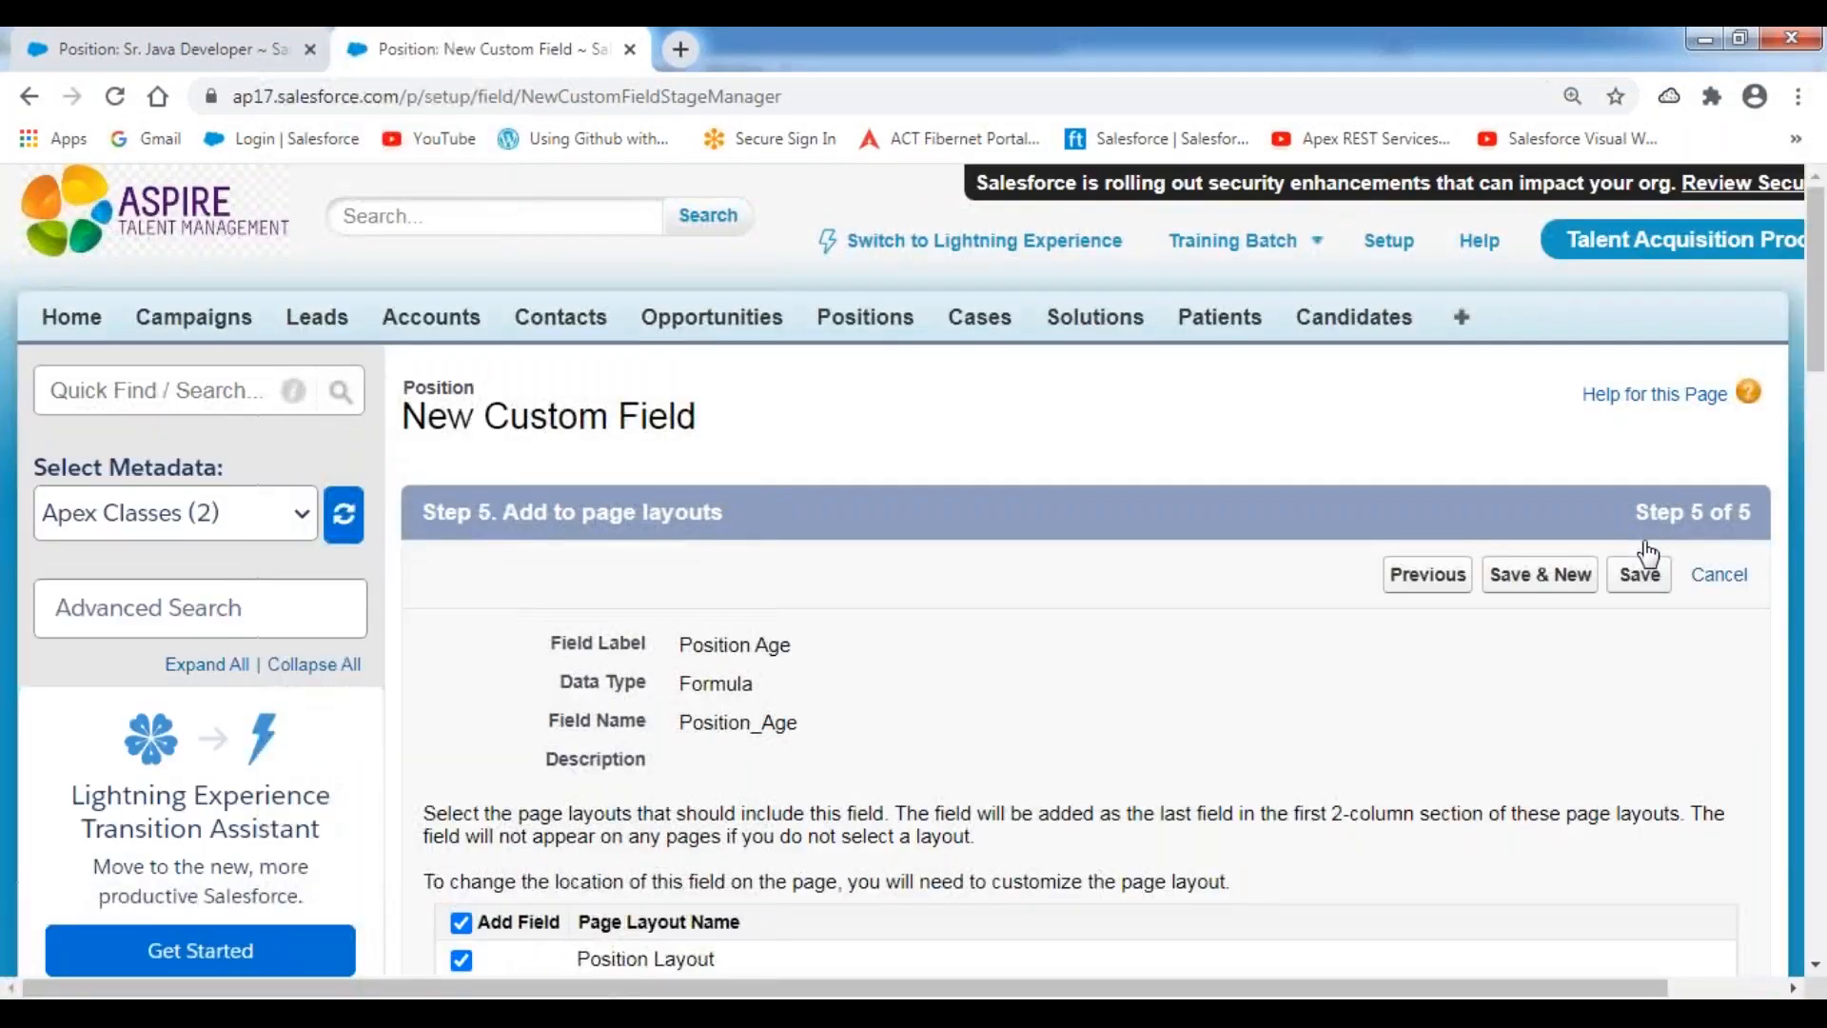
{"action": "scroll", "coordinate": [1345, 542], "scroll_direction": "down", "scroll_amount": 3}
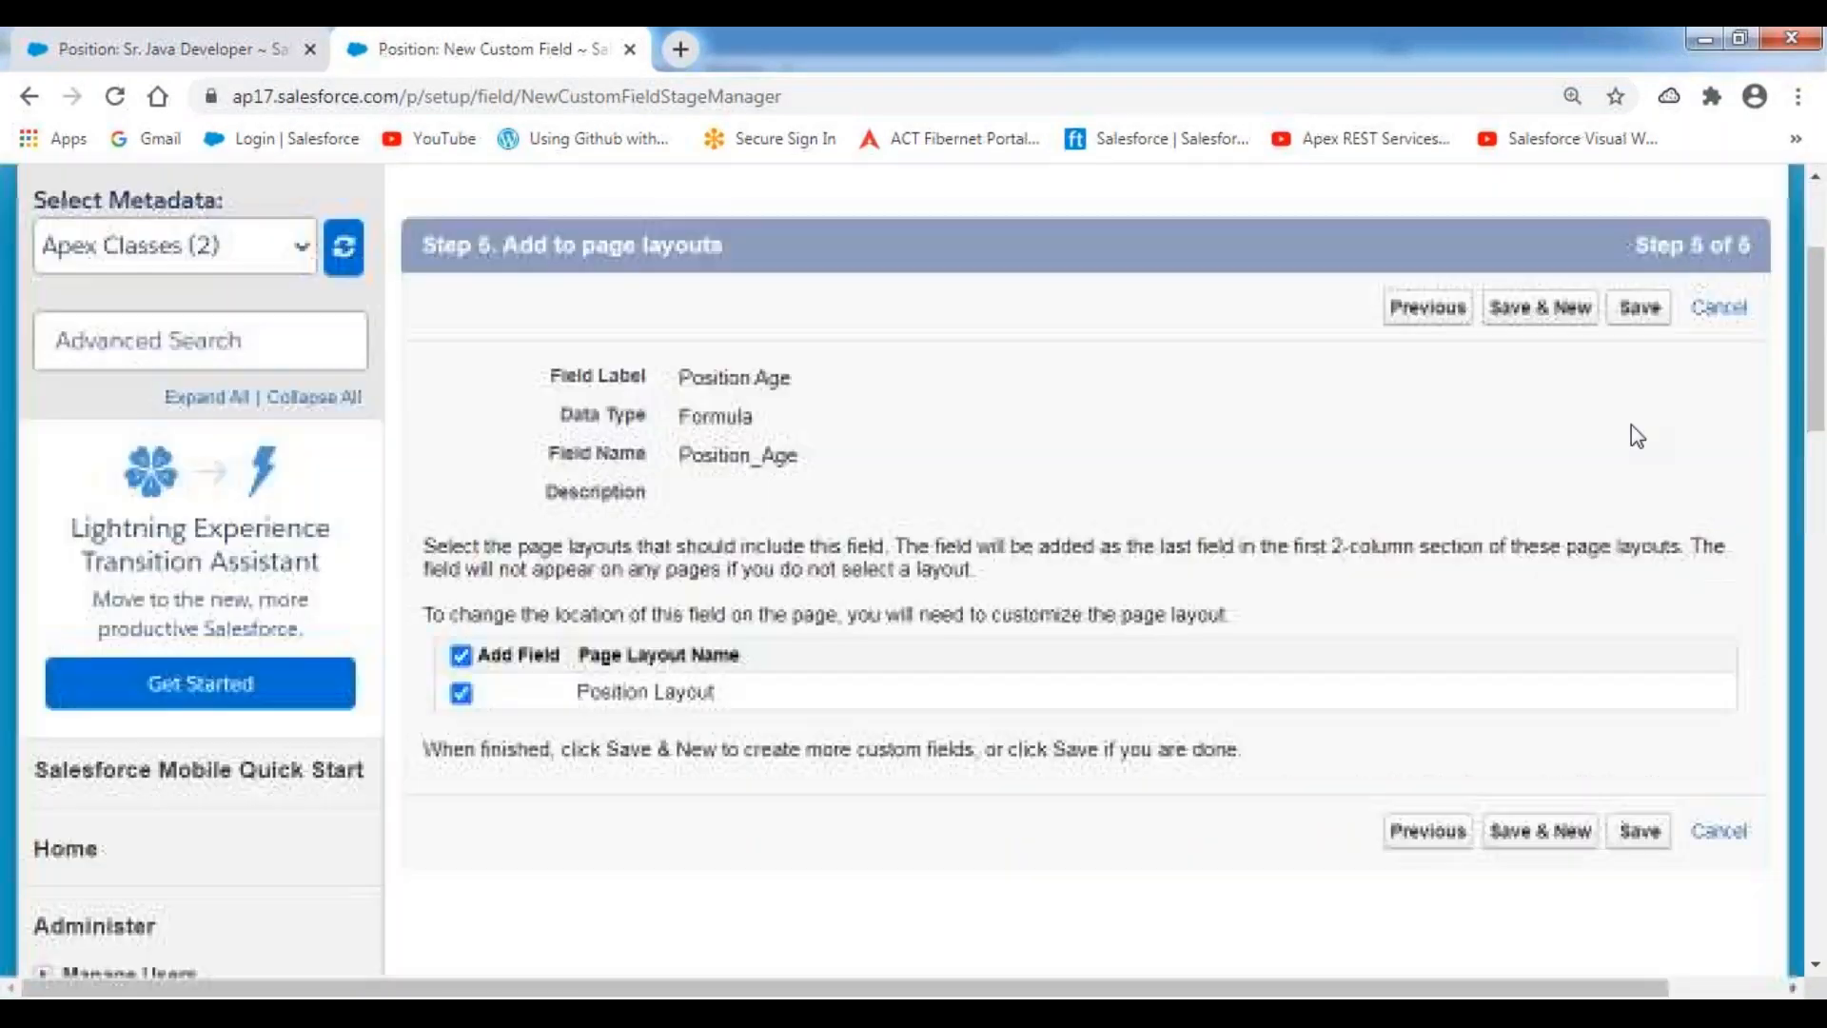
{"action": "left_click", "coordinate": [1638, 307]}
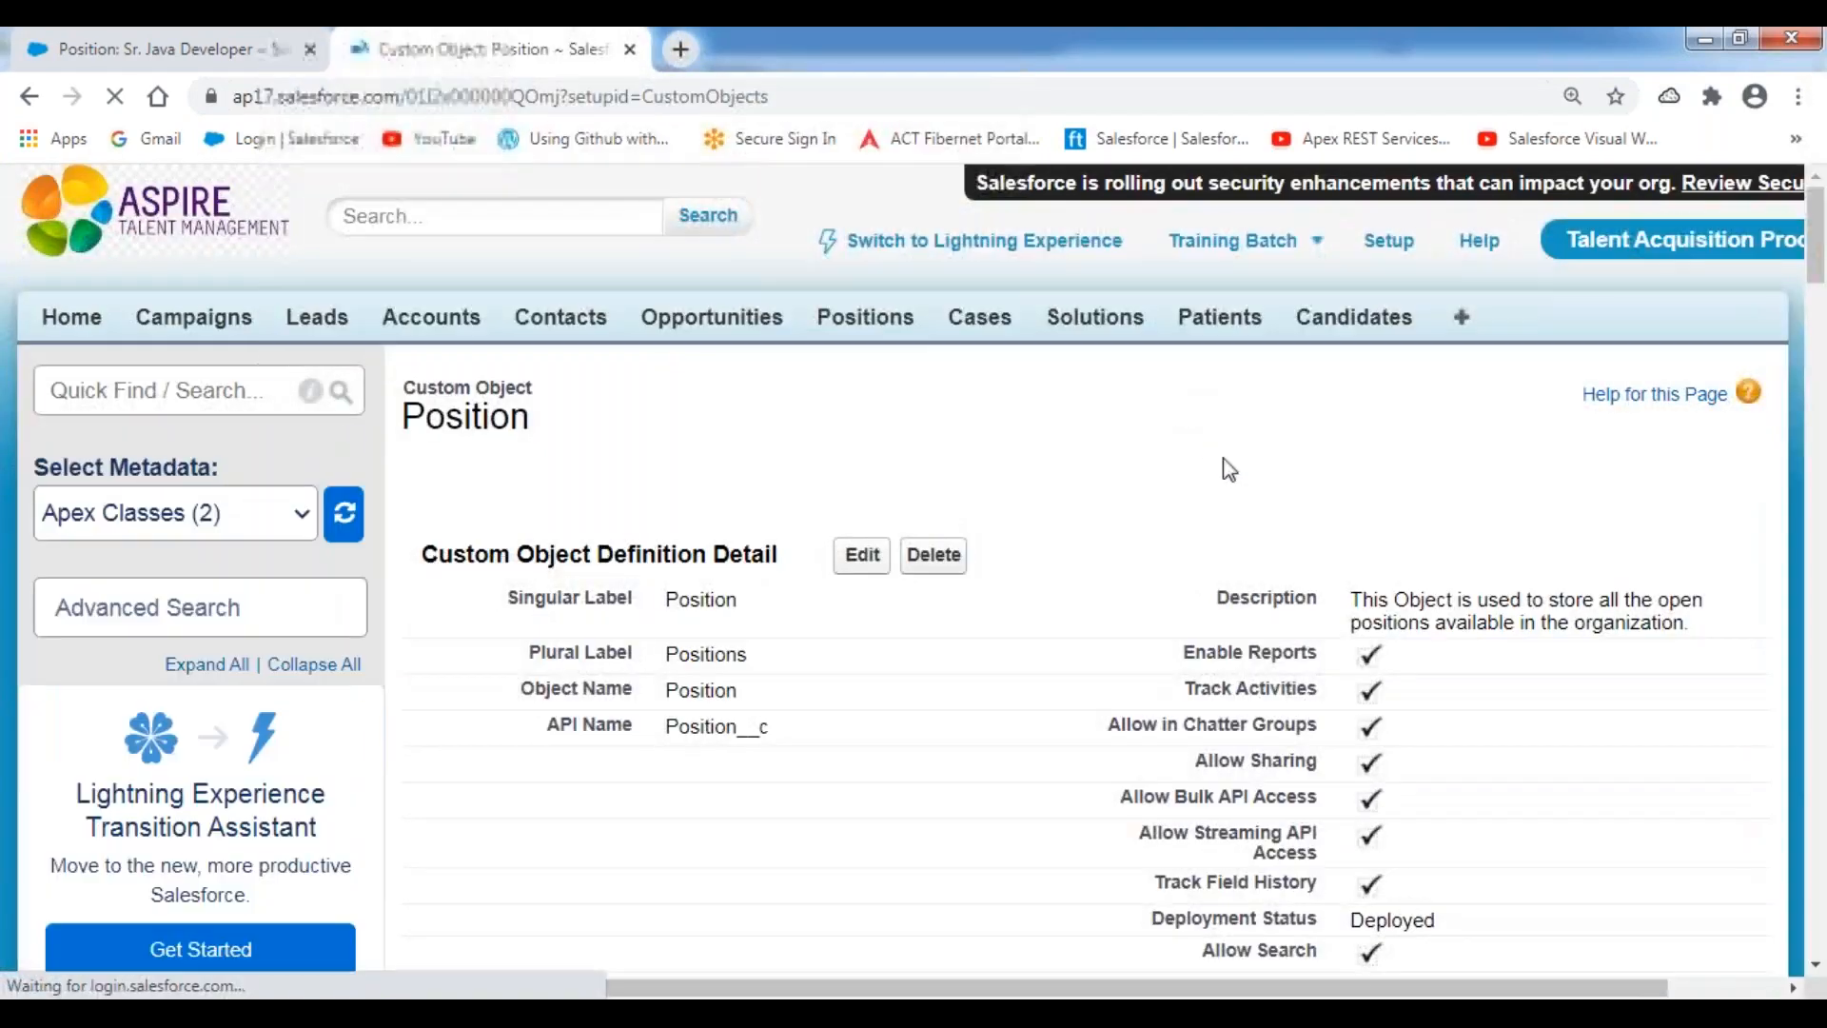
Step: Reload the Sr. Java Developer position record to check its Position Age, and switch to the Formula Fields.txt notes in Notepad++
{"action": "left_click", "coordinate": [239, 61]}
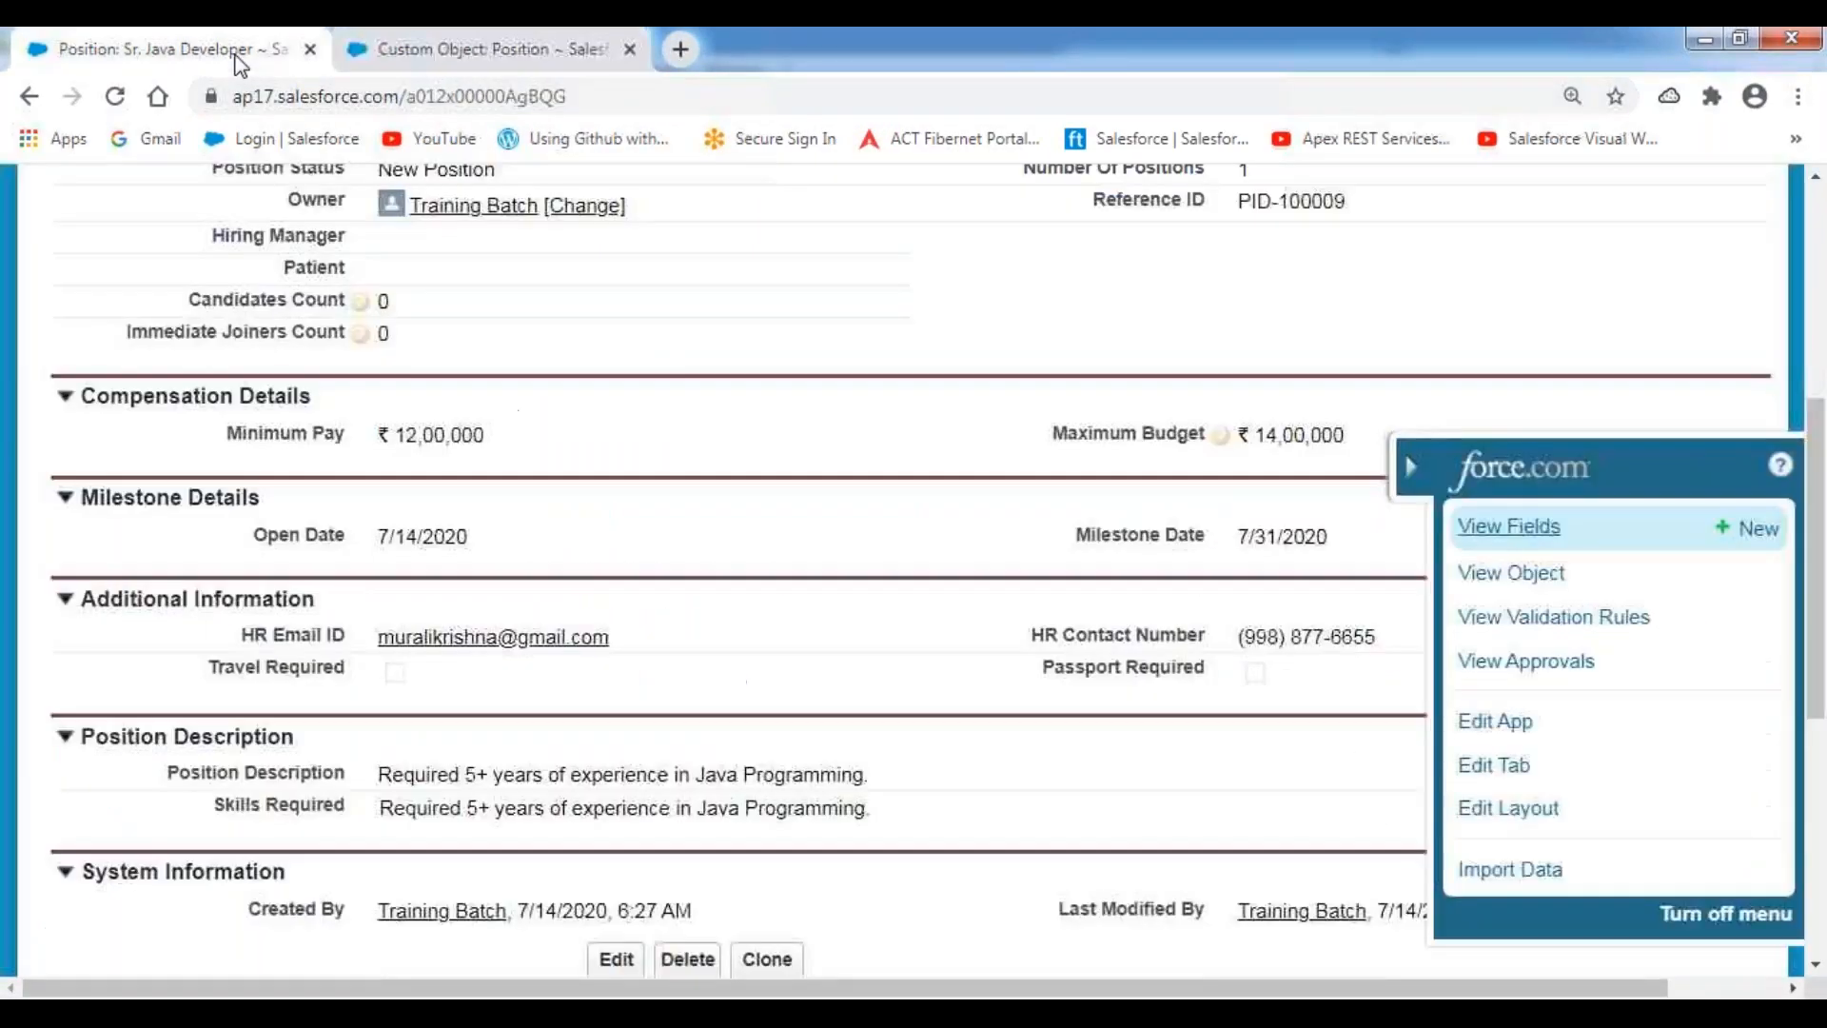
{"action": "left_click", "coordinate": [122, 101]}
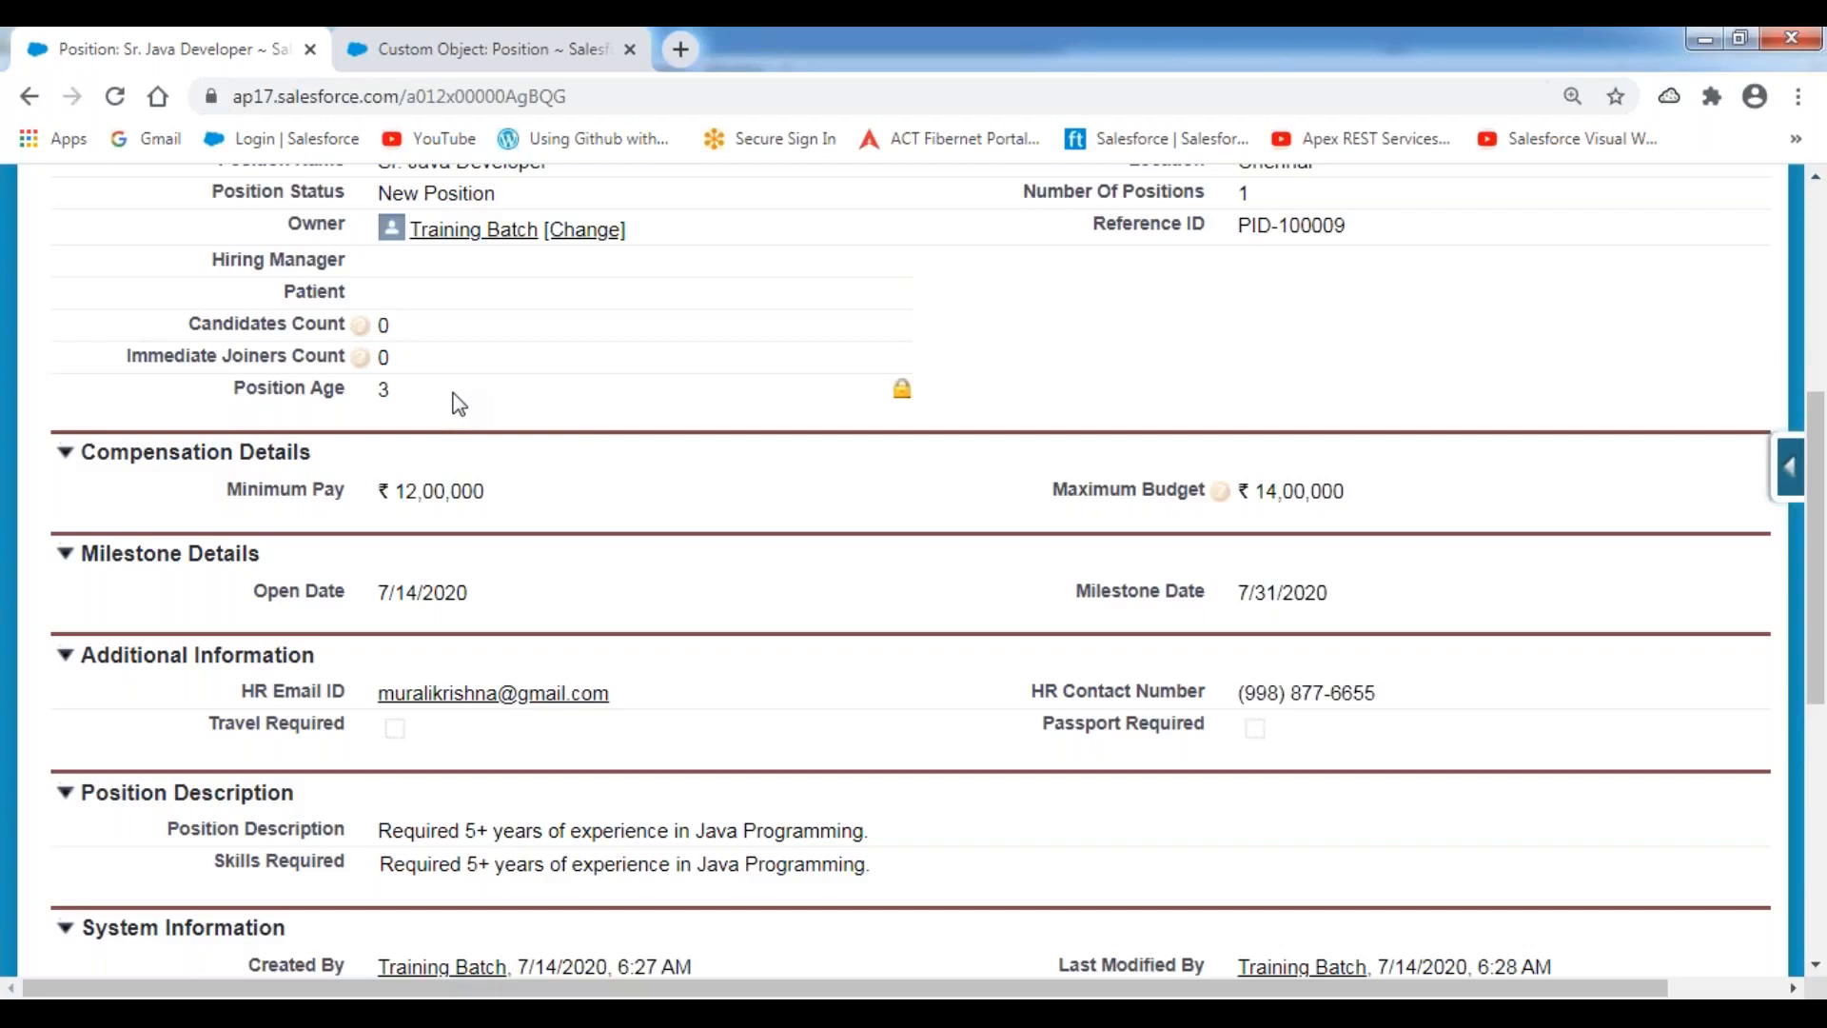
{"action": "left_click", "coordinate": [938, 1012]}
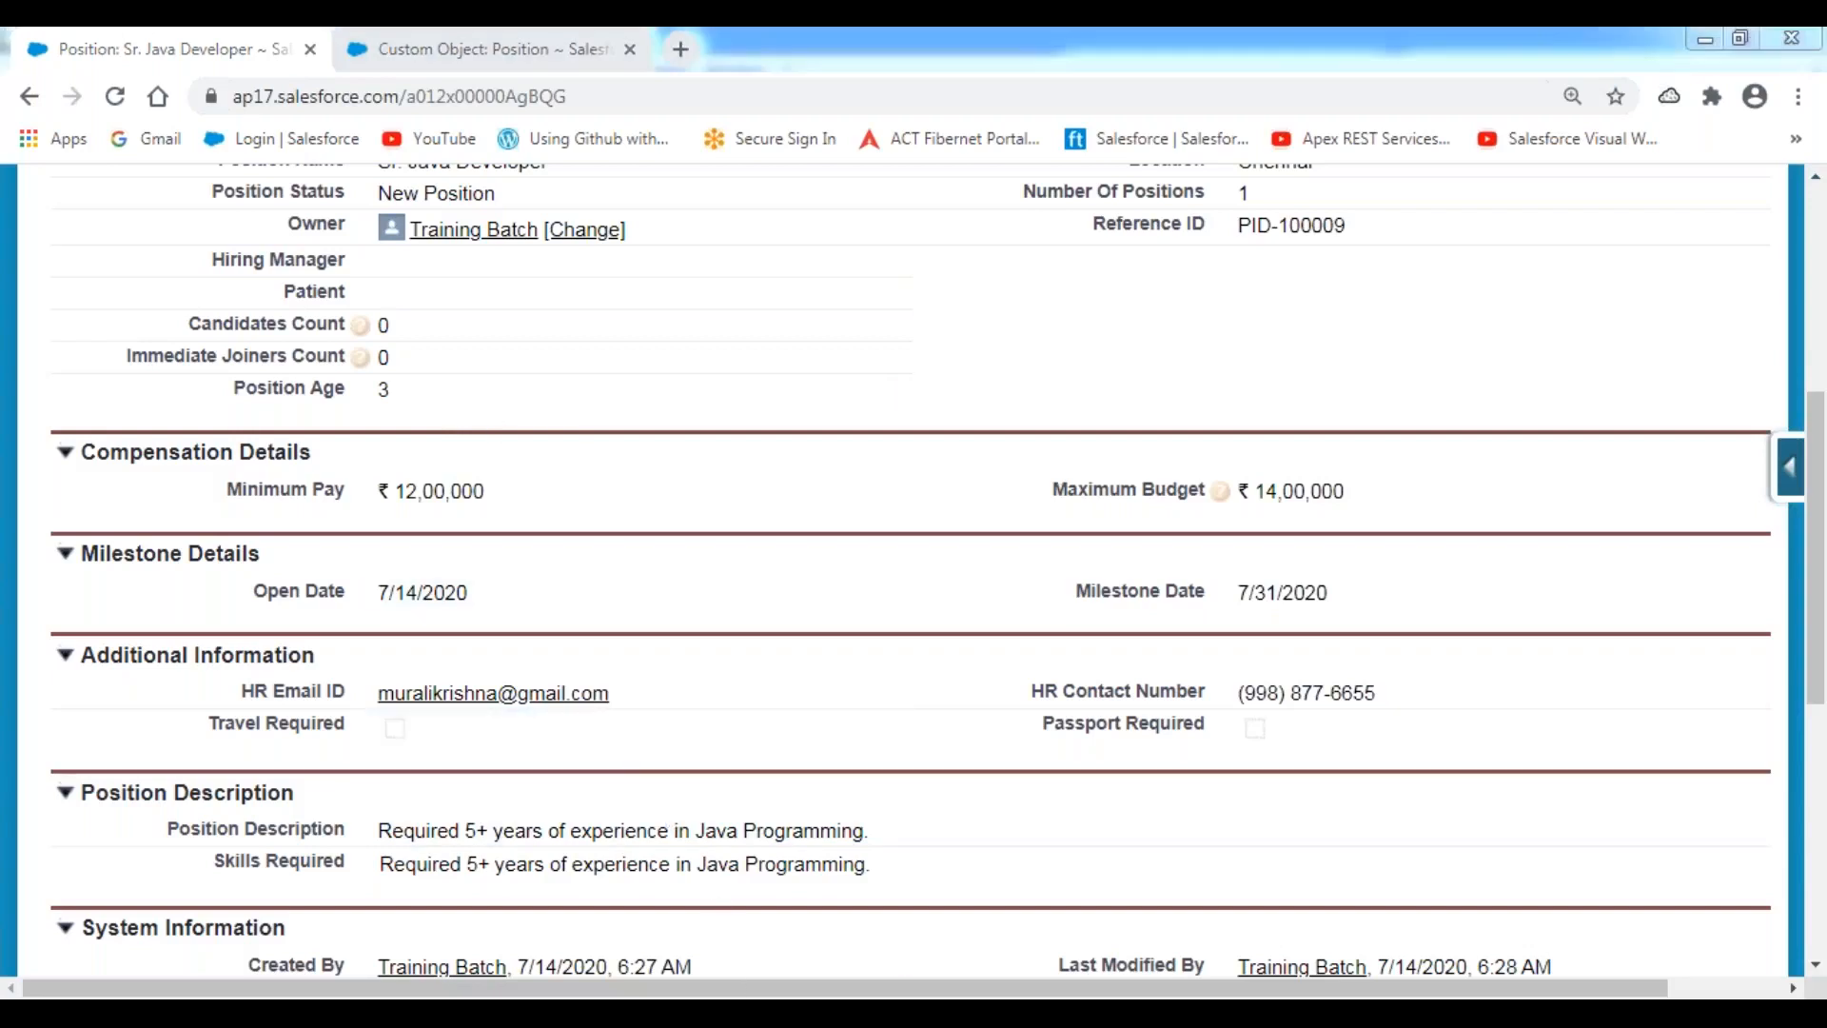
{"action": "left_click", "coordinate": [937, 1012]}
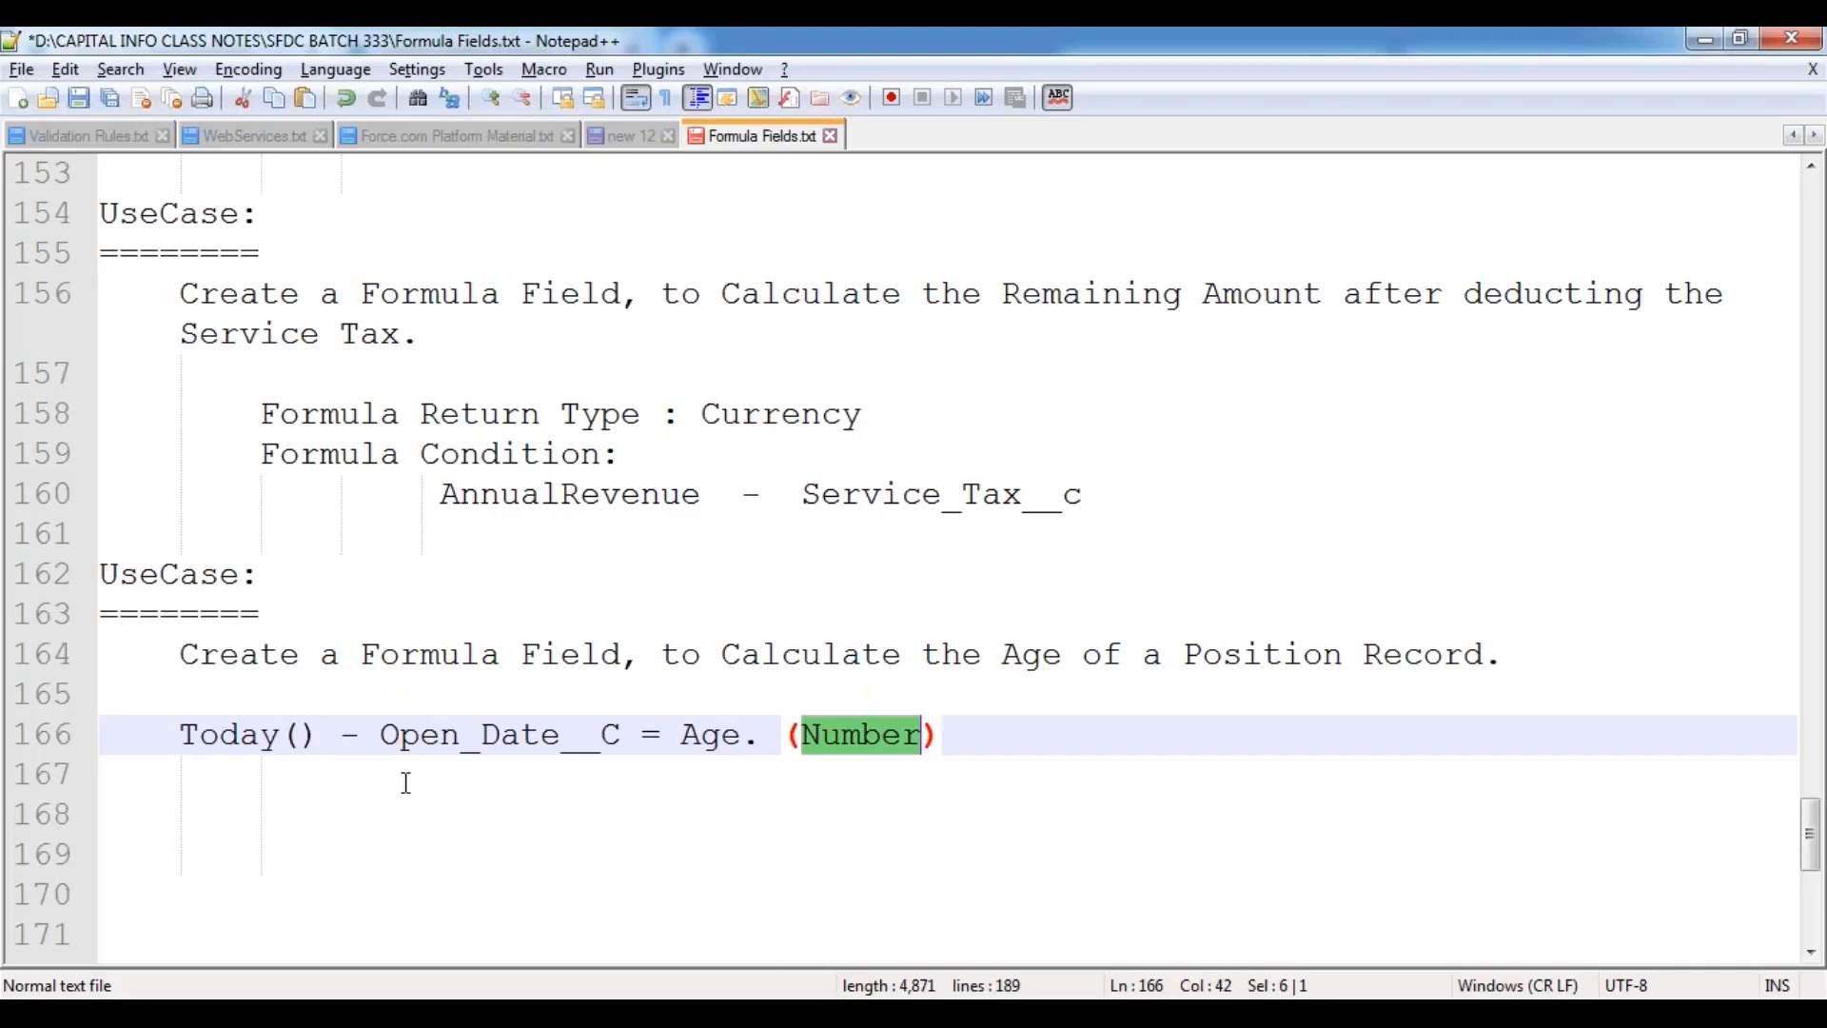
Step: Copy the Formula Return Type and Formula Condition lines from the previous use case above the Today() line, setting the return type to Number
{"action": "left_click", "coordinate": [249, 697]}
{"action": "left_click_drag", "start_coordinate": [262, 415], "coordinate": [623, 457]}
{"action": "key", "text": "ctrl+c"}
{"action": "left_click", "coordinate": [505, 694]}
{"action": "key", "text": "Return"}
{"action": "key", "text": "ctrl+v"}
{"action": "double_click", "coordinate": [642, 729]}
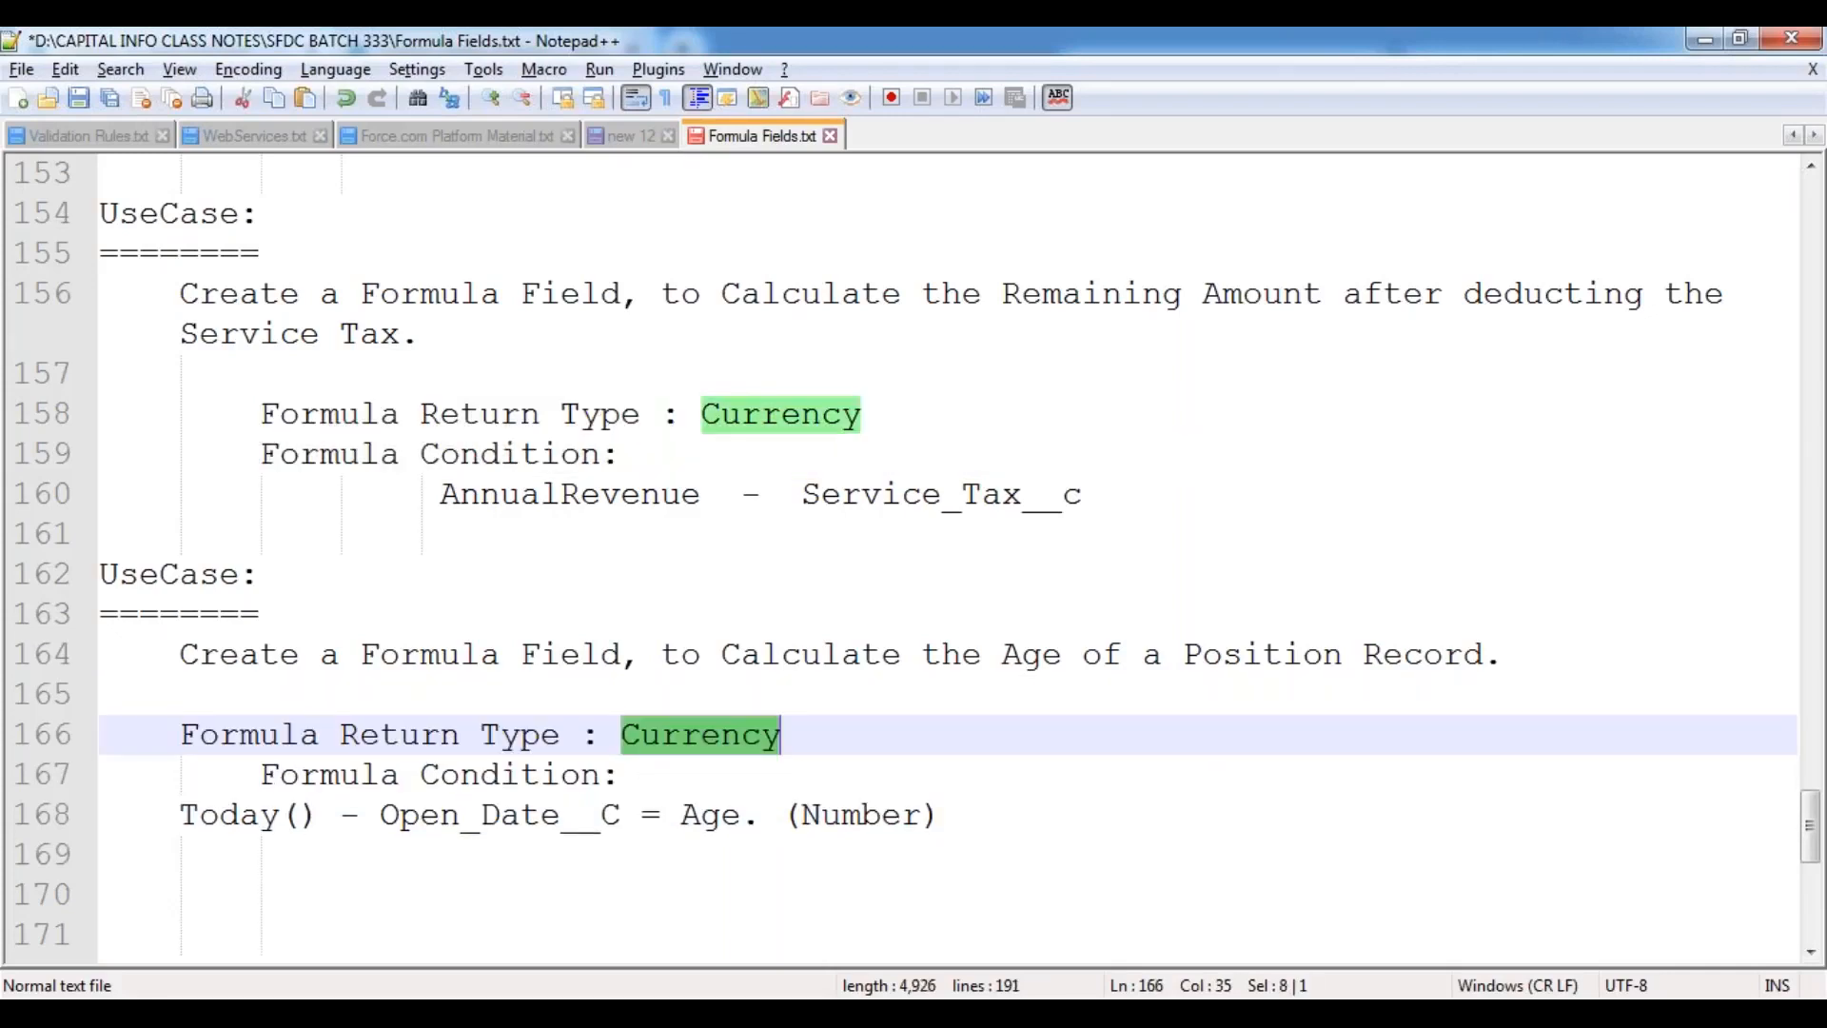
{"action": "type", "text": "Number"}
{"action": "key", "text": "Escape"}
Step: Align the Formula Condition line with the return type line and indent the Today() - Open_Date__C line two levels further
{"action": "key", "text": "Down"}
{"action": "key", "text": "Home"}
{"action": "key", "text": "BackSpace"}
{"action": "key", "text": "Down"}
{"action": "key", "text": "Tab"}
{"action": "key", "text": "Tab"}
Step: Remove the trailing "= Age. (Number)" after Open_Date__C in the formula line
{"action": "key", "text": "Right"}
{"action": "key", "text": "Right"}
{"action": "key", "text": "Right"}
{"action": "key", "text": "Right"}
{"action": "key", "text": "Right"}
{"action": "key", "text": "Right"}
{"action": "key", "text": "Right"}
{"action": "key", "text": "Right"}
{"action": "key", "text": "Right"}
{"action": "key", "text": "Right"}
{"action": "key", "text": "Right"}
{"action": "key", "text": "Right"}
{"action": "key", "text": "Right"}
{"action": "key", "text": "Right"}
{"action": "key", "text": "Right"}
{"action": "key", "text": "Right"}
{"action": "key", "text": "Right"}
{"action": "key", "text": "Right"}
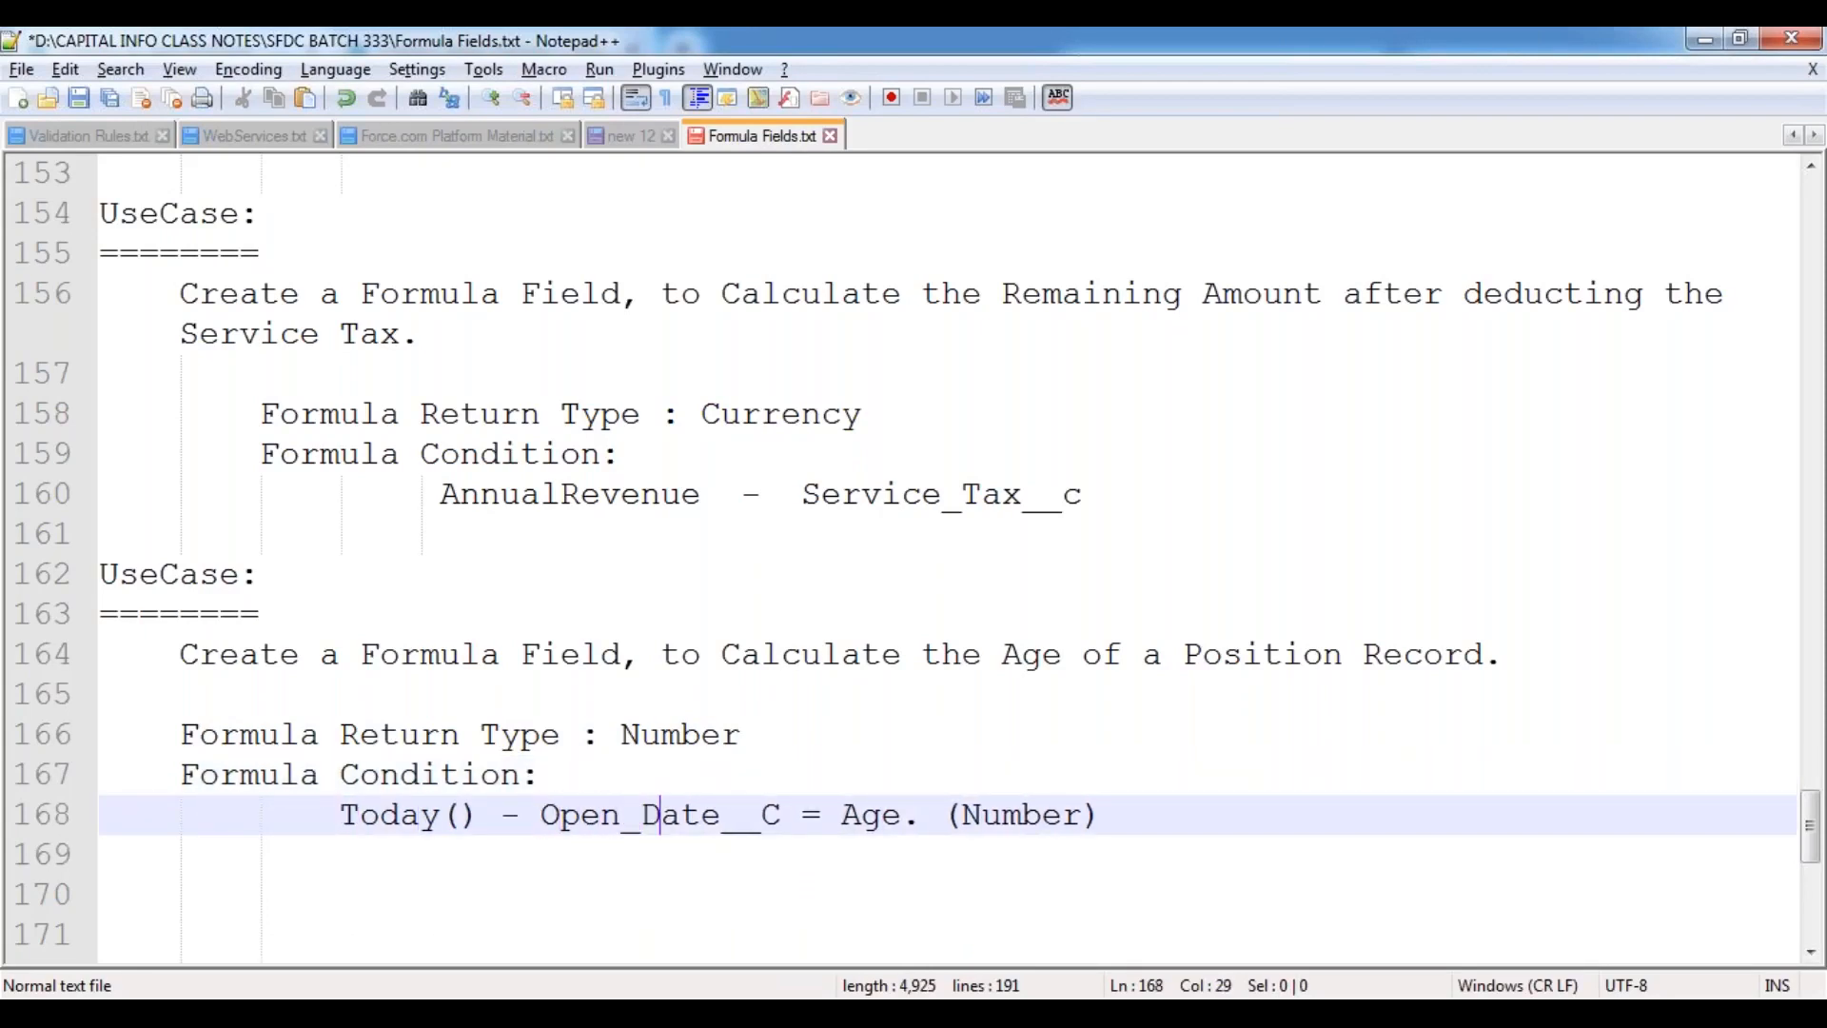
{"action": "key", "text": "Right"}
{"action": "key", "text": "Right"}
{"action": "key", "text": "Right"}
{"action": "key", "text": "shift+End"}
{"action": "key", "text": "Delete"}
Step: Add two unindented new lines below the Today() - Open_Date__C formula and save the notes file
{"action": "key", "text": "Return"}
{"action": "key", "text": "Return"}
{"action": "key", "text": "BackSpace"}
{"action": "key", "text": "BackSpace"}
{"action": "key", "text": "BackSpace"}
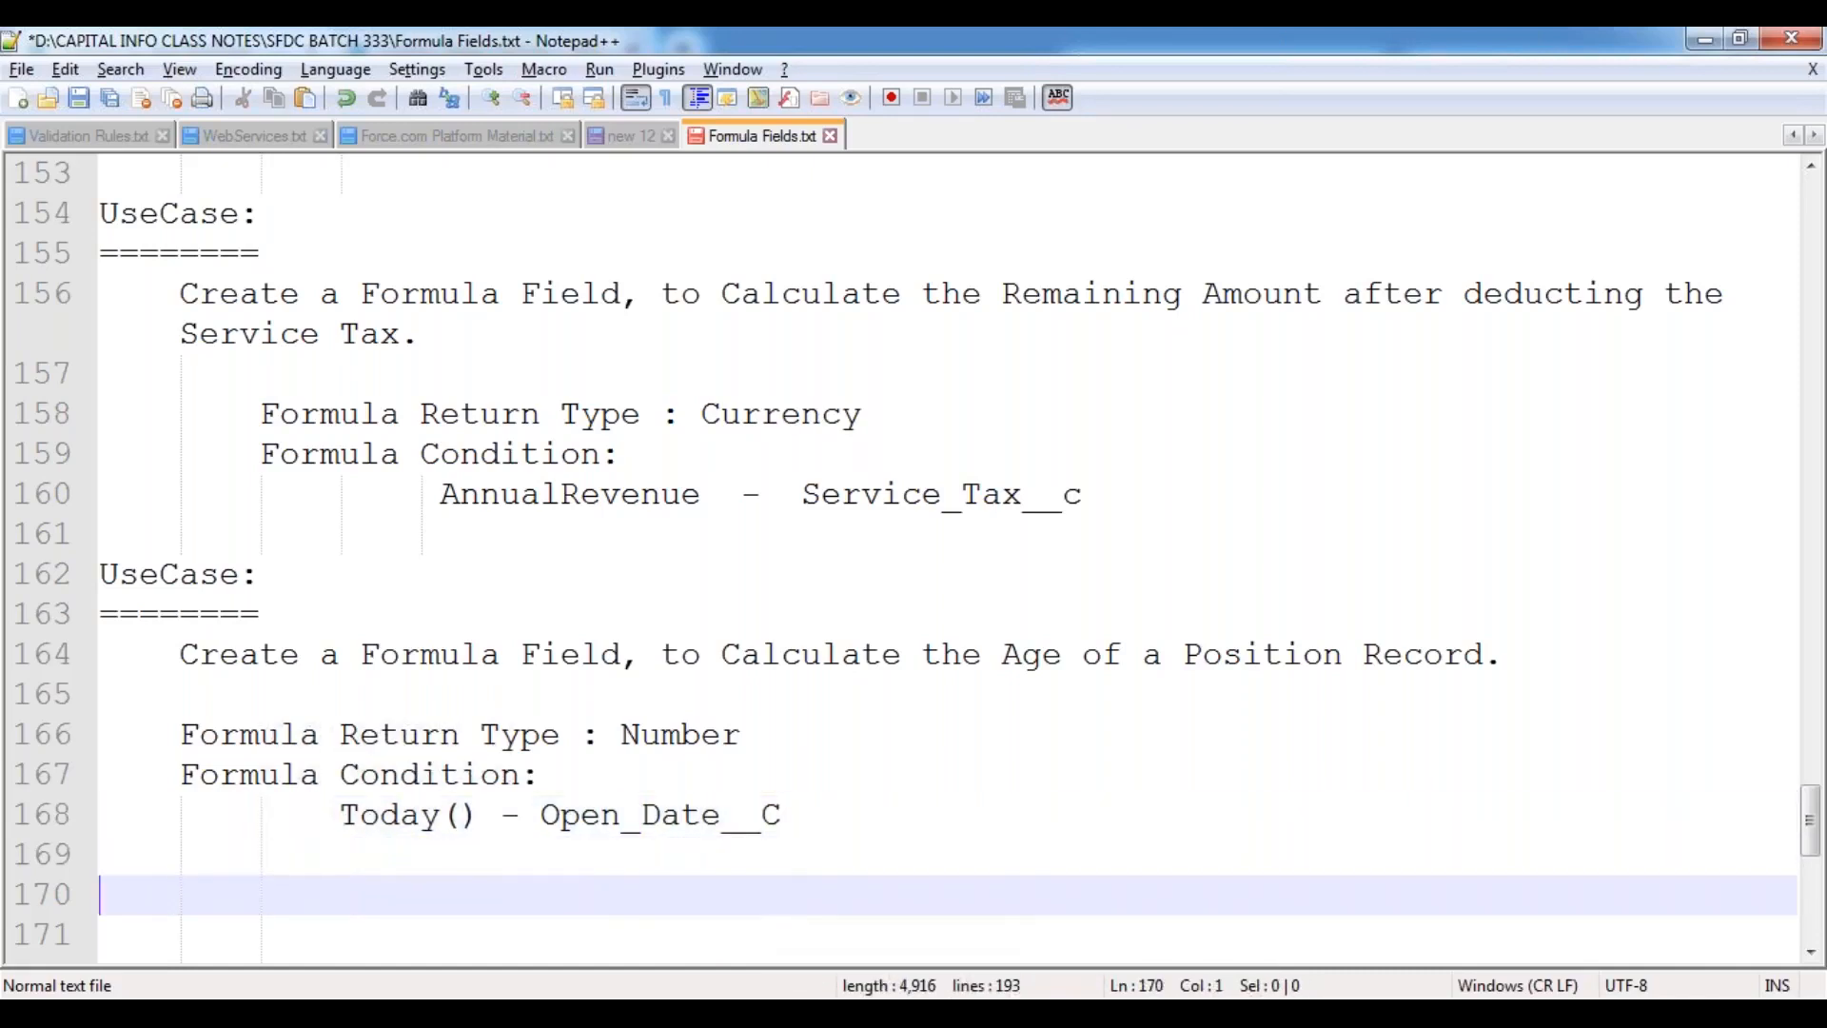
{"action": "key", "text": "ctrl+s"}
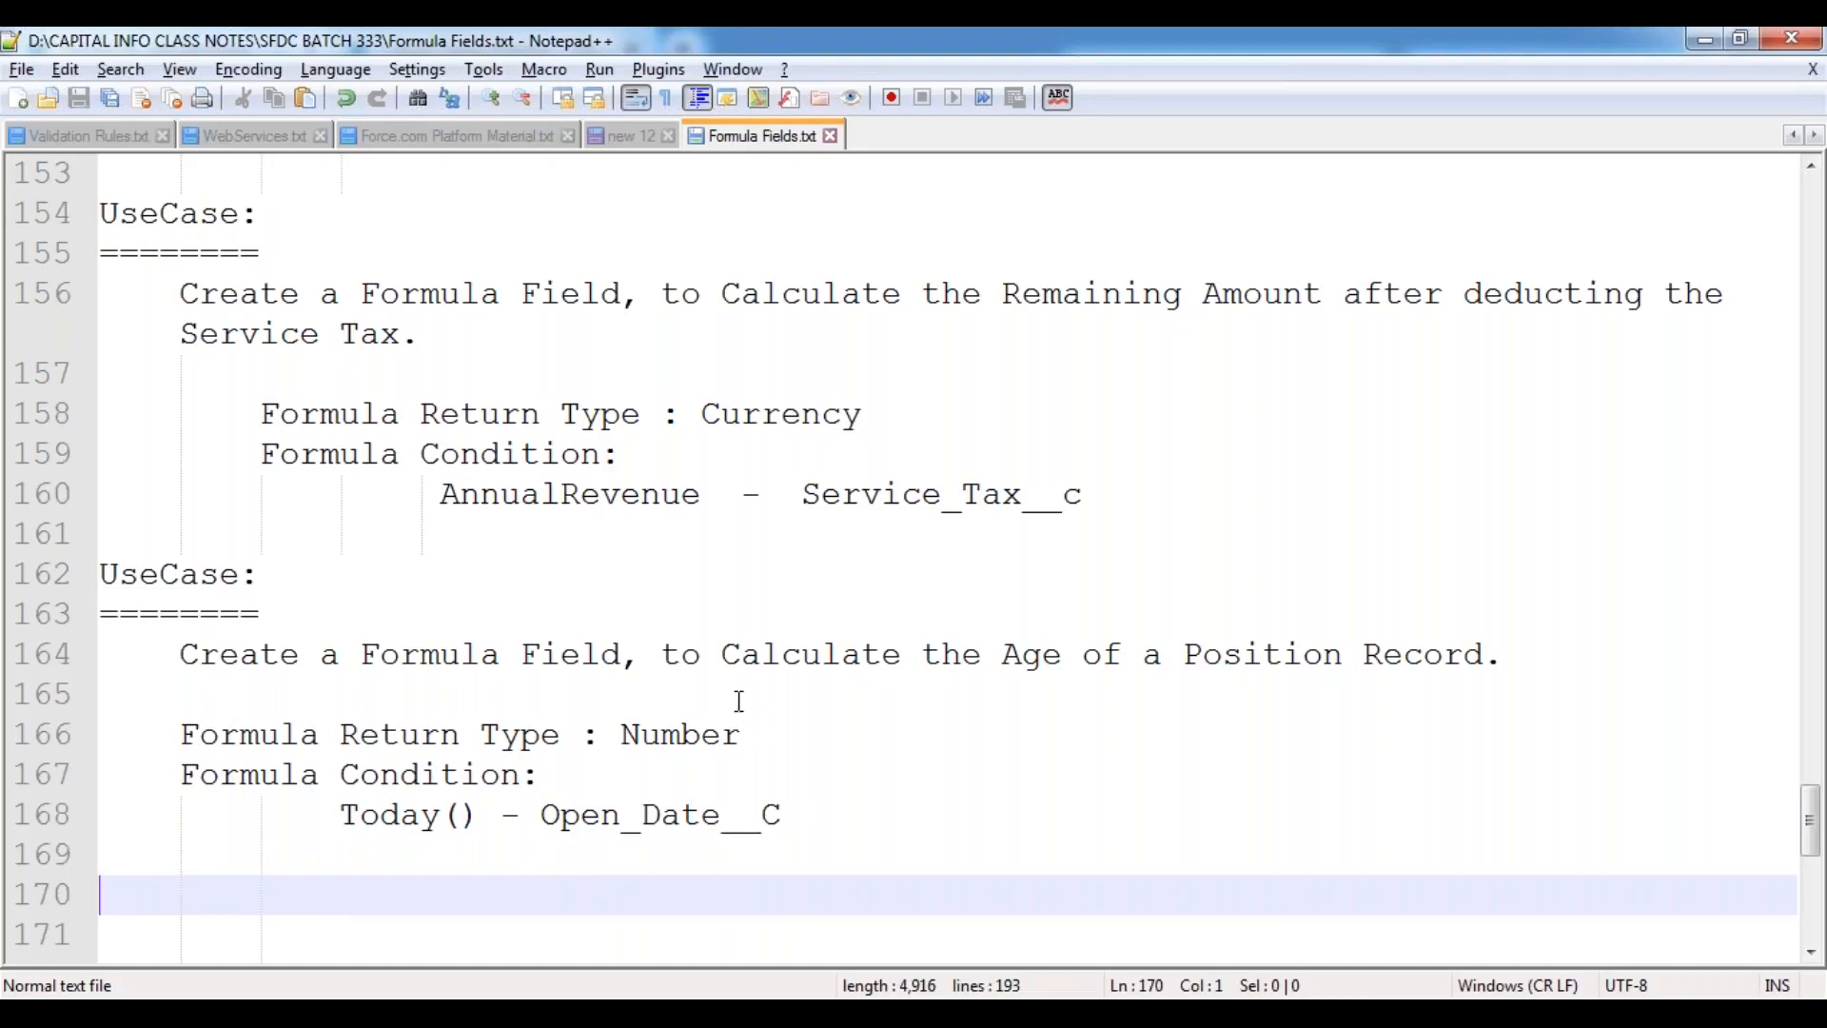
Step: Write the heading "ICICI Bank (Credit Card)" below the position age use case, and start an indented line two rows down
{"action": "scroll", "coordinate": [609, 652], "scroll_direction": "down", "scroll_amount": 2}
{"action": "scroll", "coordinate": [511, 653], "scroll_direction": "down", "scroll_amount": 1}
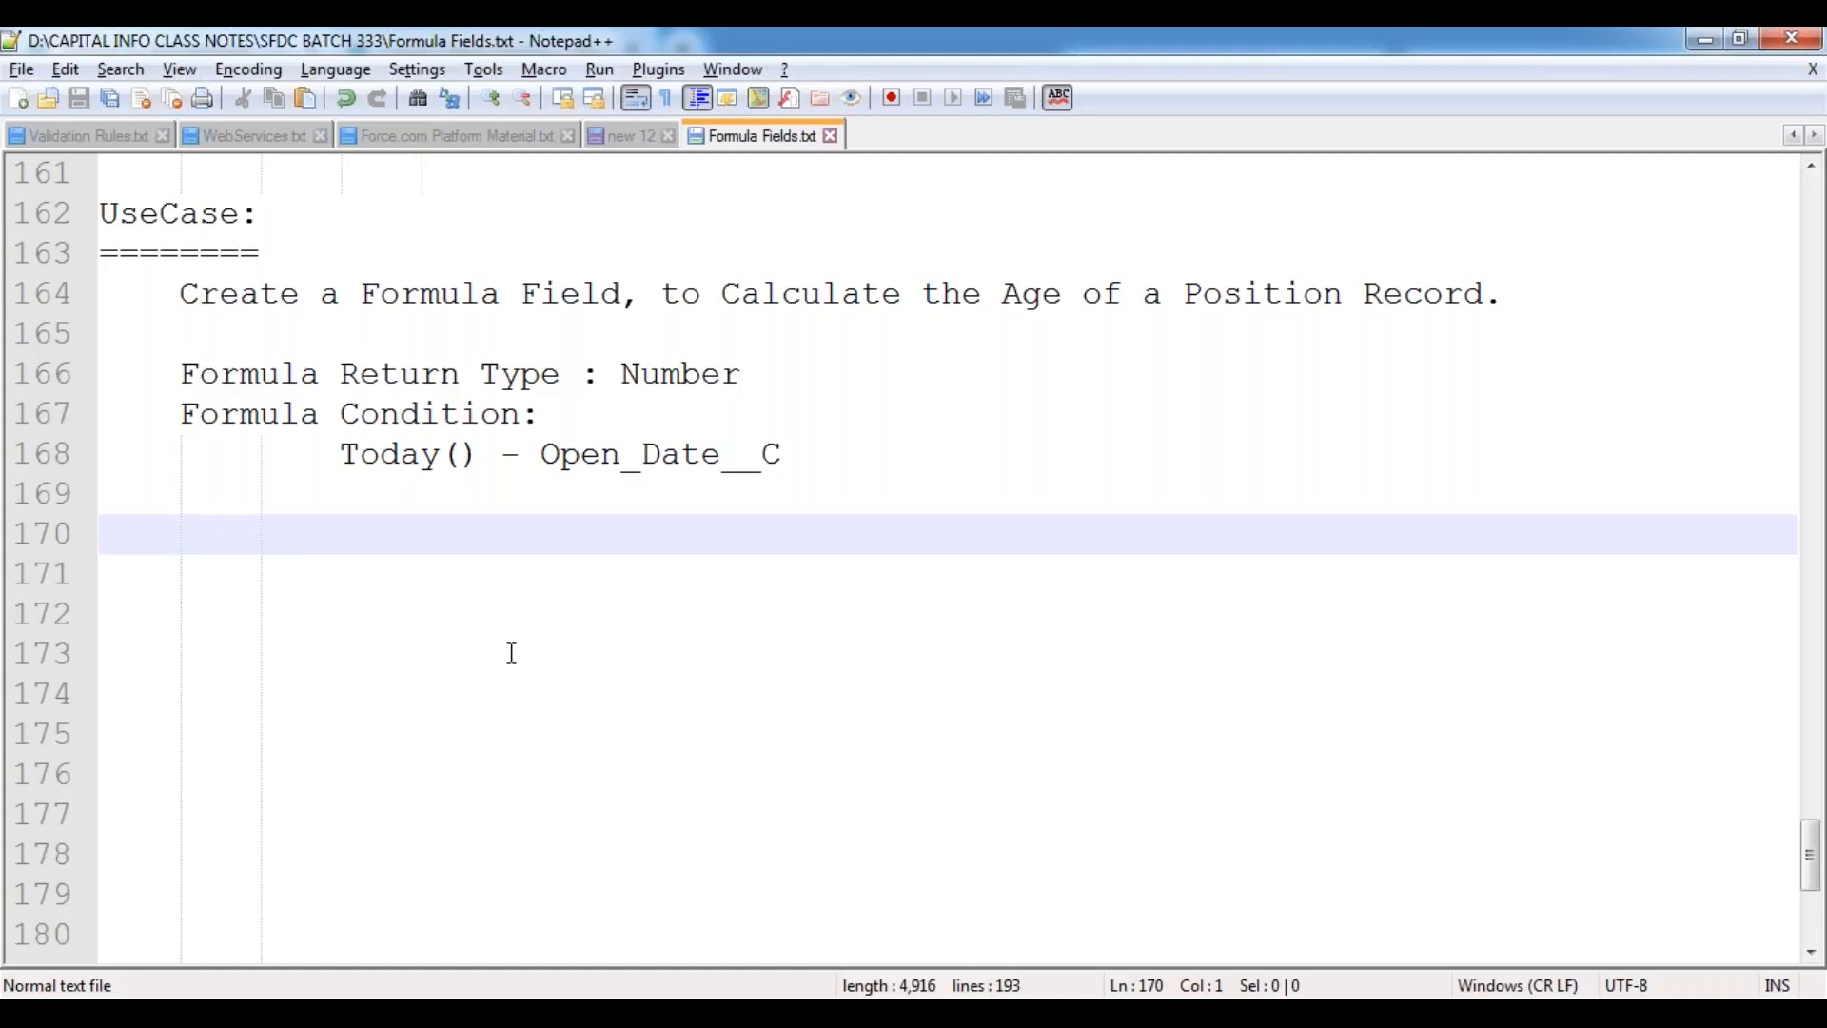
{"action": "type", "text": "ICIC"}
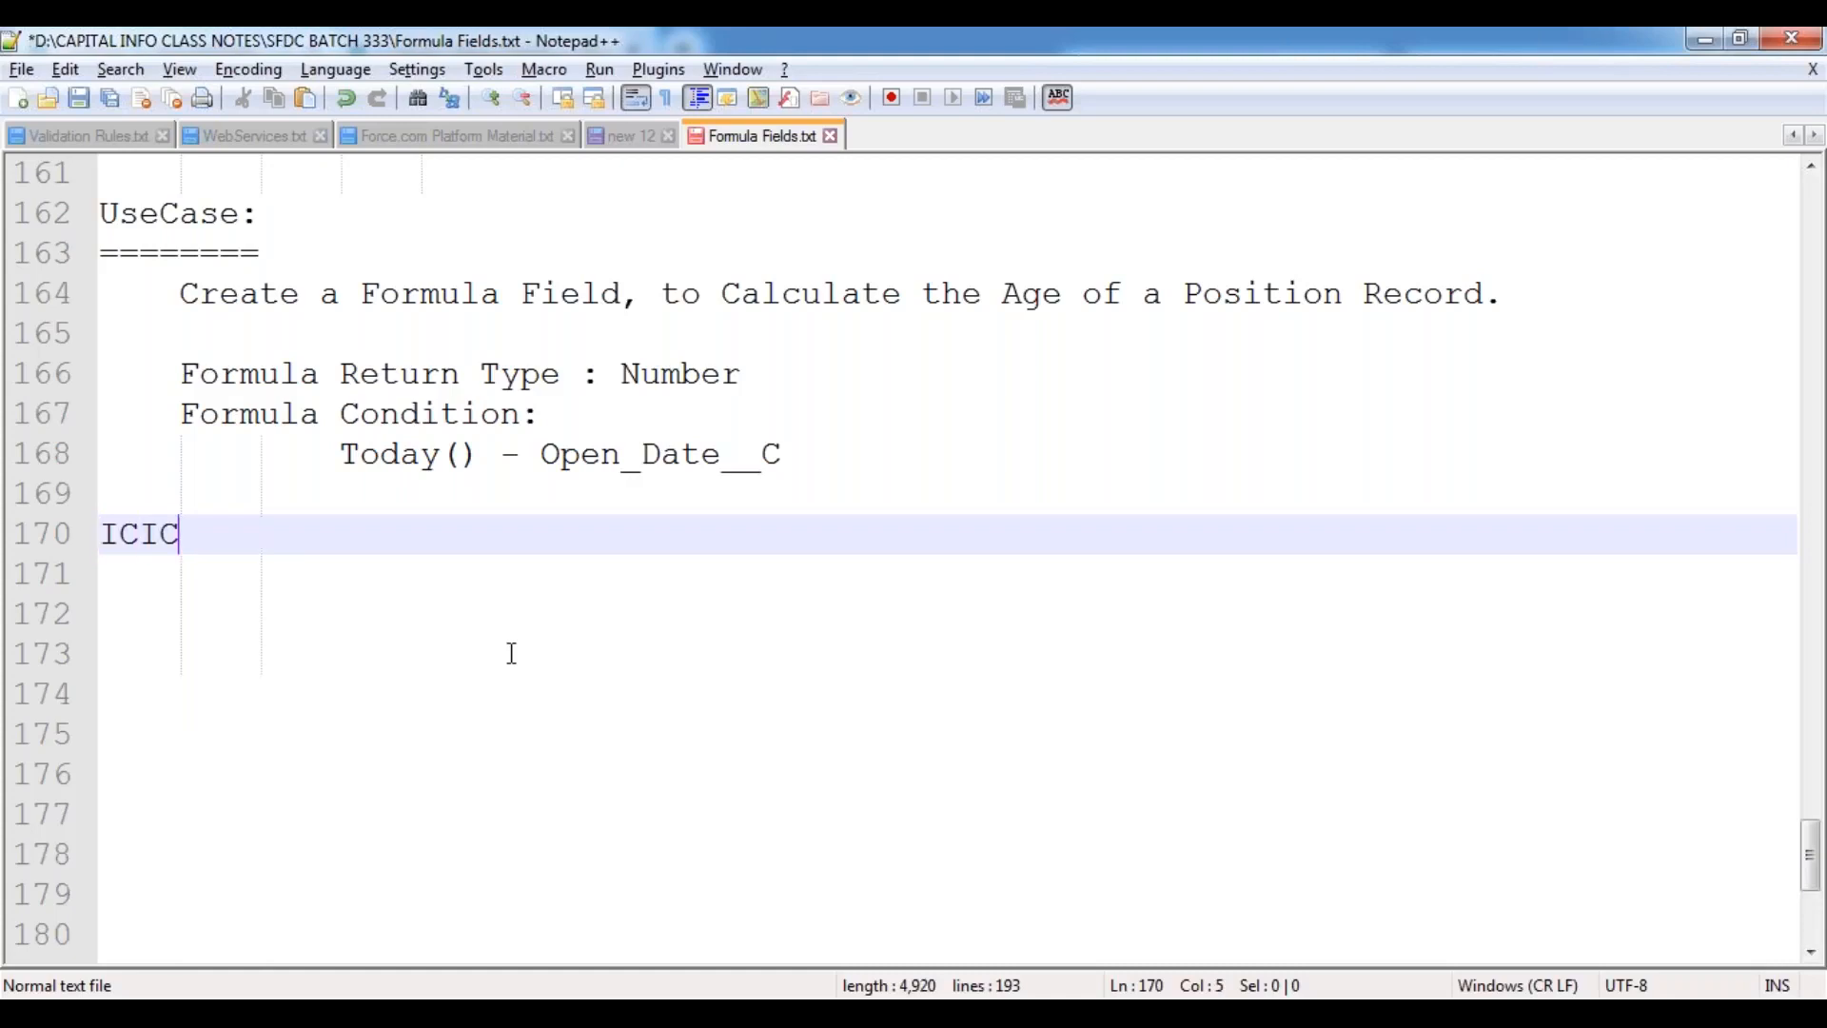
{"action": "type", "text": "I B"}
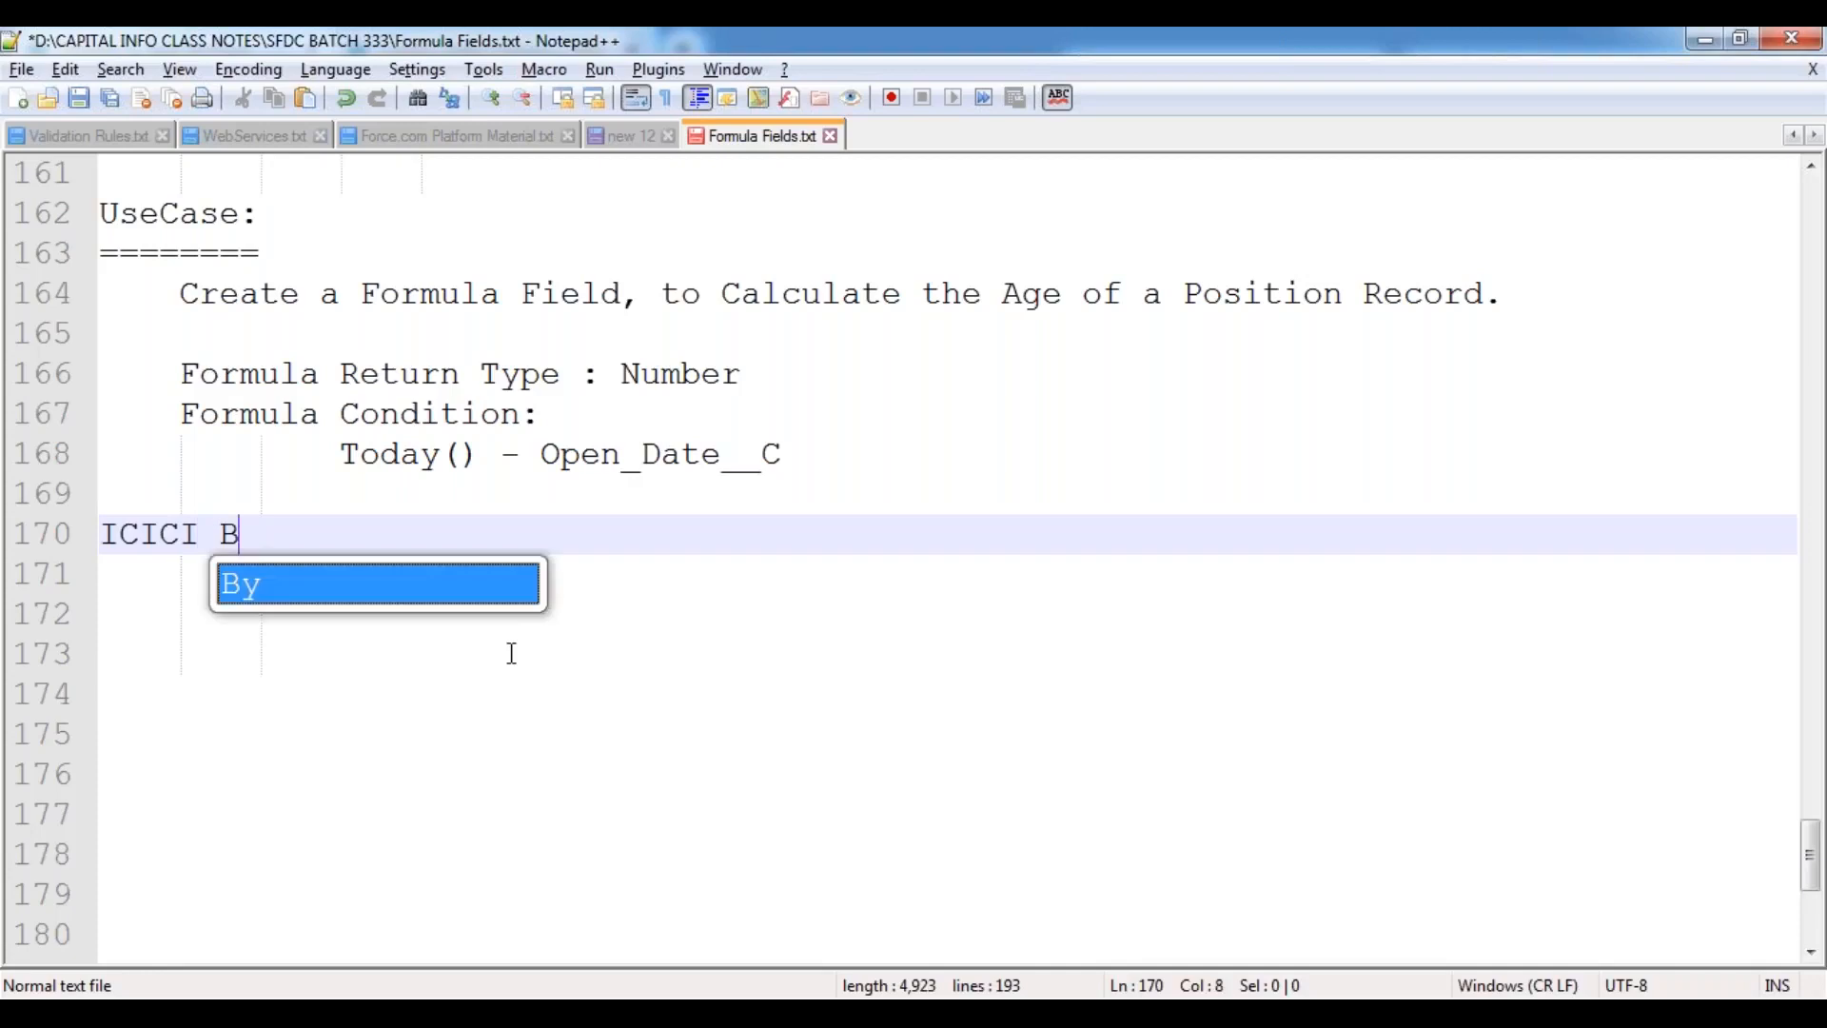
{"action": "type", "text": "ank (Credit Card"}
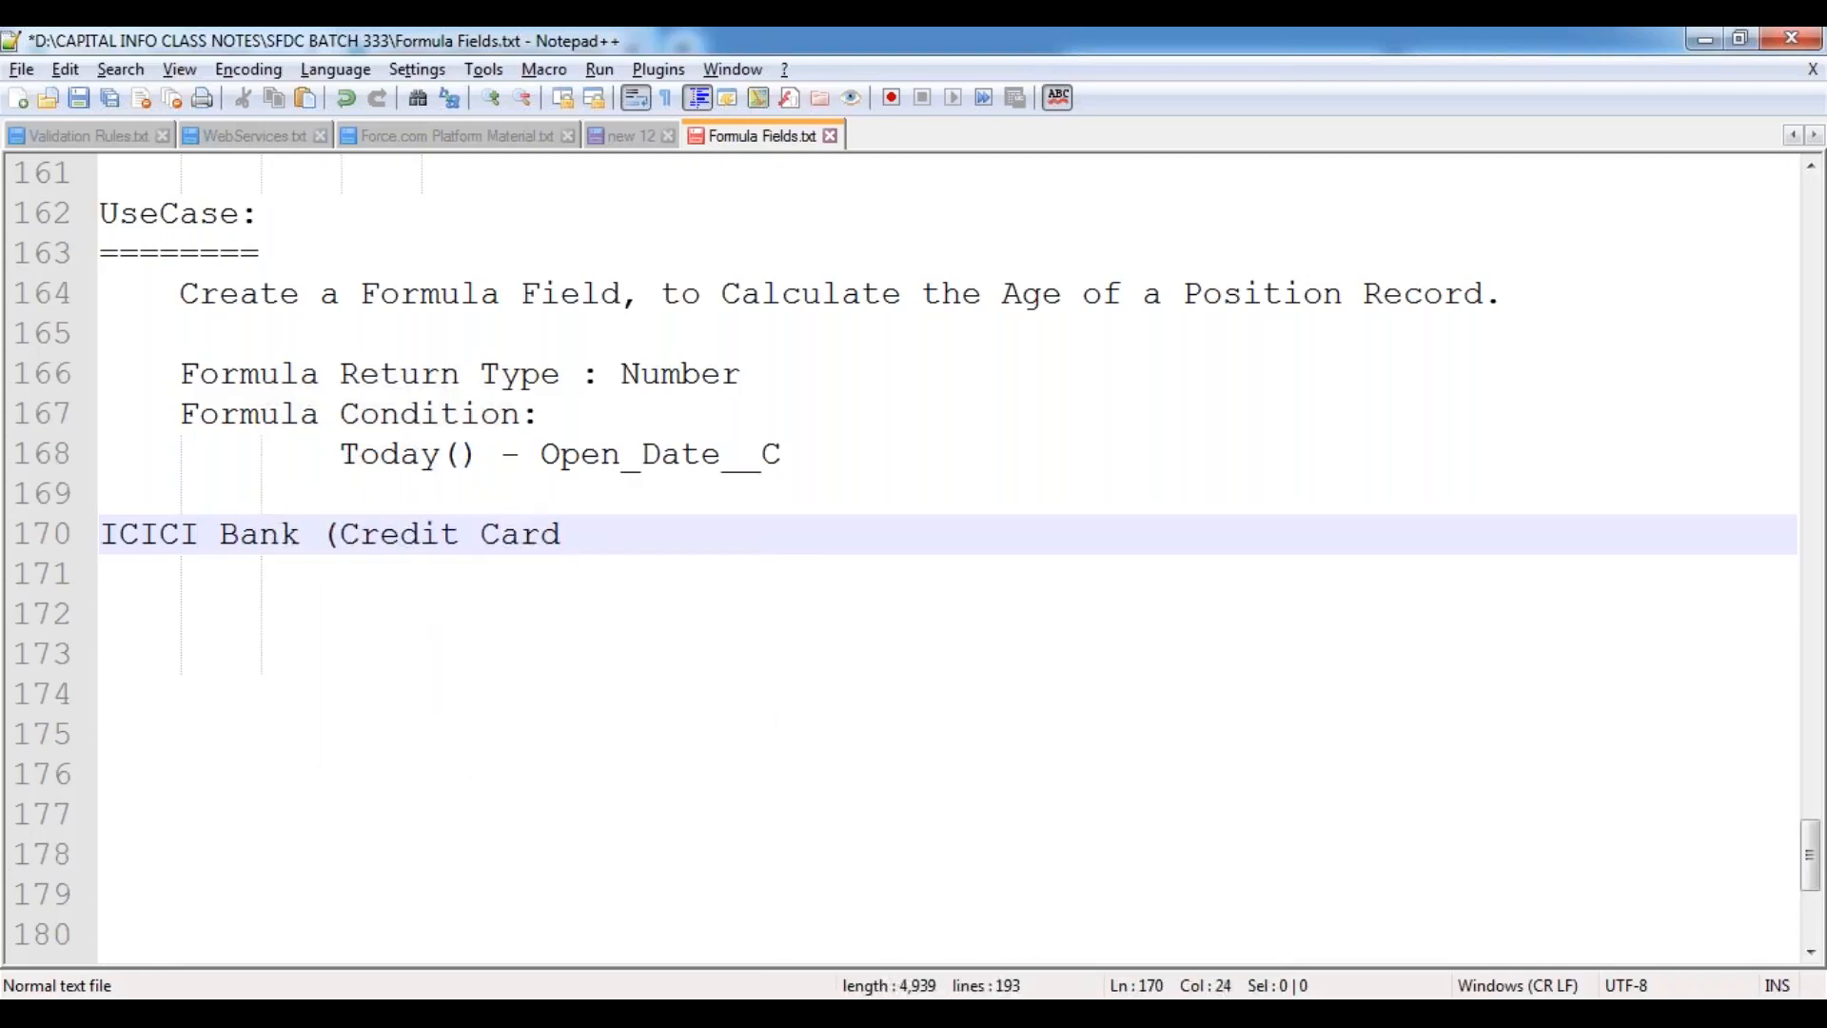
{"action": "type", "text": ")"}
{"action": "key", "text": "Return"}
{"action": "key", "text": "Return"}
{"action": "key", "text": "Tab"}
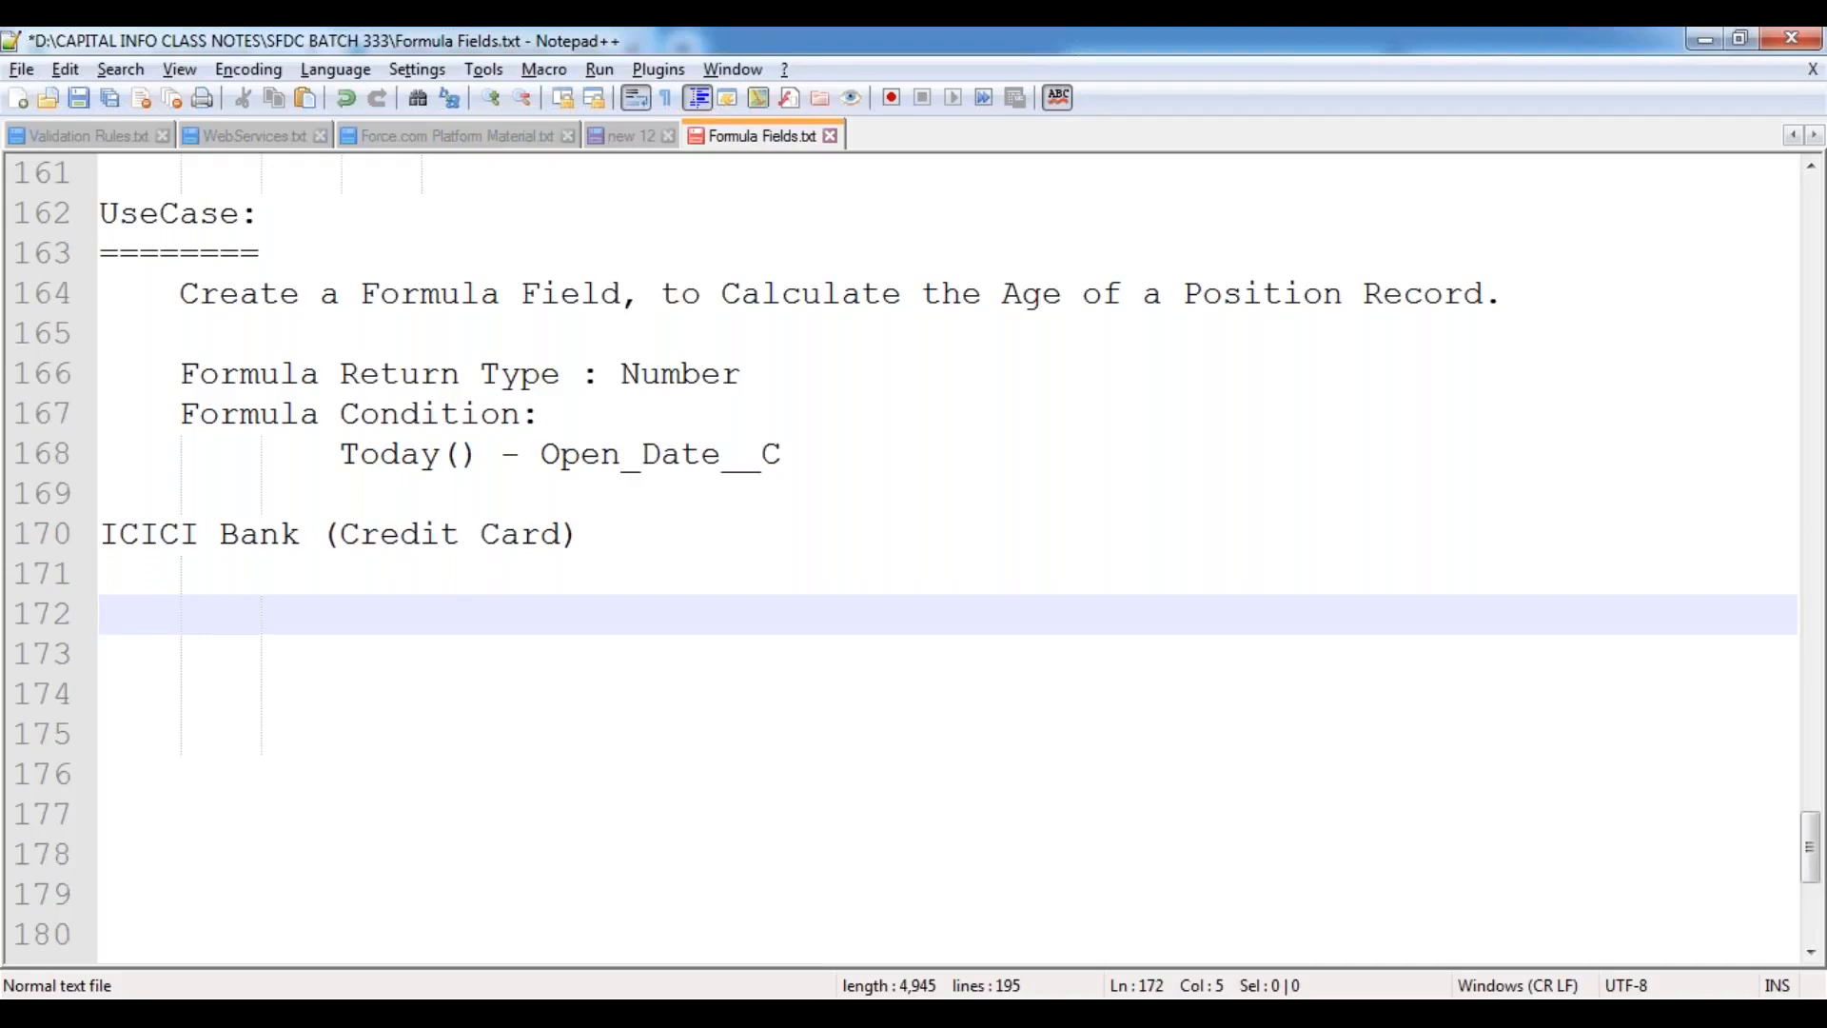
Step: Write "Bill Generation Date : 1 st of the Month." under the ICICI Bank heading, followed by a blank line
{"action": "type", "text": "Bill Generation Date : 1 st of the Mont"}
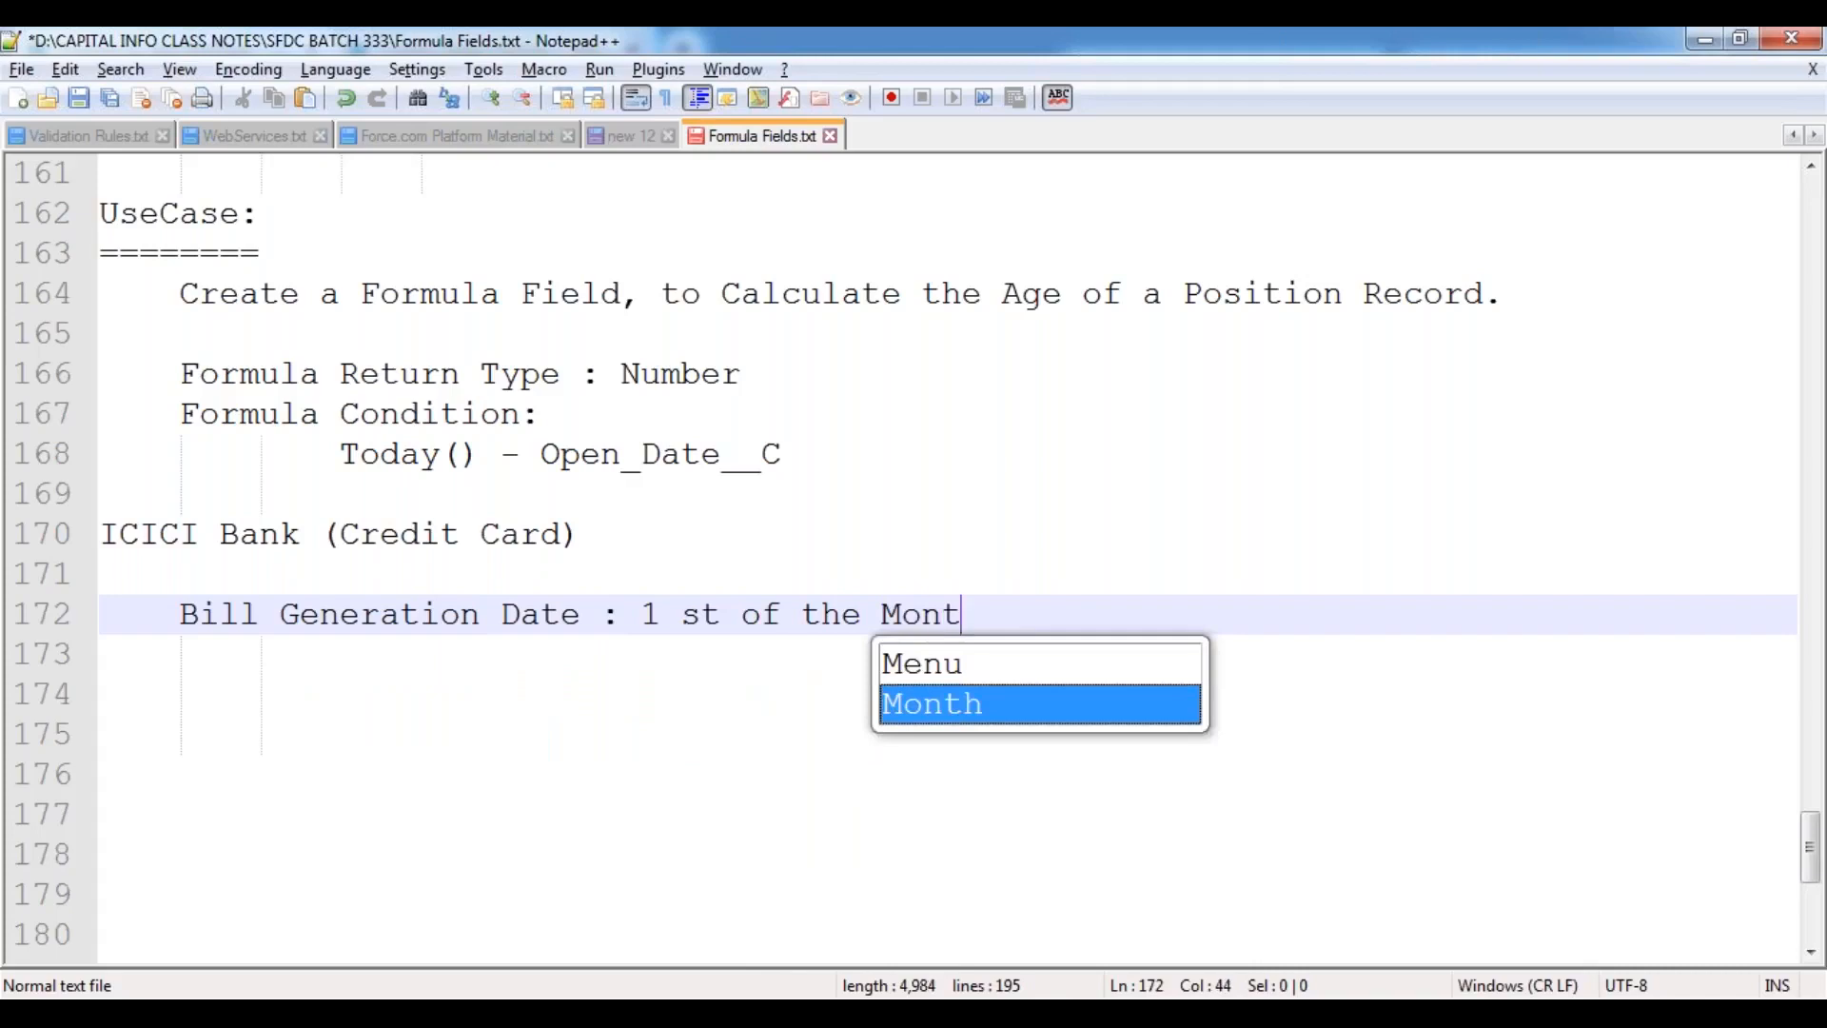
{"action": "type", "text": "h."}
{"action": "key", "text": "BackSpace"}
{"action": "type", "text": "h."}
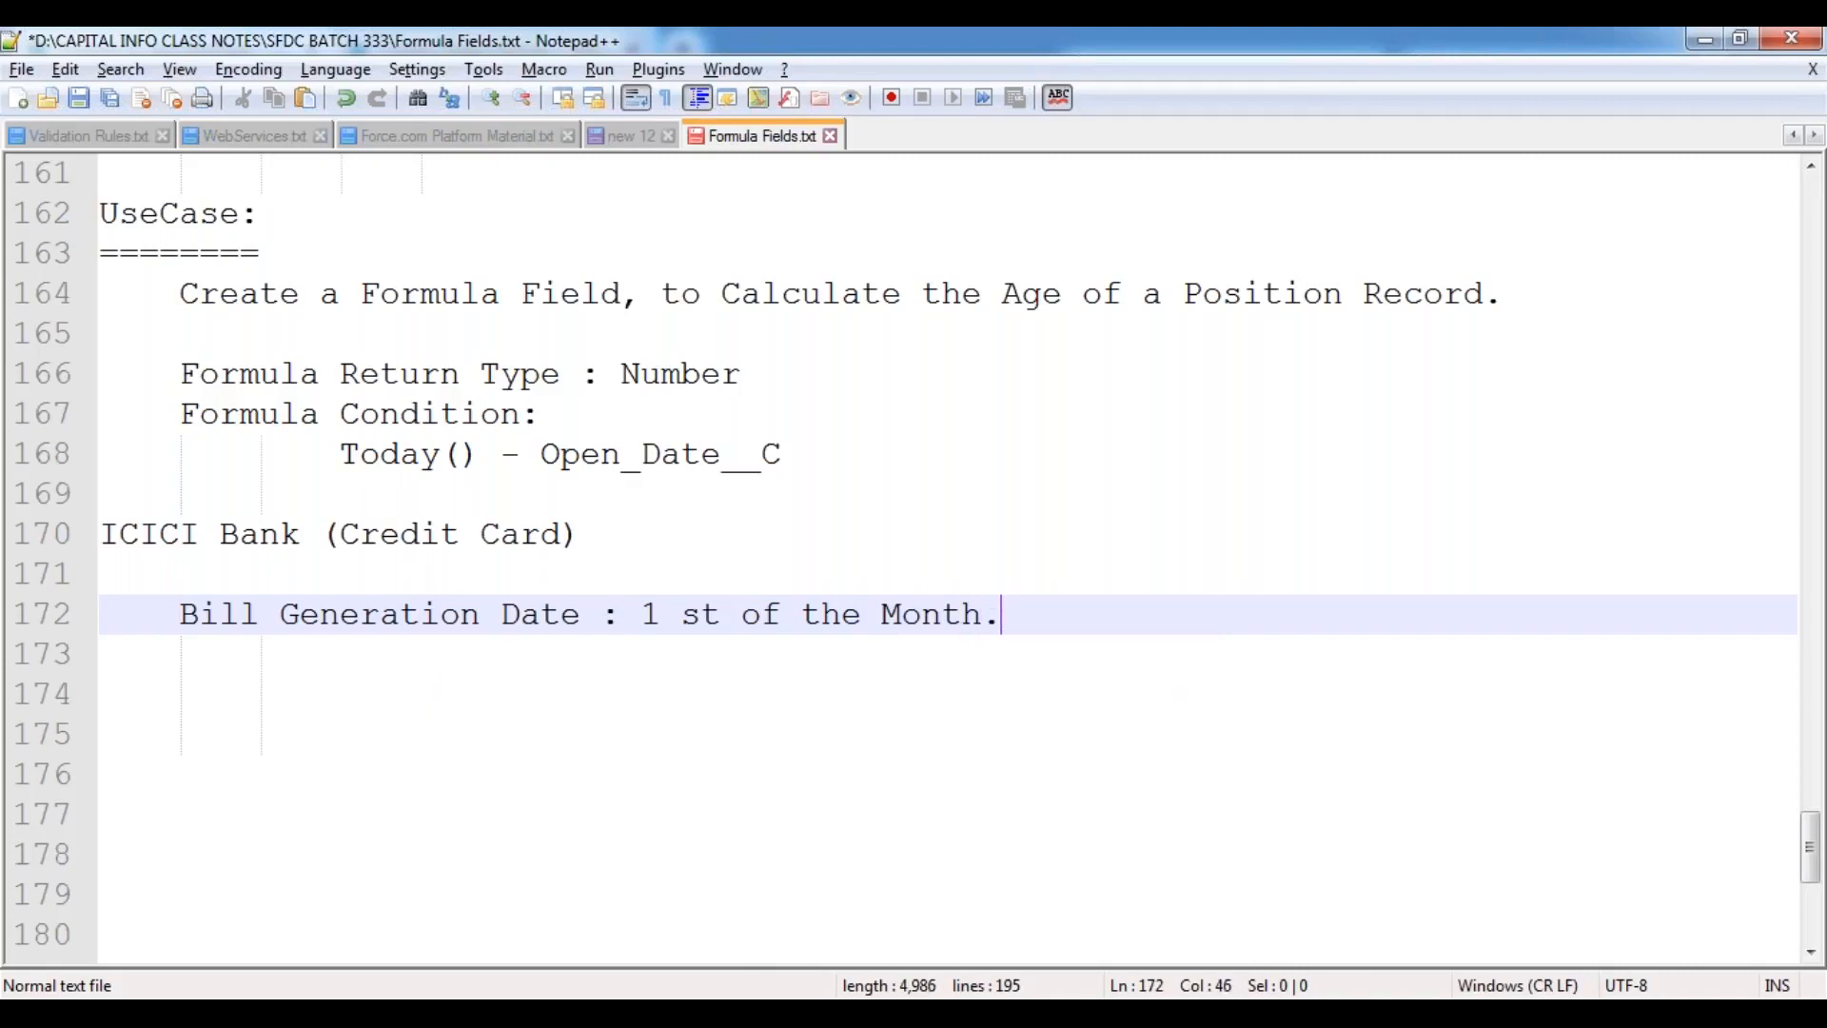
{"action": "key", "text": "Return"}
{"action": "key", "text": "Return"}
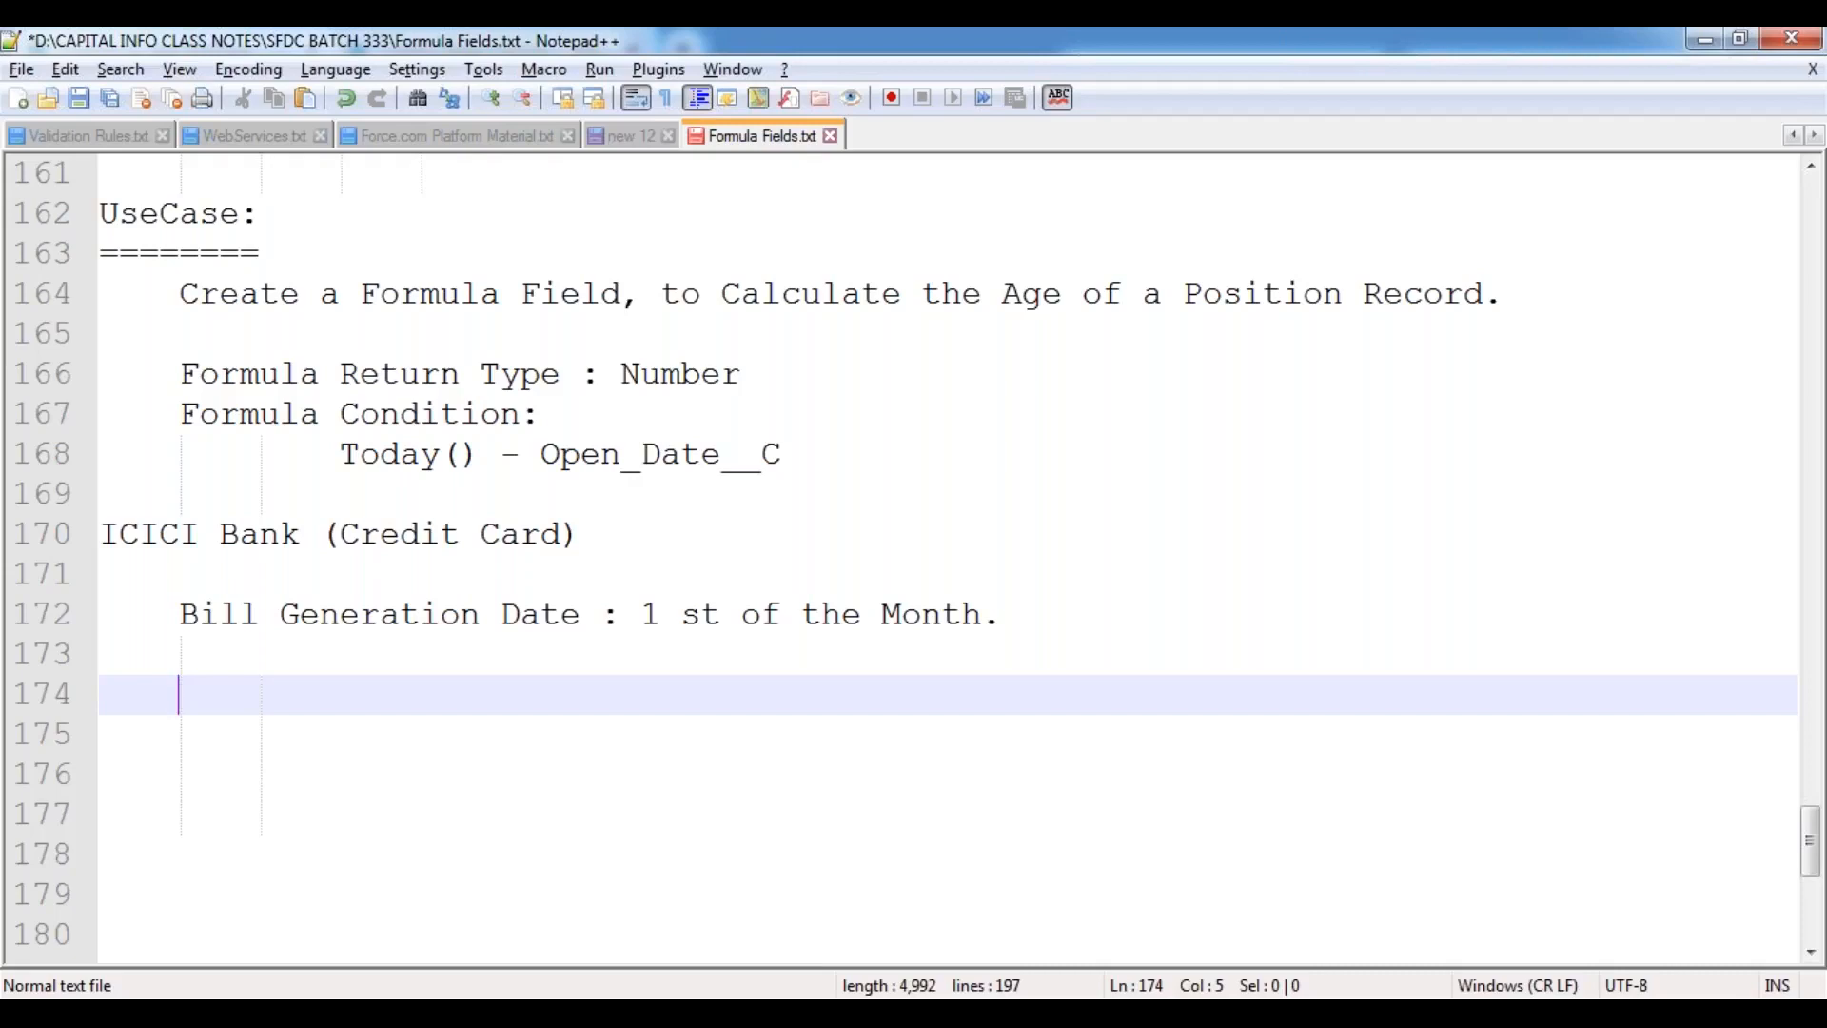
Step: Write "Due Date: 15th of the Month." below the bill generation line, followed by a blank line
{"action": "type", "text": "Due Date: "}
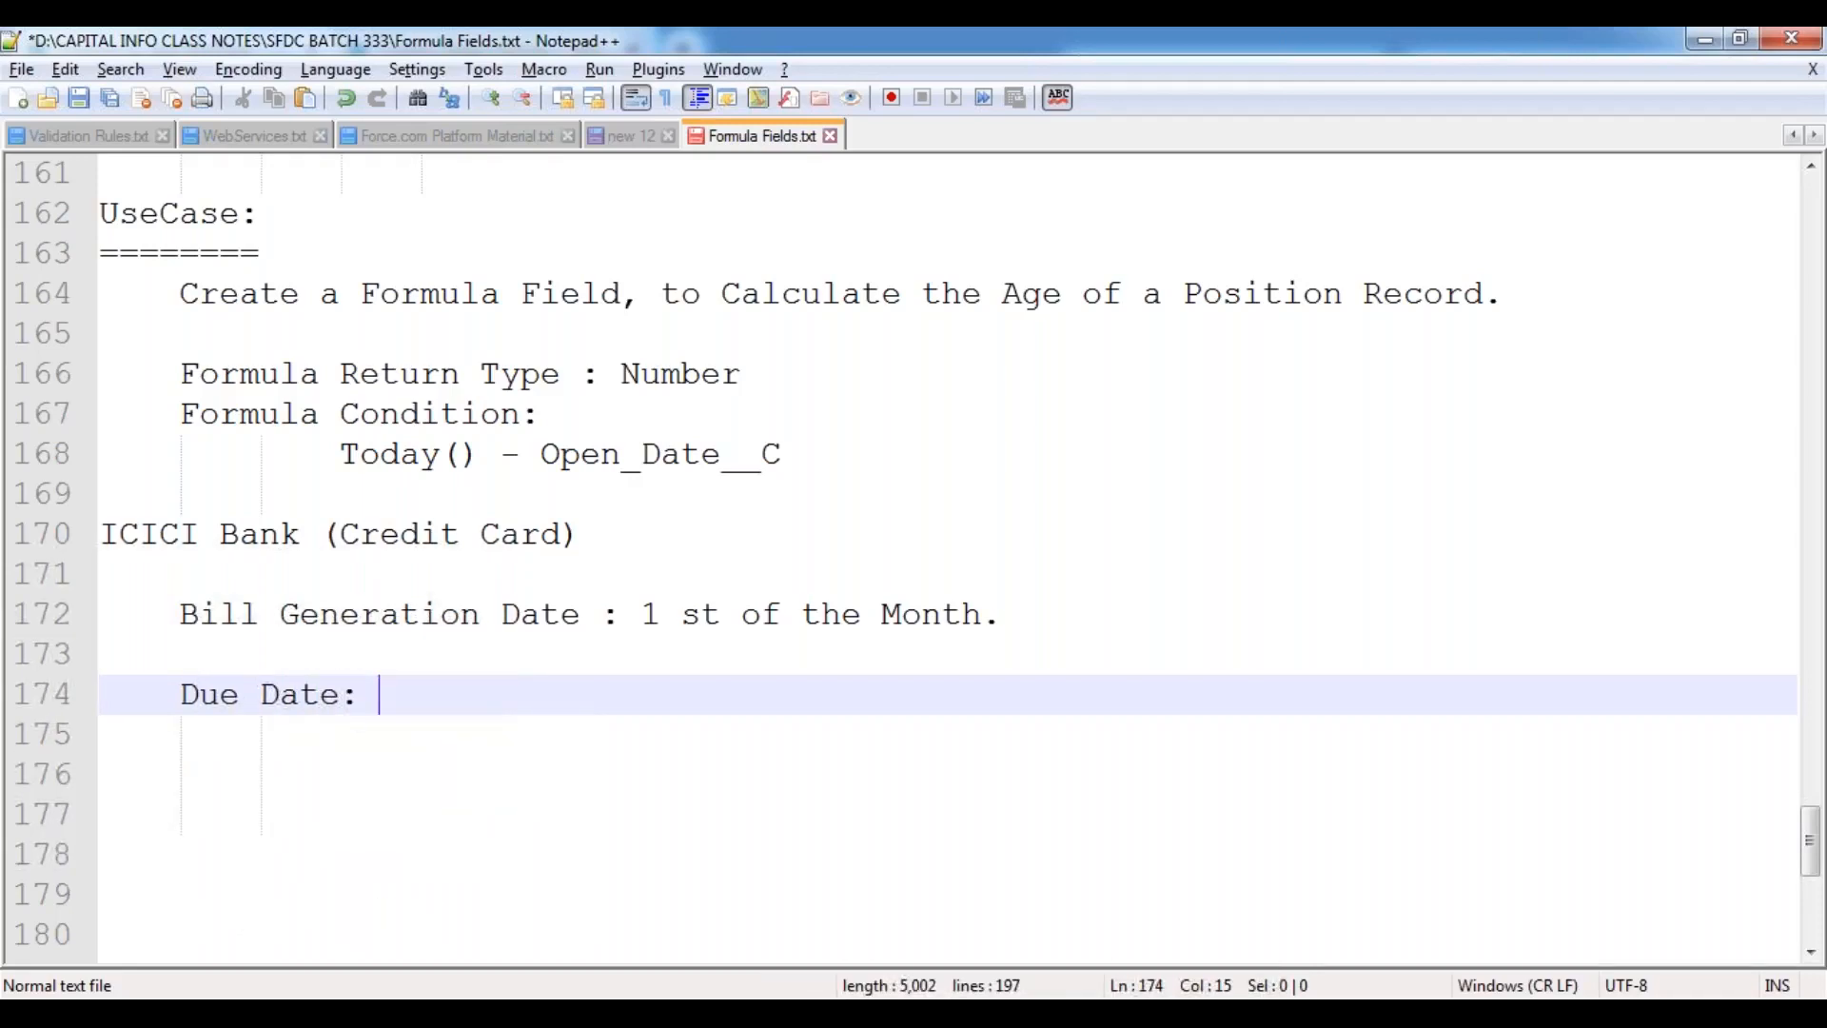
{"action": "type", "text": "15th of the Month."}
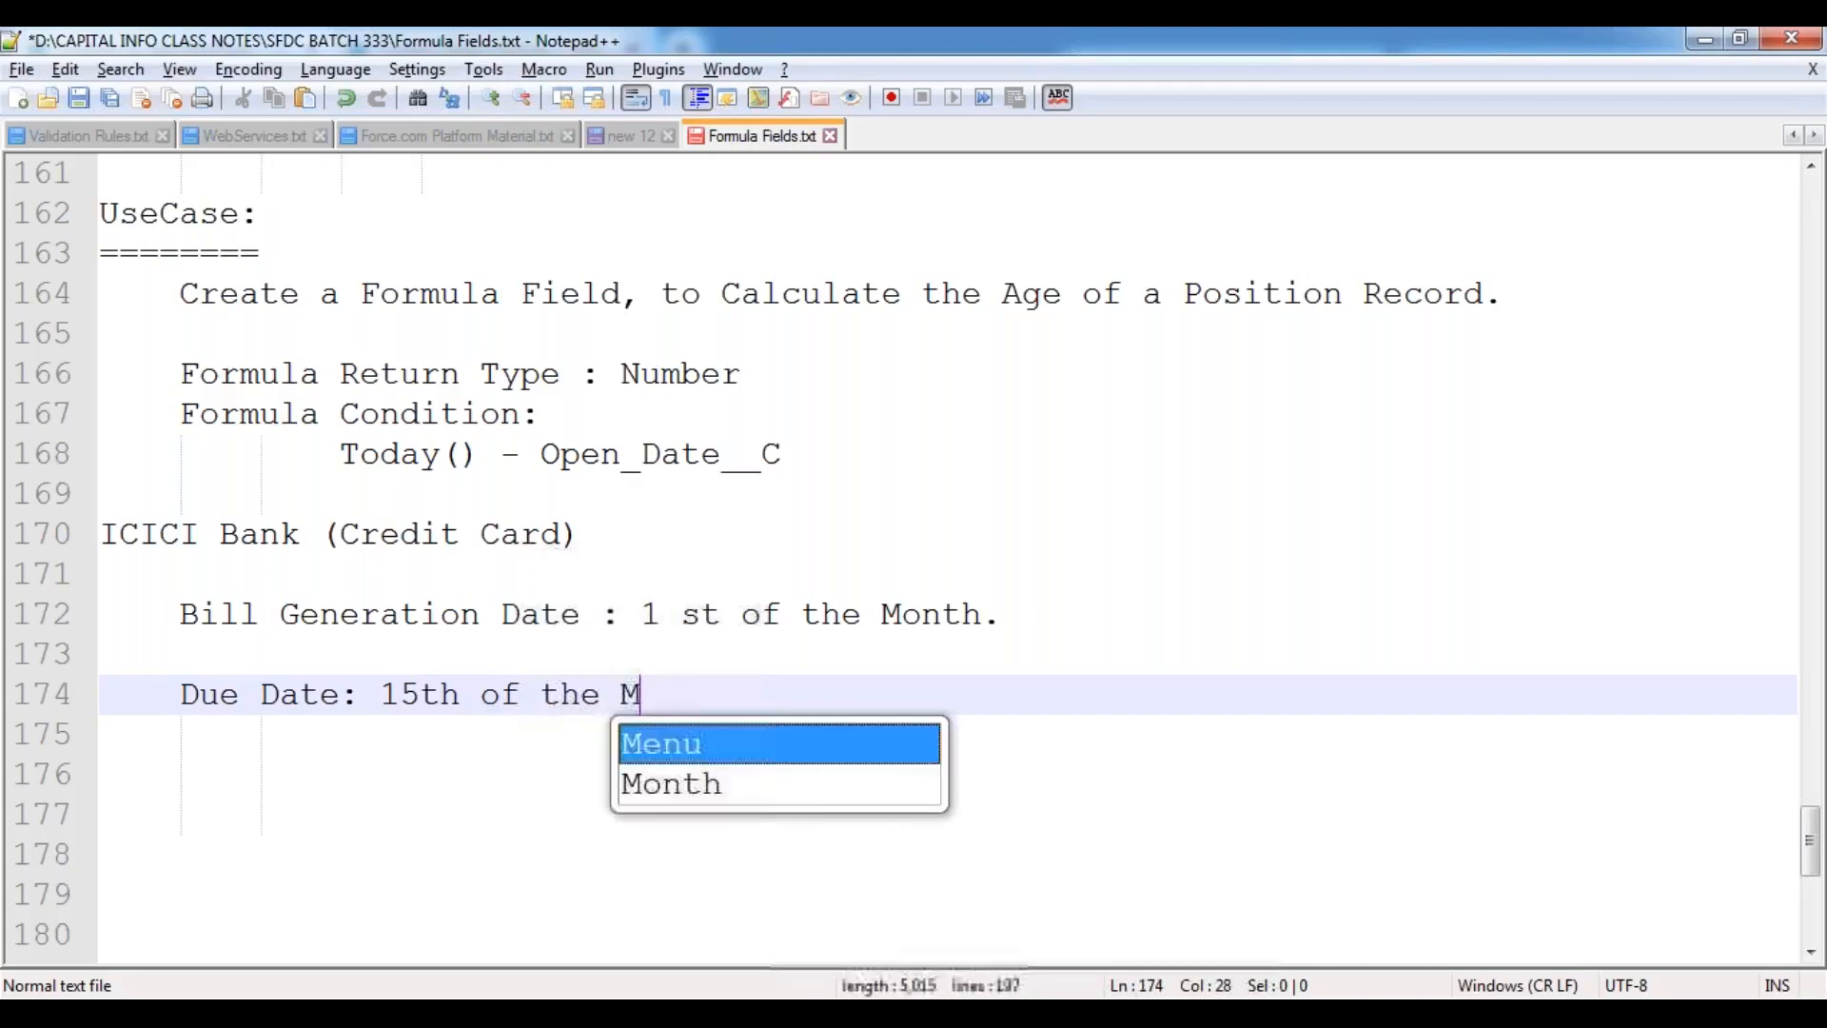
{"action": "key", "text": "Return"}
{"action": "key", "text": "Return"}
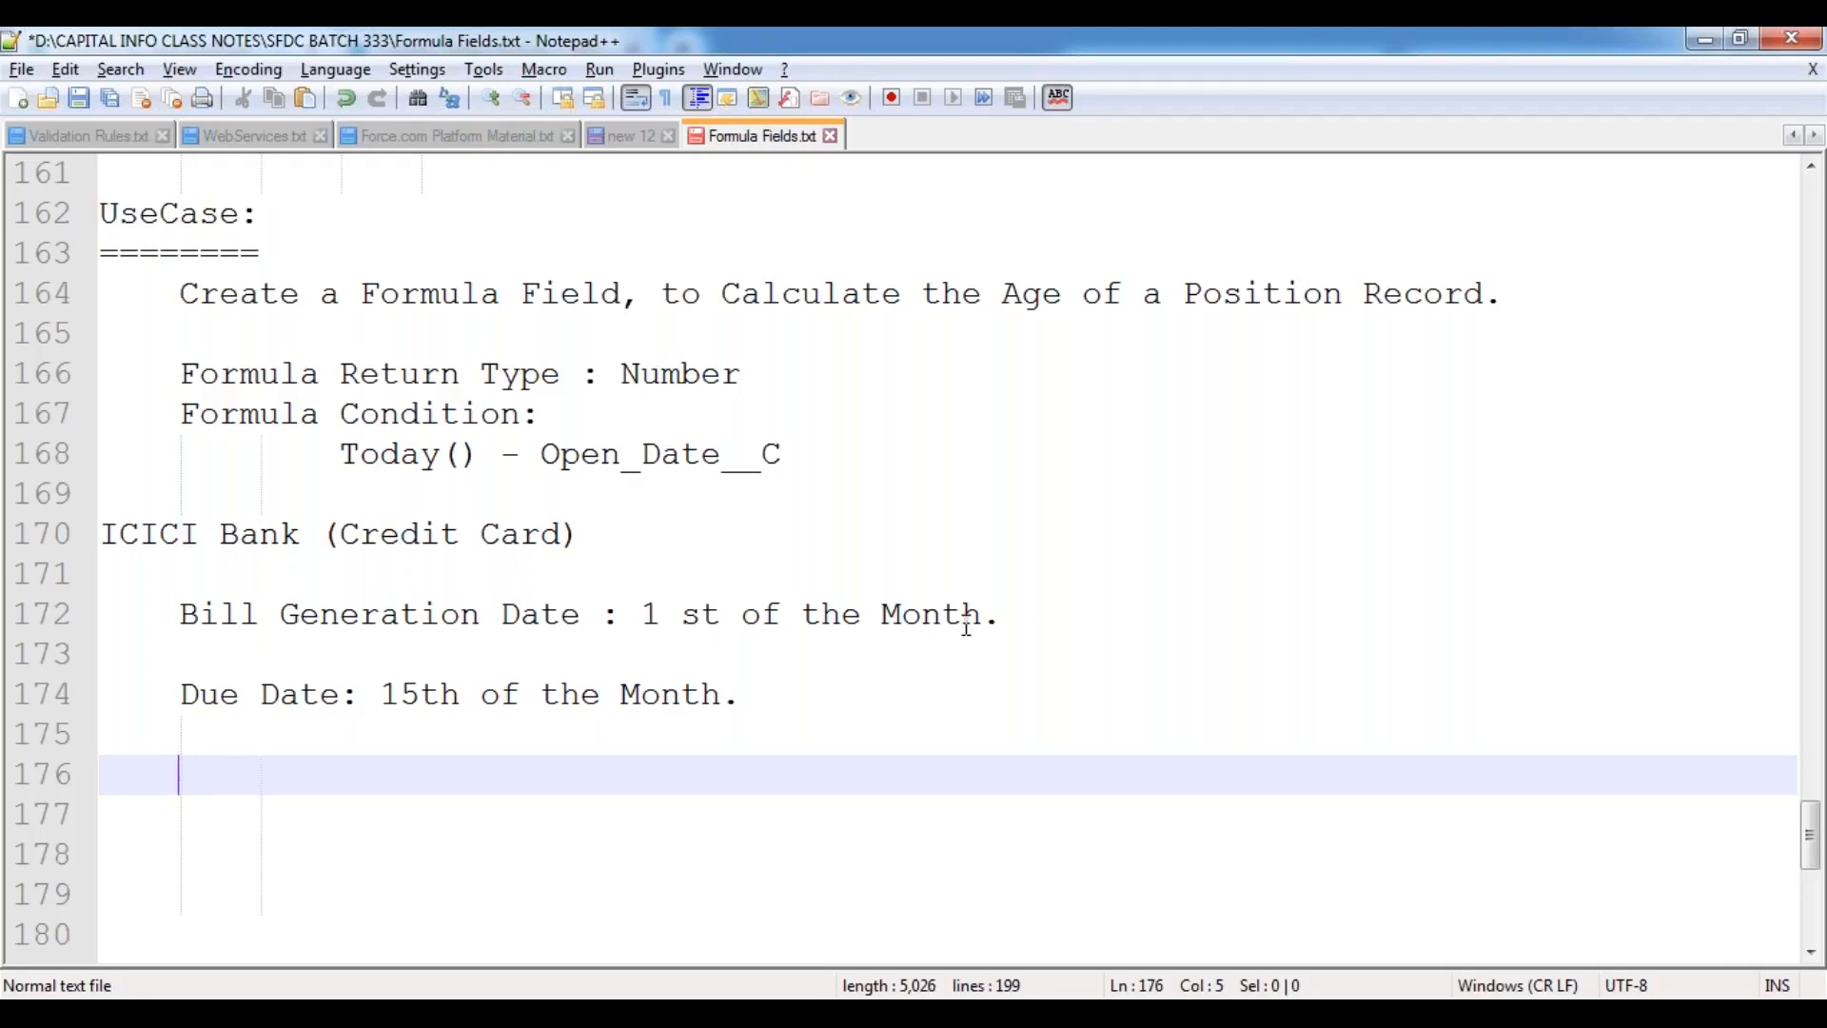
Step: Append the amount 12,00,000/- to the end of the Bill Generation Date line
{"action": "left_click", "coordinate": [1020, 625]}
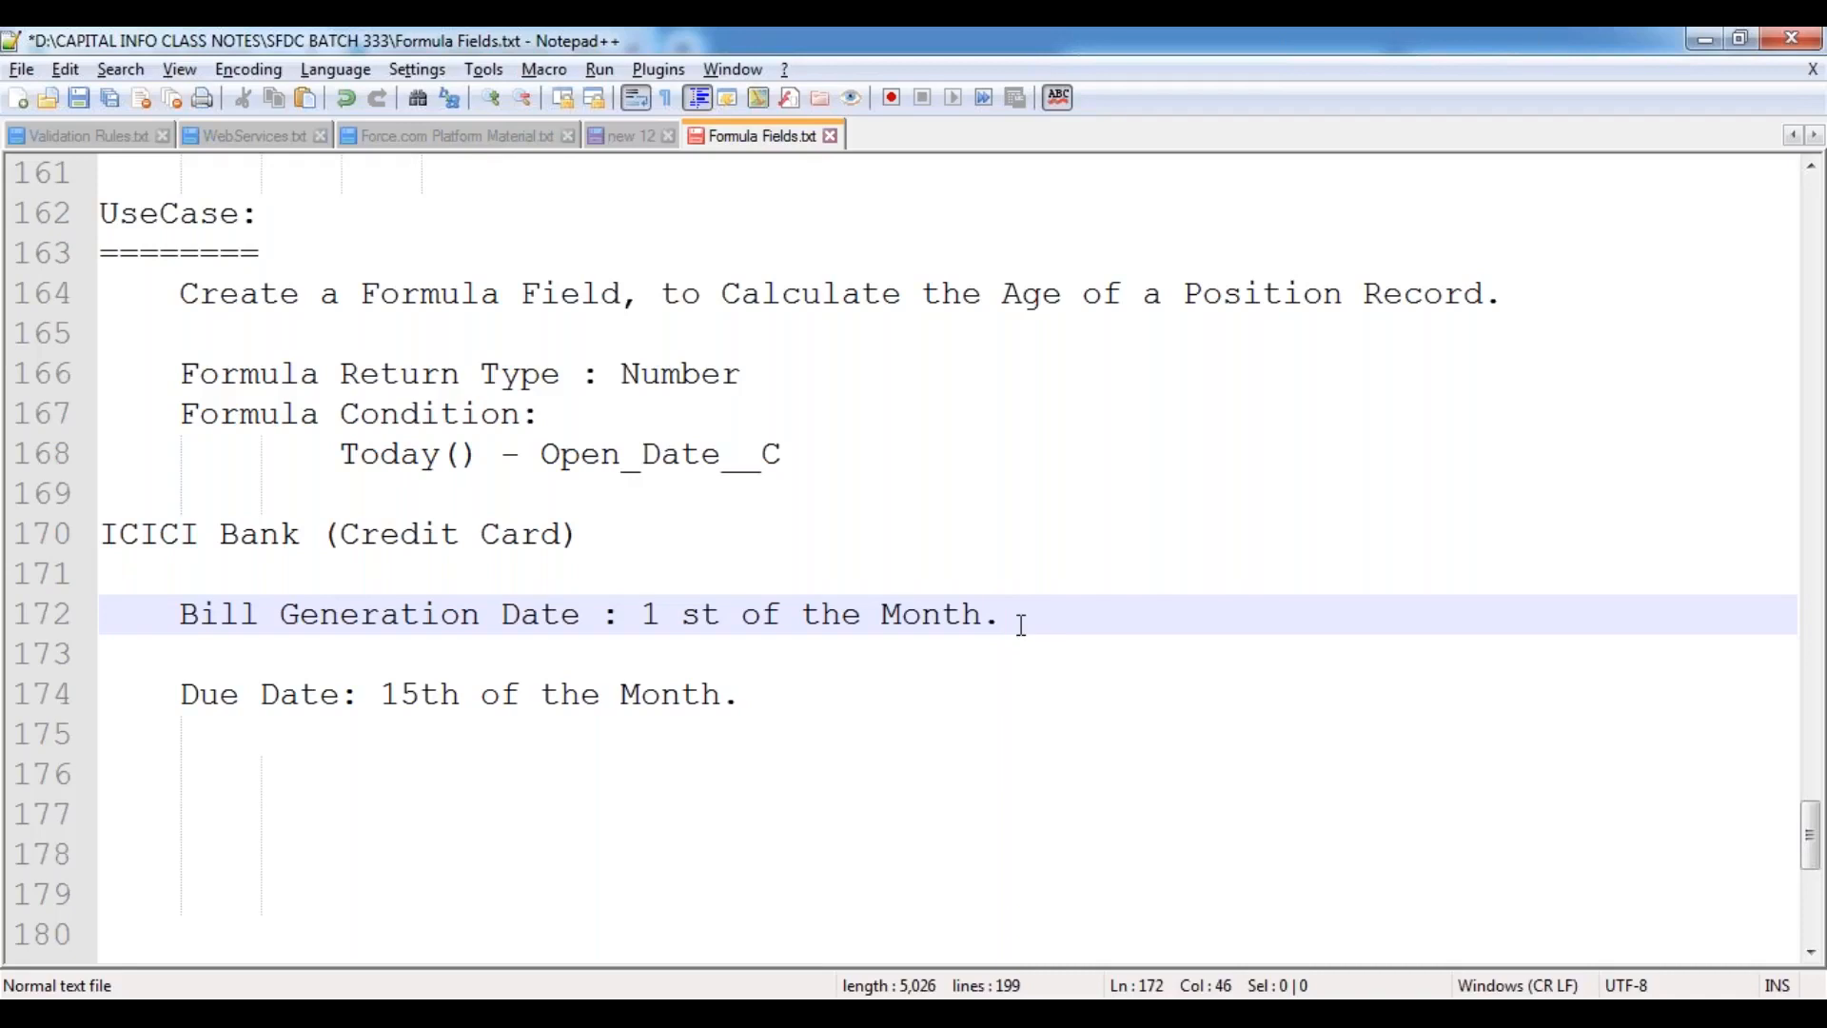
{"action": "type", "text": "12,00,000/-"}
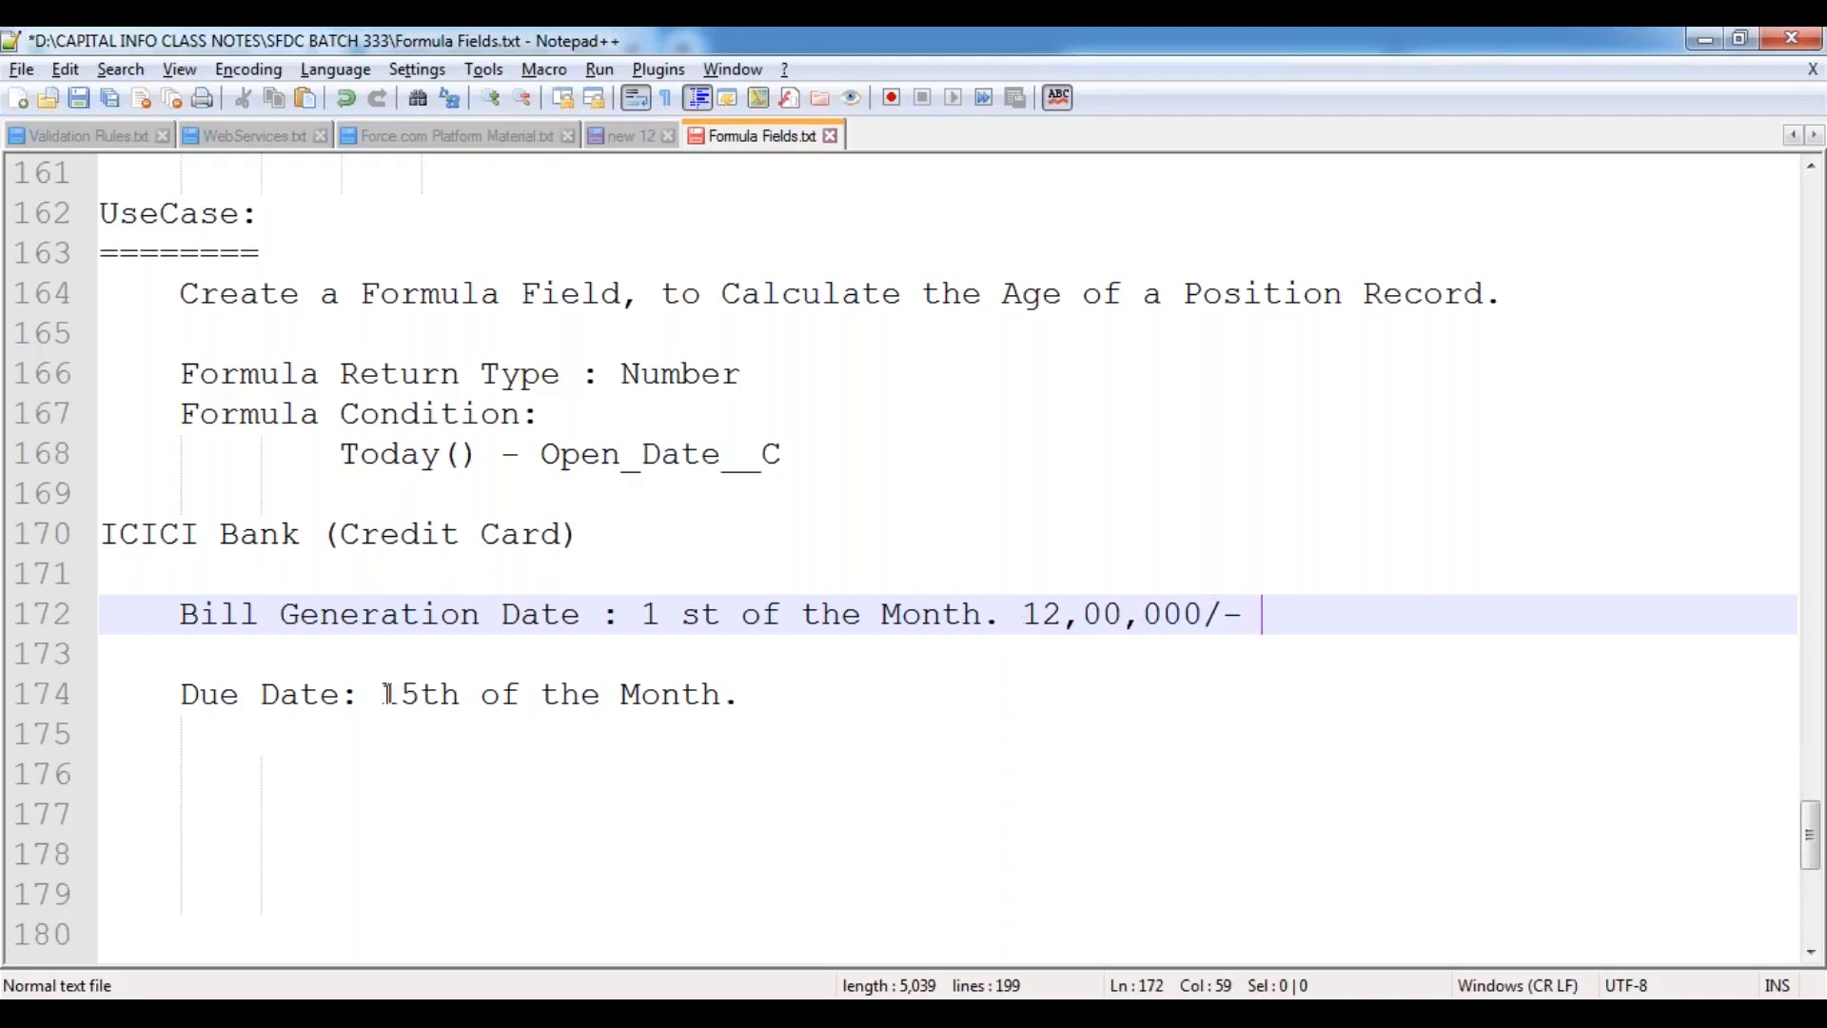
{"action": "left_click_drag", "start_coordinate": [387, 693], "coordinate": [776, 699]}
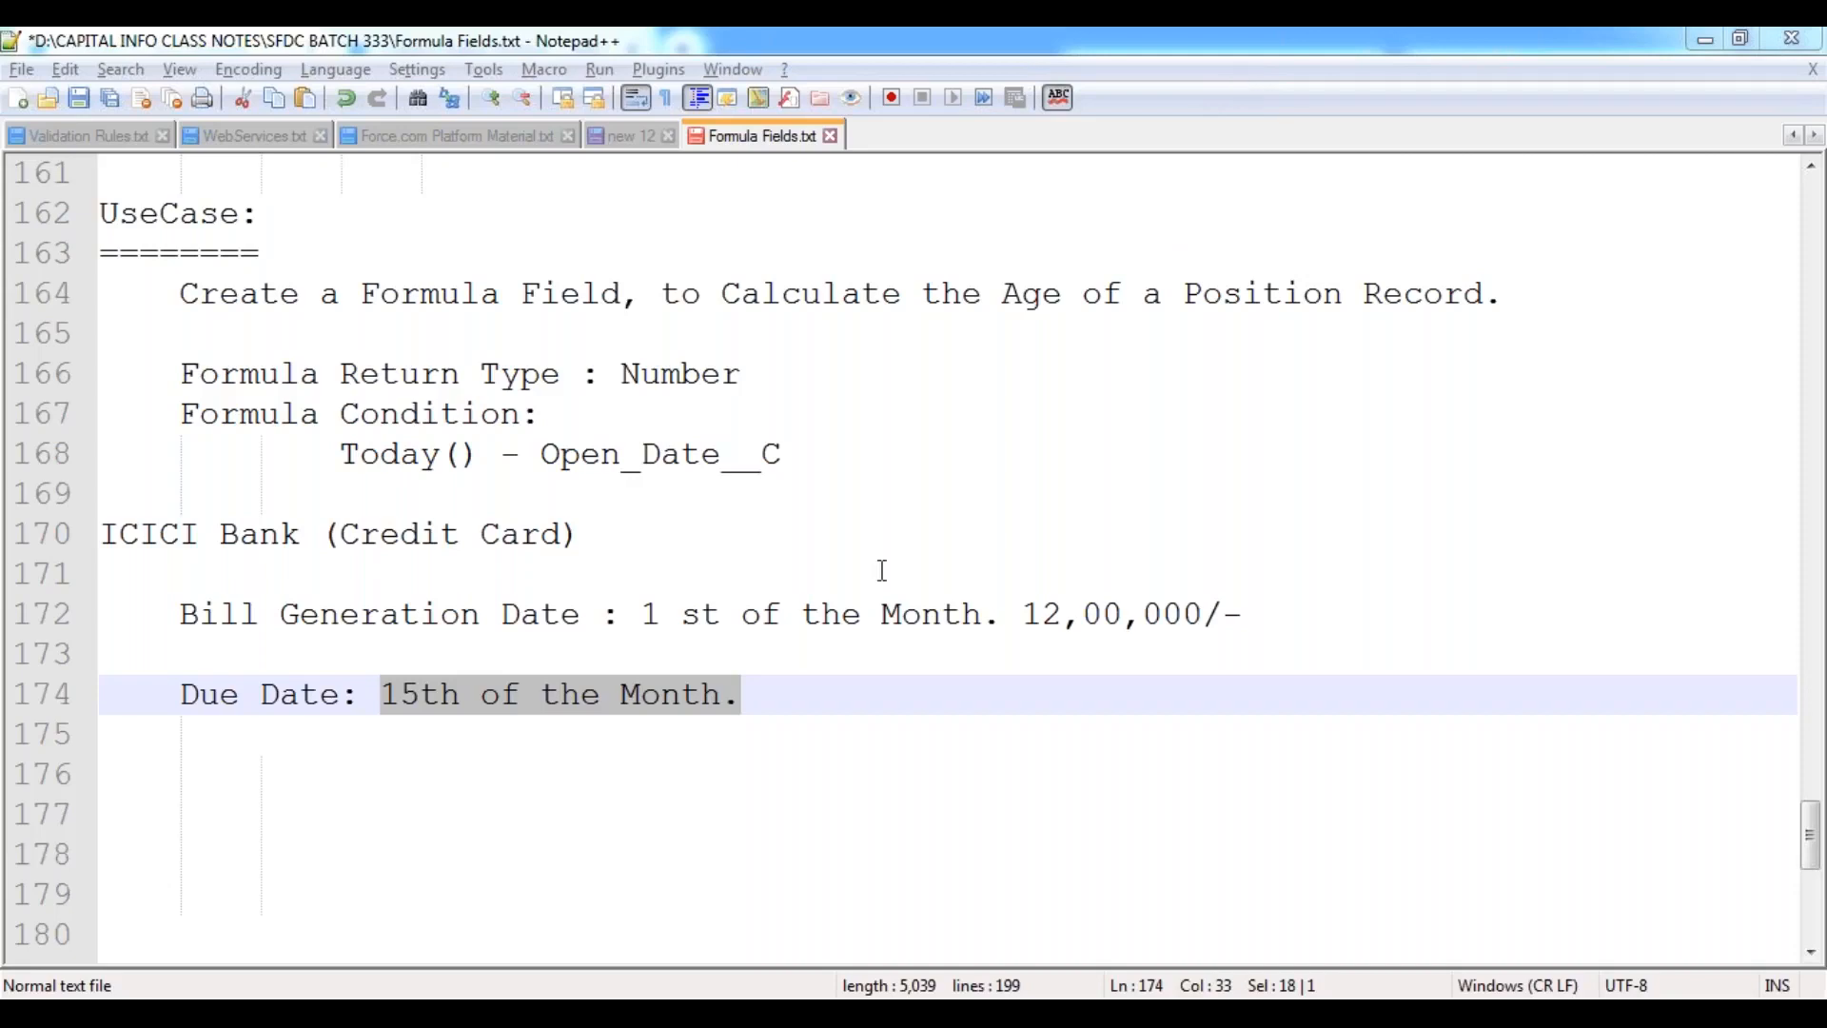
{"action": "left_click", "coordinate": [747, 706]}
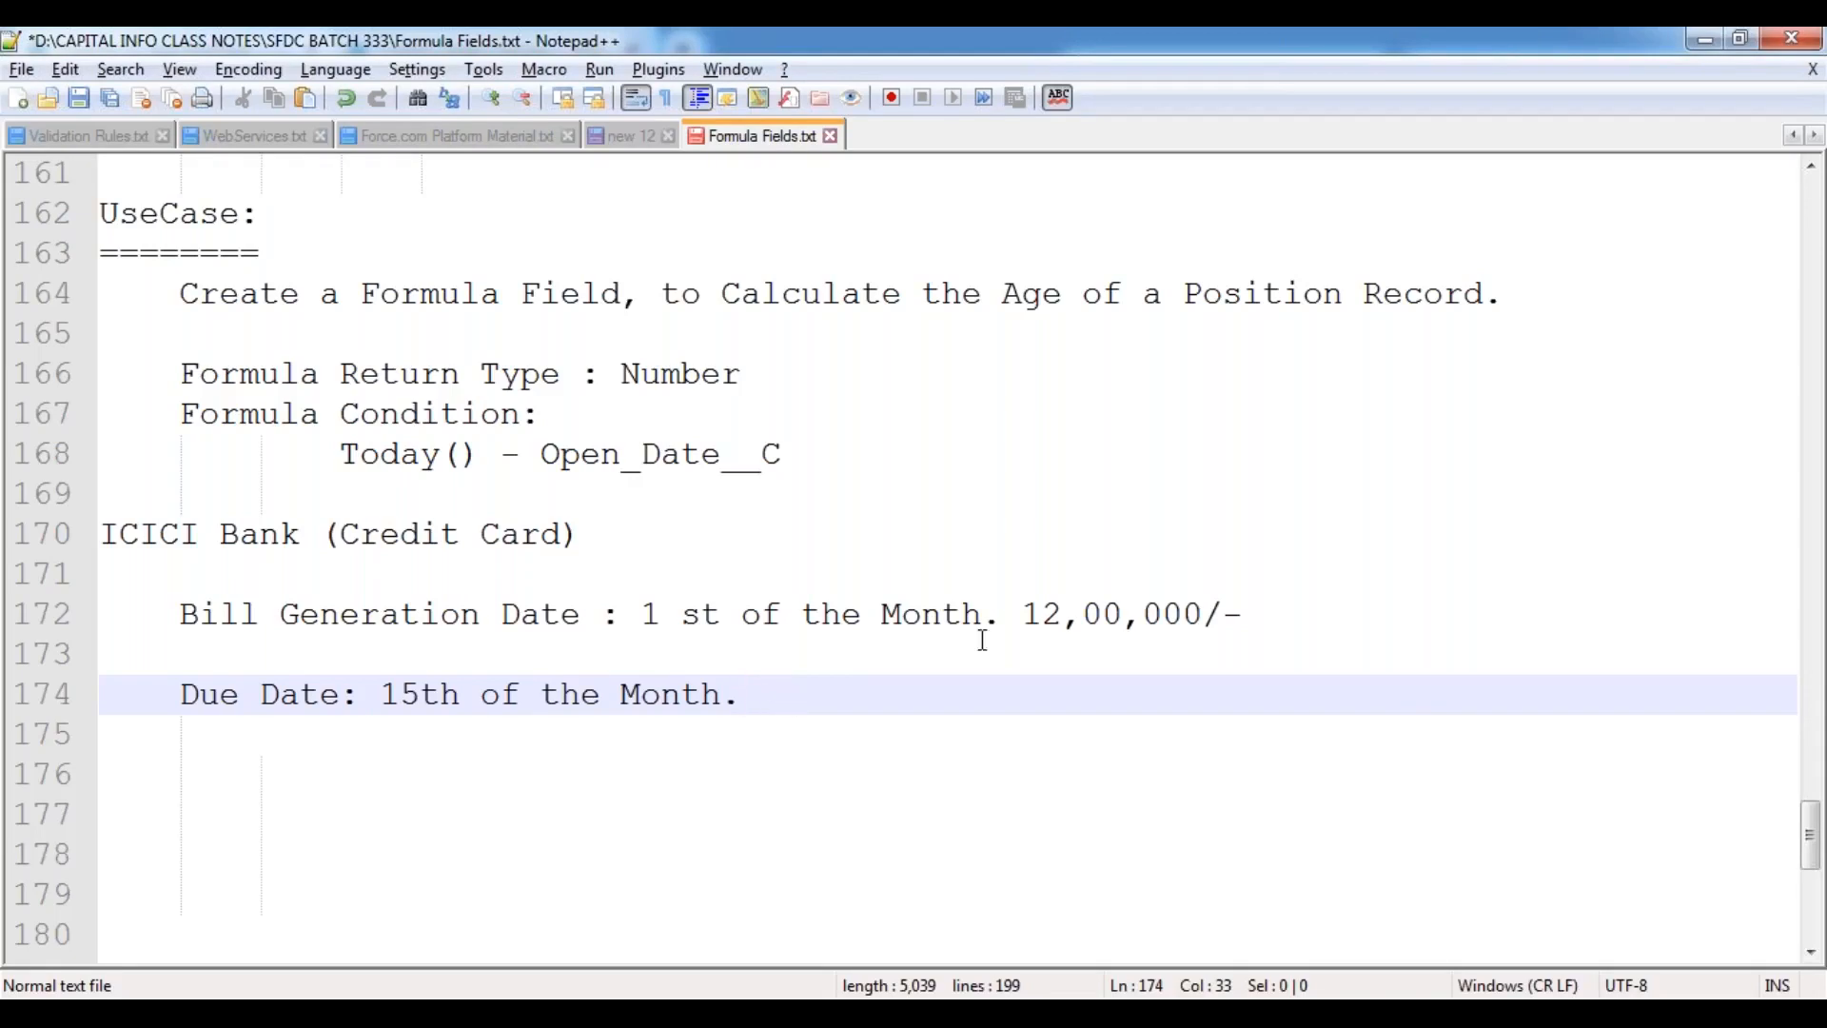
Step: Write "7th of the Month." on an indented line two rows below the Due Date line
{"action": "left_click", "coordinate": [1396, 624]}
{"action": "key", "text": "Down"}
{"action": "key", "text": "Down"}
{"action": "key", "text": "Down"}
{"action": "key", "text": "Down"}
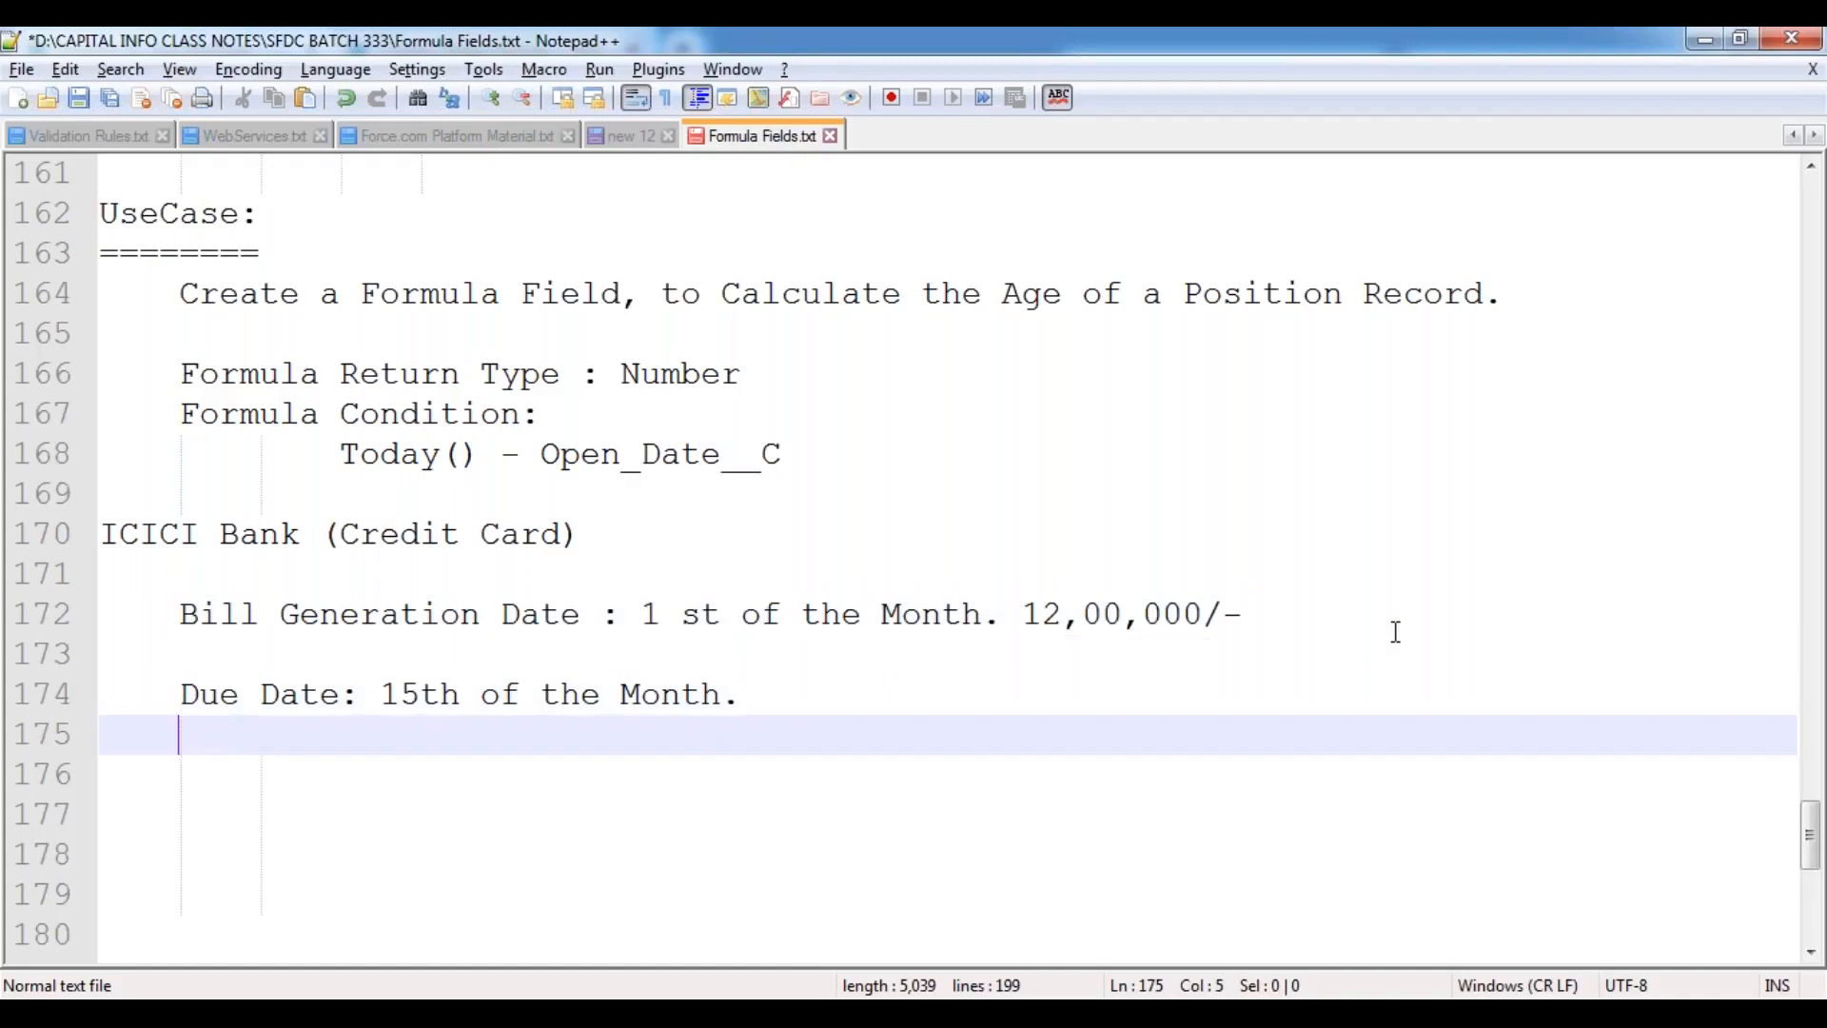
{"action": "key", "text": "Tab"}
{"action": "type", "text": "7"}
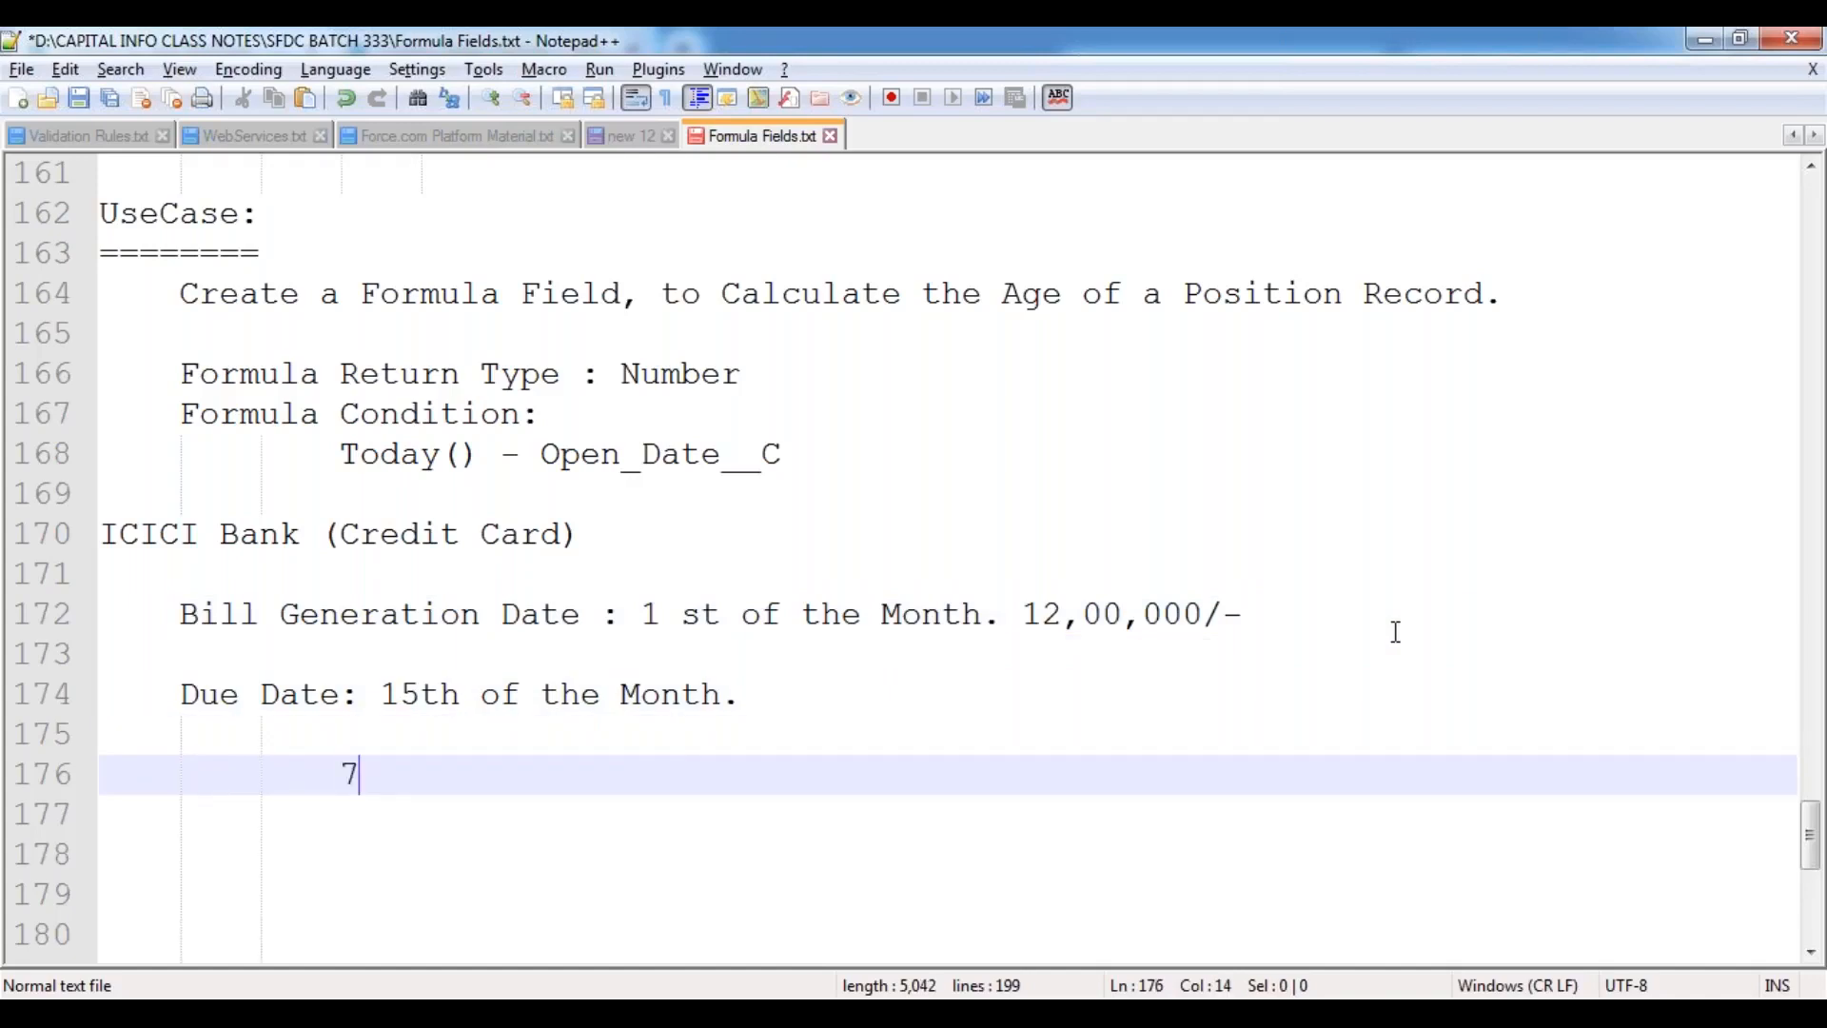
{"action": "type", "text": "th of the Month."}
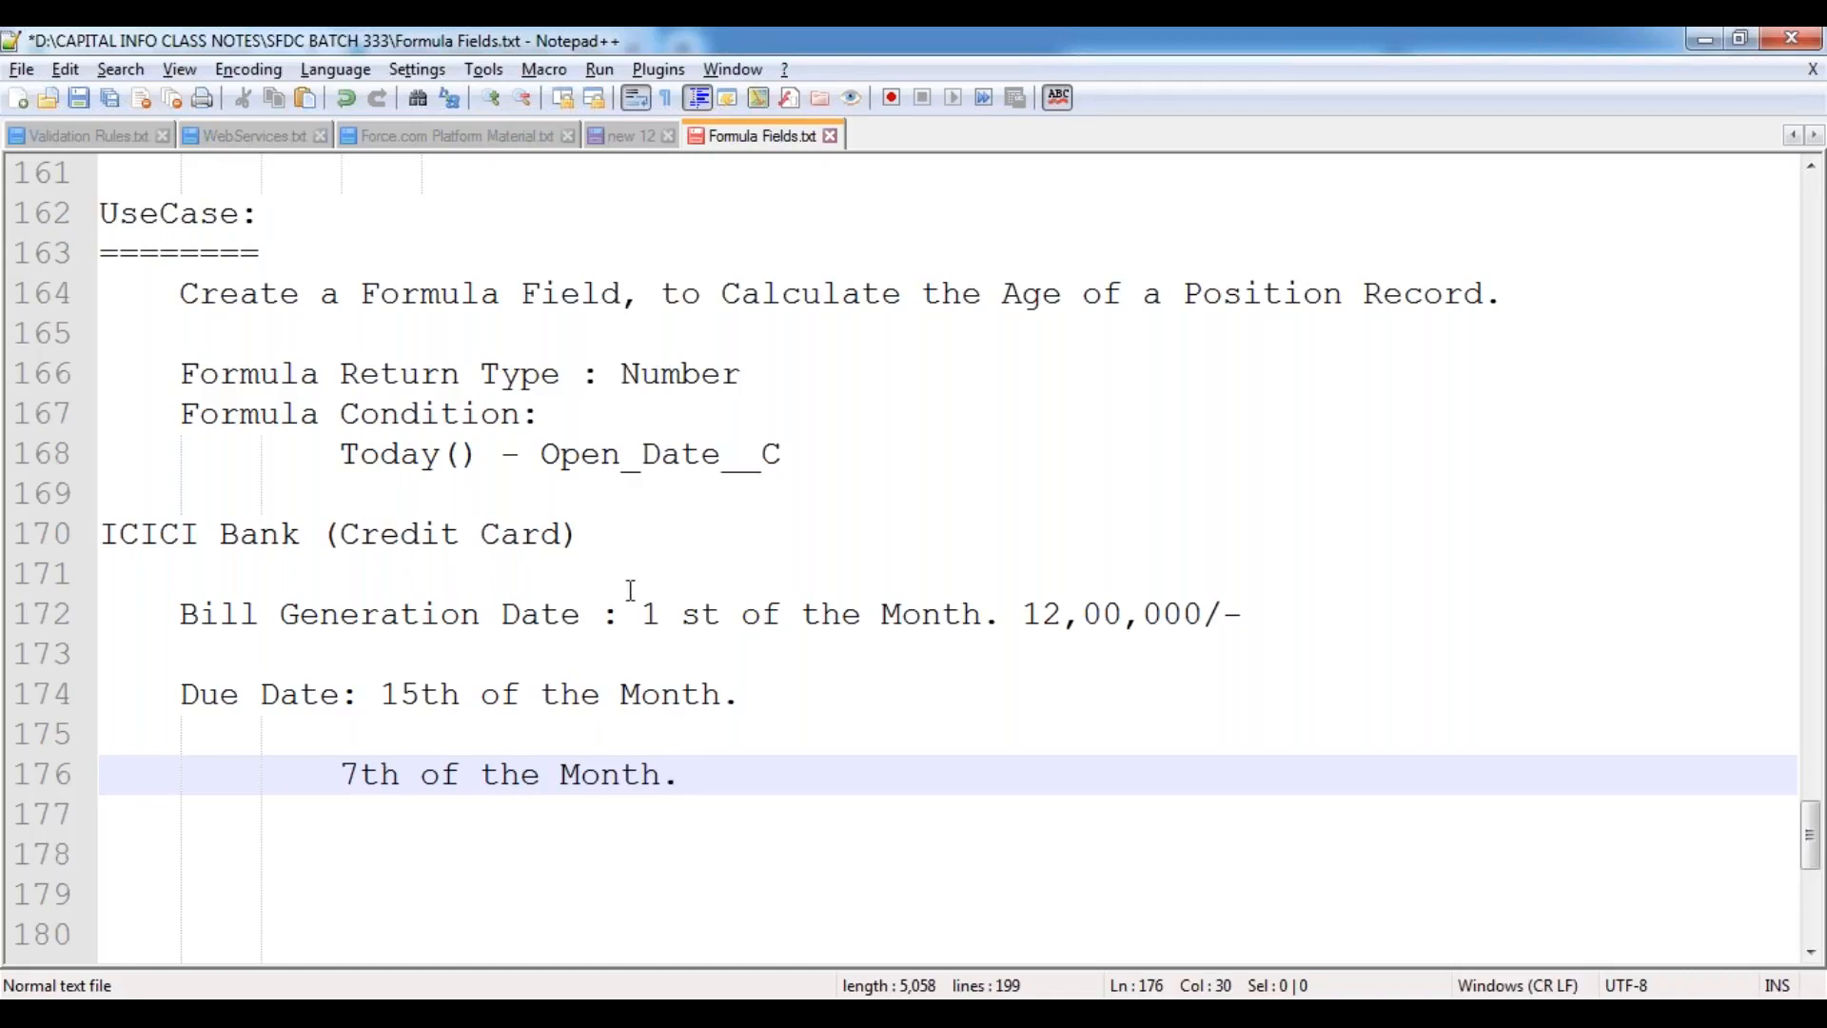
Step: Replace all the ICICI Bank credit card notes with a new "UseCase:" heading underlined with equals signs
{"action": "left_click_drag", "start_coordinate": [110, 535], "coordinate": [704, 797]}
{"action": "key", "text": "Delete"}
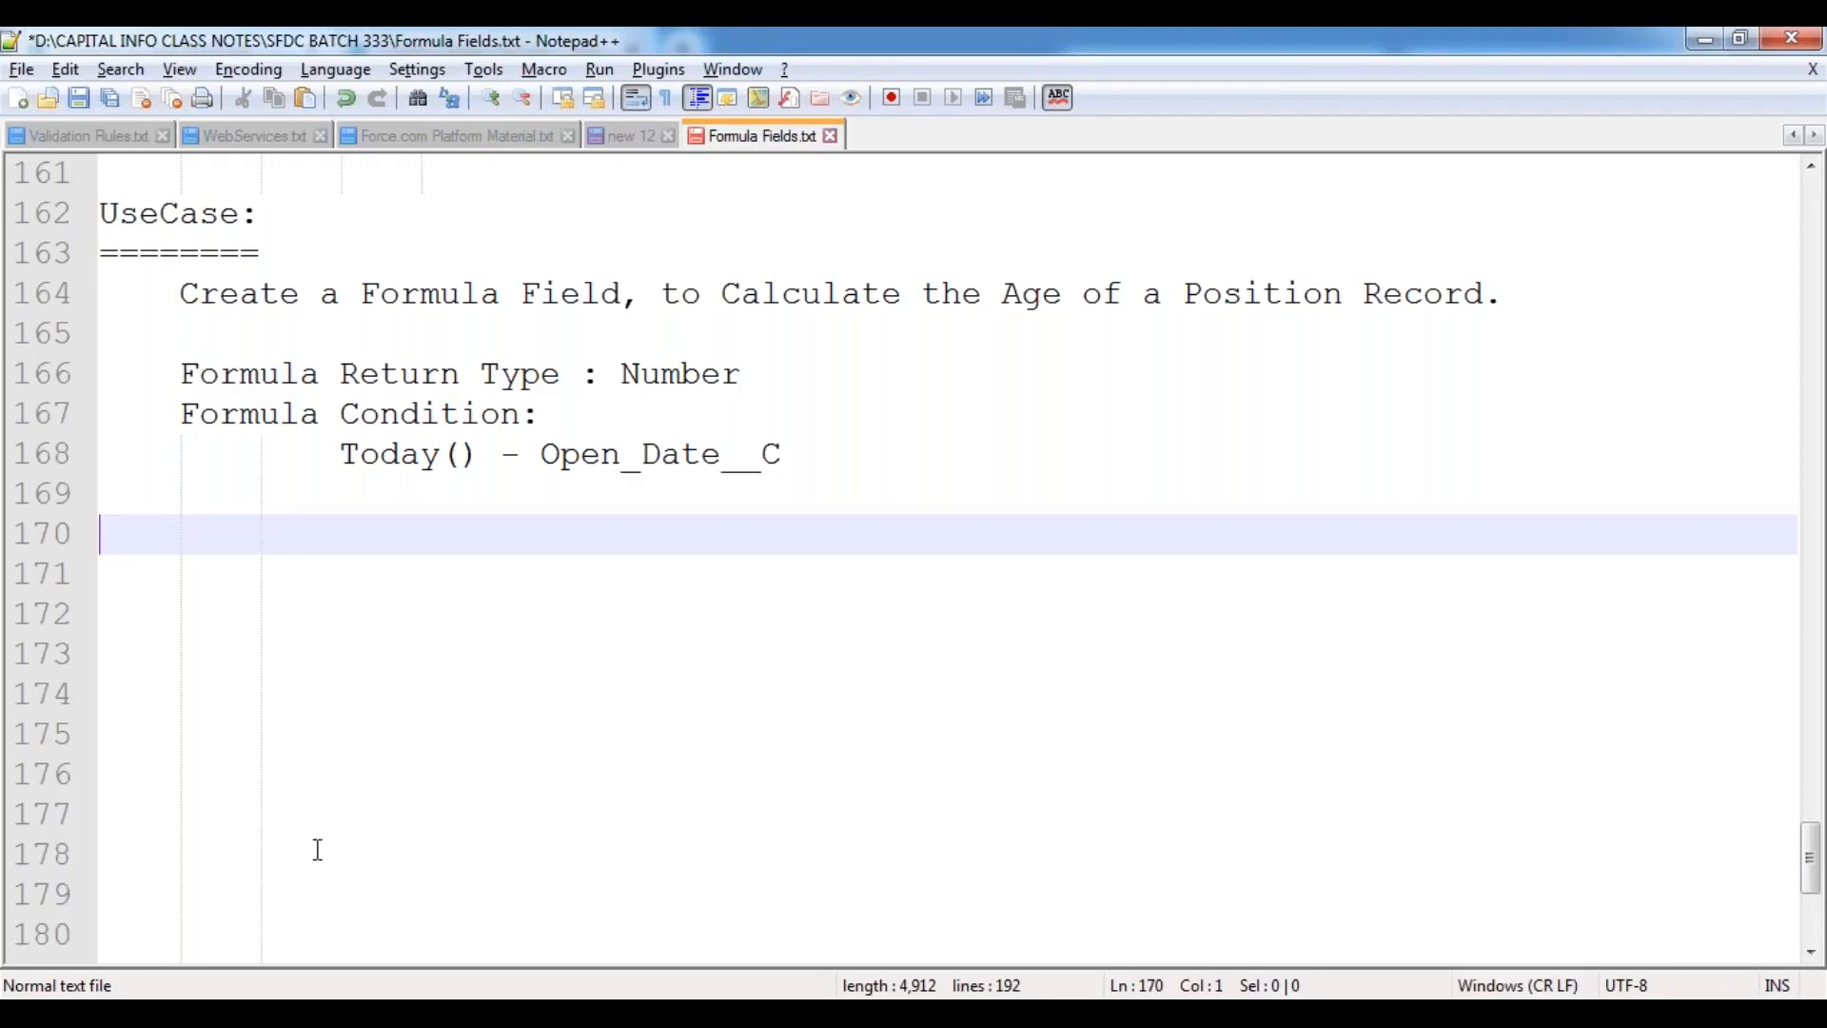
{"action": "type", "text": "UseC"}
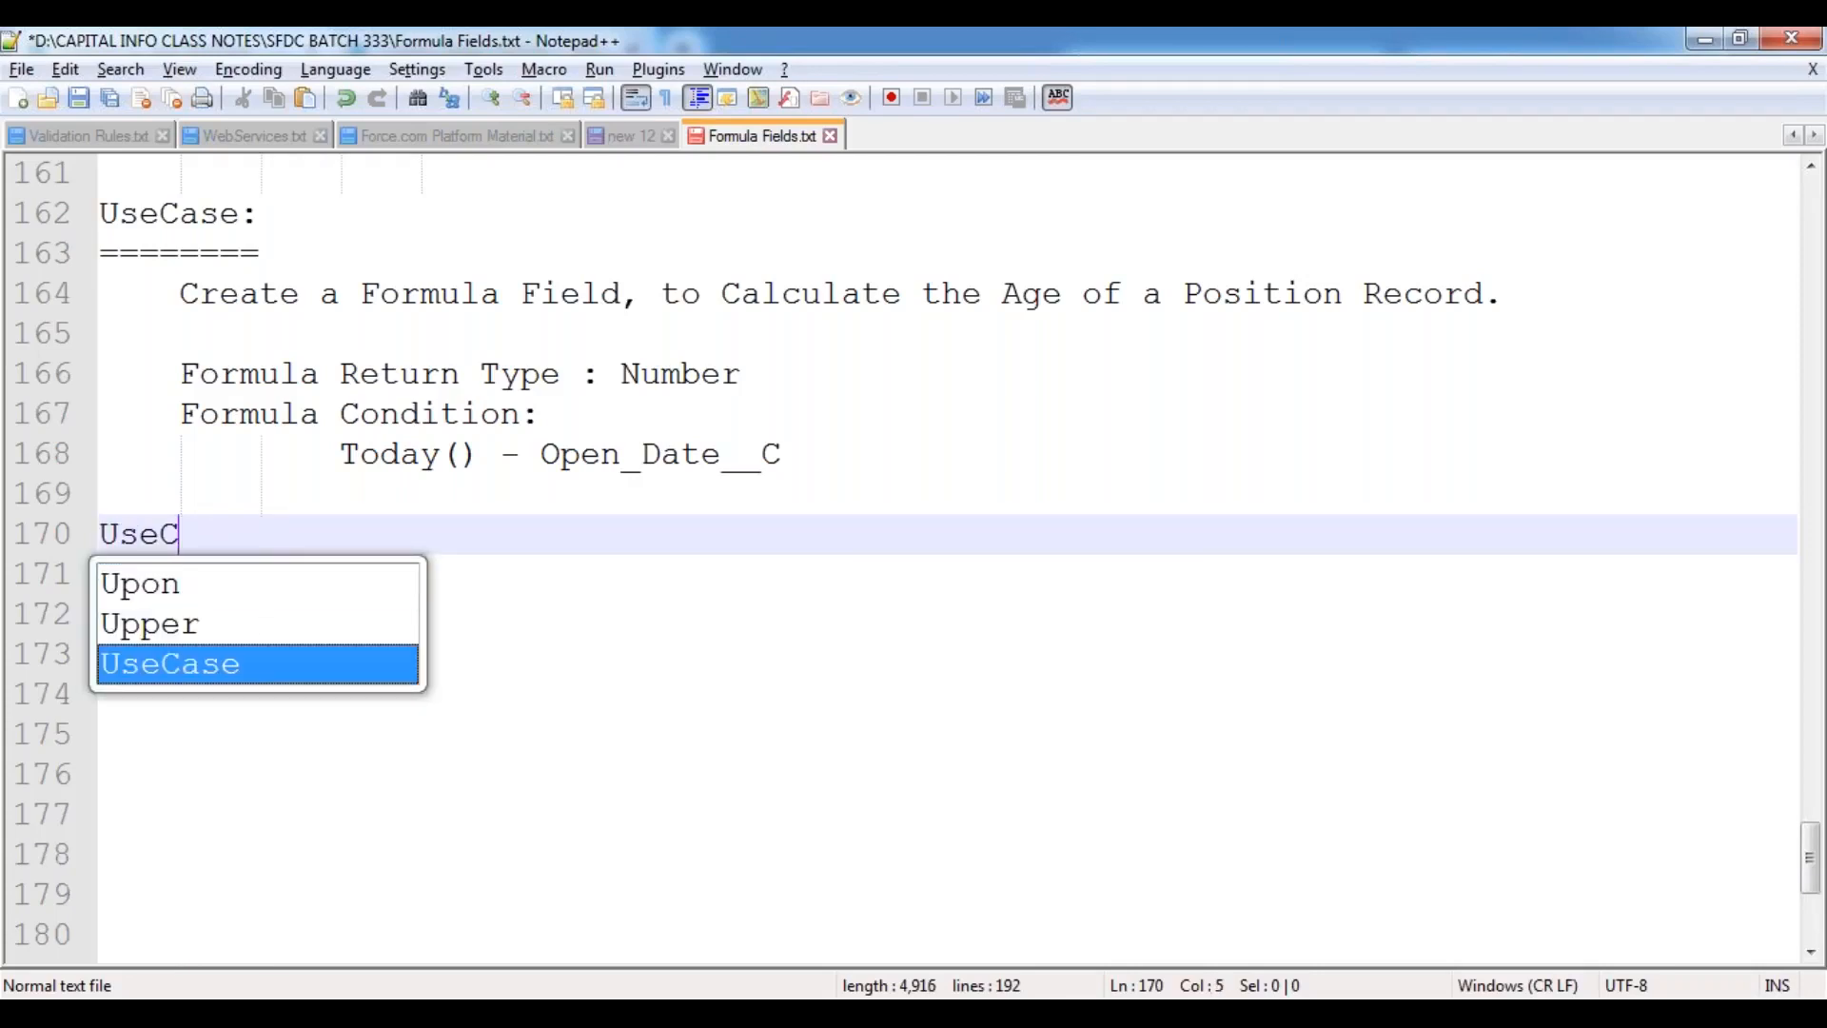
{"action": "key", "text": "Return"}
{"action": "type", "text": ":"}
{"action": "key", "text": "Return"}
{"action": "type", "text": "========="}
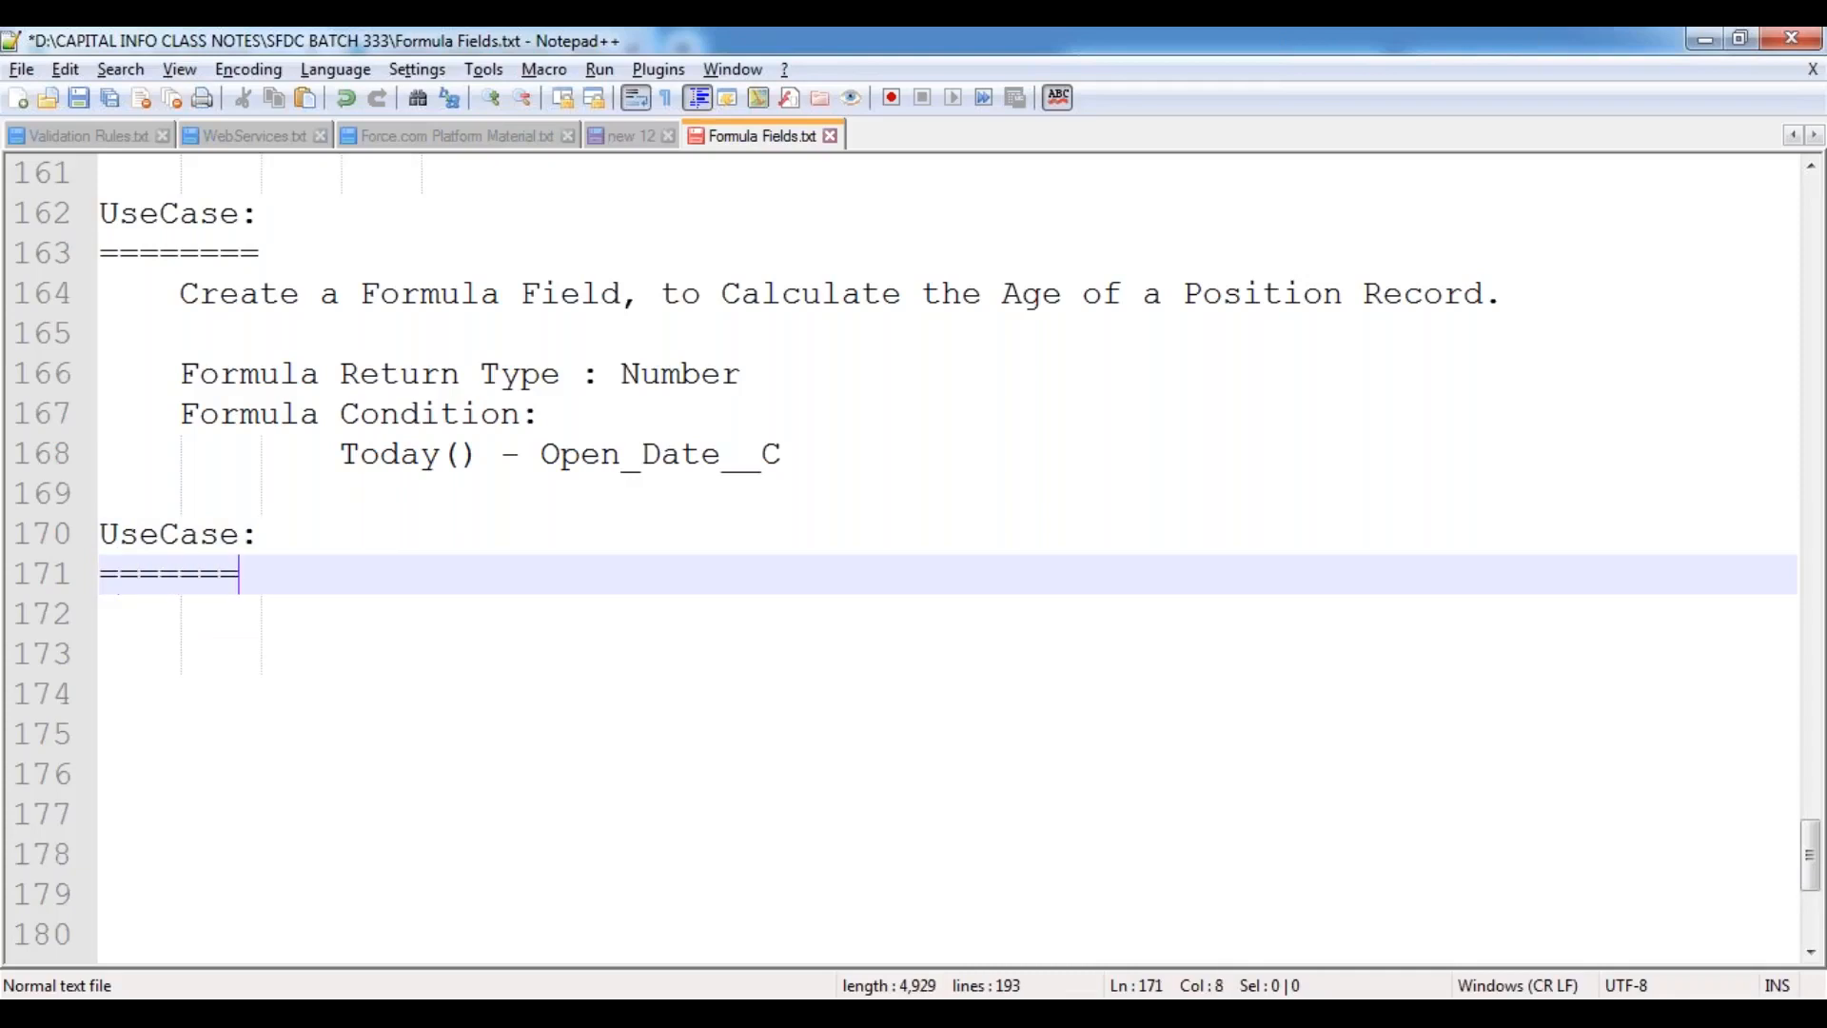
Step: Write "Create a Formula Field, to Calculate how many days are left to close the position." under the new heading, add a blank line and save the file
{"action": "key", "text": "Return"}
{"action": "type", "text": "Crea"}
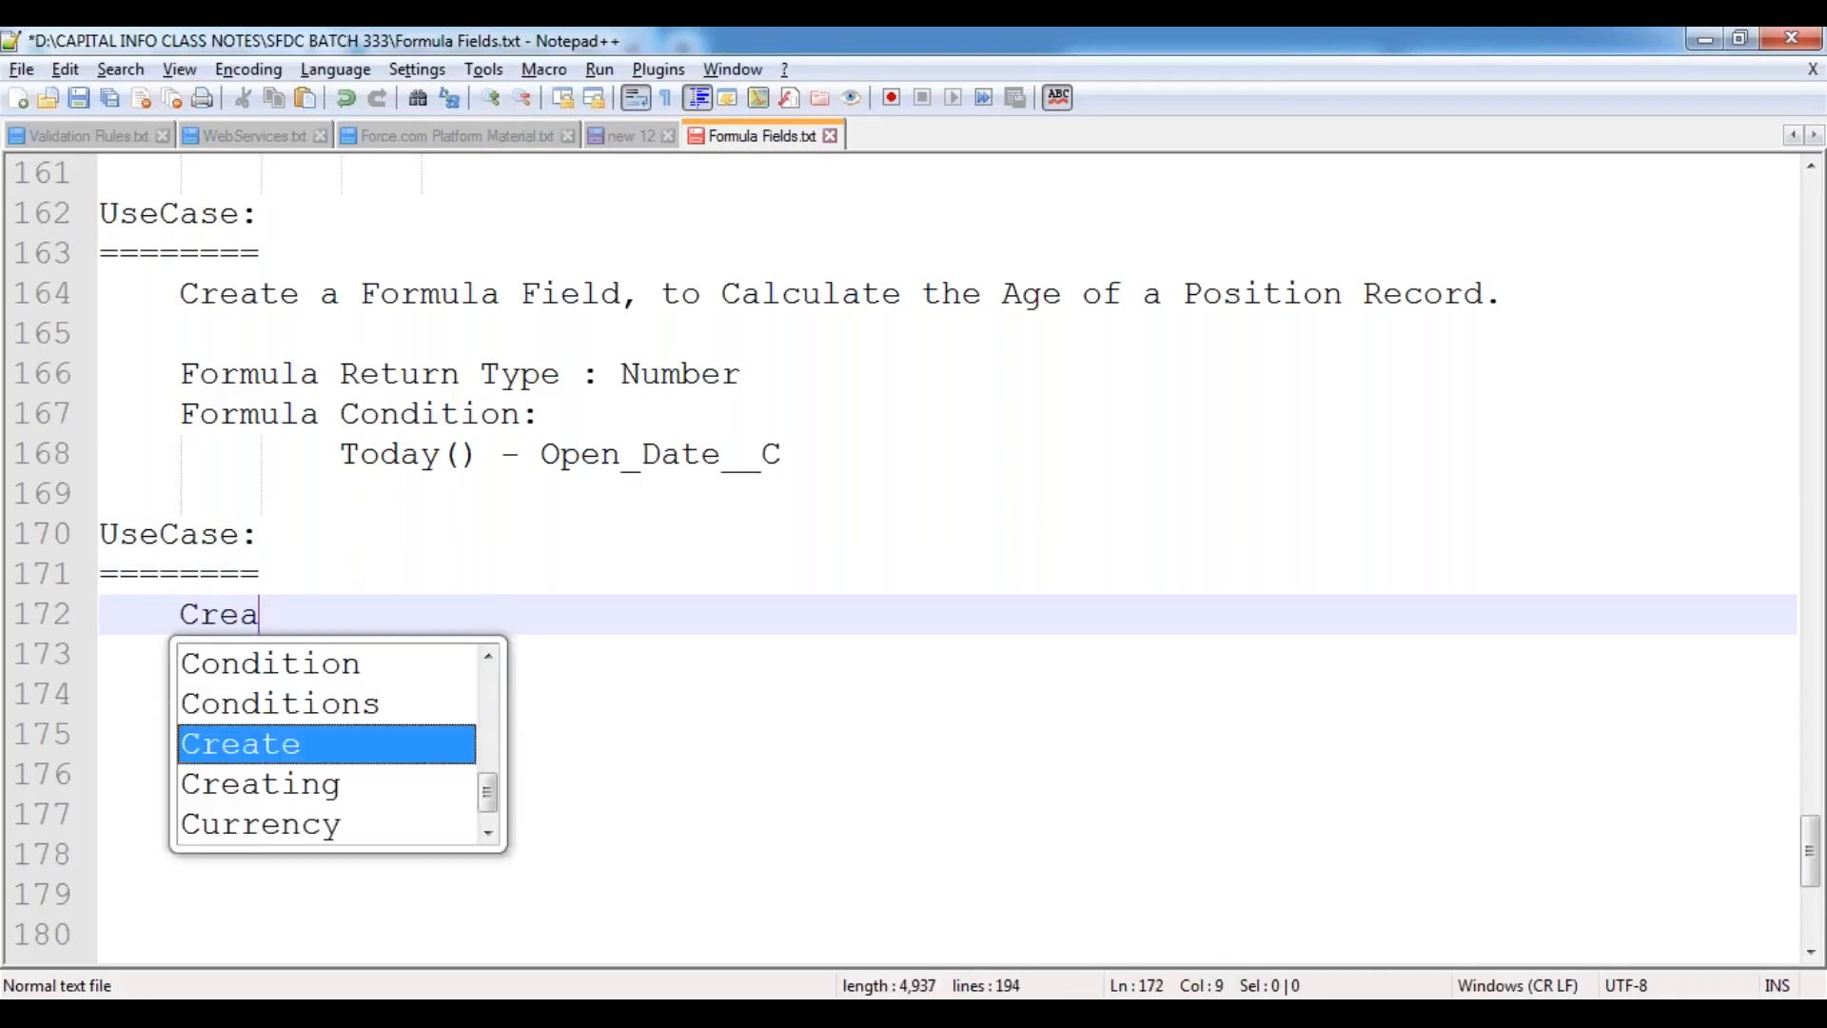
{"action": "type", "text": "te a Formu"}
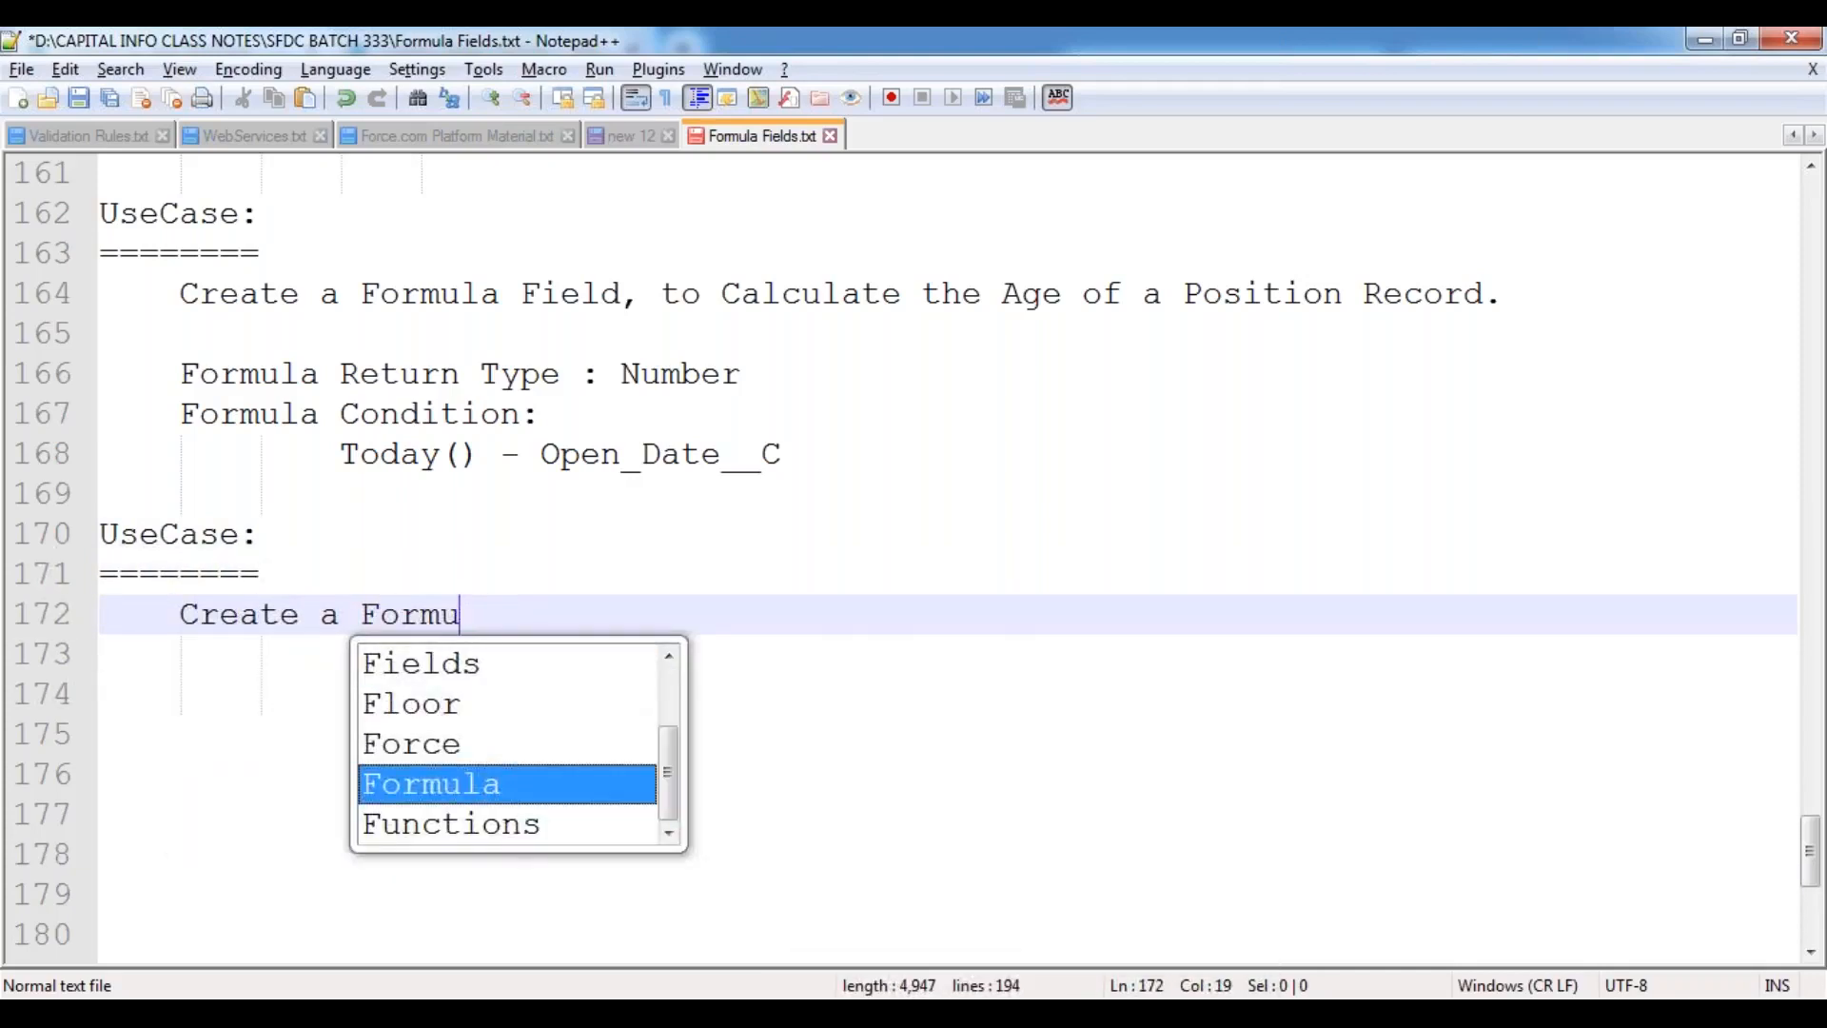
{"action": "type", "text": "la Field, to "}
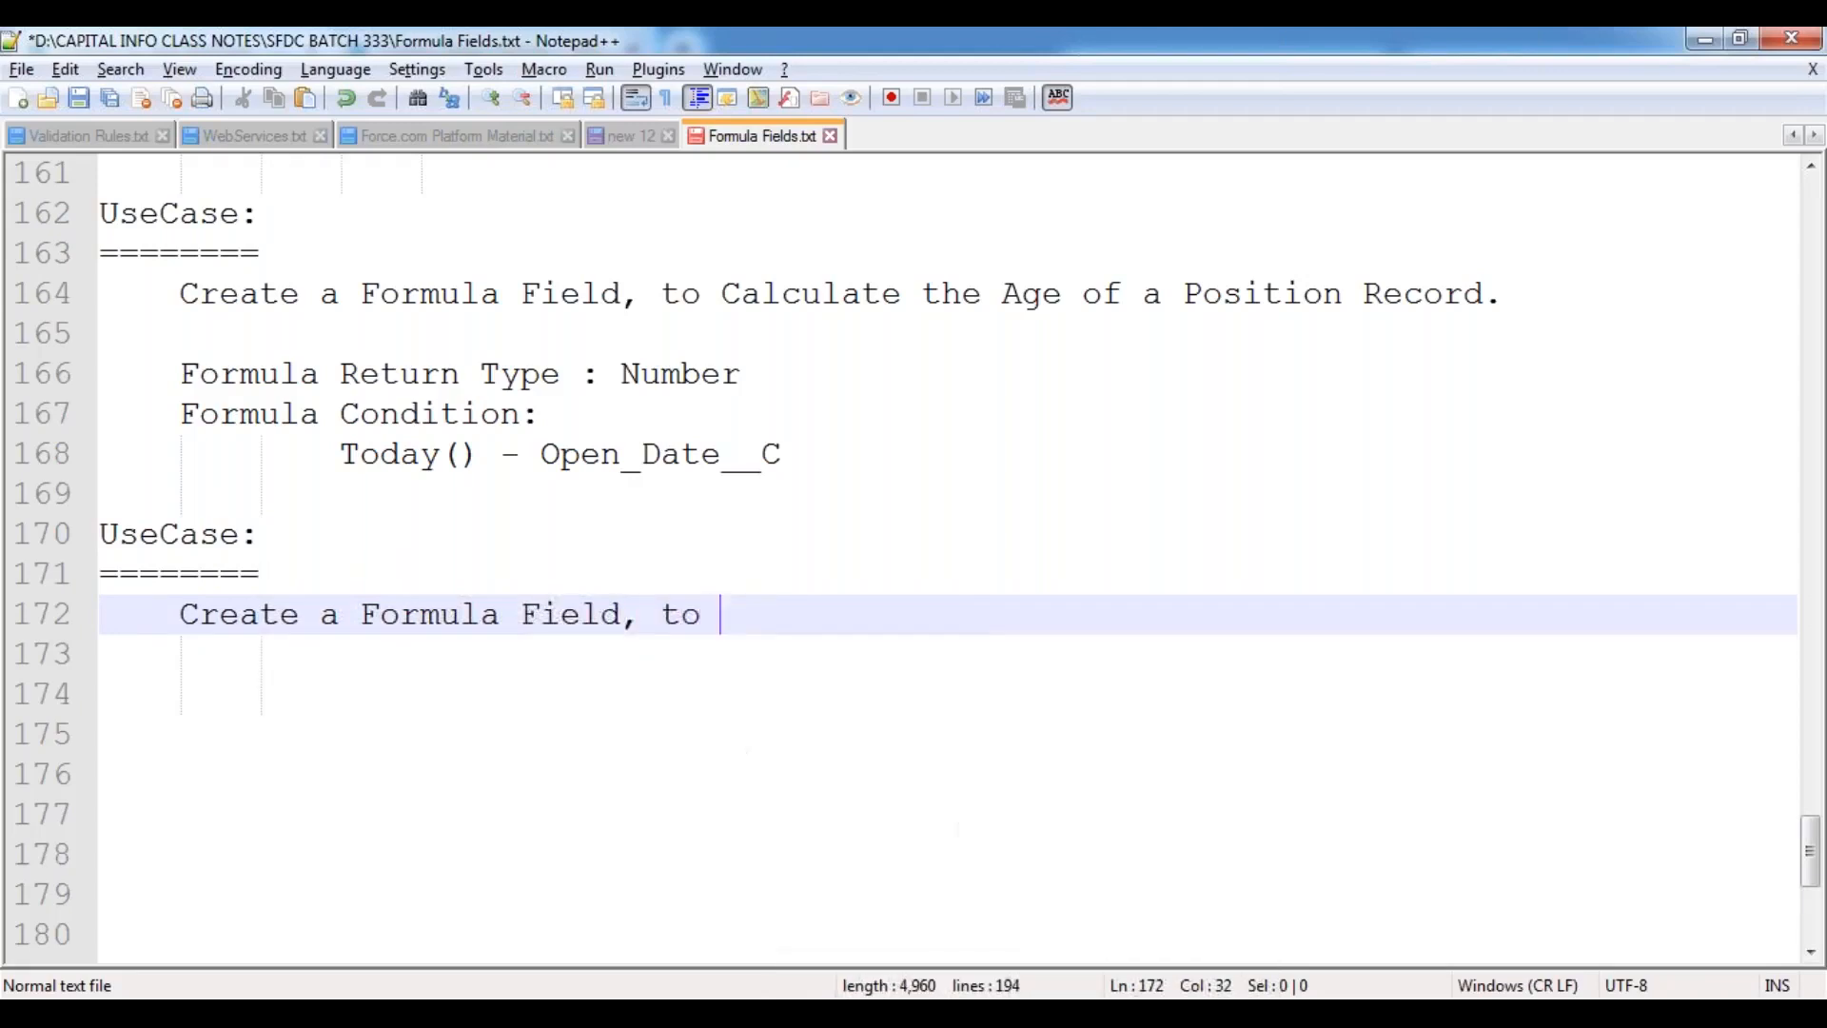
{"action": "type", "text": "Calculate the"}
{"action": "key", "text": "BackSpace"}
{"action": "key", "text": "BackSpace"}
{"action": "key", "text": "BackSpace"}
{"action": "key", "text": "BackSpace"}
{"action": "type", "text": "how "}
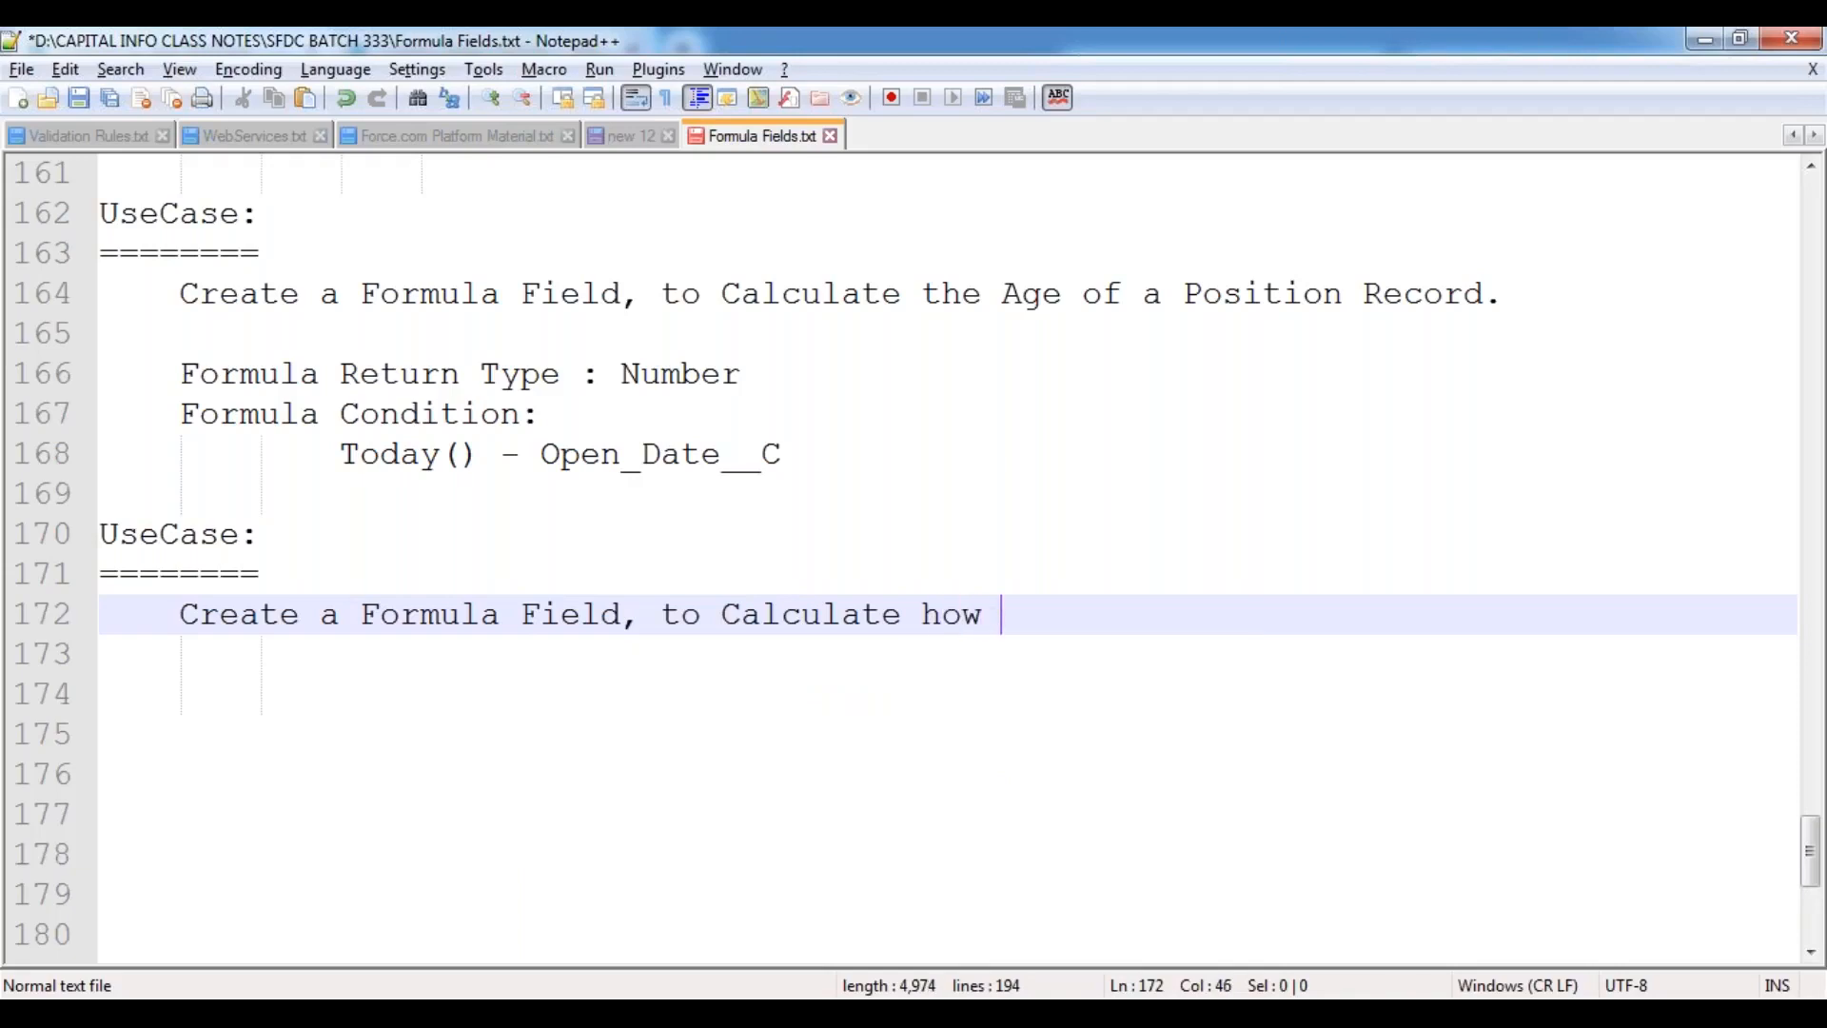
{"action": "type", "text": "many days "}
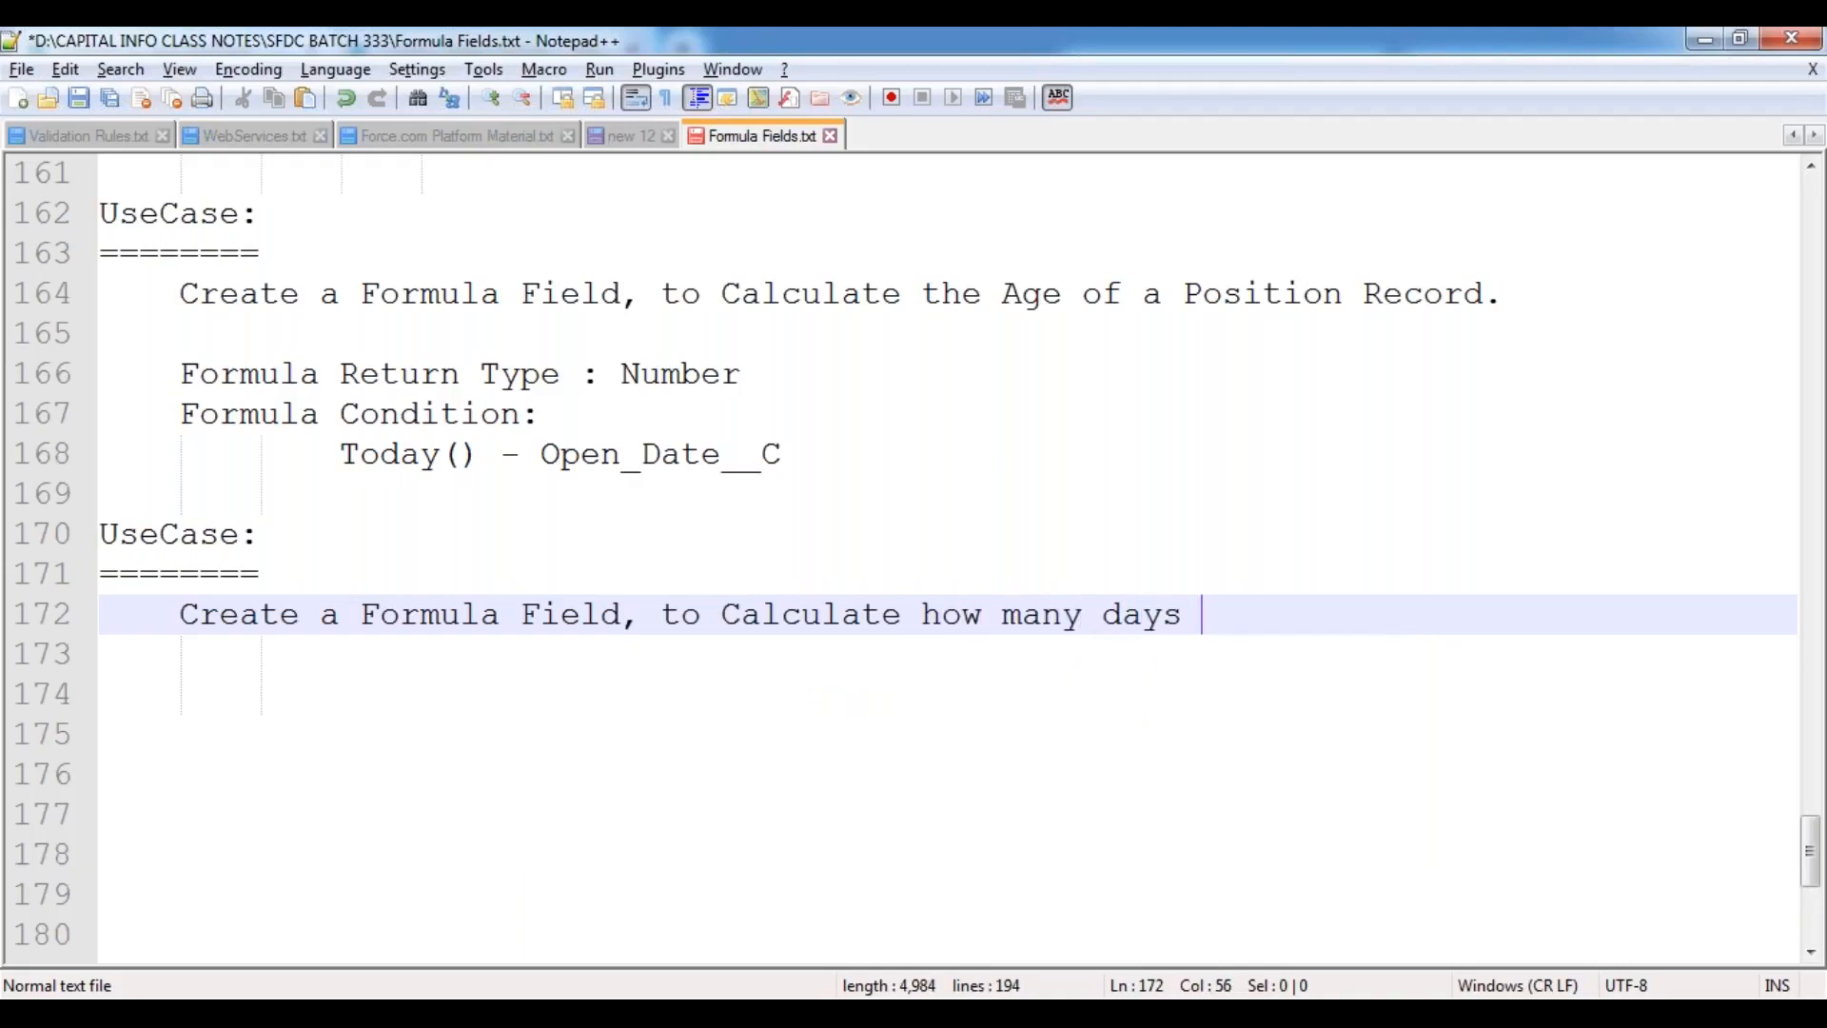
{"action": "type", "text": "are left t"}
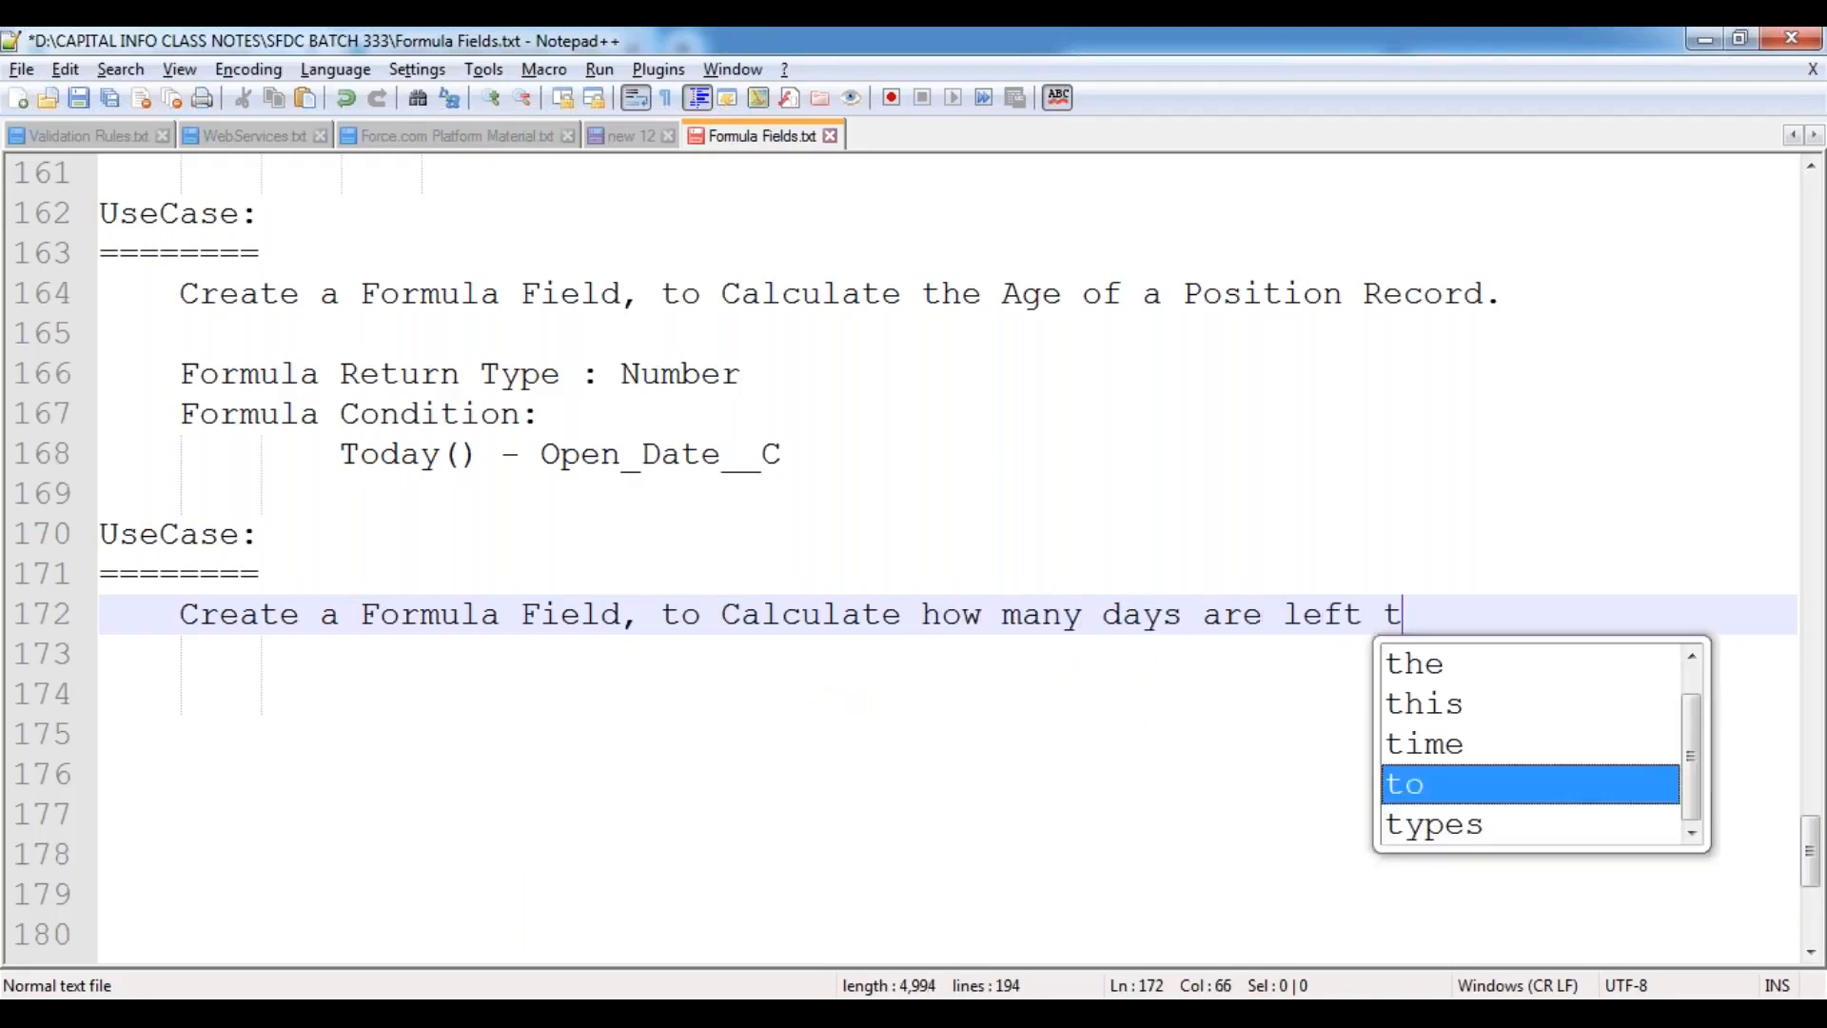
{"action": "type", "text": "o close the position."}
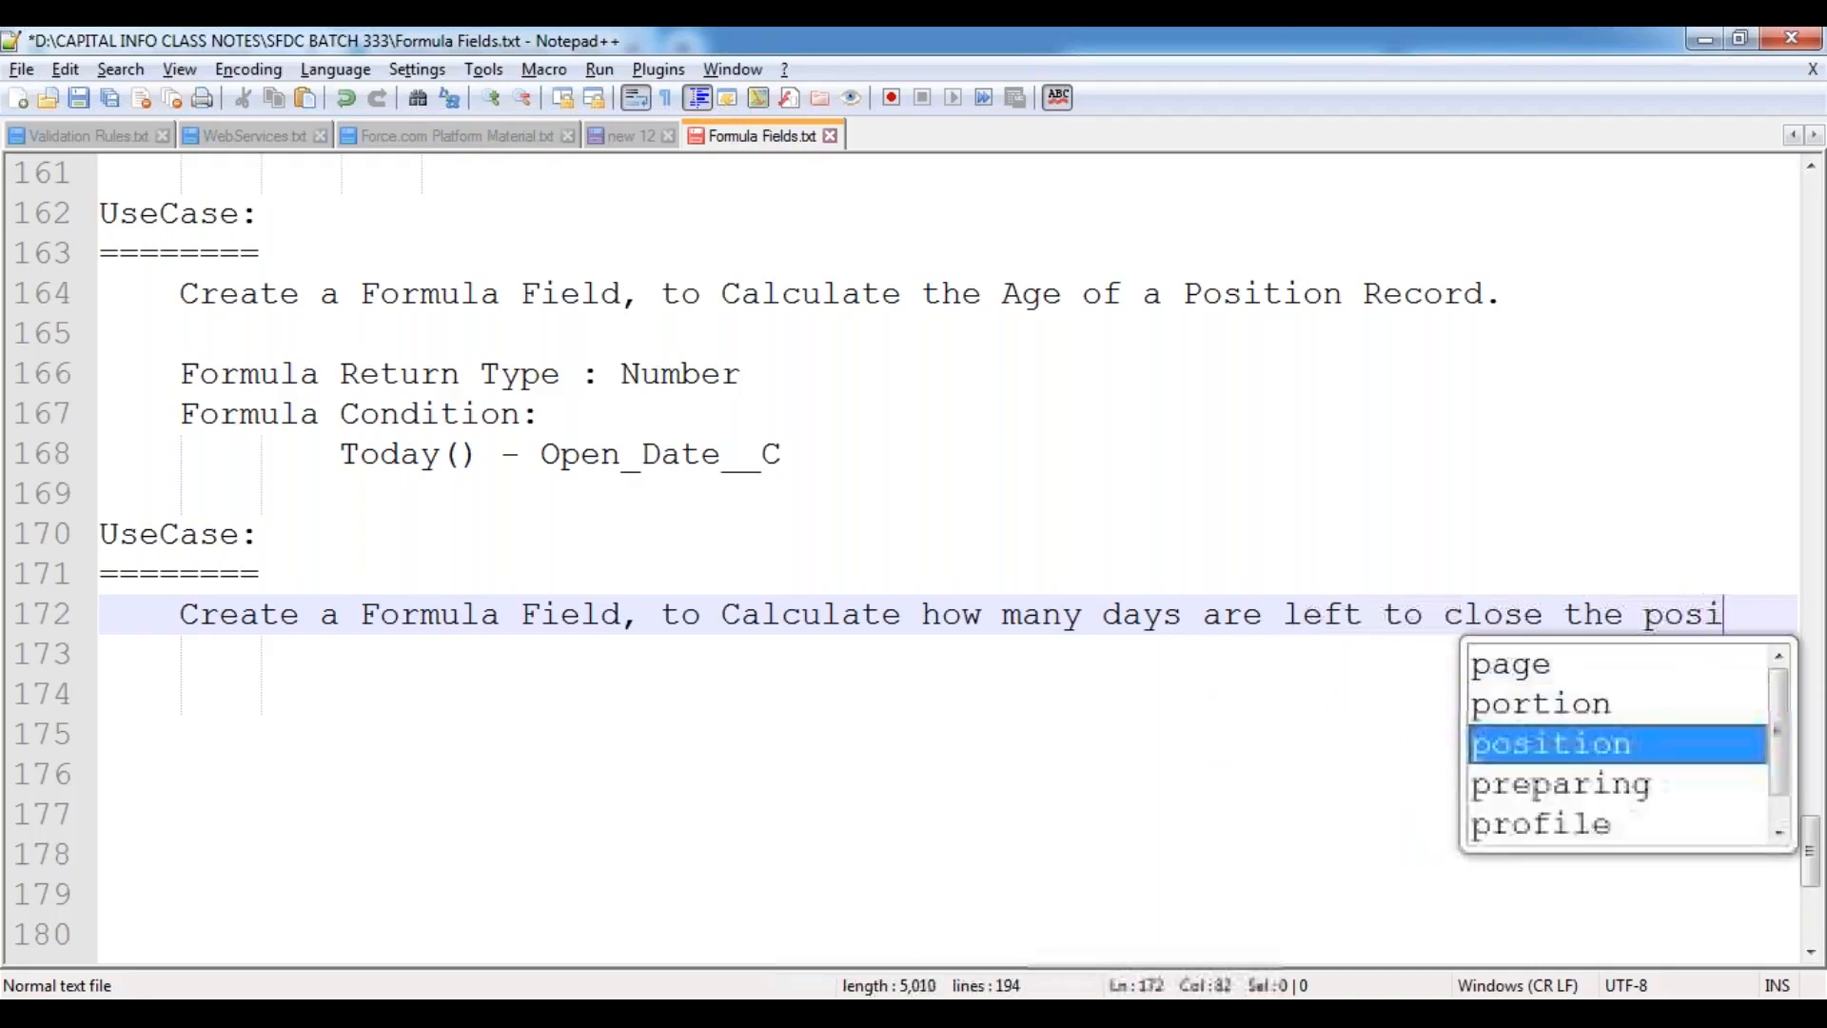
{"action": "key", "text": "Return"}
{"action": "key", "text": "Return"}
{"action": "key", "text": "ctrl+s"}
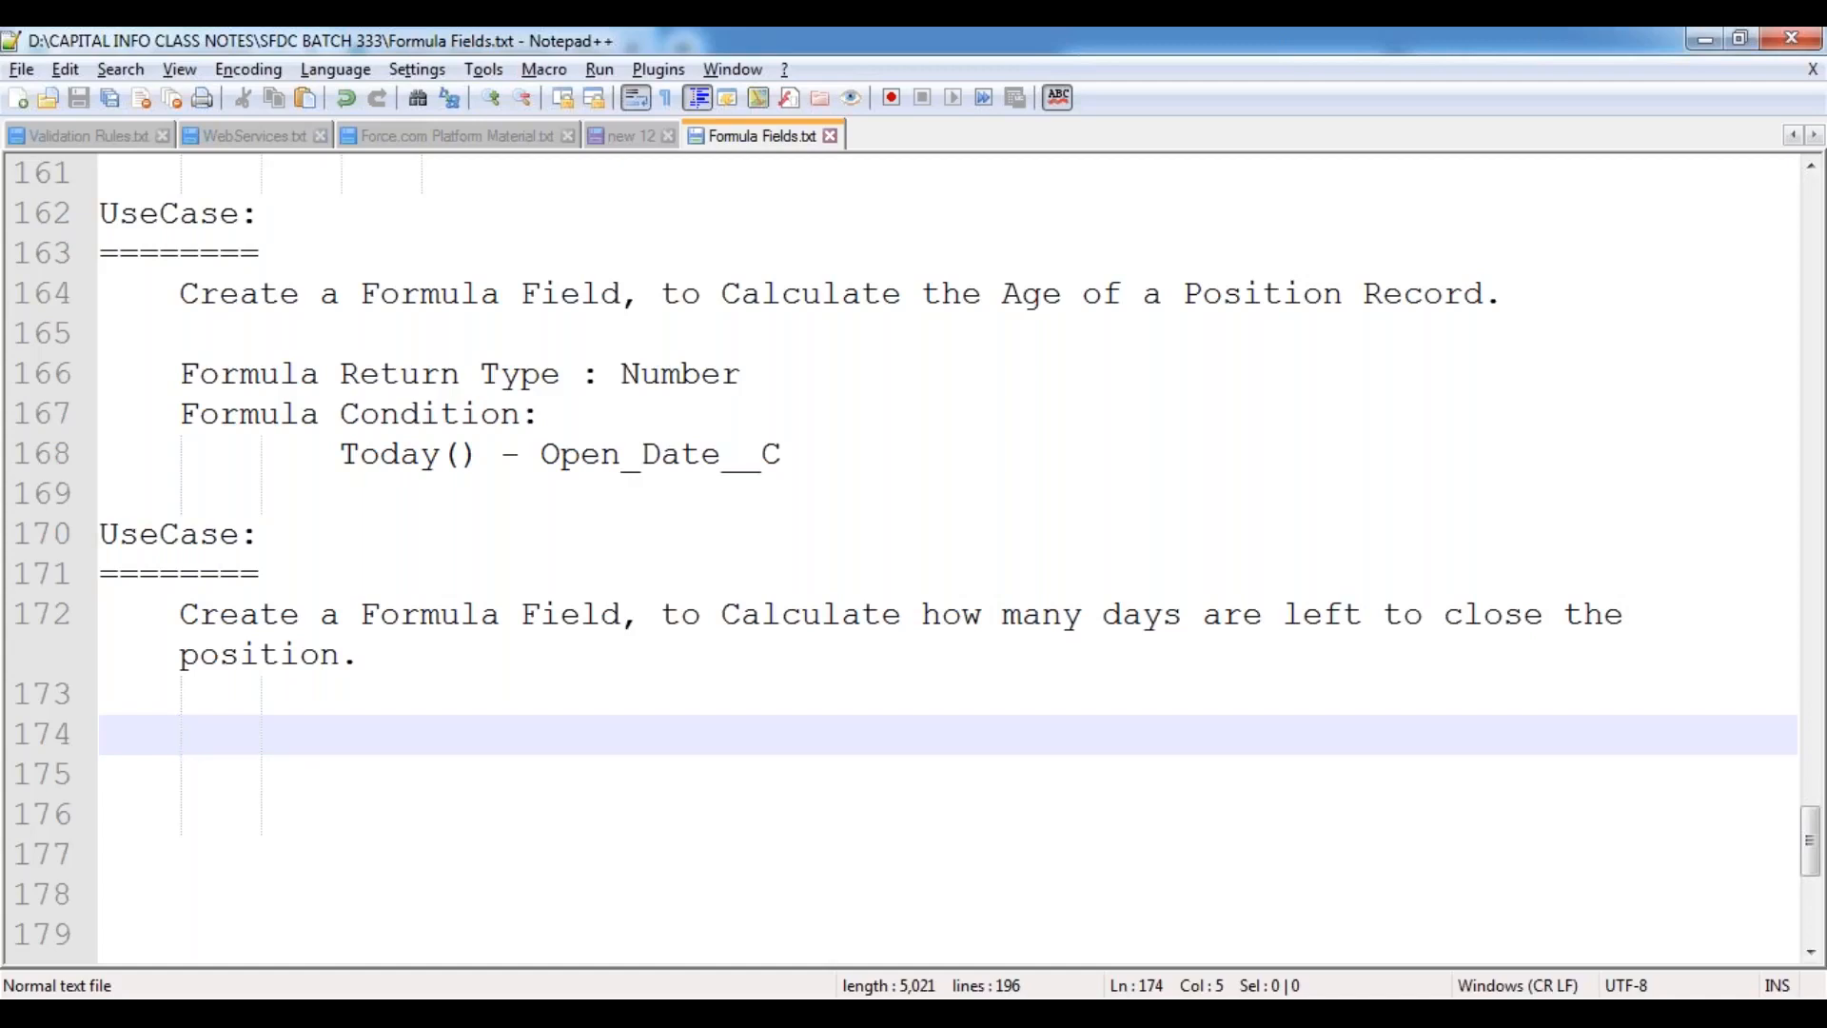
Step: Indent the return type, condition and Today() - Open_Date__C lines of the position age use case by one more level
{"action": "key", "text": "Tab"}
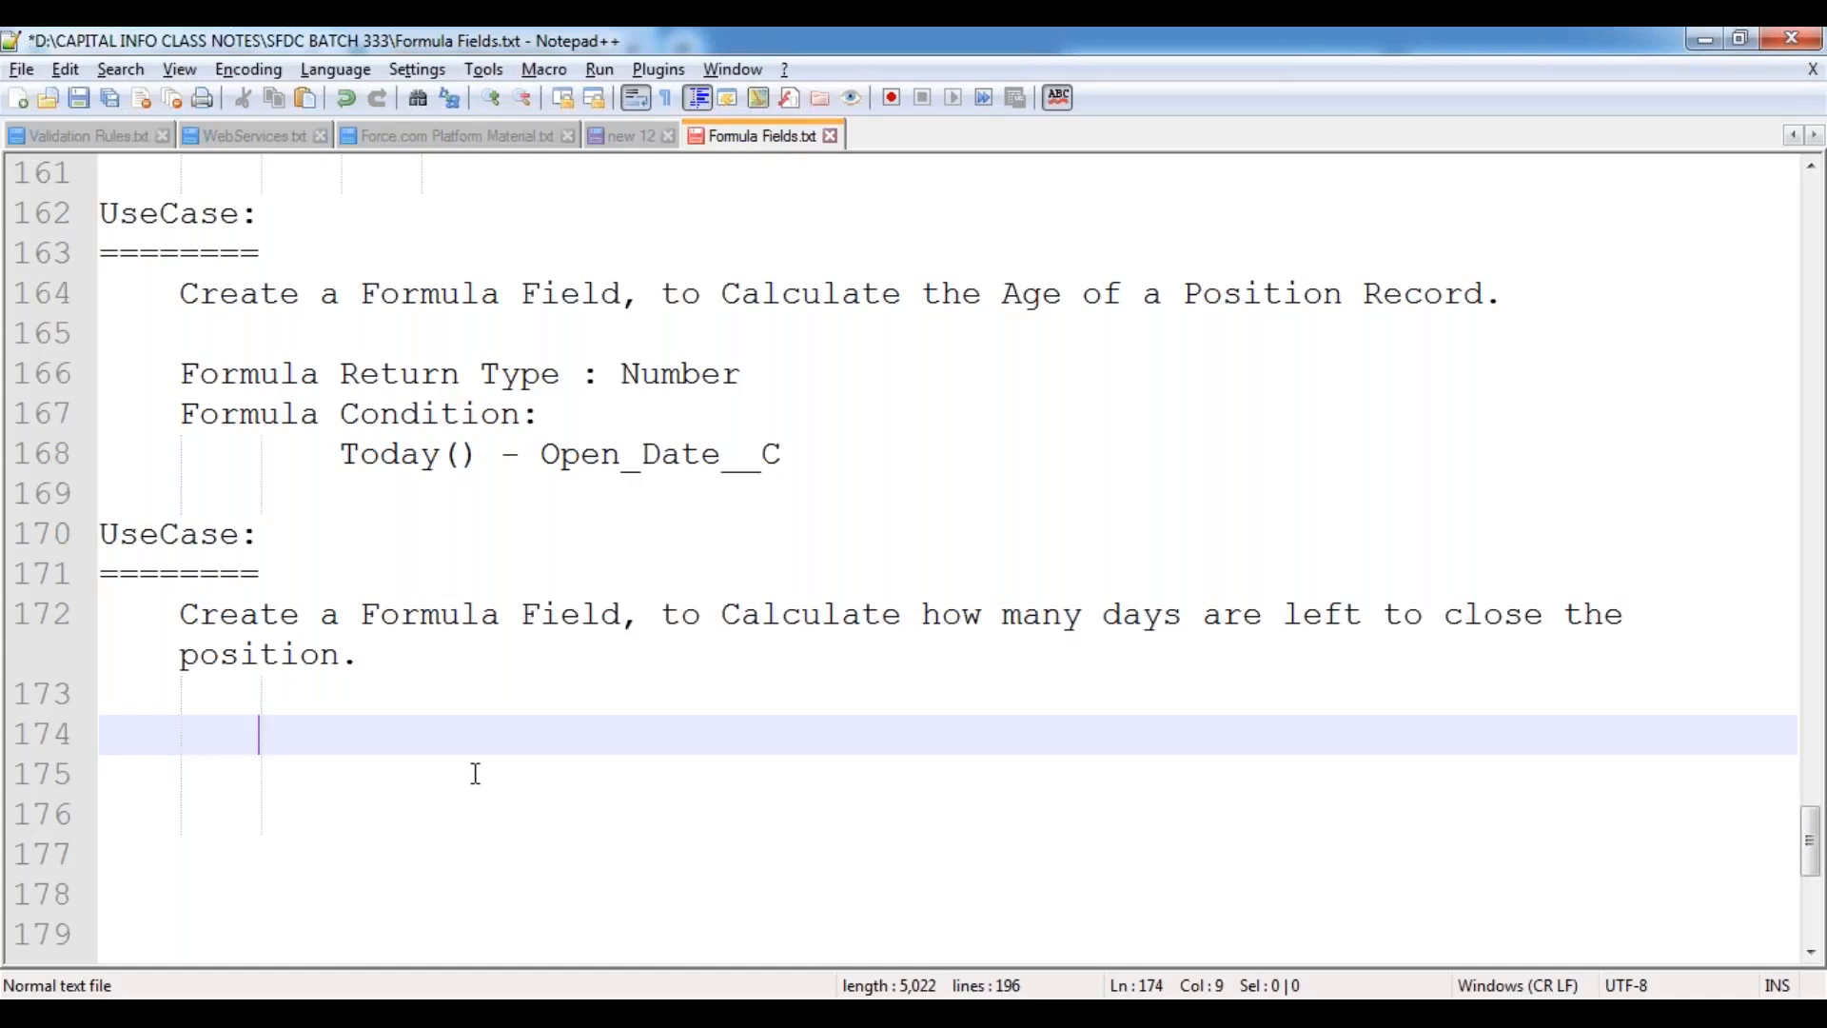
{"action": "left_click", "coordinate": [177, 373]}
{"action": "key", "text": "Tab"}
{"action": "left_click", "coordinate": [171, 420]}
{"action": "key", "text": "Tab"}
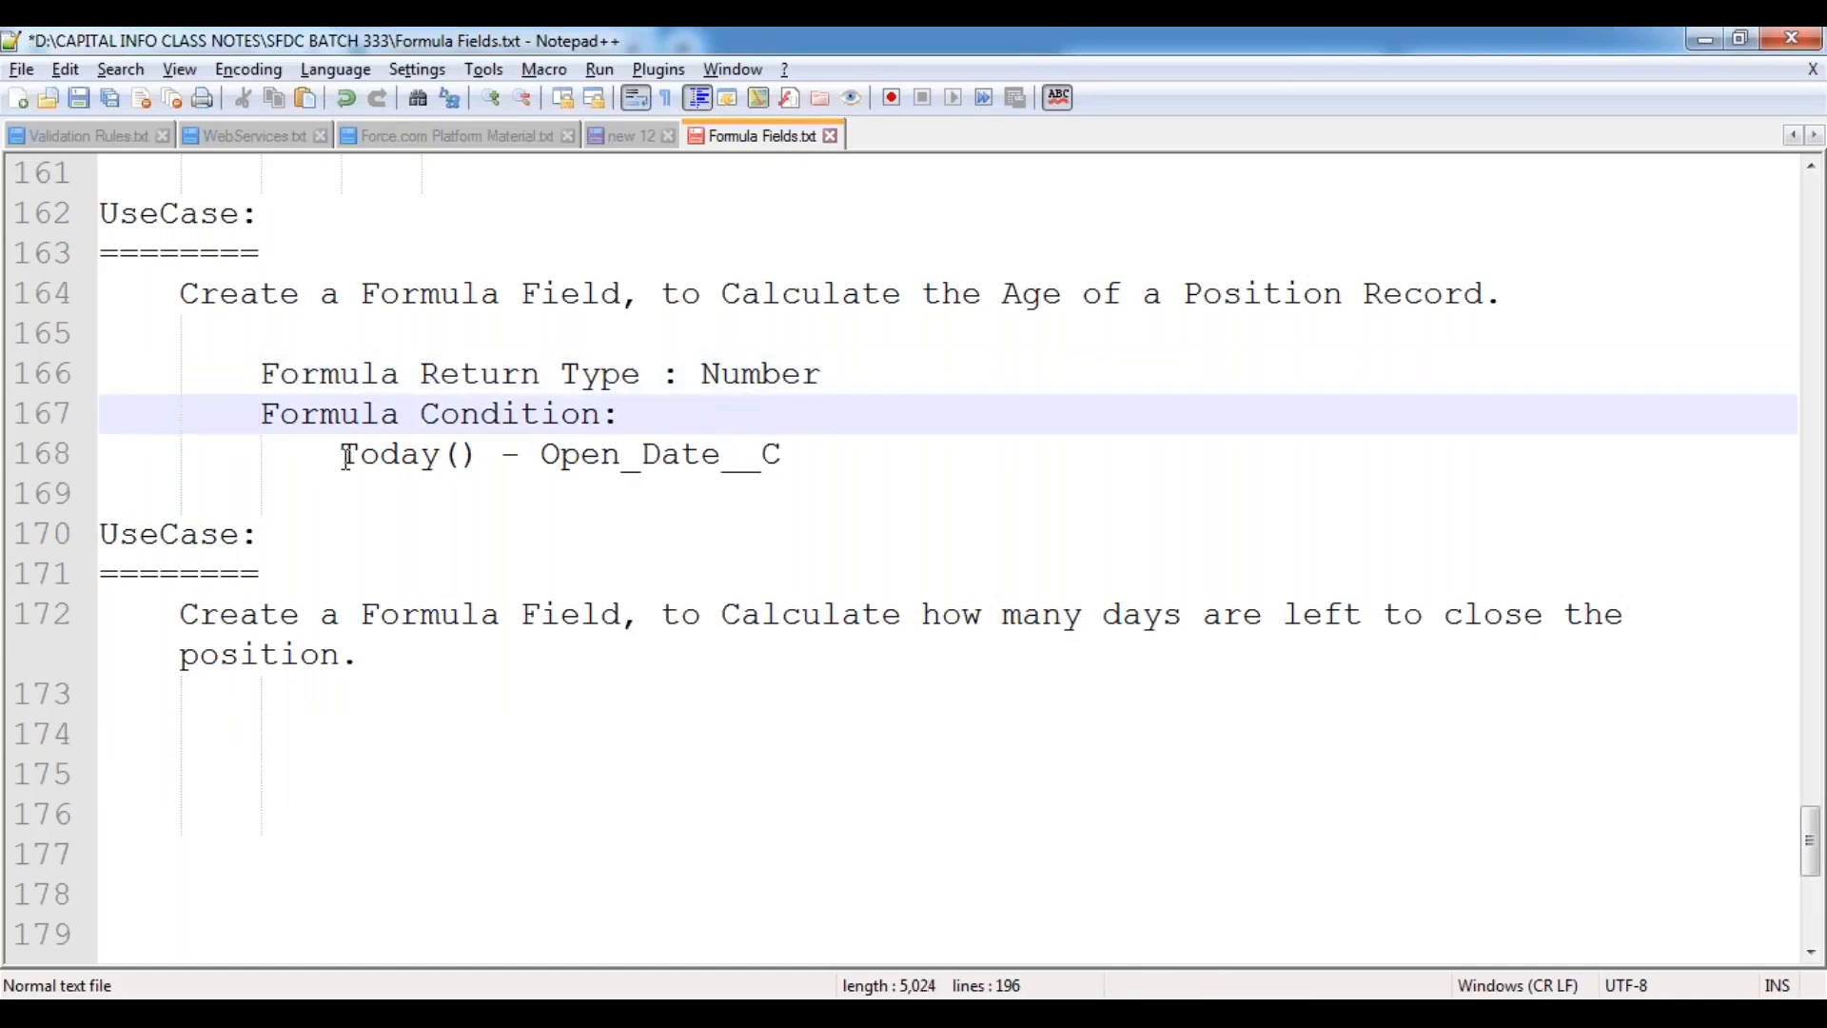
{"action": "left_click", "coordinate": [343, 453]}
{"action": "key", "text": "Tab"}
Step: Add the lines "Formula Return Type : Number" and "Formula Condition:" below the days-left use case description
{"action": "left_click", "coordinate": [278, 766]}
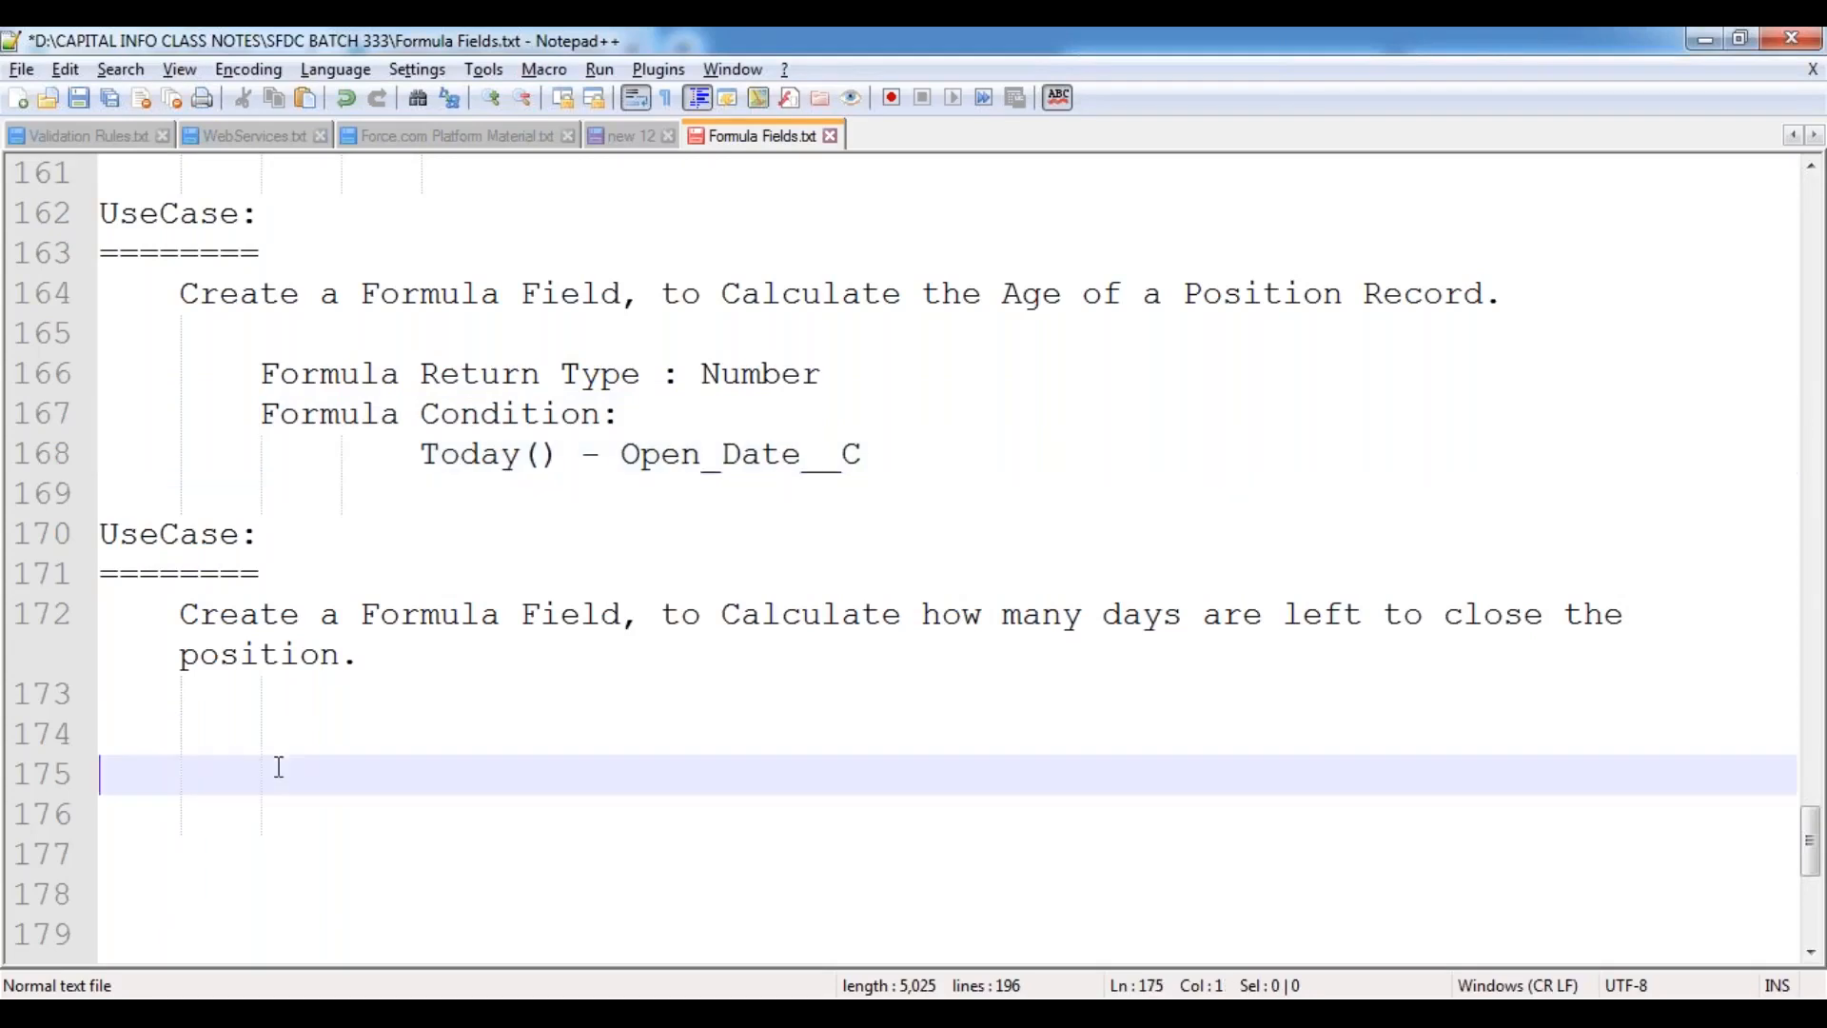
{"action": "left_click", "coordinate": [286, 720]}
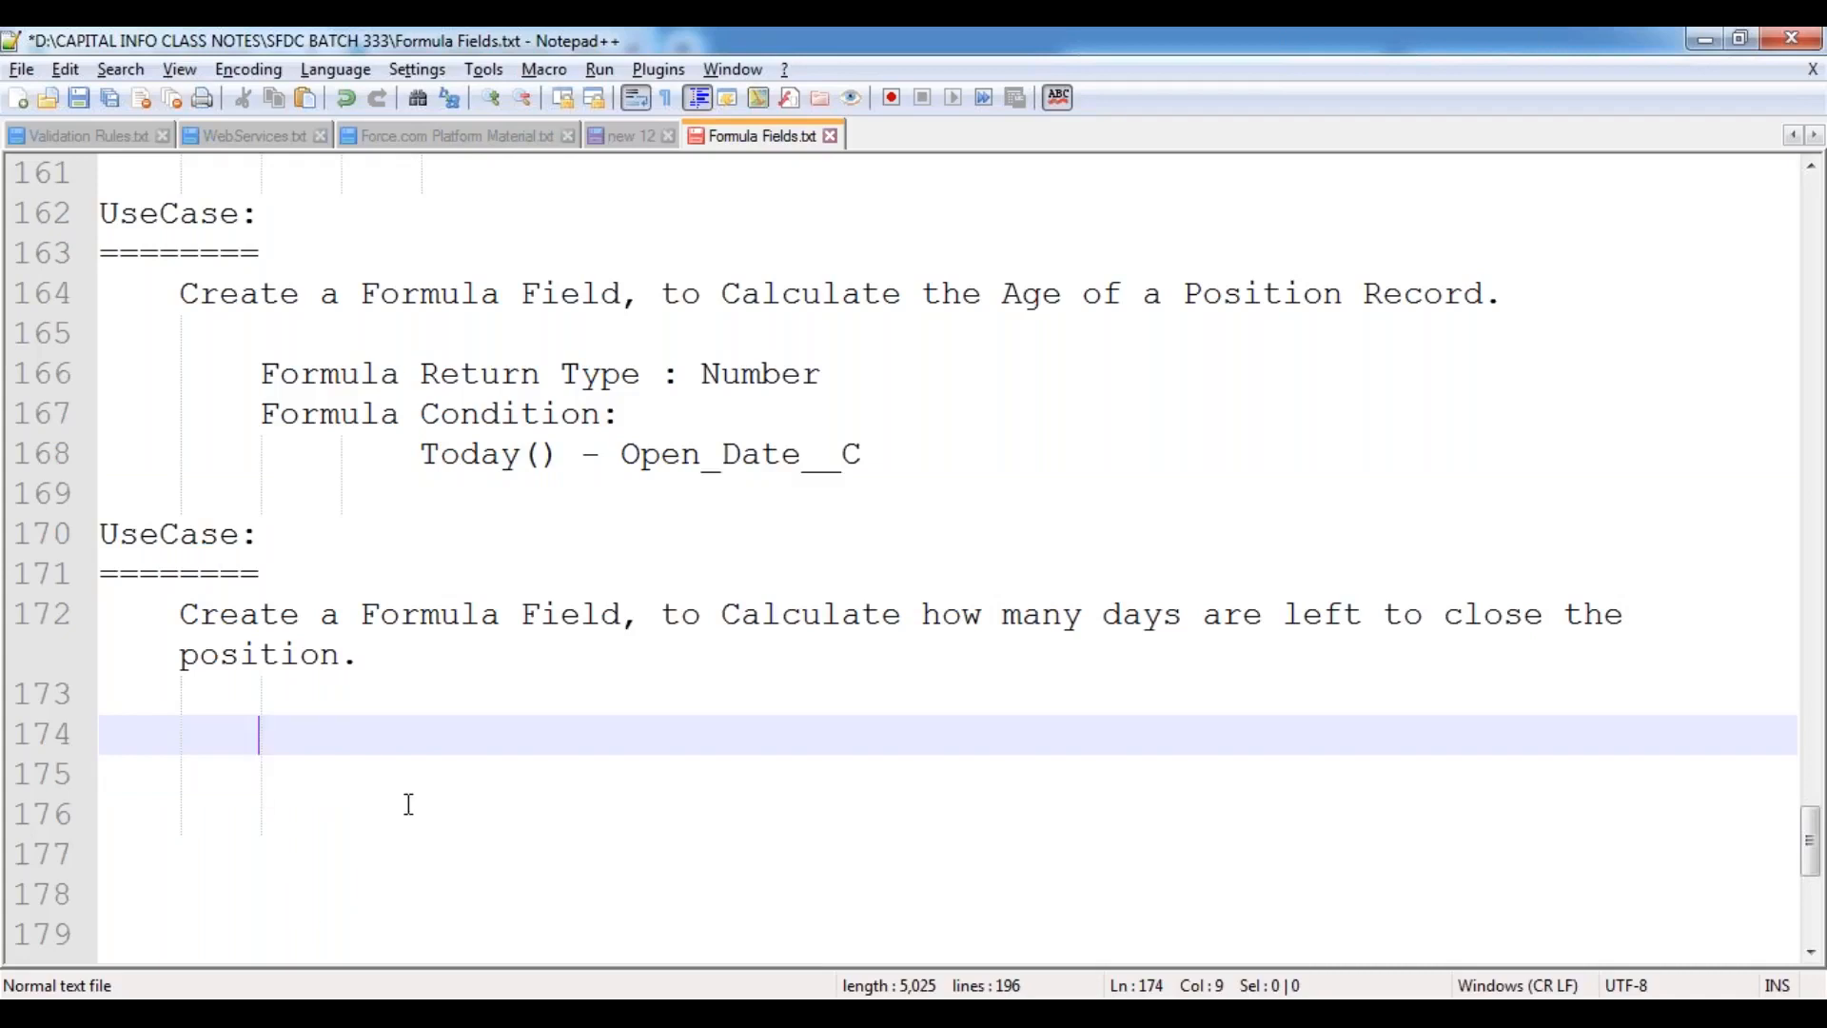
{"action": "type", "text": "Formula Return Type : Currency \t\tFormula Condition:"}
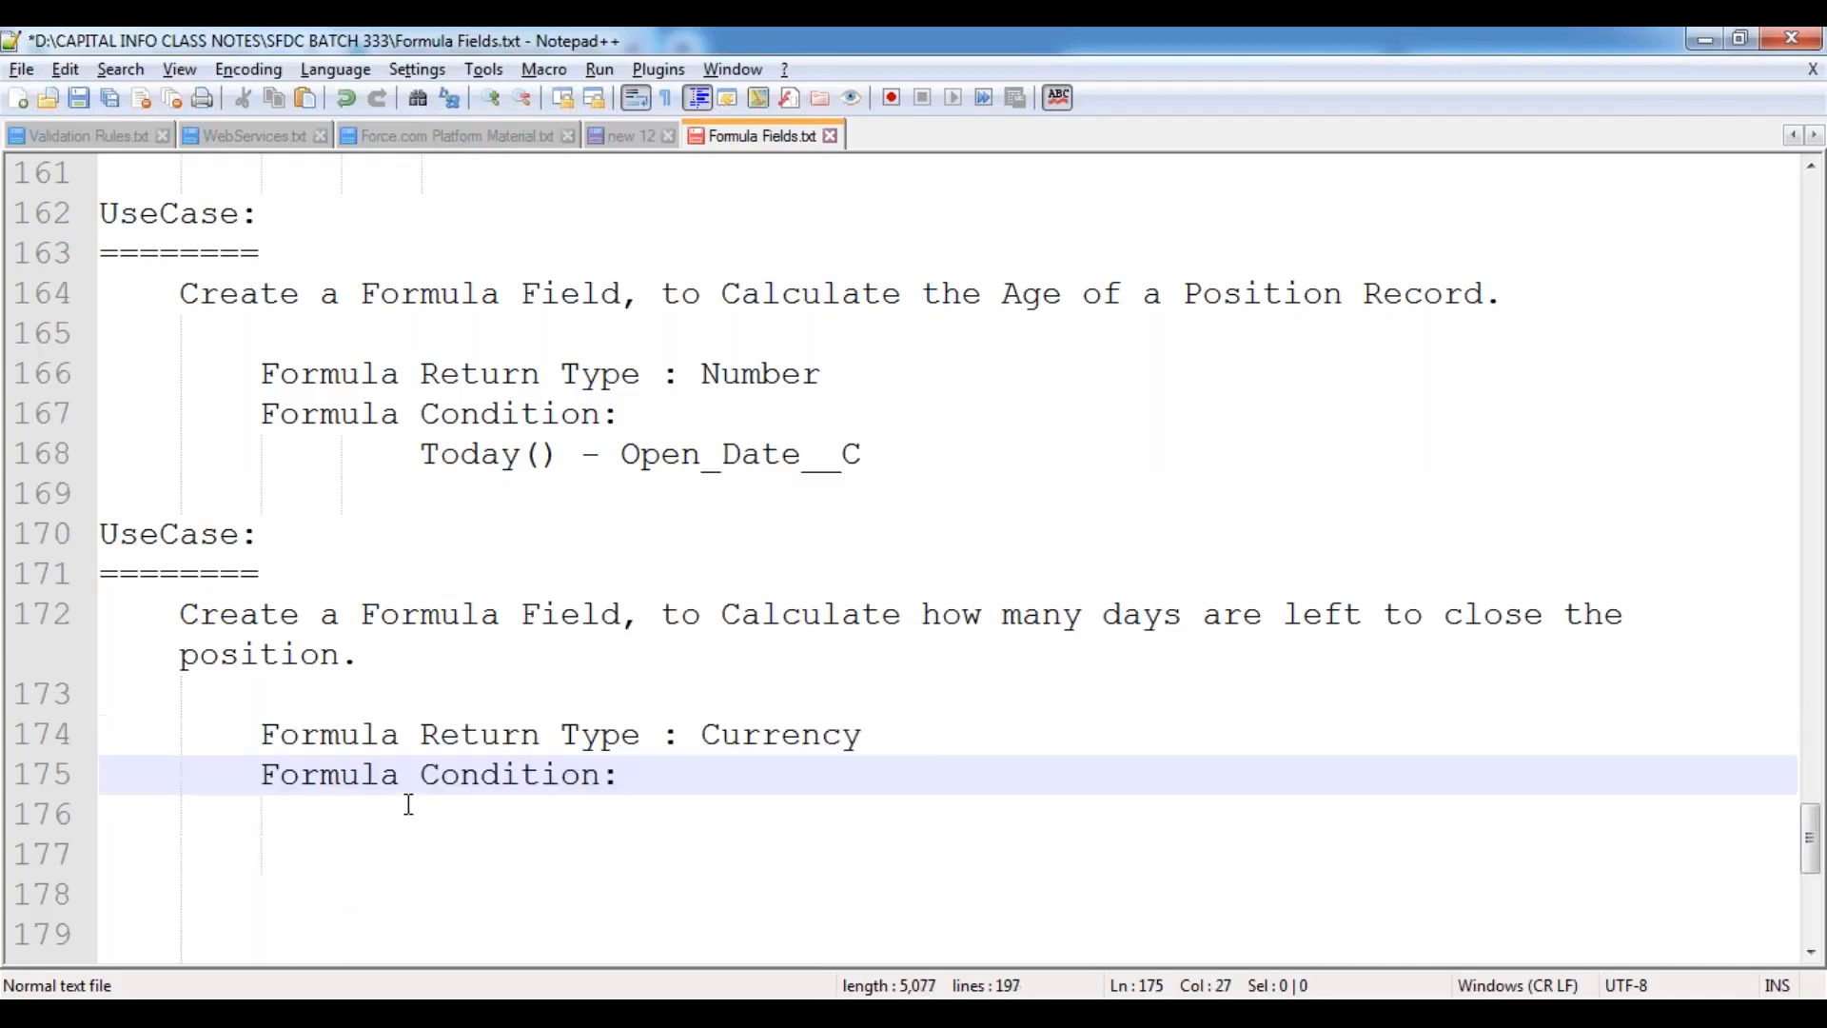
{"action": "double_click", "coordinate": [755, 747]}
{"action": "type", "text": "Number"}
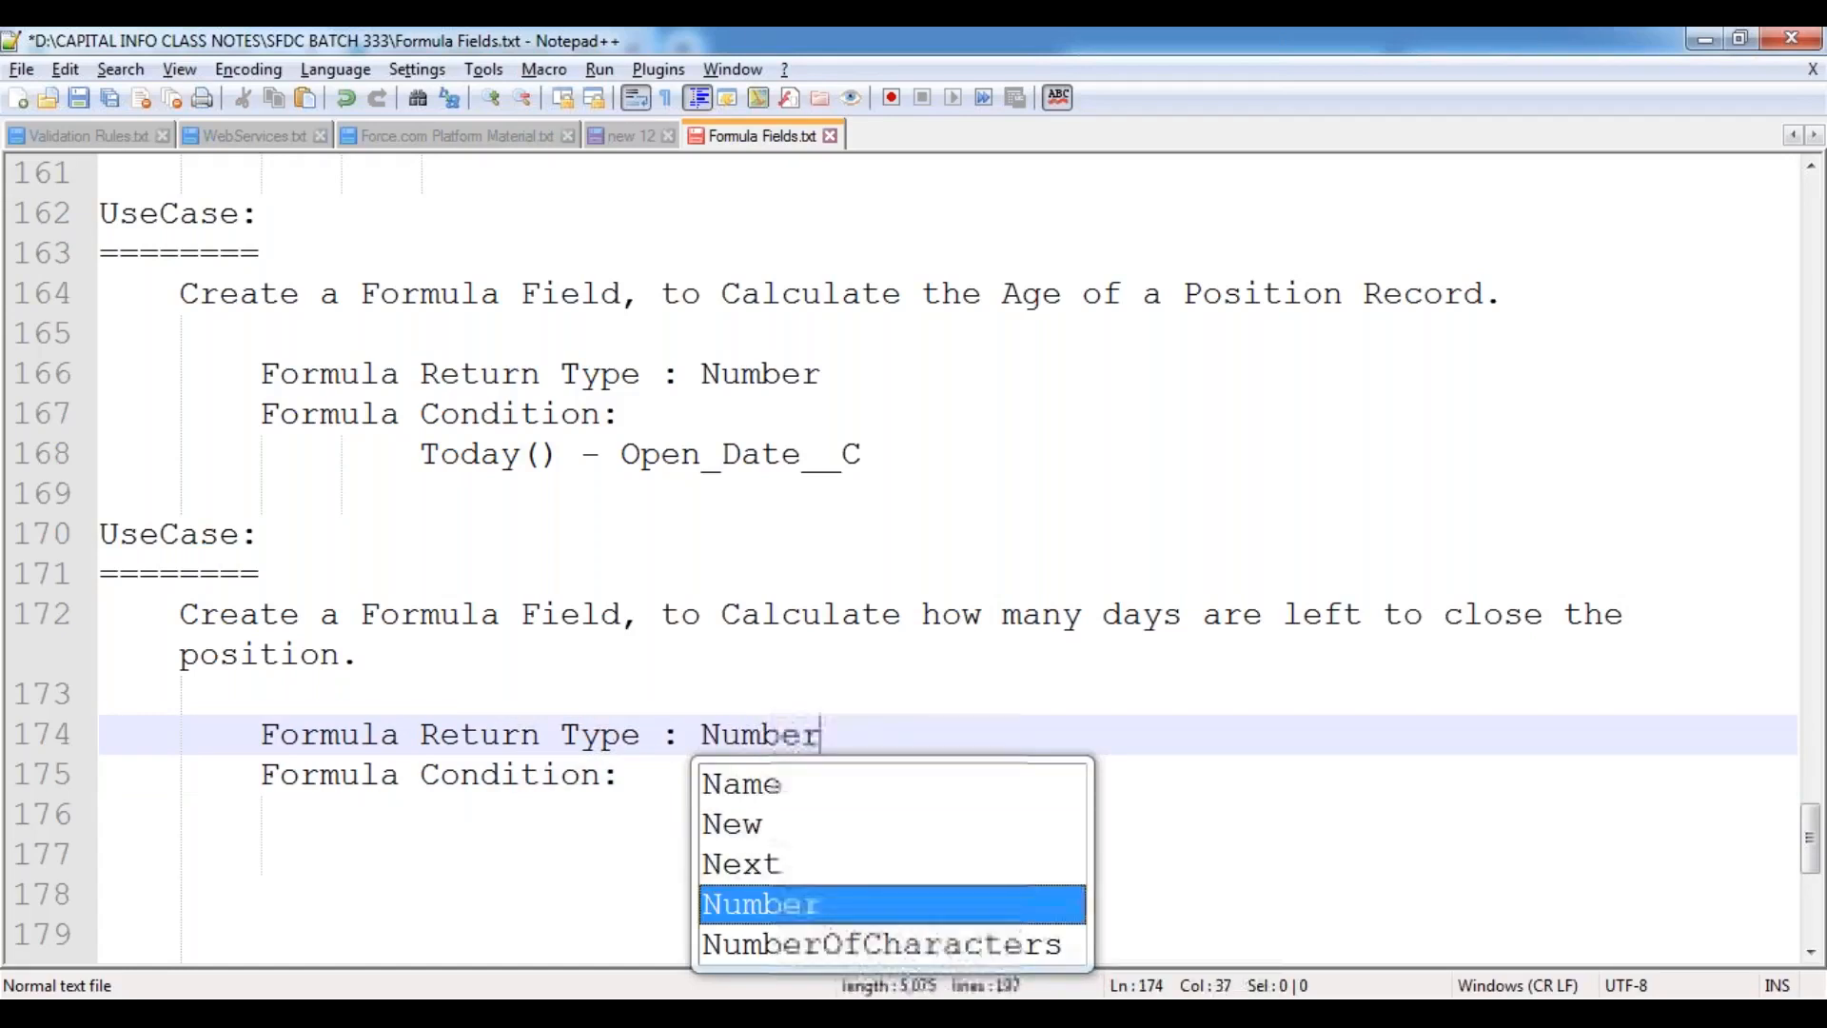
{"action": "key", "text": "Escape"}
Step: Indent the empty line beneath the new "Formula Condition:" line, ready for the formula
{"action": "left_click", "coordinate": [571, 824]}
{"action": "key", "text": "Tab"}
{"action": "key", "text": "Tab"}
{"action": "key", "text": "Tab"}
{"action": "key", "text": "Tab"}
{"action": "key", "text": "Tab"}
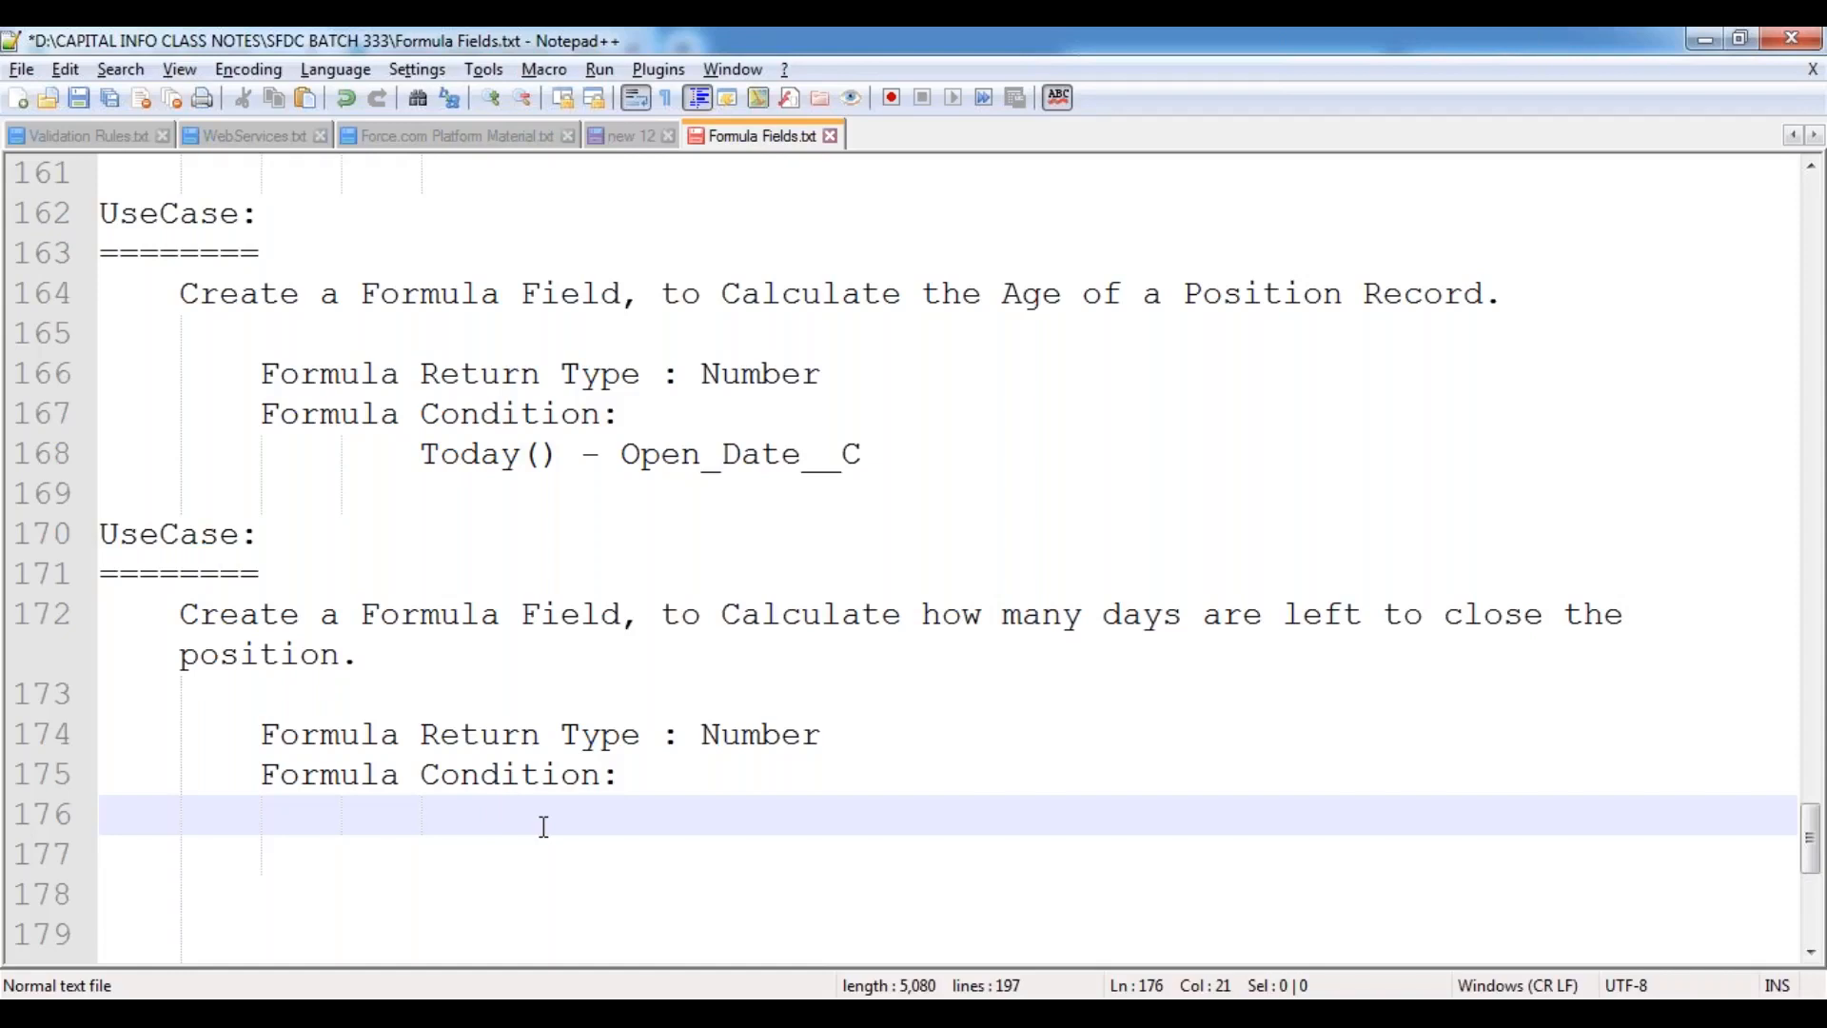
{"action": "left_click", "coordinate": [454, 816]}
Step: Switch to Salesforce in Chrome and start a new custom field on the Position object
{"action": "mouse_move", "coordinate": [510, 994]}
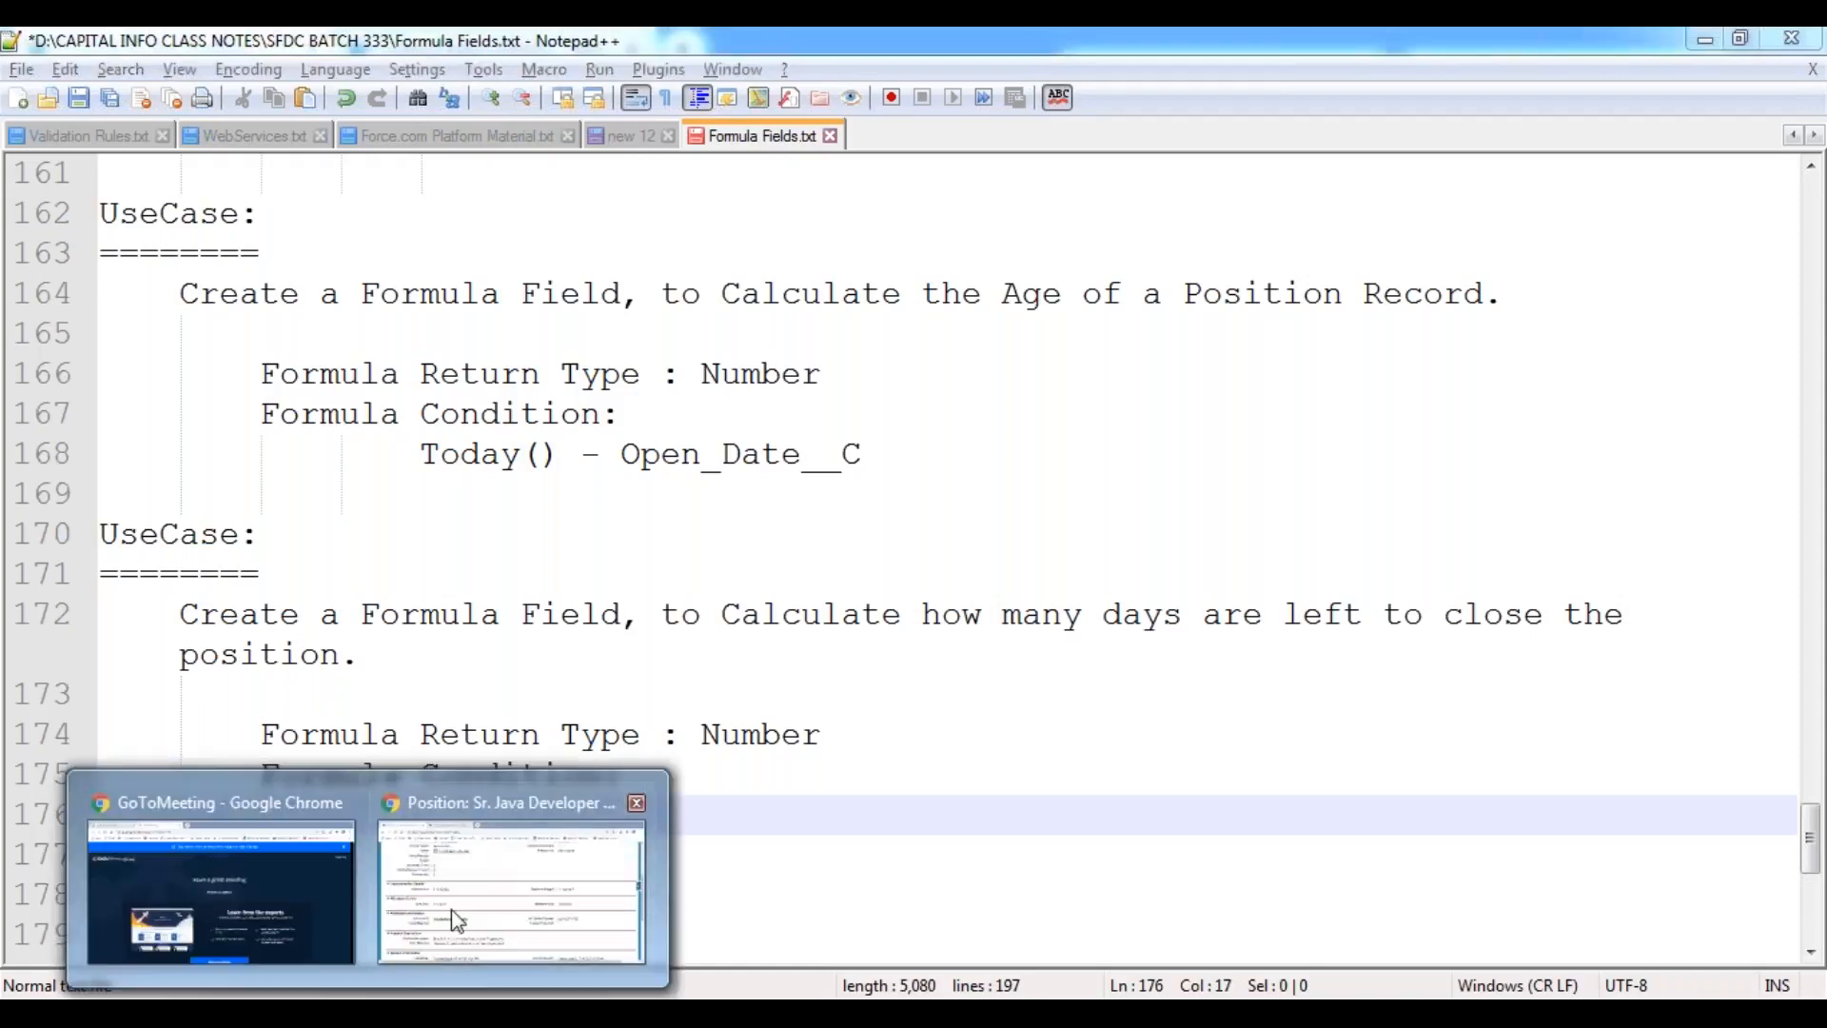
{"action": "left_click", "coordinate": [510, 798]}
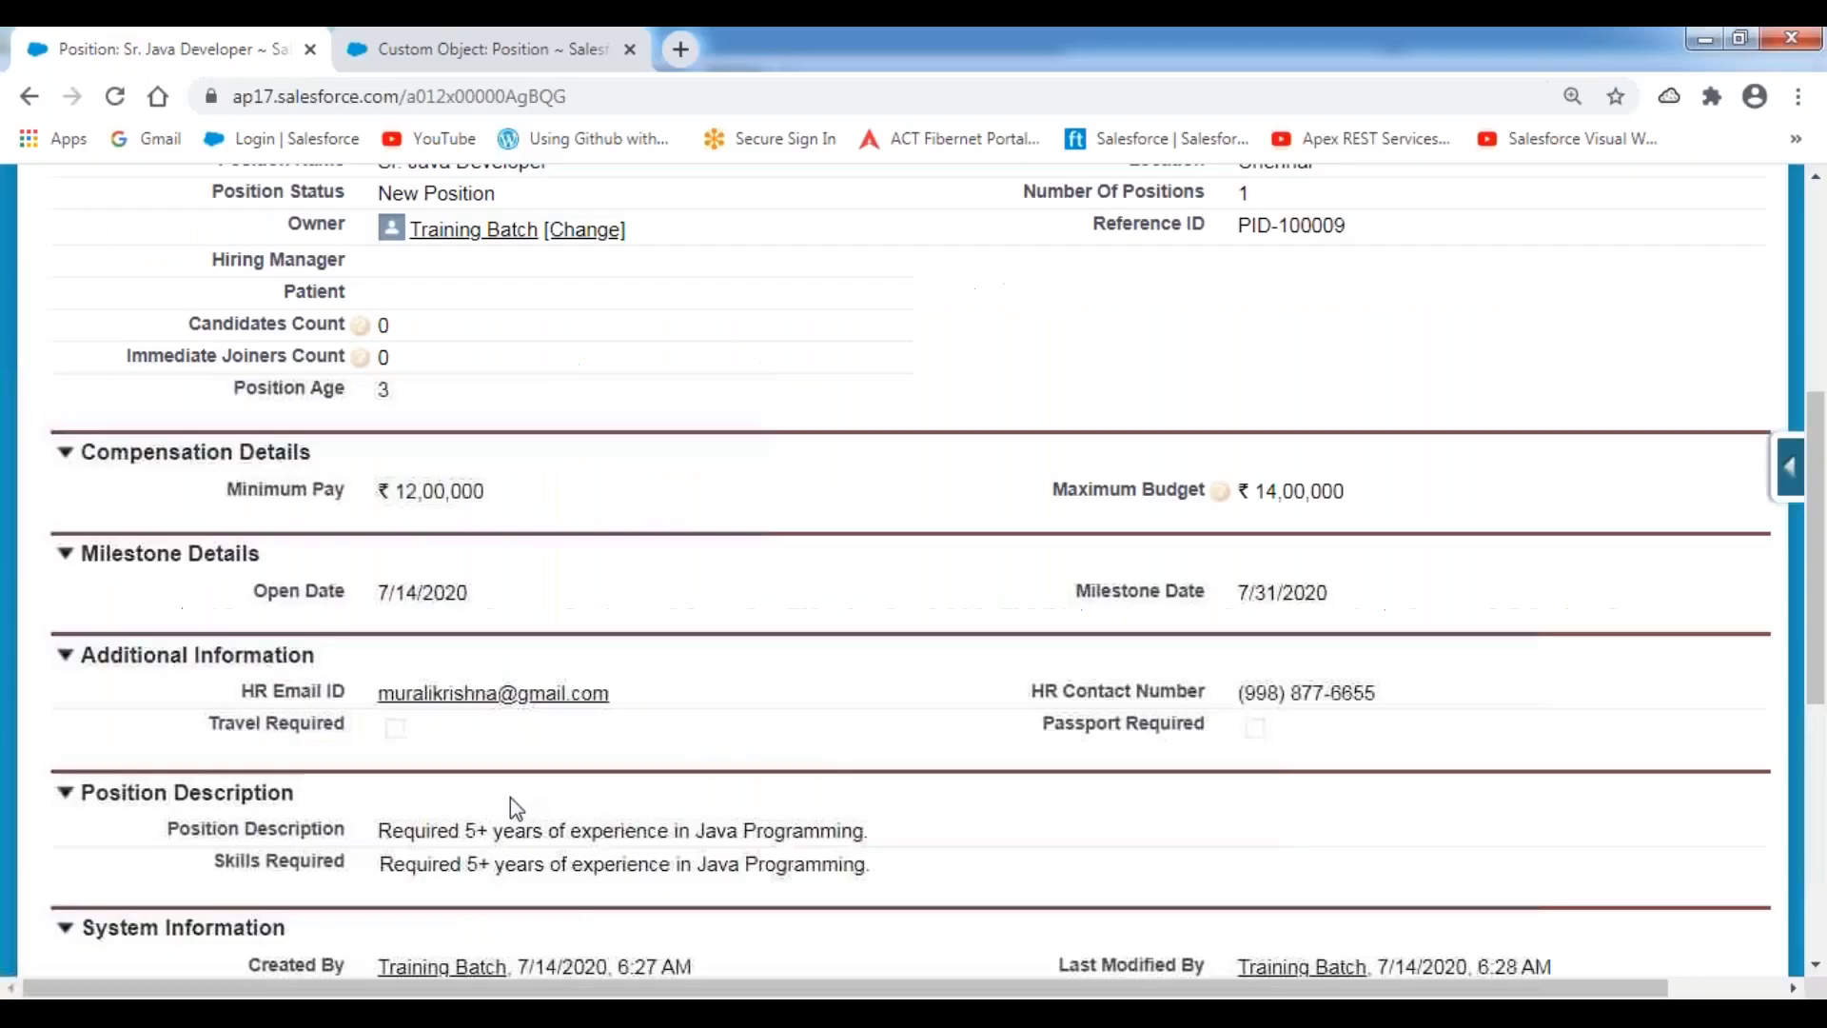
{"action": "left_click", "coordinate": [494, 69]}
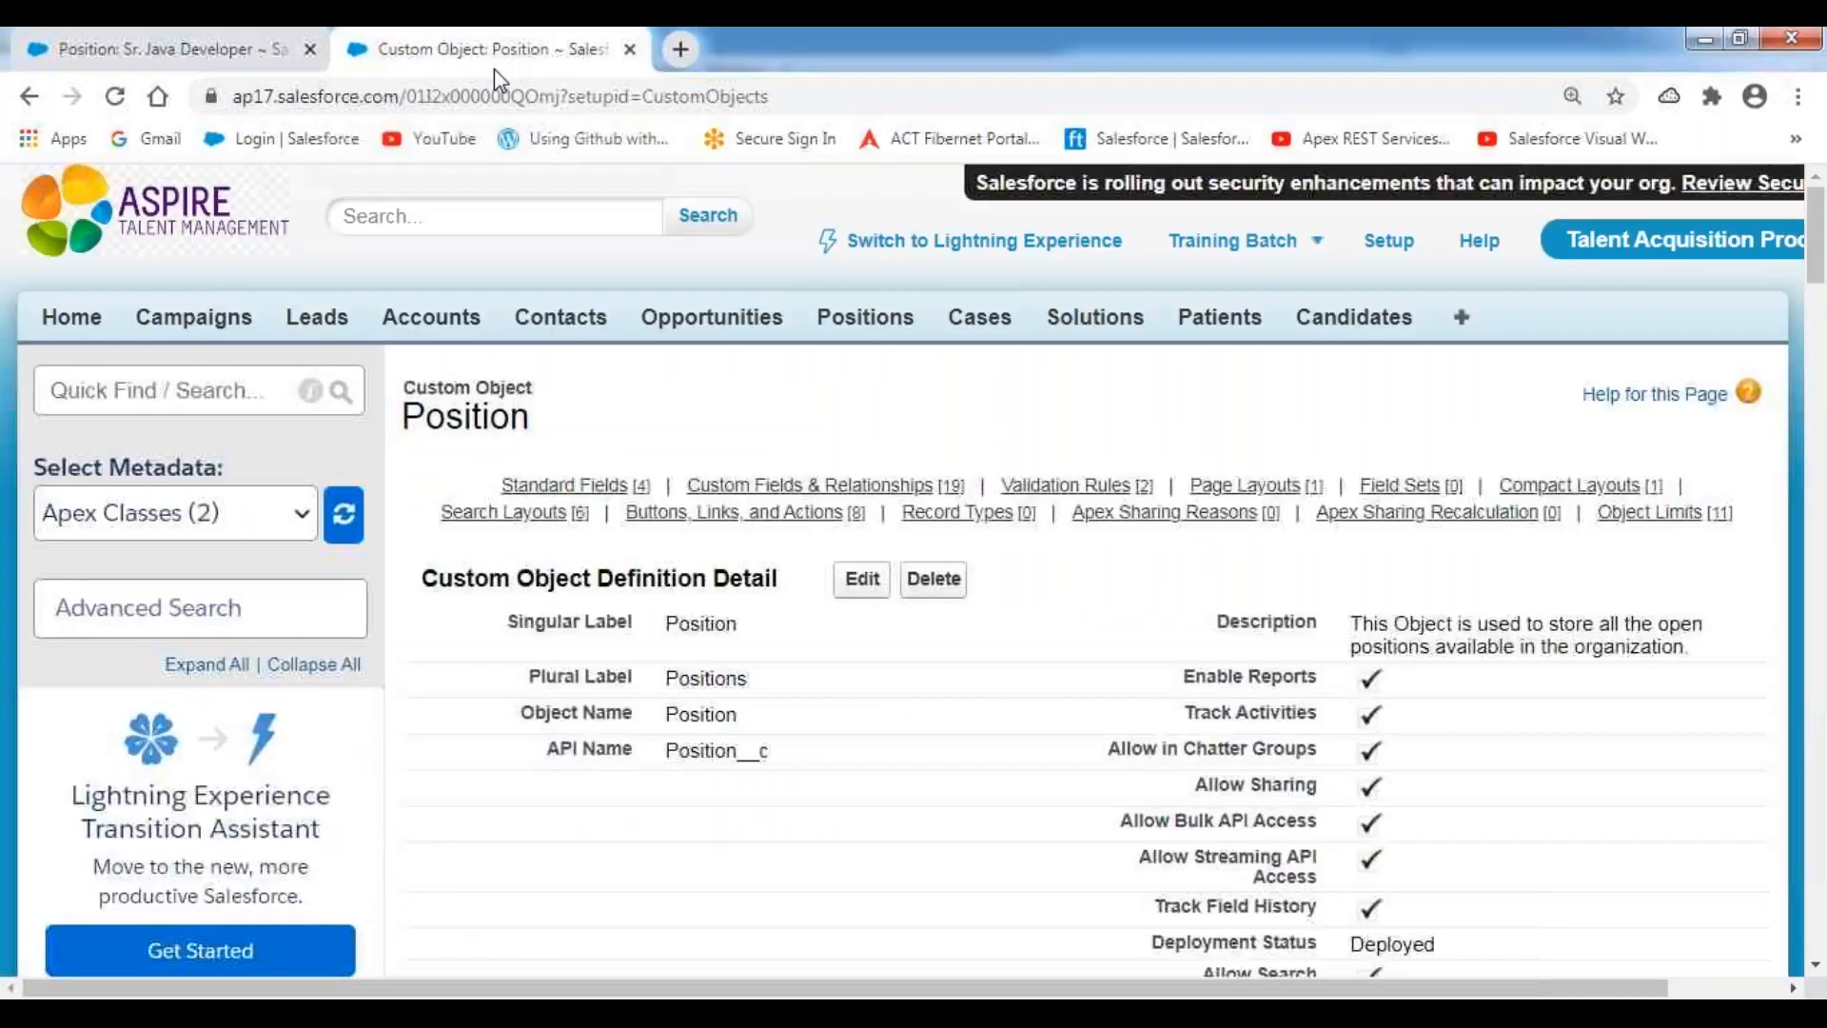
{"action": "scroll", "coordinate": [1206, 552], "scroll_direction": "down", "scroll_amount": 1}
{"action": "scroll", "coordinate": [1206, 550], "scroll_direction": "down", "scroll_amount": 12}
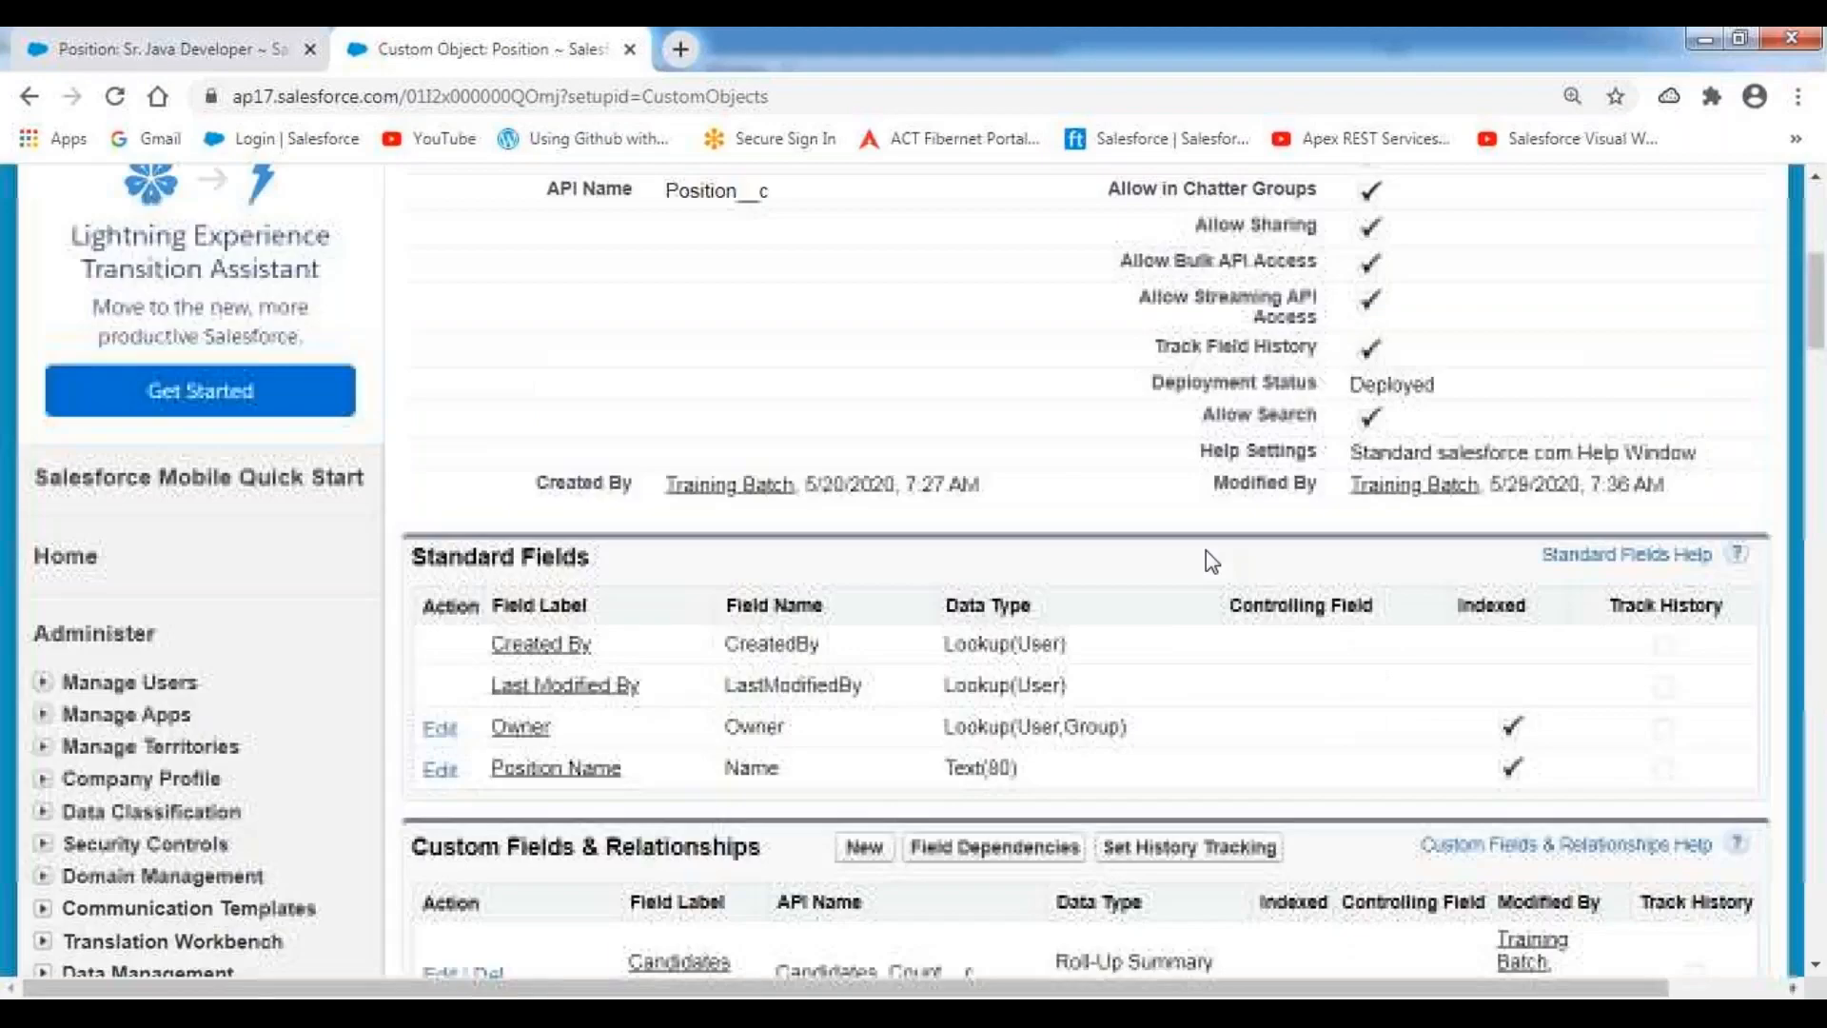
{"action": "scroll", "coordinate": [870, 351], "scroll_direction": "down", "scroll_amount": 1}
{"action": "left_click", "coordinate": [866, 339]}
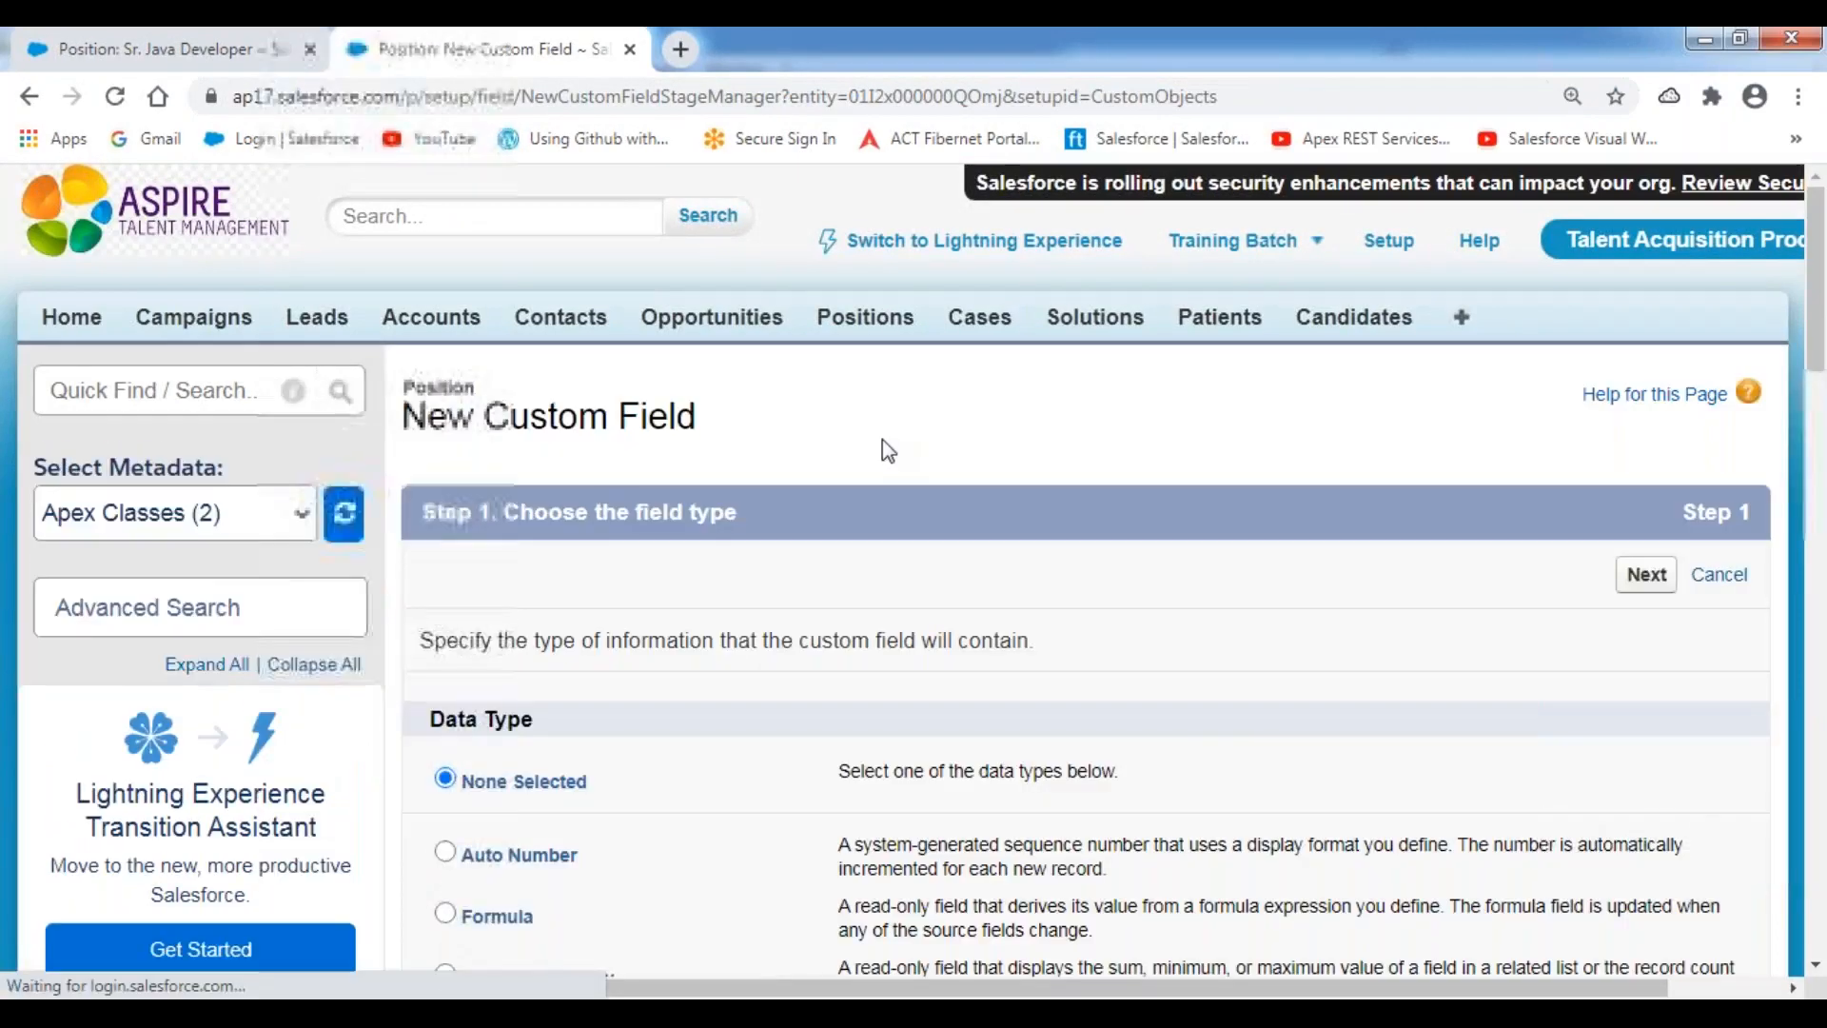
Step: Choose Formula as the new field's data type and continue to the output type step
{"action": "scroll", "coordinate": [882, 438], "scroll_direction": "down", "scroll_amount": 4}
{"action": "left_click", "coordinate": [518, 515]}
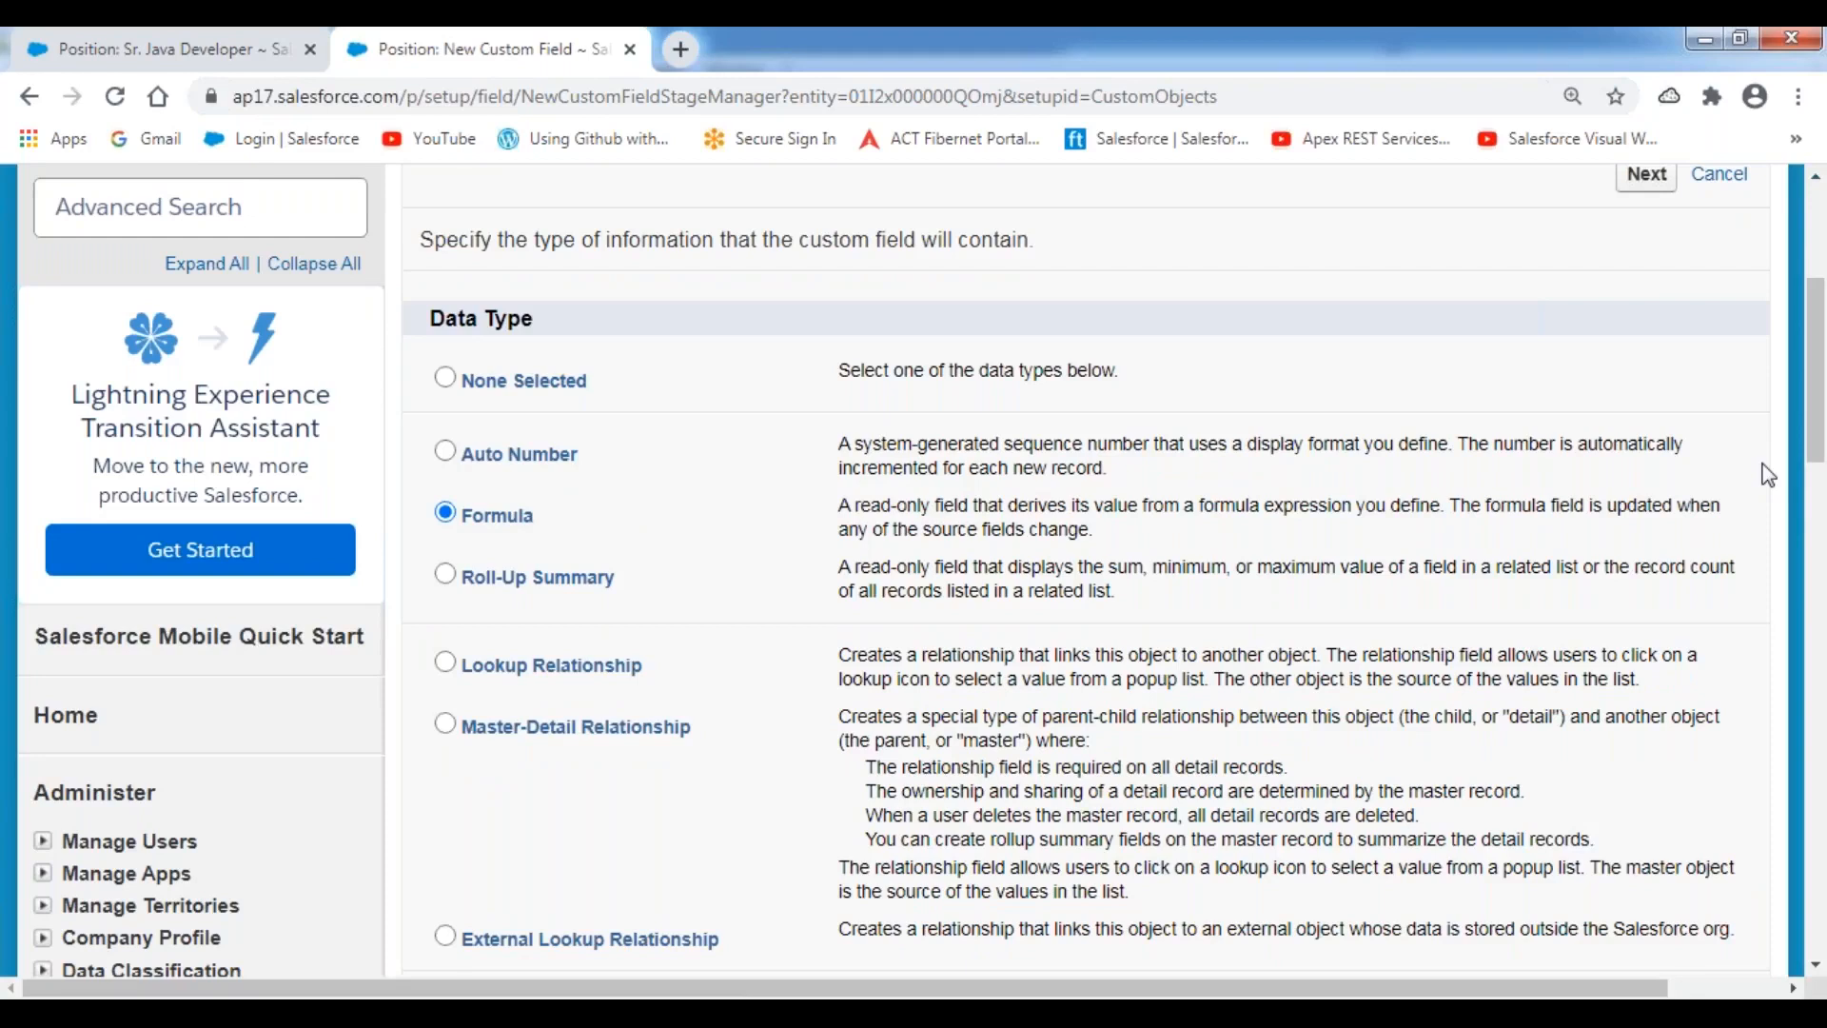
{"action": "scroll", "coordinate": [1768, 475], "scroll_direction": "up", "scroll_amount": 1}
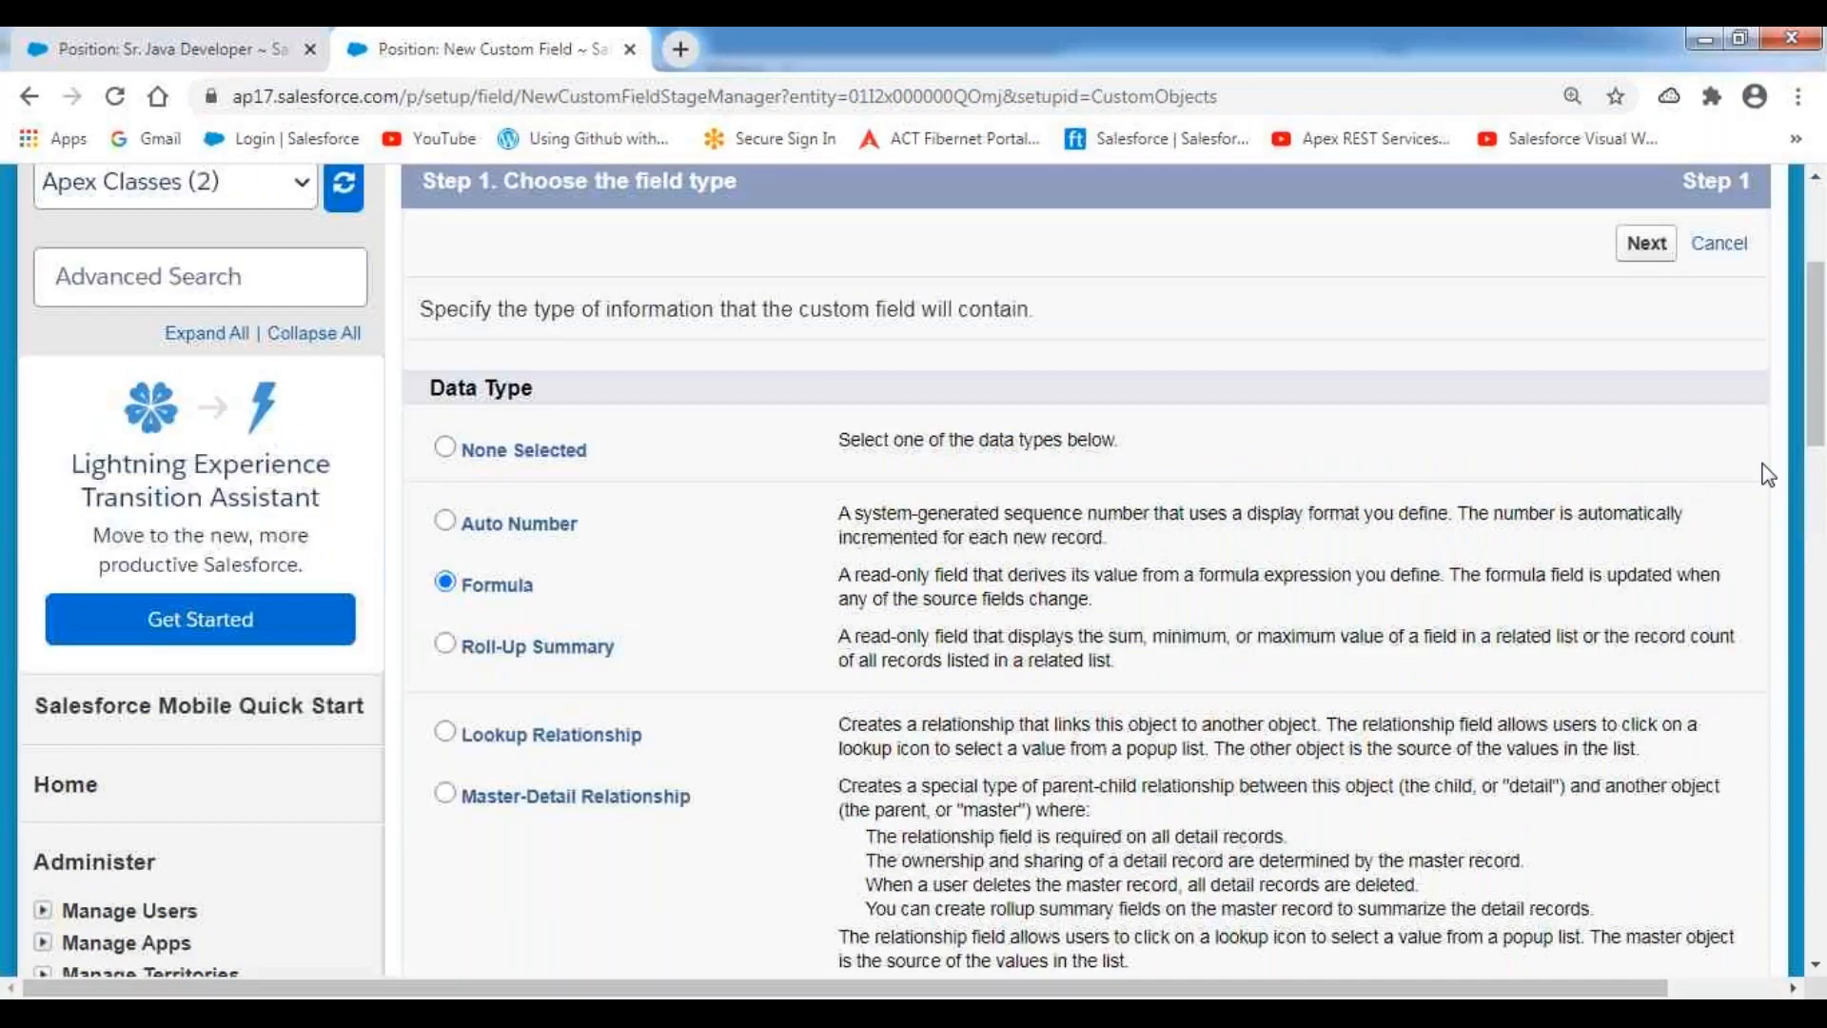
{"action": "scroll", "coordinate": [1767, 475], "scroll_direction": "up", "scroll_amount": 2}
{"action": "left_click", "coordinate": [1646, 442]}
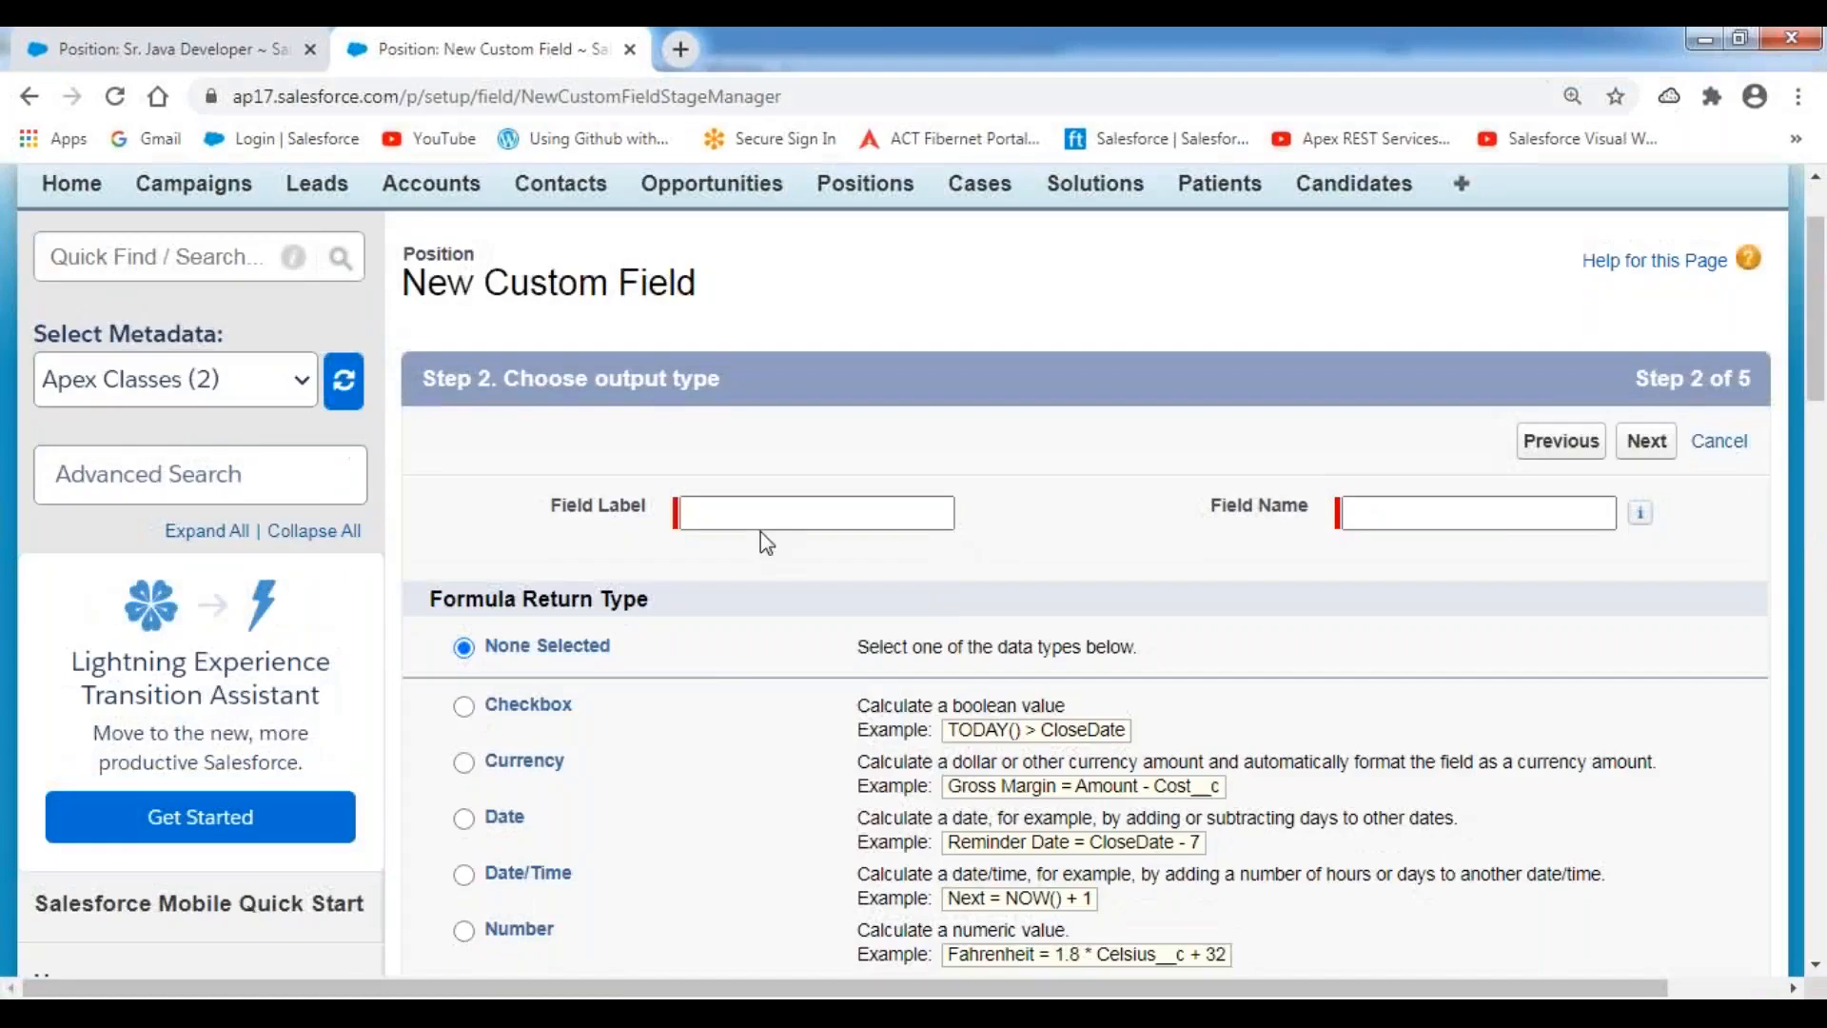
Step: Label the field "# Of Days Left To Close" and let the field name fill in from the label
{"action": "left_click", "coordinate": [757, 519]}
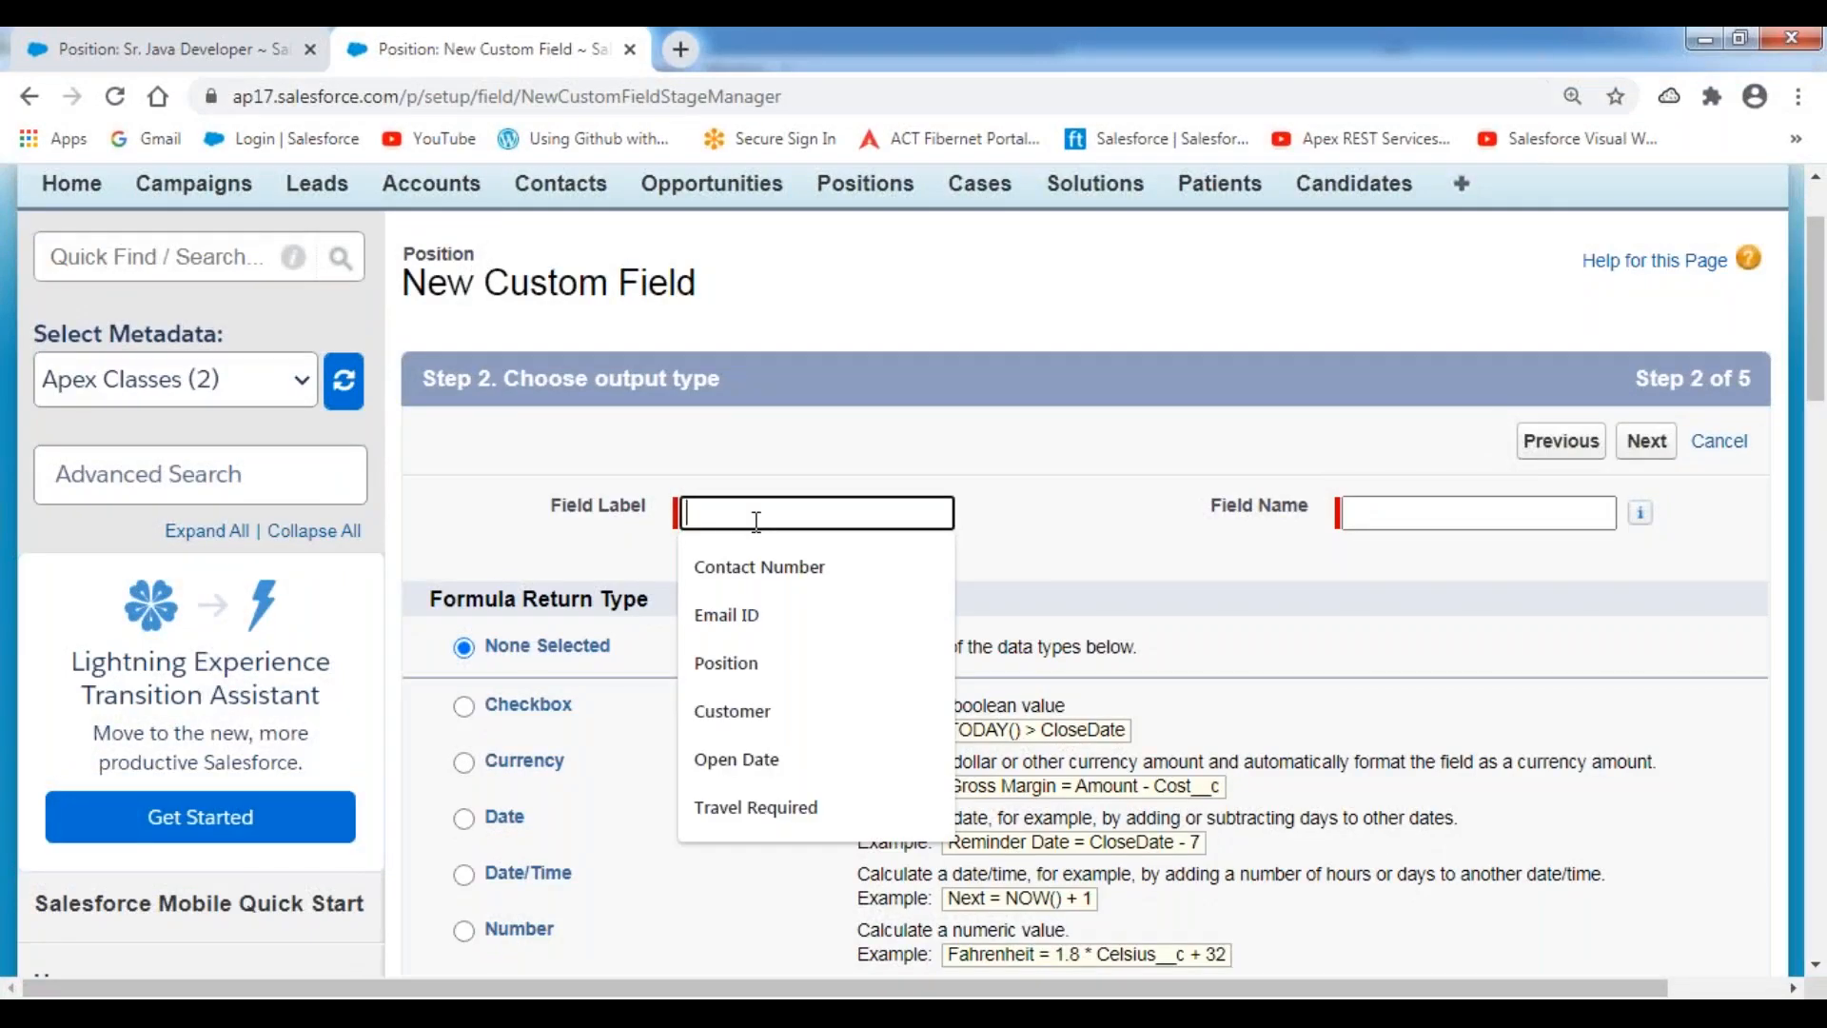
{"action": "type", "text": "# Of Days Left To Close"}
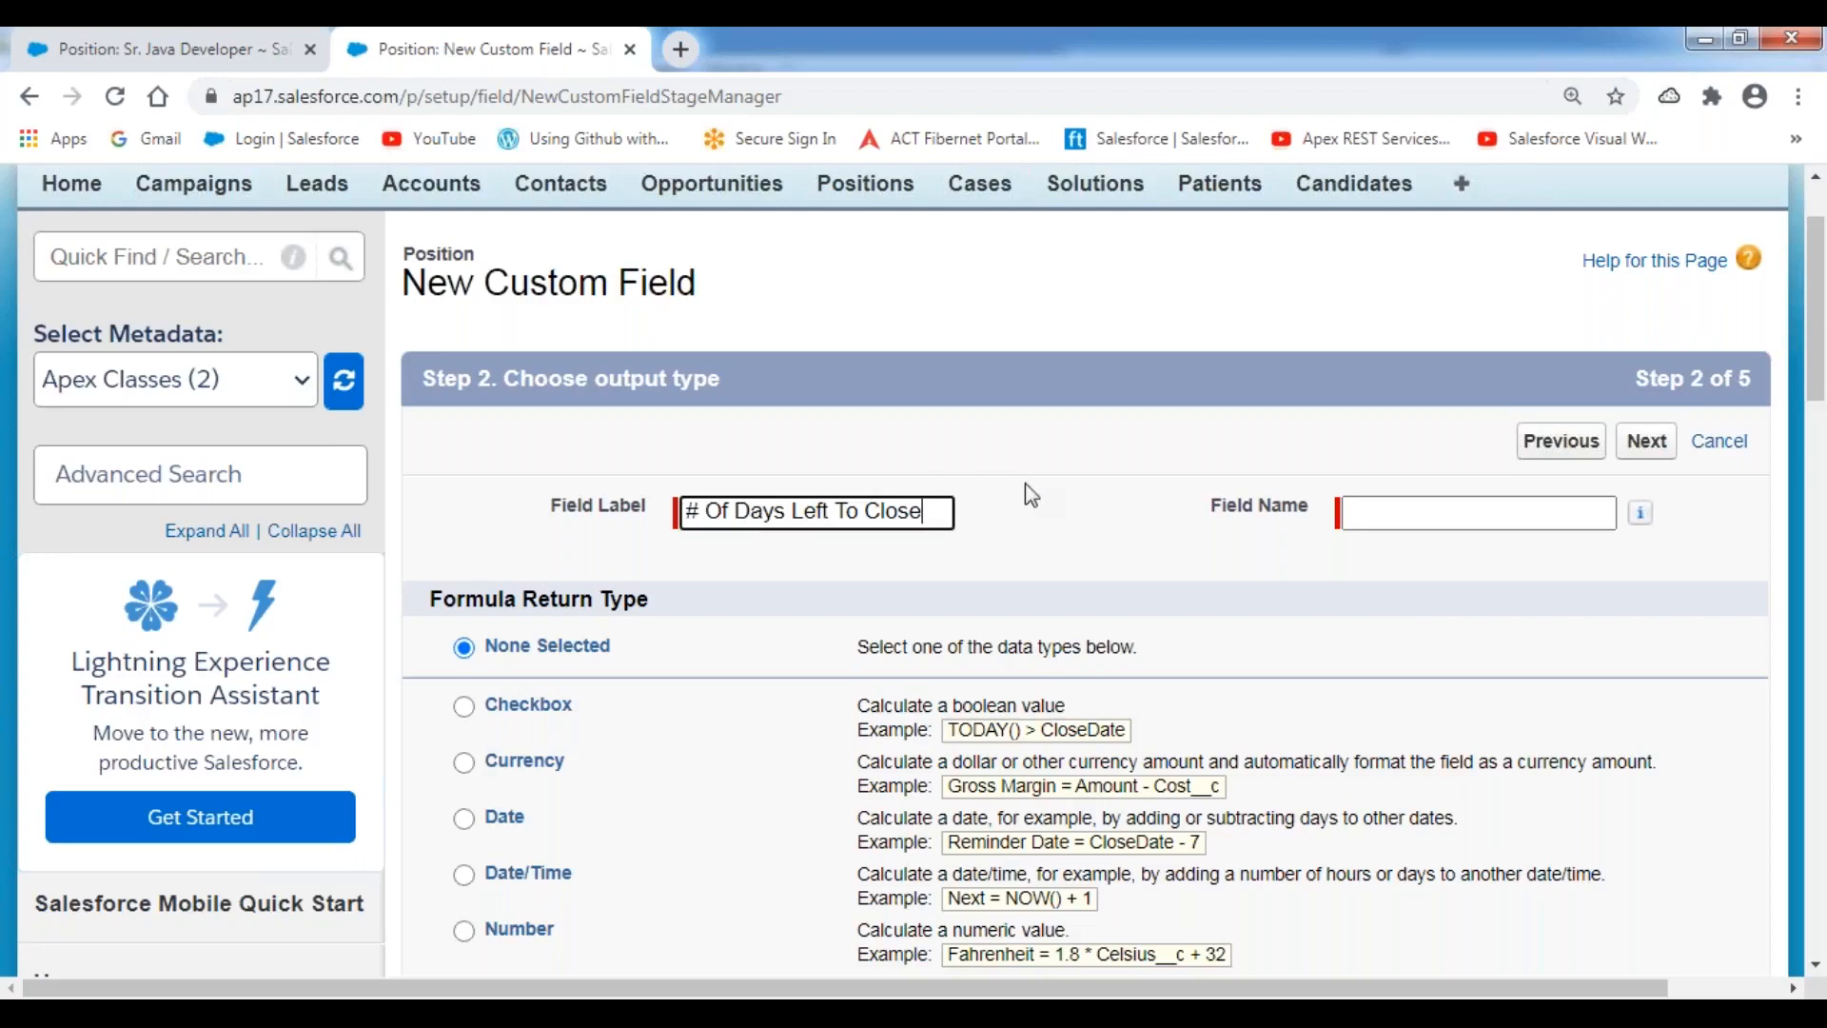
{"action": "left_click", "coordinate": [1151, 509]}
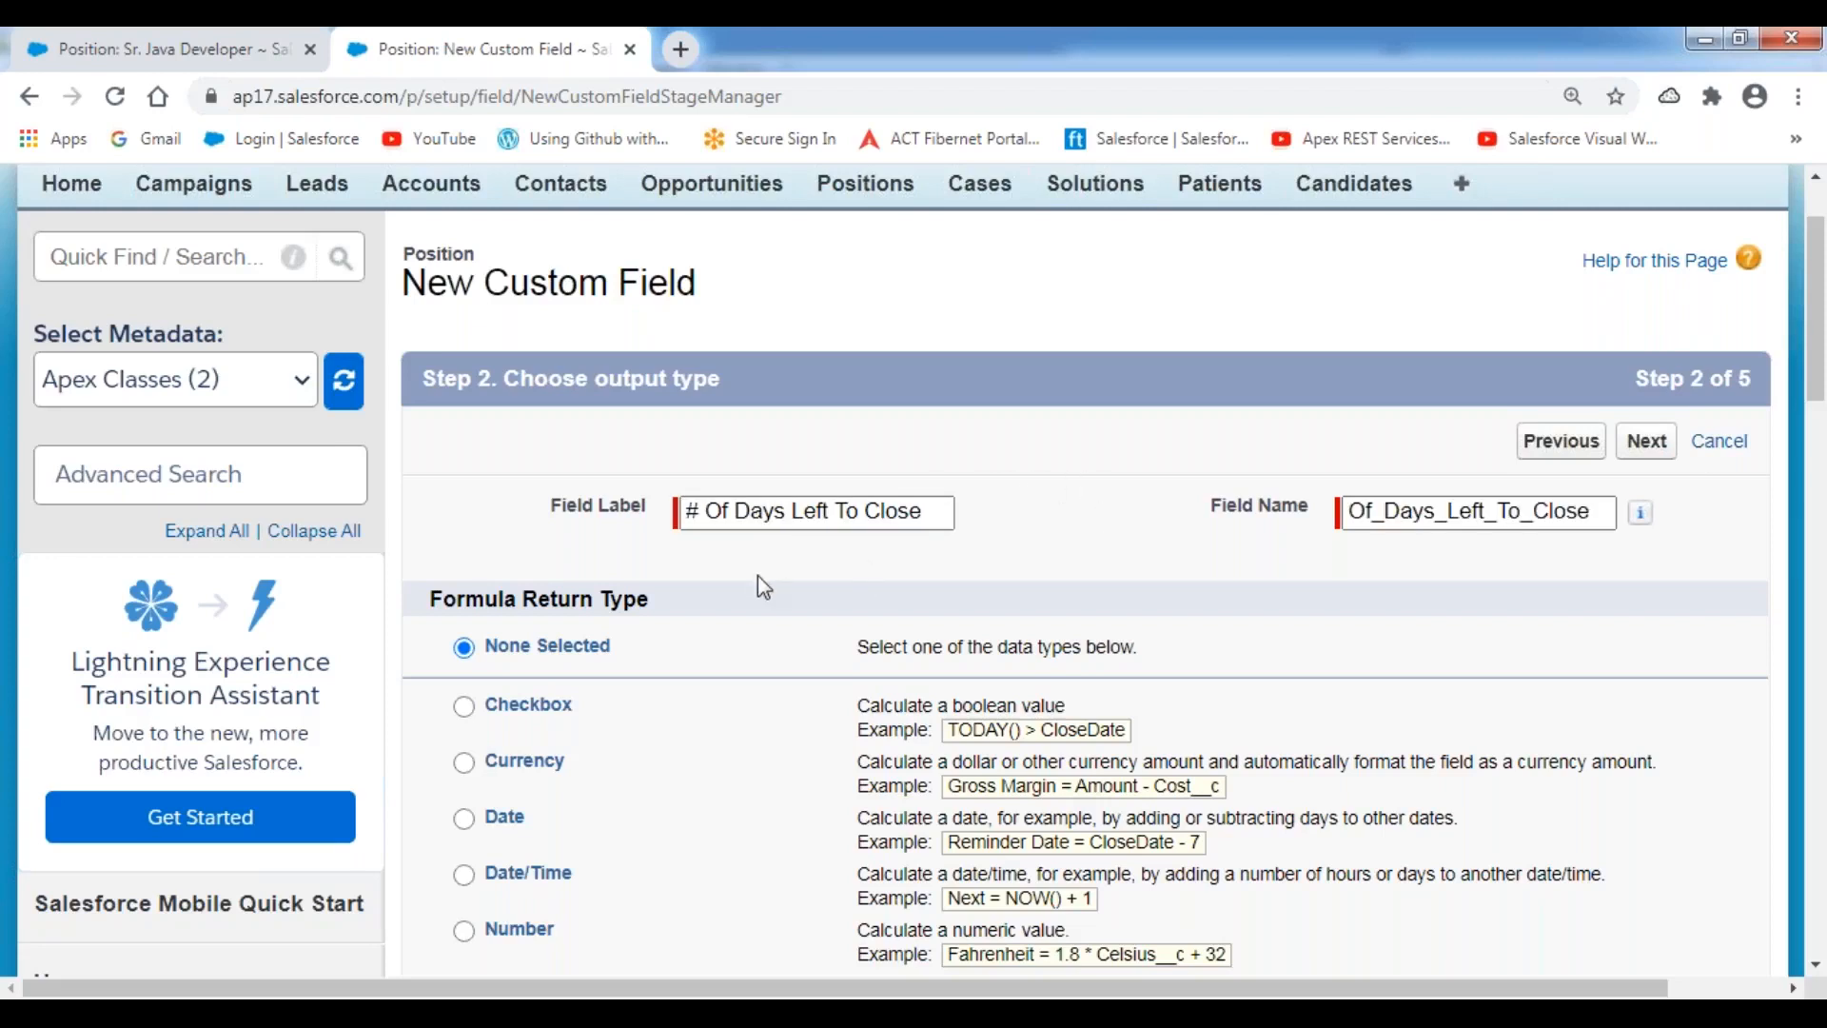
Step: Choose Number as the formula return type with 0 decimal places and continue to the formula step
{"action": "scroll", "coordinate": [757, 575], "scroll_direction": "down", "scroll_amount": 3}
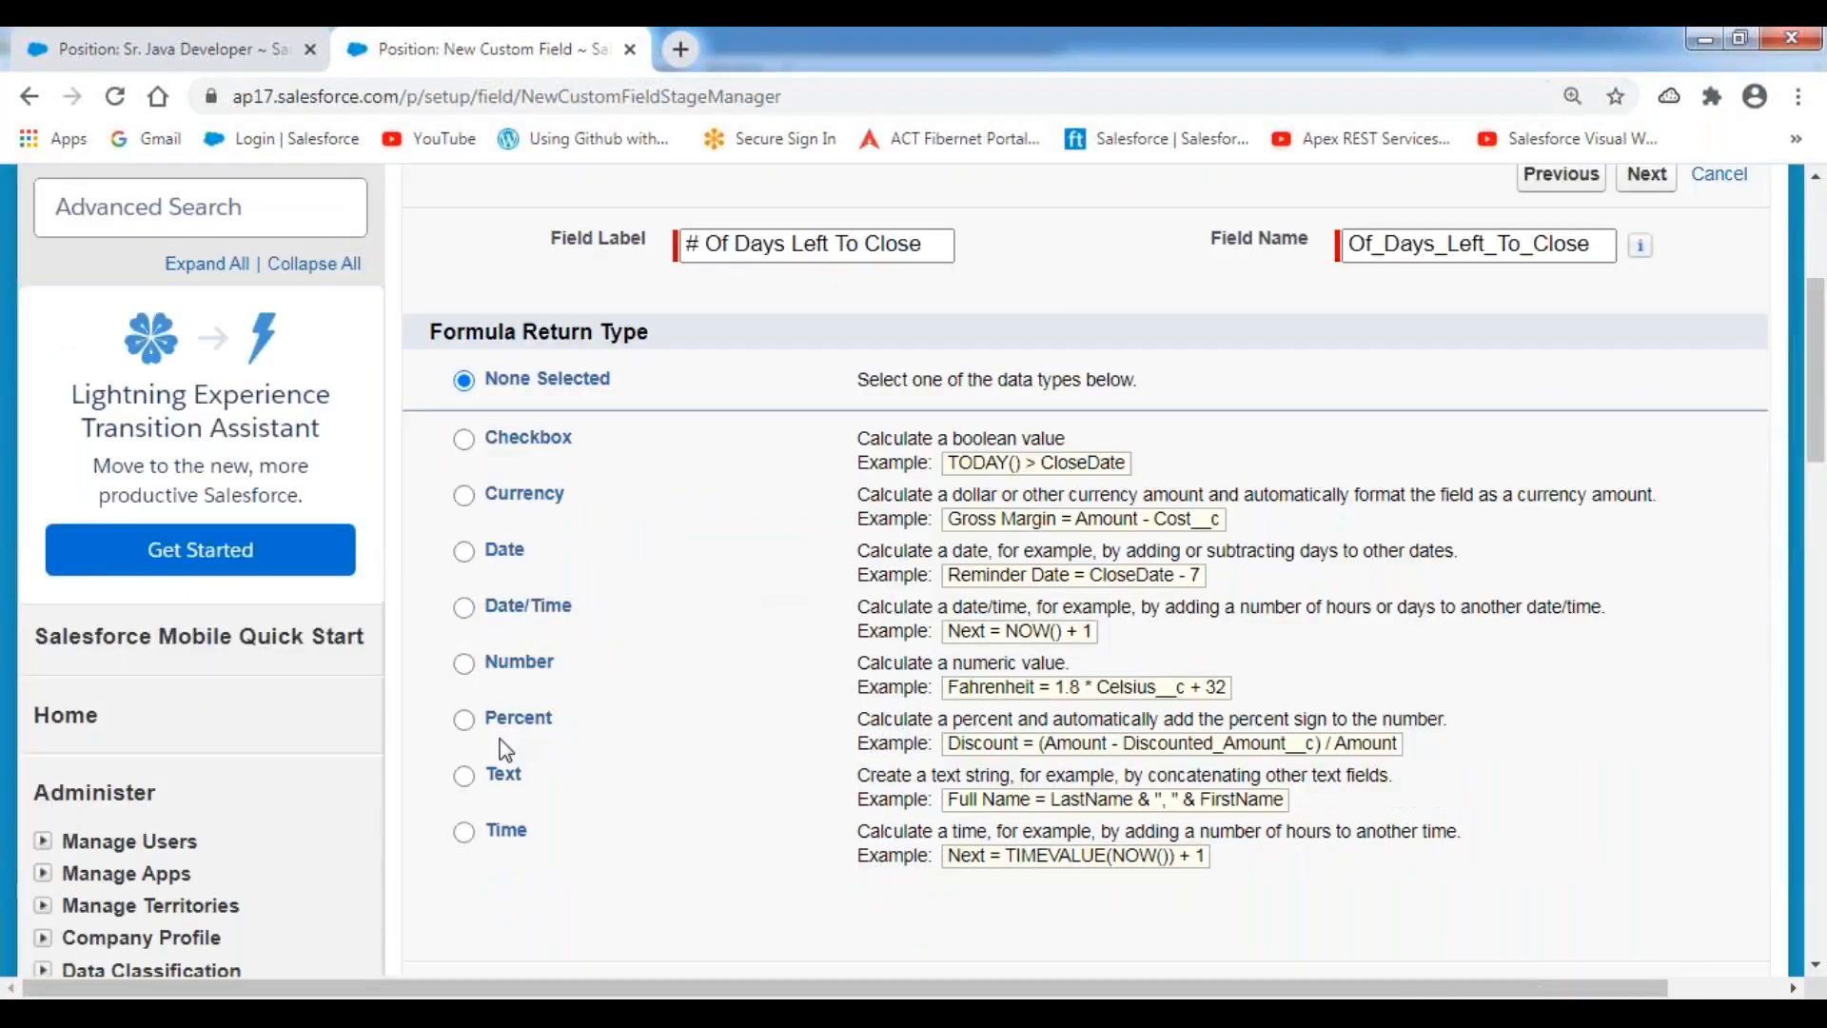
{"action": "left_click", "coordinate": [515, 663]}
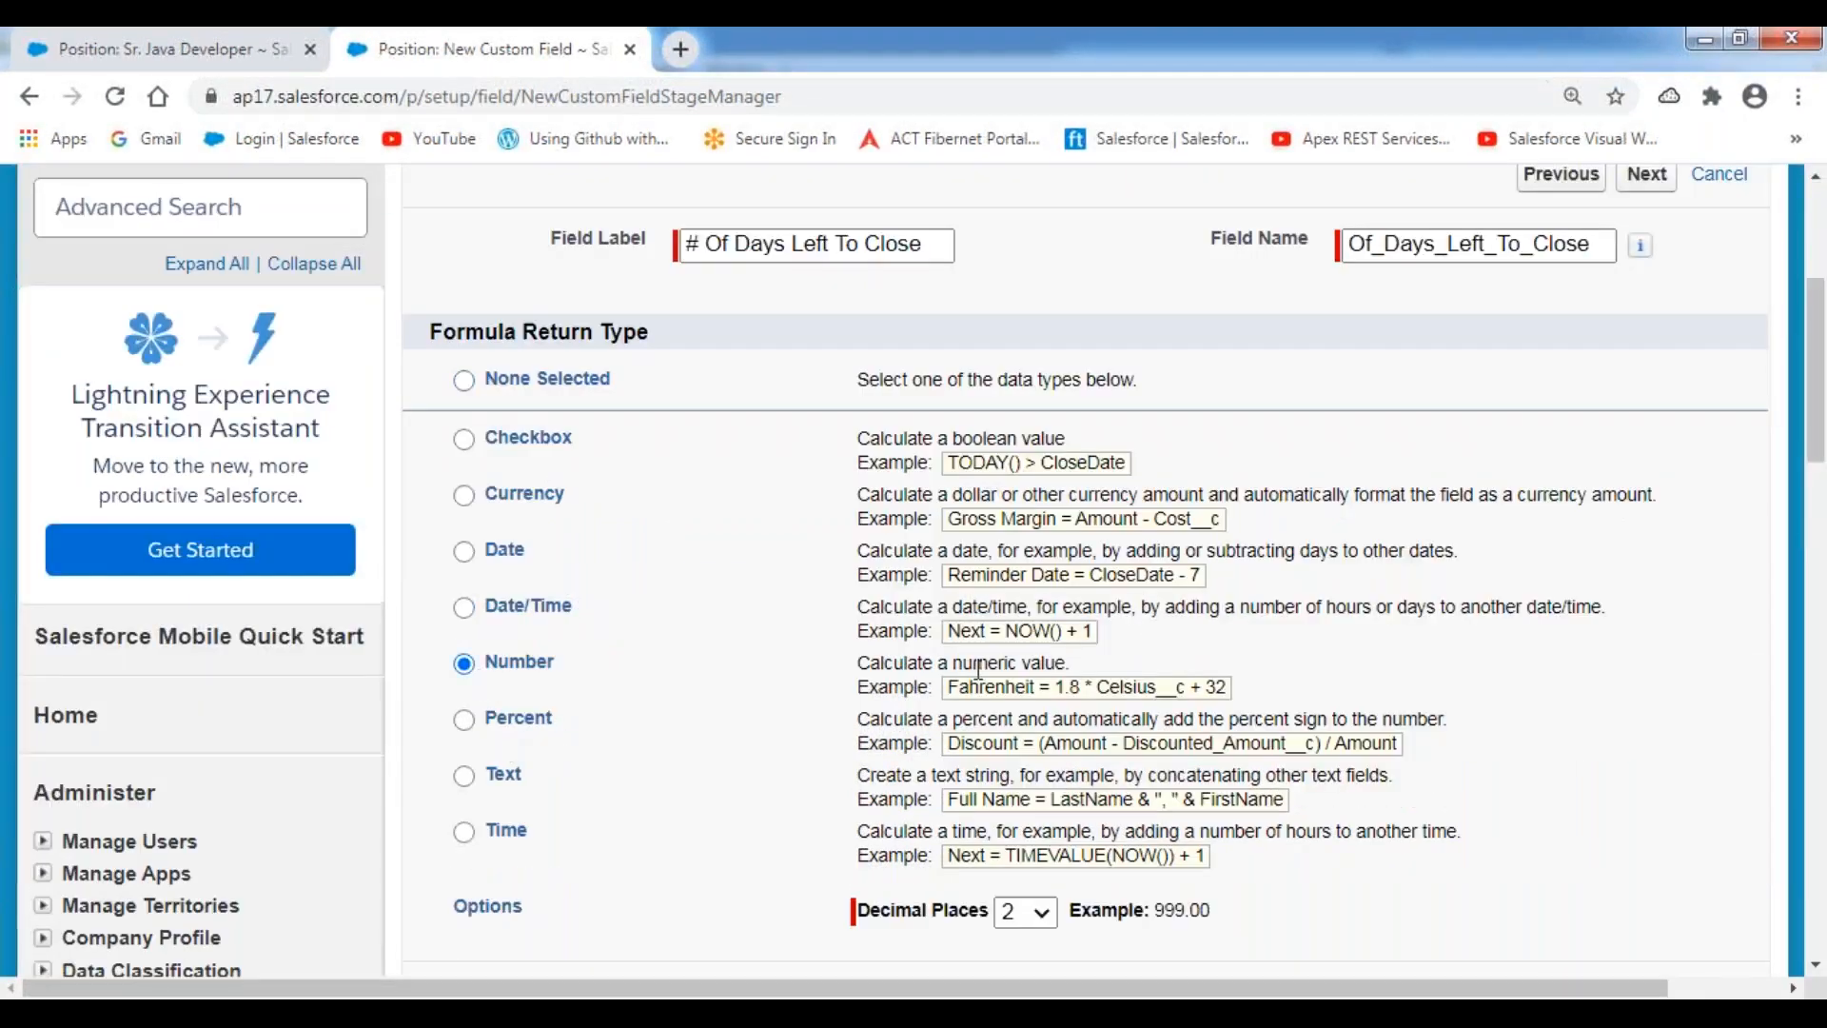
{"action": "scroll", "coordinate": [978, 670], "scroll_direction": "down", "scroll_amount": 1}
{"action": "scroll", "coordinate": [978, 671], "scroll_direction": "down", "scroll_amount": 2}
{"action": "left_click", "coordinate": [1026, 645]}
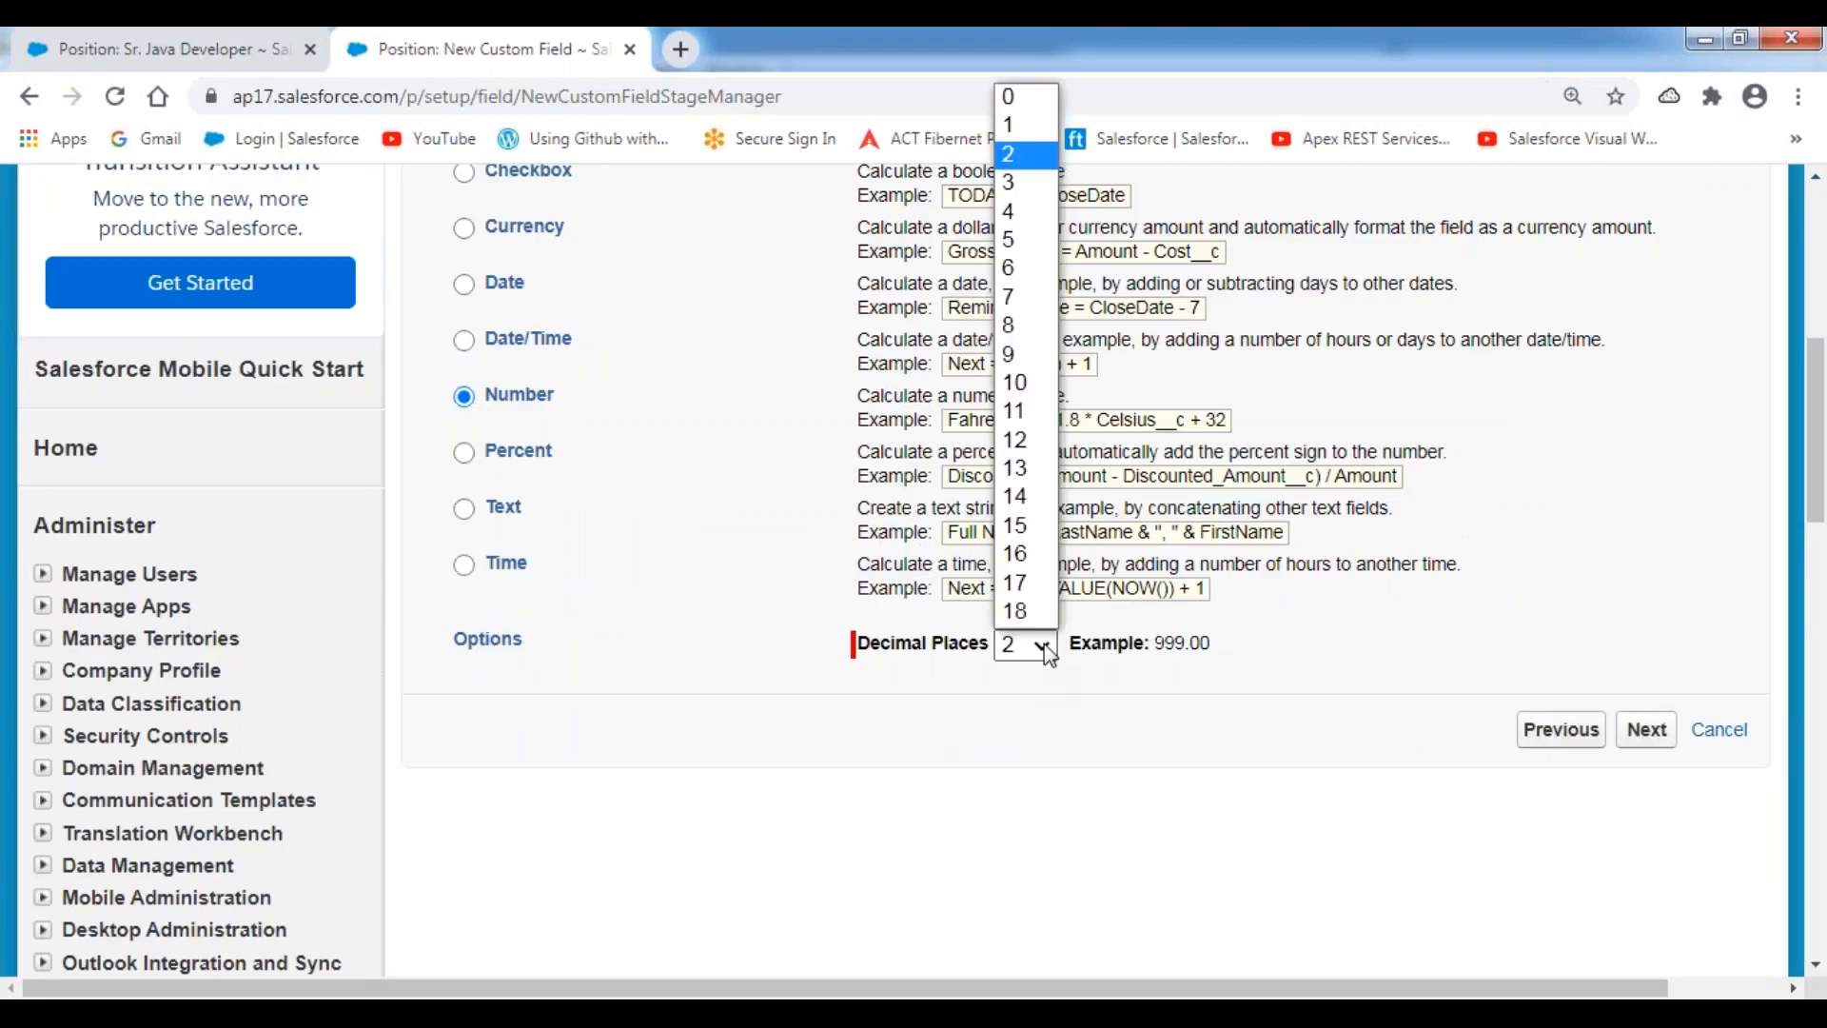
{"action": "left_click", "coordinate": [1016, 103]}
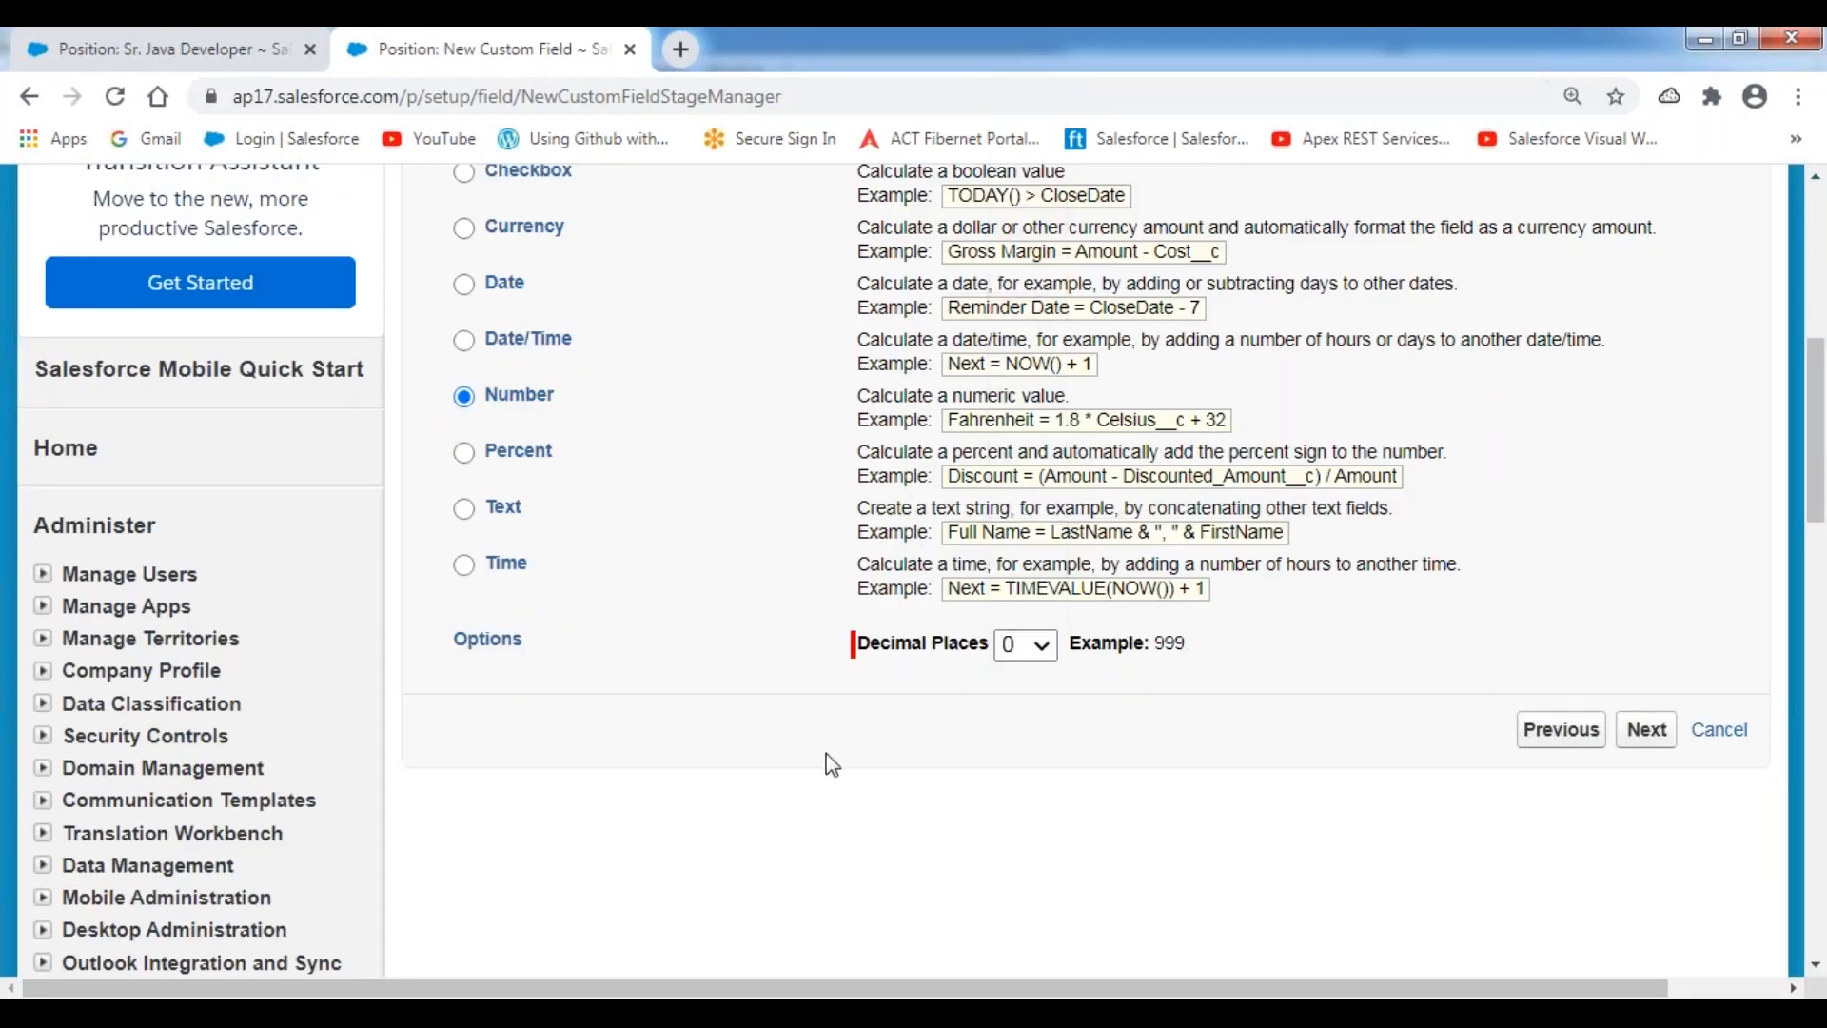
{"action": "left_click", "coordinate": [1646, 730]}
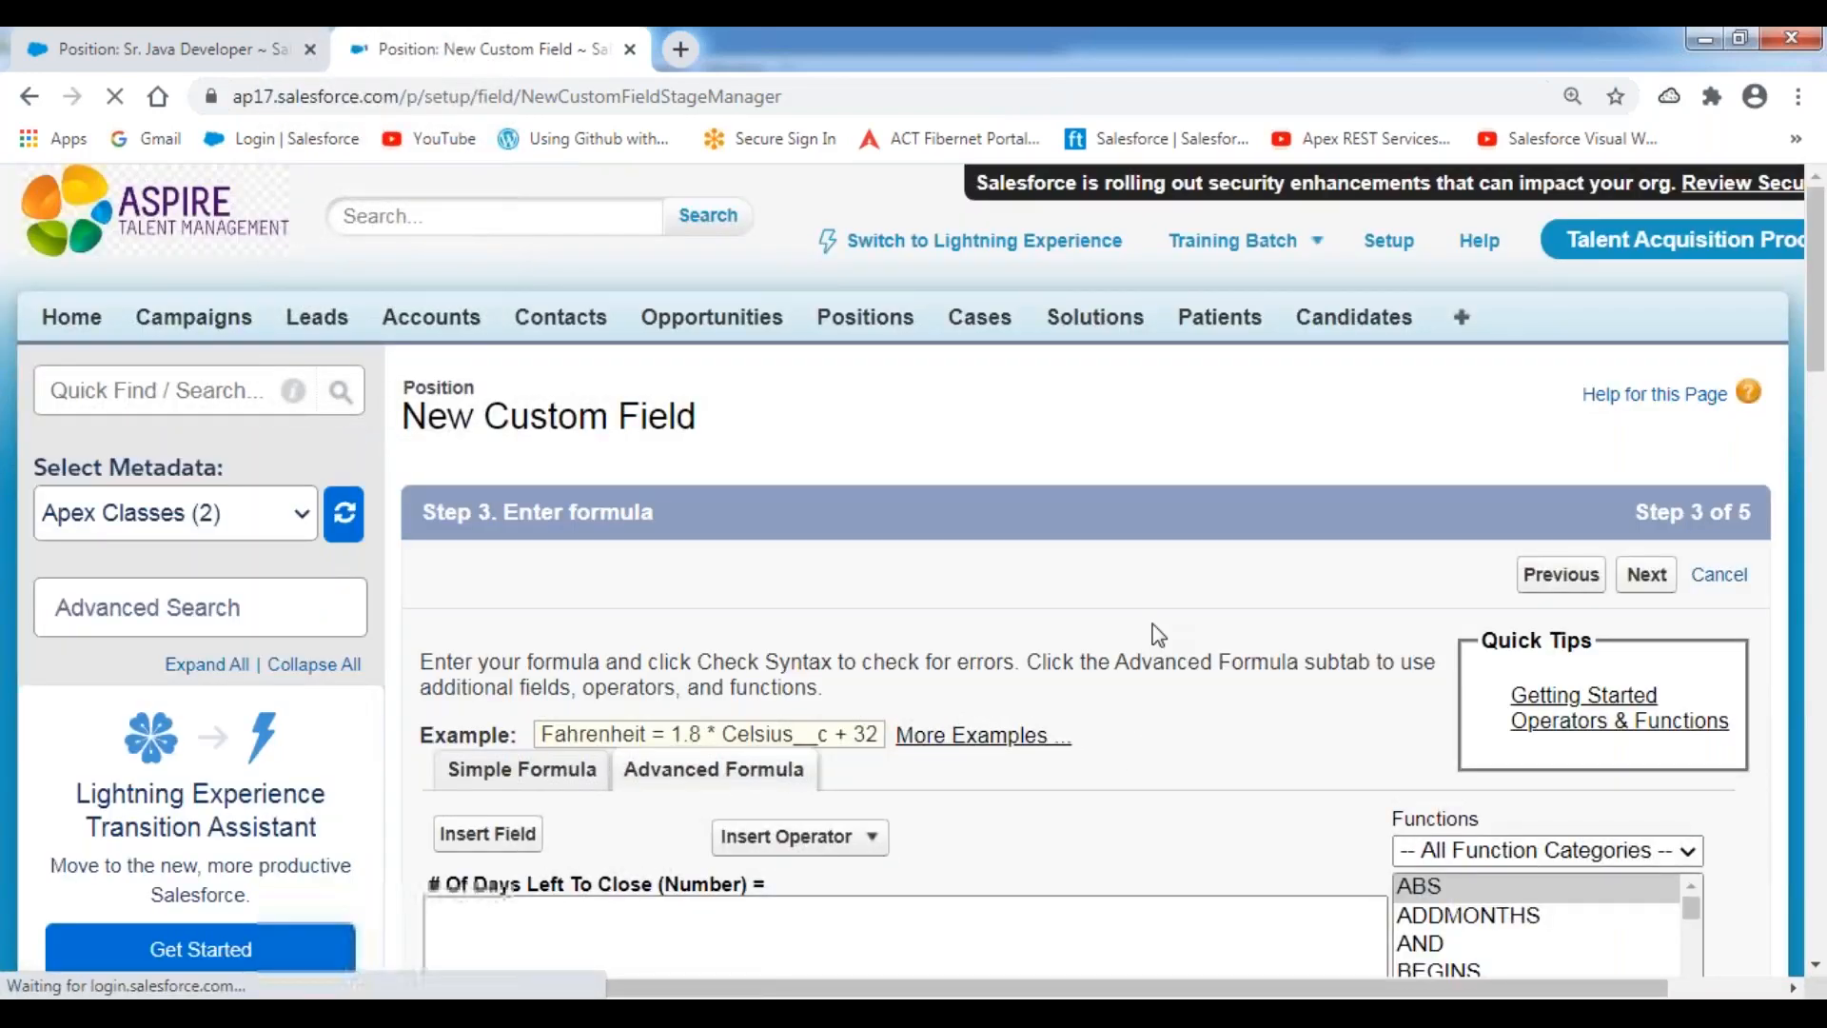
Step: Insert the Position object's Milestone Date field (Milestone_Date__c) into the advanced formula
{"action": "scroll", "coordinate": [1158, 634], "scroll_direction": "down", "scroll_amount": 2}
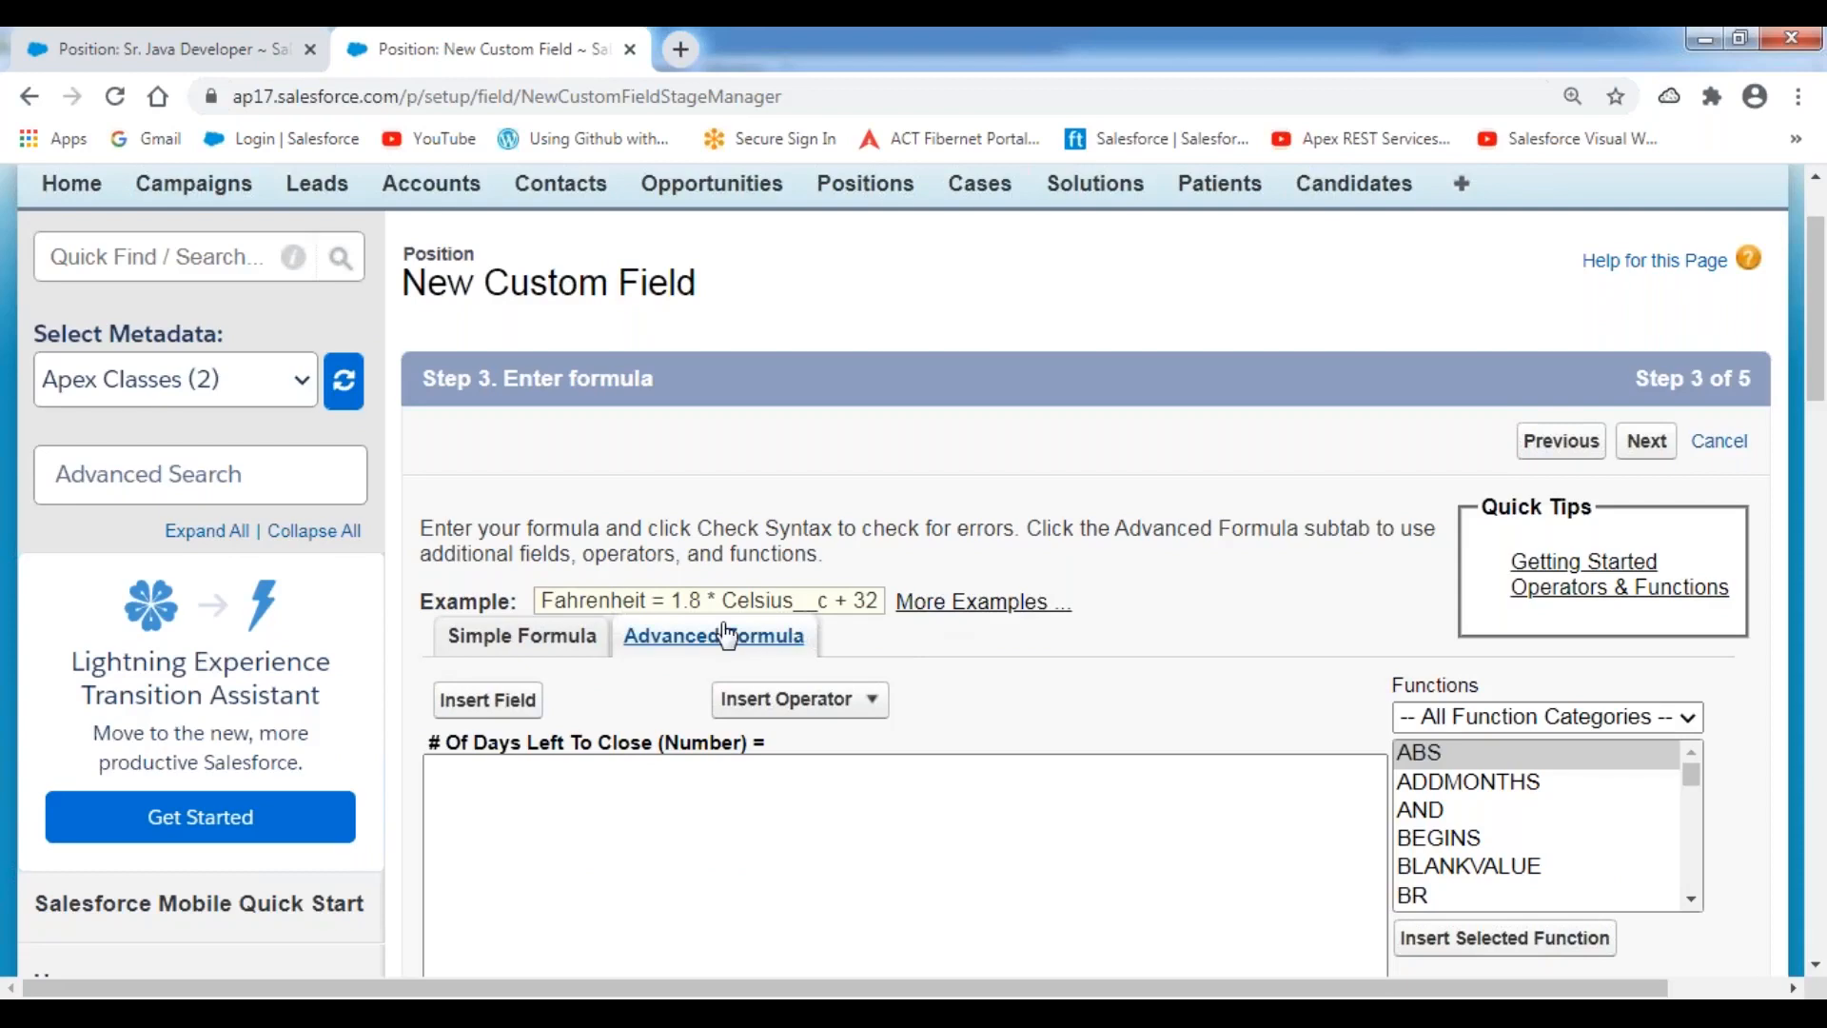
{"action": "scroll", "coordinate": [728, 635], "scroll_direction": "down", "scroll_amount": 5}
{"action": "left_click", "coordinate": [466, 391]}
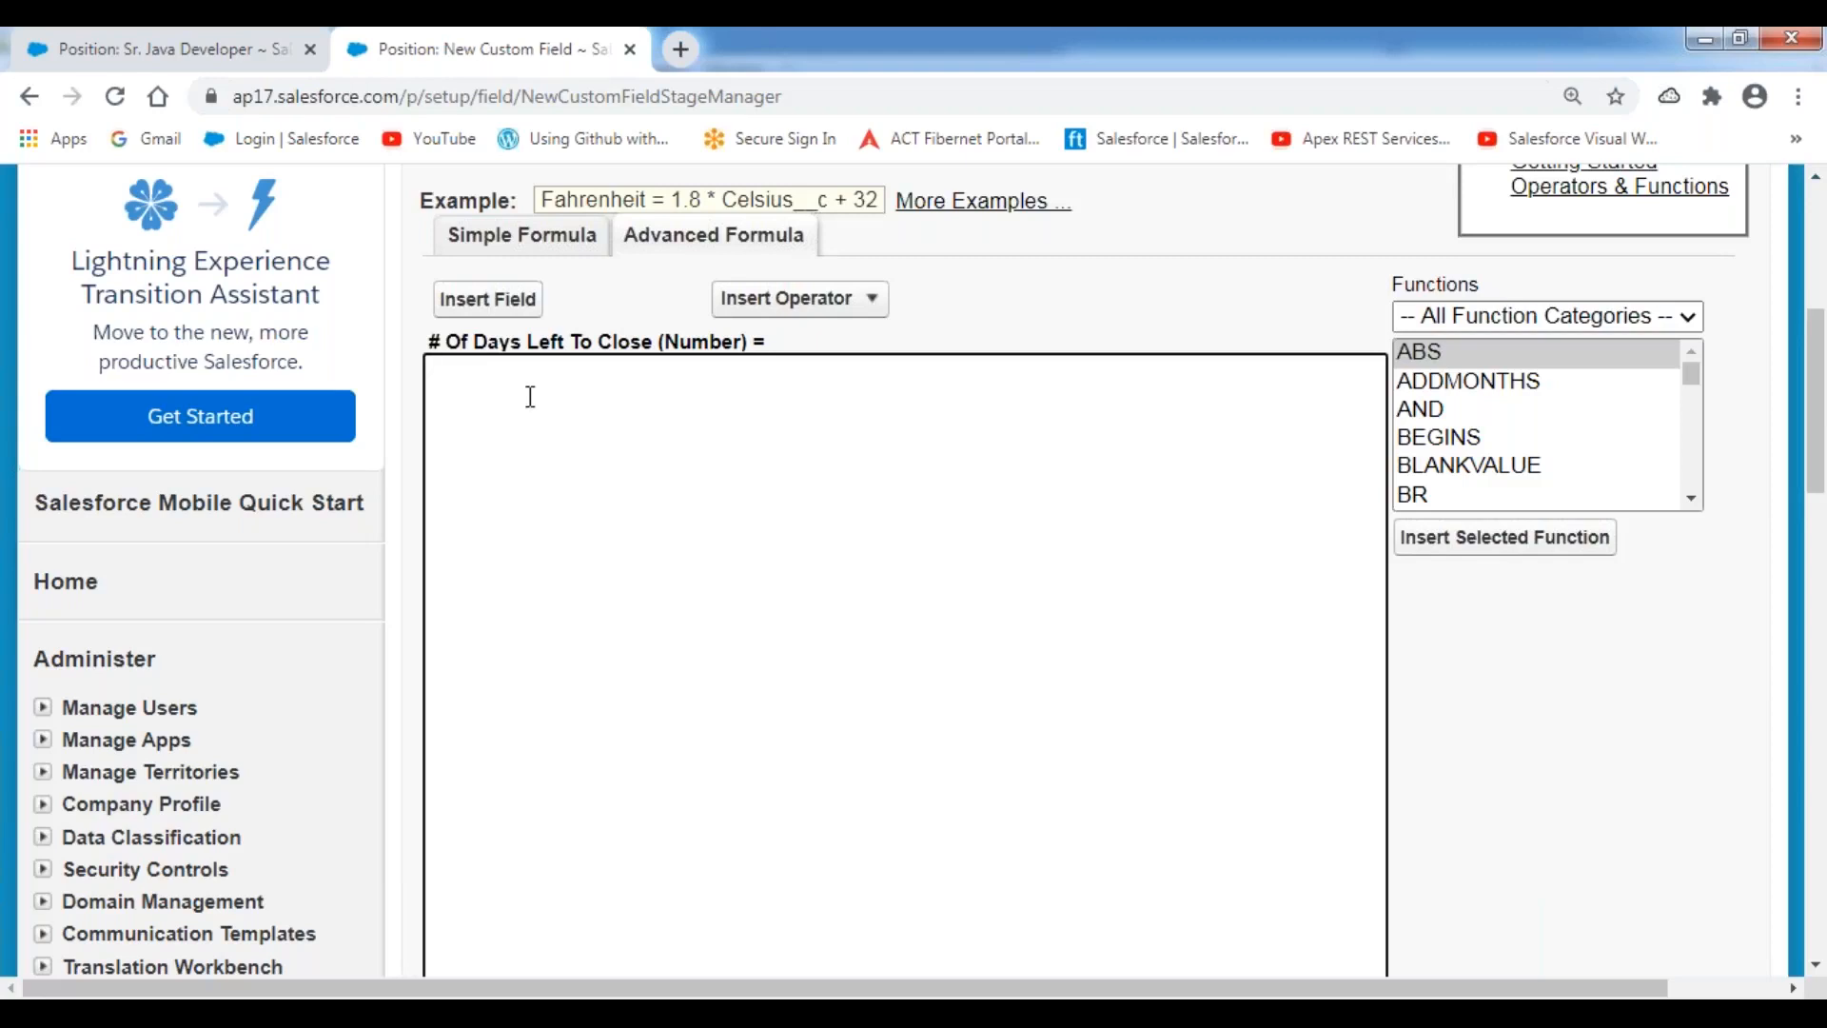
{"action": "left_click", "coordinate": [517, 309]}
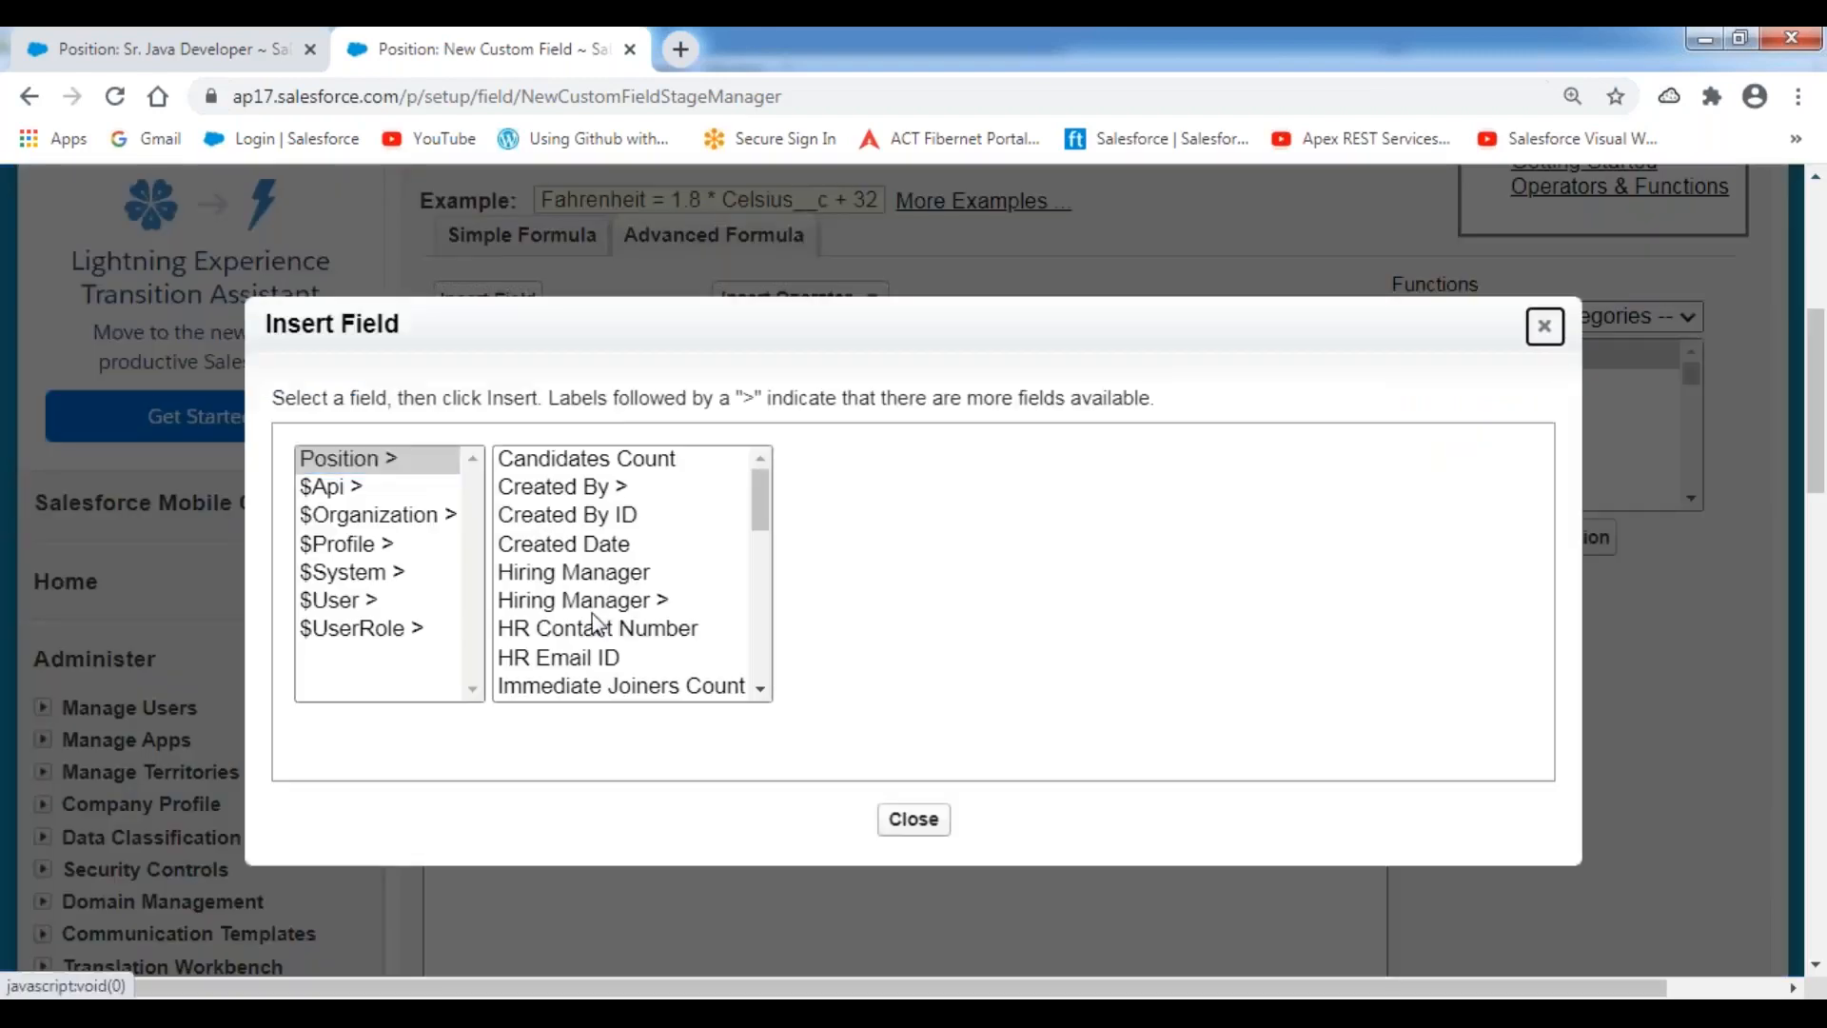
{"action": "left_click", "coordinate": [591, 612]}
{"action": "key", "text": "m"}
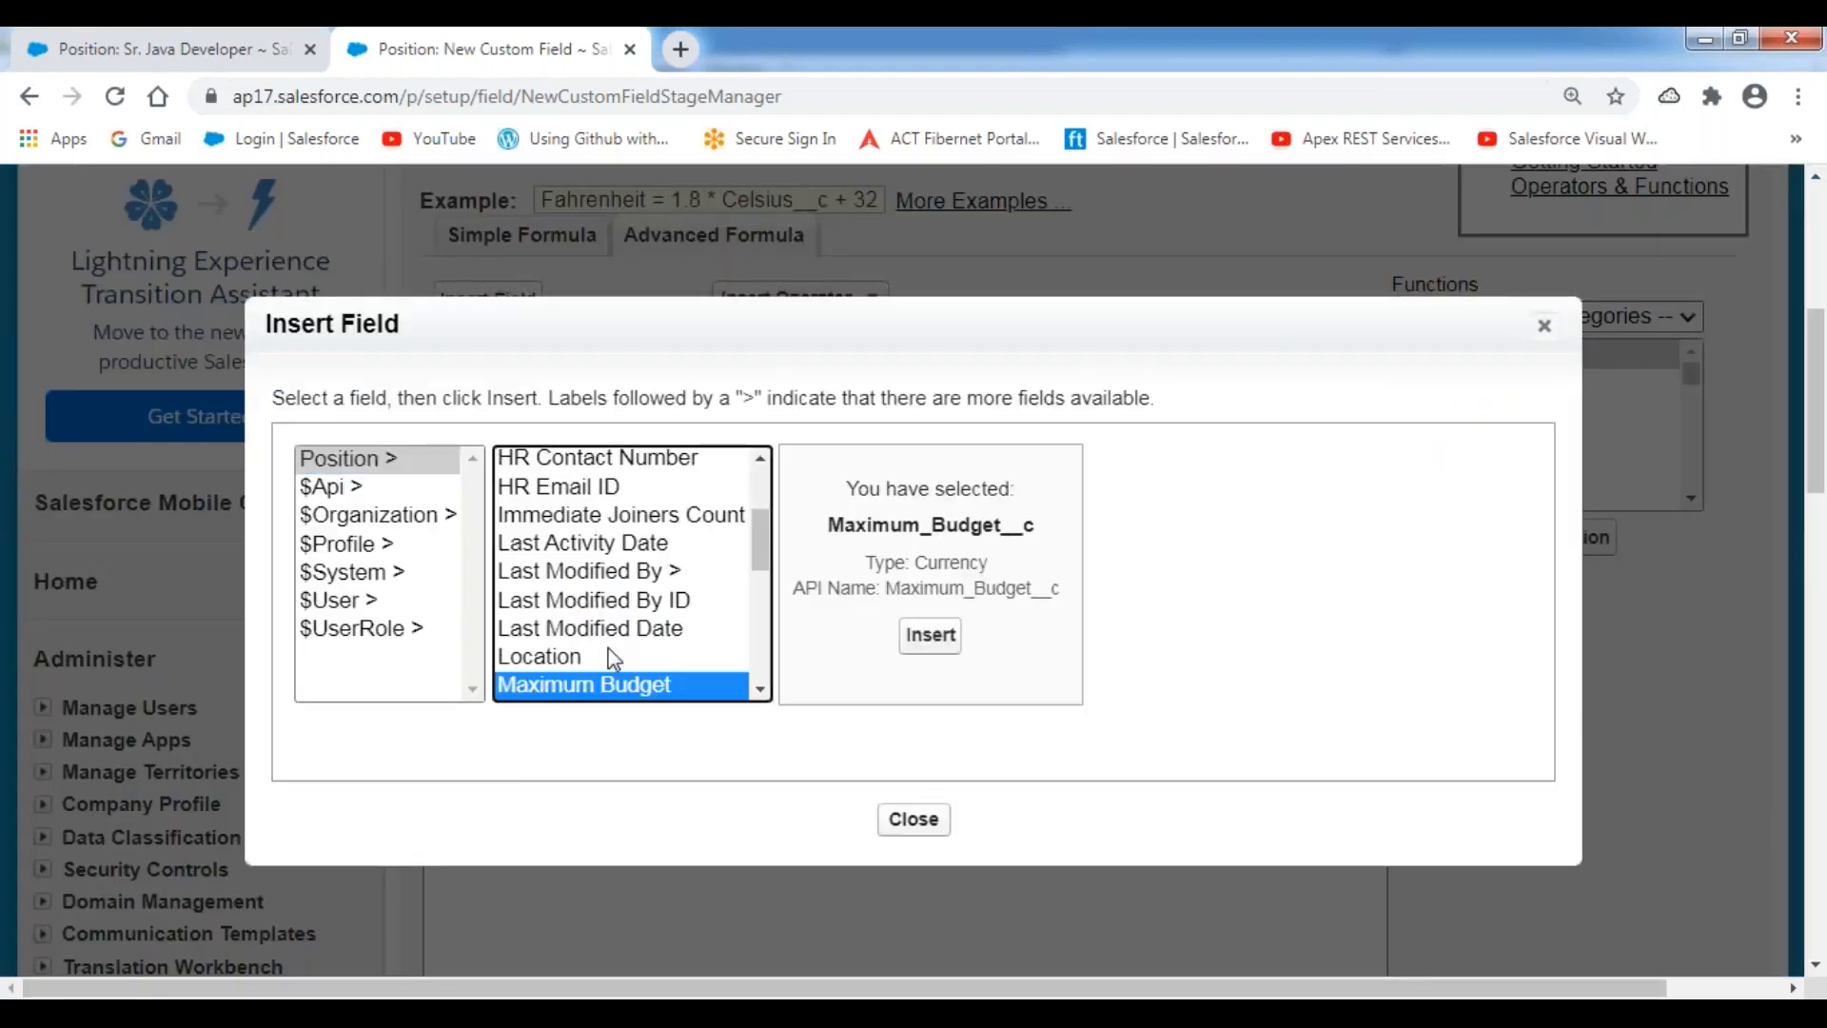
{"action": "key", "text": "m"}
{"action": "key", "text": "m"}
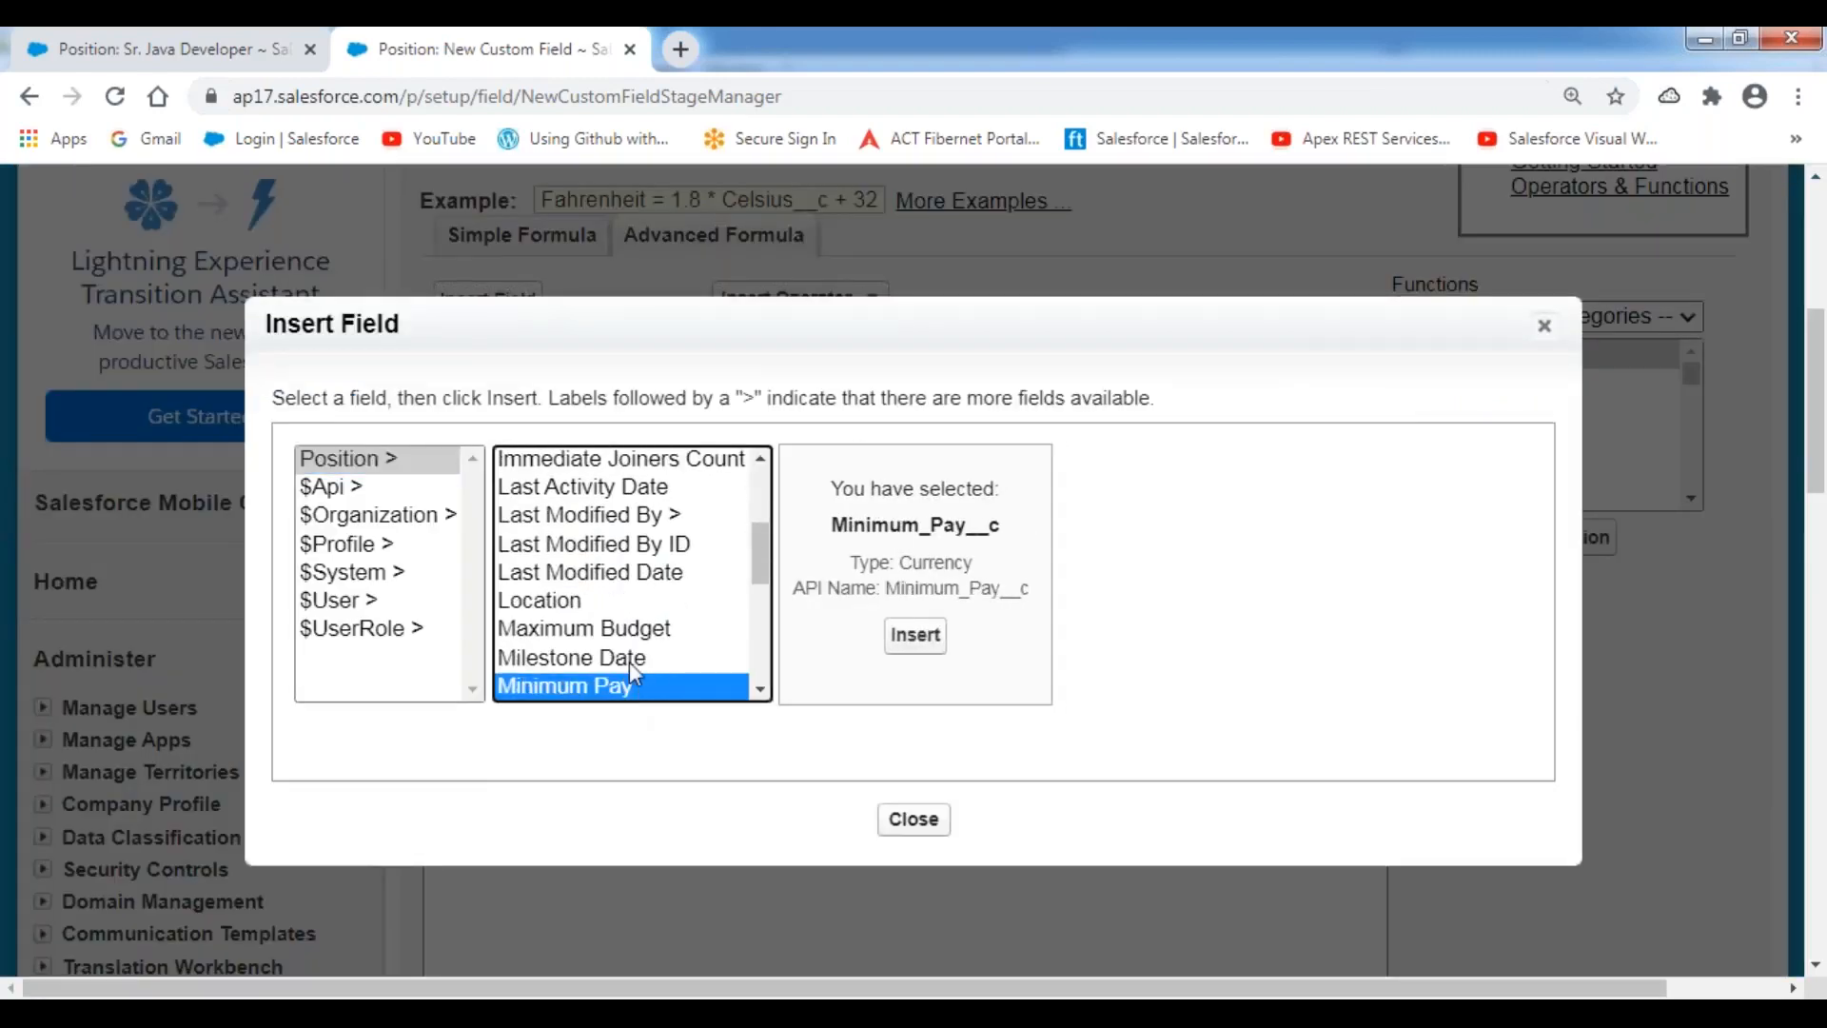
{"action": "left_click", "coordinate": [630, 660]}
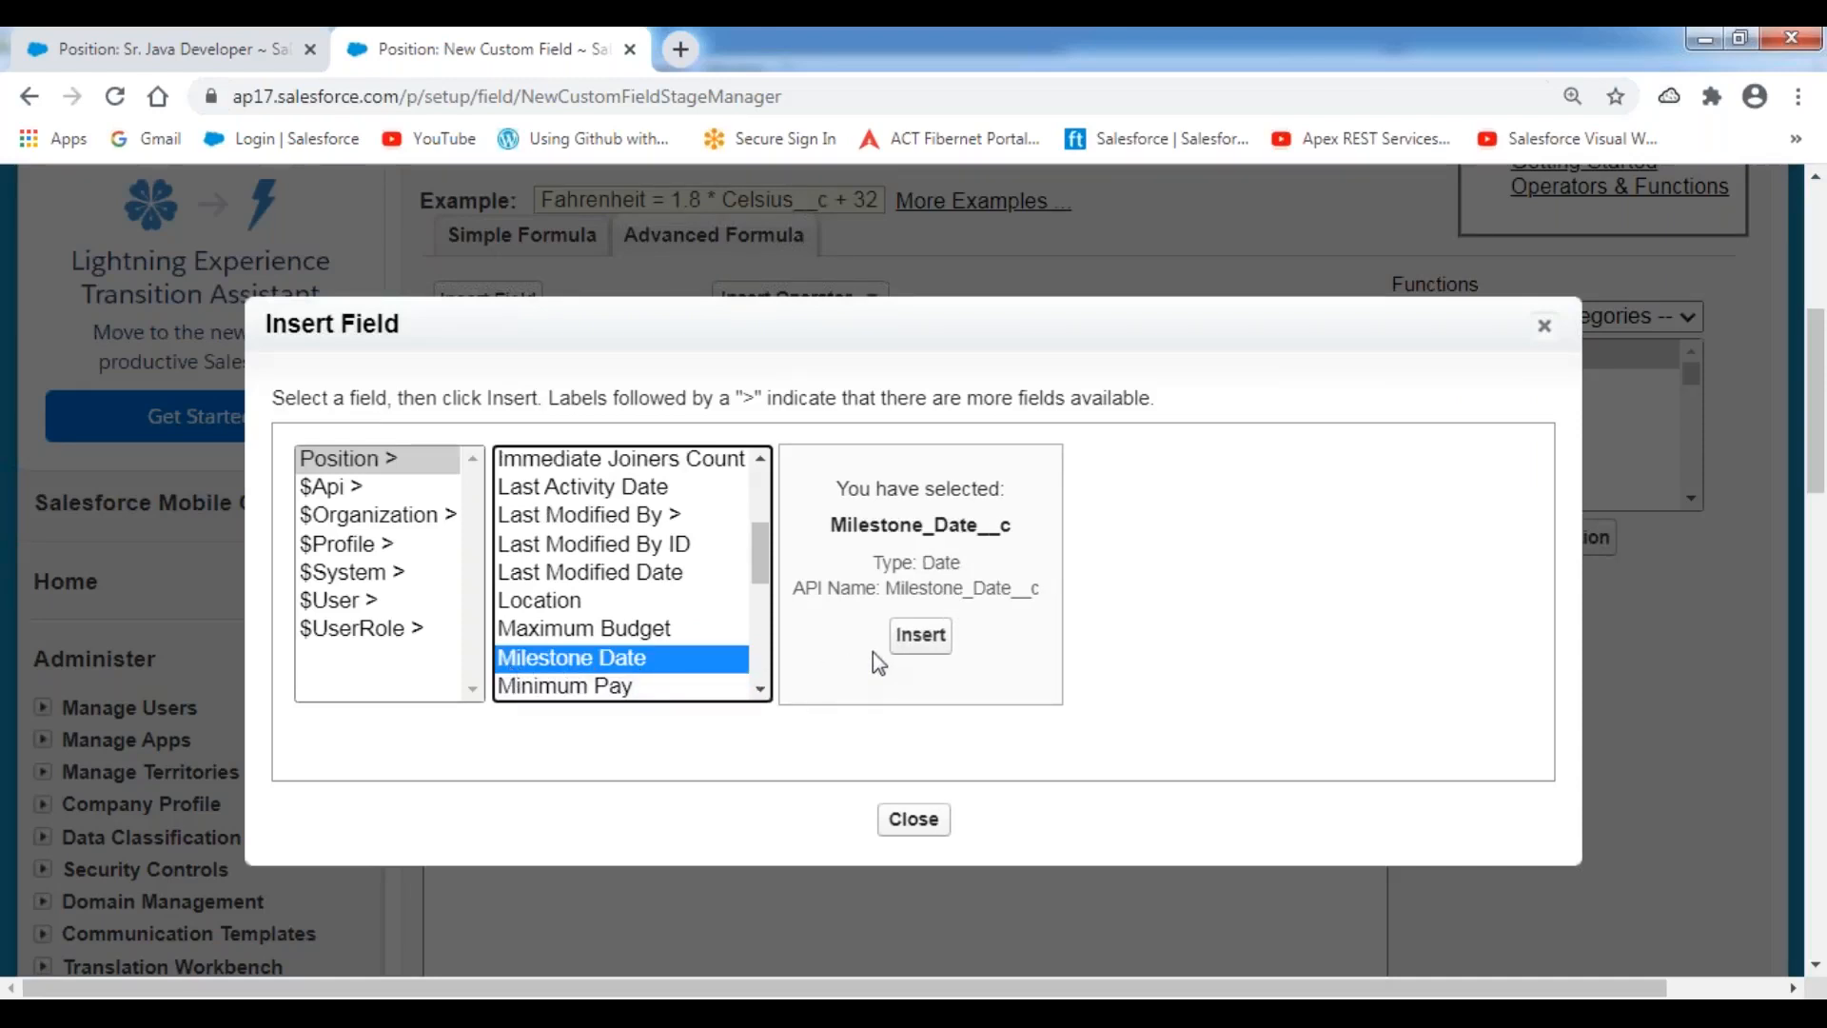
{"action": "left_click", "coordinate": [921, 635]}
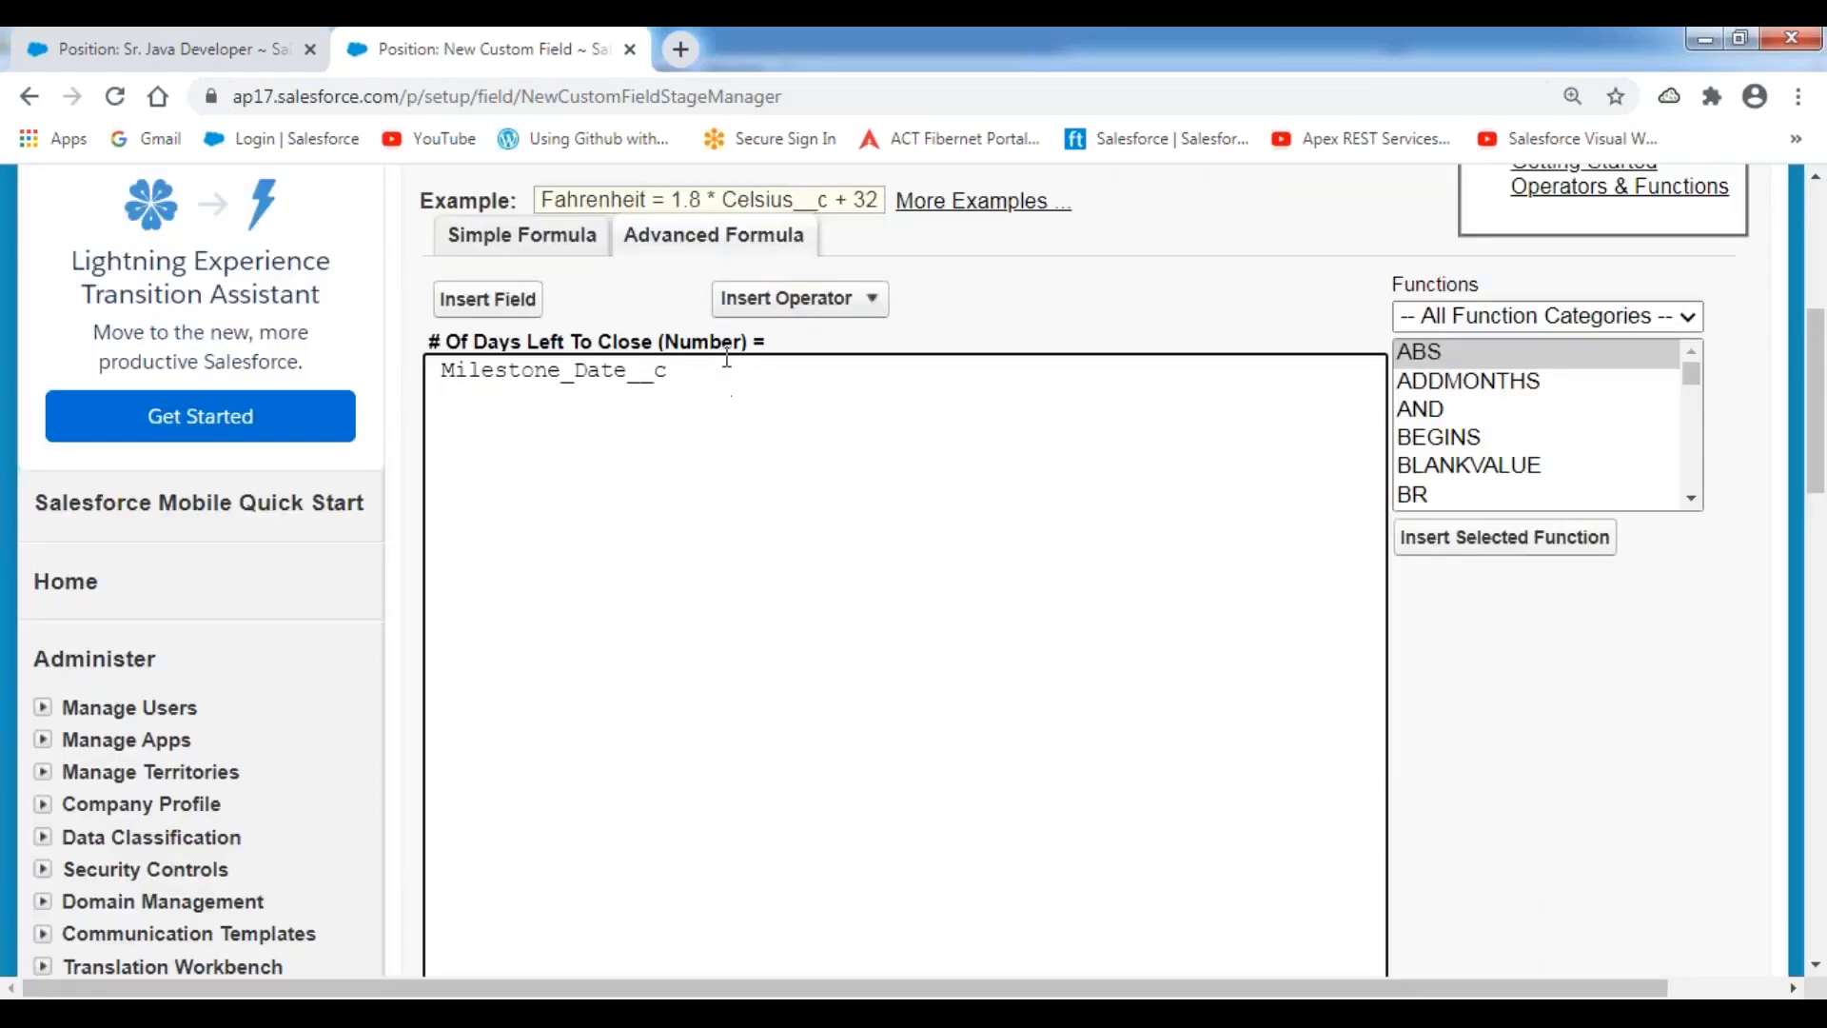
Step: Complete the formula by subtracting Today() from Milestone_Date__c
{"action": "left_click", "coordinate": [882, 301]}
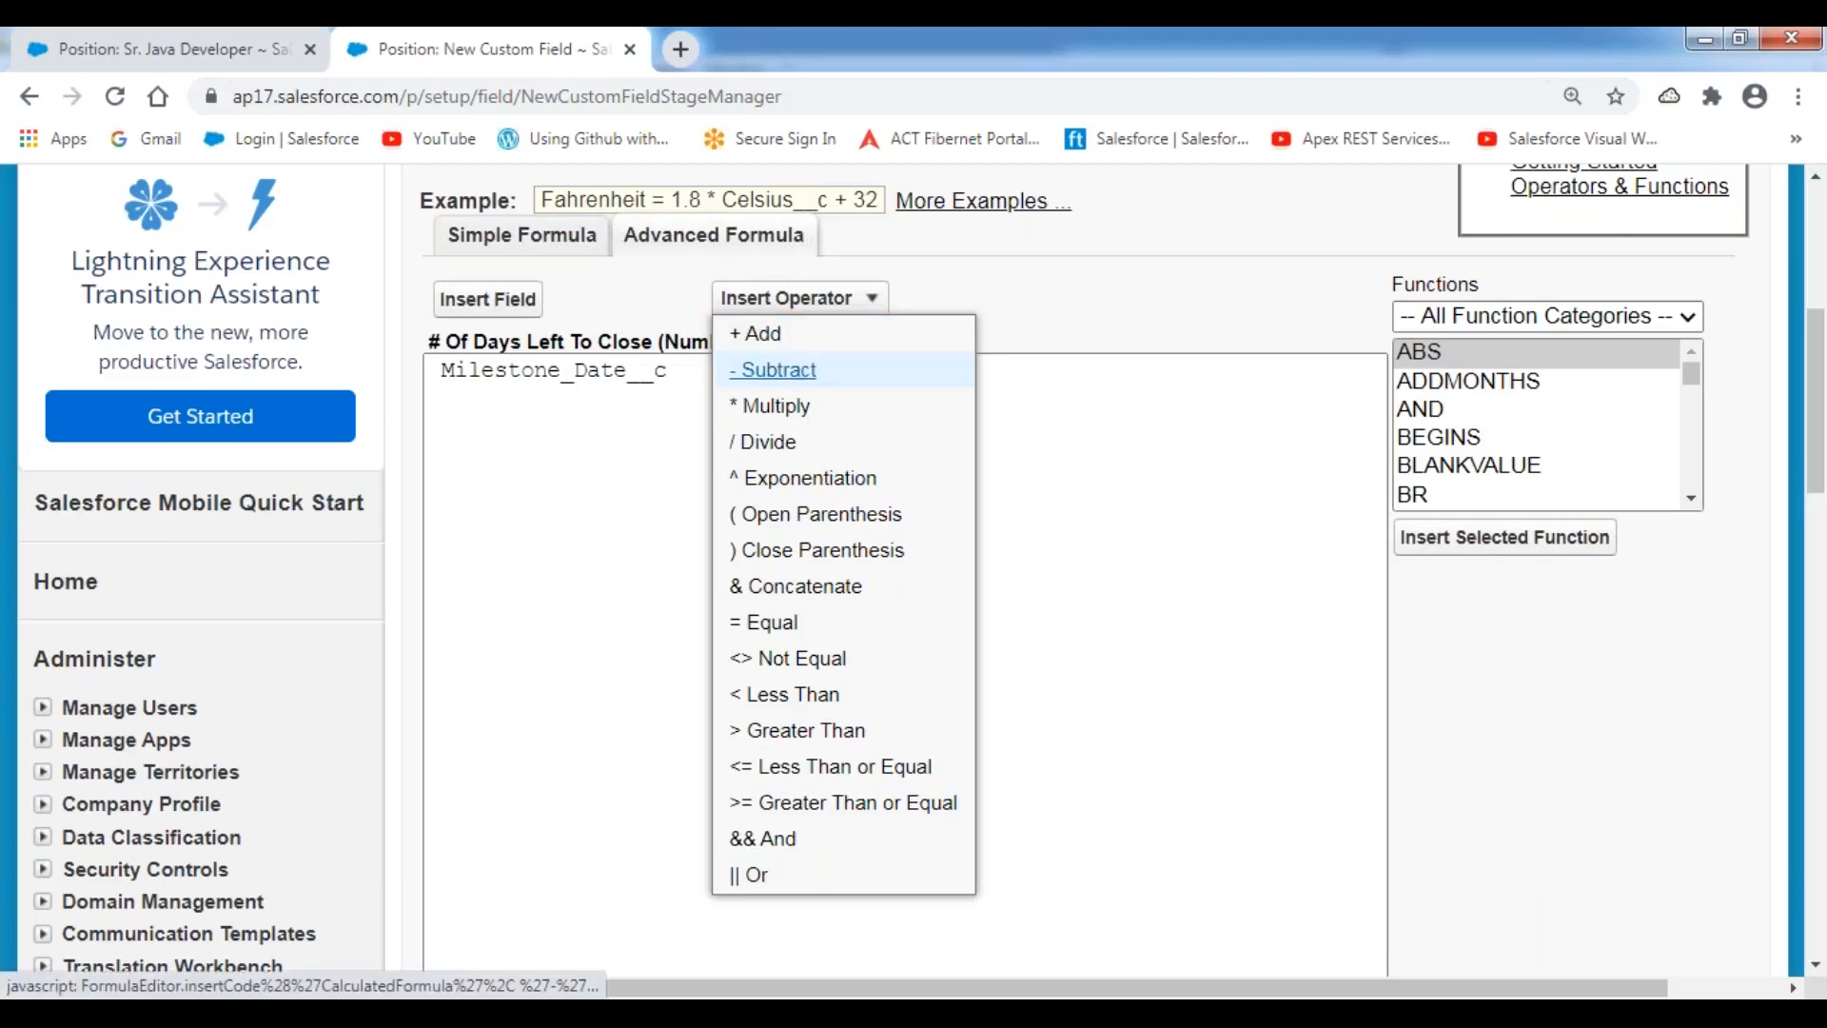
{"action": "left_click", "coordinate": [789, 369]}
{"action": "type", "text": "T"}
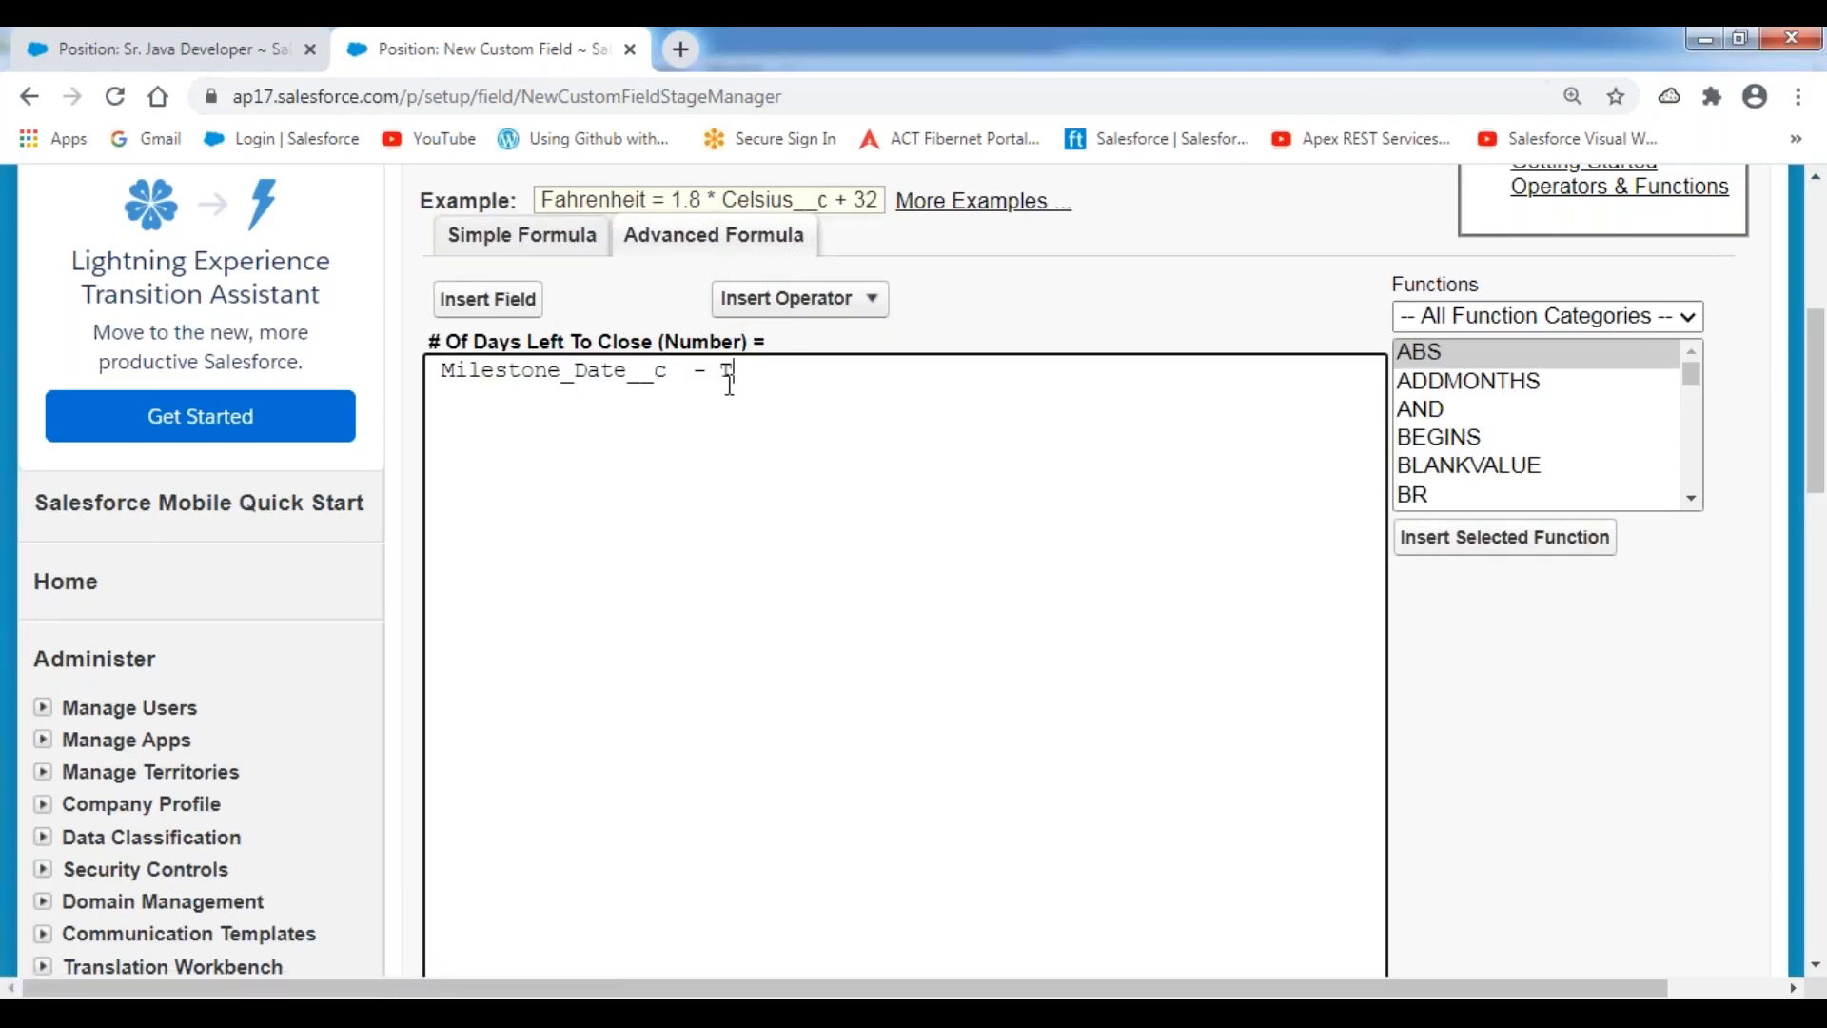
{"action": "type", "text": "oday()"}
{"action": "left_click", "coordinate": [1013, 330]}
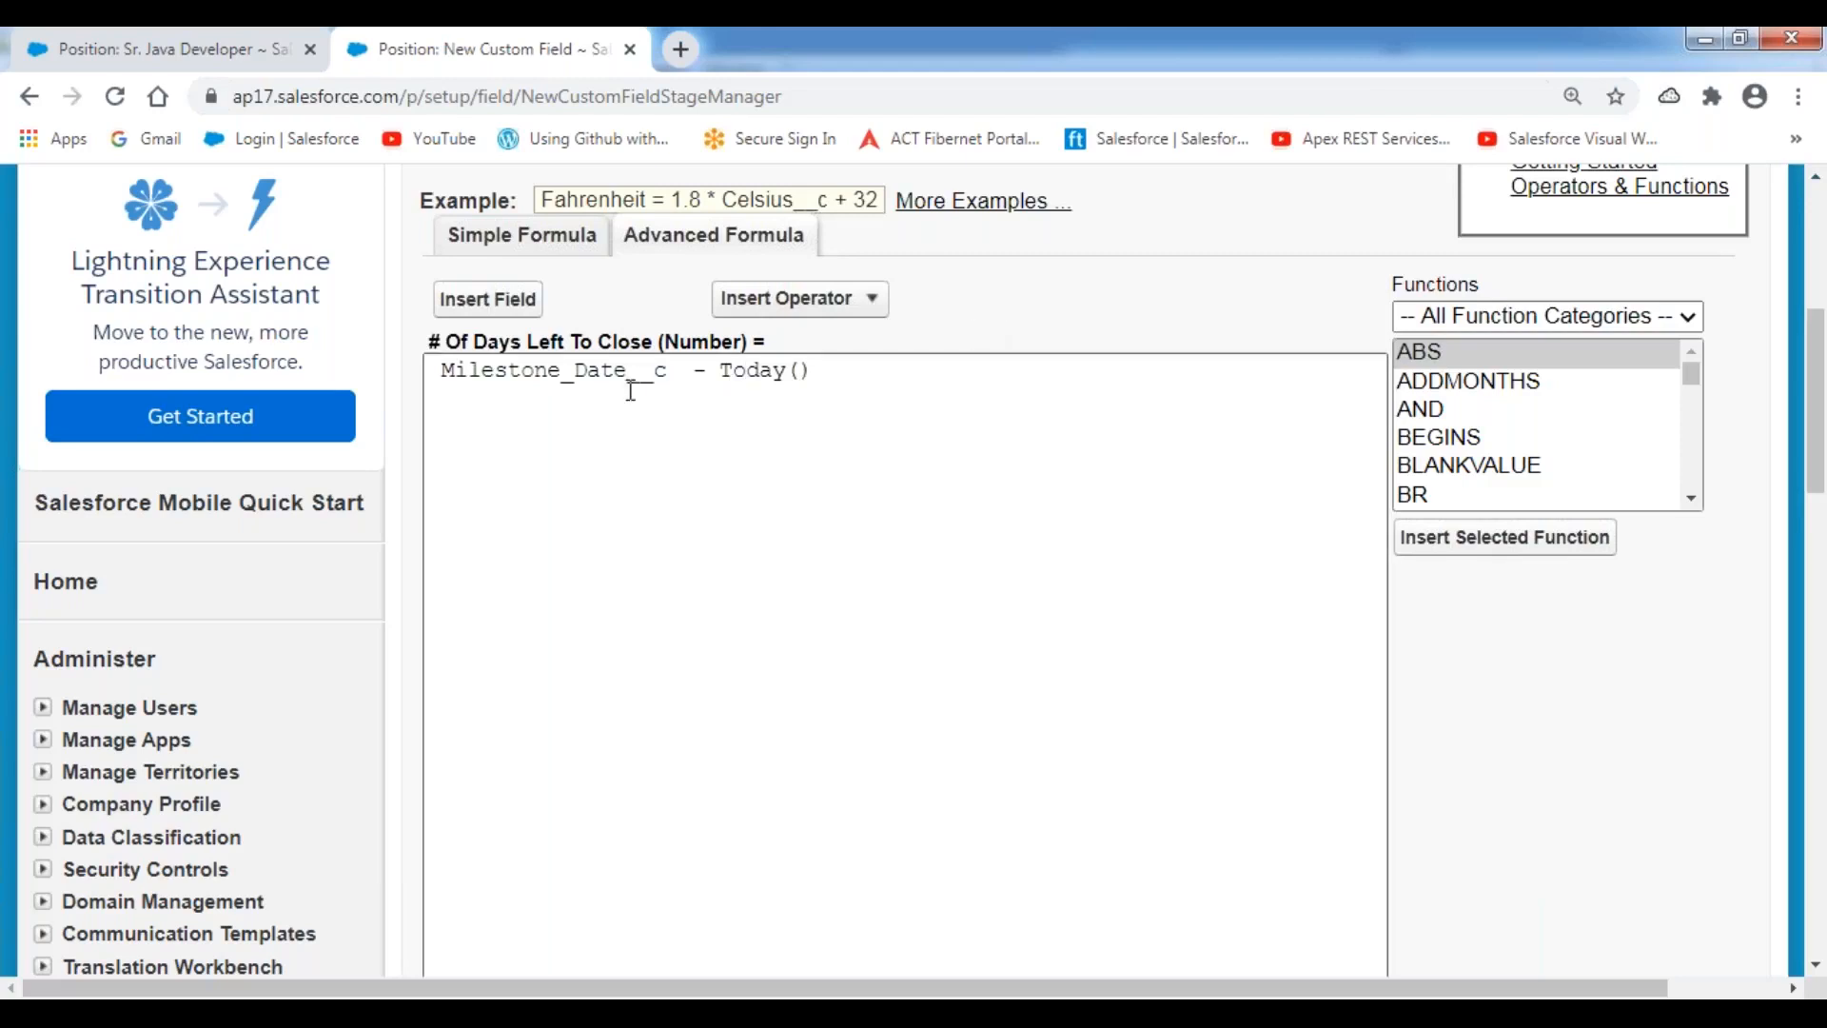
Step: Check the syntax of the days-left formula and continue to the field-level security step
{"action": "left_click", "coordinate": [669, 369]}
{"action": "left_click_drag", "start_coordinate": [669, 369], "coordinate": [437, 371]}
{"action": "left_click_drag", "start_coordinate": [809, 371], "coordinate": [720, 371]}
{"action": "left_click", "coordinate": [624, 529]}
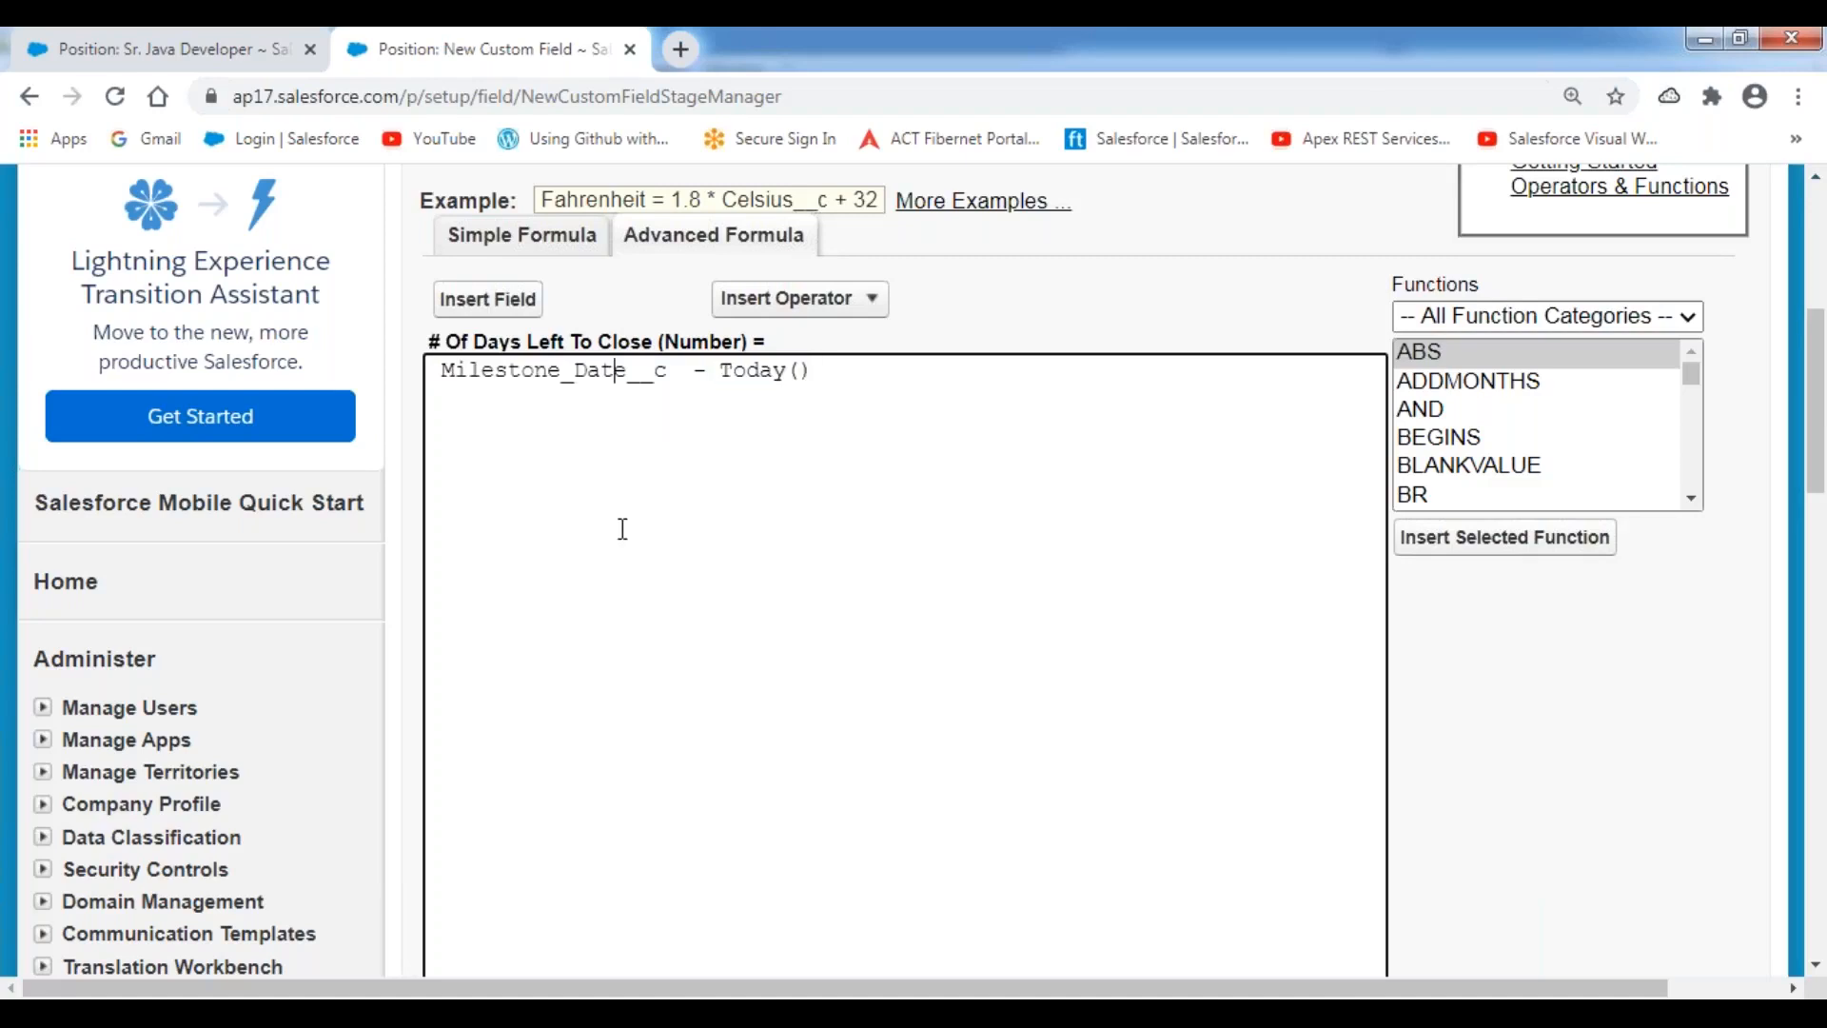
{"action": "scroll", "coordinate": [623, 529], "scroll_direction": "down", "scroll_amount": 5}
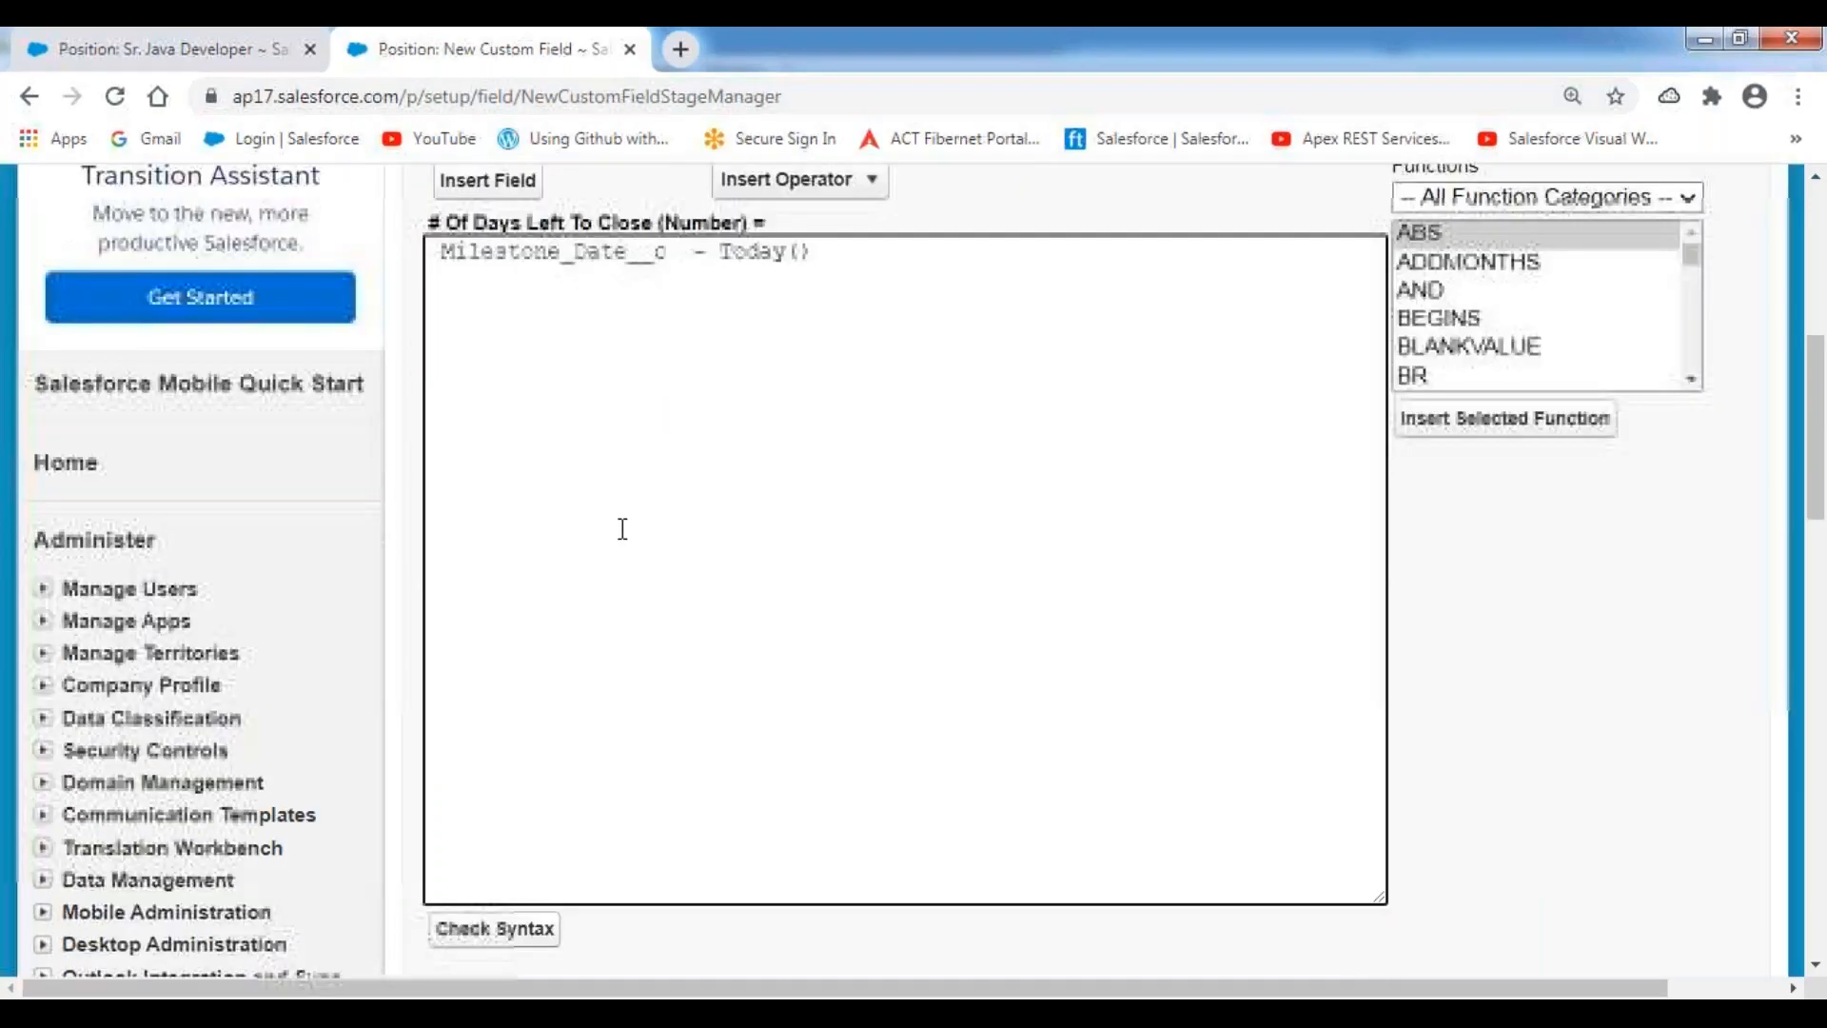
{"action": "left_click", "coordinate": [543, 524]}
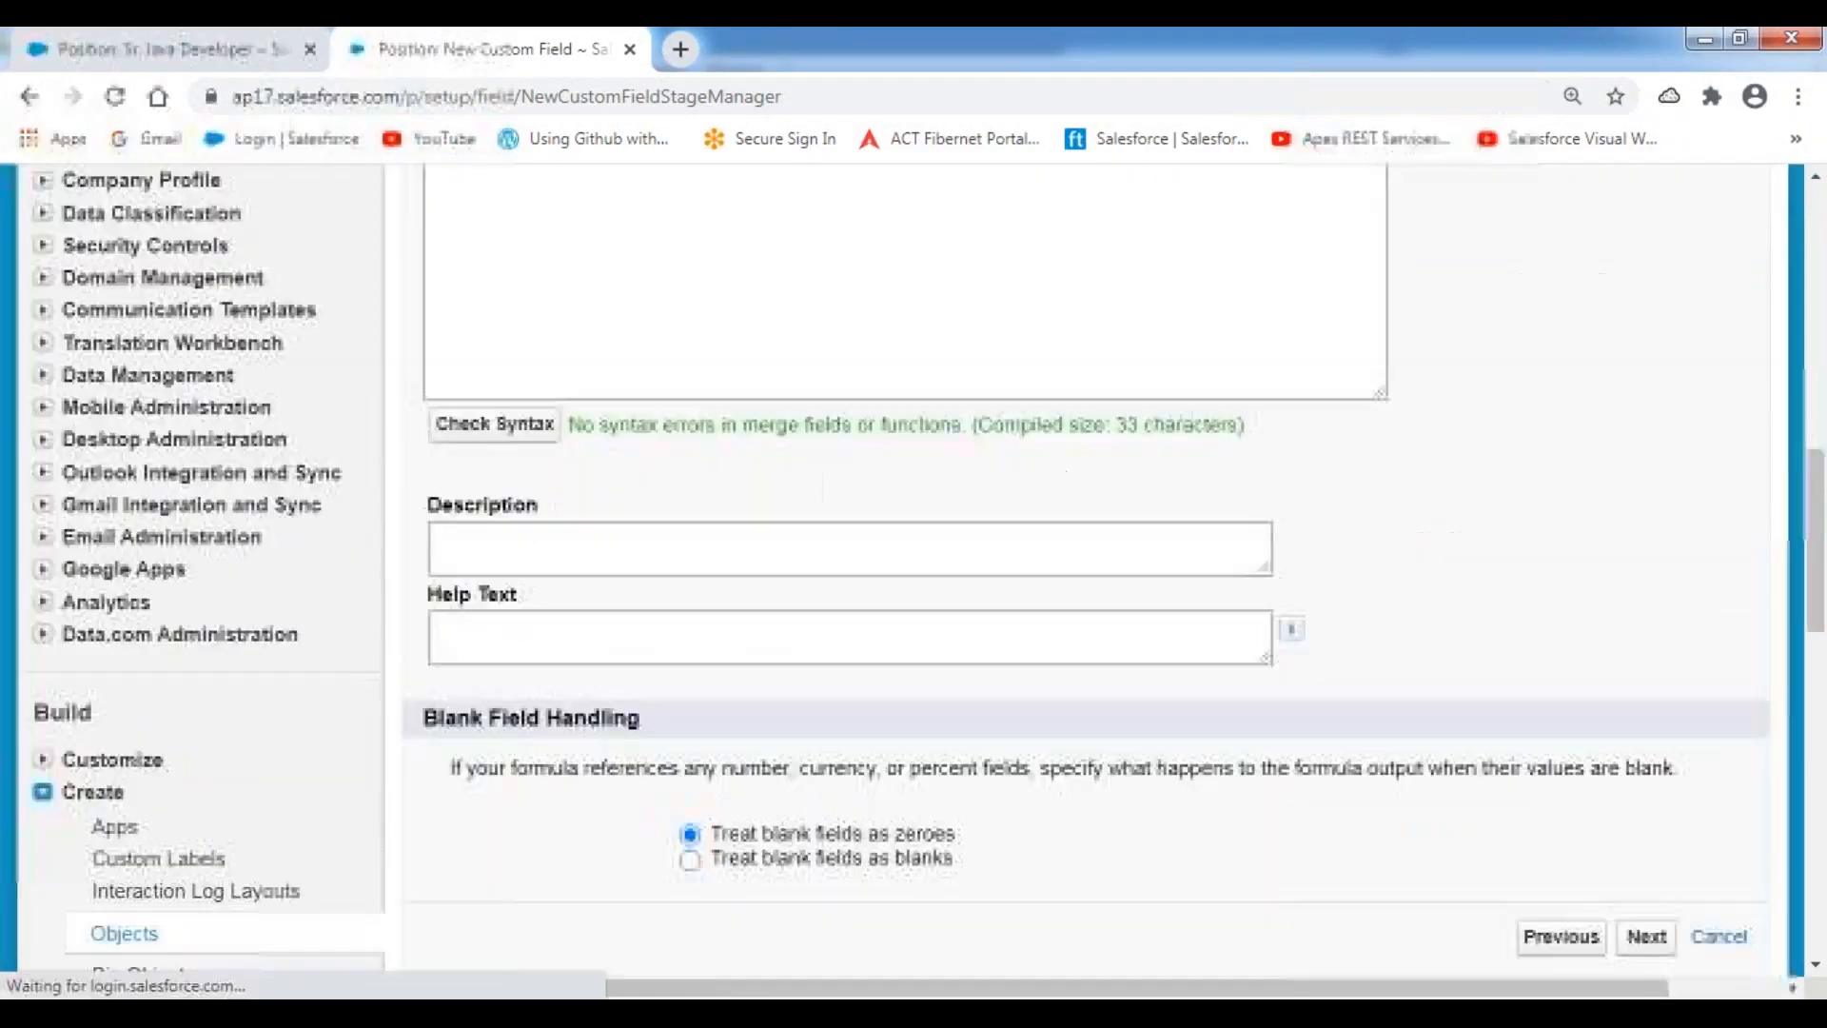
{"action": "left_click_drag", "start_coordinate": [569, 424], "coordinate": [992, 424]}
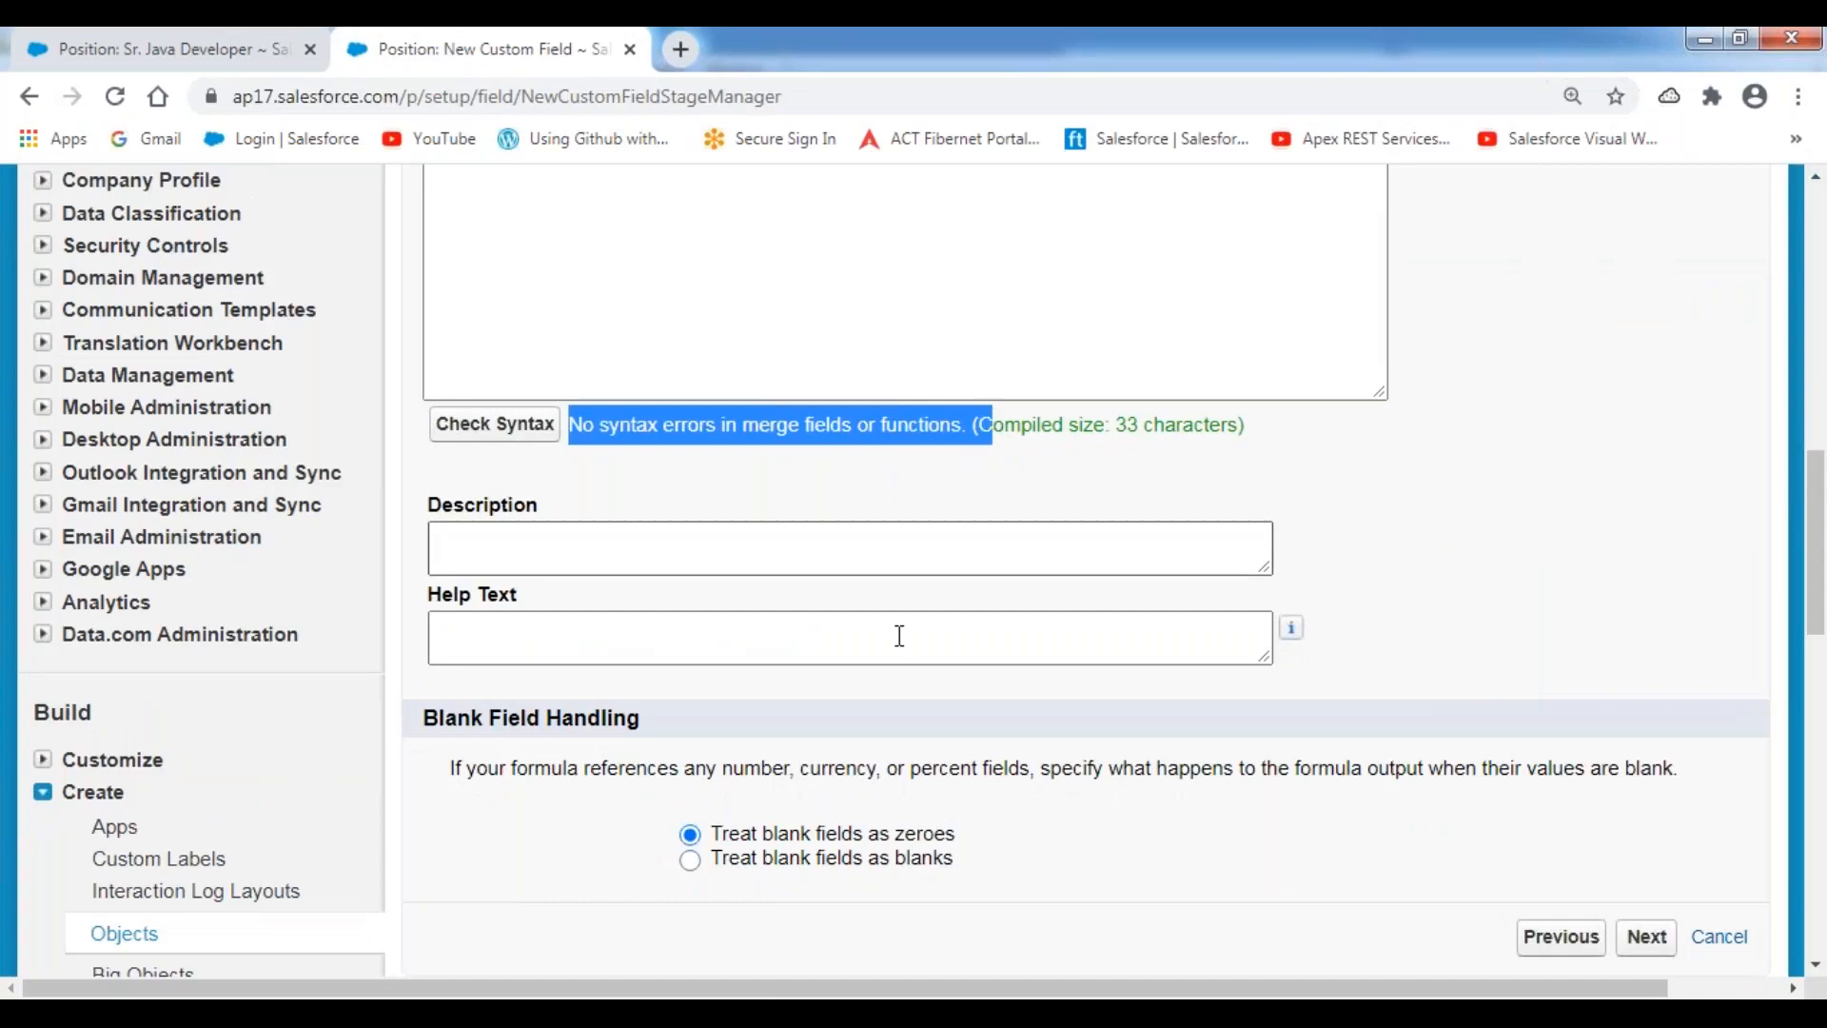
{"action": "scroll", "coordinate": [1222, 672], "scroll_direction": "down", "scroll_amount": 4}
{"action": "left_click", "coordinate": [1645, 537]}
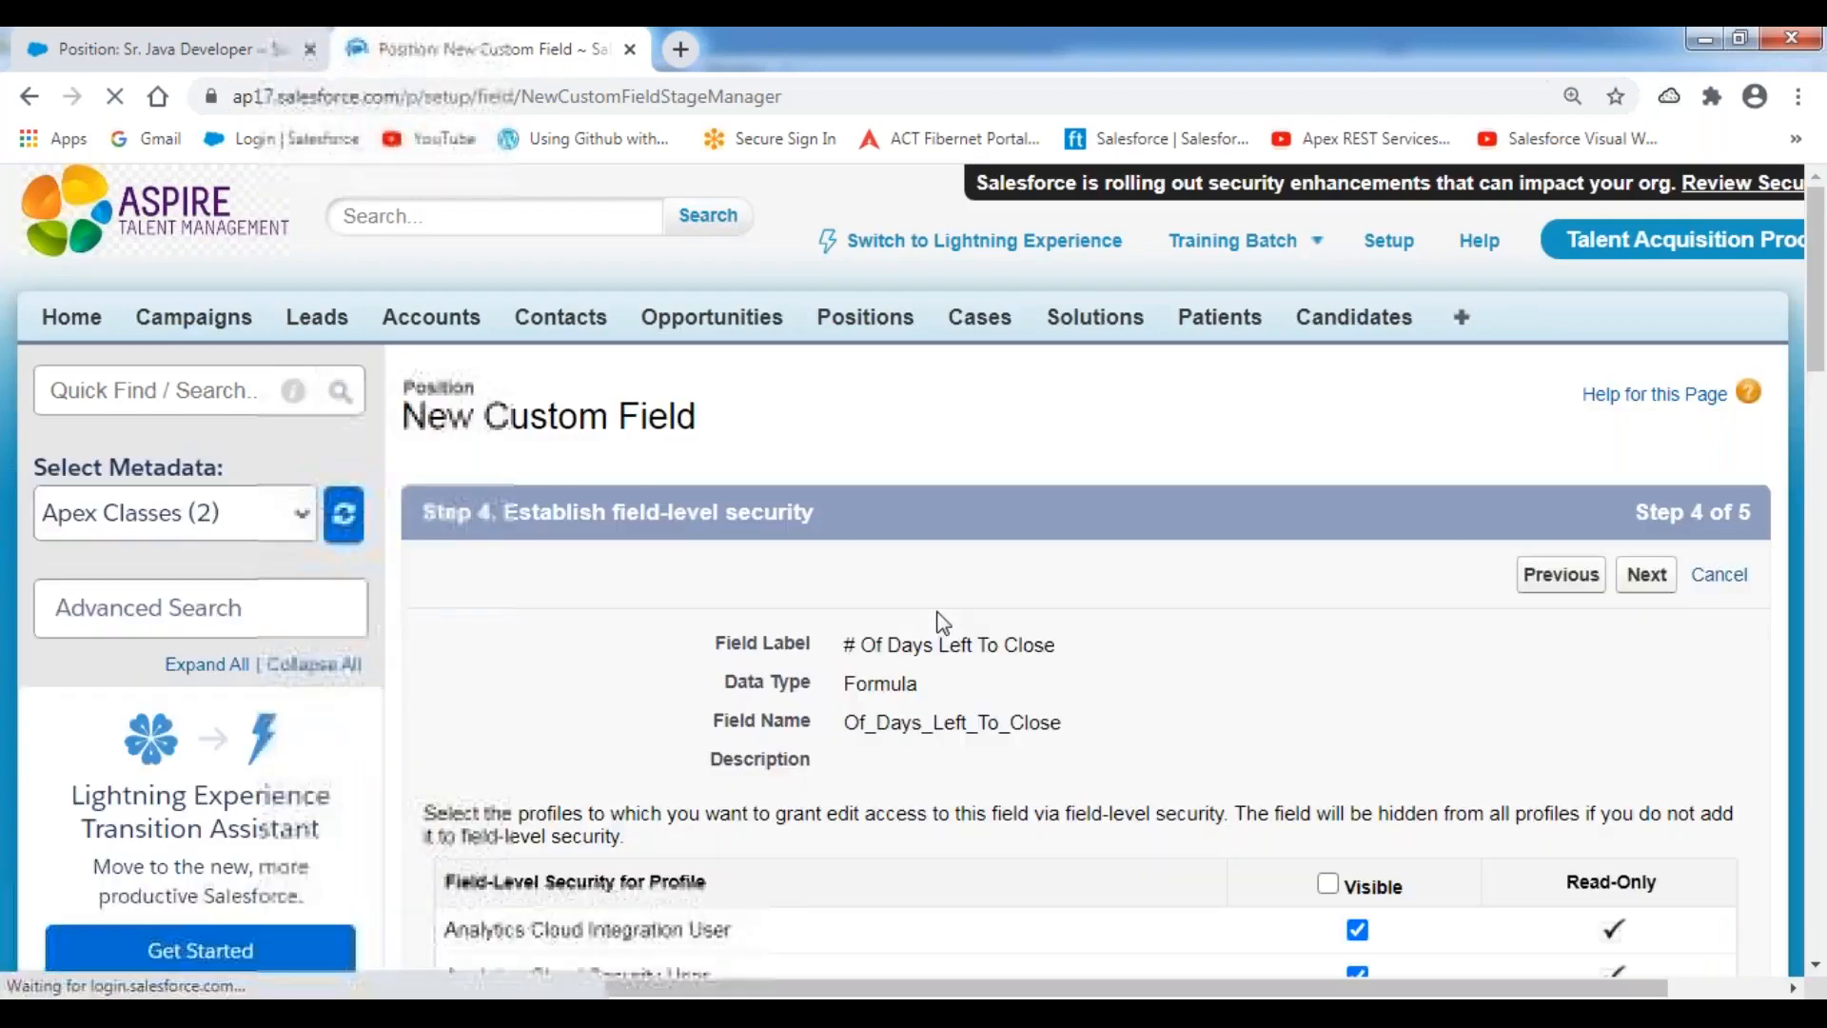
Step: Make the new field visible to all profiles and save it with the Position Layout included
{"action": "scroll", "coordinate": [942, 623], "scroll_direction": "down", "scroll_amount": 5}
{"action": "left_click", "coordinate": [1327, 351]}
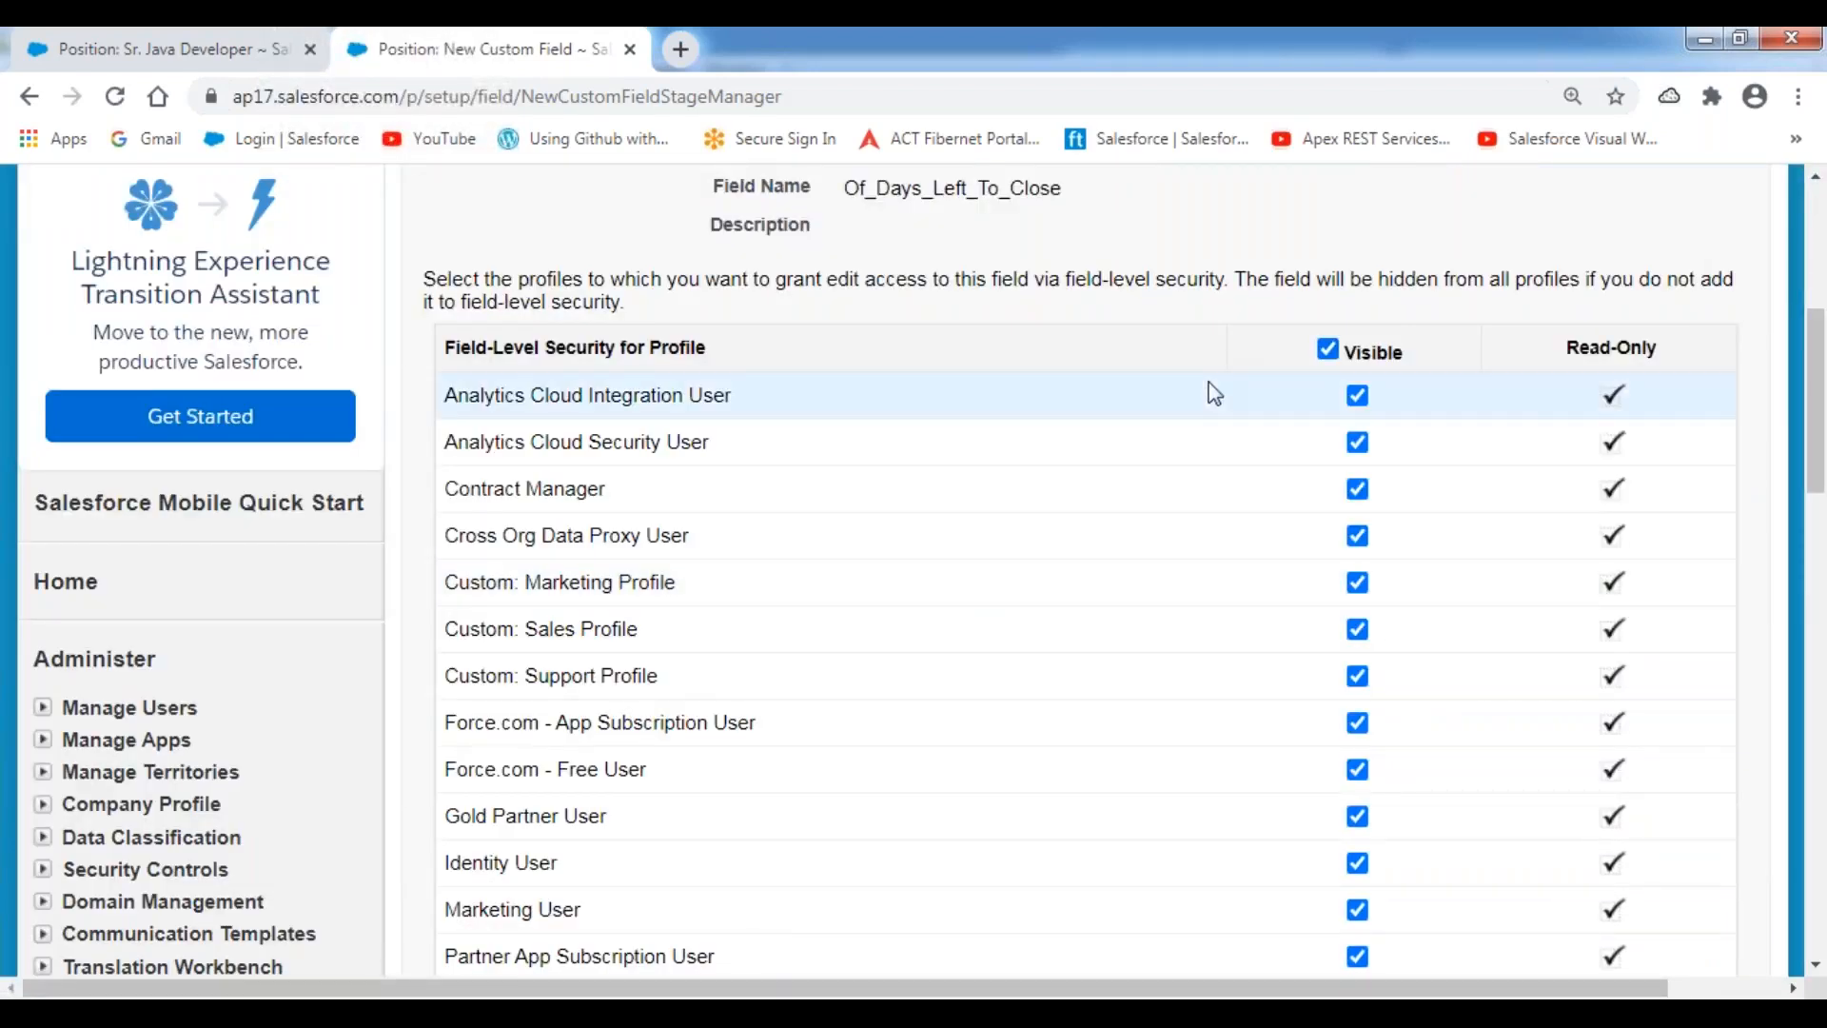
{"action": "scroll", "coordinate": [1208, 391], "scroll_direction": "up", "scroll_amount": 4}
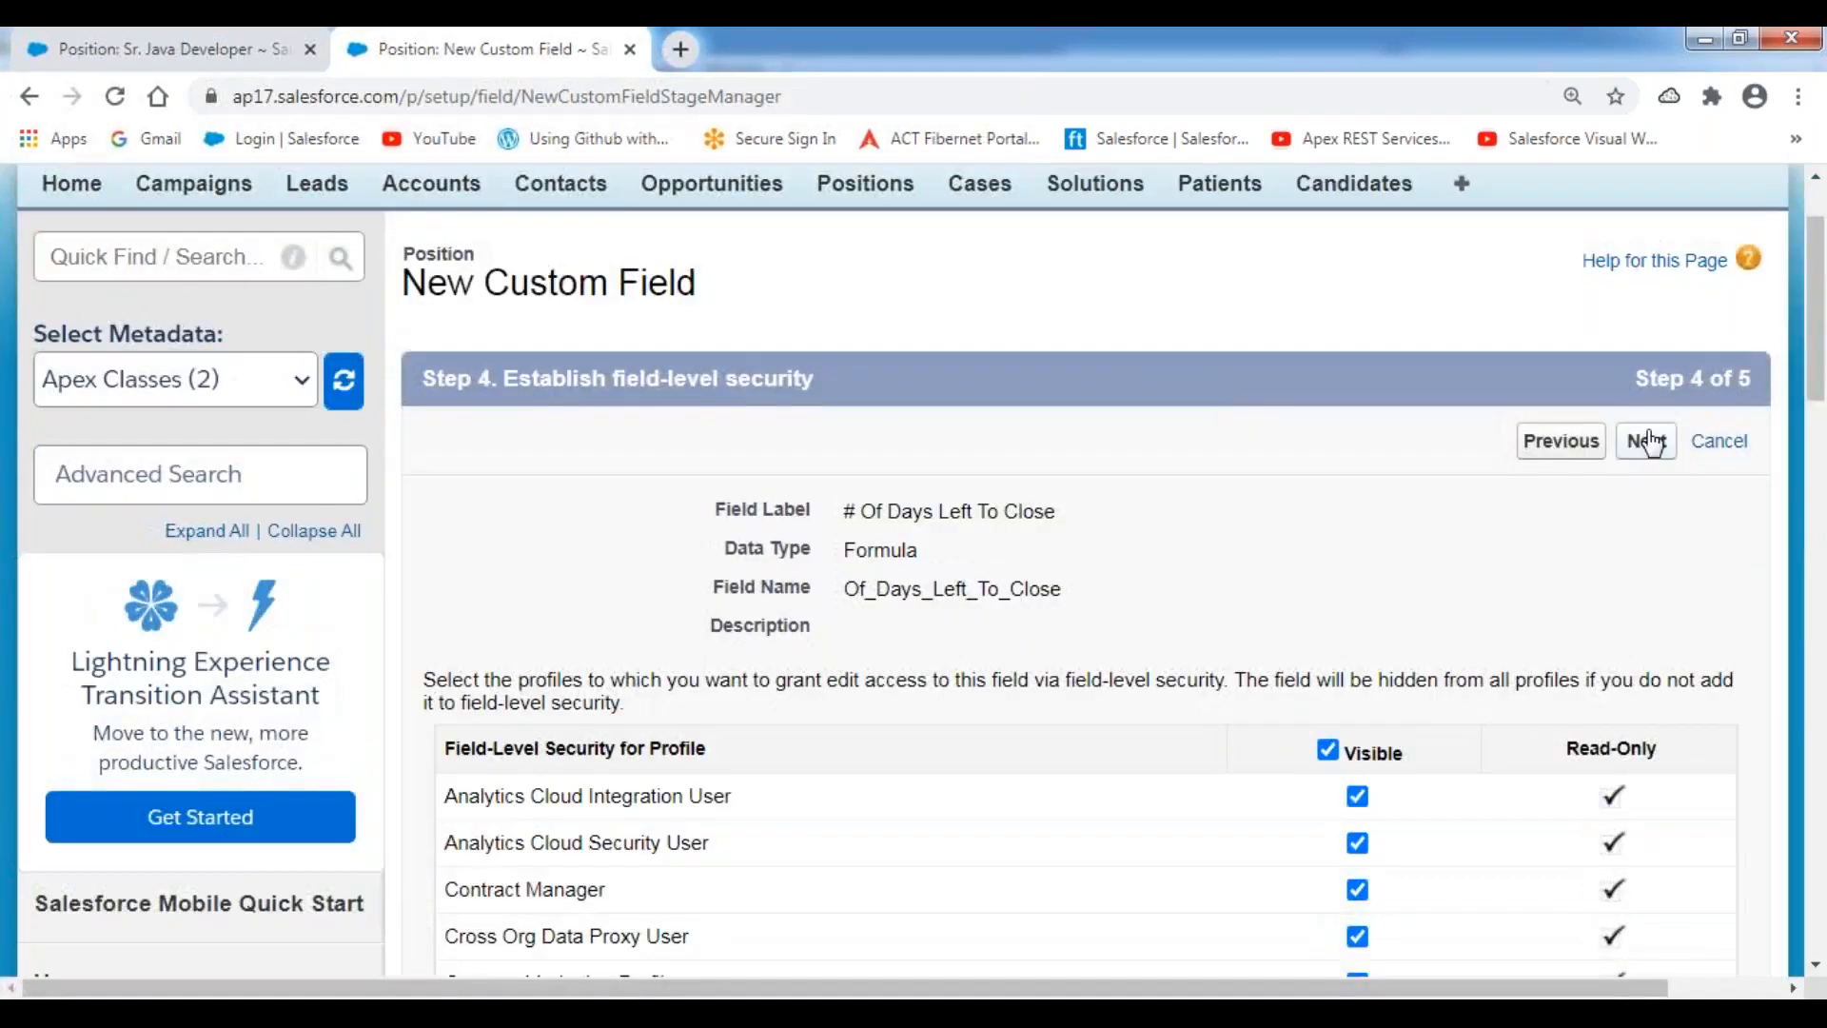
{"action": "left_click", "coordinate": [1650, 442]}
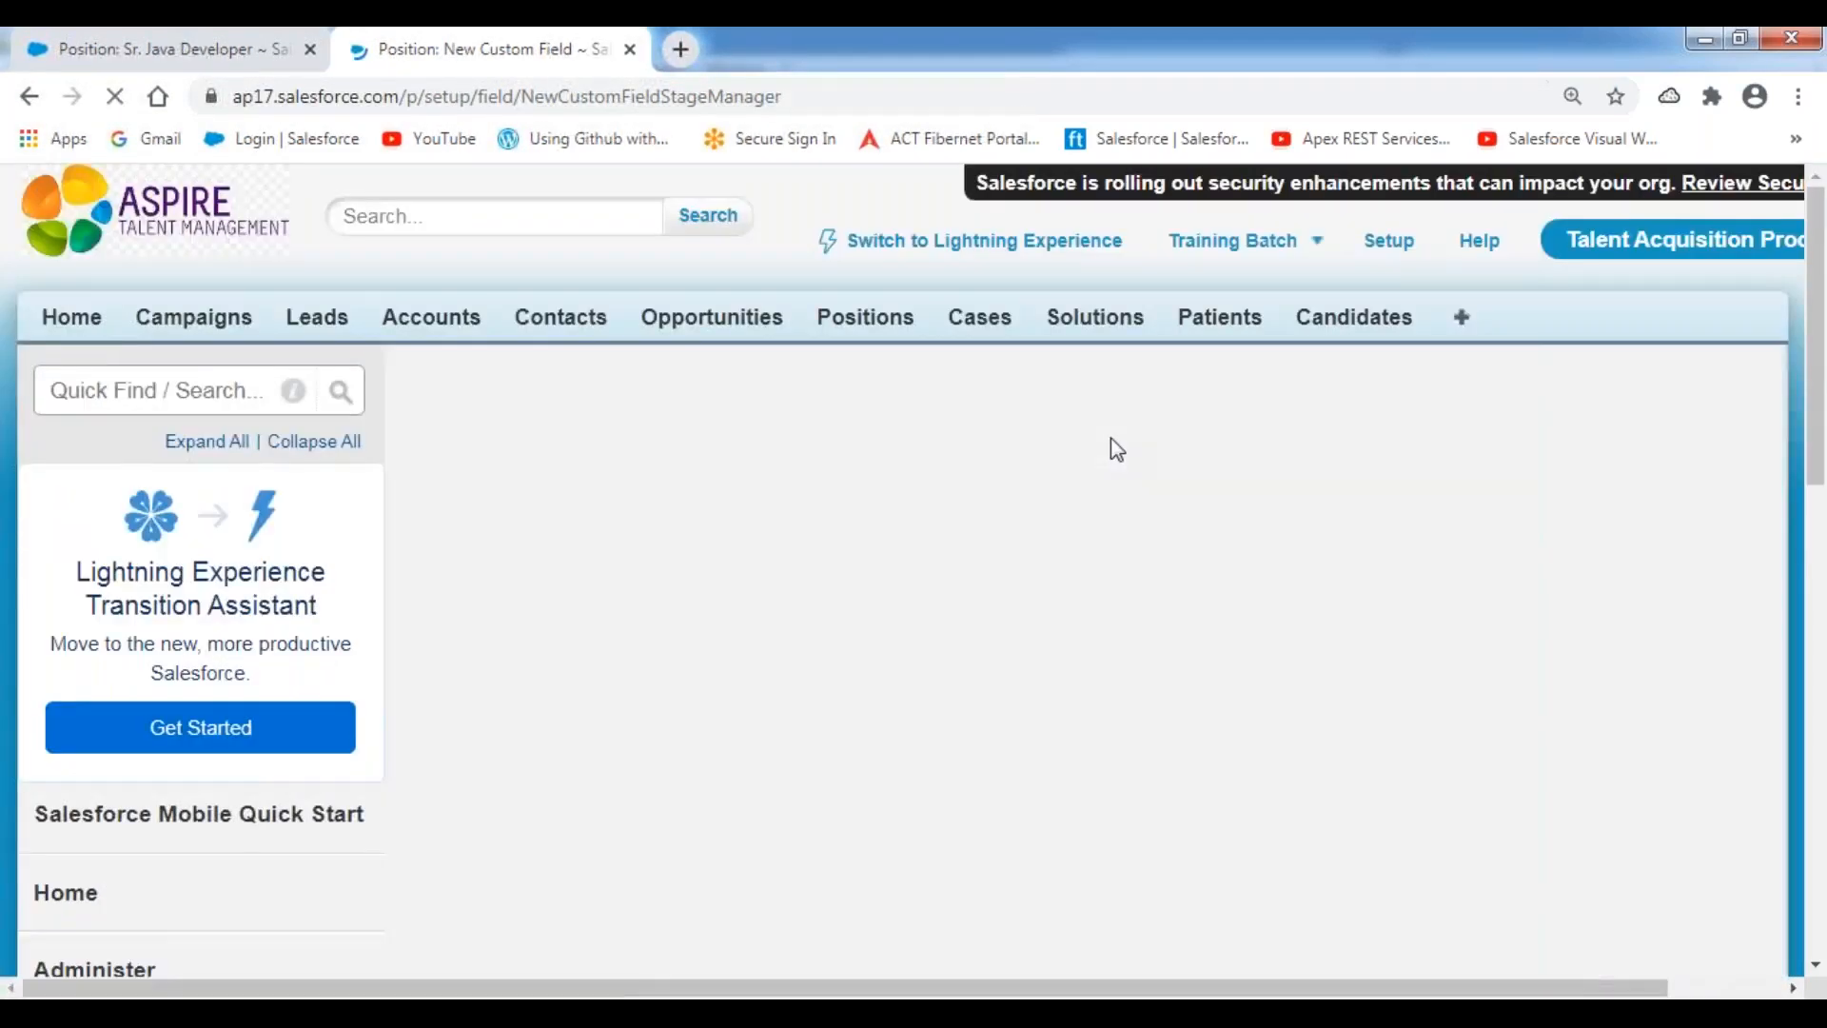
{"action": "scroll", "coordinate": [1111, 438], "scroll_direction": "down", "scroll_amount": 3}
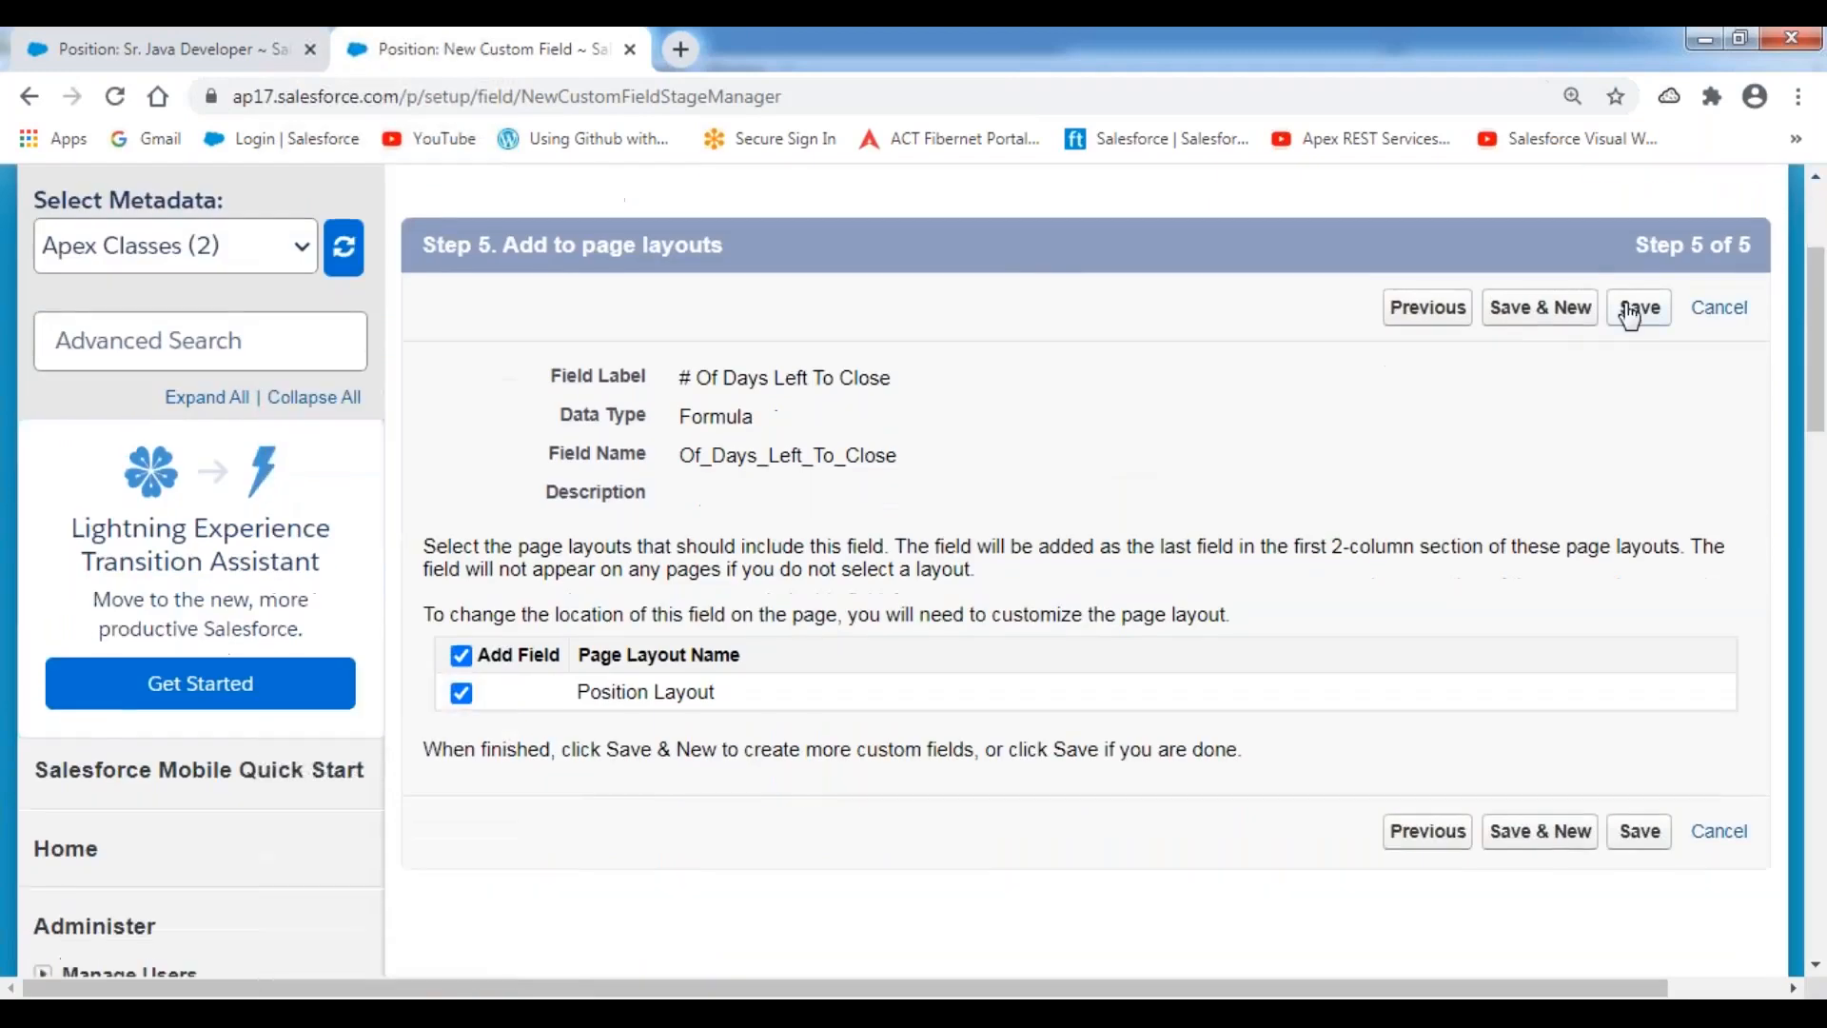
{"action": "left_click", "coordinate": [1636, 305]}
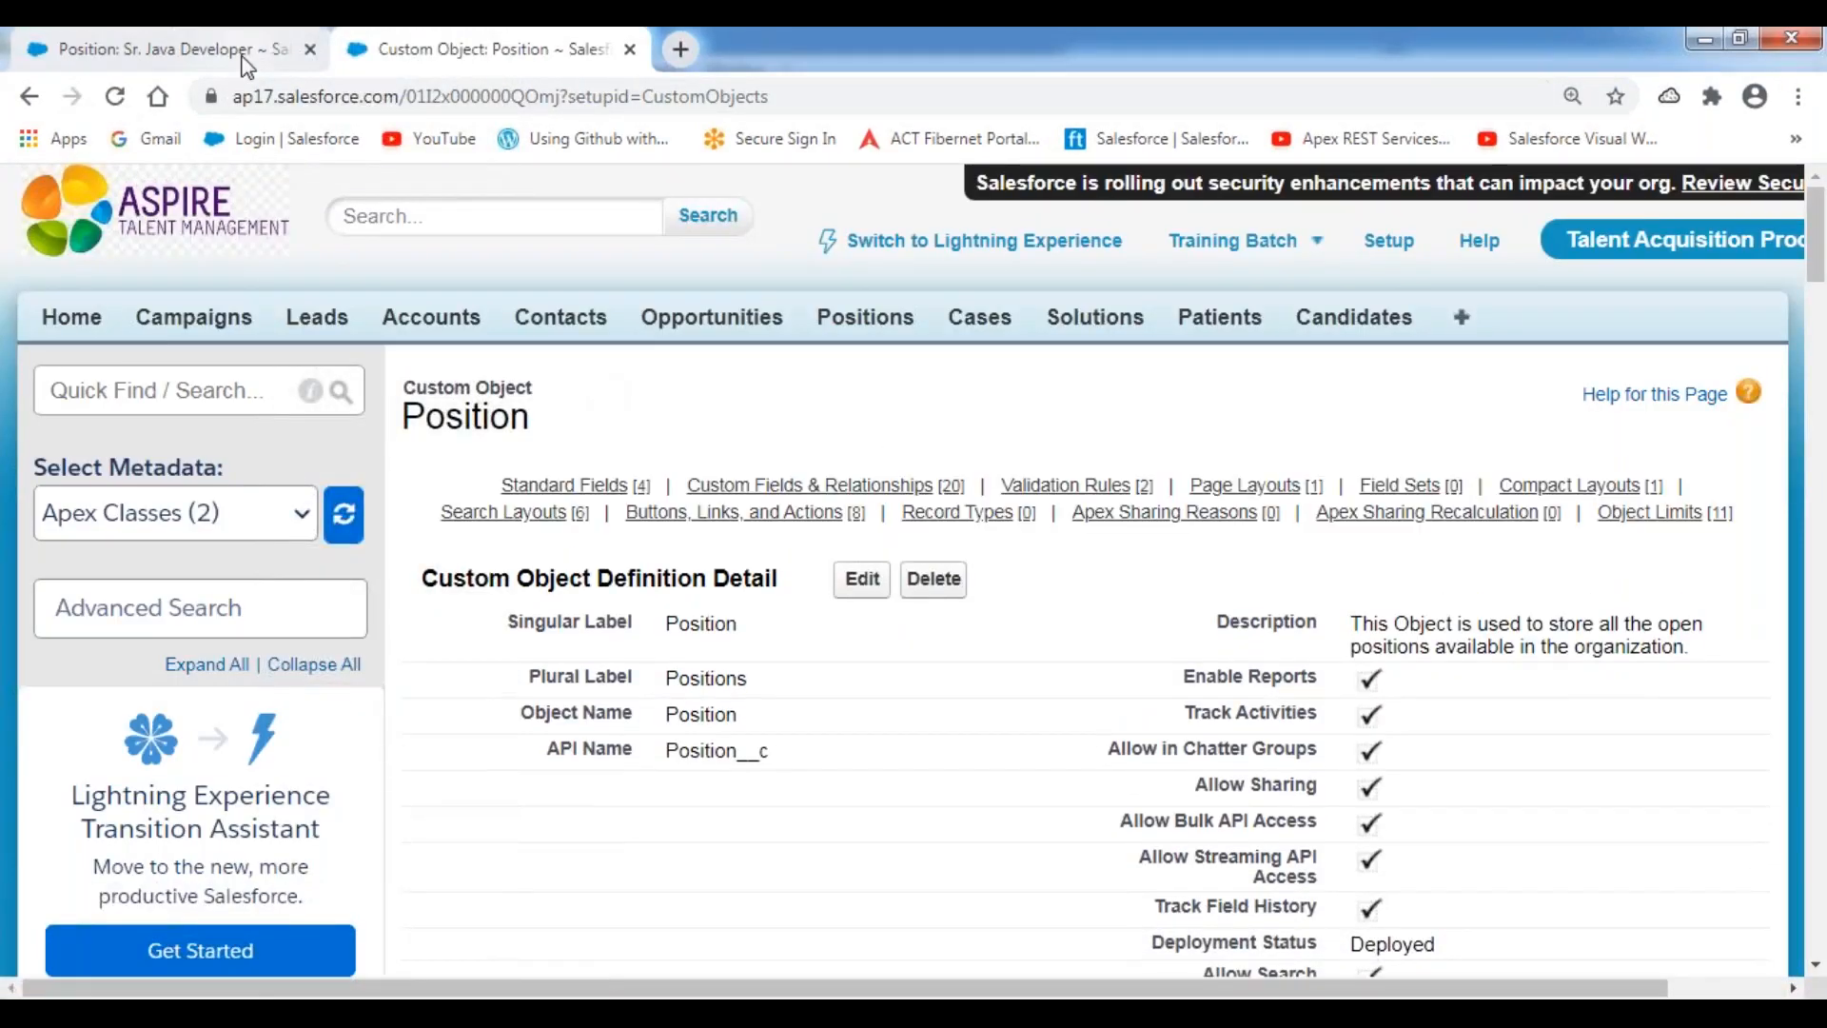
Step: Reload the Sr. Java Developer position record and examine its # Of Days Left To Close value
{"action": "left_click", "coordinate": [245, 61]}
{"action": "left_click", "coordinate": [116, 97]}
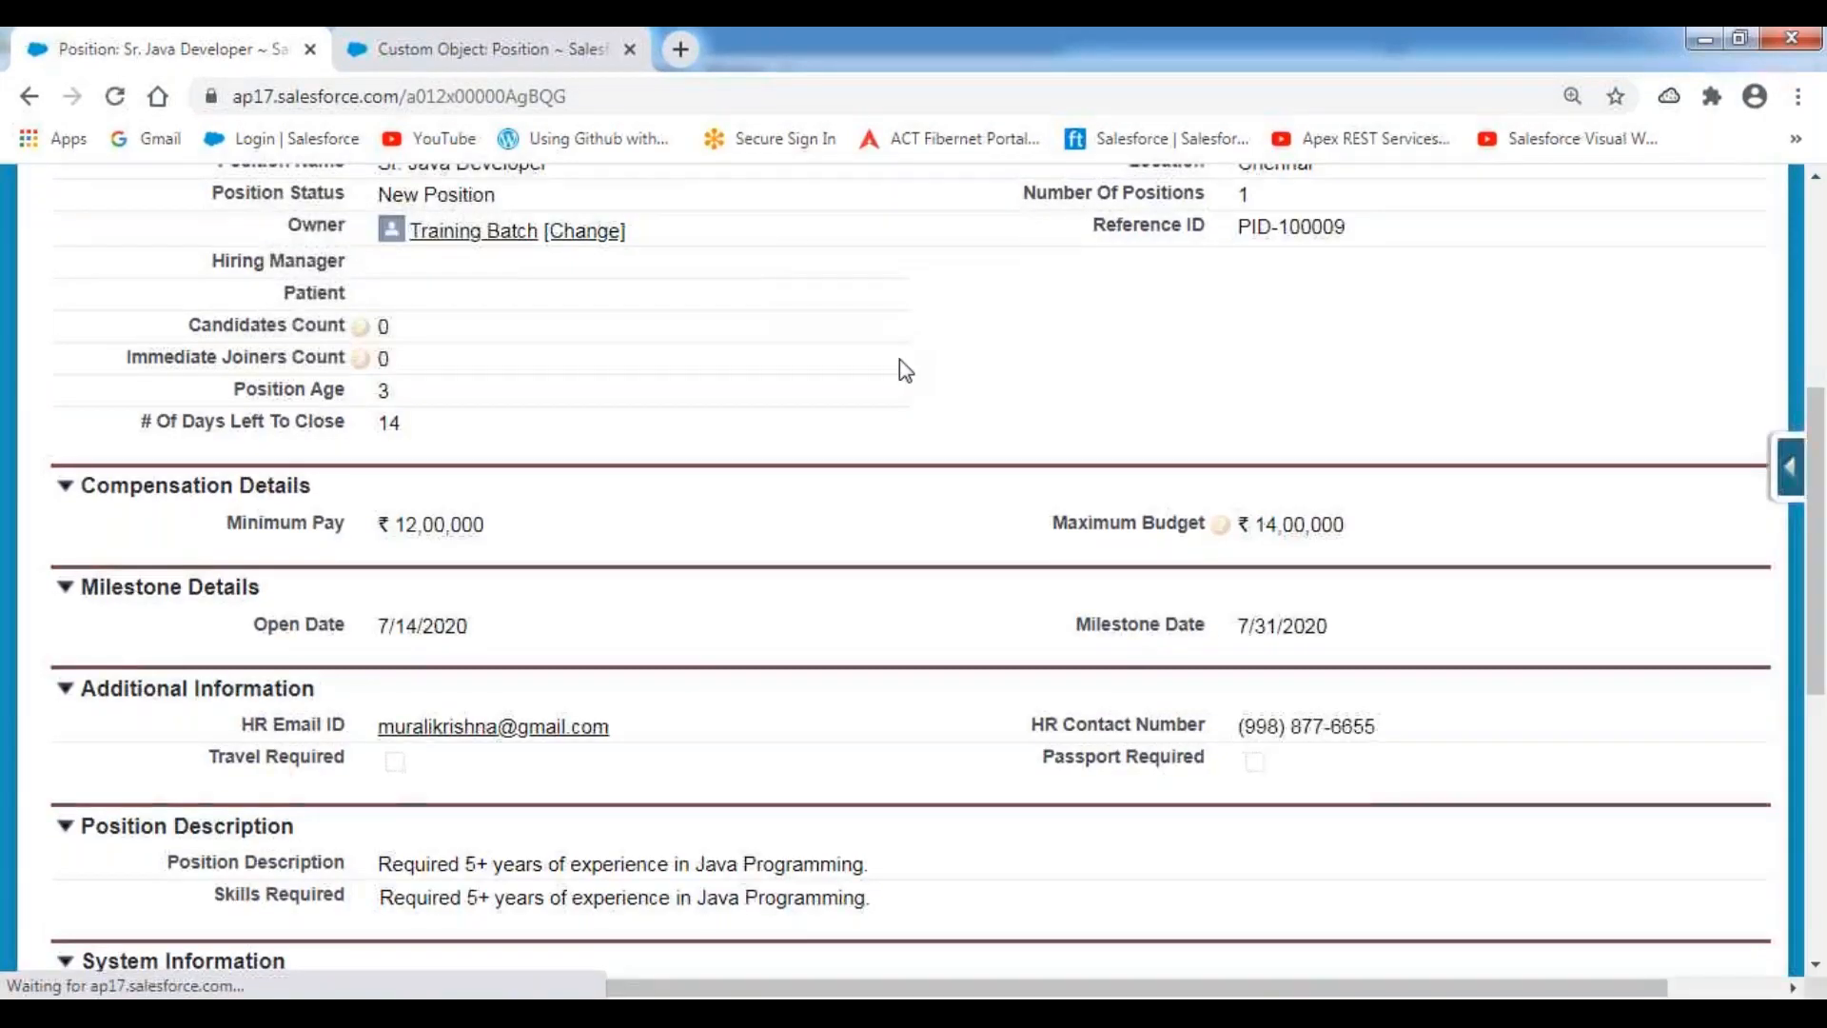
{"action": "scroll", "coordinate": [929, 396], "scroll_direction": "up", "scroll_amount": 1}
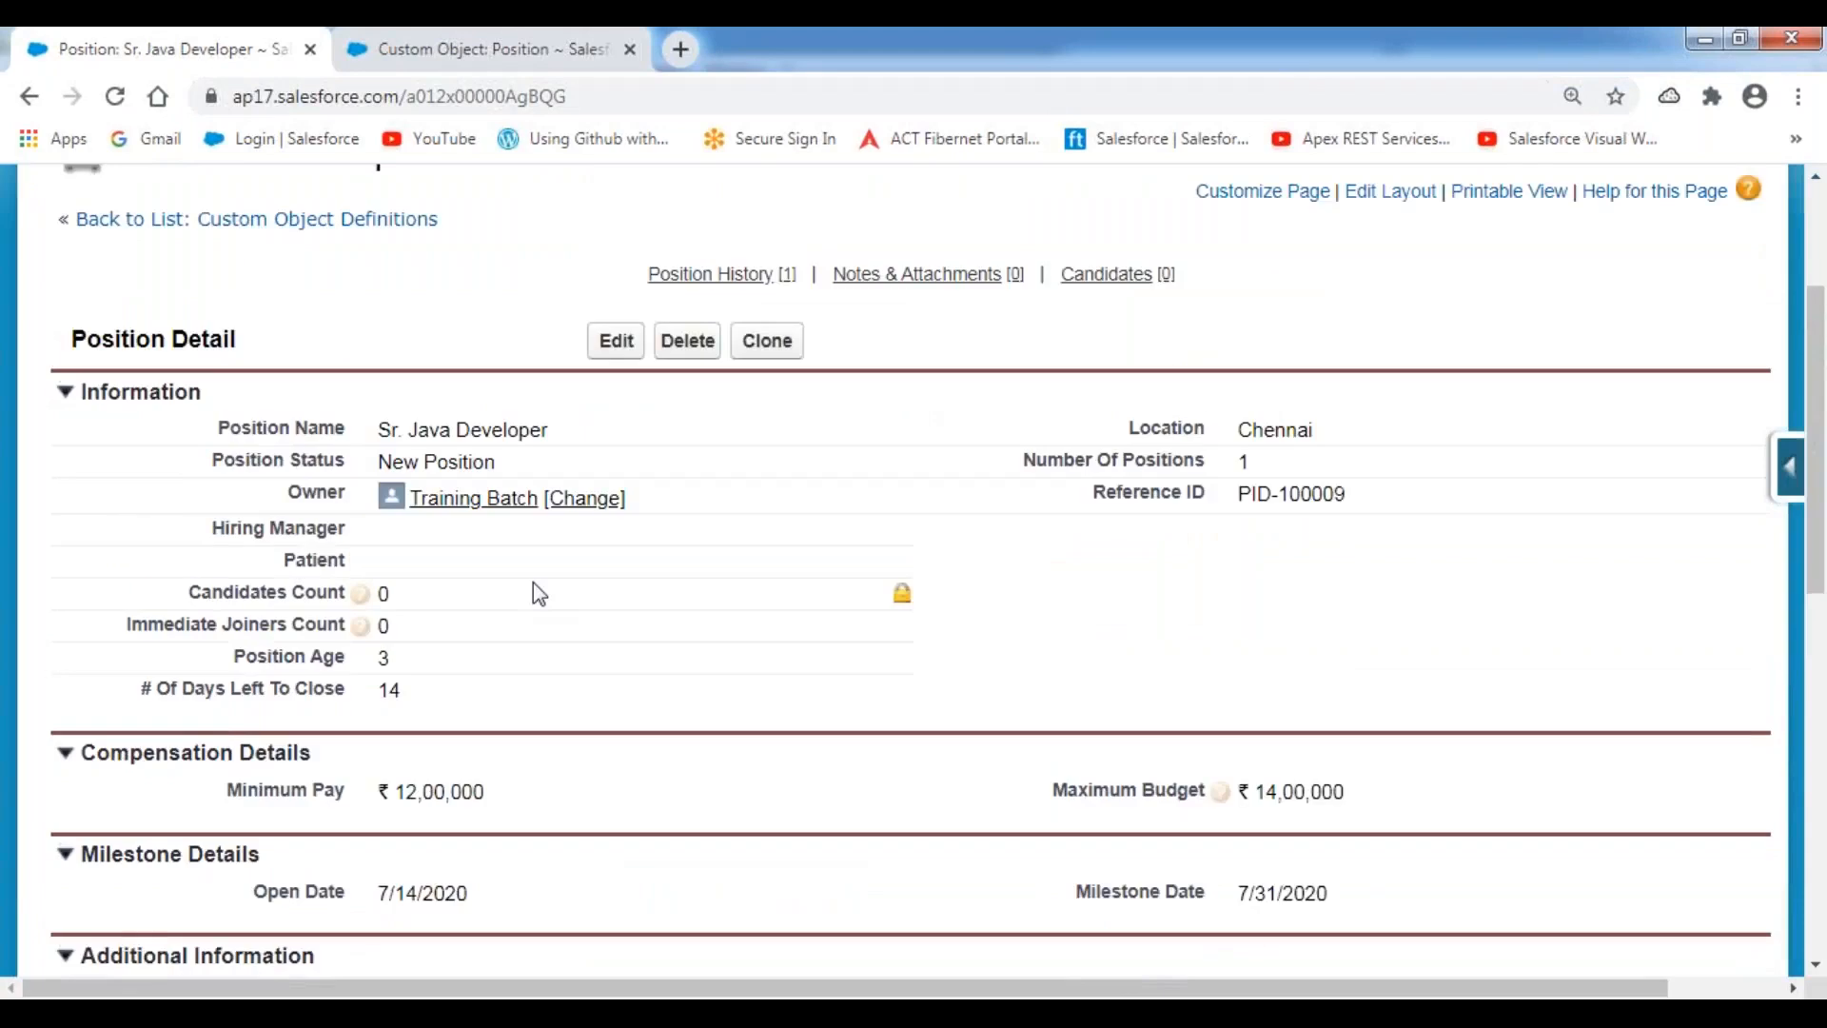
{"action": "scroll", "coordinate": [533, 583], "scroll_direction": "down", "scroll_amount": 1}
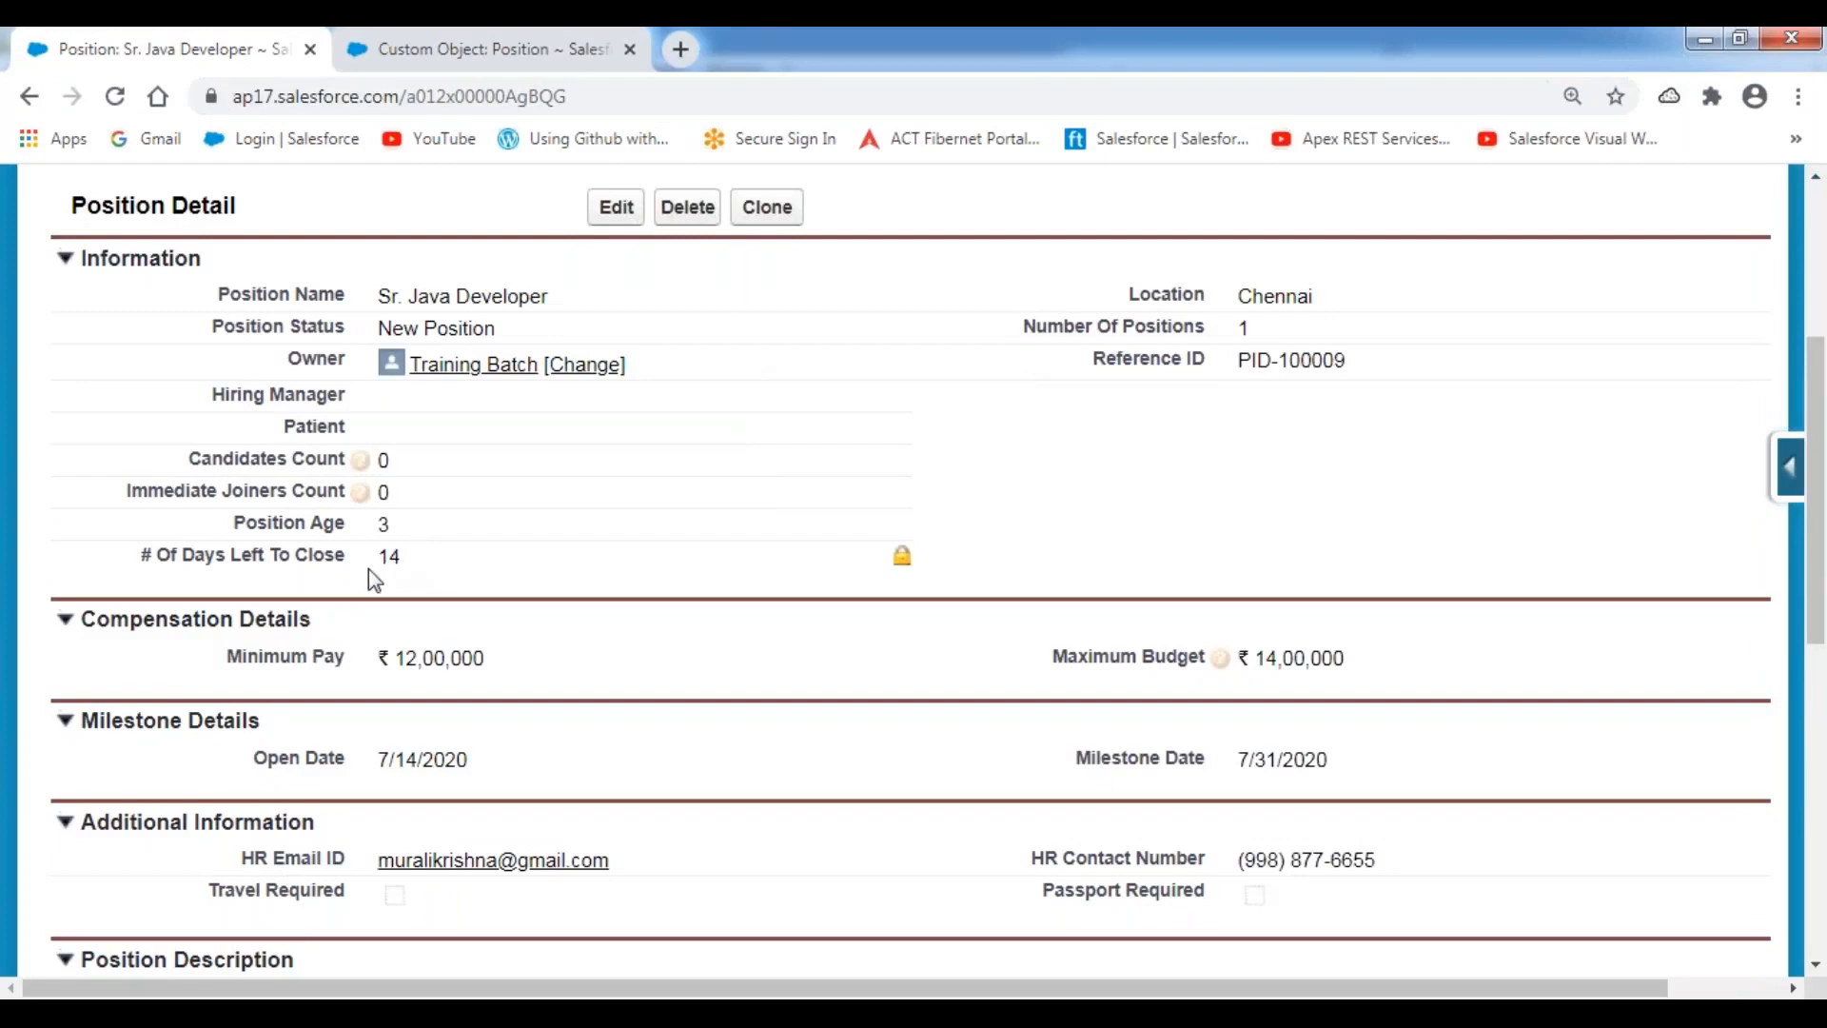
{"action": "left_click_drag", "start_coordinate": [378, 560], "coordinate": [414, 559]}
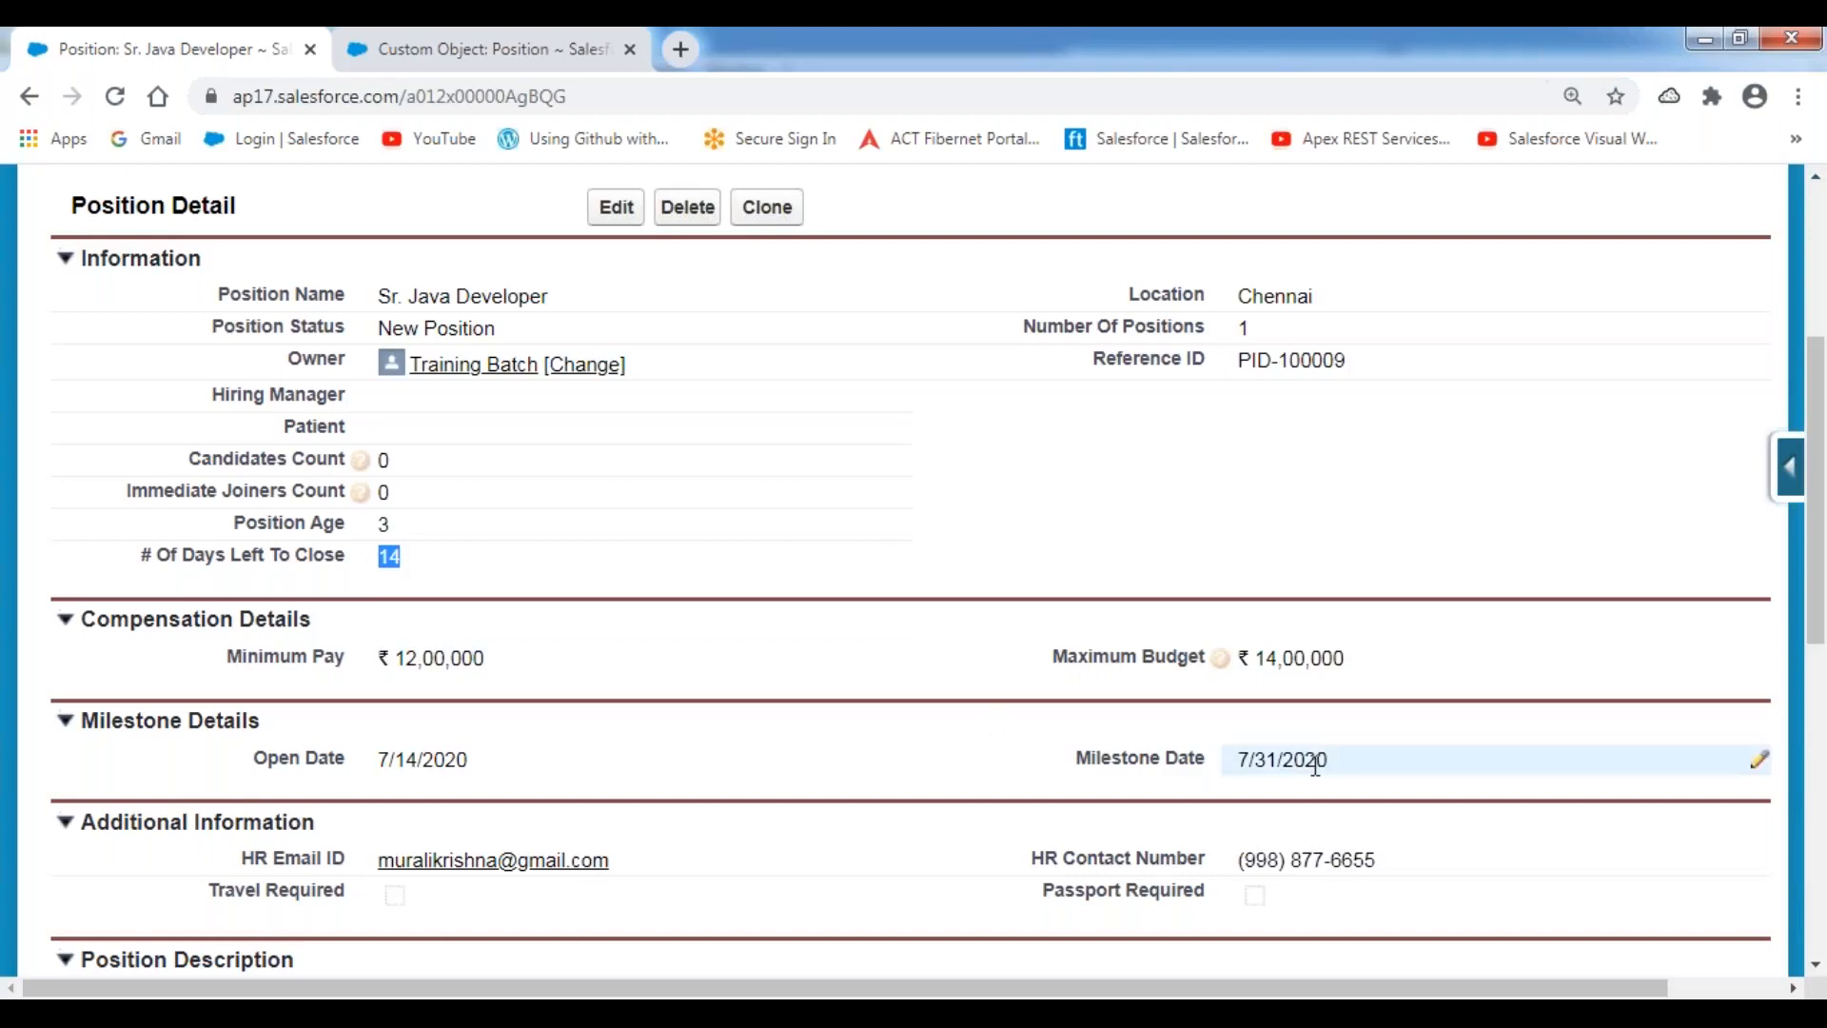
Step: Set the Sr. Java Developer position's Milestone Date to 8/12/2020 and save the record
{"action": "scroll", "coordinate": [1411, 742], "scroll_direction": "down", "scroll_amount": 1}
{"action": "double_click", "coordinate": [1390, 628]}
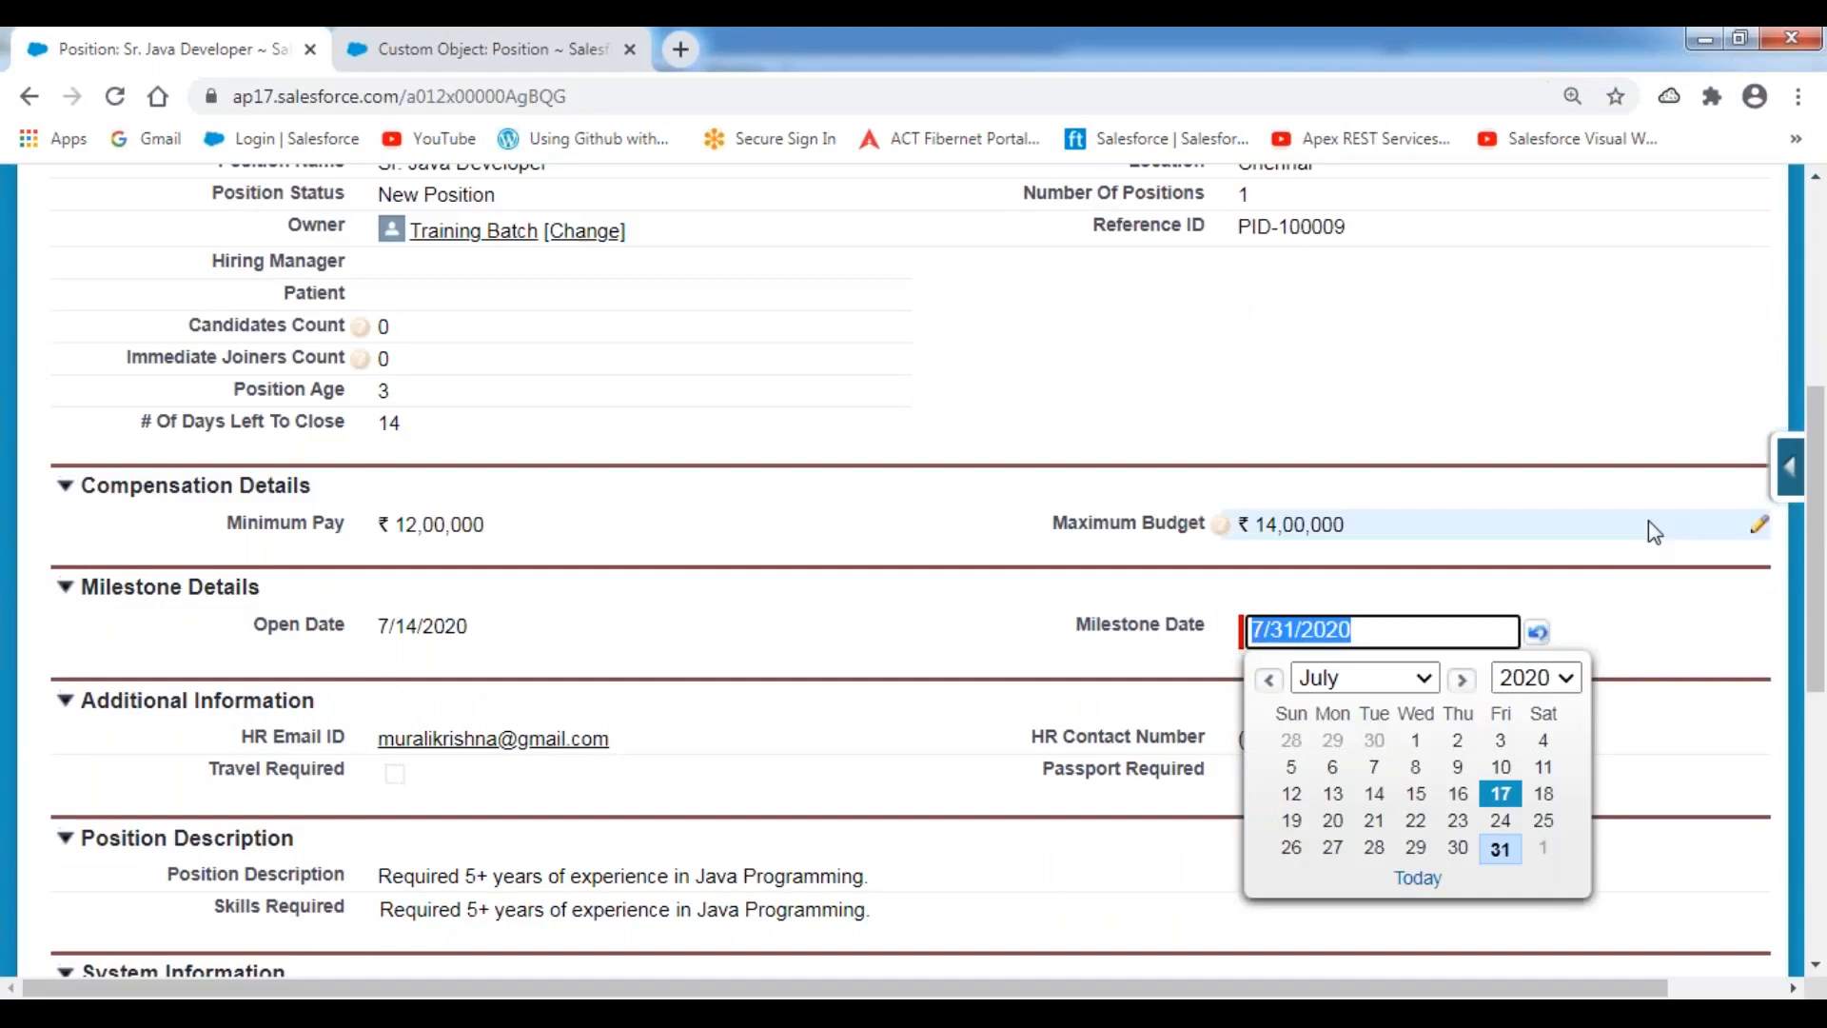
{"action": "scroll", "coordinate": [1648, 521], "scroll_direction": "down", "scroll_amount": 1}
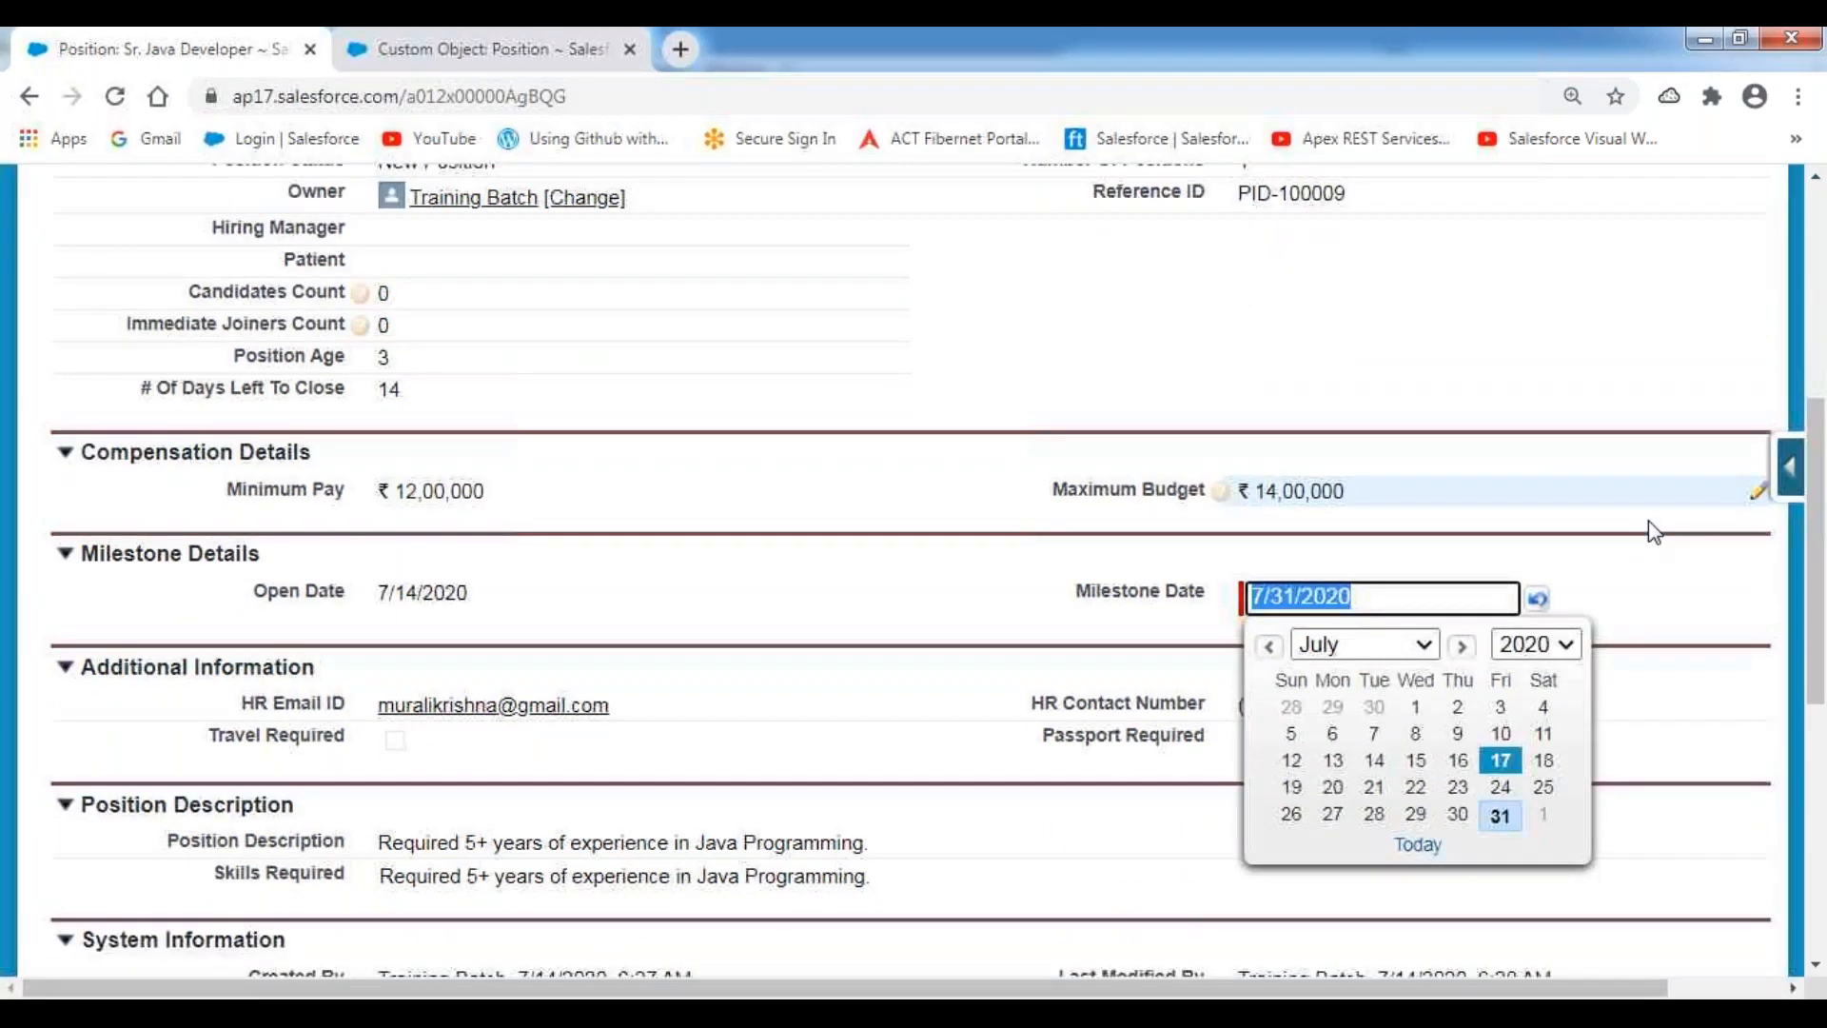
{"action": "scroll", "coordinate": [1653, 530], "scroll_direction": "down", "scroll_amount": 2}
{"action": "left_click", "coordinate": [1461, 412]}
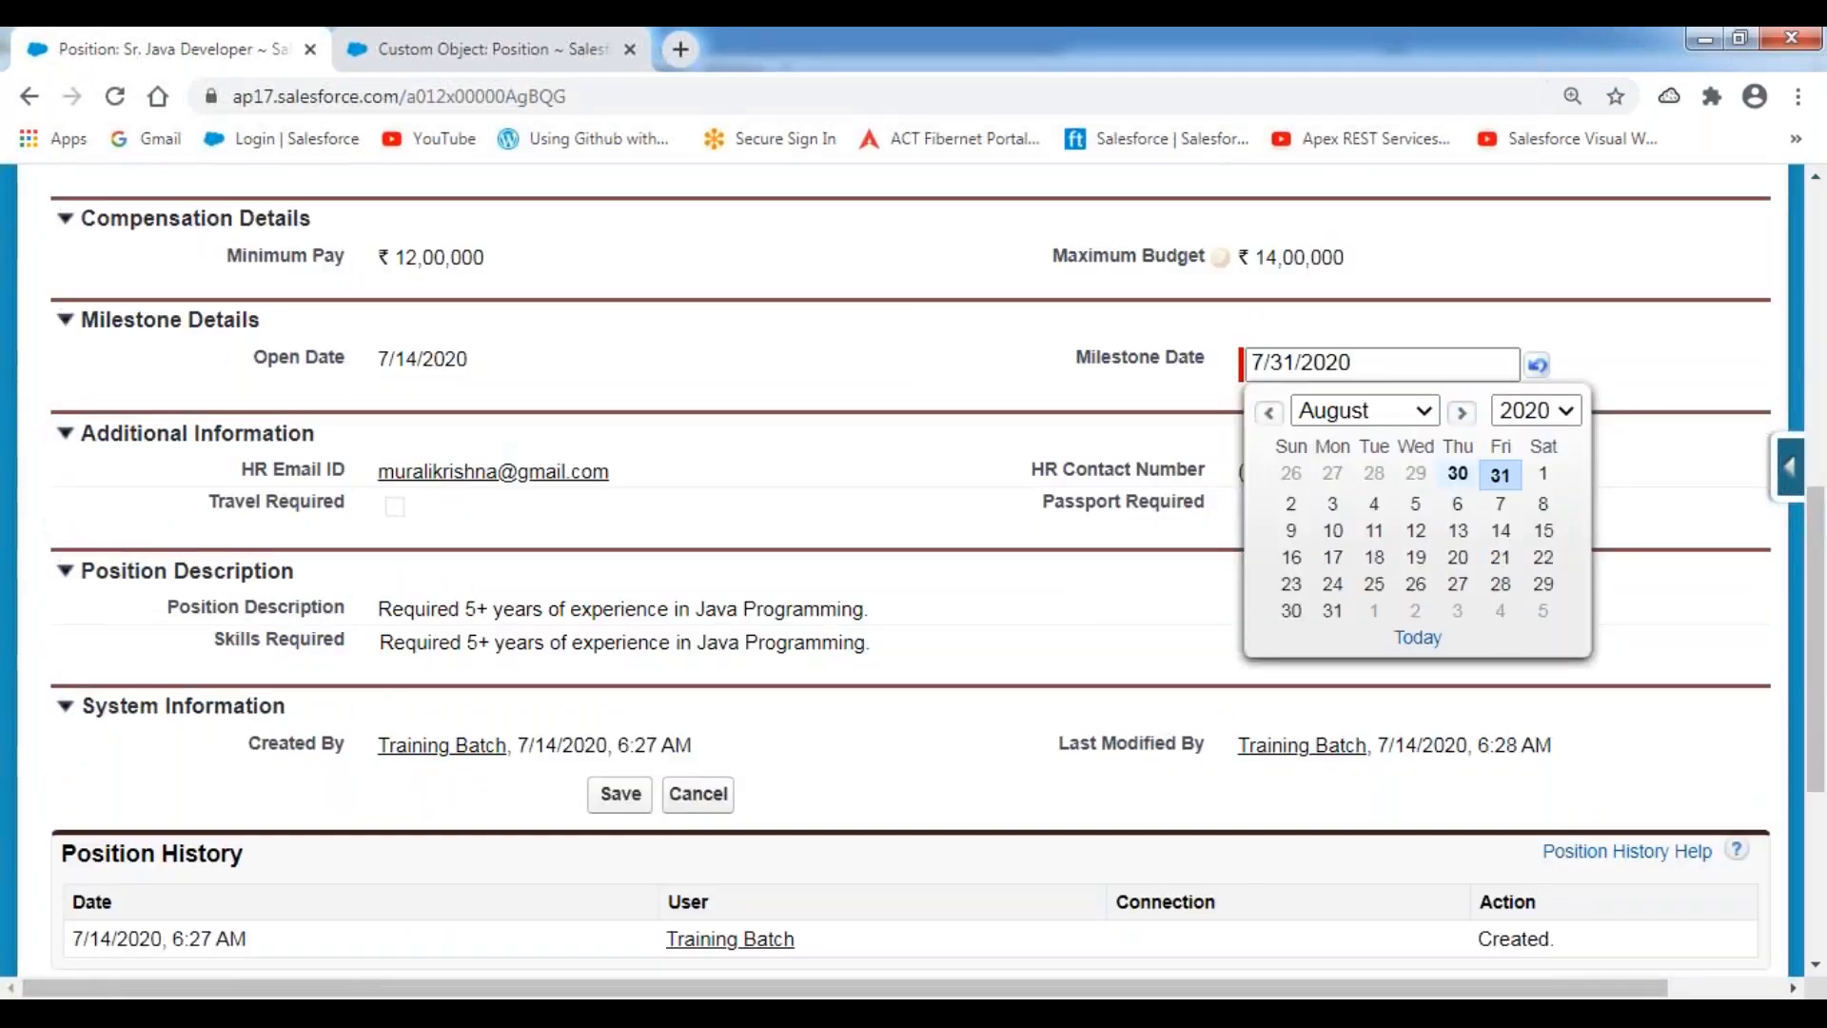
{"action": "left_click", "coordinate": [1417, 533]}
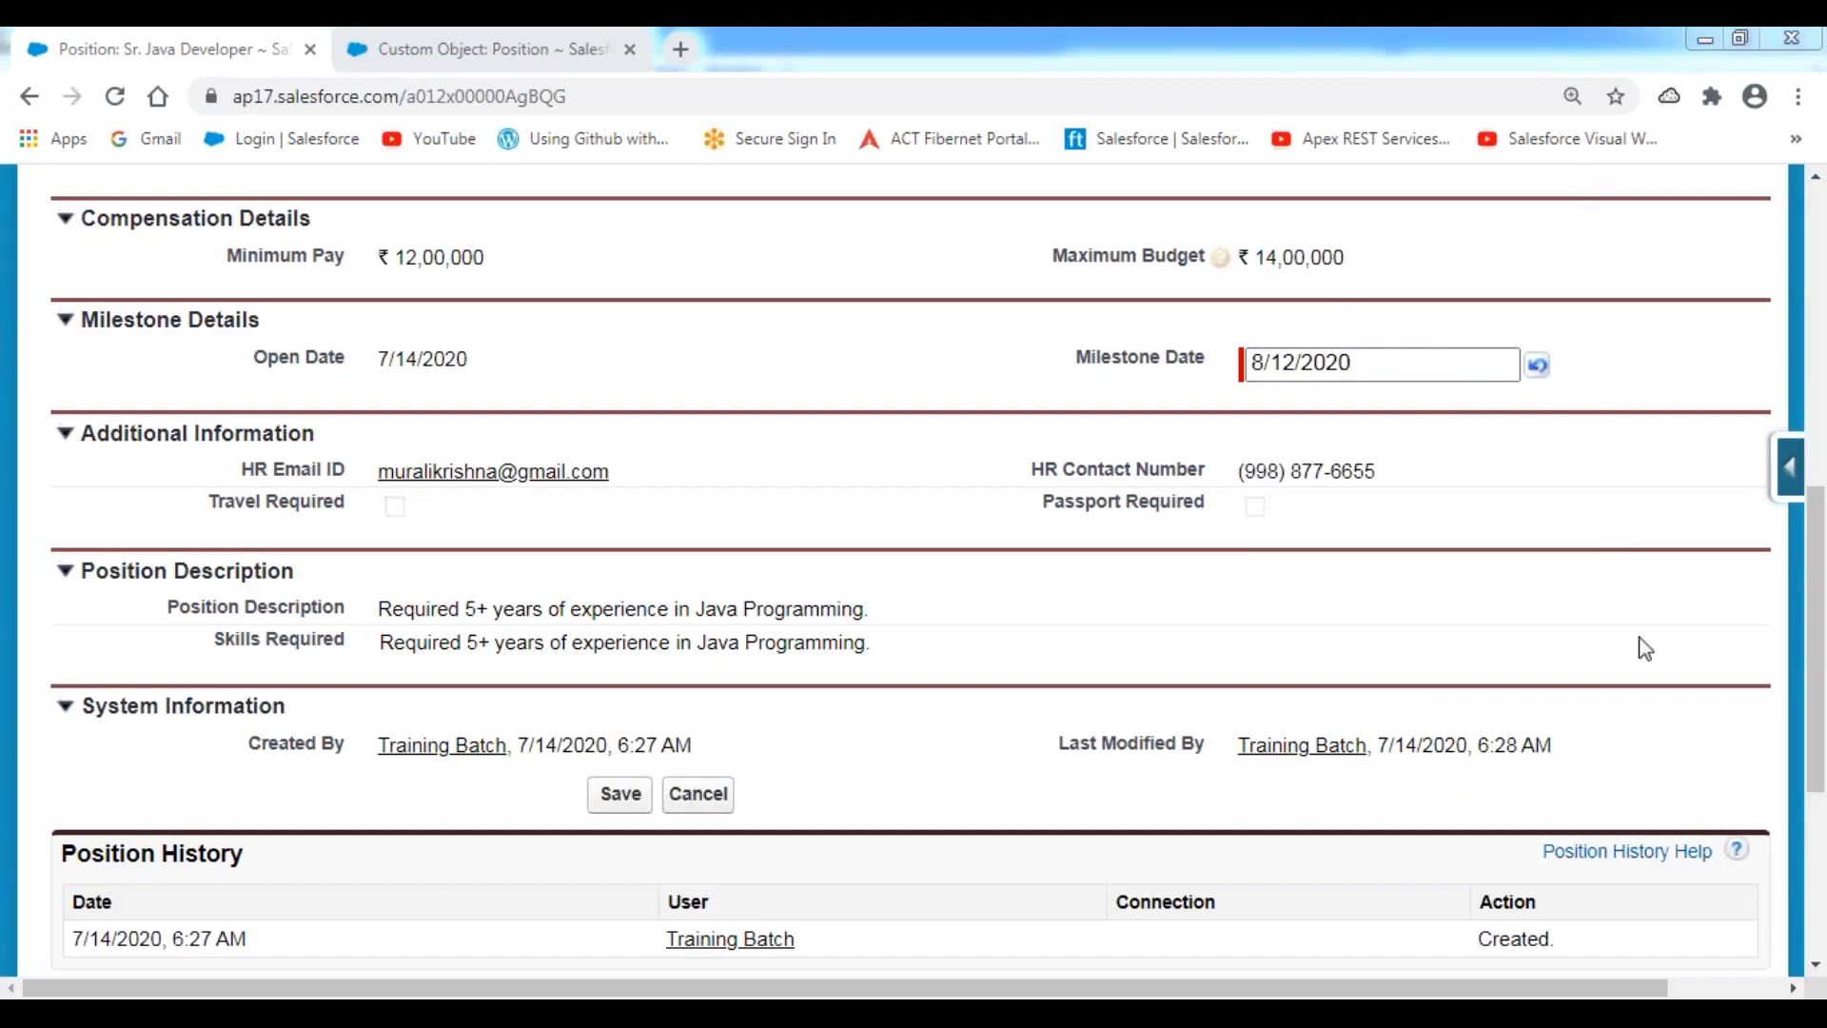
{"action": "left_click", "coordinate": [885, 383]}
{"action": "scroll", "coordinate": [987, 497], "scroll_direction": "up", "scroll_amount": 4}
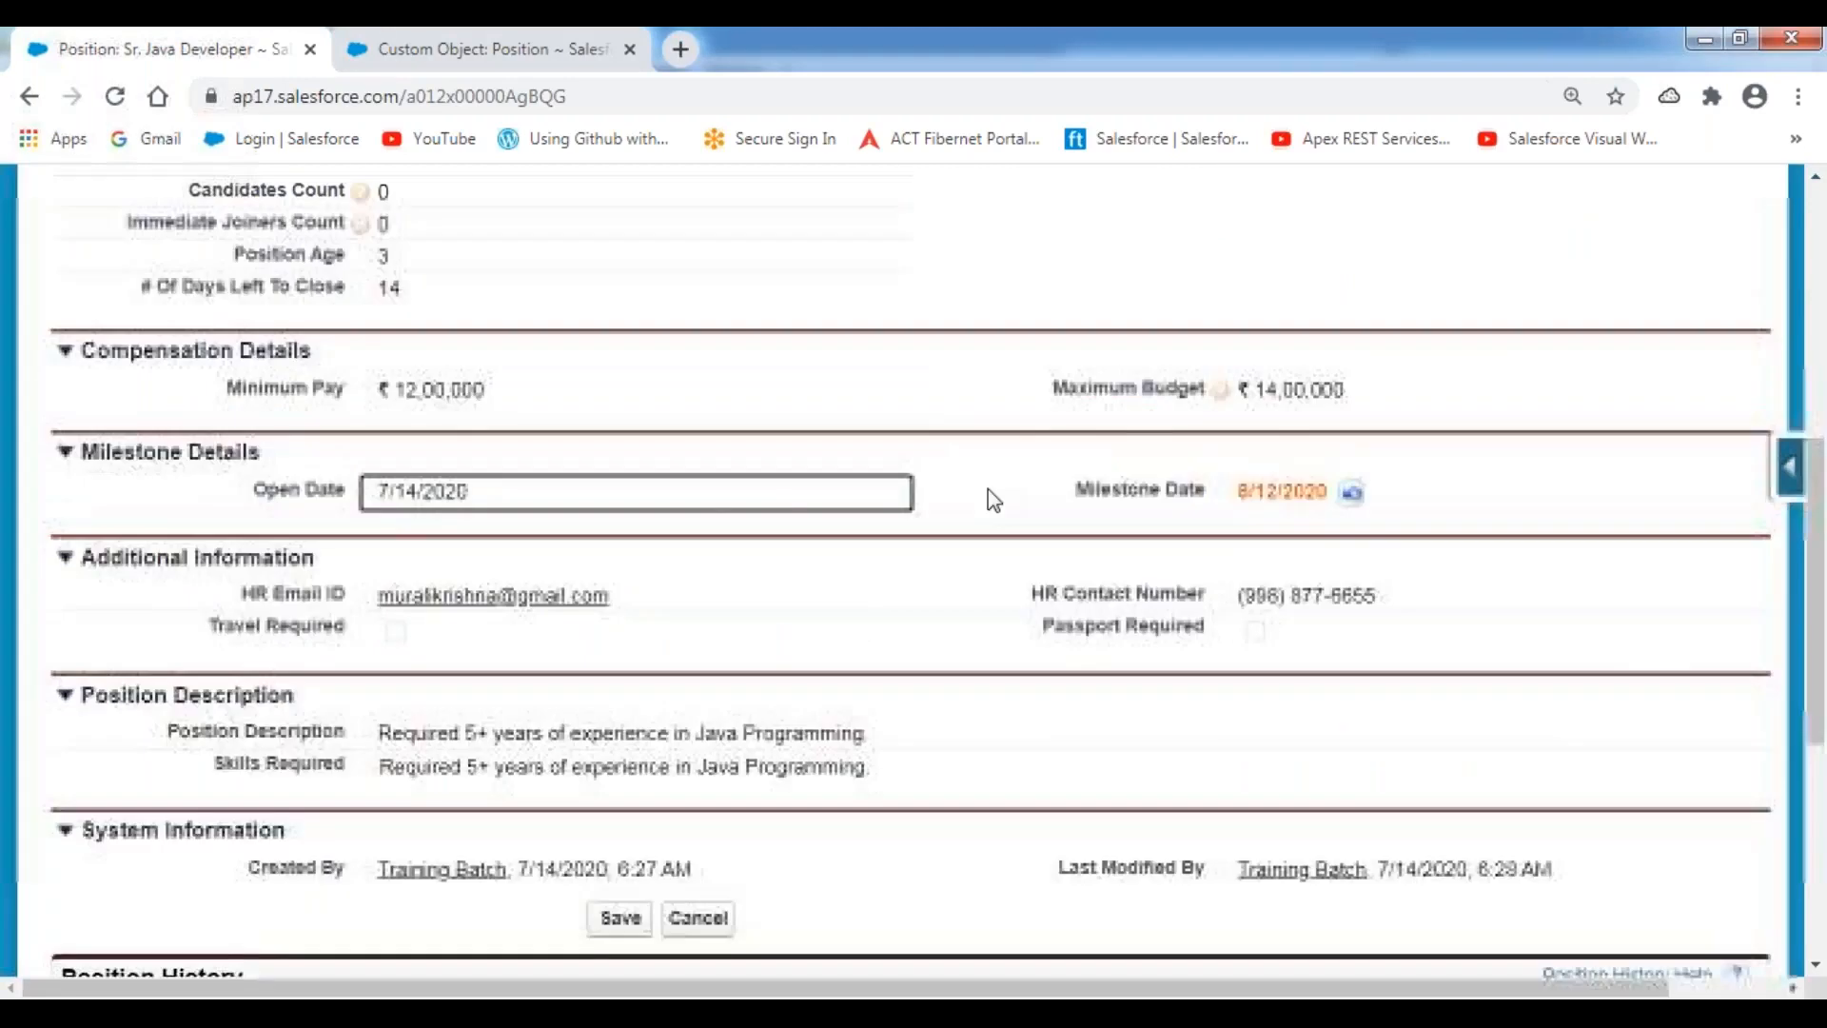
{"action": "left_click", "coordinate": [620, 339]}
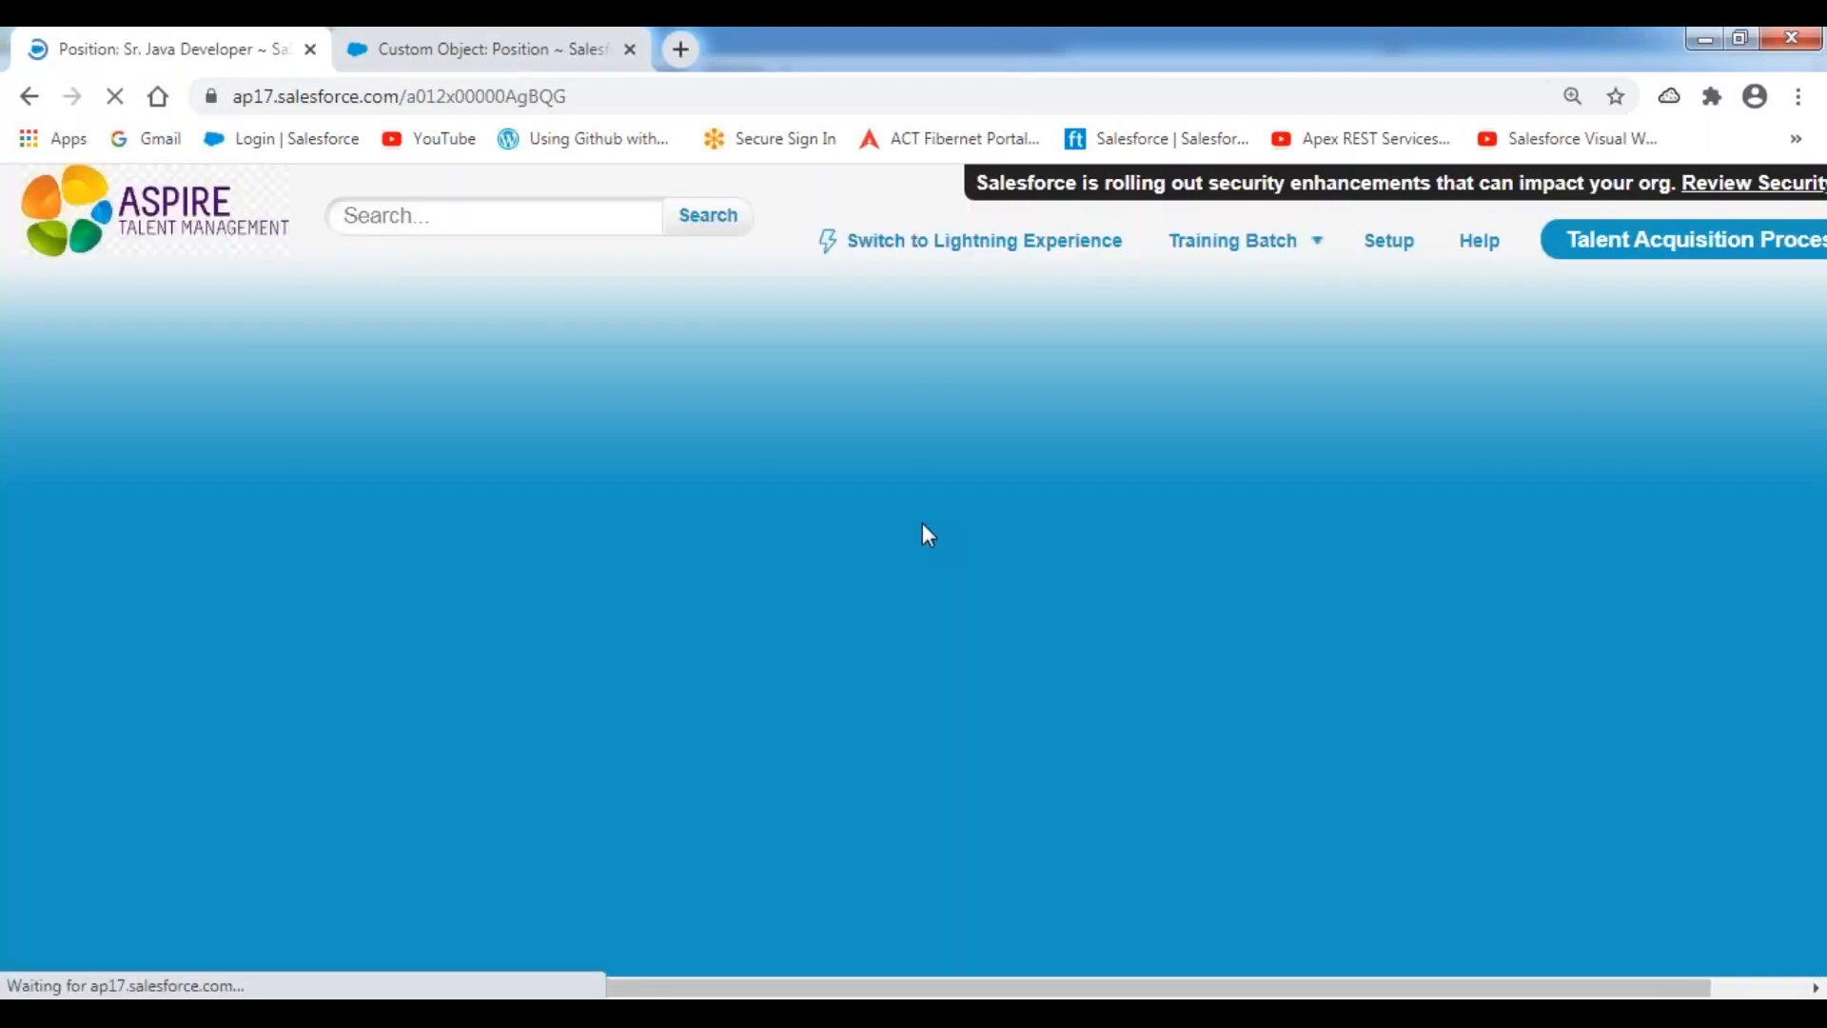
Step: Examine the # Of Days Left To Close value on the saved Sr. Java Developer position record
{"action": "scroll", "coordinate": [980, 579], "scroll_direction": "down", "scroll_amount": 5}
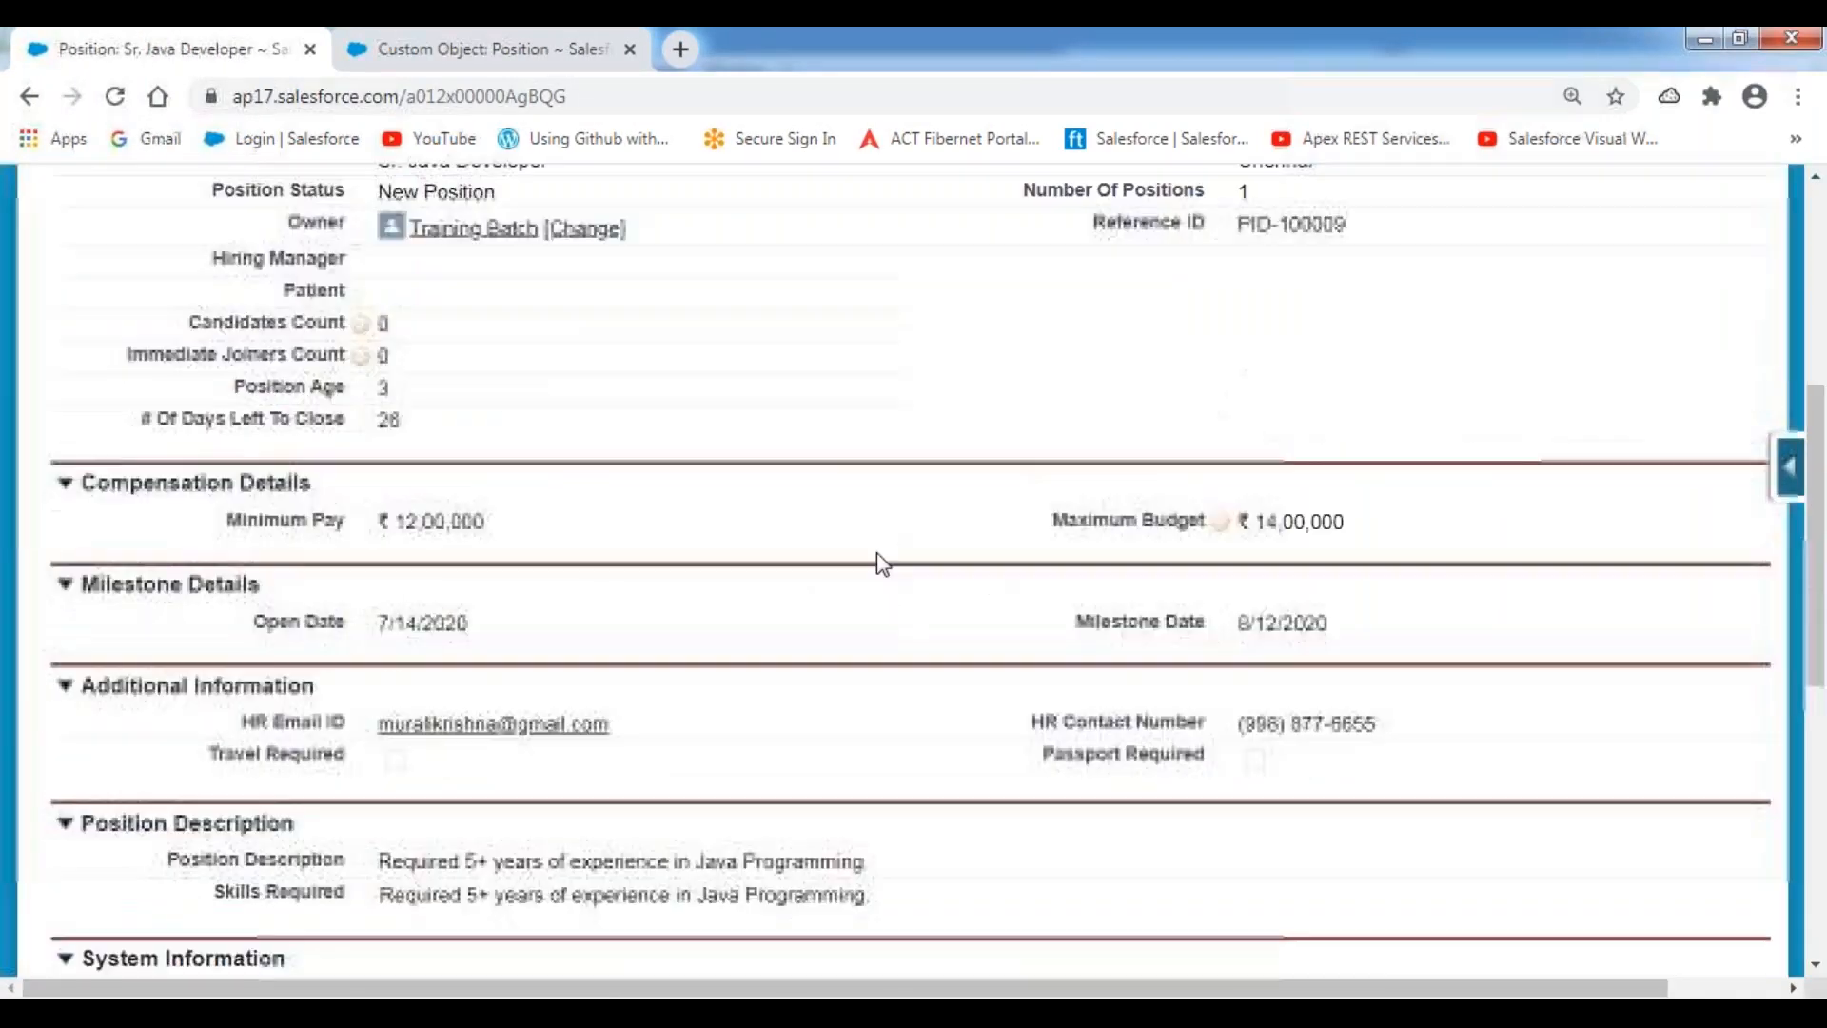
{"action": "left_click_drag", "start_coordinate": [158, 419], "coordinate": [361, 415]}
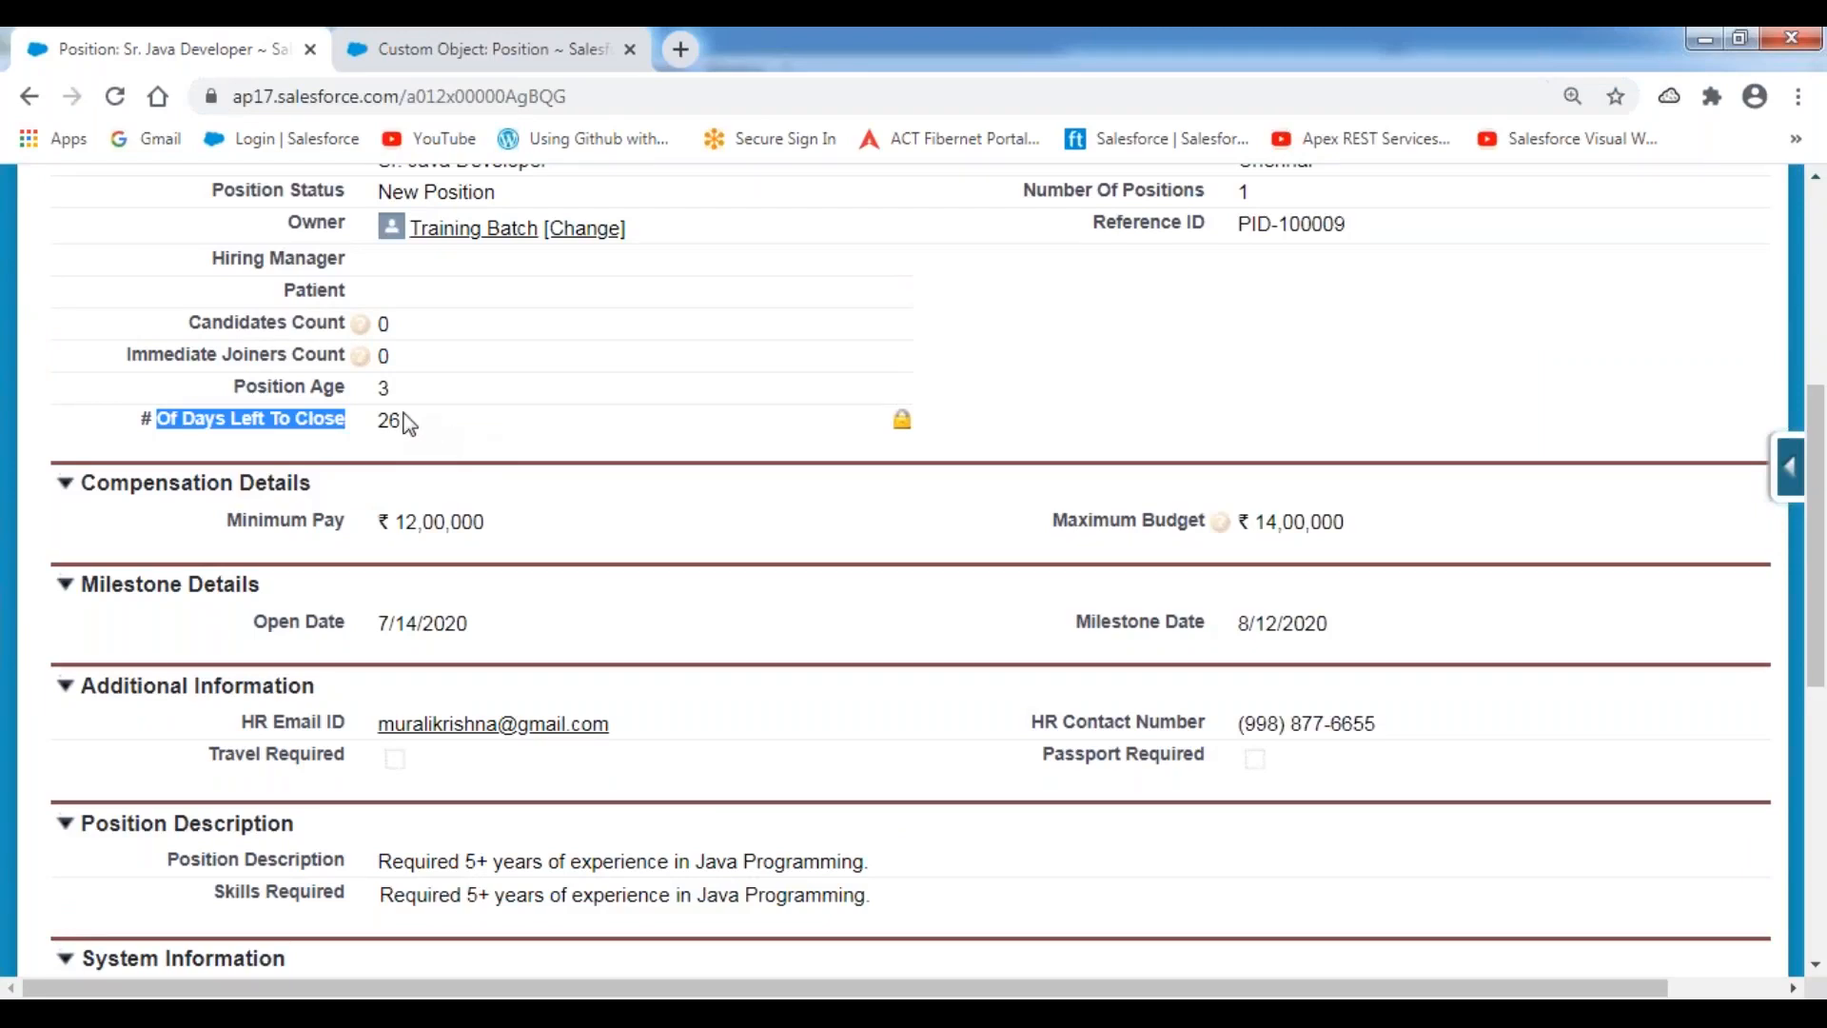
{"action": "left_click_drag", "start_coordinate": [387, 423], "coordinate": [501, 437]}
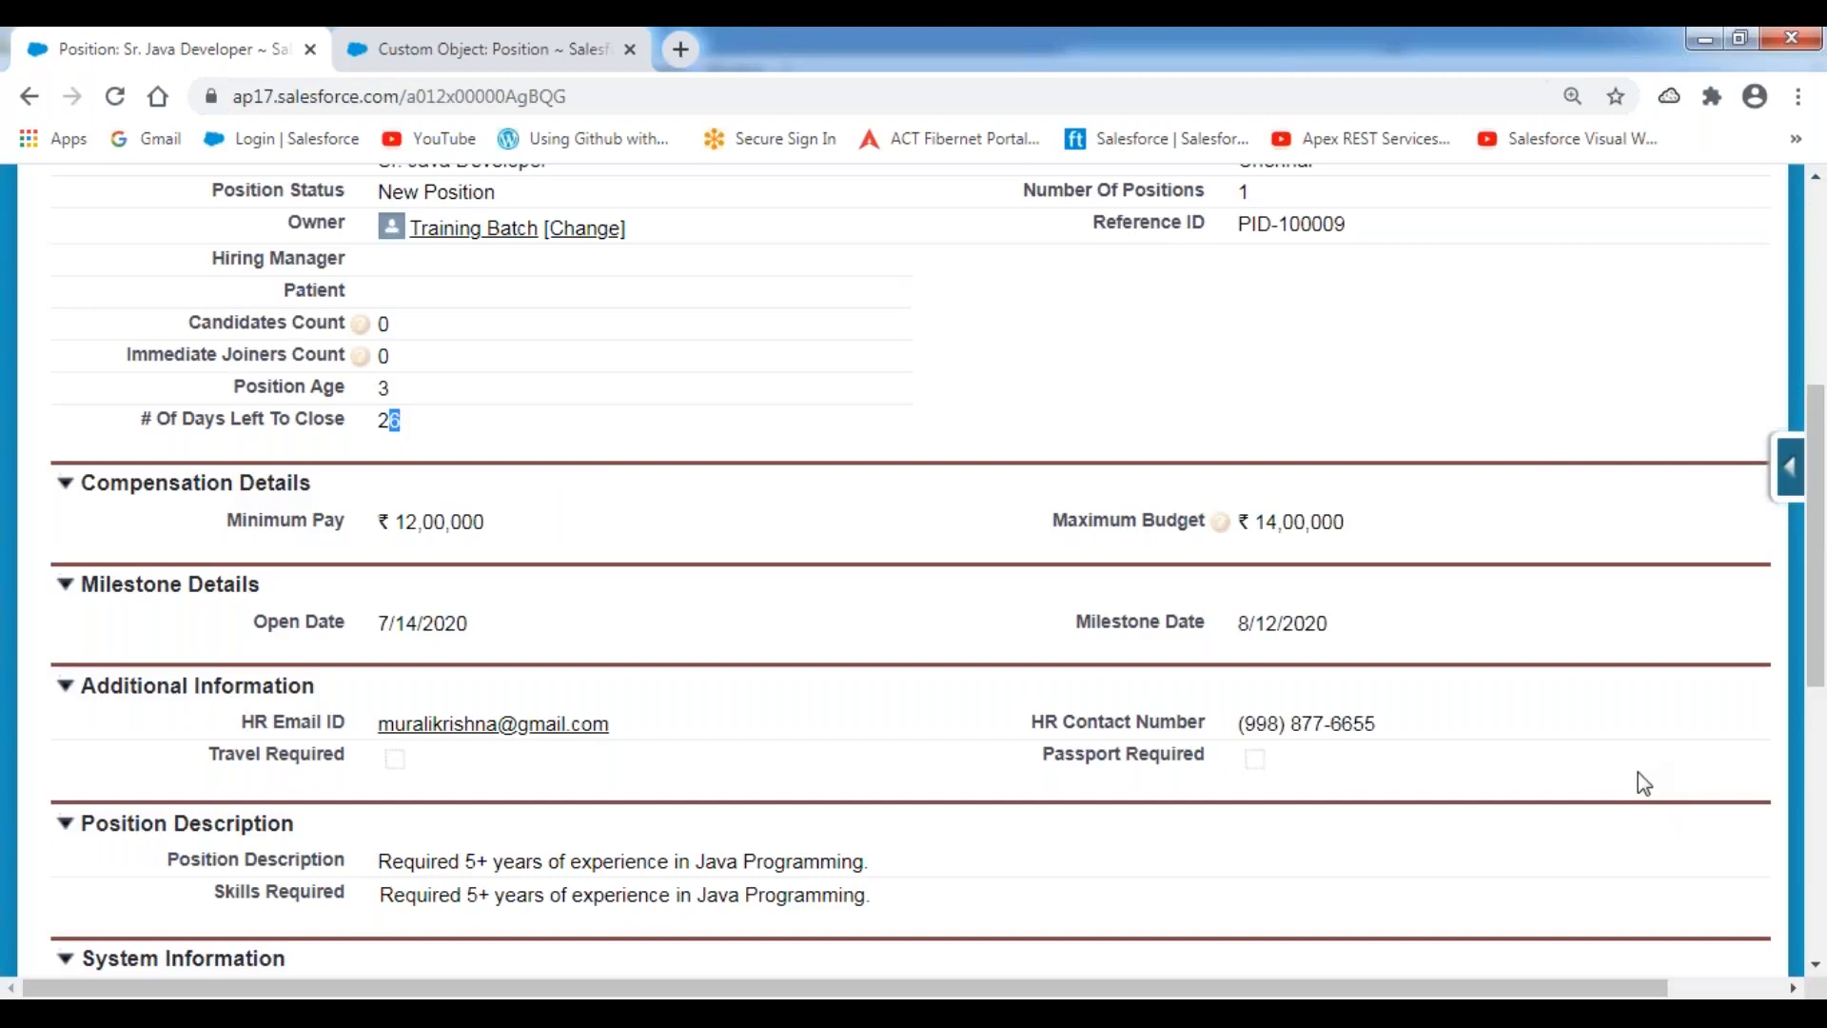
{"action": "left_click", "coordinate": [539, 447]}
{"action": "key", "text": "alt+Tab"}
{"action": "type", "text": "Formula Return Type : Currency \t\tFormula Condition:"}
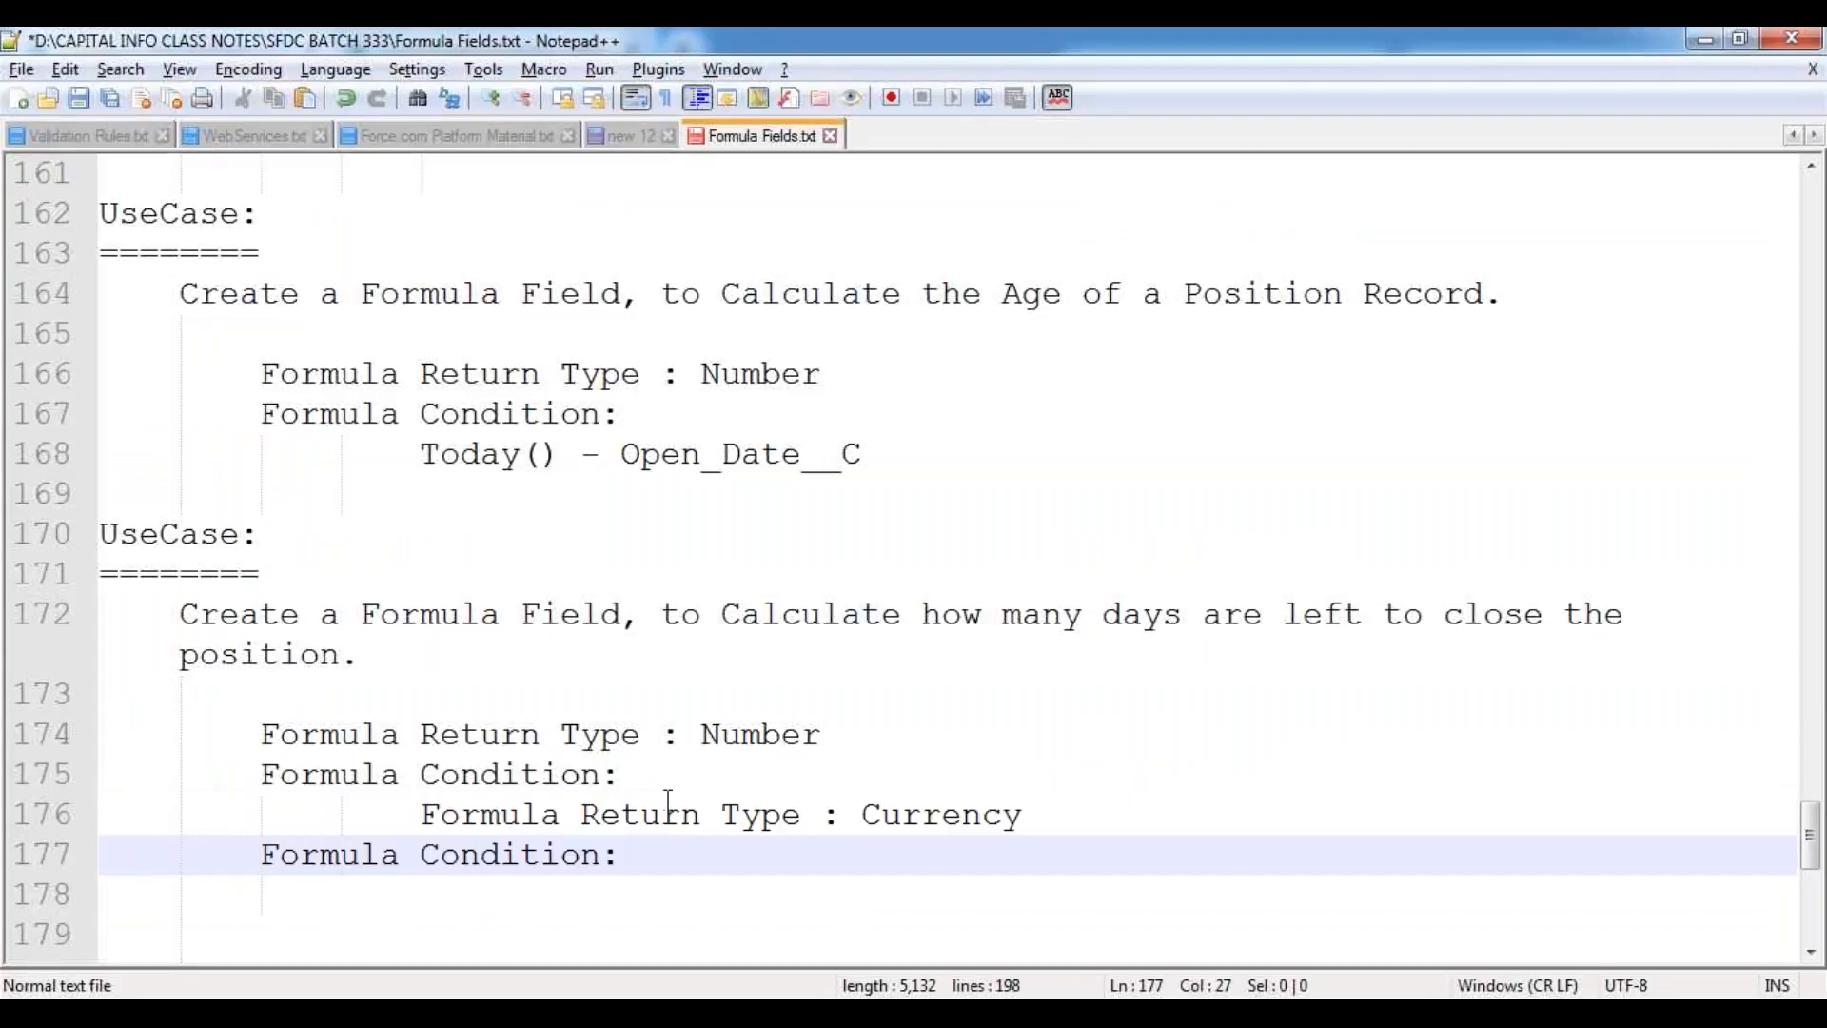
{"action": "key", "text": "ctrl+z"}
{"action": "left_click", "coordinate": [571, 826]}
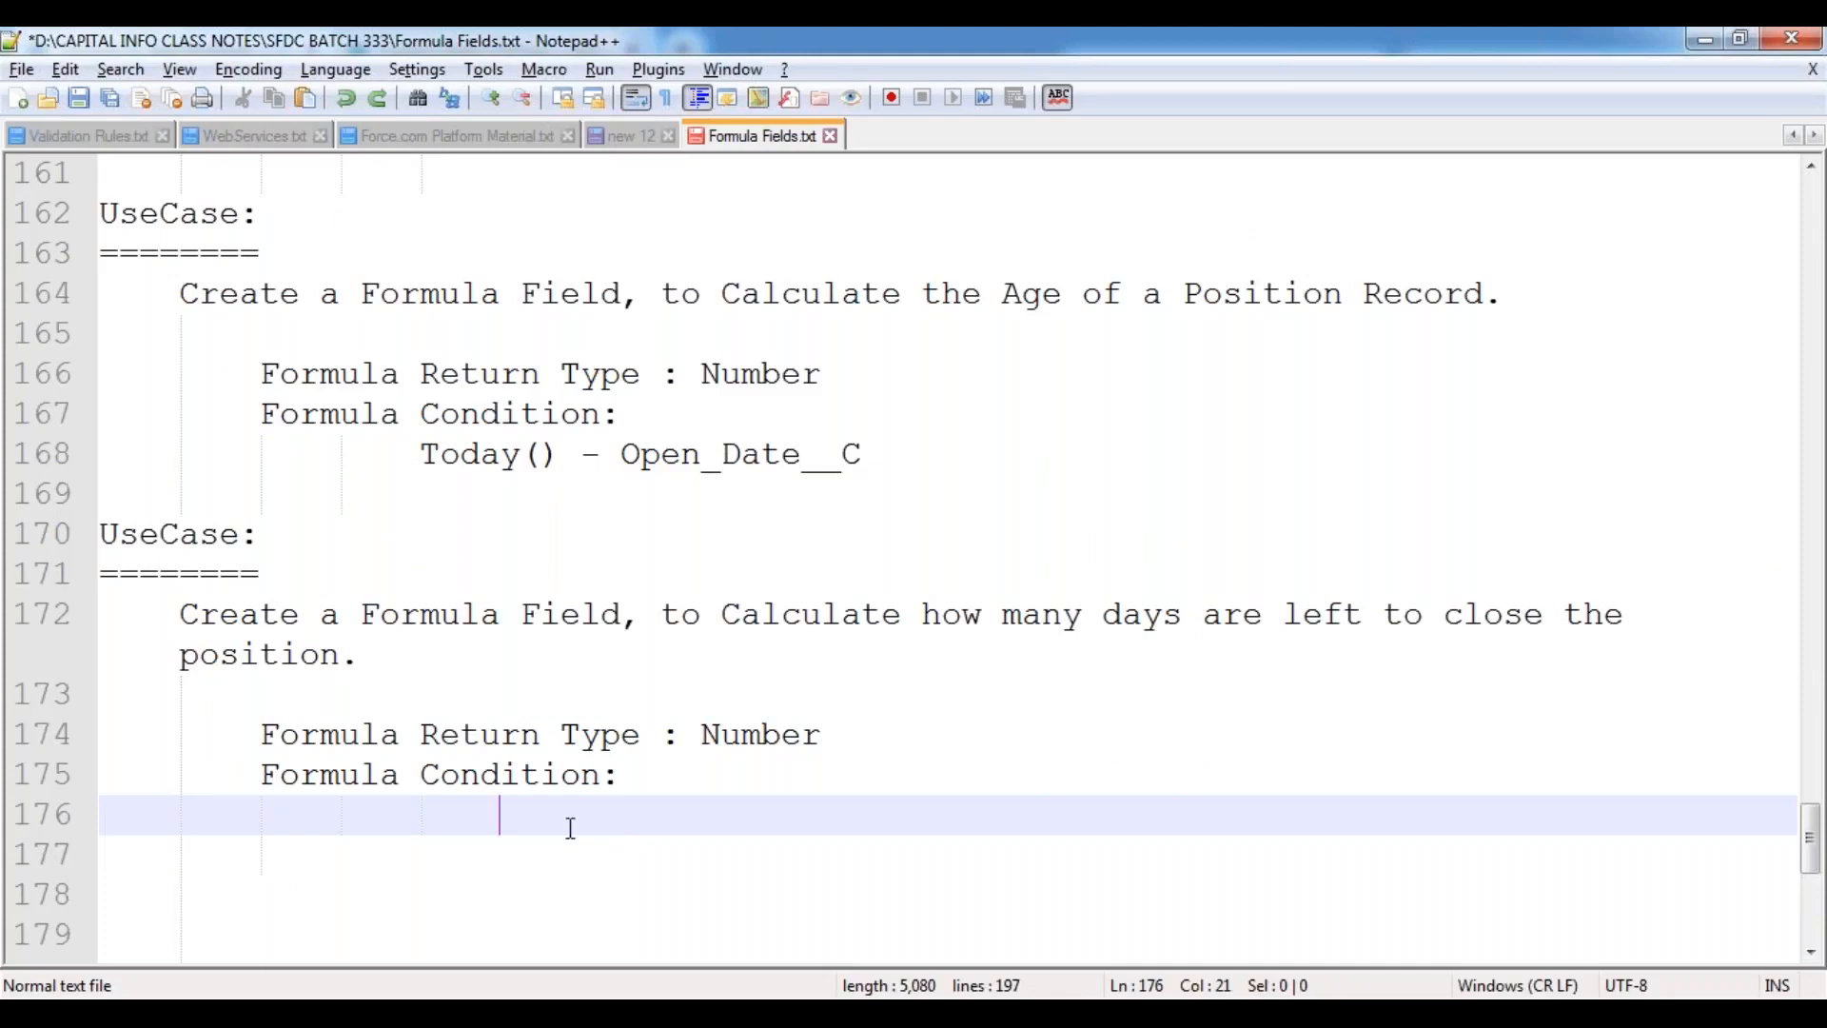
{"action": "key", "text": "alt+Tab"}
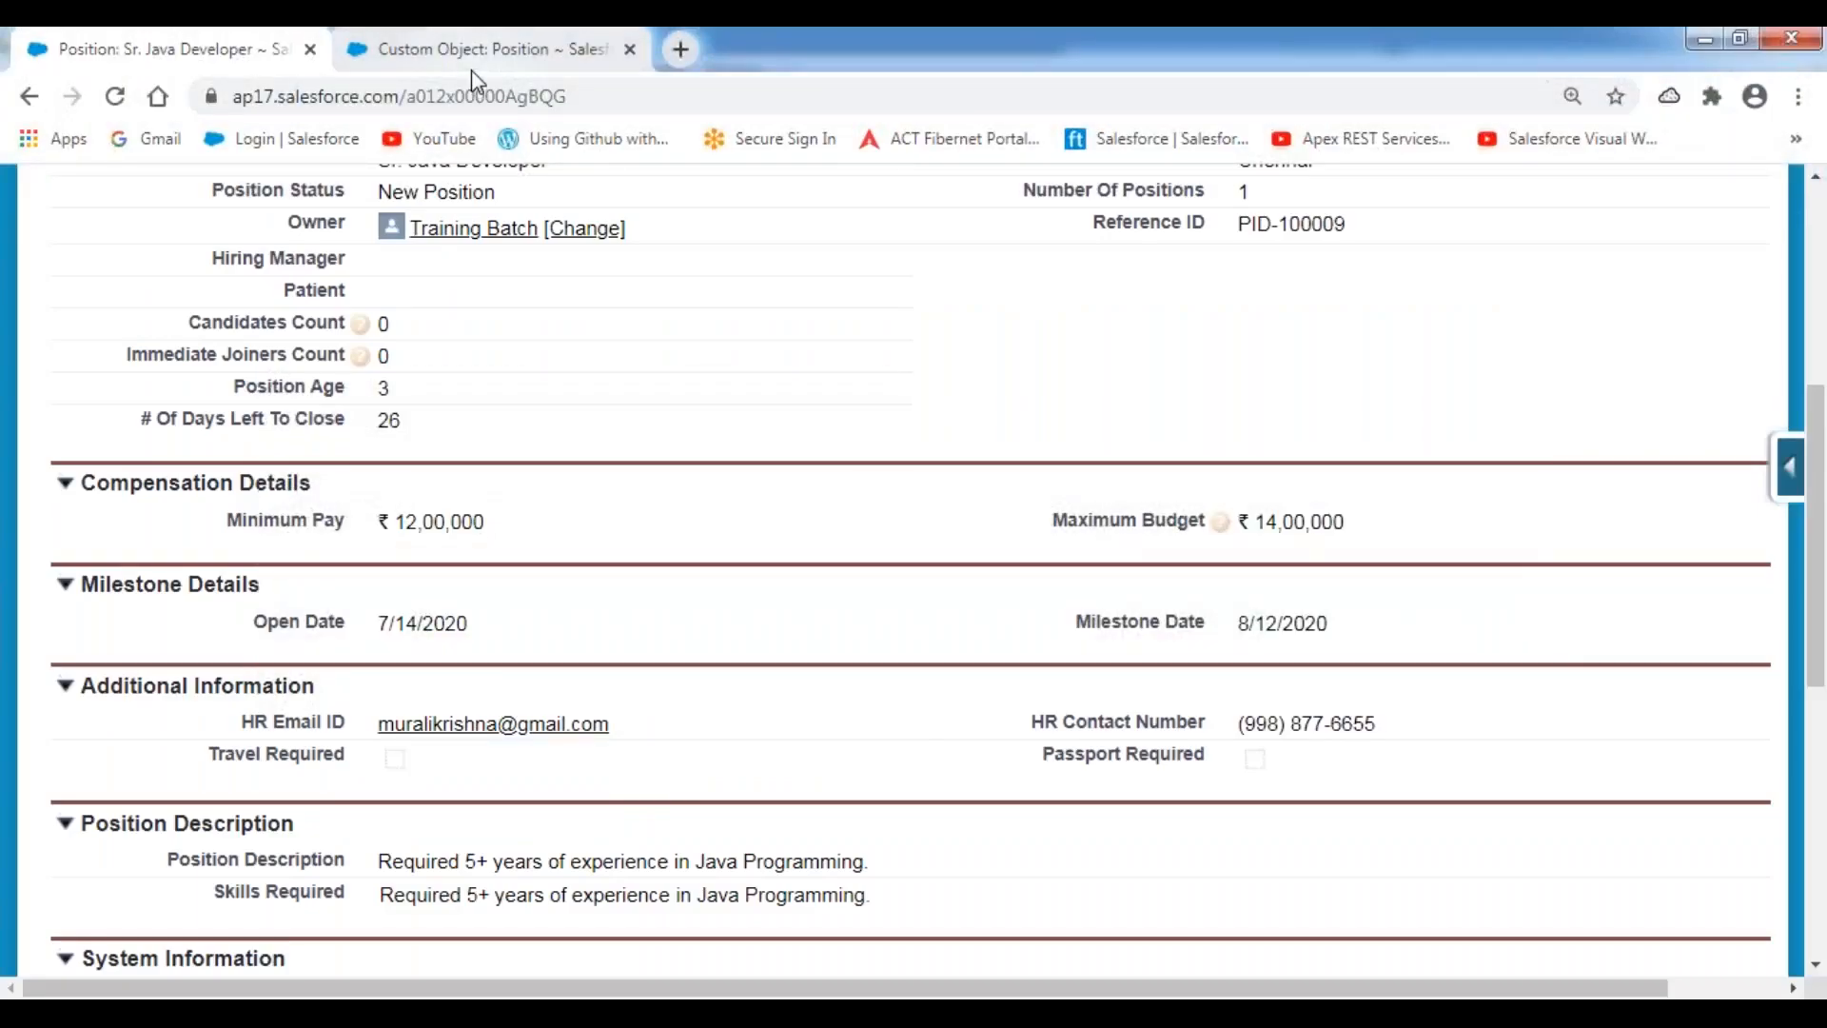
Step: Switch to the Notepad++ notes and write MileStone_date__C - Today() as the formula condition of the days-left use case
{"action": "key", "text": "alt+Tab"}
{"action": "type", "text": "MileSot"}
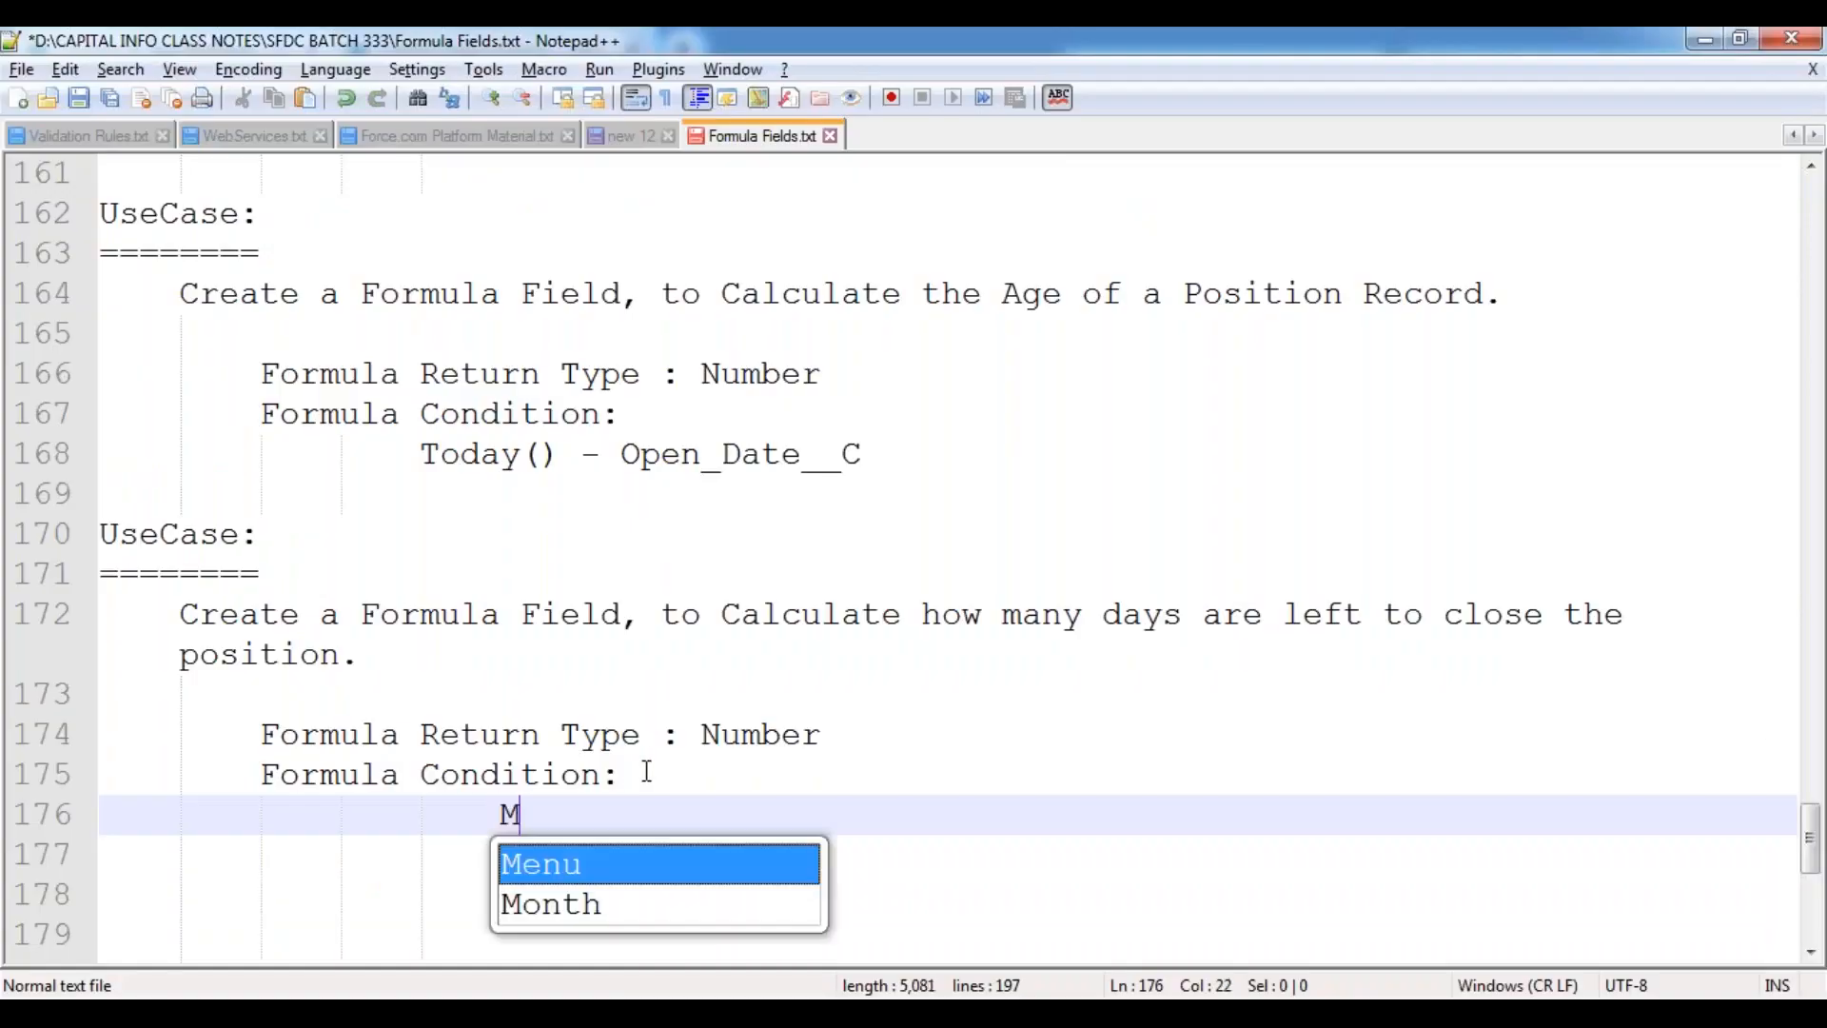
{"action": "key", "text": "BackSpace"}
{"action": "key", "text": "BackSpace"}
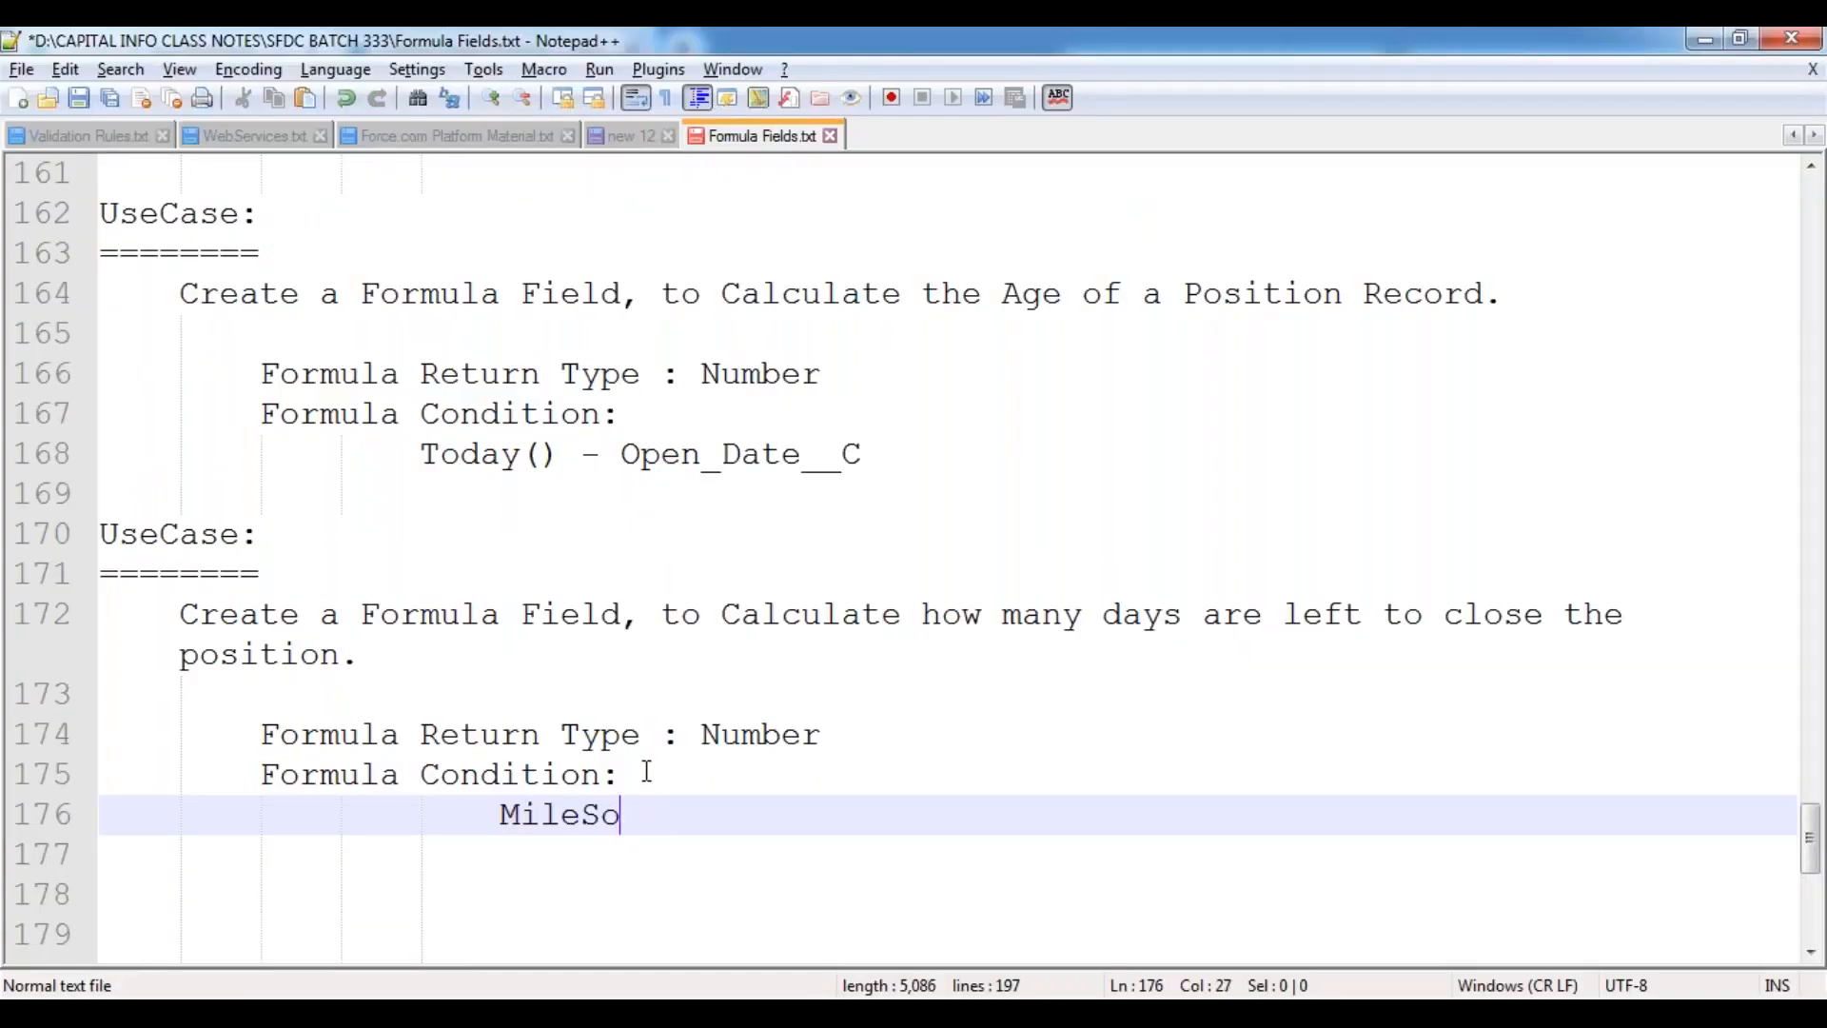
{"action": "type", "text": "tone"}
{"action": "key", "text": "BackSpace"}
{"action": "key", "text": "BackSpace"}
{"action": "type", "text": "ne_date__"}
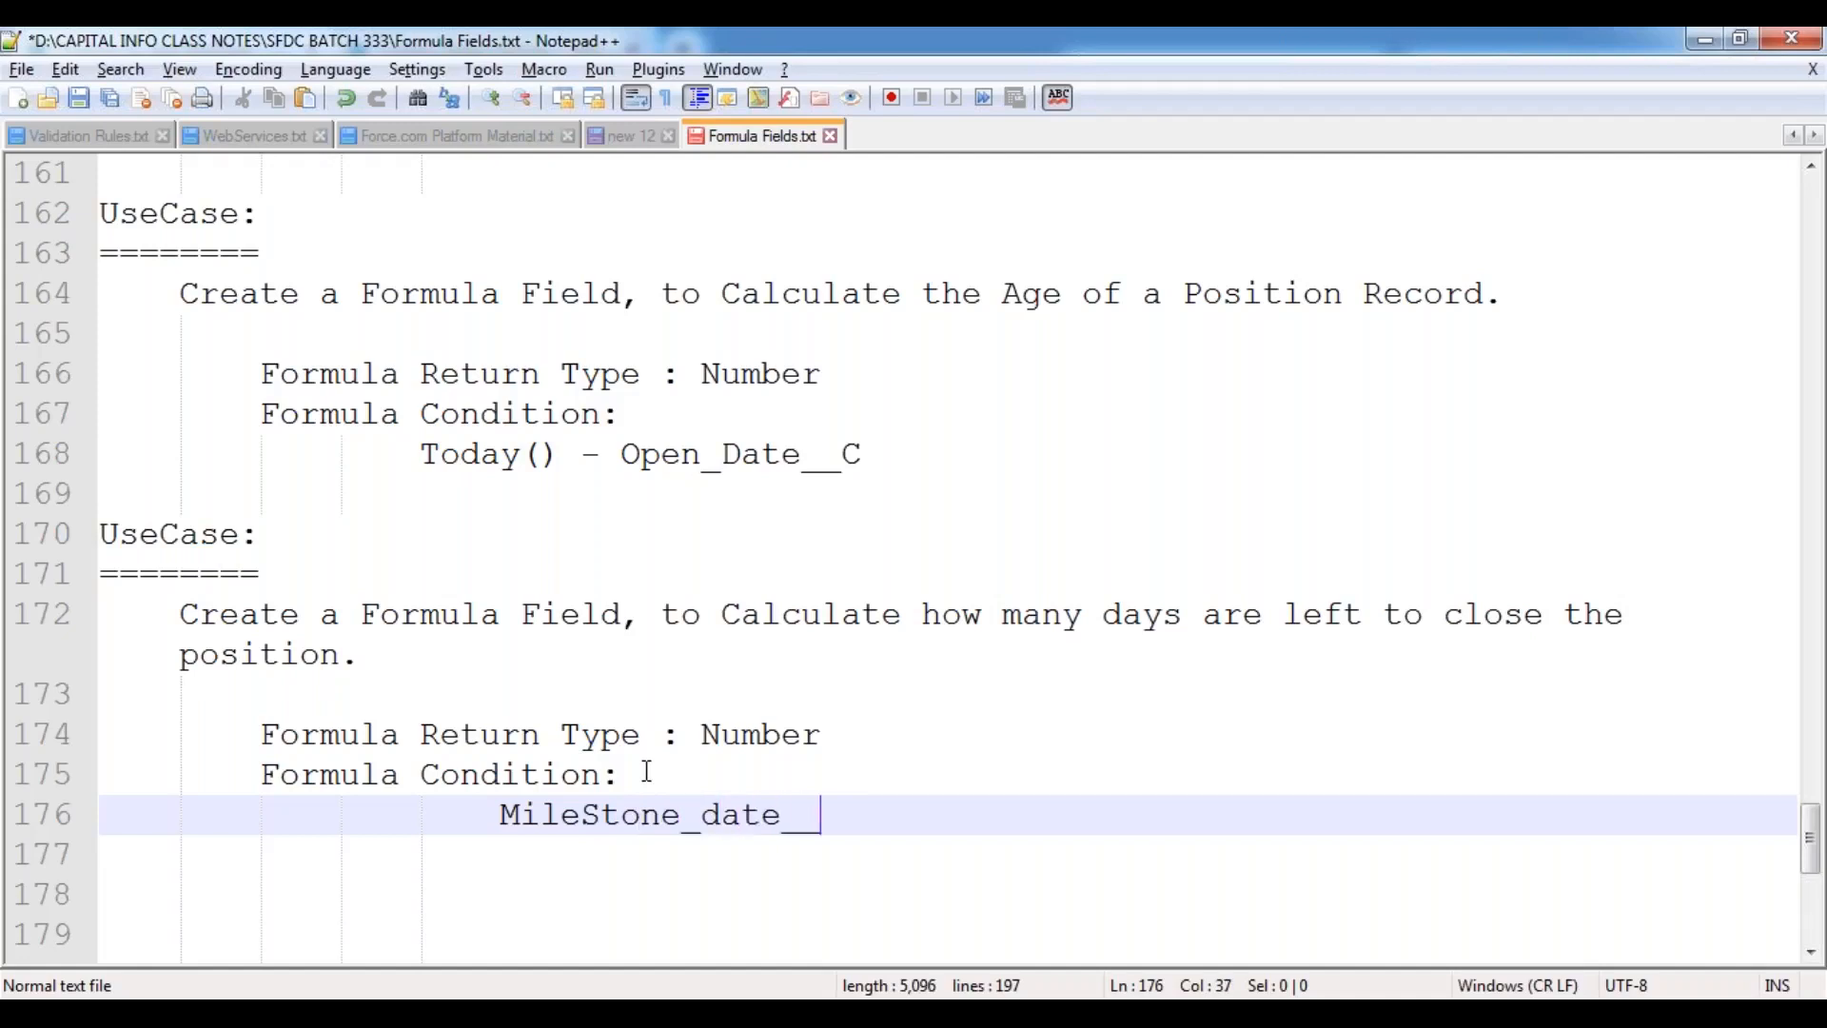
{"action": "type", "text": "C - Today()"}
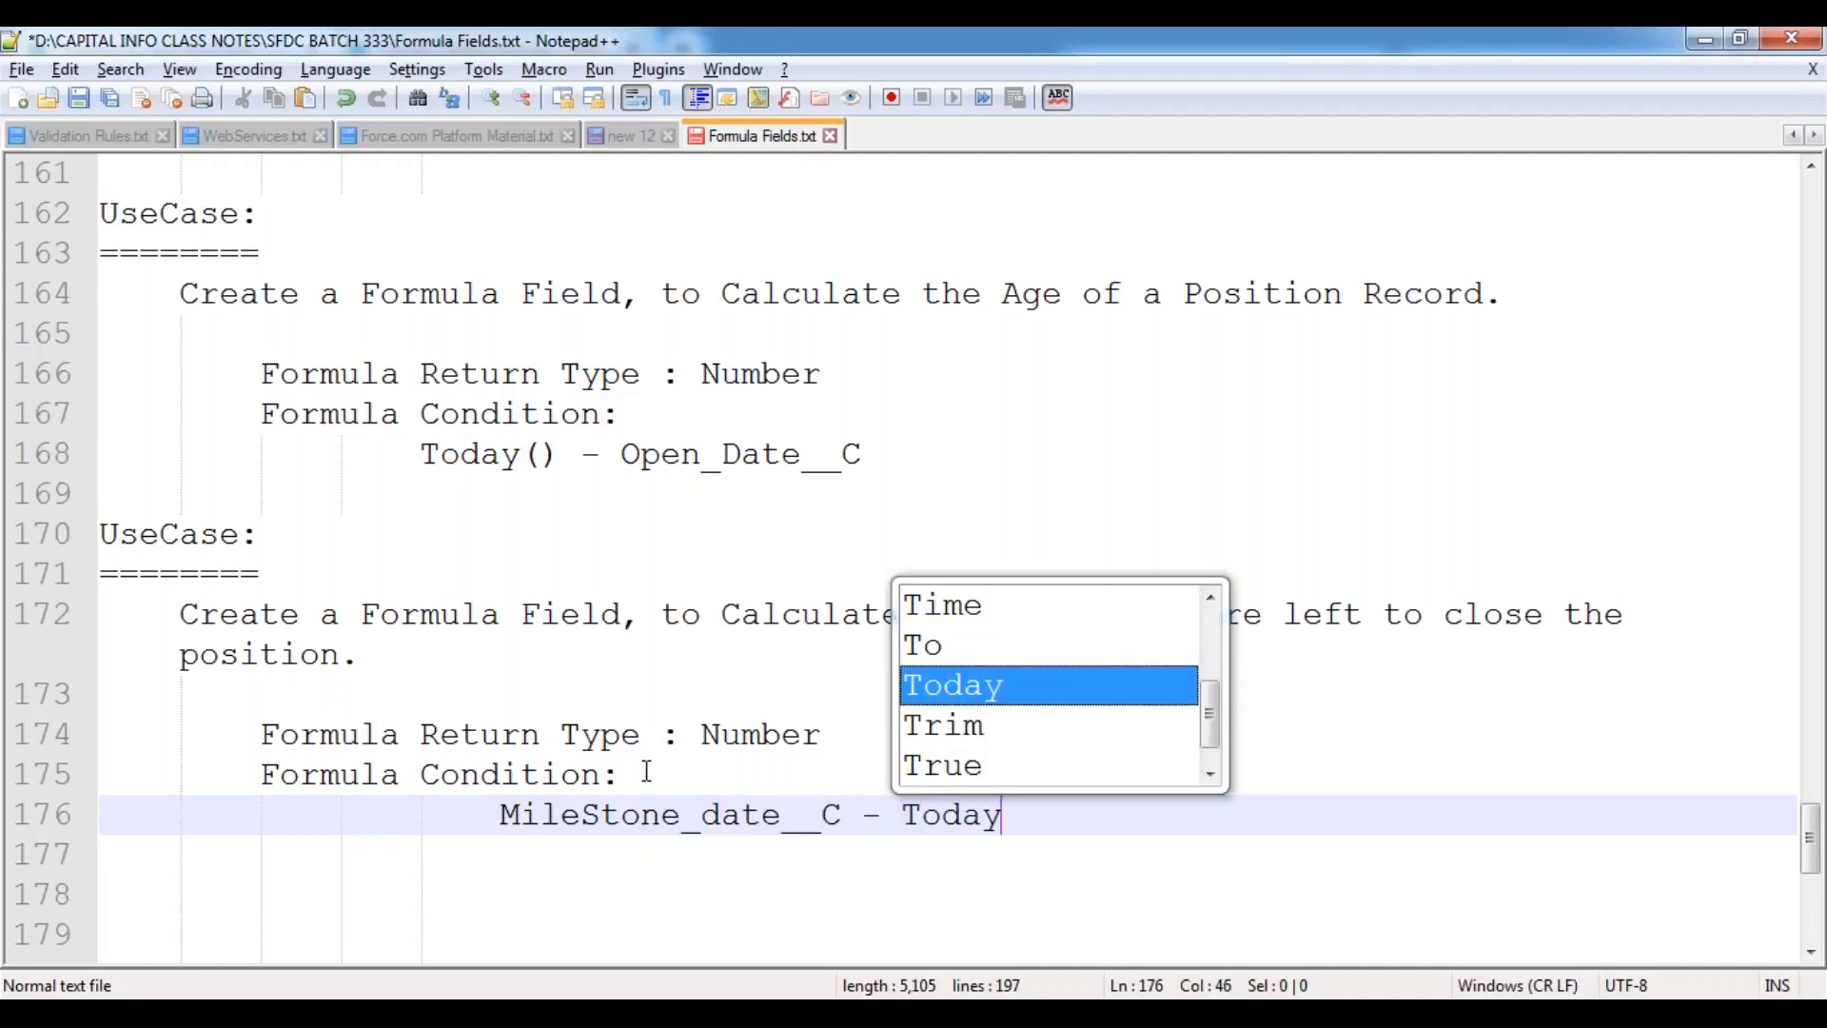
Step: Leave a blank line below the days-left condition, start an unindented new line, and save the notes file
{"action": "key", "text": "Return"}
{"action": "key", "text": "Return"}
{"action": "key", "text": "BackSpace"}
{"action": "key", "text": "BackSpace"}
{"action": "key", "text": "BackSpace"}
{"action": "key", "text": "BackSpace"}
{"action": "key", "text": "BackSpace"}
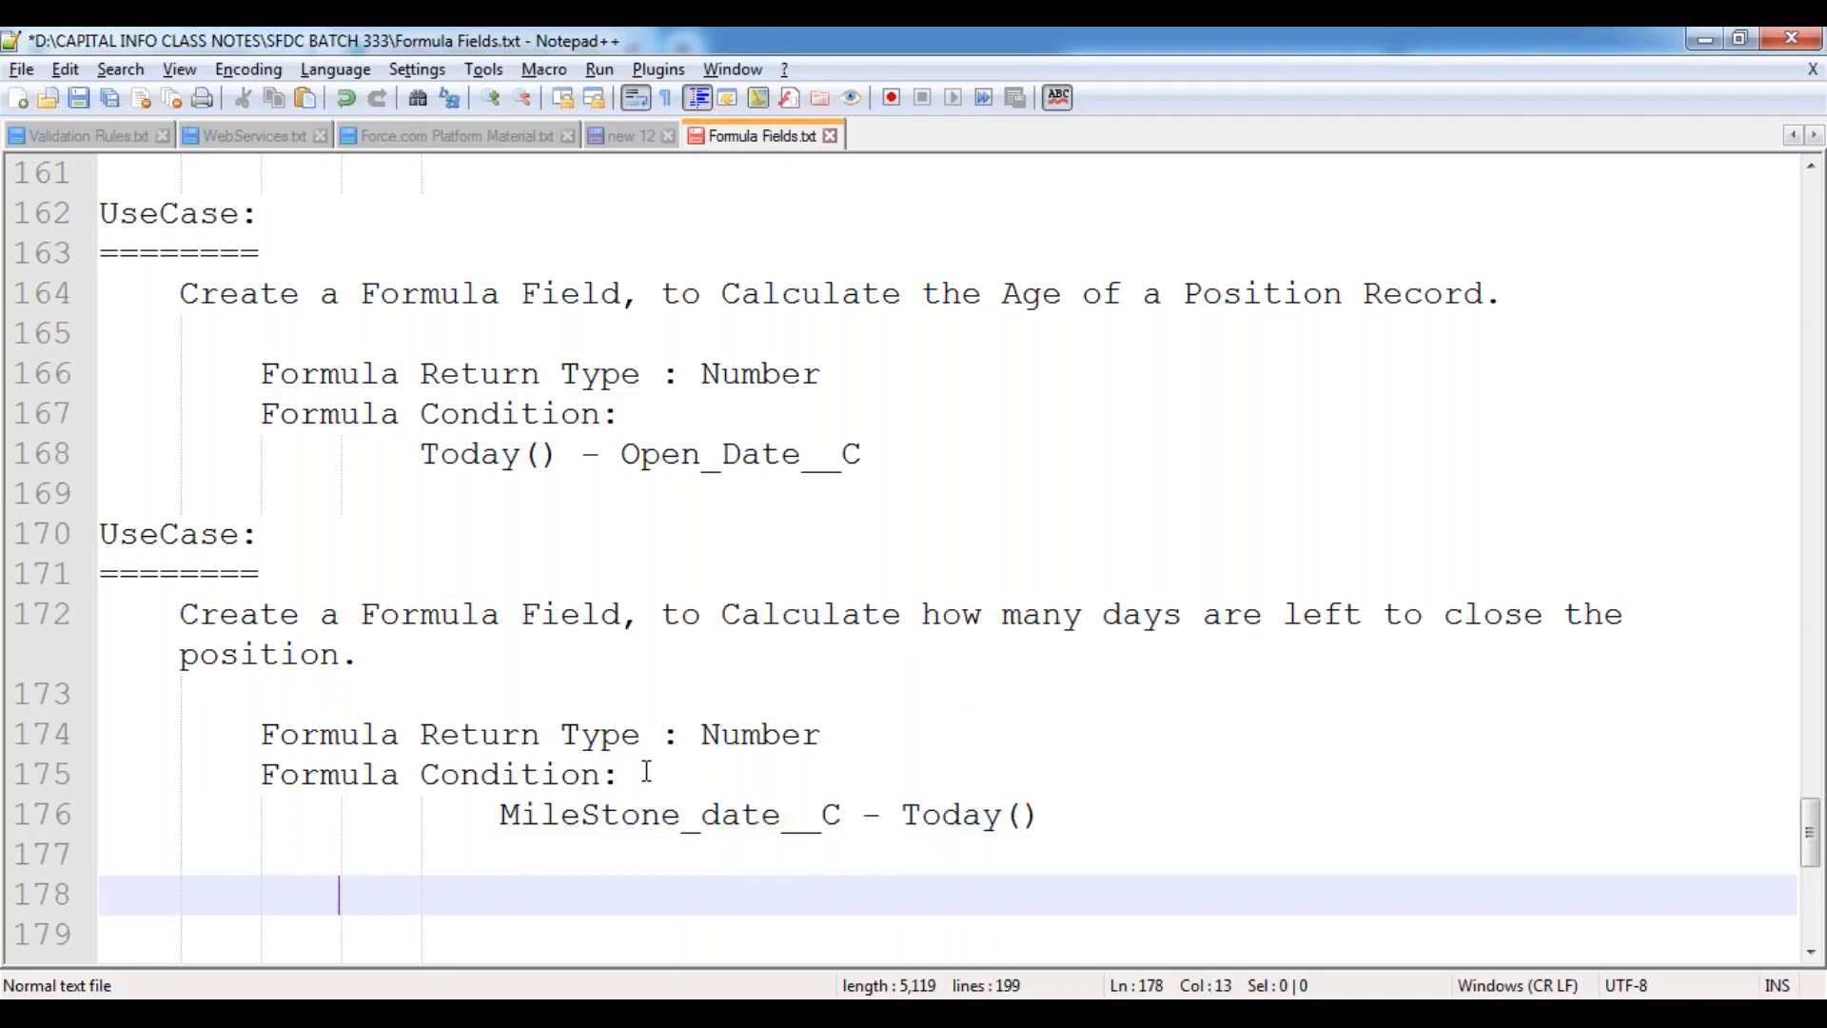
{"action": "key", "text": "ctrl+s"}
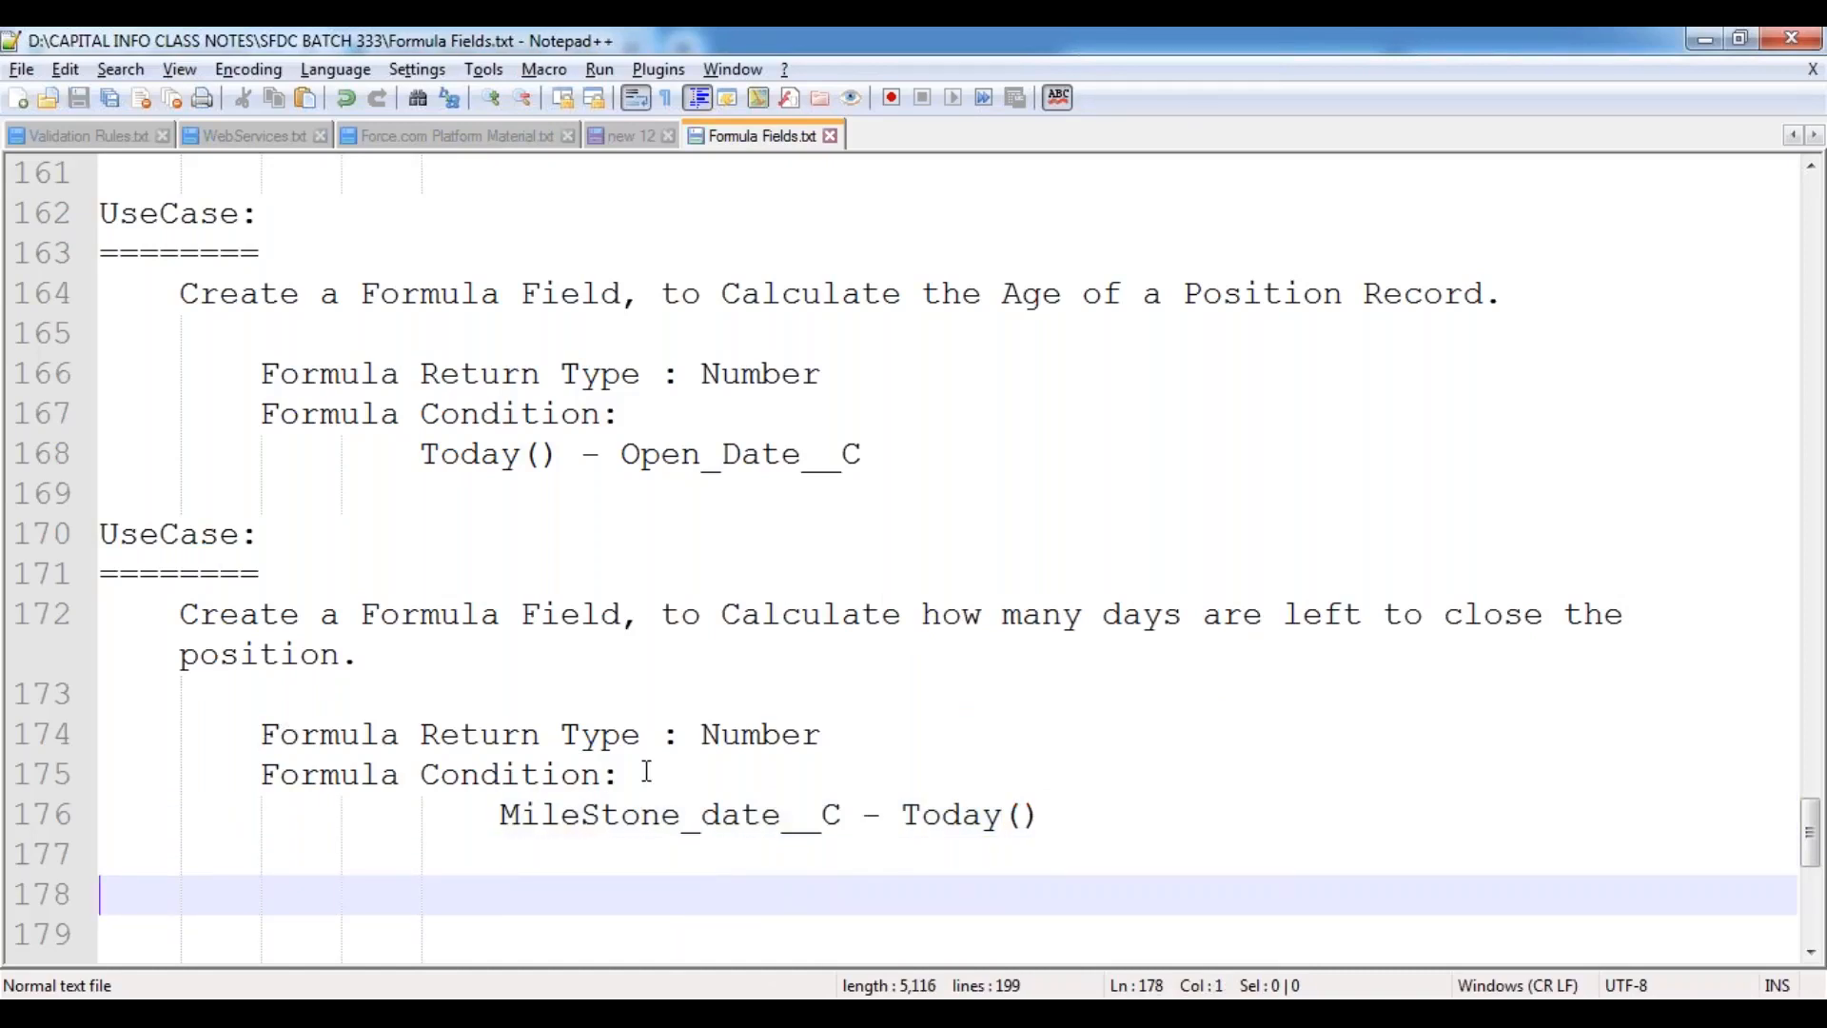
Step: Add a new UseCase: heading underlined with equals signs, start an indented line below it, and save the notes
{"action": "type", "text": "U"}
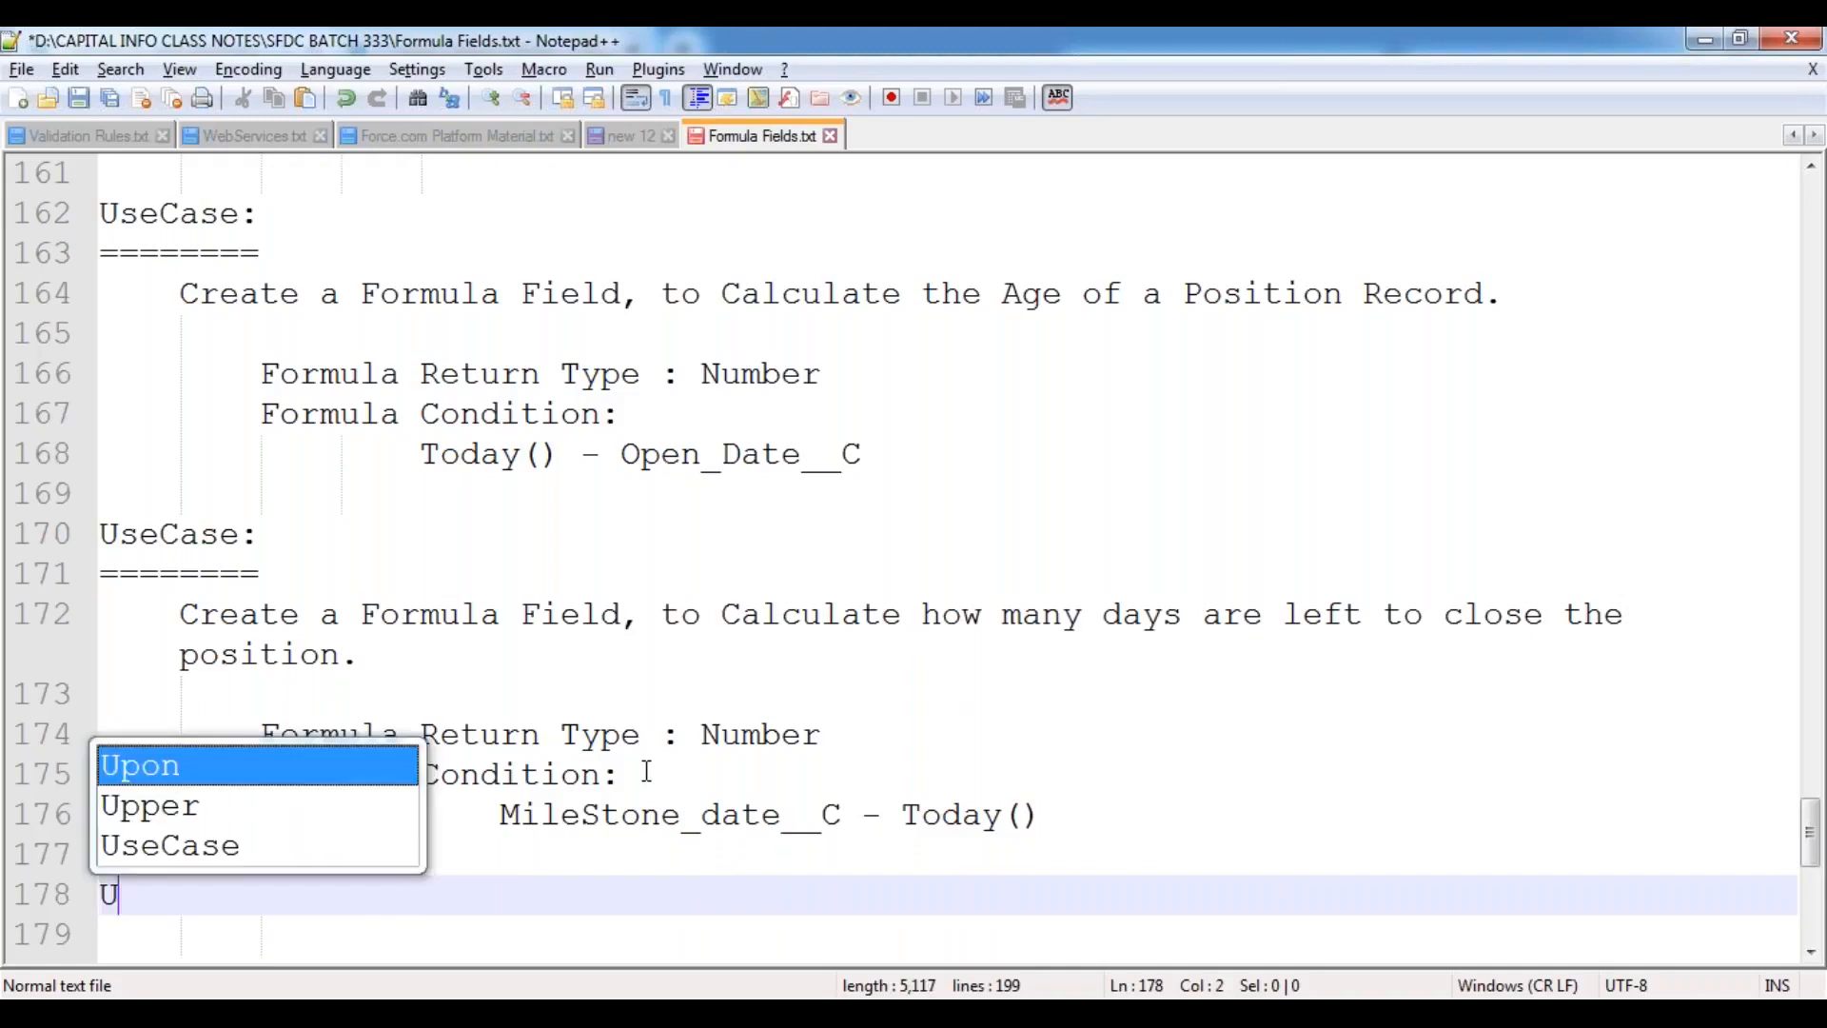
{"action": "type", "text": "seCase:"}
{"action": "key", "text": "Return"}
{"action": "type", "text": "========"}
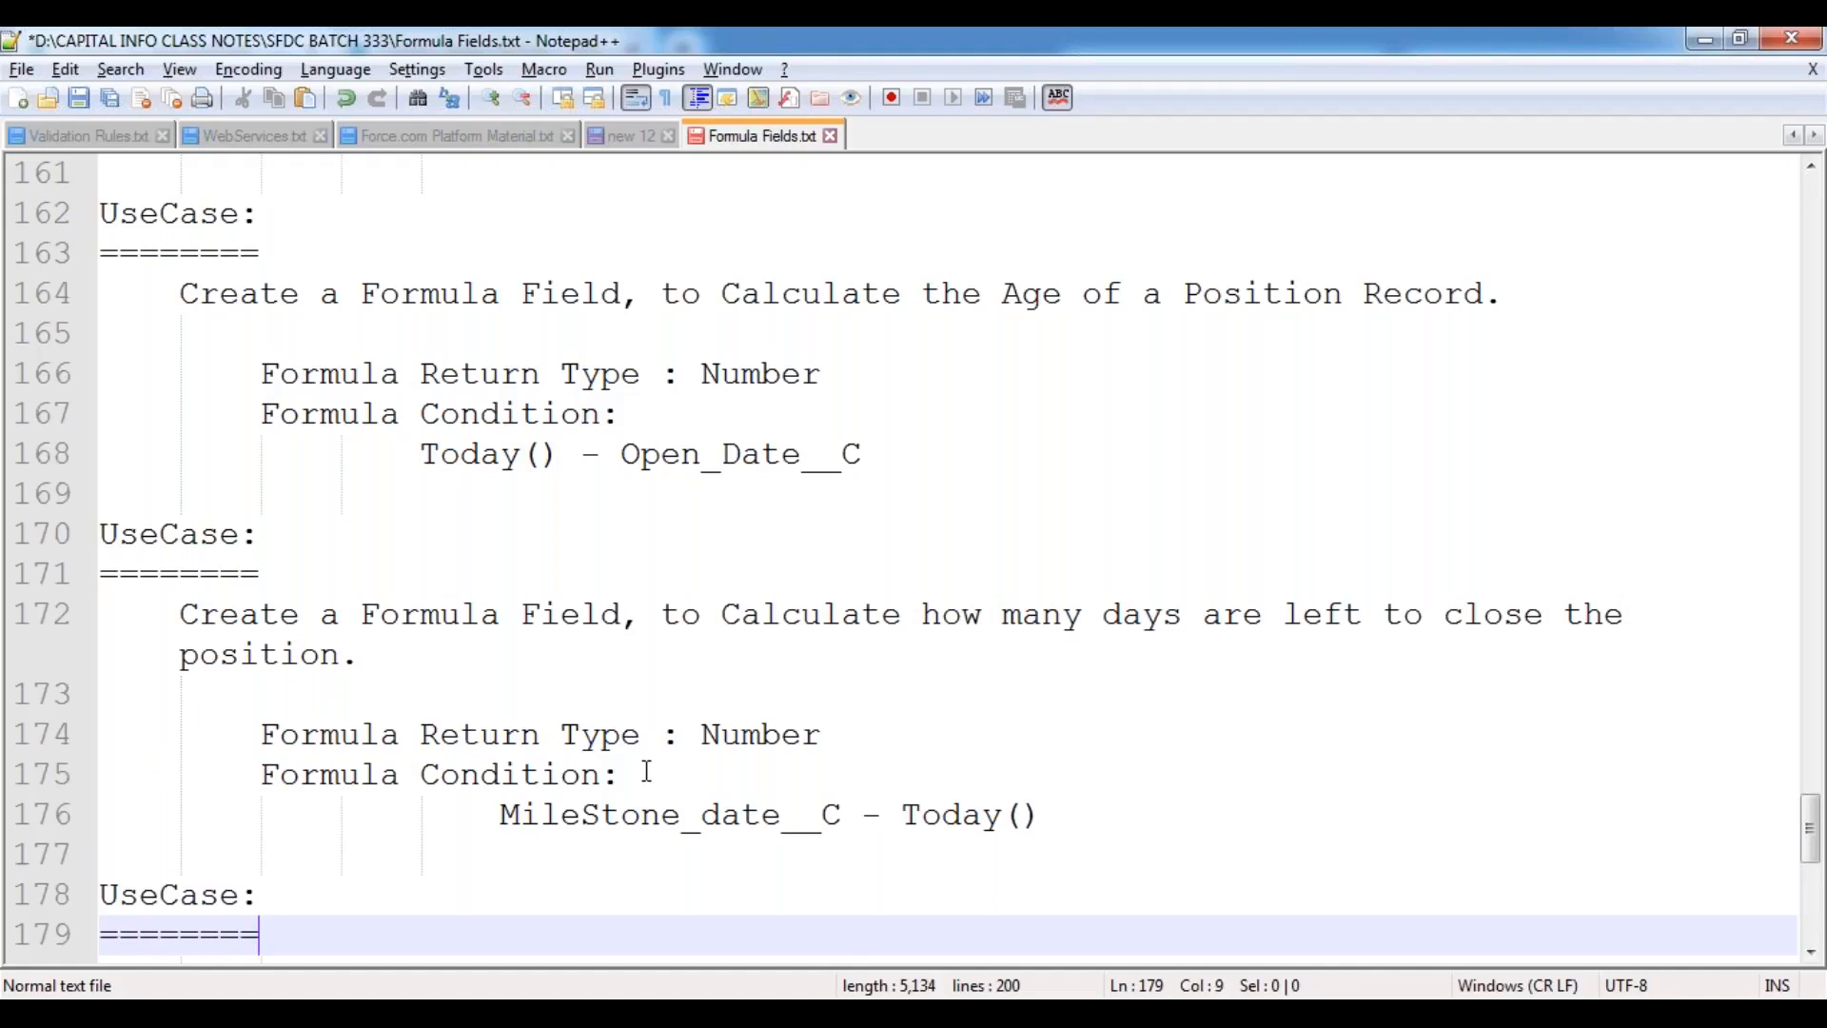
{"action": "key", "text": "Return"}
{"action": "key", "text": "Tab"}
{"action": "key", "text": "ctrl+s"}
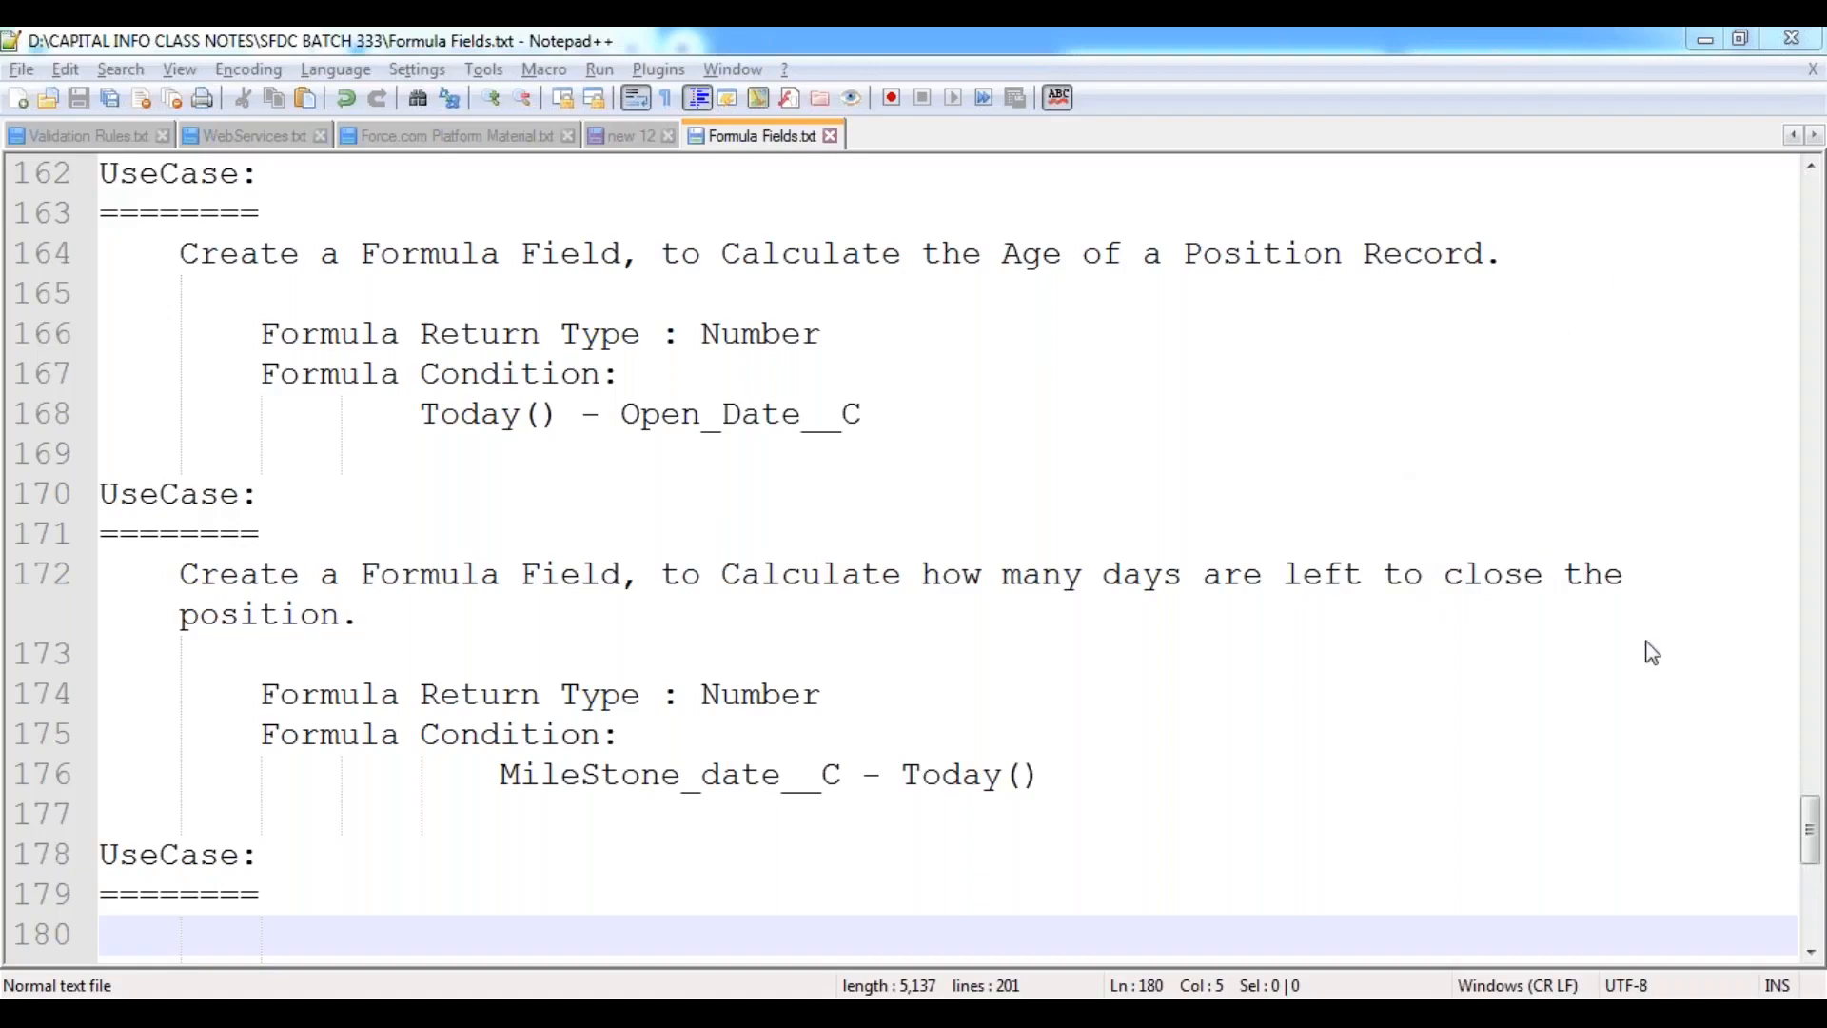
Step: Insert another indented line directly under the new UseCase heading's underline and save the notes
{"action": "left_click", "coordinate": [297, 887]}
{"action": "scroll", "coordinate": [379, 857], "scroll_direction": "down", "scroll_amount": 1}
{"action": "scroll", "coordinate": [379, 857], "scroll_direction": "down", "scroll_amount": 3}
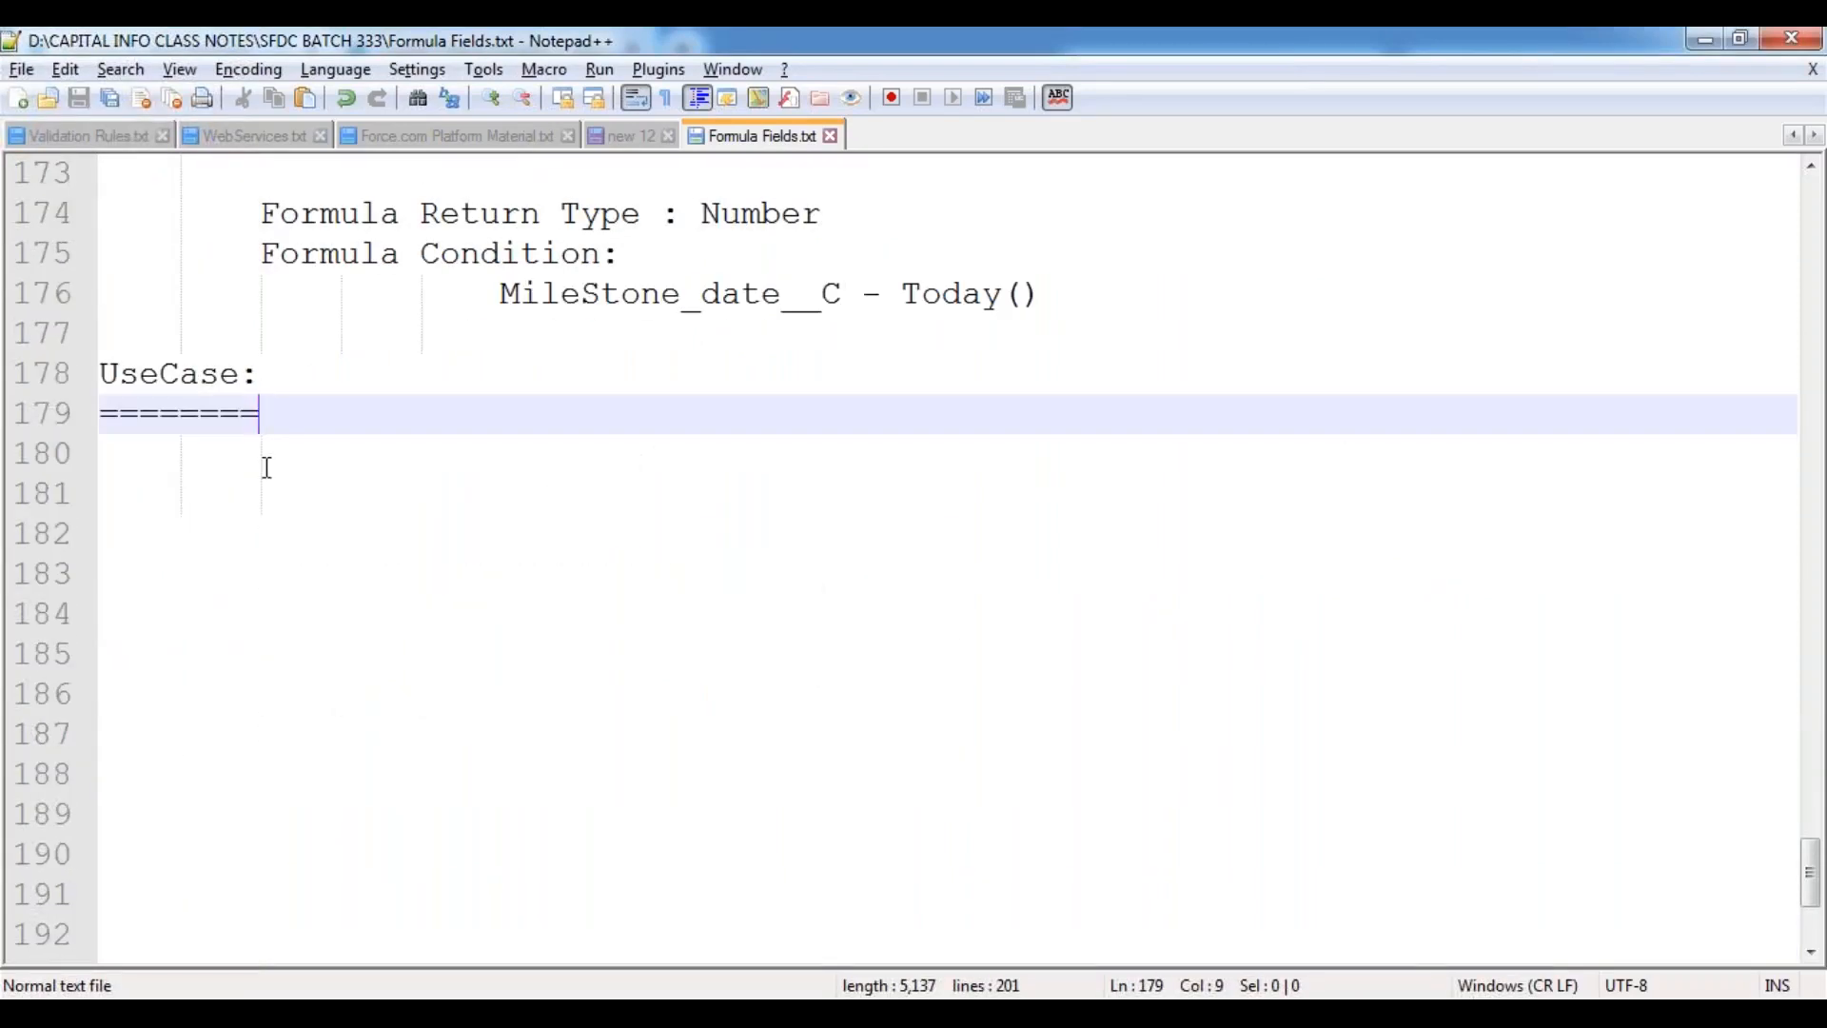
{"action": "key", "text": "Return"}
{"action": "key", "text": "Tab"}
{"action": "key", "text": "ctrl+s"}
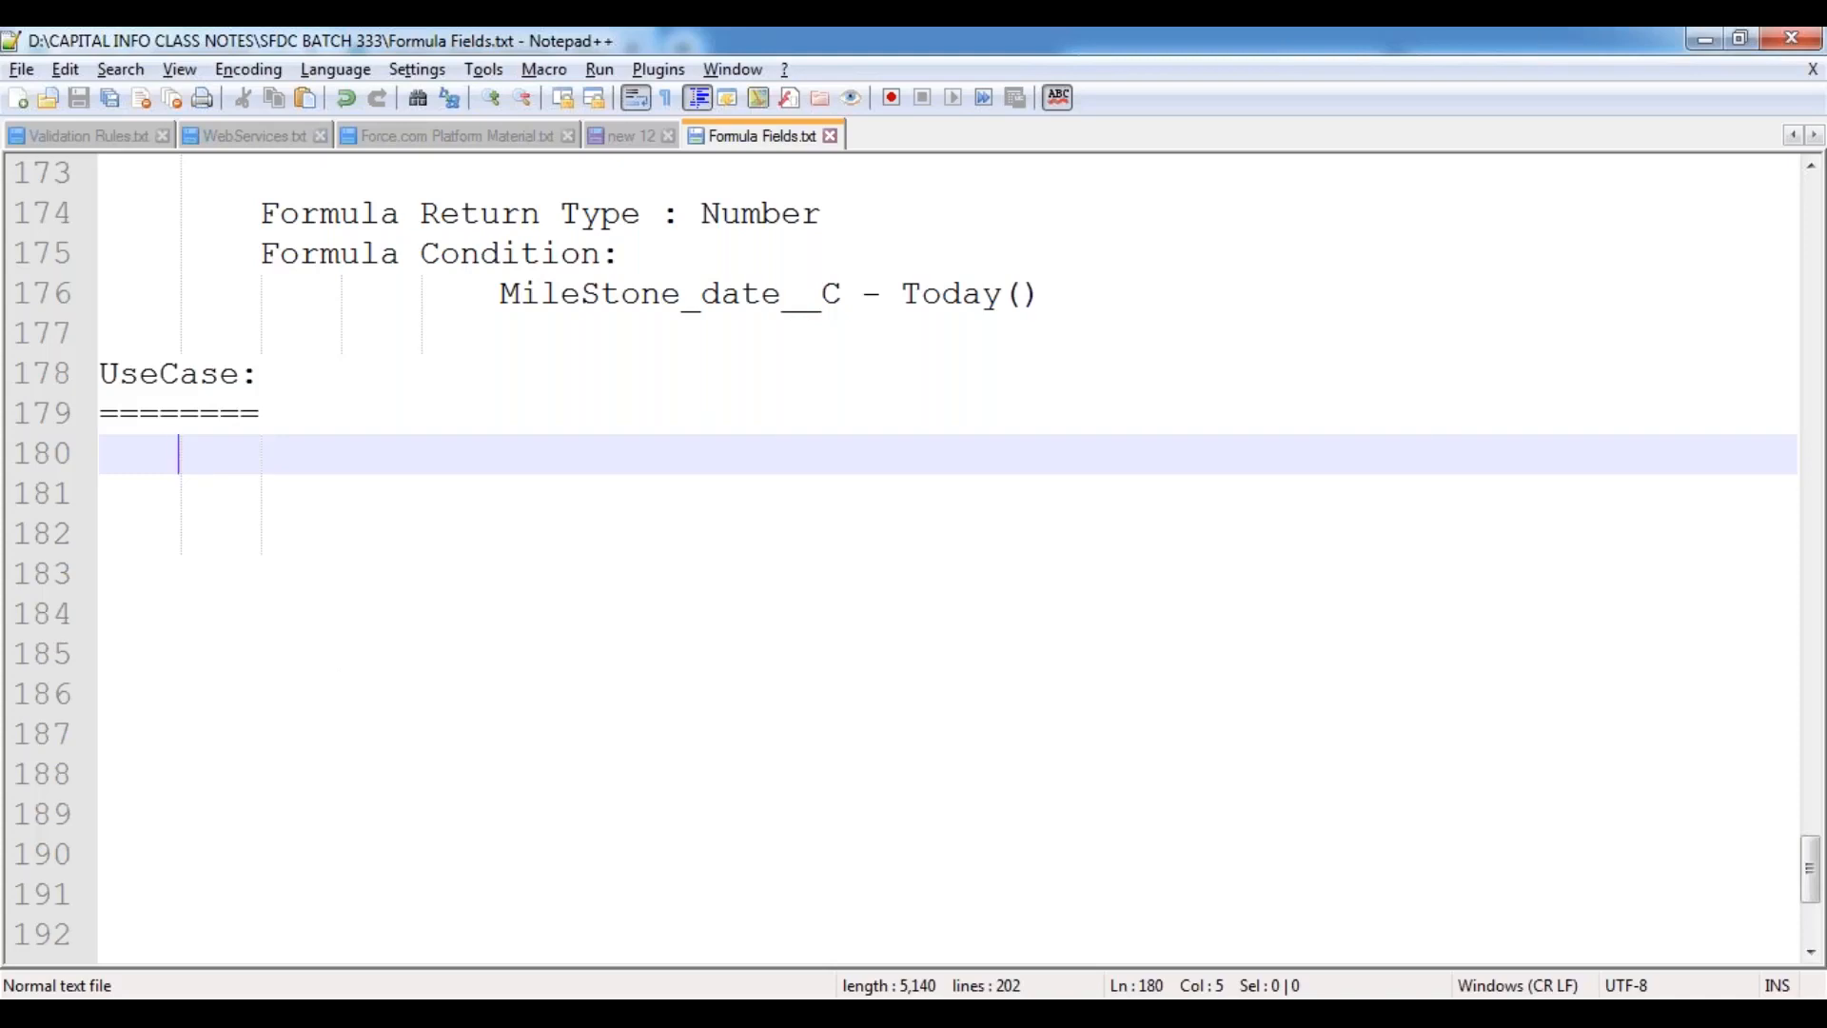
Step: Switch to Salesforce in the browser and open the Positions home page with its Recent Positions list
{"action": "left_click", "coordinate": [369, 1015]}
{"action": "left_click", "coordinate": [504, 867]}
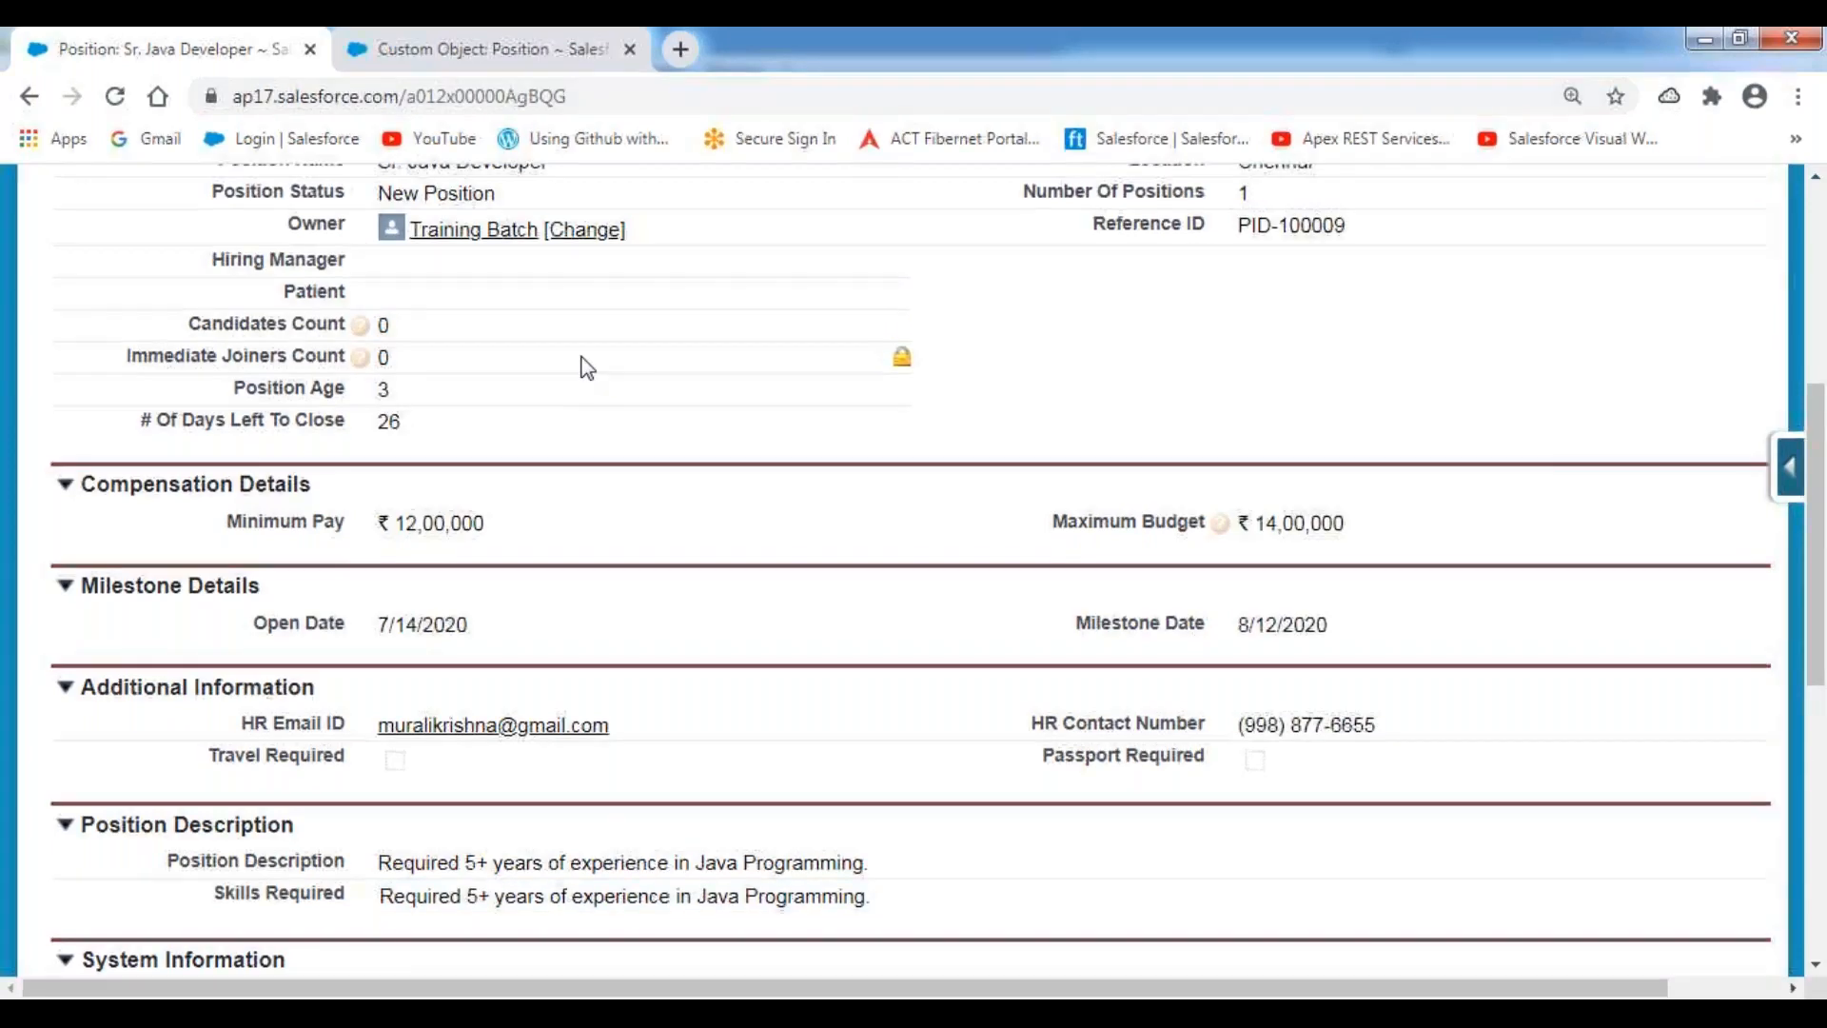
{"action": "scroll", "coordinate": [587, 369], "scroll_direction": "up", "scroll_amount": 6}
{"action": "left_click", "coordinate": [864, 316]}
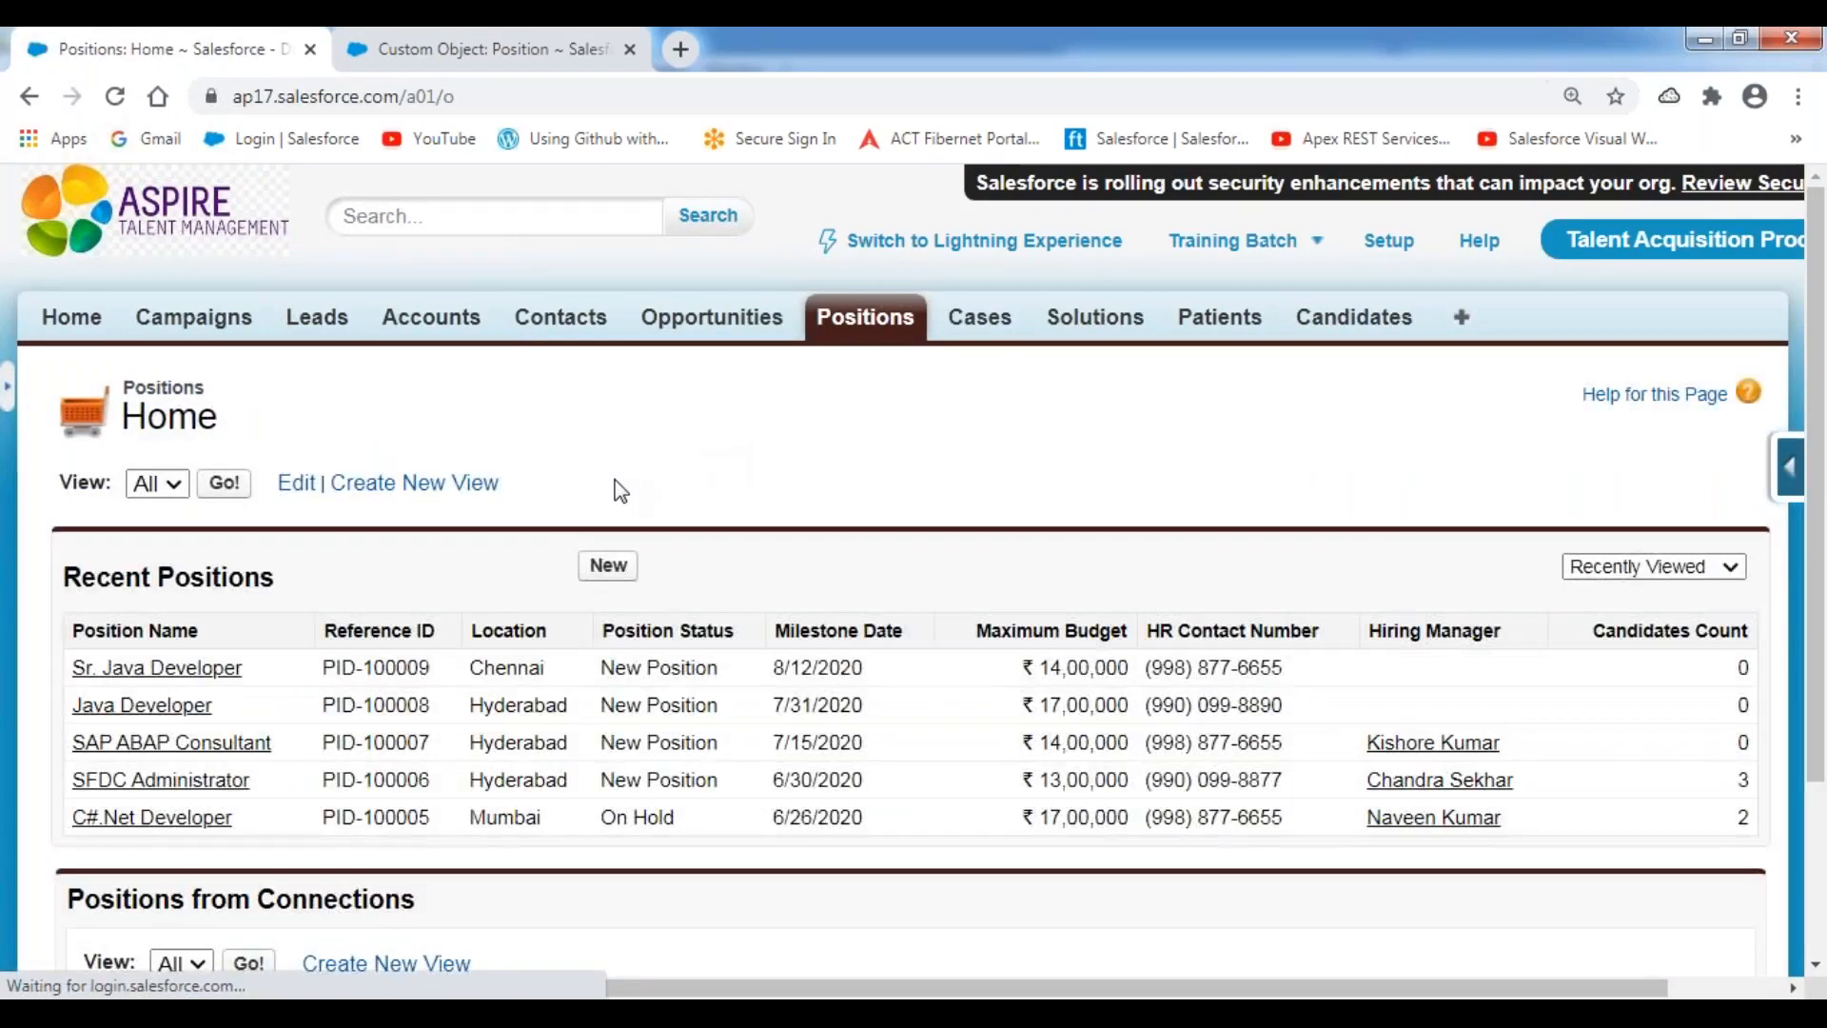
{"action": "scroll", "coordinate": [621, 490], "scroll_direction": "down", "scroll_amount": 3}
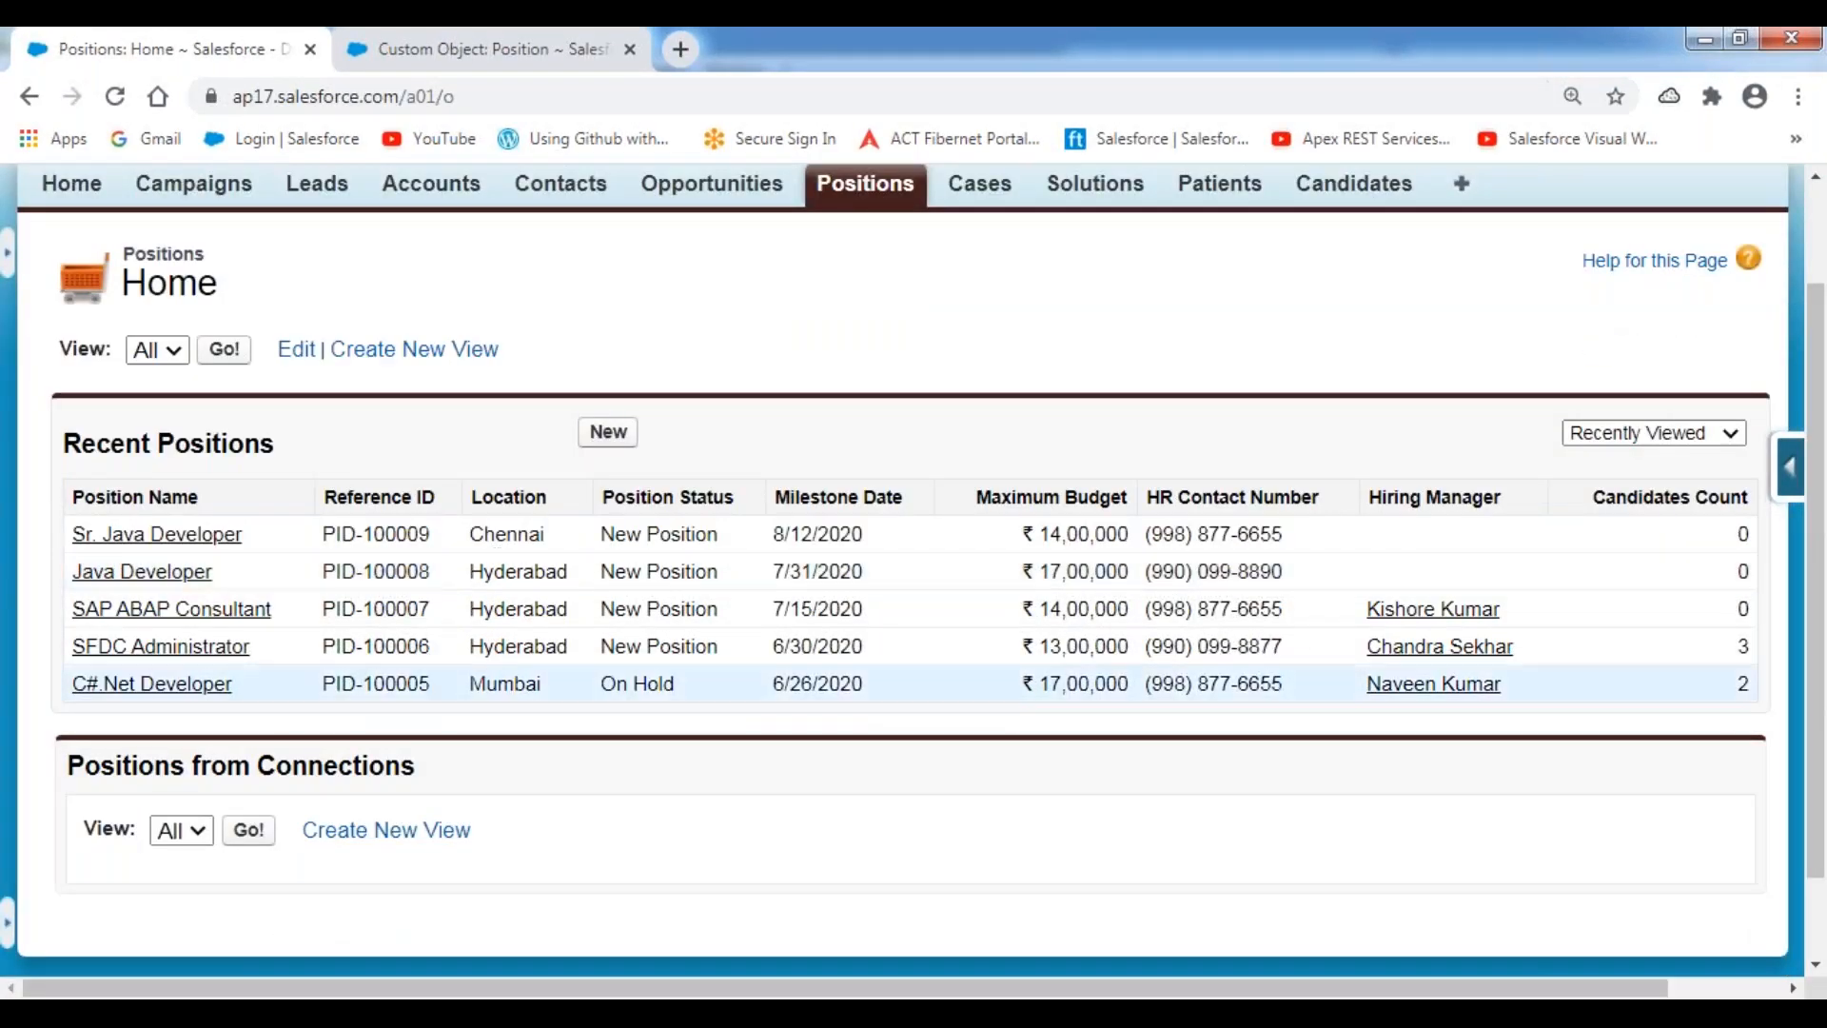
Step: Review the Milestone Date of each recent position from C#.Net Developer up to Java Developer
{"action": "left_click_drag", "start_coordinate": [776, 687], "coordinate": [894, 686]}
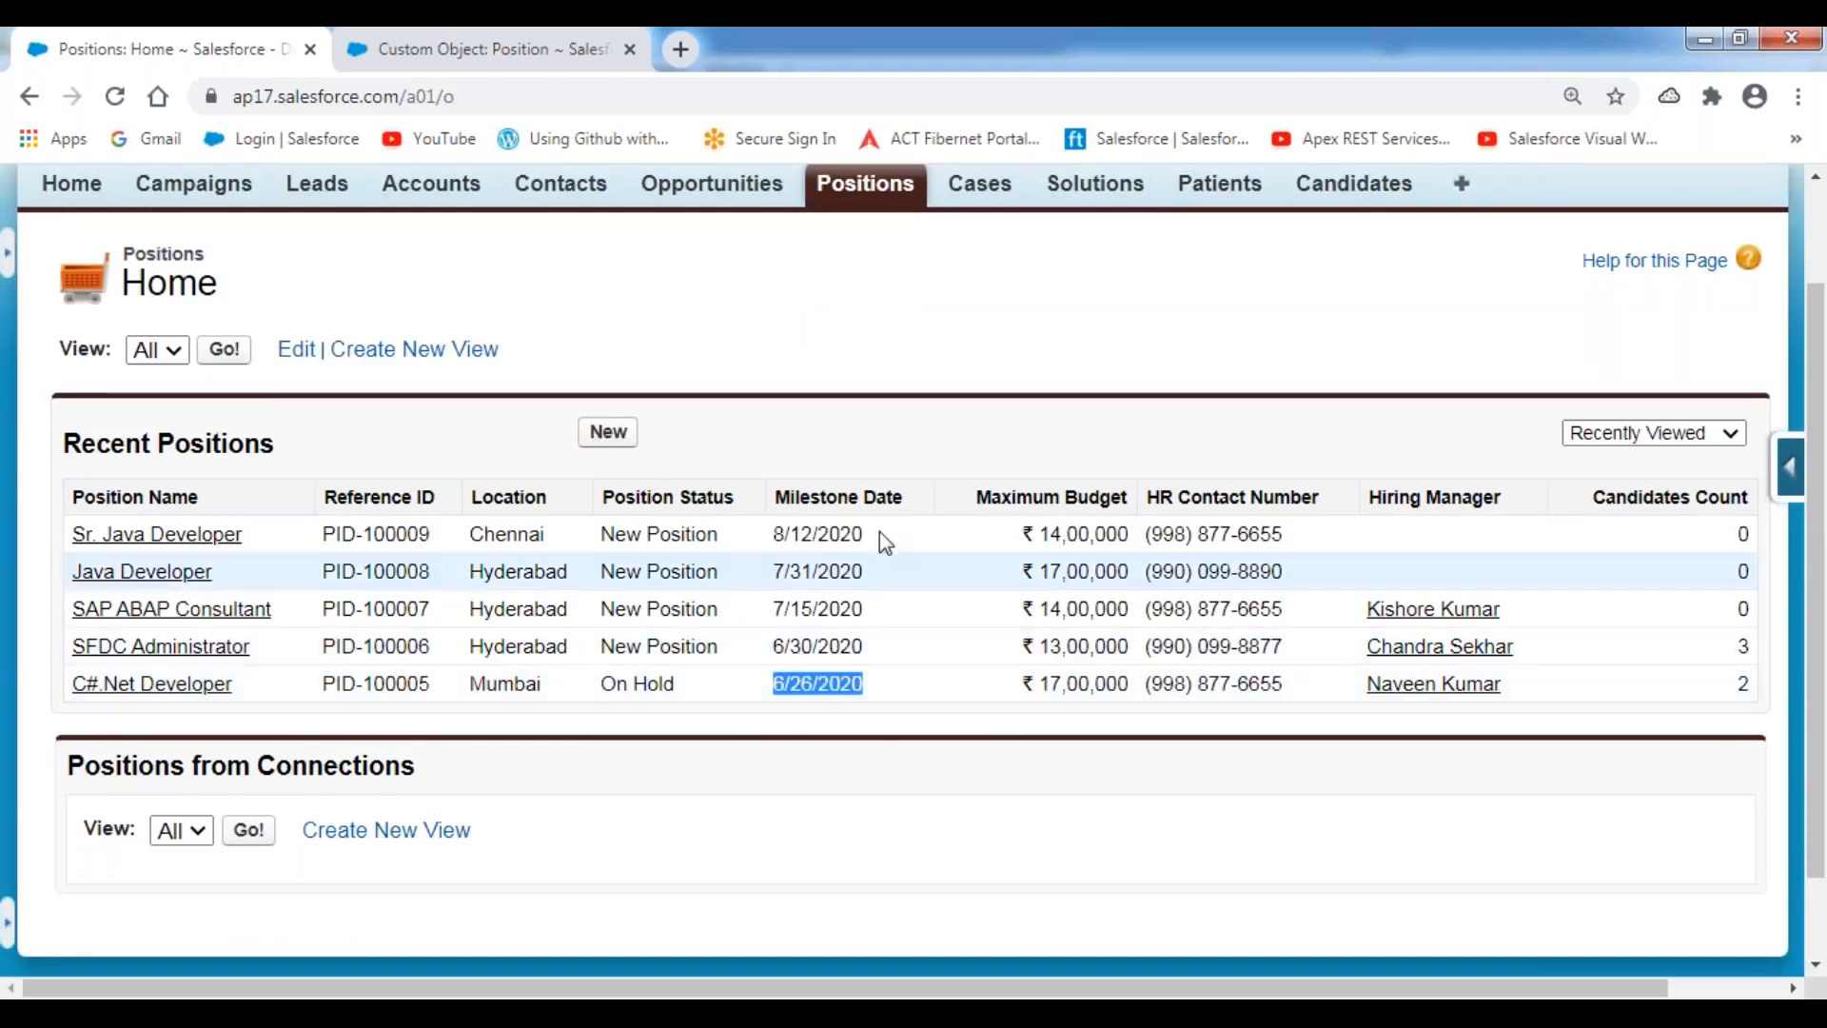
{"action": "left_click", "coordinate": [780, 649]}
{"action": "left_click_drag", "start_coordinate": [779, 648], "coordinate": [861, 649]}
{"action": "left_click_drag", "start_coordinate": [774, 608], "coordinate": [876, 619]}
{"action": "left_click_drag", "start_coordinate": [775, 571], "coordinate": [881, 583]}
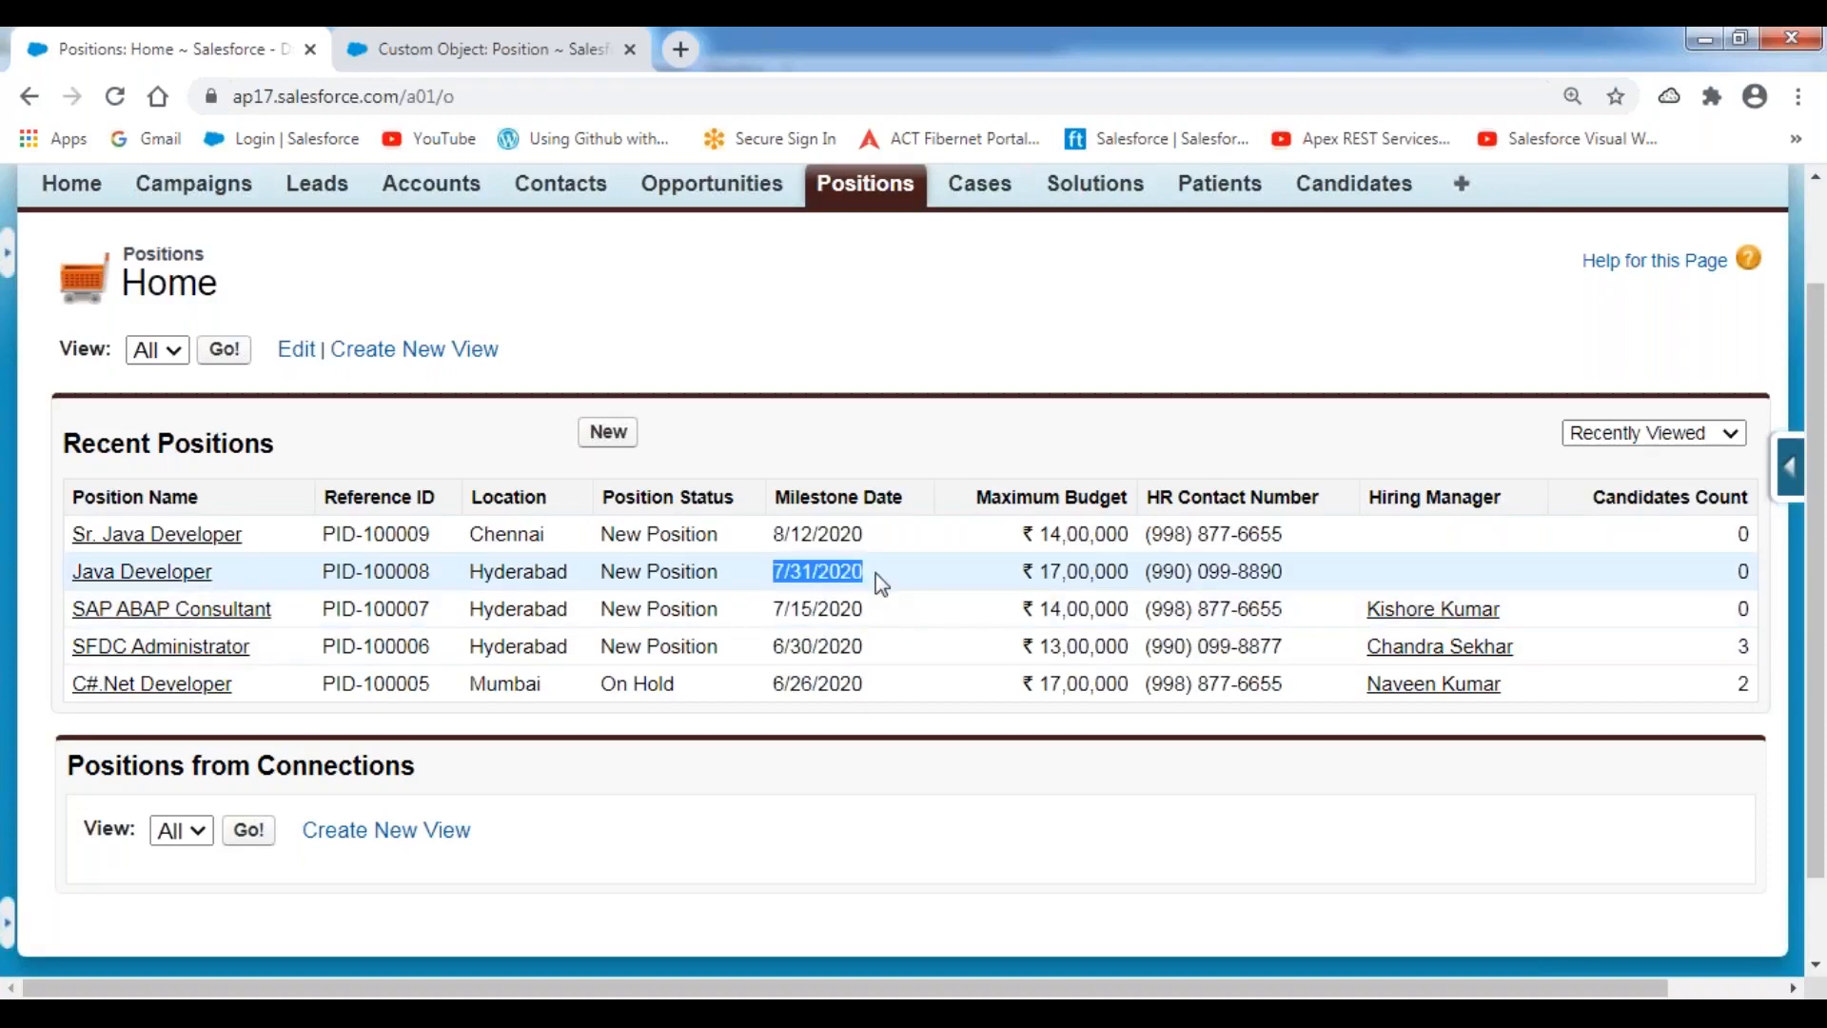
{"action": "left_click", "coordinate": [856, 403]}
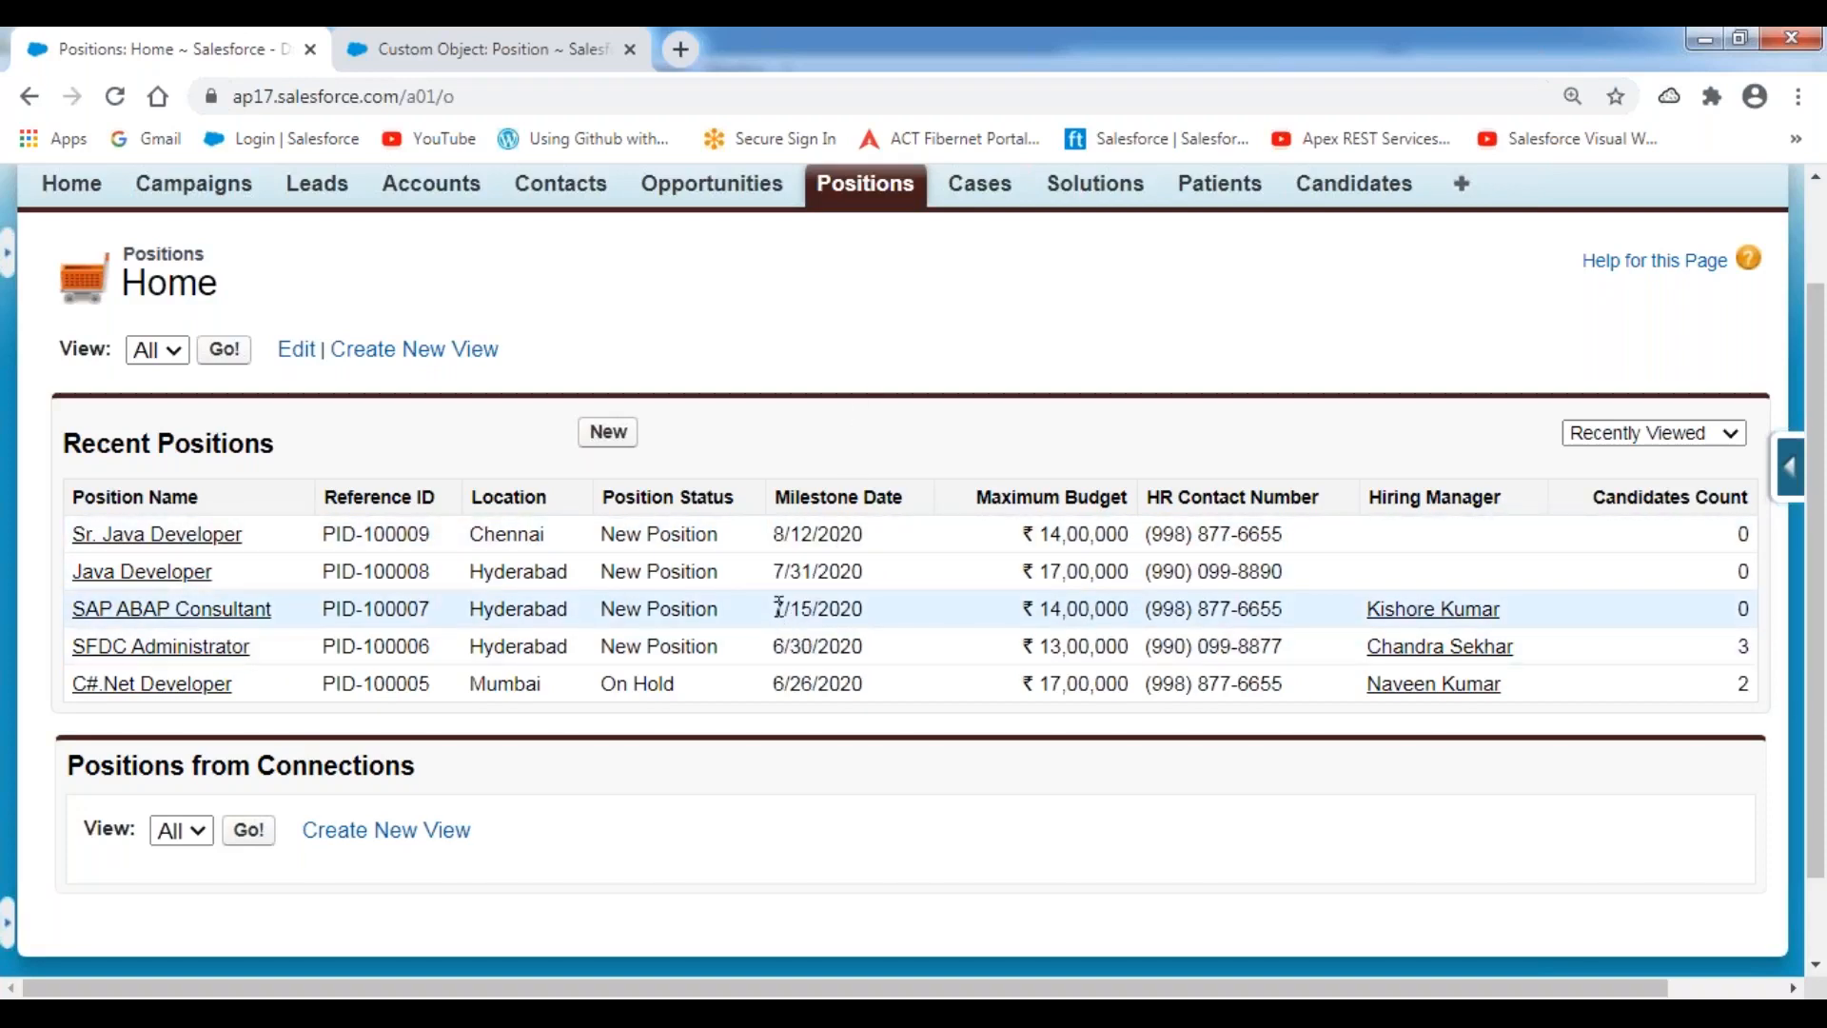
Step: Compare the Milestone Dates of SAP ABAP Consultant, SFDC Administrator and C#.Net Developer, and return to the Notepad++ notes
{"action": "left_click_drag", "start_coordinate": [778, 606], "coordinate": [862, 609]}
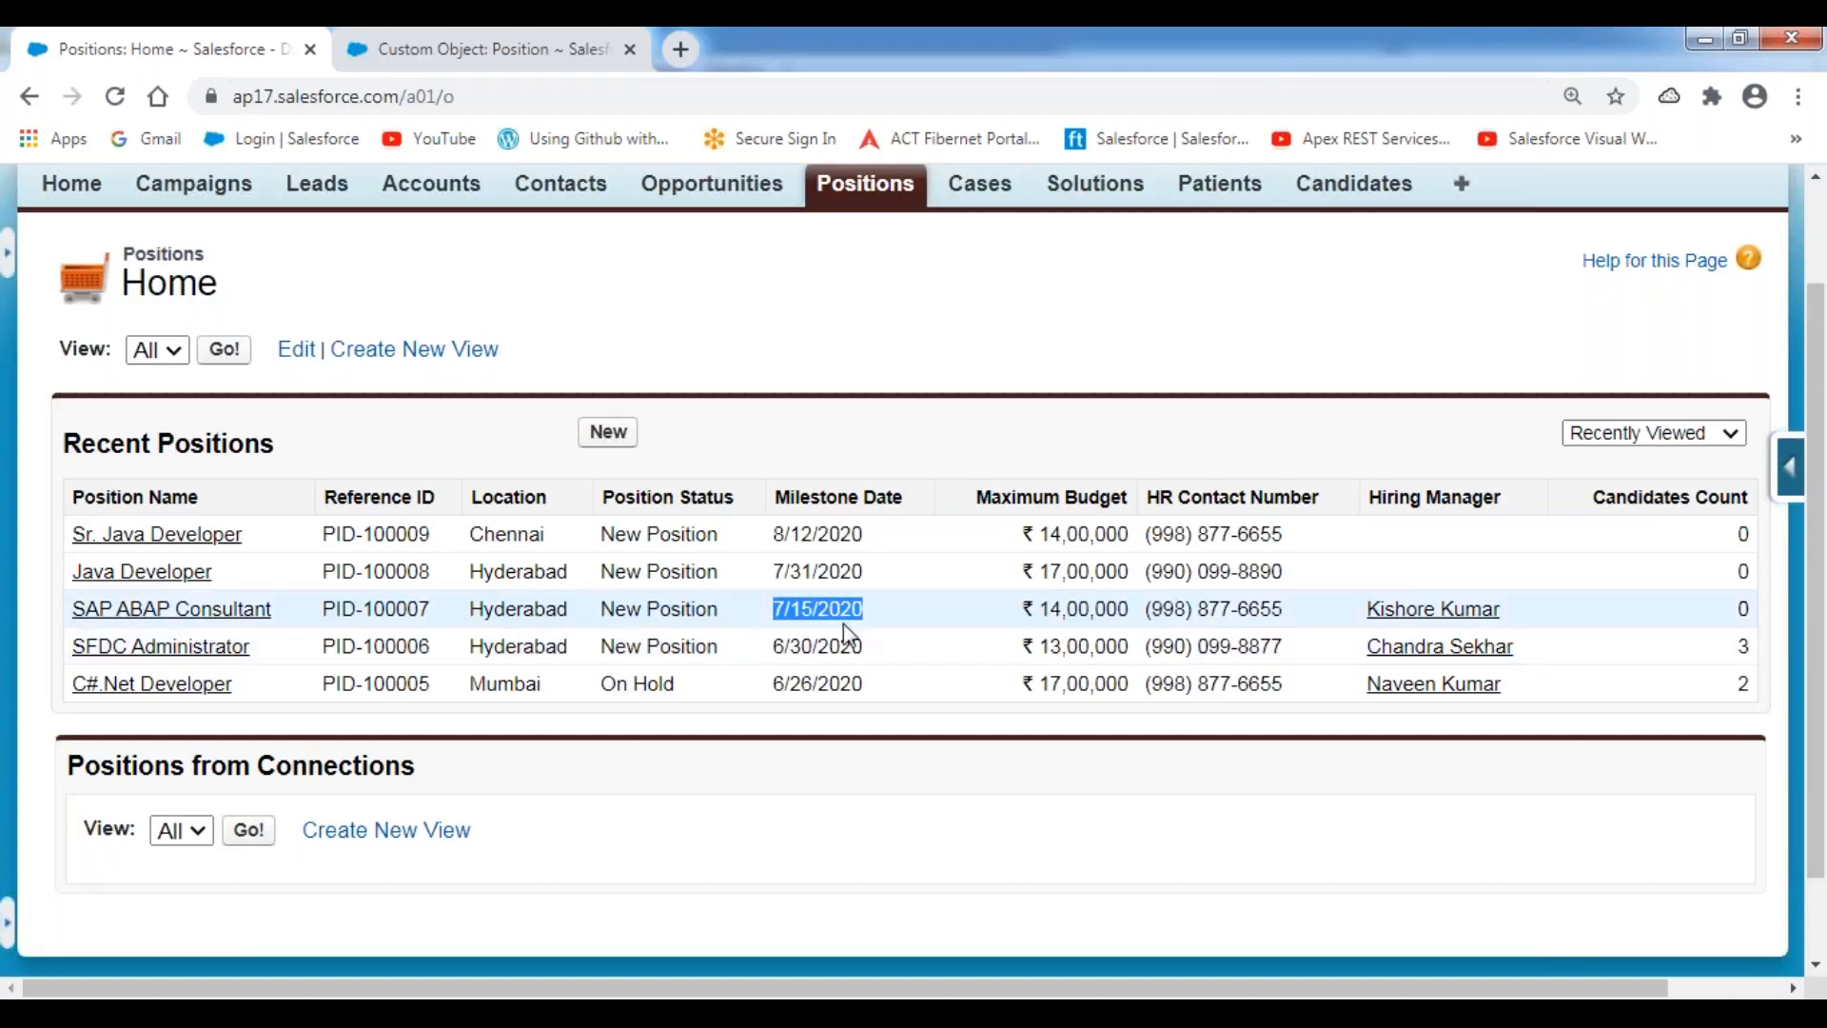
{"action": "left_click", "coordinate": [795, 607]}
{"action": "left_click_drag", "start_coordinate": [774, 607], "coordinate": [875, 682]}
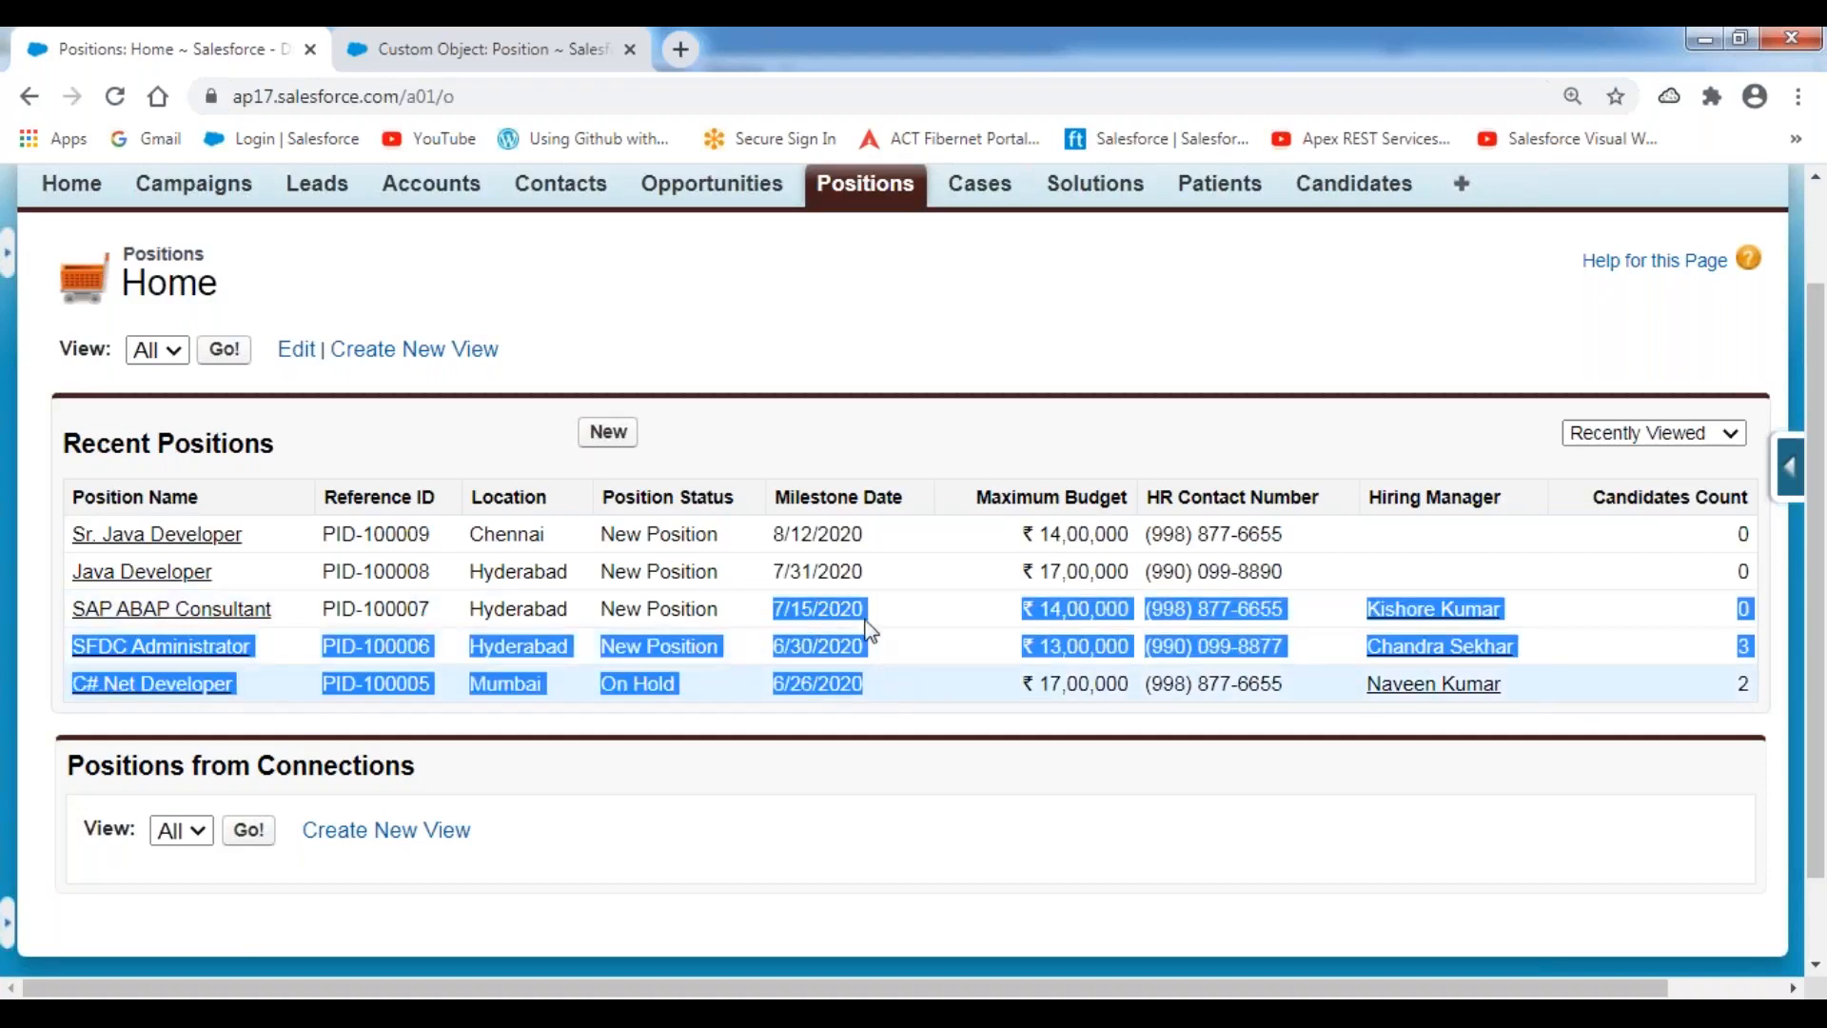
{"action": "left_click", "coordinate": [895, 636]}
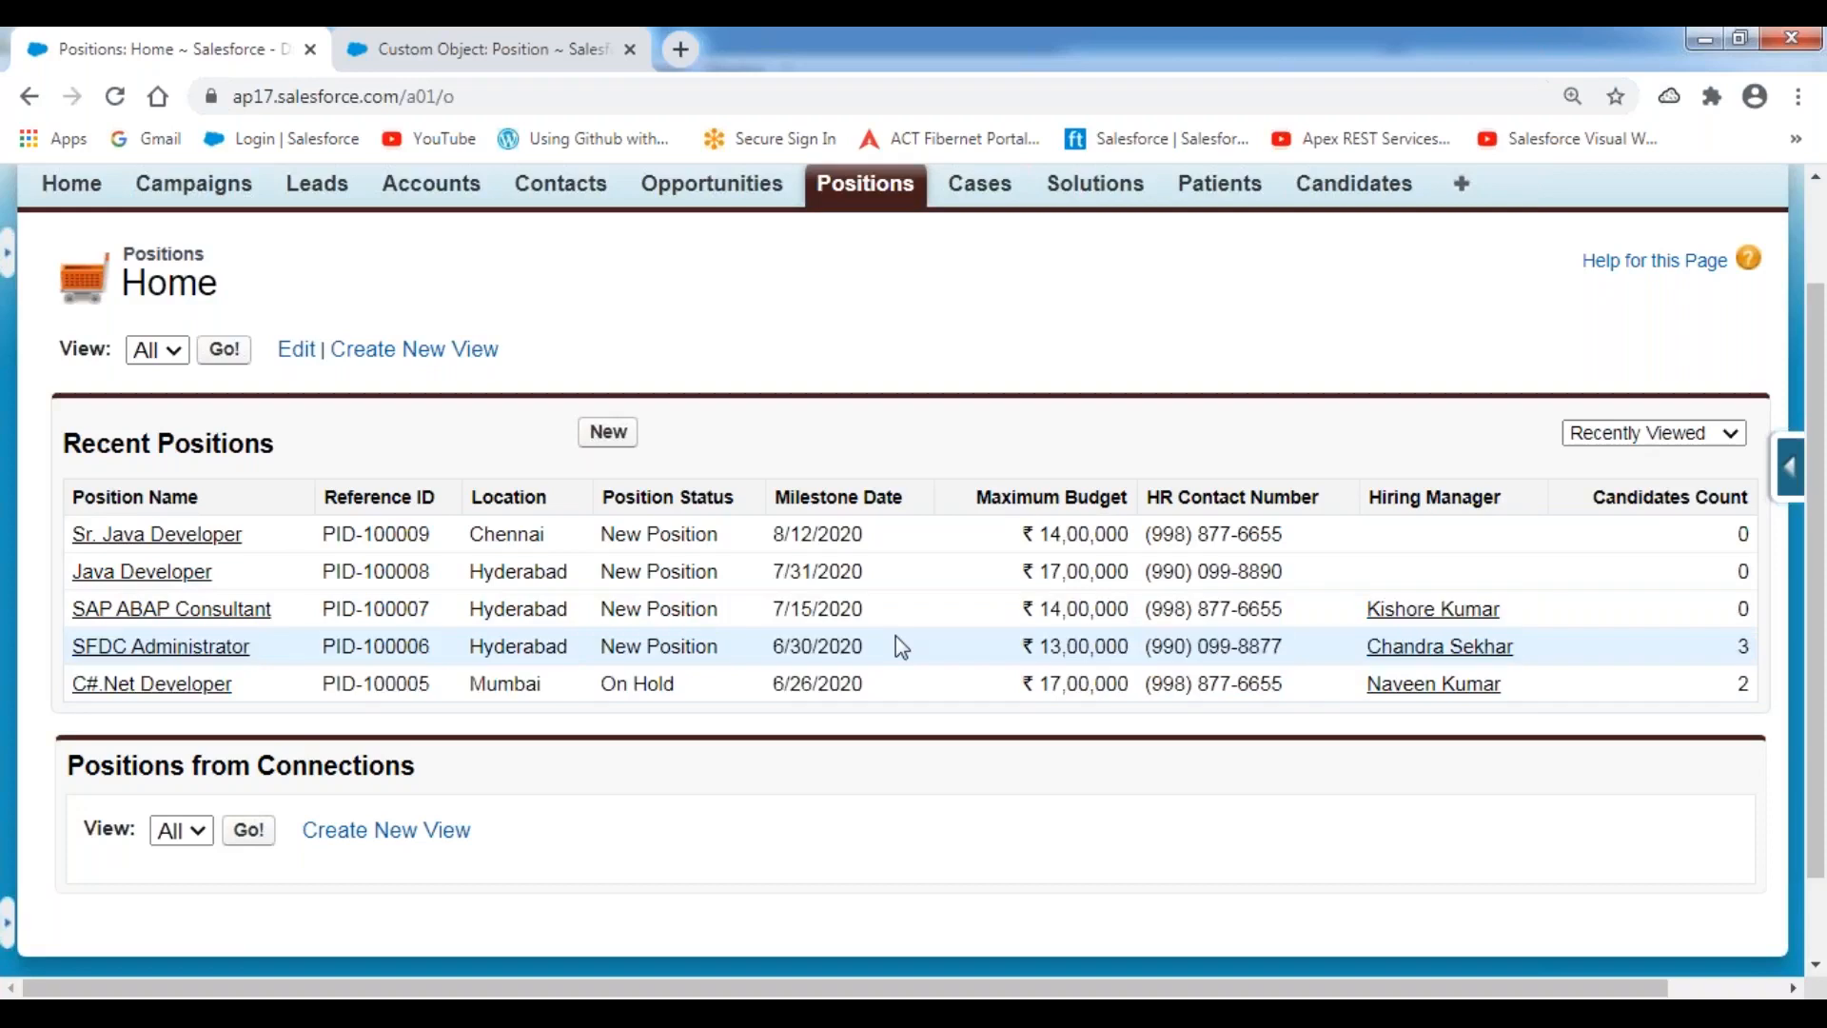
{"action": "left_click_drag", "start_coordinate": [775, 607], "coordinate": [864, 679]}
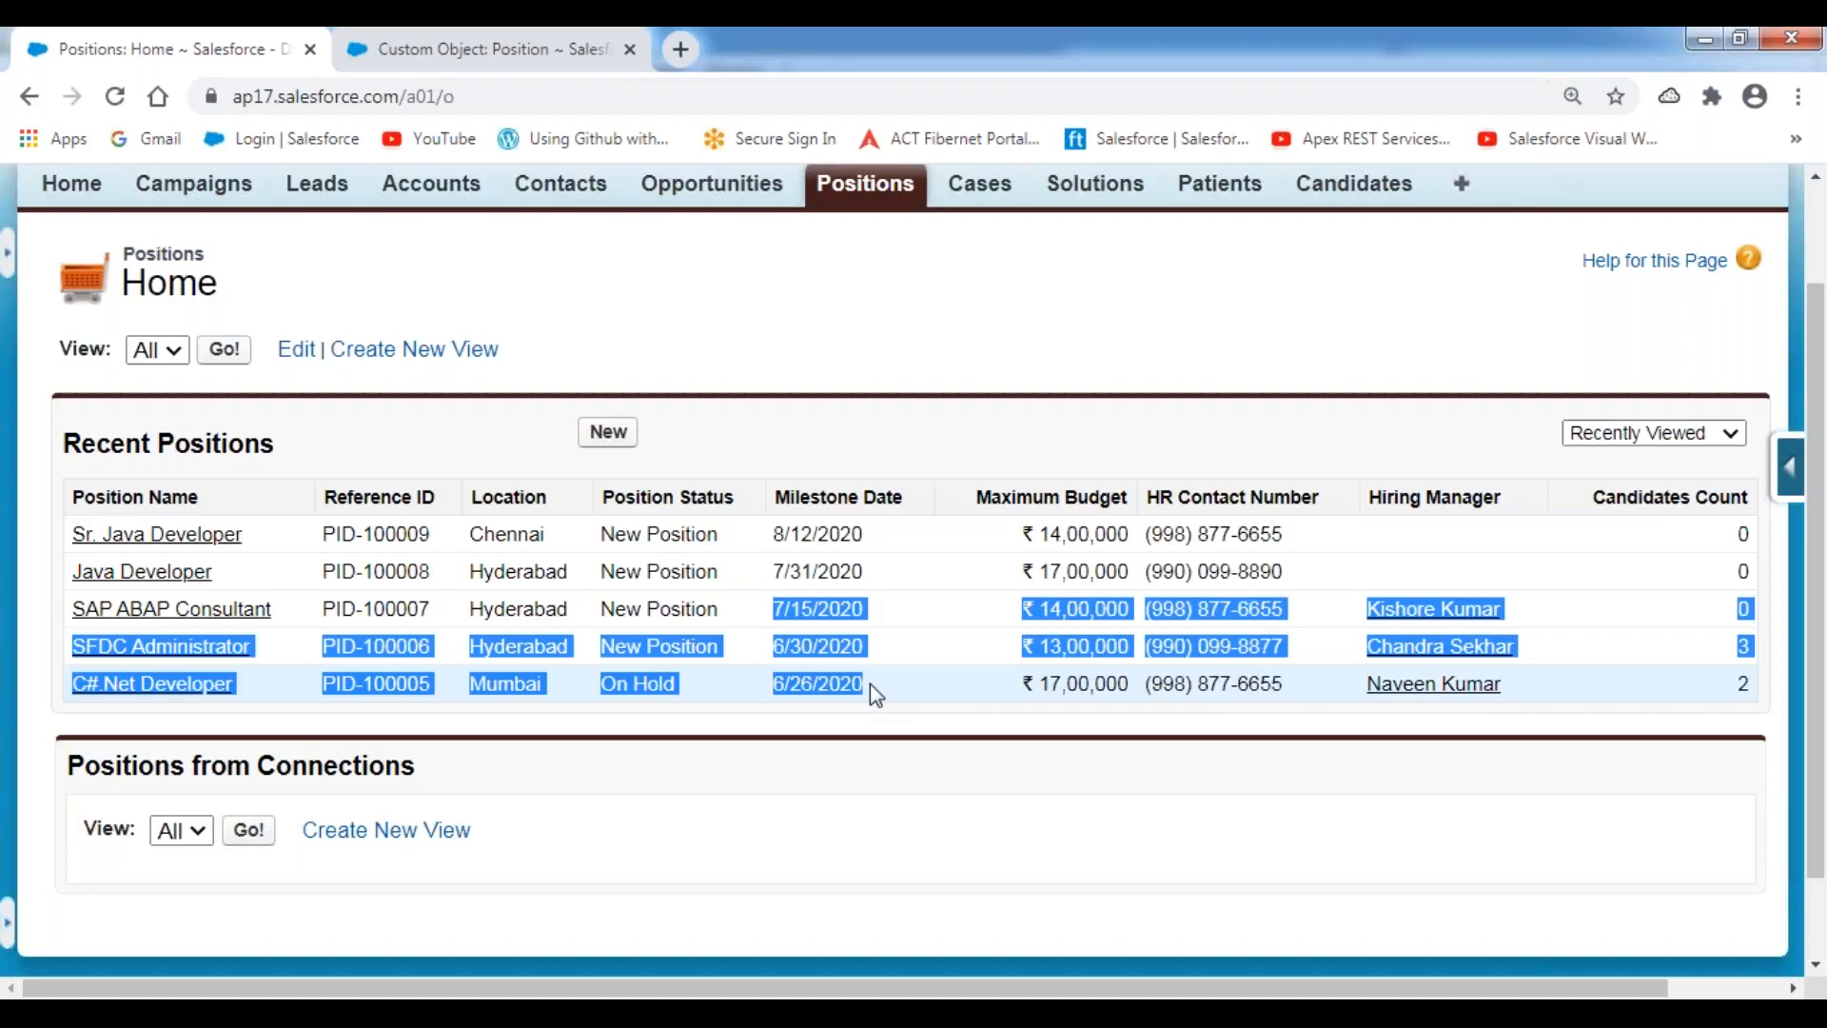
{"action": "left_click", "coordinate": [883, 668]}
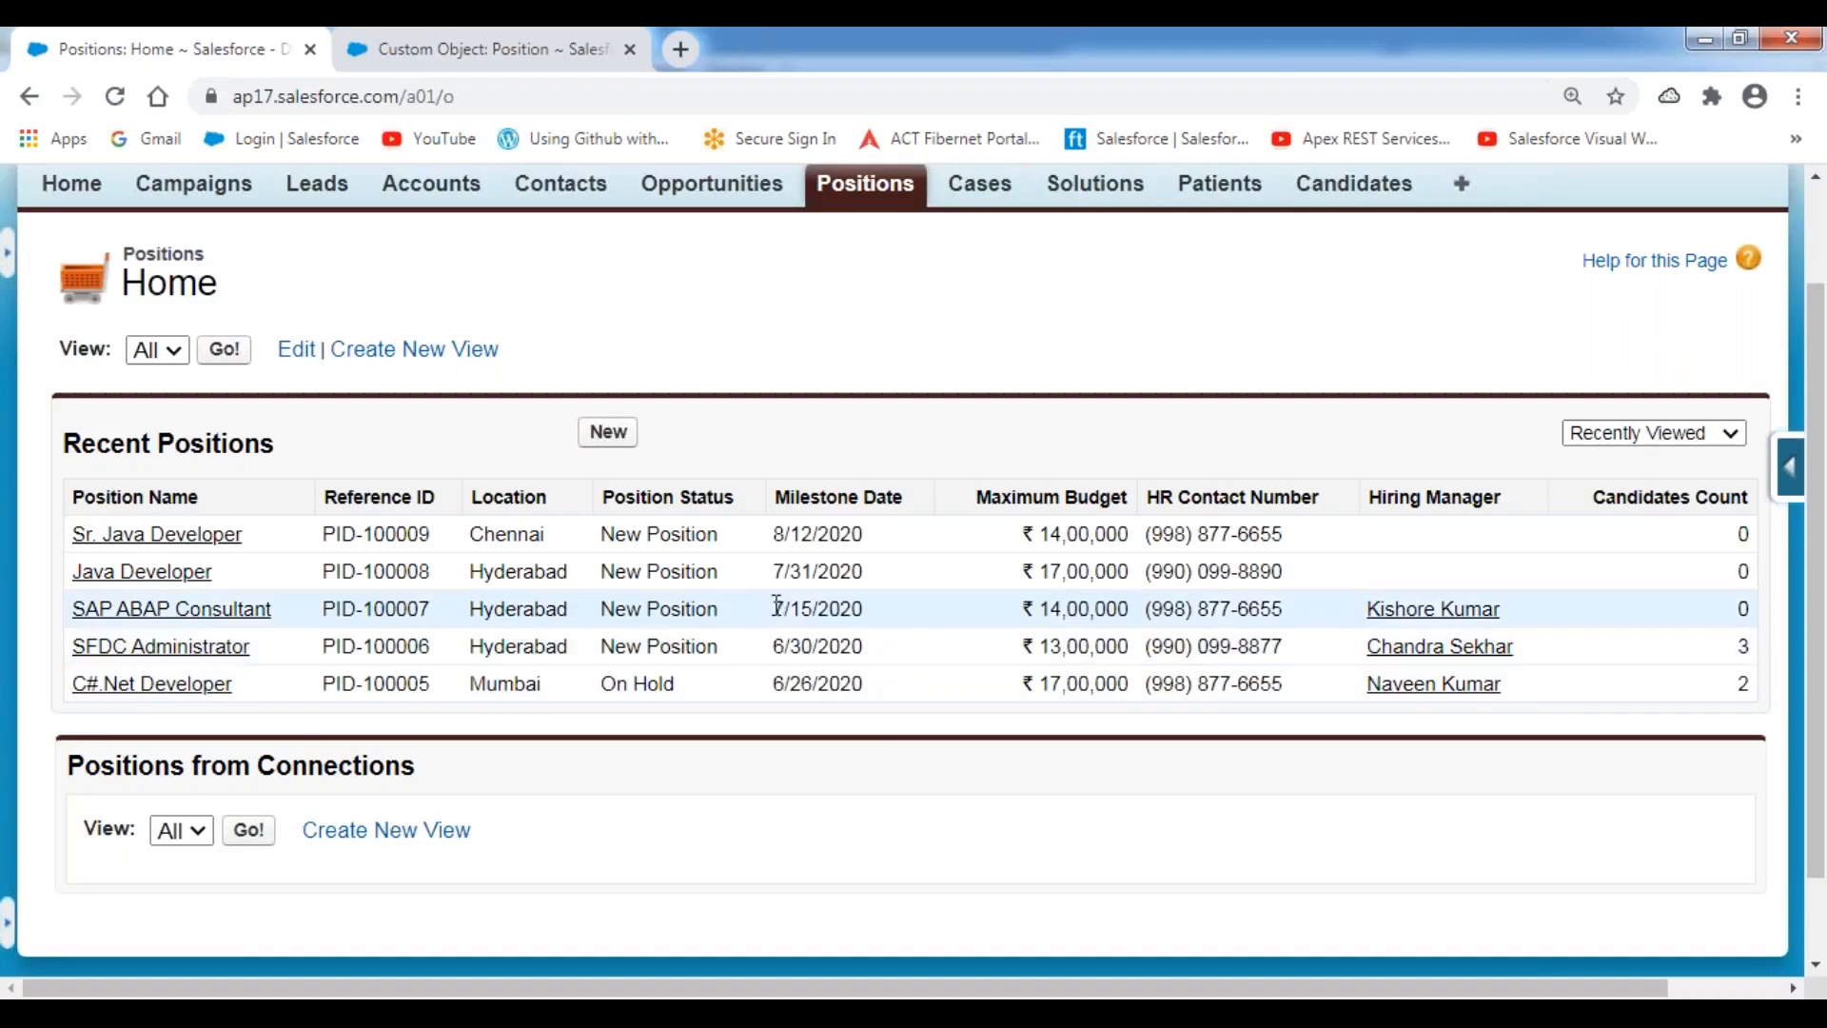
{"action": "left_click_drag", "start_coordinate": [776, 605], "coordinate": [867, 609]}
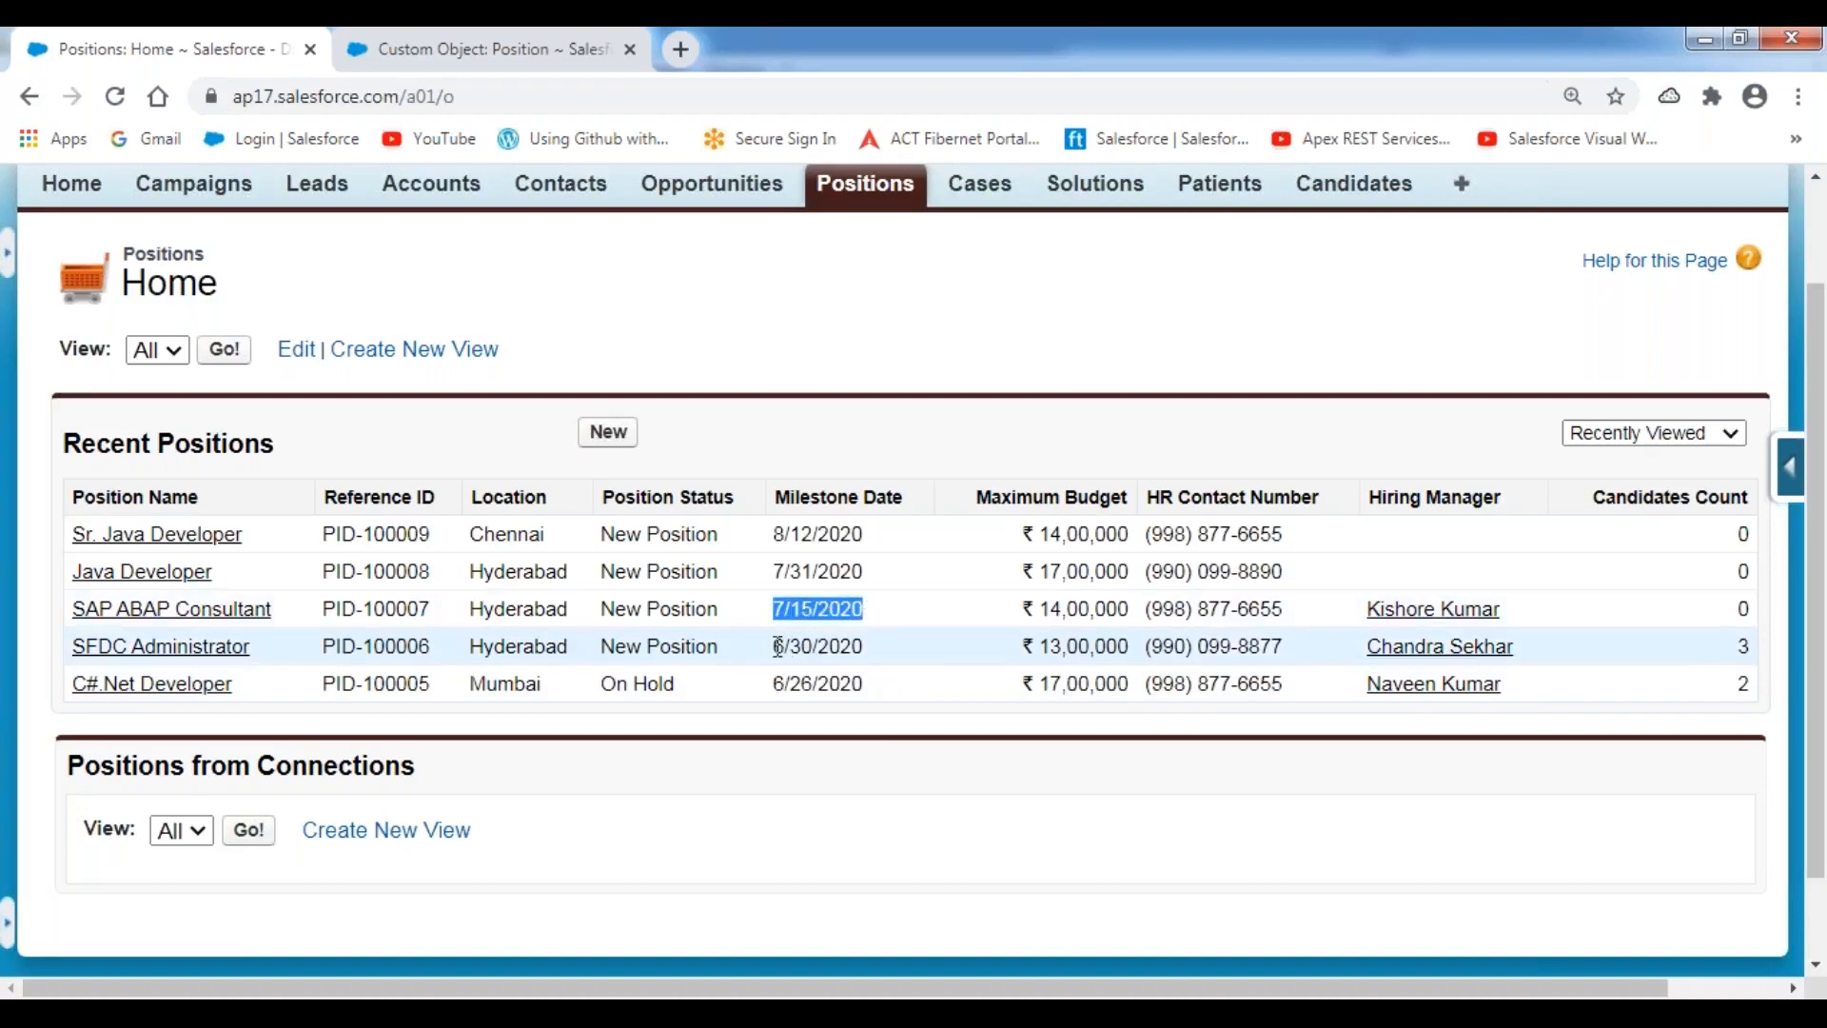
{"action": "left_click", "coordinate": [778, 646]}
{"action": "left_click_drag", "start_coordinate": [772, 647], "coordinate": [863, 649]}
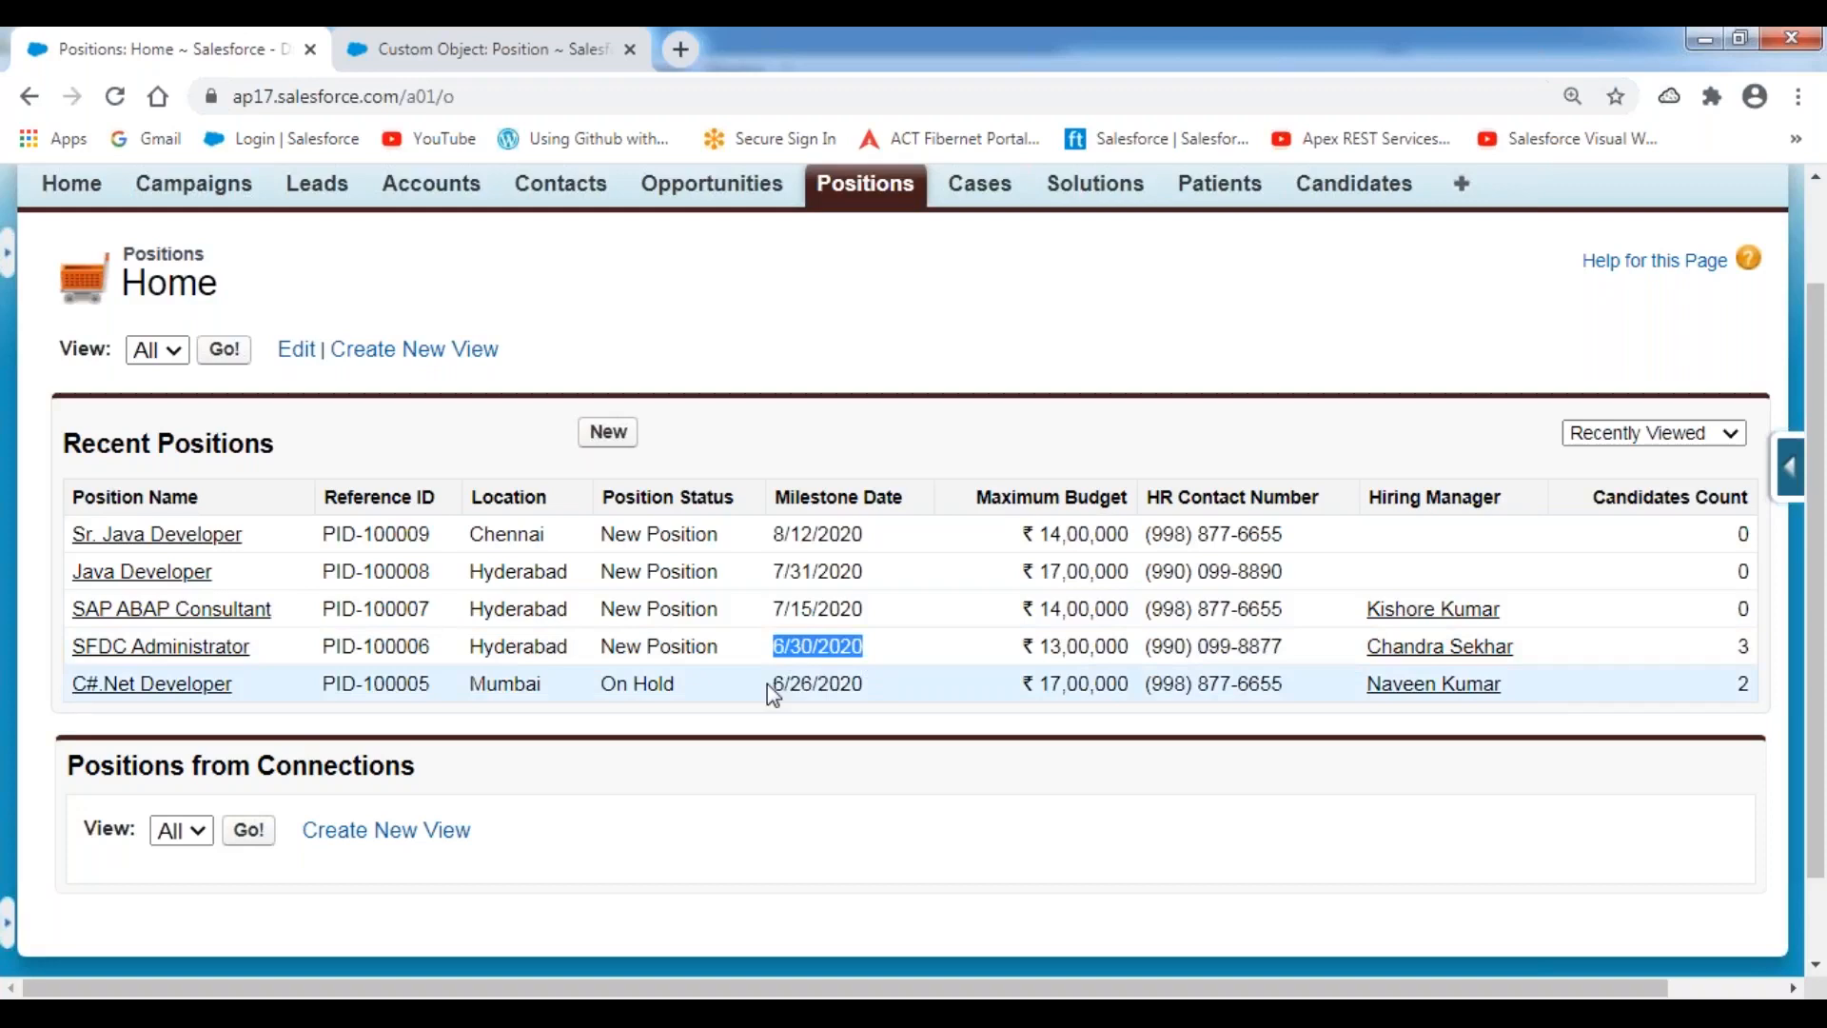
{"action": "left_click_drag", "start_coordinate": [772, 685], "coordinate": [872, 687]}
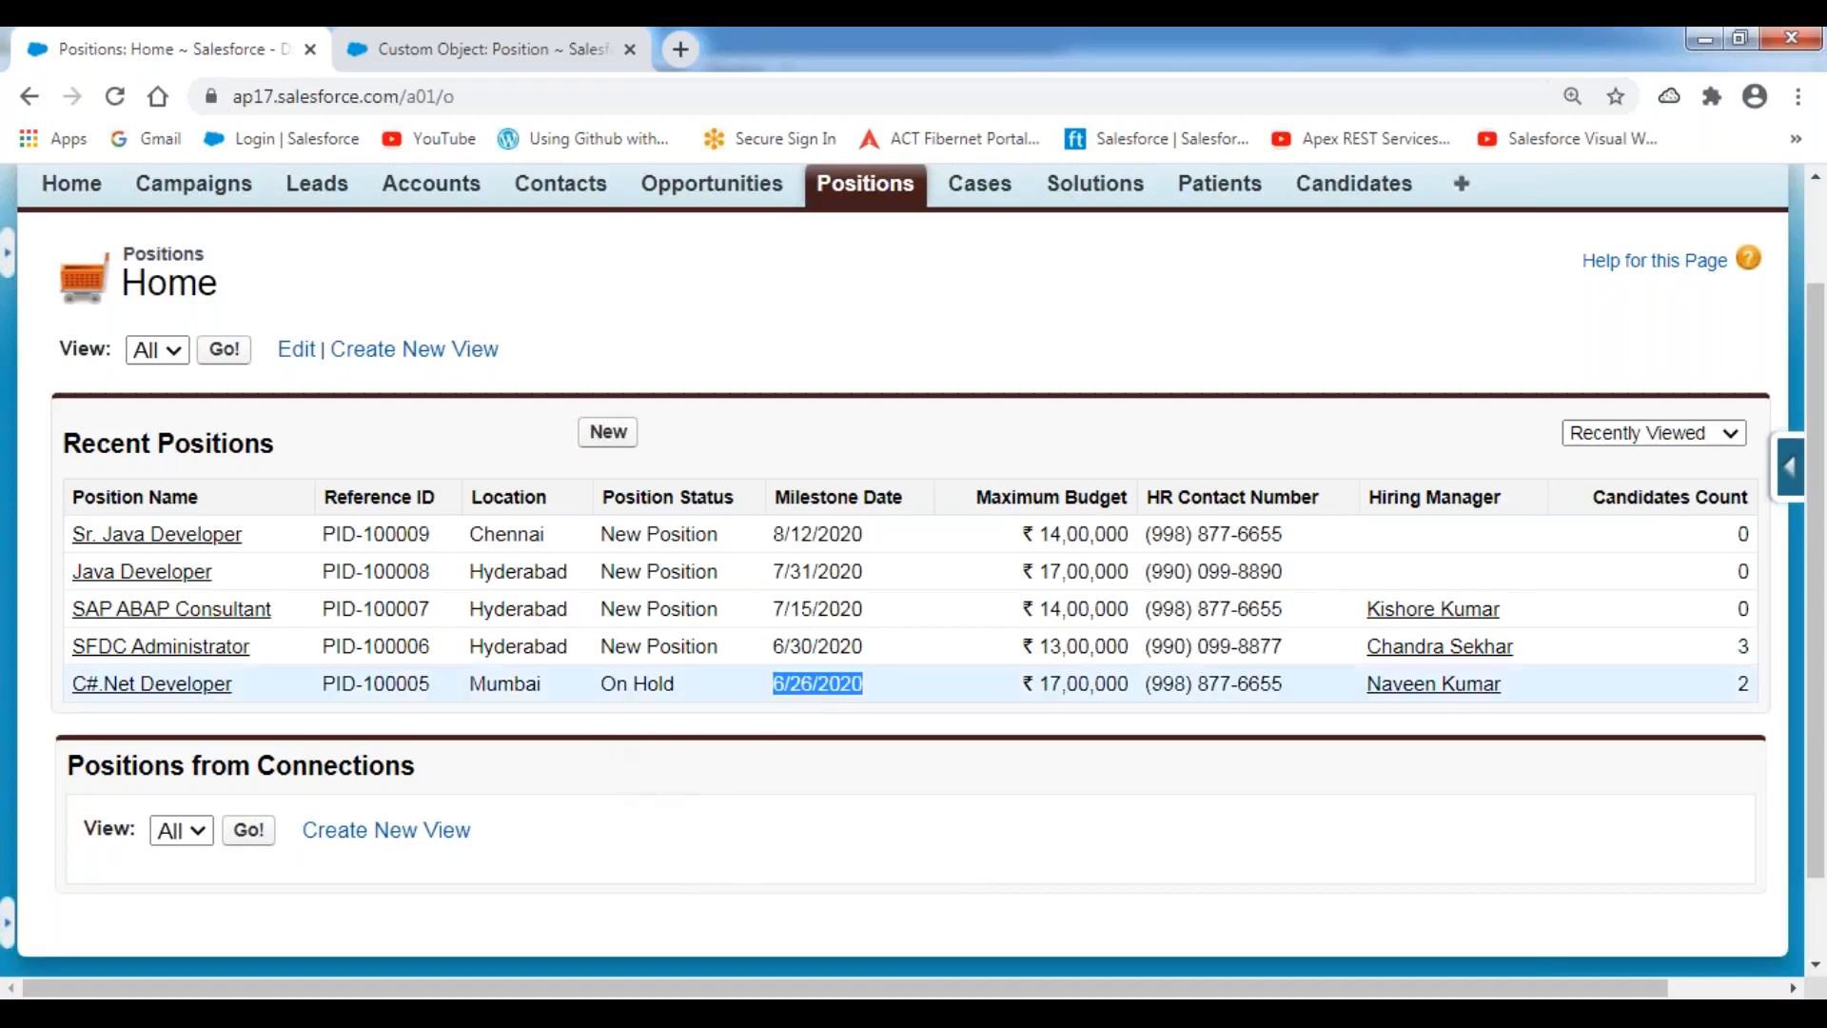
{"action": "left_click", "coordinate": [828, 722]}
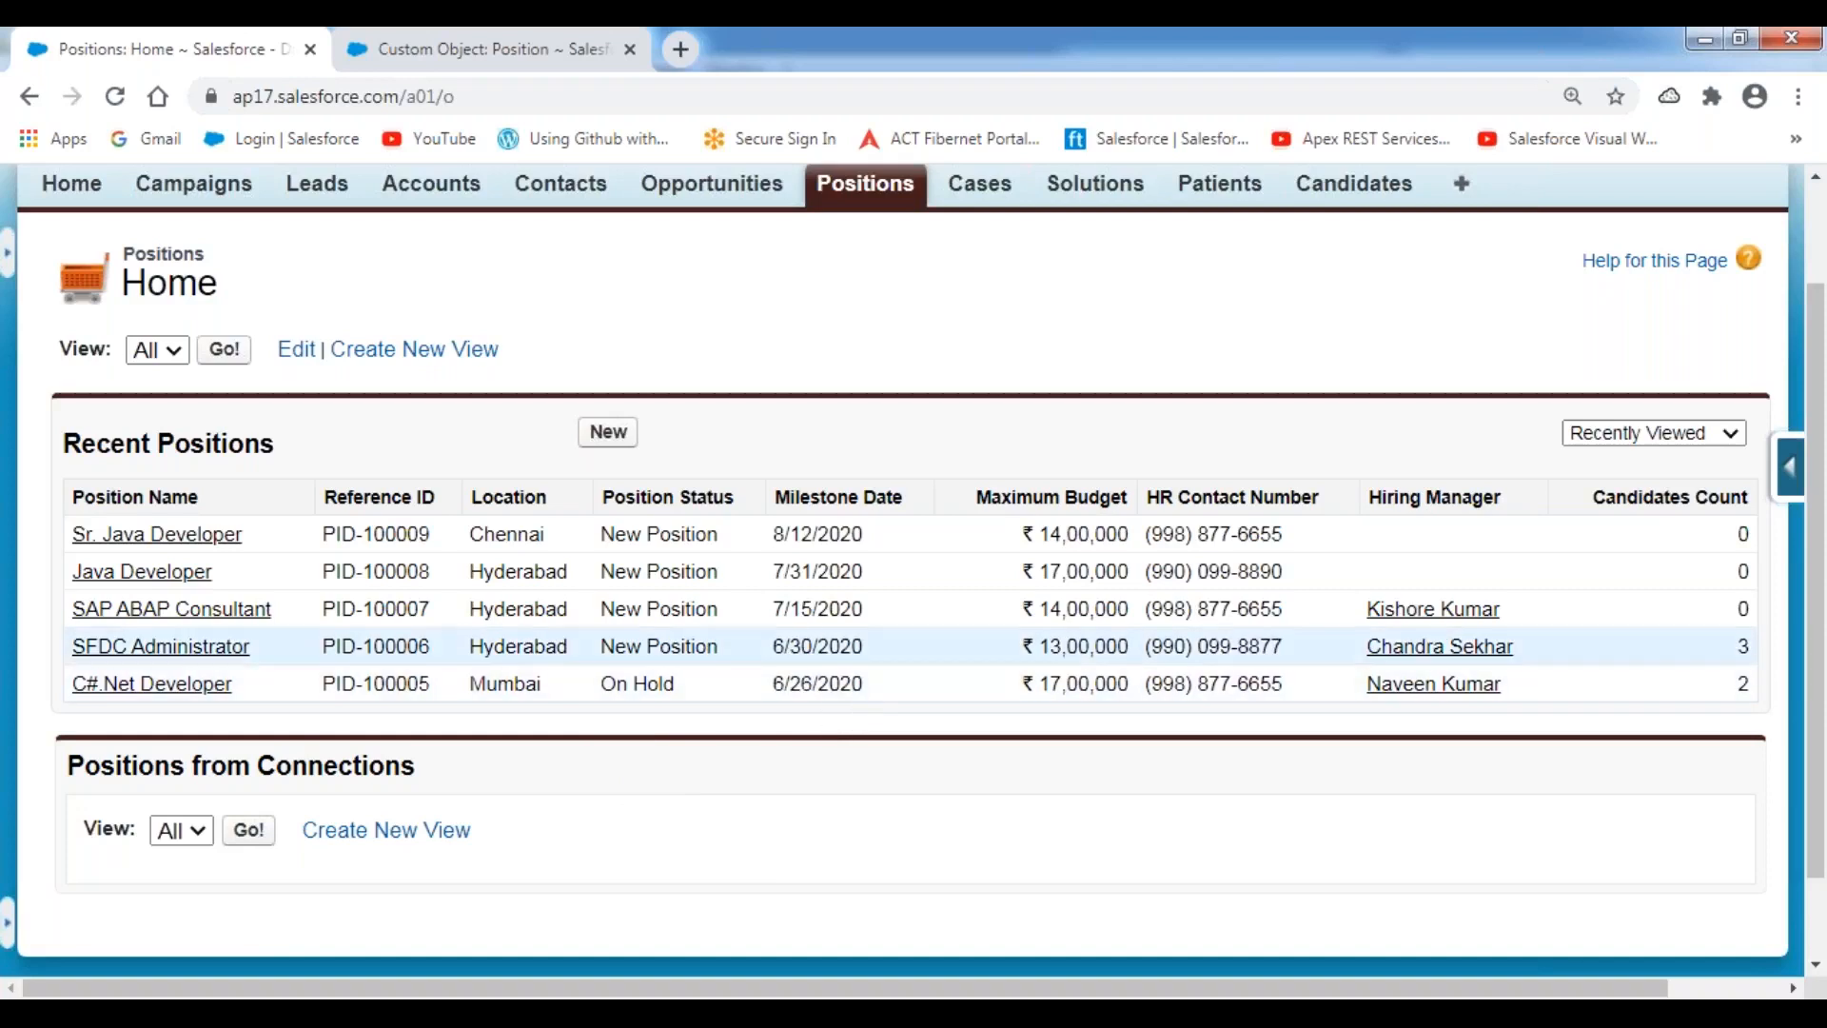
{"action": "left_click_drag", "start_coordinate": [774, 607], "coordinate": [884, 693]}
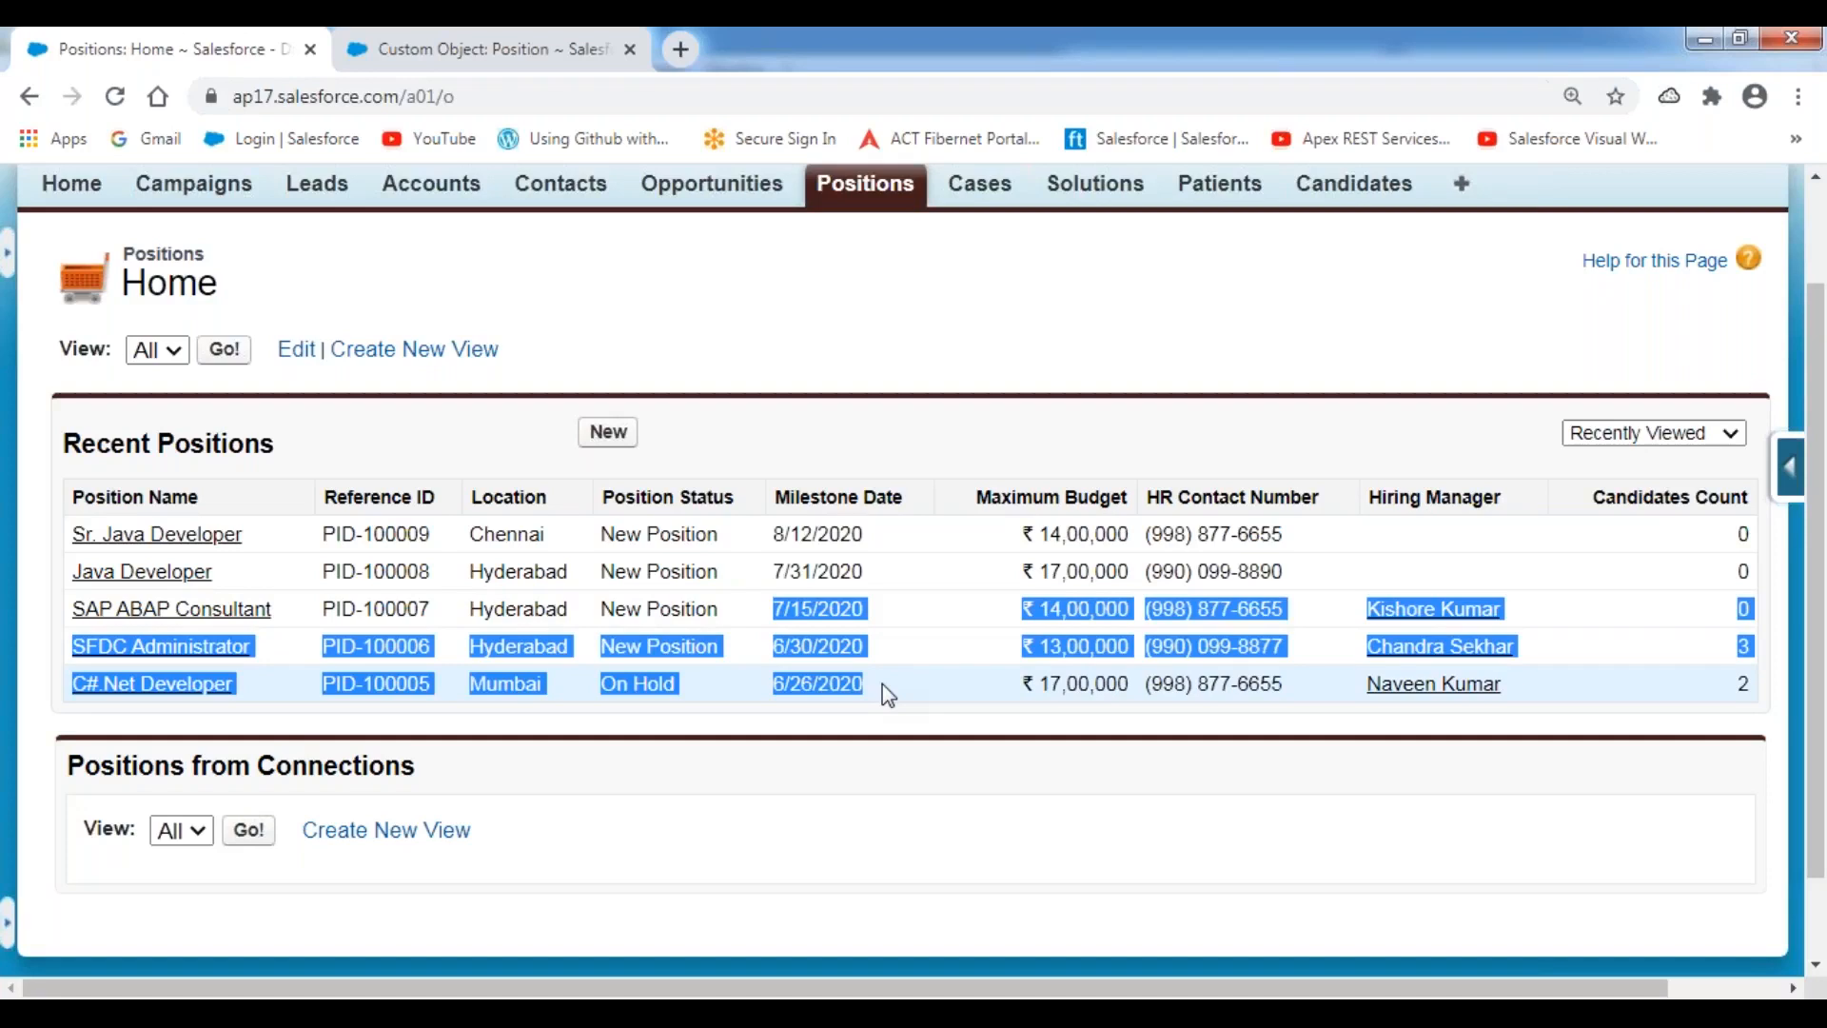
{"action": "left_click", "coordinate": [809, 571]}
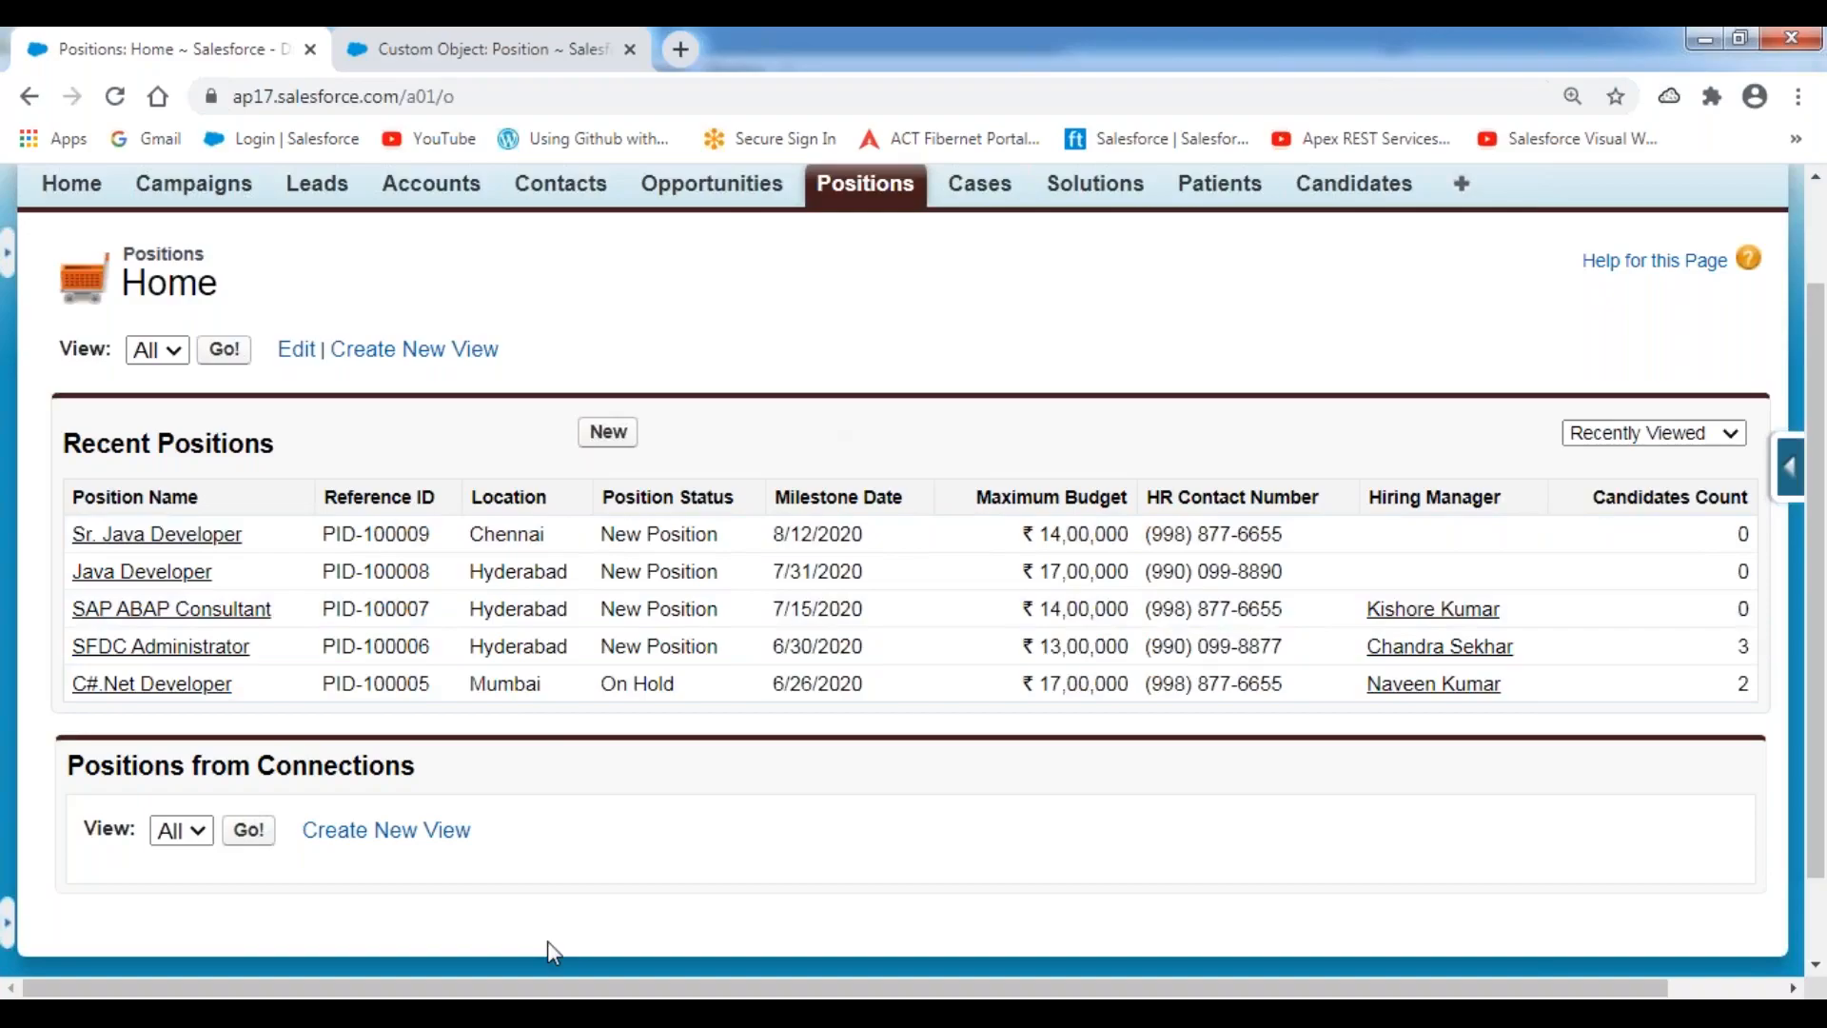
{"action": "left_click", "coordinate": [682, 1011]}
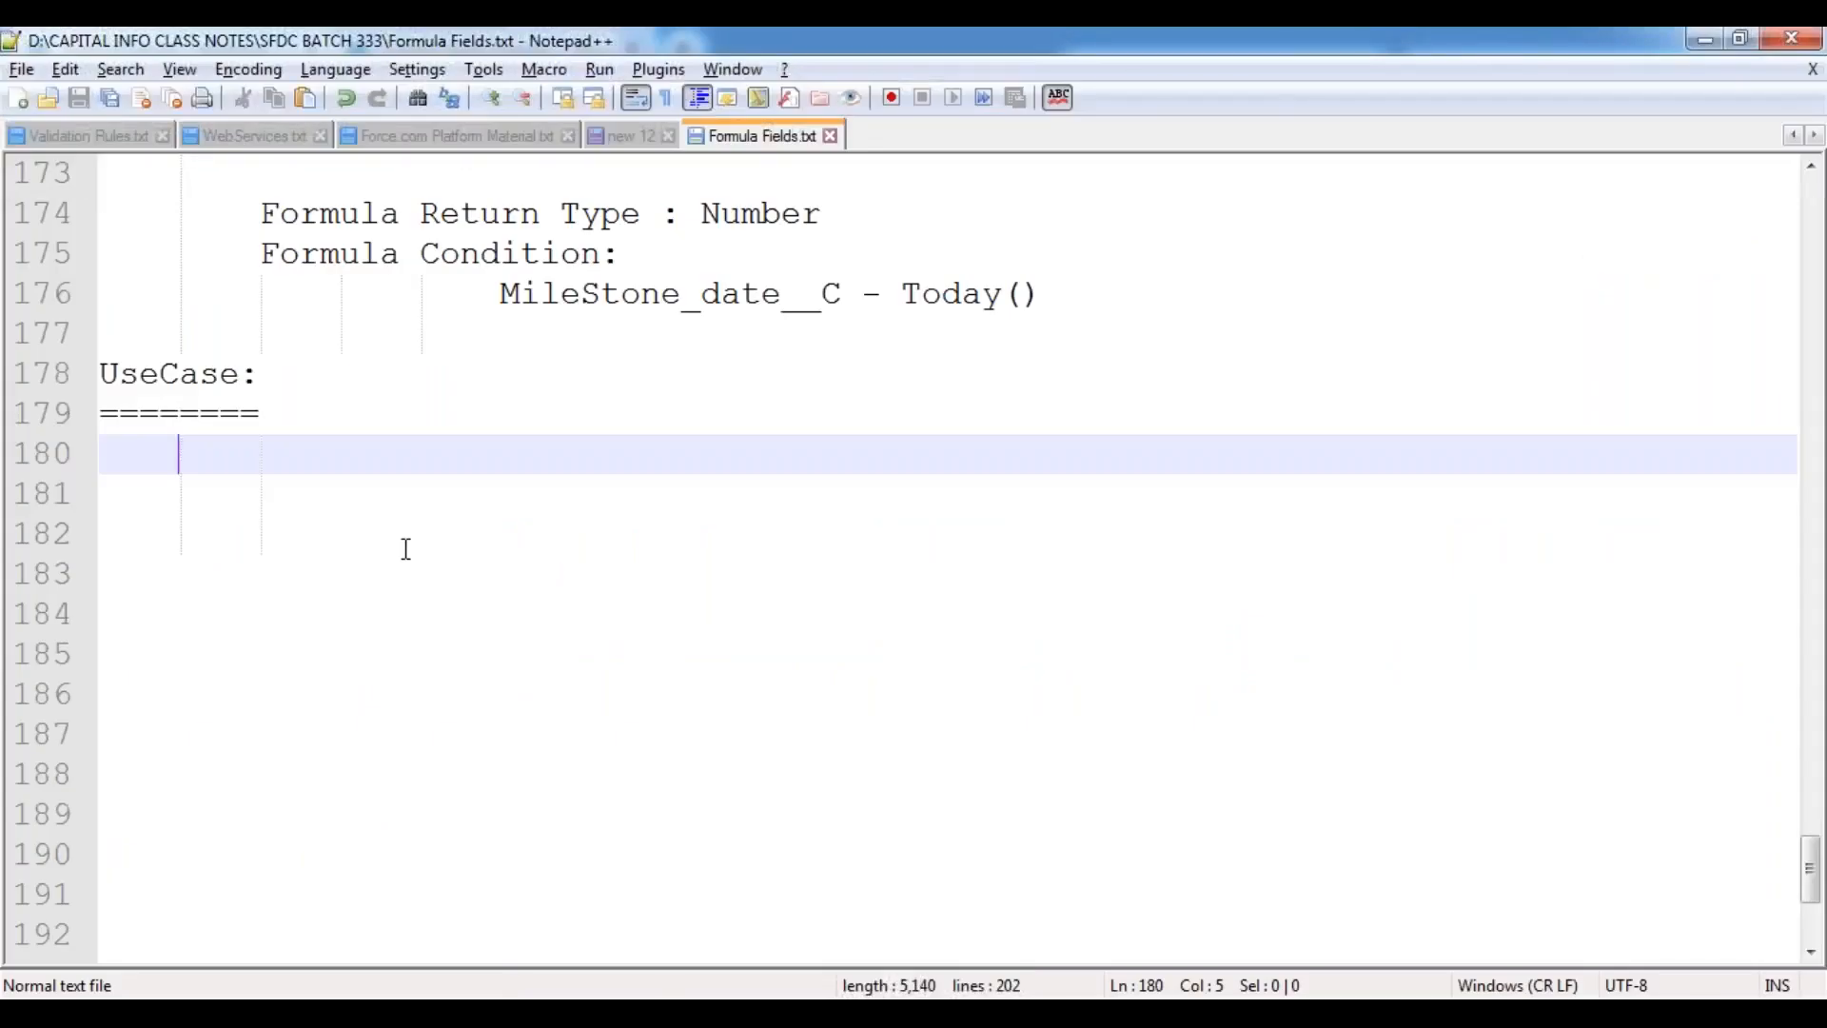
Step: Write under the UseCase heading "Create a Formula Field in the Position object, to indicate the position record can be remove or not."
{"action": "type", "text": "Create "}
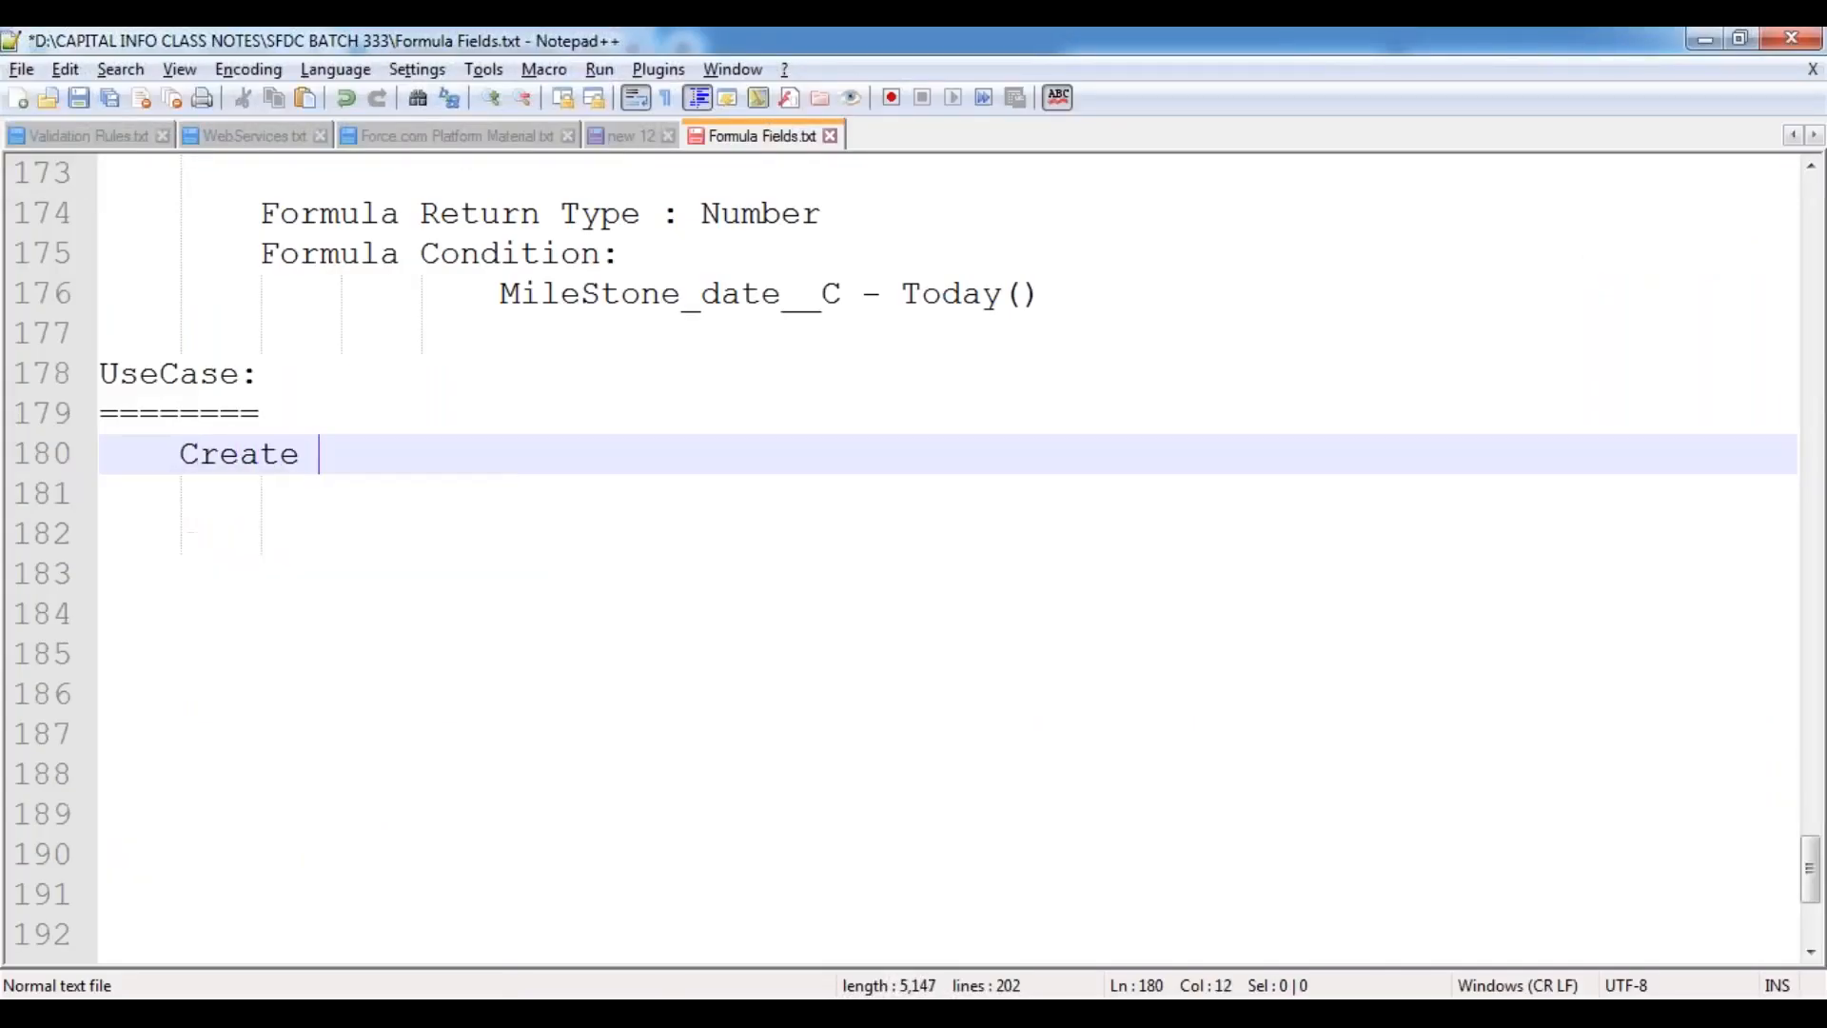
{"action": "type", "text": "a Formula Field ins"}
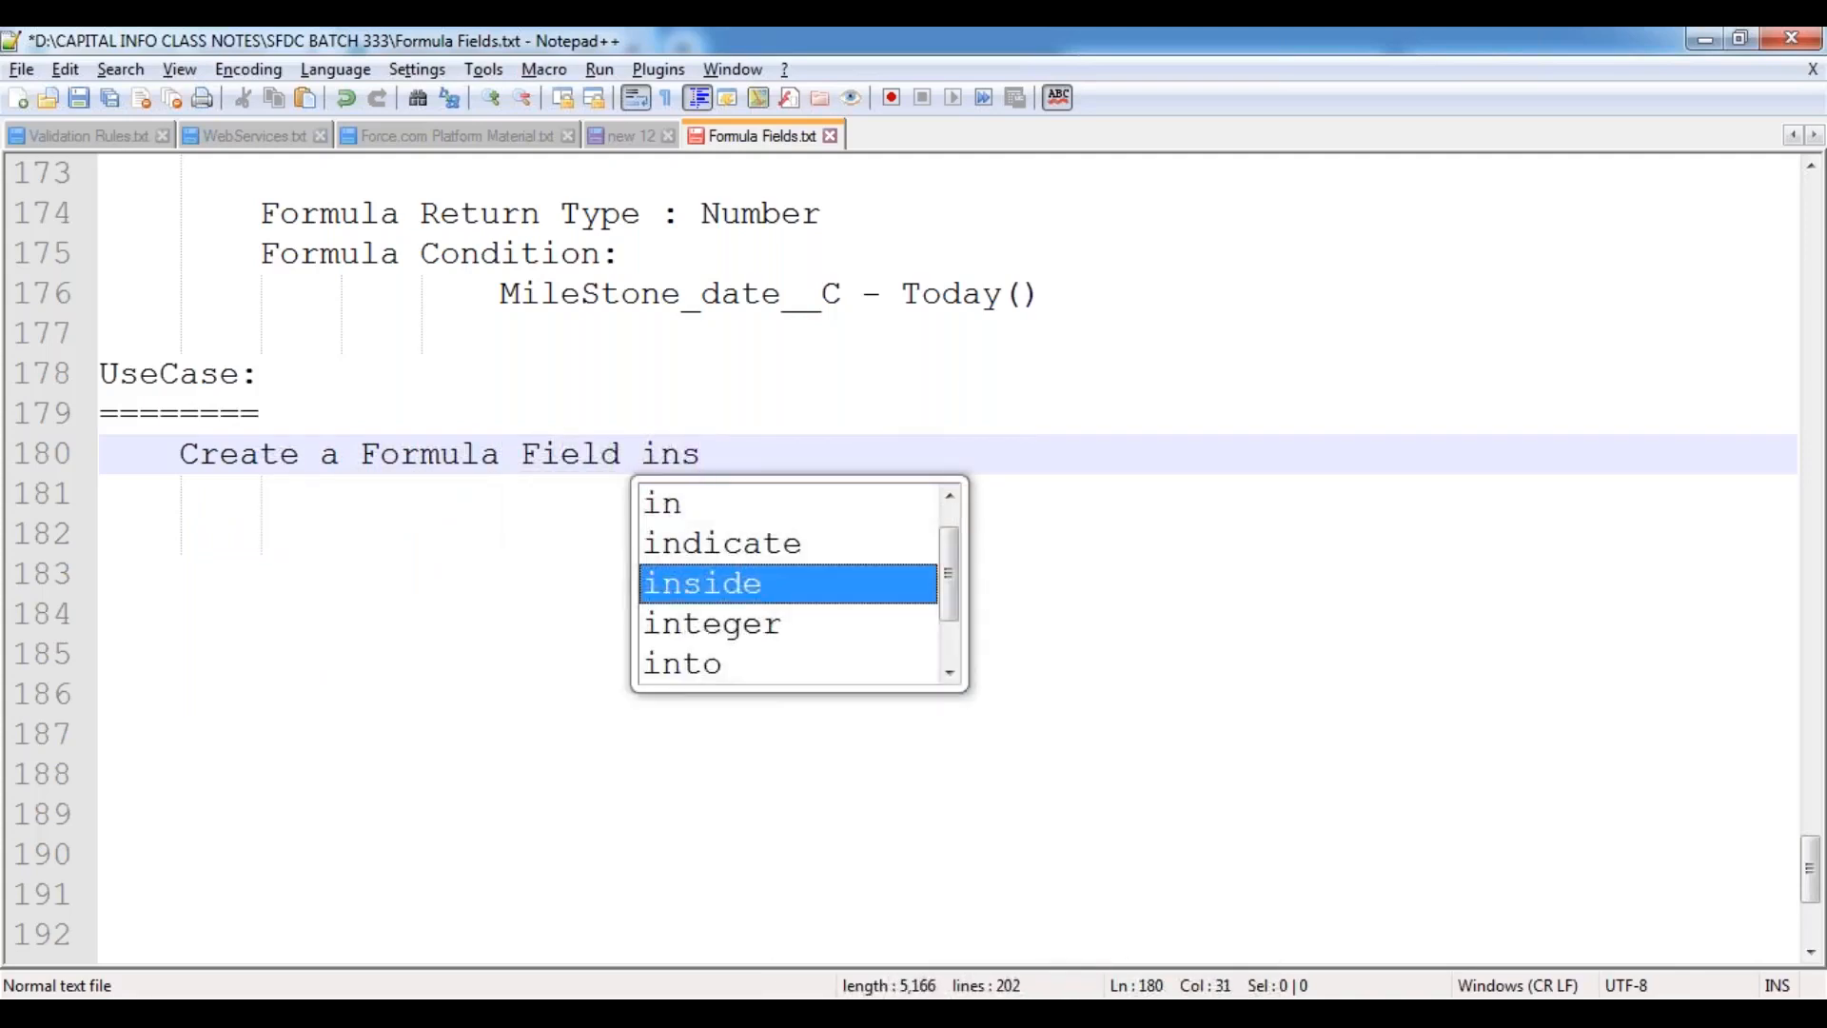
{"action": "key", "text": "BackSpace"}
{"action": "type", "text": "the P"}
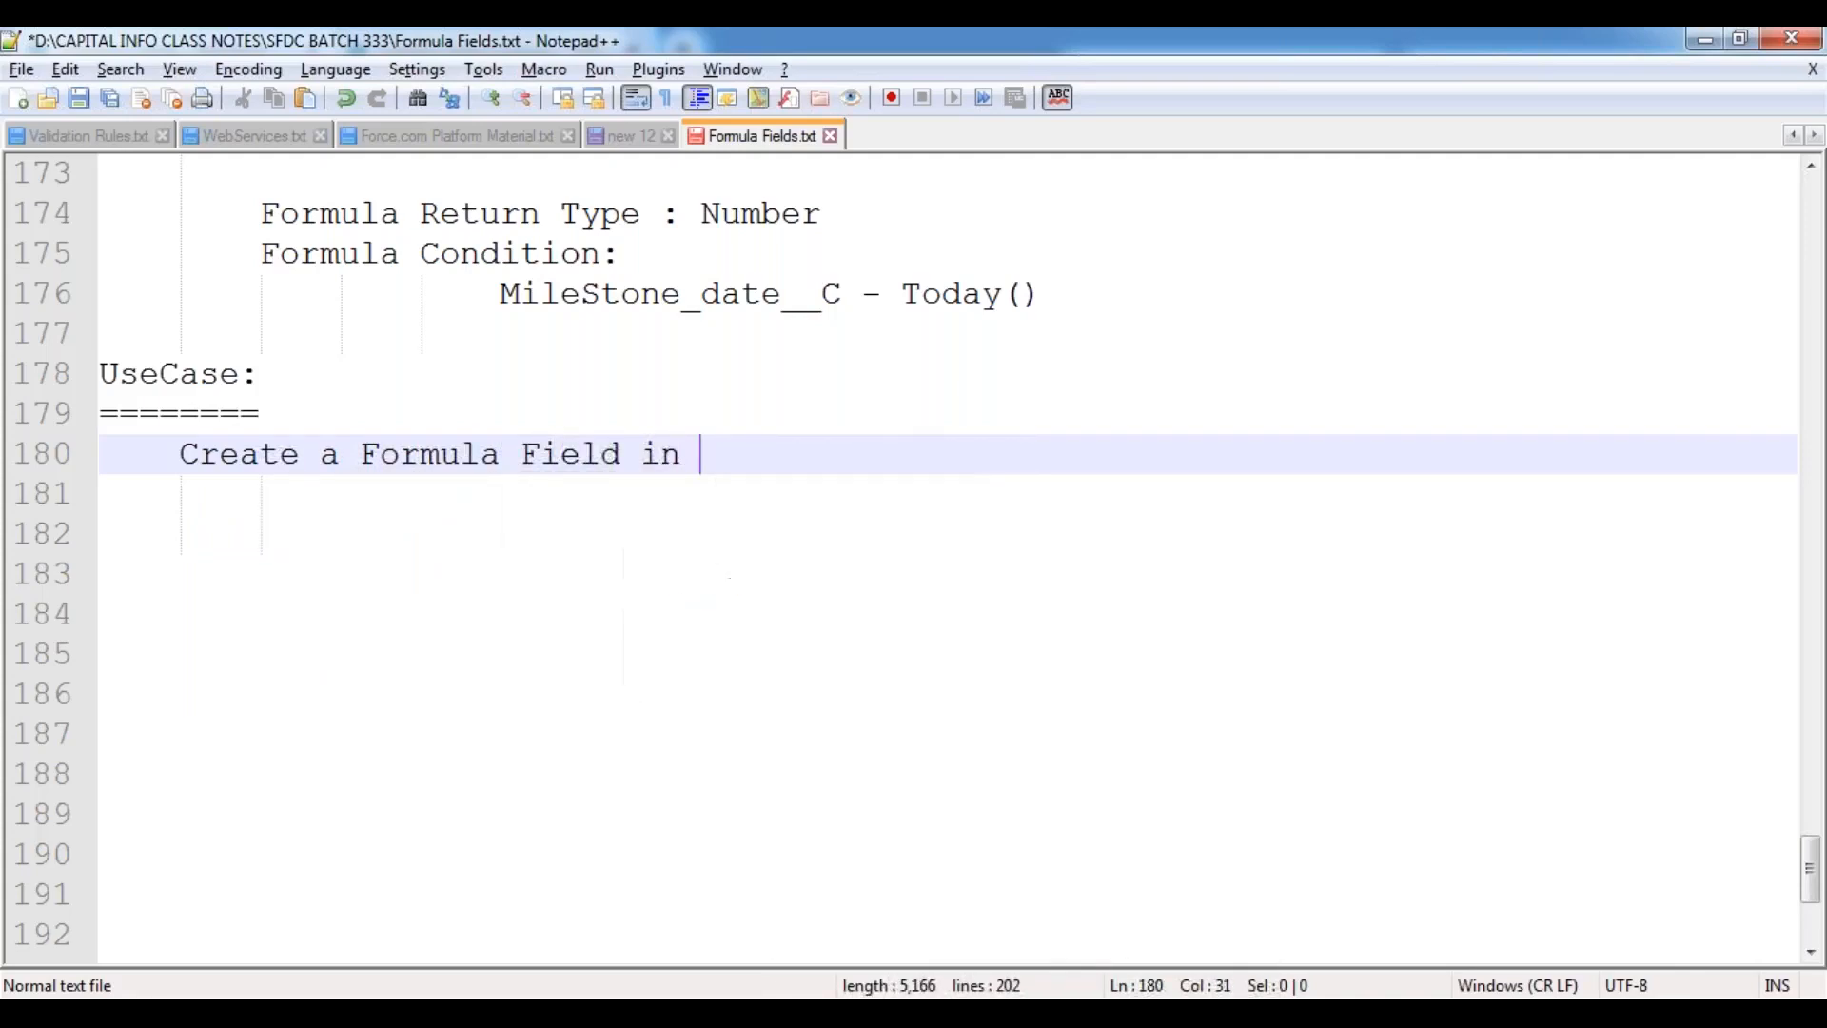
{"action": "type", "text": "osition "}
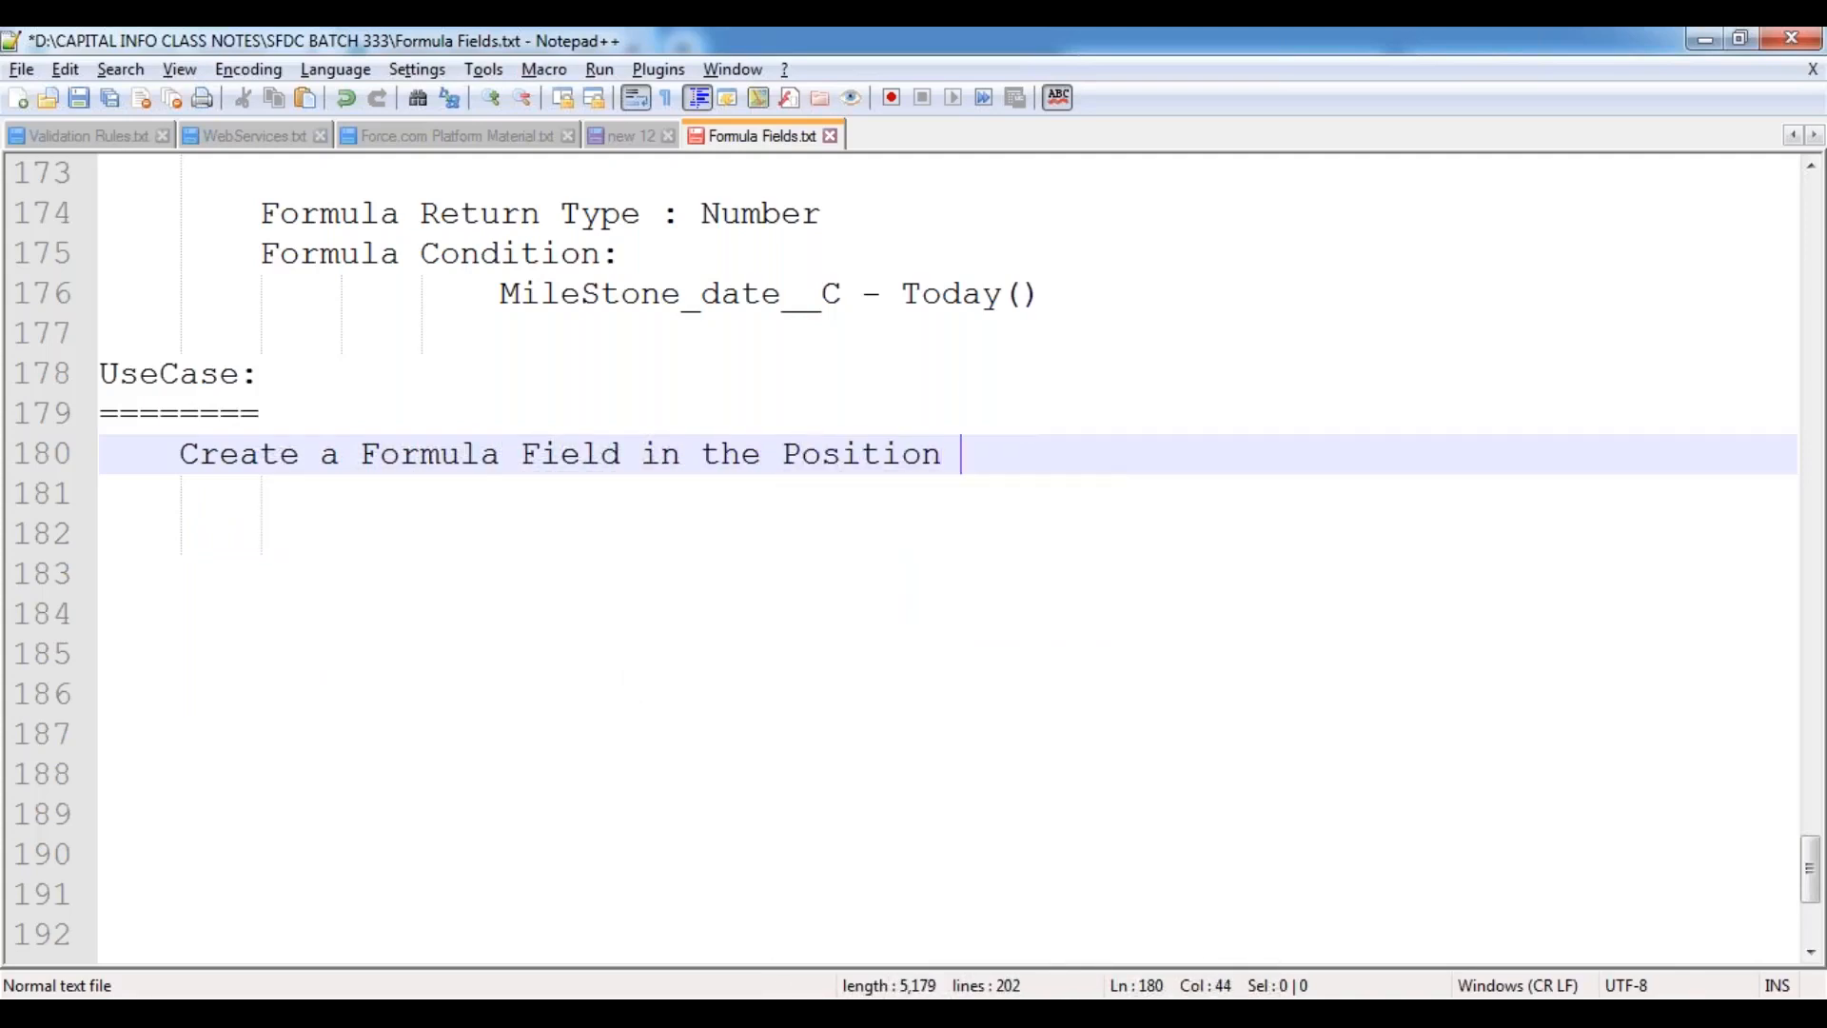
{"action": "type", "text": "object,"}
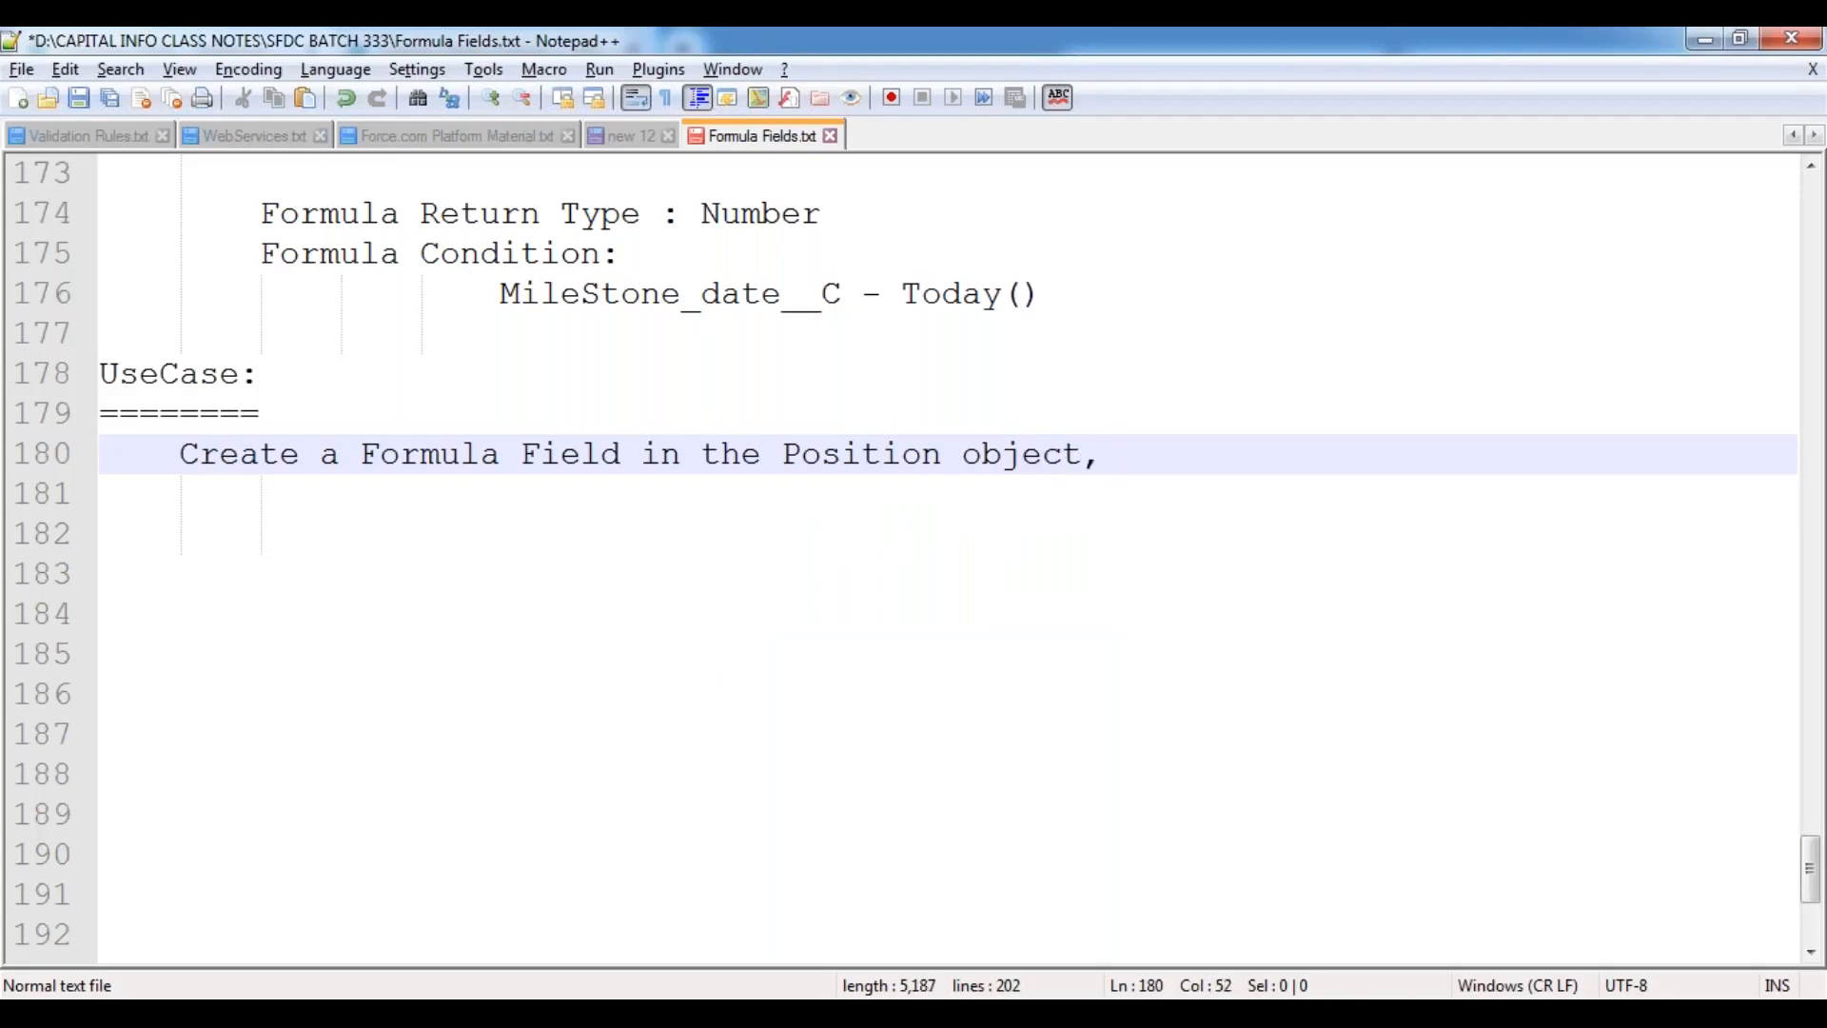
{"action": "type", "text": " to indic"}
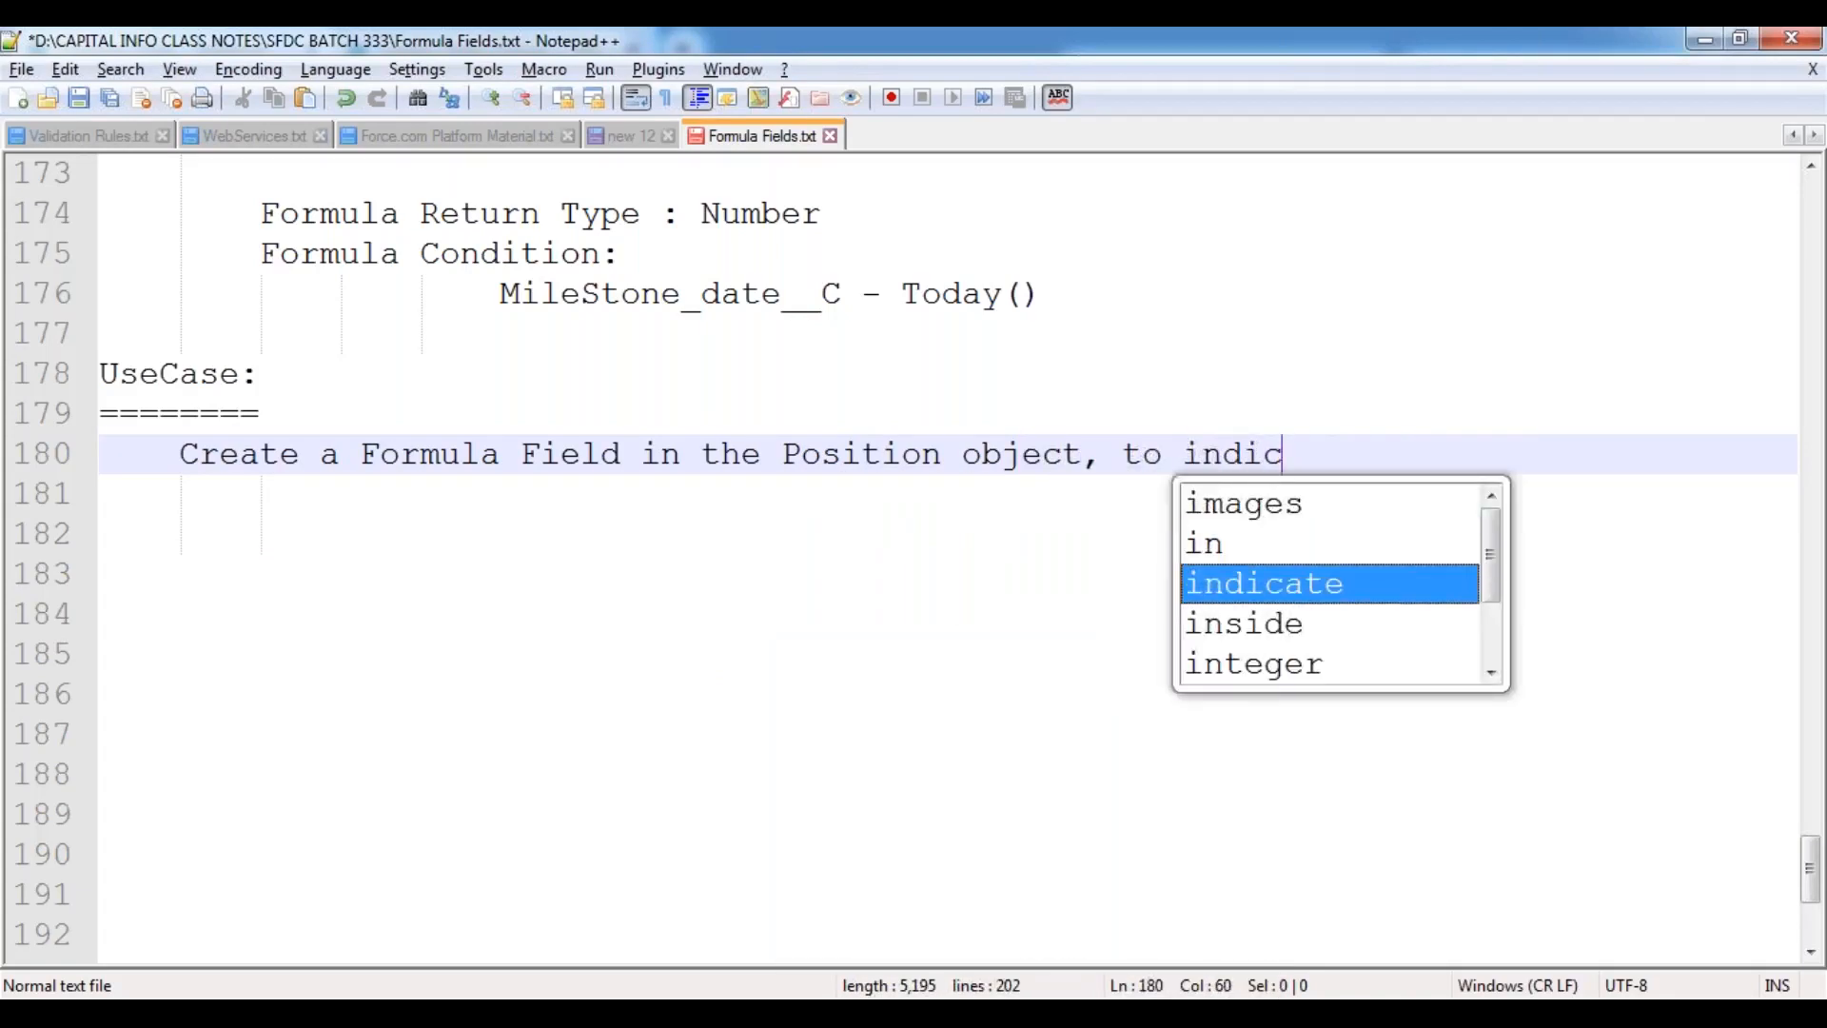
{"action": "type", "text": "ate the "}
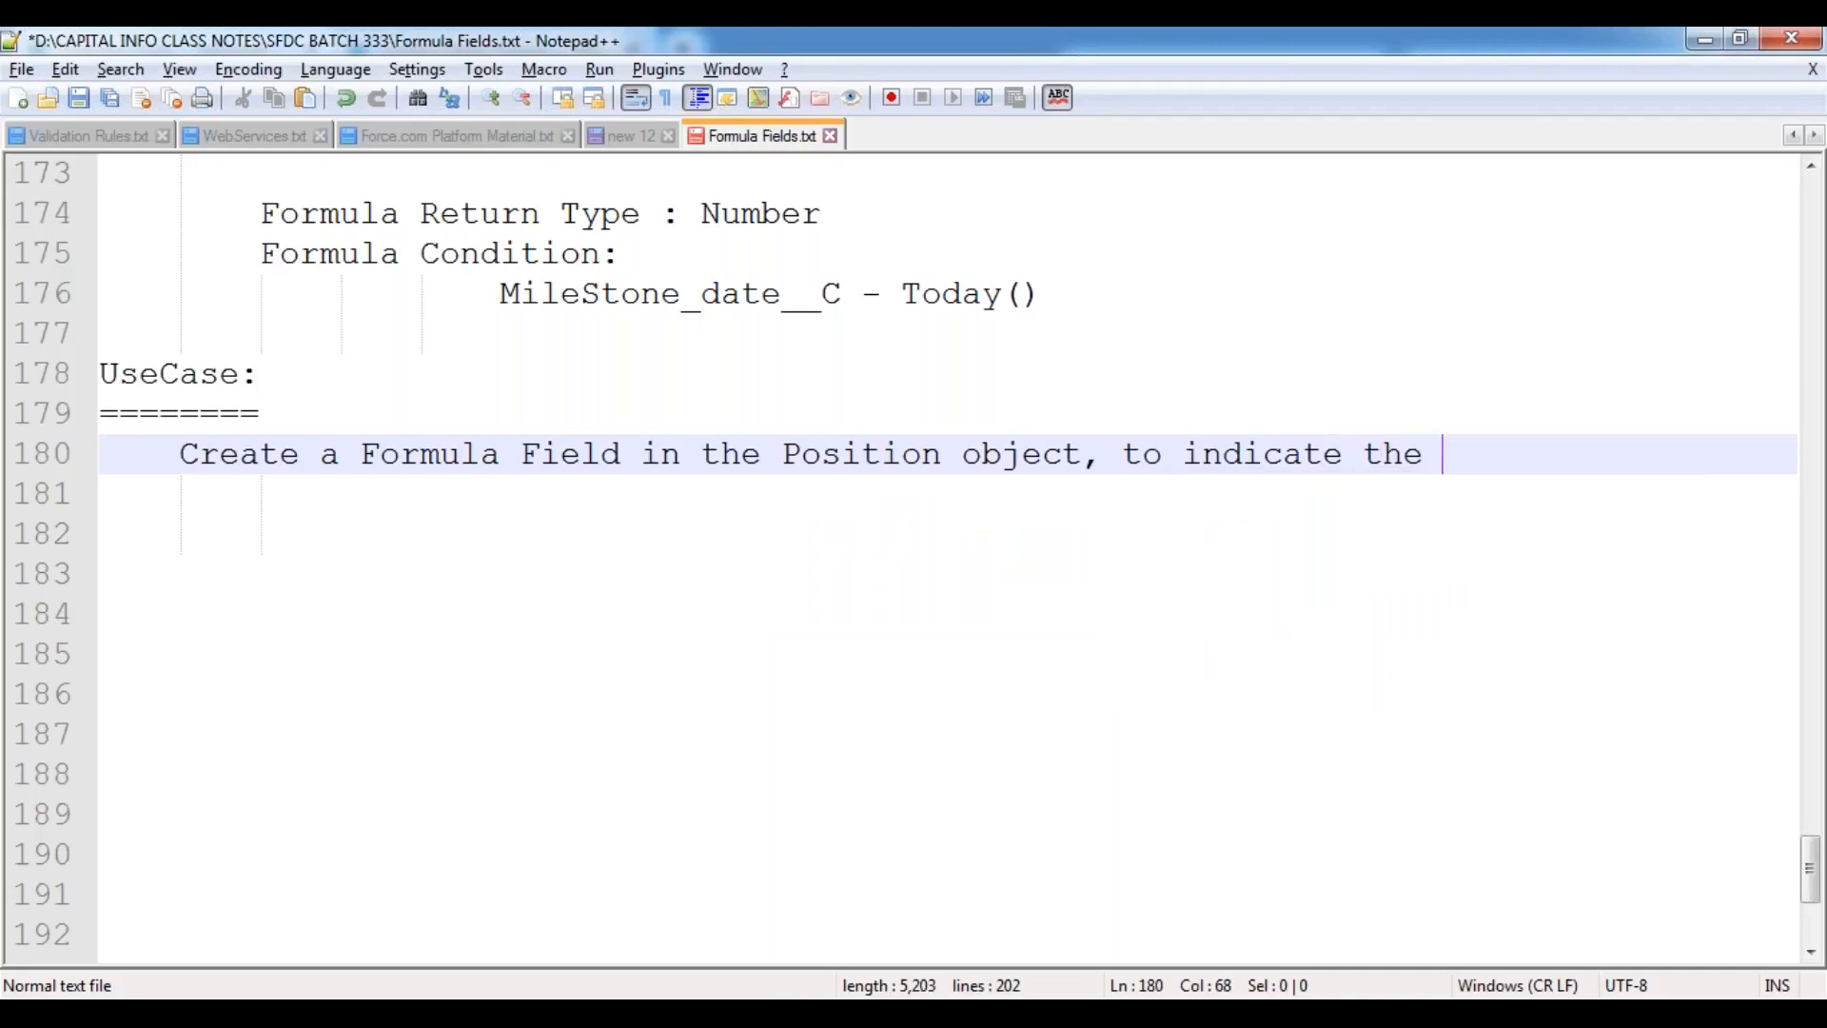
{"action": "type", "text": "position records"}
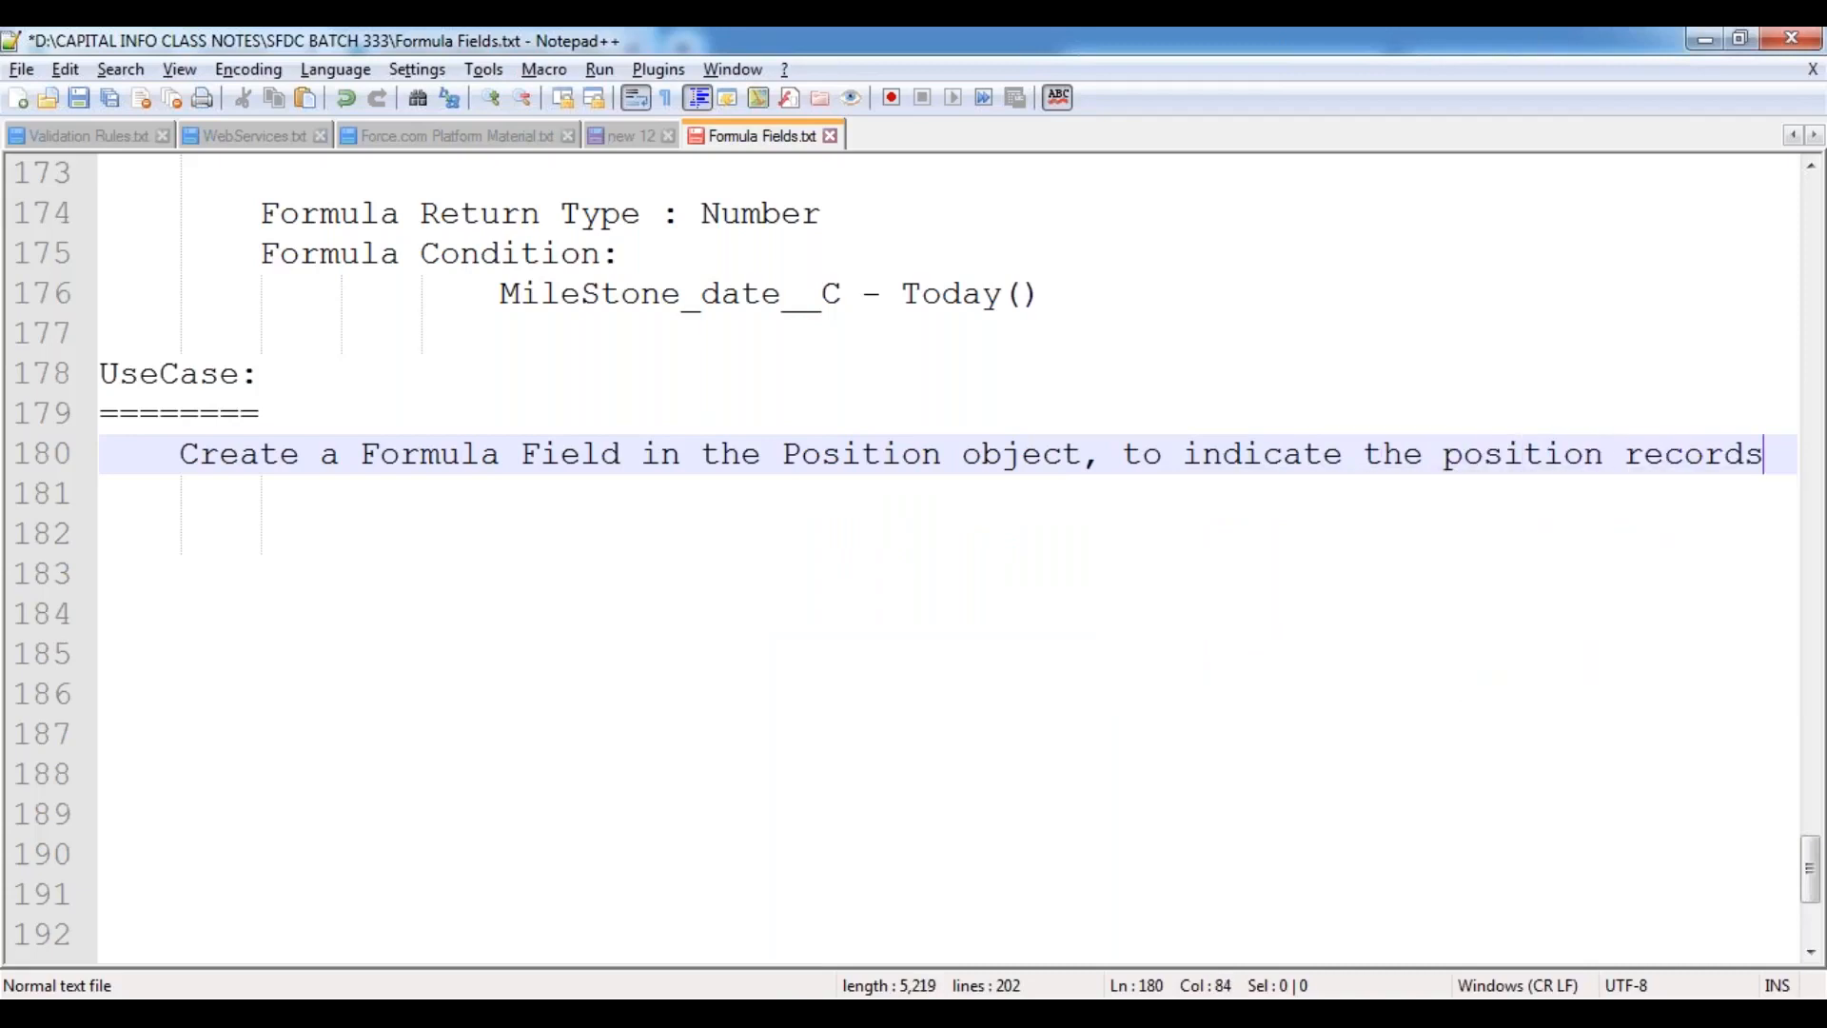
{"action": "key", "text": "BackSpace"}
{"action": "type", "text": "can be re"}
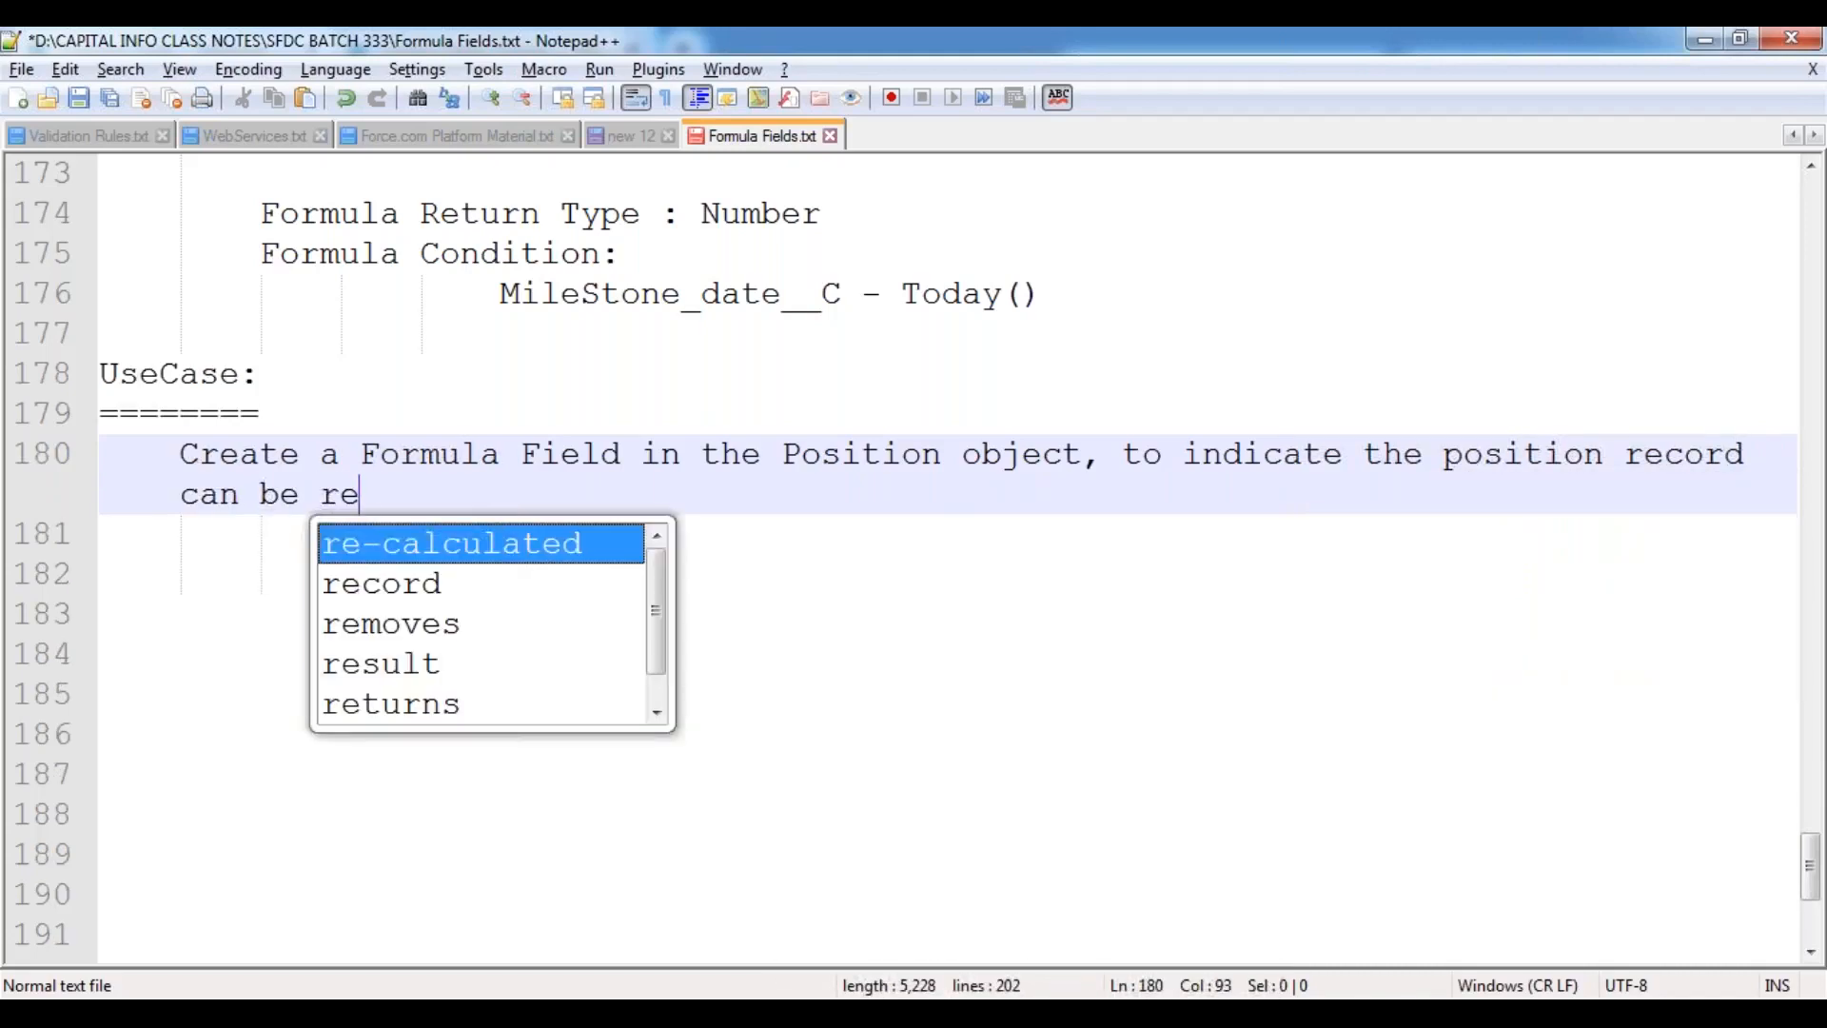
{"action": "type", "text": "move"}
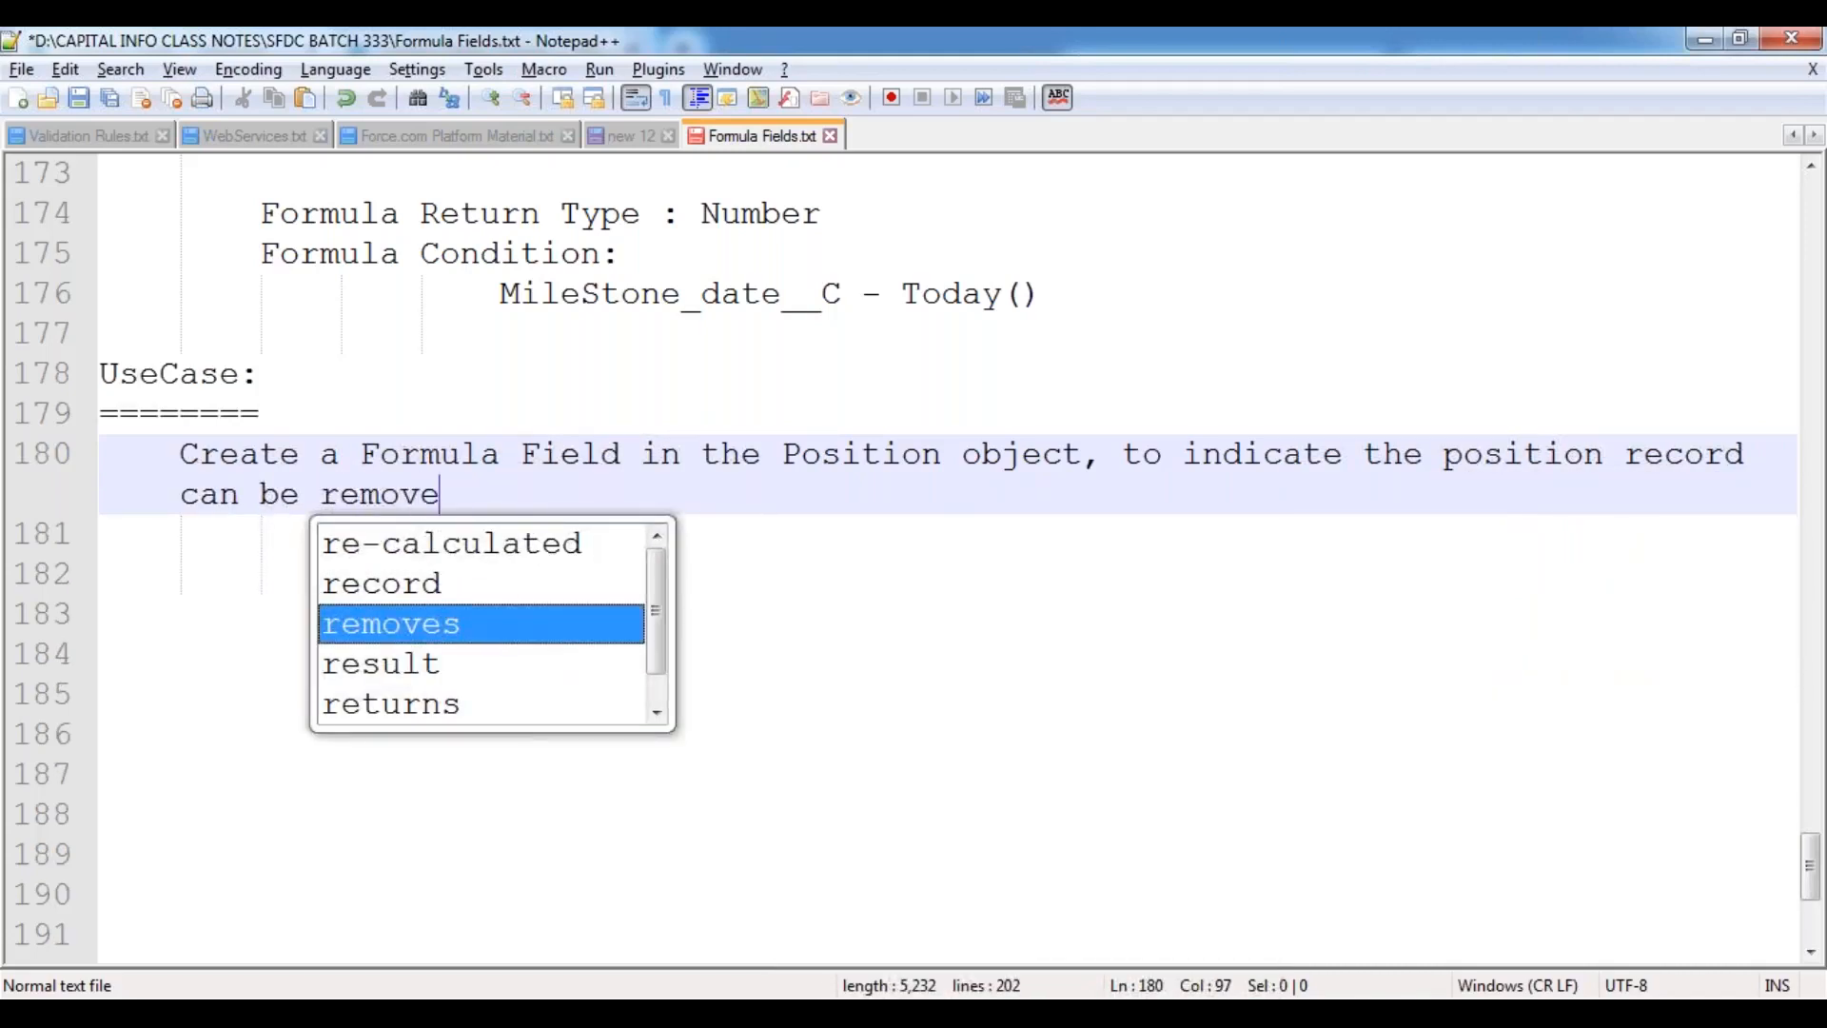
{"action": "type", "text": " or not."}
Step: Begin a note on the line below the use case sentence reading "(Note: Positions whose MileStone Date is over"
{"action": "key", "text": "Return"}
{"action": "type", "text": "(Note: "}
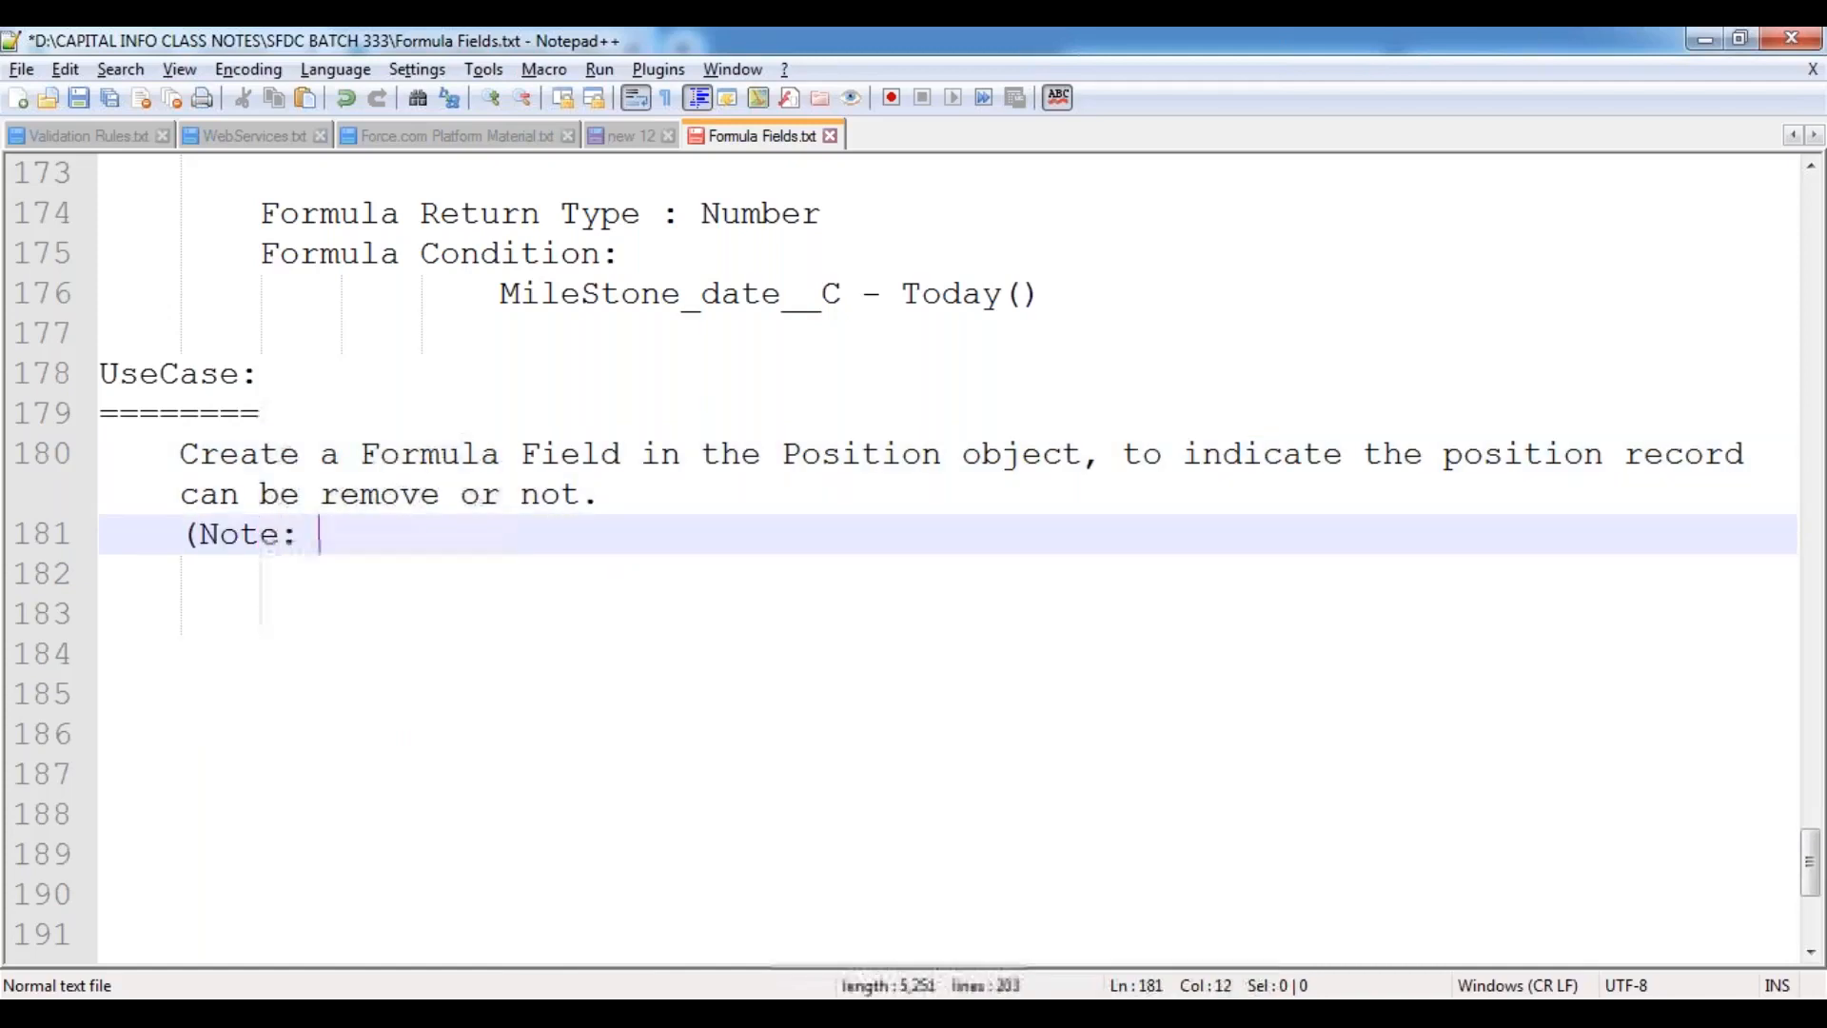
{"action": "type", "text": "A"}
{"action": "key", "text": "BackSpace"}
{"action": "type", "text": "Position"}
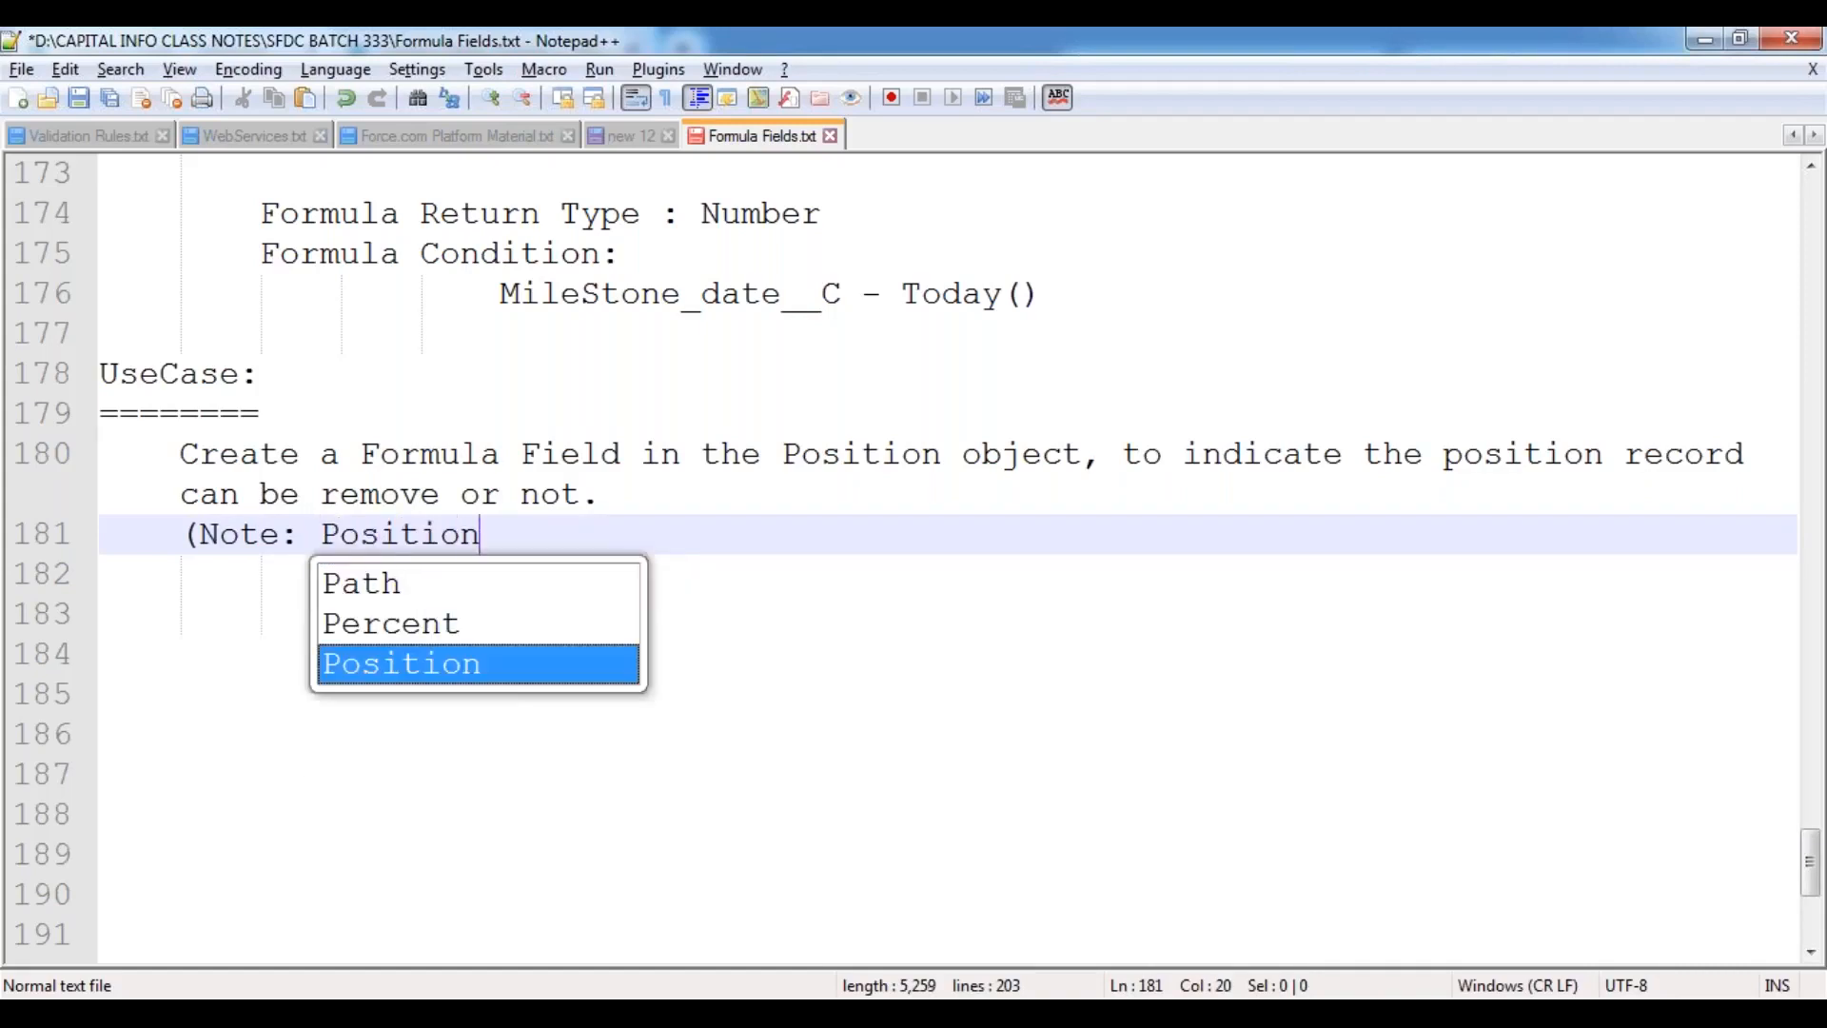
{"action": "type", "text": "s whose close"}
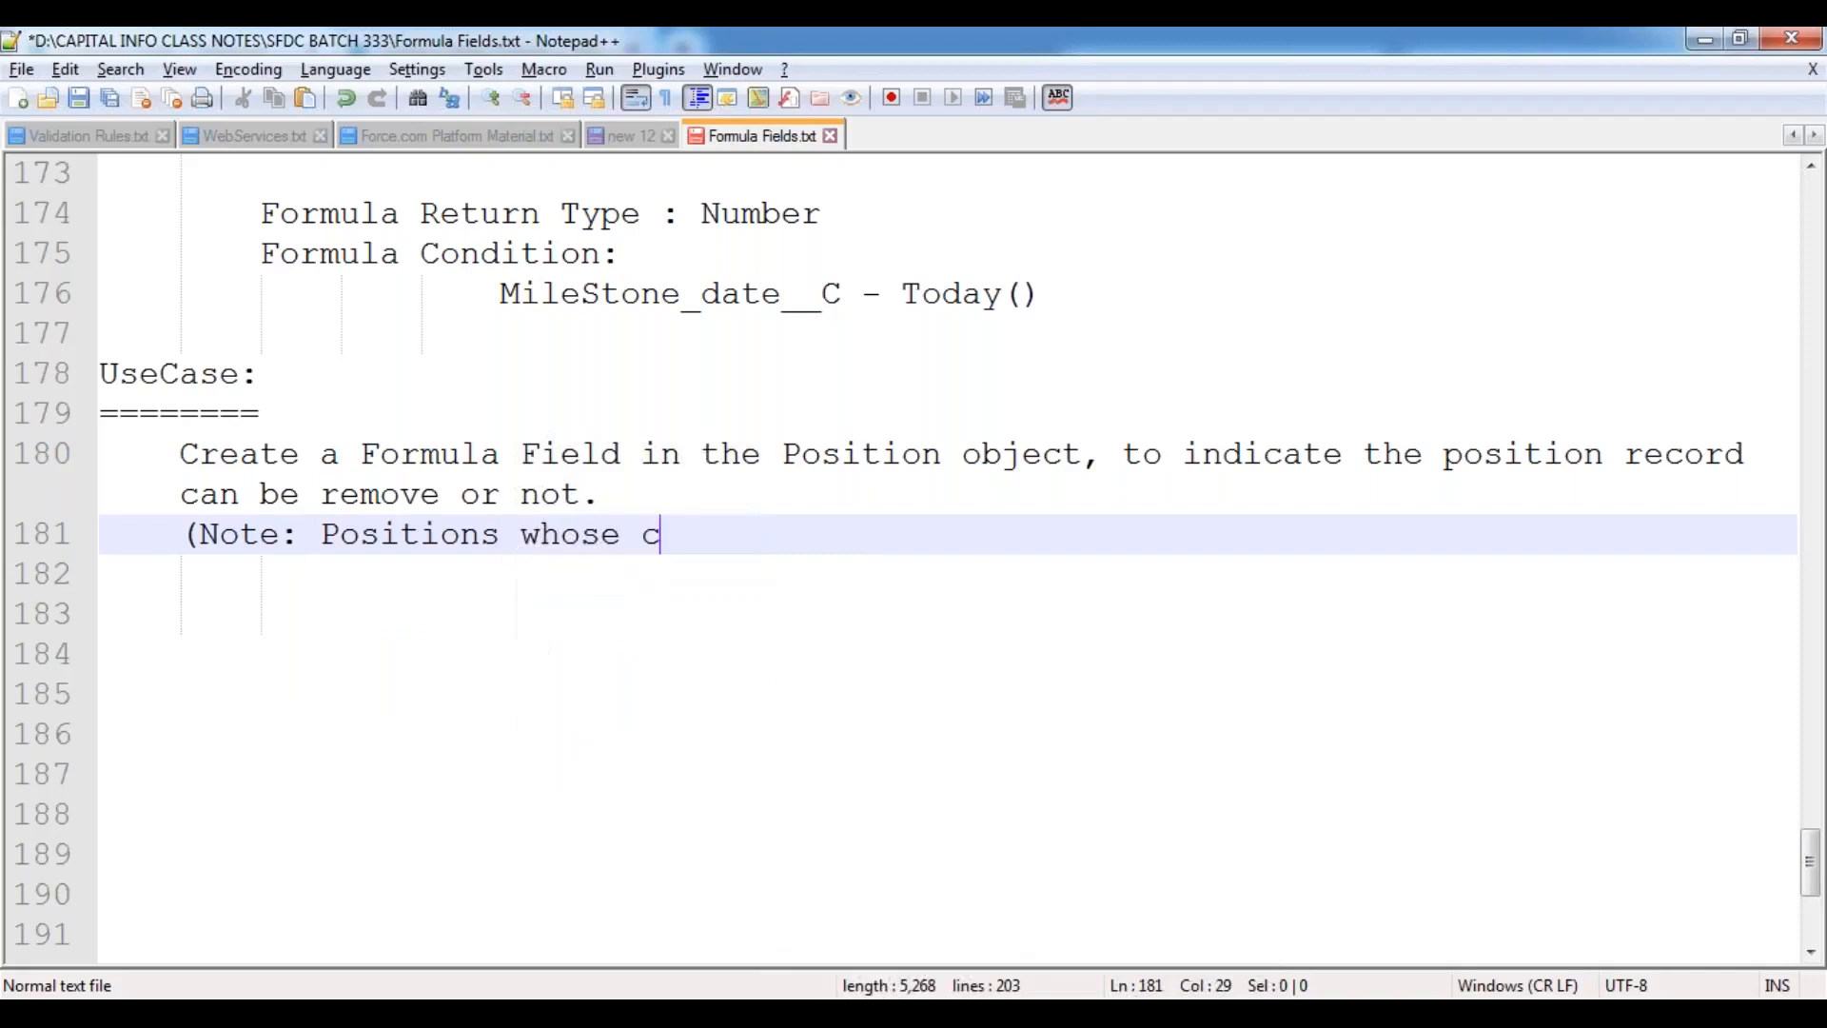
{"action": "key", "text": "BackSpace"}
{"action": "key", "text": "BackSpace"}
{"action": "key", "text": "BackSpace"}
{"action": "key", "text": "BackSpace"}
{"action": "key", "text": "BackSpace"}
{"action": "key", "text": "BackSpace"}
{"action": "type", "text": "Mile"}
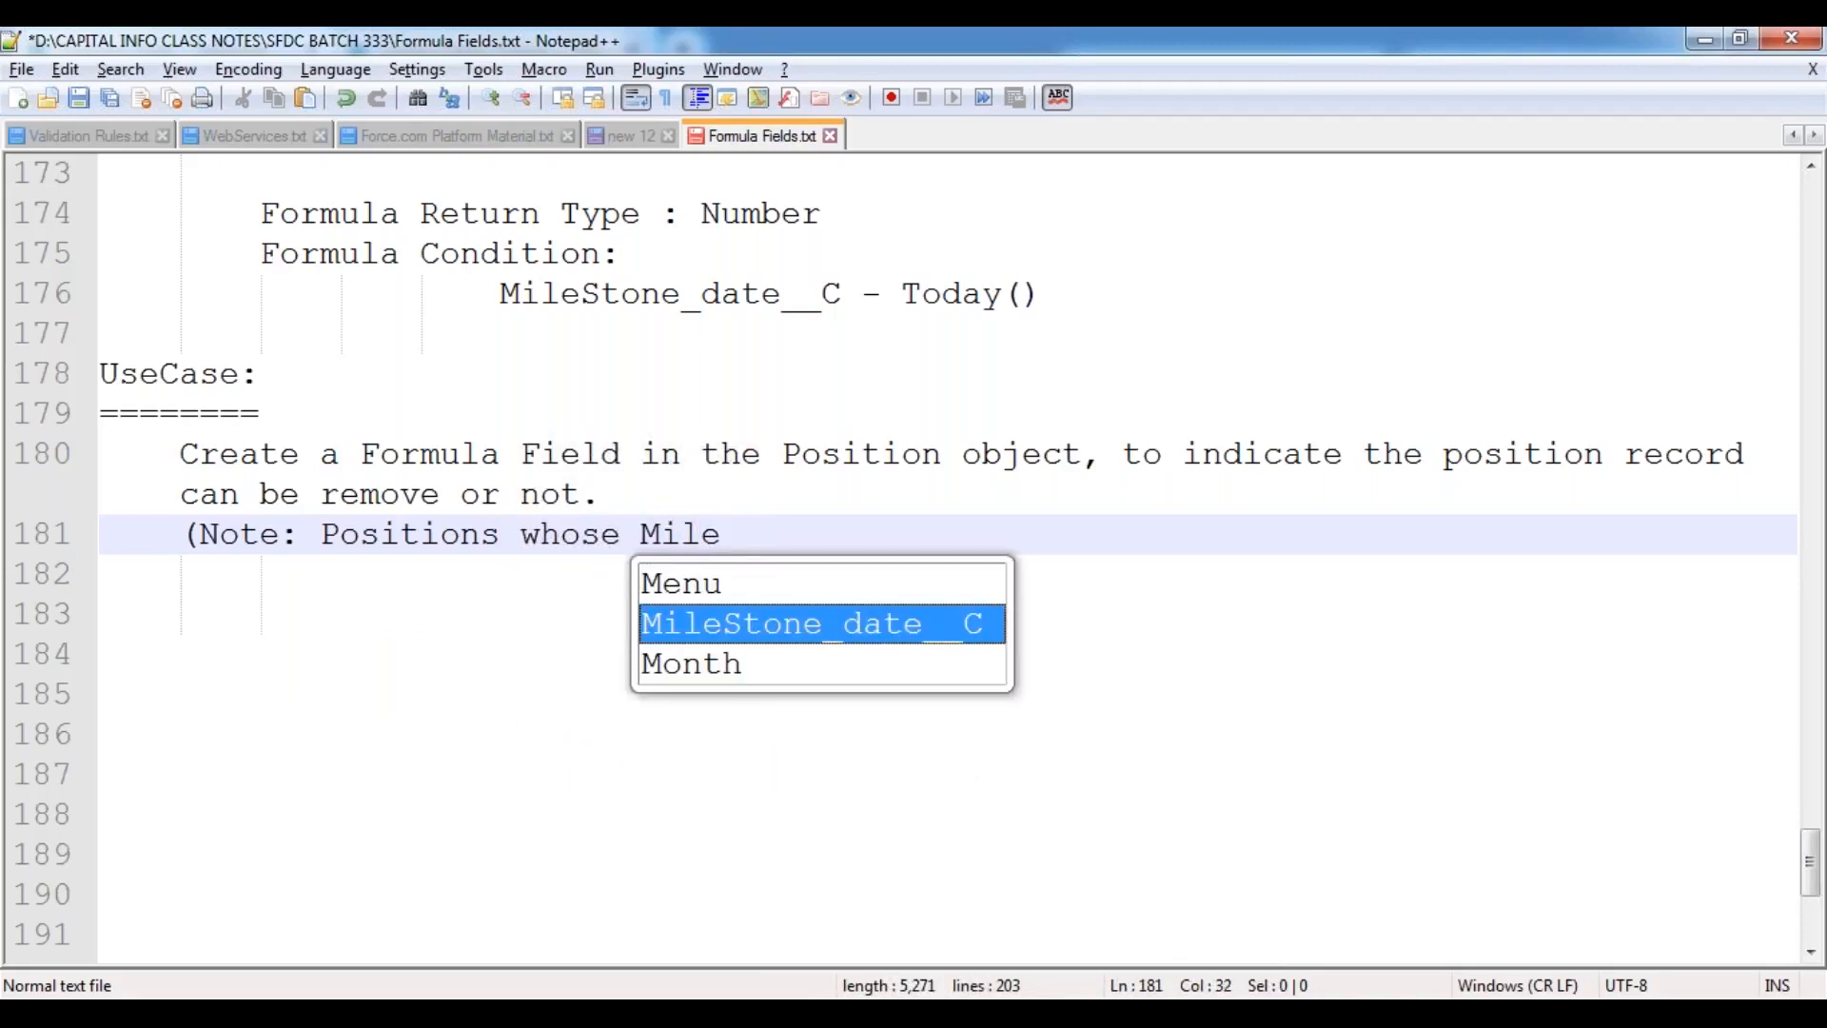
{"action": "type", "text": "Storne"}
{"action": "key", "text": "BackSpace"}
{"action": "key", "text": "BackSpace"}
{"action": "type", "text": "ne D"}
{"action": "key", "text": "BackSpace"}
{"action": "key", "text": "BackSpace"}
{"action": "key", "text": "BackSpace"}
{"action": "key", "text": "BackSpace"}
{"action": "key", "text": "BackSpace"}
{"action": "type", "text": "ne Date is e"}
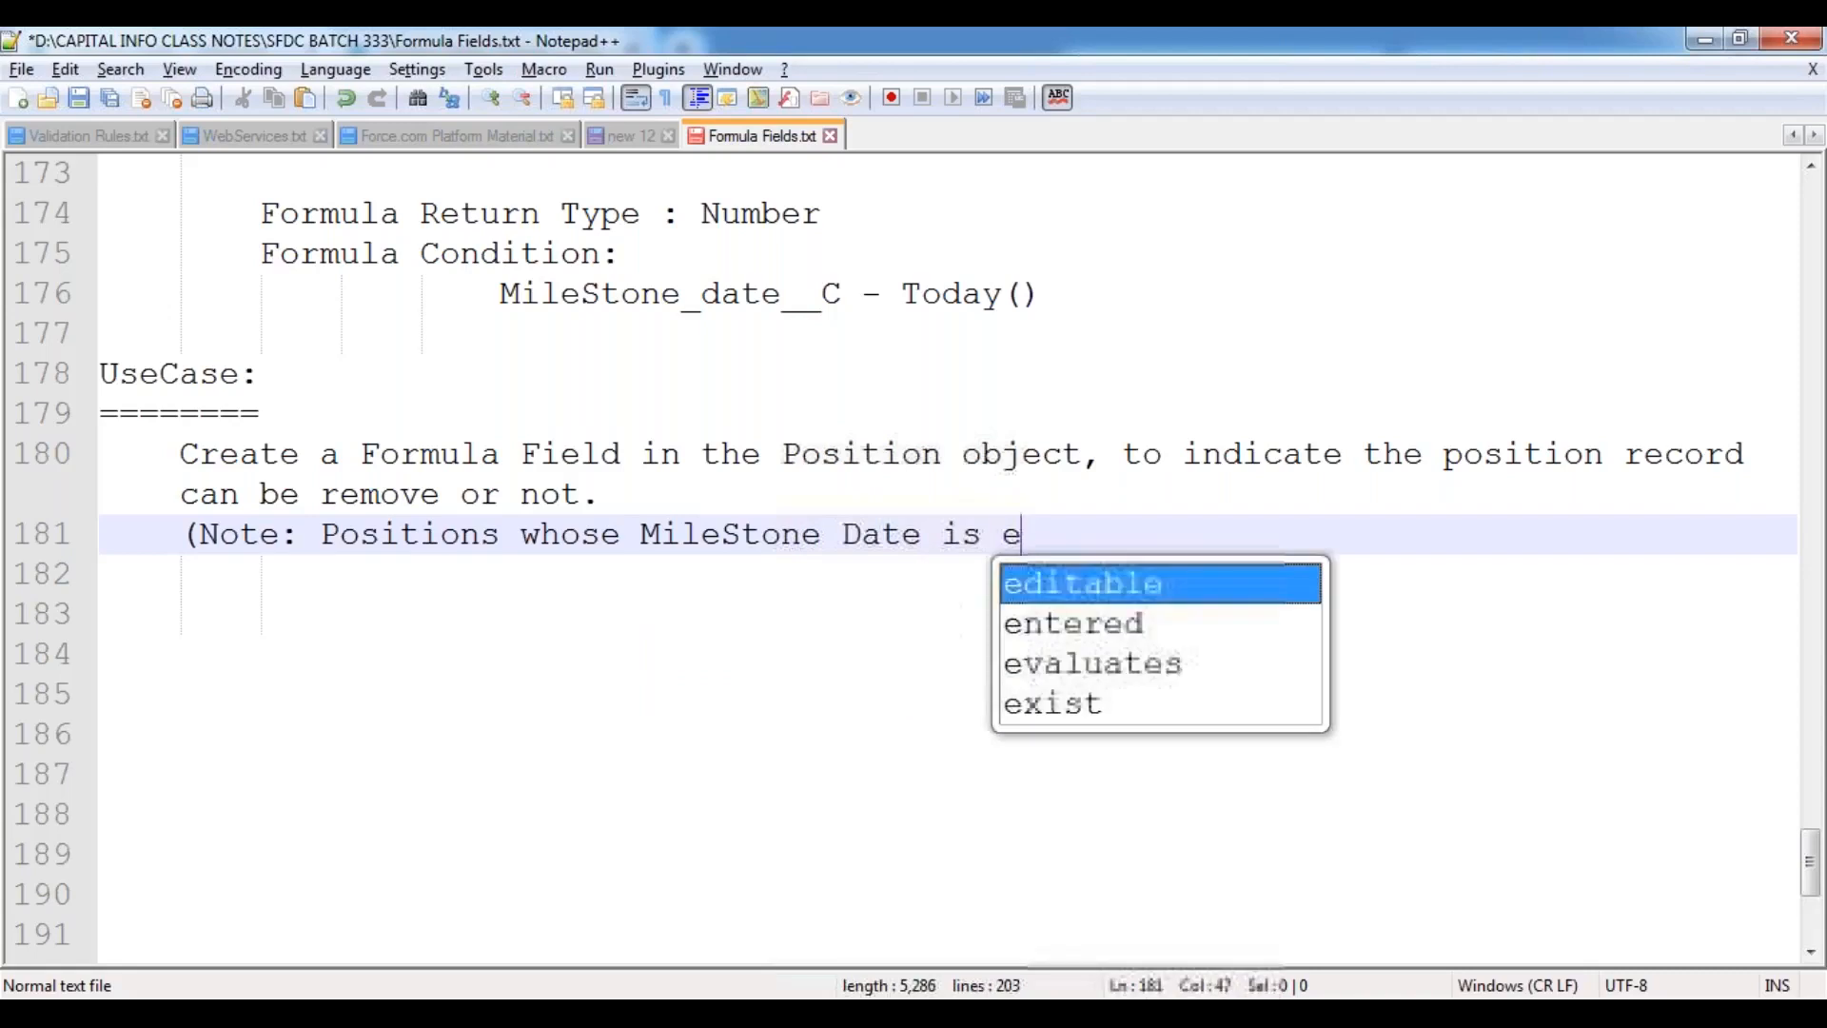
{"action": "key", "text": "BackSpace"}
{"action": "type", "text": "over"}
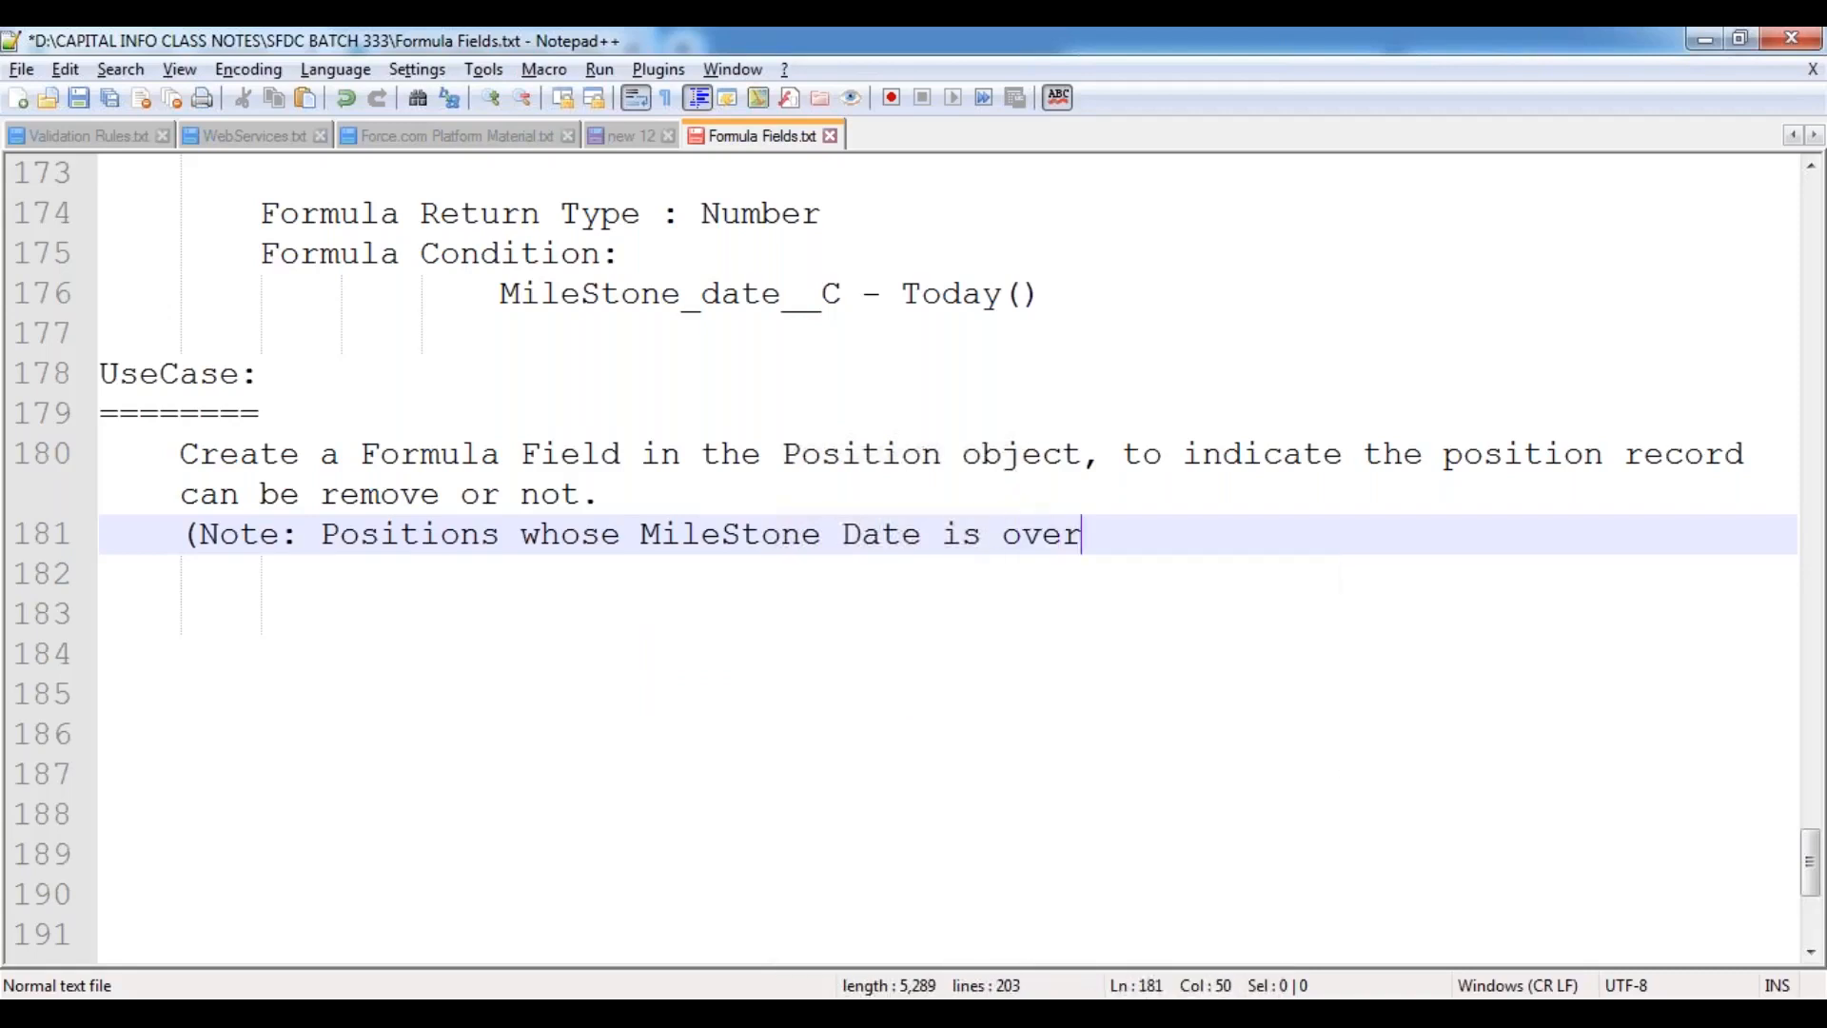
Step: Complete the note with ", those records should be removed from the object)", add two new lines and save the notes
{"action": "type", "text": ", those recor"}
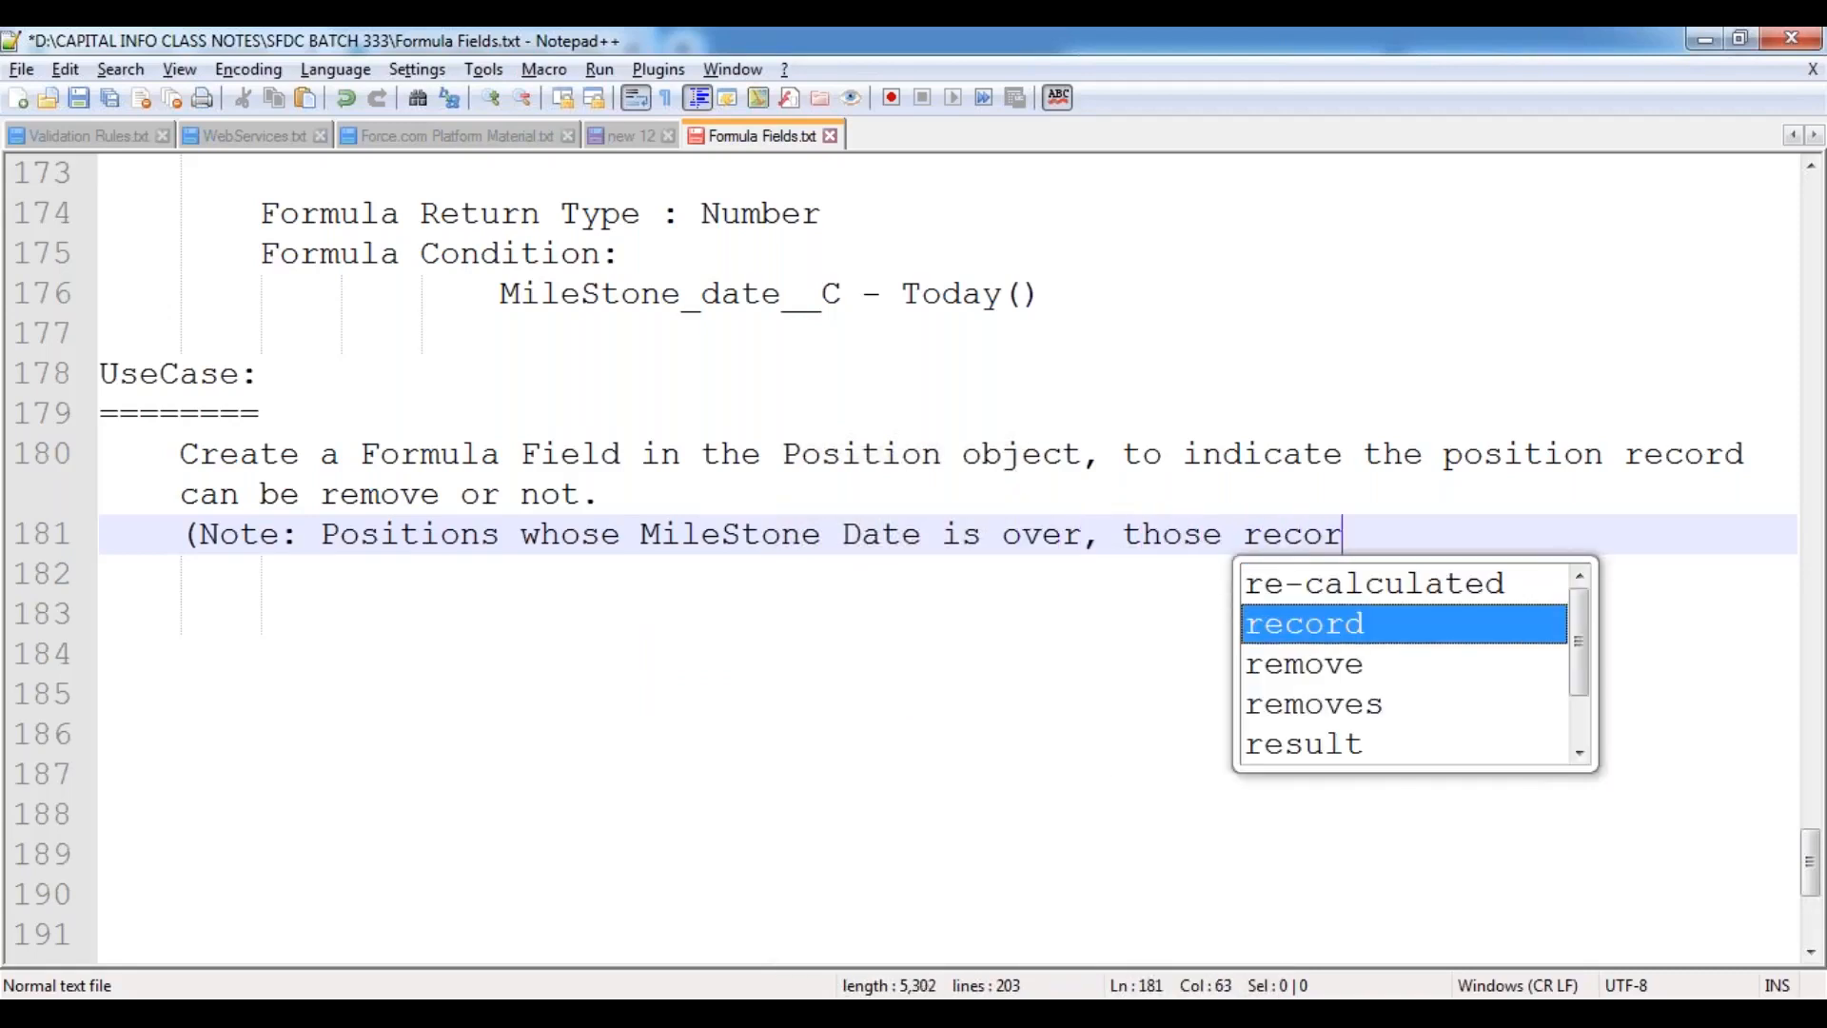
{"action": "type", "text": "ds should be"}
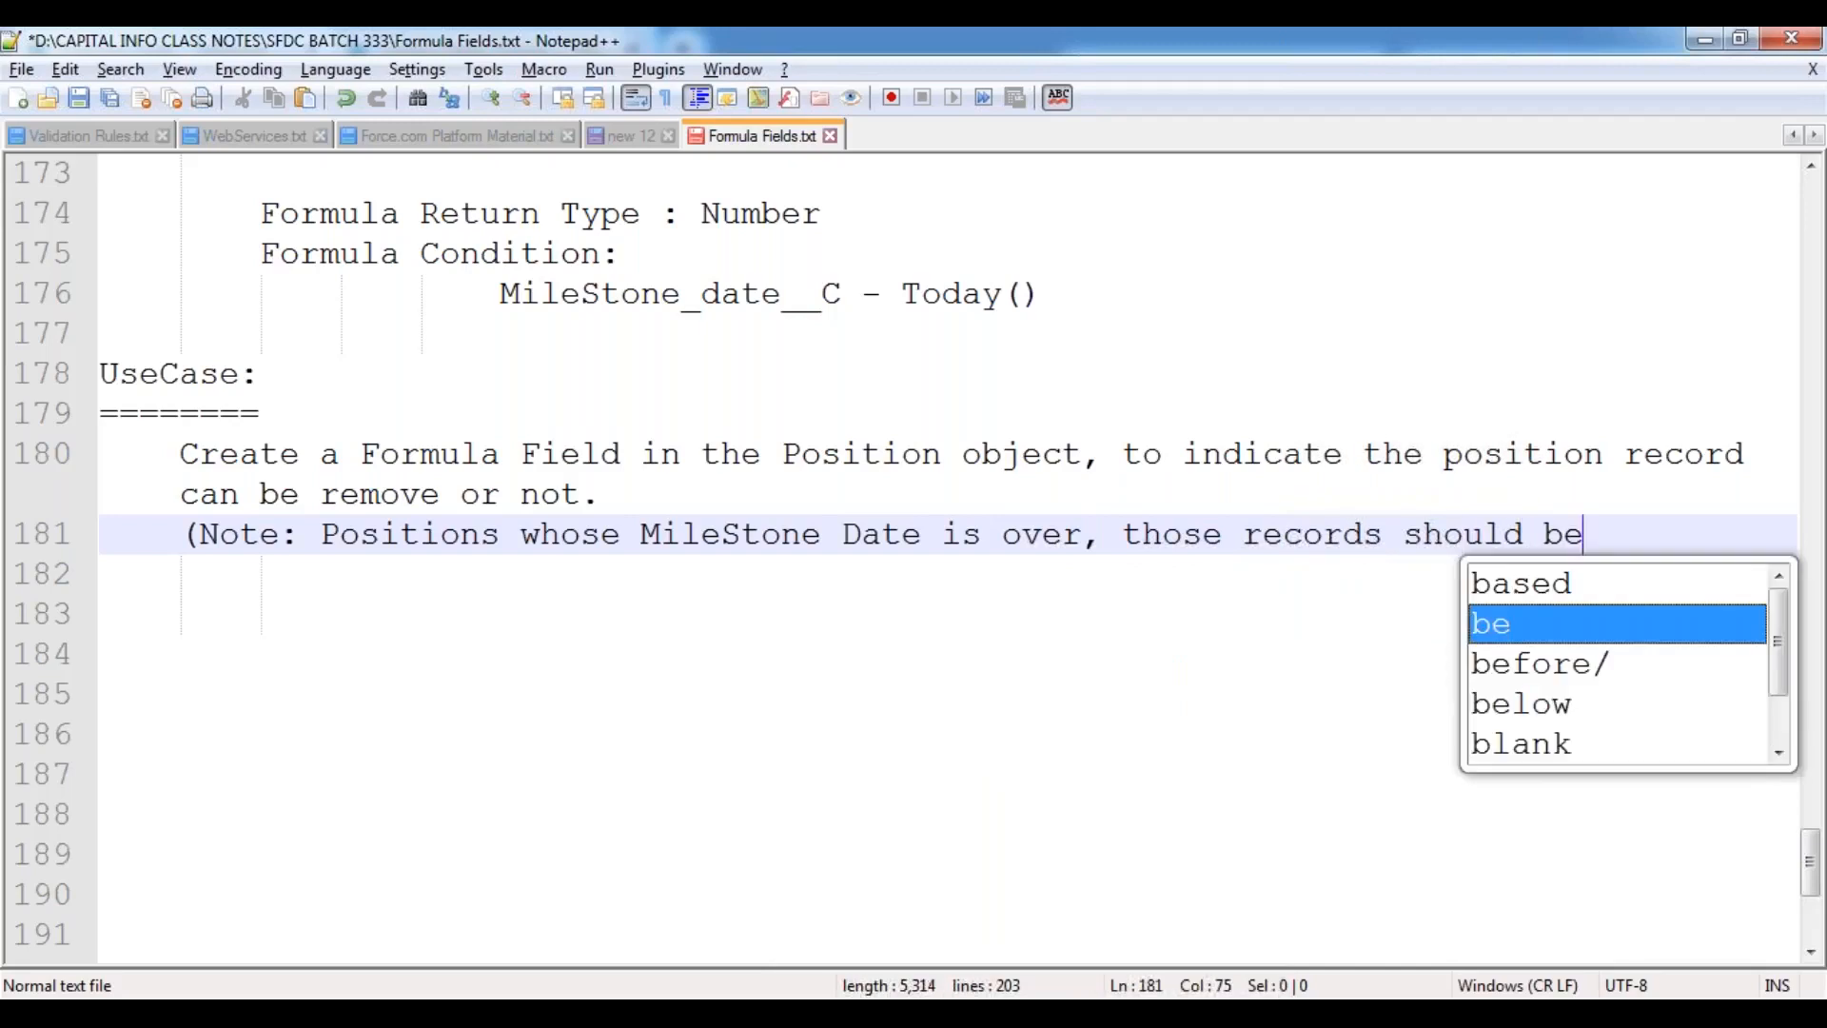
{"action": "type", "text": " removed"}
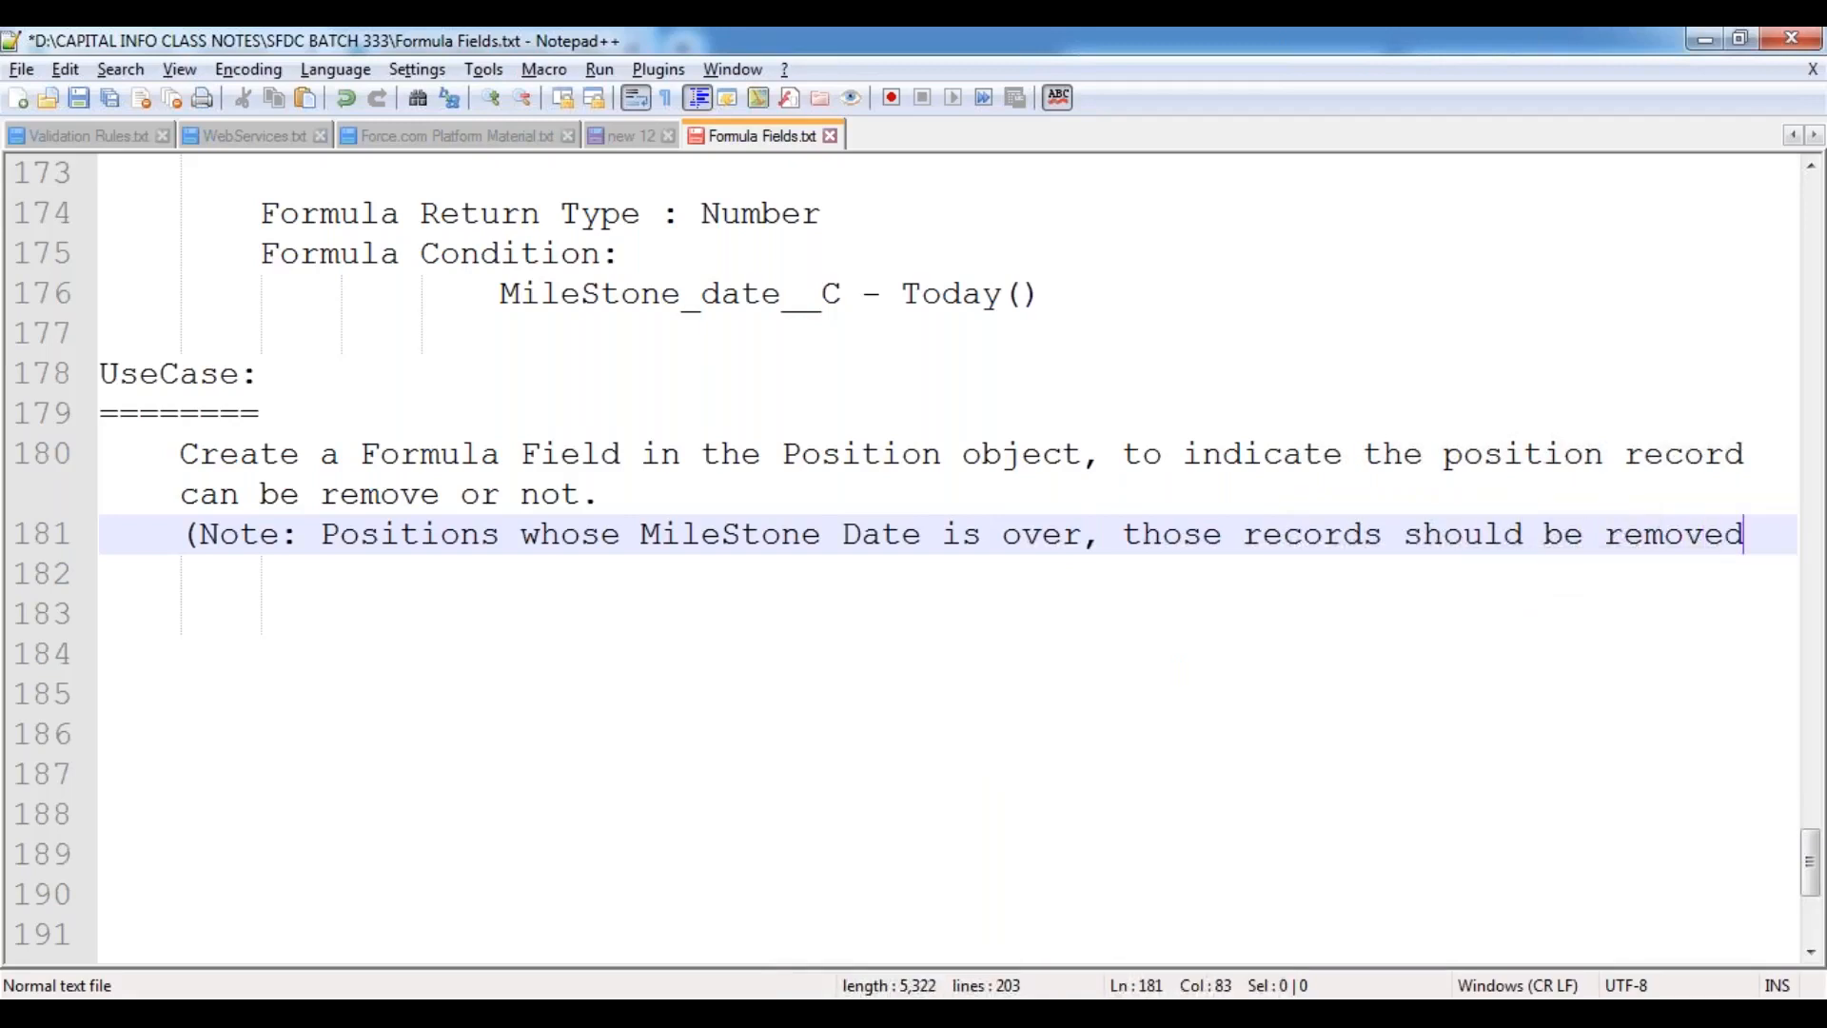
{"action": "type", "text": " fro"}
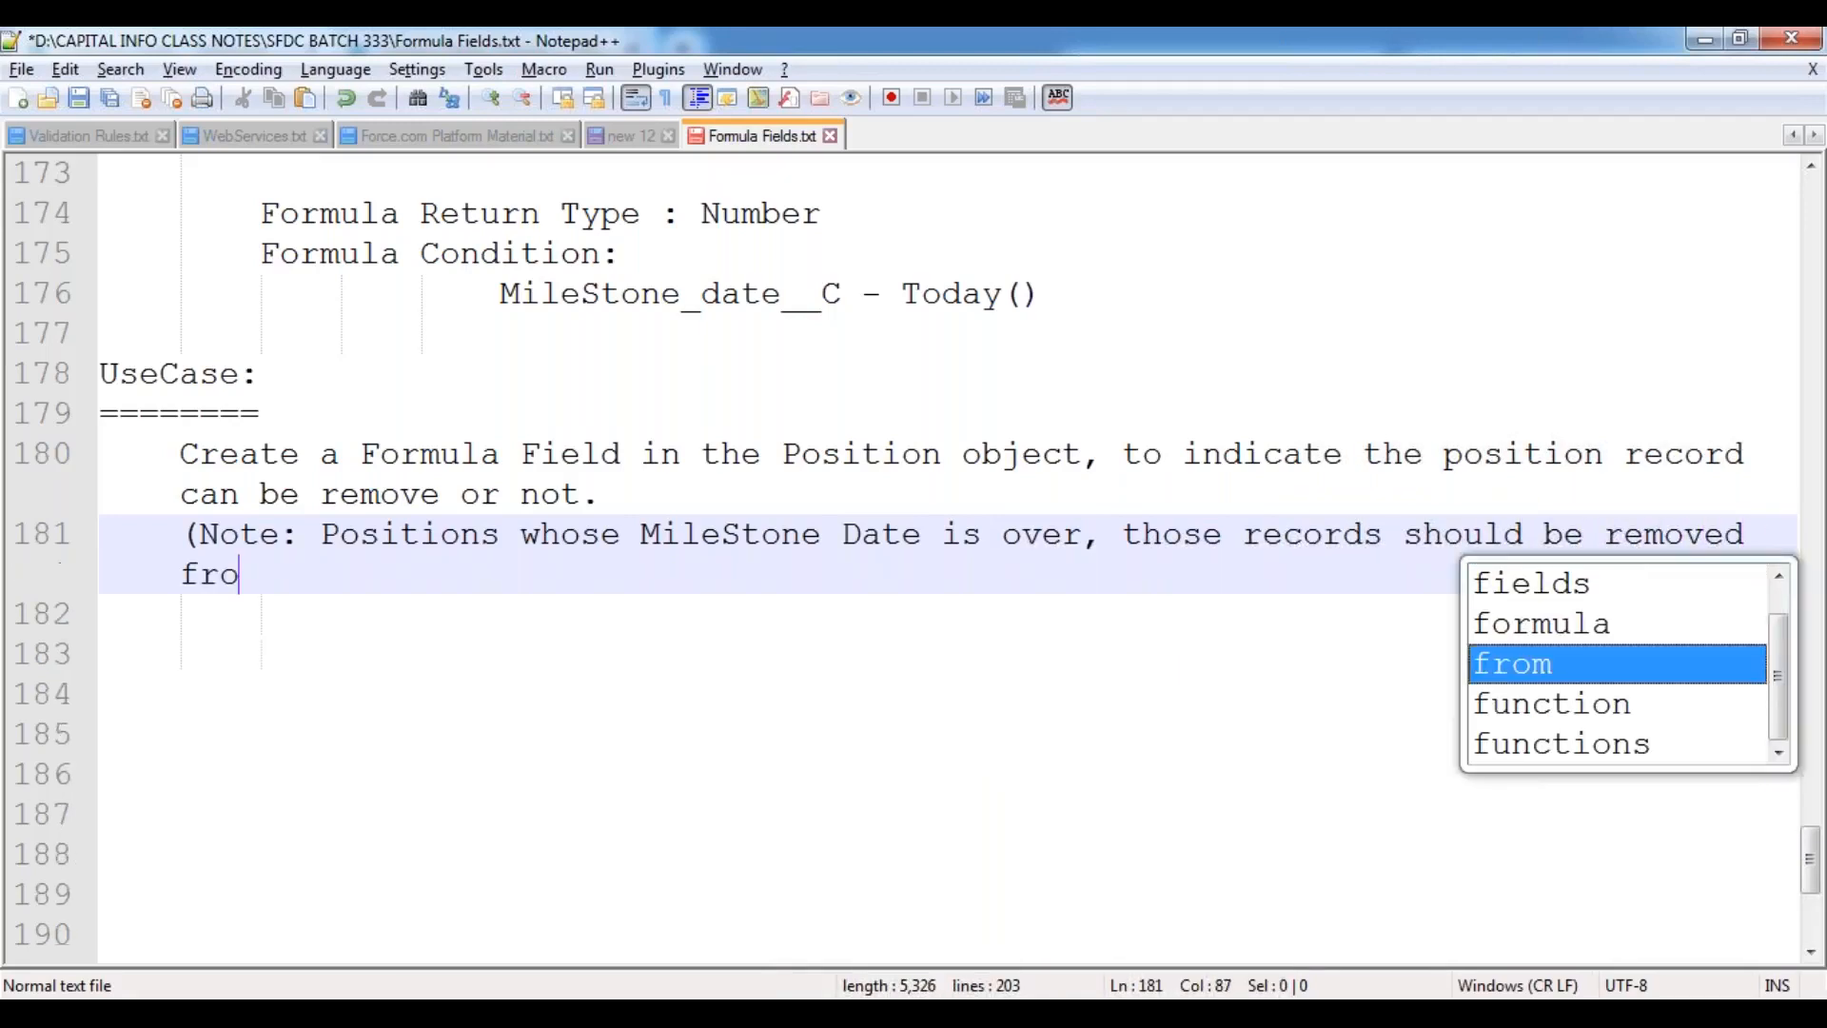
{"action": "type", "text": "m the object"}
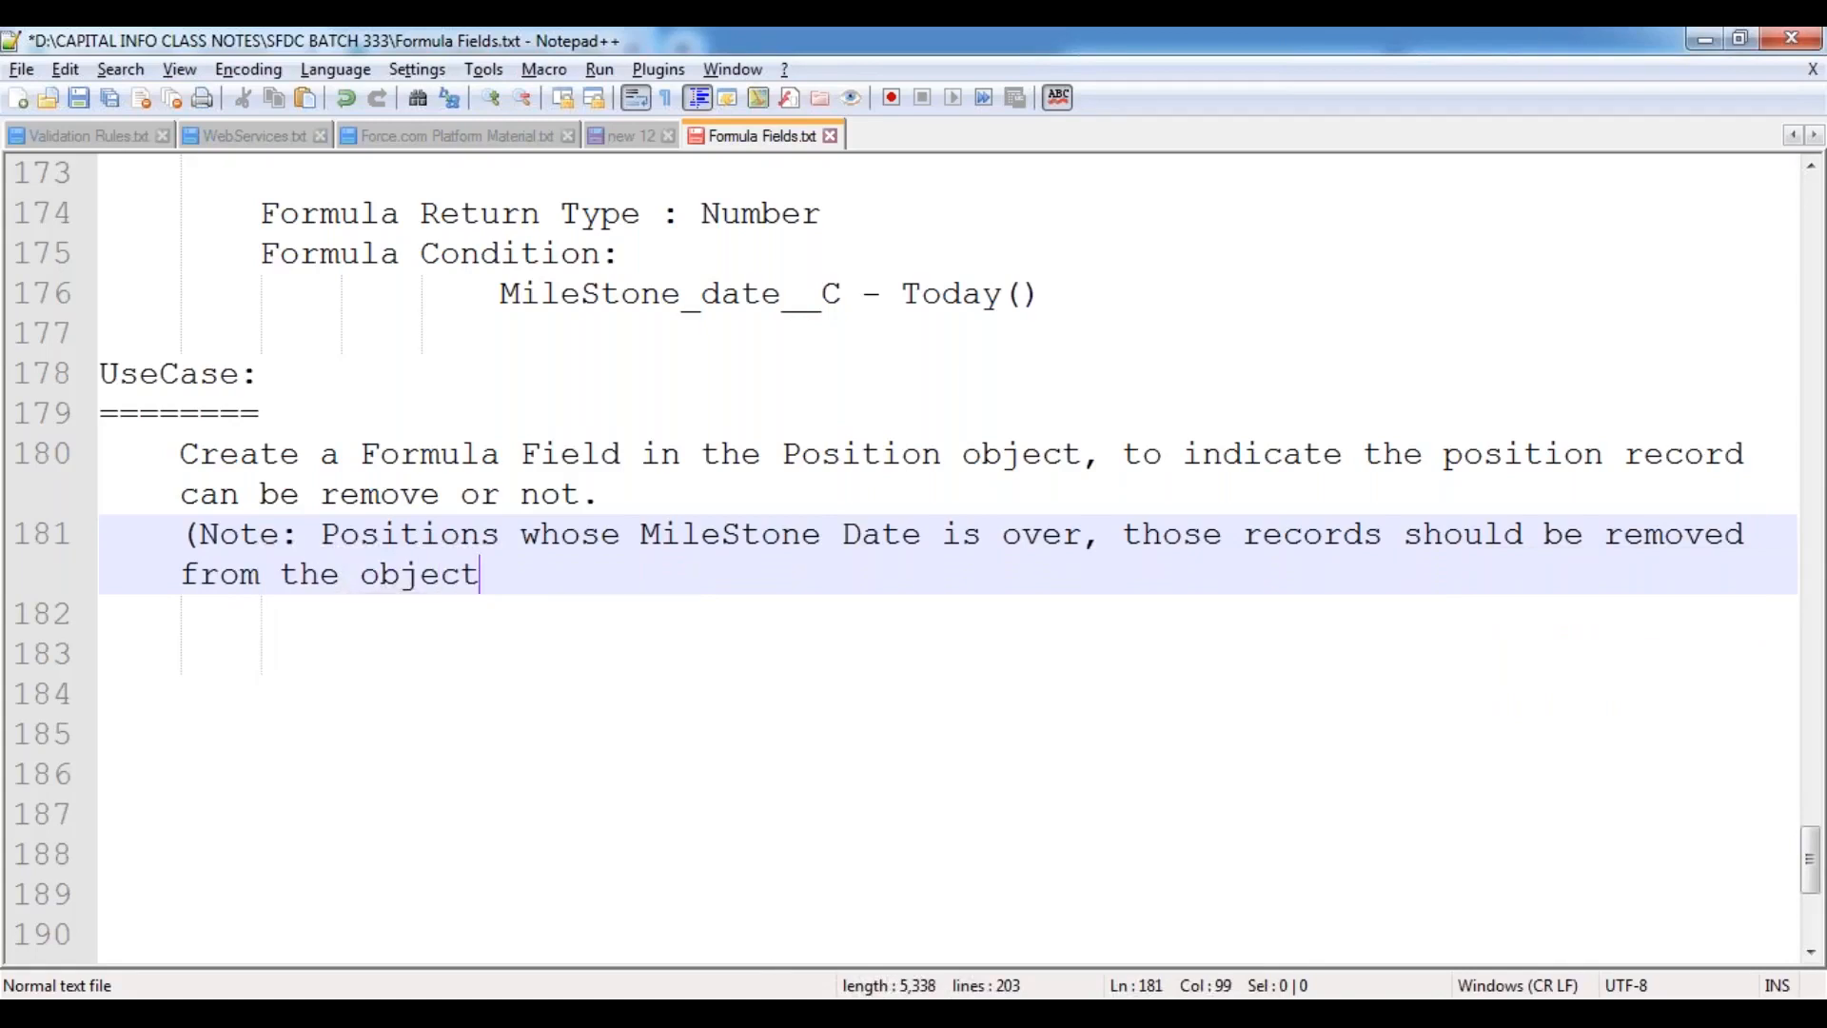
{"action": "type", "text": ")"}
{"action": "key", "text": "Return"}
{"action": "key", "text": "Return"}
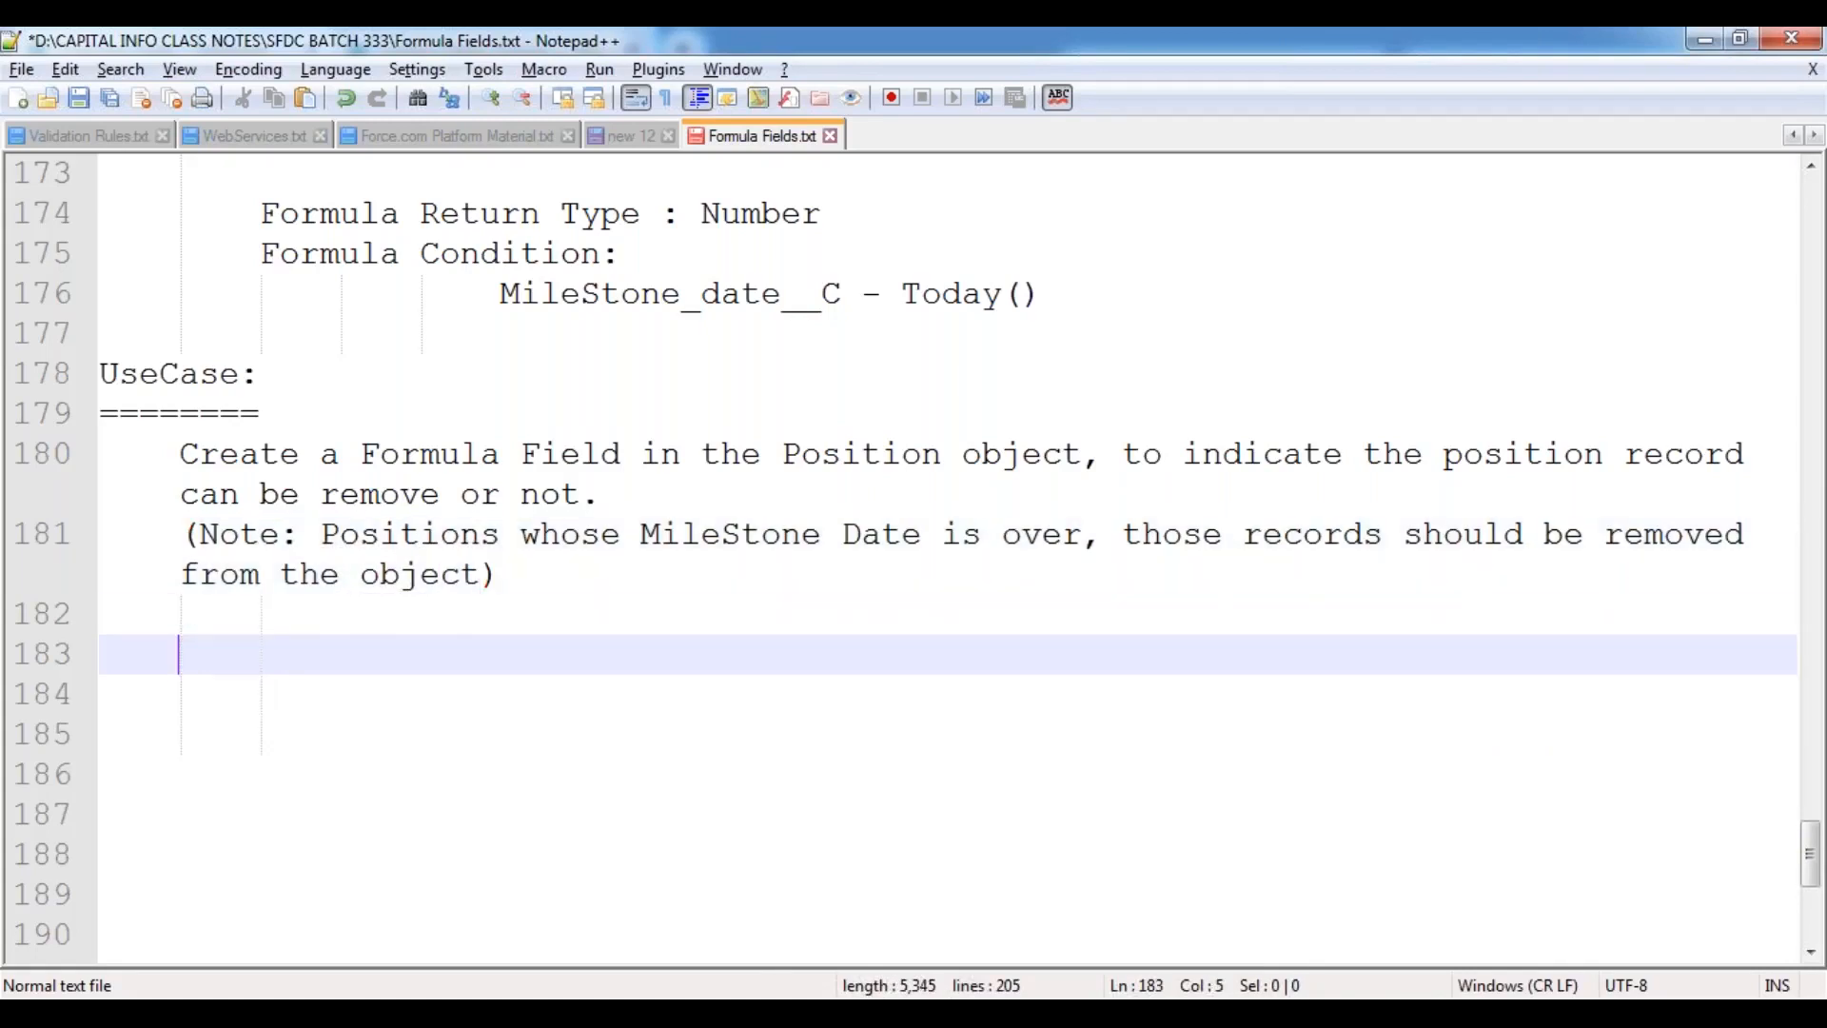
{"action": "key", "text": "ctrl+s"}
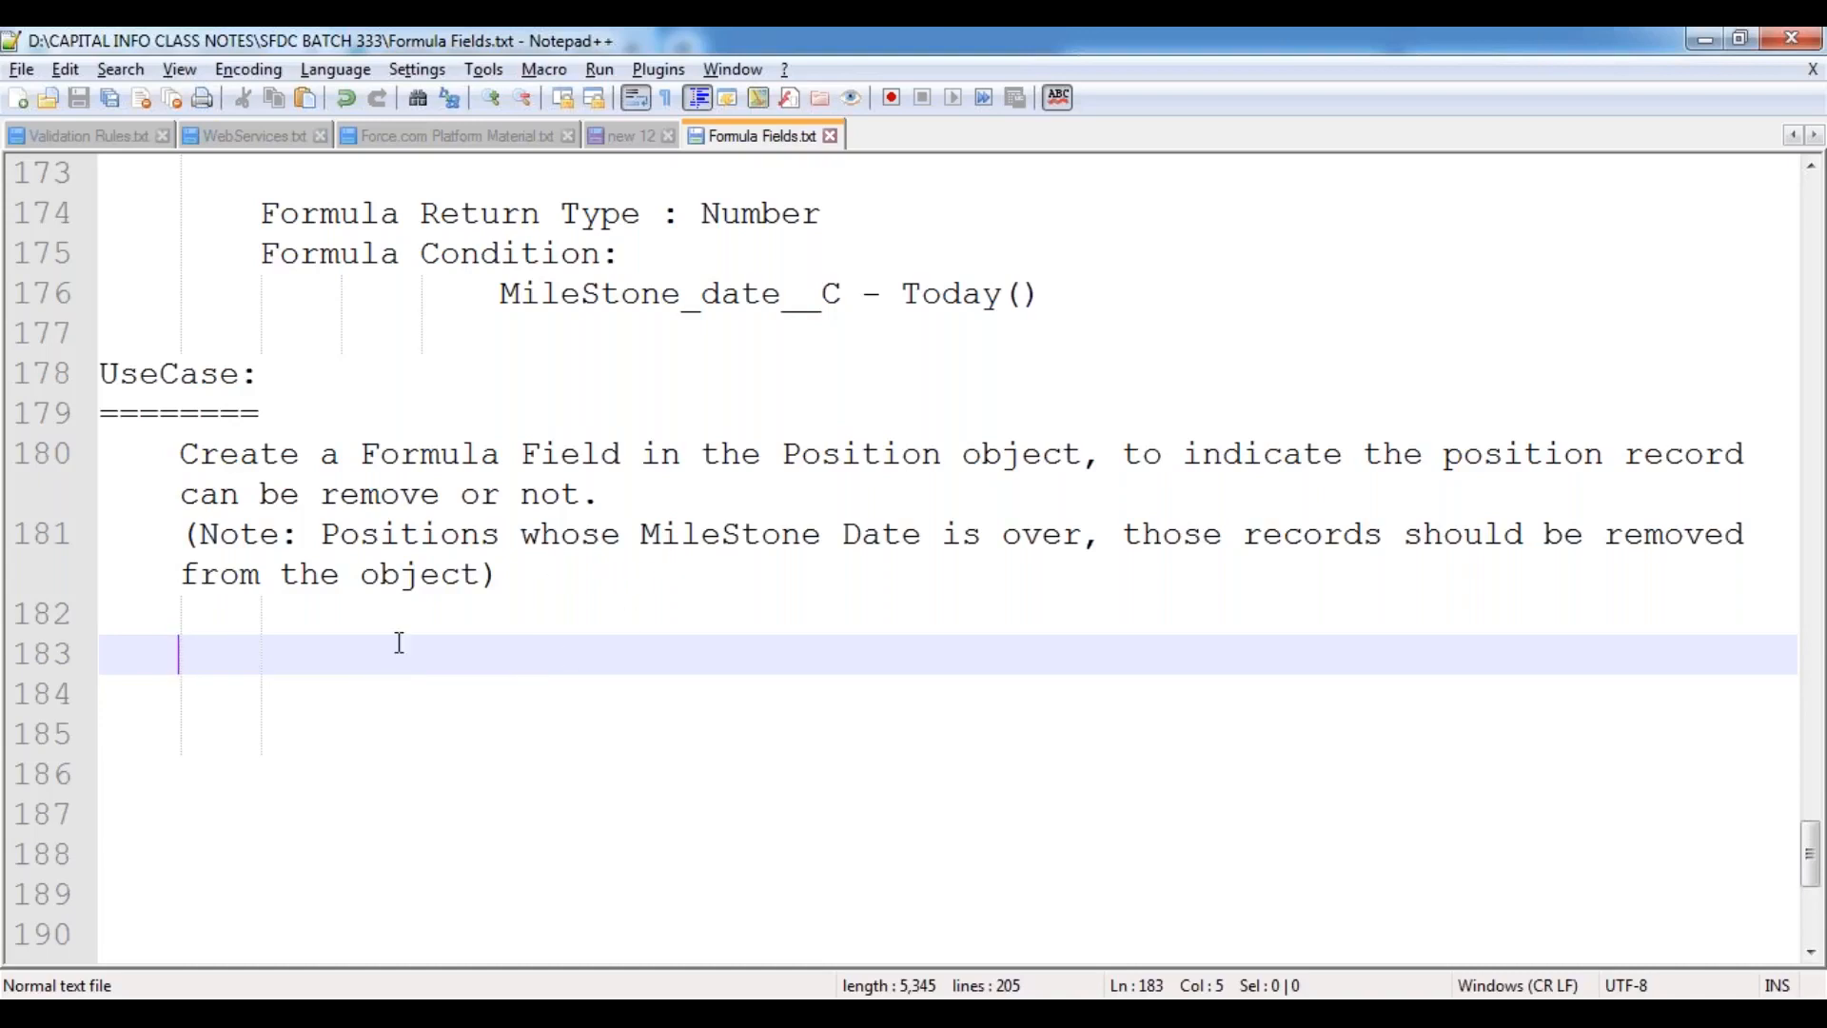
Step: Write the indented comparison "Today() > MileStone_date__C" below the note
{"action": "key", "text": "Tab"}
{"action": "key", "text": "Tab"}
{"action": "type", "text": "MileS"}
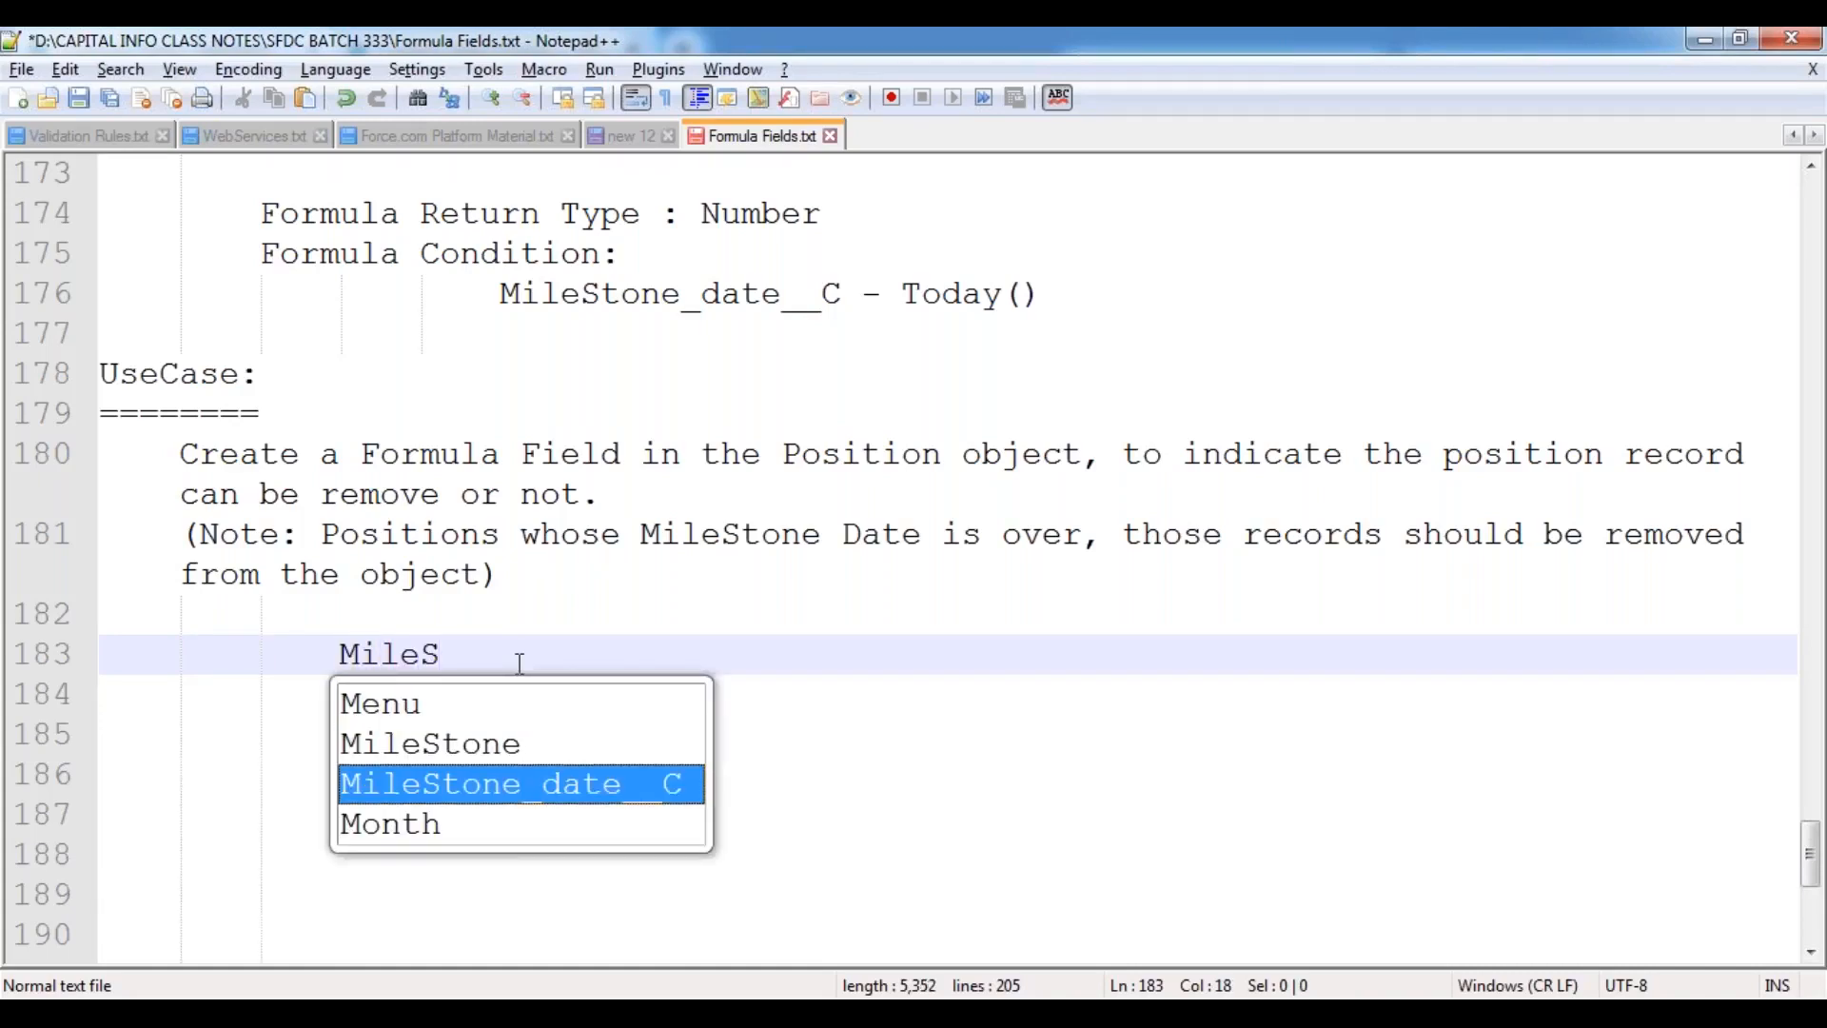
{"action": "key", "text": "Return"}
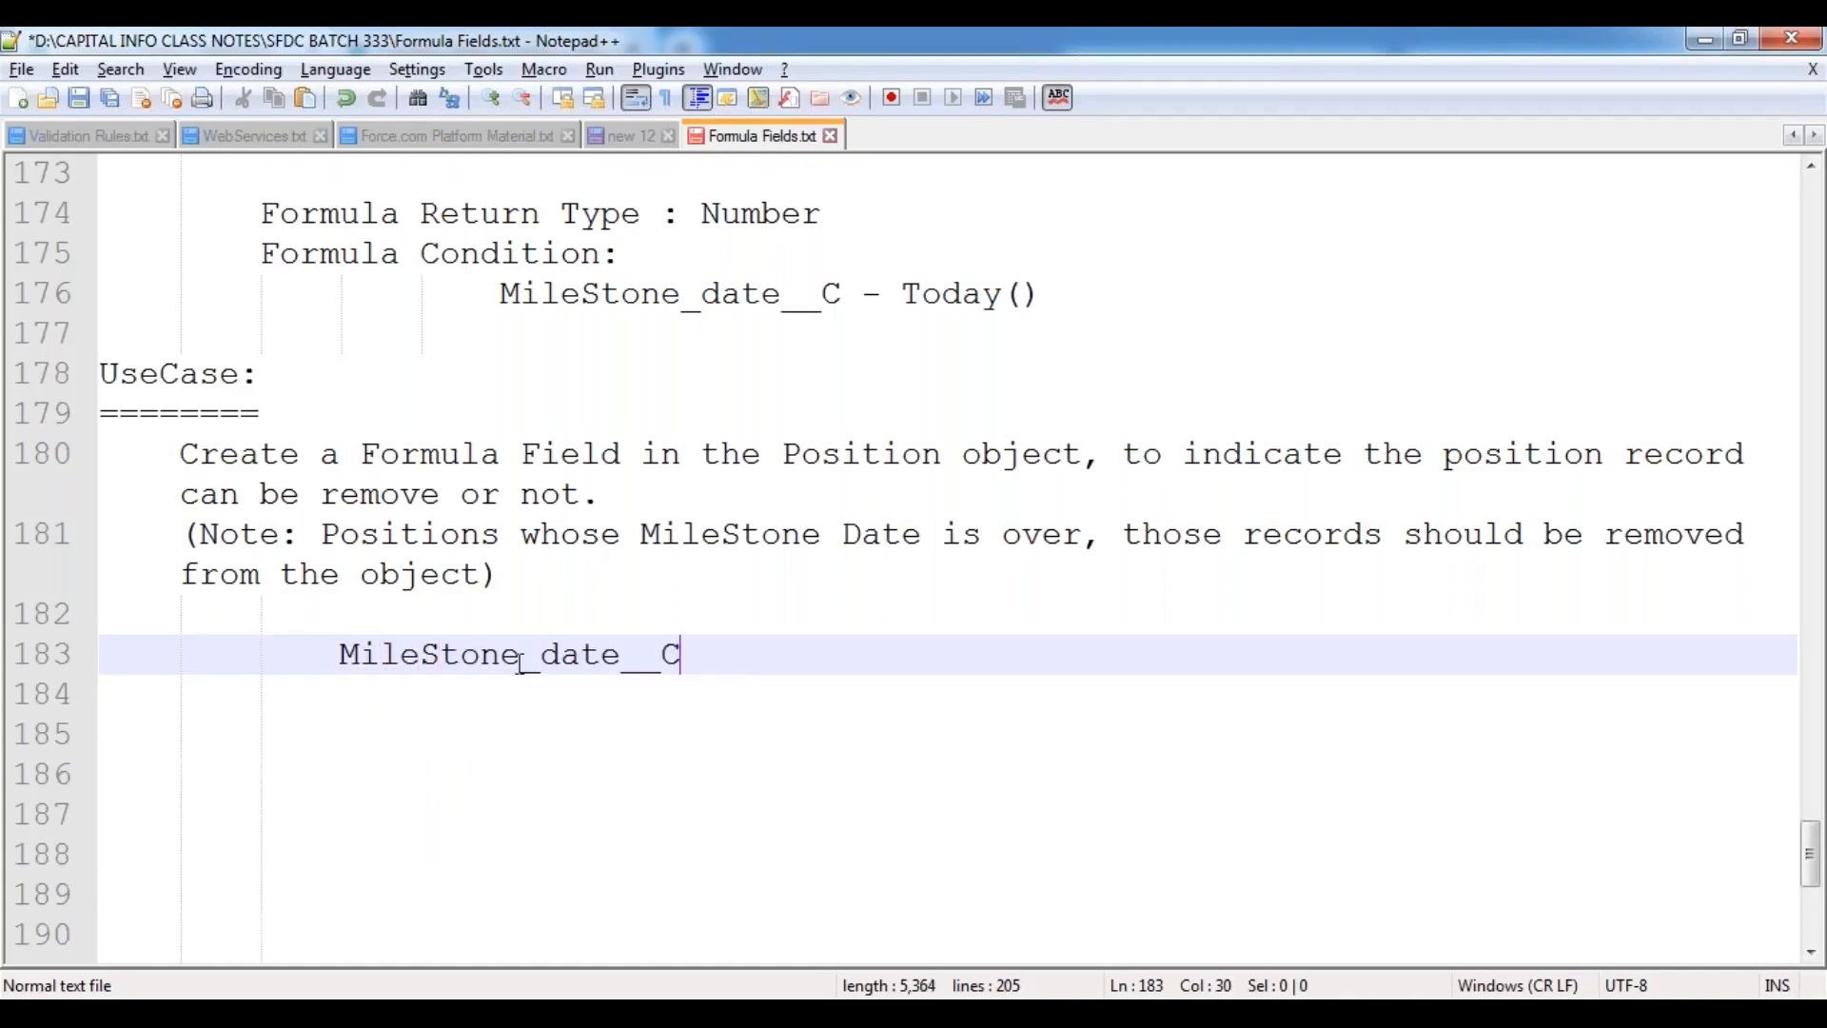
{"action": "key", "text": "Left"}
{"action": "key", "text": "Left"}
{"action": "key", "text": "Left"}
{"action": "key", "text": "Left"}
{"action": "key", "text": "Left"}
{"action": "key", "text": "Left"}
{"action": "key", "text": "Left"}
{"action": "key", "text": "Left"}
{"action": "key", "text": "Left"}
{"action": "key", "text": "Left"}
{"action": "key", "text": "Left"}
{"action": "key", "text": "Left"}
{"action": "key", "text": "Left"}
{"action": "key", "text": "Left"}
{"action": "key", "text": "Left"}
{"action": "key", "text": "Left"}
{"action": "key", "text": "Left"}
{"action": "type", "text": "Today("}
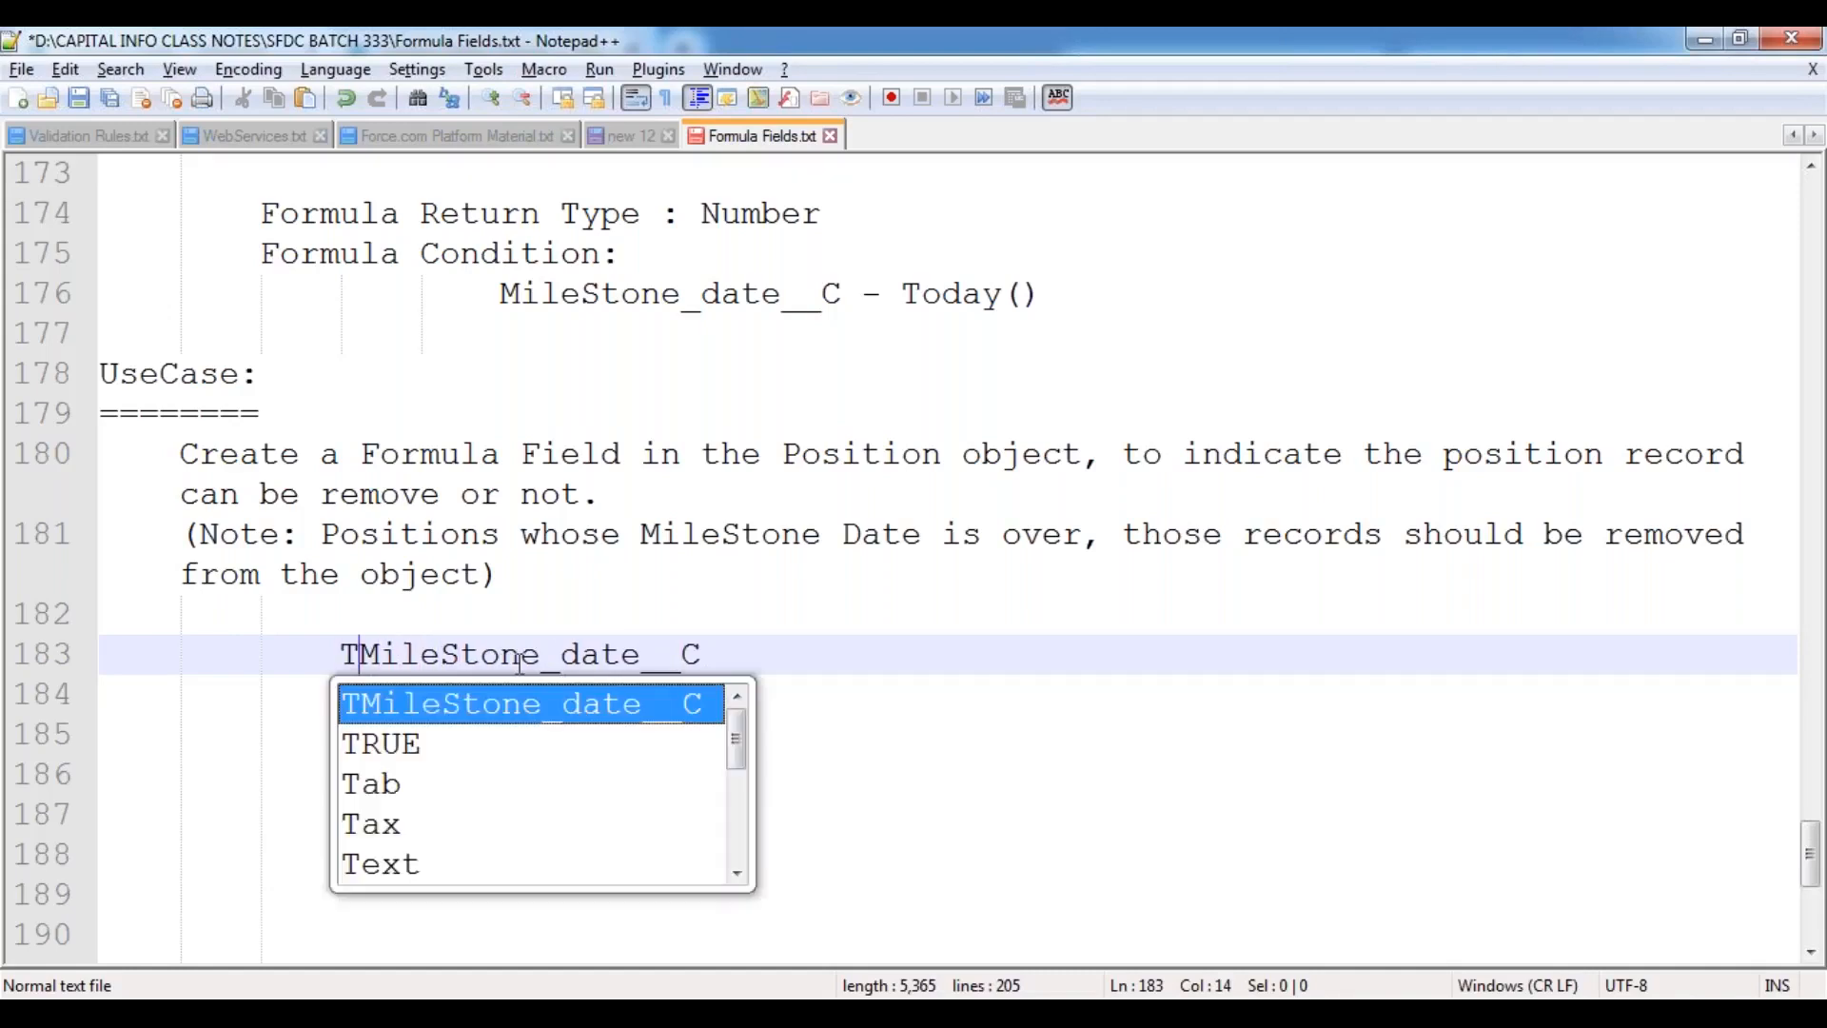
{"action": "type", "text": ") >"}
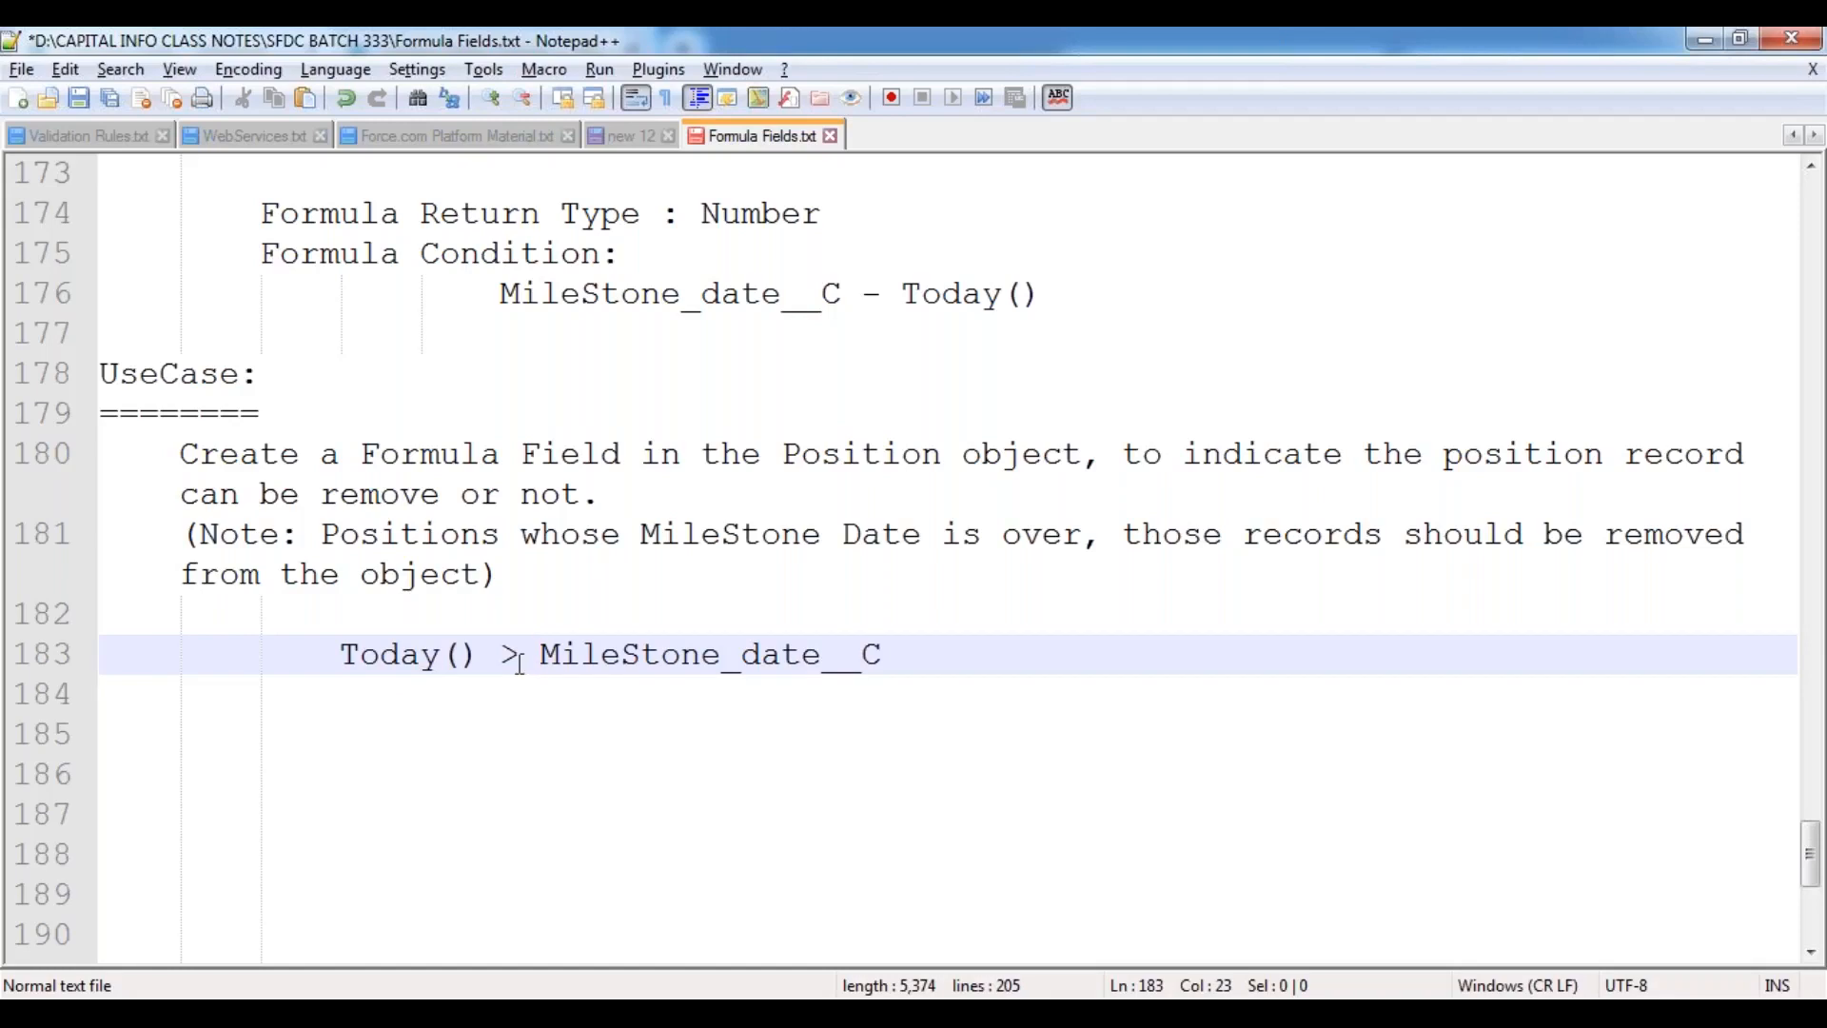
{"action": "key", "text": "End"}
Step: Wrap the date comparison in an If function with true and false results: "If(Today() > MileStone_date__C, true, false)"
{"action": "left_click", "coordinate": [524, 658]}
{"action": "left_click_drag", "start_coordinate": [558, 658], "coordinate": [882, 657]}
{"action": "left_click", "coordinate": [359, 657]}
{"action": "double_click", "coordinate": [390, 657]}
{"action": "left_click", "coordinate": [610, 653]}
{"action": "double_click", "coordinate": [610, 653]}
{"action": "left_click", "coordinate": [898, 657]}
{"action": "type", "text": ", true, false"}
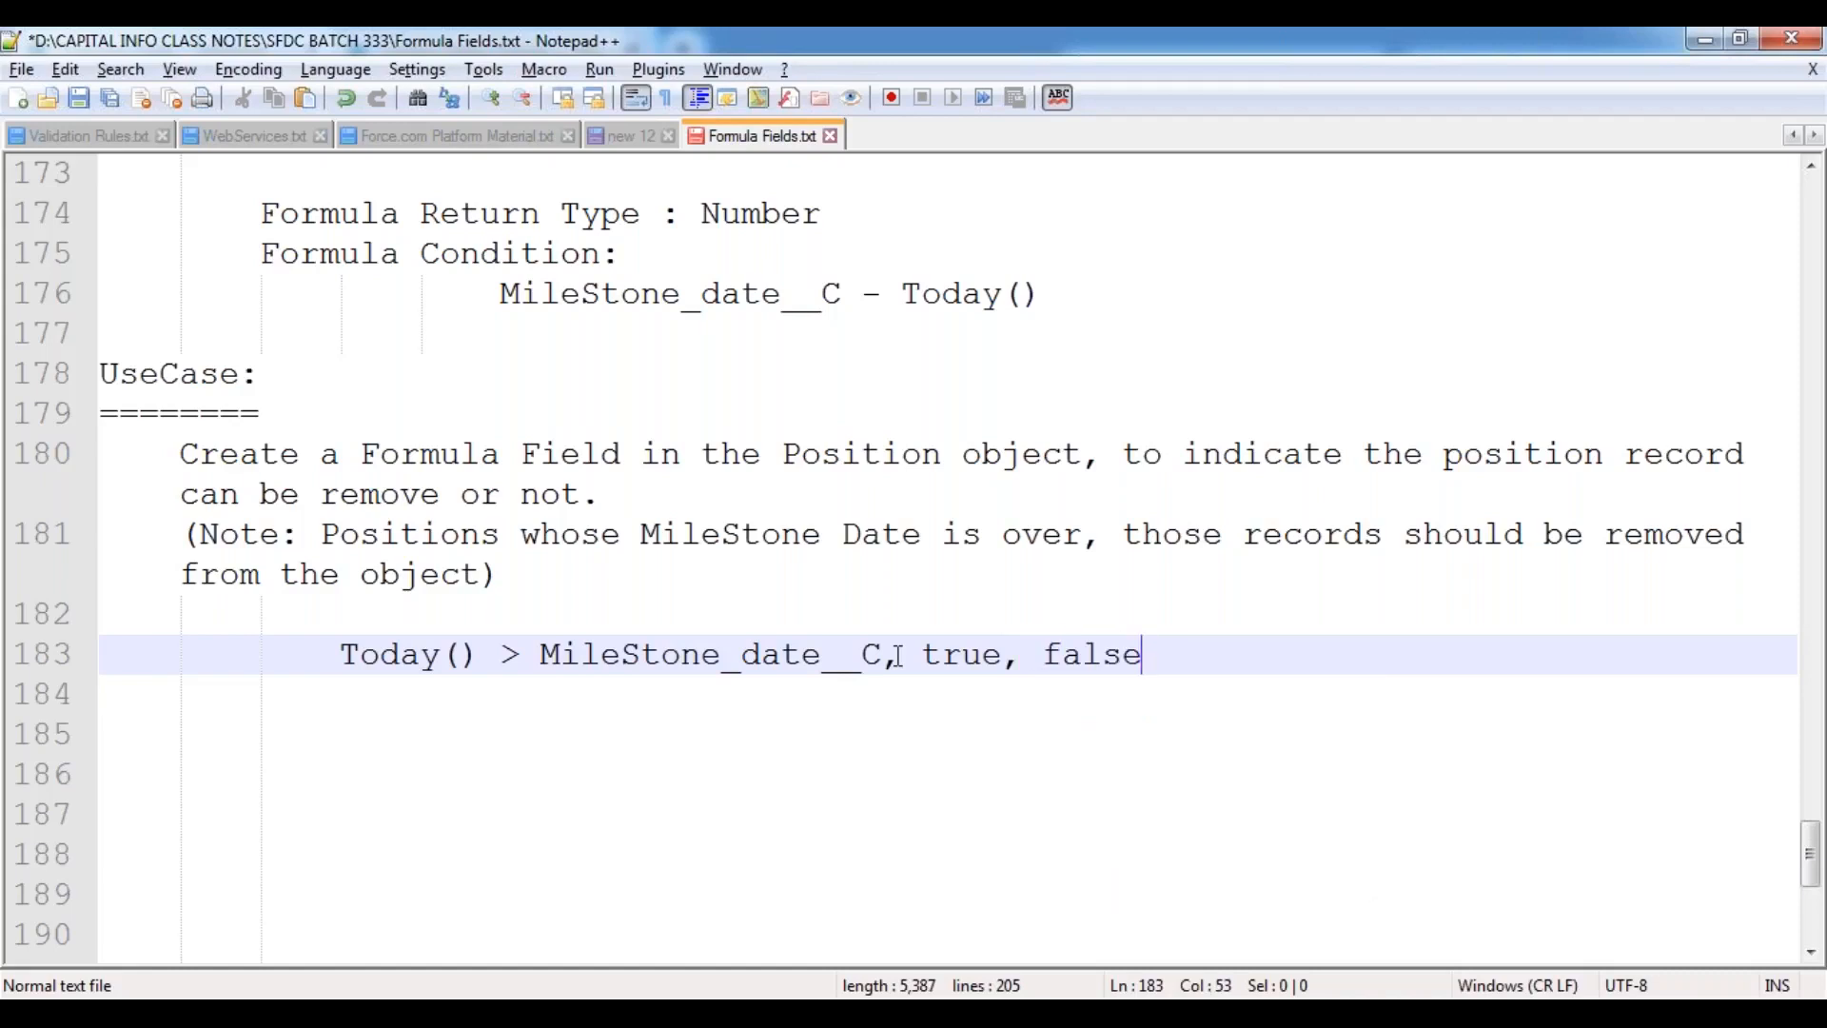
{"action": "type", "text": ")"}
{"action": "key", "text": "Home"}
{"action": "type", "text": "("}
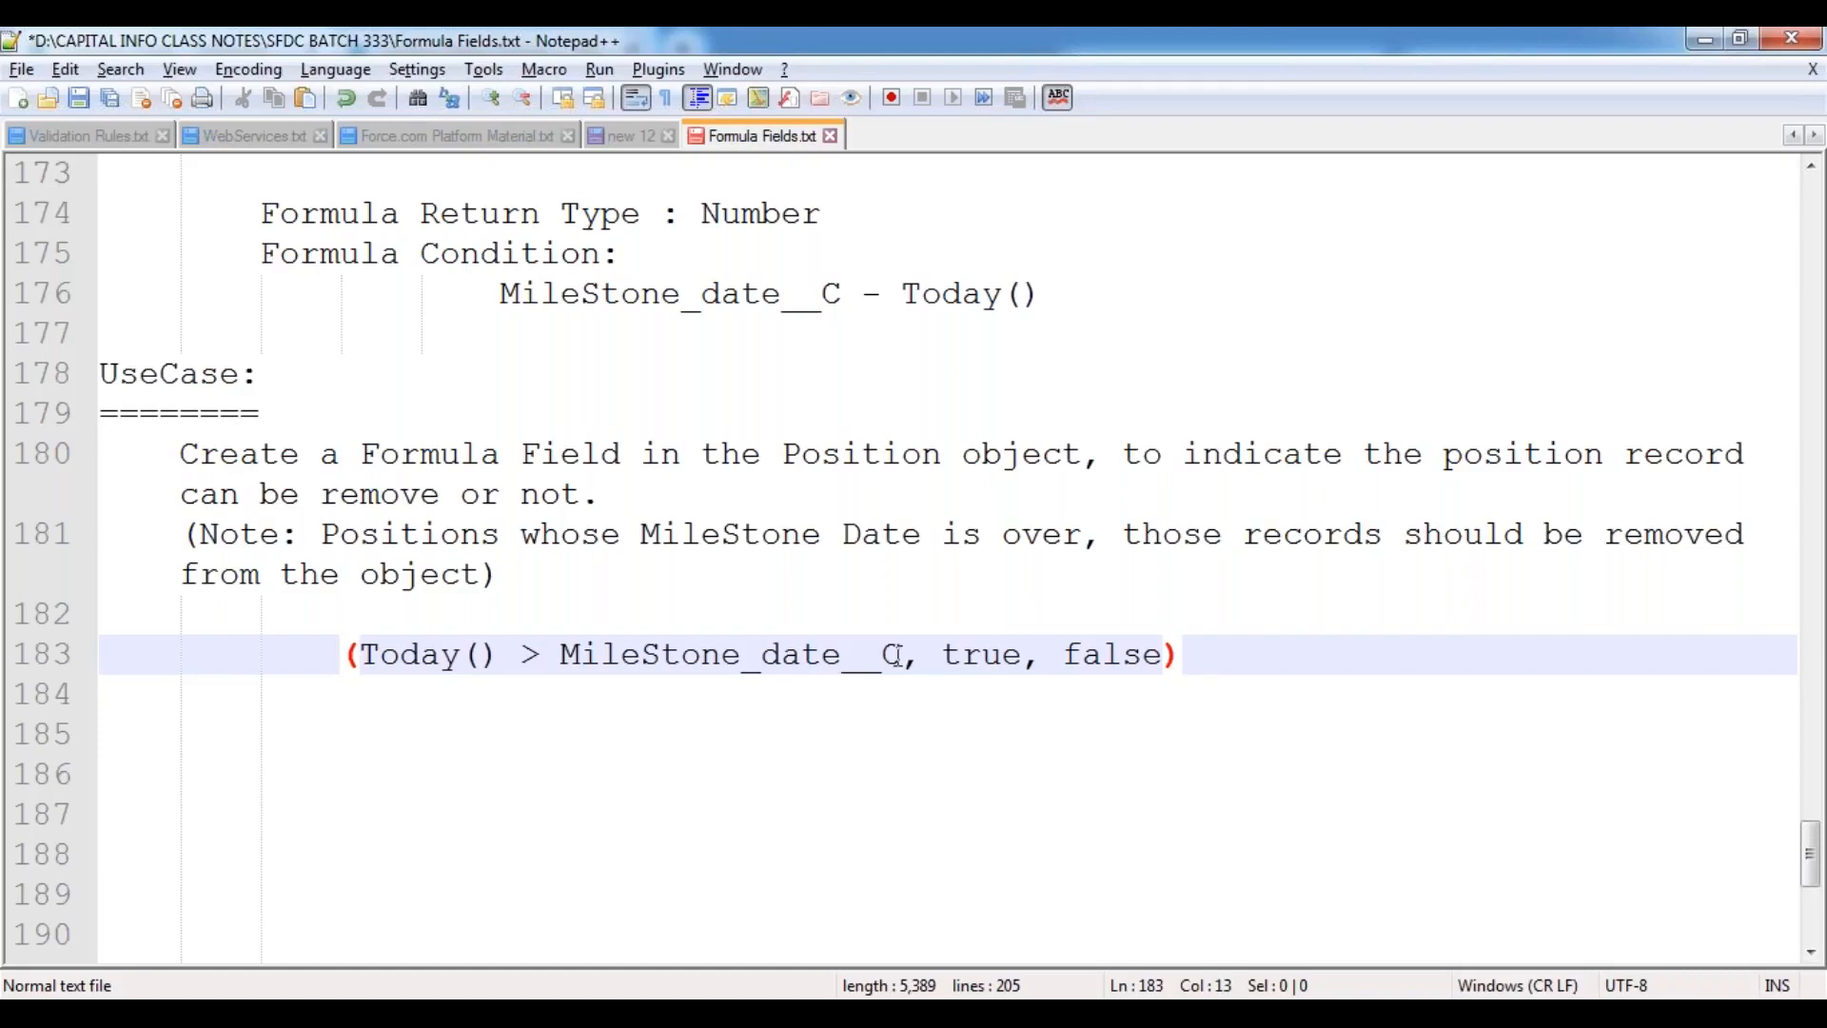
{"action": "type", "text": "If"}
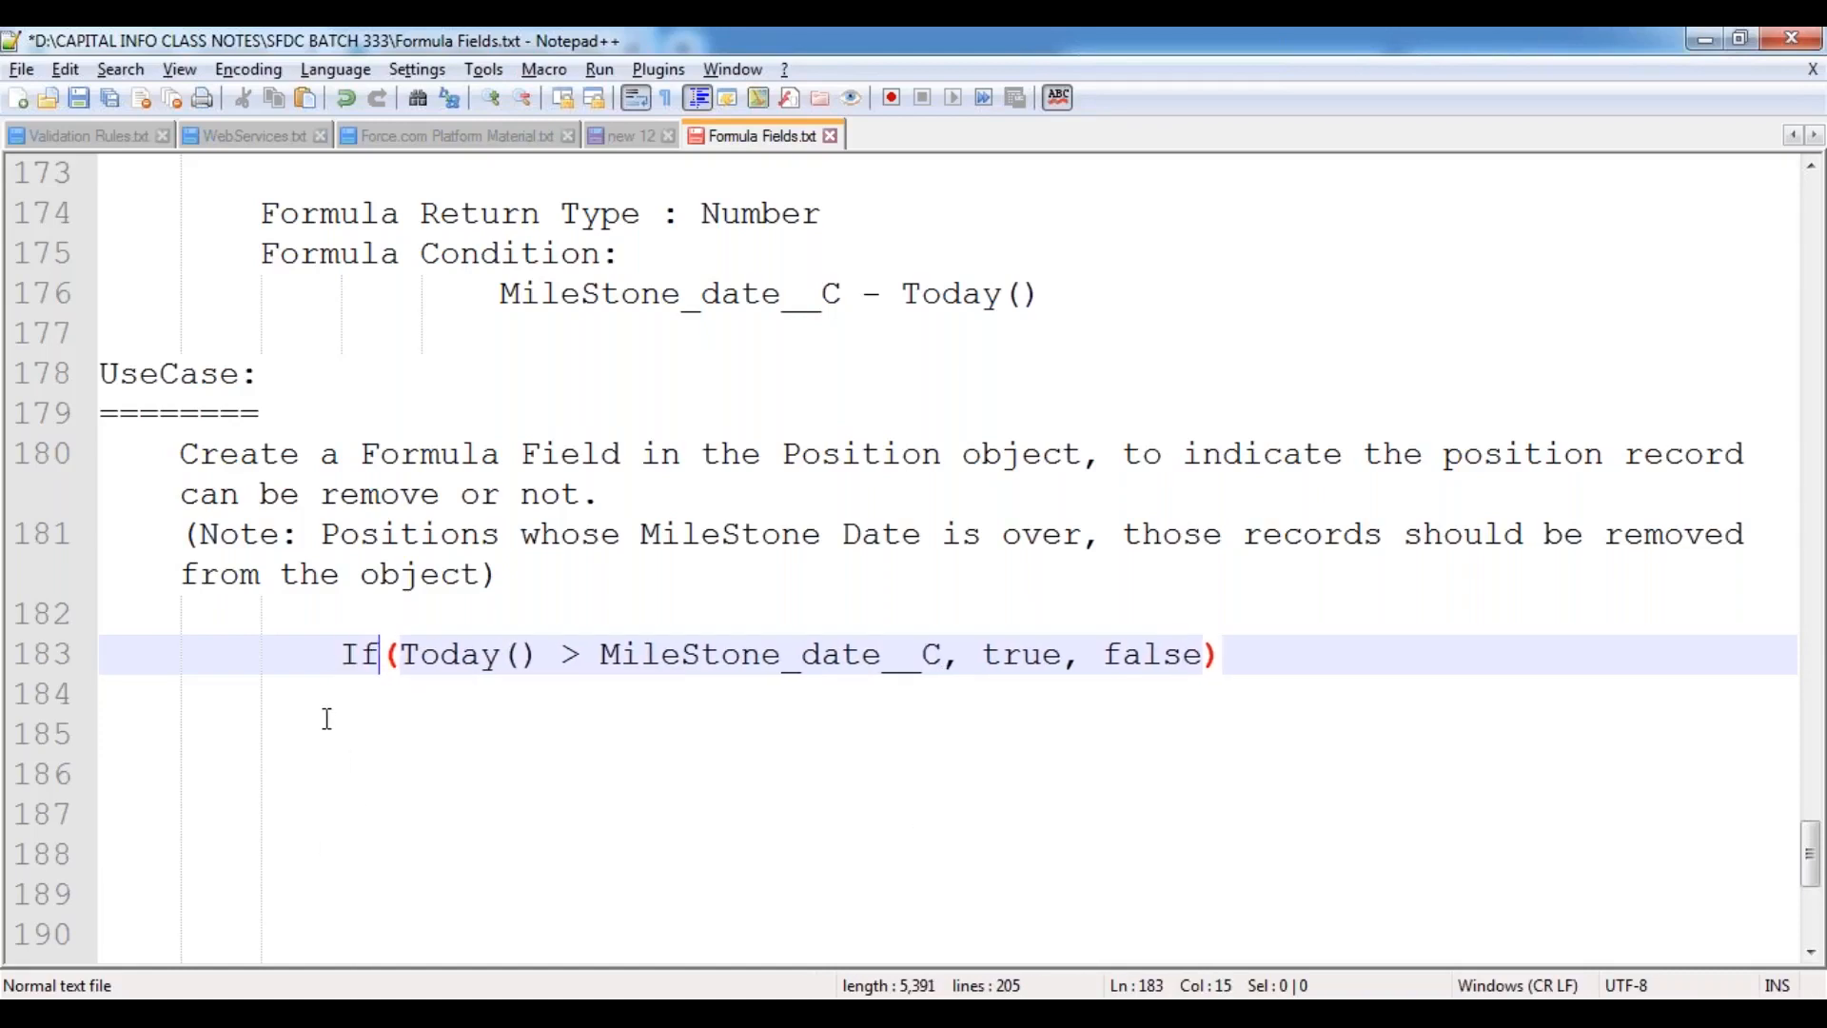
Step: Highlight the condition, the true result and the false result of the If formula in turn
{"action": "left_click", "coordinate": [470, 715]}
{"action": "left_click", "coordinate": [404, 654]}
{"action": "left_click_drag", "start_coordinate": [404, 654], "coordinate": [995, 663]}
{"action": "double_click", "coordinate": [995, 663]}
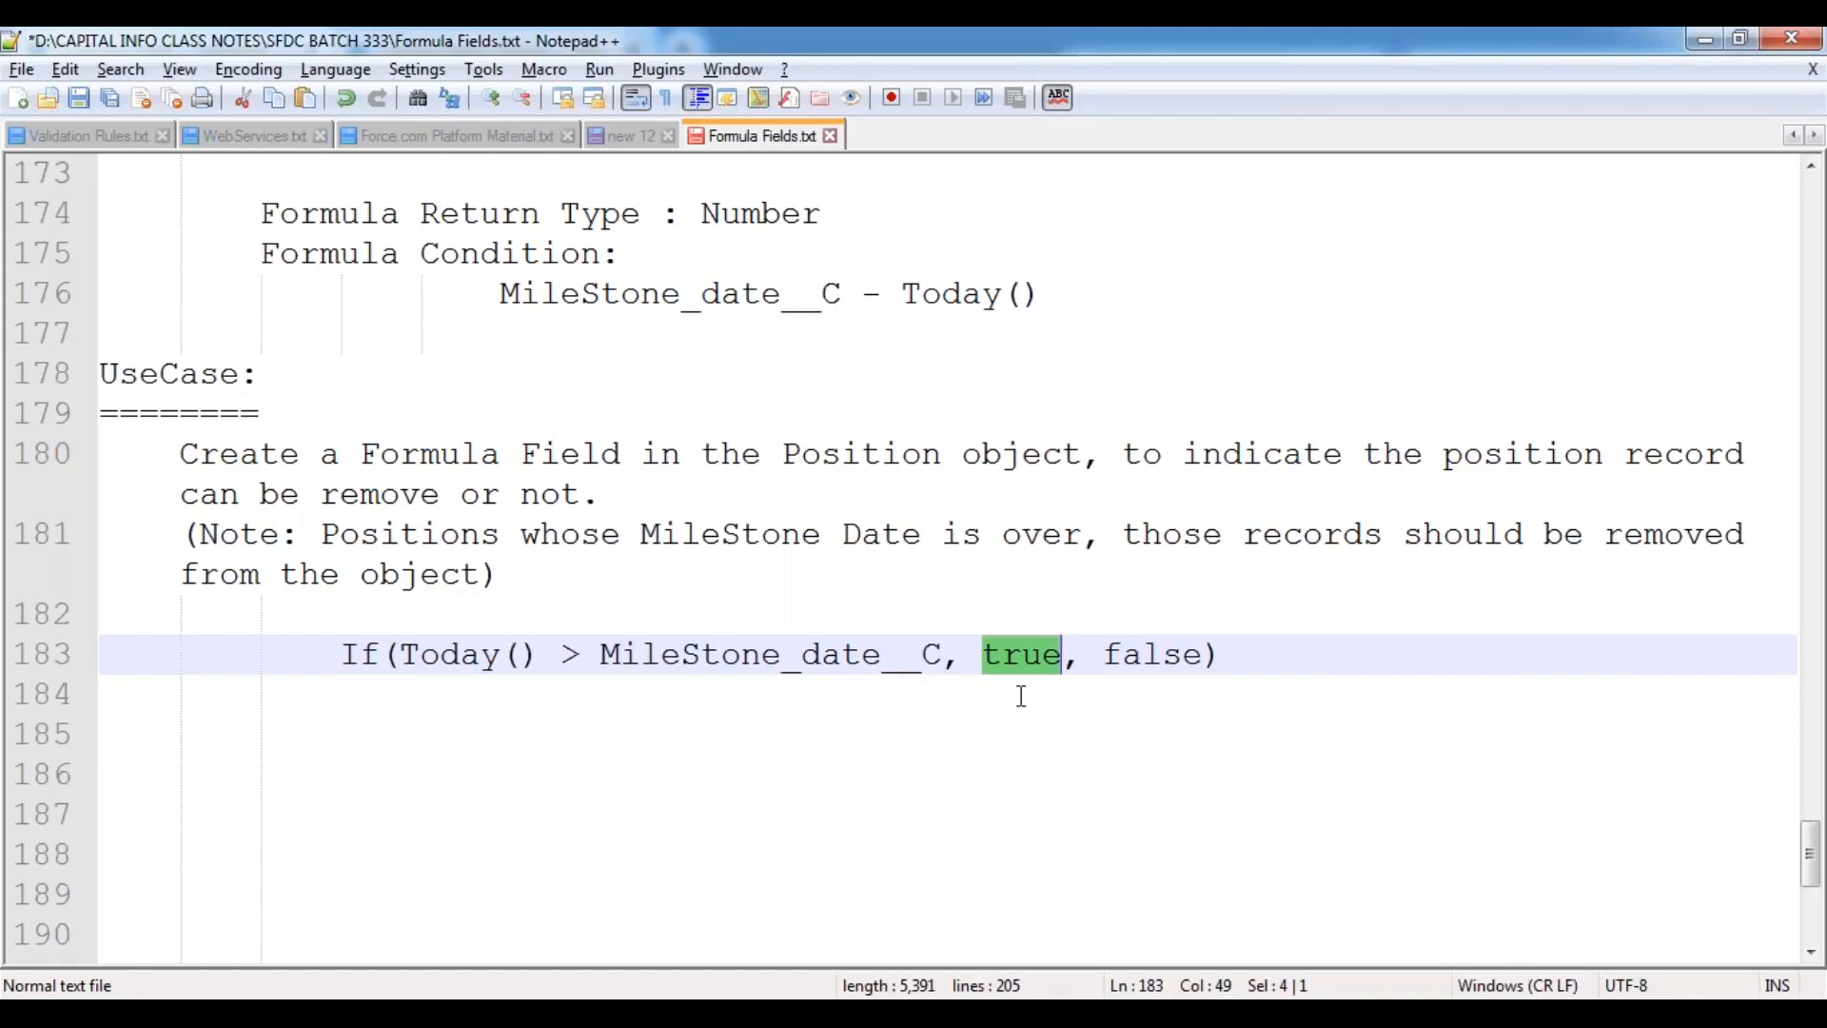
{"action": "left_click", "coordinate": [800, 704]}
{"action": "double_click", "coordinate": [1139, 666]}
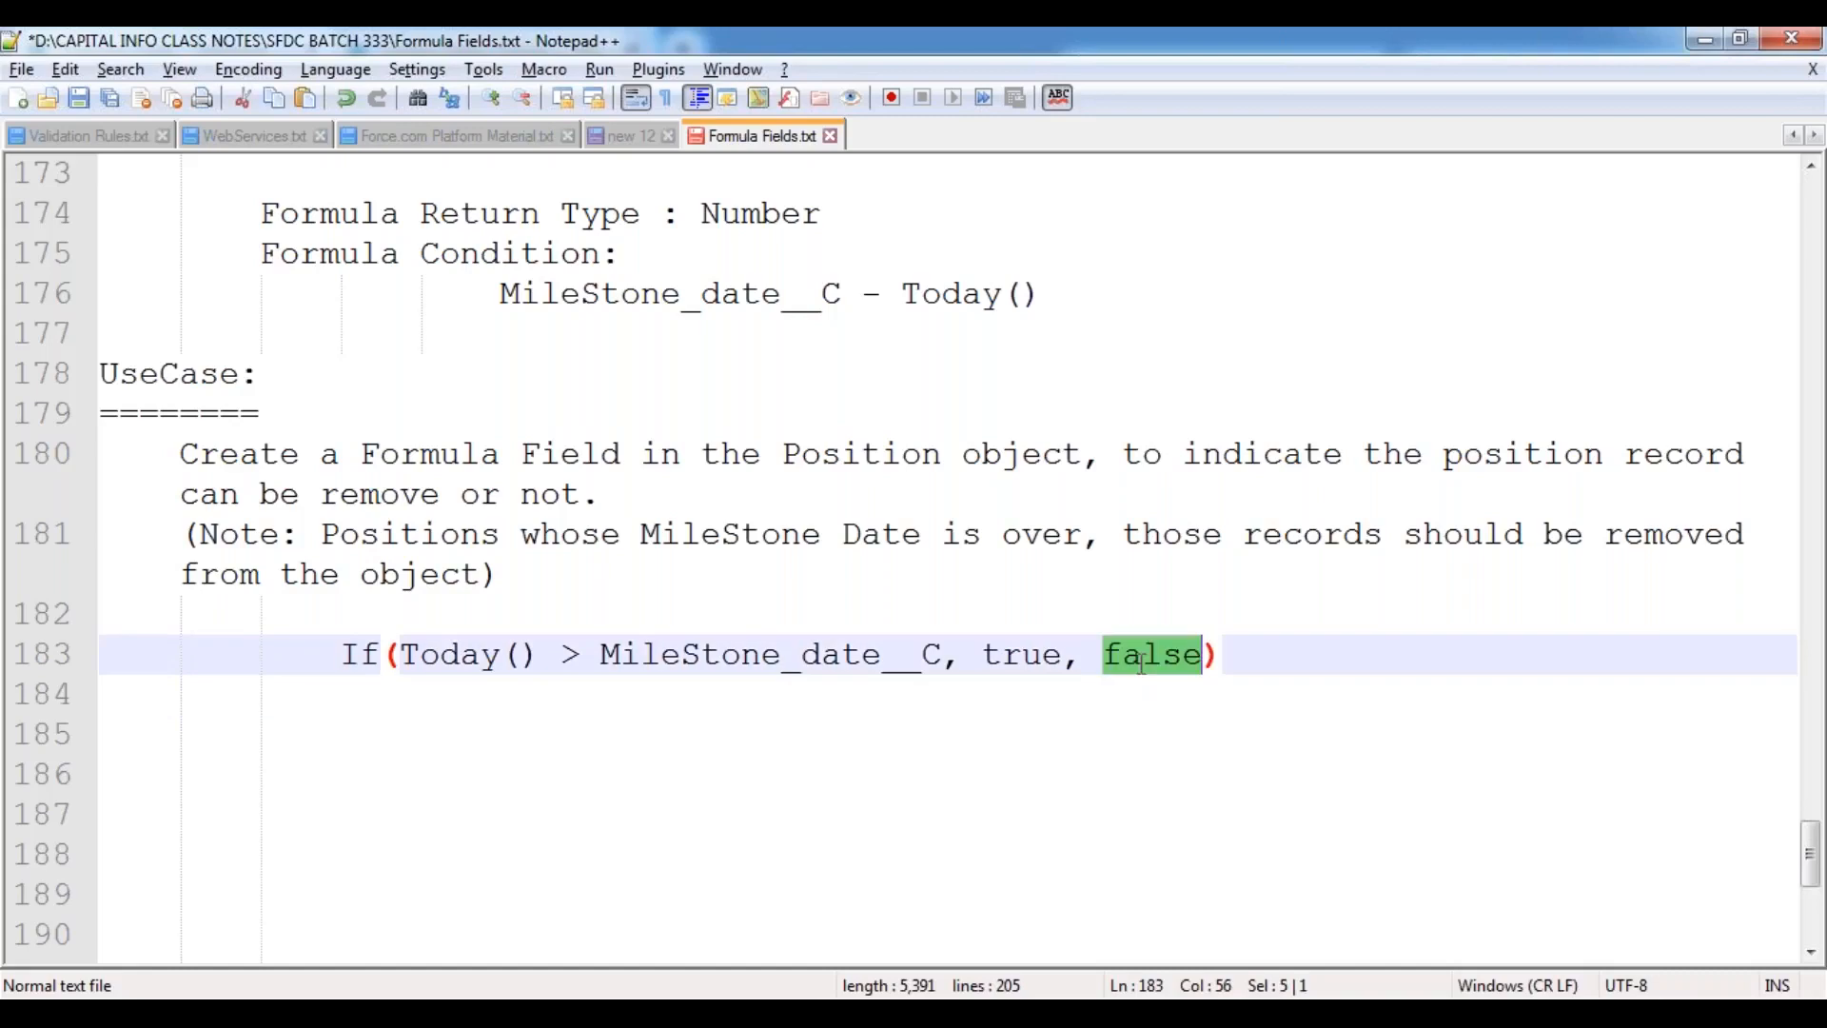
Step: Save the notes and switch to the Salesforce Positions home page in the browser
{"action": "left_click", "coordinate": [336, 721]}
{"action": "key", "text": "ctrl+s"}
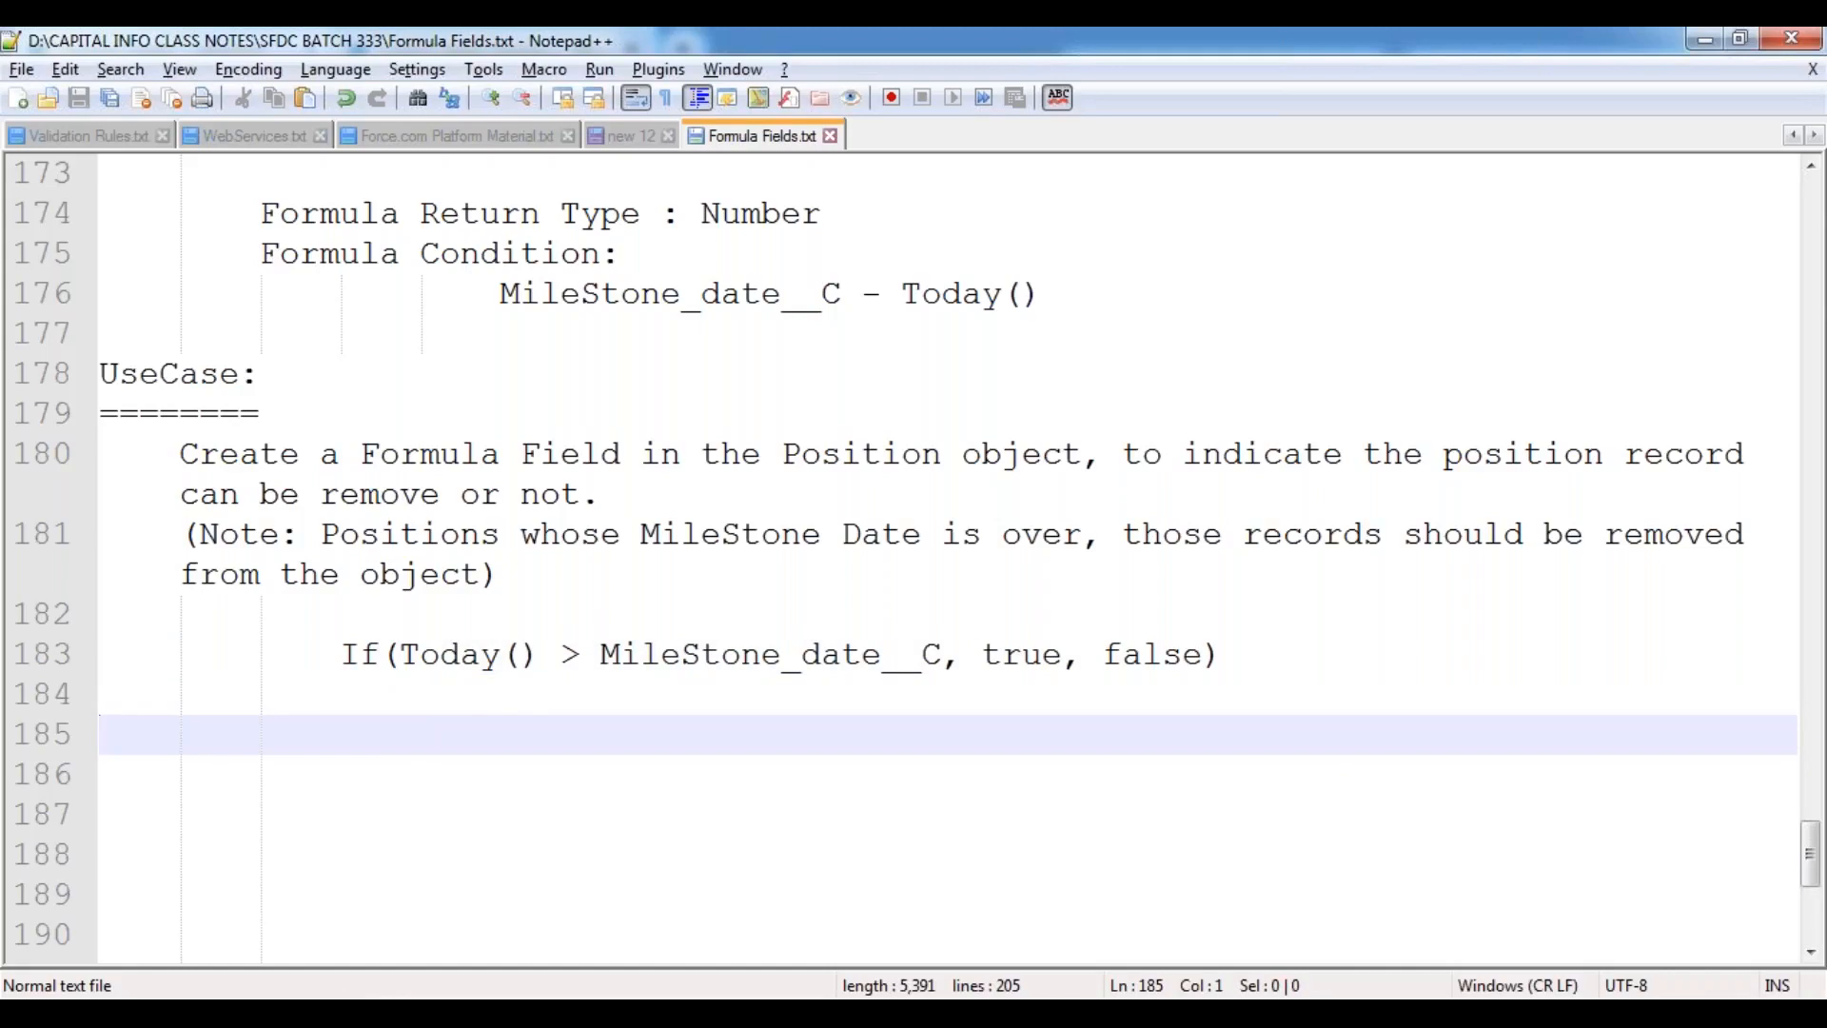
{"action": "mouse_move", "coordinate": [367, 1014]}
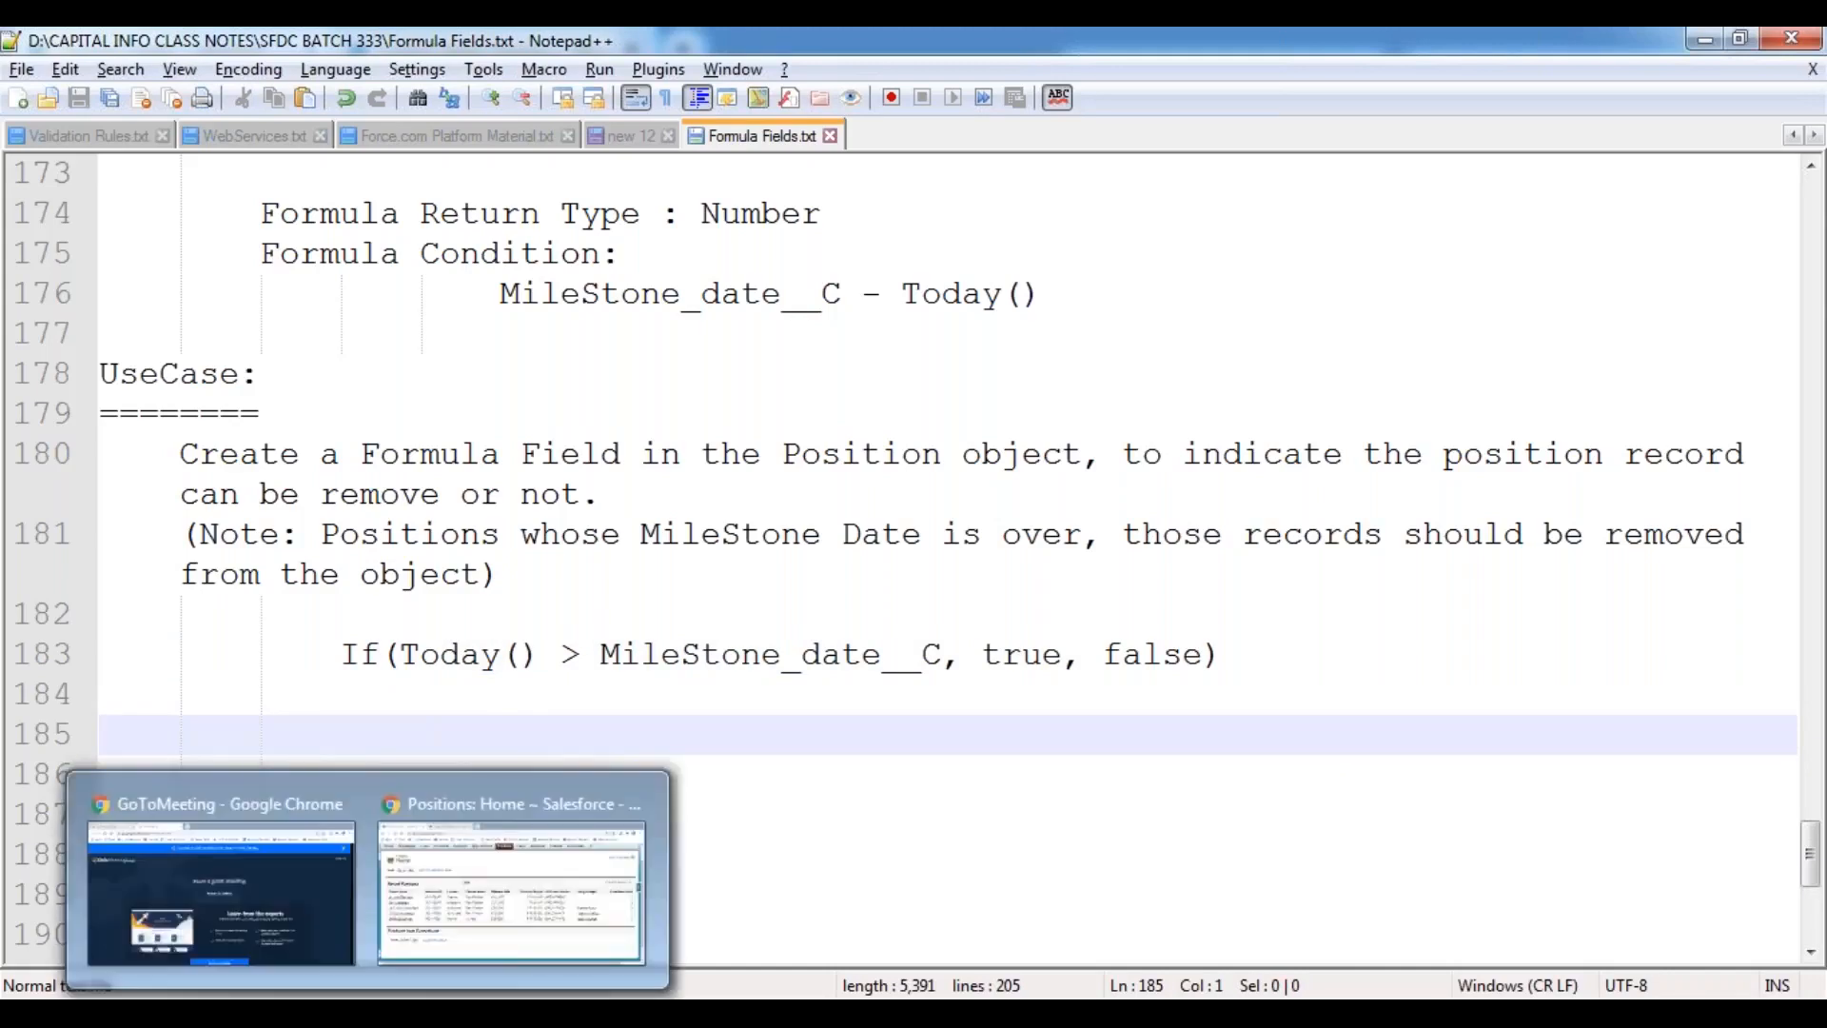
{"action": "left_click", "coordinate": [451, 898]}
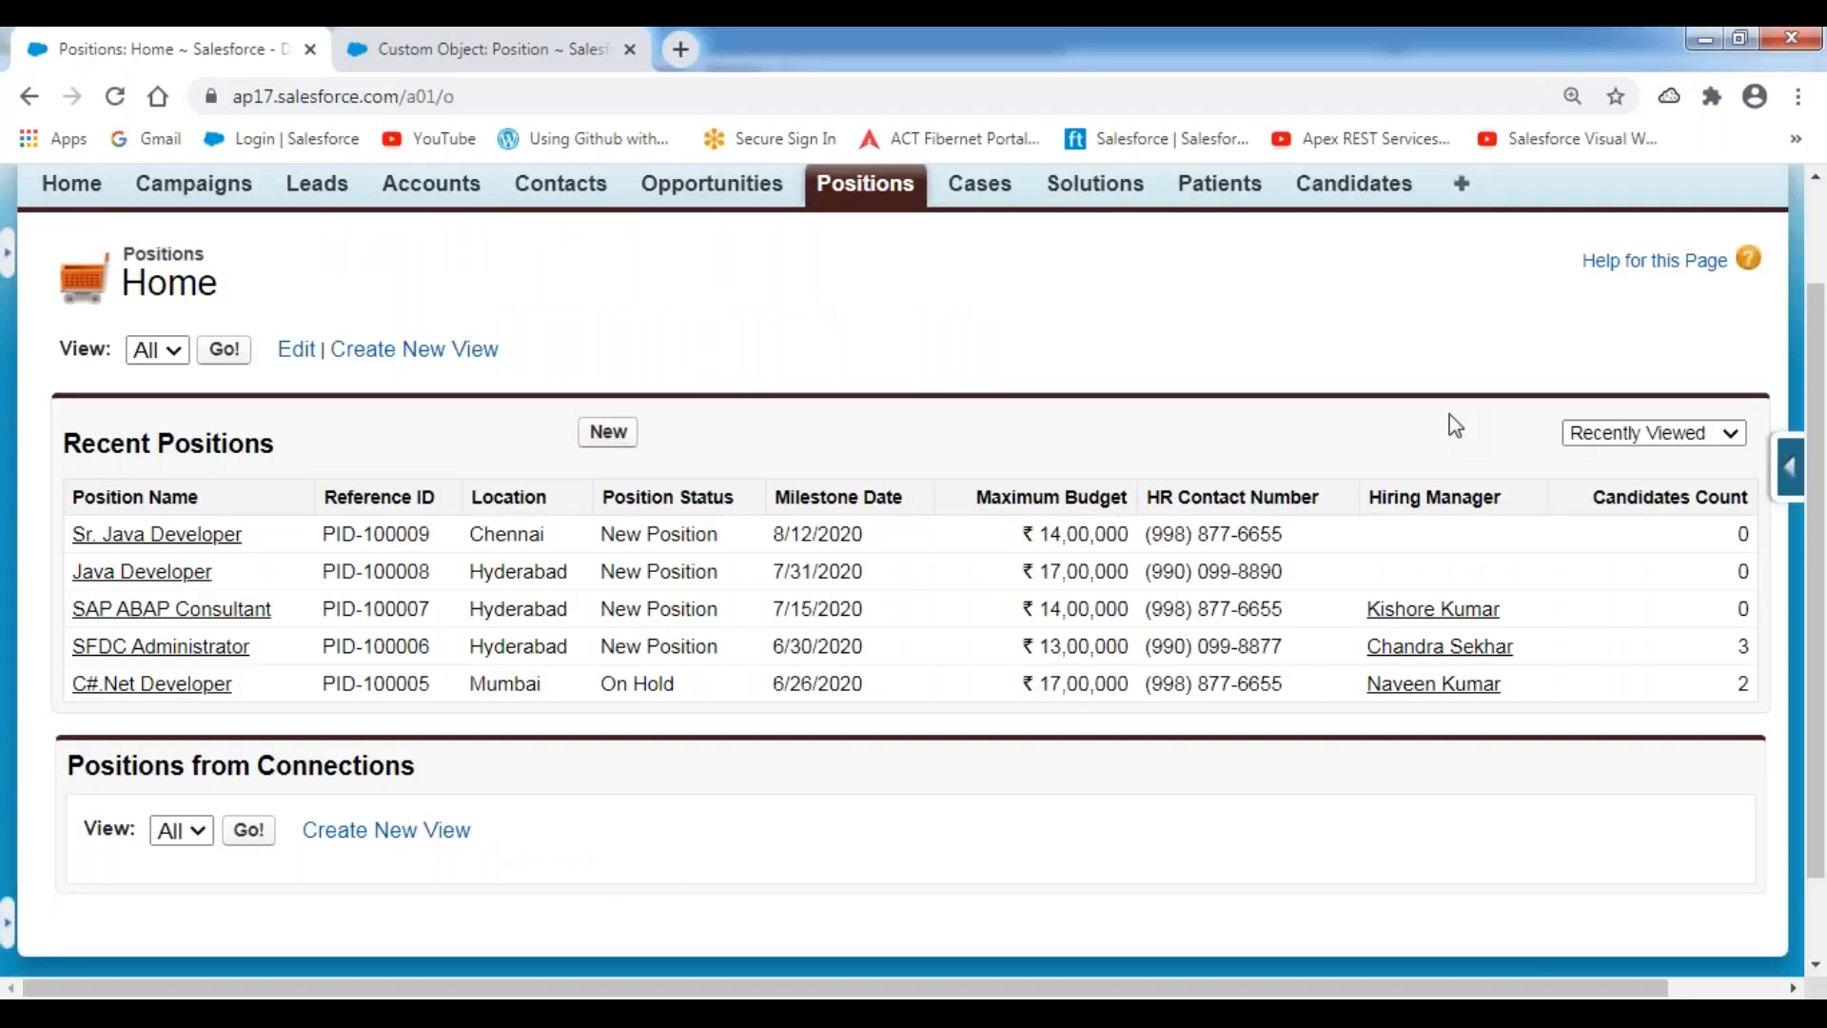
Step: Start a new custom field on the Position object with Formula as its data type
{"action": "left_click", "coordinate": [454, 50]}
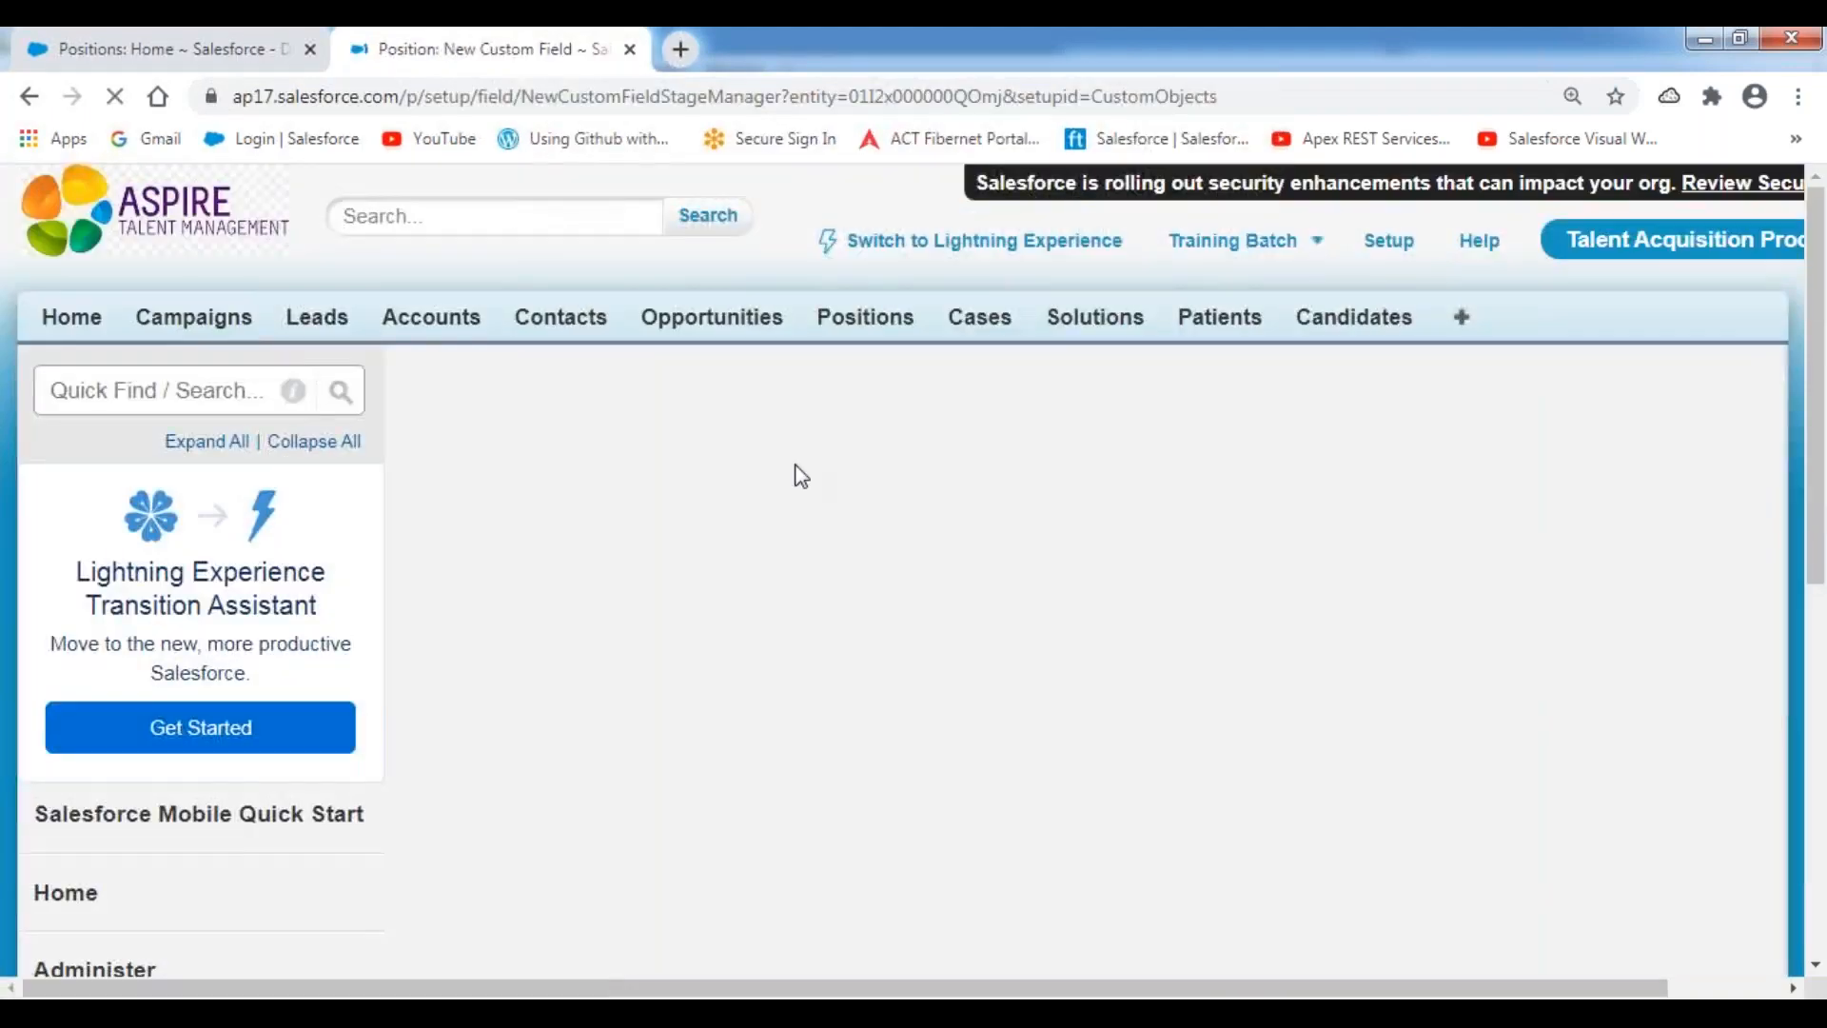
{"action": "scroll", "coordinate": [863, 510], "scroll_direction": "down", "scroll_amount": 4}
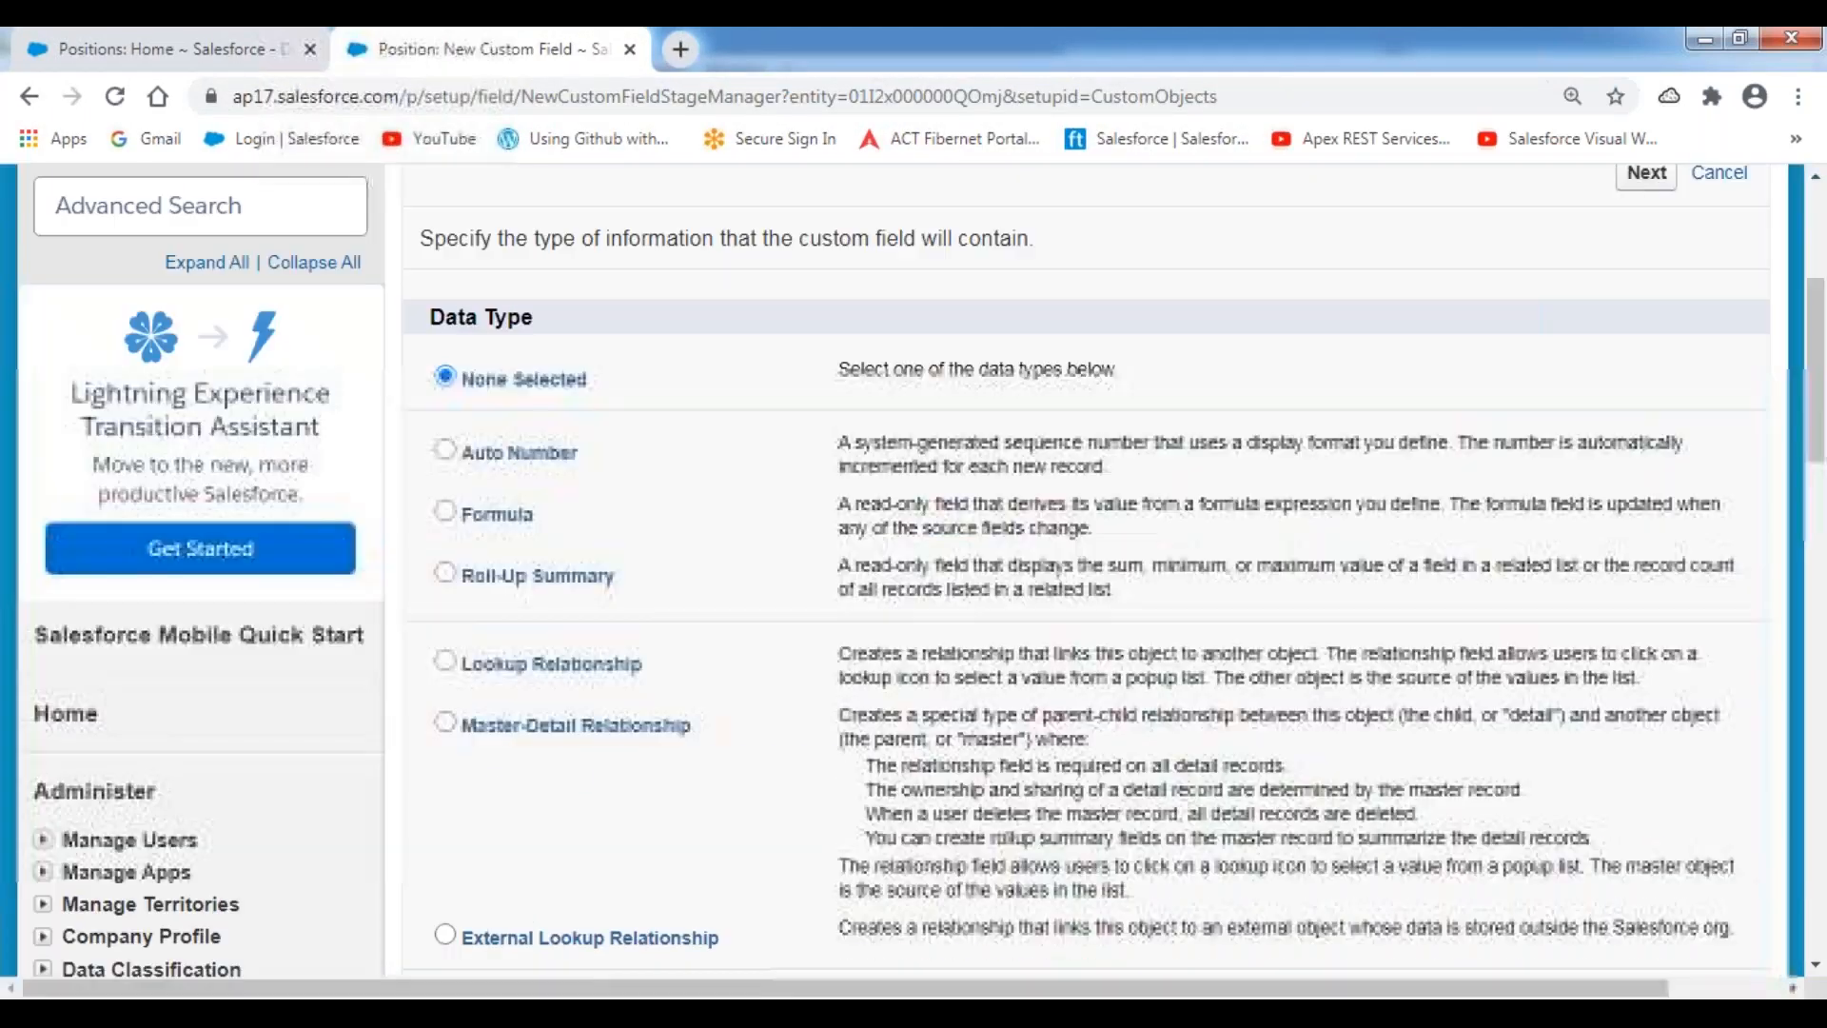
{"action": "left_click", "coordinate": [490, 521]}
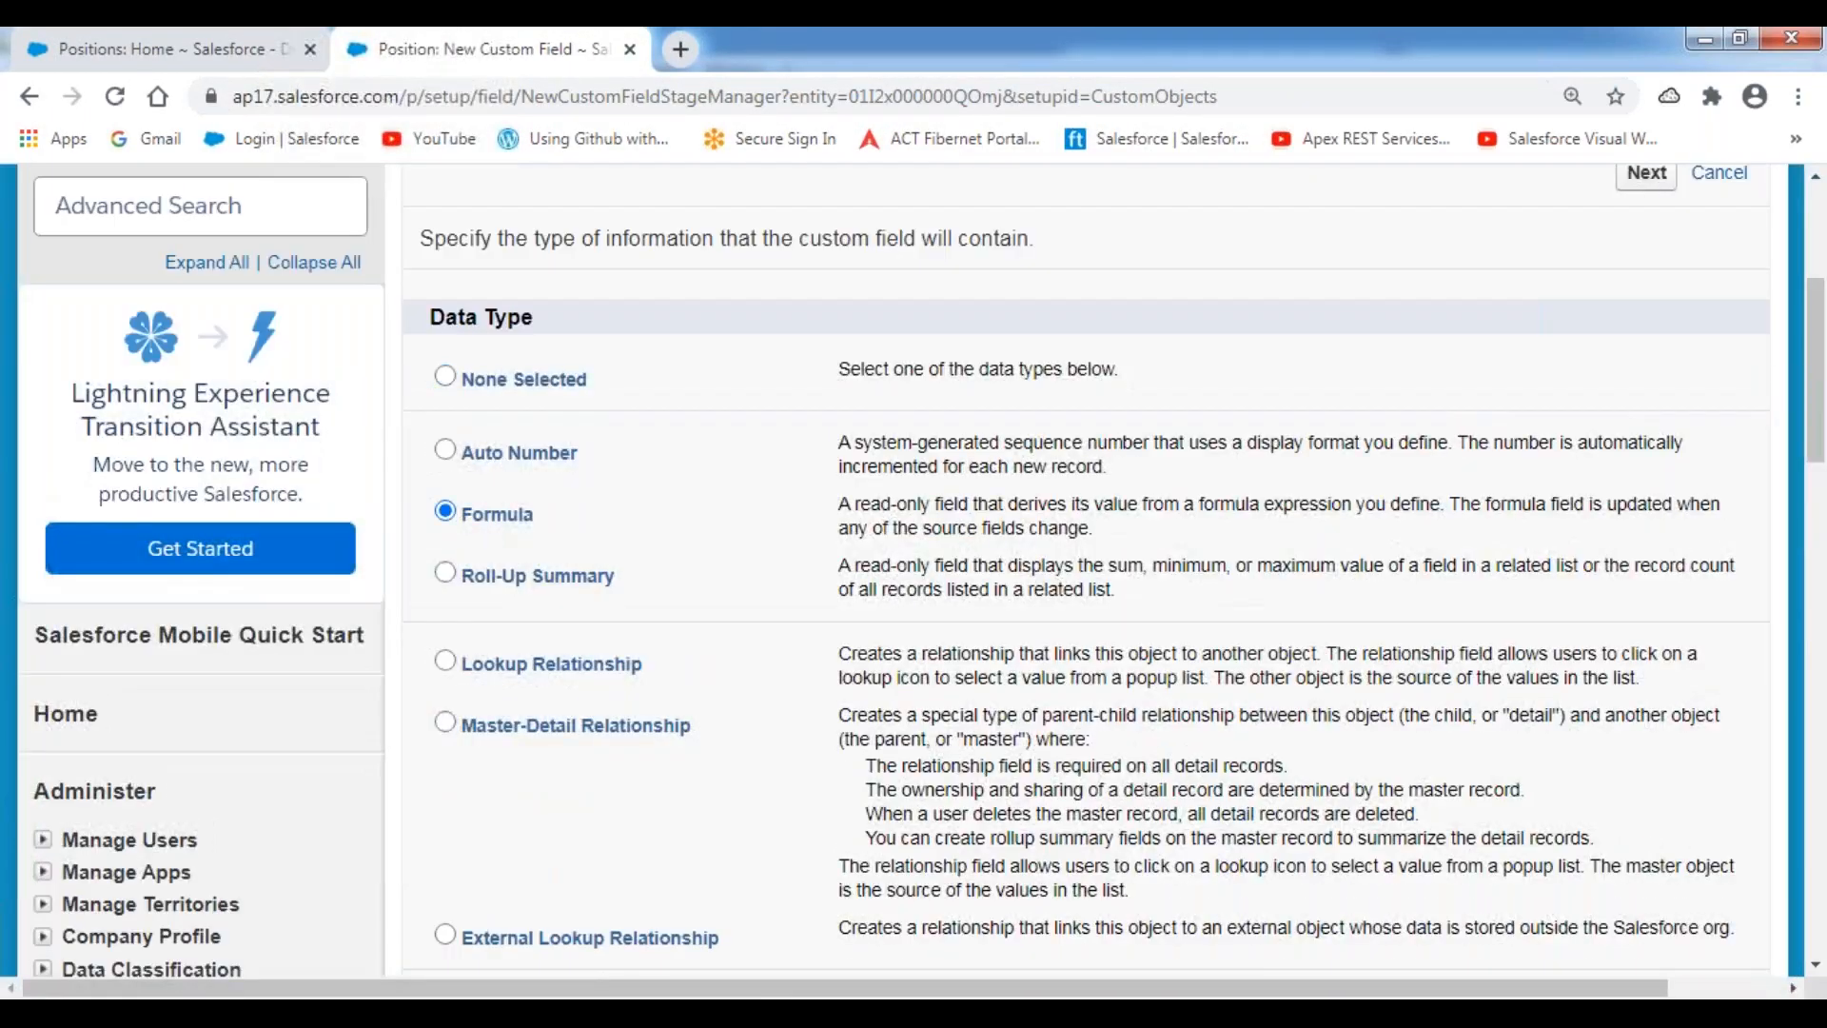
{"action": "left_click", "coordinate": [1646, 176]}
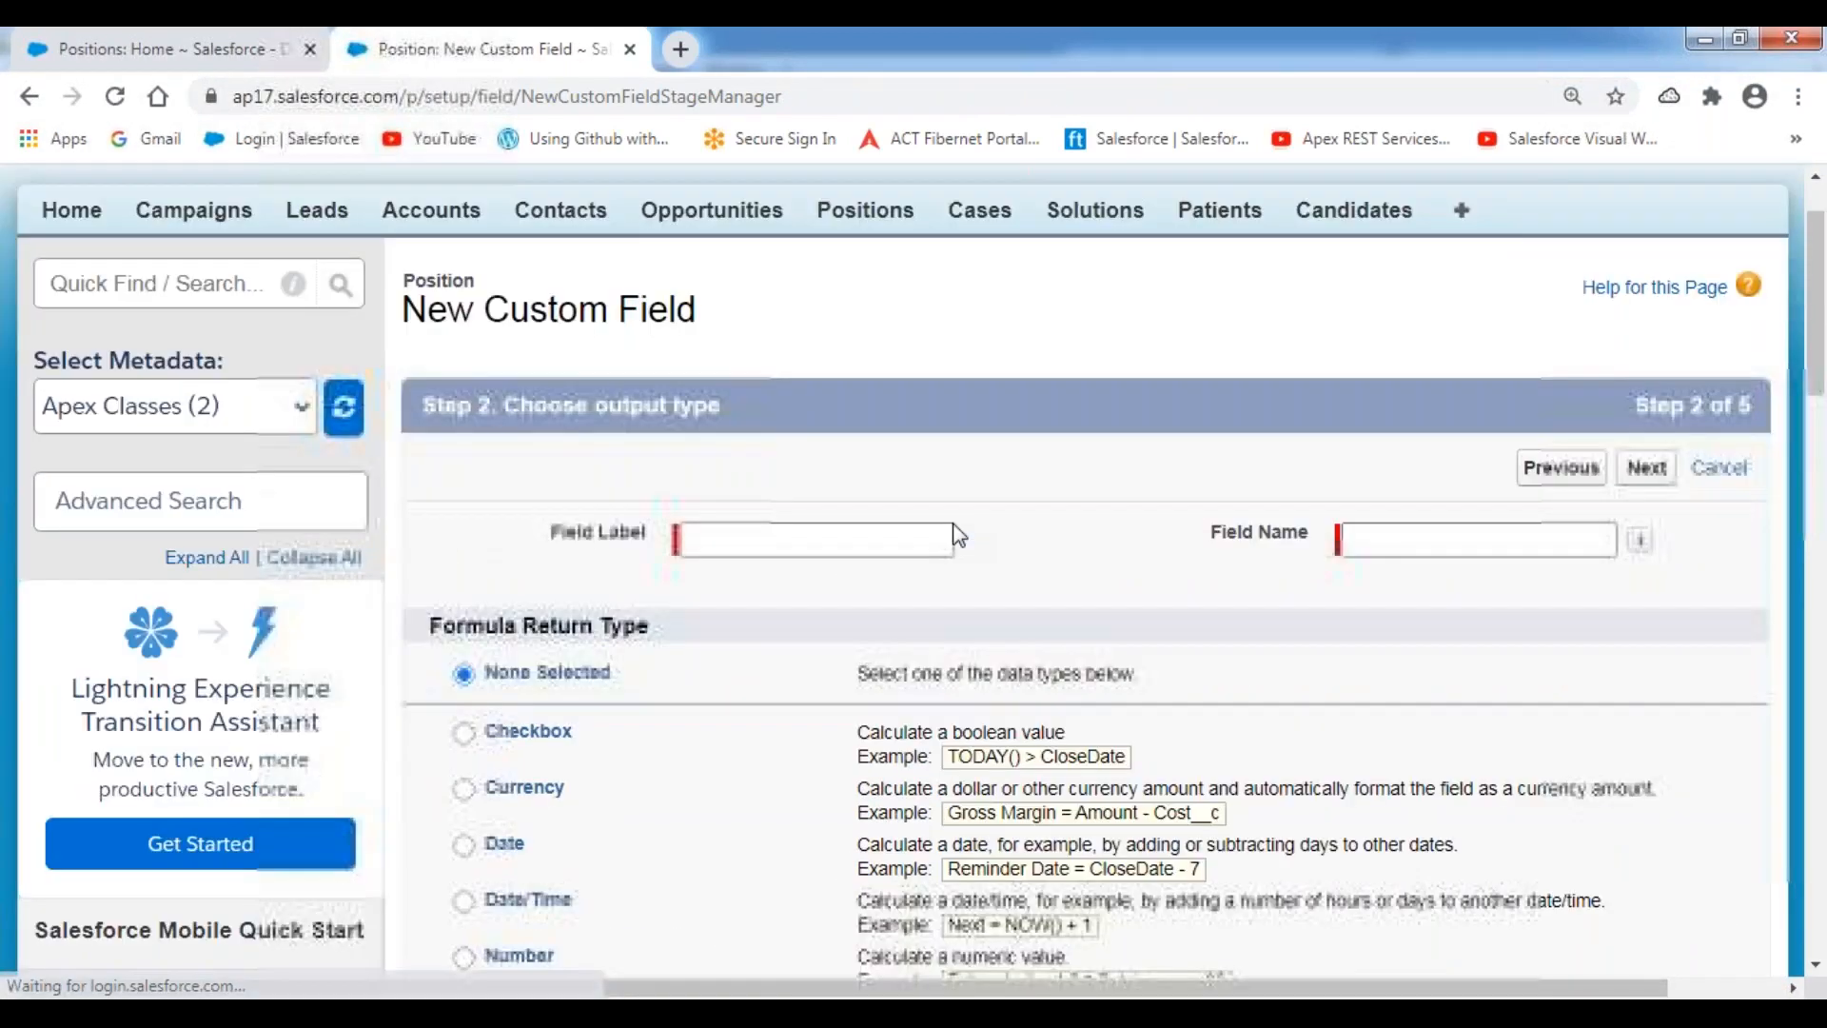
Step: Label the formula field "Position Can Delete ?" with the field name Position_Can_Delete
{"action": "scroll", "coordinate": [954, 530], "scroll_direction": "down", "scroll_amount": 3}
{"action": "left_click", "coordinate": [764, 242]}
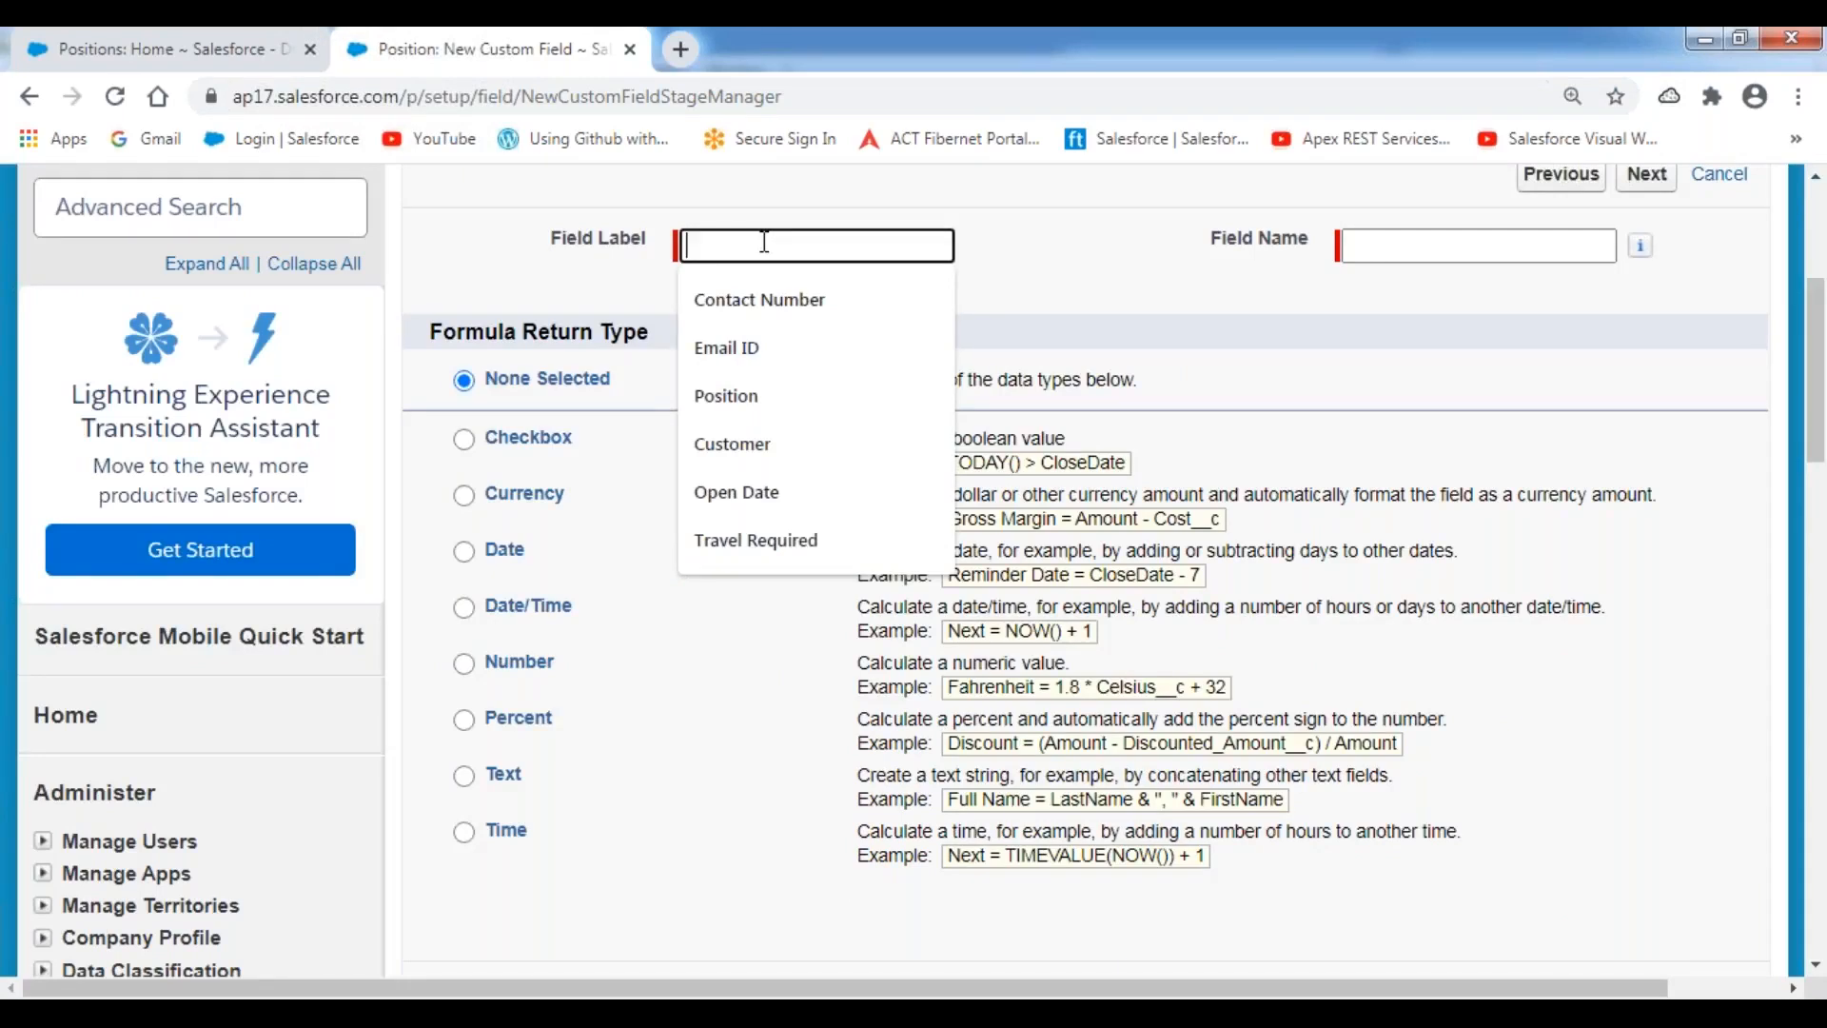
{"action": "type", "text": "Pos"}
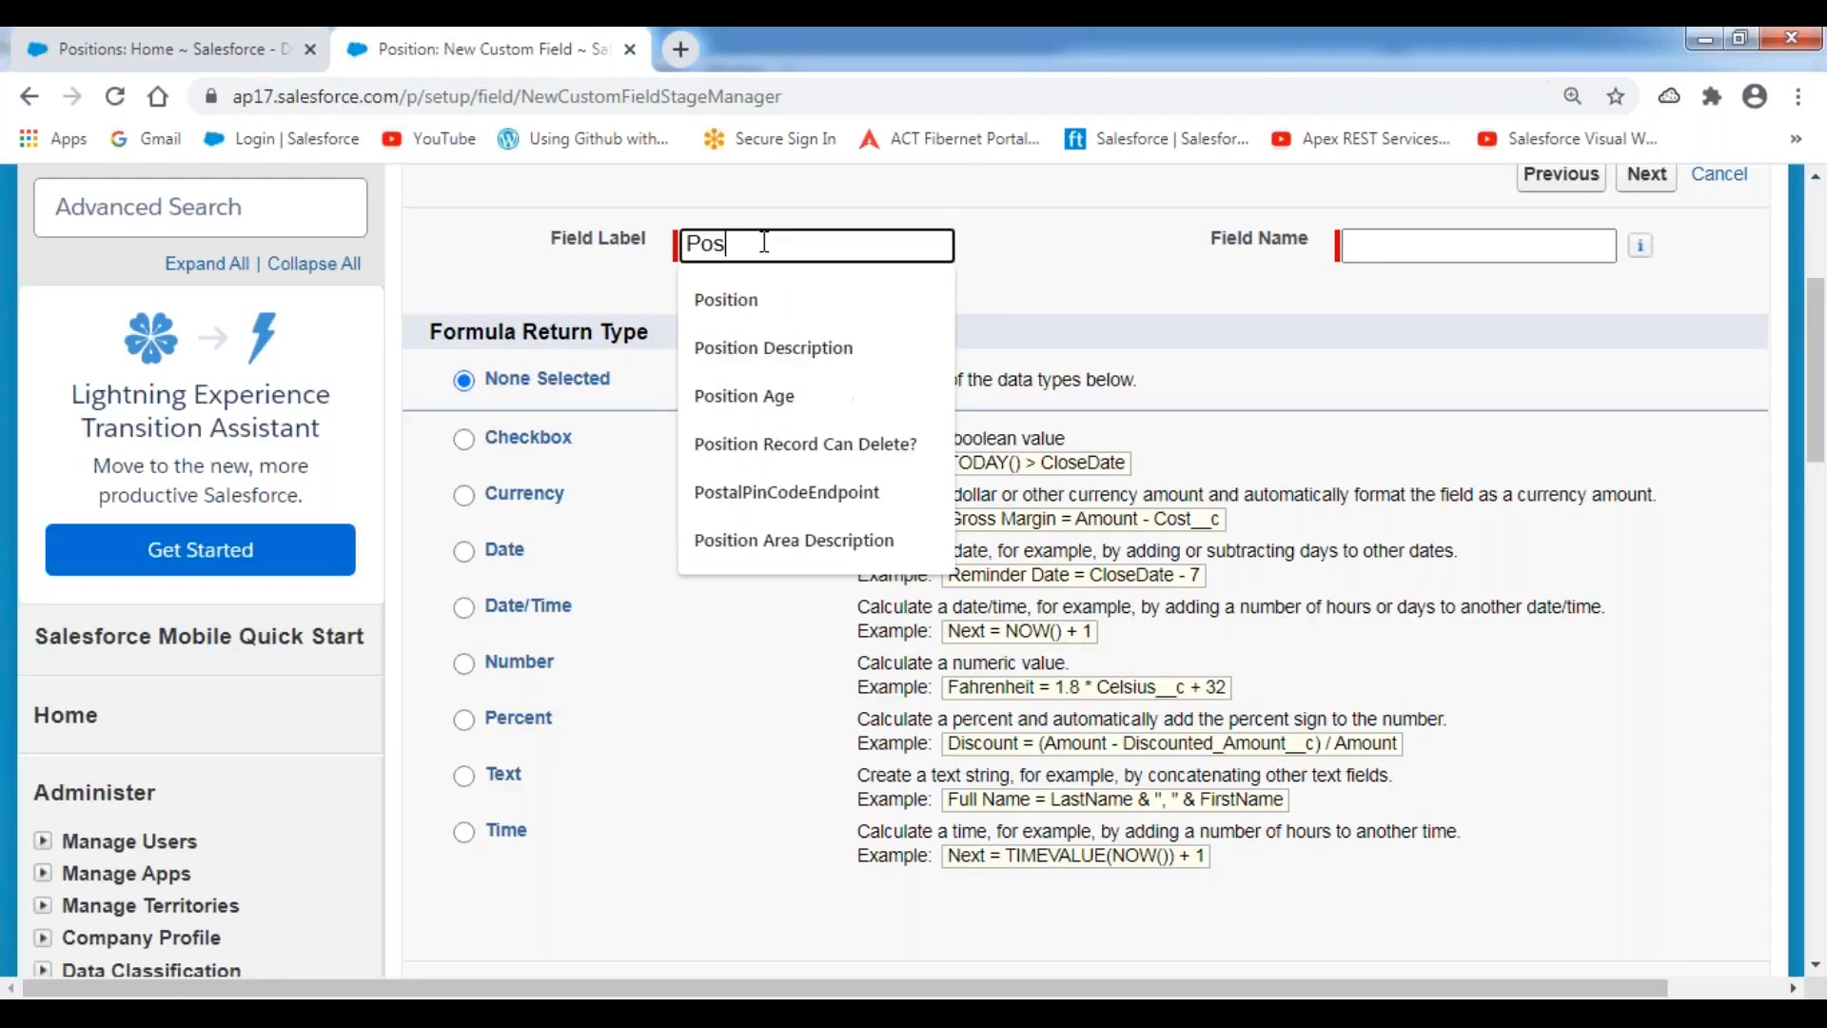
{"action": "type", "text": "ition Can "}
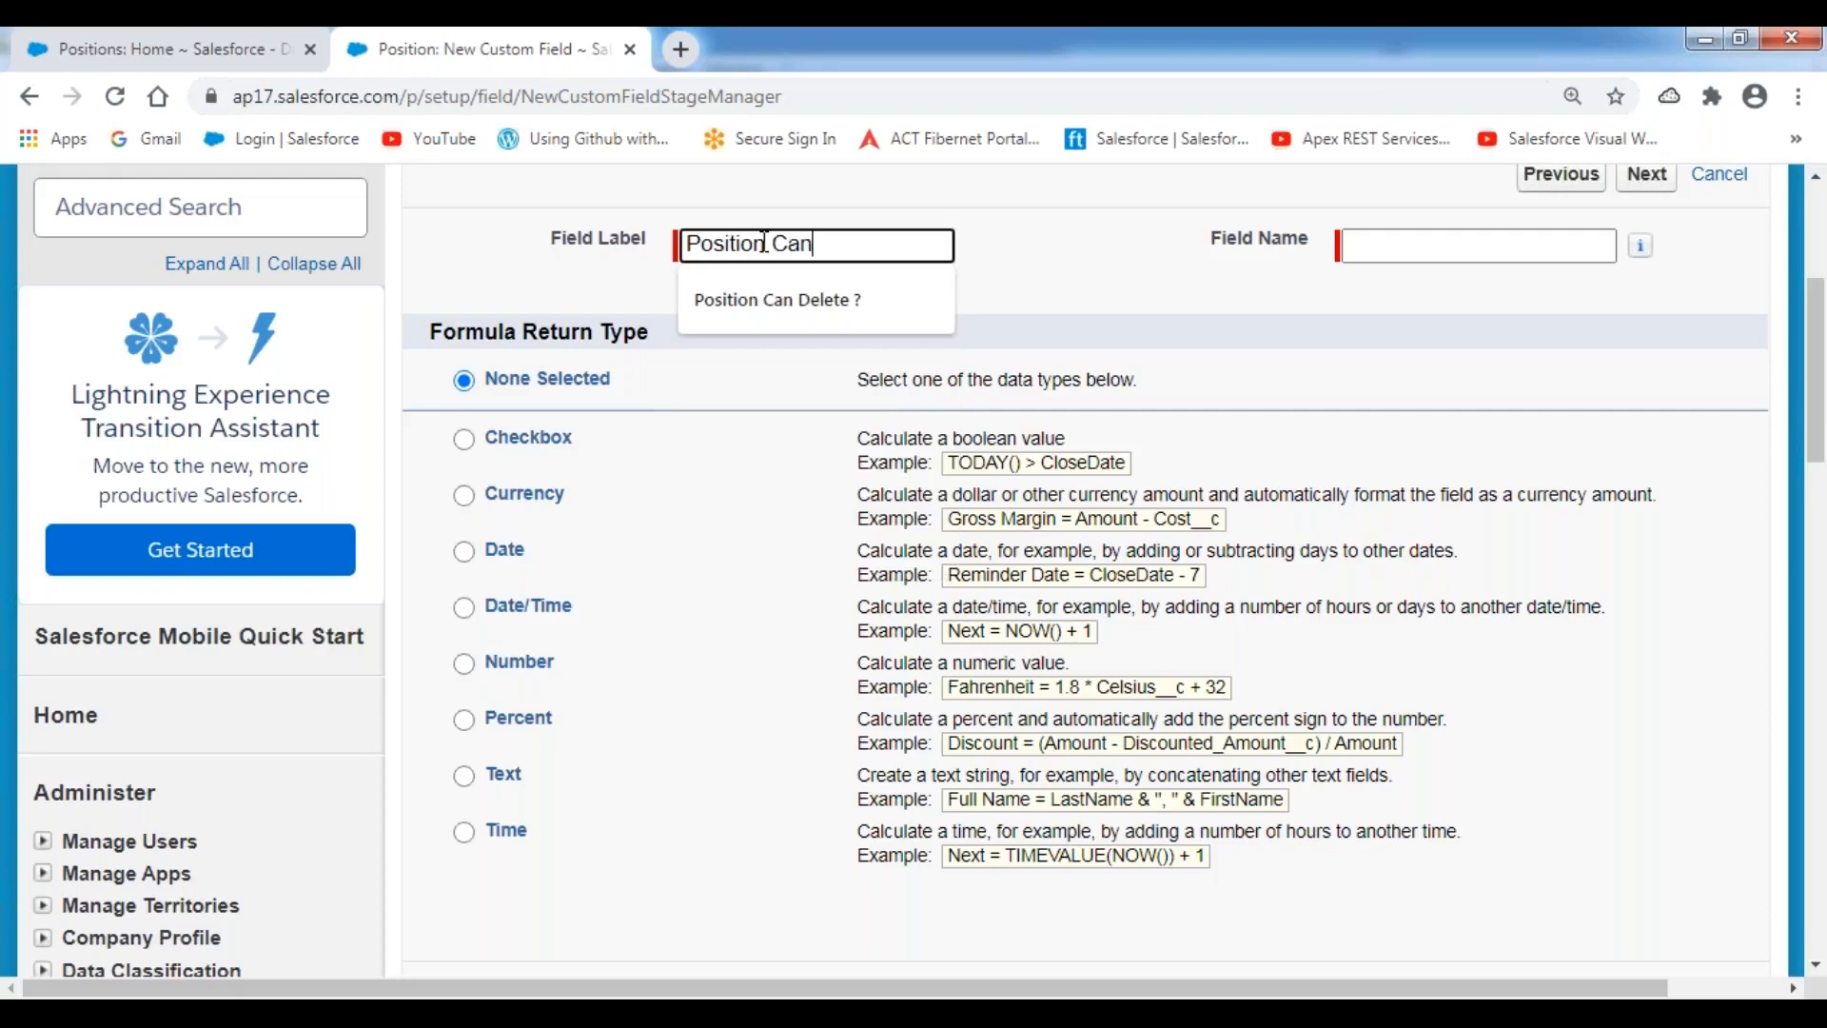
{"action": "type", "text": "De"}
{"action": "key", "text": "Down"}
{"action": "key", "text": "Return"}
{"action": "left_click", "coordinate": [1071, 263]}
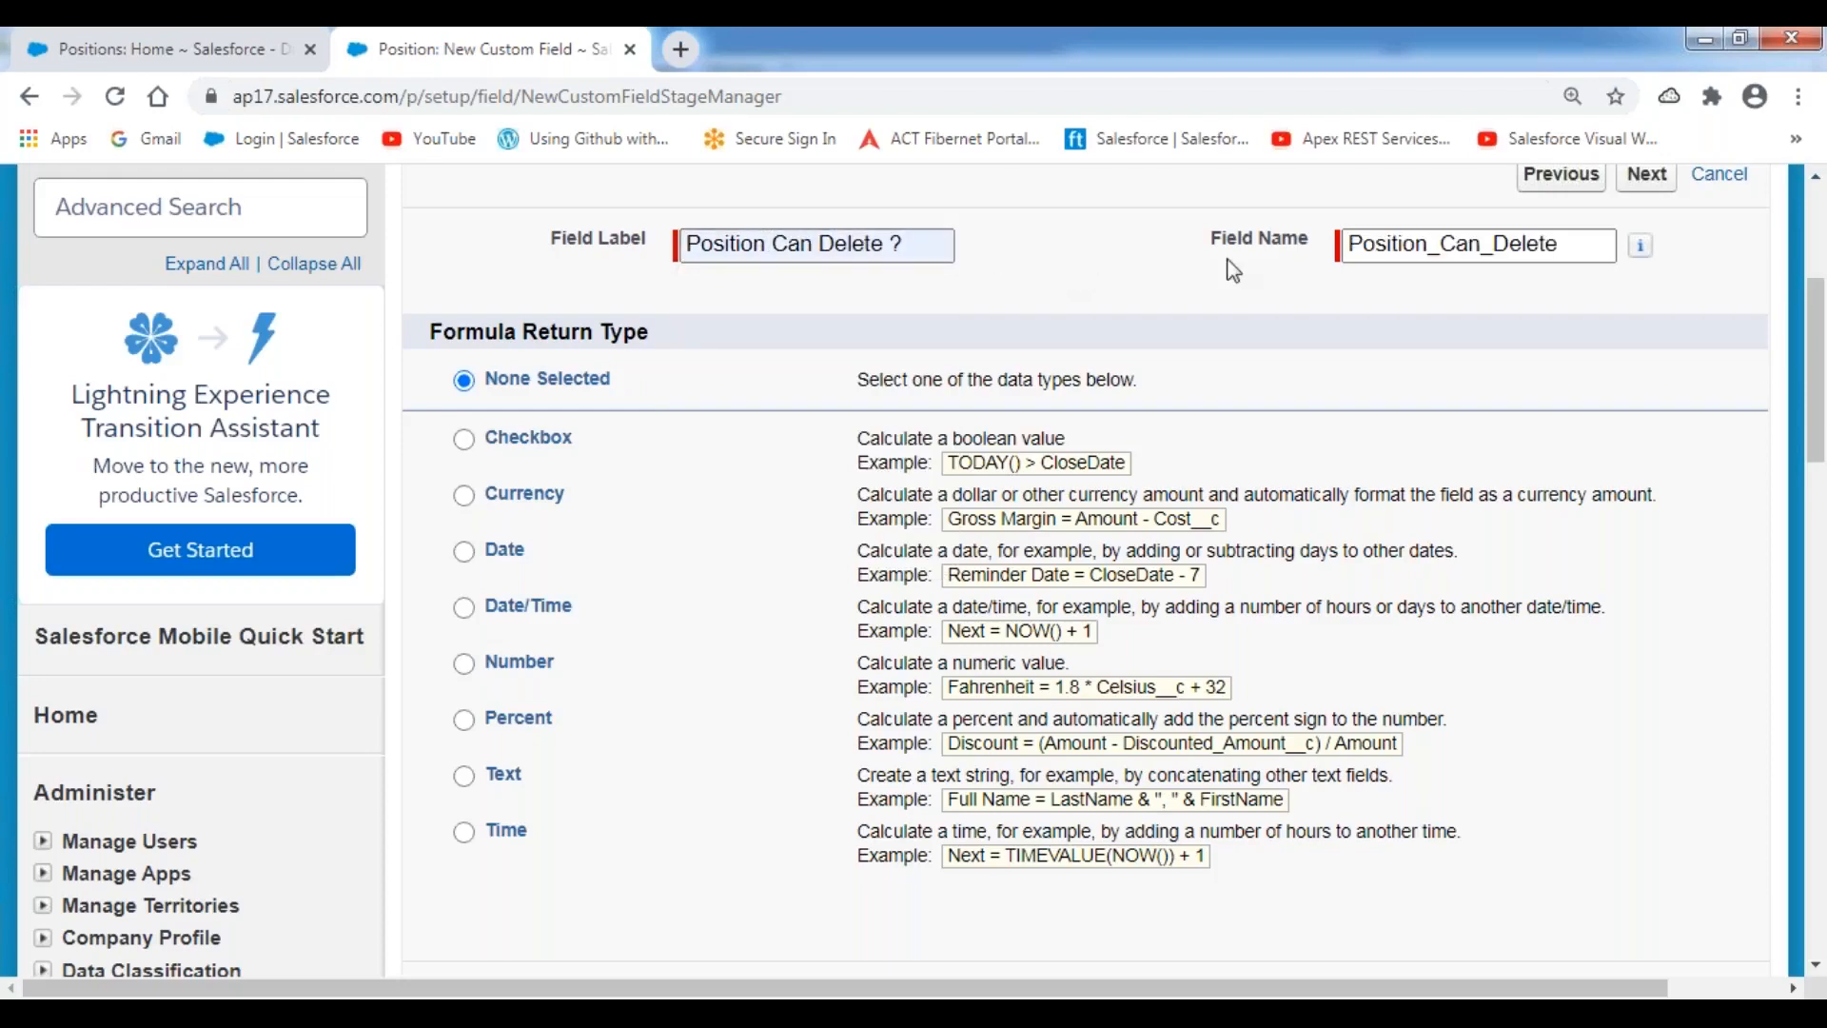
{"action": "left_click", "coordinate": [1390, 255]}
Step: Set the formula return type to Checkbox and proceed to the formula editor
{"action": "left_click", "coordinate": [501, 438]}
{"action": "scroll", "coordinate": [891, 463], "scroll_direction": "up", "scroll_amount": 1}
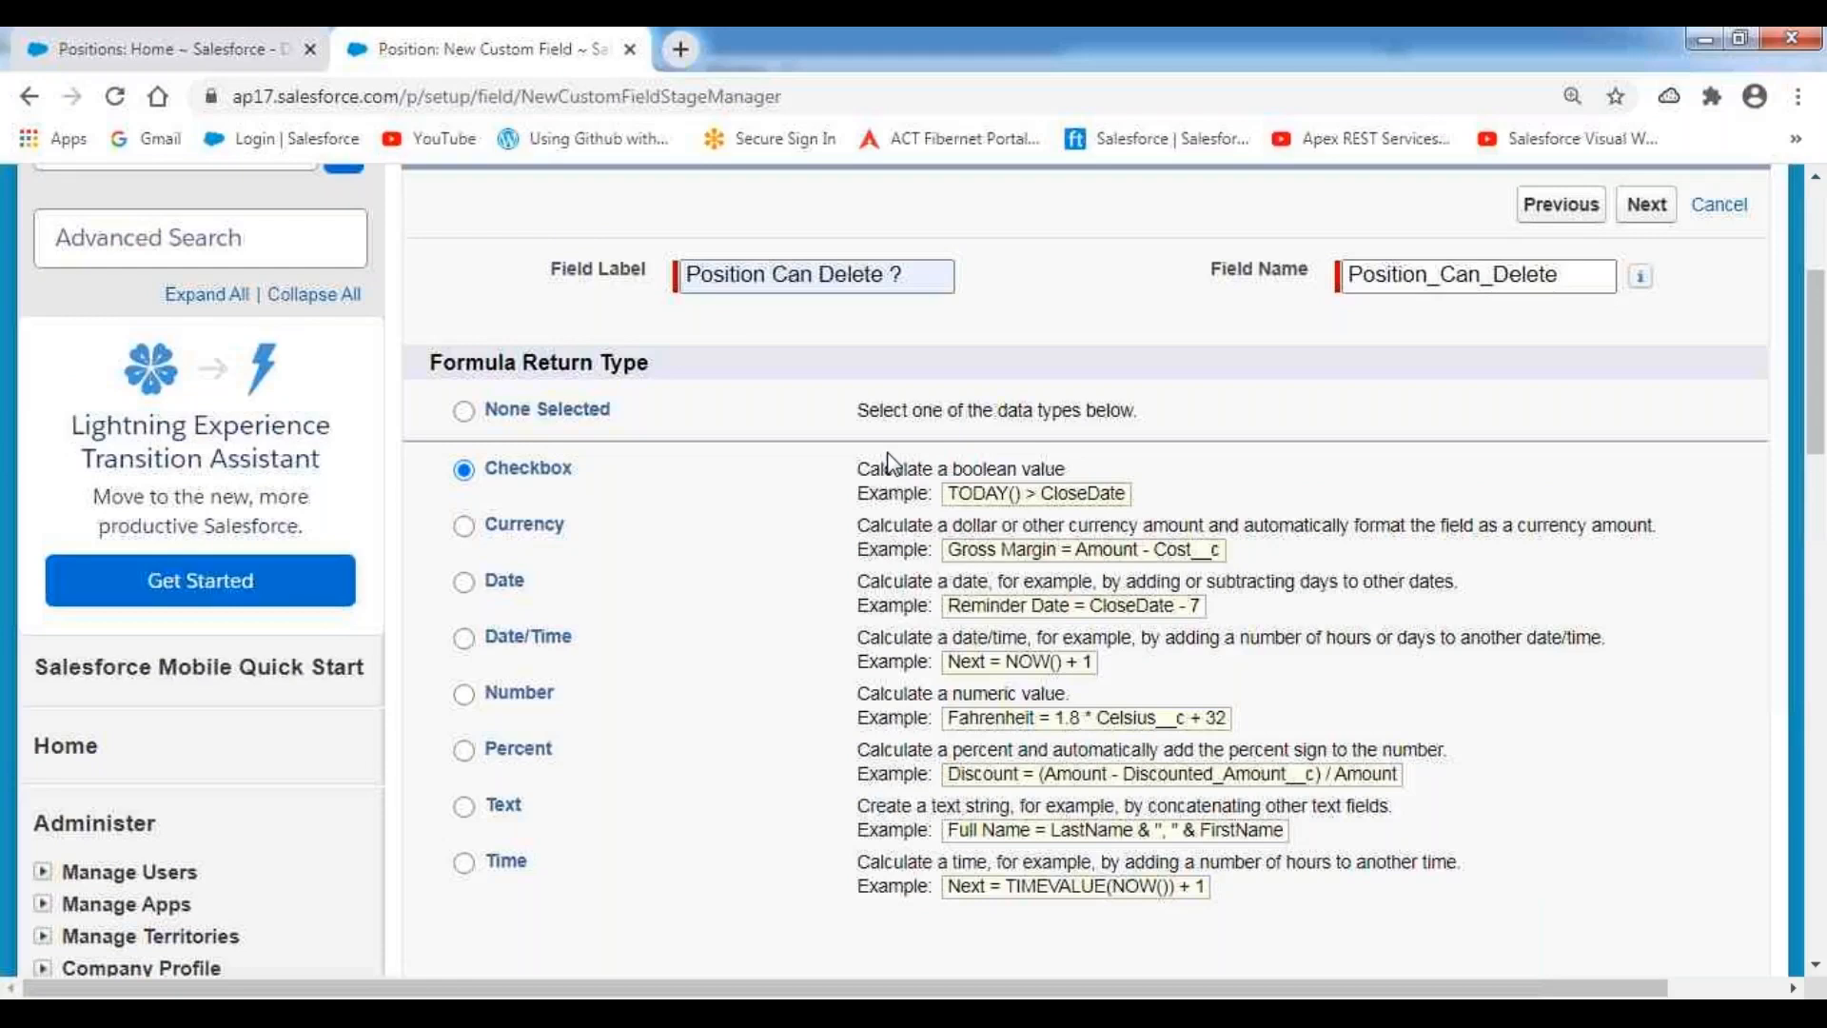
{"action": "scroll", "coordinate": [892, 464], "scroll_direction": "up", "scroll_amount": 1}
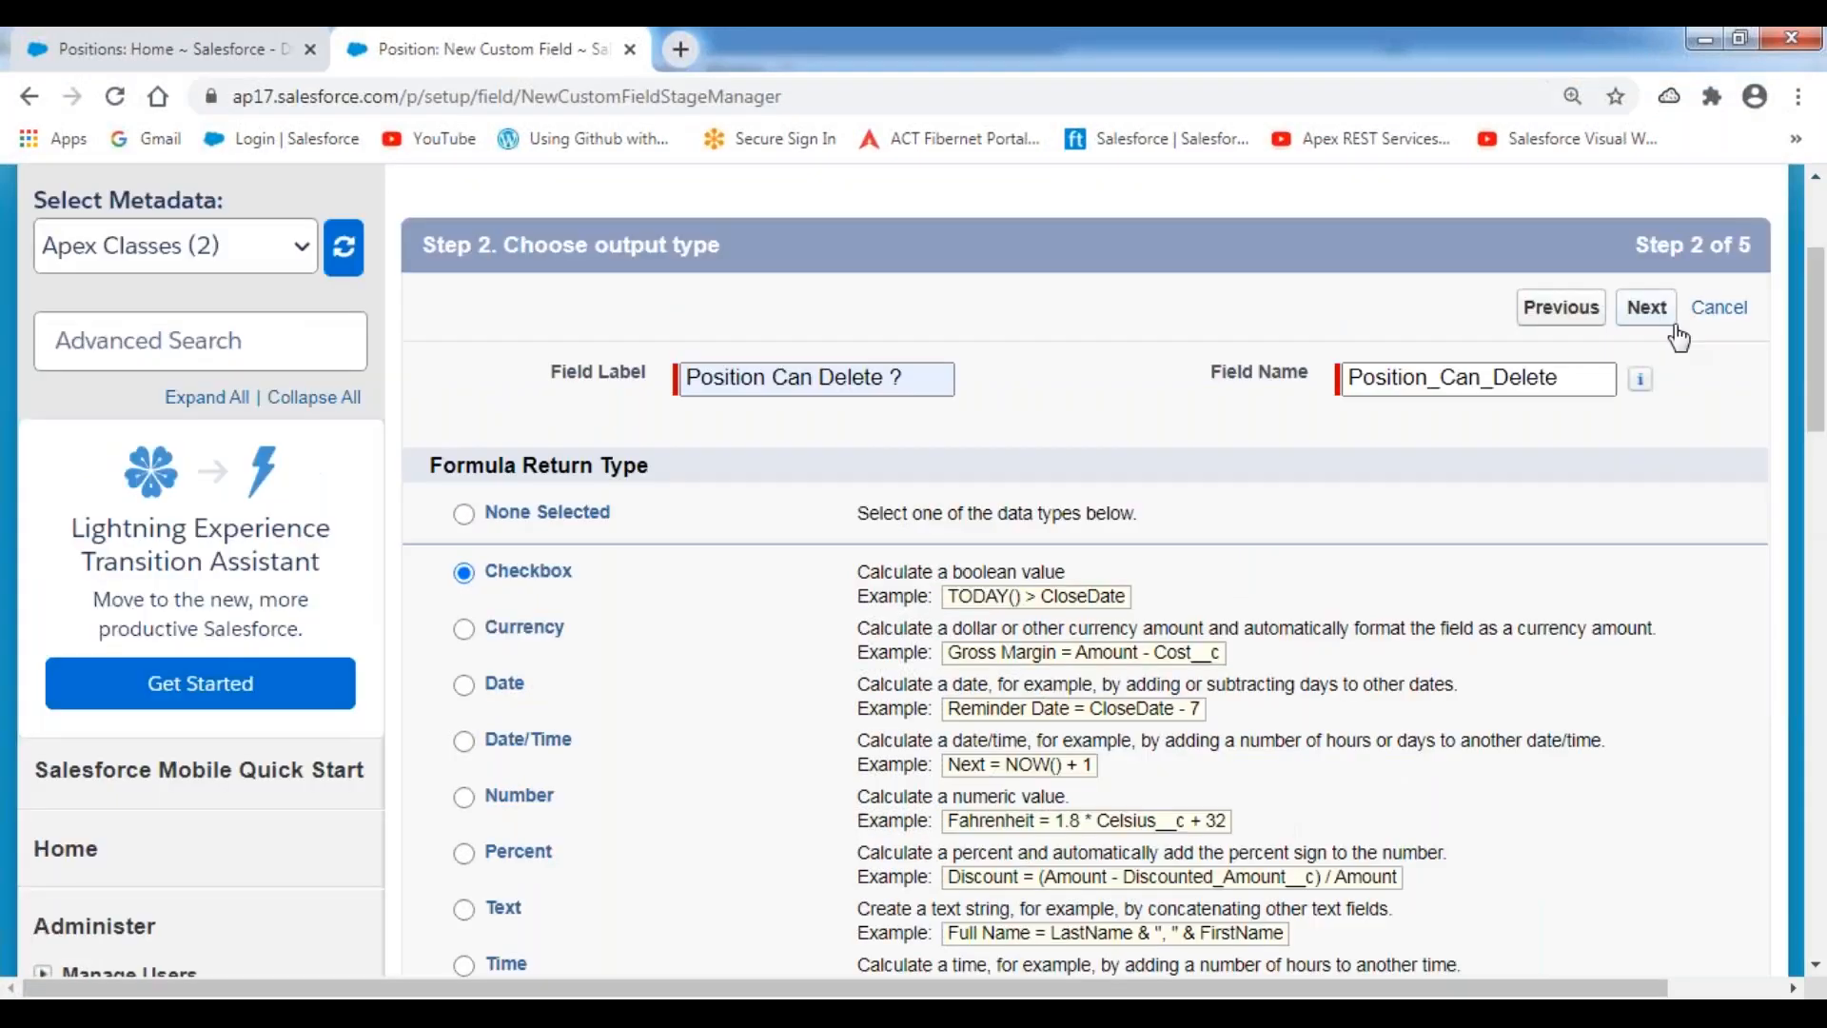
{"action": "left_click", "coordinate": [1646, 307]}
Step: Enter the formula "if(Today() > Milestone_date__C, true, false)" for the checkbox field
{"action": "scroll", "coordinate": [1060, 455], "scroll_direction": "down", "scroll_amount": 5}
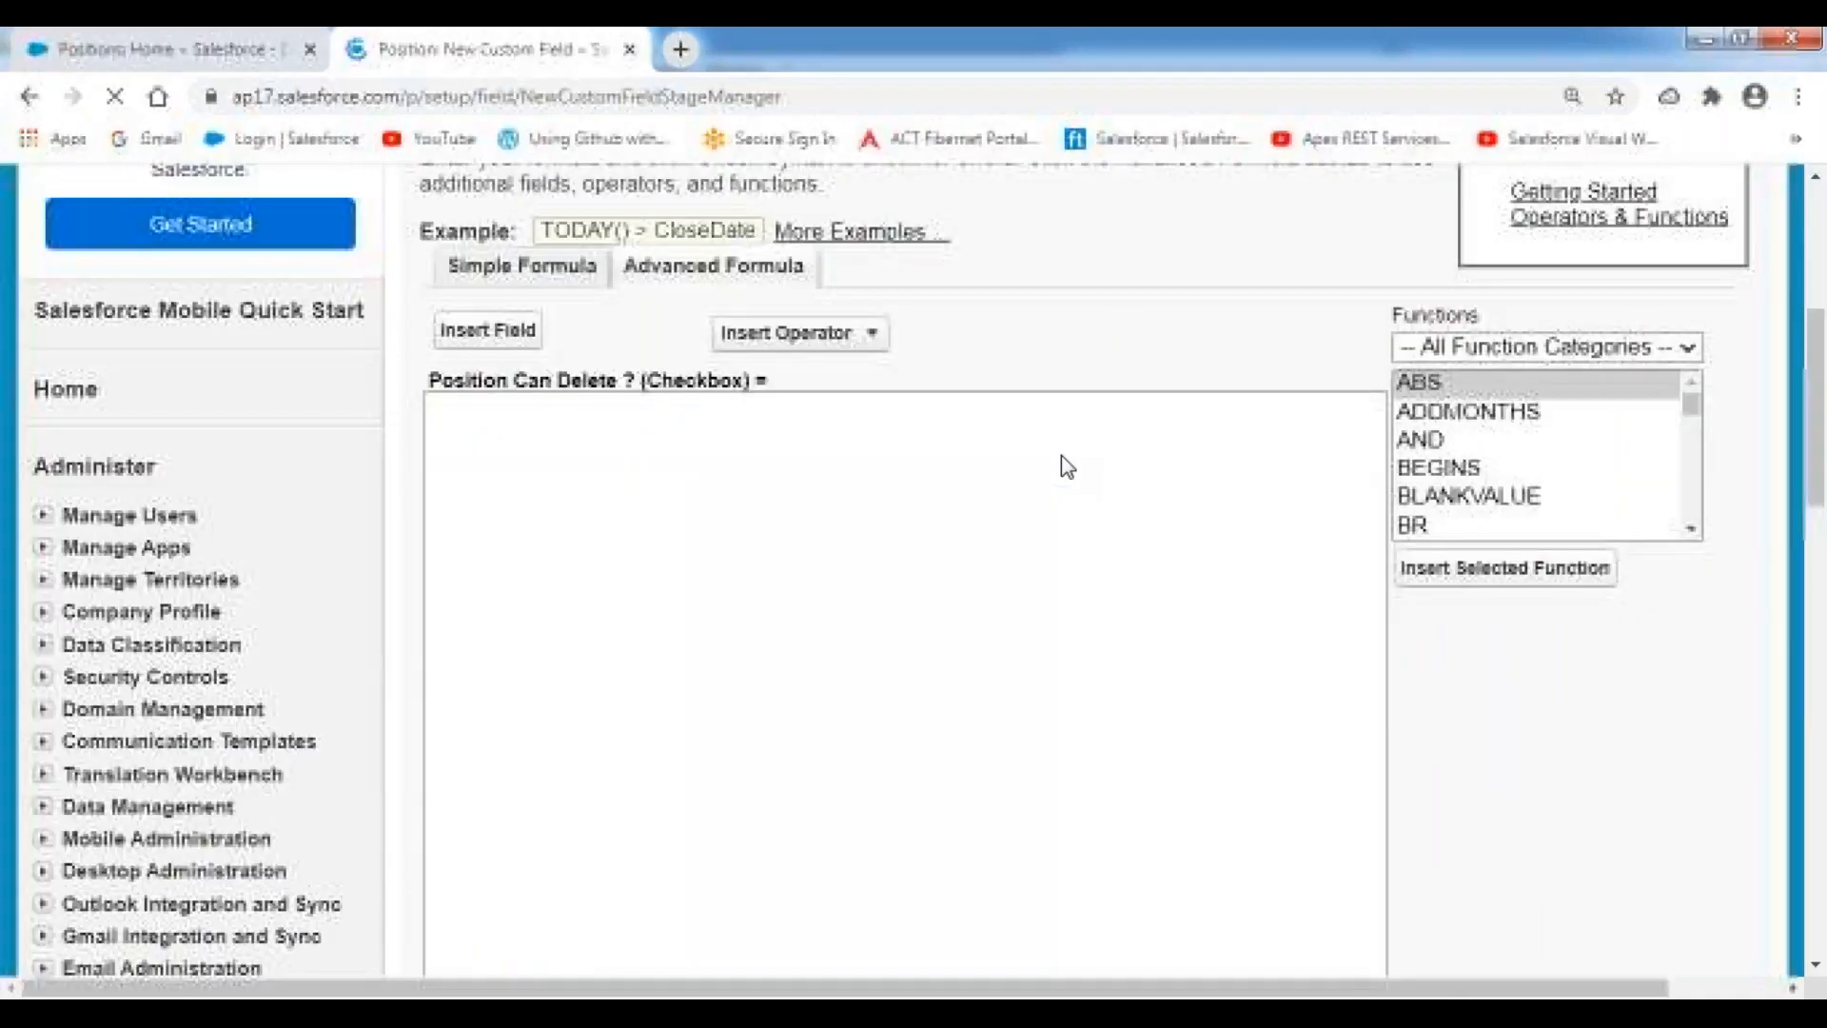
{"action": "scroll", "coordinate": [519, 387], "scroll_direction": "down", "scroll_amount": 2}
{"action": "scroll", "coordinate": [462, 306], "scroll_direction": "up", "scroll_amount": 1}
{"action": "left_click", "coordinate": [464, 308]}
{"action": "type", "text": "if()"}
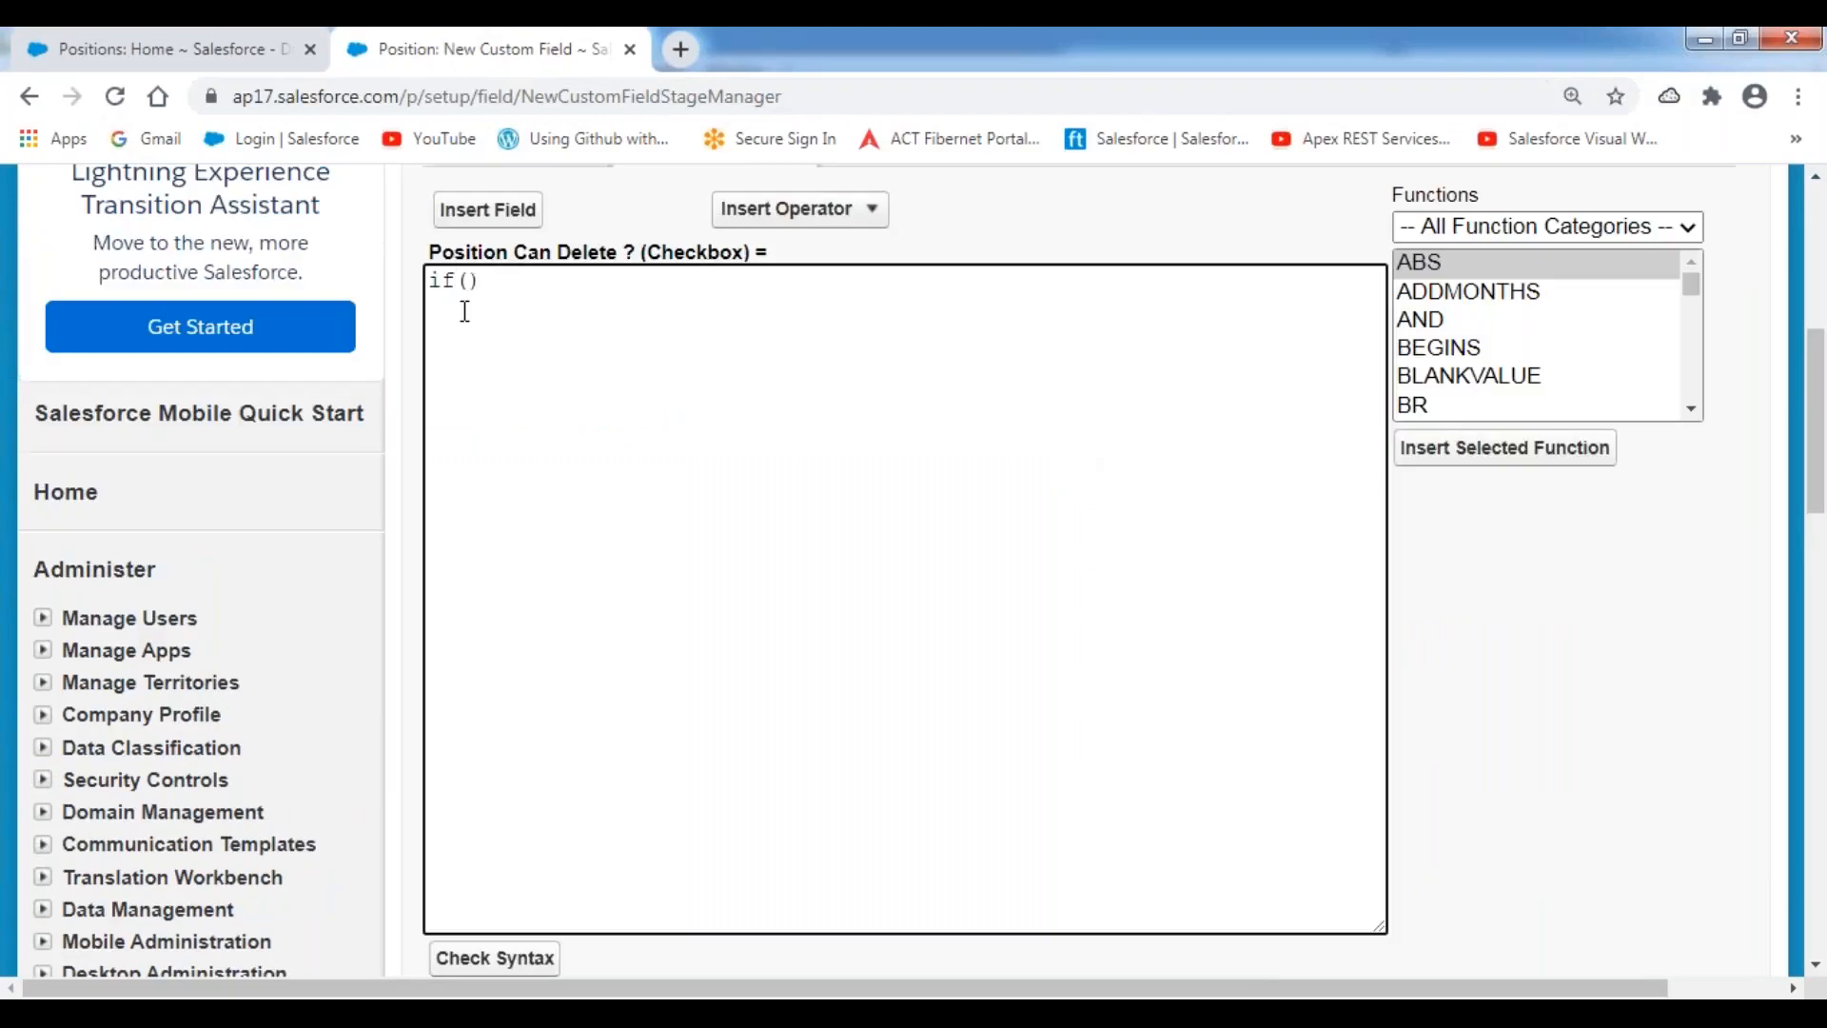
{"action": "key", "text": "Left"}
{"action": "type", "text": "Today"}
{"action": "type", "text": "() > "}
{"action": "type", "text": "Mileston"}
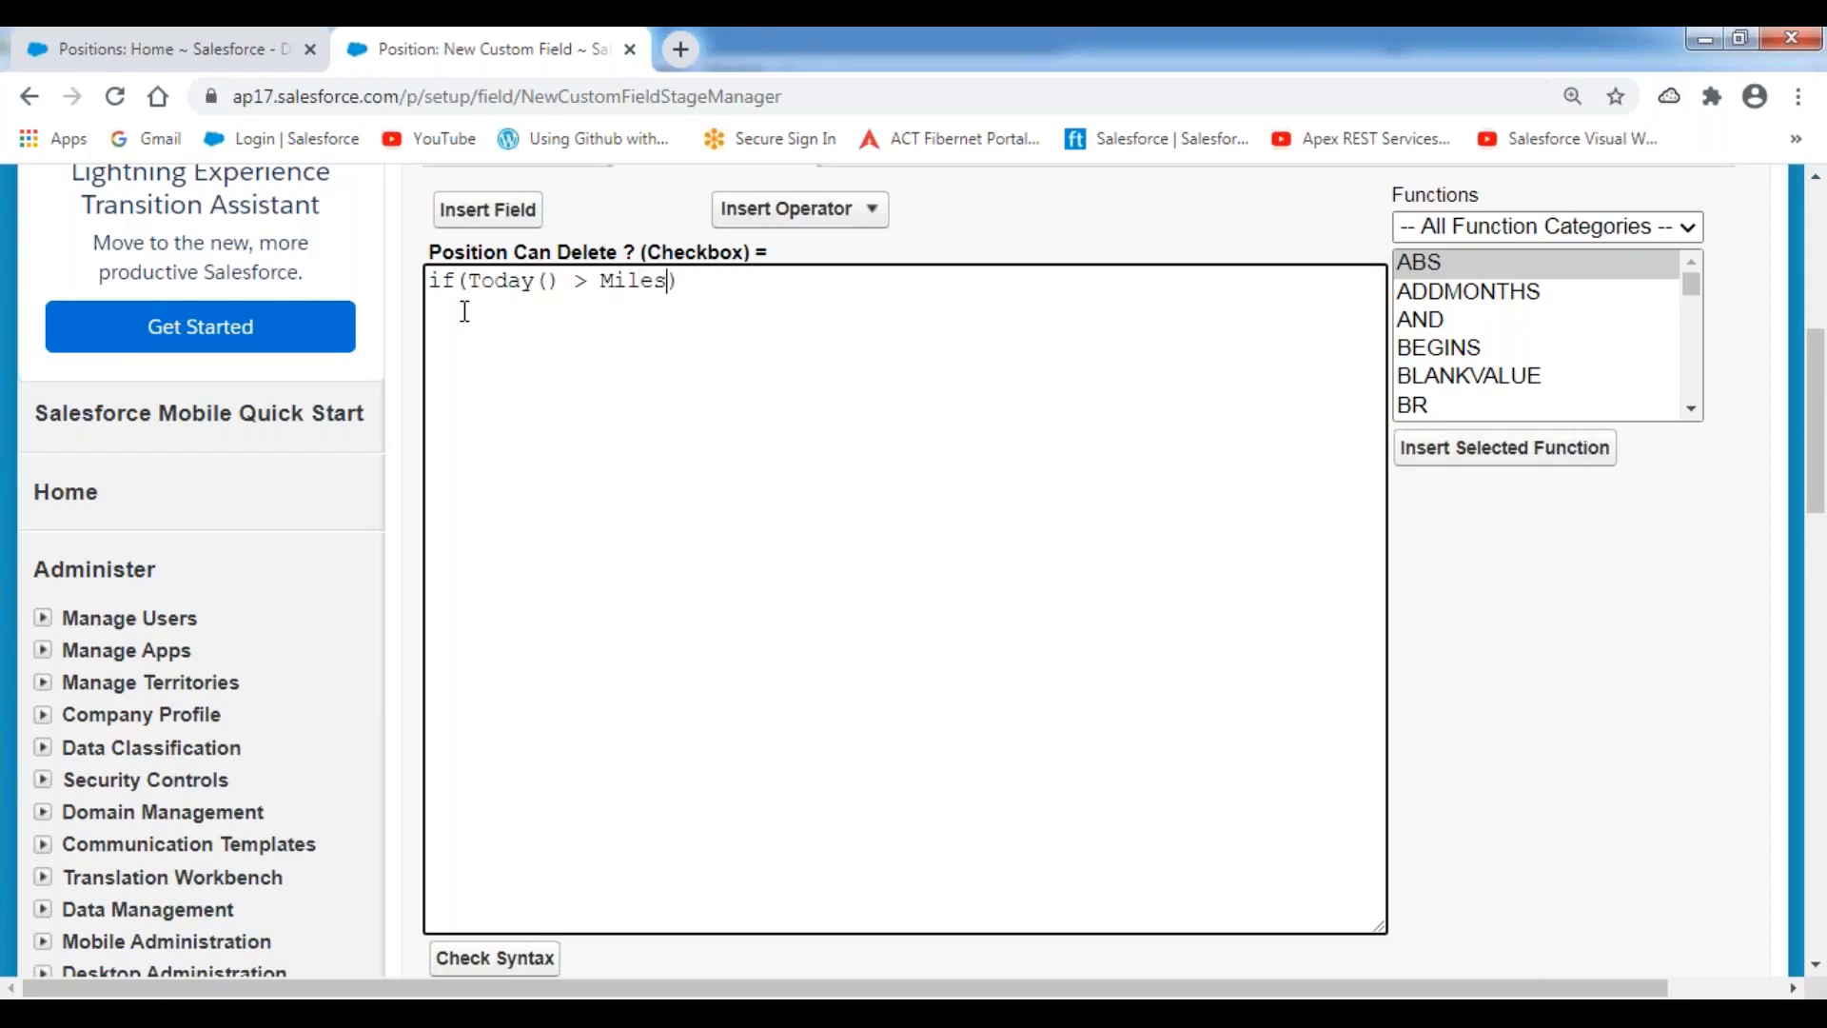
{"action": "type", "text": "e_date__C, true, false"}
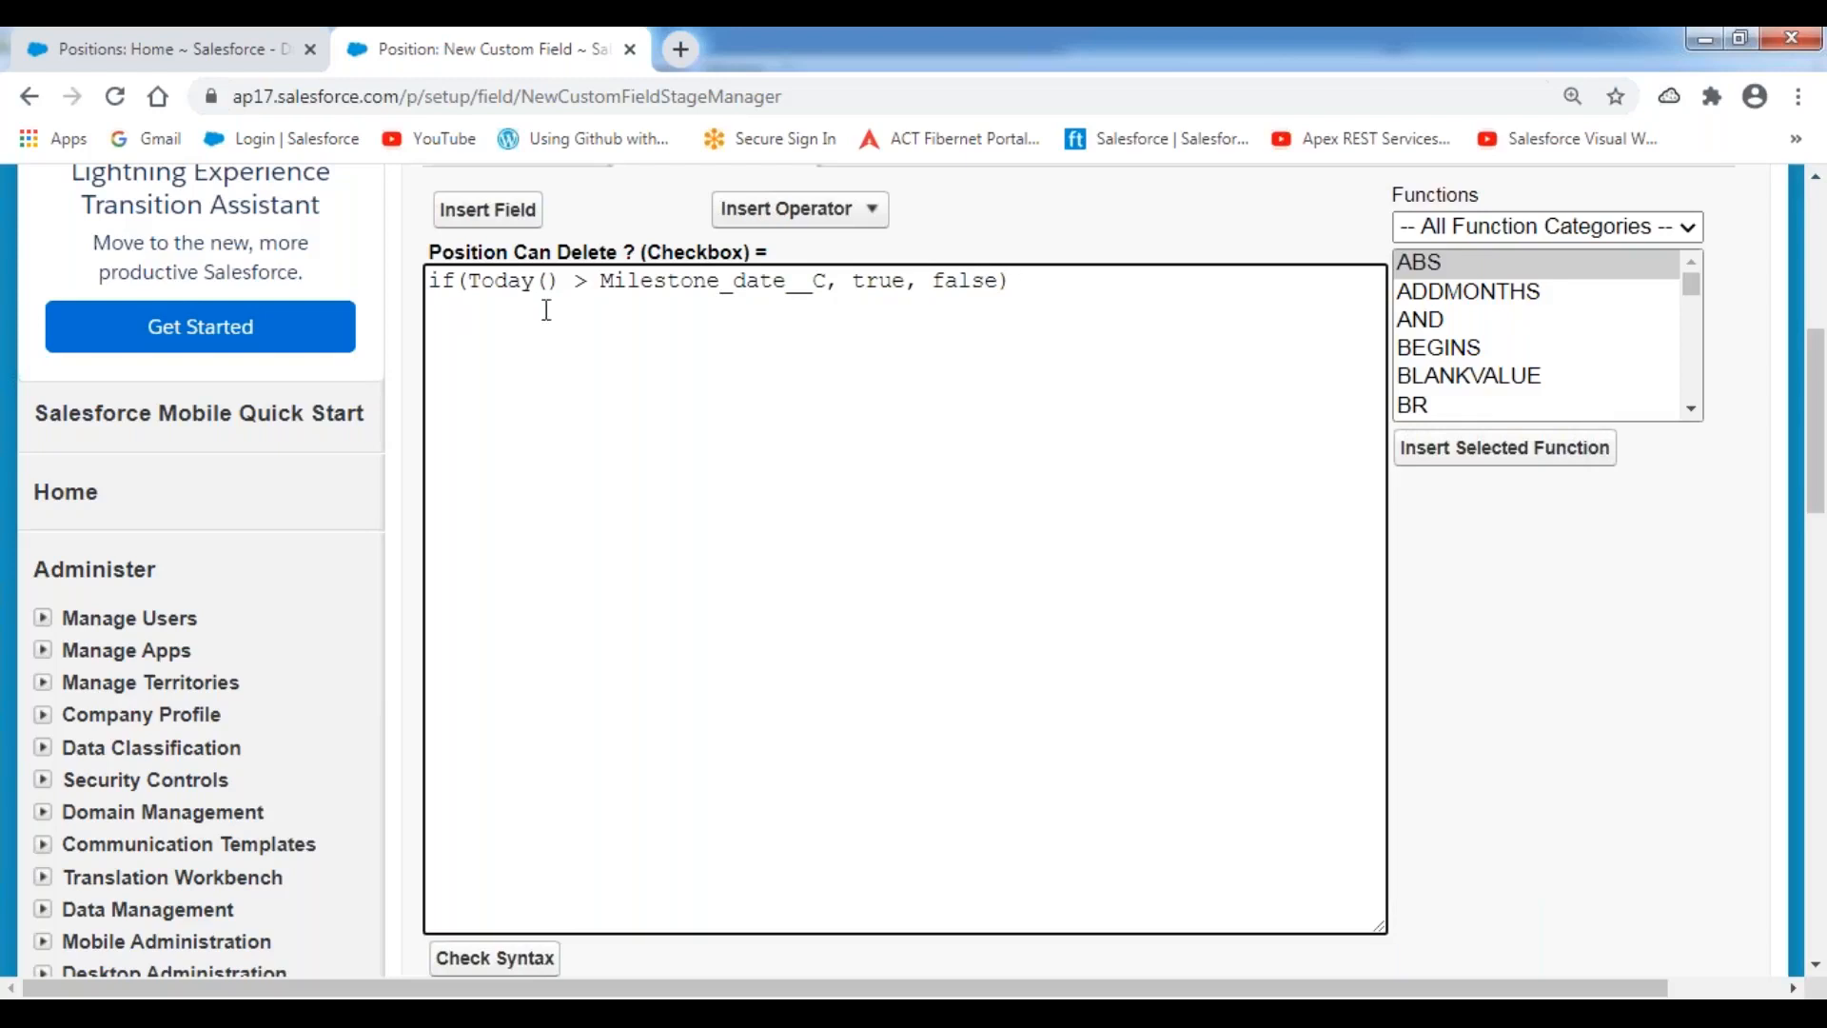
Step: Highlight the Today function, Milestone_date__C, the true result and the false result in the formula in turn
{"action": "left_click_drag", "start_coordinate": [550, 282], "coordinate": [533, 281]}
{"action": "left_click_drag", "start_coordinate": [826, 282], "coordinate": [600, 284]}
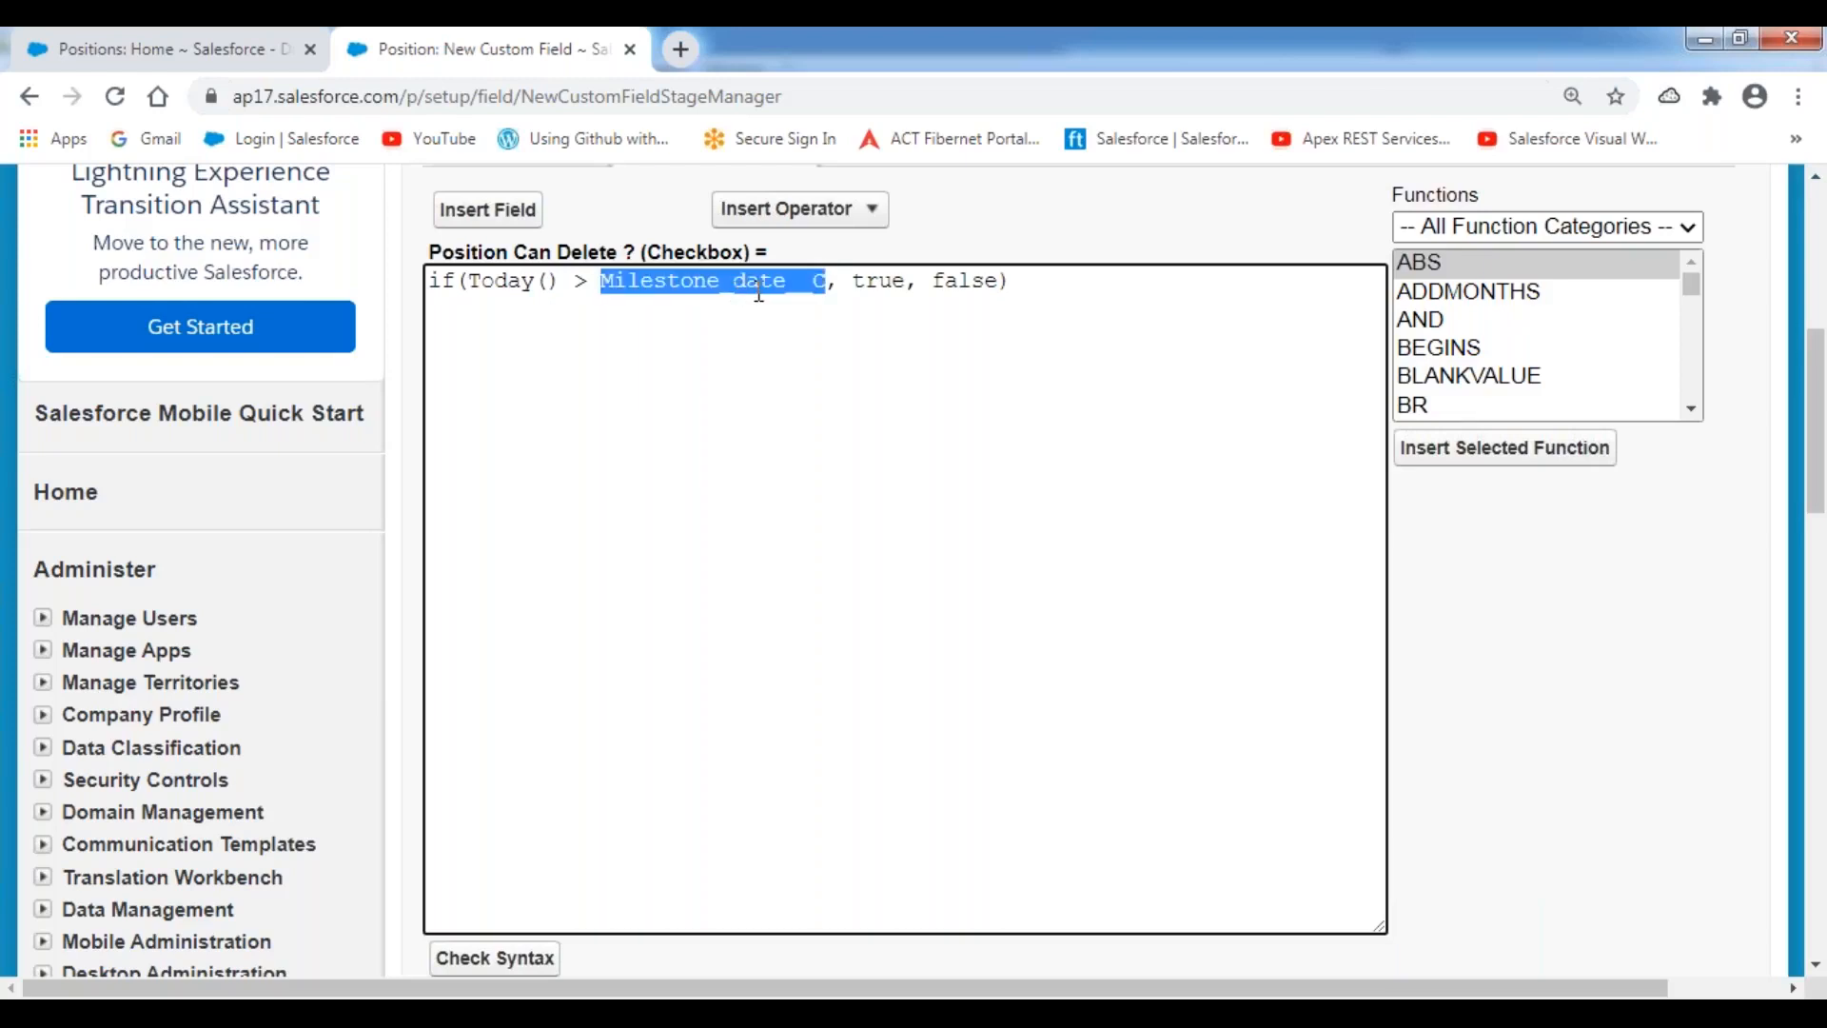
{"action": "double_click", "coordinate": [882, 281]}
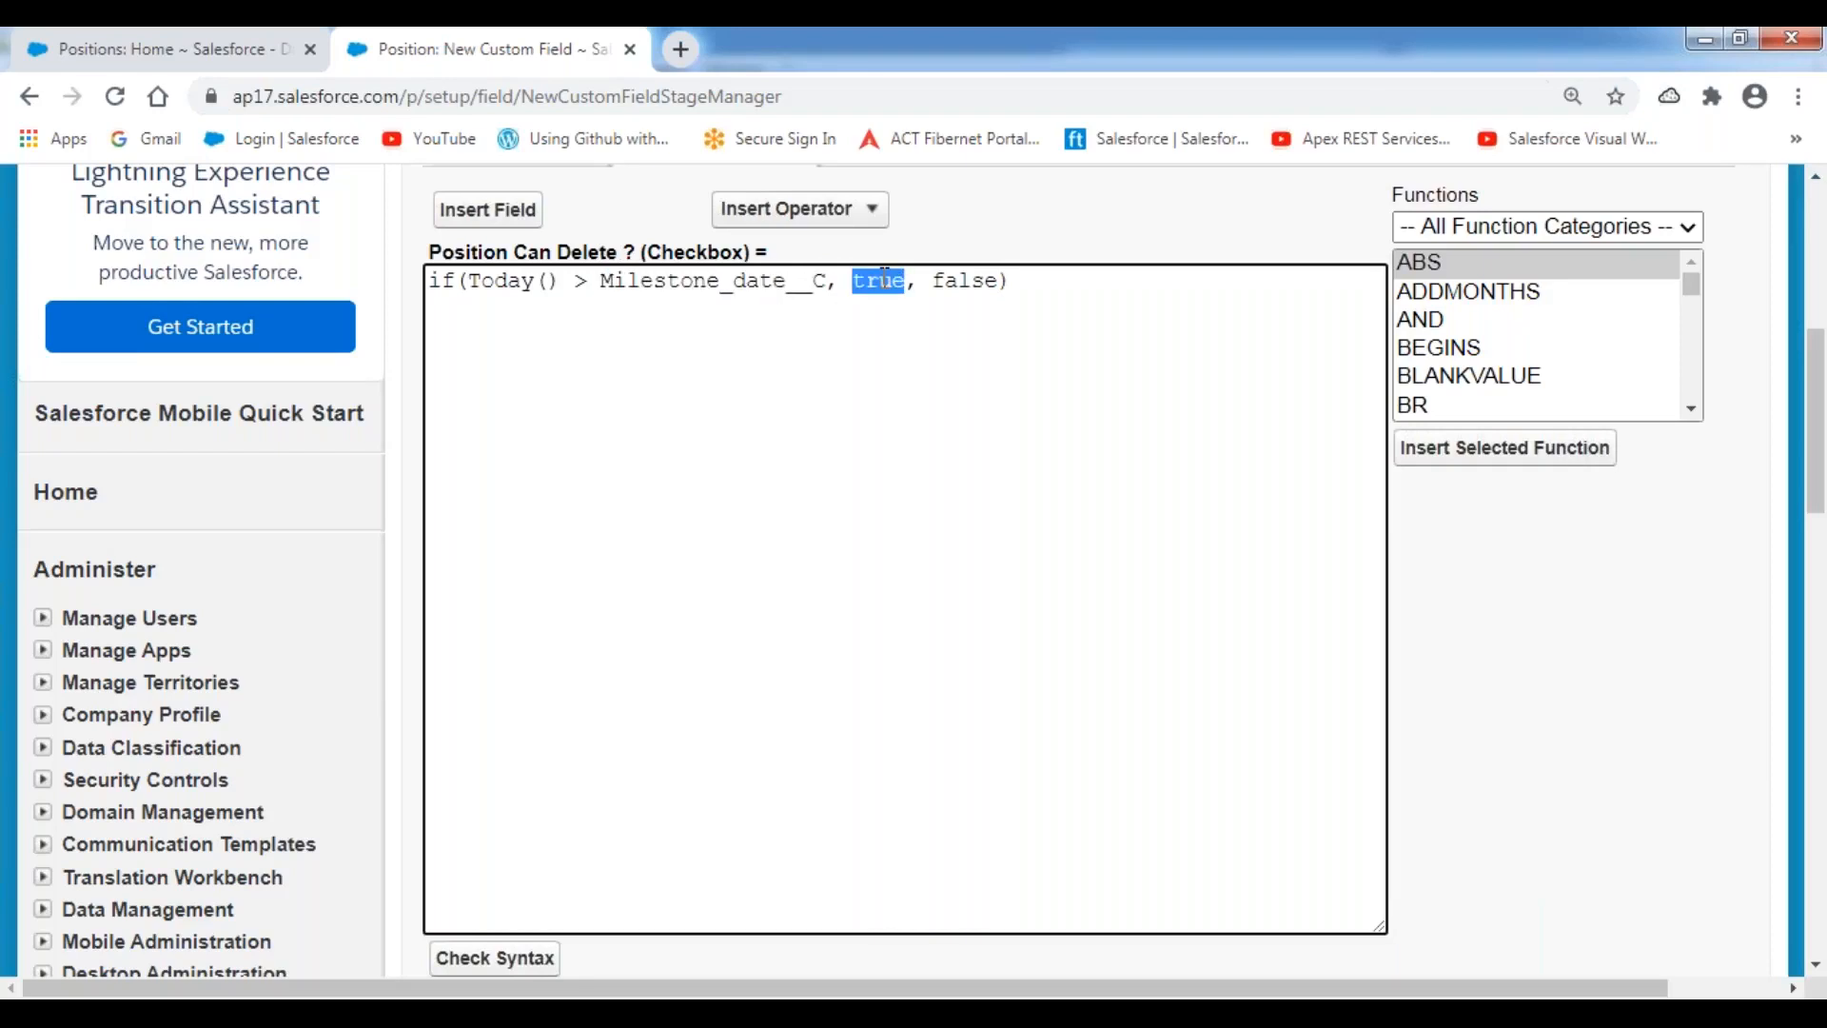
{"action": "double_click", "coordinate": [954, 280]}
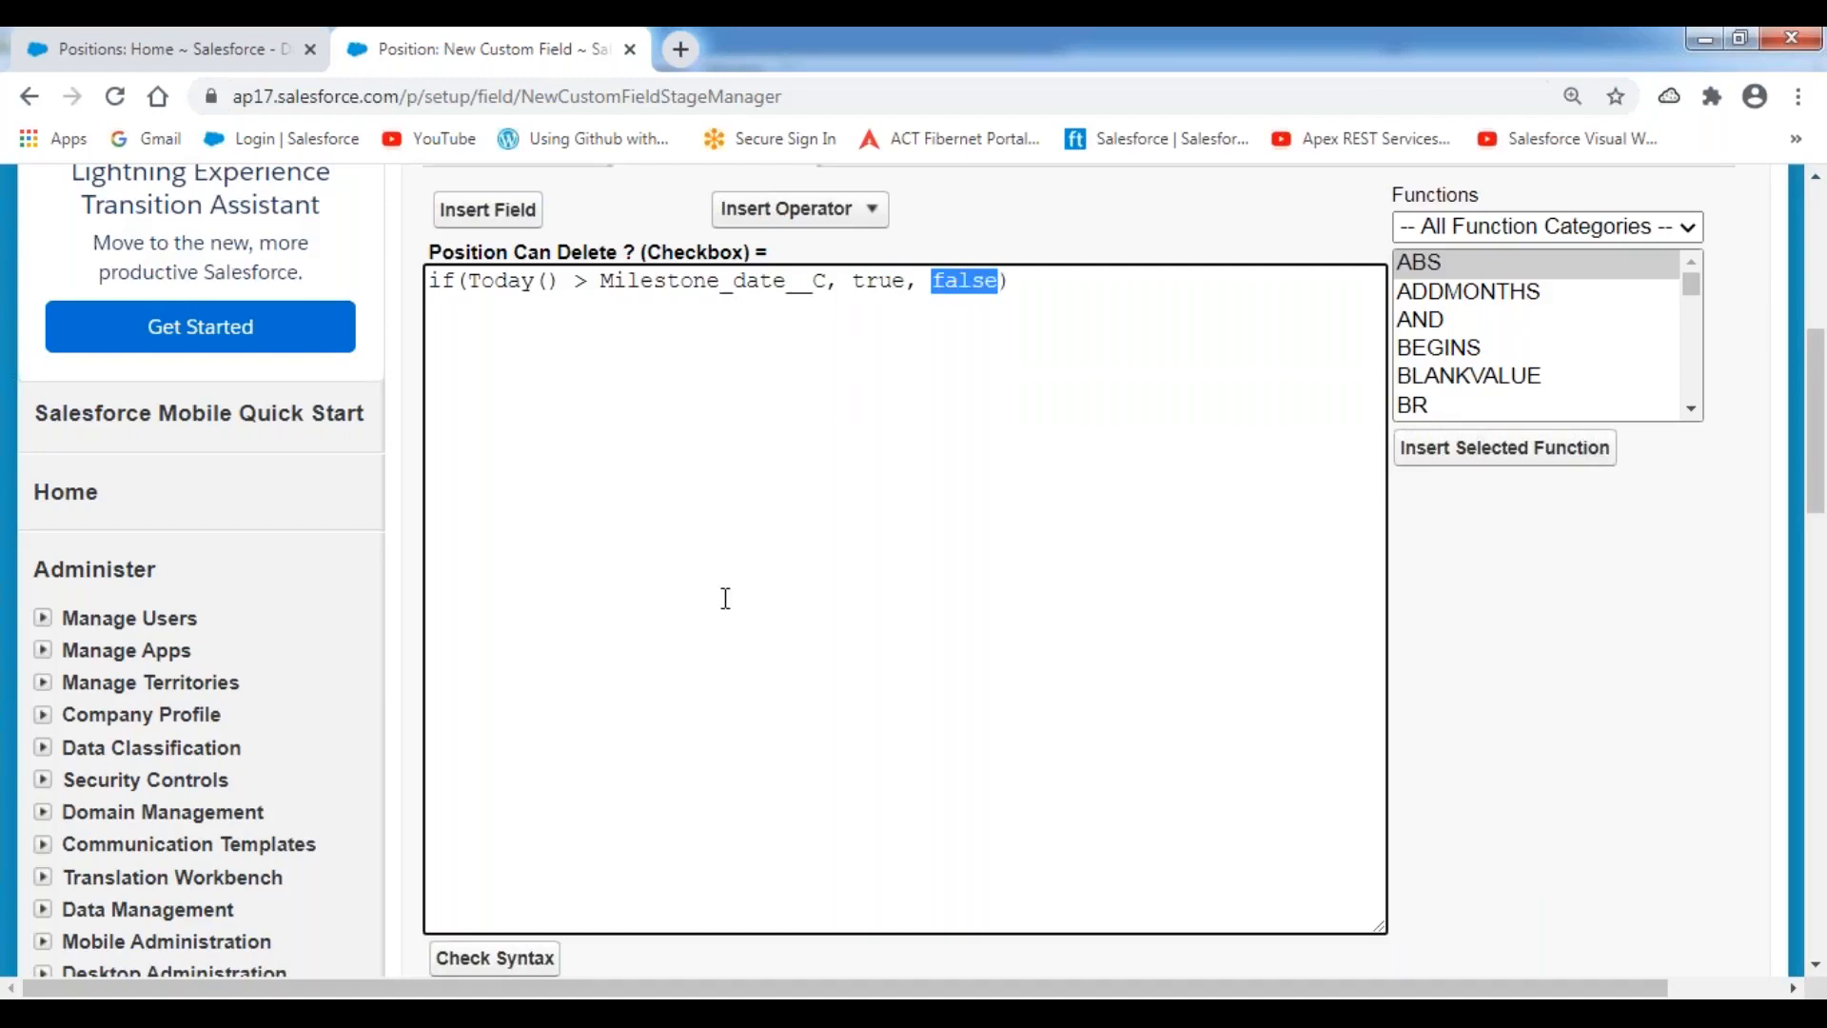
Step: Check the formula's syntax and proceed to the field-level security settings
{"action": "scroll", "coordinate": [725, 598], "scroll_direction": "down", "scroll_amount": 1}
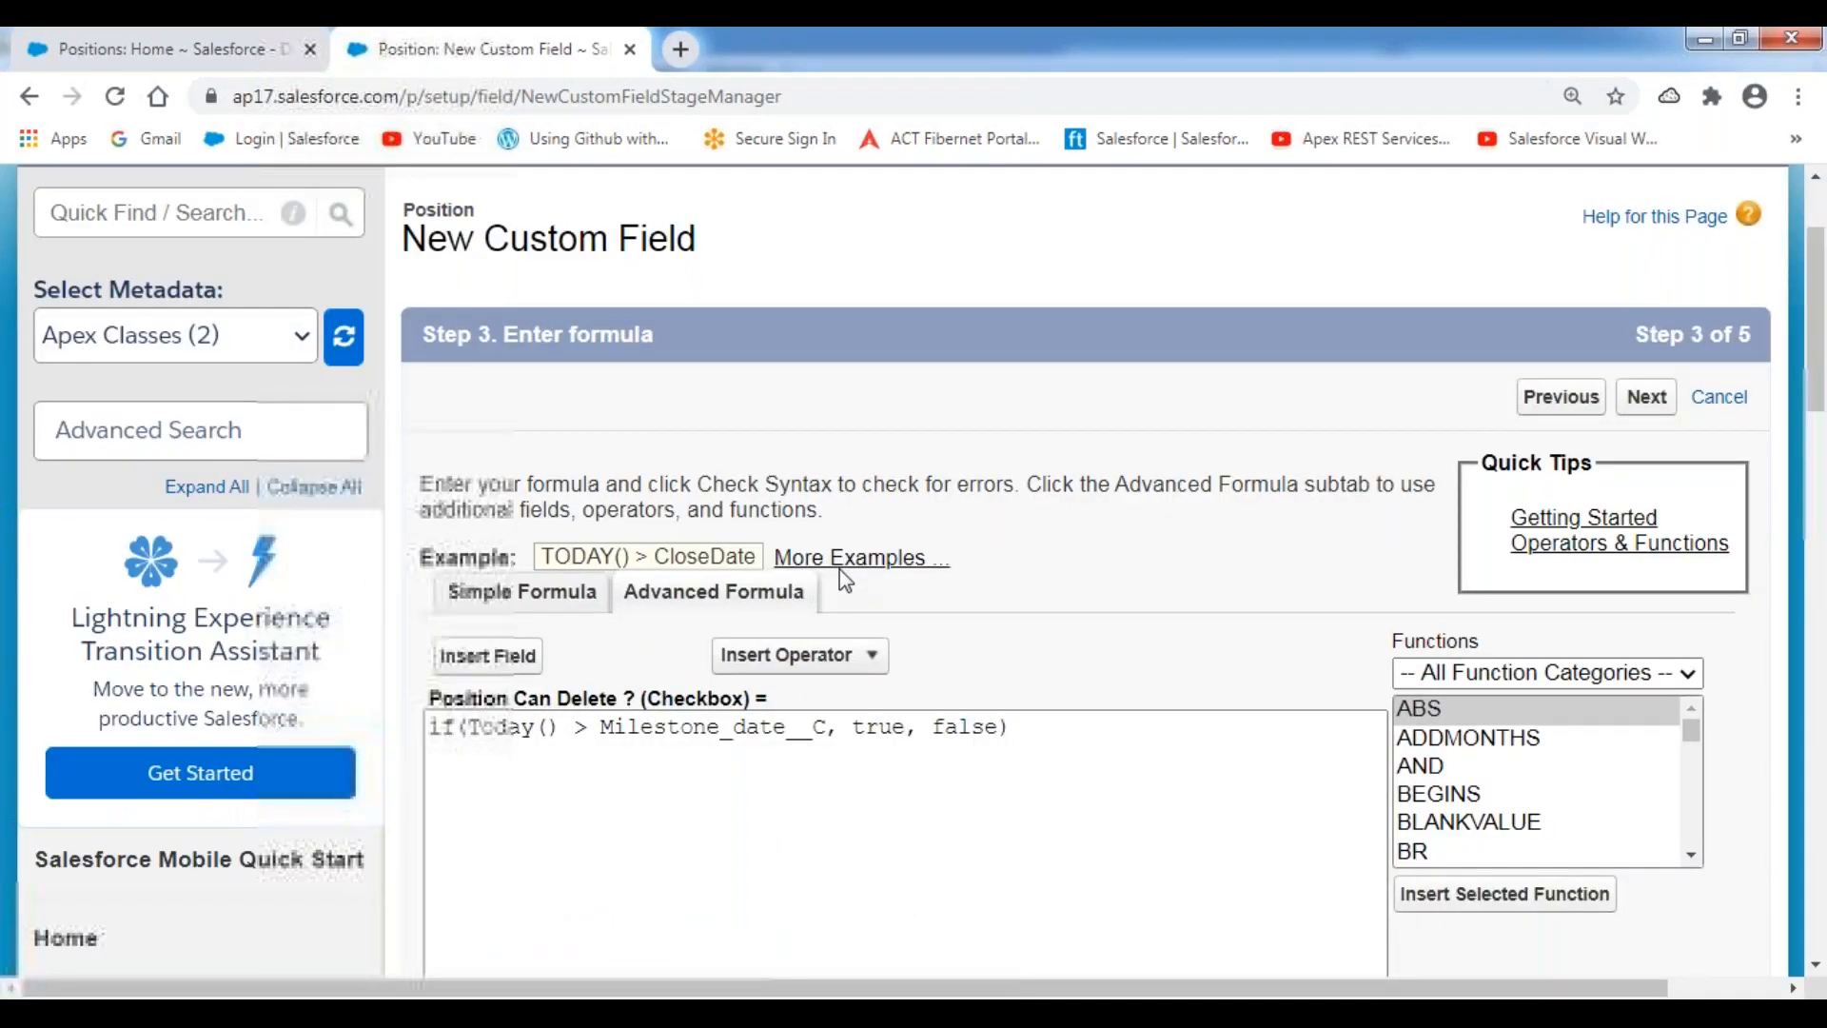
{"action": "scroll", "coordinate": [840, 571], "scroll_direction": "down", "scroll_amount": 7}
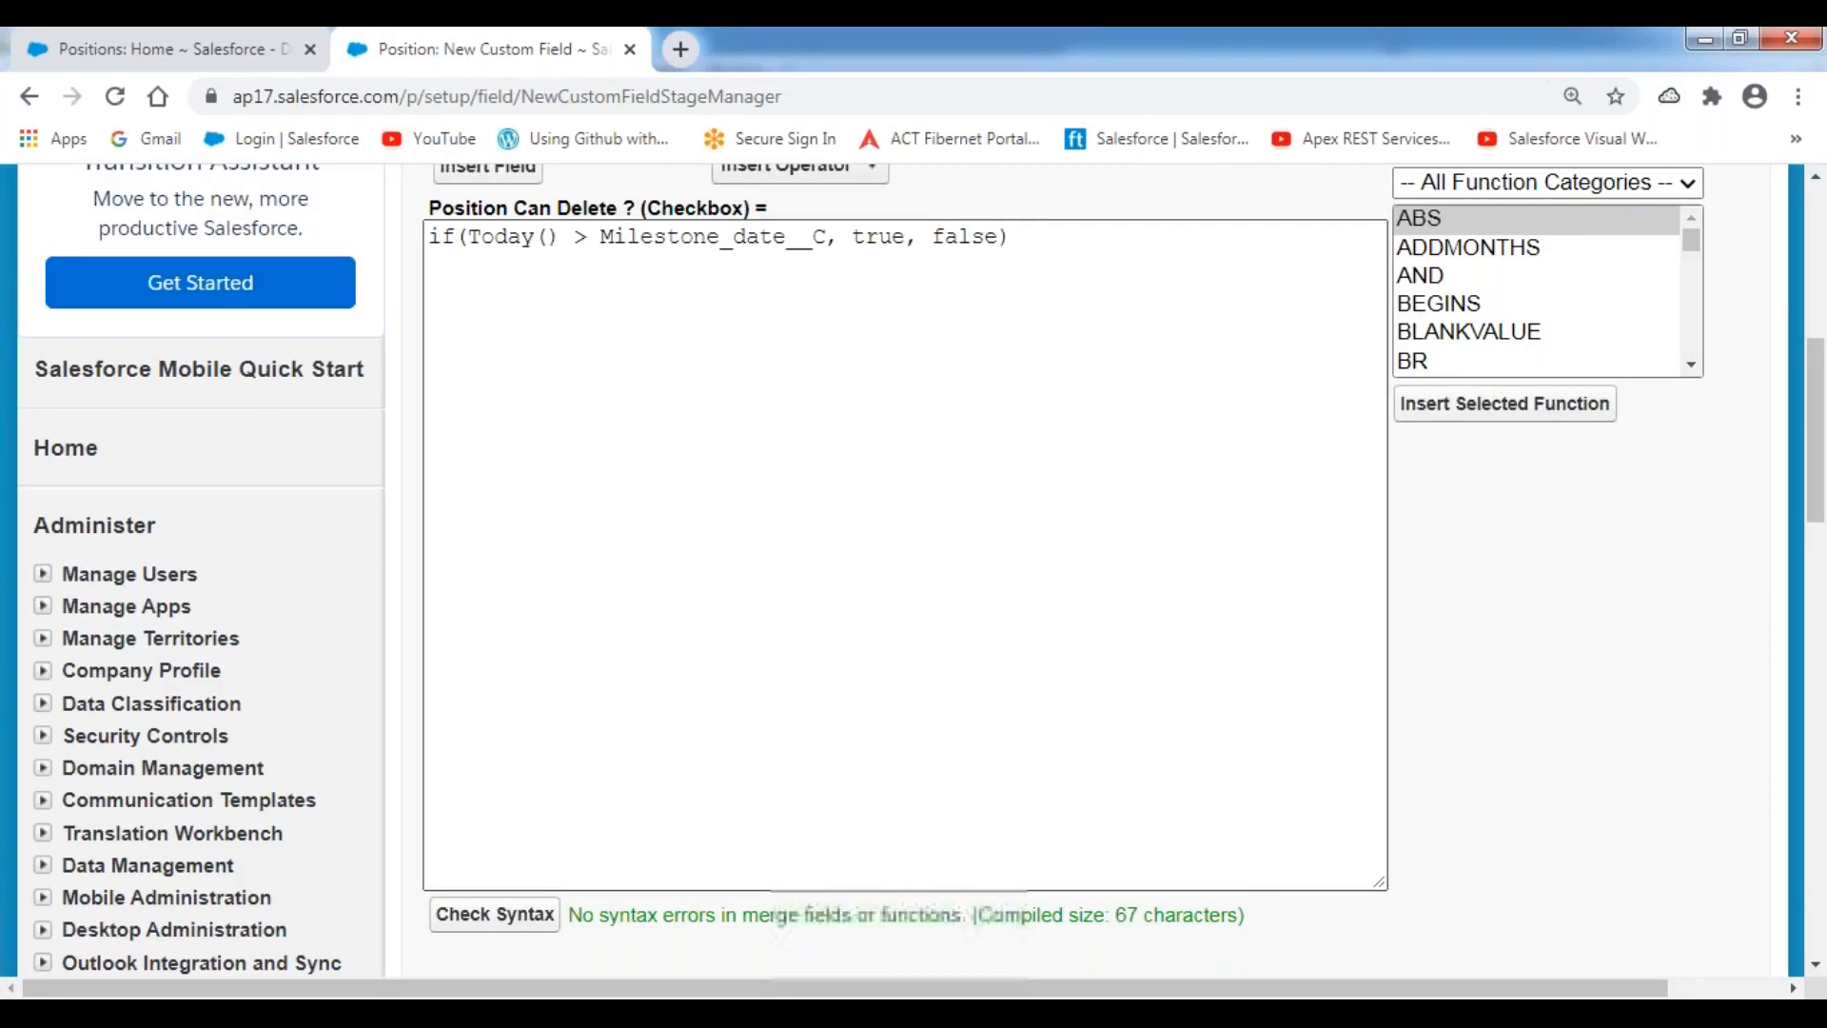
{"action": "scroll", "coordinate": [904, 571], "scroll_direction": "down", "scroll_amount": 3}
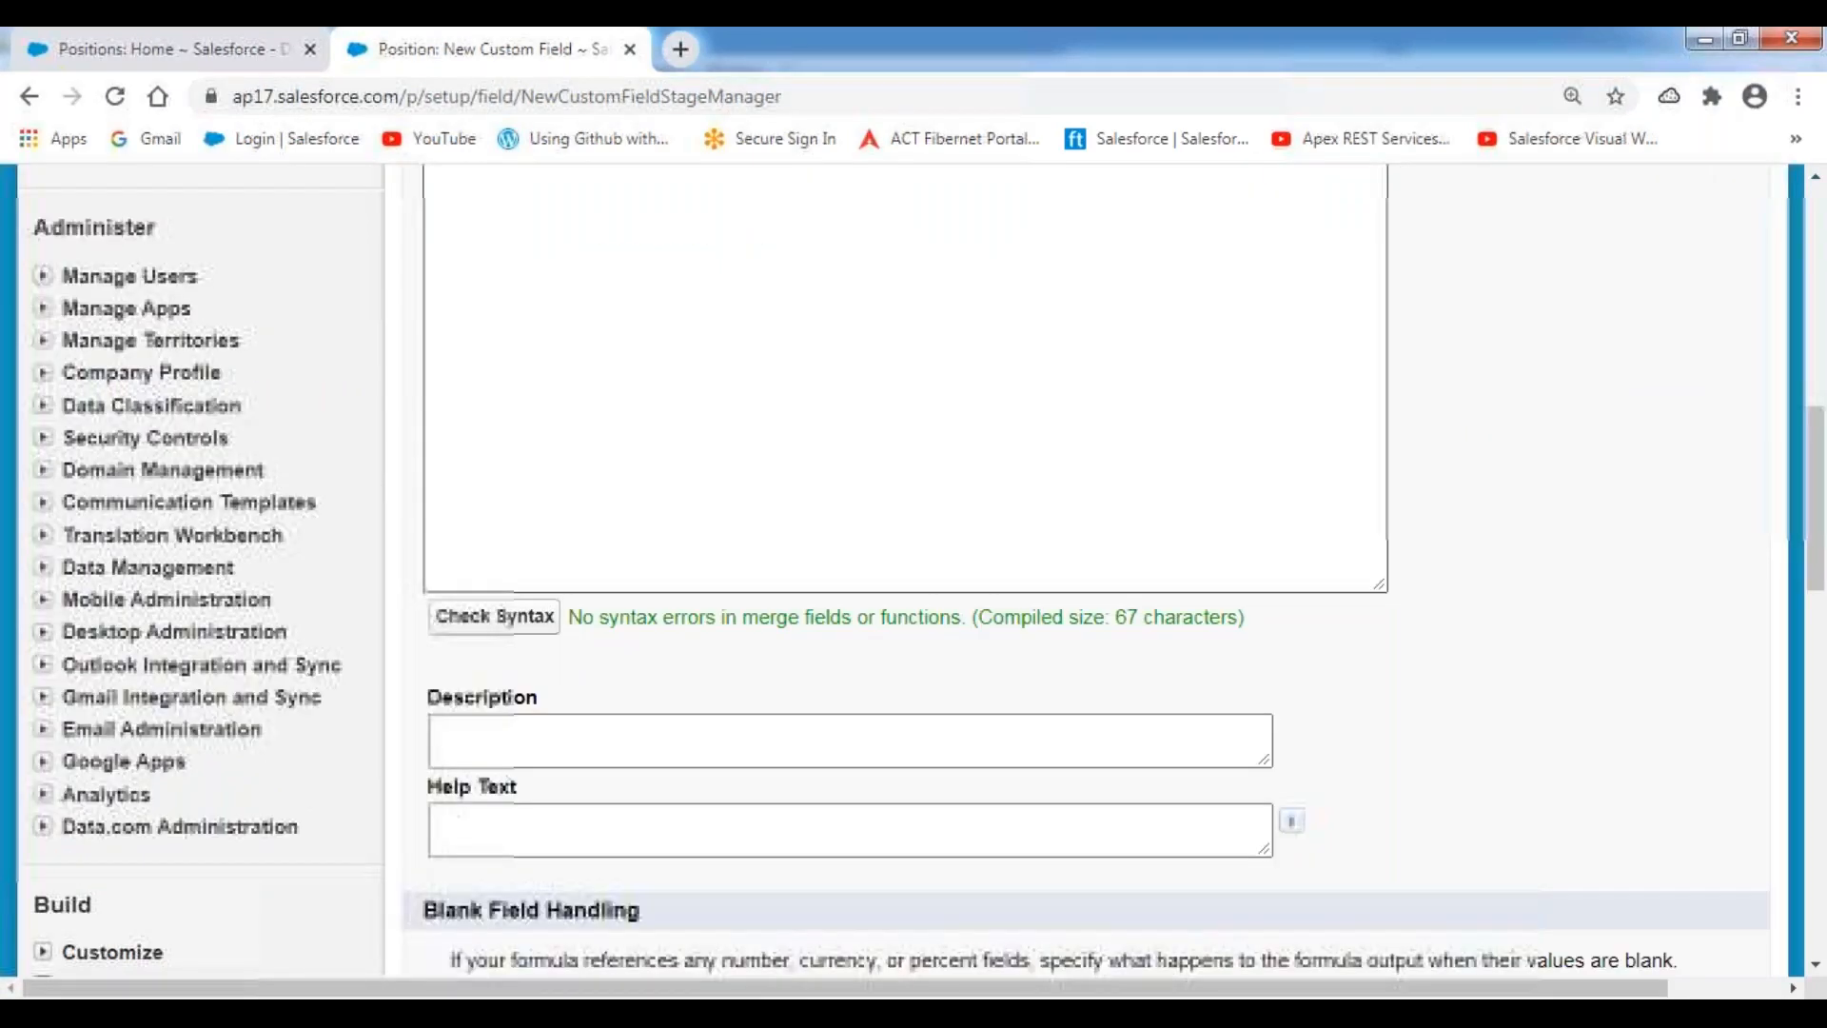
{"action": "scroll", "coordinate": [645, 538], "scroll_direction": "down", "scroll_amount": 1}
{"action": "scroll", "coordinate": [1019, 539], "scroll_direction": "down", "scroll_amount": 5}
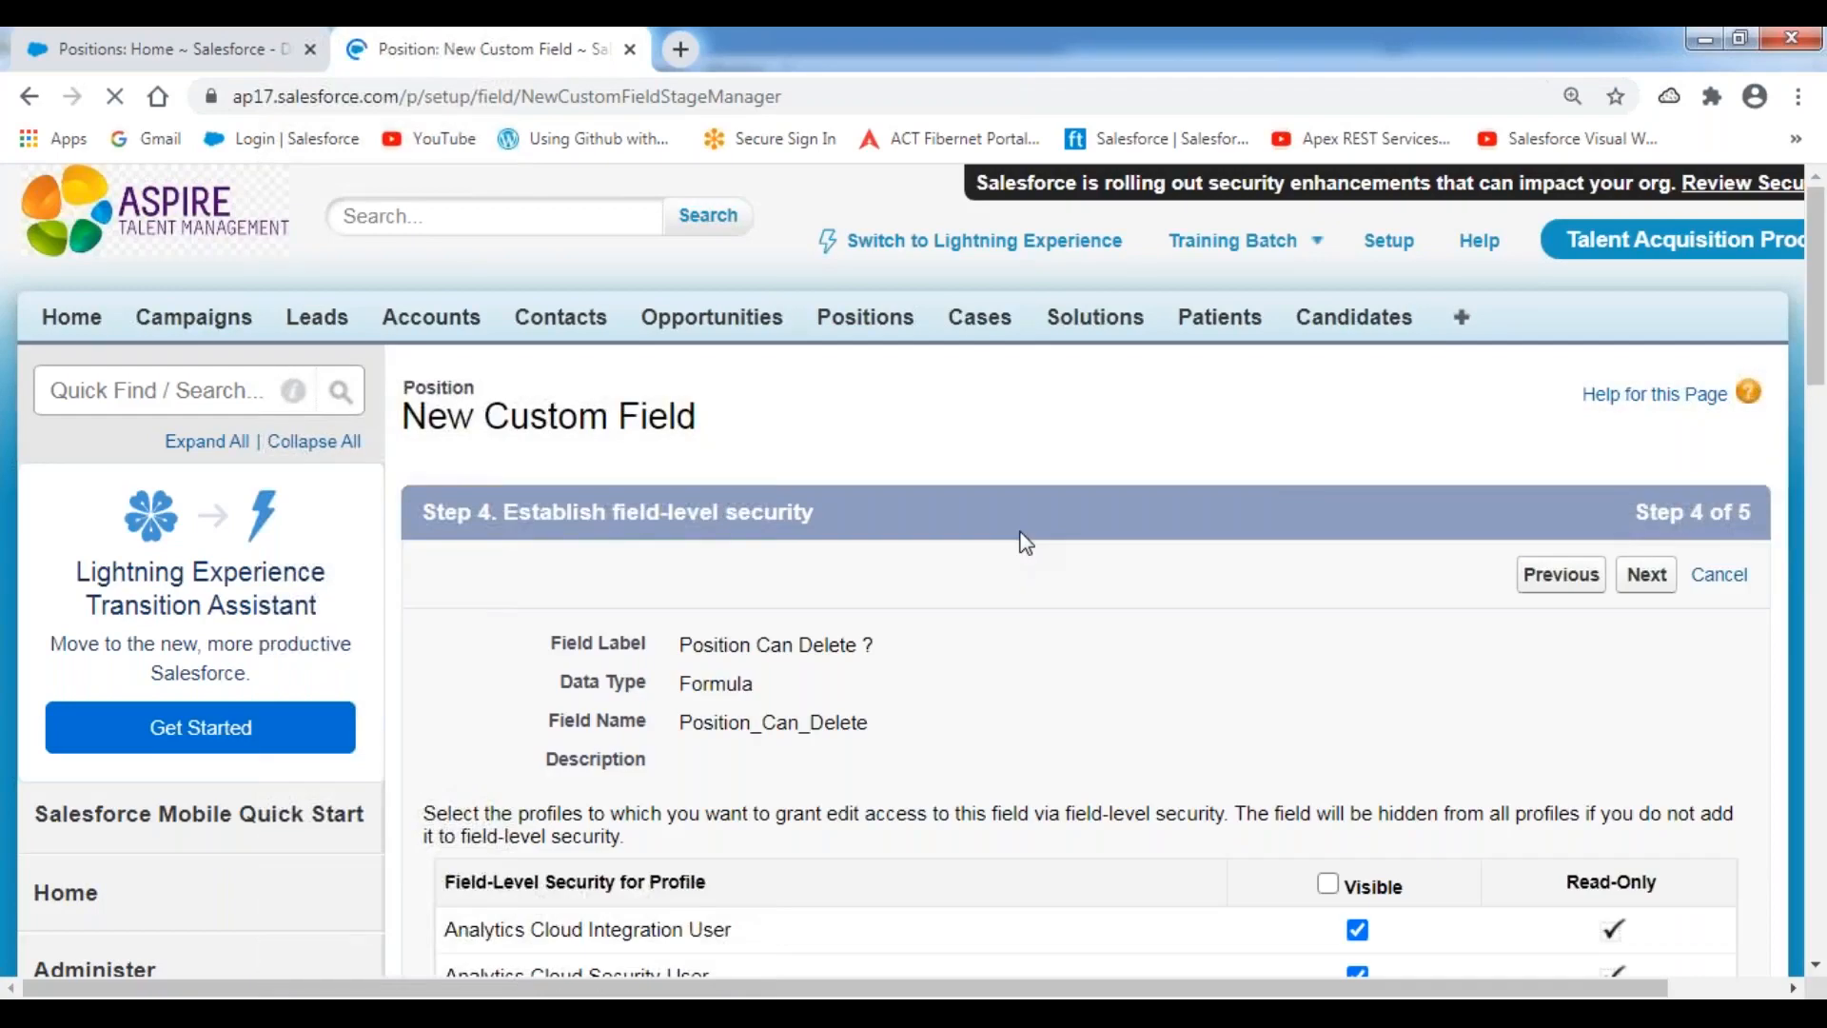
Step: Make the field visible to all profiles and save it with the Position Layout included
{"action": "scroll", "coordinate": [1025, 542], "scroll_direction": "down", "scroll_amount": 5}
{"action": "left_click", "coordinate": [1328, 348]}
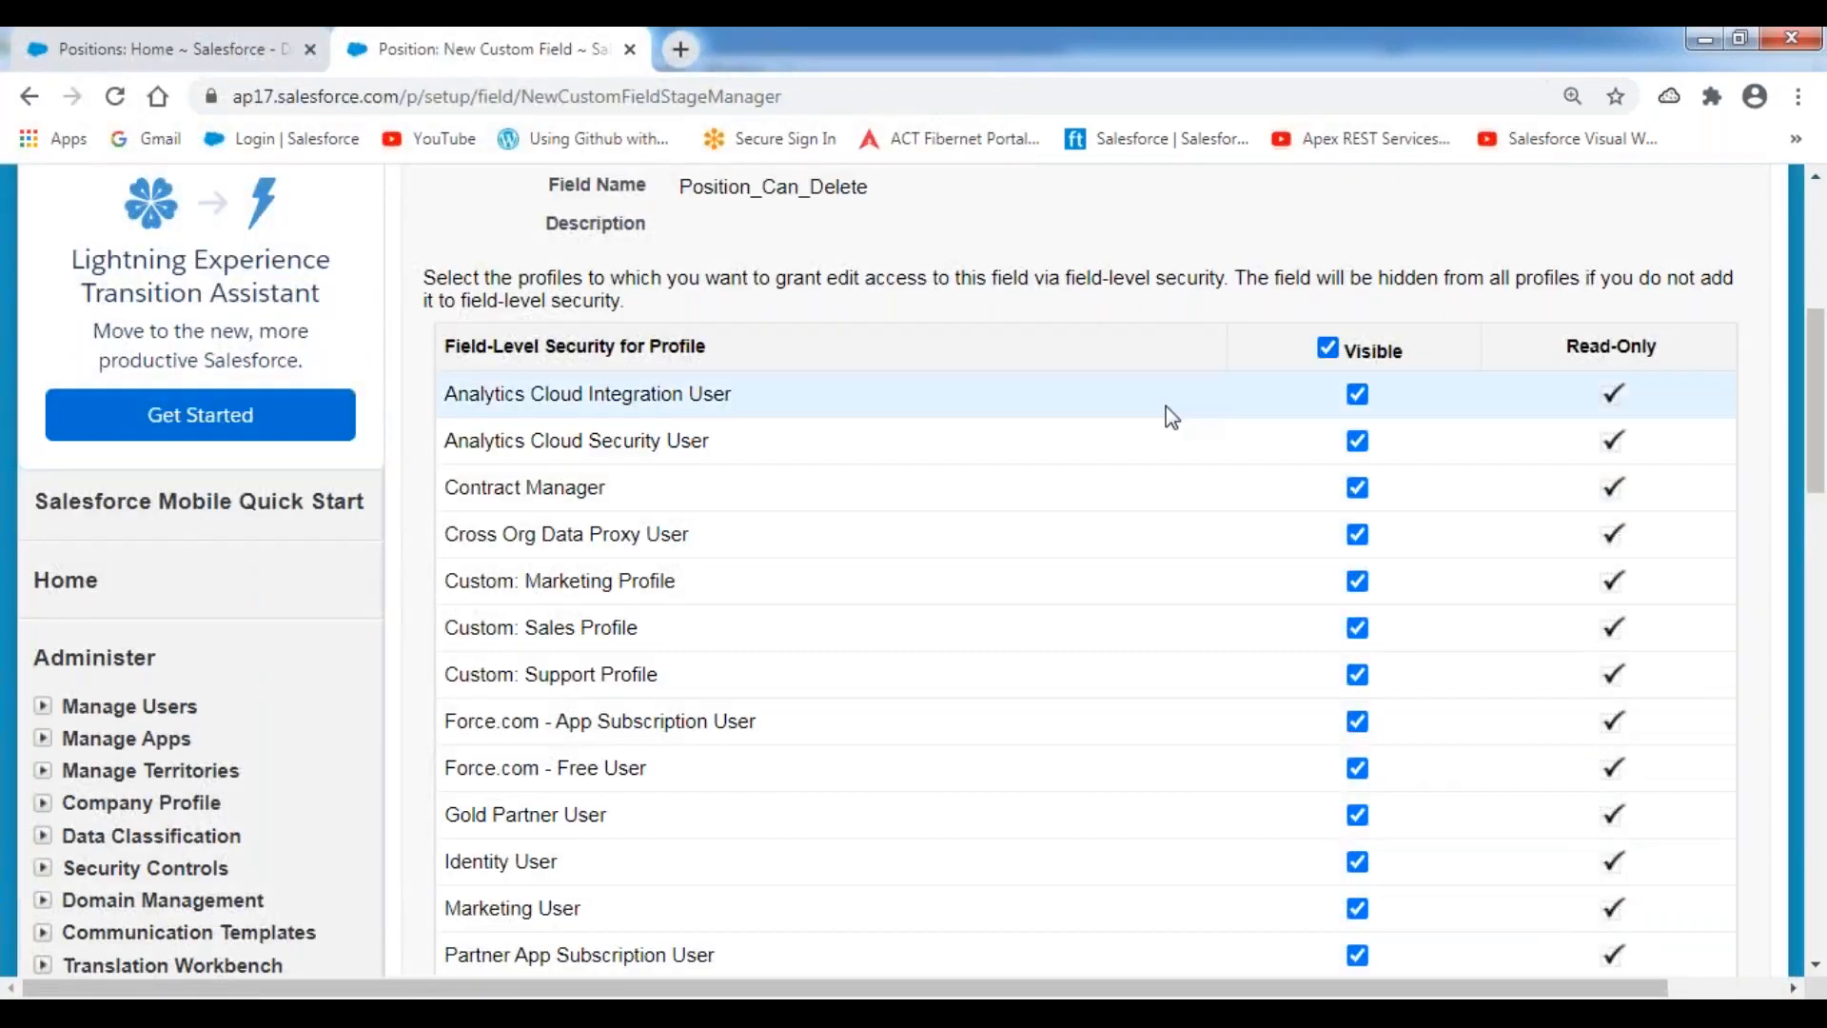
{"action": "scroll", "coordinate": [1171, 412], "scroll_direction": "up", "scroll_amount": 3}
{"action": "left_click", "coordinate": [1646, 305]}
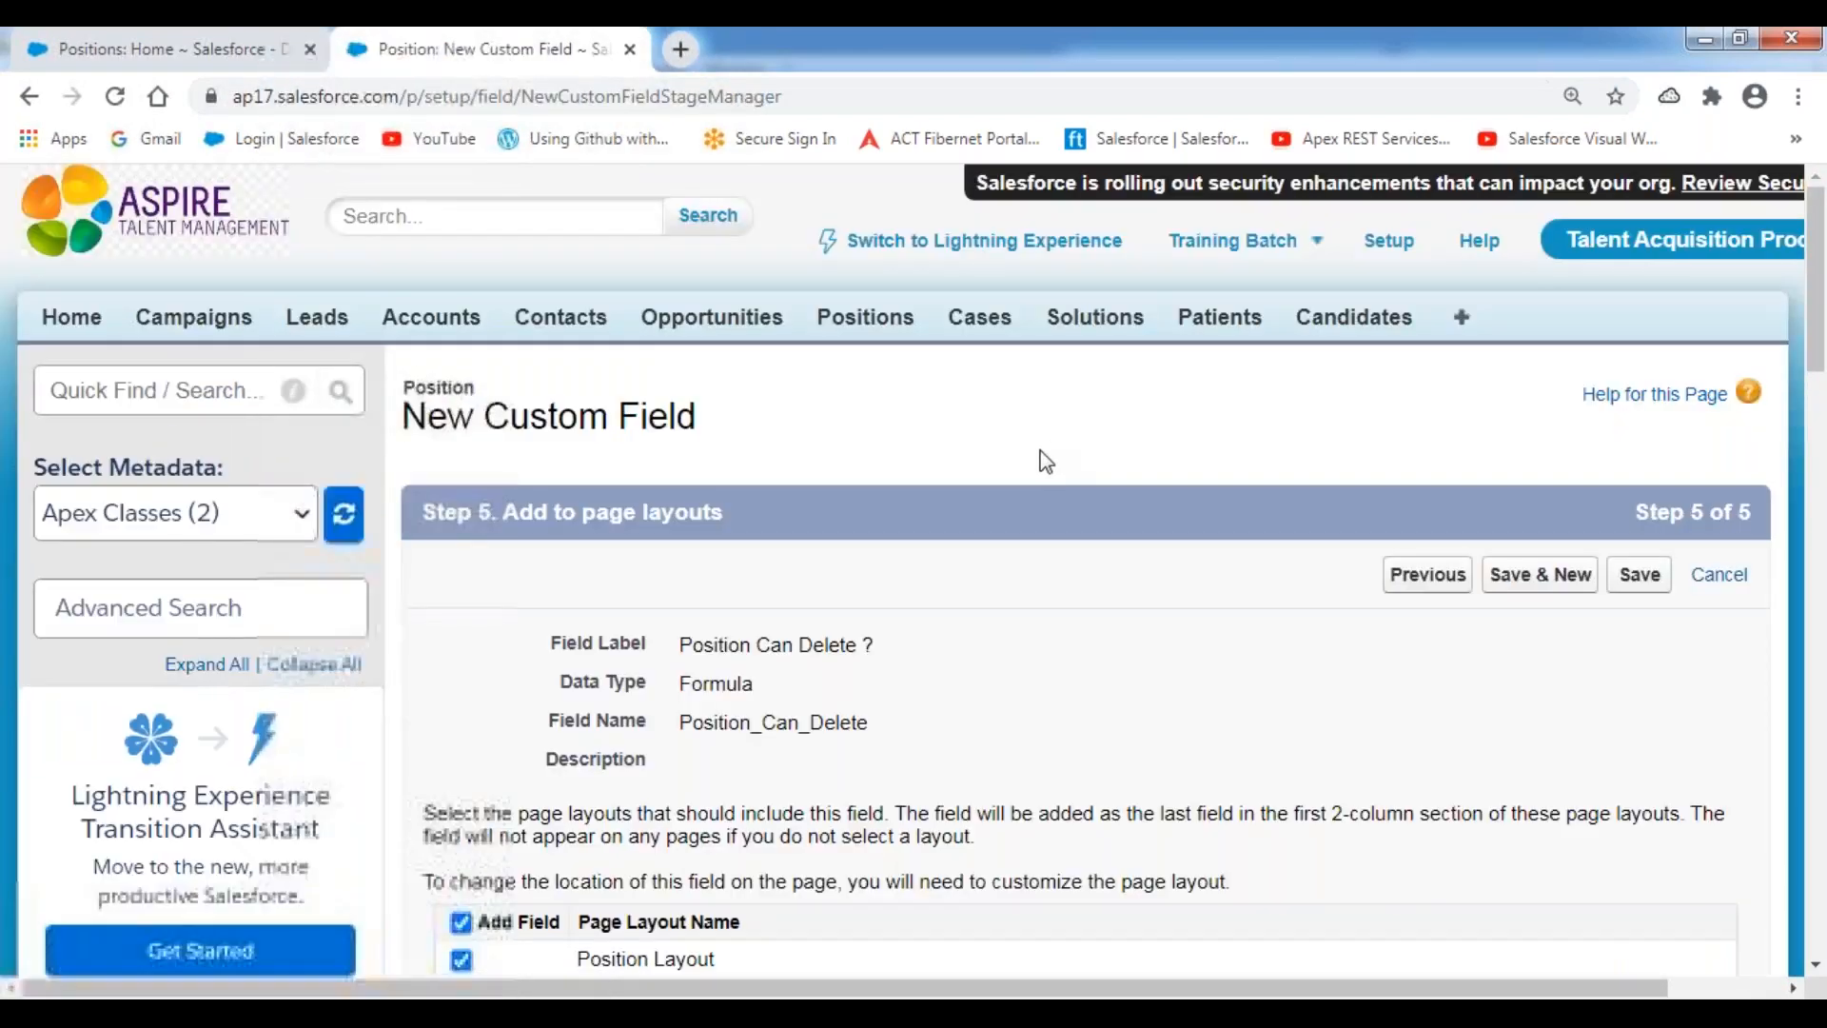
{"action": "scroll", "coordinate": [1039, 461], "scroll_direction": "down", "scroll_amount": 3}
{"action": "left_click", "coordinate": [1638, 309]}
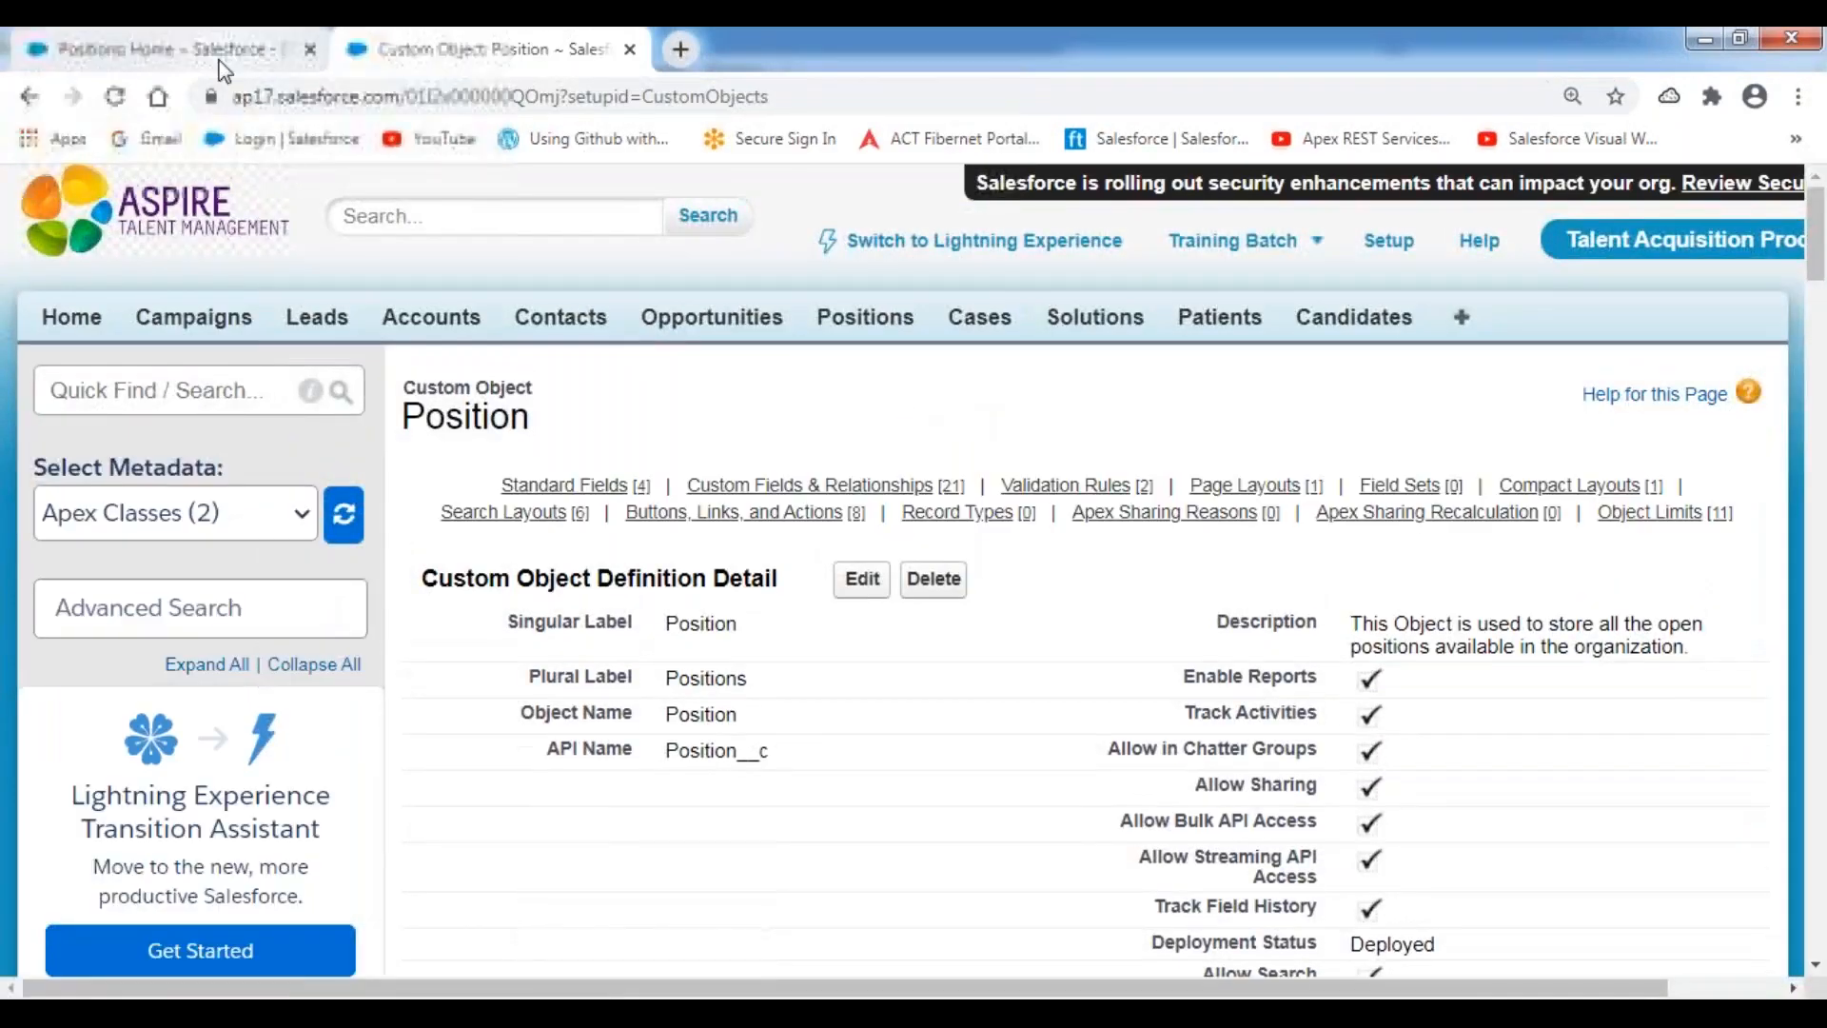
Step: Open the column settings of the Positions home page list and remove Candidates Count from the selected fields
{"action": "left_click", "coordinate": [217, 51]}
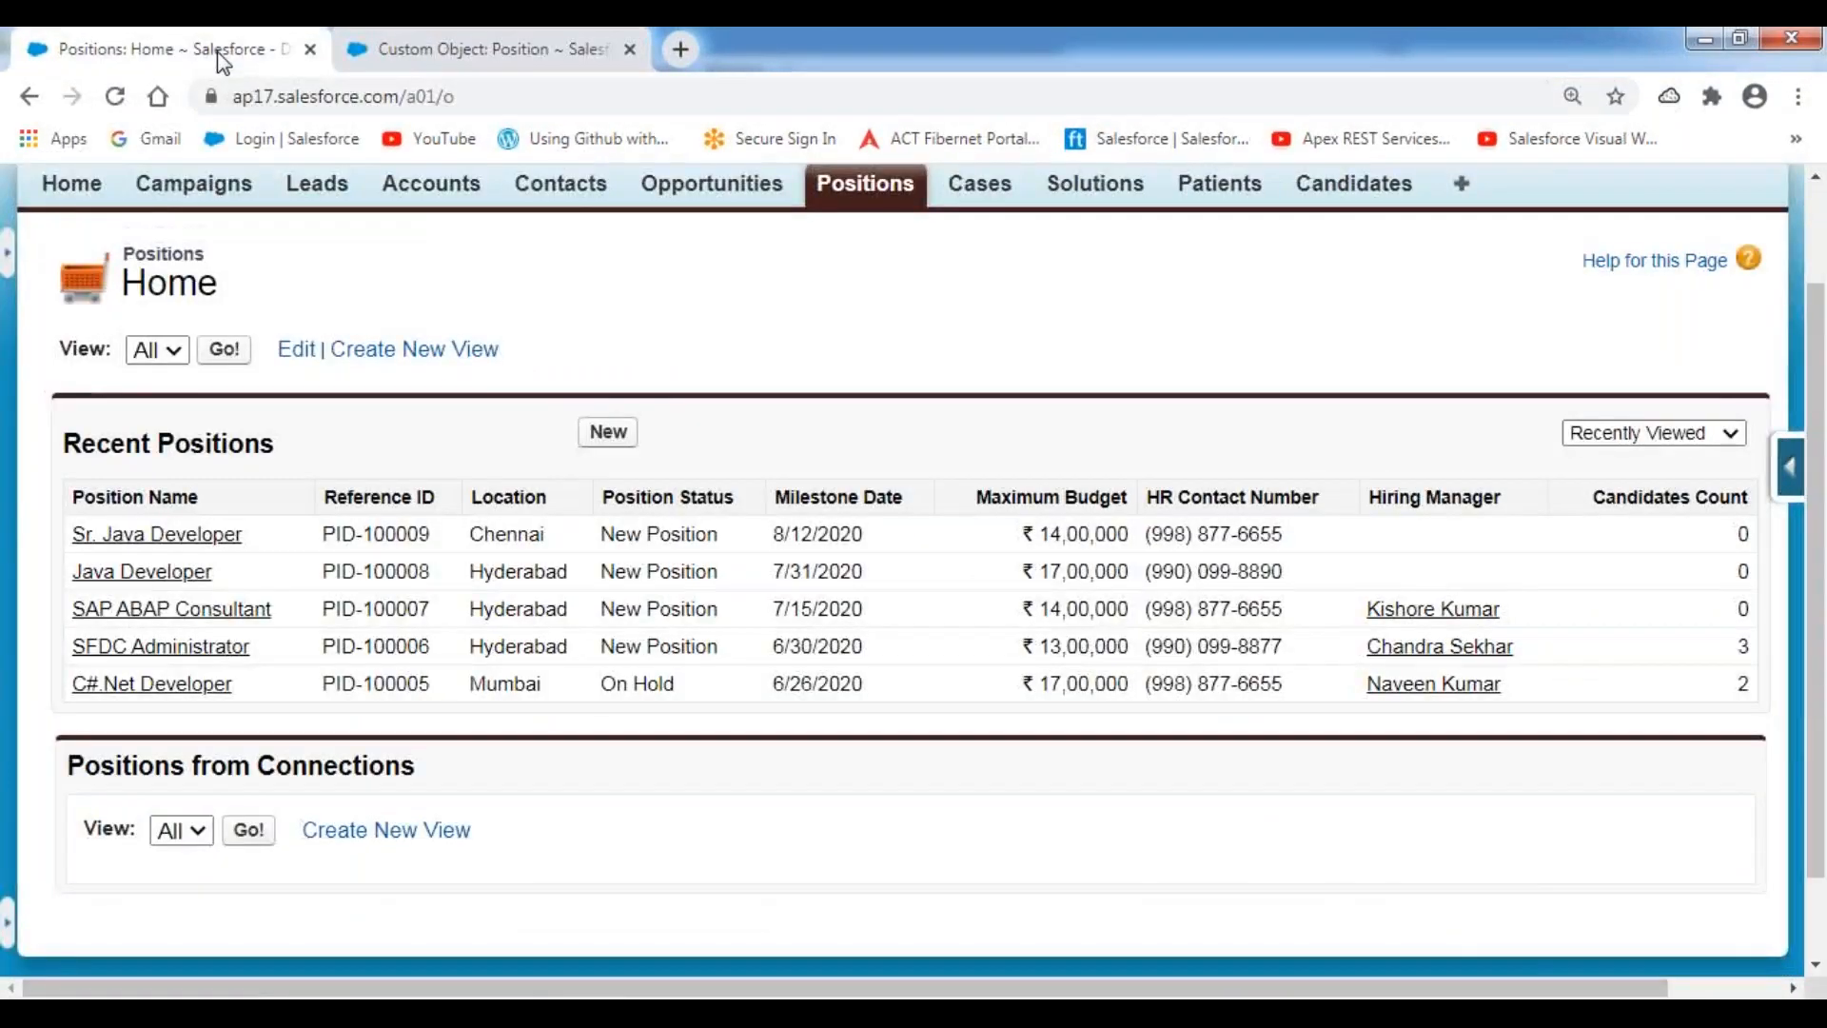
{"action": "left_click", "coordinate": [1789, 466]}
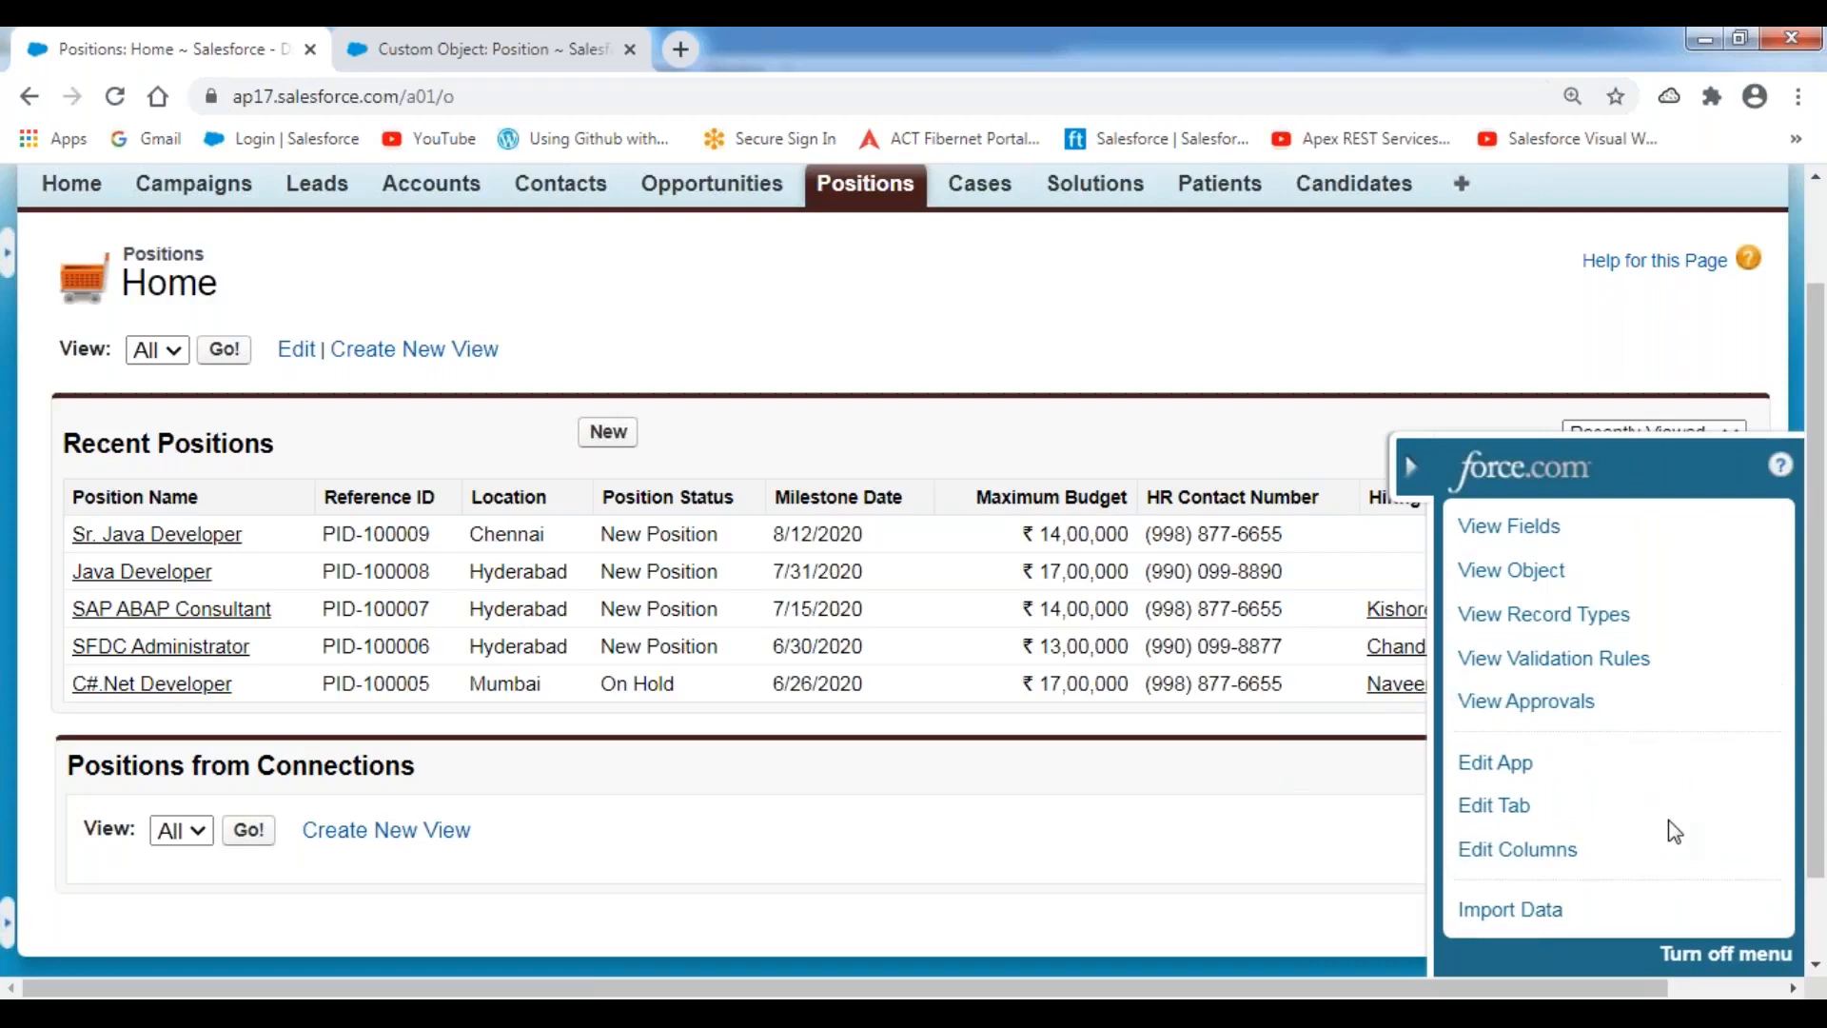
{"action": "left_click", "coordinate": [1532, 861]}
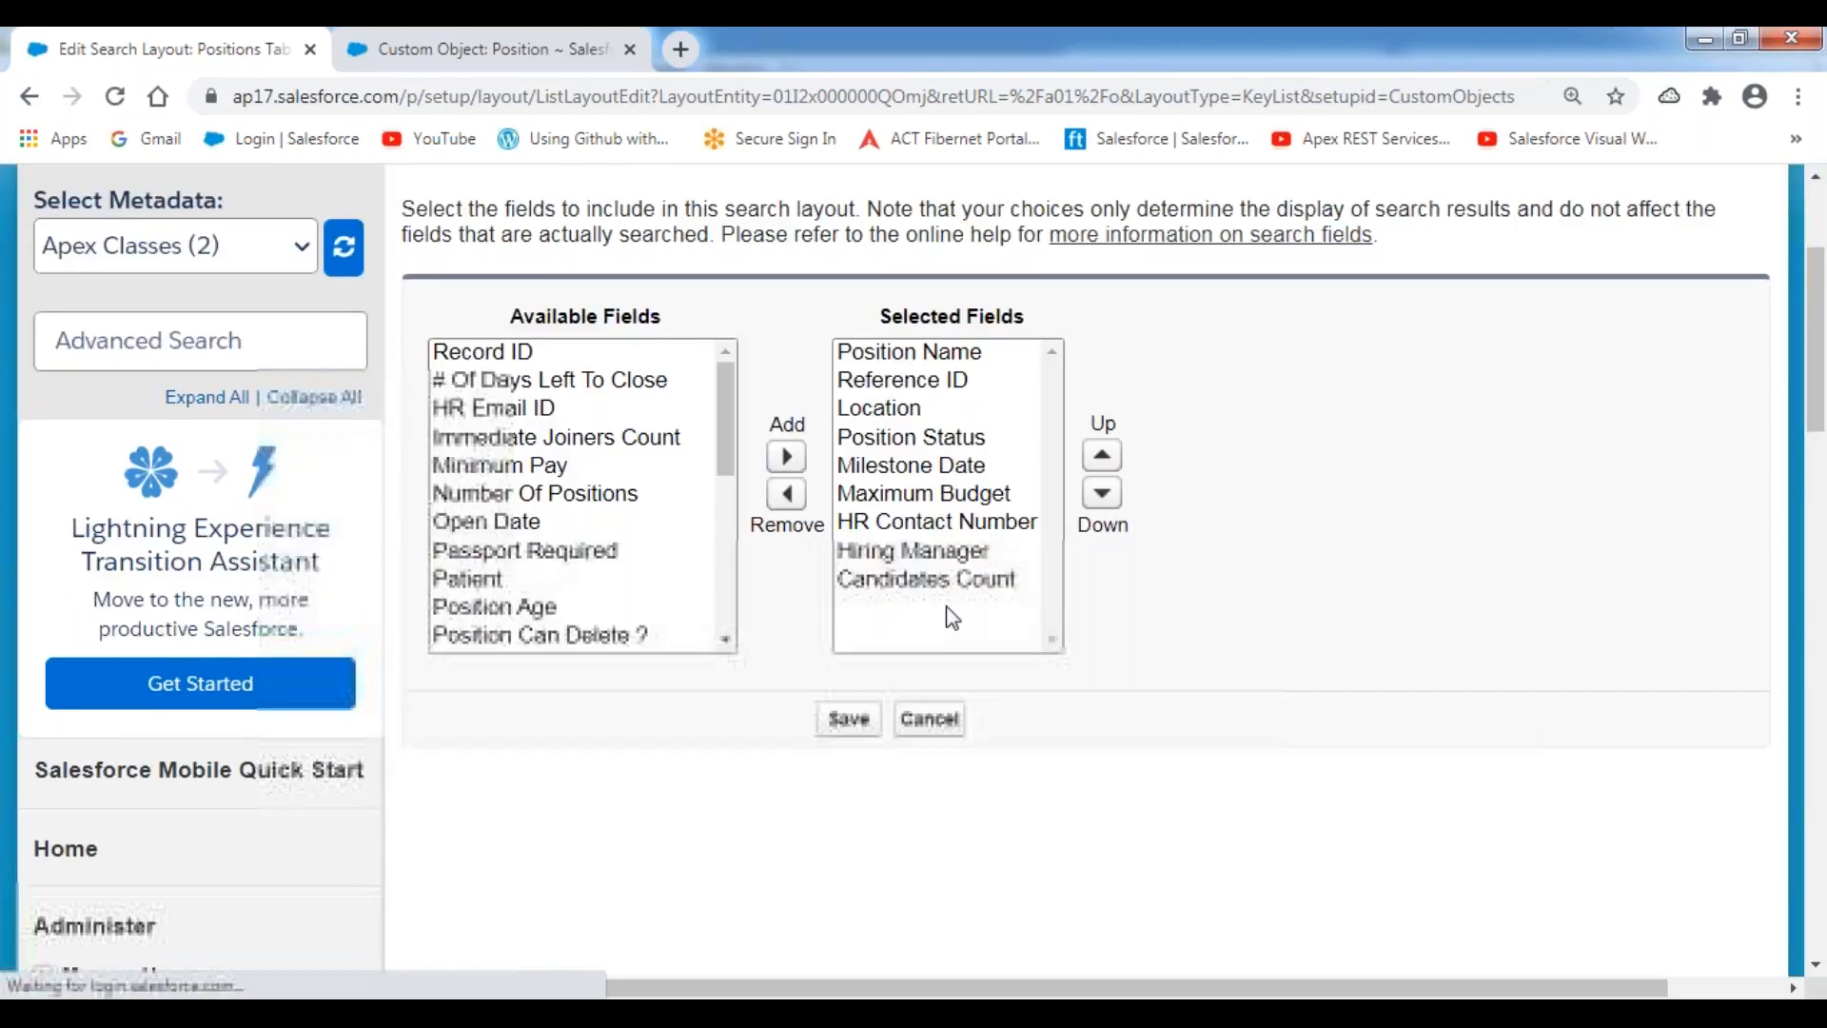
{"action": "left_click", "coordinate": [928, 579]}
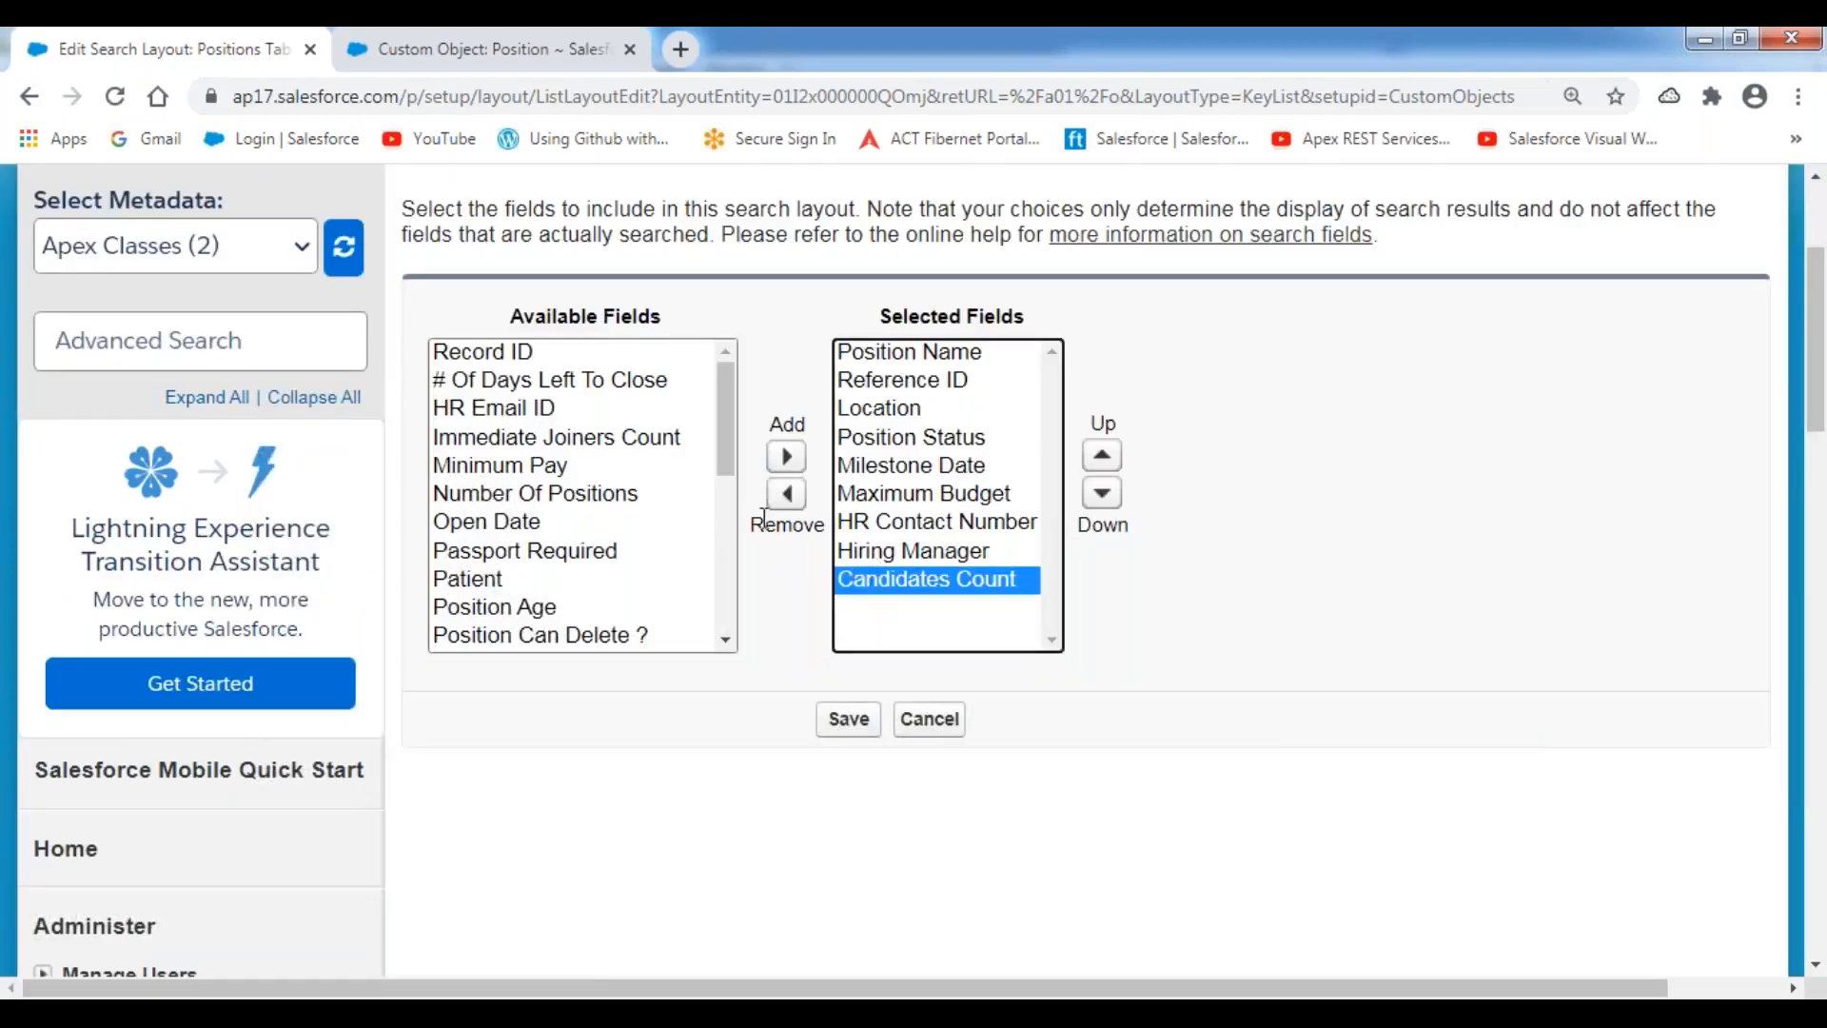
{"action": "left_click", "coordinate": [786, 493]}
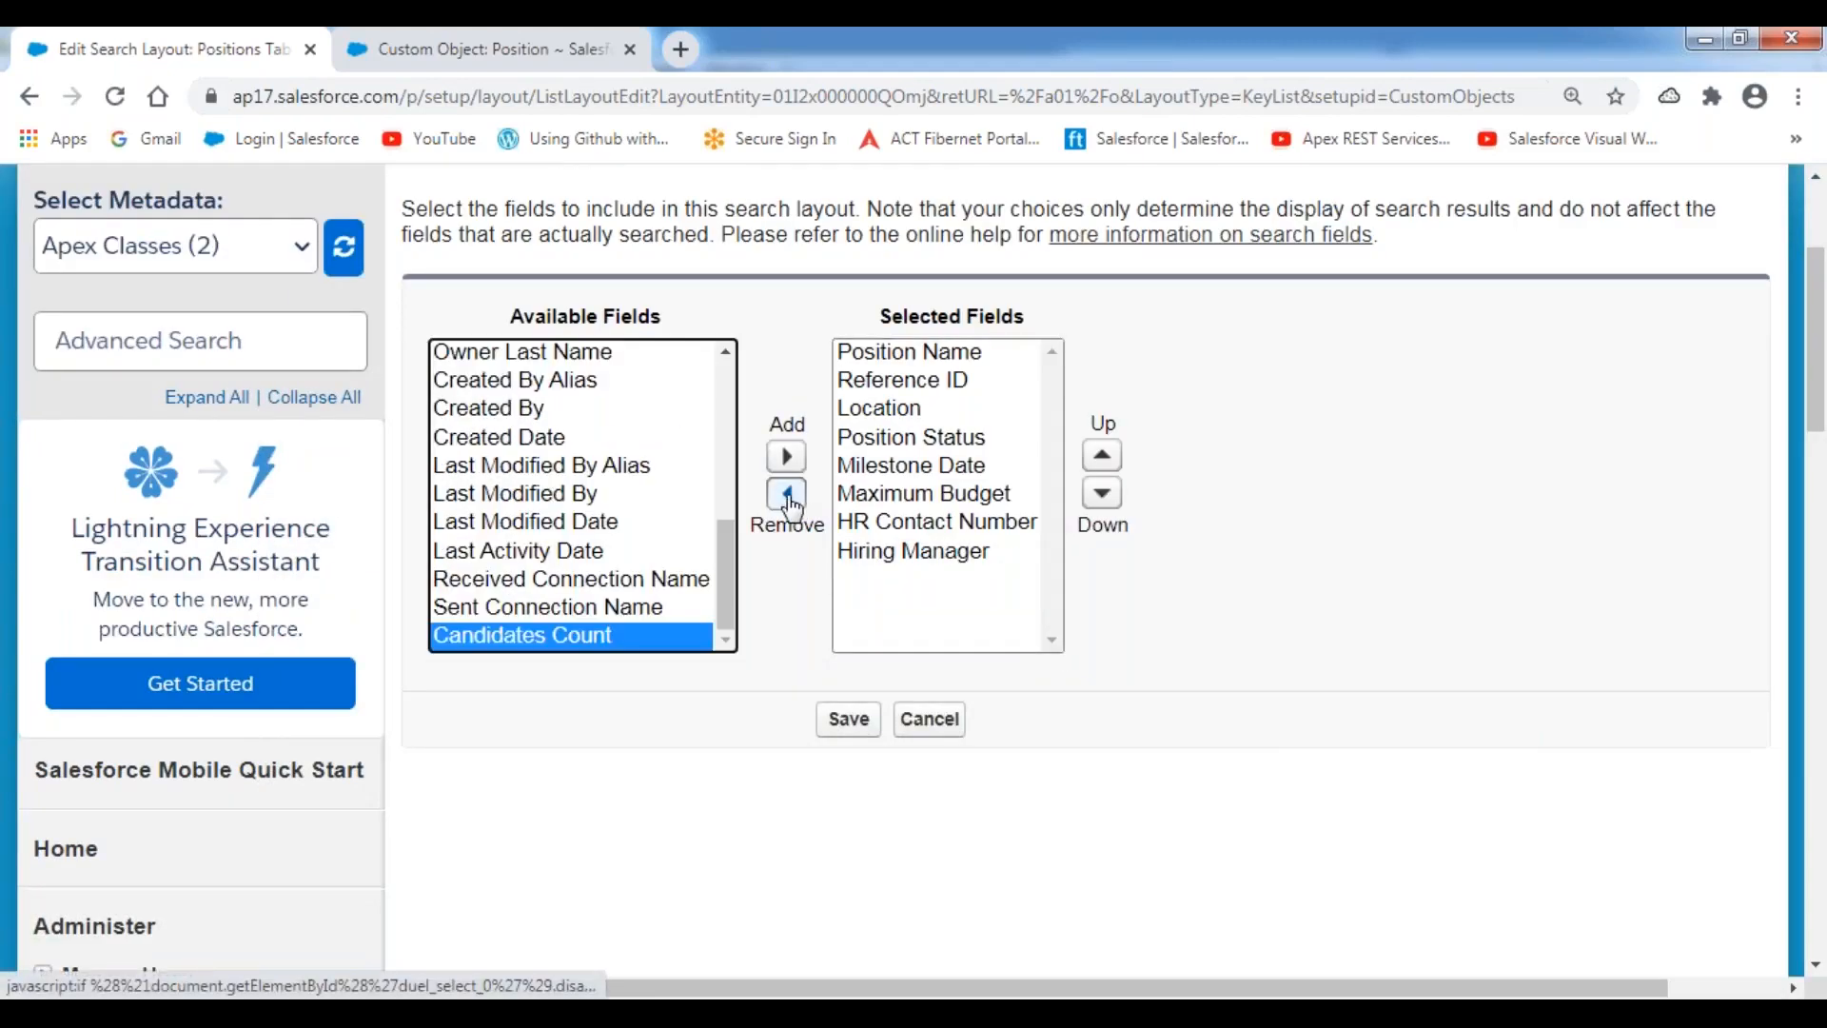
Step: Add "Position Can Delete ?" to the selected fields and save the Positions list columns
{"action": "left_click", "coordinate": [530, 522]}
{"action": "key", "text": "p"}
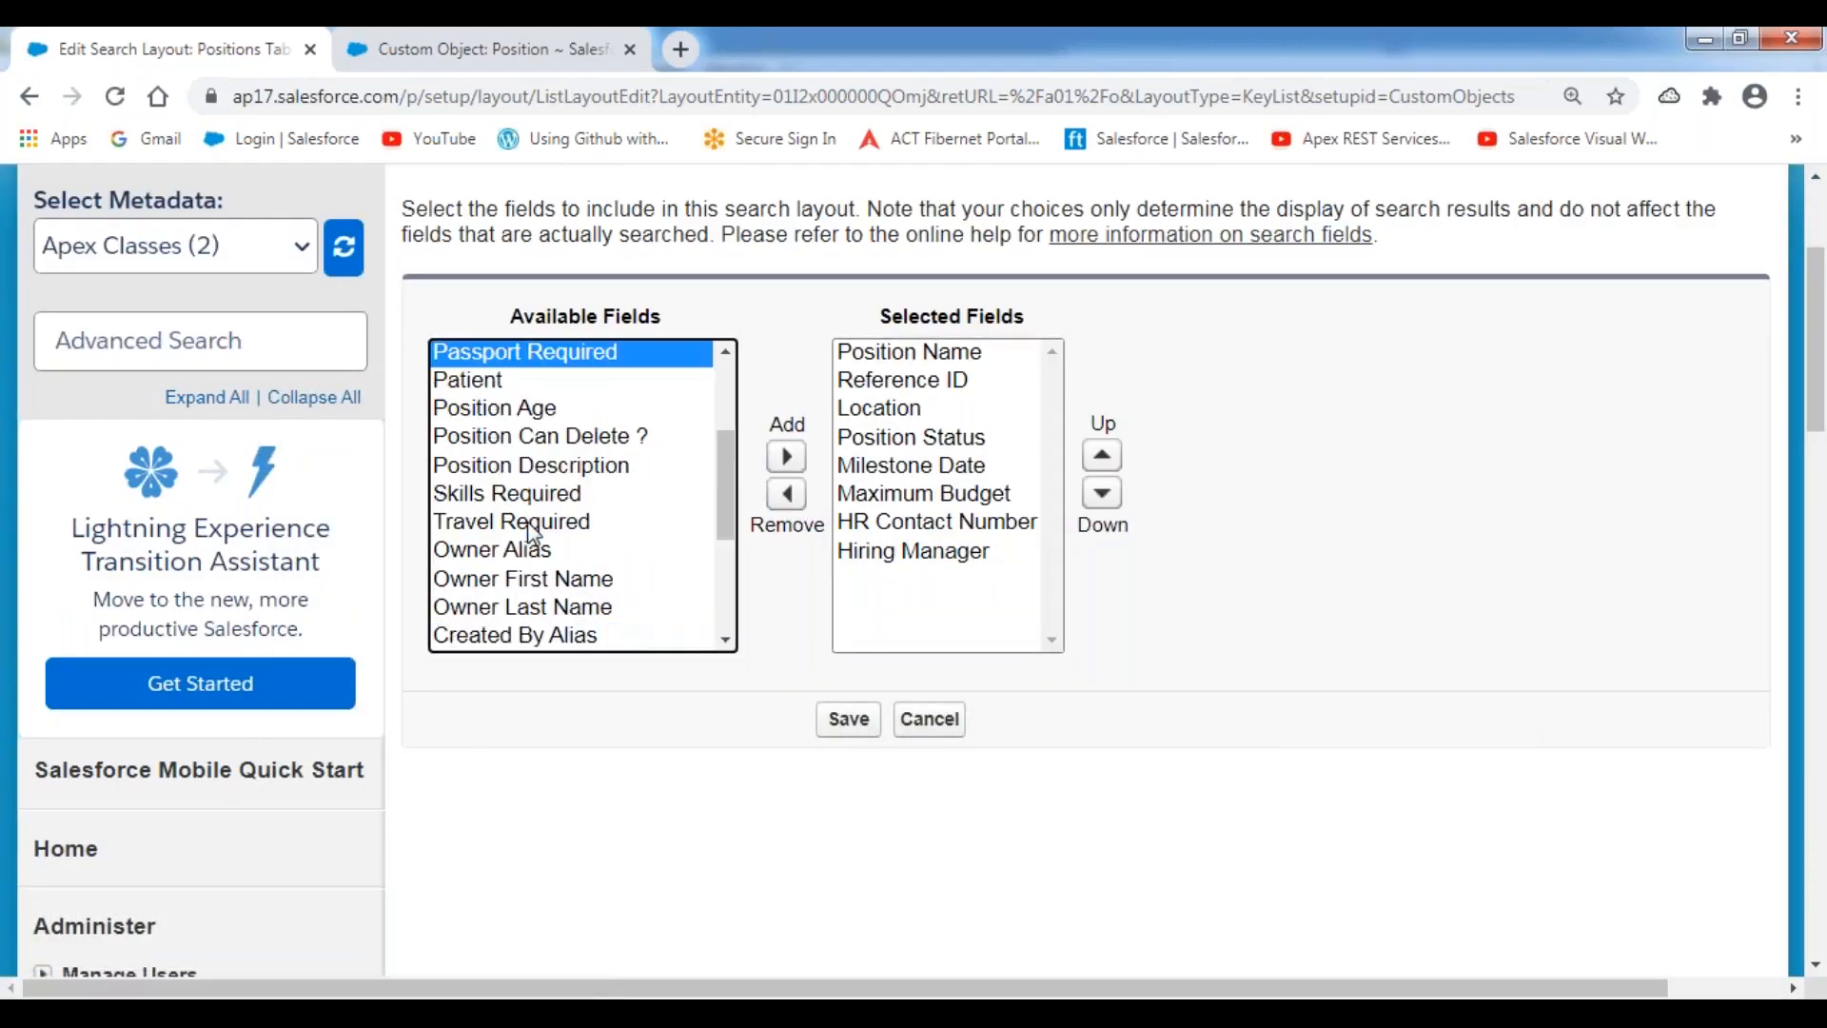
{"action": "left_click", "coordinate": [566, 438]}
{"action": "left_click", "coordinate": [786, 457]}
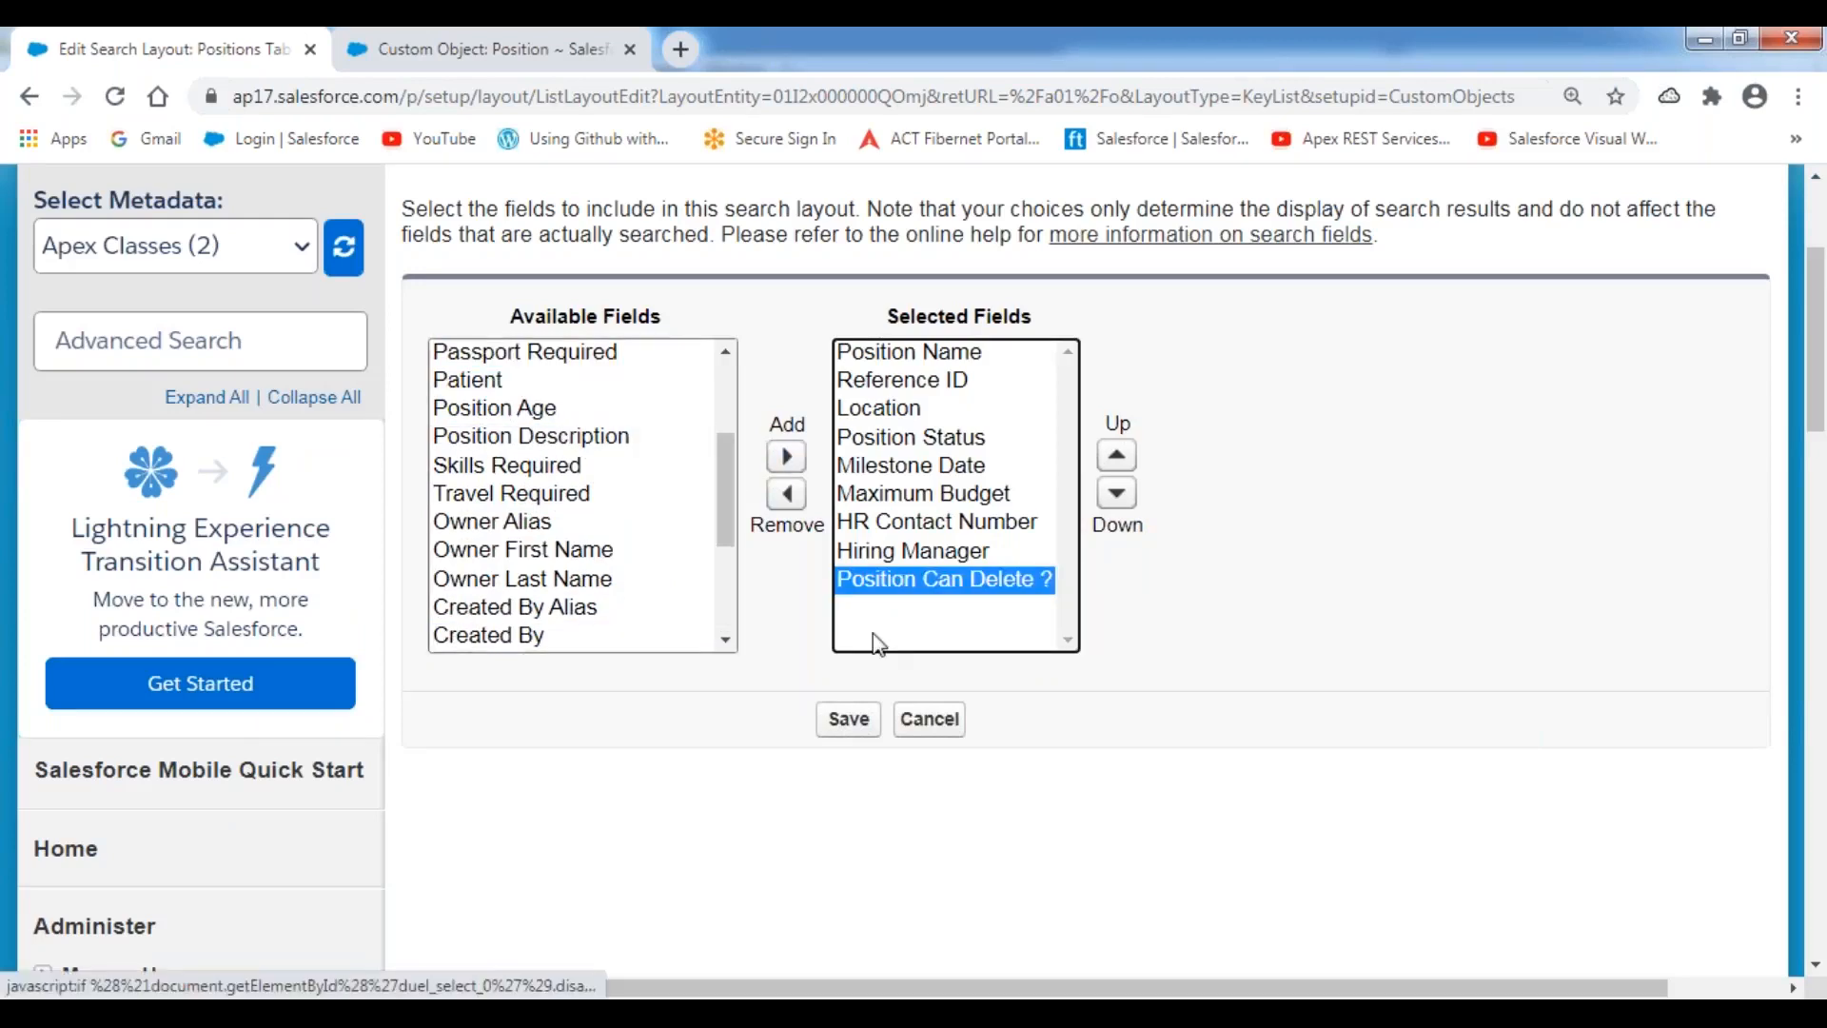
{"action": "left_click", "coordinate": [847, 720]}
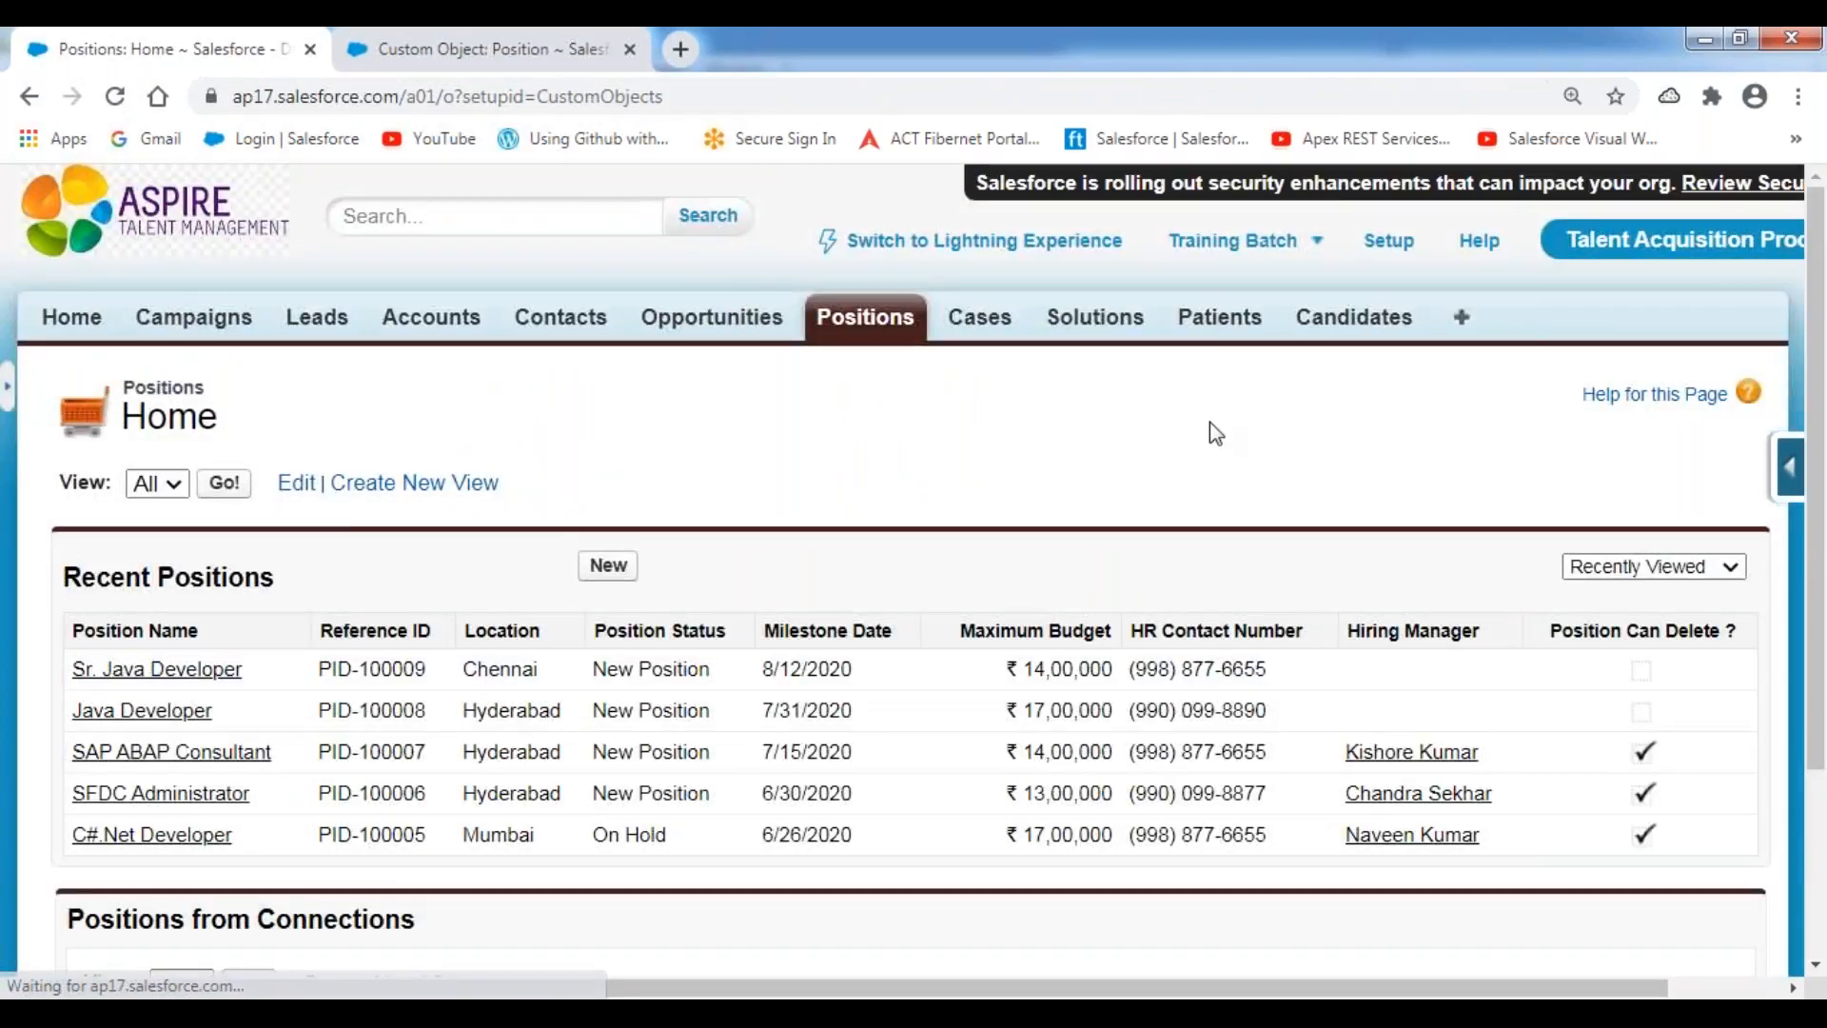
Step: Mark with the pen the ticked Position Can Delete ? boxes and the matching milestone dates of the three oldest recent positions
{"action": "scroll", "coordinate": [1209, 424], "scroll_direction": "down", "scroll_amount": 3}
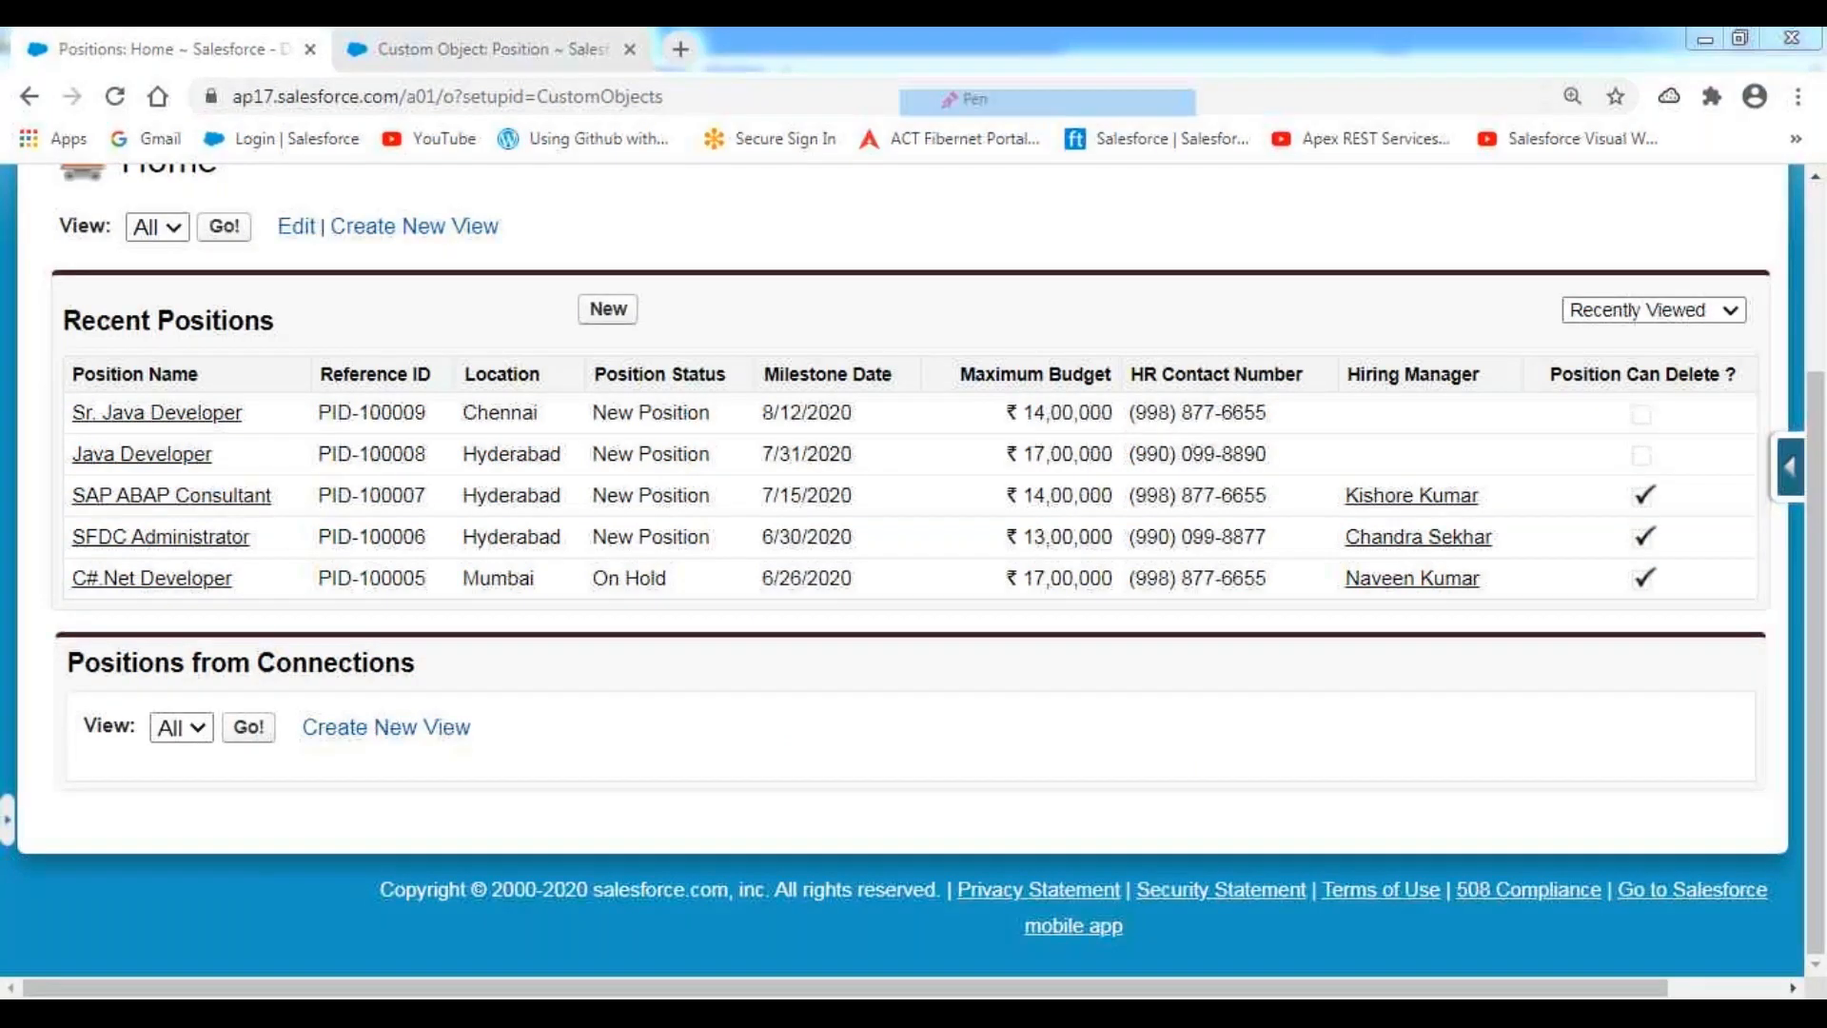
{"action": "mouse_move", "coordinate": [1610, 491]}
{"action": "left_mouse_down"}
{"action": "mouse_move", "coordinate": [1693, 483]}
{"action": "mouse_move", "coordinate": [1594, 490]}
{"action": "left_mouse_up"}
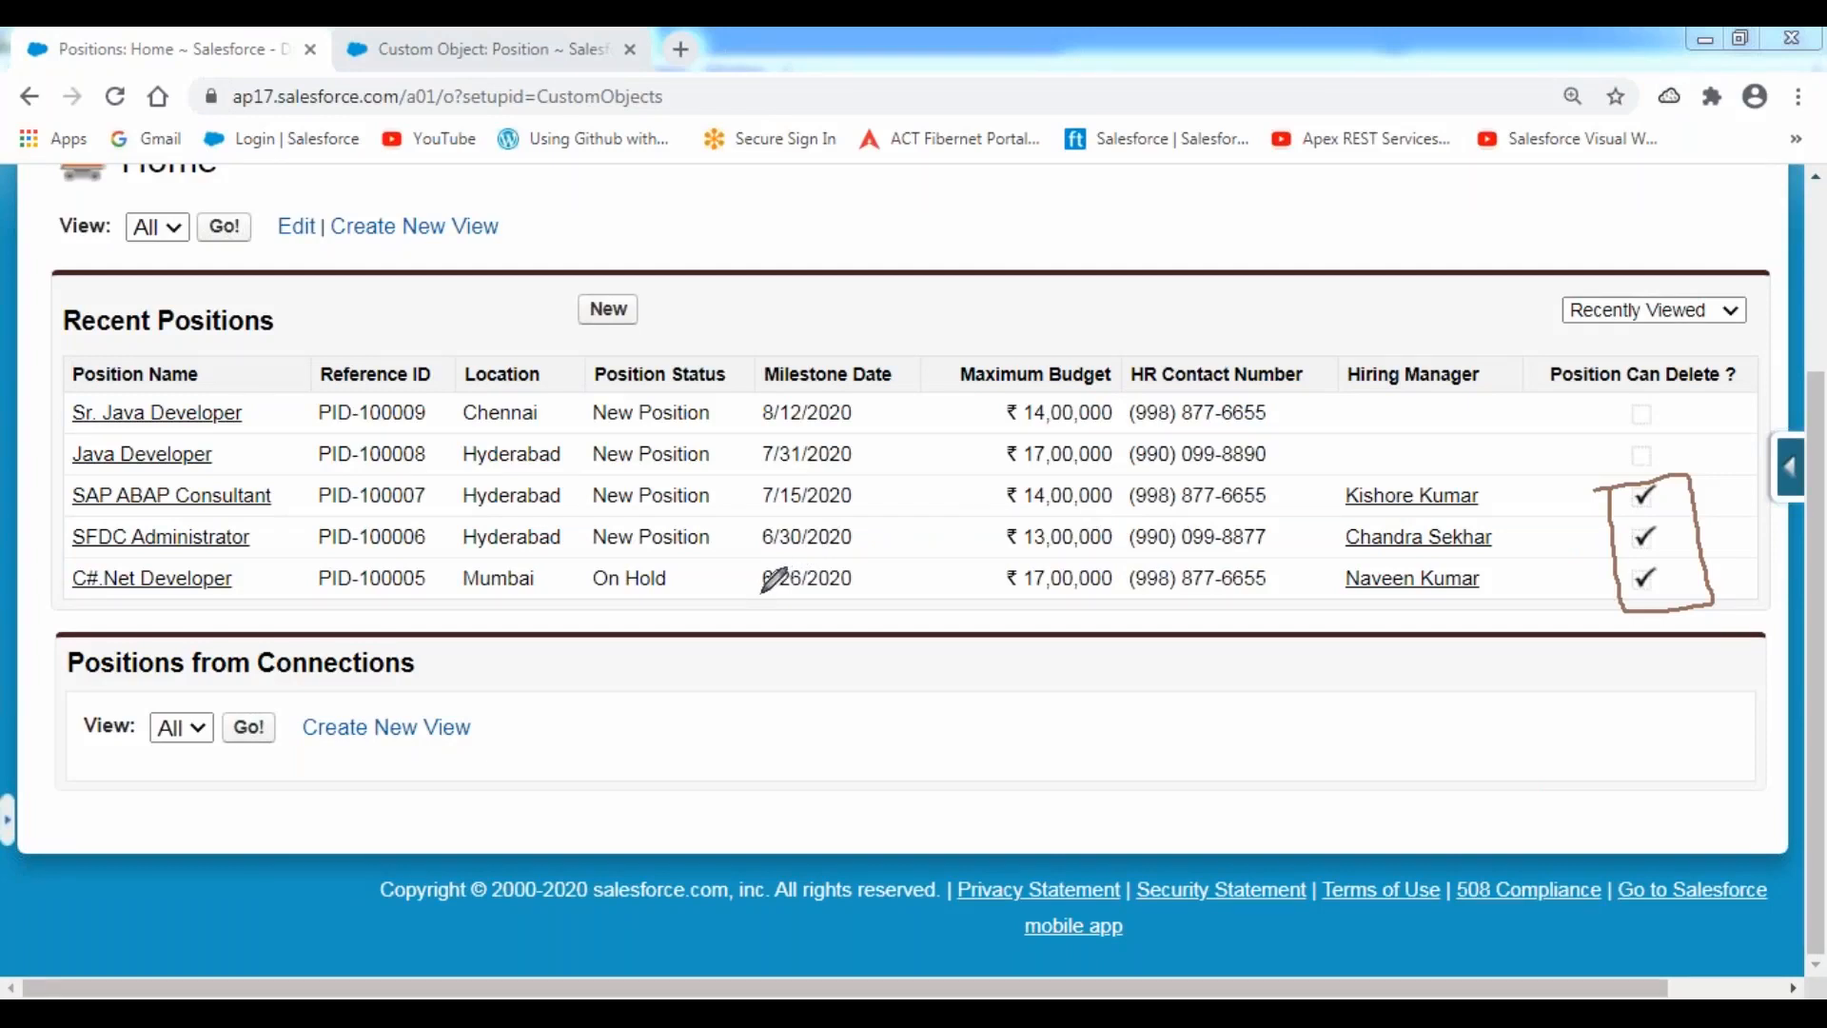
{"action": "left_click_drag", "start_coordinate": [761, 592], "coordinate": [861, 591]}
{"action": "left_click_drag", "start_coordinate": [764, 551], "coordinate": [861, 550]}
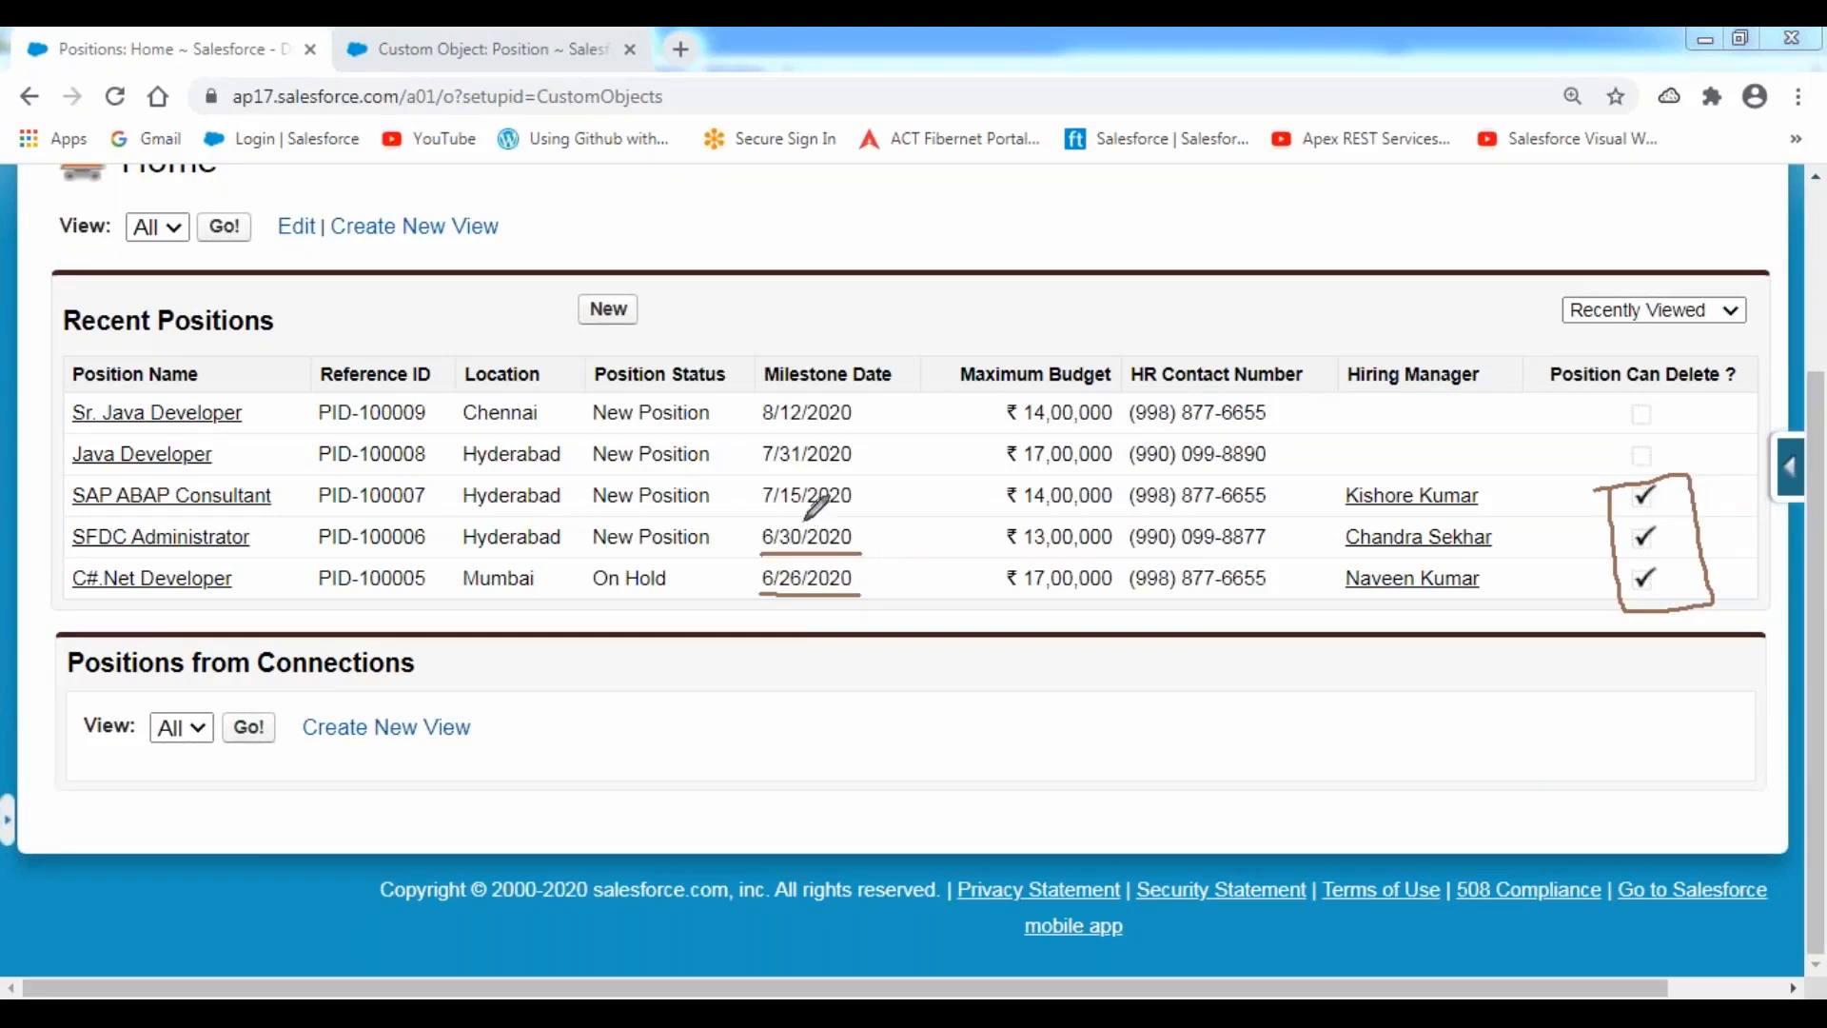
{"action": "left_click_drag", "start_coordinate": [752, 510], "coordinate": [885, 511]}
{"action": "mouse_move", "coordinate": [773, 490]}
{"action": "left_mouse_down"}
{"action": "mouse_move", "coordinate": [861, 597]}
{"action": "mouse_move", "coordinate": [880, 500]}
{"action": "mouse_move", "coordinate": [799, 478]}
{"action": "mouse_move", "coordinate": [753, 502]}
{"action": "left_mouse_up"}
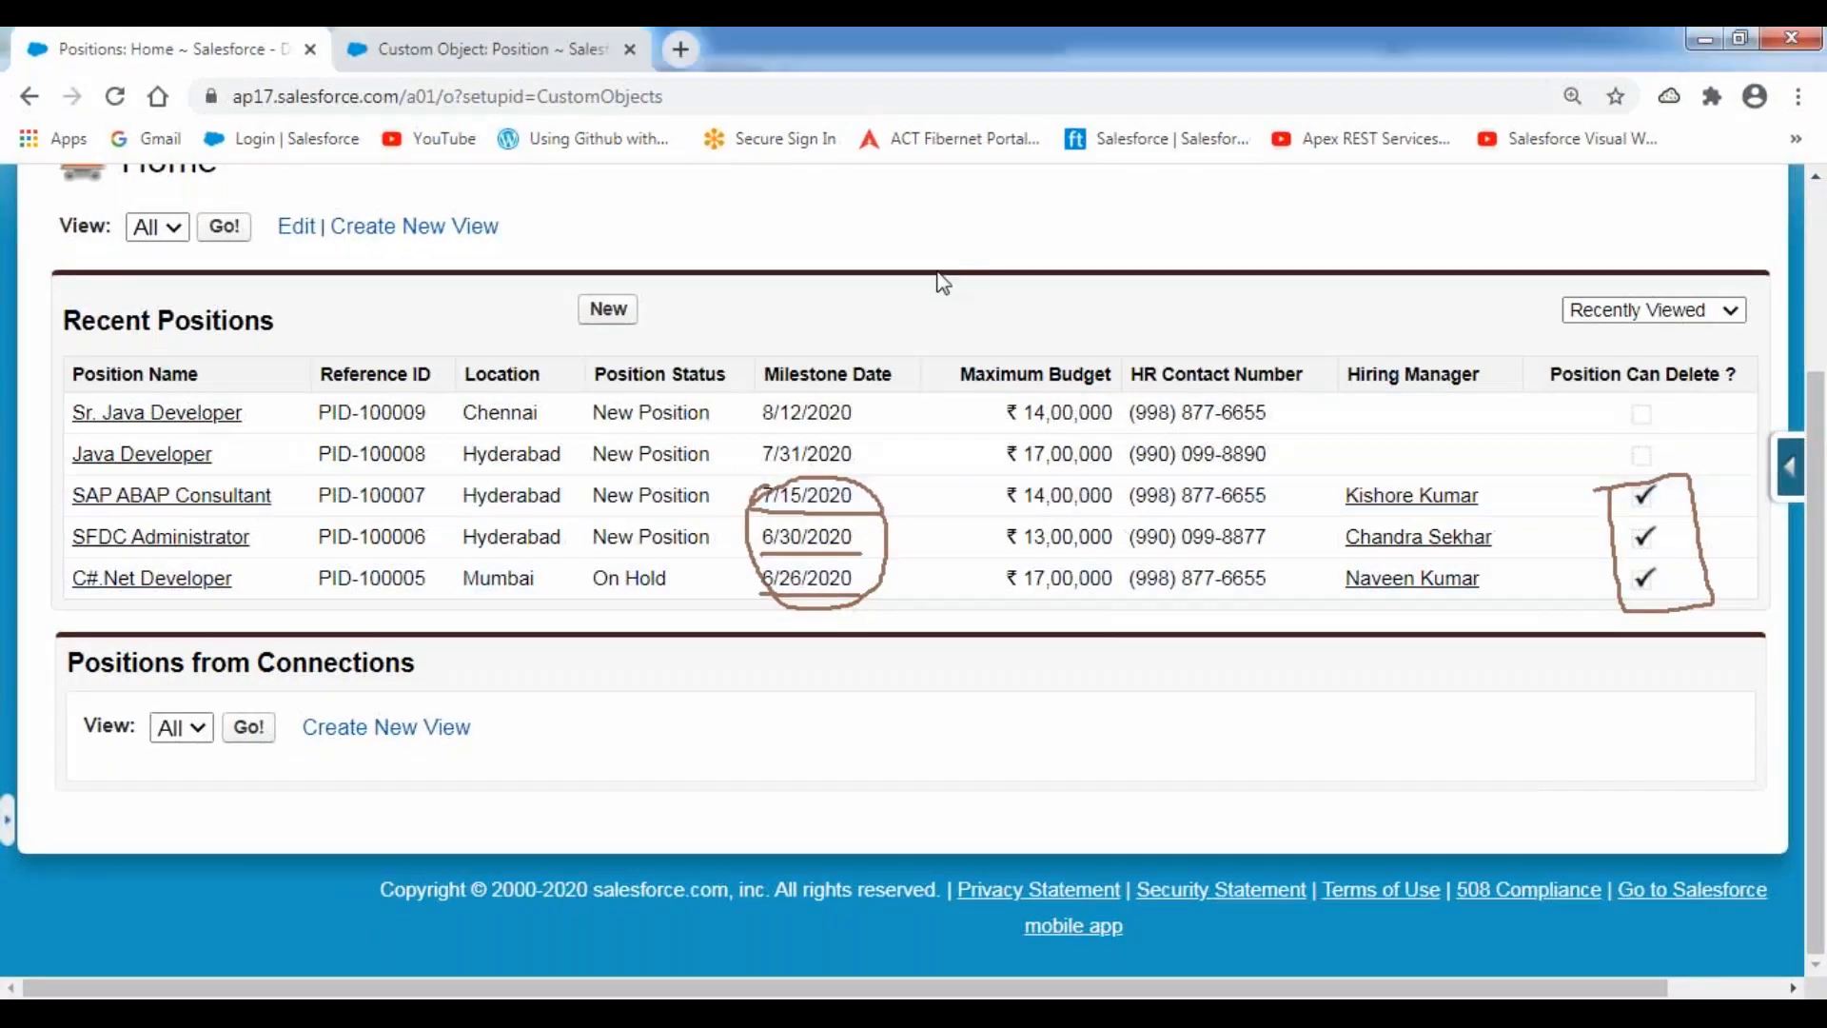
{"action": "scroll", "coordinate": [928, 327], "scroll_direction": "up", "scroll_amount": 3}
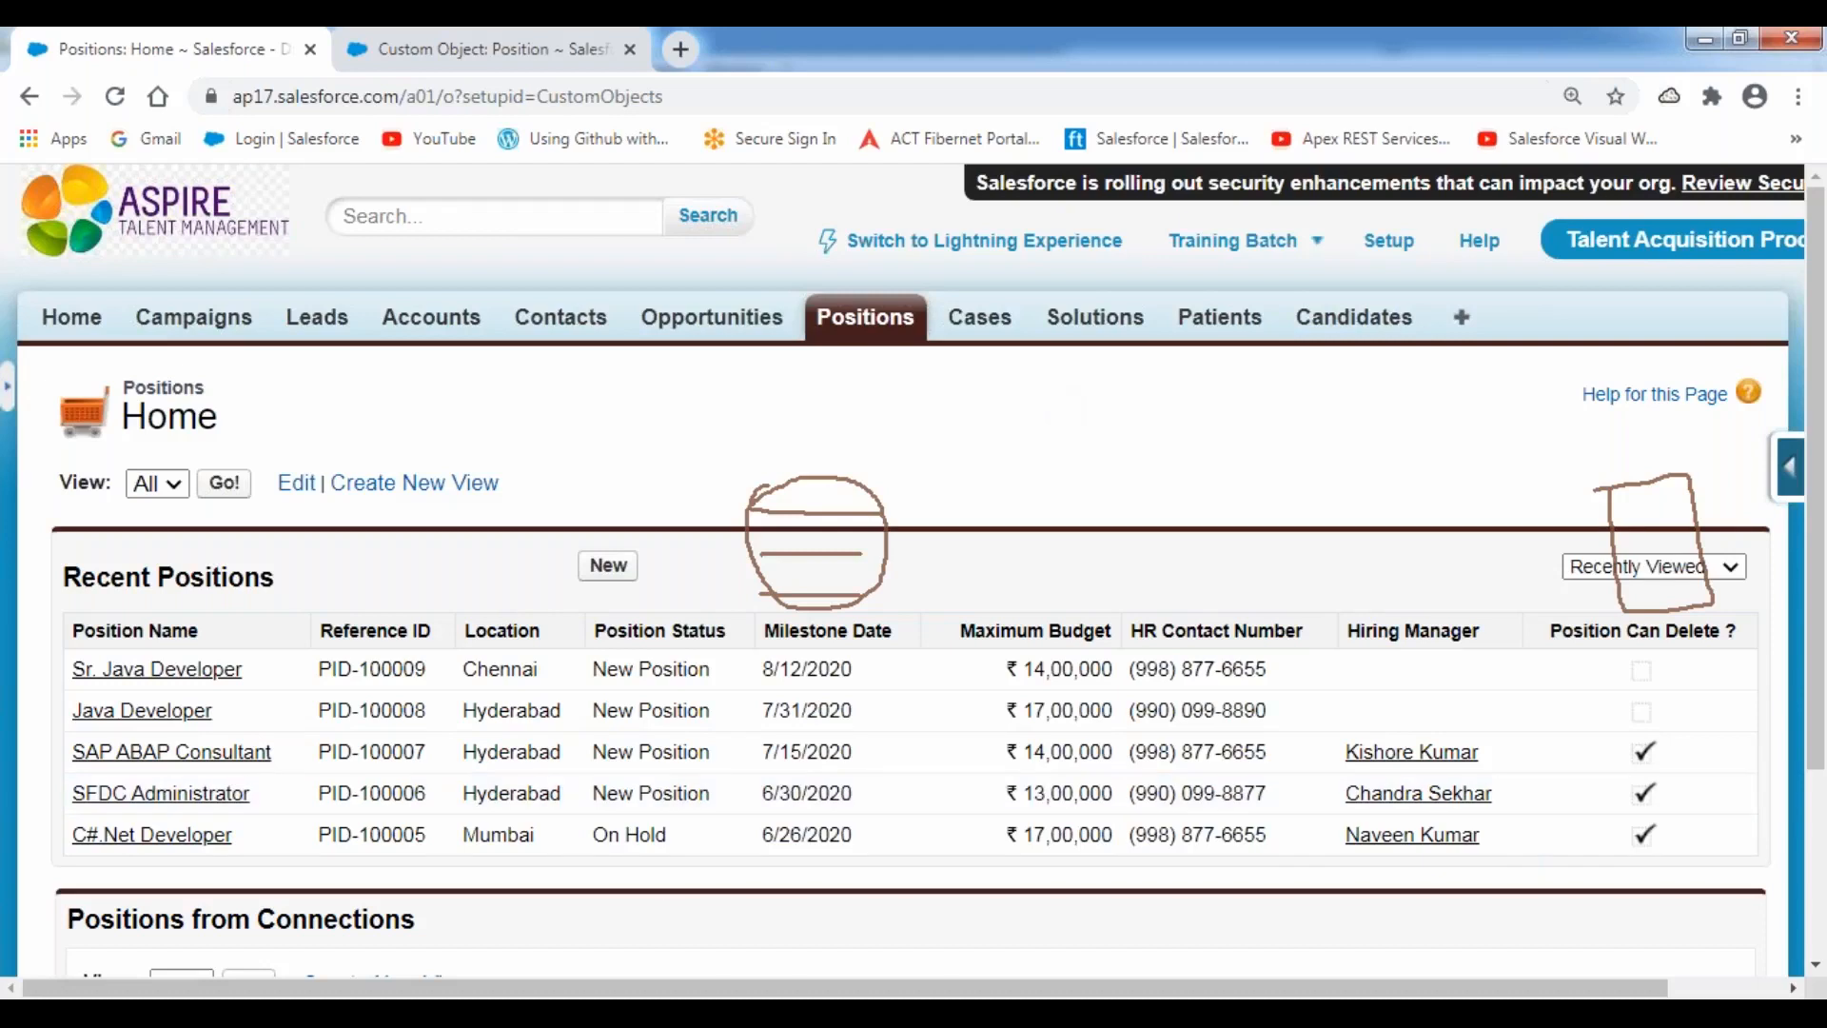
Step: Switch to Notepad++ and start a new file with the heading "Security:" underlined by a row of equals signs
{"action": "key", "text": "alt+Tab"}
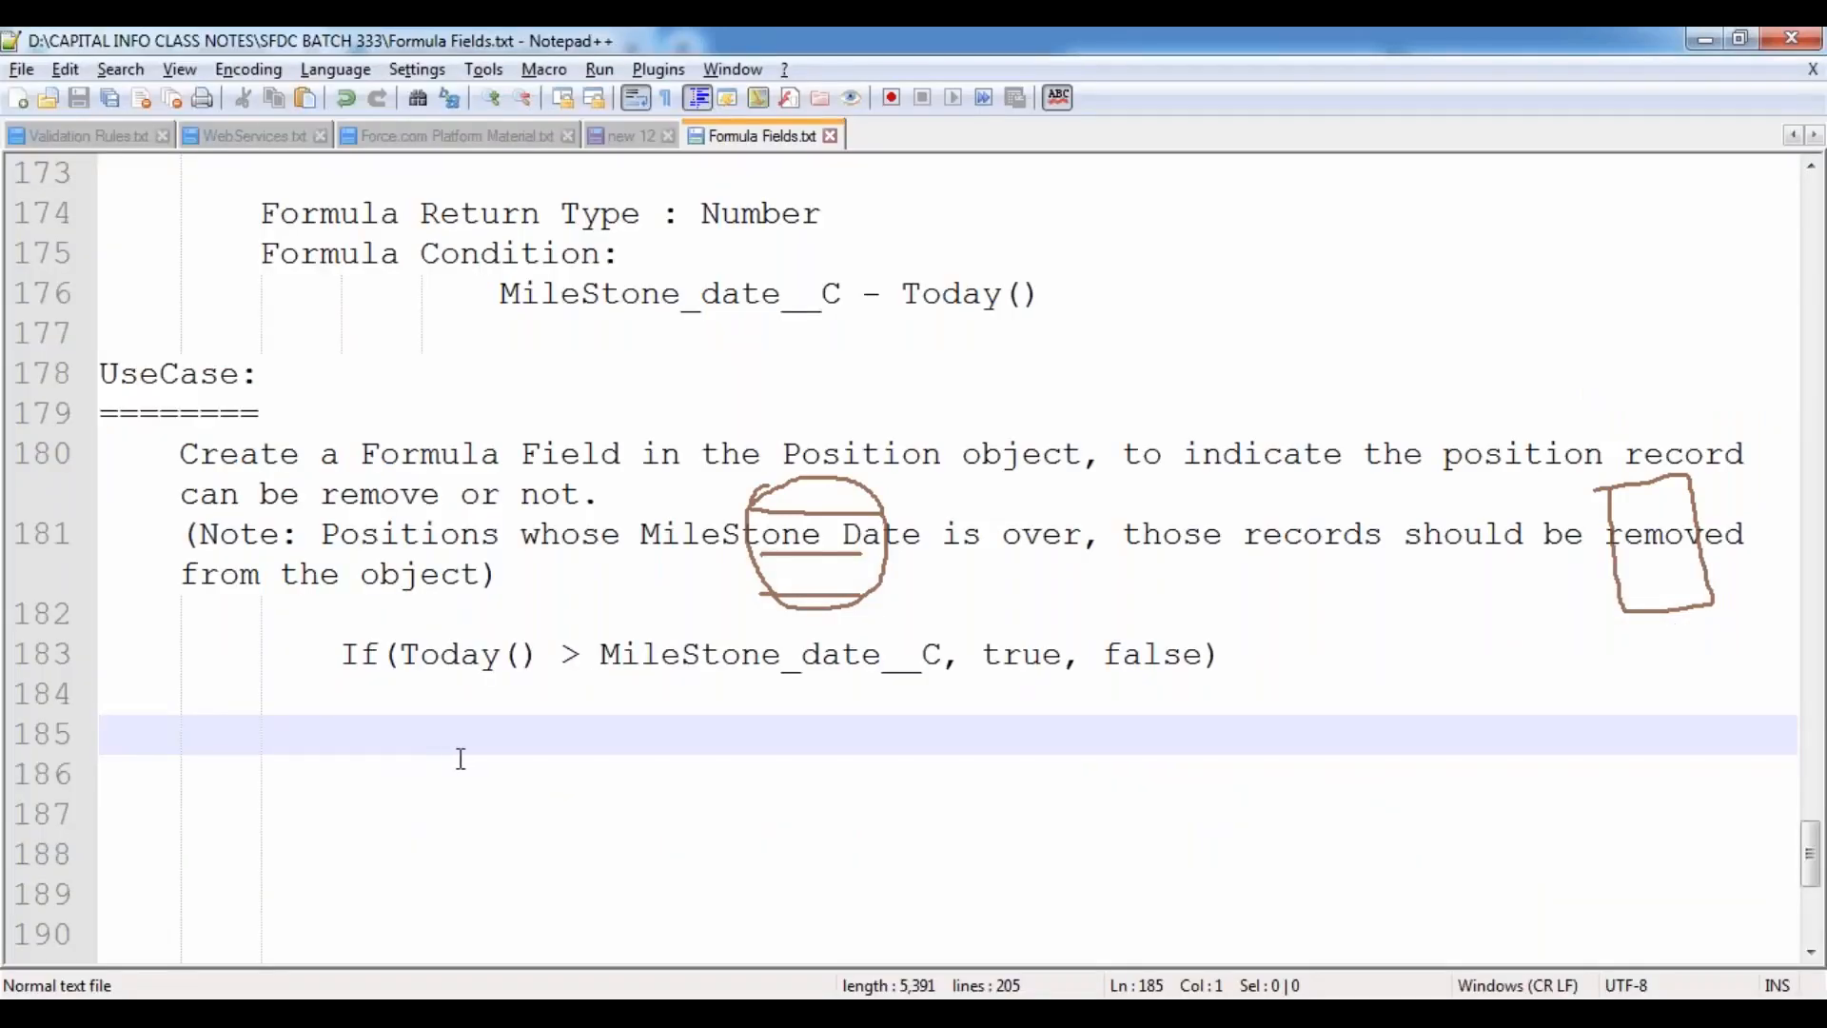
{"action": "left_click", "coordinate": [17, 98]}
{"action": "type", "text": "Se"}
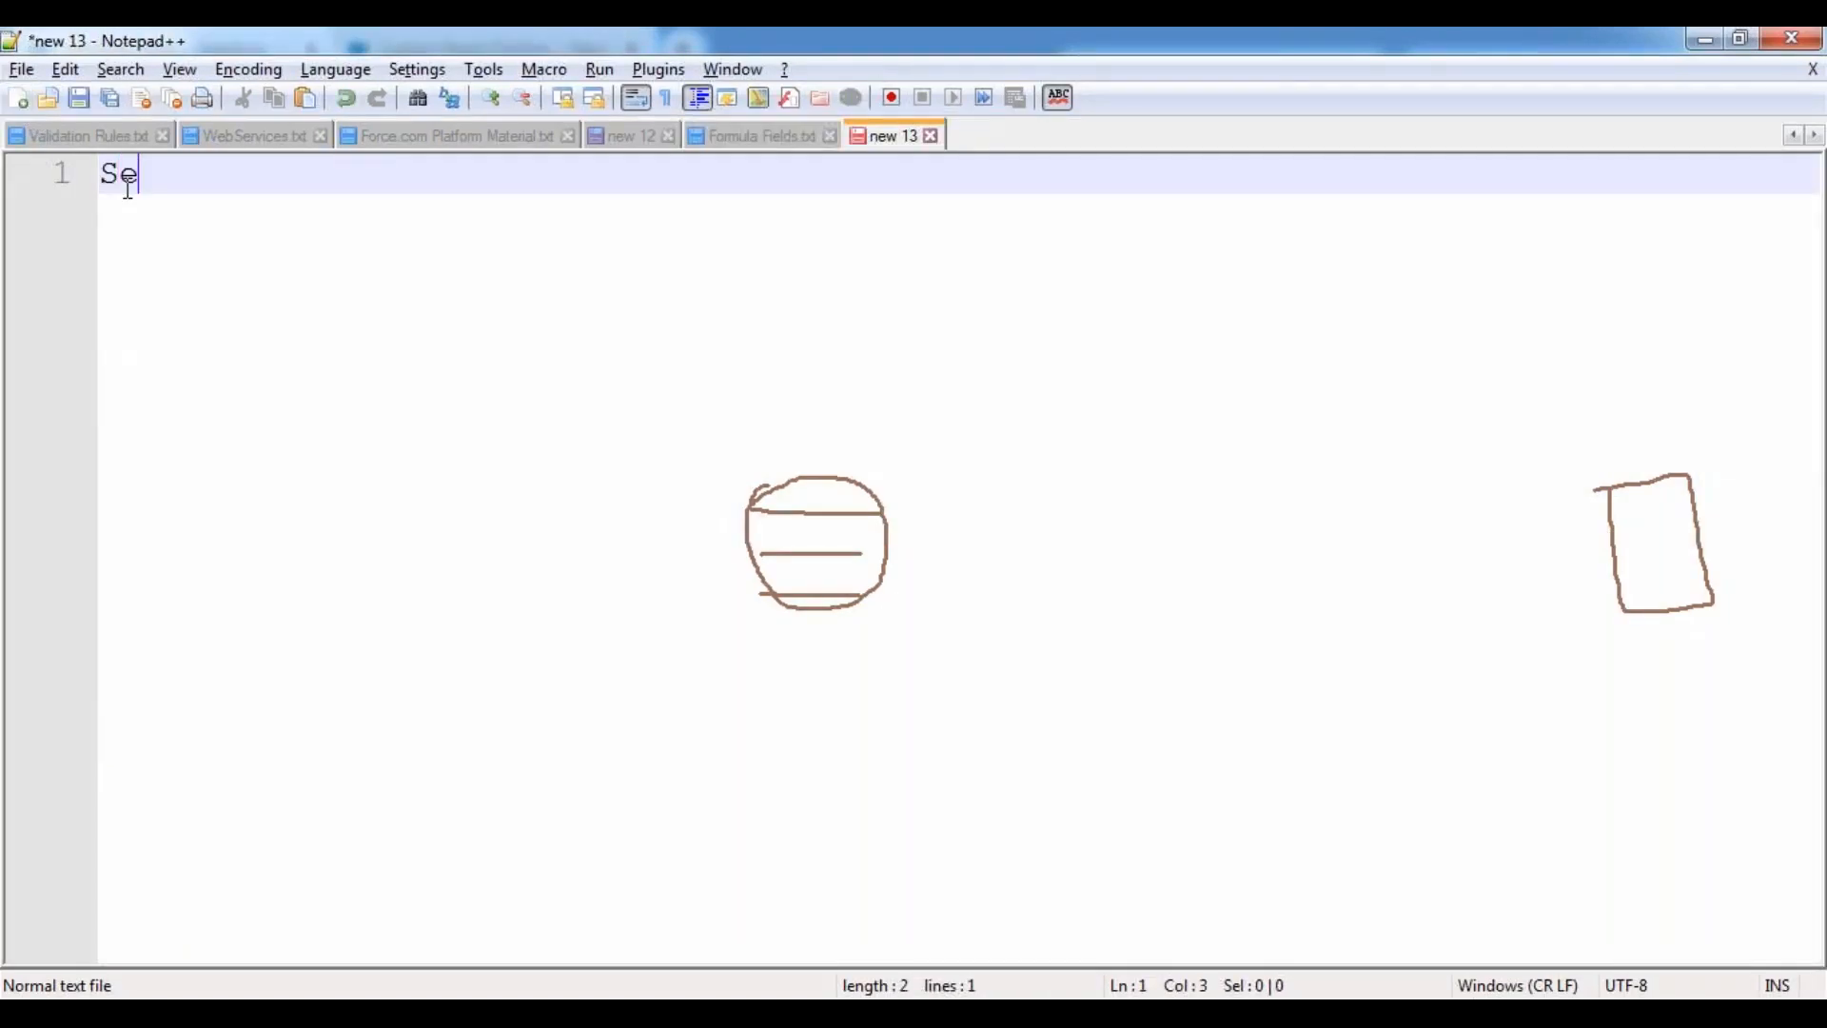
{"action": "type", "text": "curity:"}
{"action": "key", "text": "Return"}
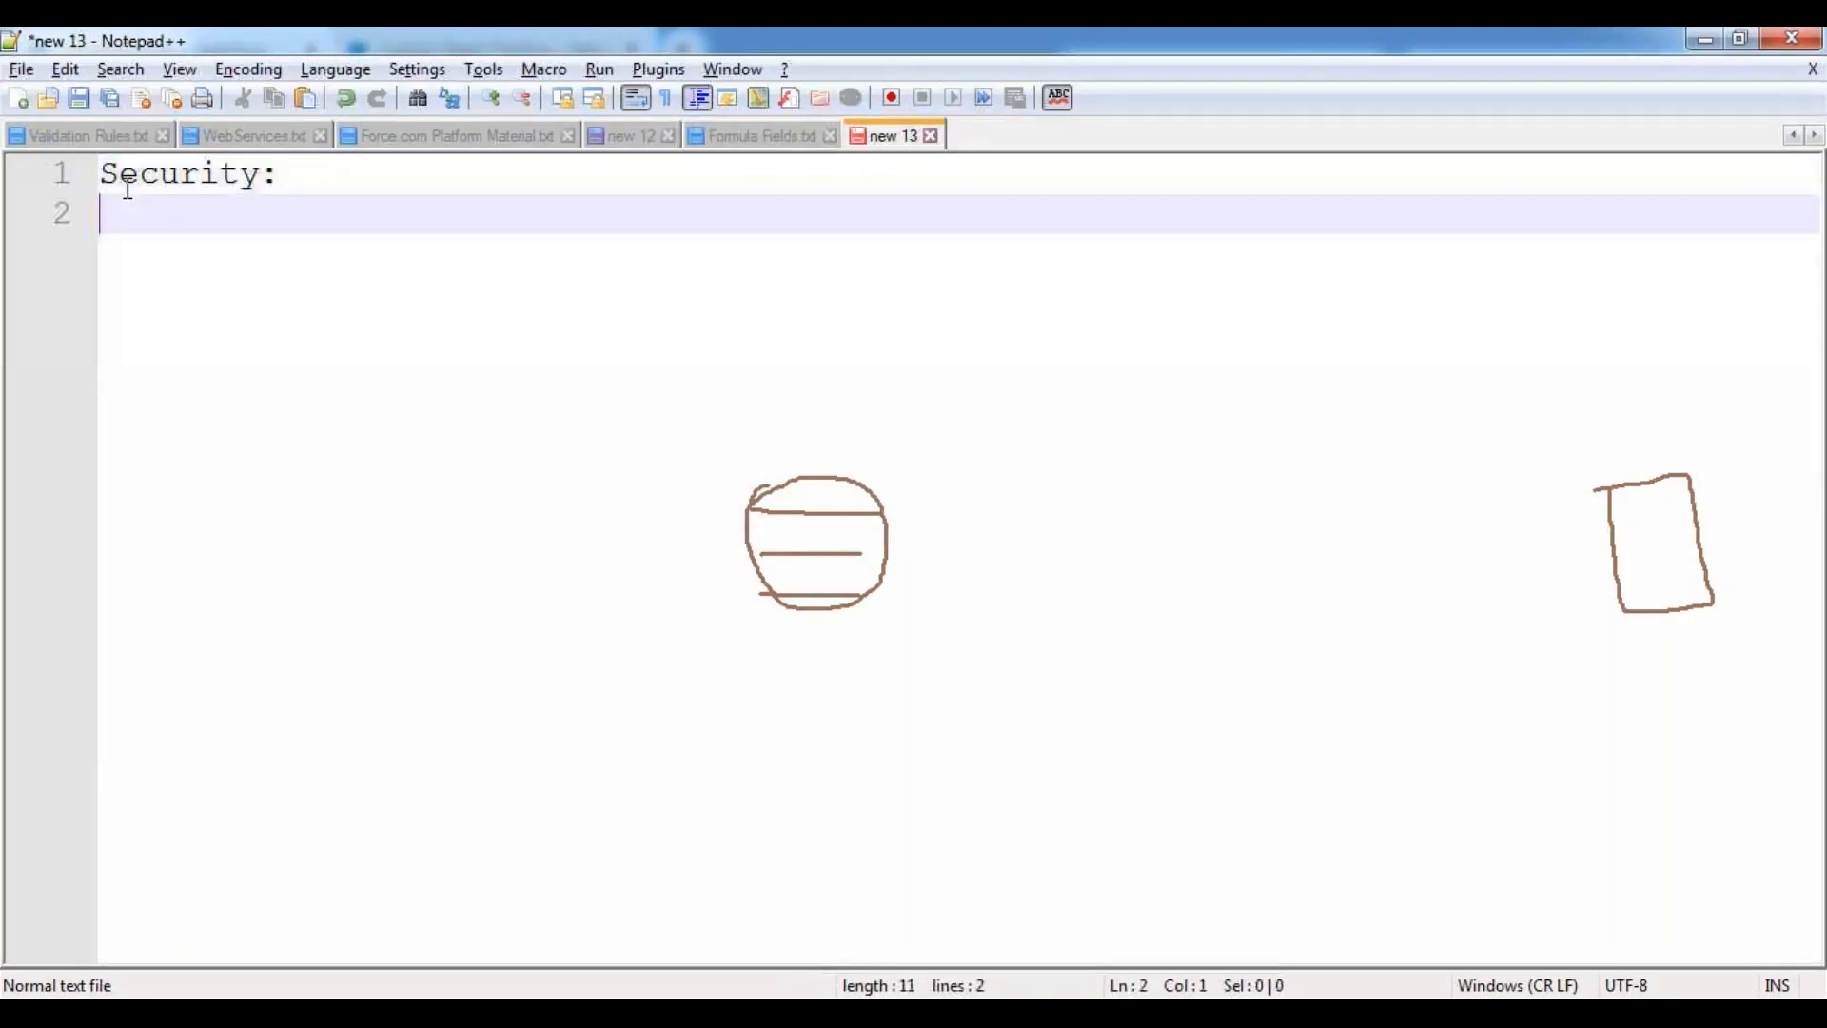
{"action": "type", "text": "========="}
{"action": "key", "text": "Return"}
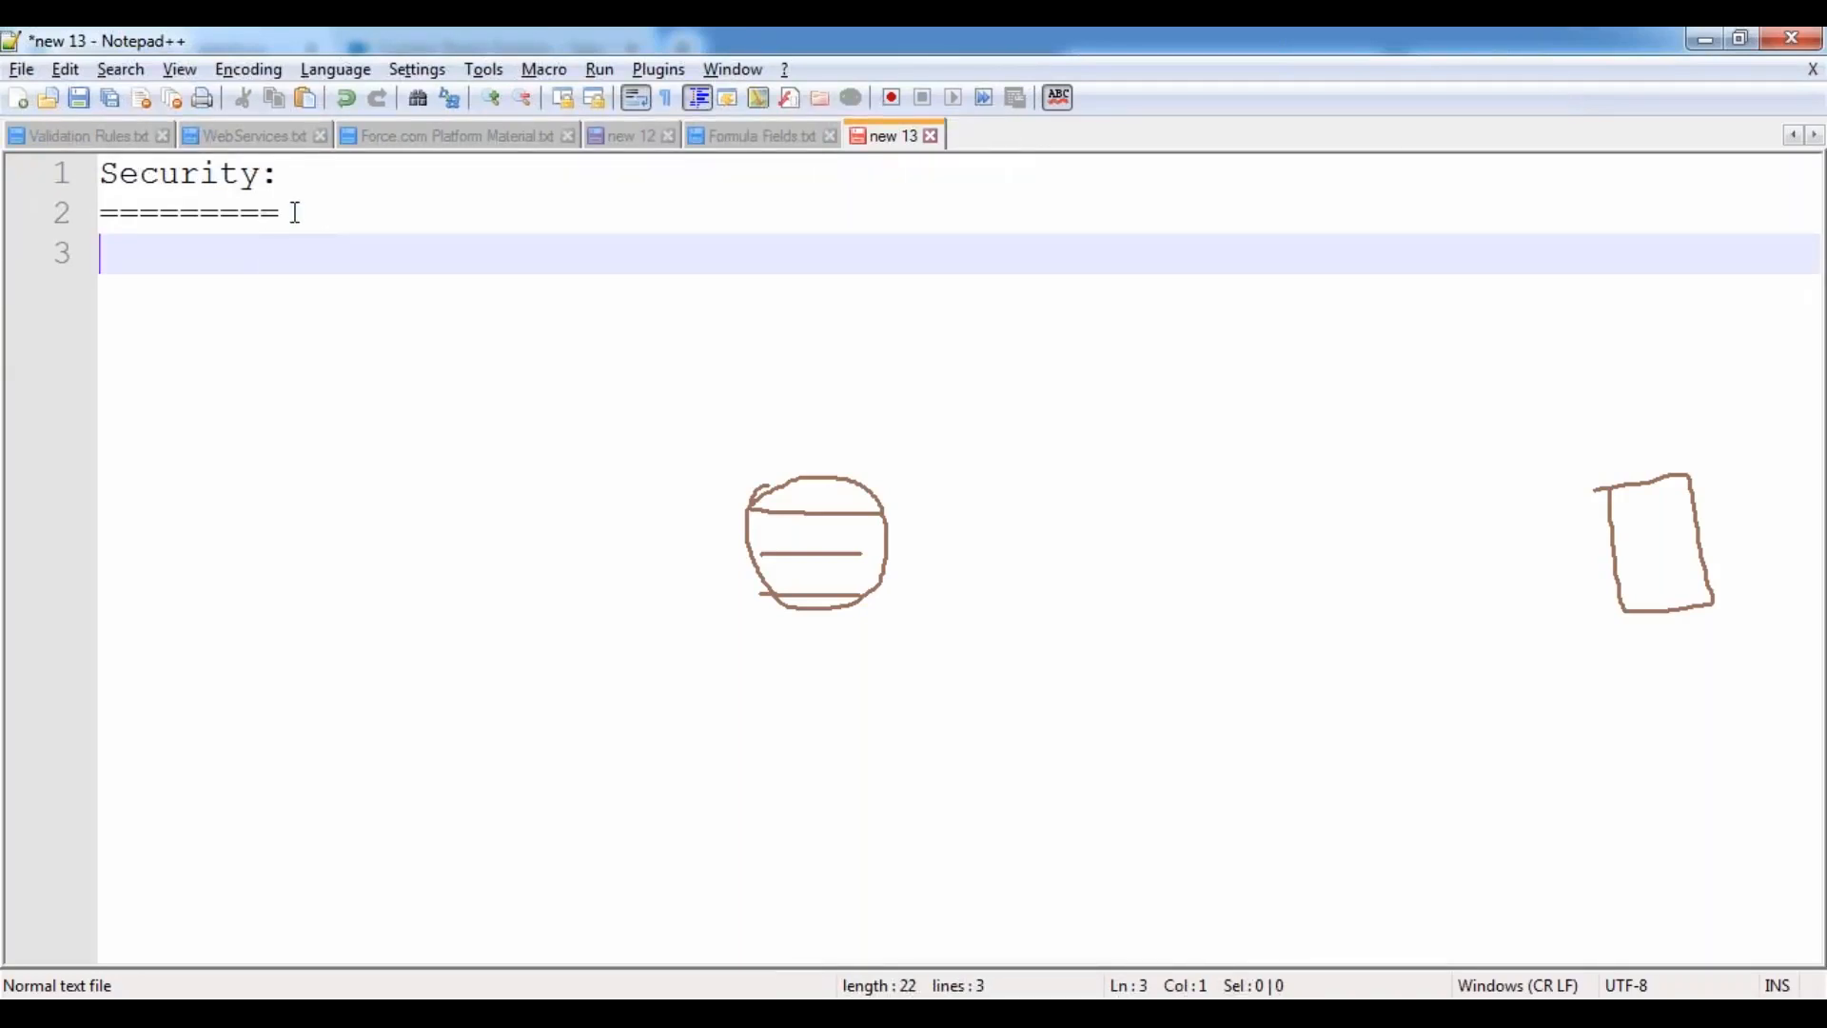
{"action": "left_click_drag", "start_coordinate": [296, 213], "coordinate": [100, 173]}
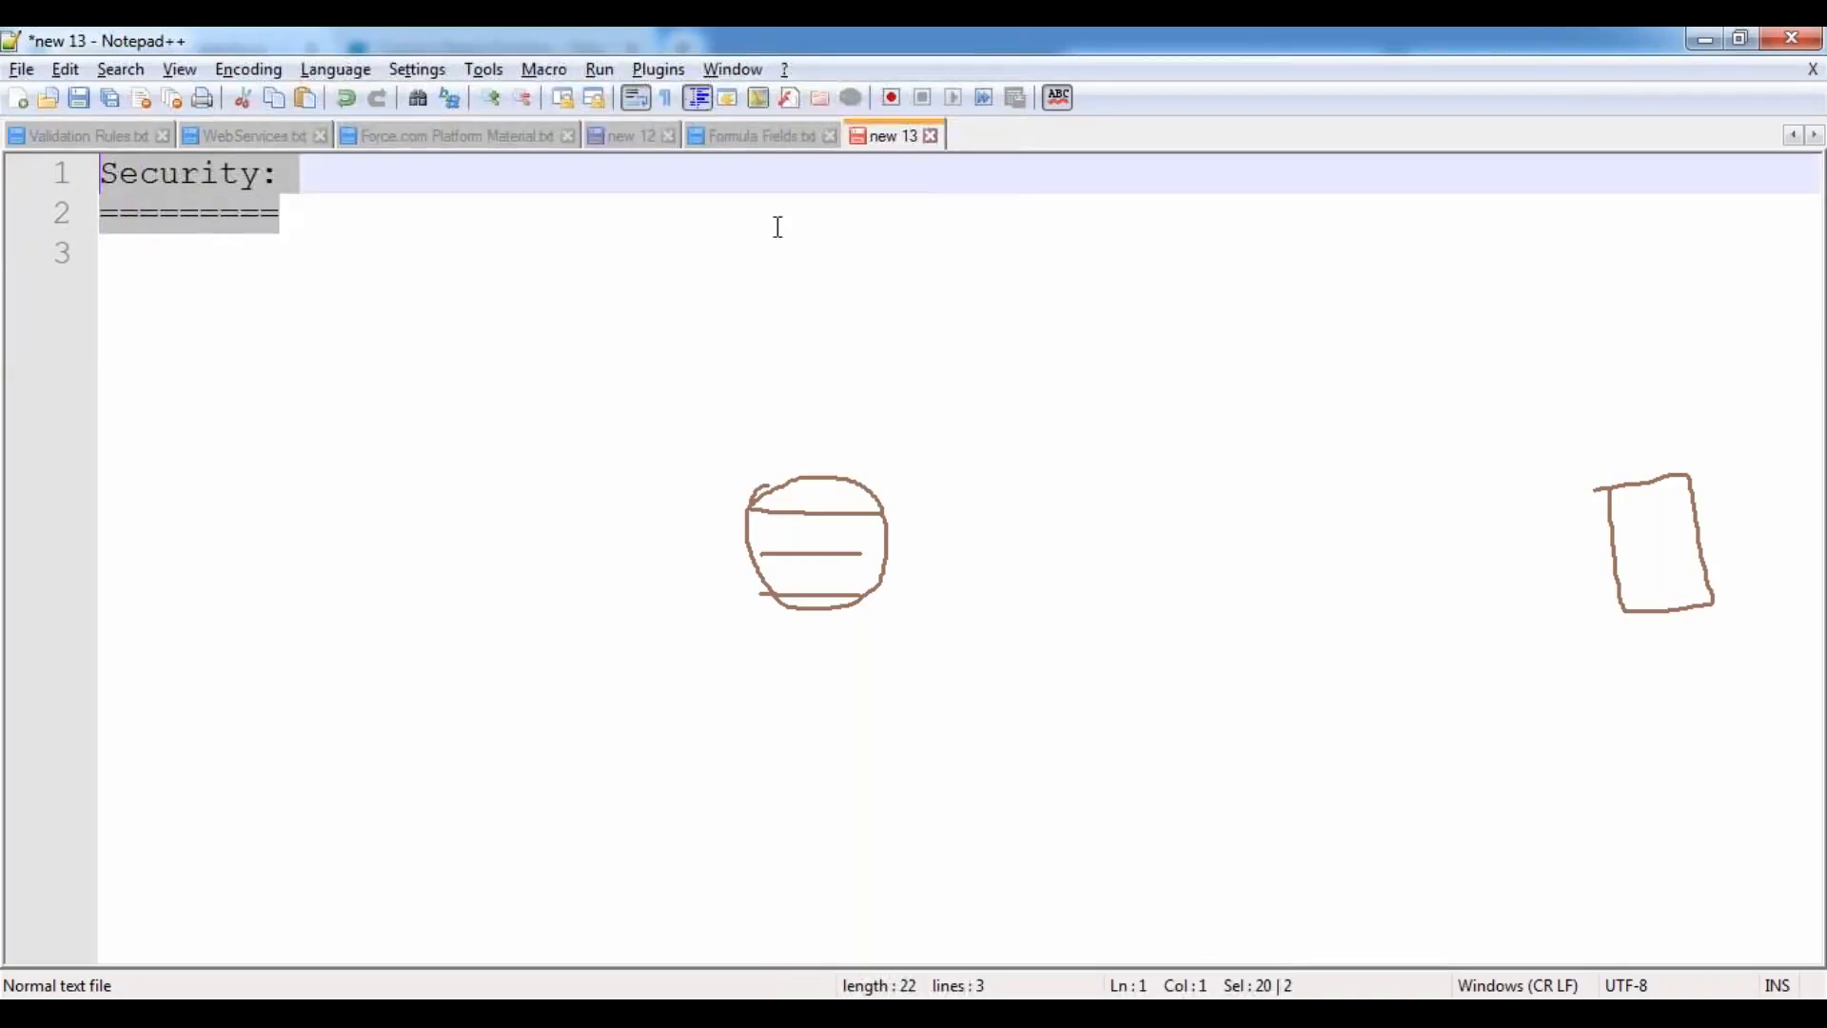
{"action": "left_click", "coordinate": [776, 227]}
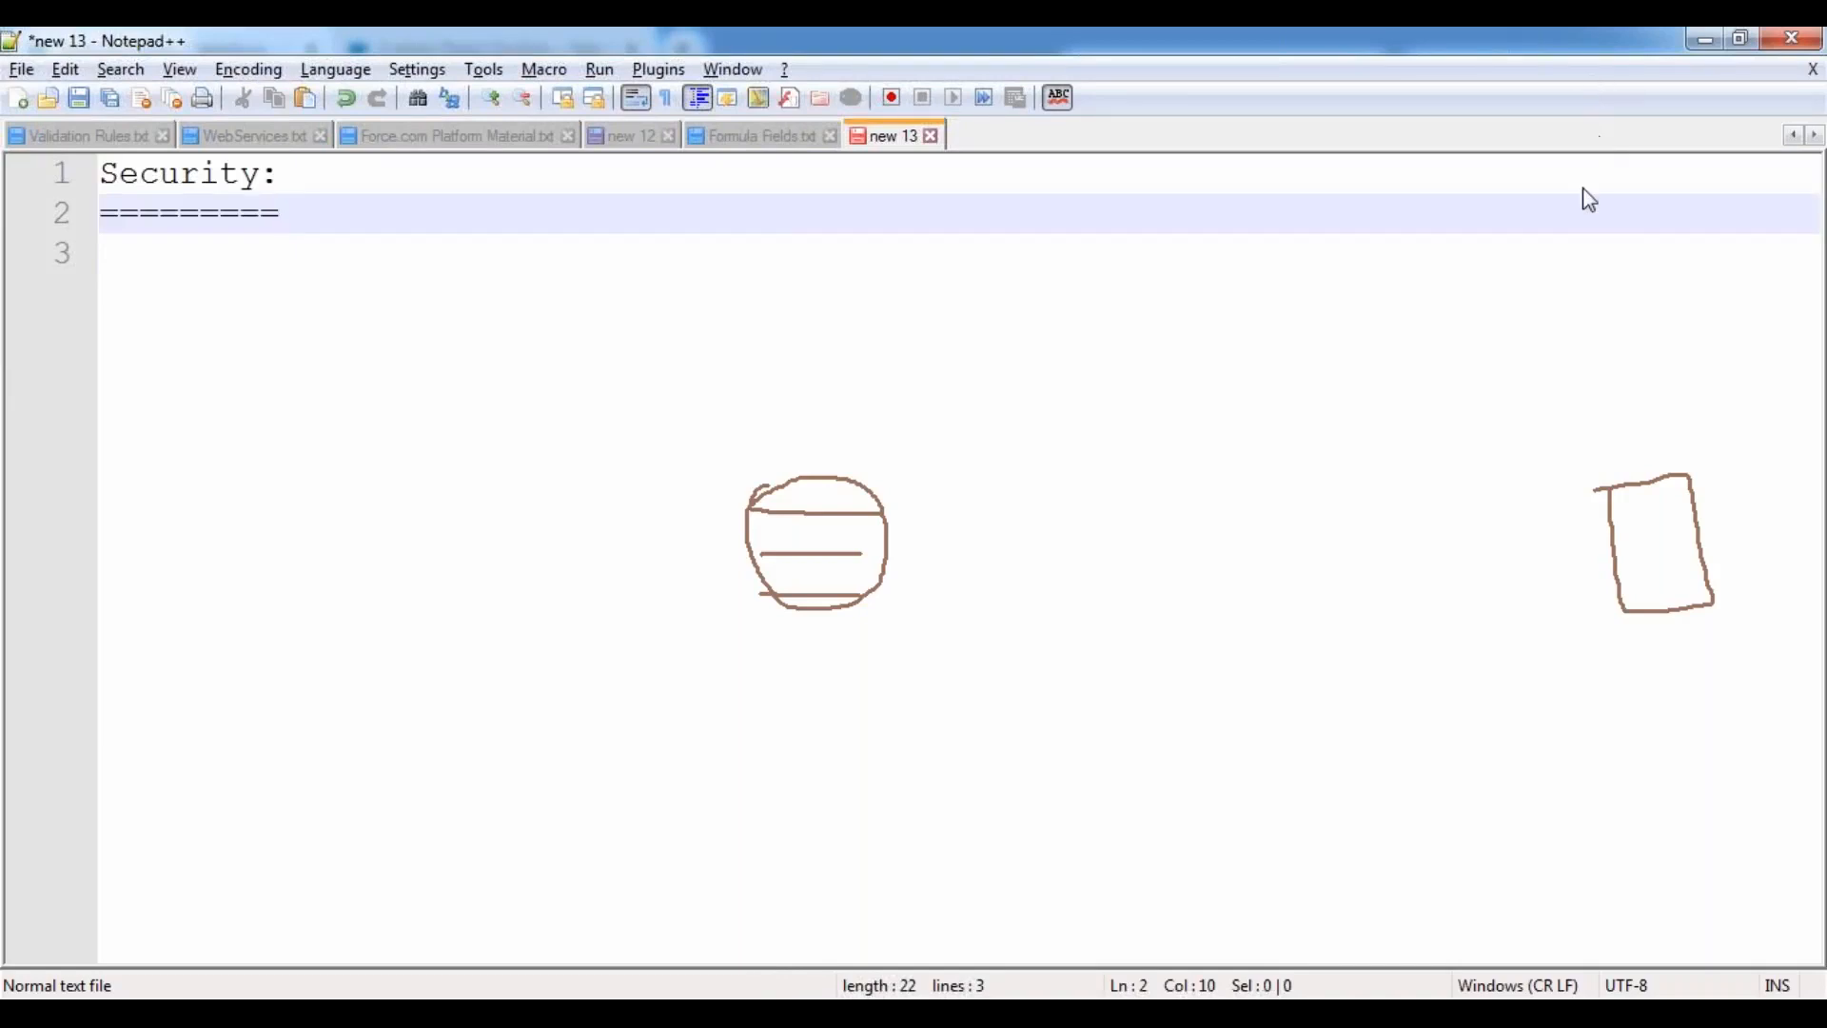